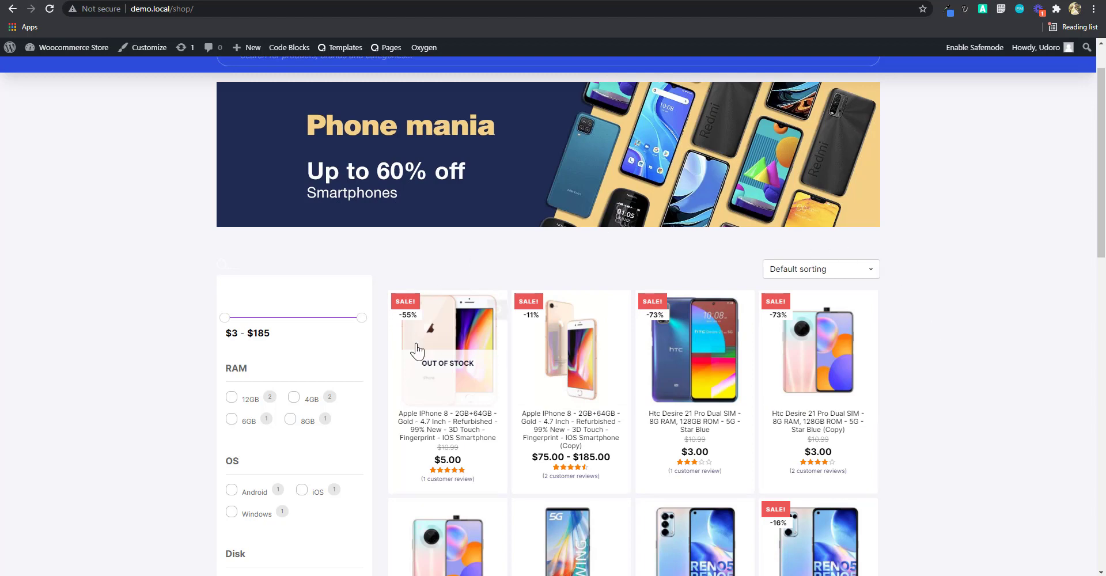
# Examine the shop page's banner, product grid and attribute filters
pyautogui.scroll(-3, 850, 320)
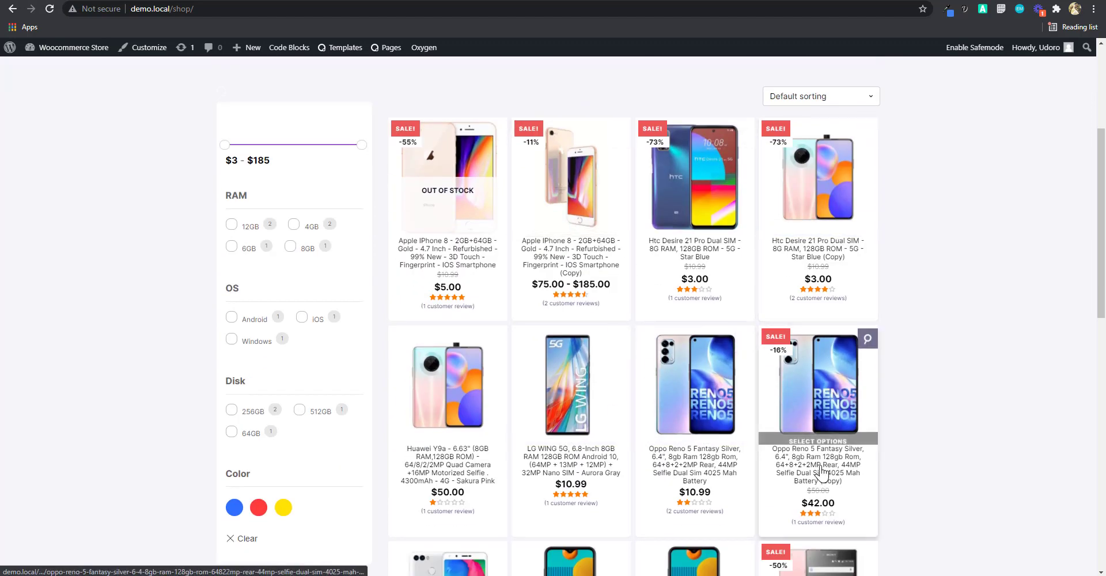
pyautogui.scroll(-3, 818, 432)
pyautogui.scroll(5, 814, 498)
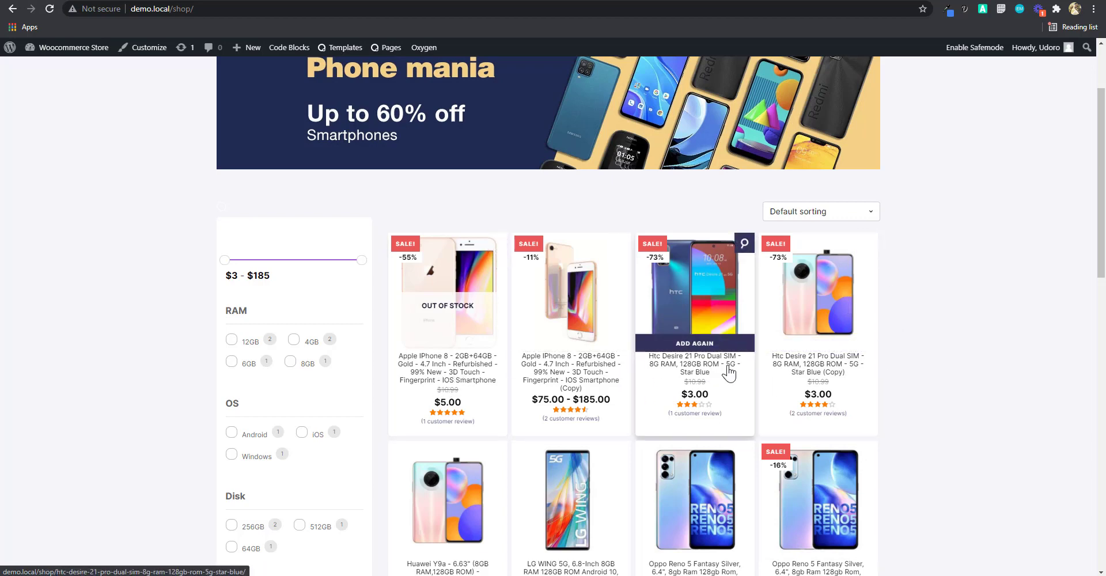
pyautogui.scroll(2, 924, 395)
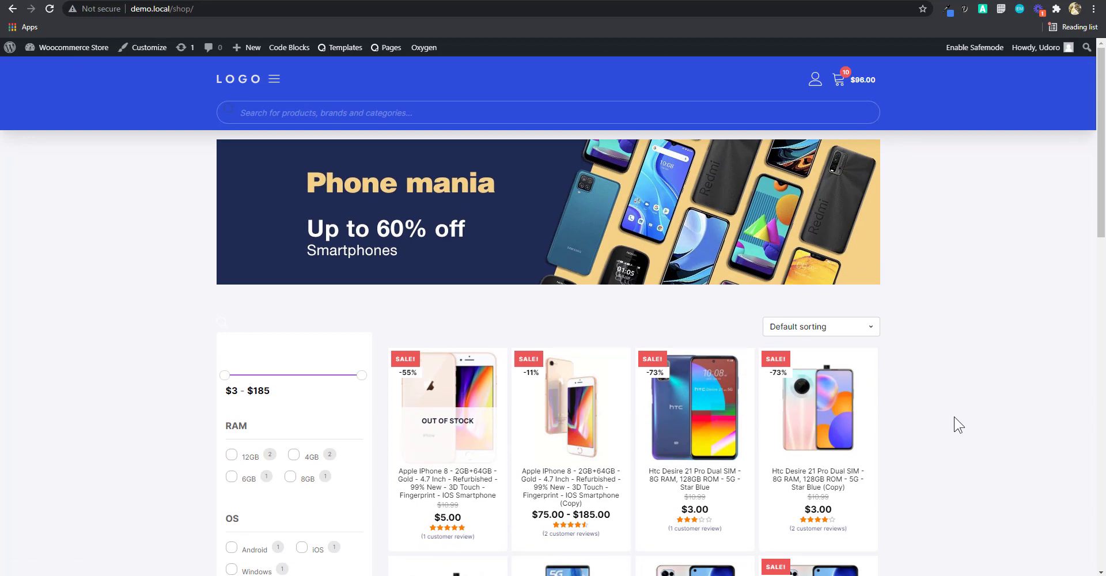
pyautogui.scroll(-4, 956, 424)
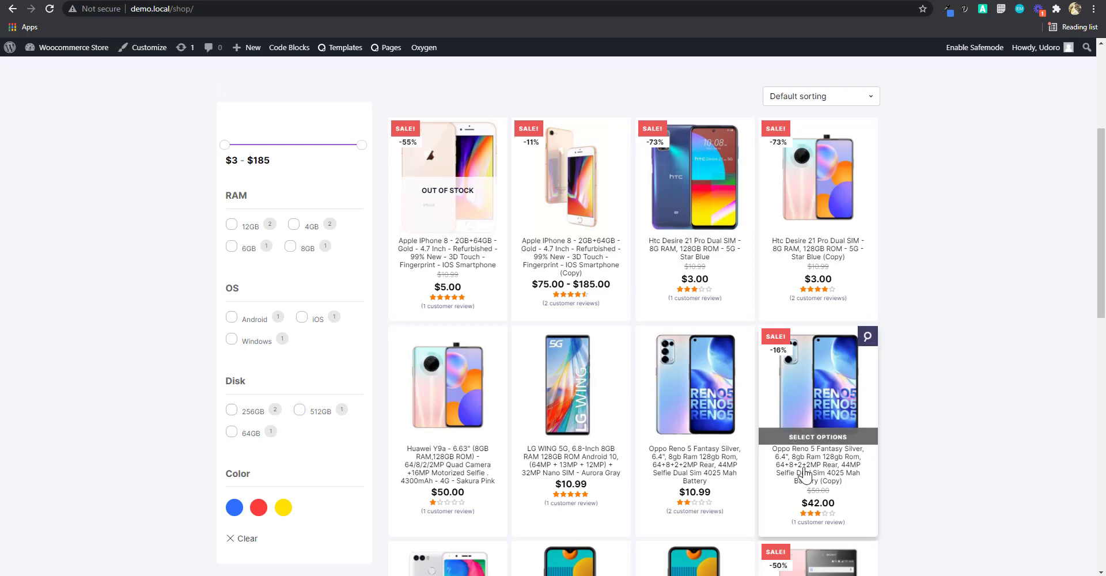
pyautogui.scroll(2, 858, 478)
pyautogui.scroll(1, 859, 479)
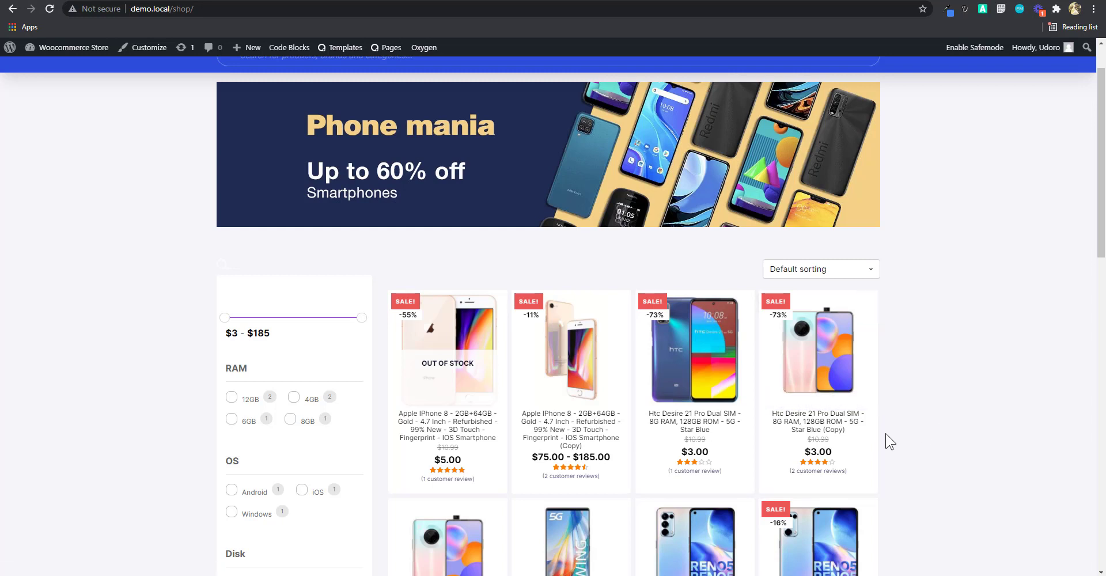
# Open the Htc Desire 21 Pro (Copy) product page and examine its related products, description, details and reviews
pyautogui.moveTo(869, 435)
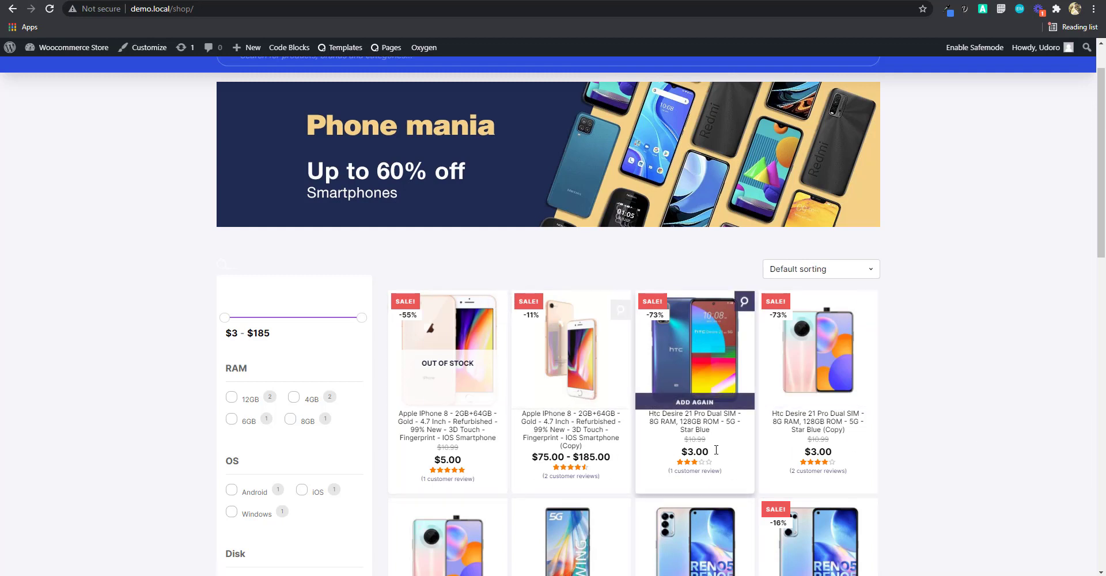
pyautogui.click(800, 432)
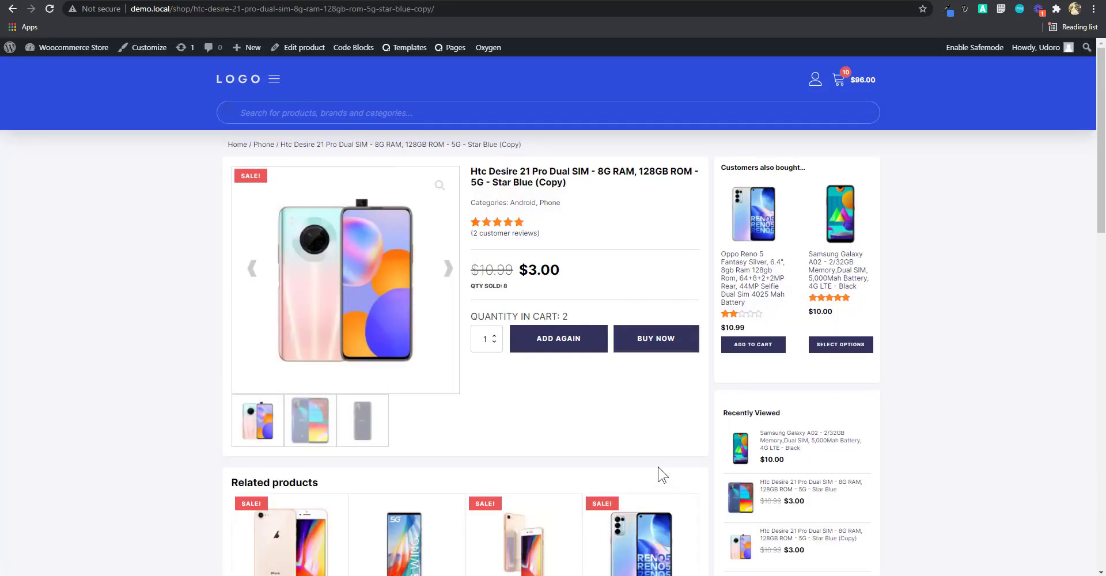
pyautogui.scroll(-3, 579, 470)
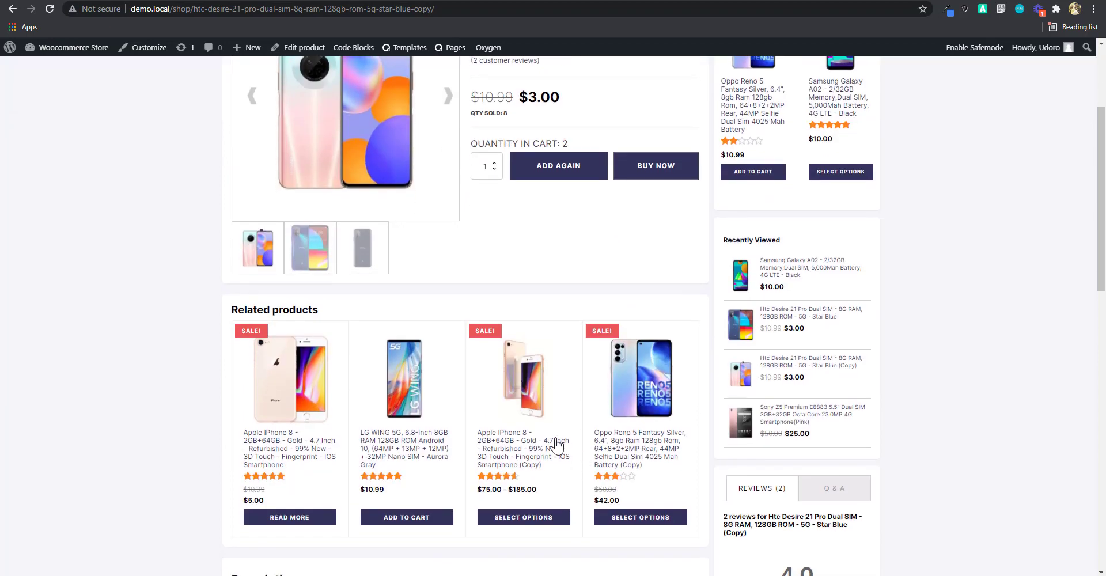
pyautogui.scroll(3, 556, 446)
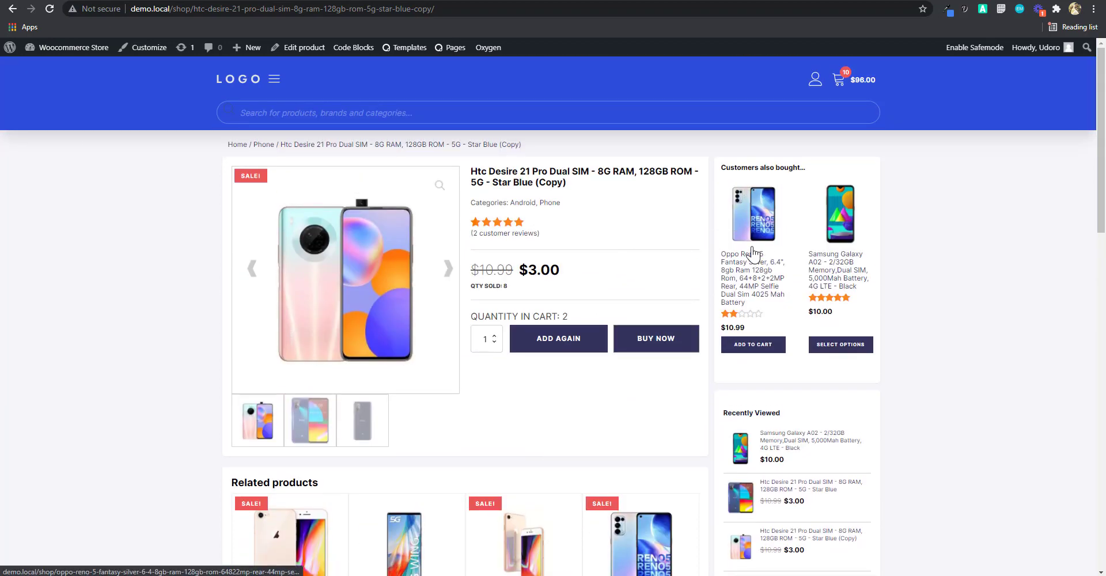
pyautogui.scroll(-3, 725, 340)
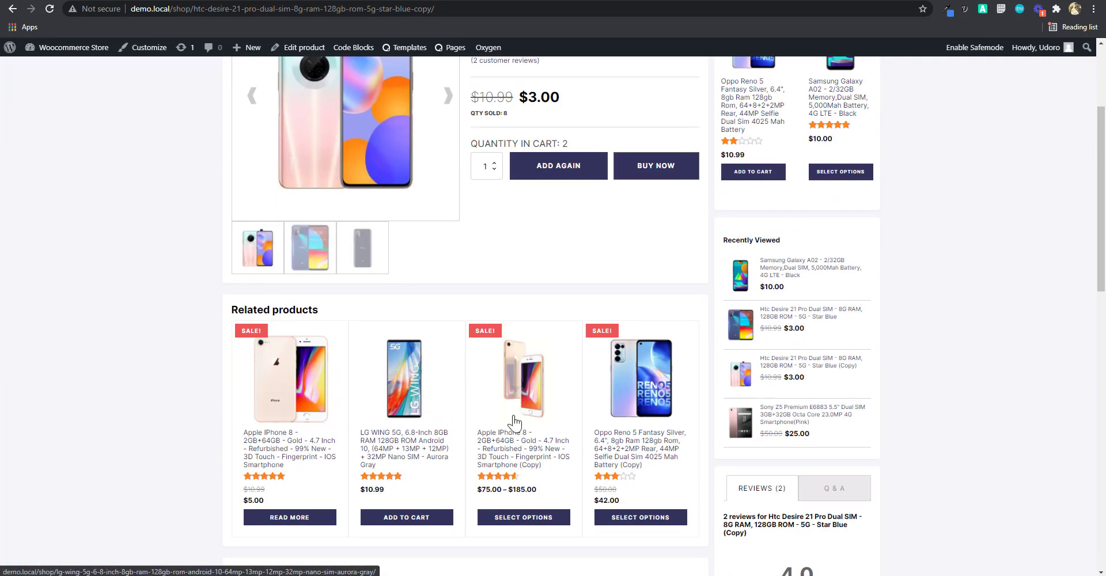
pyautogui.scroll(-4, 784, 372)
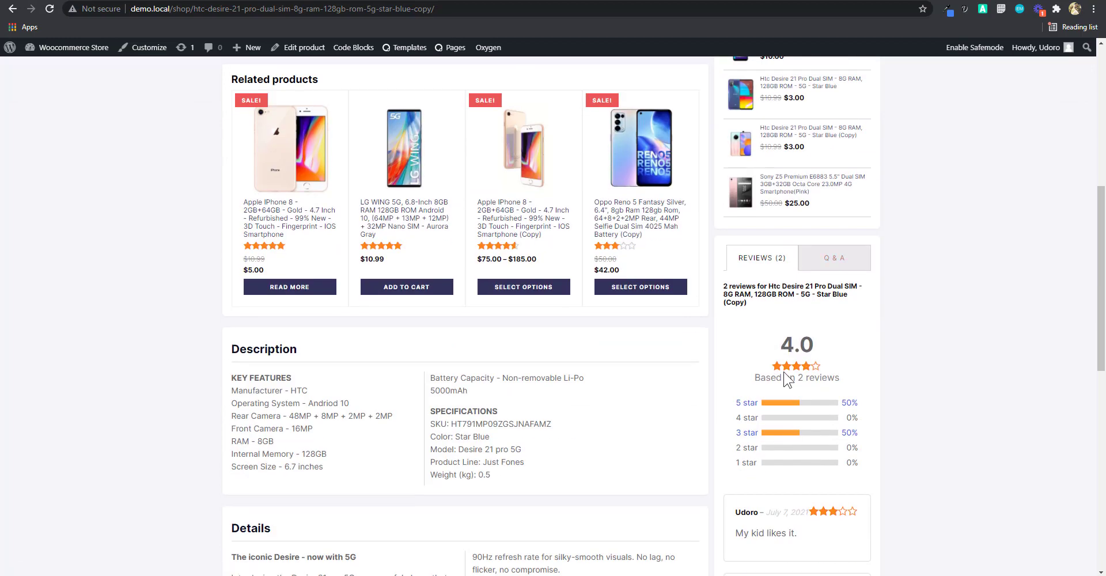
pyautogui.scroll(1, 786, 380)
pyautogui.click(835, 315)
pyautogui.click(761, 317)
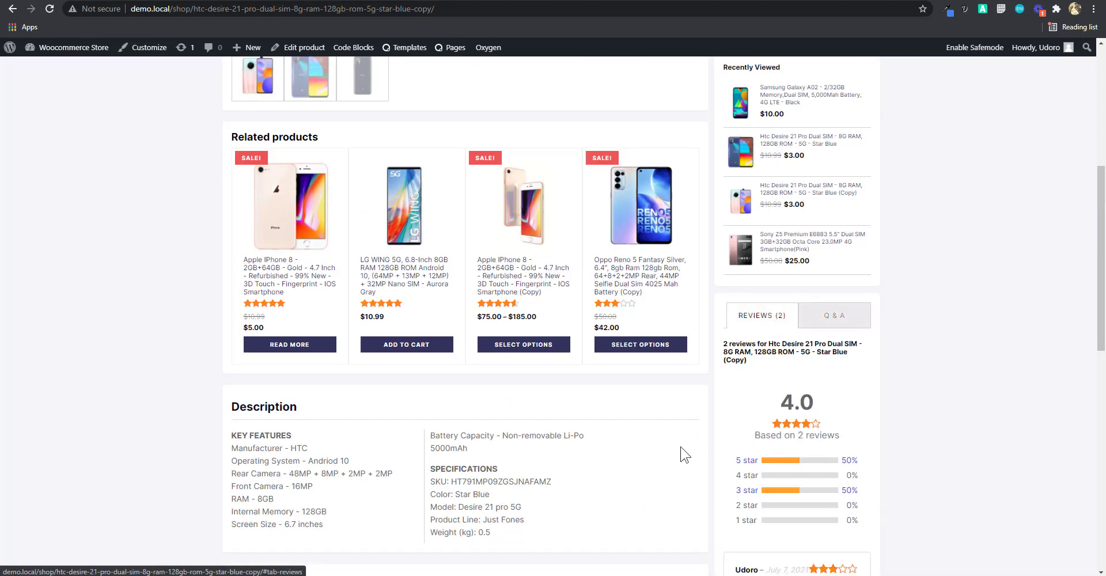
pyautogui.scroll(-5, 684, 455)
pyautogui.scroll(11, 657, 450)
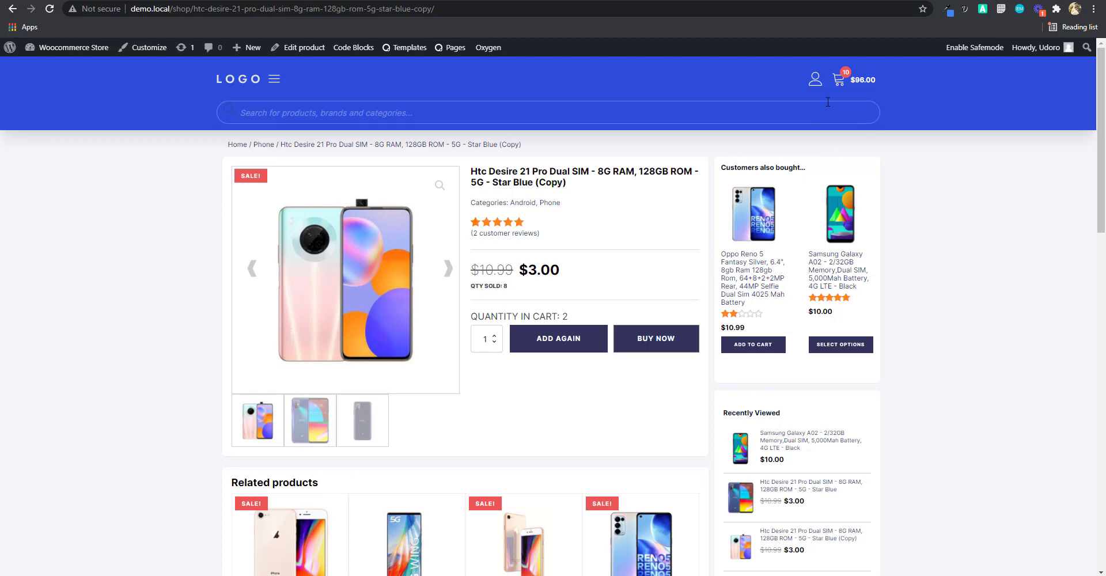
# Open the cart page from the slide-out cart and examine its items, frequently bought together products and cart totals
pyautogui.click(839, 85)
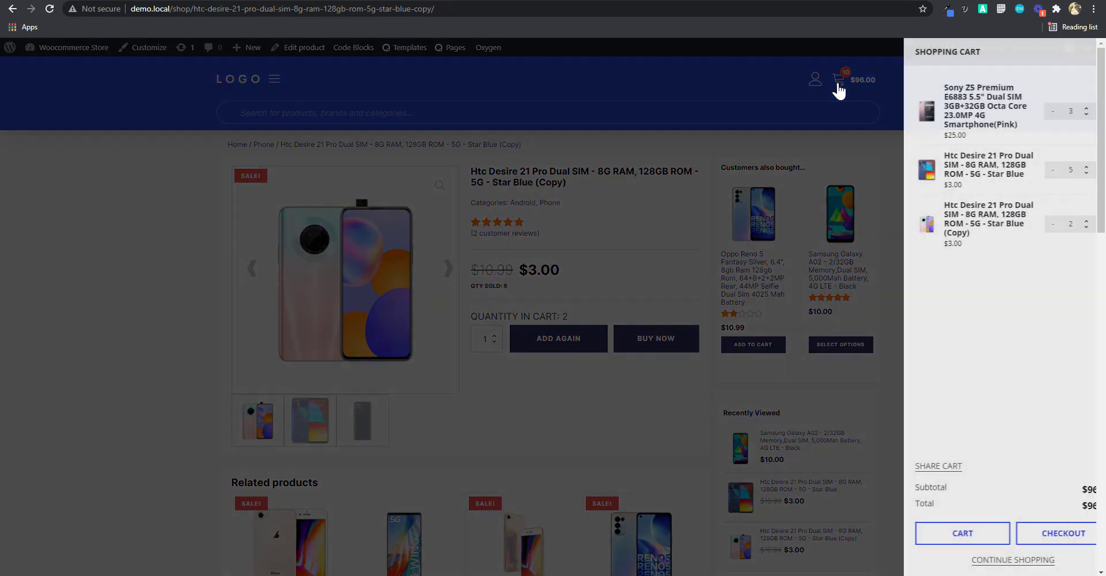
pyautogui.click(944, 543)
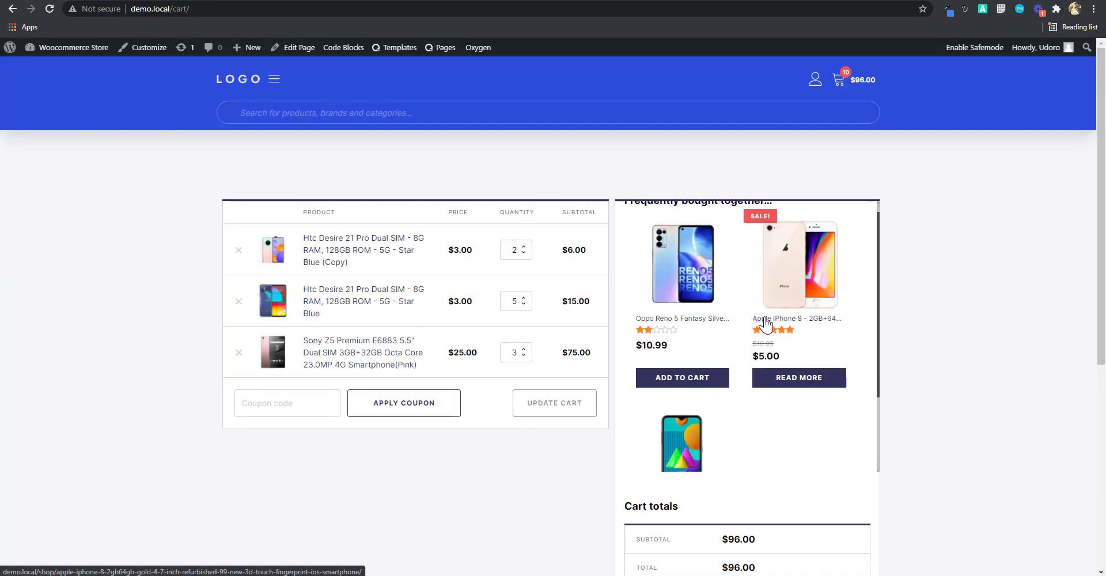
pyautogui.scroll(-3, 766, 324)
pyautogui.scroll(3, 815, 345)
pyautogui.scroll(-4, 817, 386)
pyautogui.scroll(-3, 962, 373)
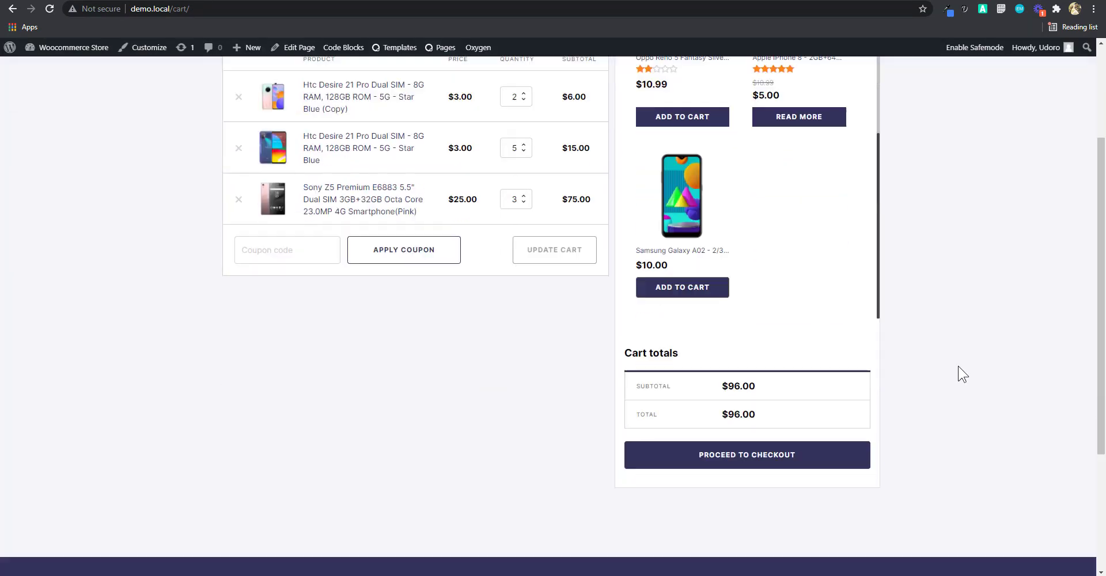
pyautogui.scroll(3, 962, 373)
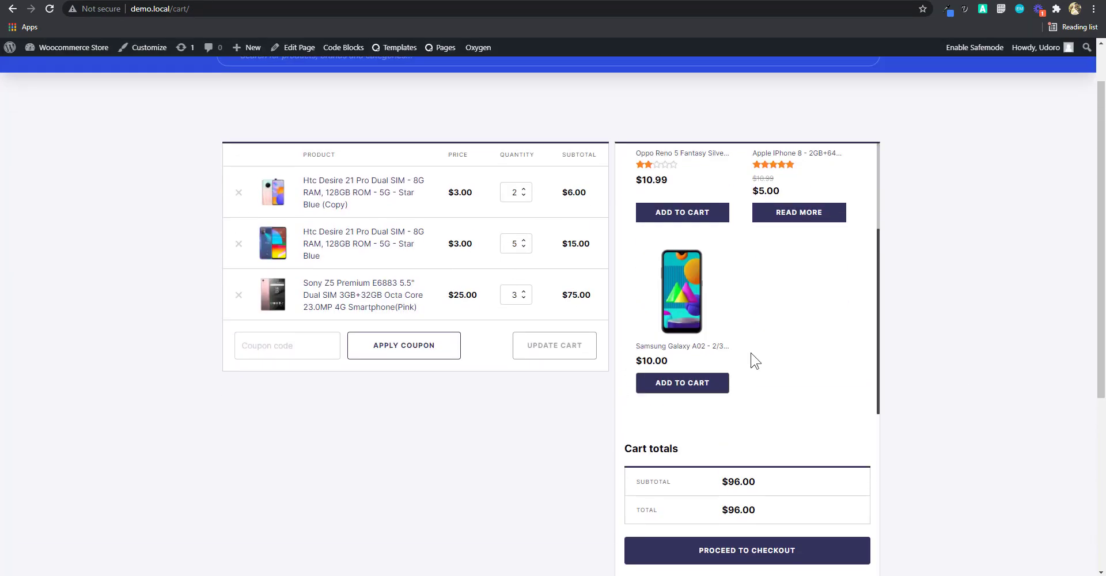
pyautogui.scroll(-3, 815, 375)
pyautogui.scroll(3, 816, 378)
pyautogui.scroll(3, 812, 372)
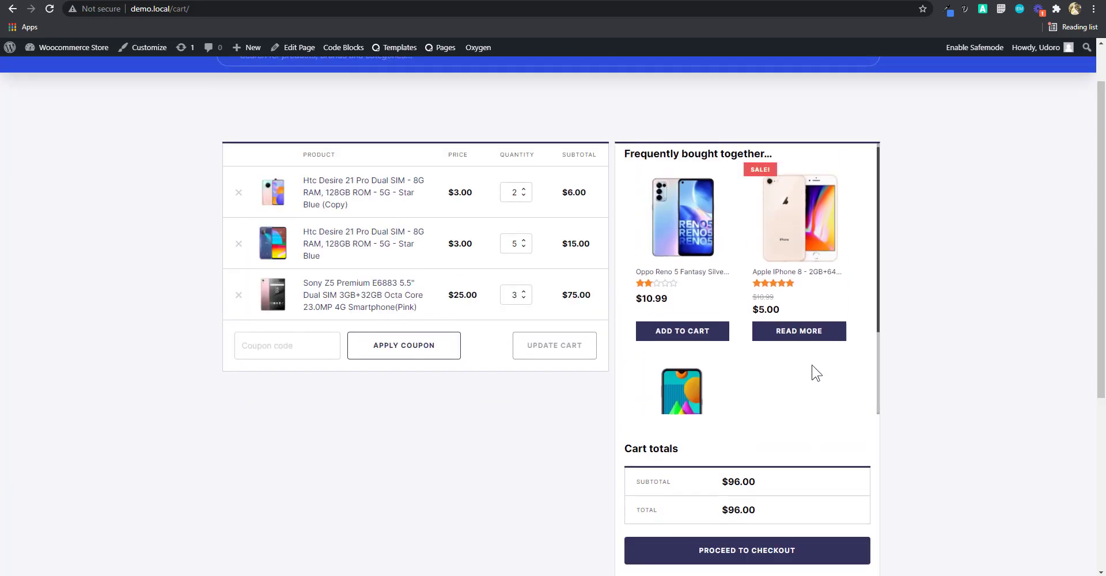
pyautogui.scroll(-3, 812, 372)
pyautogui.scroll(3, 786, 363)
pyautogui.scroll(2, 906, 361)
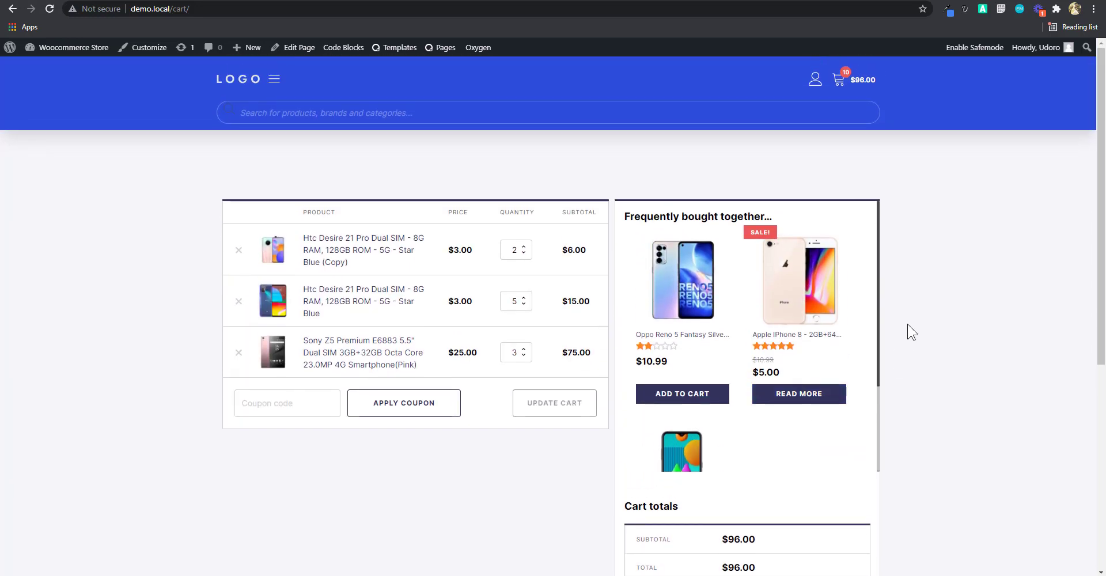
# View the slide-out shopping cart over the cart page, close it and reload the page
pyautogui.click(839, 89)
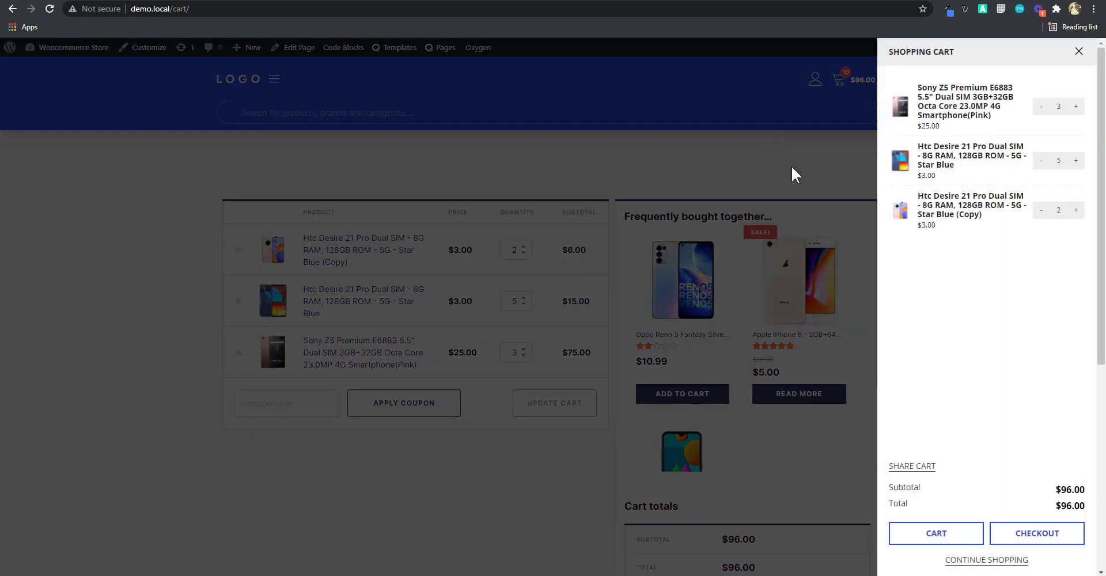
pyautogui.click(812, 149)
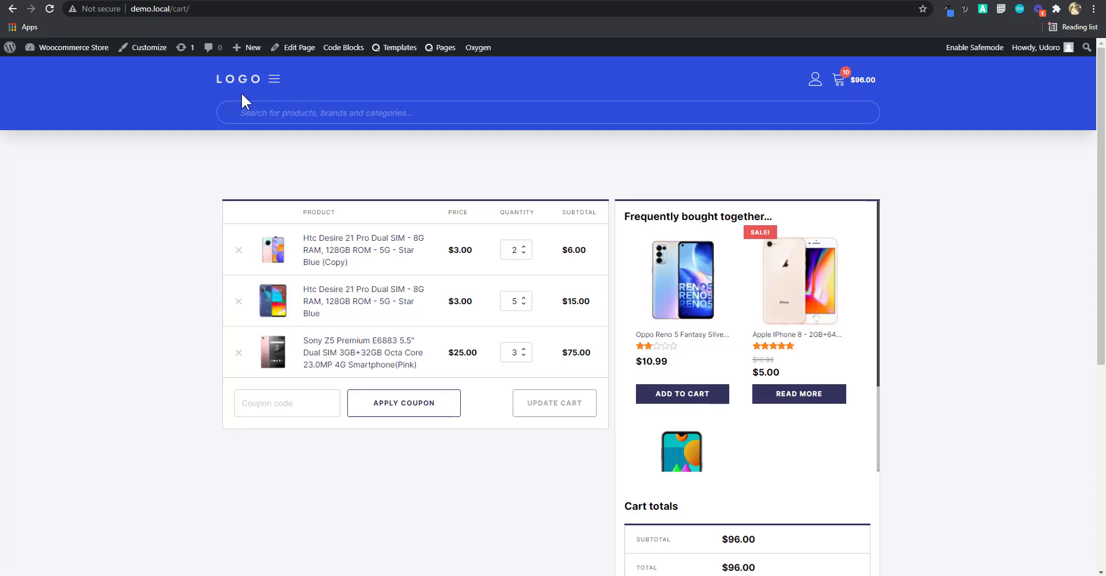
pyautogui.press('F5')
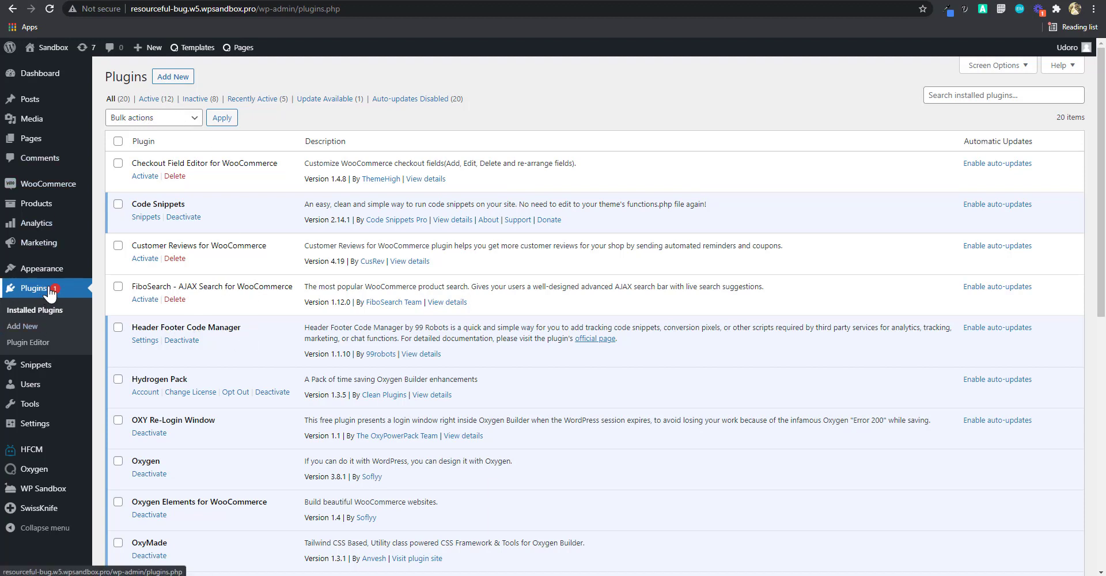
# Review the sandbox site's installed plugins, including the Oxygen Elements for WooCommerce entry
pyautogui.scroll(-7, 223, 429)
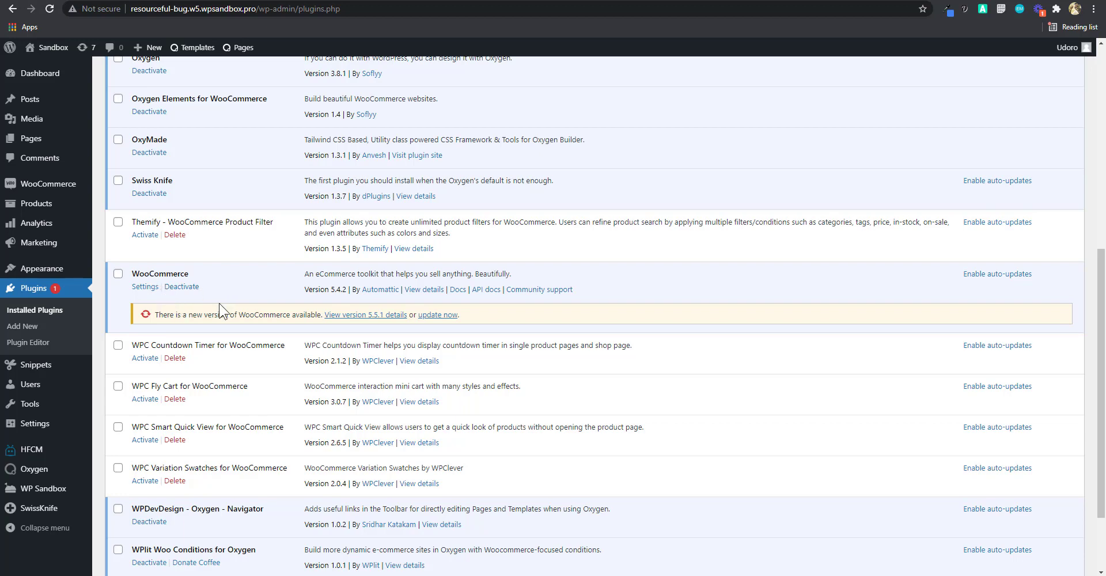
pyautogui.scroll(-2, 245, 367)
pyautogui.scroll(4, 230, 378)
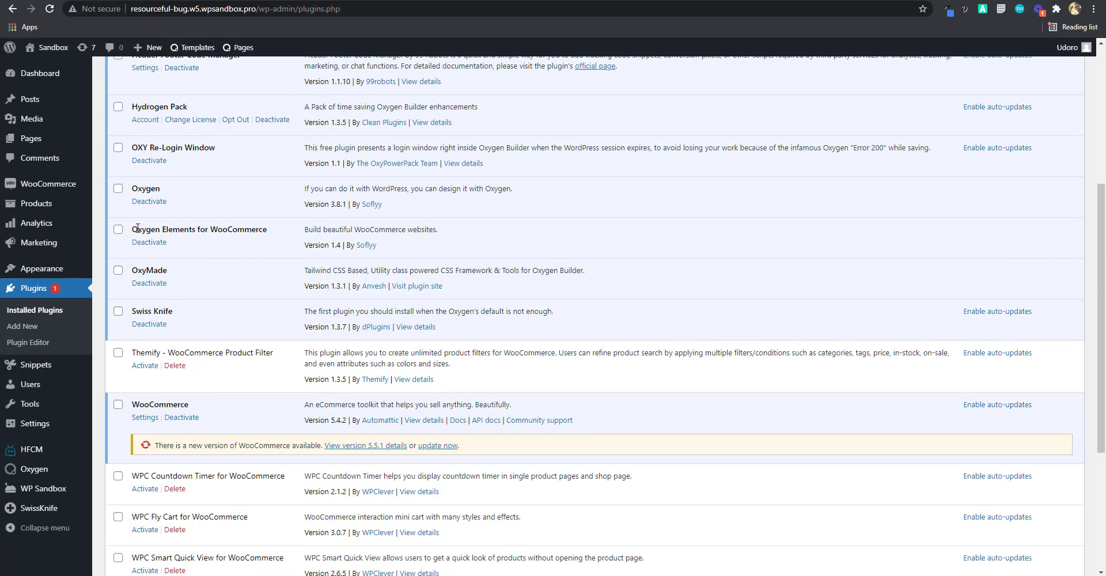
pyautogui.moveTo(133, 229); pyautogui.dragTo(266, 228)
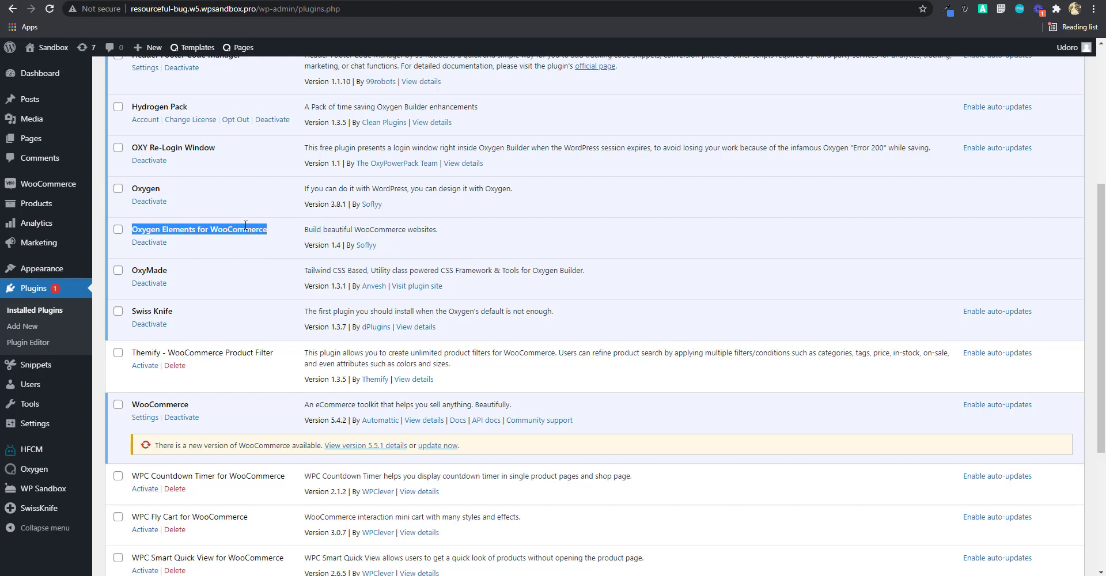
pyautogui.click(246, 224)
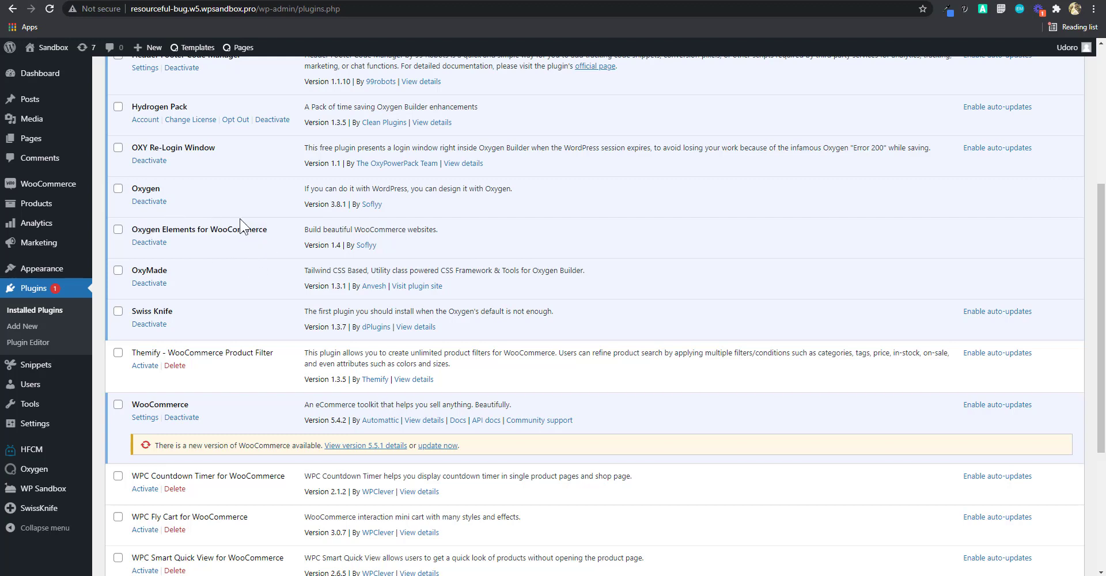
pyautogui.scroll(1, 248, 259)
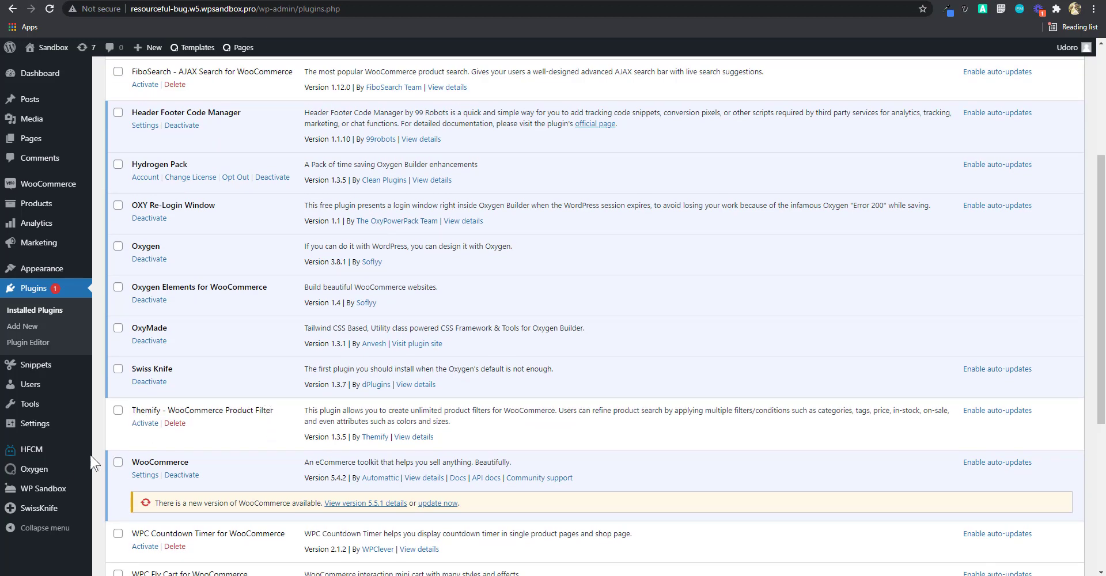
pyautogui.moveTo(52, 469)
pyautogui.scroll(3, 252, 434)
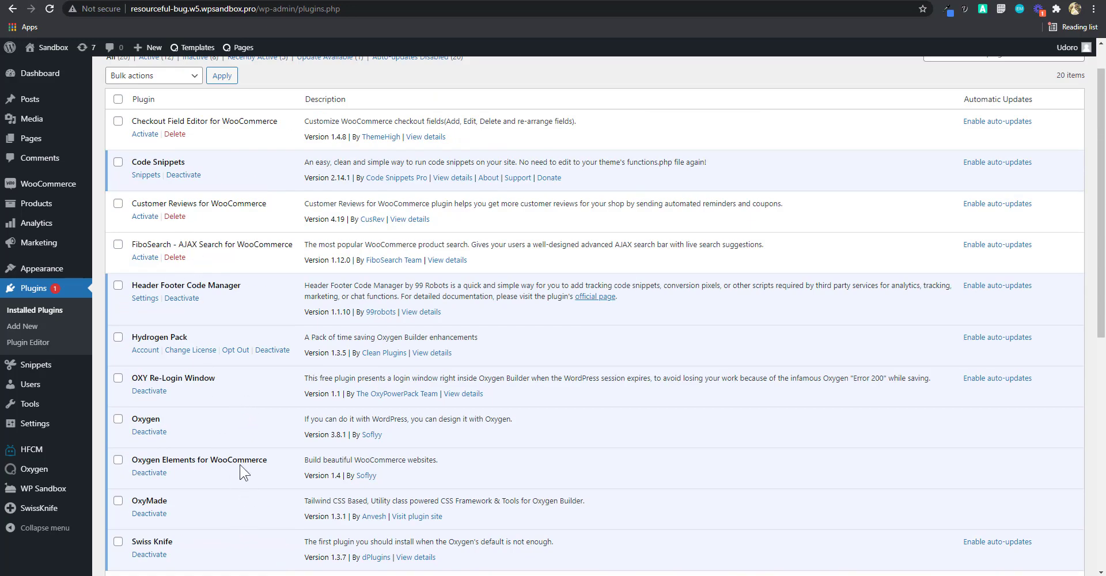
# Open the product attributes page of the WooCommerce store
pyautogui.moveTo(53, 189)
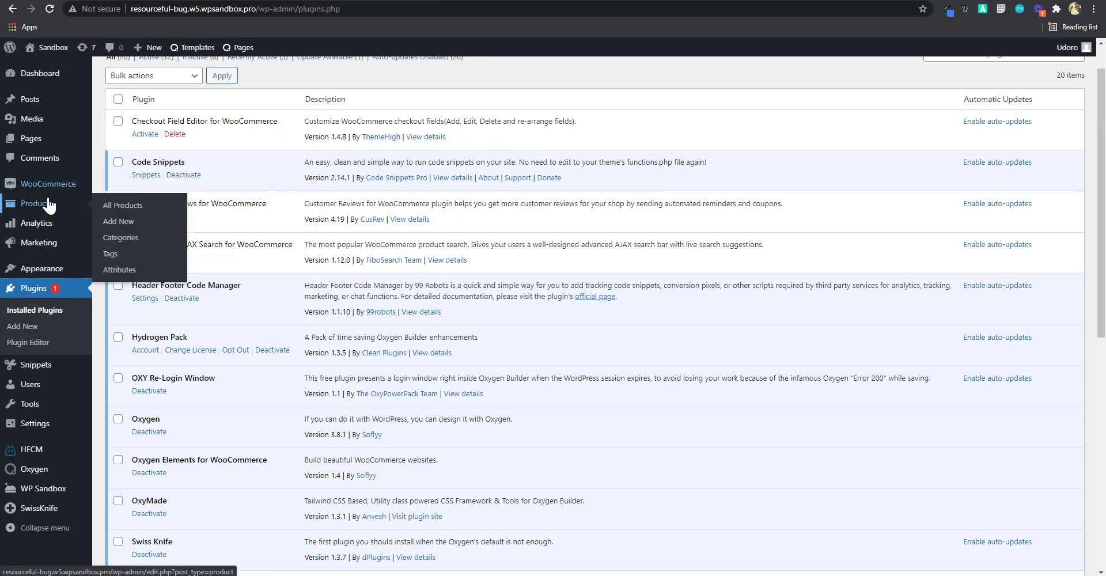
pyautogui.click(45, 209)
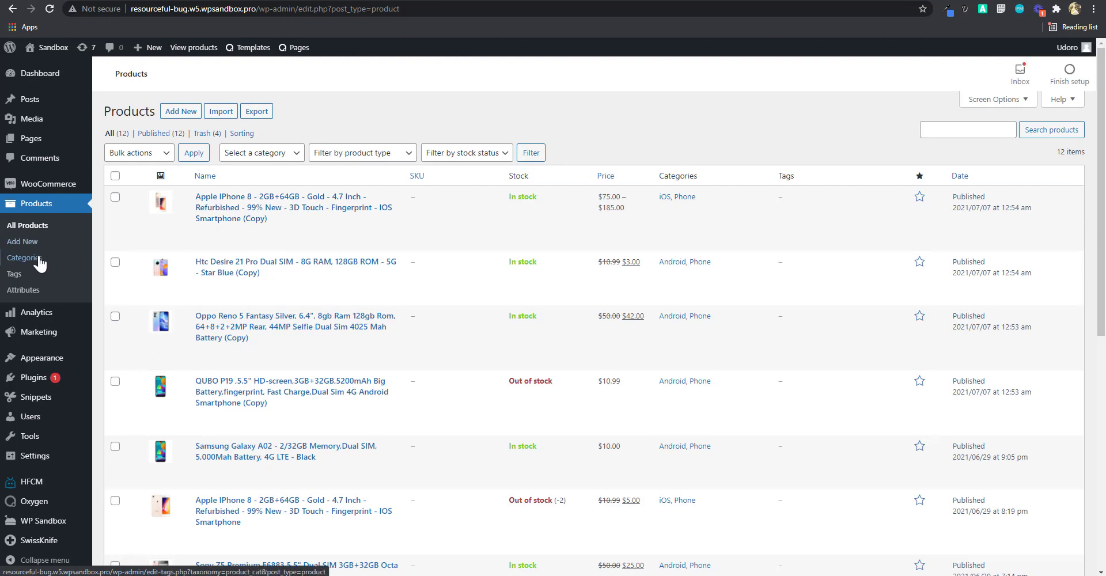
pyautogui.click(23, 290)
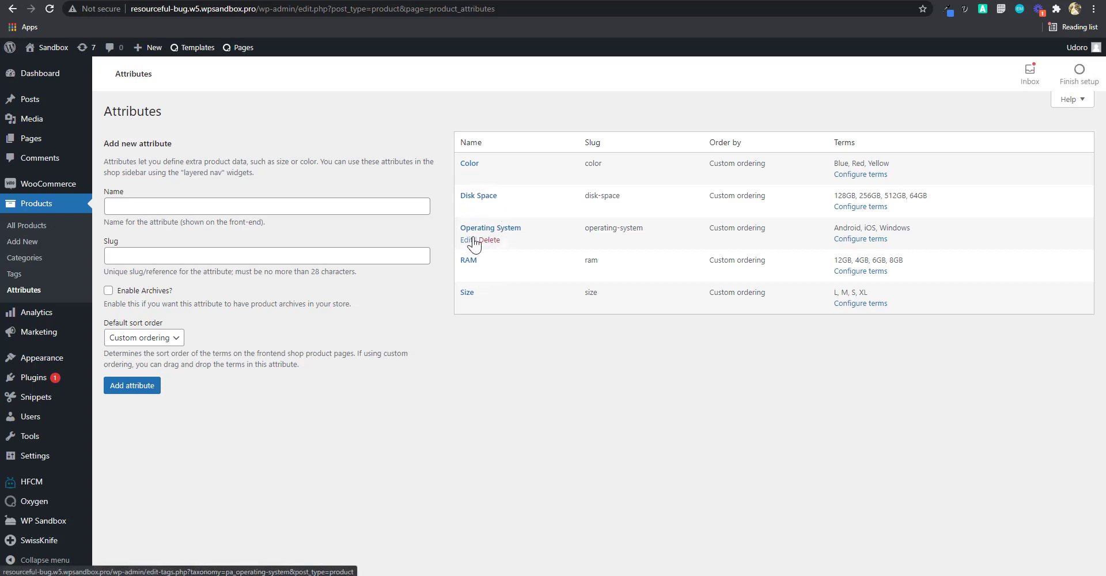
pyautogui.click(214, 207)
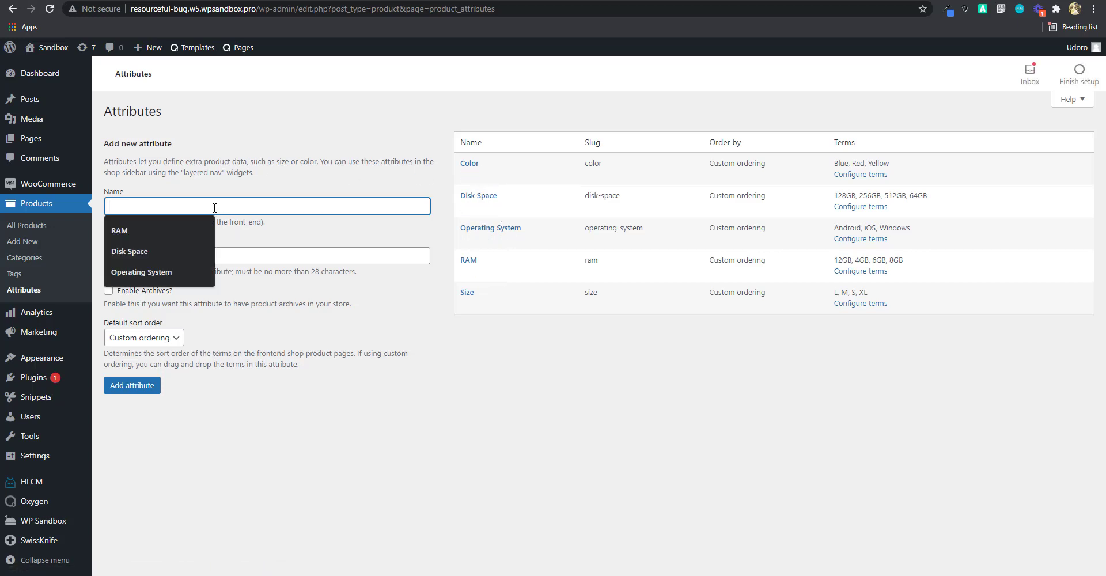
pyautogui.click(261, 191)
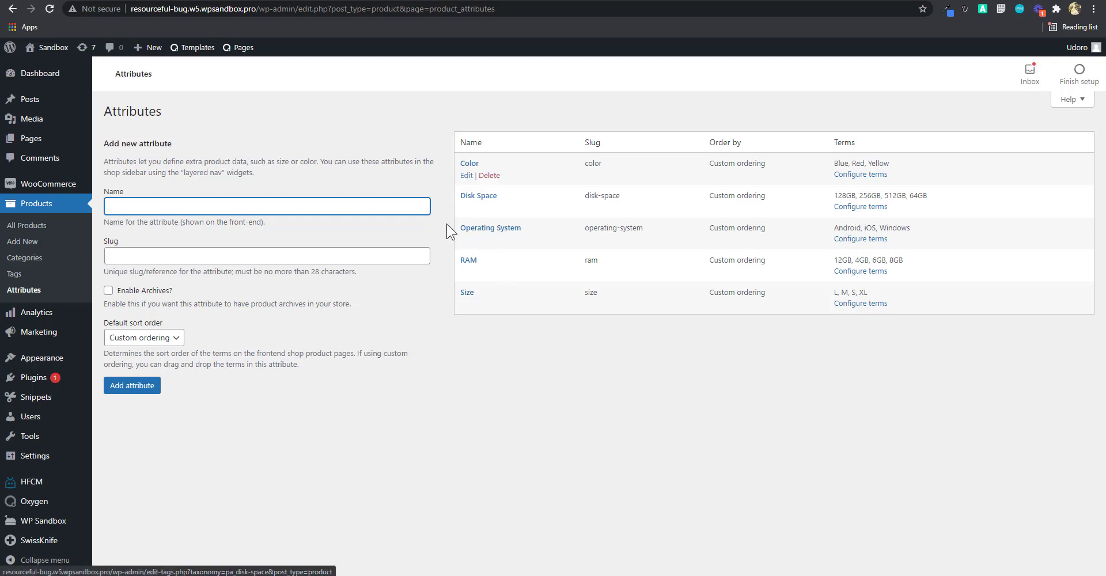
# Delete the Size attribute from the product attributes and confirm the deletion
pyautogui.click(489, 304)
pyautogui.click(613, 70)
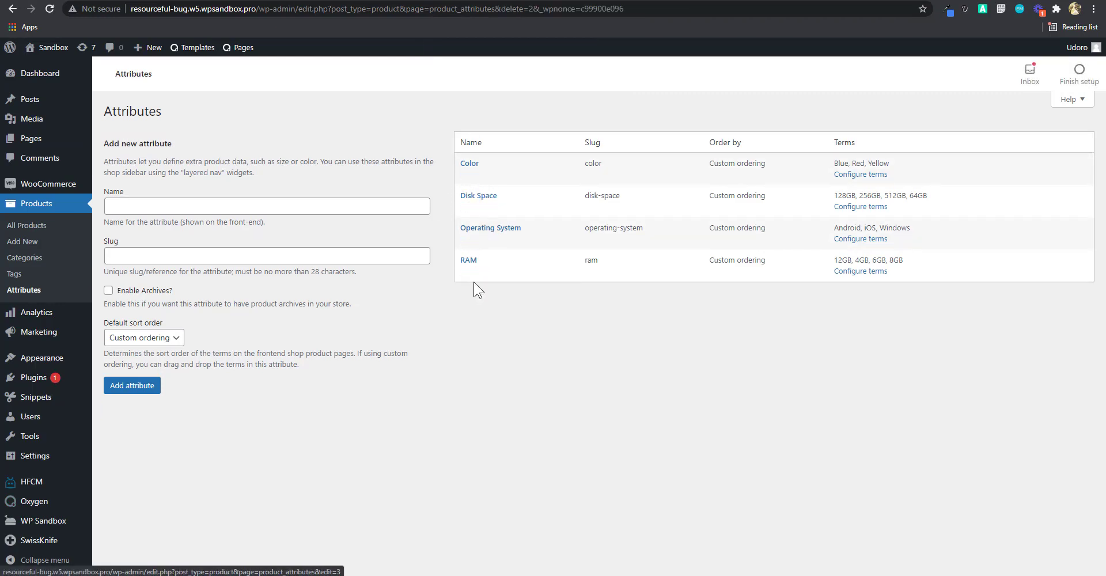
# Add a new product attribute named Screen Size
pyautogui.click(280, 202)
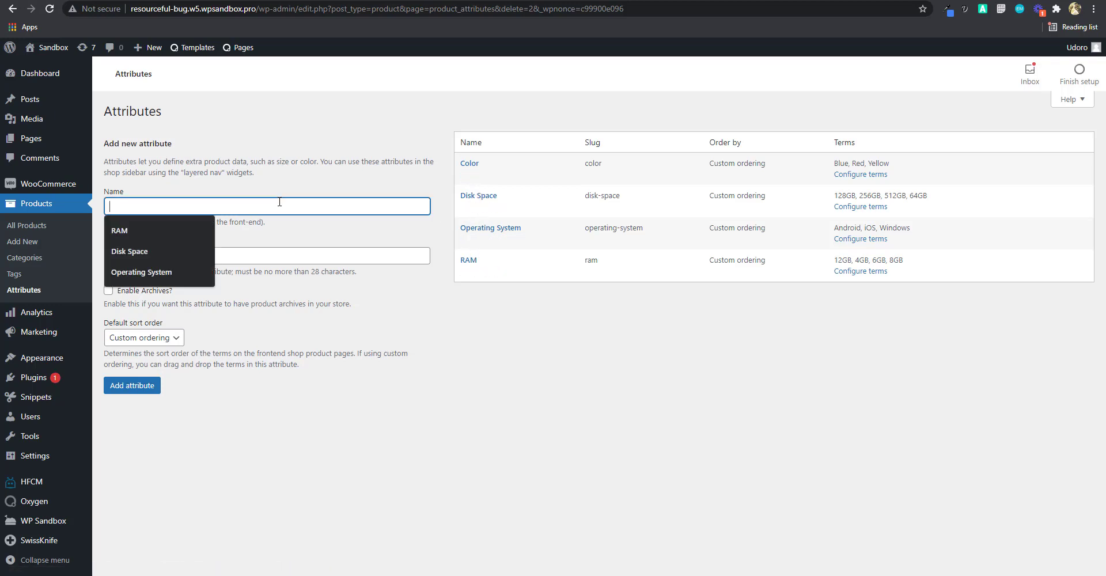
pyautogui.write('s')
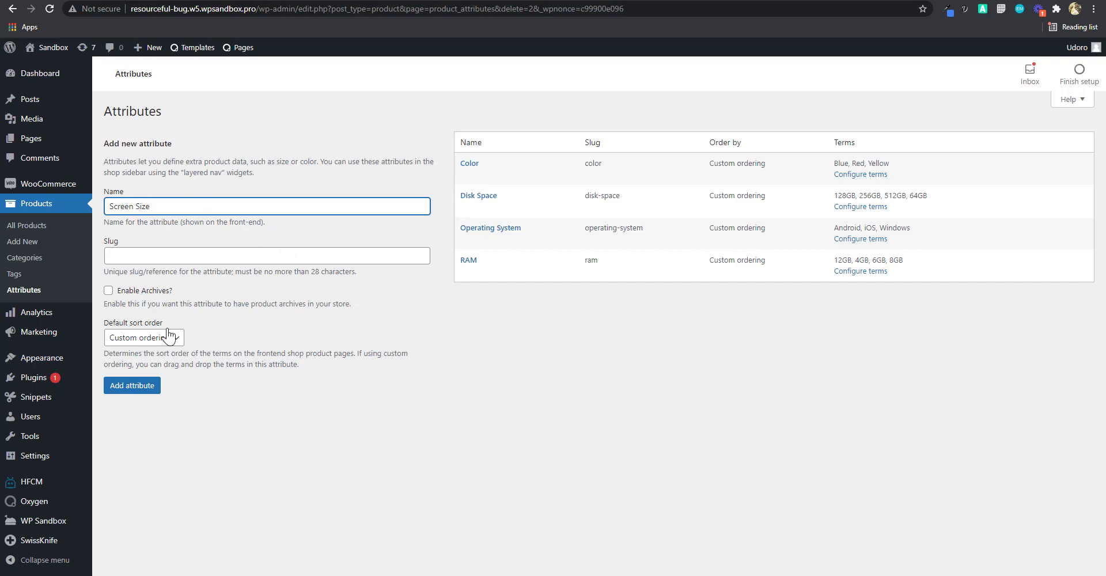
pyautogui.click(185, 255)
pyautogui.click(235, 255)
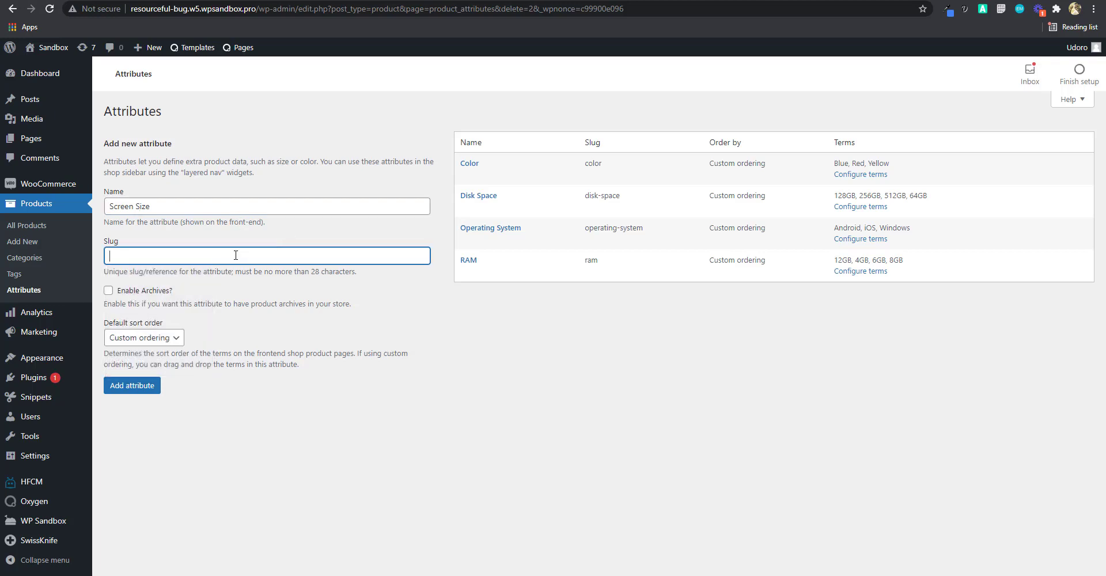
pyautogui.click(145, 389)
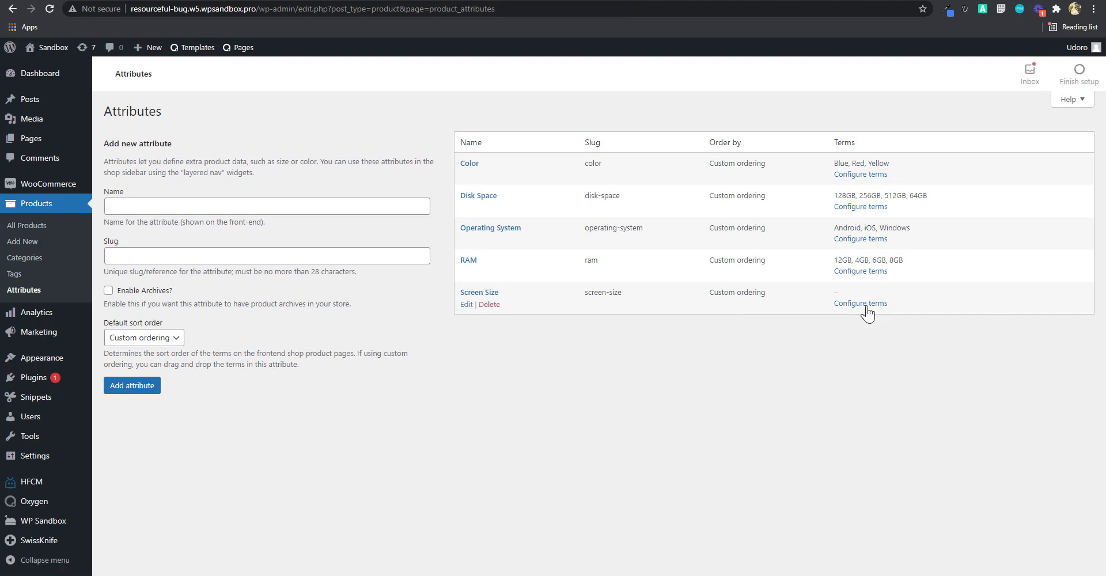
# Add the terms 5 inches, 6 inches and 10 inches to the Screen Size attribute
pyautogui.click(866, 308)
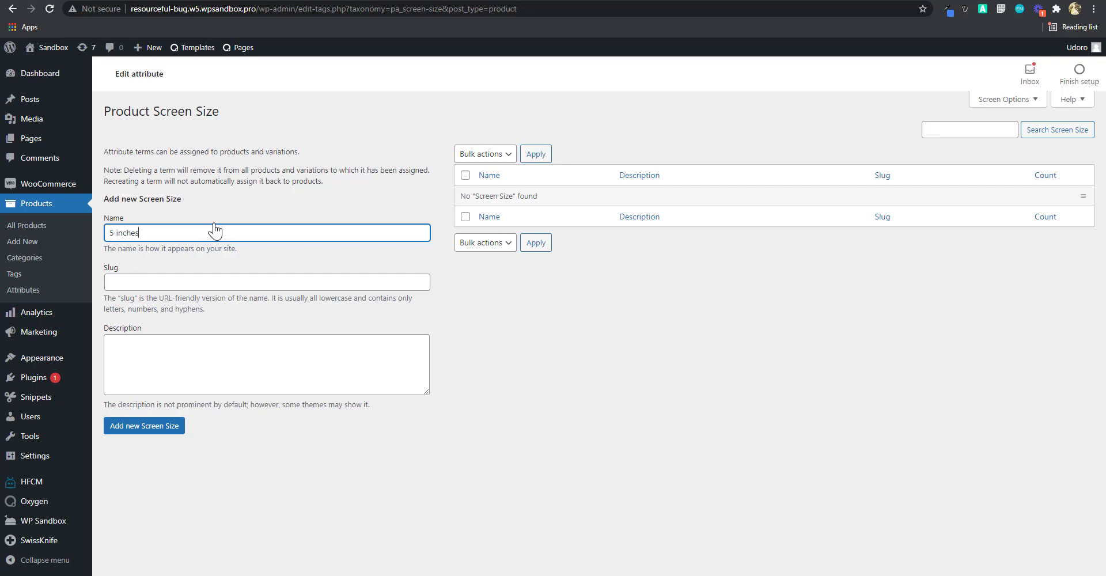
pyautogui.click(151, 432)
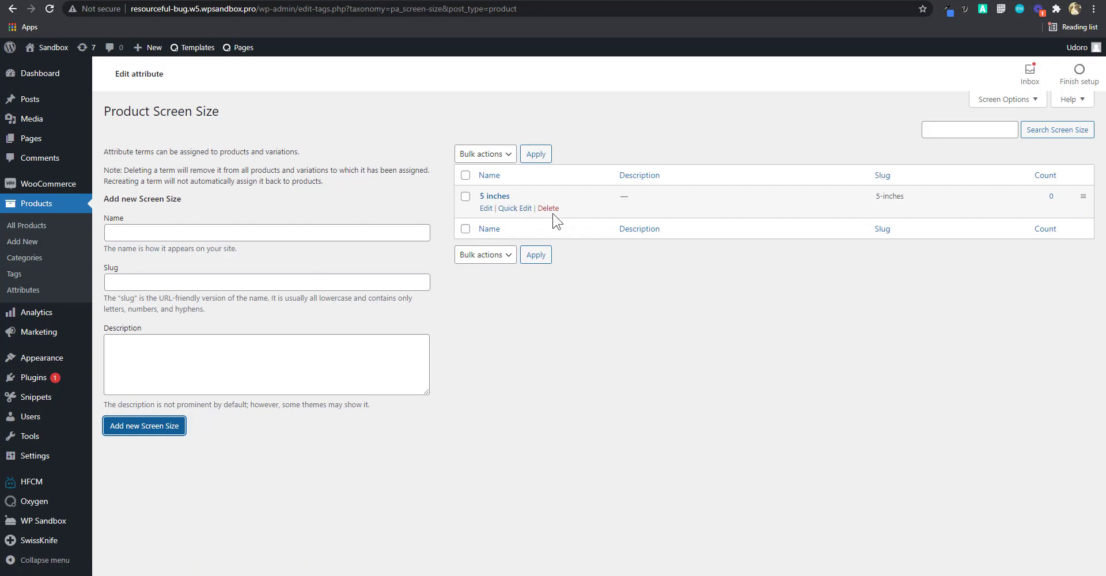
pyautogui.click(207, 229)
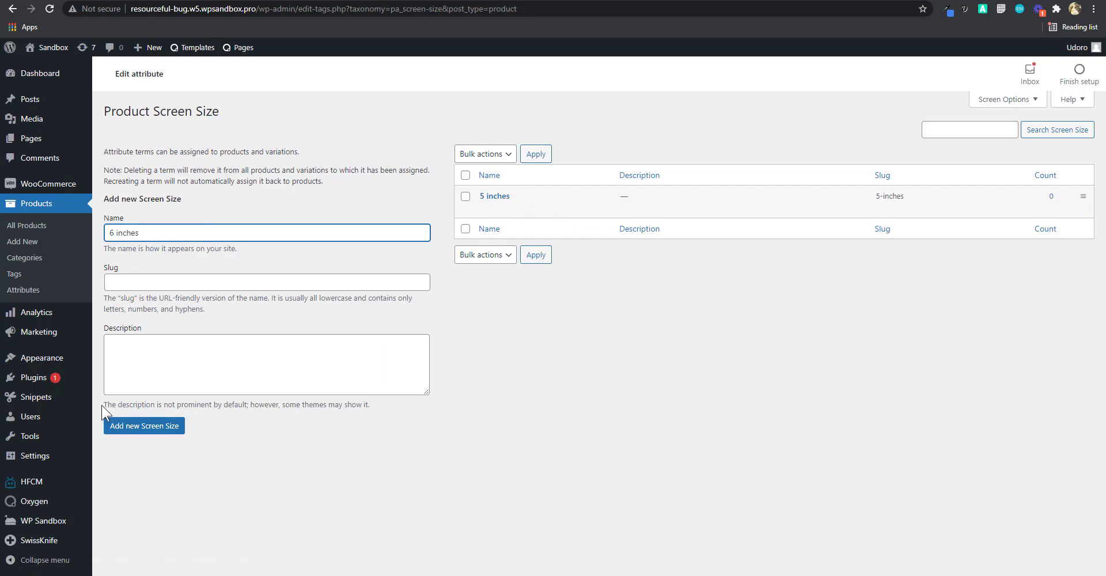
pyautogui.click(129, 431)
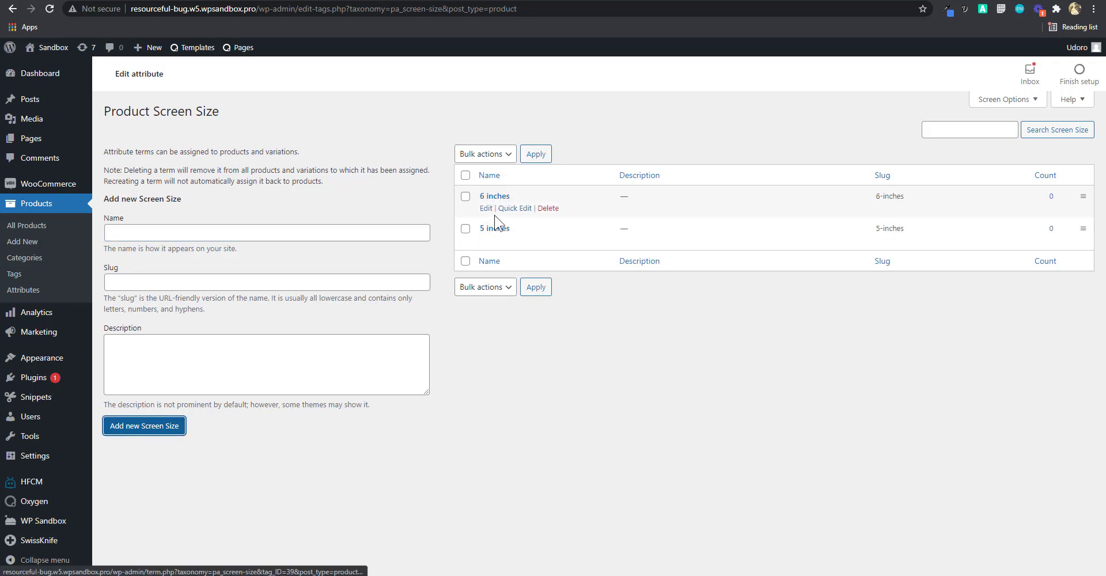
pyautogui.click(251, 236)
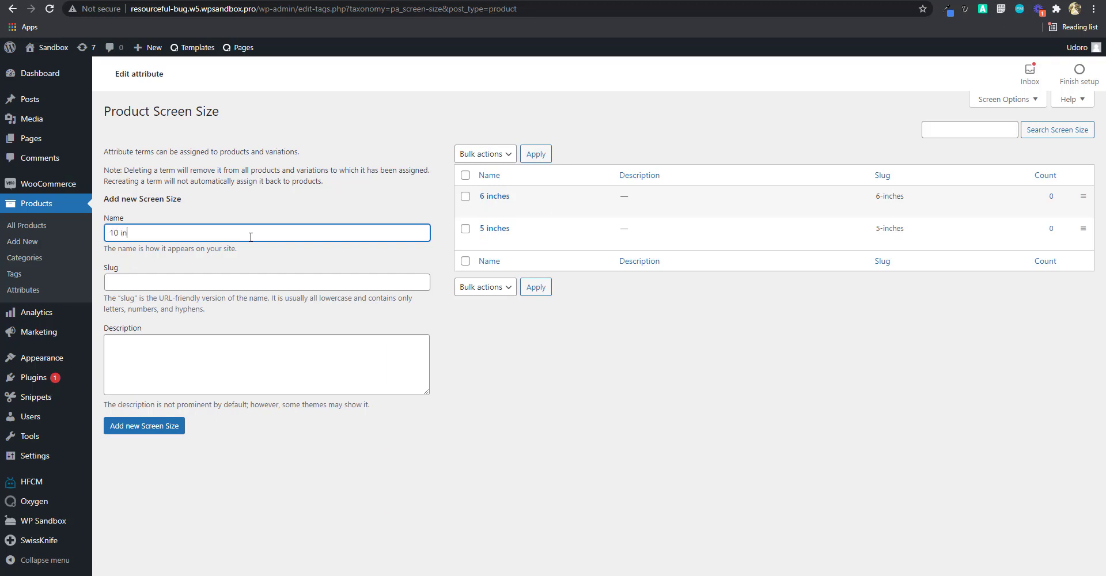
pyautogui.click(162, 426)
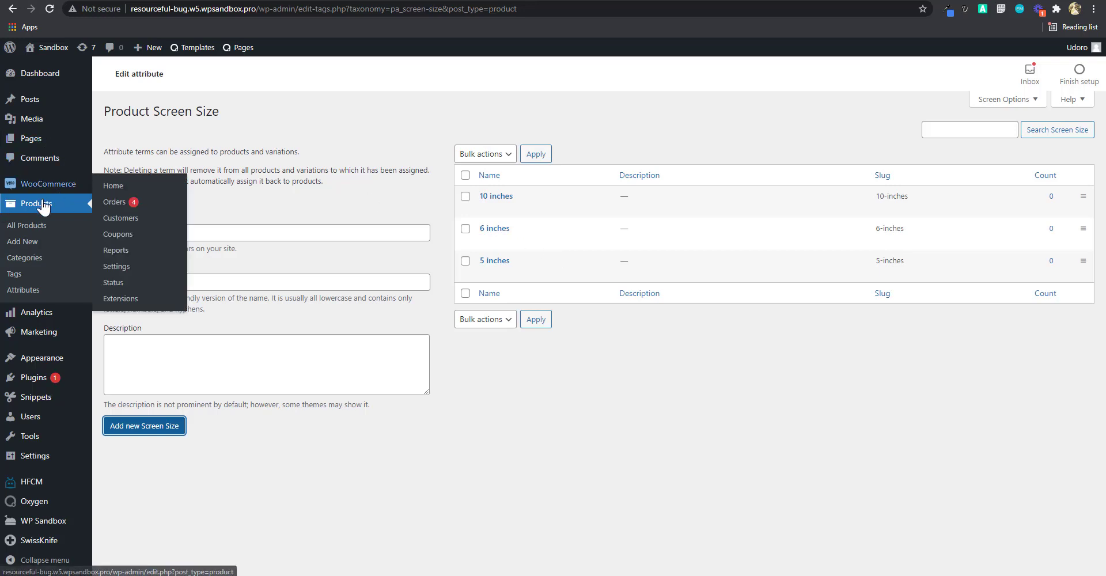
# Open the Apple iPhone 8 (Copy) product for editing and bring up its product data section
pyautogui.click(44, 227)
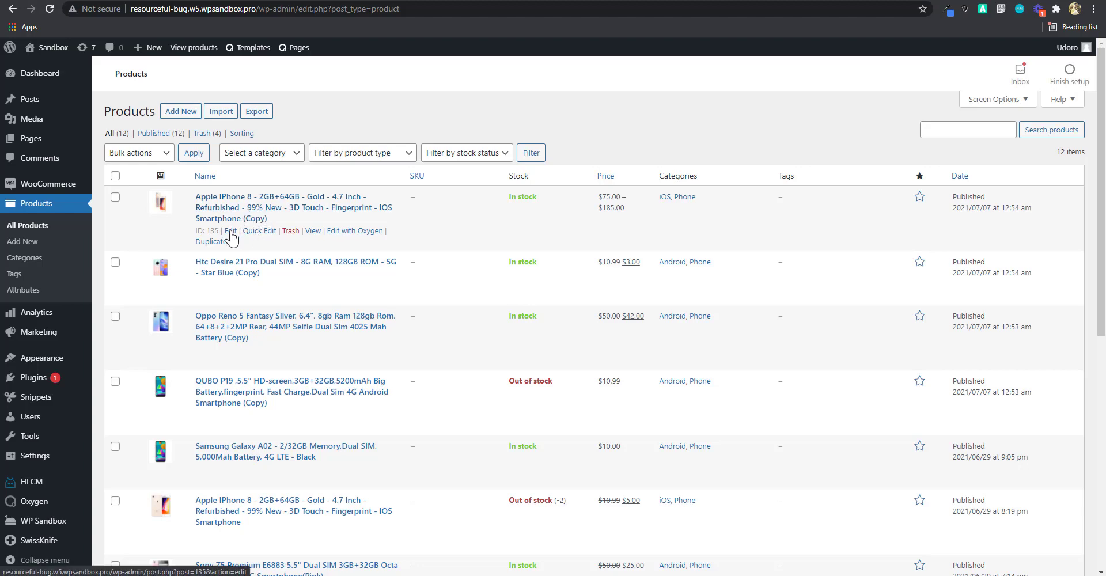
pyautogui.click(231, 231)
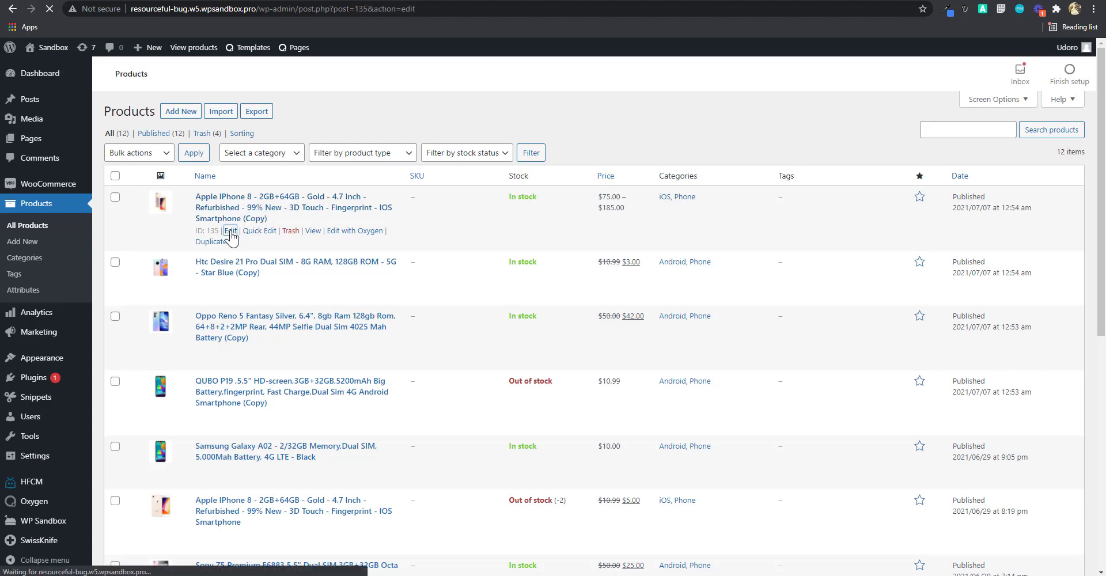
pyautogui.scroll(-5, 427, 313)
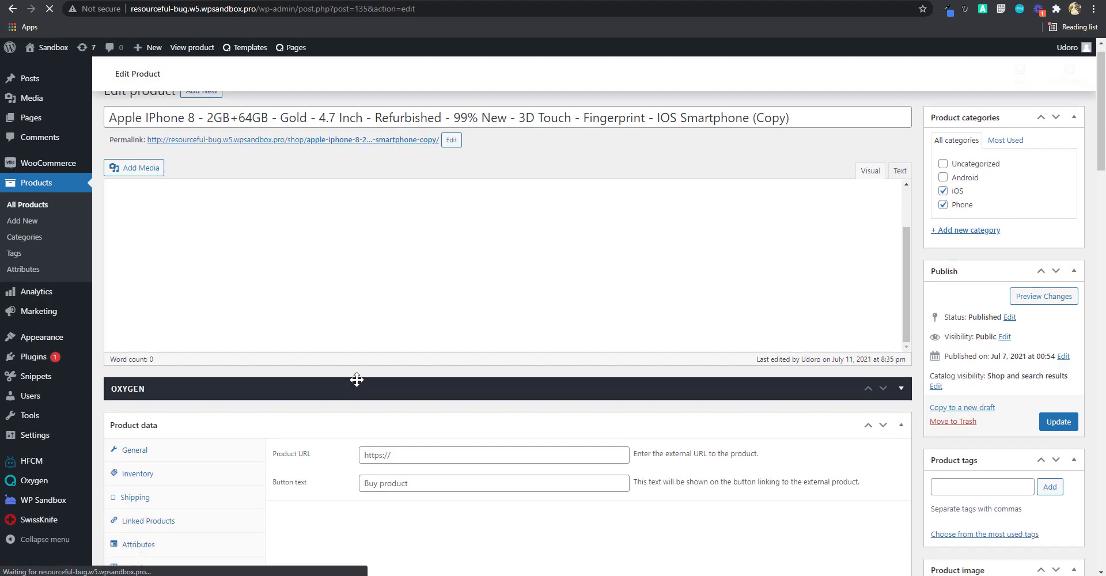
pyautogui.scroll(4, 276, 348)
pyautogui.scroll(-2, 269, 381)
pyautogui.scroll(-5, 269, 380)
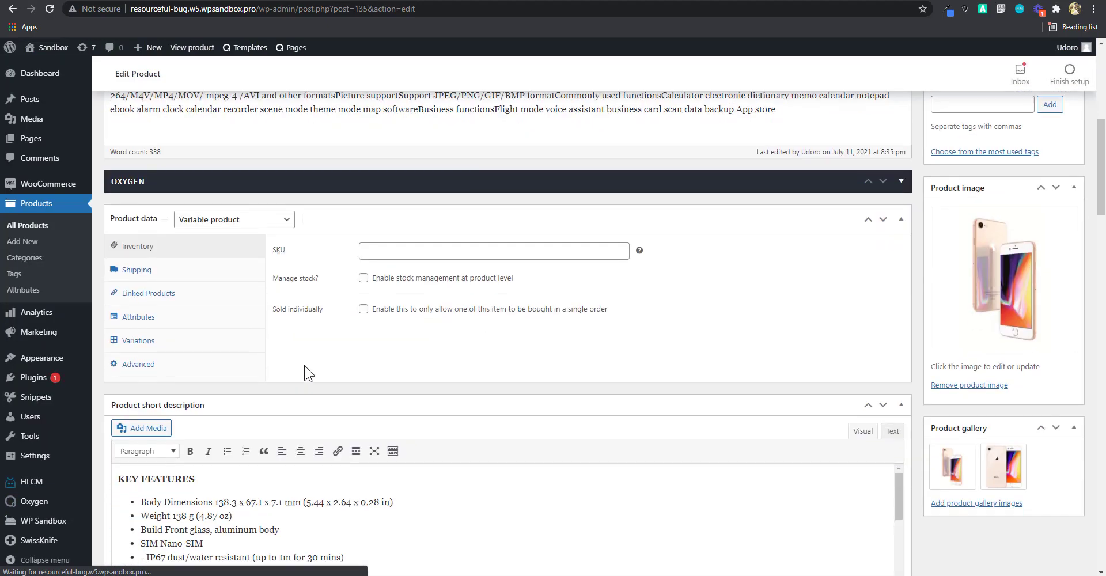
# Keep the product type as Variable product and review the product's existing attributes and variations
pyautogui.click(264, 223)
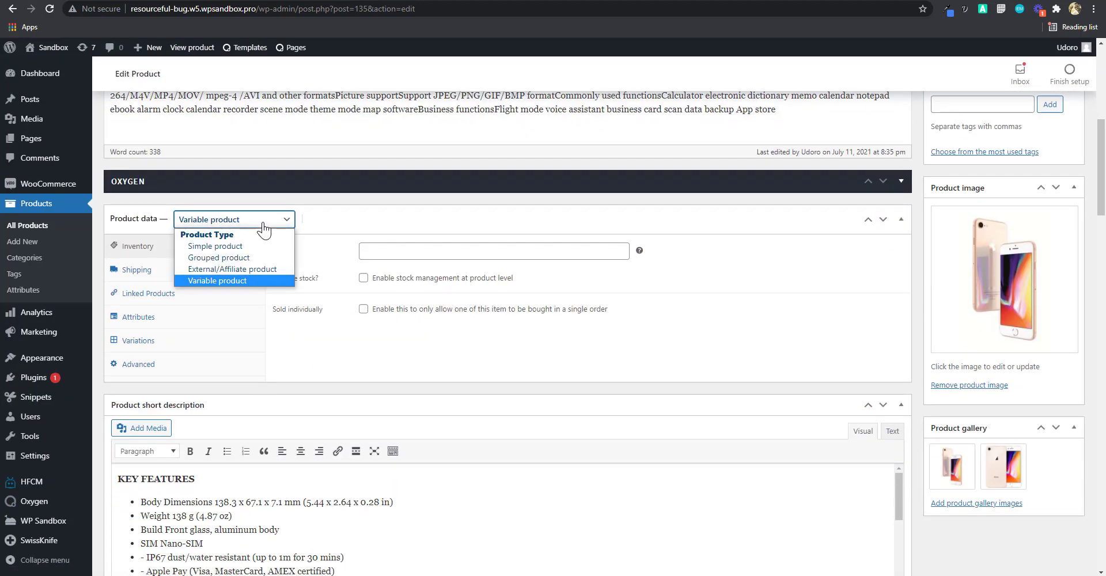
pyautogui.click(244, 282)
pyautogui.click(195, 324)
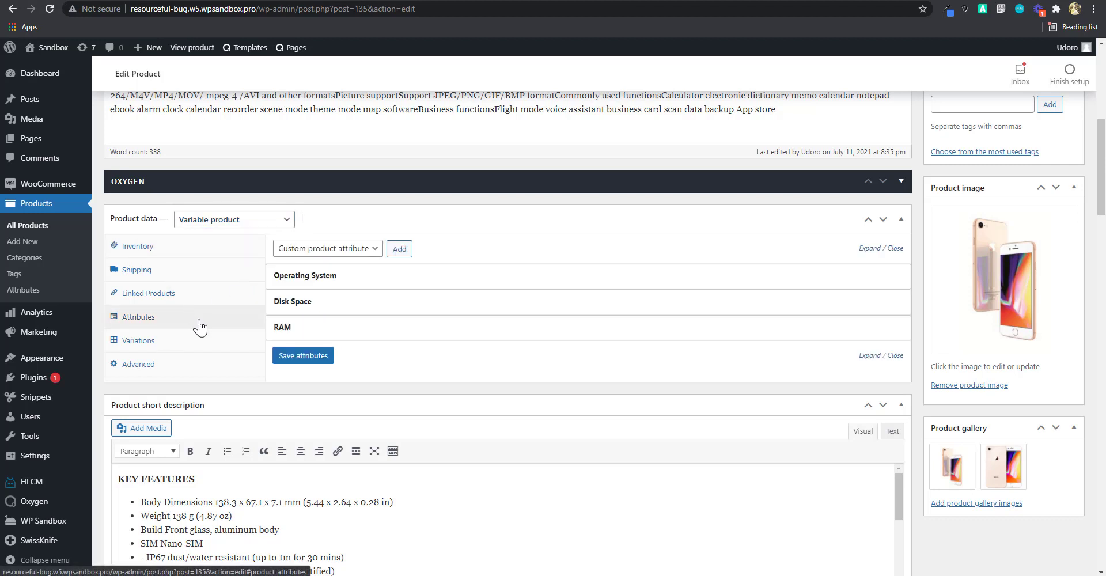
pyautogui.click(171, 343)
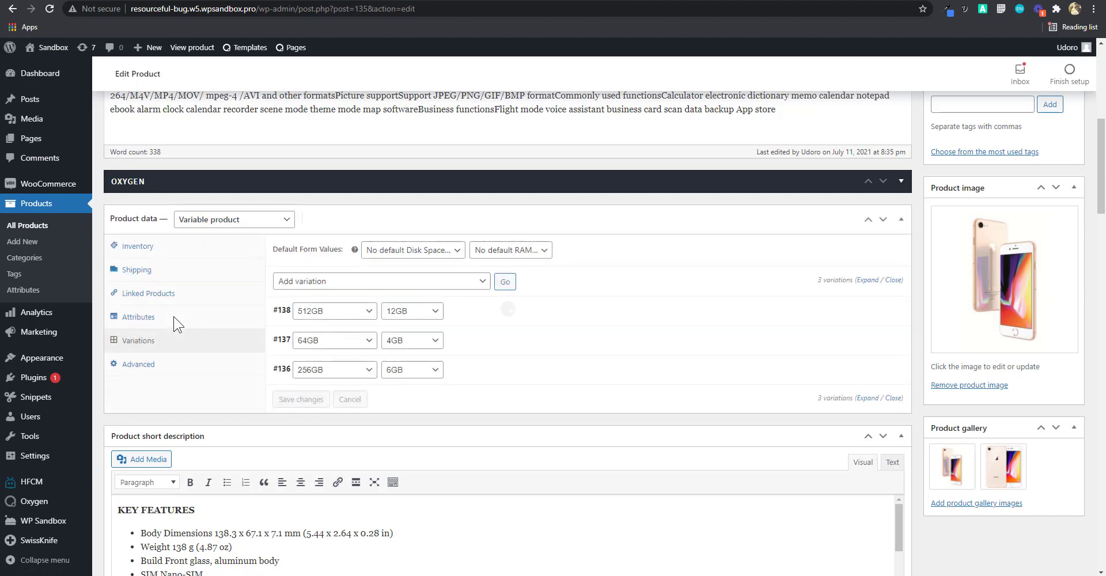
# Add the Screen Size attribute to the product's attributes
pyautogui.click(176, 321)
pyautogui.click(364, 249)
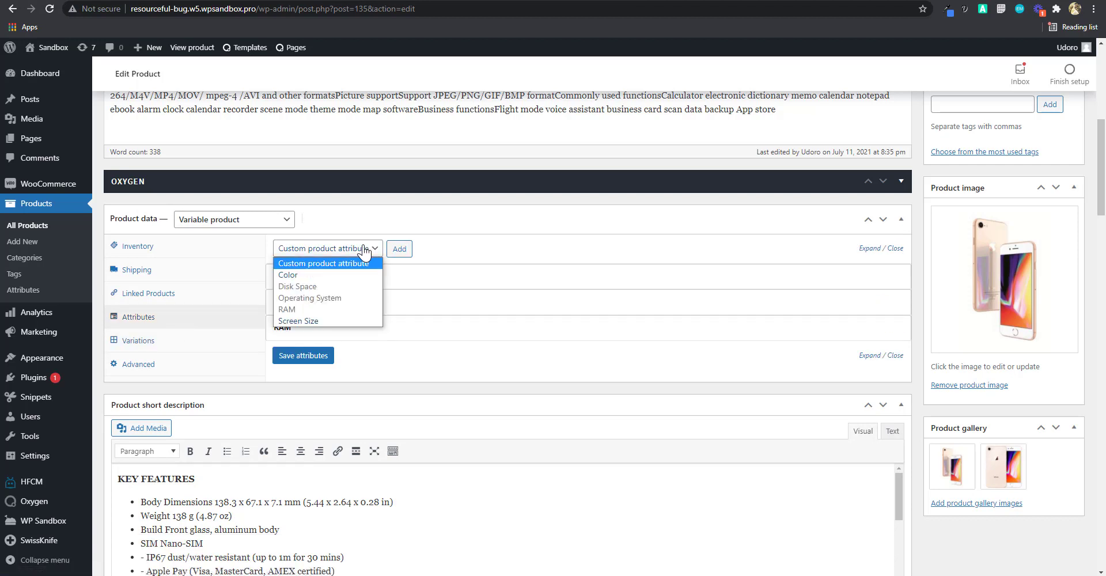
pyautogui.click(316, 322)
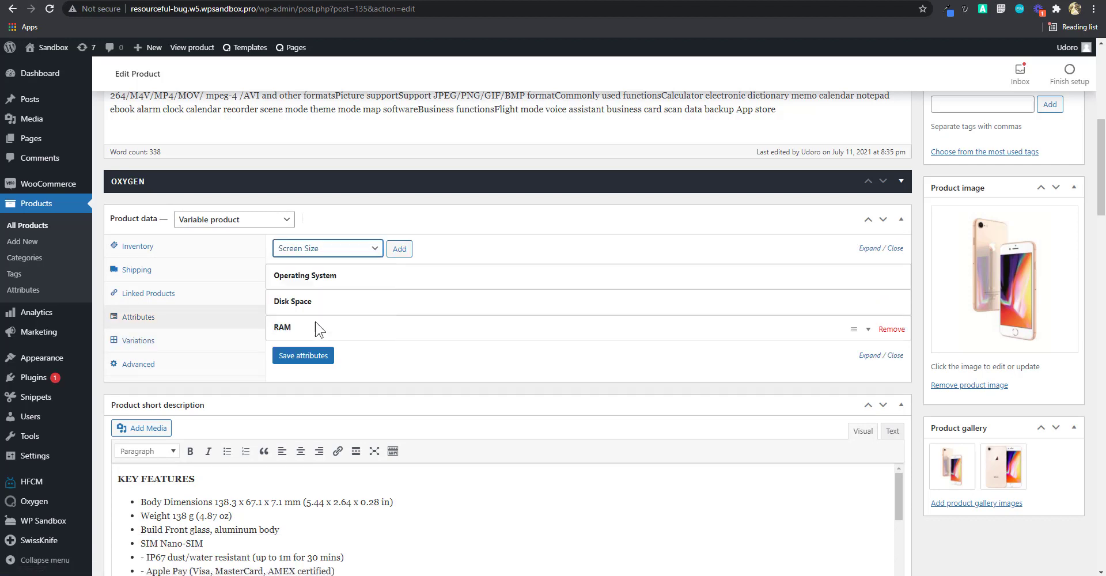
pyautogui.click(400, 249)
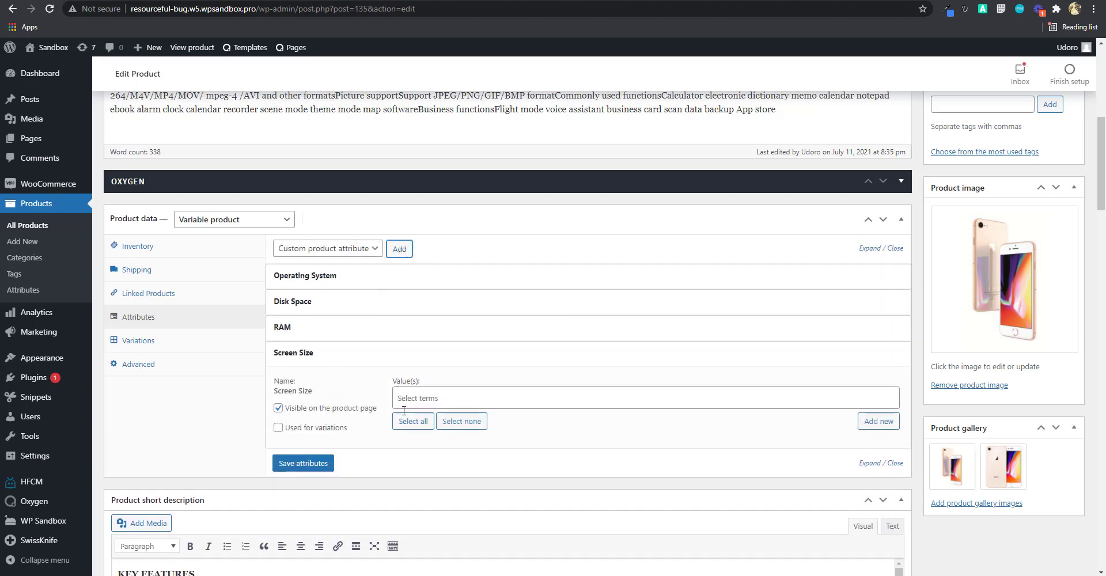
# Enable Screen Size for variations, assign it the values 10 inches, 5 inches and 6 inches, and save the attributes
pyautogui.click(279, 428)
pyautogui.click(482, 399)
pyautogui.click(452, 427)
pyautogui.click(508, 402)
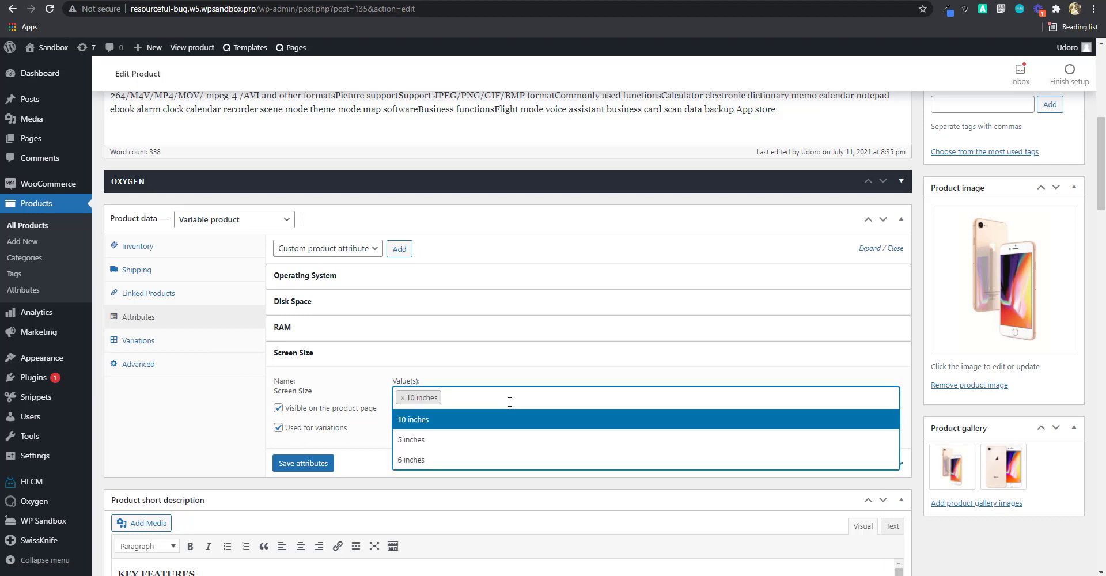
pyautogui.click(458, 442)
pyautogui.click(532, 394)
pyautogui.click(474, 461)
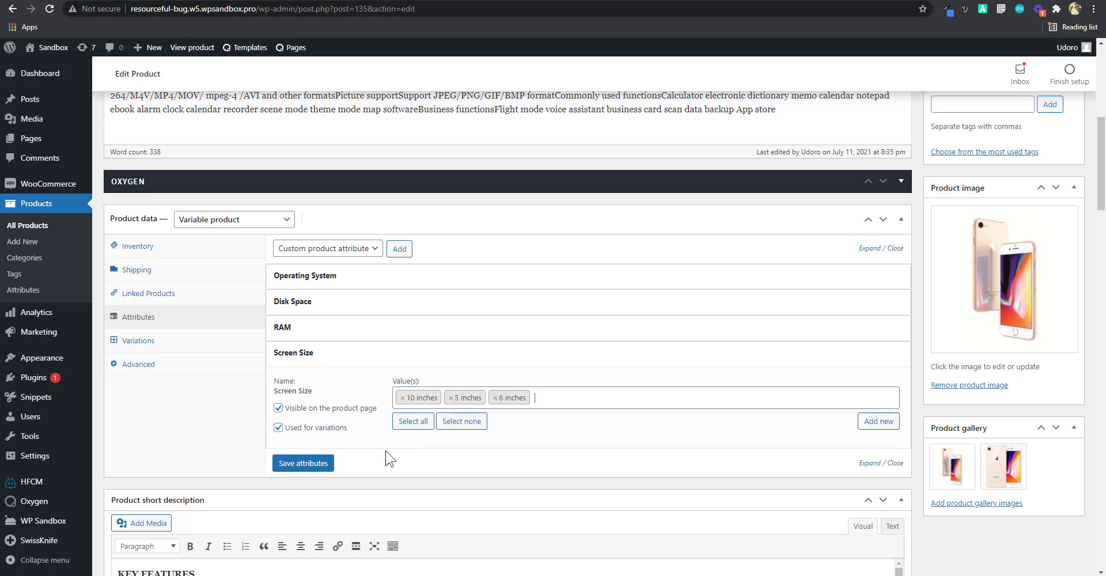
pyautogui.click(308, 464)
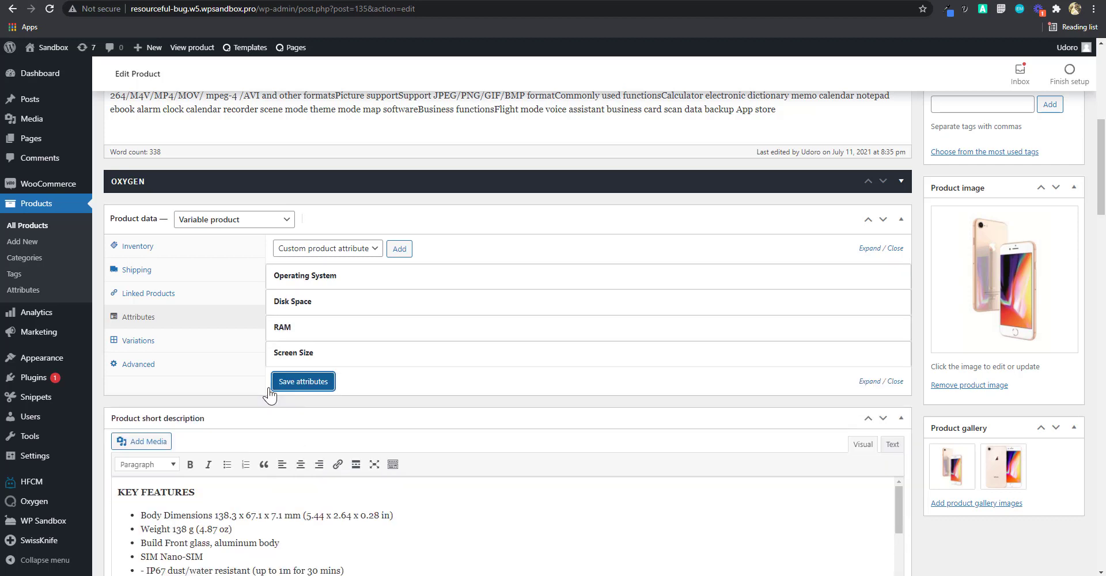
# Open the product's variations and check the product type options and the details of the 512GB variation
pyautogui.click(159, 348)
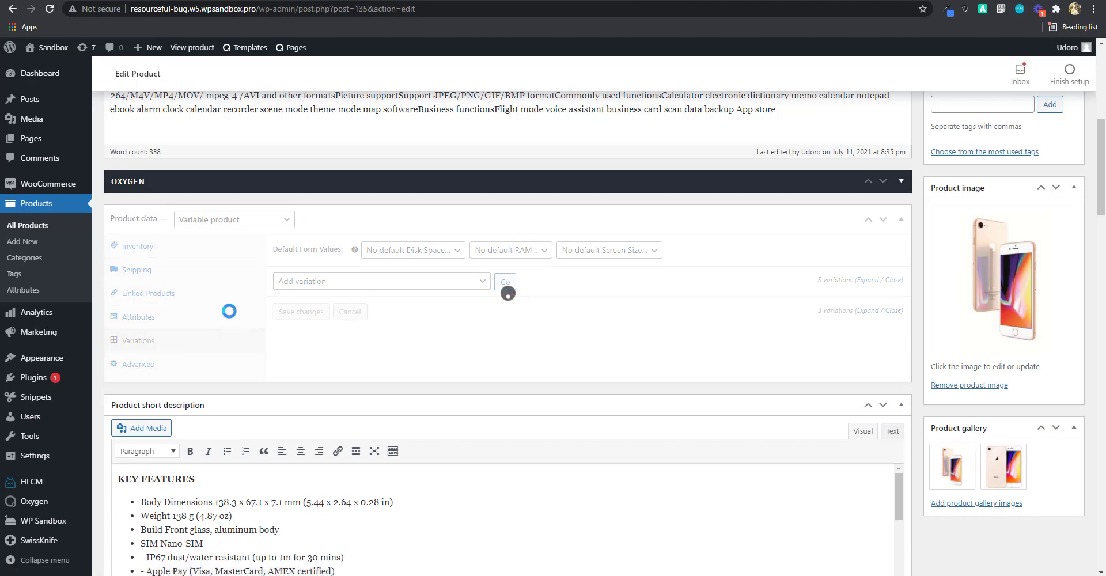
pyautogui.click(249, 222)
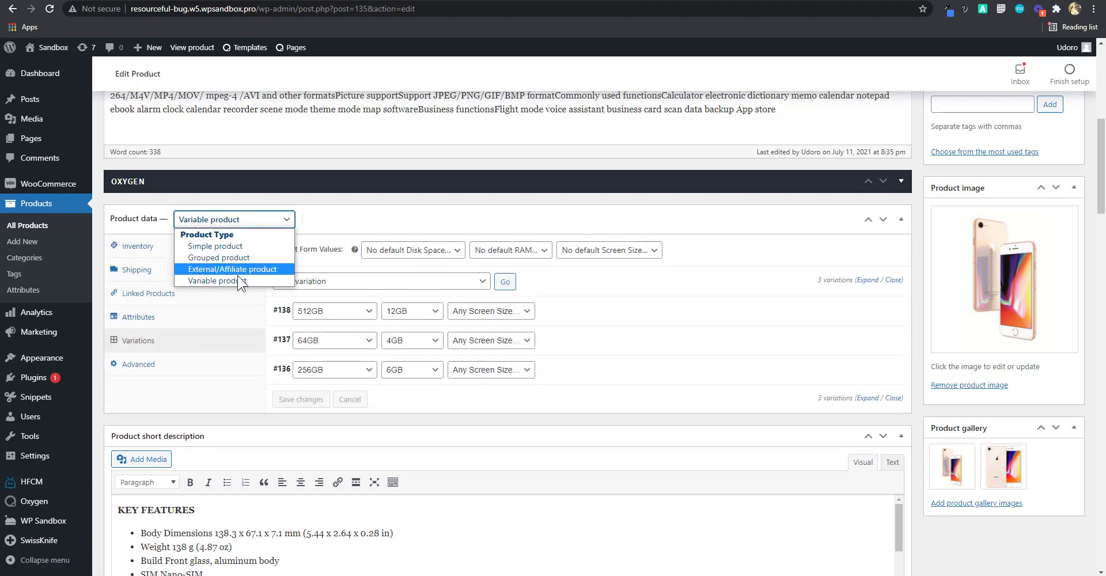
pyautogui.click(631, 376)
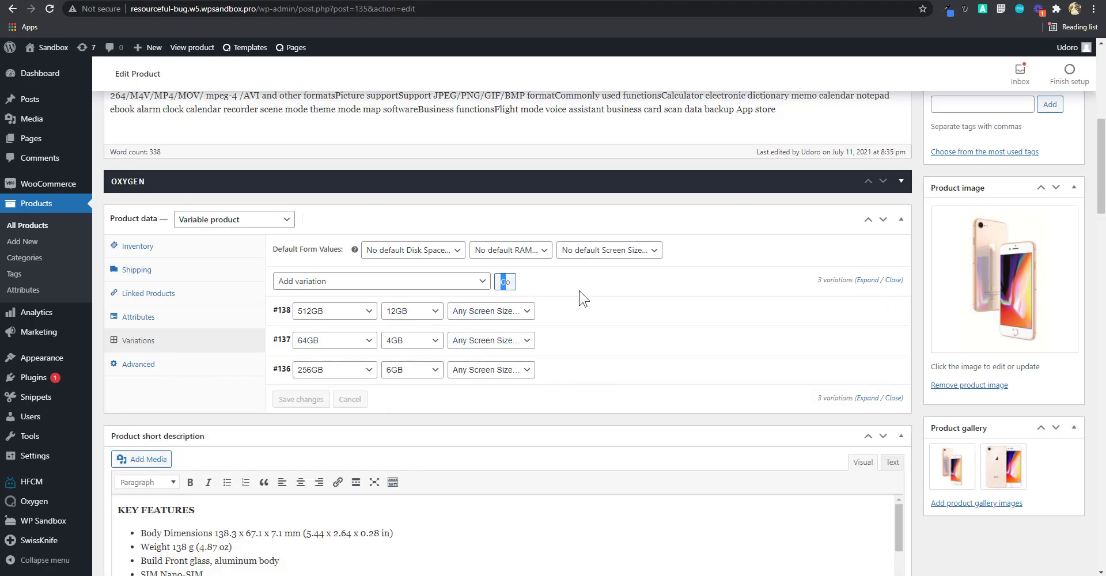
pyautogui.click(580, 291)
pyautogui.click(519, 319)
pyautogui.click(570, 319)
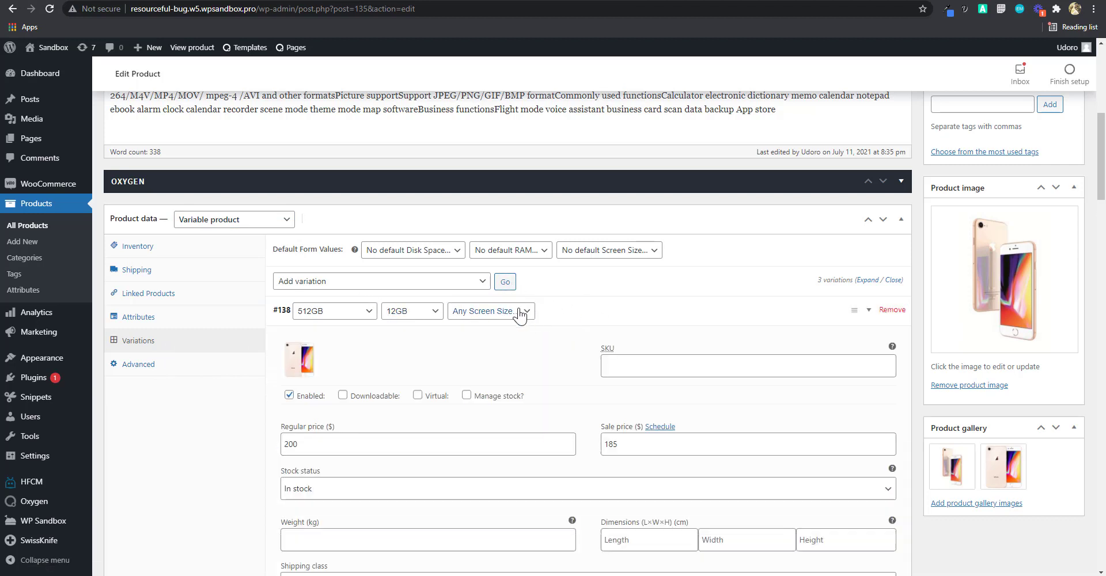
pyautogui.click(518, 313)
pyautogui.click(599, 315)
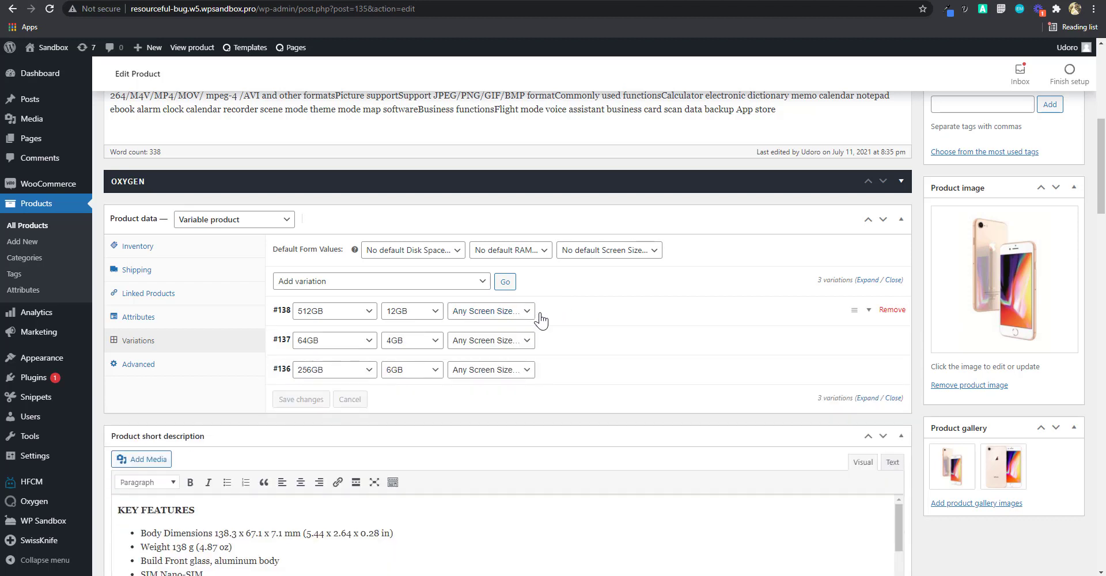
# Set the screen size to 10 inches for the 512GB/12GB variation and 5 inches for the 64GB/4GB variation
pyautogui.click(327, 314)
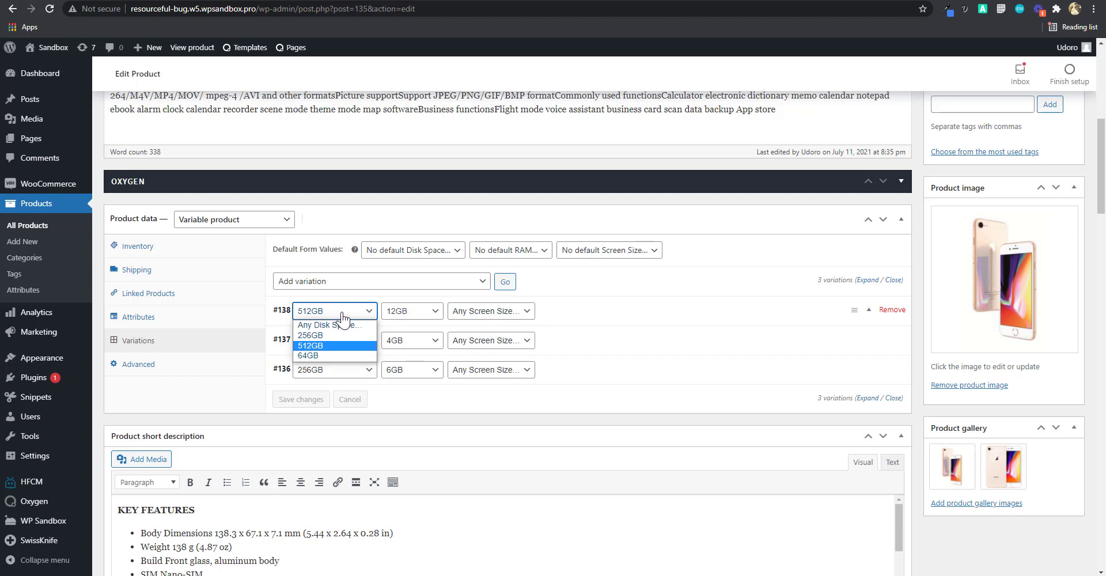
pyautogui.click(344, 317)
pyautogui.click(408, 318)
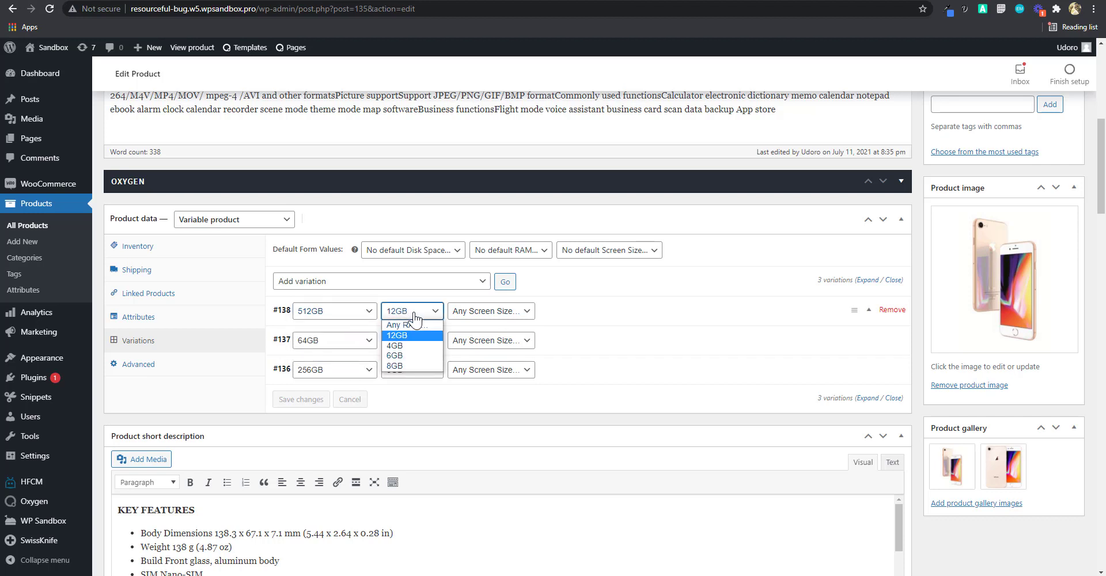
pyautogui.click(496, 316)
pyautogui.click(504, 334)
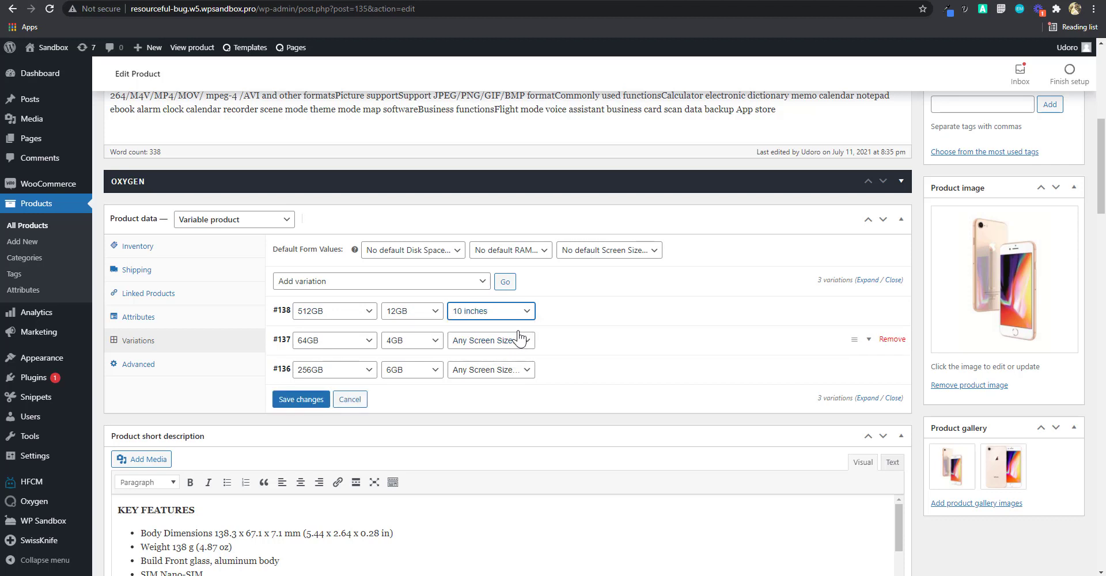
pyautogui.click(507, 342)
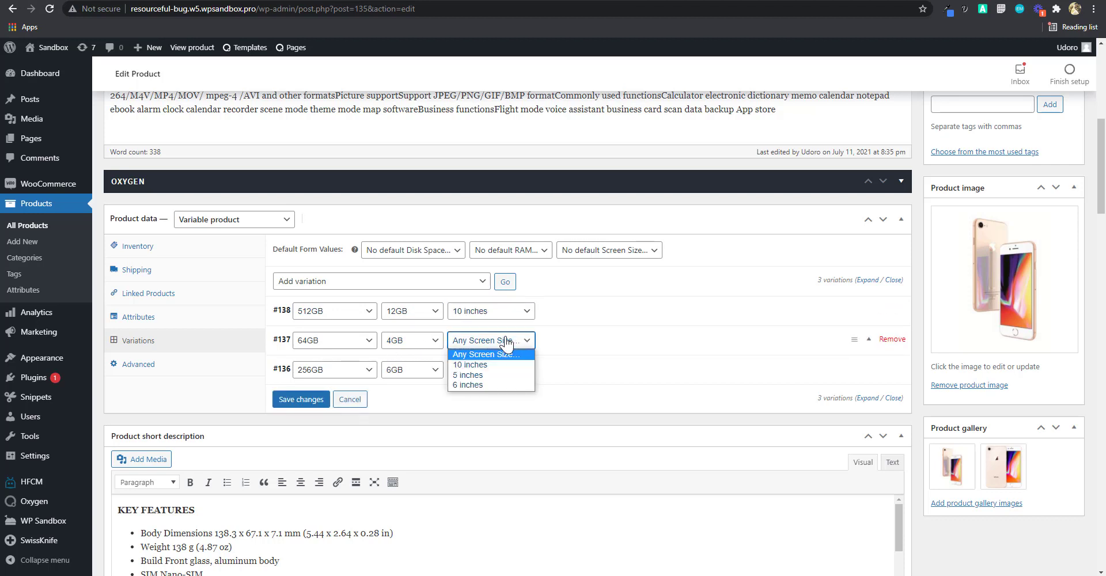
pyautogui.click(485, 375)
# Open the 256GB/6GB variation and check its screen size choices and its regular and sale prices
pyautogui.click(489, 371)
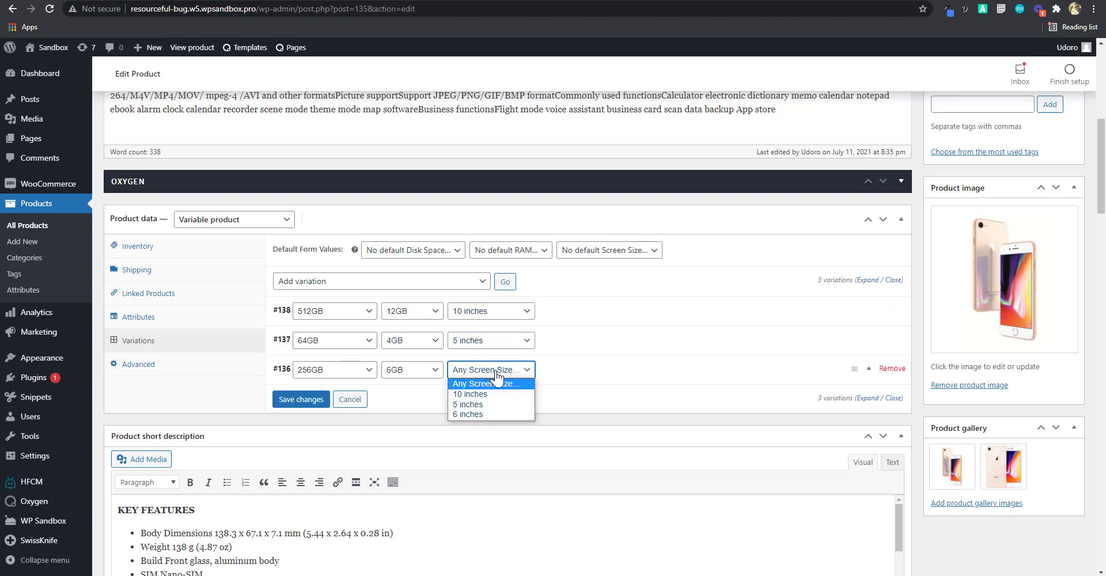
pyautogui.click(565, 375)
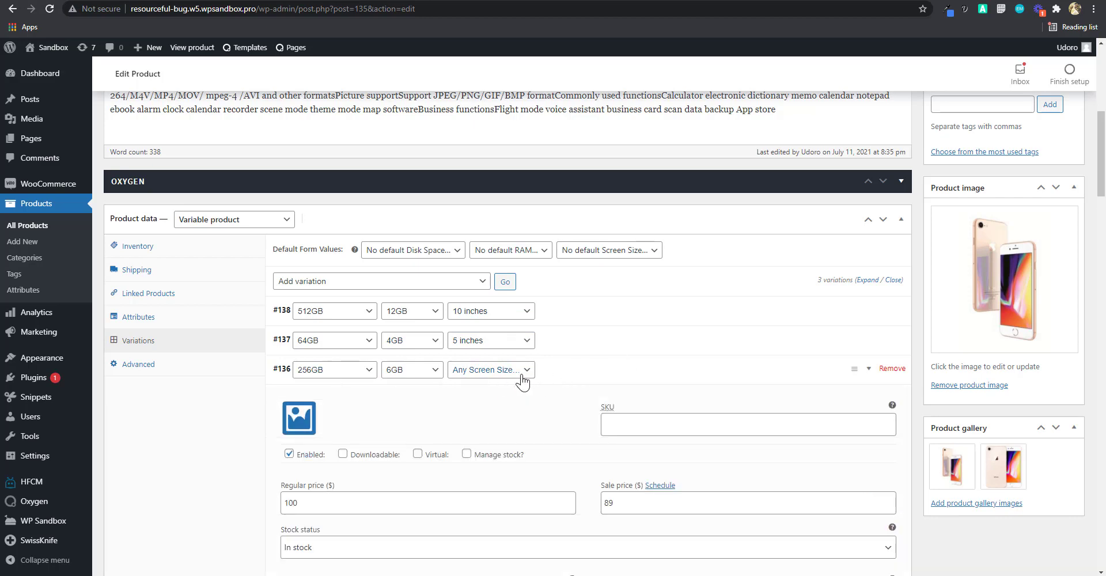
pyautogui.scroll(-1, 490, 391)
pyautogui.click(455, 444)
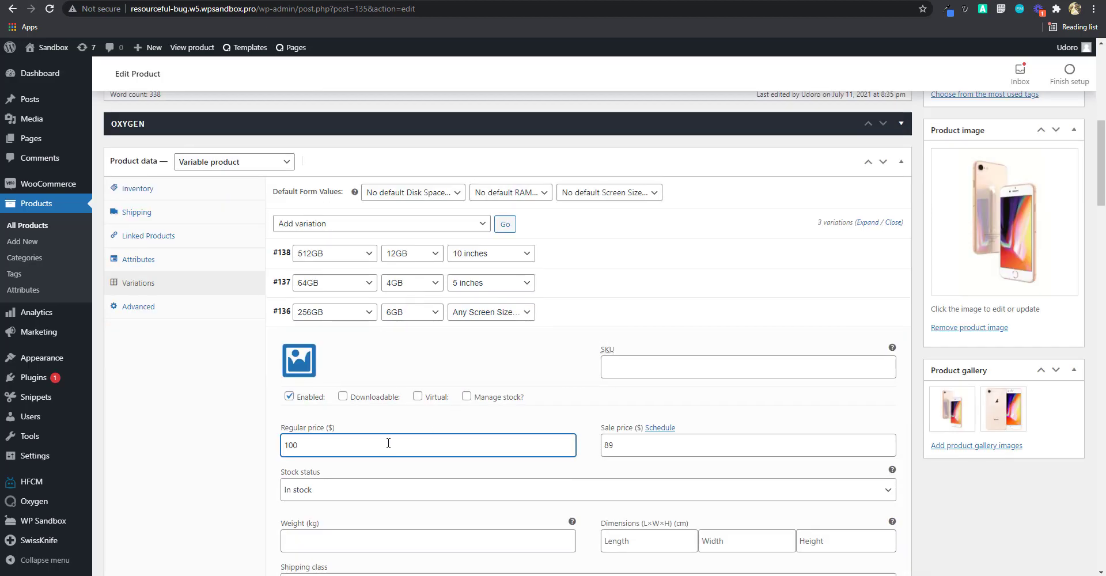
pyautogui.scroll(1, 427, 412)
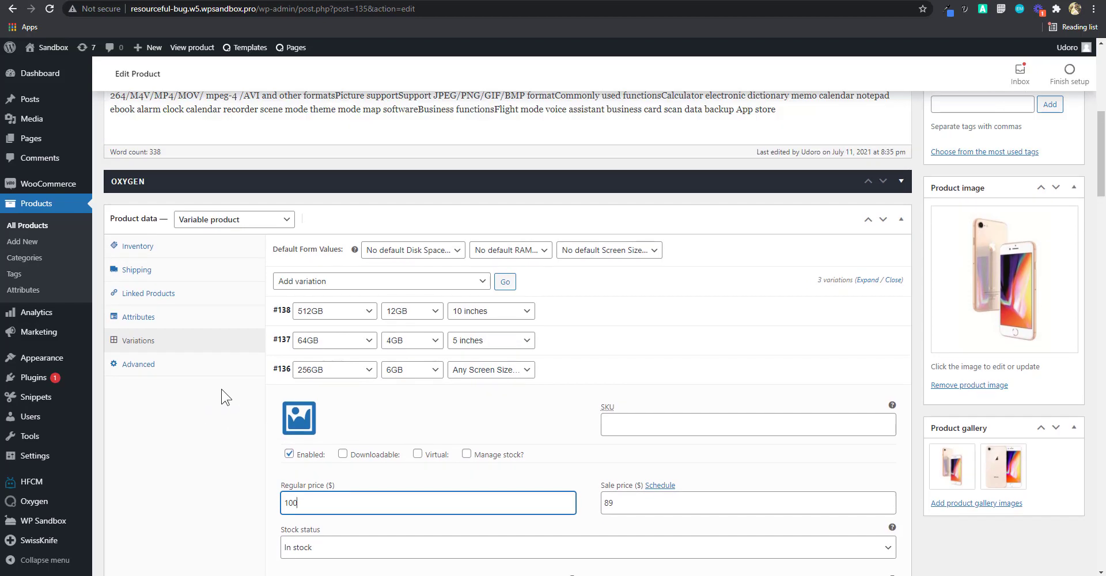
# Update the product to save the screen sizes chosen for its variations
pyautogui.scroll(-4, 576, 421)
pyautogui.scroll(2, 403, 444)
pyautogui.scroll(6, 991, 231)
pyautogui.scroll(-4, 997, 277)
pyautogui.scroll(4, 998, 461)
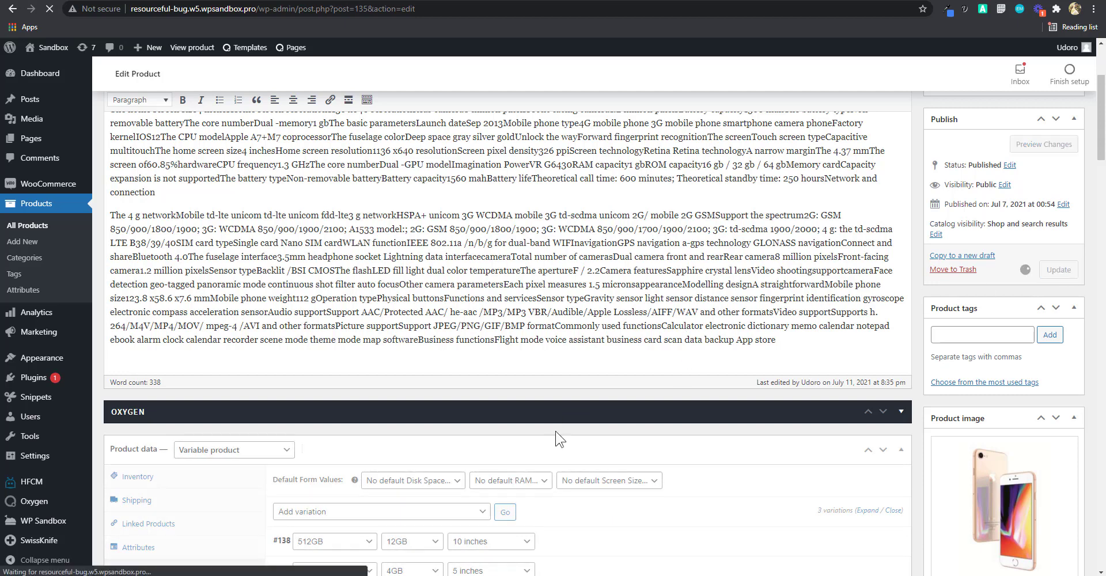
pyautogui.scroll(-4, 628, 455)
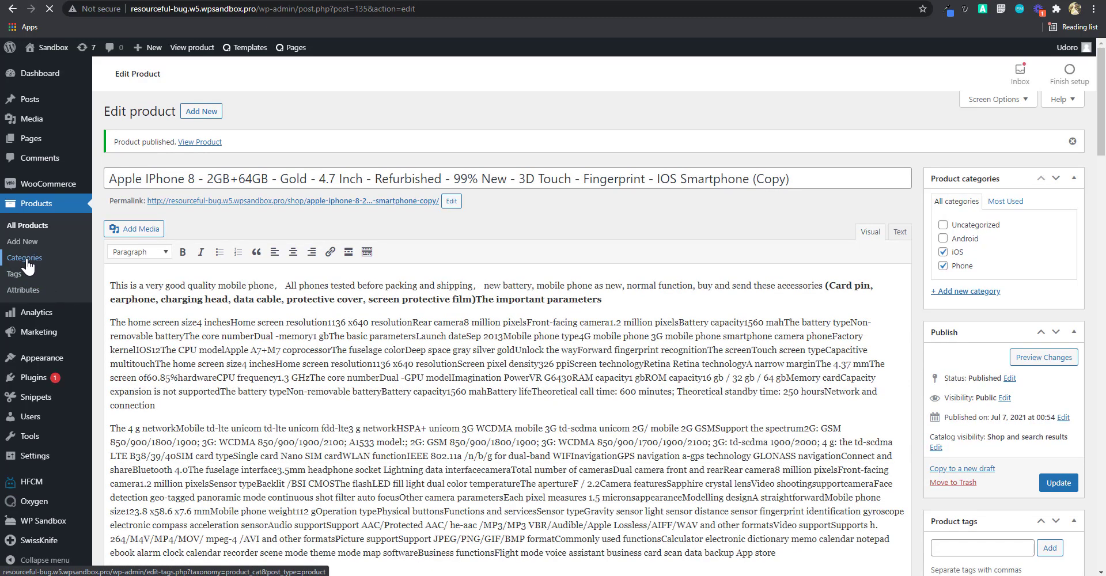
# Check the product categories and reopen the Apple IPhone 8 (Copy) product for editing at its product data
pyautogui.click(25, 259)
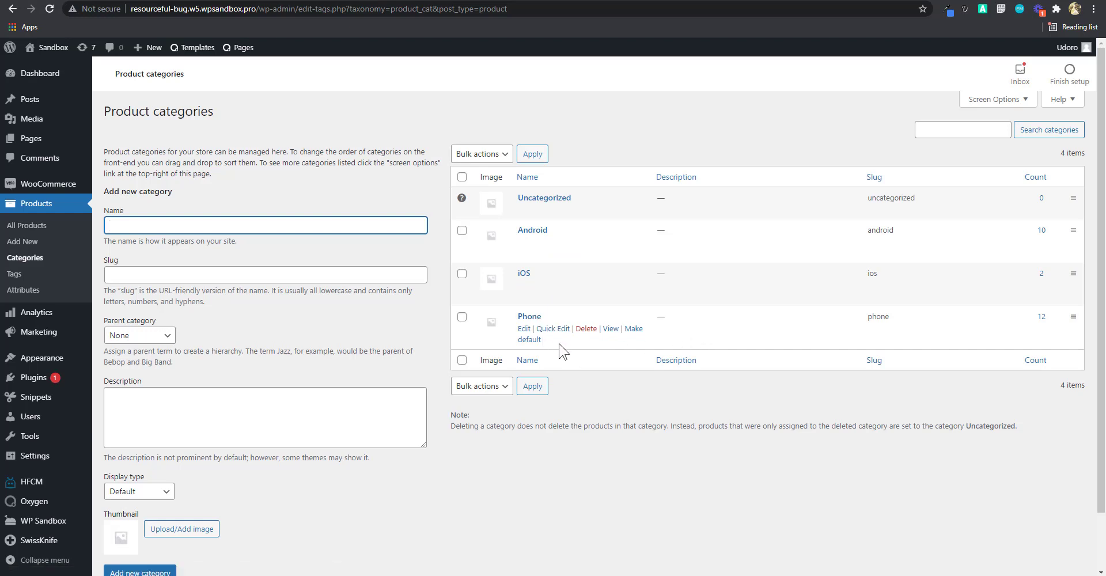
pyautogui.click(41, 229)
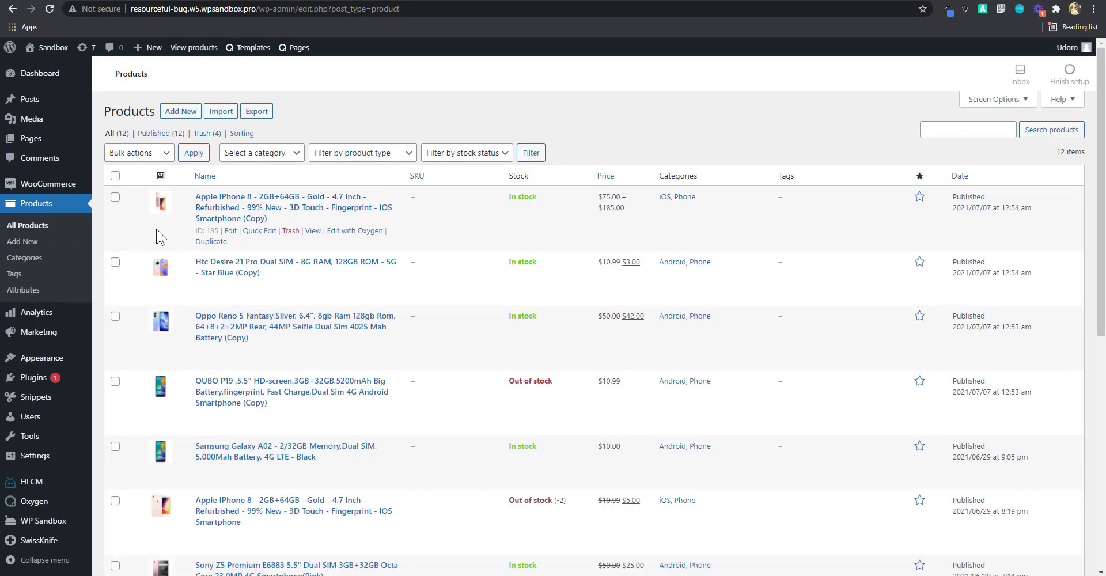
pyautogui.click(230, 231)
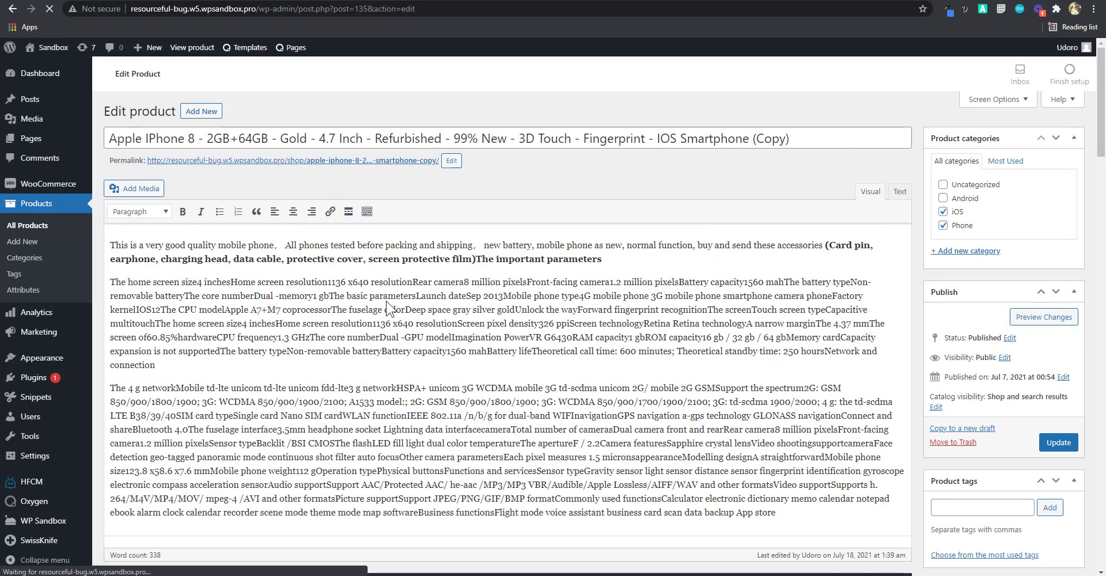
pyautogui.scroll(-6, 938, 313)
pyautogui.scroll(-2, 938, 313)
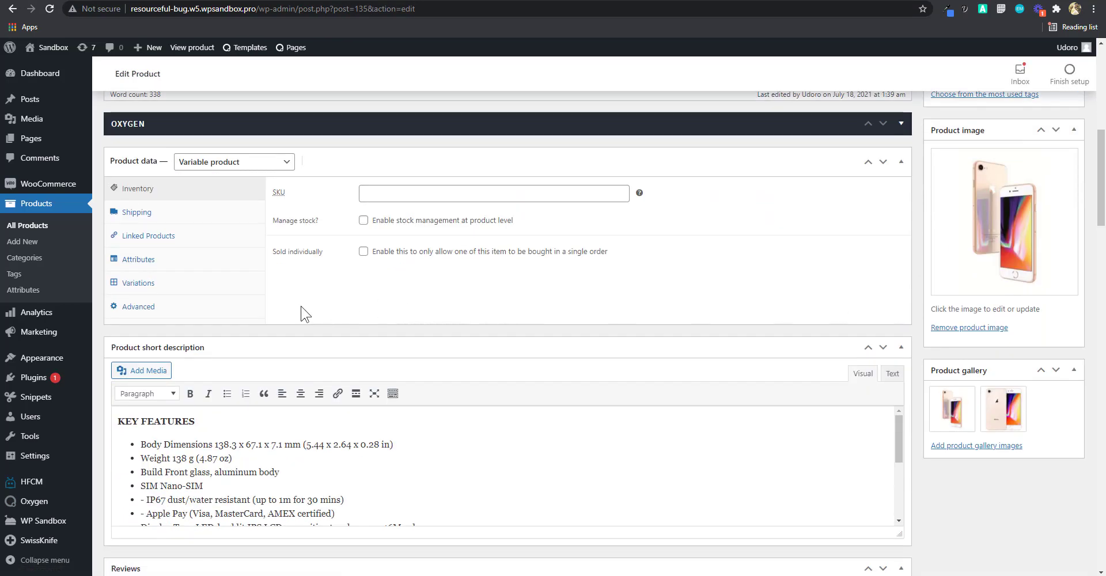
# Open the product's linked products and examine its upsells
pyautogui.click(158, 244)
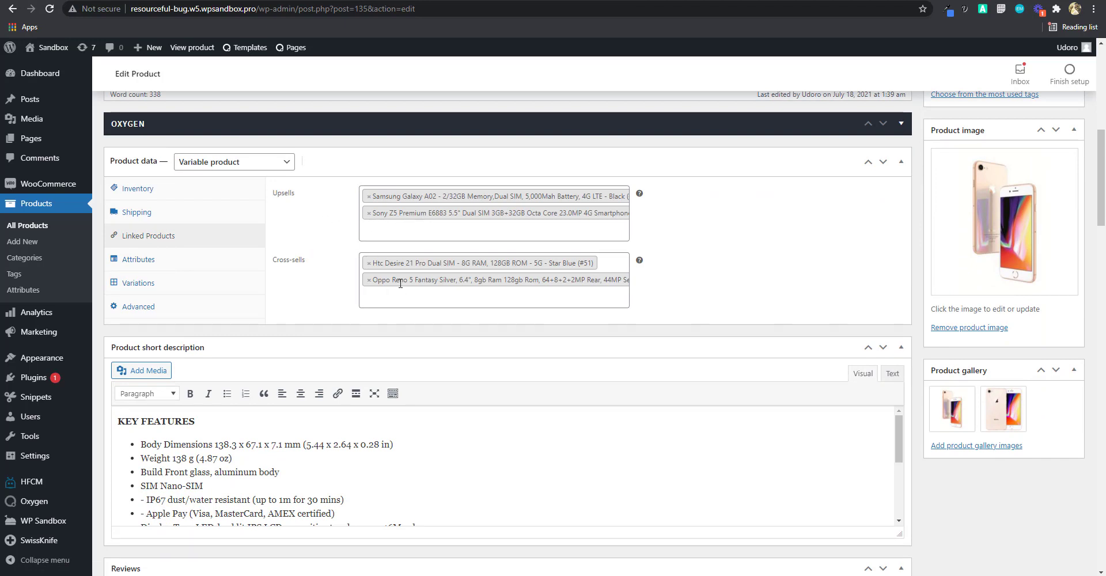
pyautogui.click(413, 226)
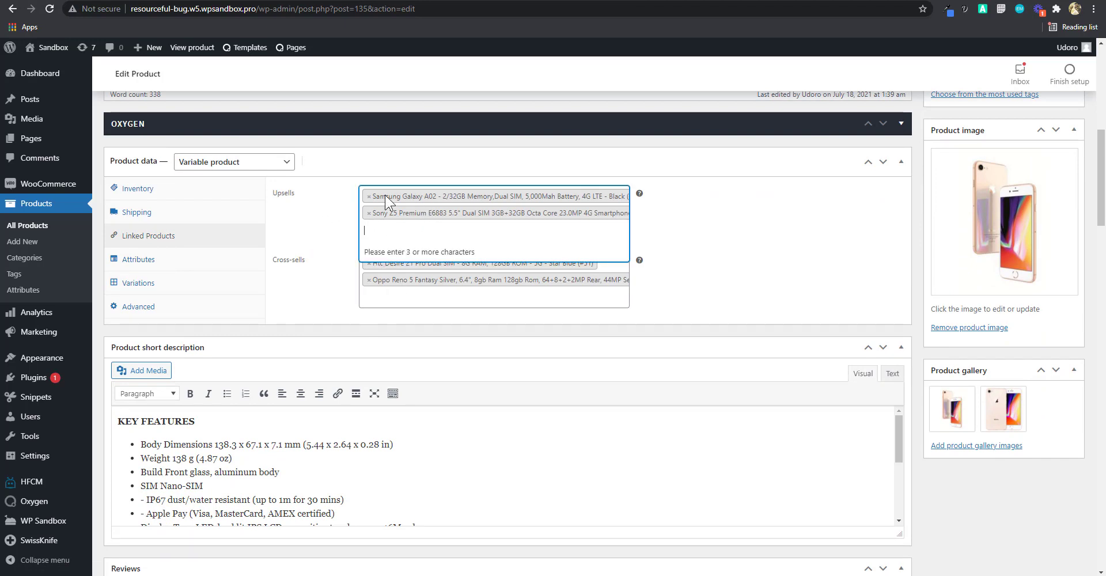
pyautogui.click(392, 226)
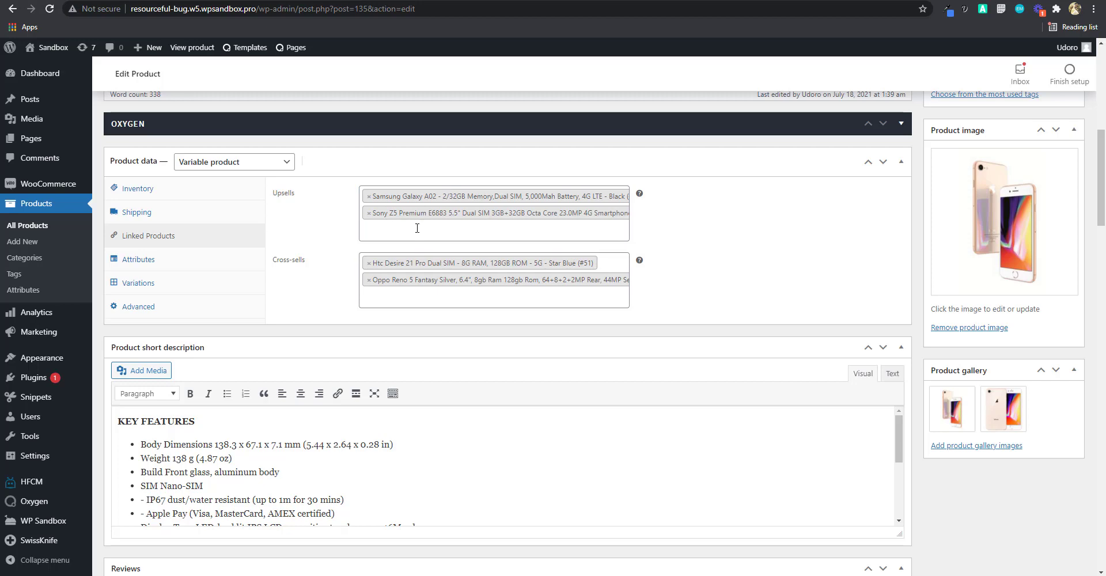
pyautogui.click(417, 228)
pyautogui.click(307, 220)
pyautogui.scroll(3, 456, 268)
pyautogui.scroll(-2, 415, 291)
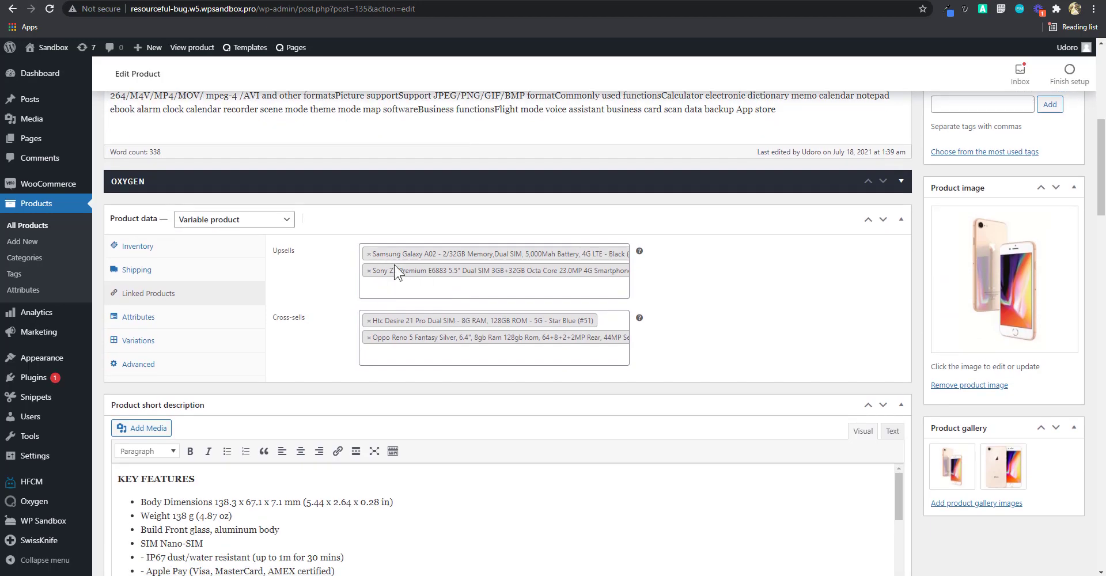
# Examine the product's cross-sells in the linked products
pyautogui.click(407, 354)
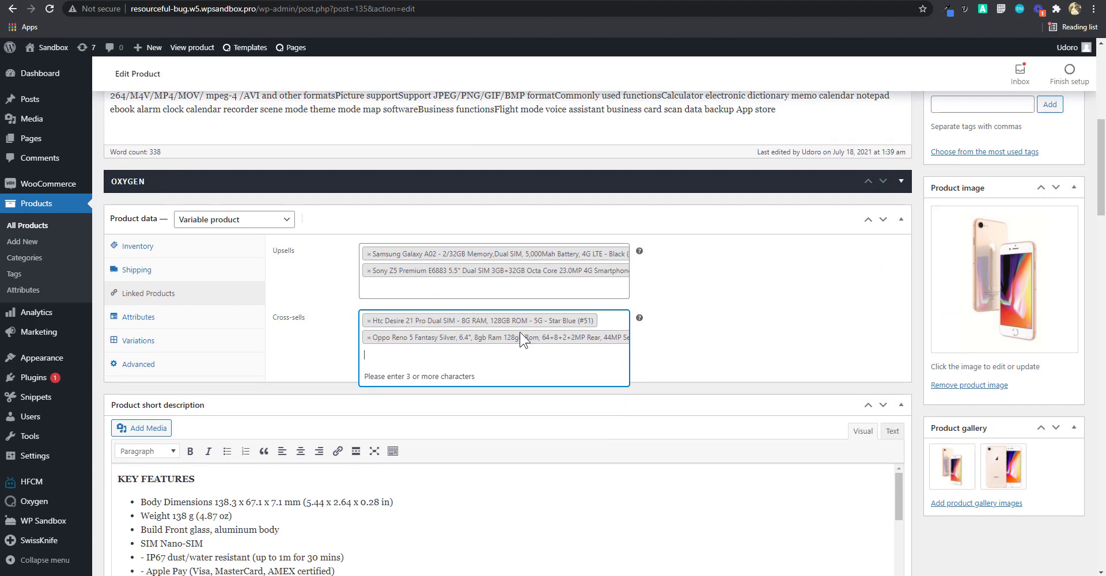
pyautogui.click(339, 354)
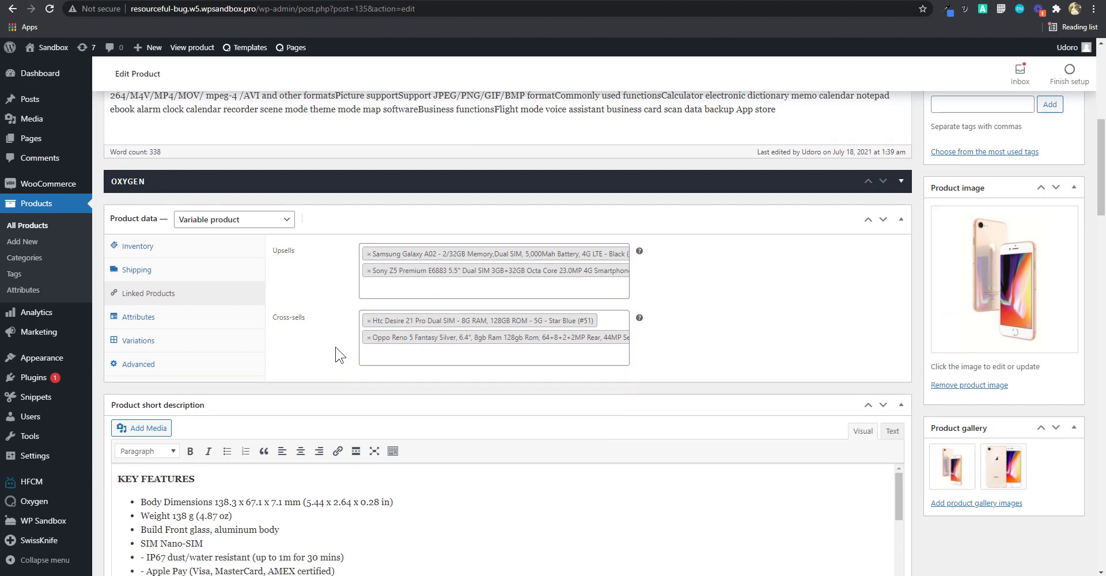
pyautogui.click(398, 349)
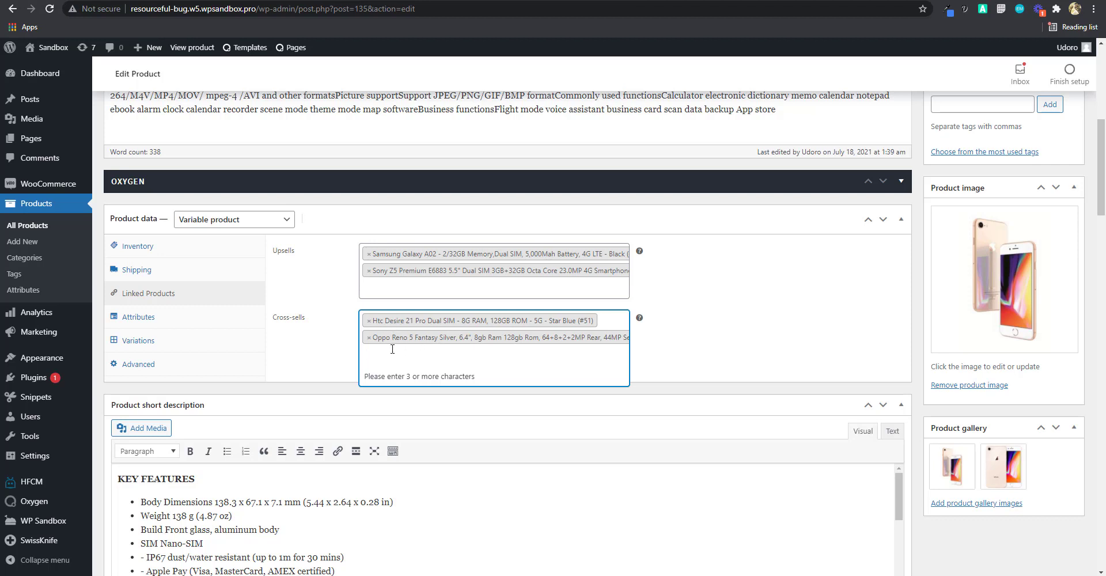
pyautogui.click(340, 342)
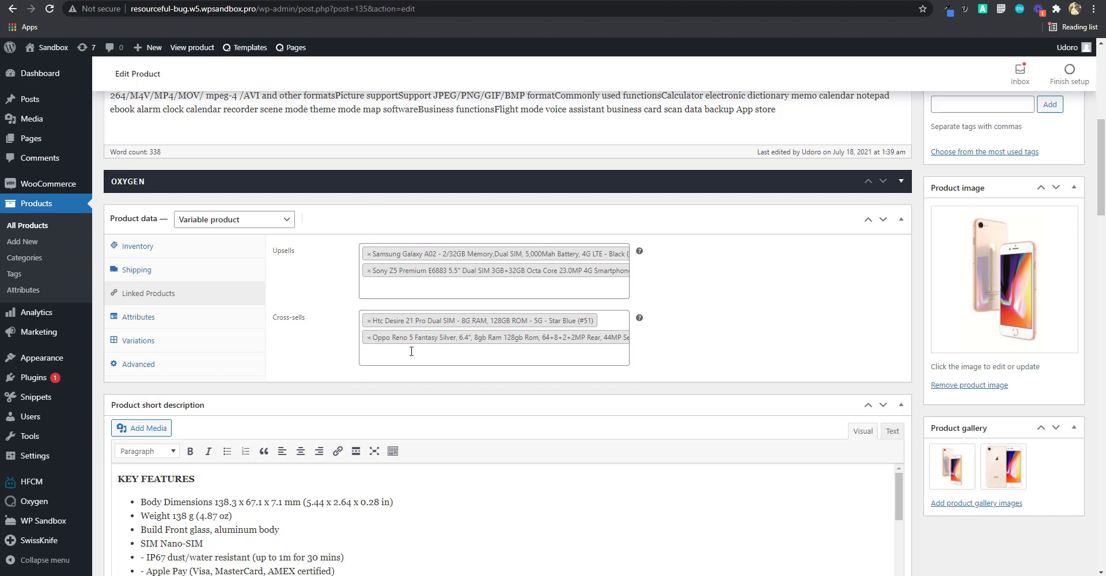
pyautogui.click(383, 352)
pyautogui.click(334, 354)
# Recheck the upsells entry and look over the product's short description and reviews
pyautogui.click(400, 285)
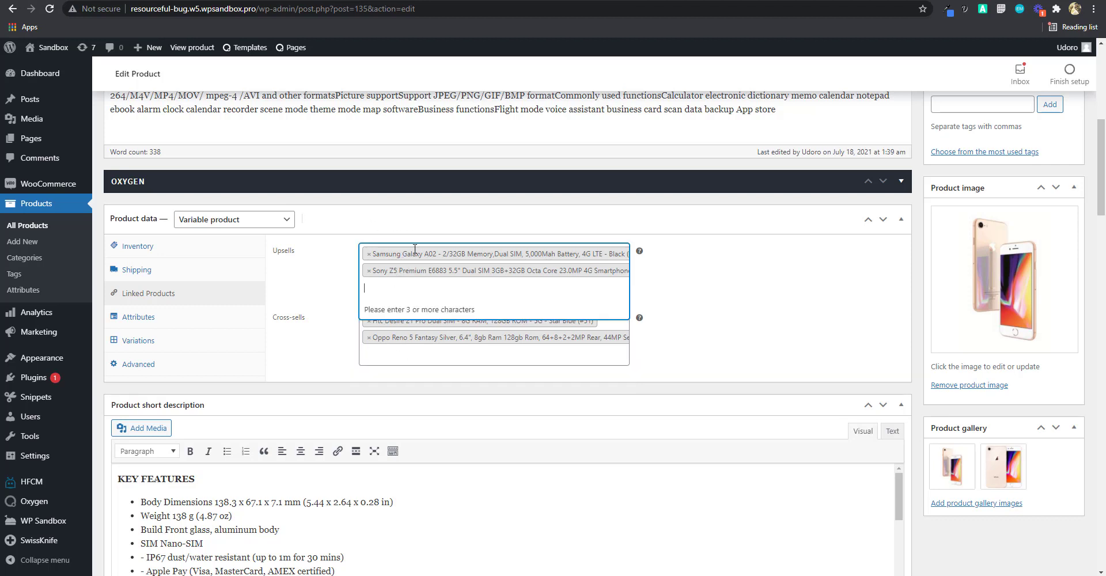
pyautogui.click(300, 275)
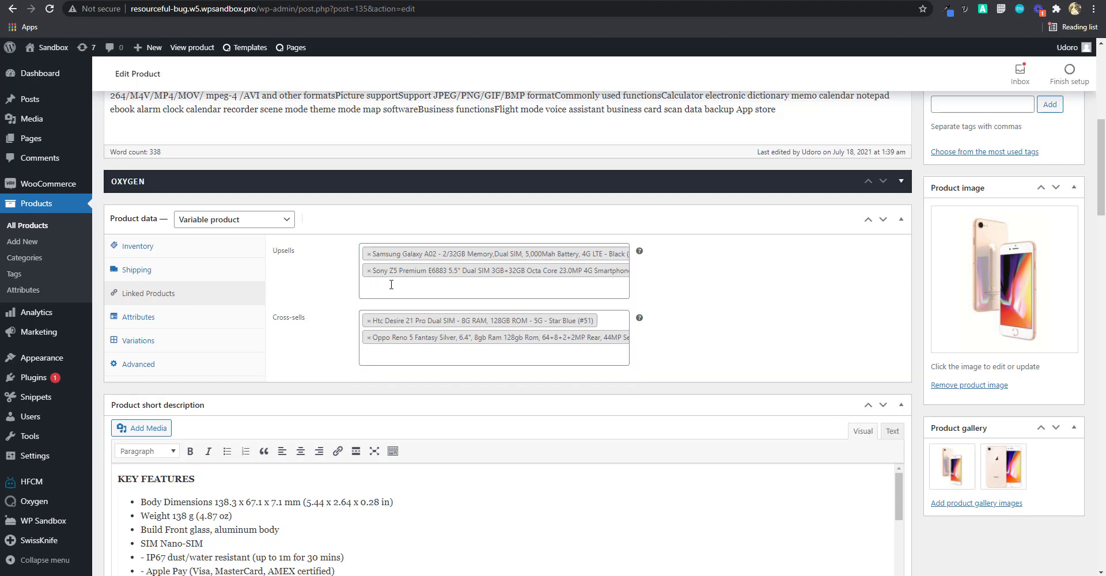
pyautogui.click(391, 284)
pyautogui.click(299, 257)
pyautogui.scroll(-5, 323, 291)
# Import the code snippets from the file woocommerce-store.code-snippets.json, ignoring any duplicate snippets
pyautogui.moveTo(59, 344)
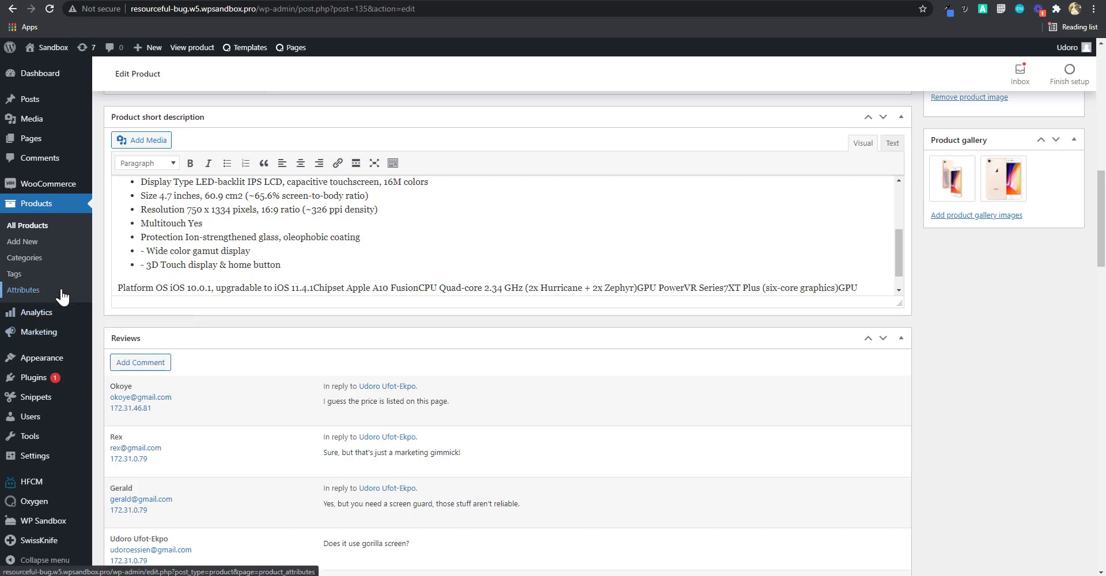
pyautogui.click(34, 402)
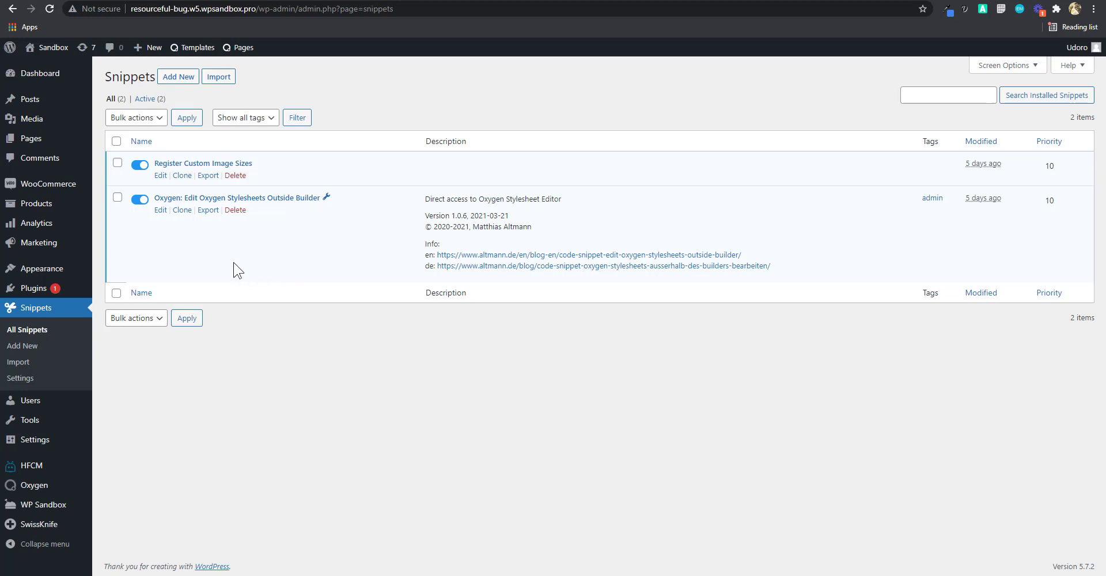
pyautogui.click(224, 81)
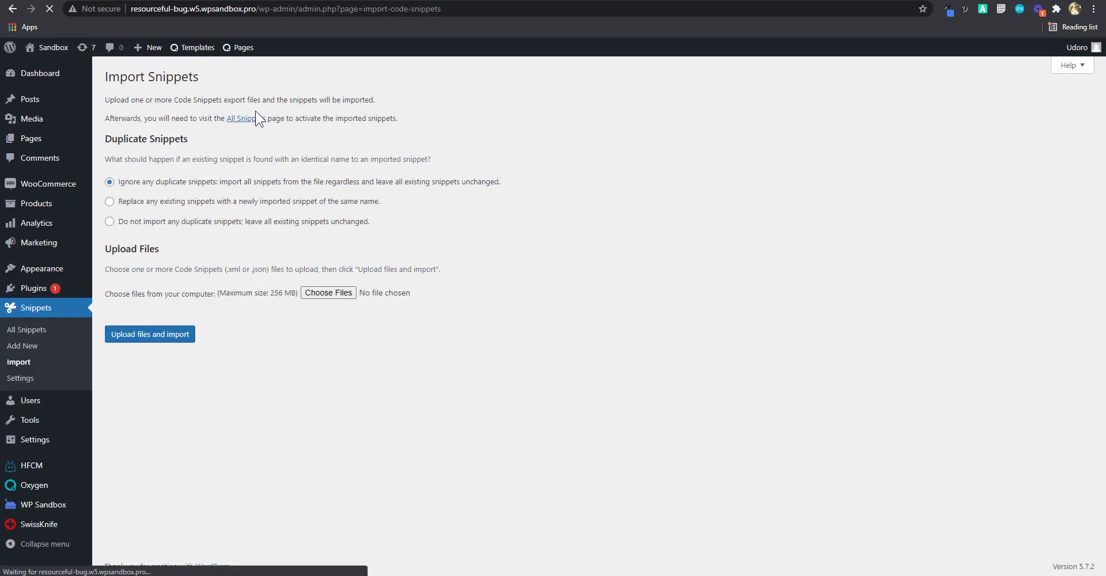
pyautogui.click(328, 293)
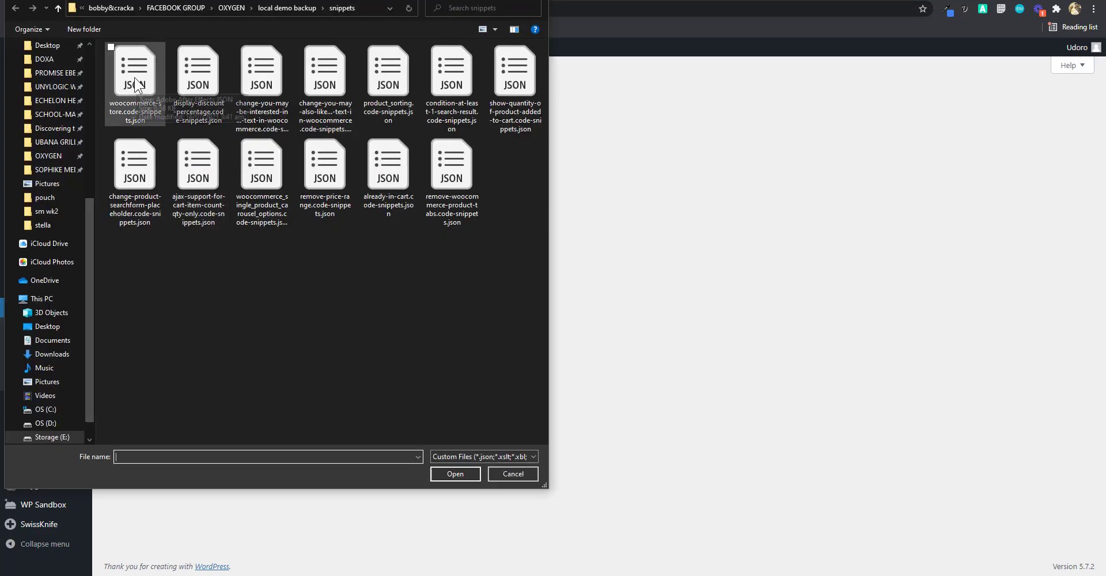
pyautogui.click(139, 83)
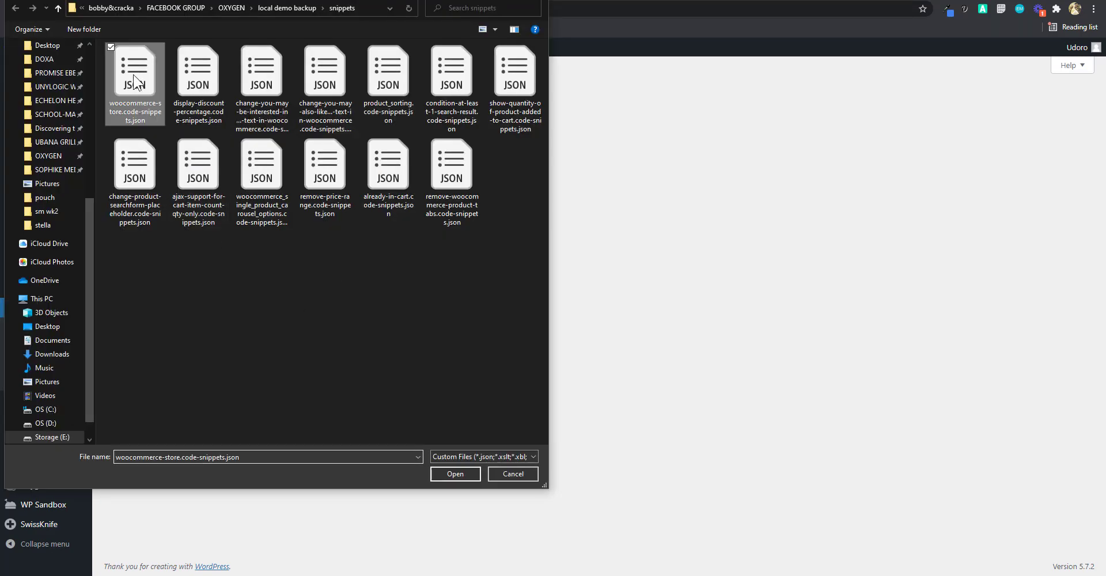
pyautogui.click(441, 475)
pyautogui.click(161, 339)
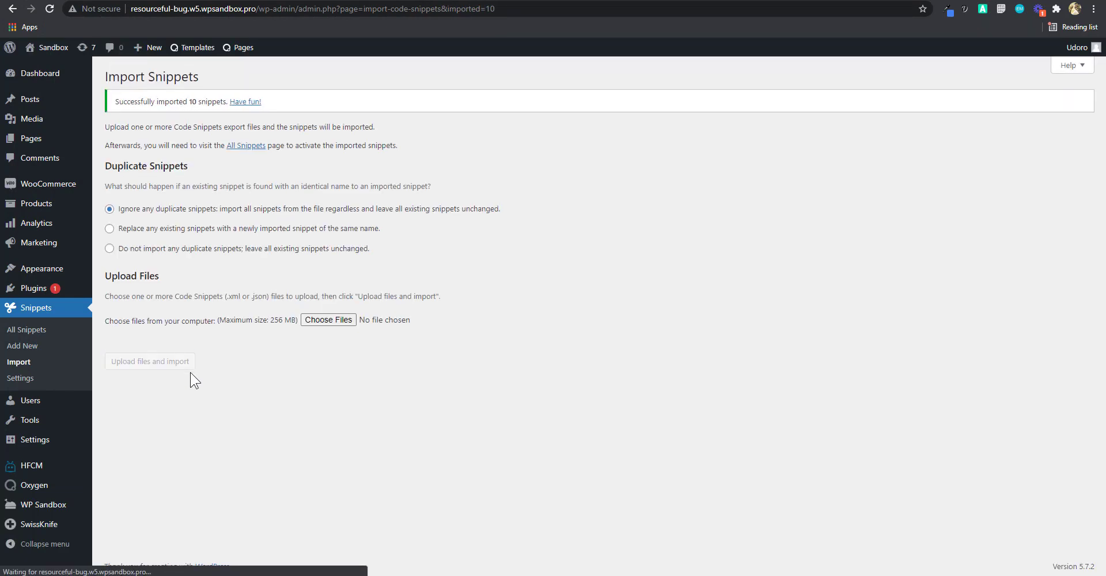
# Open the list of all snippets and review the newly imported ones
pyautogui.click(31, 334)
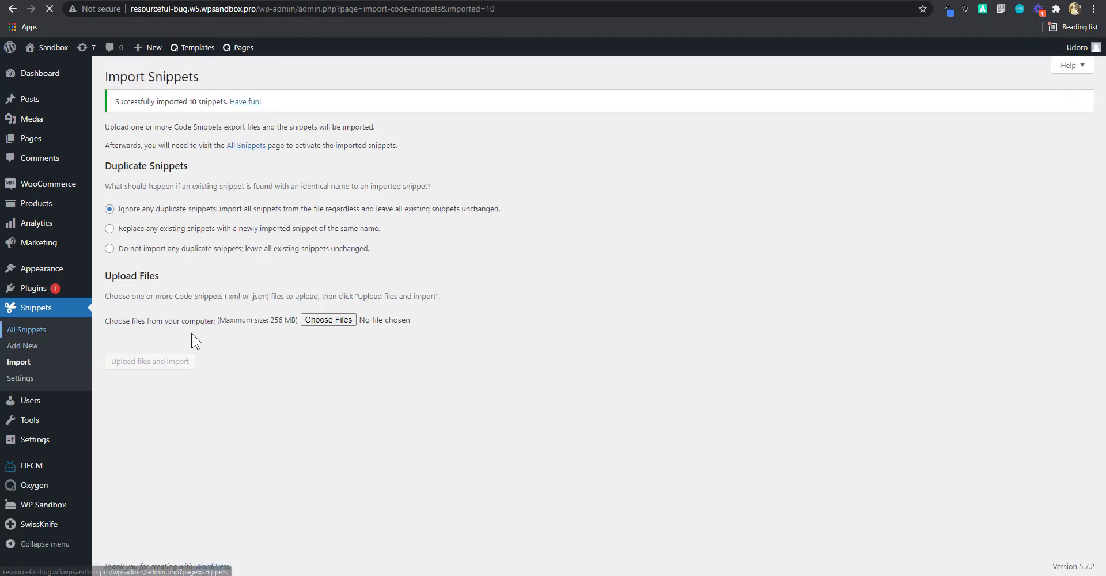
pyautogui.scroll(-1, 252, 424)
pyautogui.scroll(-1, 252, 424)
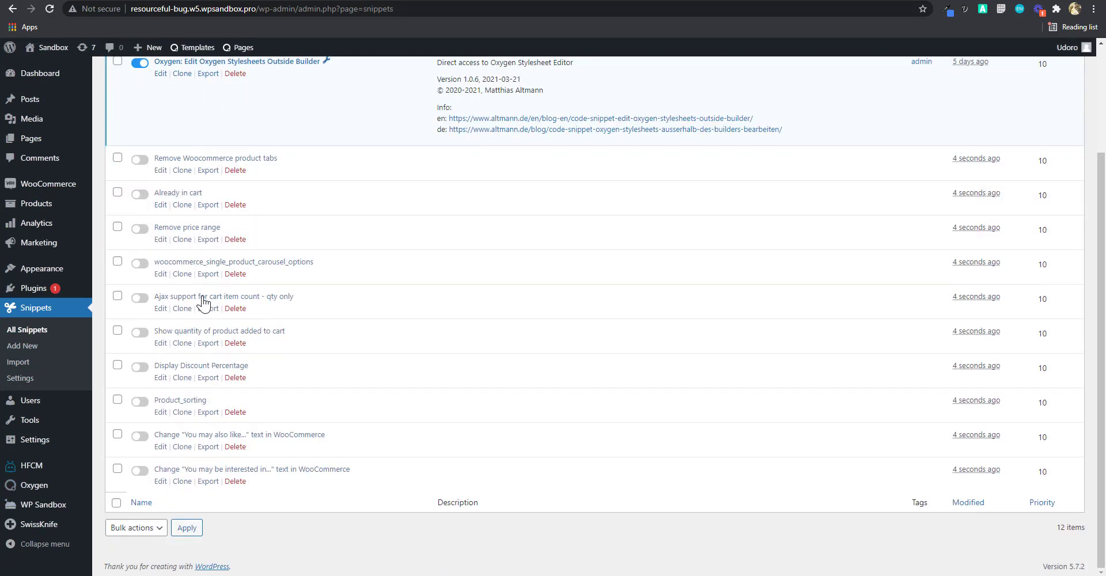
pyautogui.scroll(2, 195, 323)
pyautogui.scroll(-2, 193, 357)
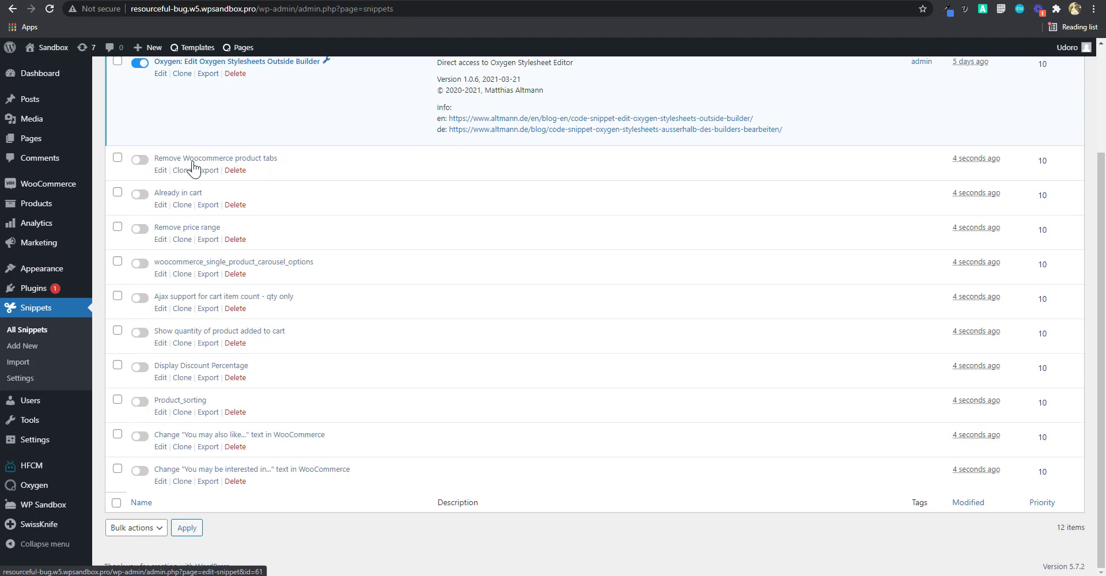
pyautogui.scroll(1, 268, 305)
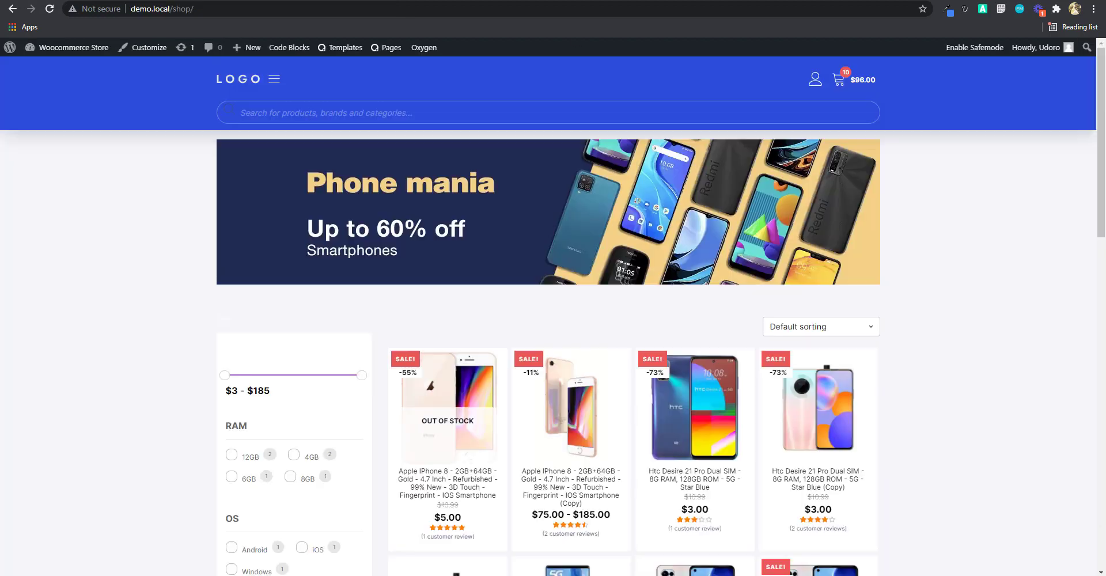
# On the demo store's shop page, view the product cards with their discount badges and inspect the shopping cart panel
pyautogui.scroll(-1, 742, 370)
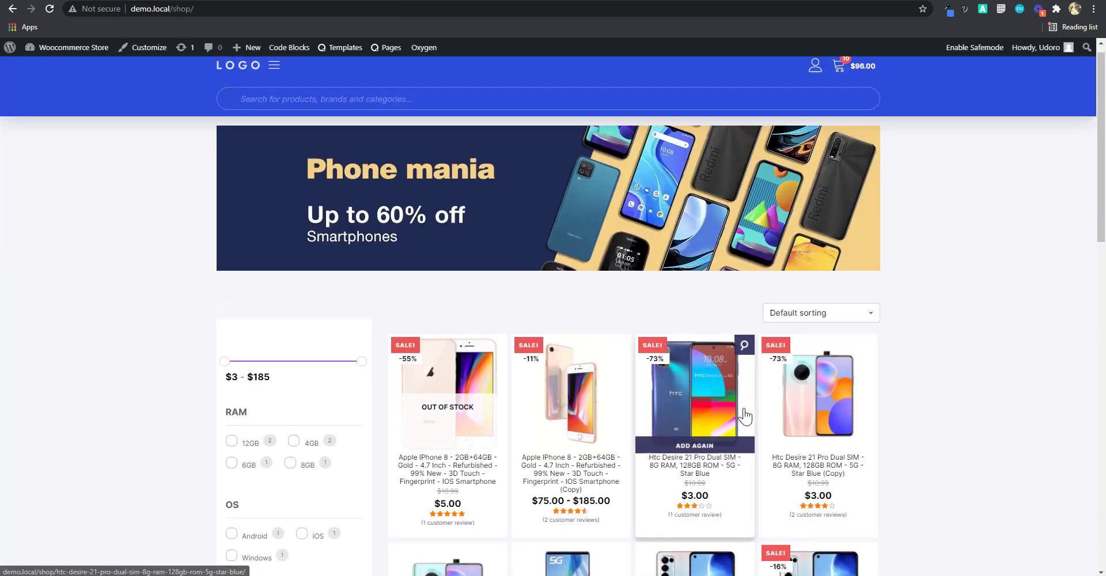
pyautogui.scroll(1, 853, 398)
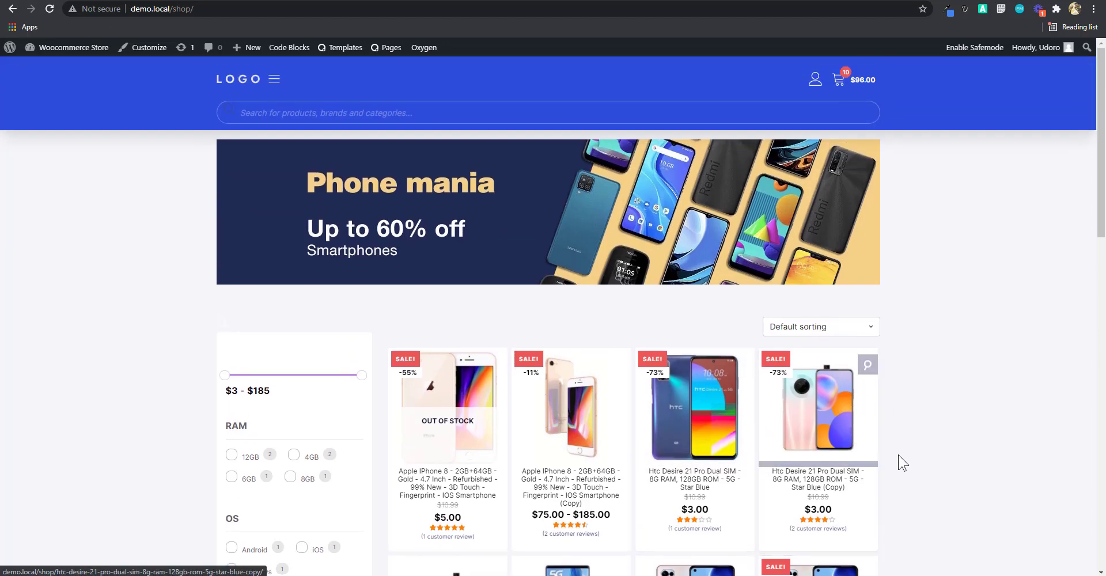
pyautogui.click(852, 82)
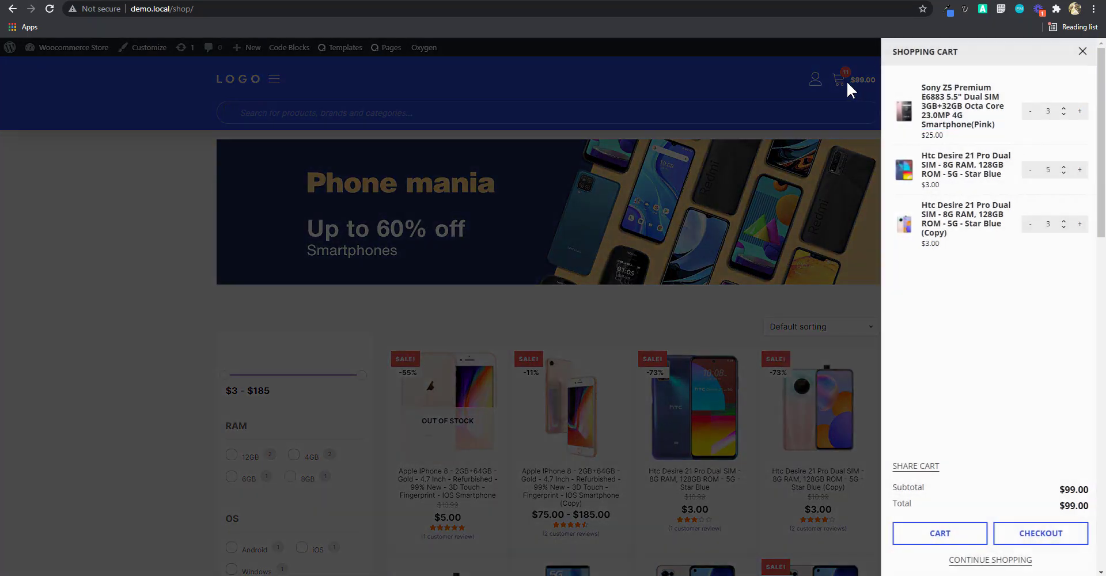
pyautogui.click(1075, 56)
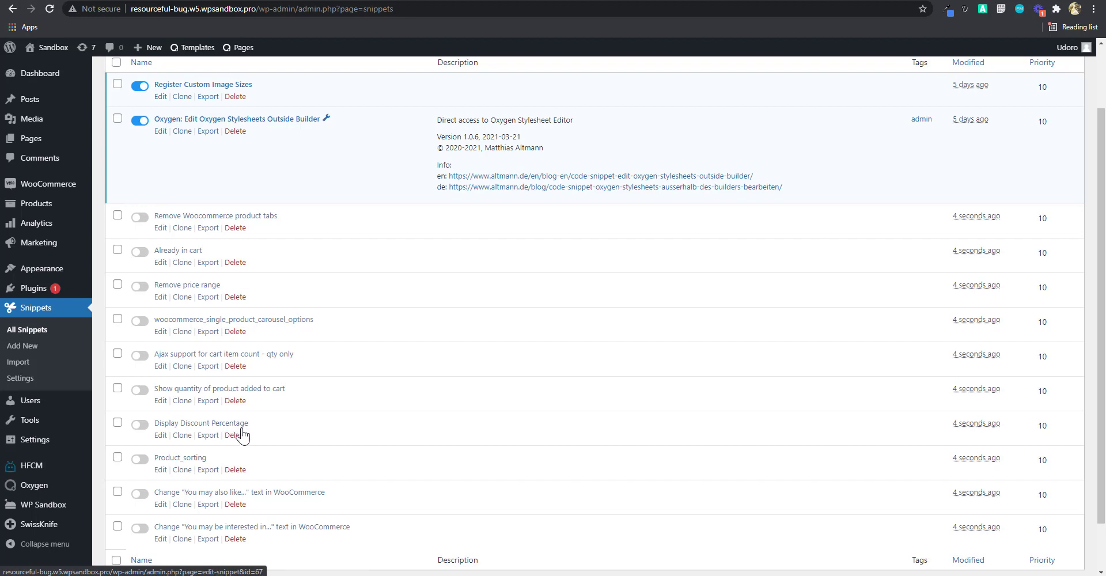
# Activate the imported Display Discount Percentage snippet
pyautogui.click(137, 430)
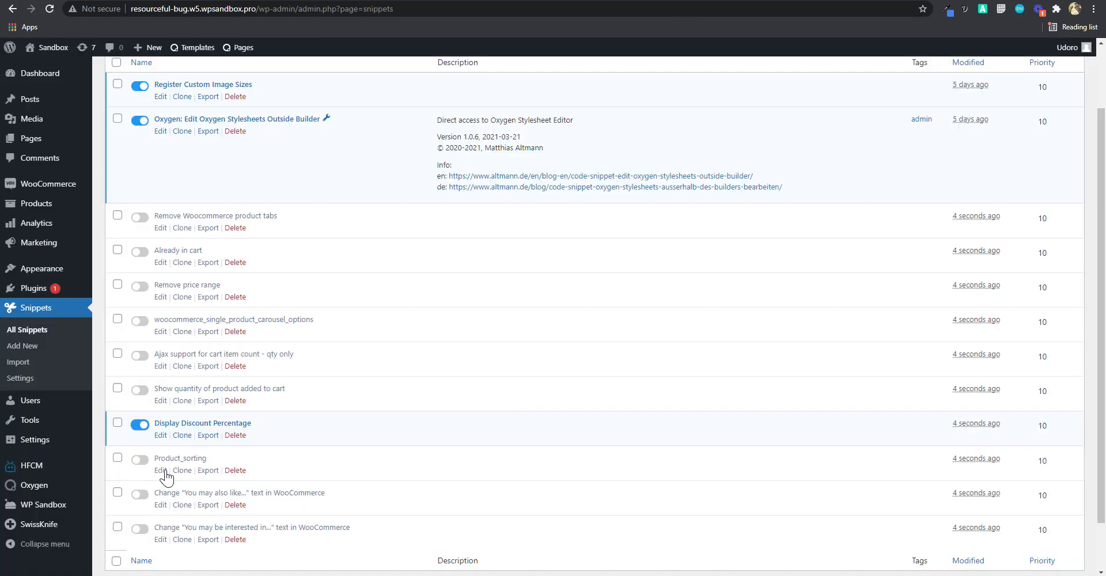
# Activate the imported Product_sorting snippet and check the product sorting options on the demo store's shop page
pyautogui.click(139, 460)
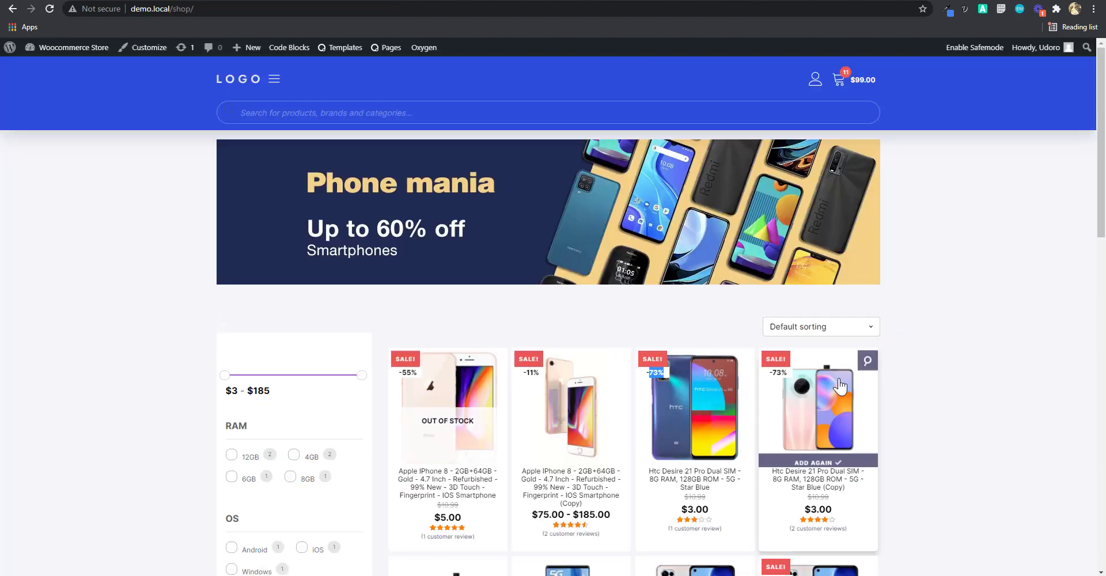
pyautogui.click(844, 327)
pyautogui.click(969, 328)
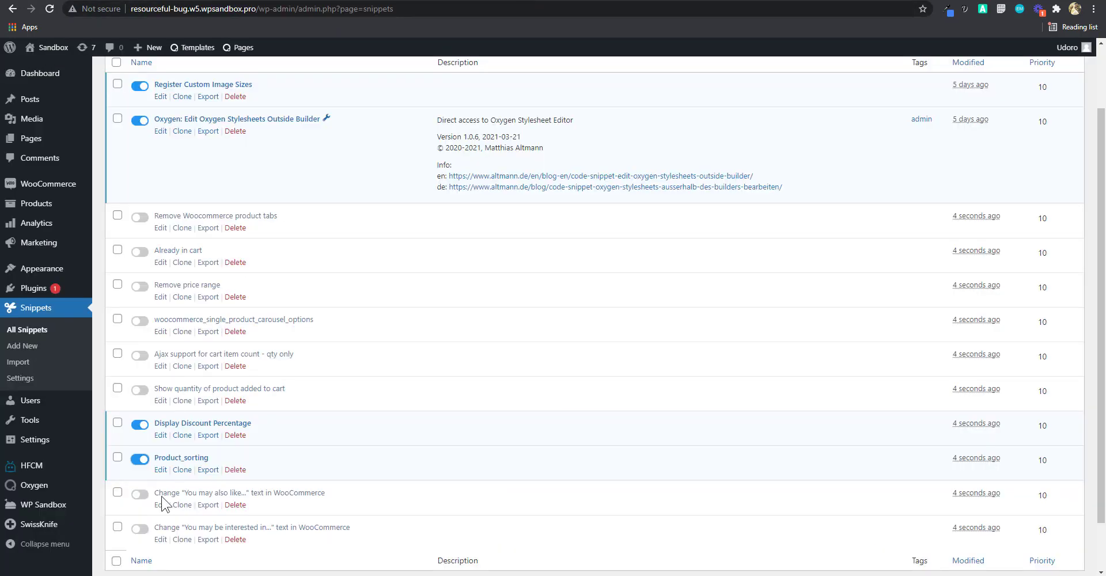
pyautogui.scroll(-1, 228, 519)
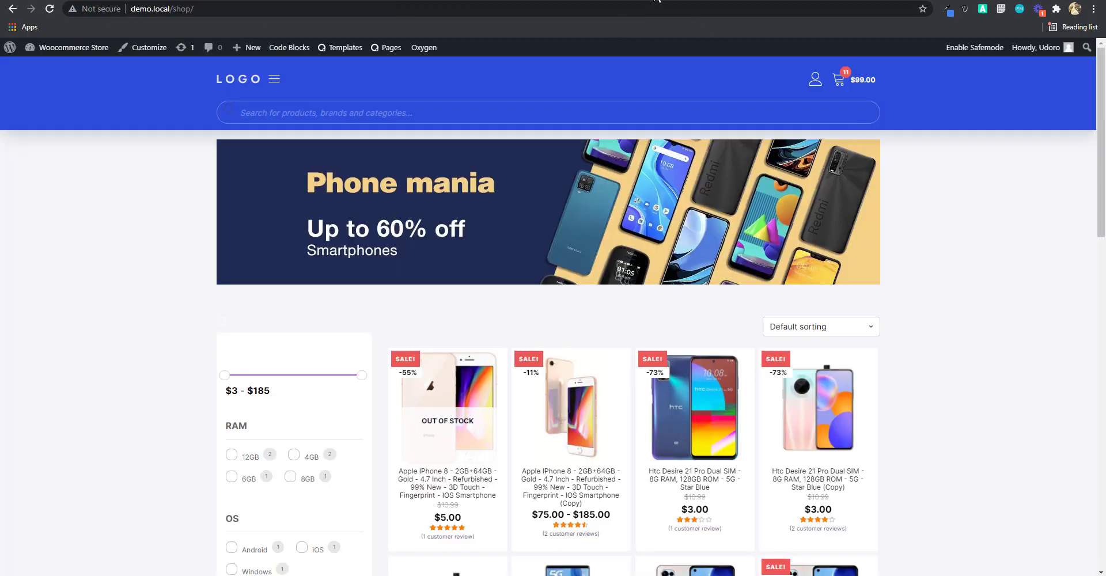
# Open the Htc Desire 21 Pro (Copy) product on the demo store and examine its Customers also bought, Related products and Recently Viewed sections
pyautogui.click(822, 477)
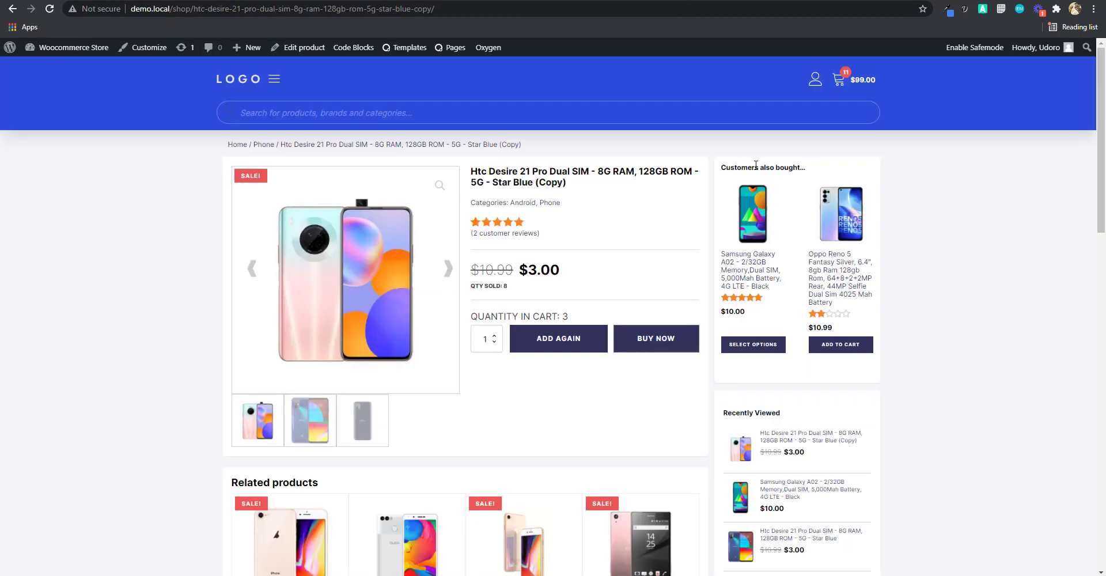
pyautogui.moveTo(723, 167); pyautogui.dragTo(806, 168)
pyautogui.scroll(-2, 577, 366)
pyautogui.scroll(-4, 394, 375)
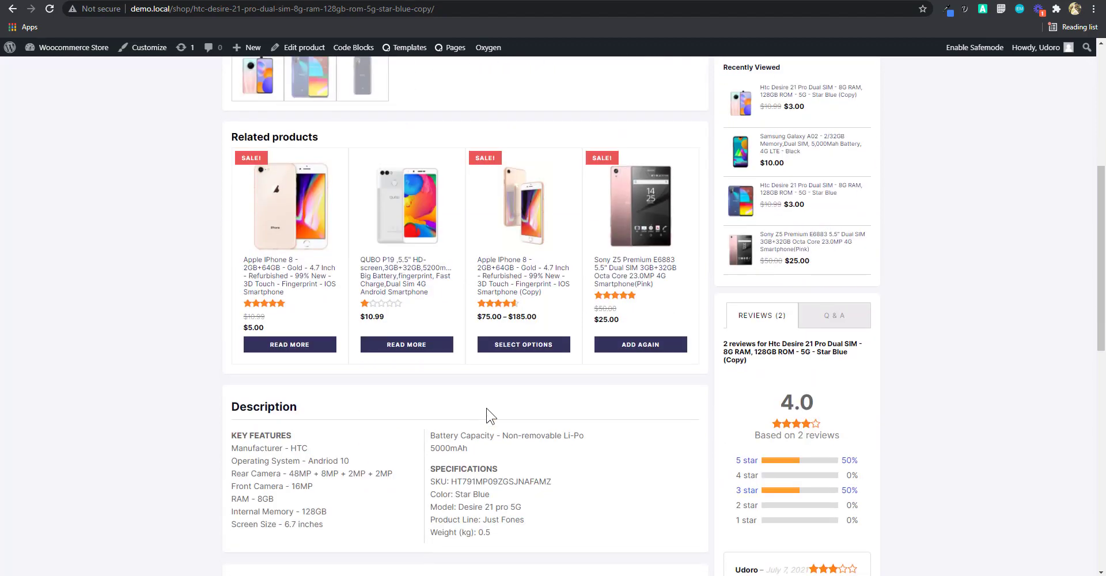
pyautogui.scroll(3, 525, 421)
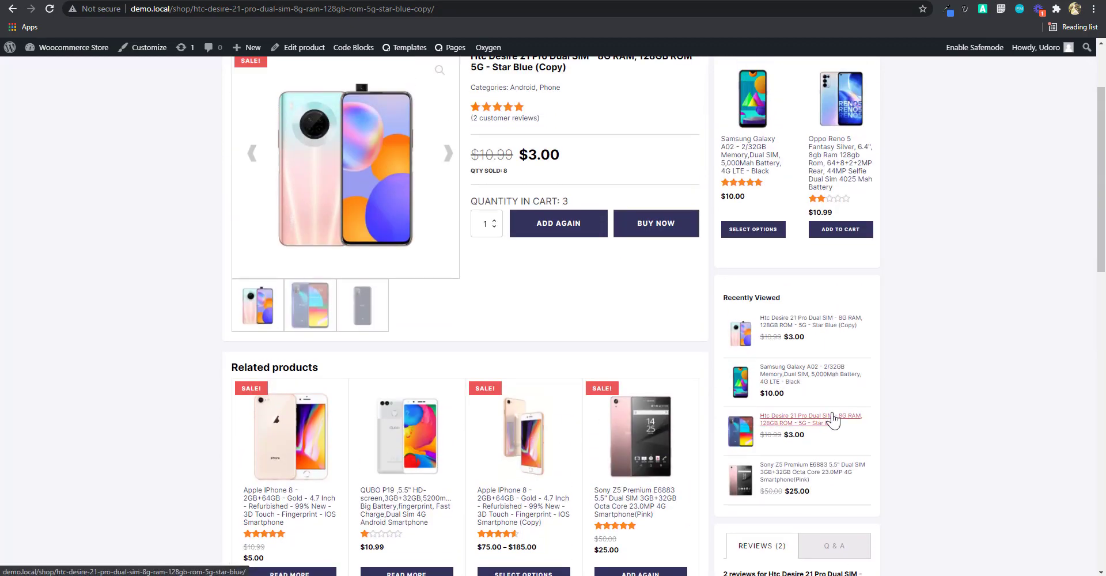
pyautogui.scroll(3, 830, 420)
pyautogui.scroll(-2, 832, 420)
pyautogui.scroll(2, 833, 420)
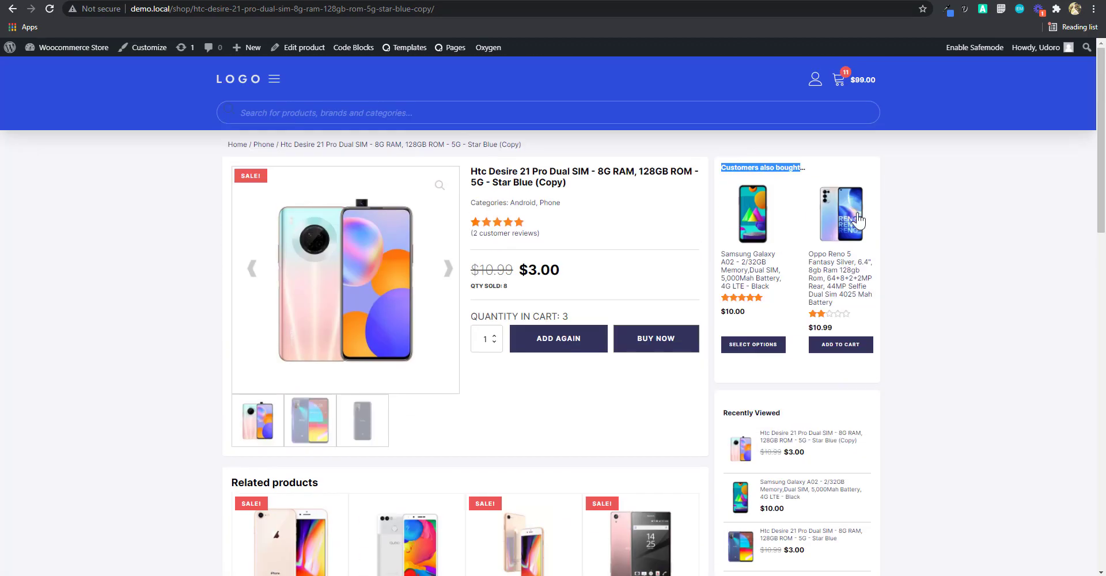
# Open the demo store's cart page, examine its Frequently bought together section, and return to the shop page
pyautogui.click(844, 86)
pyautogui.click(947, 543)
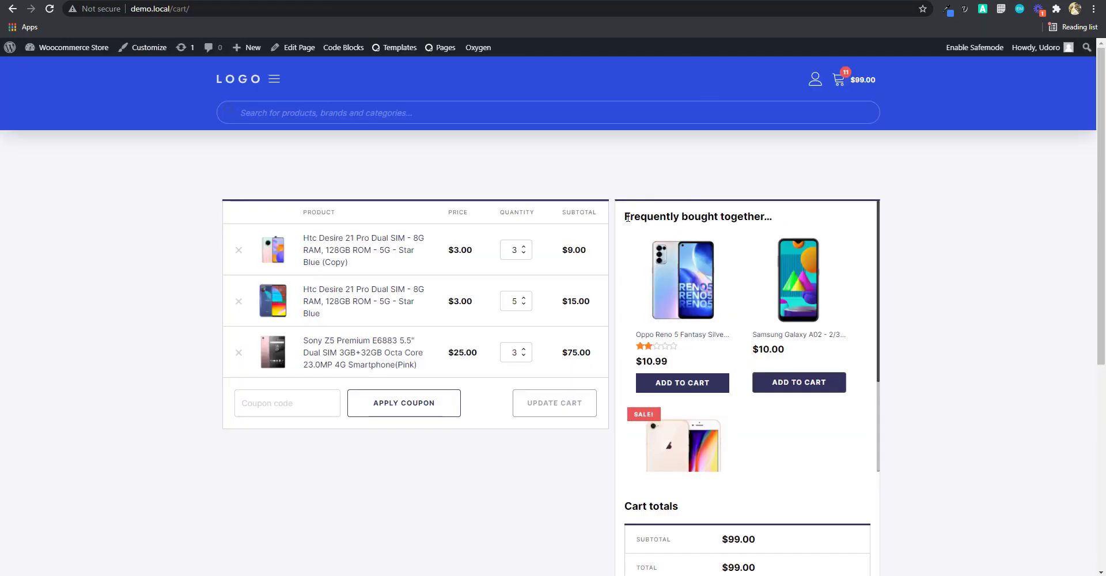
pyautogui.moveTo(628, 218); pyautogui.dragTo(772, 217)
pyautogui.click(763, 185)
pyautogui.press('F5')
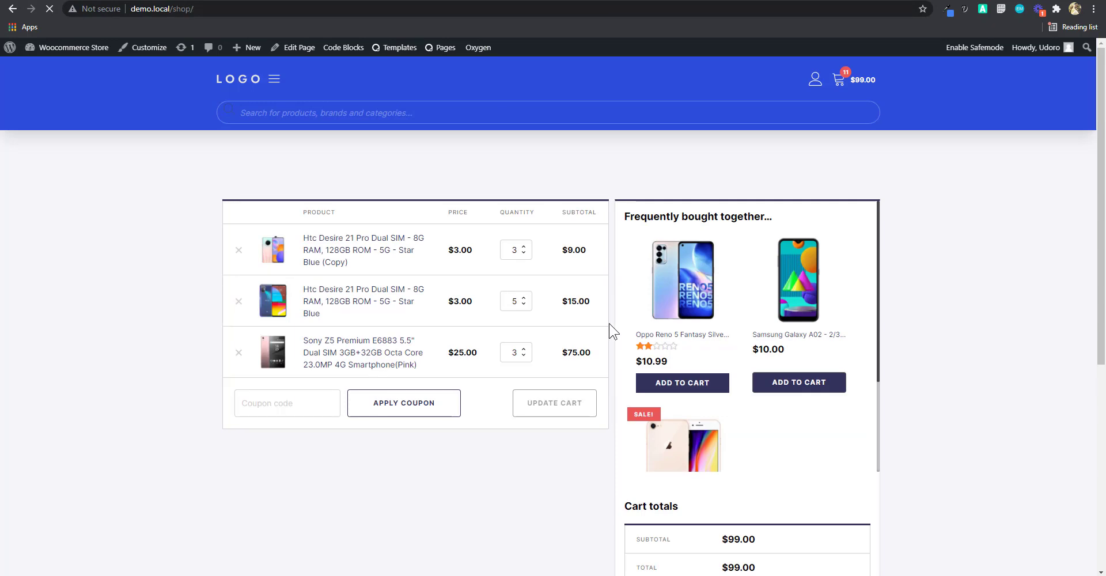
pyautogui.scroll(-1, 663, 380)
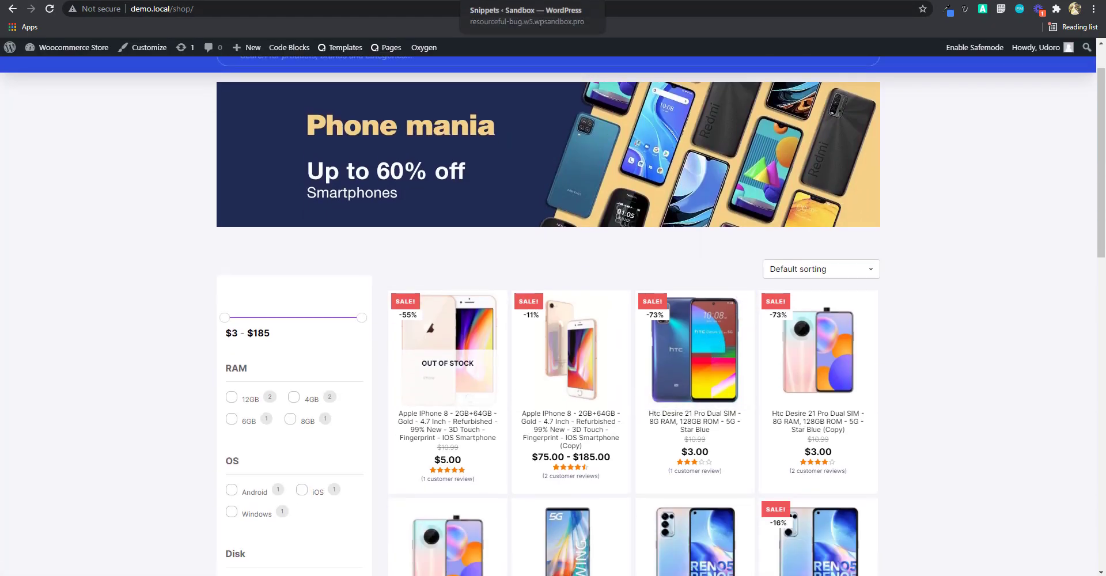
# Return to the sandbox site's snippets and open its list of Oxygen templates
pyautogui.click(507, 1)
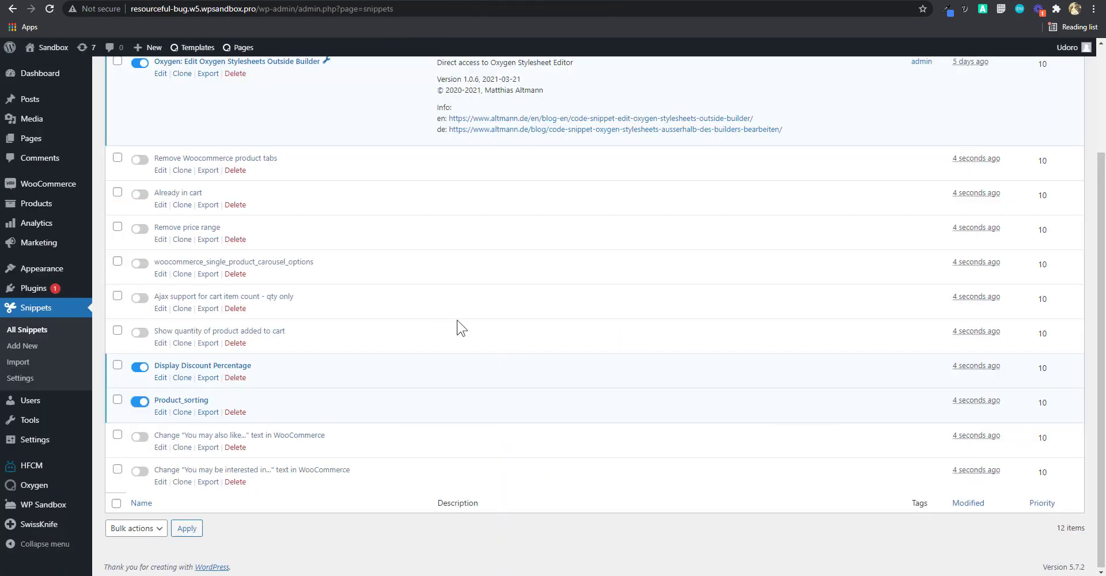
pyautogui.scroll(3, 357, 425)
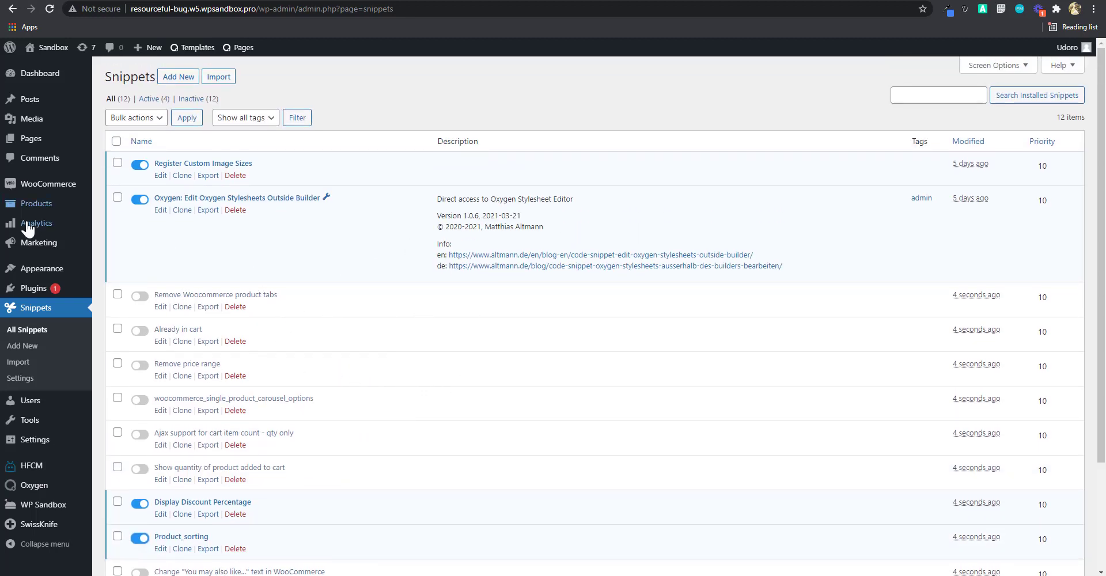
pyautogui.click(236, 56)
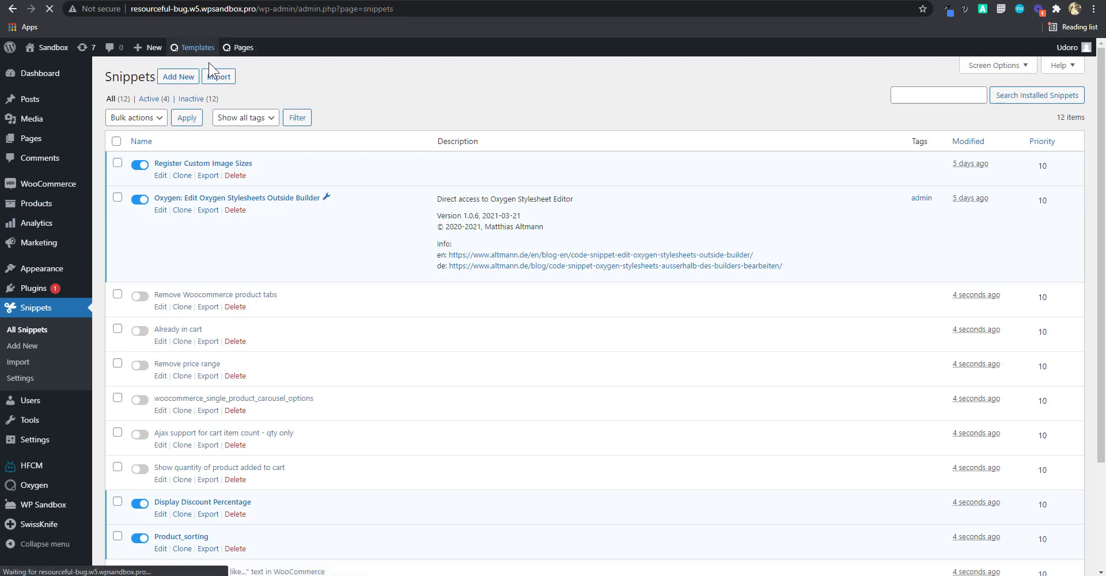
pyautogui.click(192, 48)
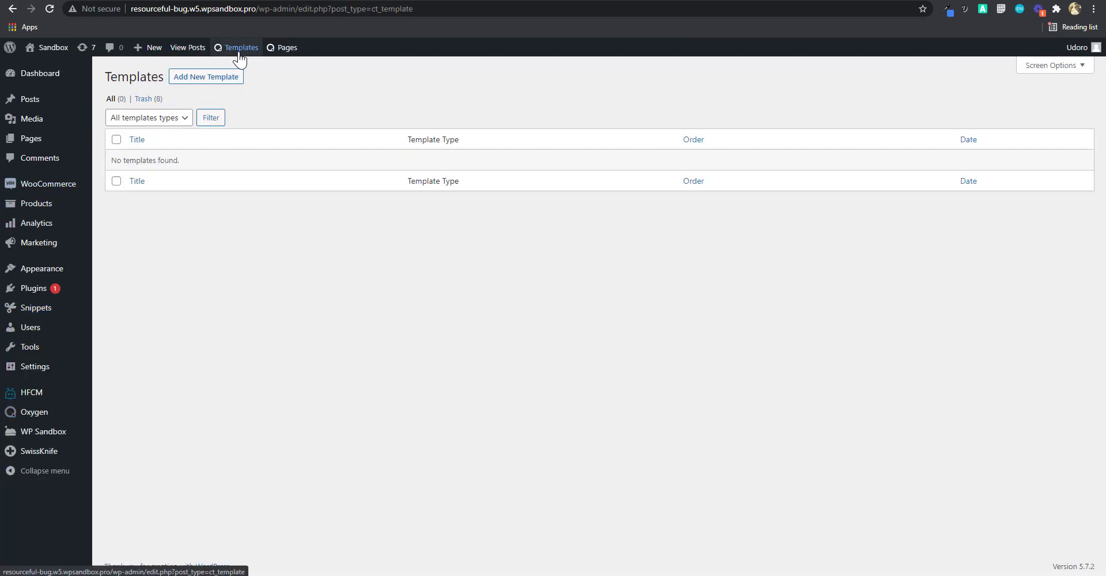
pyautogui.moveTo(27, 416)
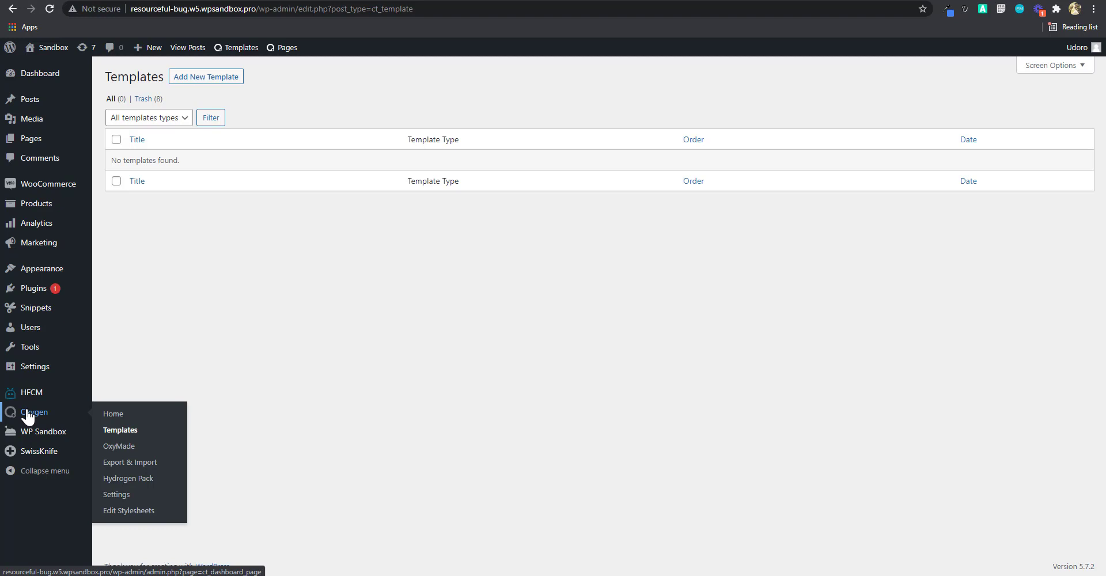
pyautogui.click(122, 431)
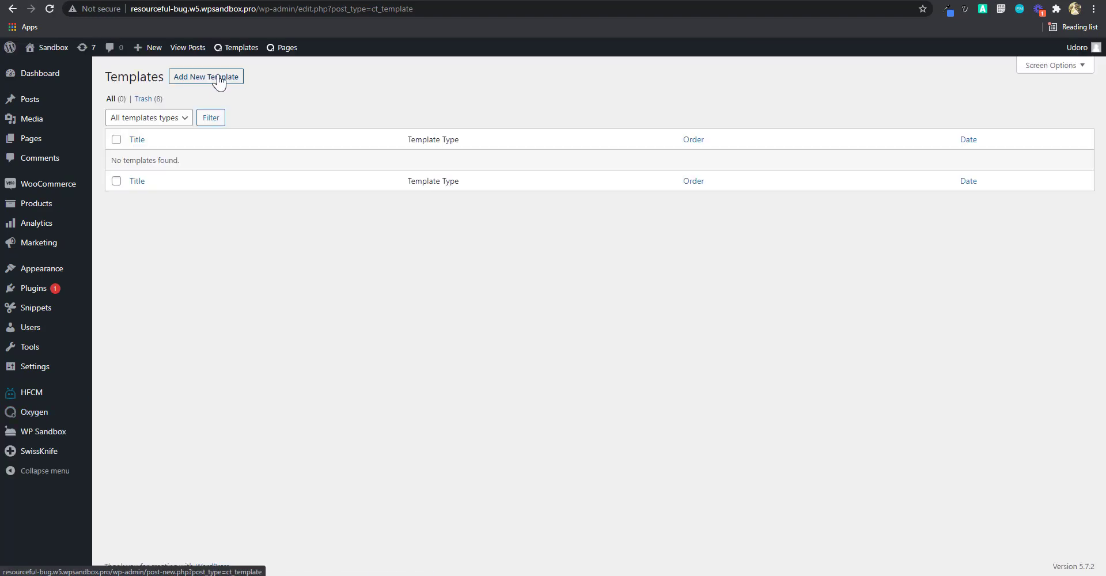
# Start a new Oxygen template and title it "Main template"
pyautogui.click(224, 78)
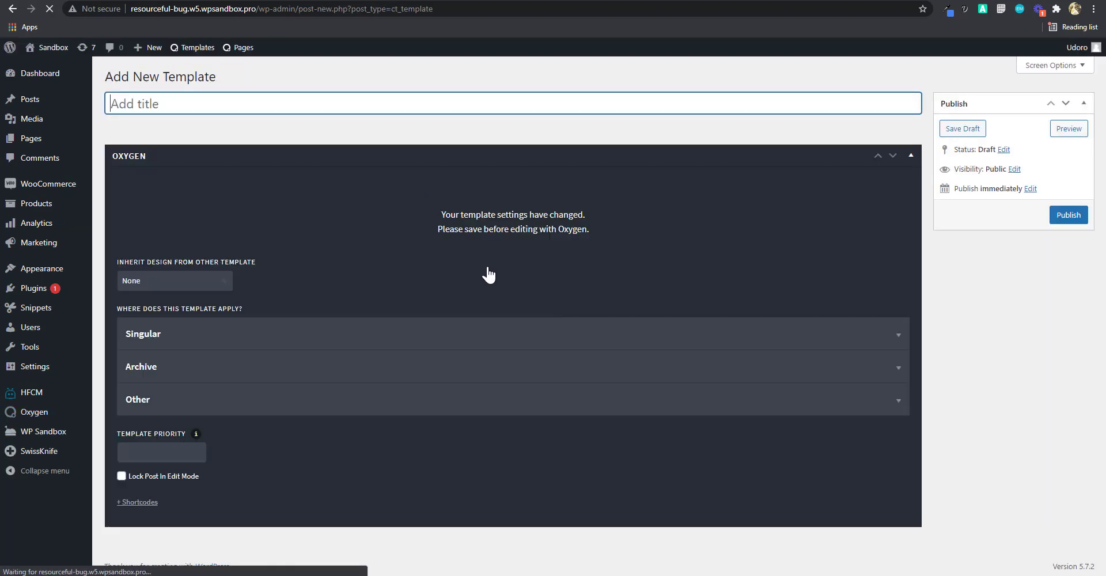
pyautogui.click(12, 8)
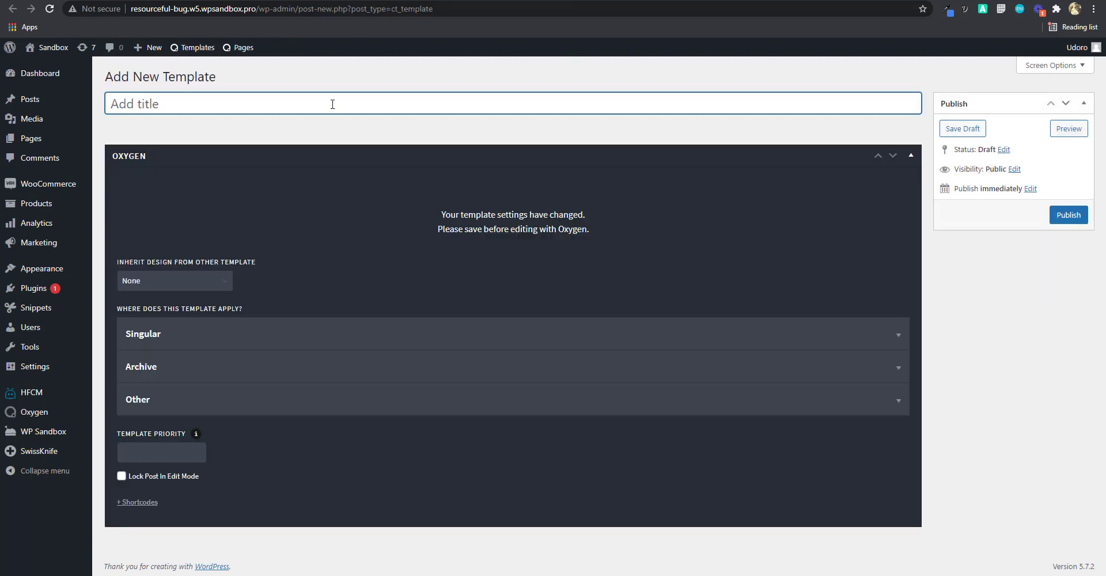
pyautogui.write('Main TEm')
pyautogui.write('mplate')
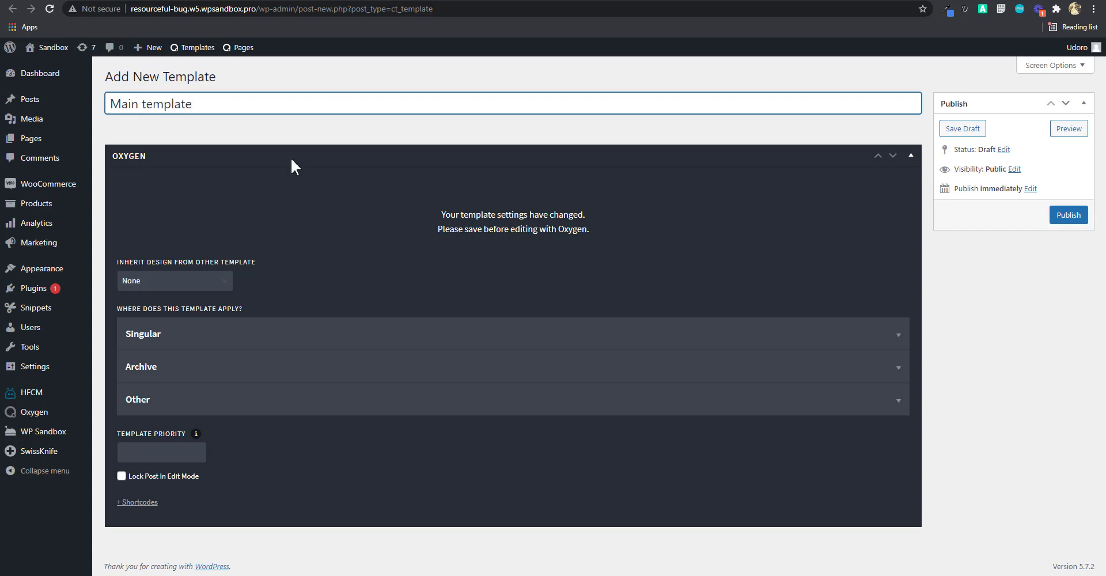
# Apply the Main template to Catch All and publish it
pyautogui.click(287, 399)
pyautogui.scroll(-2, 286, 403)
pyautogui.click(140, 392)
pyautogui.scroll(2, 253, 400)
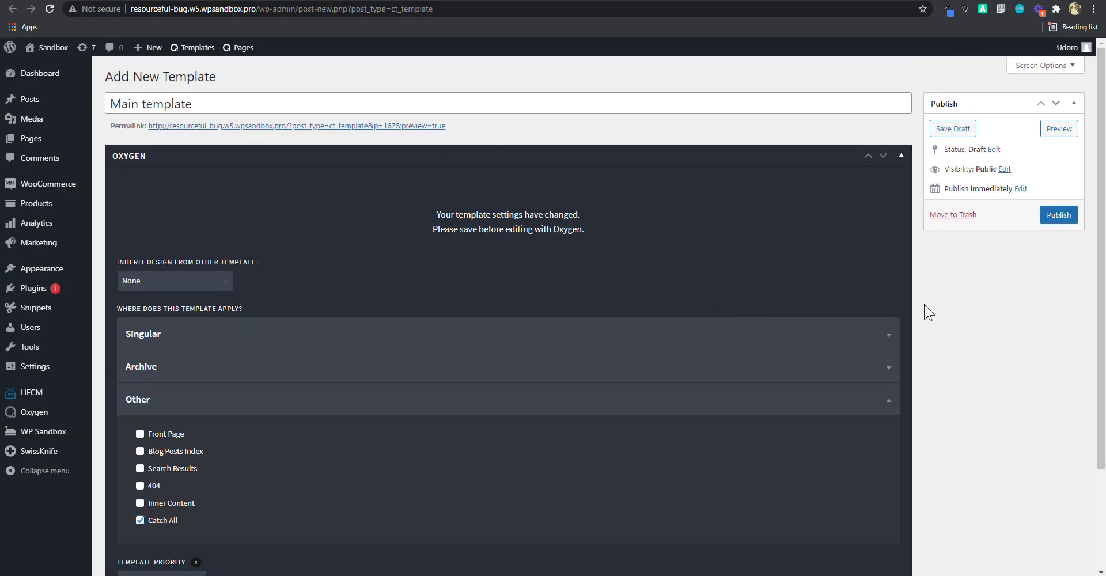
pyautogui.click(1065, 216)
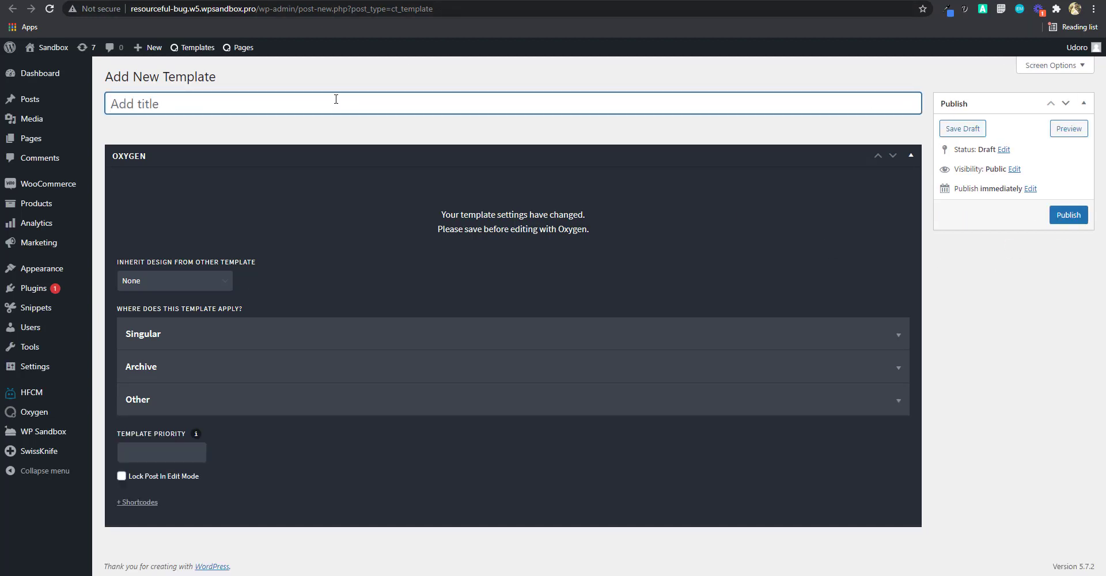
# Title the next new template "Shop archive", enable archive taxonomies, and apply it to archives of the product post type
pyautogui.write('S')
pyautogui.click(318, 375)
pyautogui.scroll(-3, 316, 376)
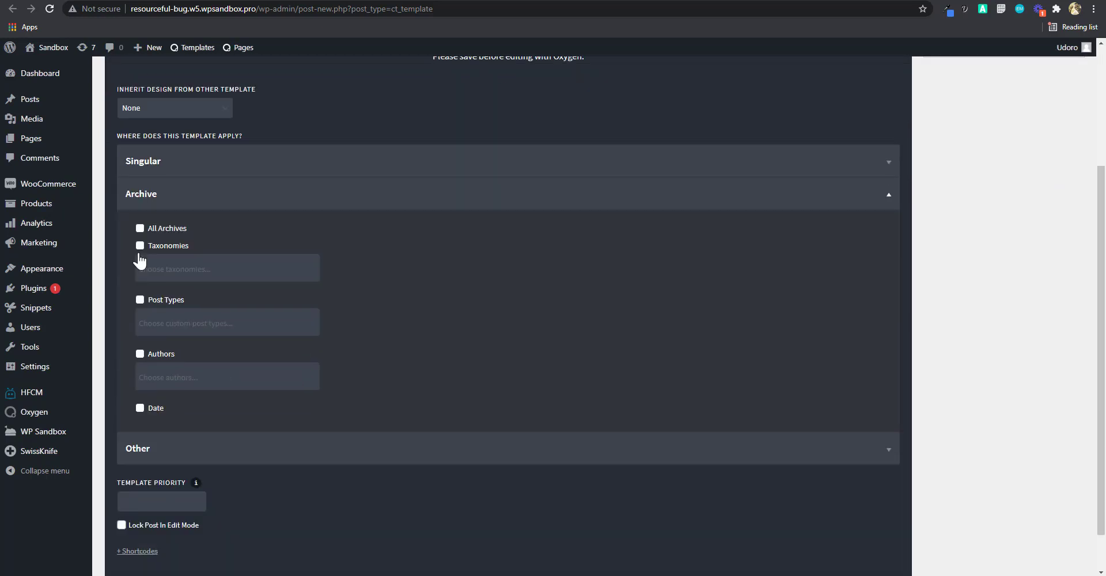
pyautogui.click(140, 248)
pyautogui.click(180, 312)
pyautogui.write('pr')
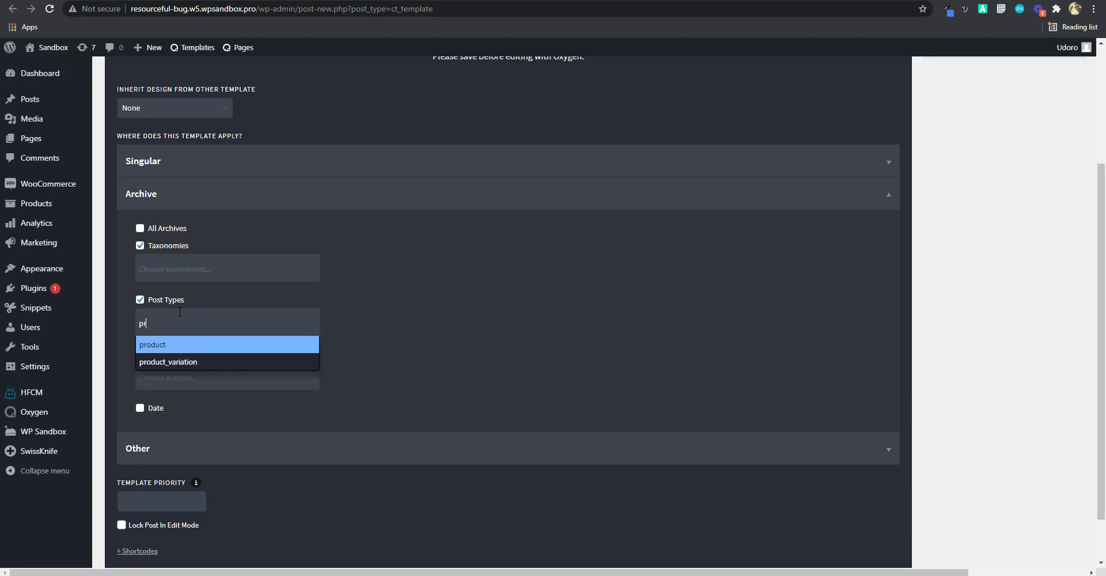
pyautogui.press('BackSpace')
pyautogui.write('o')
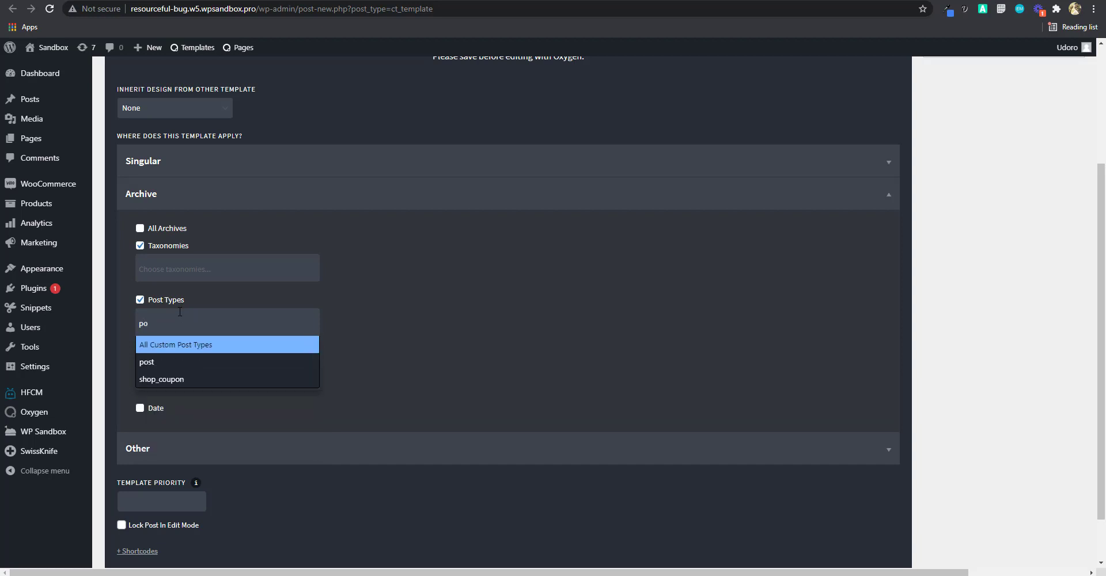
pyautogui.press('BackSpace')
pyautogui.write('ro')
pyautogui.click(203, 345)
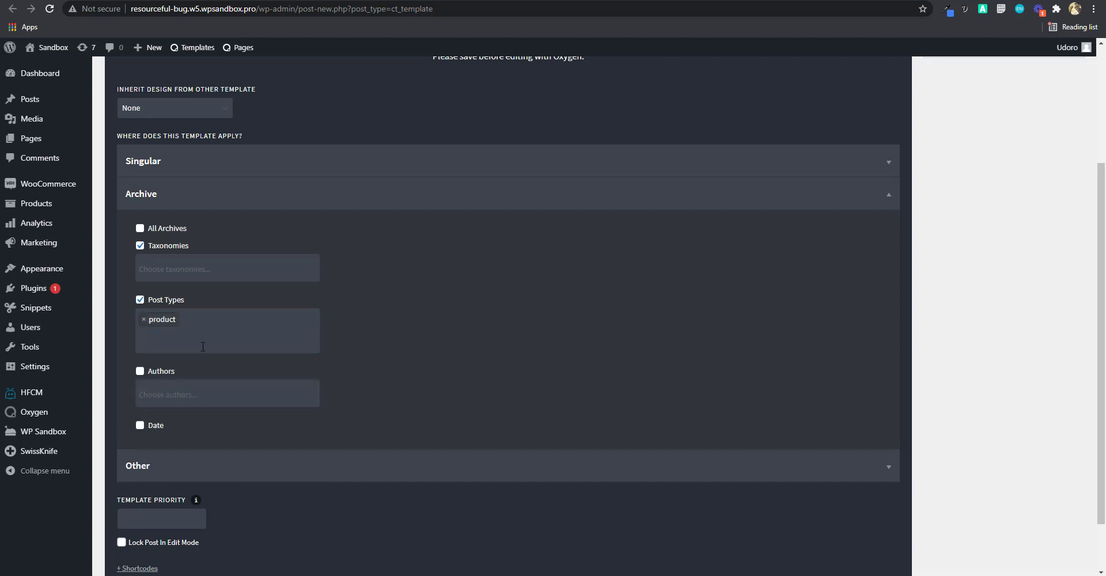
# Add All Product categories and All Product tags to the Shop archive template's taxonomies and publish it
pyautogui.click(186, 261)
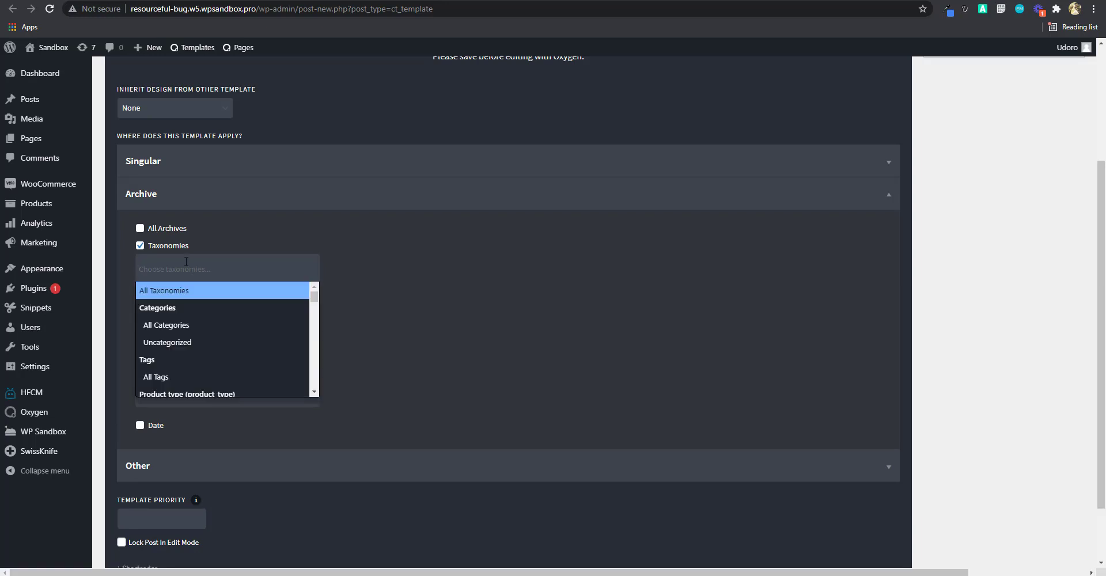
pyautogui.write('prod')
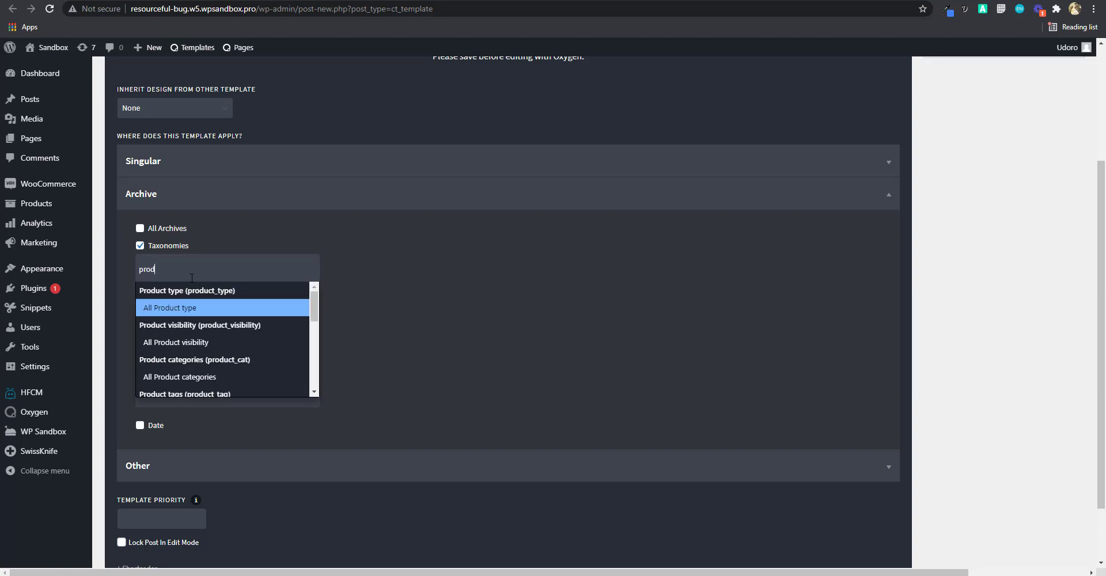
pyautogui.click(196, 378)
pyautogui.write('prod')
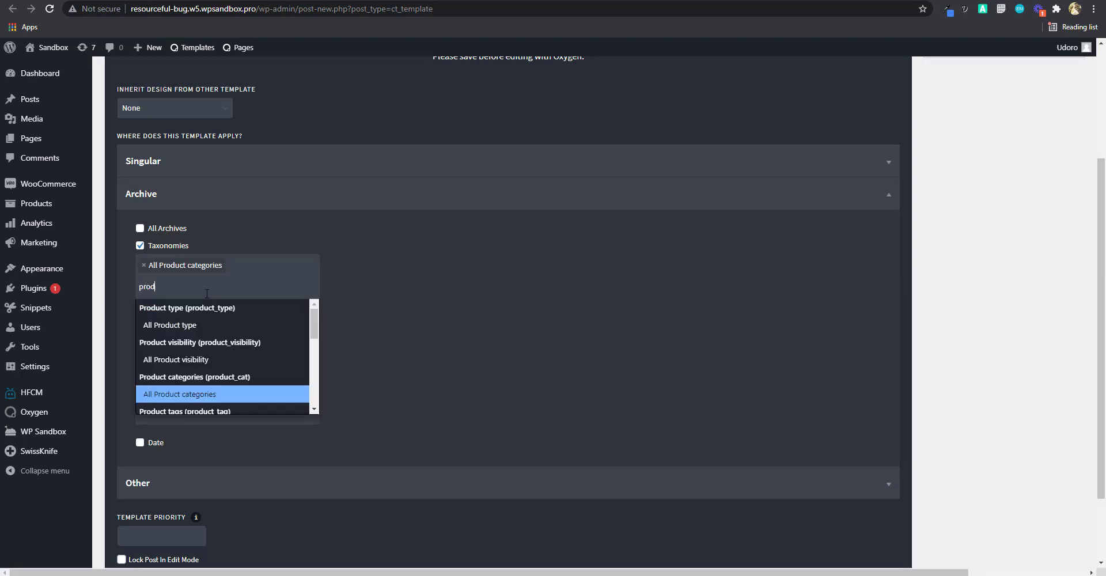
pyautogui.scroll(-3, 228, 354)
pyautogui.scroll(2, 233, 340)
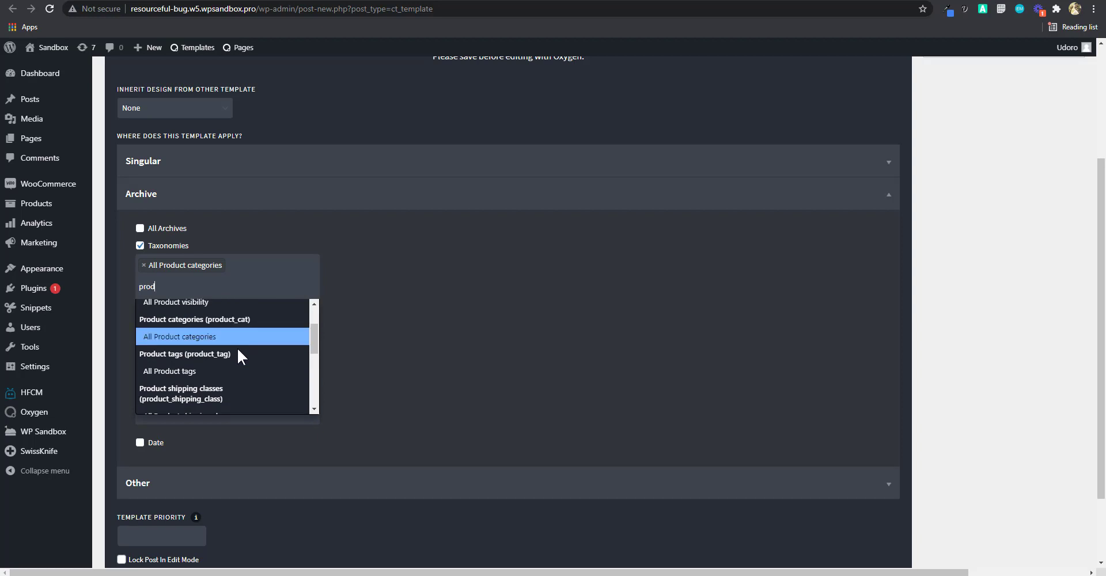
pyautogui.click(225, 371)
pyautogui.scroll(3, 493, 389)
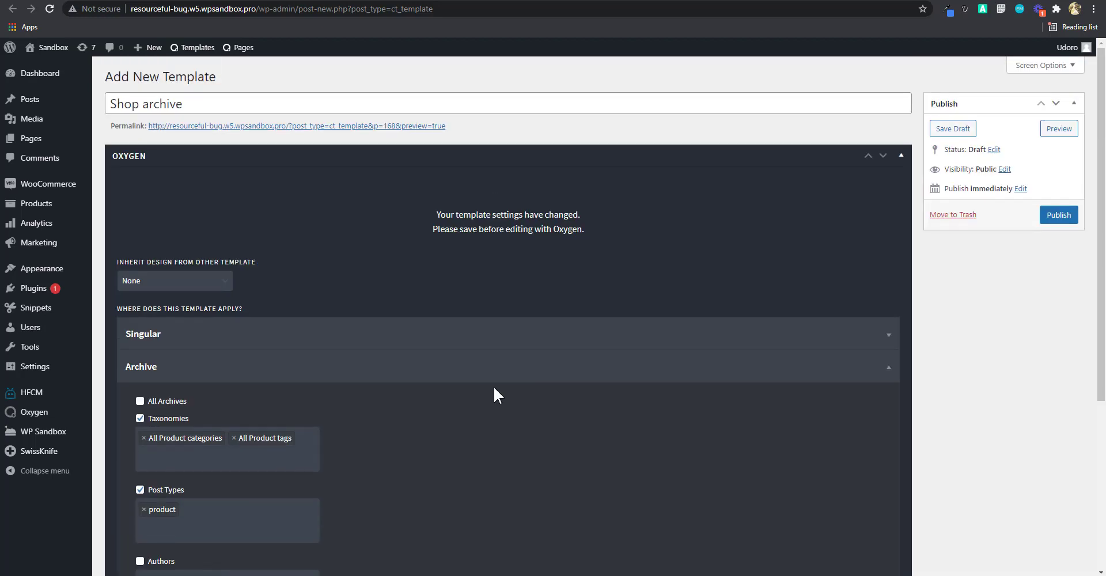
pyautogui.click(1060, 216)
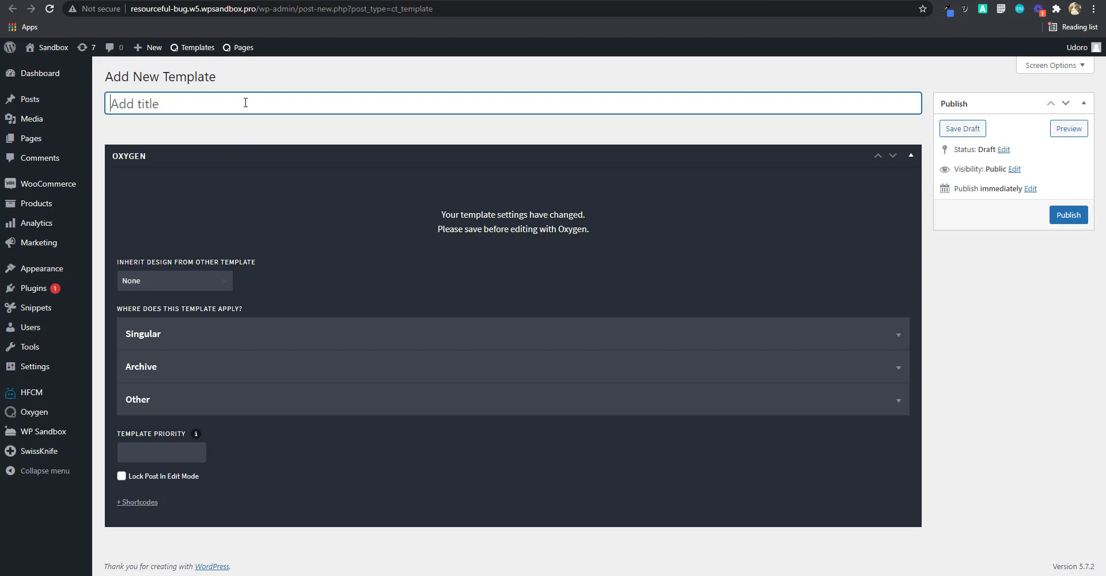
# Title the third template "Single product", apply it to singular Products, and publish it
pyautogui.write('Single product')
pyautogui.click(242, 344)
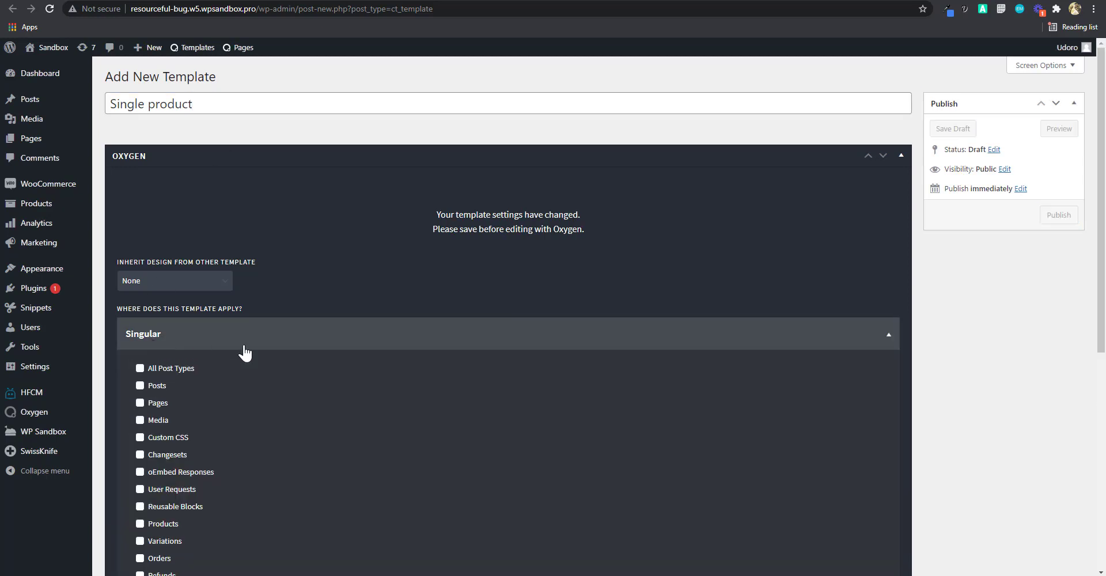
pyautogui.scroll(-2, 230, 351)
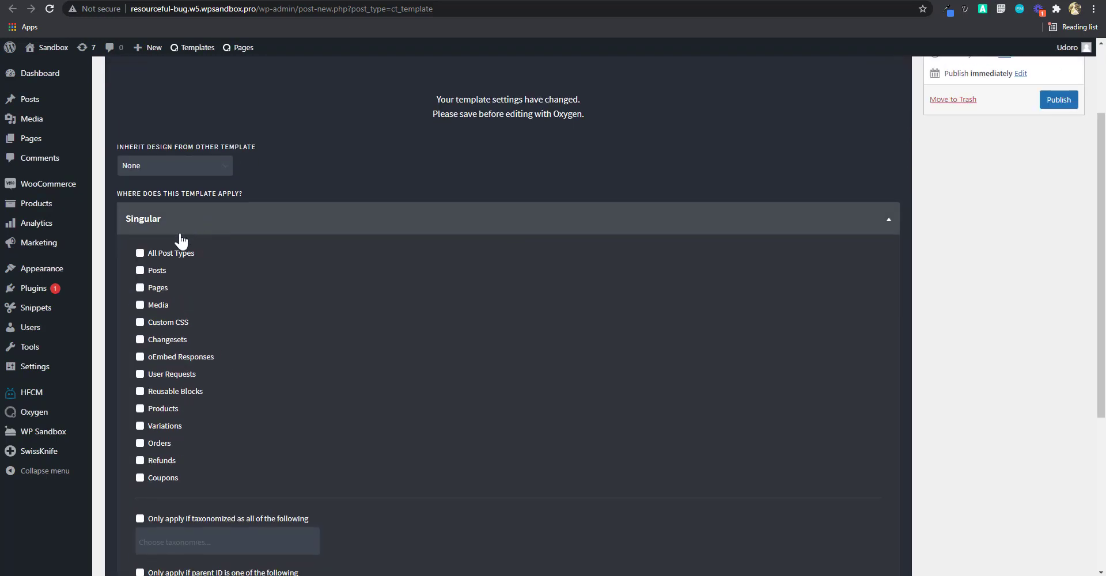
pyautogui.click(140, 408)
pyautogui.scroll(2, 876, 348)
pyautogui.click(1047, 222)
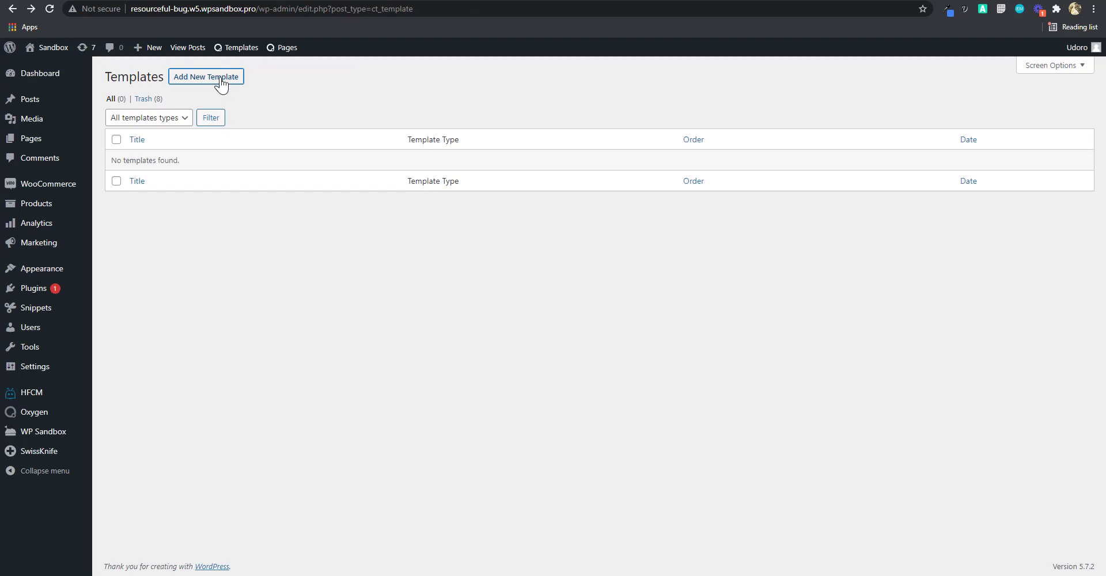
# Create a new template titled "Search", apply it to Search Results, and open its choices for inheriting a design
pyautogui.click(205, 77)
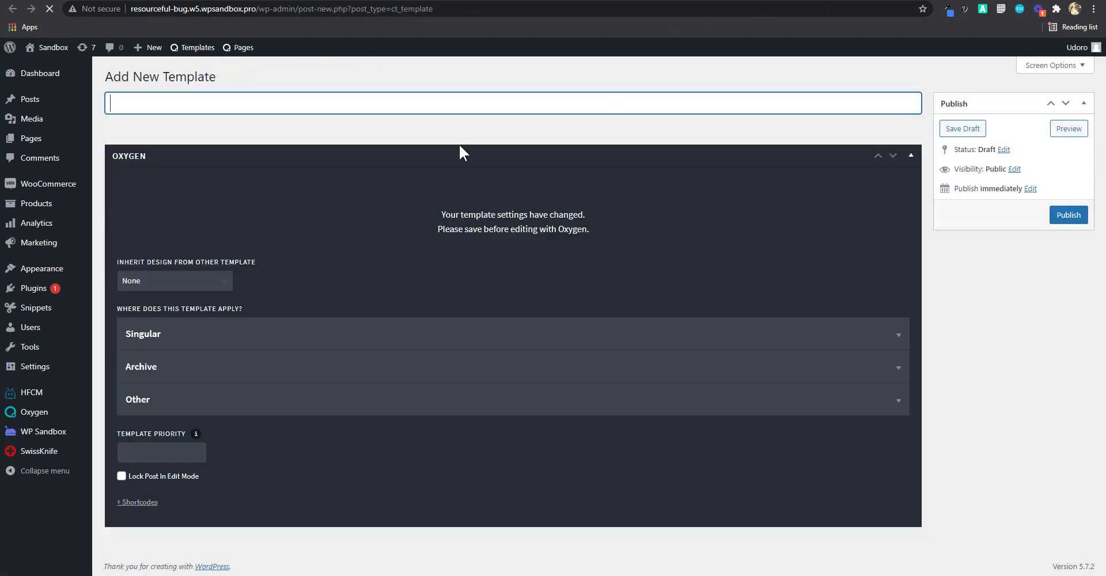
pyautogui.write('SEa')
pyautogui.click(323, 402)
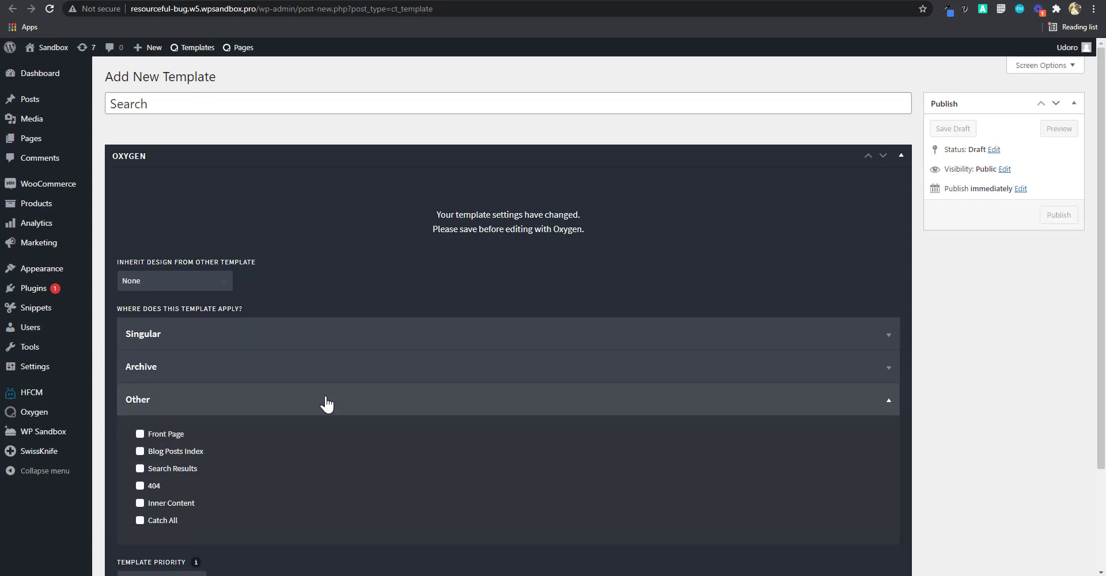
pyautogui.click(140, 468)
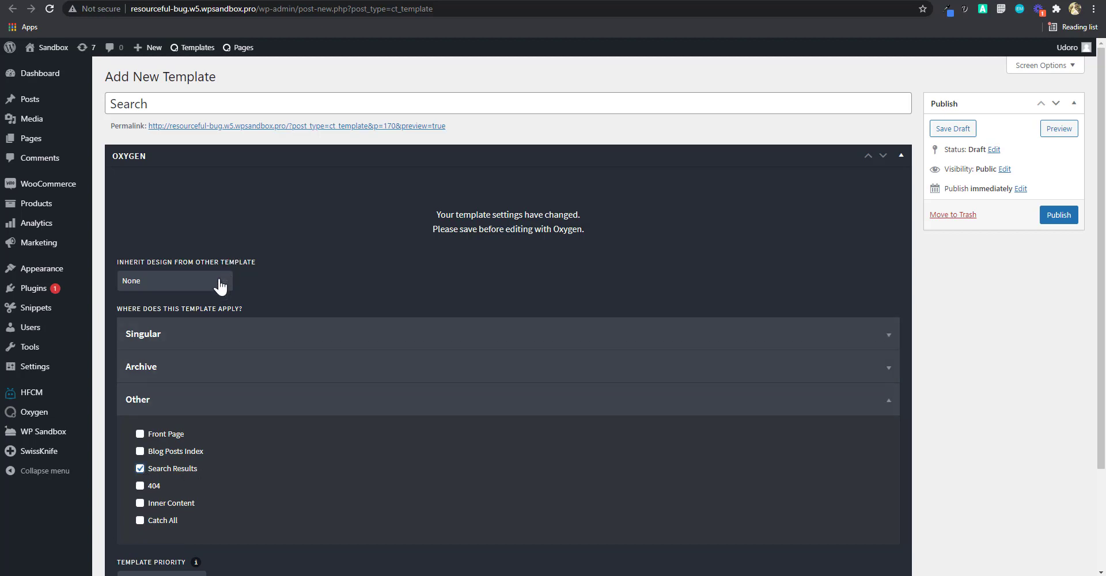
pyautogui.click(218, 283)
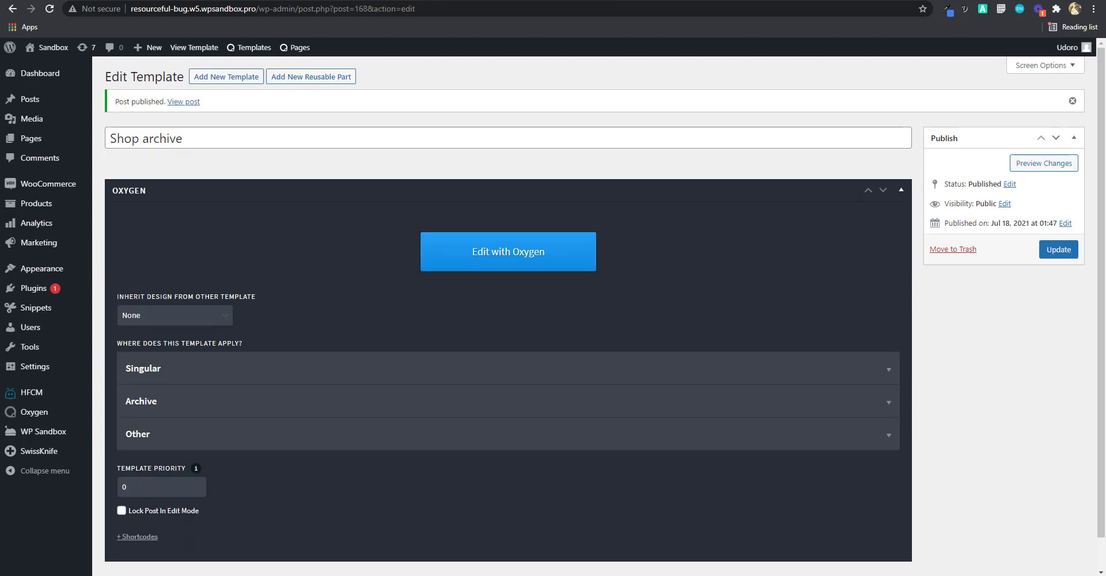
# Open the Main template in the Oxygen builder
pyautogui.click(182, 316)
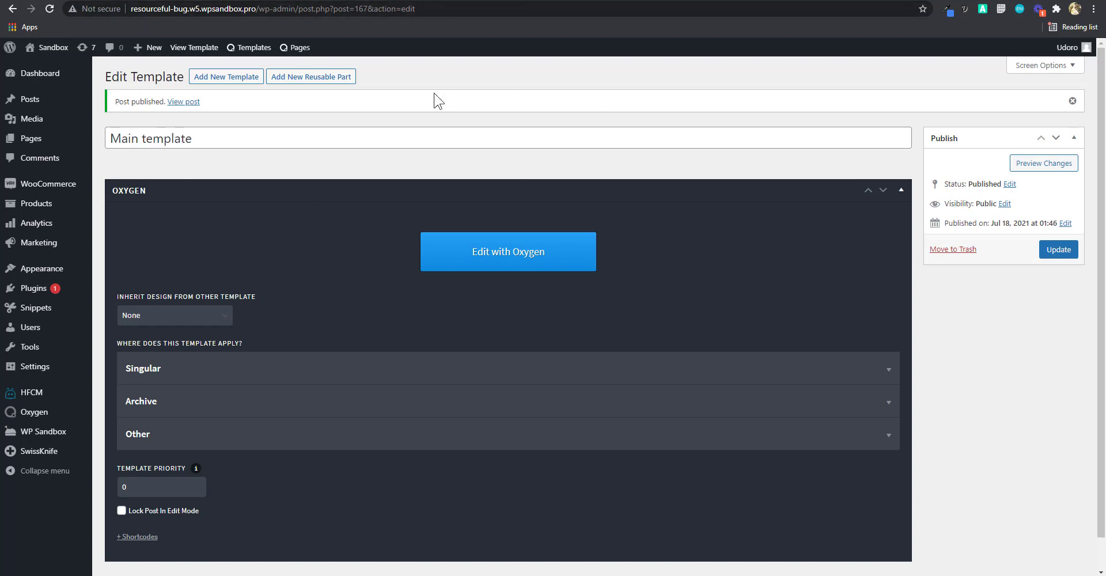
pyautogui.moveTo(246, 48)
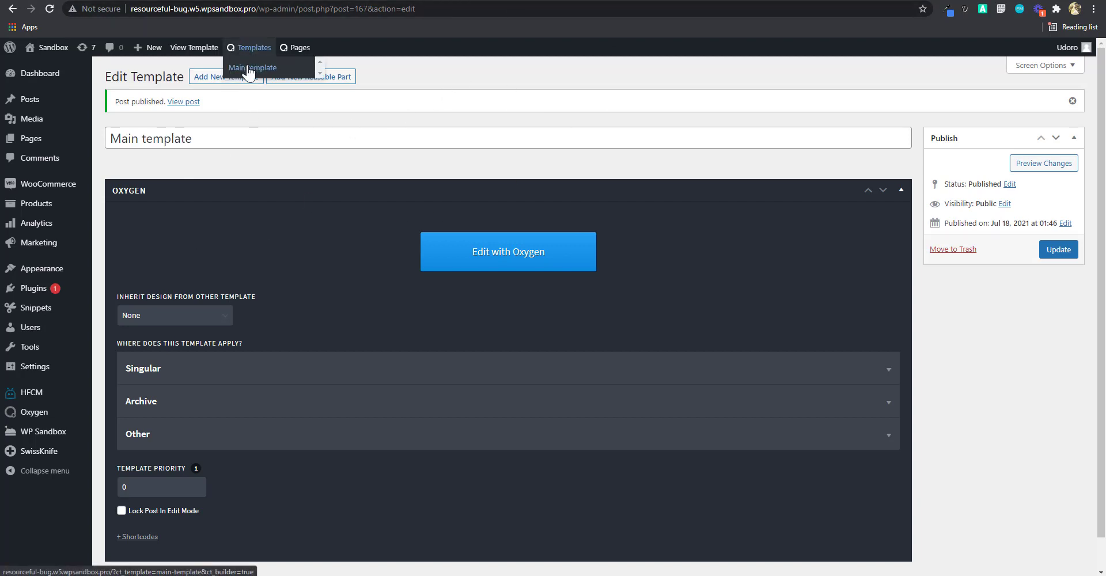
pyautogui.click(250, 69)
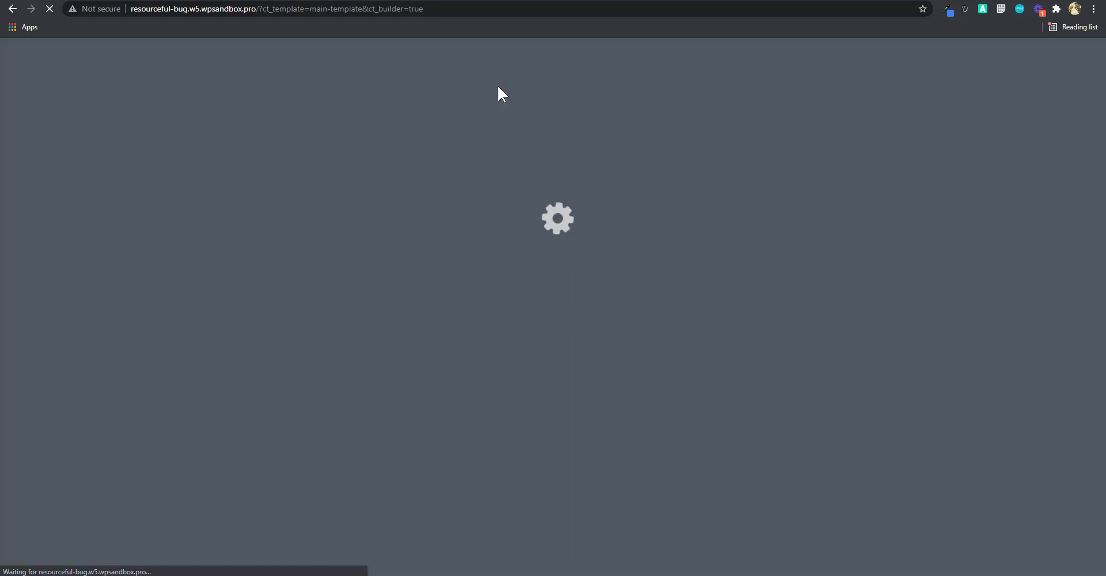
pyautogui.click(419, 0)
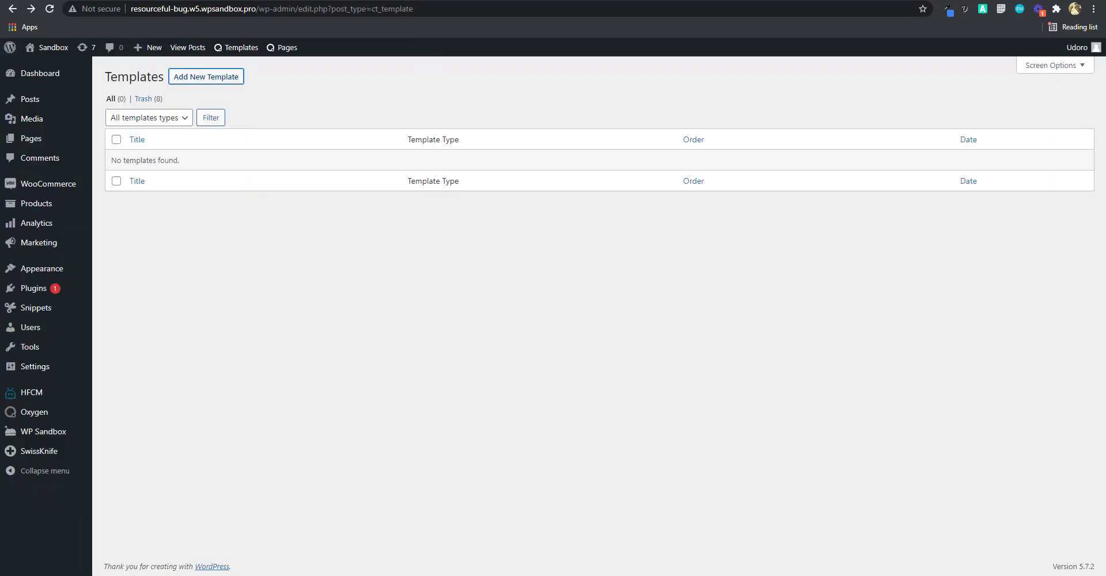
pyautogui.click(496, 0)
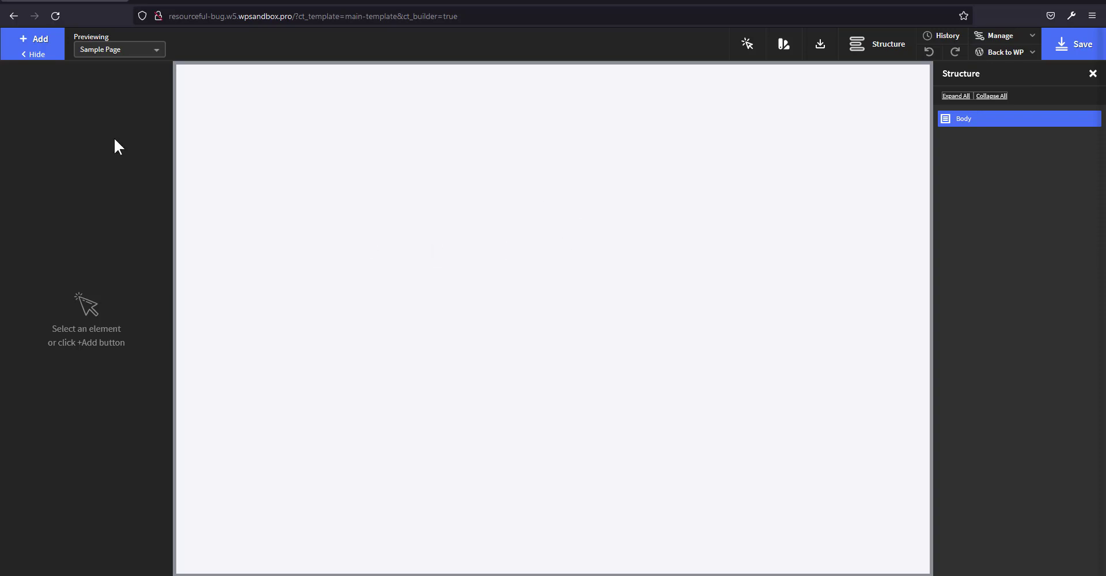
# Add the OxyMade-Checkout header with a menu on the left, centred logo and icons on the right to the Main template
pyautogui.click(36, 46)
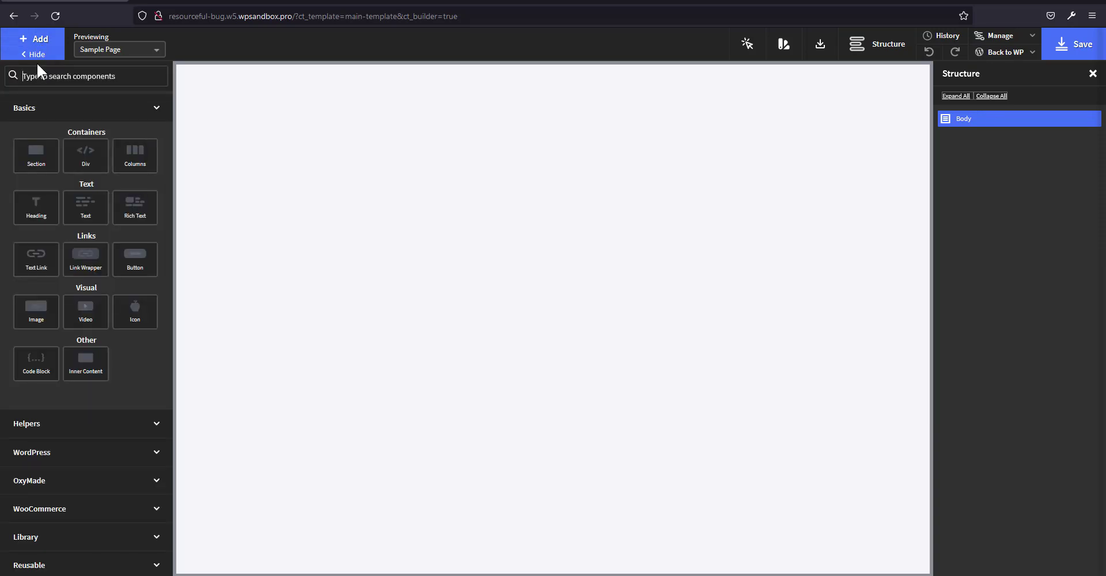
pyautogui.click(55, 539)
pyautogui.click(106, 294)
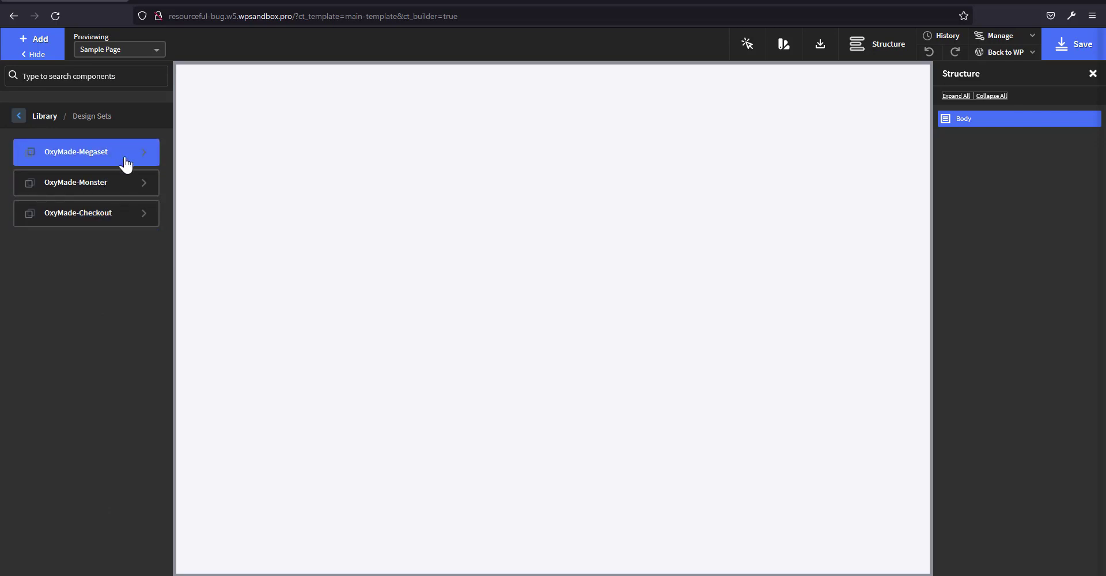
pyautogui.click(46, 116)
pyautogui.click(75, 295)
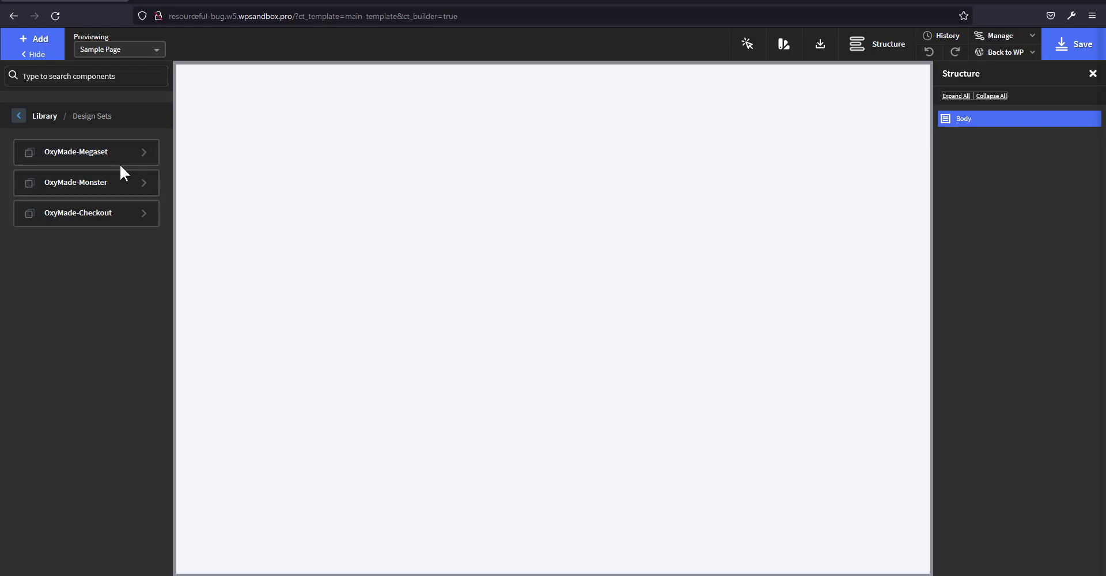
pyautogui.click(126, 222)
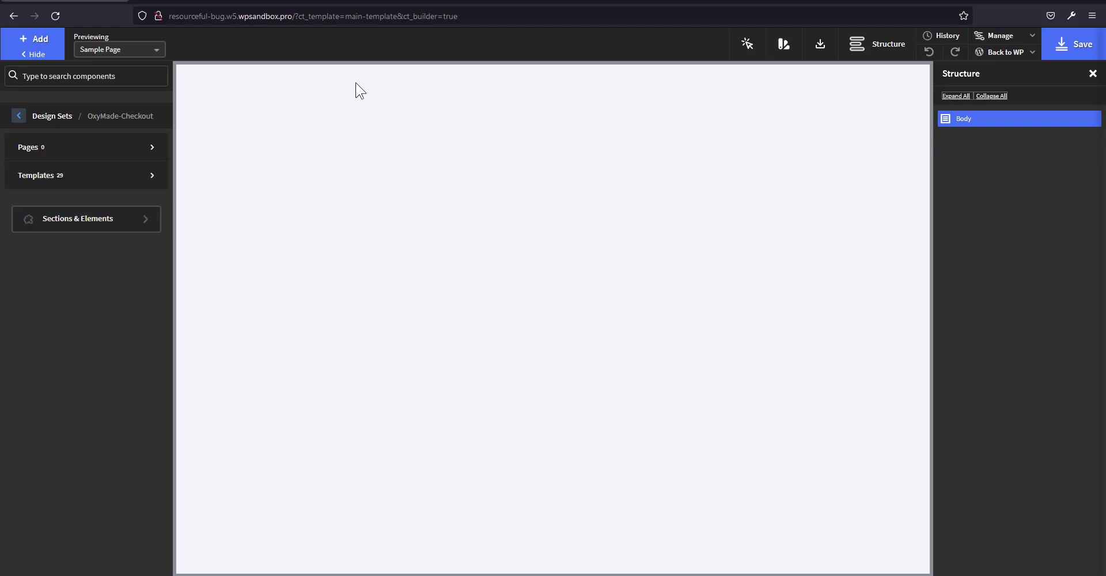
pyautogui.click(89, 226)
pyautogui.click(81, 347)
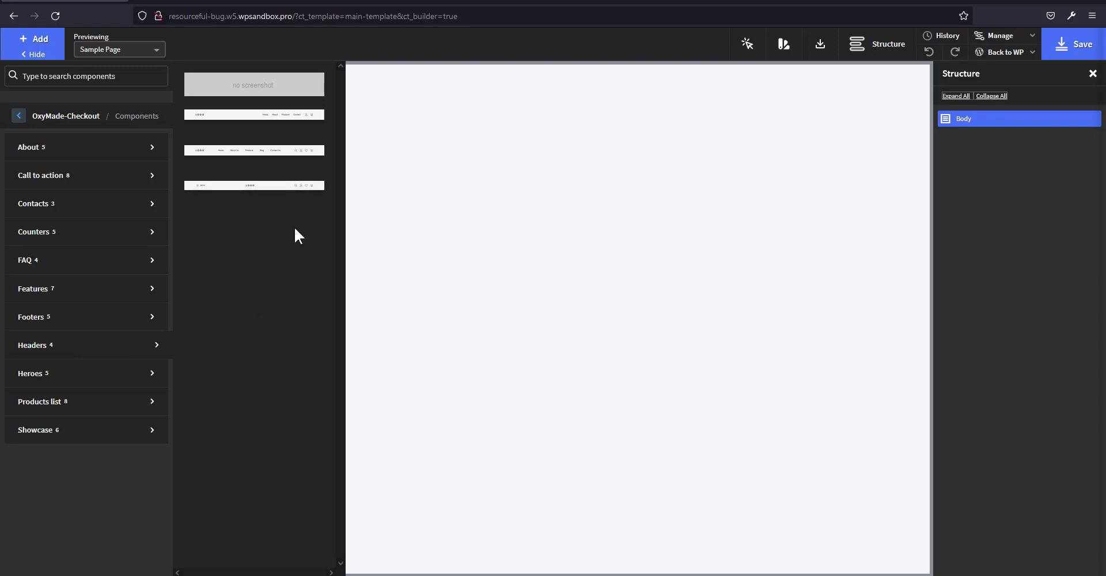
pyautogui.click(292, 192)
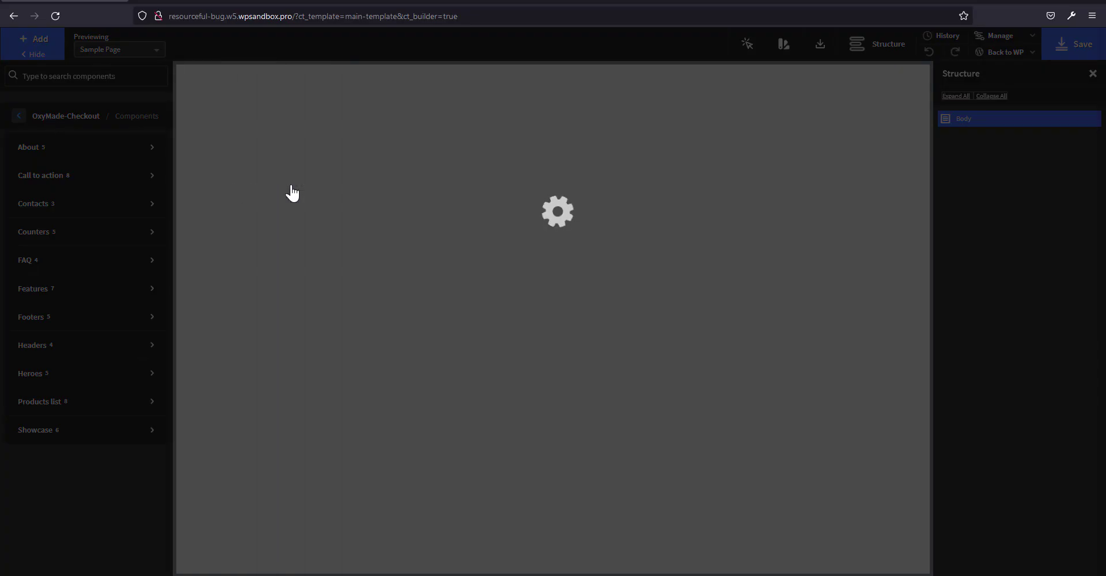
# Add an Inner Content element below the header of the Main template
pyautogui.click(41, 52)
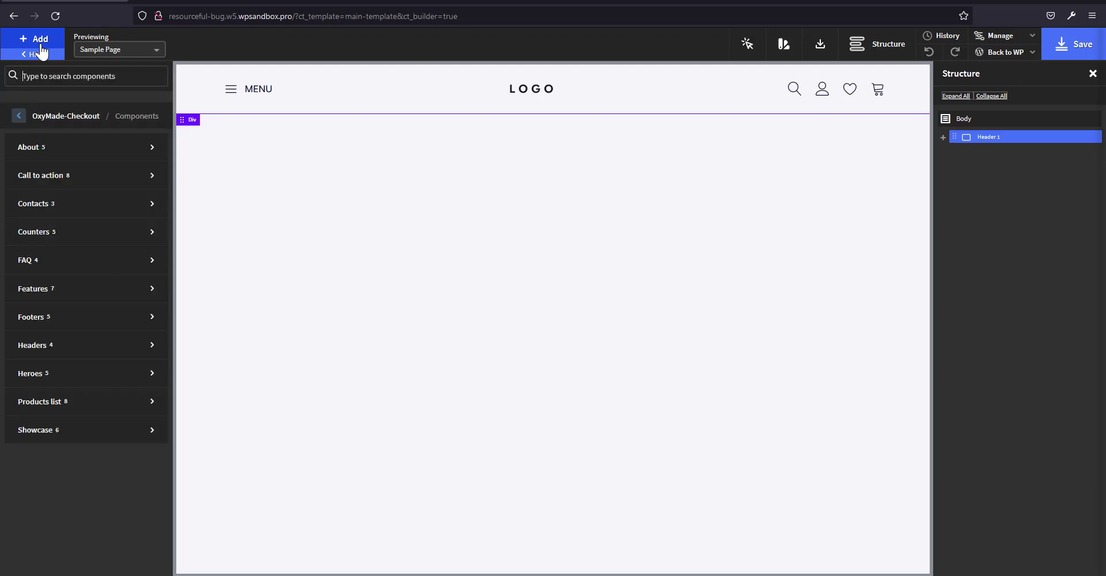
pyautogui.write('inn')
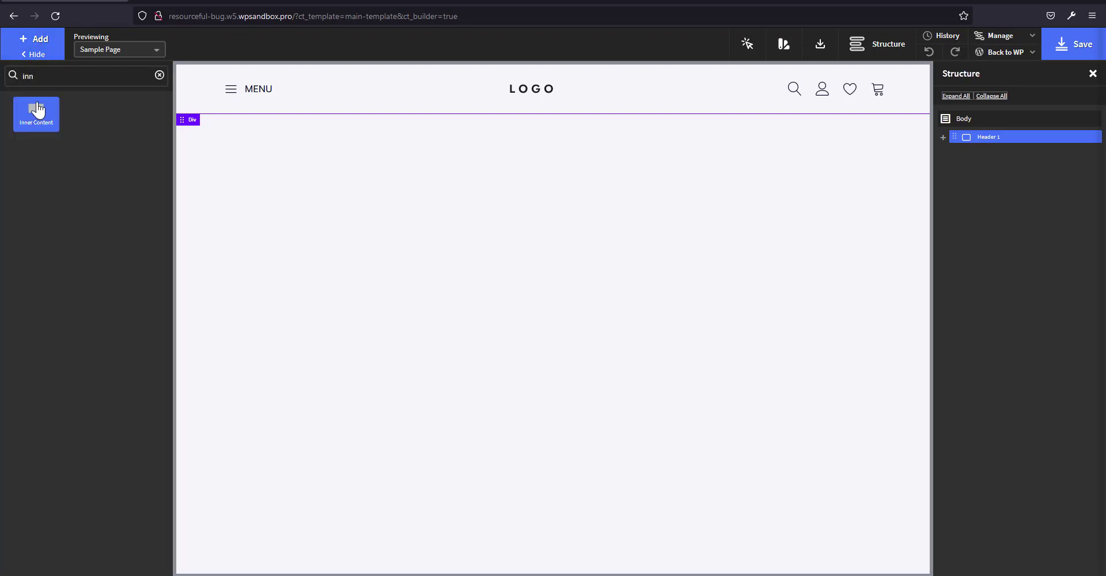
pyautogui.click(37, 110)
# Add the solid-colour "any great suggestions?" footer from the OxyMade-Megaset design set below the inner content
pyautogui.click(54, 37)
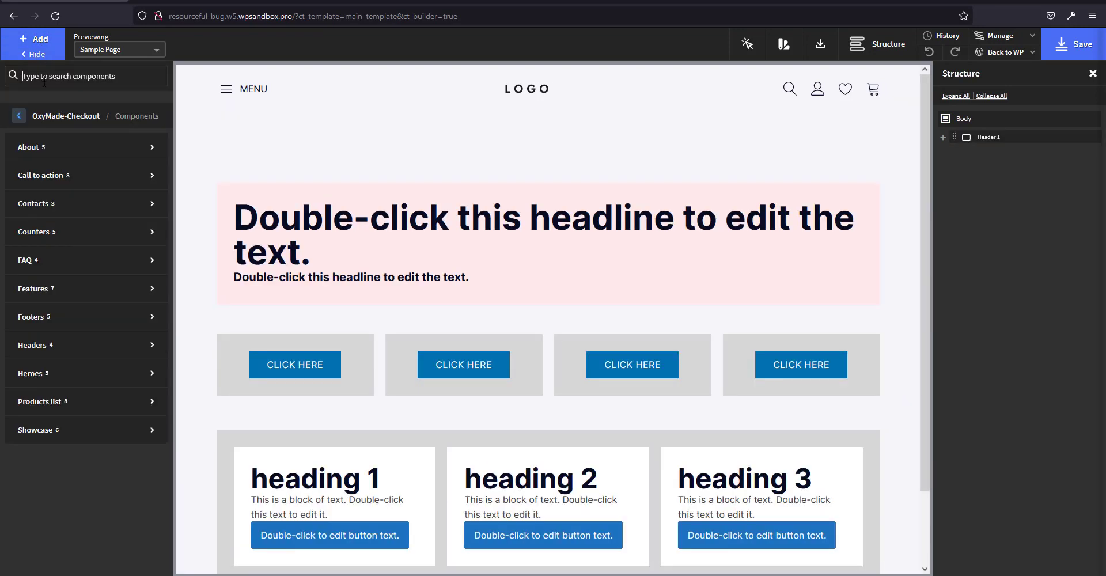
pyautogui.moveTo(74, 328)
pyautogui.click(81, 117)
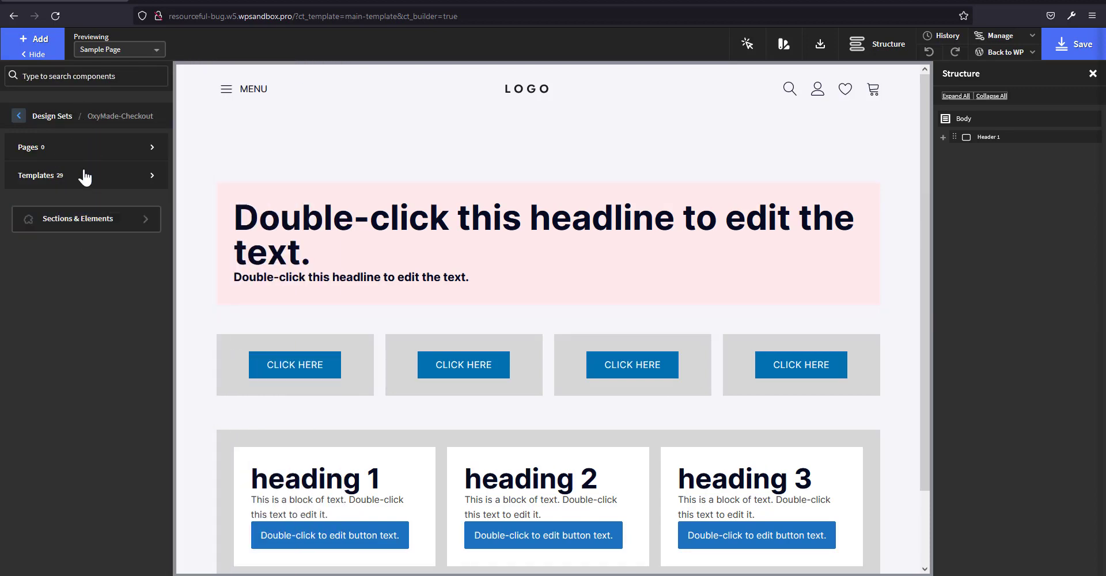
pyautogui.click(52, 117)
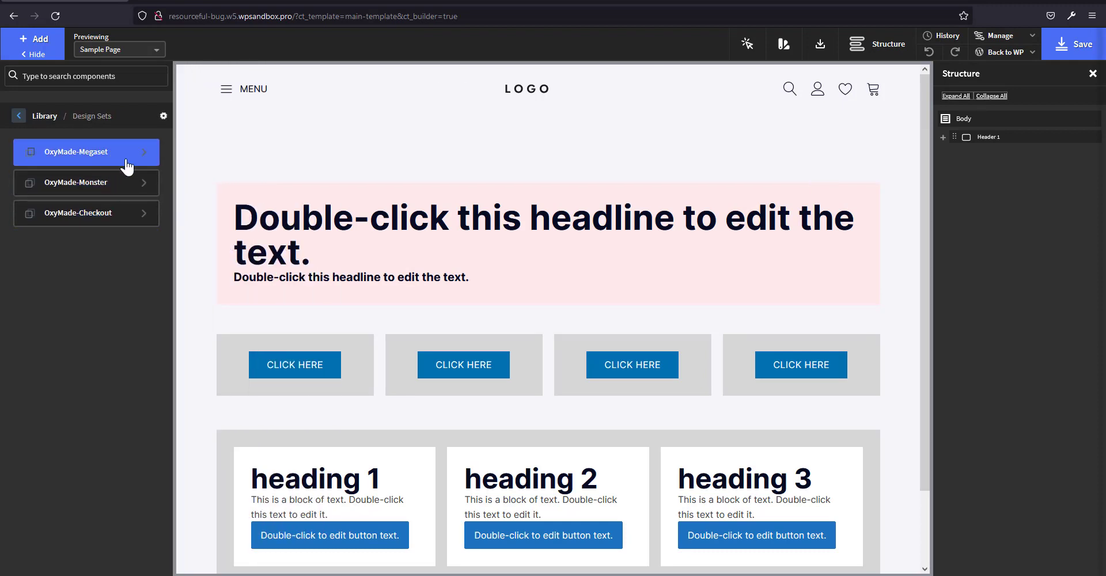
pyautogui.click(121, 161)
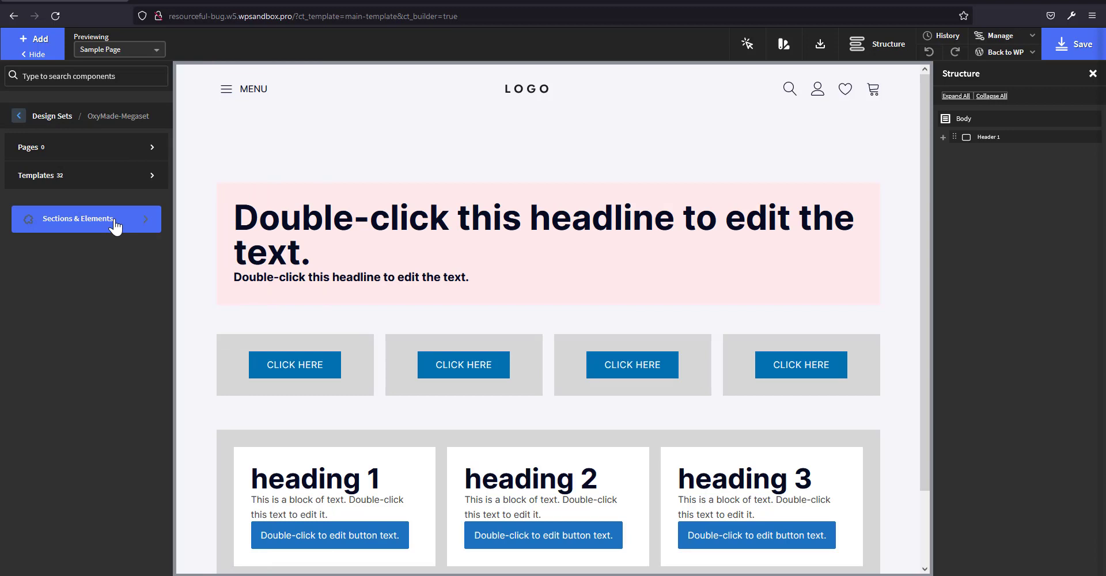
pyautogui.click(118, 225)
pyautogui.moveTo(121, 430)
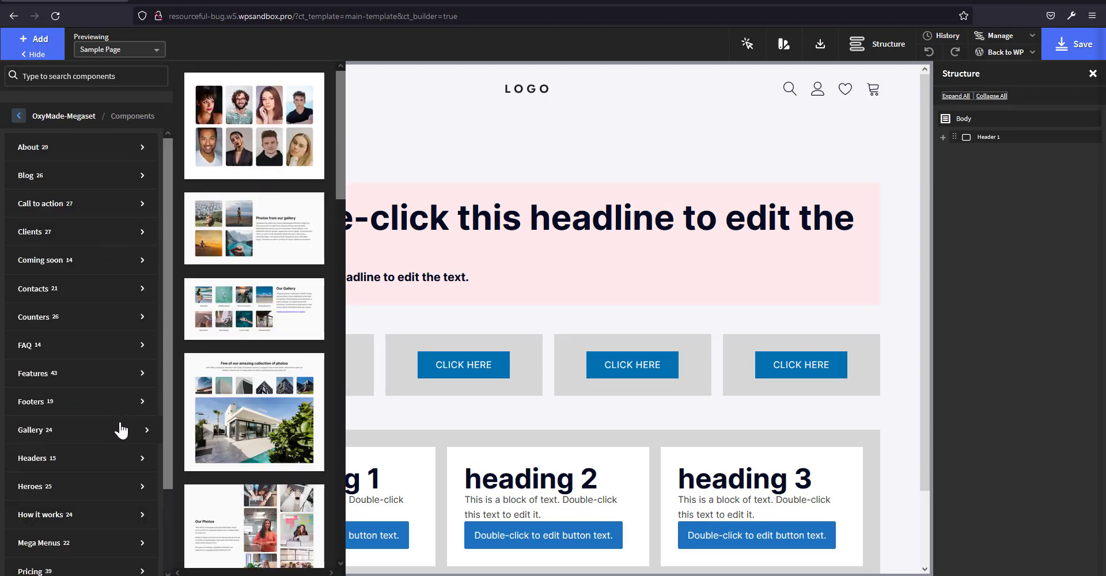
pyautogui.moveTo(121, 404)
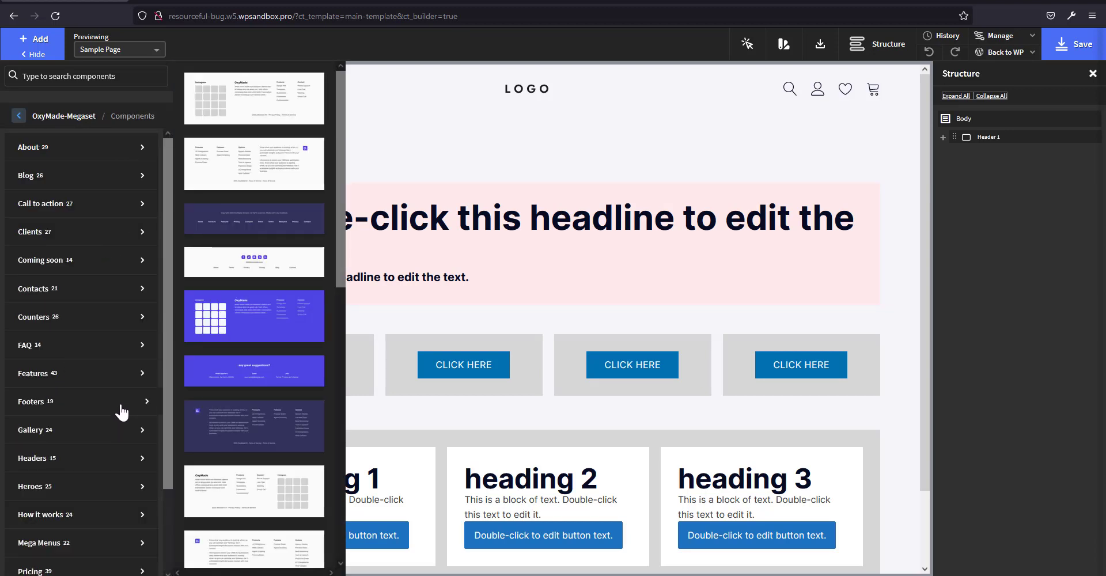
pyautogui.click(248, 385)
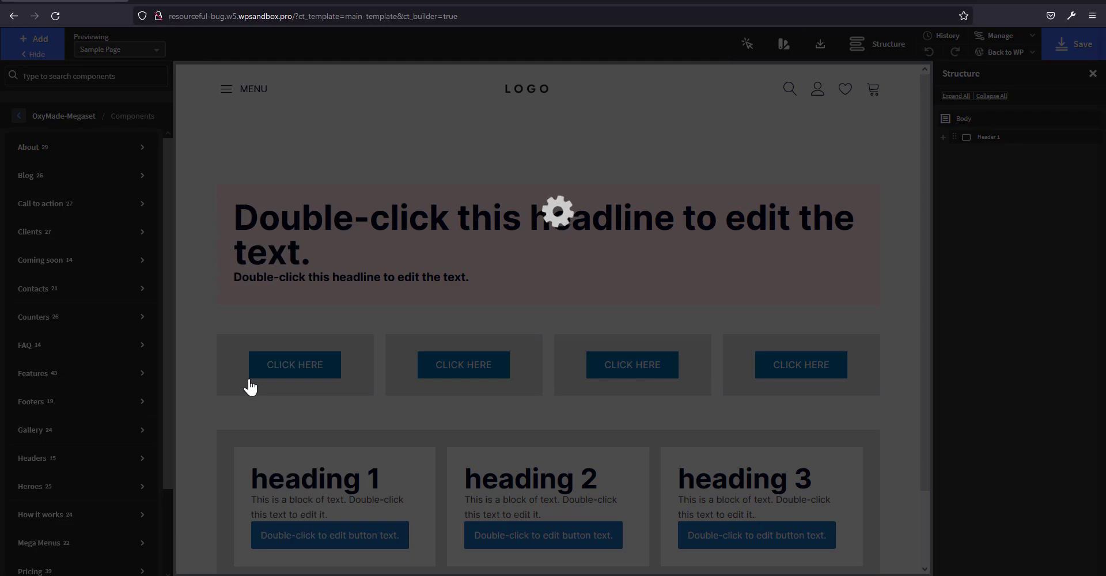
# Review the Main template's layout from the header through the inner content to the footer
pyautogui.scroll(-5, 253, 383)
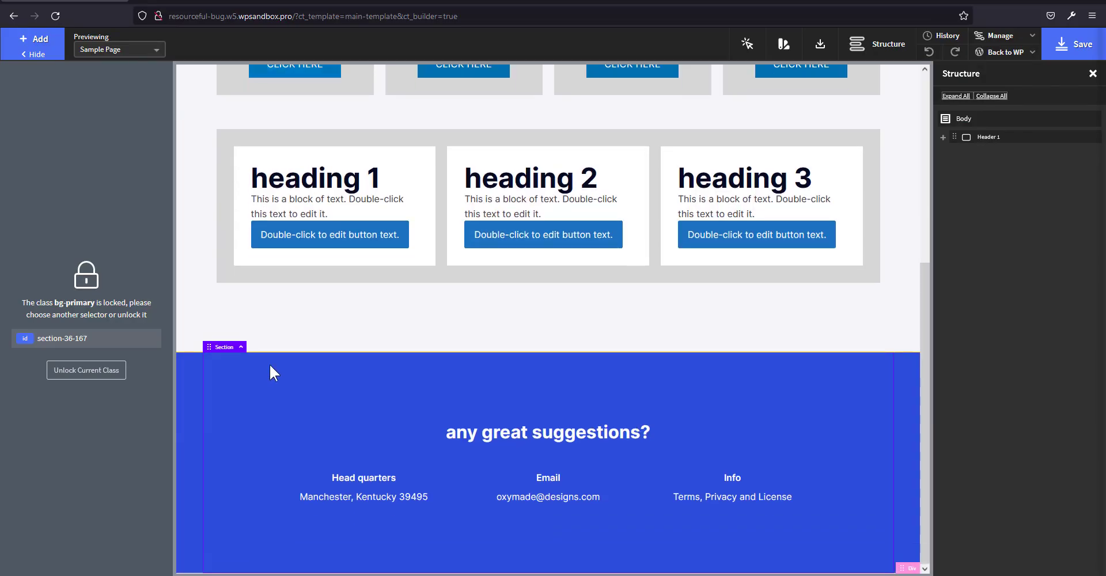
pyautogui.scroll(5, 632, 364)
pyautogui.click(548, 323)
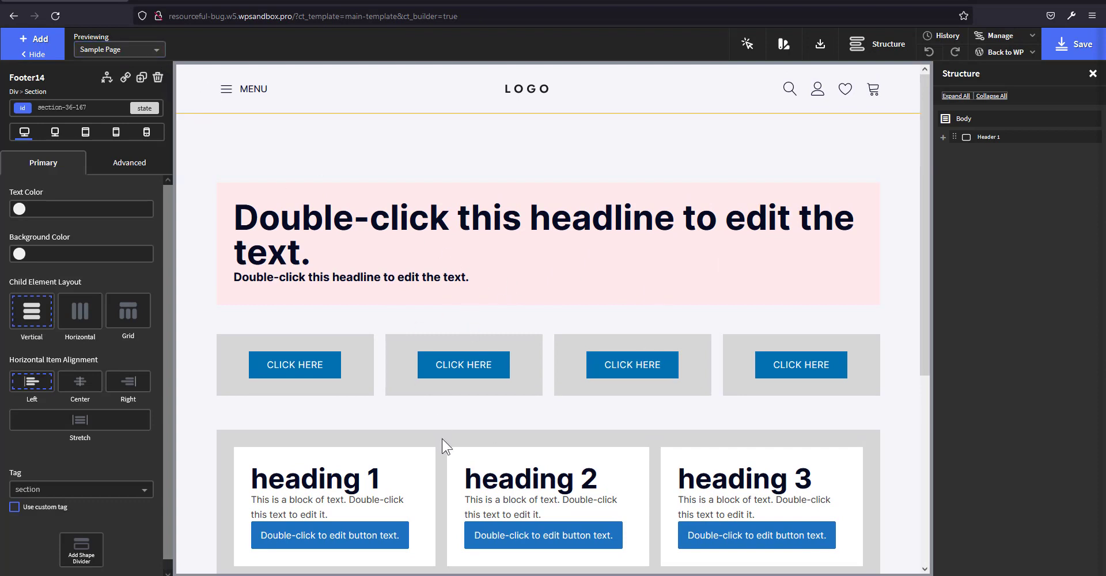
pyautogui.scroll(-5, 442, 445)
pyautogui.scroll(5, 696, 466)
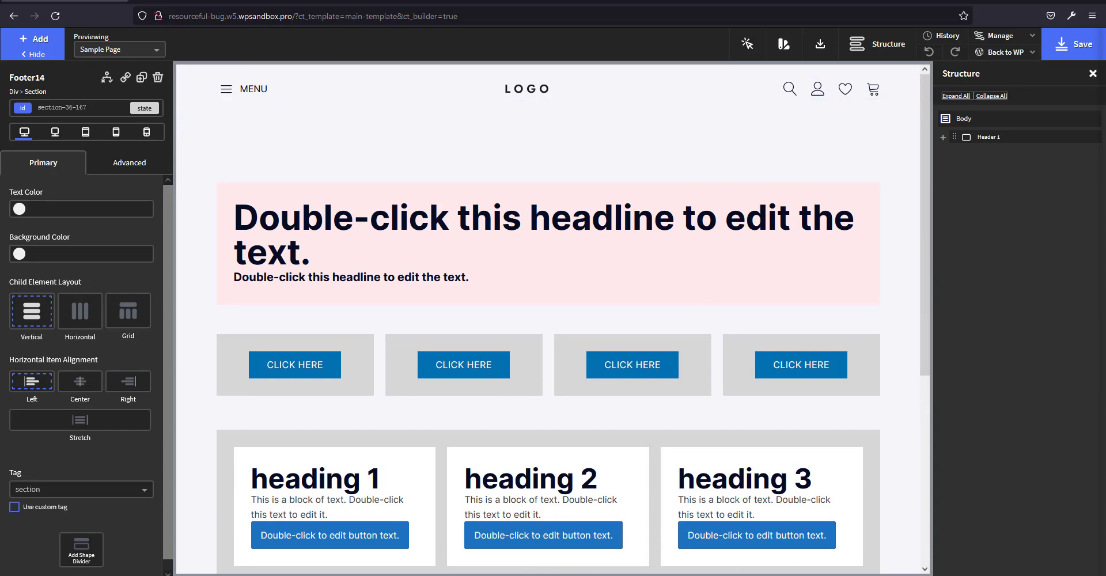
pyautogui.scroll(-5, 703, 538)
pyautogui.scroll(5, 704, 538)
pyautogui.scroll(-5, 679, 391)
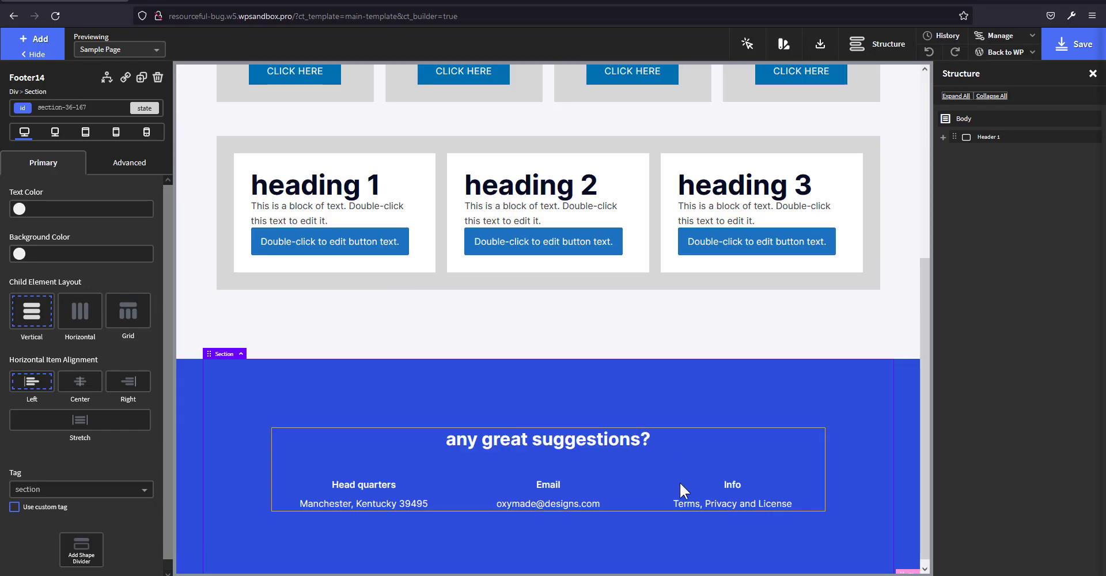
pyautogui.scroll(5, 686, 395)
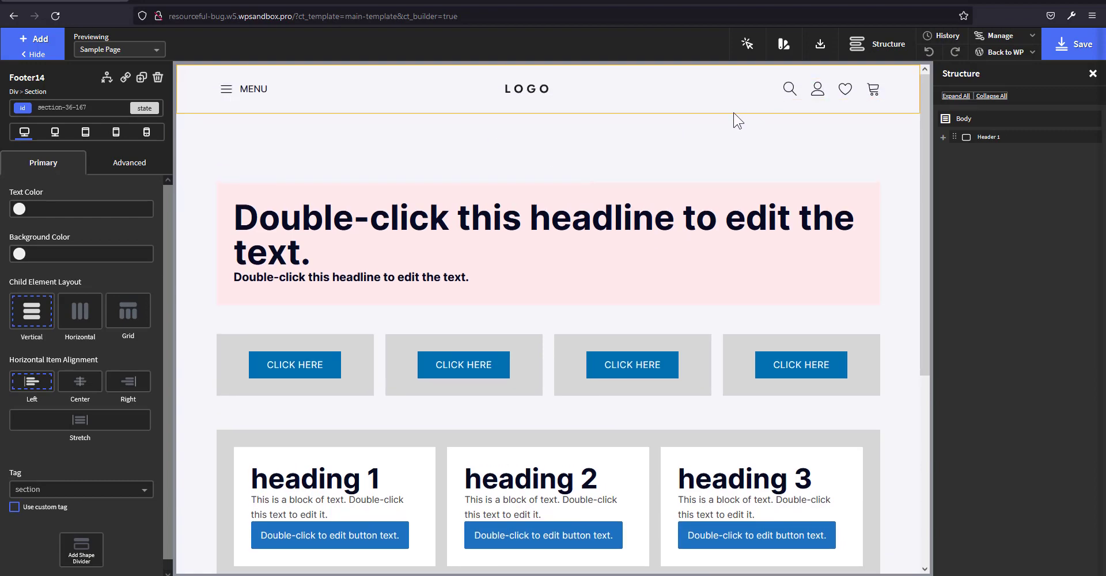
# Save the Main template and return to its WordPress admin edit page
pyautogui.click(1080, 50)
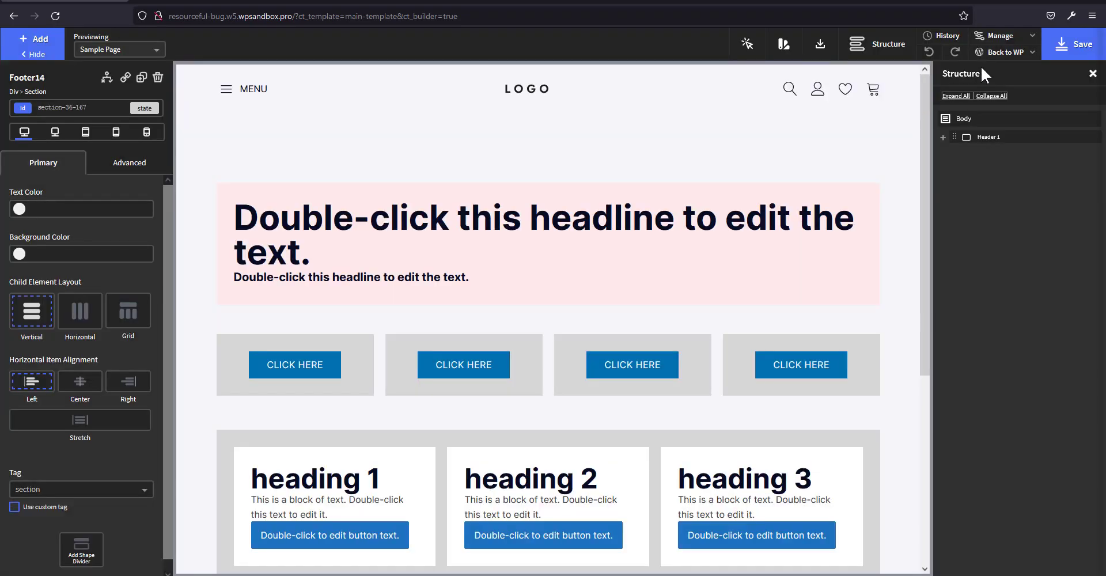
pyautogui.moveTo(1026, 54)
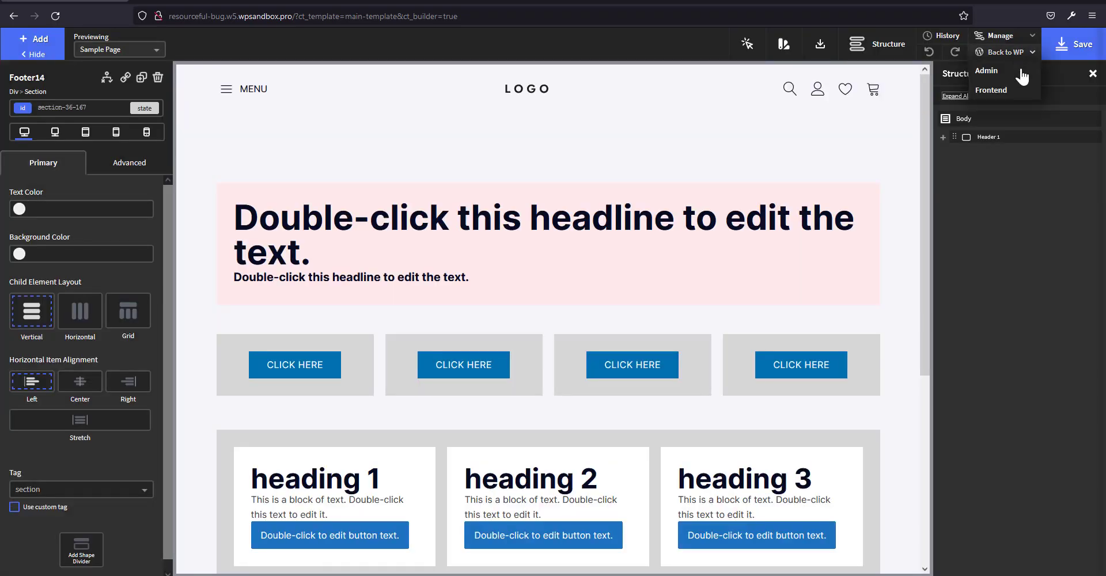
pyautogui.click(1005, 74)
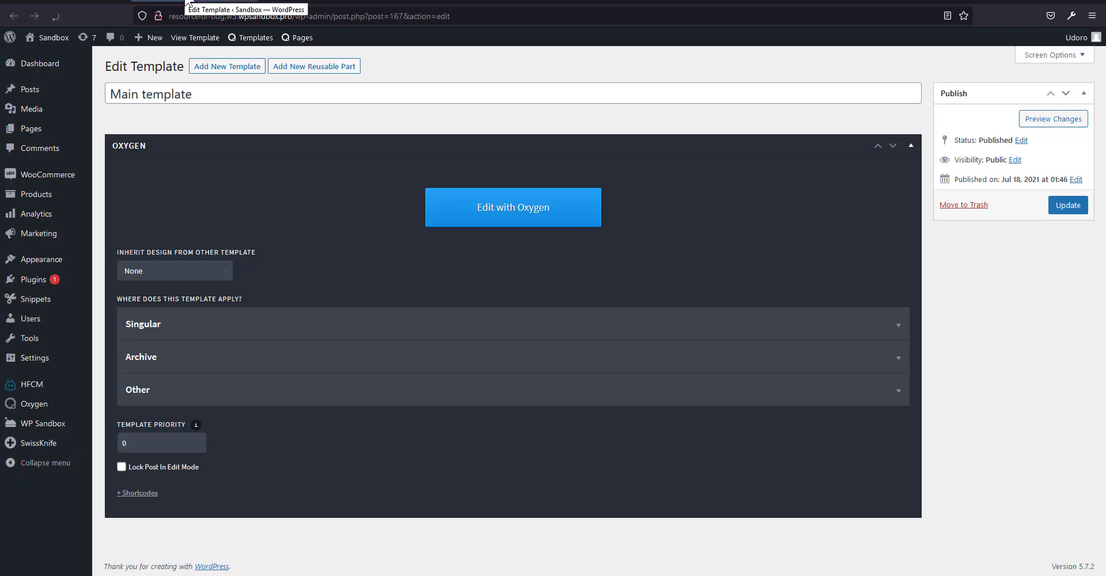
# Open the Shop archive template's settings from the Oxygen templates list
pyautogui.moveTo(45, 406)
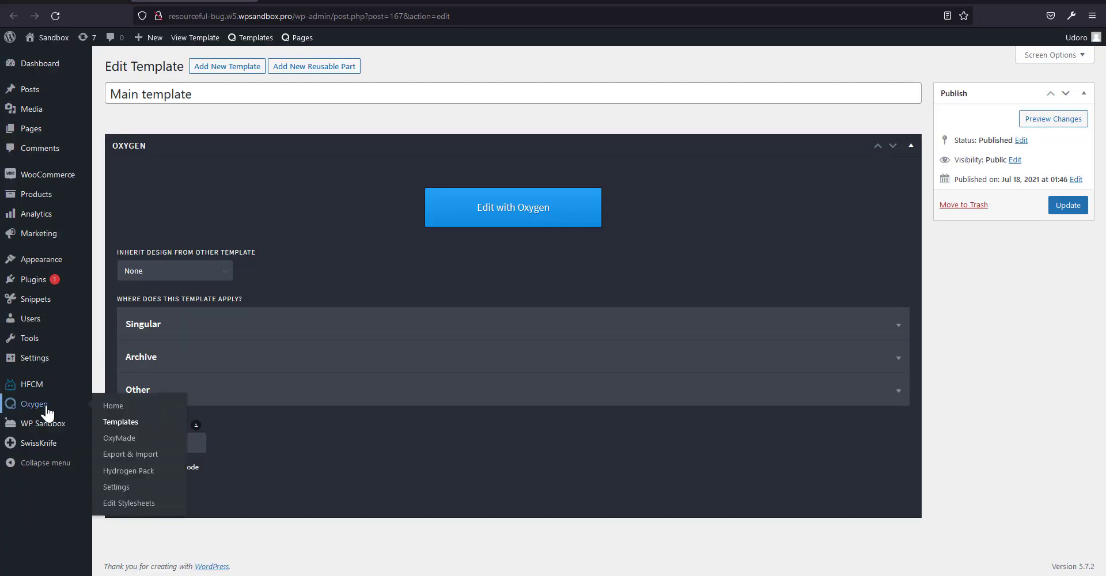
pyautogui.click(120, 422)
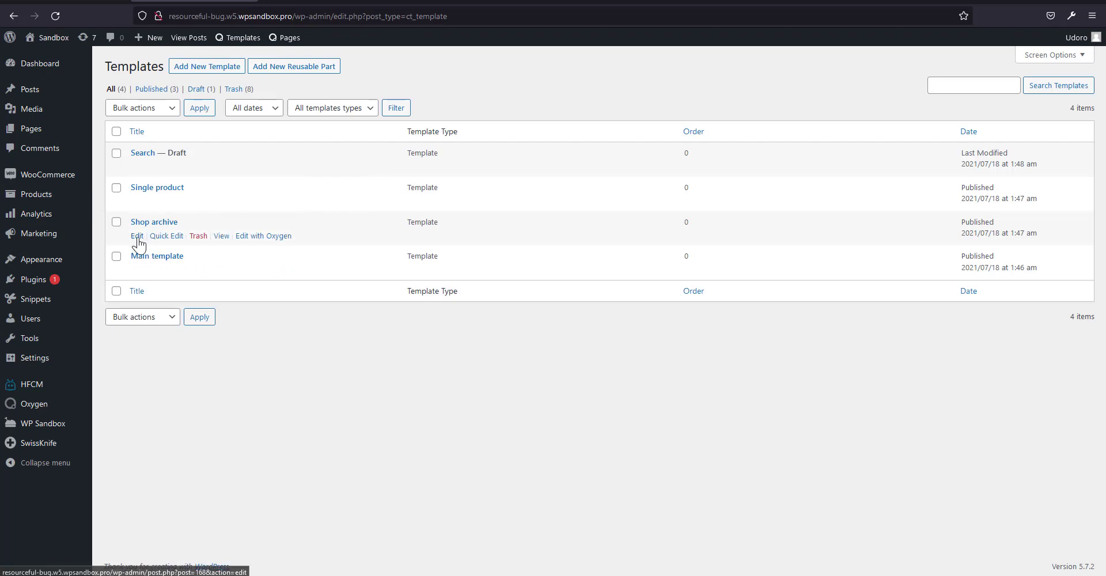
pyautogui.click(137, 237)
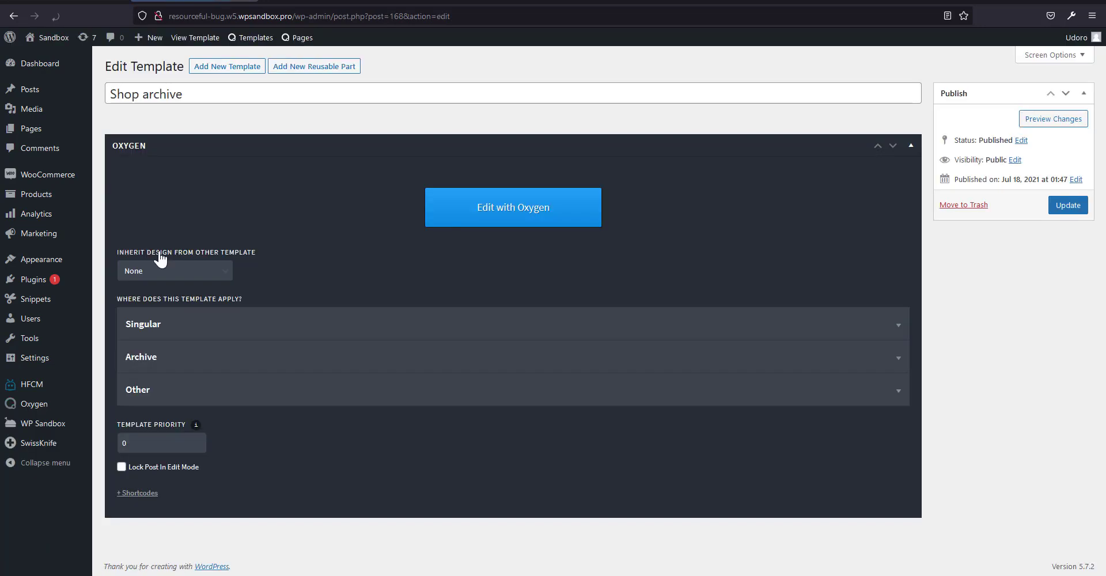
# Save the Shop archive template with its design inherited from Main template and open it in the Oxygen builder
pyautogui.click(169, 270)
pyautogui.click(165, 306)
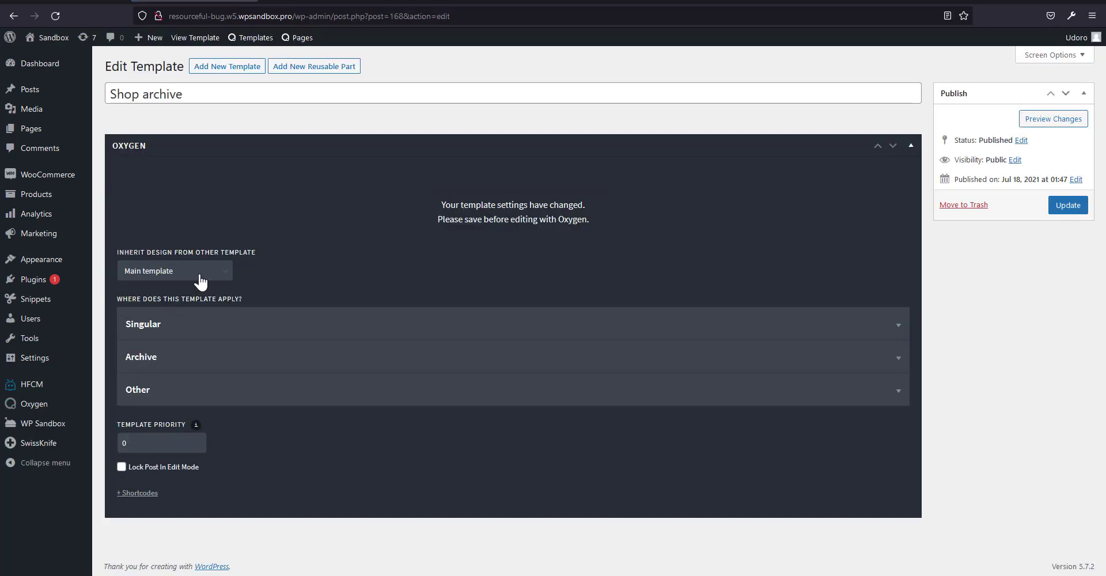
pyautogui.click(1073, 206)
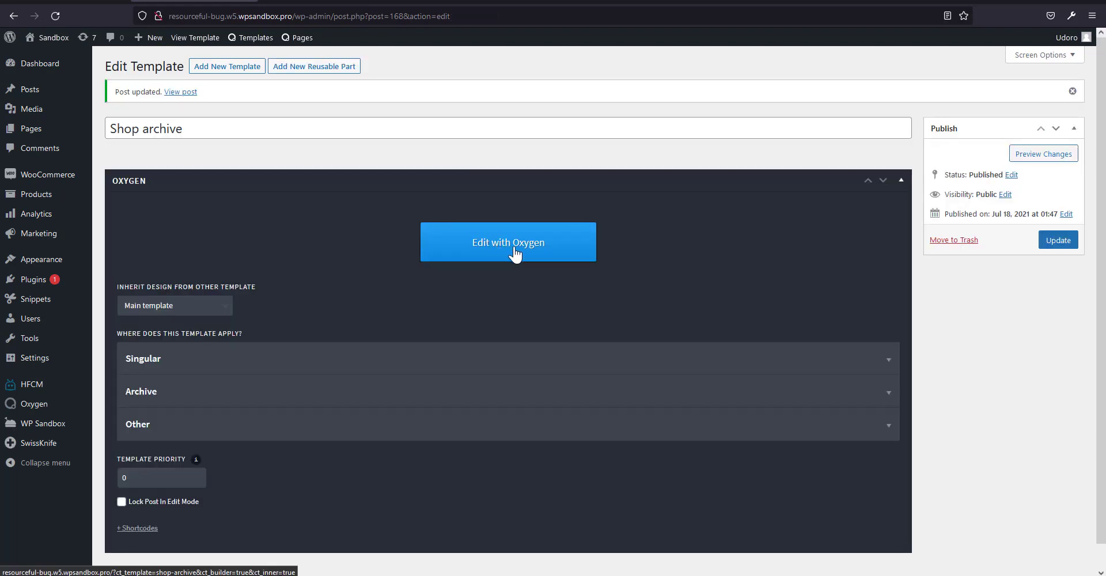
pyautogui.click(514, 254)
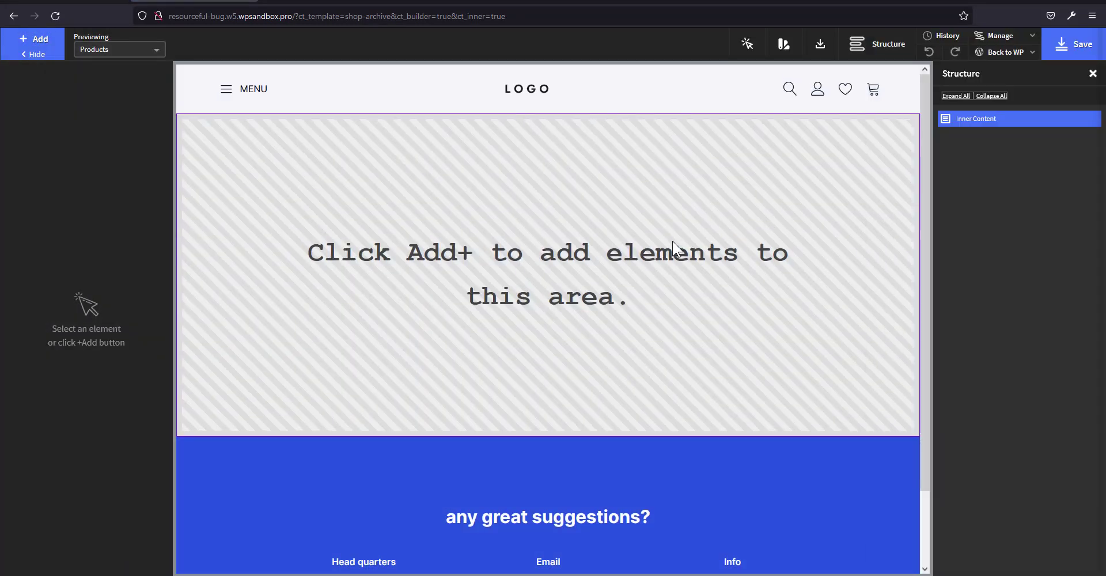
# Add a section to the empty inner content and place an image element inside it
pyautogui.click(39, 41)
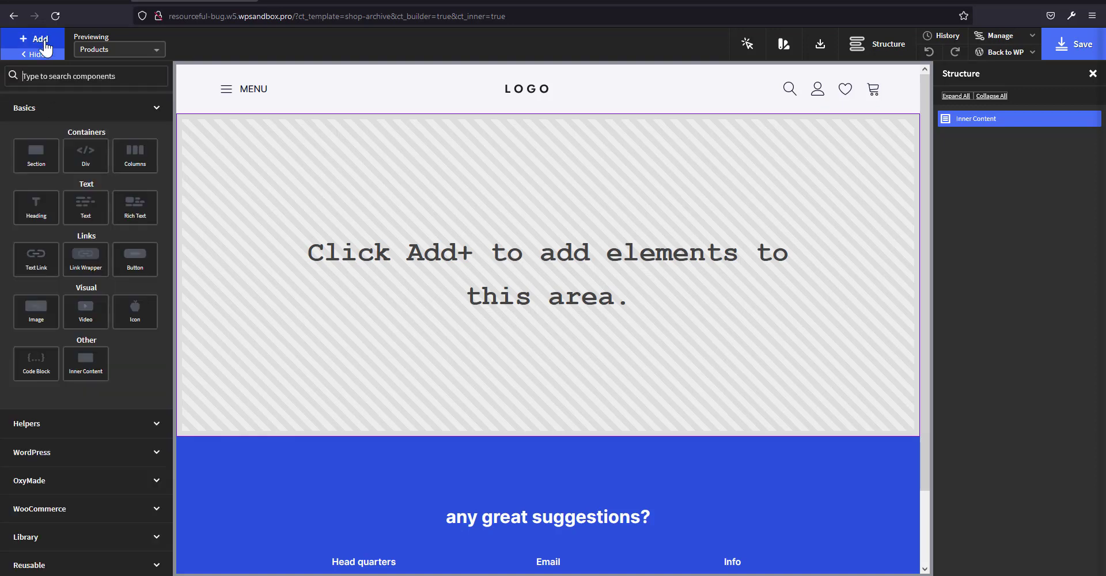
pyautogui.click(41, 162)
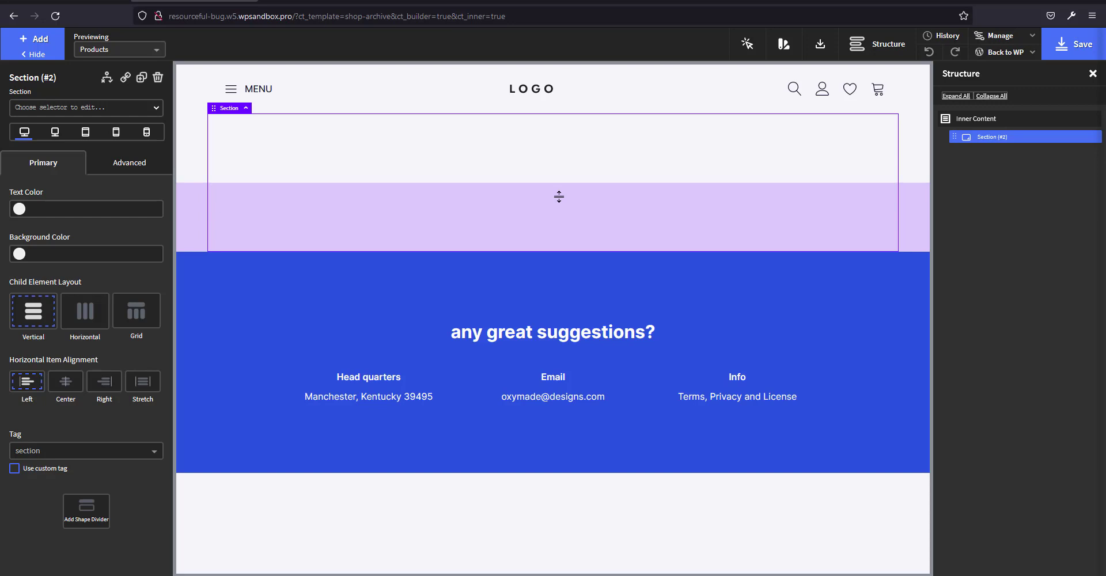
pyautogui.click(36, 41)
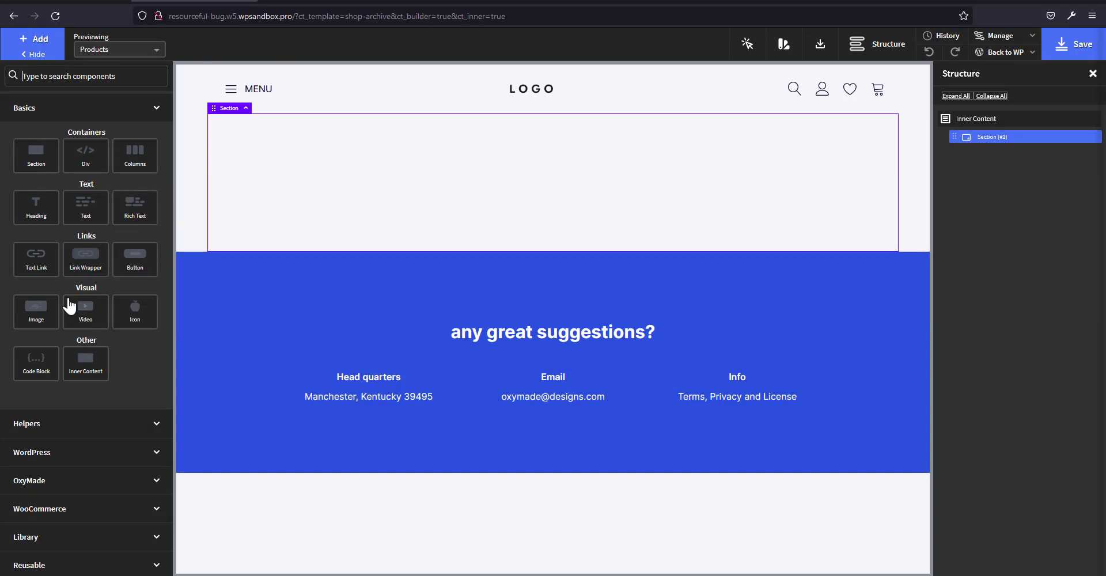
pyautogui.click(42, 311)
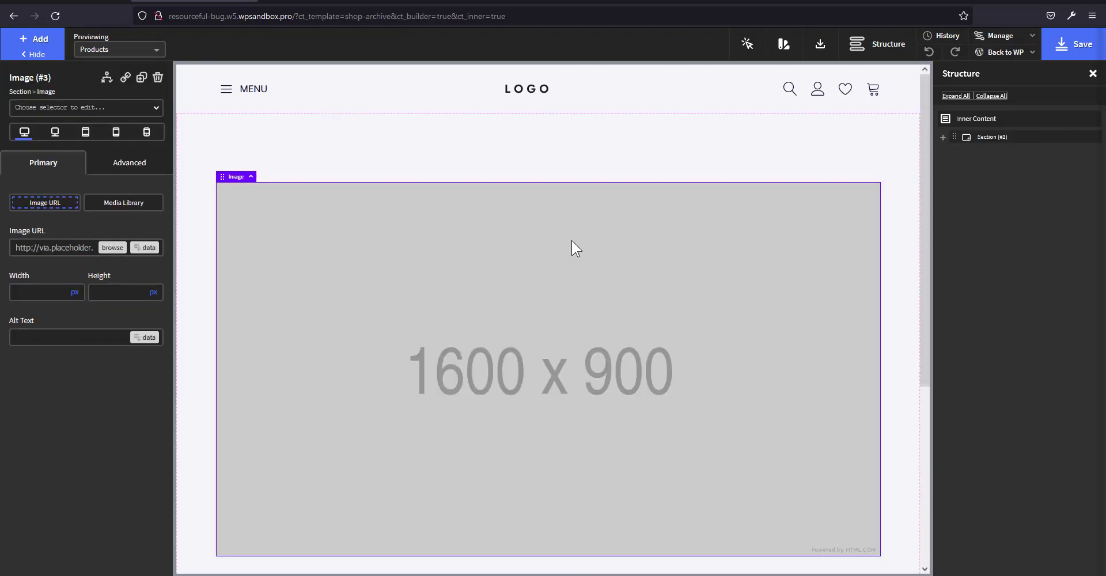
# Set the image source to Col_PhoneMania_CB.jpg from the media library with the alt text "banner"
pyautogui.click(118, 249)
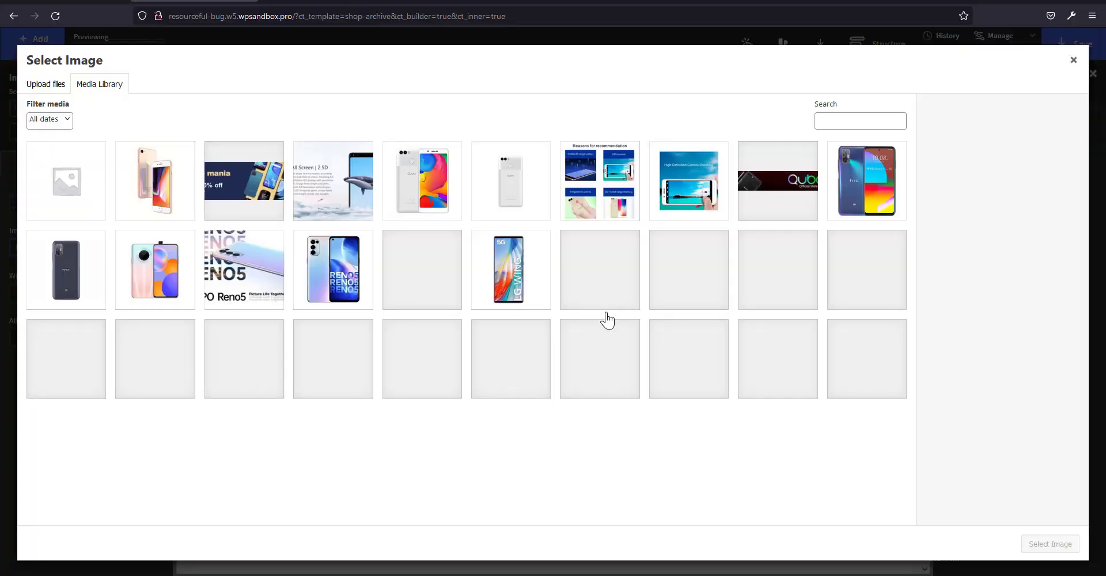
pyautogui.click(265, 187)
pyautogui.click(1039, 547)
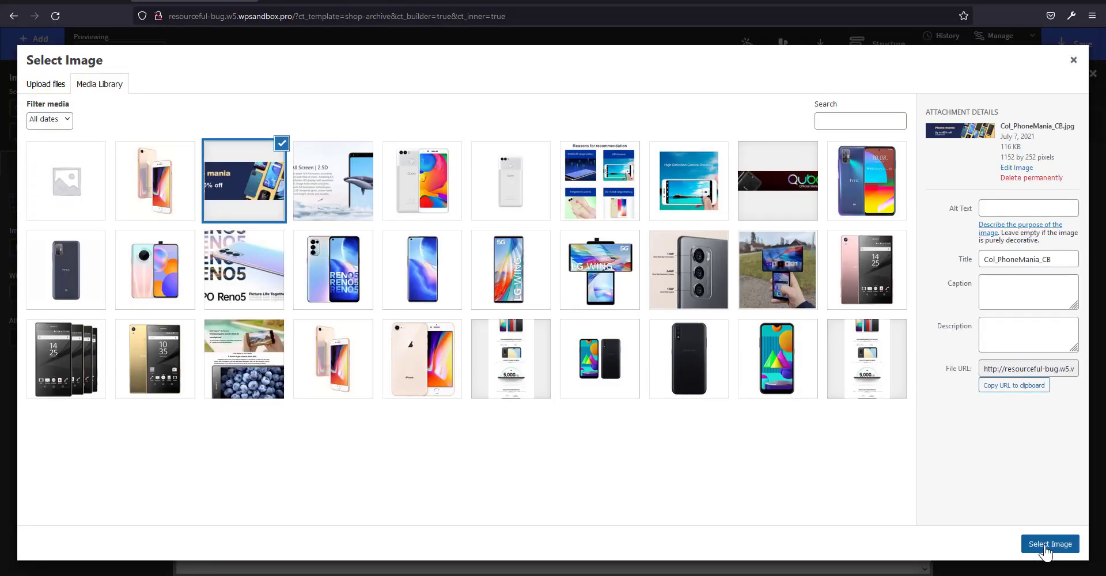
pyautogui.click(1014, 205)
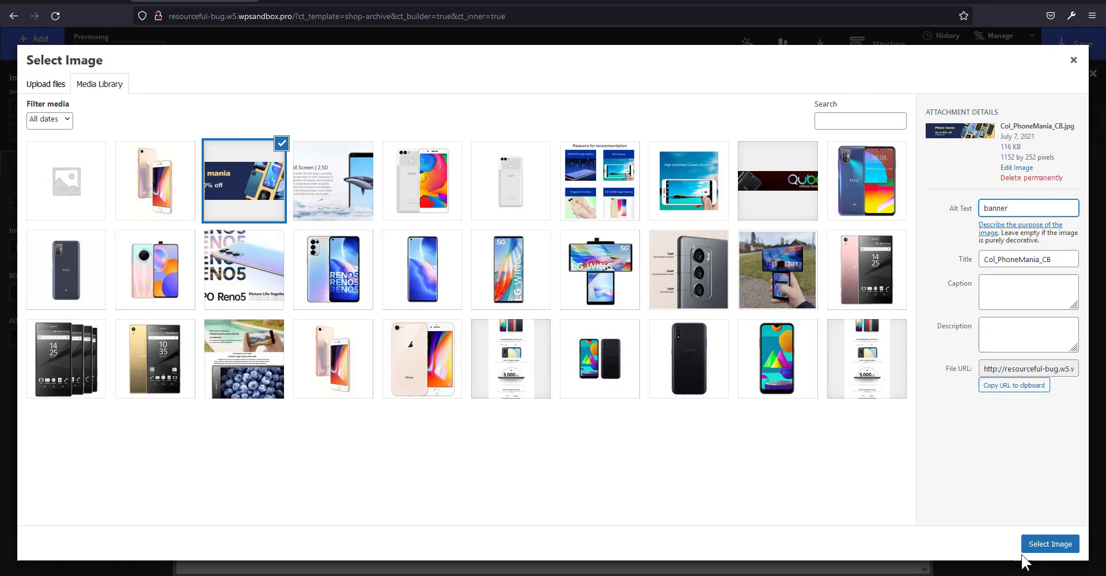
pyautogui.click(1043, 548)
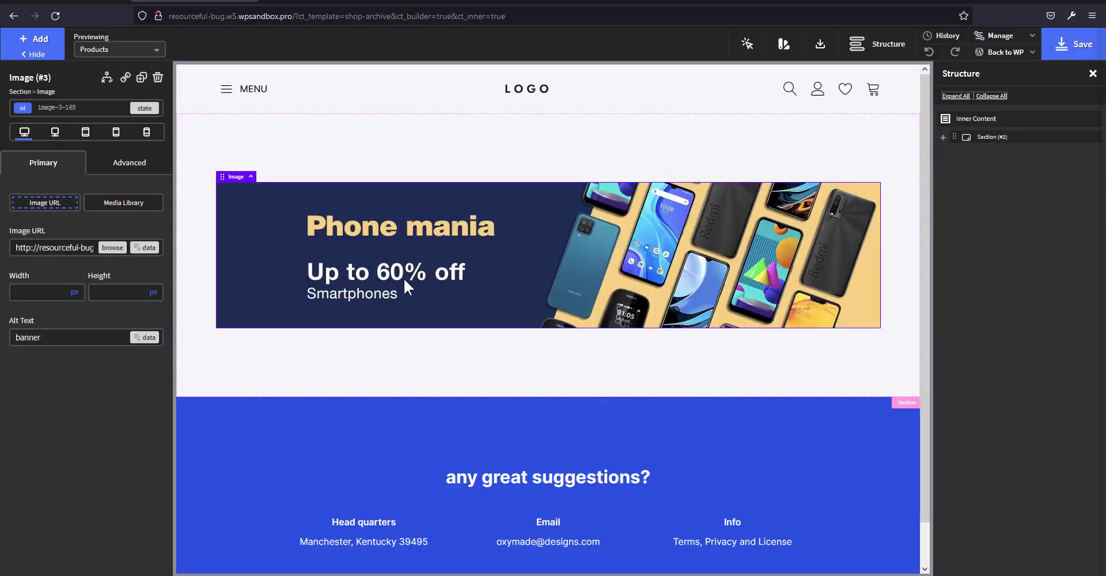
# Consult the demo shop page's layout and add OxyMade's Grid 11 below the banner section
pyautogui.click(26, 44)
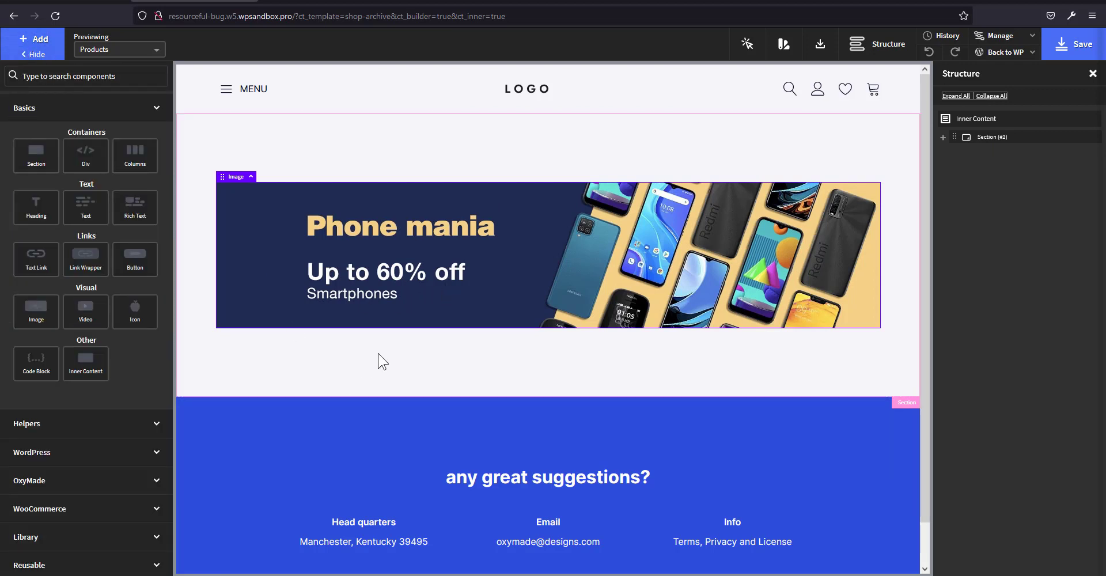
pyautogui.scroll(-1, 351, 376)
pyautogui.scroll(1, 455, 357)
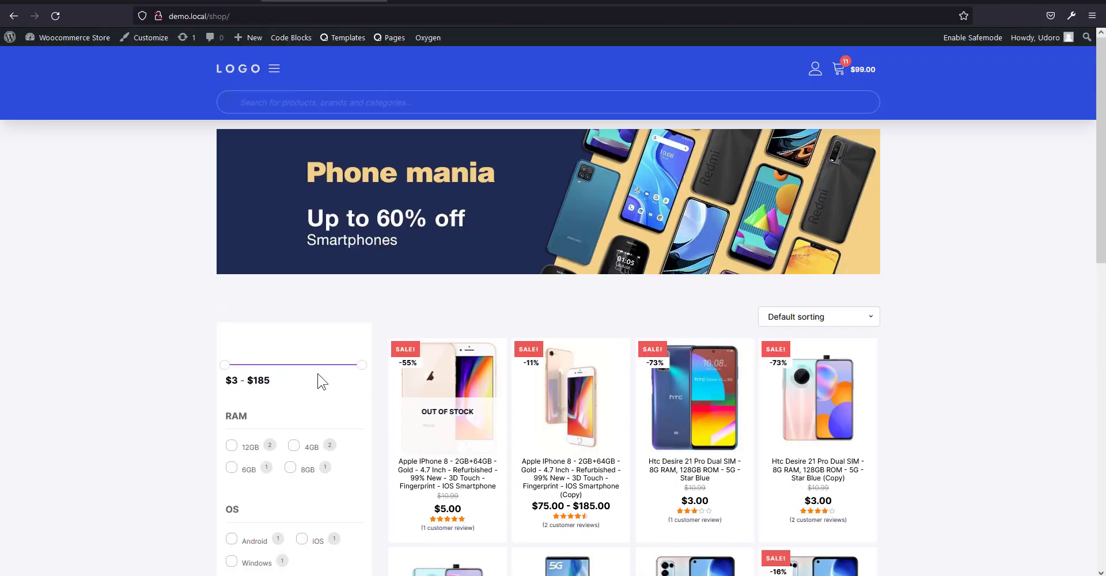
pyautogui.scroll(-4, 321, 378)
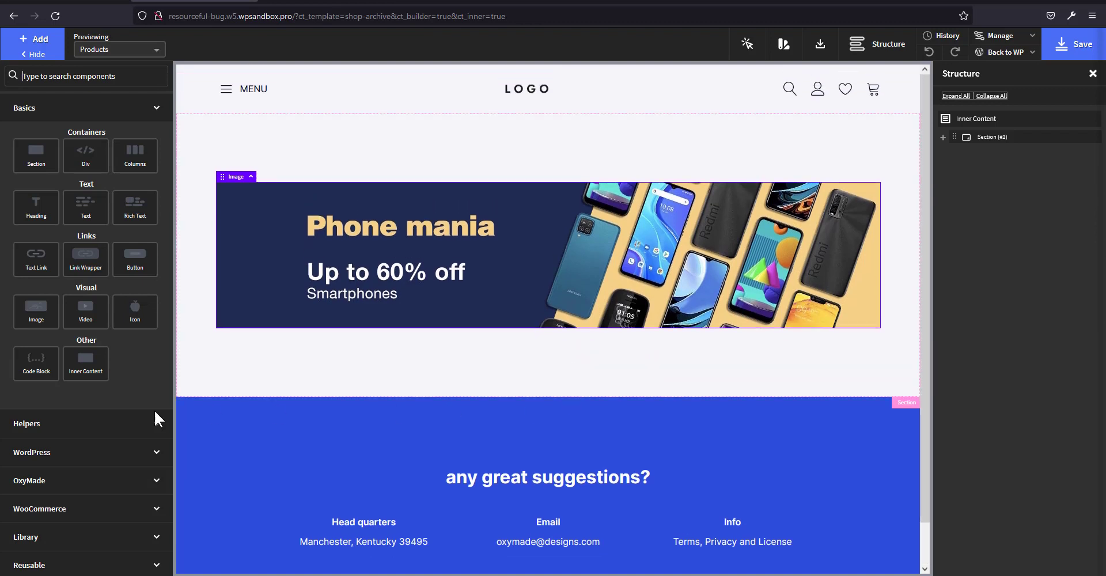
pyautogui.click(86, 489)
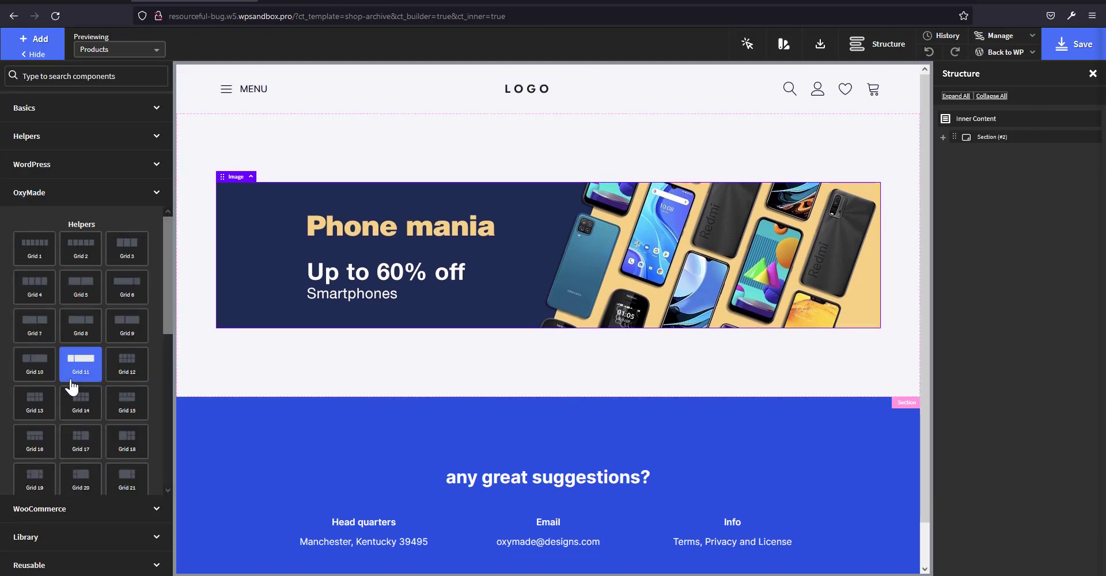
pyautogui.click(81, 363)
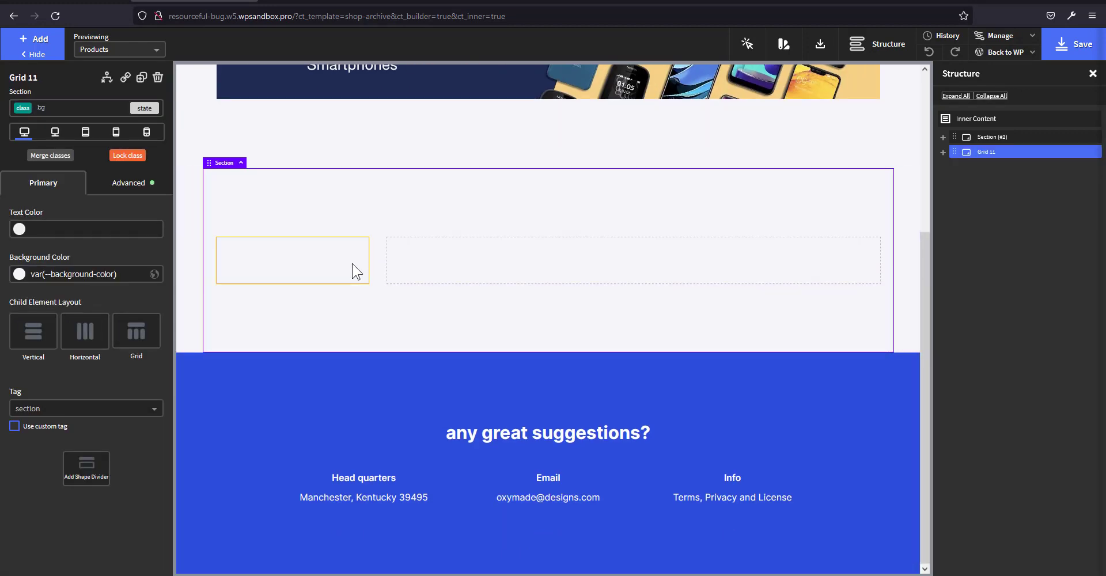
# Inspect the narrow and wide columns of the new grid, including how they are arranged at phone width
pyautogui.click(354, 265)
pyautogui.click(455, 265)
pyautogui.click(324, 265)
pyautogui.click(500, 213)
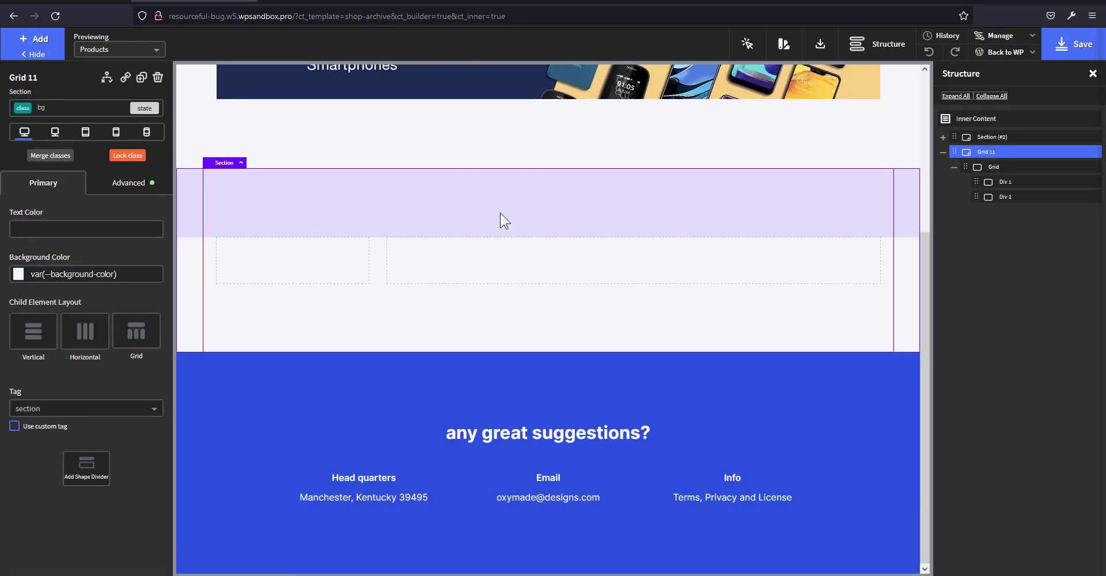
pyautogui.click(468, 267)
pyautogui.click(316, 269)
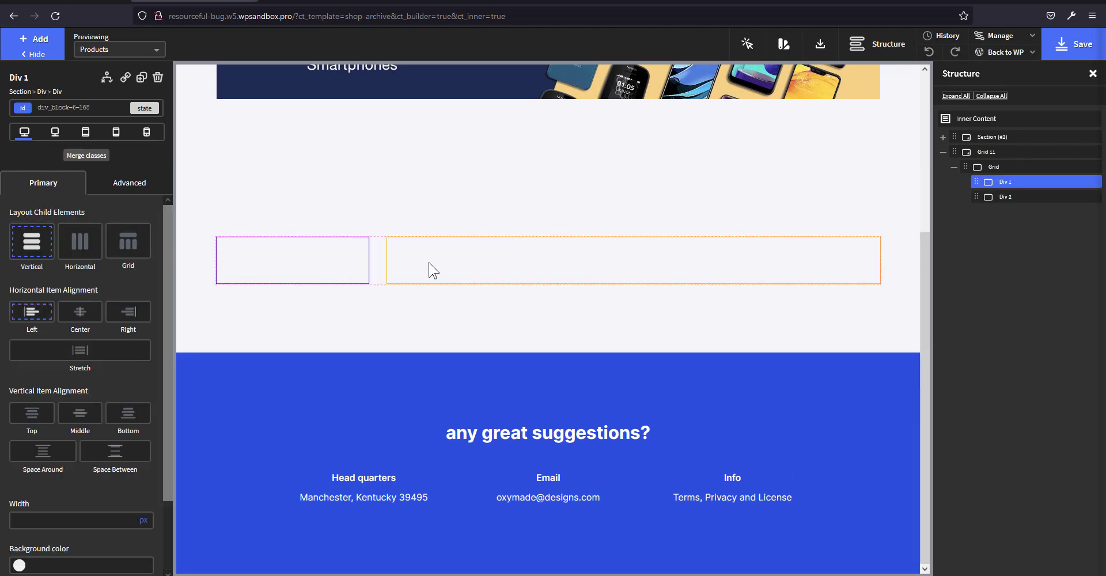
pyautogui.click(464, 229)
pyautogui.click(341, 268)
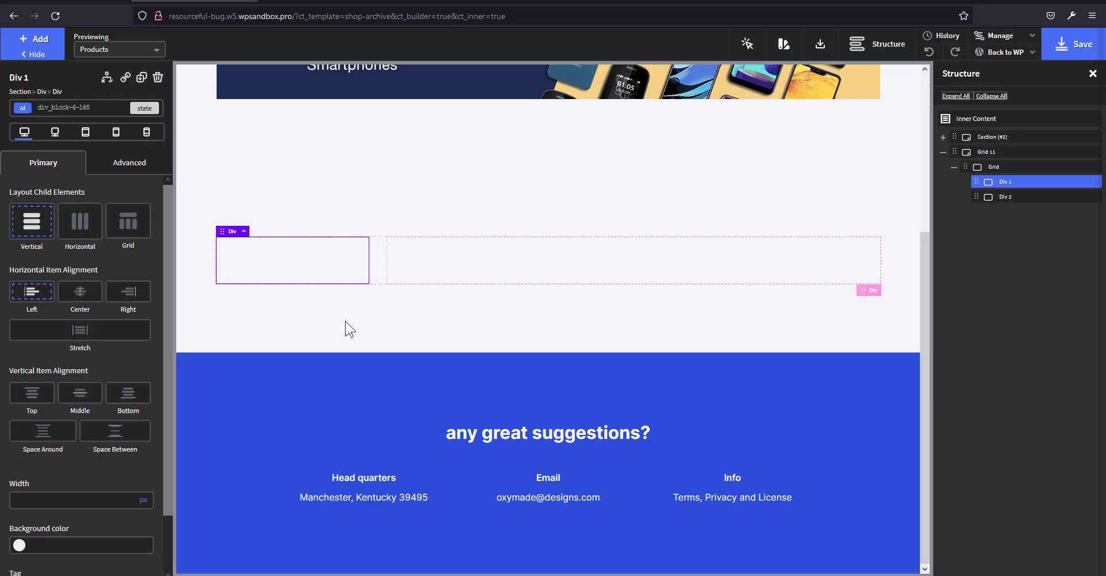
pyautogui.click(116, 134)
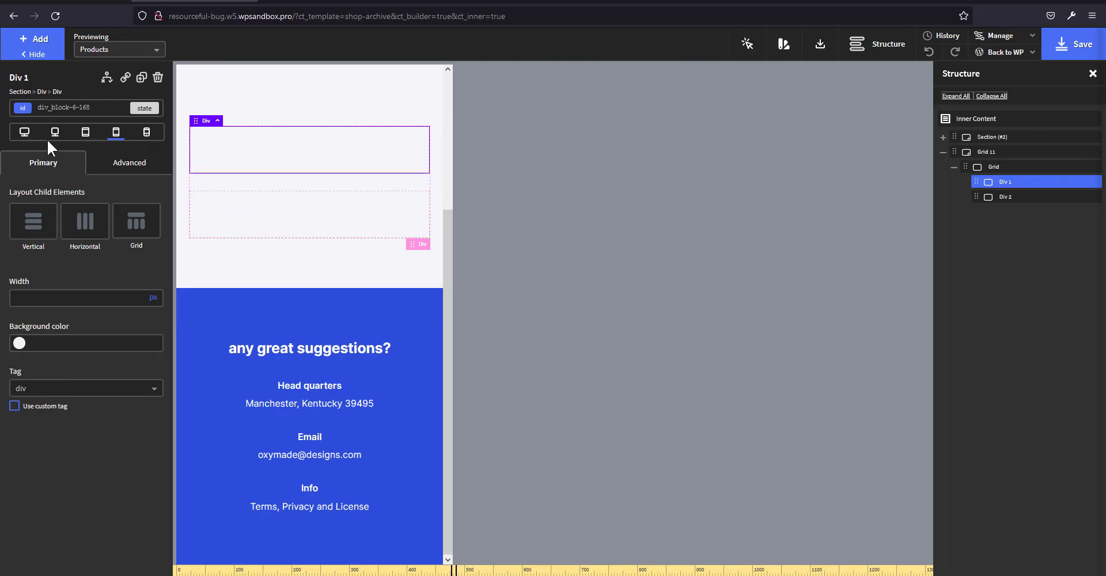
pyautogui.click(24, 137)
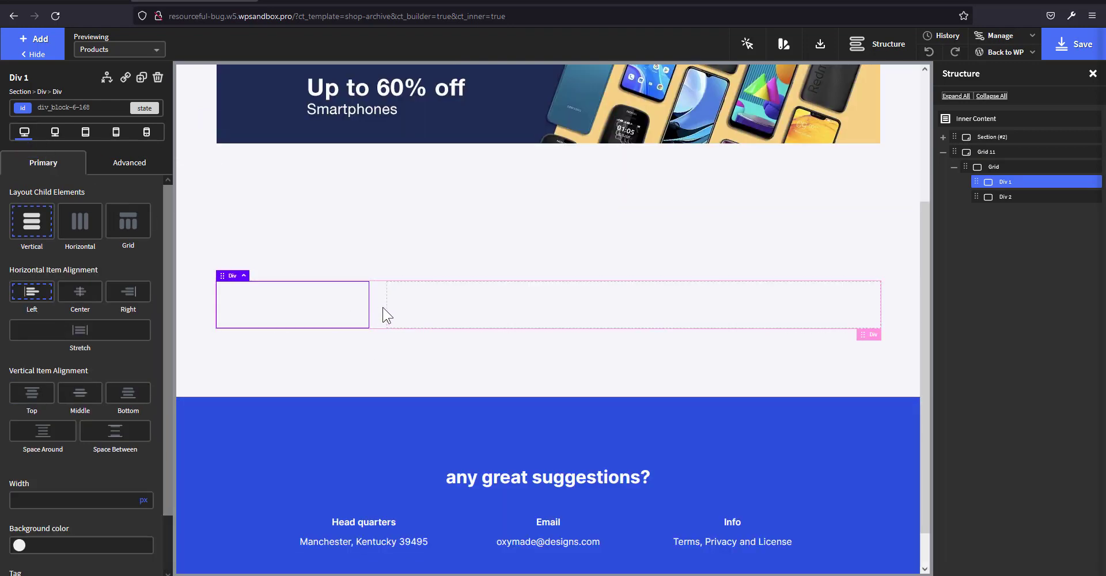
# Replace the gap-8 class on the grid container with gap-6
pyautogui.click(382, 314)
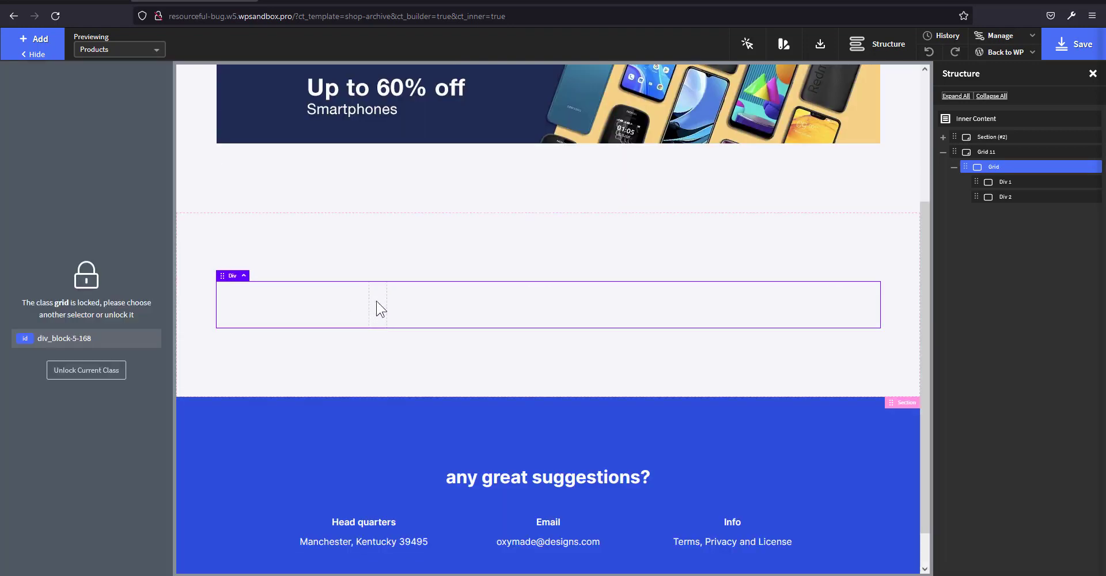
pyautogui.click(378, 301)
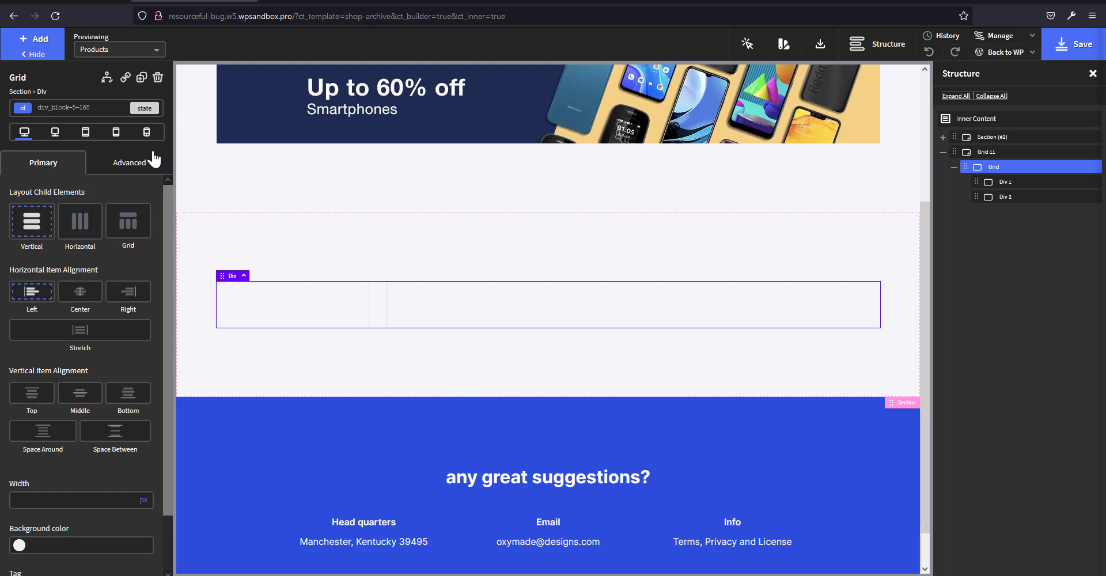
pyautogui.click(63, 107)
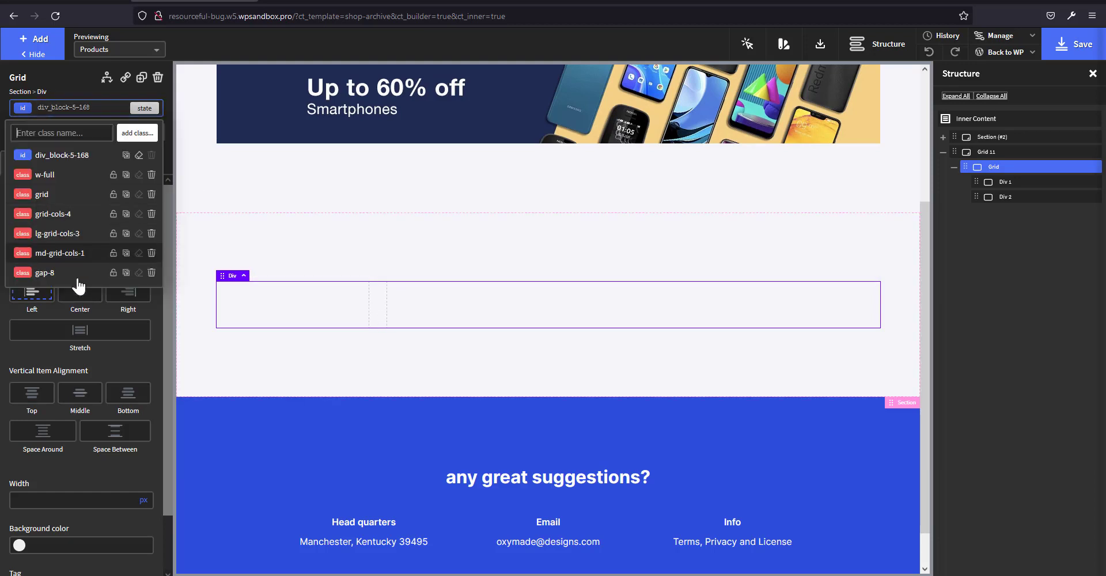
pyautogui.click(150, 272)
pyautogui.click(95, 111)
pyautogui.write('gap')
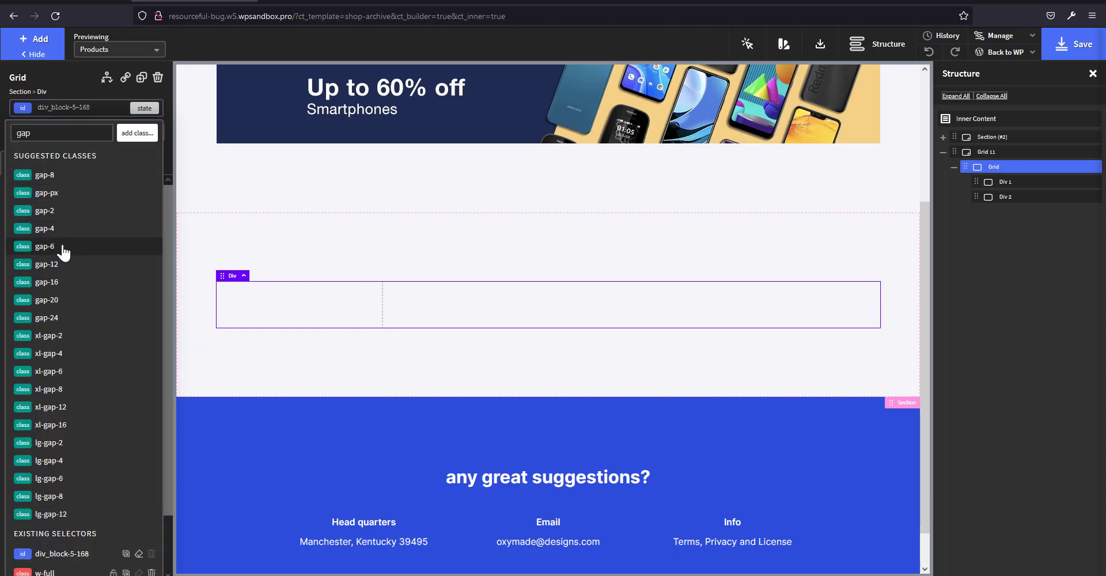
pyautogui.click(64, 253)
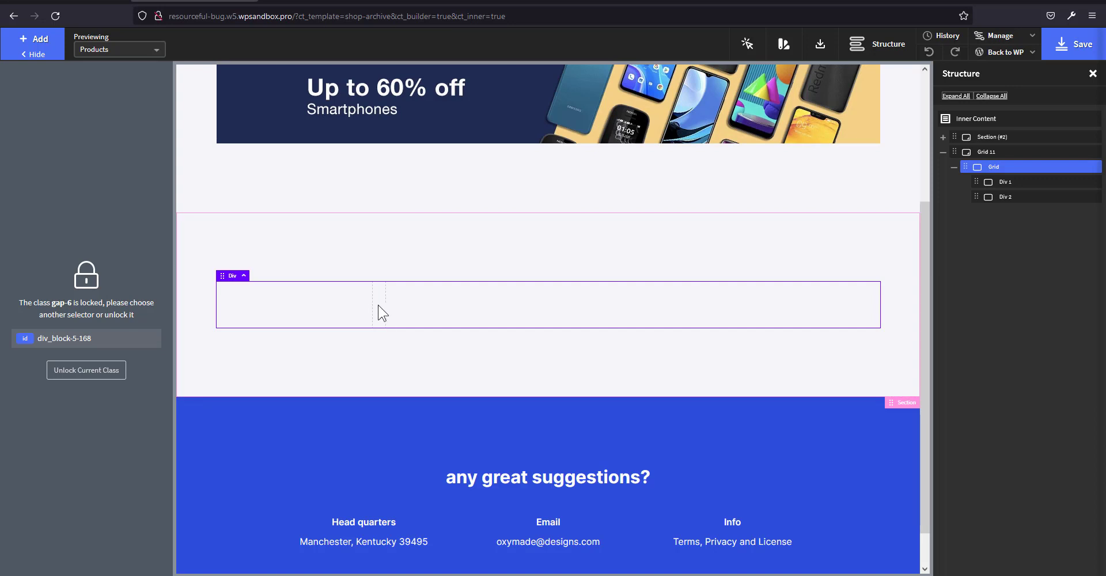
# Replace the grid container's gap-6 class with gap-4 to narrow the spacing between the columns
pyautogui.click(427, 329)
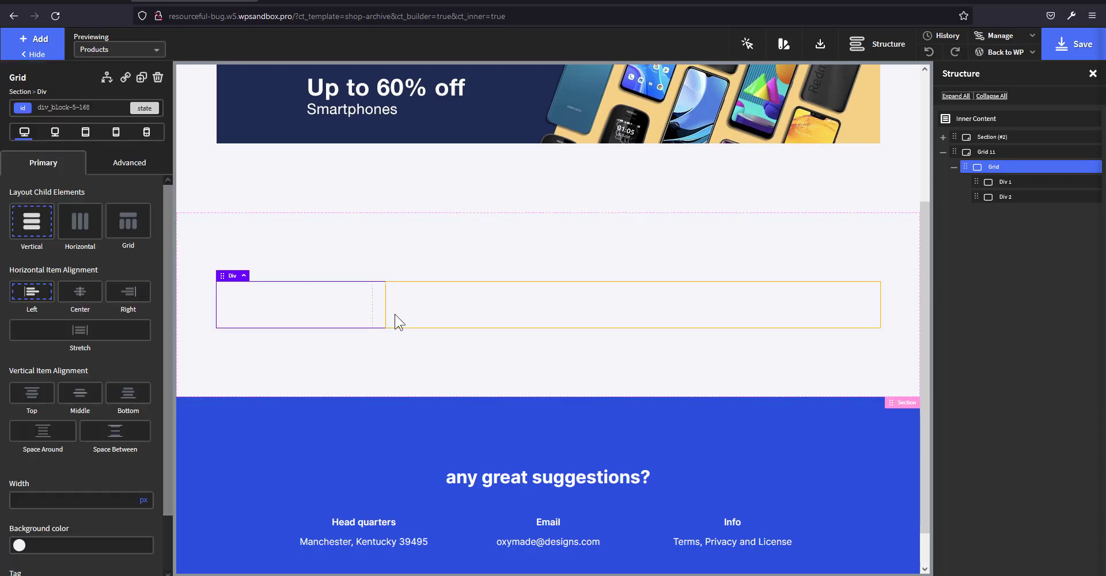
pyautogui.click(95, 108)
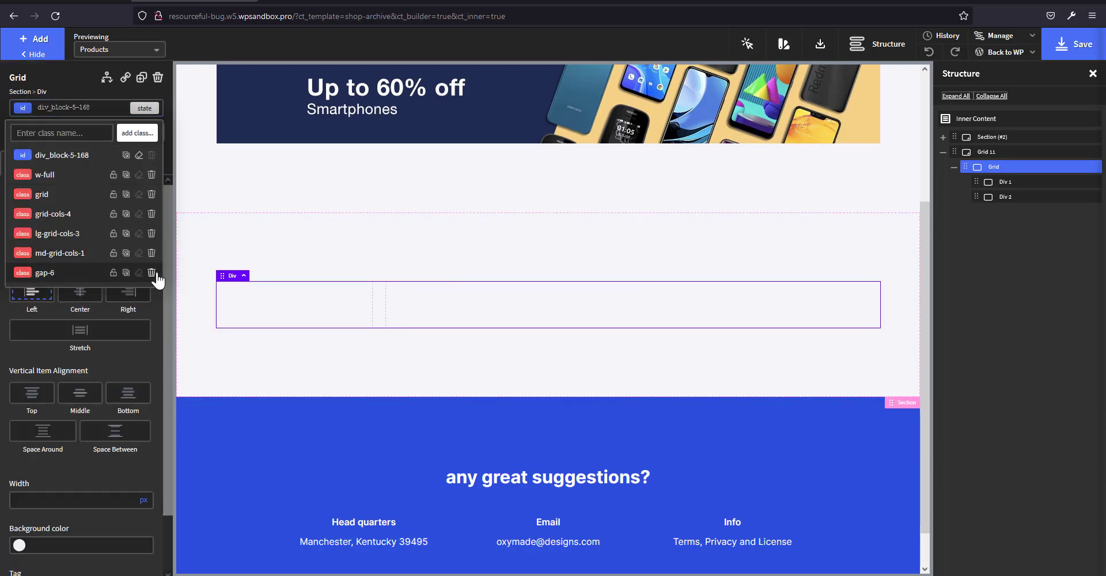
pyautogui.click(152, 272)
pyautogui.click(86, 108)
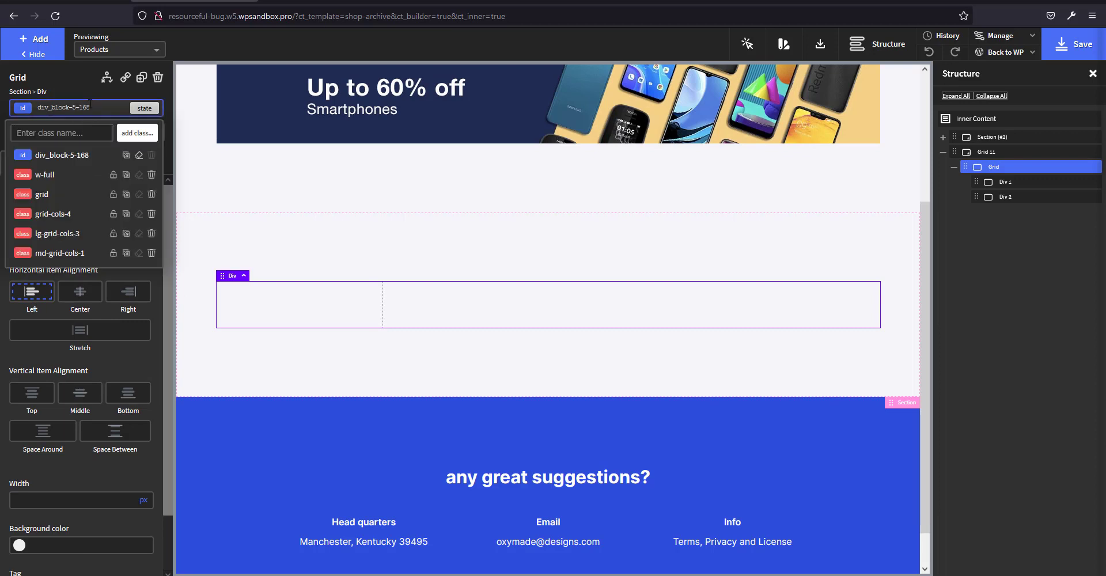
pyautogui.write('gap')
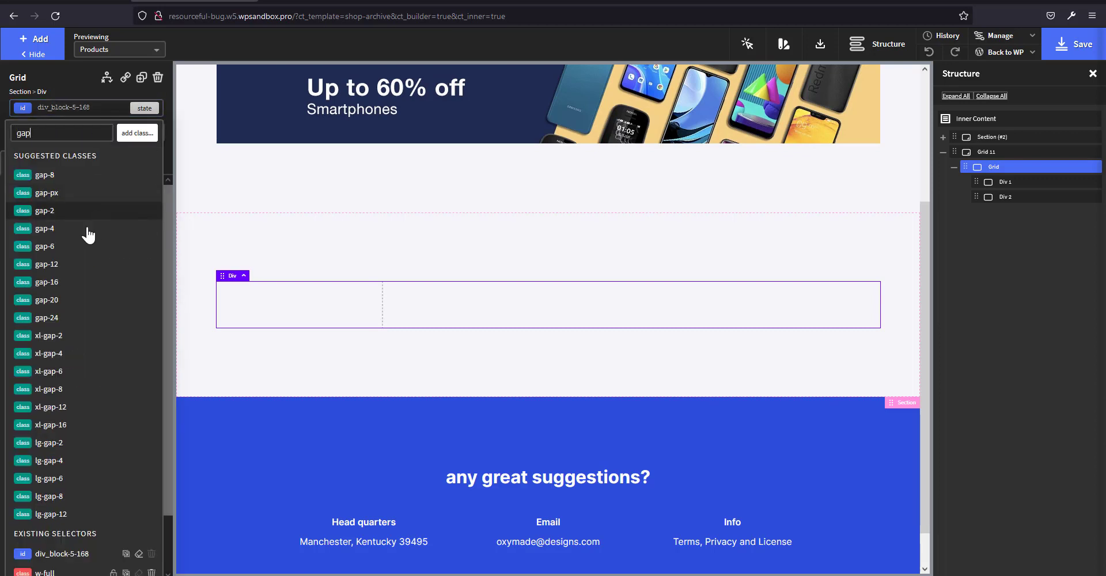
pyautogui.click(66, 230)
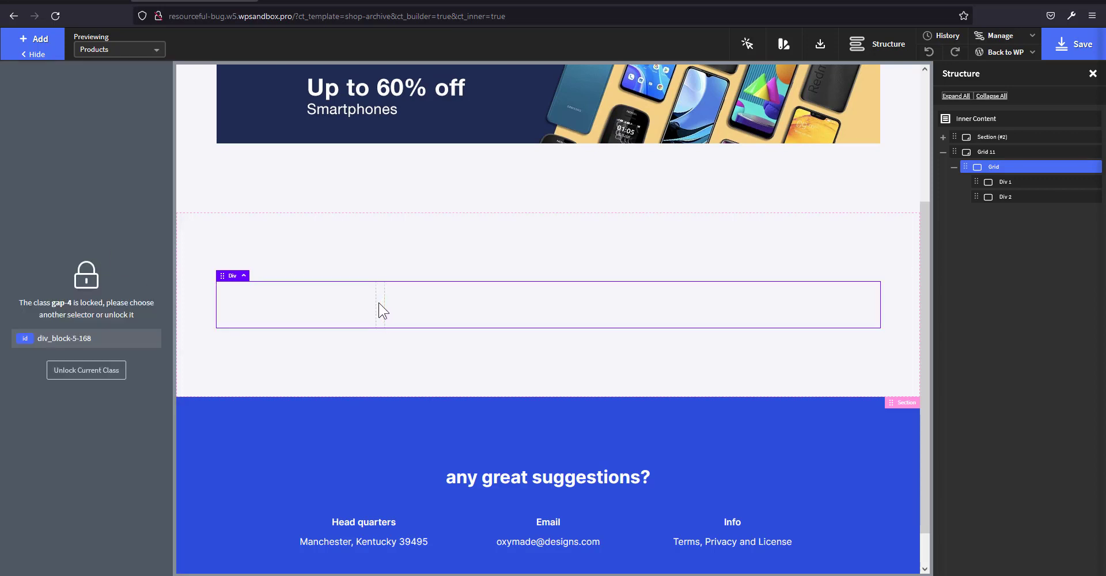
# Preview the grid's columns at tablet and phone widths and return to the full desktop view
pyautogui.click(310, 321)
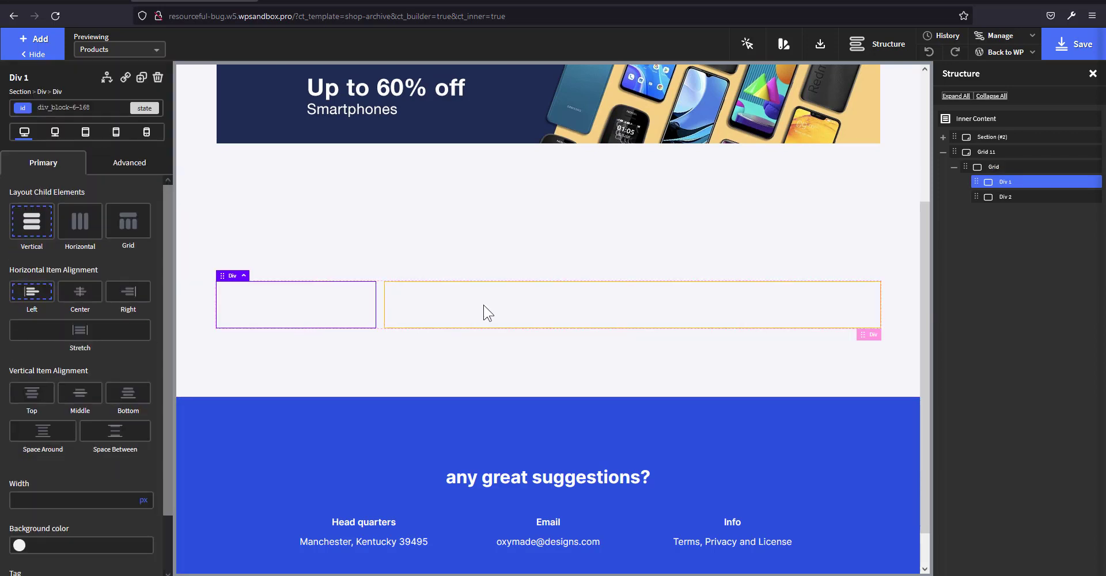
pyautogui.click(92, 138)
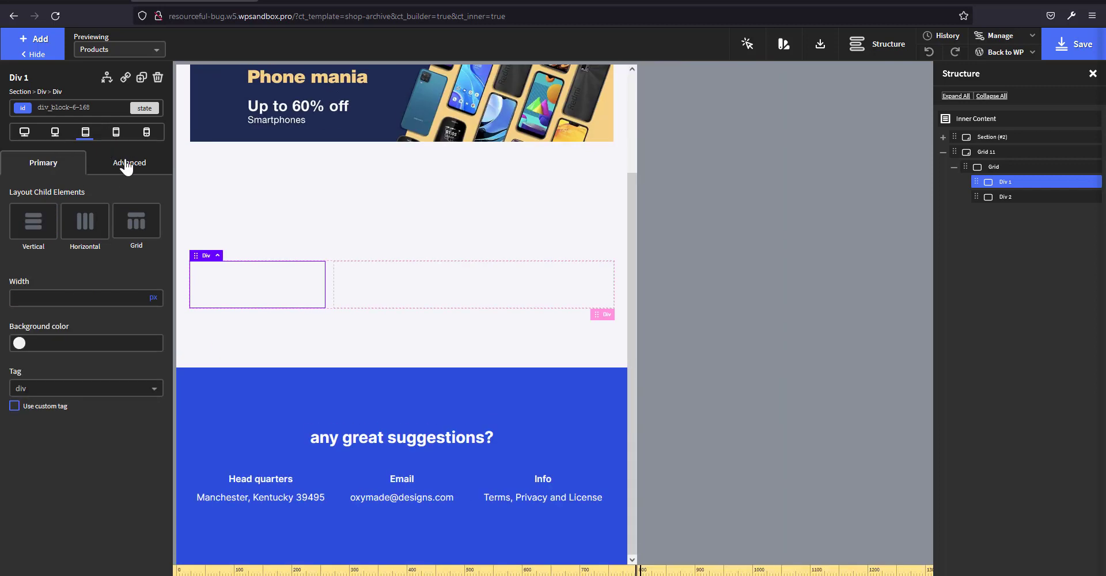
pyautogui.click(115, 133)
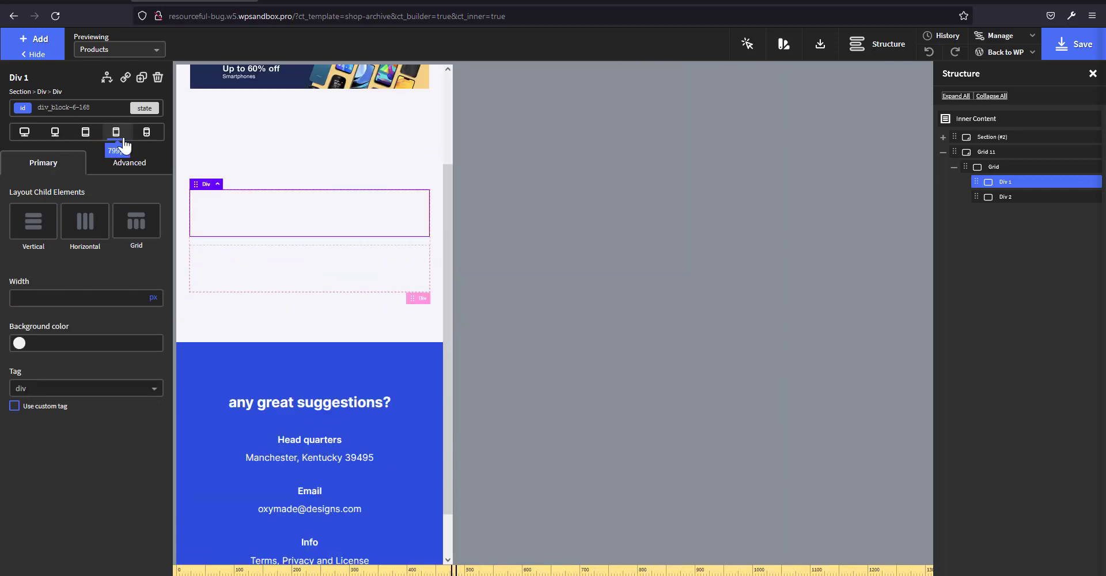
pyautogui.click(25, 133)
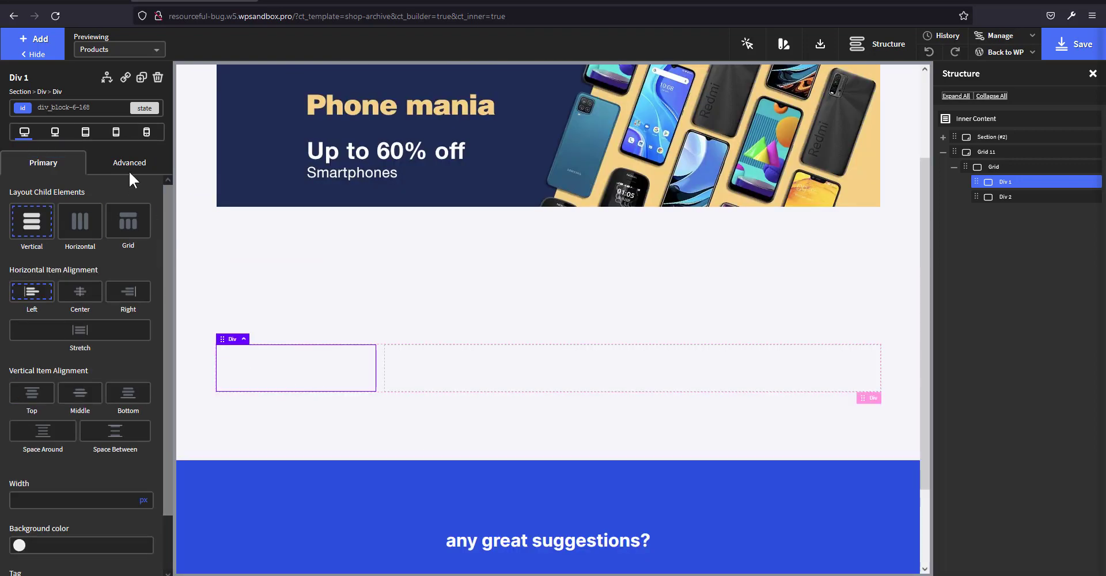
# Add the md-order-2 class to Div 1, the grid's narrow column, while previewing the phone width
pyautogui.click(115, 132)
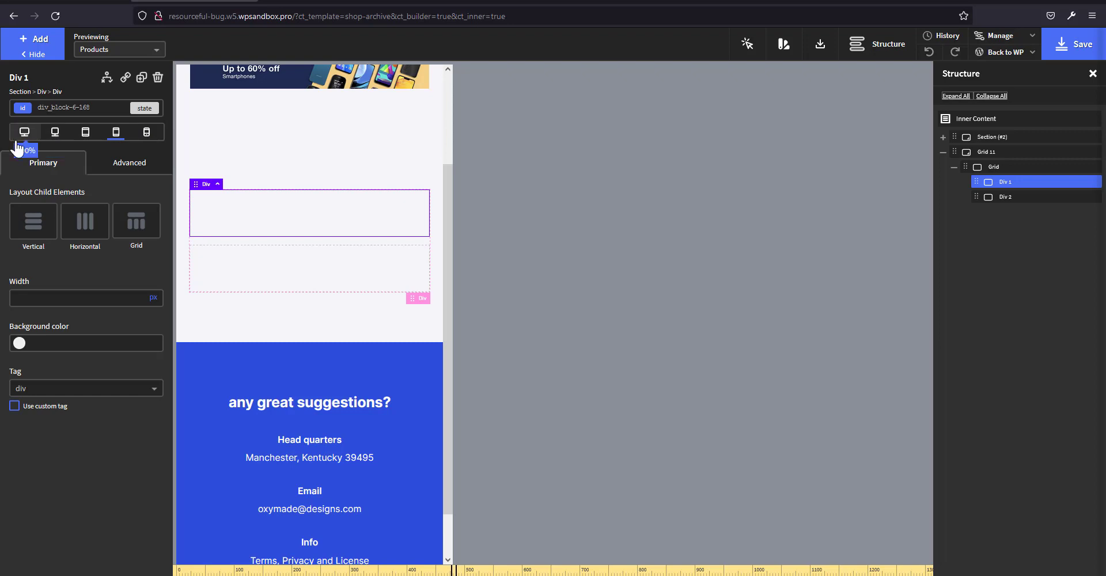
pyautogui.click(95, 107)
pyautogui.write('md')
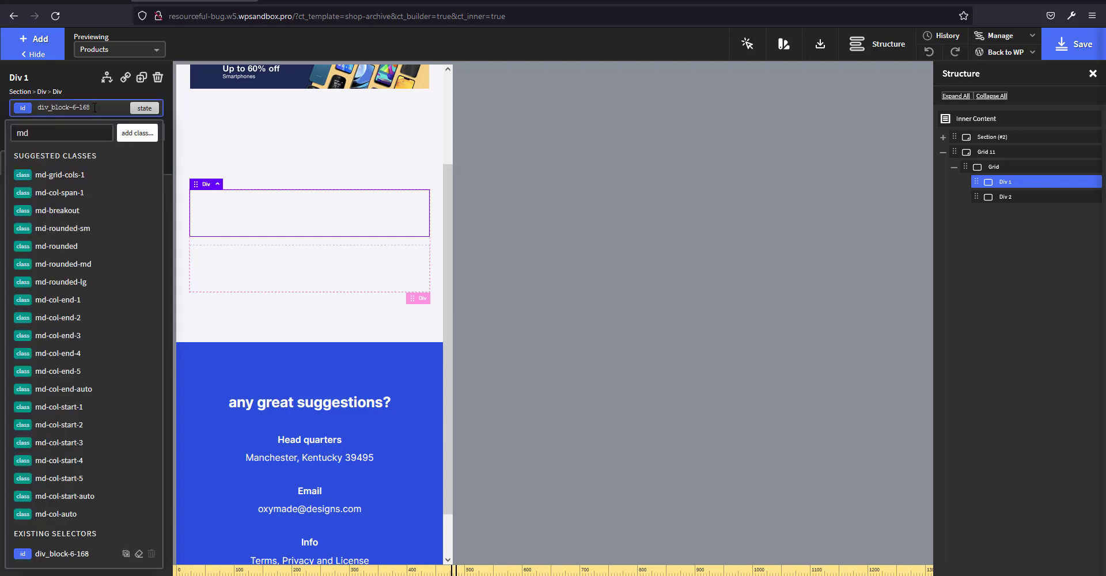
pyautogui.write('-or')
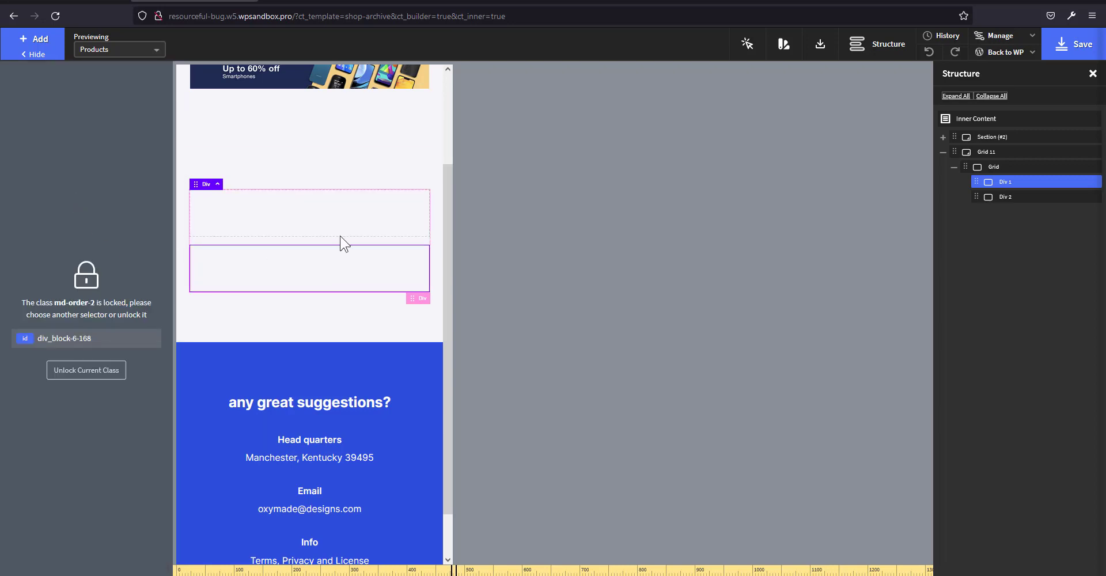
pyautogui.click(321, 275)
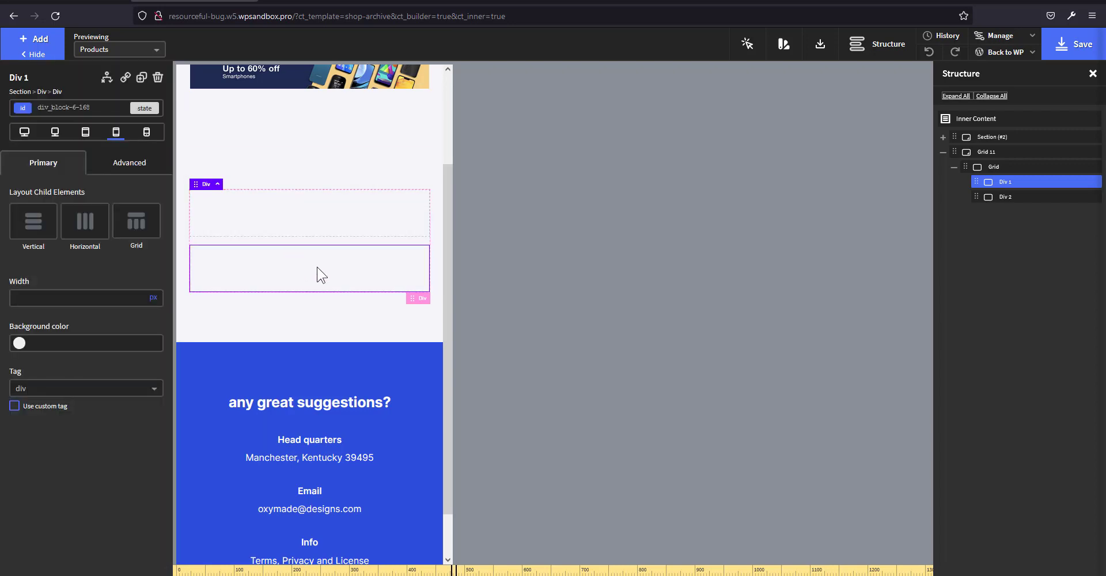
# Compare the order of the grid's two columns at desktop, tablet and phone widths and return to the full desktop view
pyautogui.click(24, 132)
pyautogui.click(54, 132)
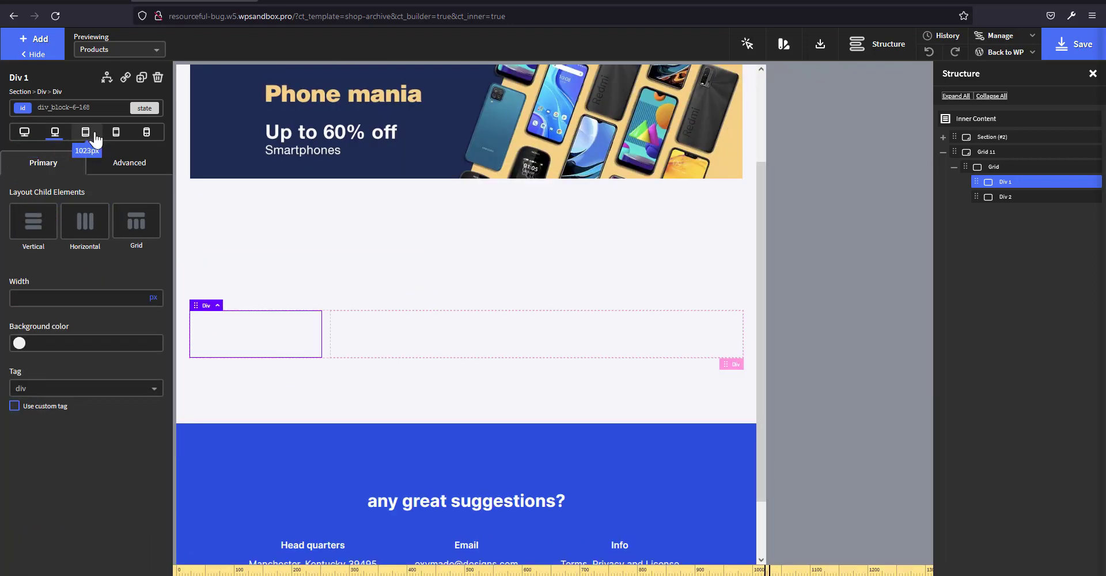
pyautogui.click(85, 132)
pyautogui.click(114, 134)
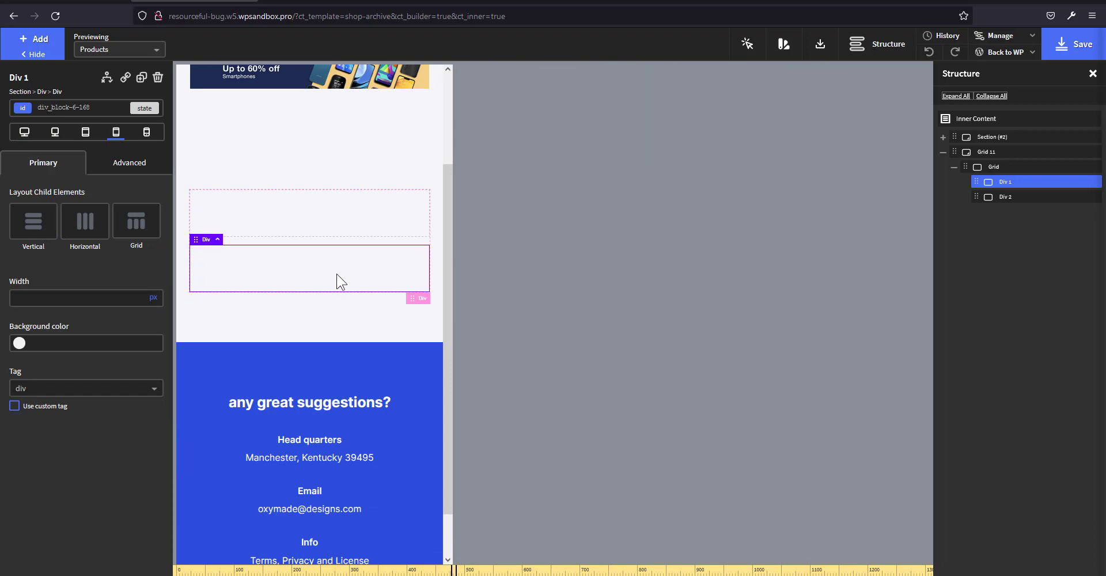
pyautogui.click(24, 132)
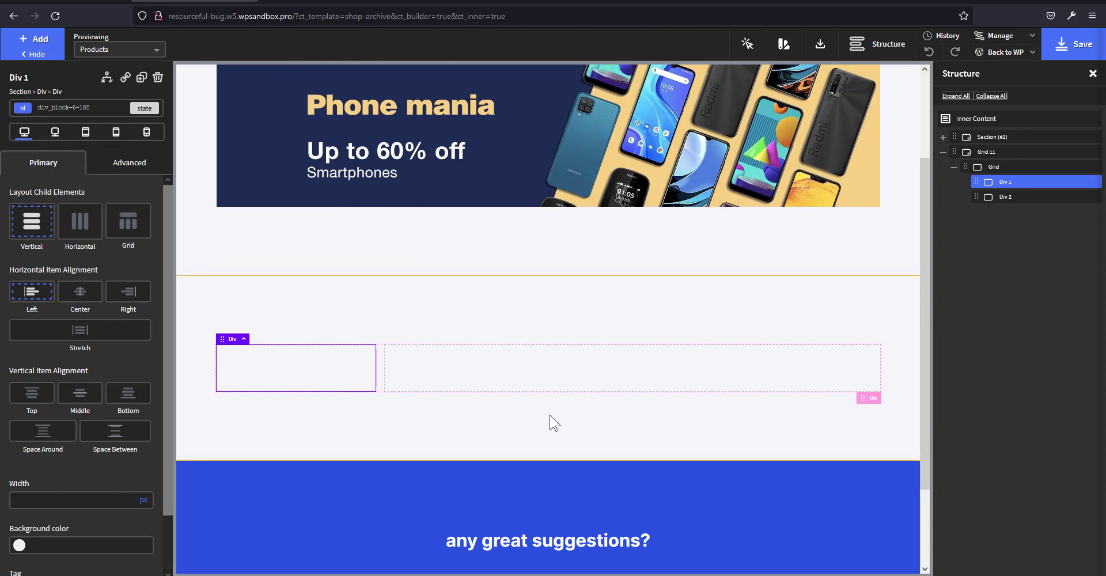
pyautogui.click(465, 385)
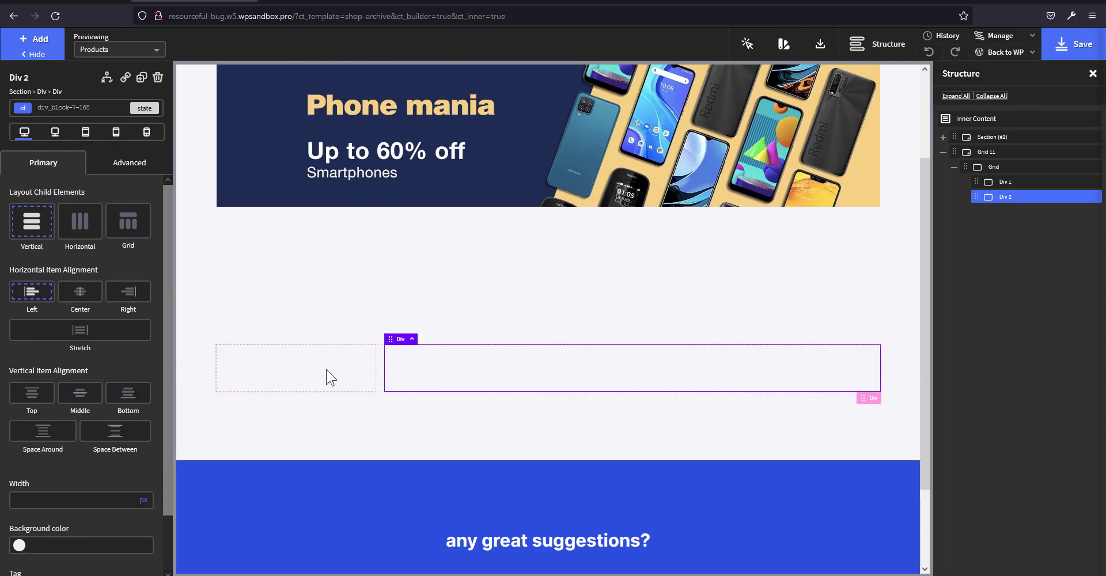
pyautogui.click(327, 371)
pyautogui.click(457, 385)
pyautogui.click(1002, 182)
pyautogui.click(998, 167)
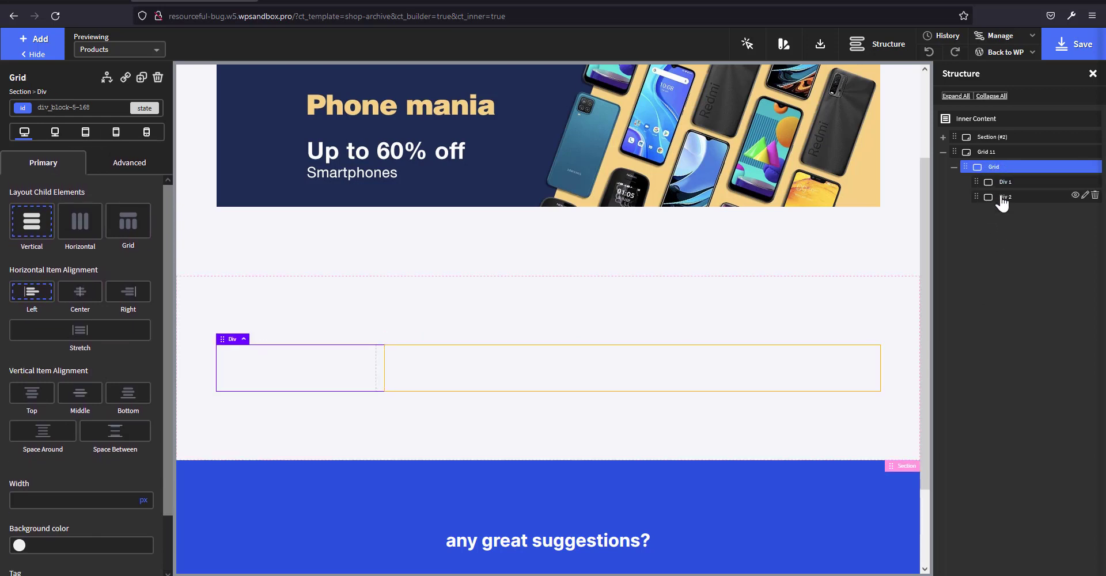
# Add a div inside Div 2, the grid's wide column, and rename it product wrapper
pyautogui.click(1004, 198)
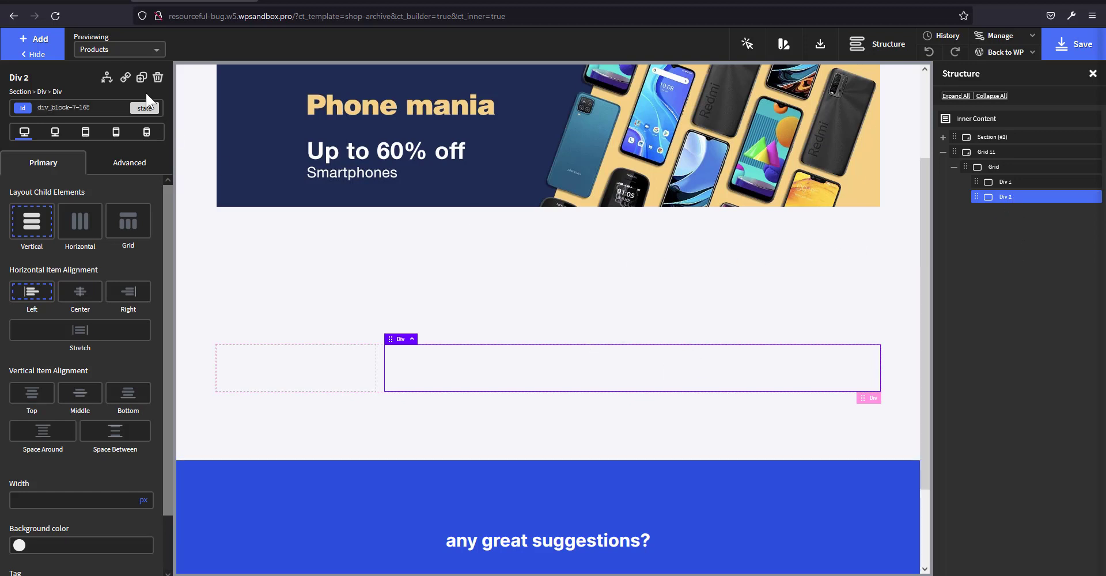
pyautogui.click(33, 38)
pyautogui.click(80, 109)
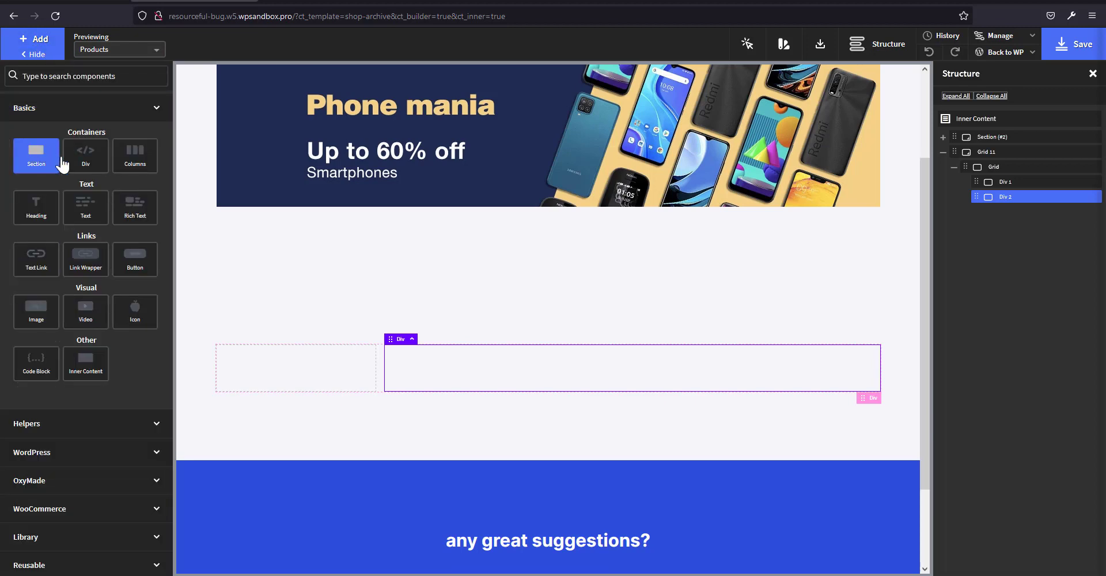
pyautogui.click(86, 154)
pyautogui.click(964, 198)
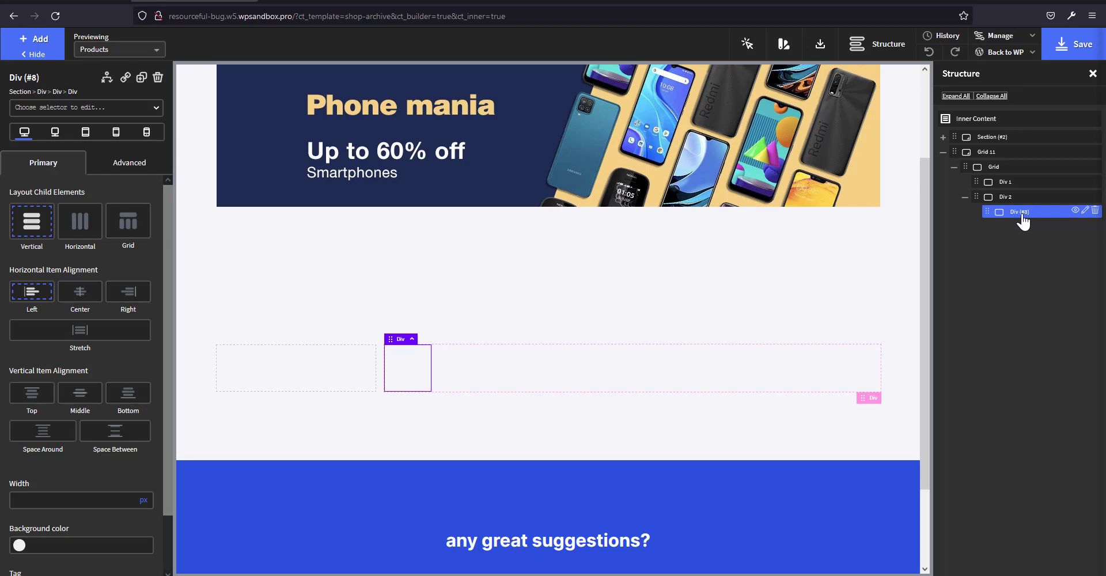
pyautogui.doubleClick(1023, 213)
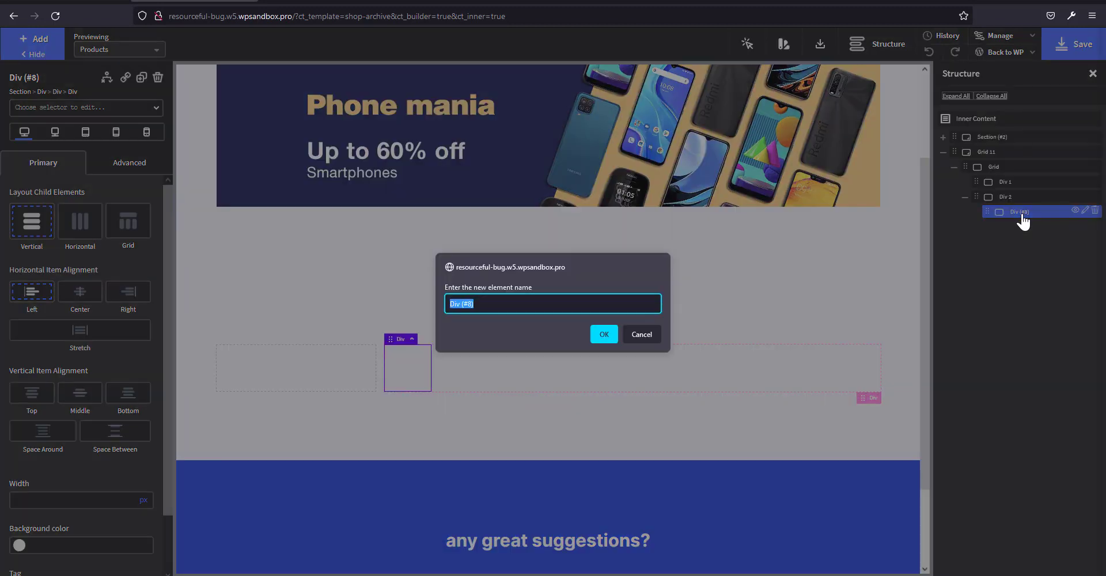
pyautogui.write('product wrapper')
pyautogui.press('Return')
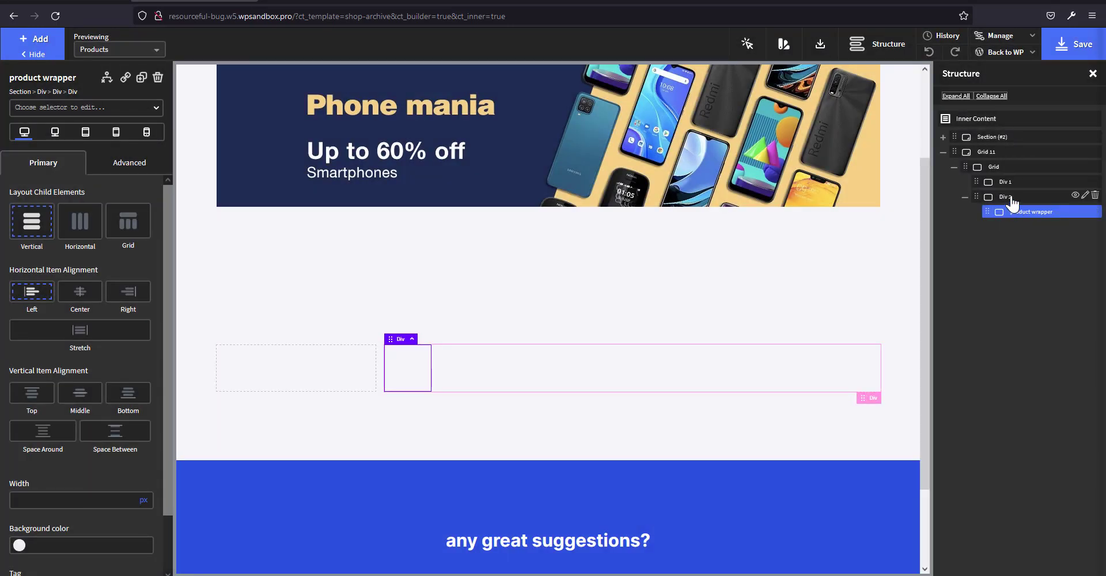
# Rename the grid's narrow column as sidebar and its wide column as shop content
pyautogui.click(1012, 202)
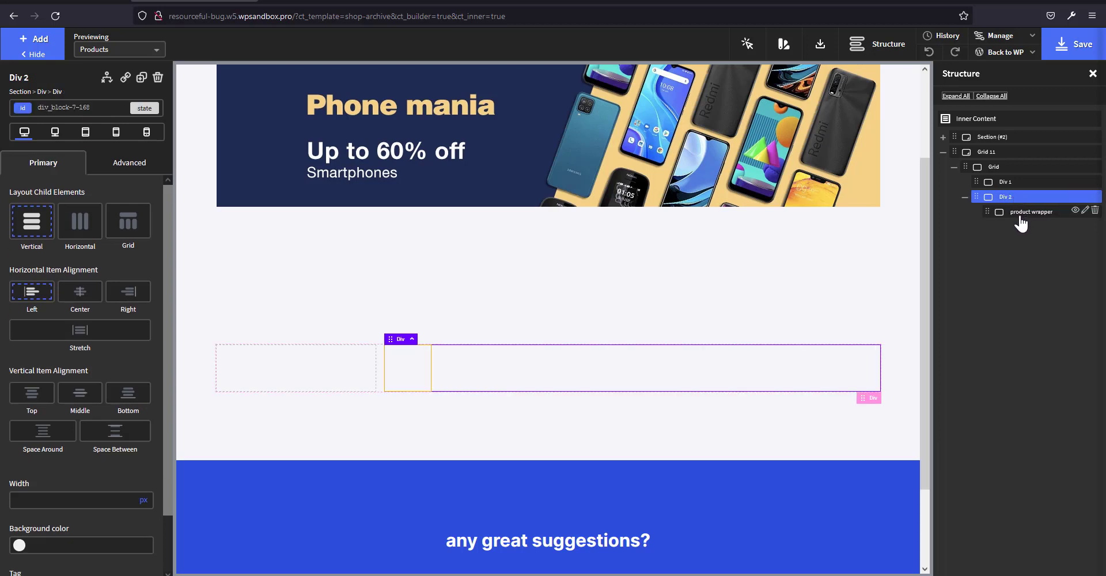
pyautogui.click(1012, 186)
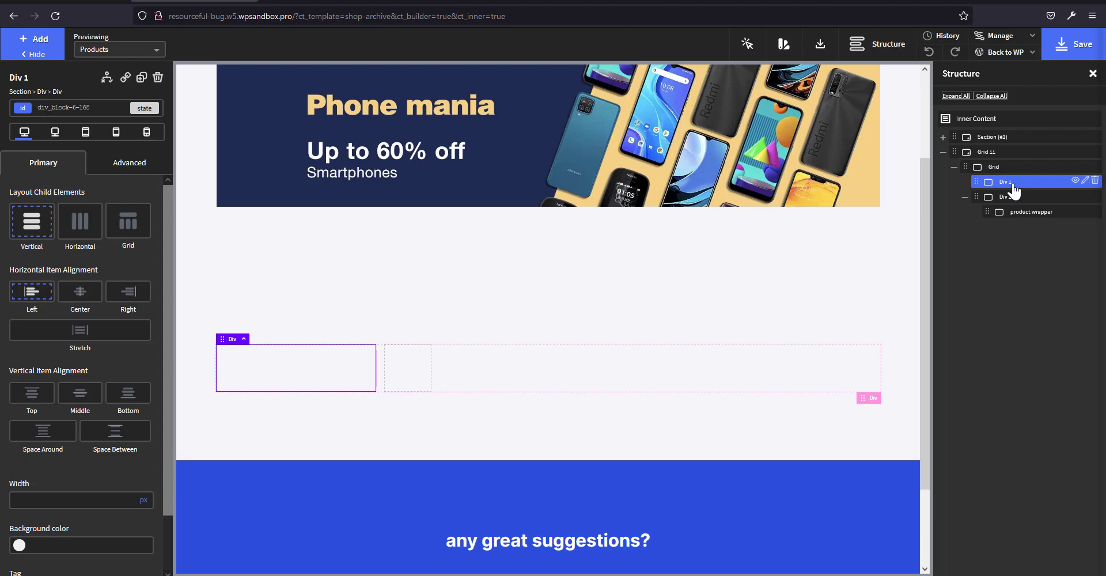
pyautogui.doubleClick(1014, 190)
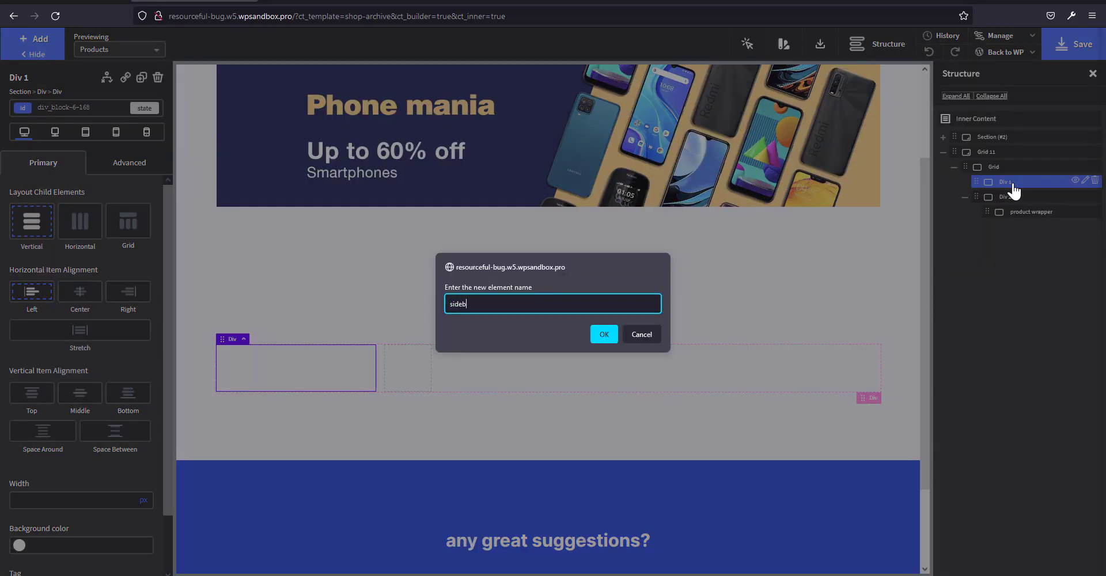
pyautogui.press('Return')
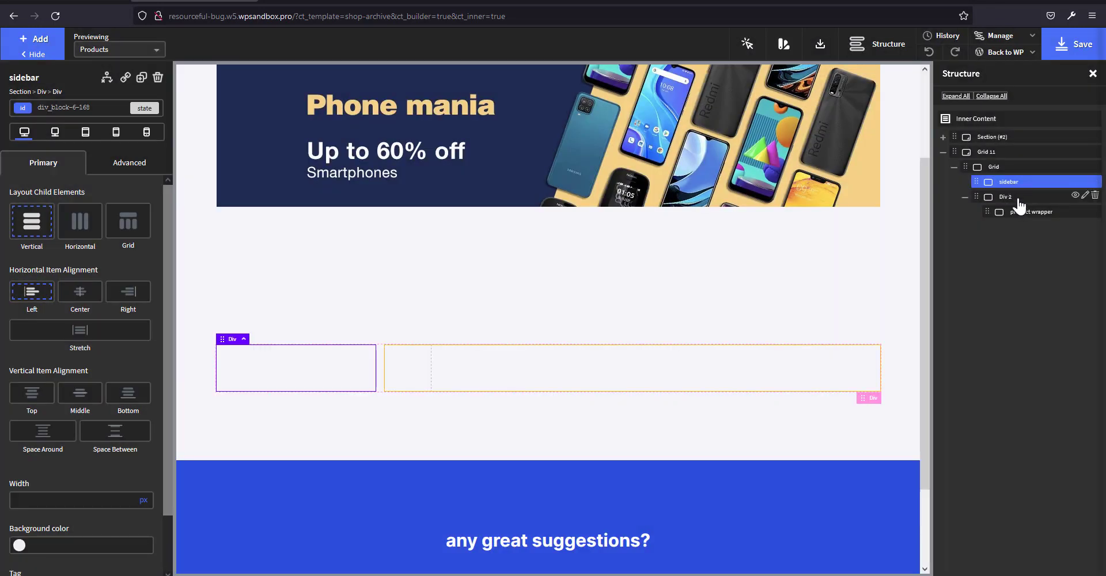
pyautogui.click(1019, 199)
pyautogui.doubleClick(1019, 202)
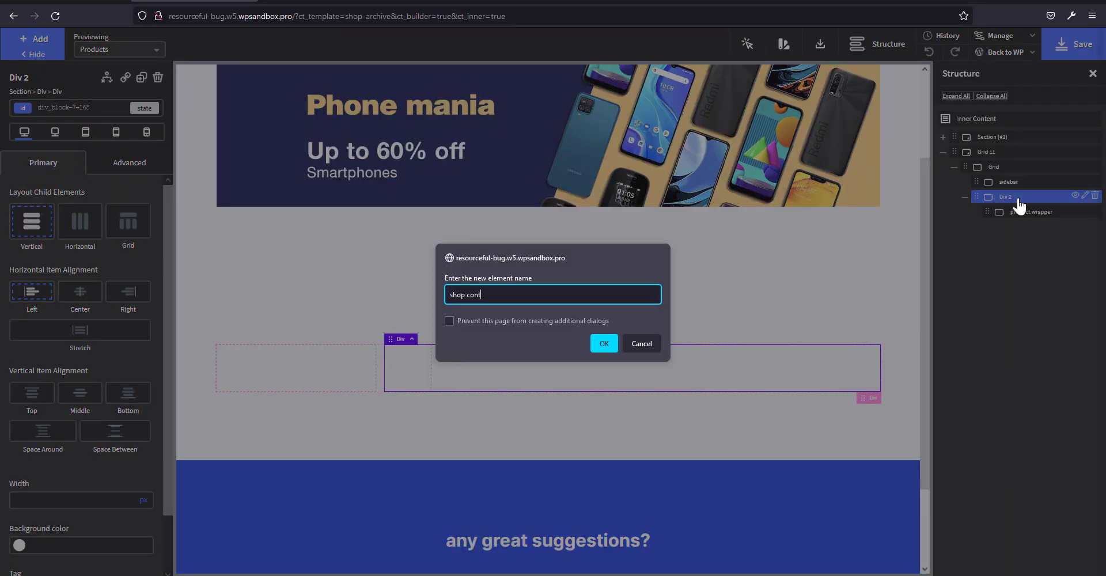
pyautogui.press('Return')
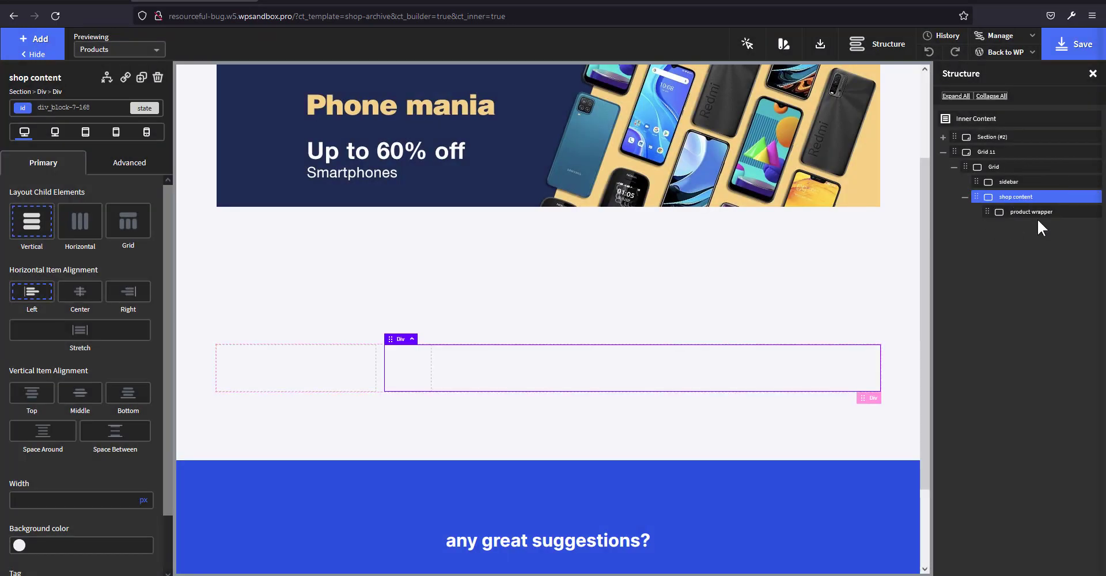
# Add a div inside the product wrapper and duplicate it to make two stacked child divs
pyautogui.click(1033, 213)
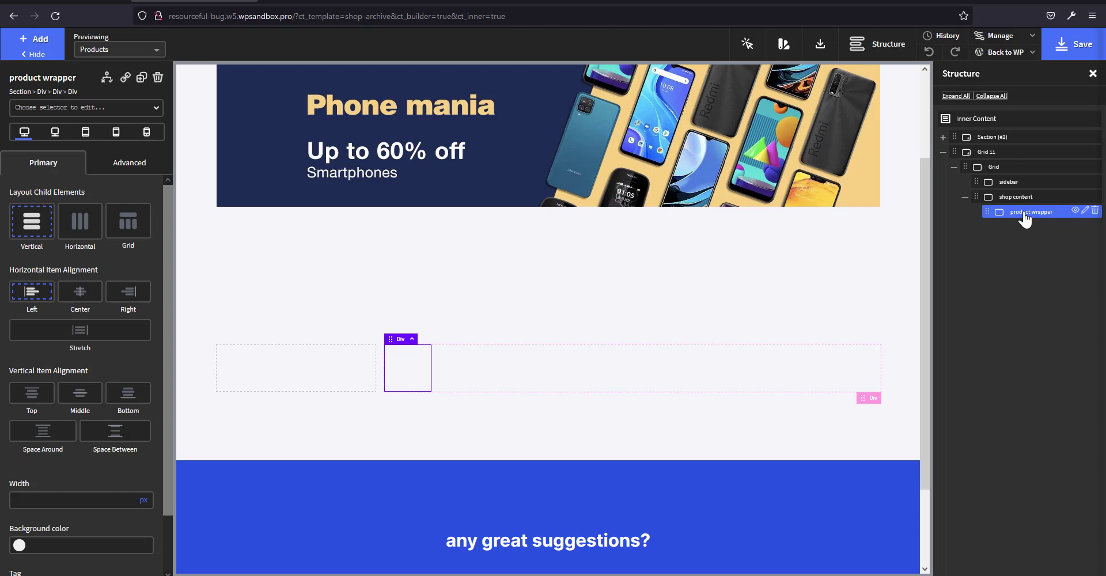
pyautogui.click(50, 59)
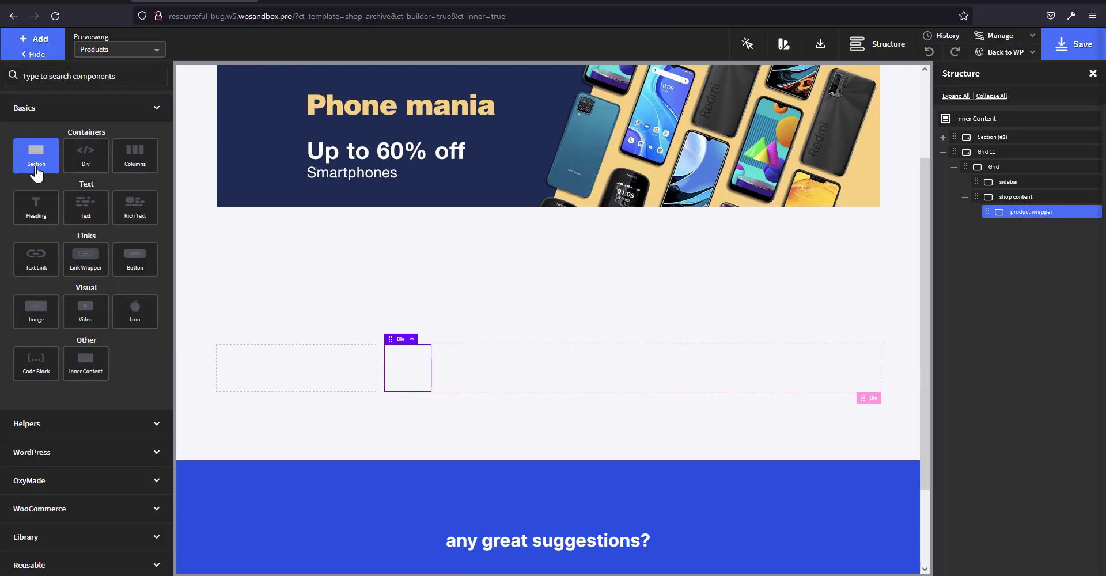
pyautogui.click(86, 164)
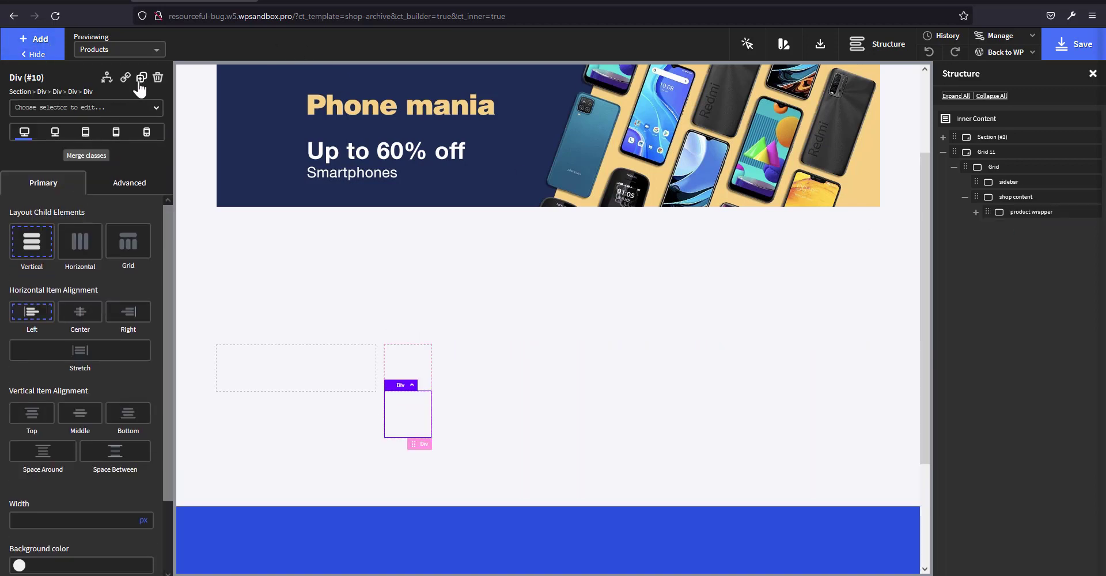
pyautogui.click(976, 212)
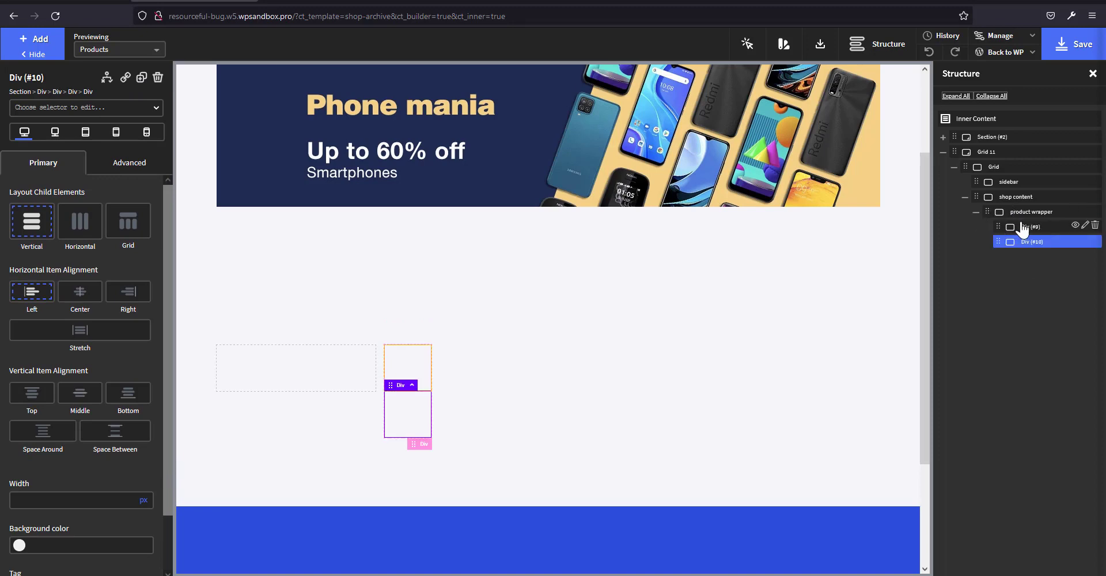
# Rename the product wrapper's first child div as product image and the second as product info
pyautogui.click(1025, 220)
pyautogui.click(1034, 230)
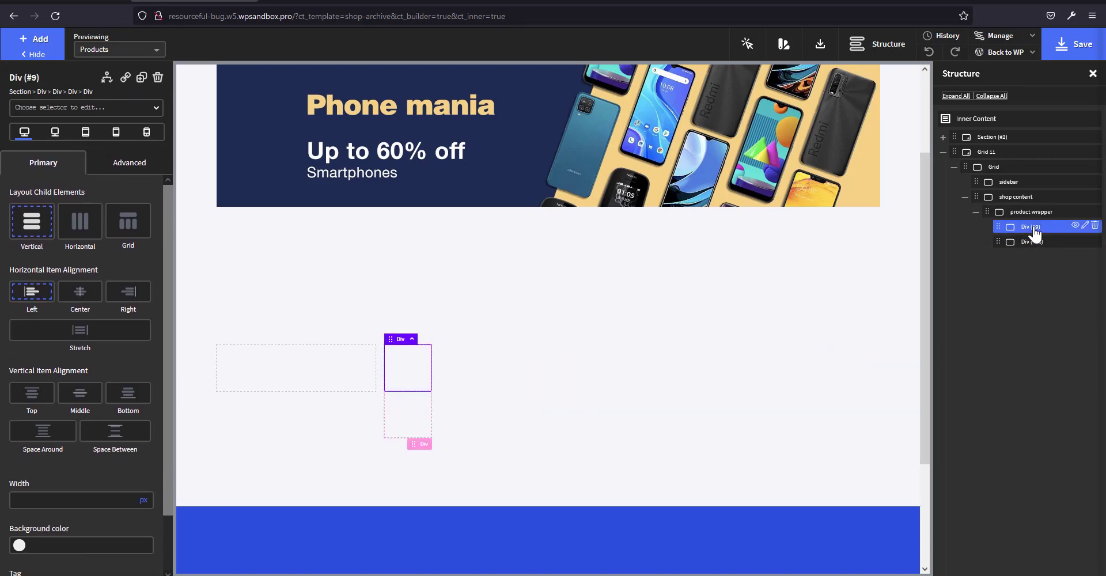
pyautogui.doubleClick(1035, 232)
pyautogui.write('product image')
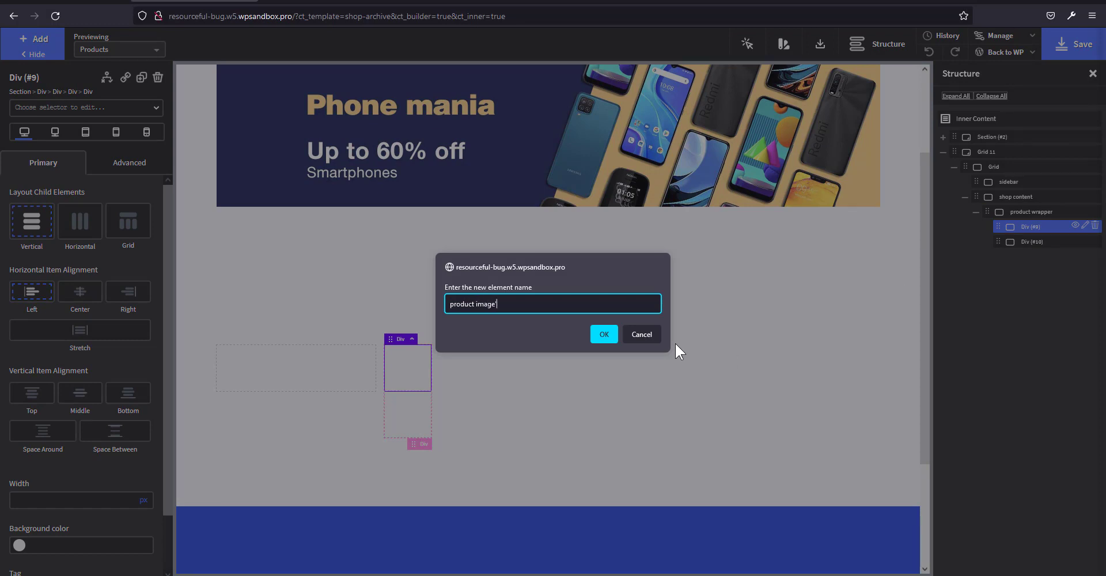
pyautogui.click(603, 334)
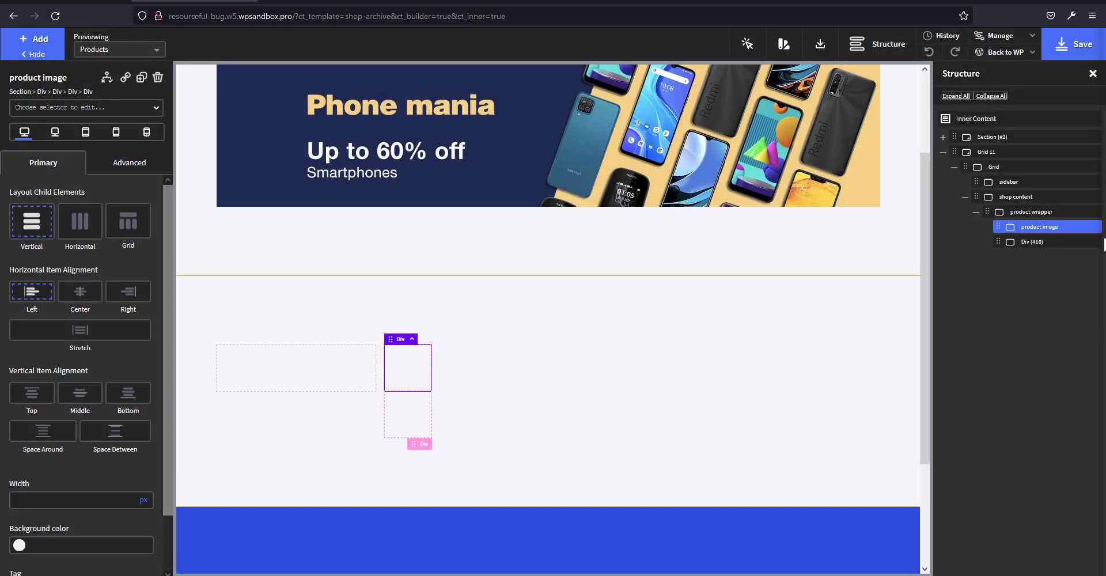
pyautogui.click(1050, 244)
pyautogui.click(1084, 242)
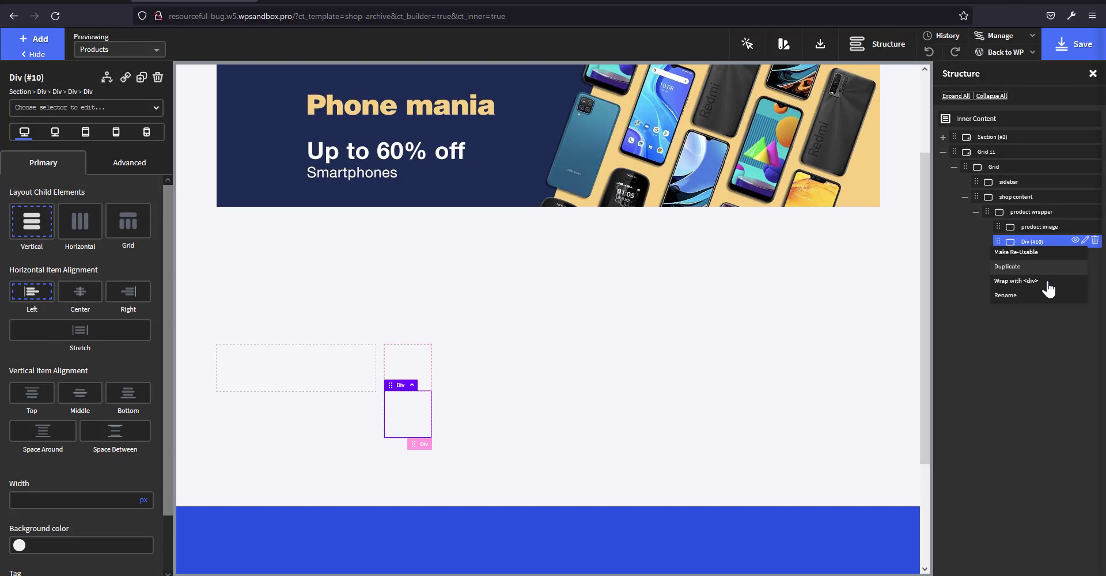
pyautogui.click(1037, 304)
pyautogui.hotkey('ctrl', 'a')
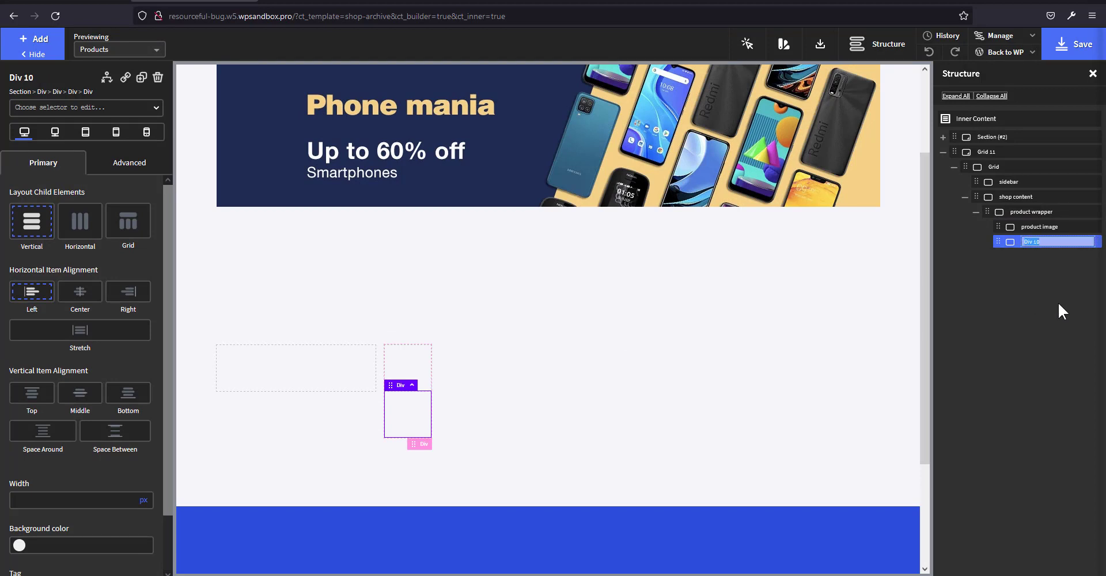
pyautogui.write('product info')
pyautogui.click(1039, 228)
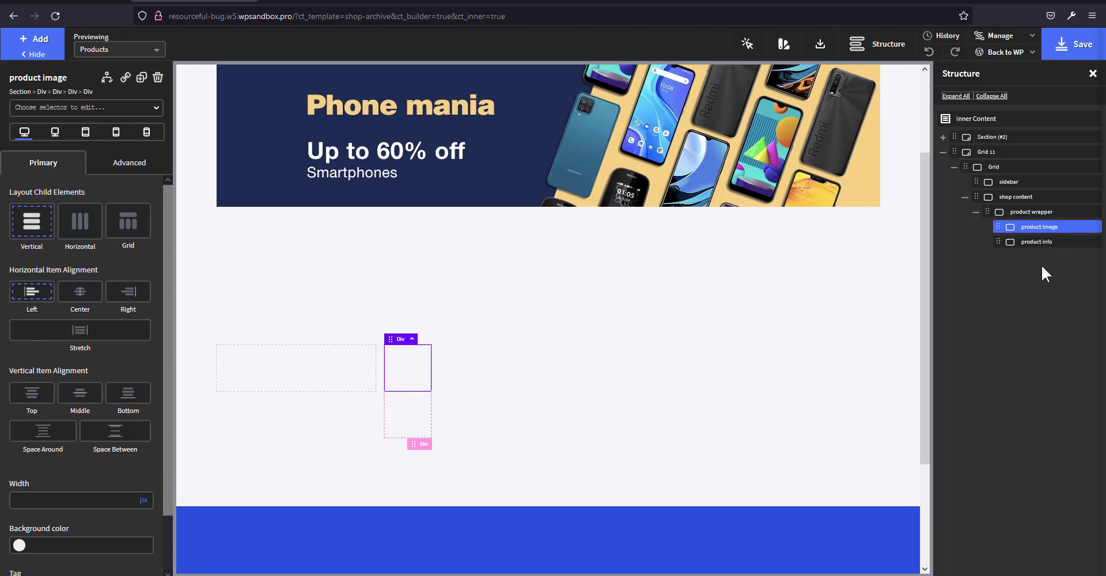
# Examine how the product image and product info divs are nested within the product wrapper
pyautogui.click(1003, 242)
pyautogui.click(997, 212)
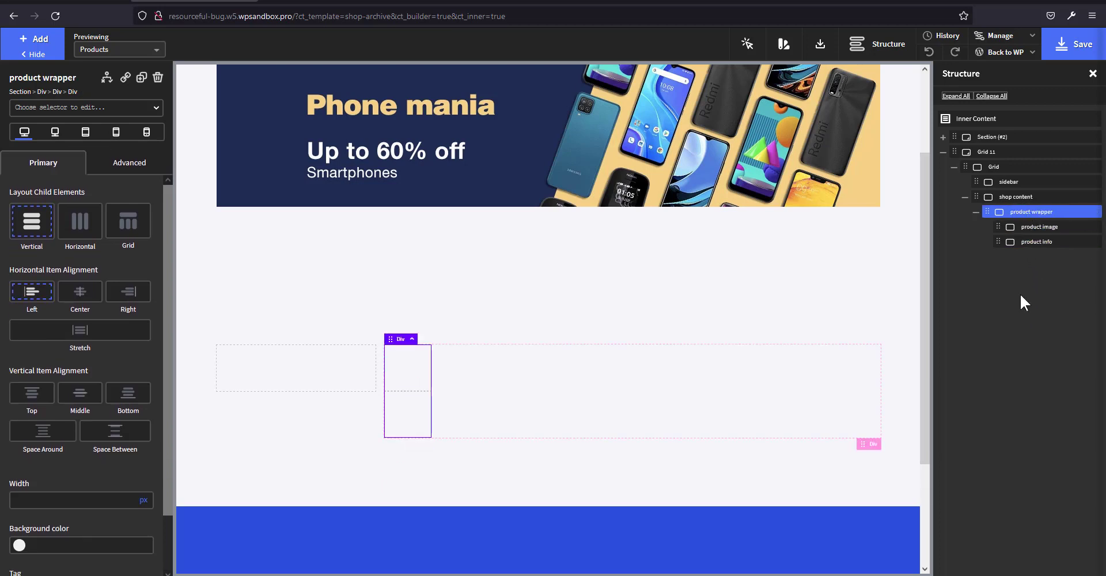
pyautogui.click(1026, 229)
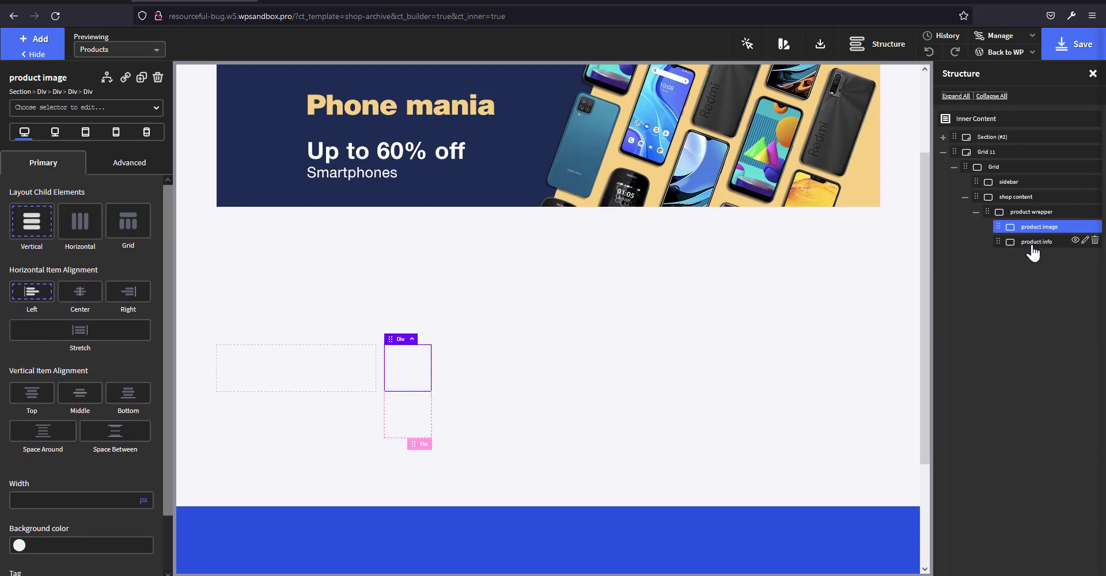
pyautogui.click(1032, 243)
pyautogui.click(1031, 228)
pyautogui.click(1030, 214)
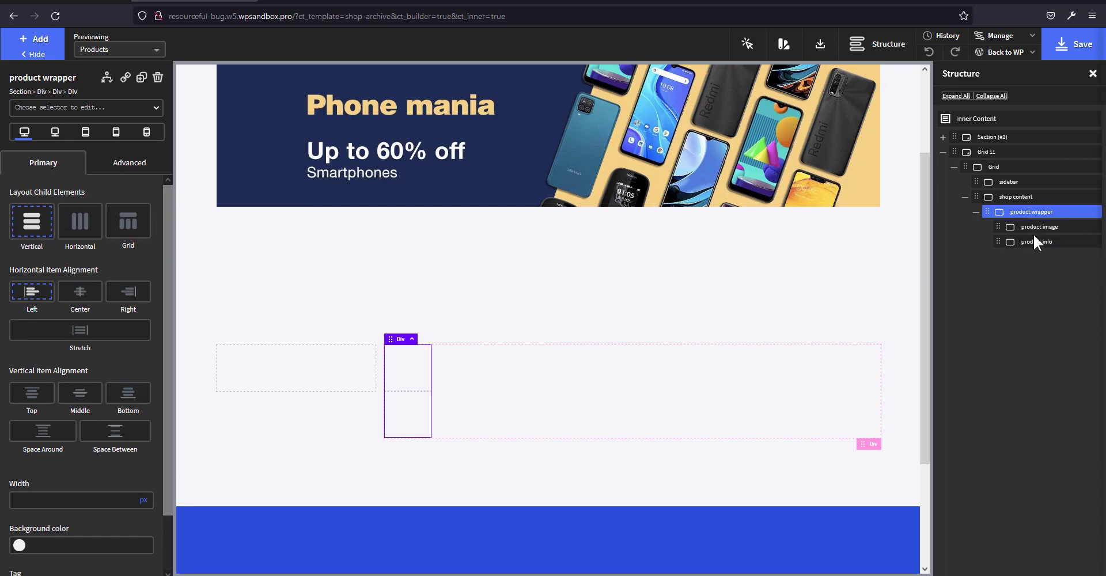
pyautogui.click(1035, 242)
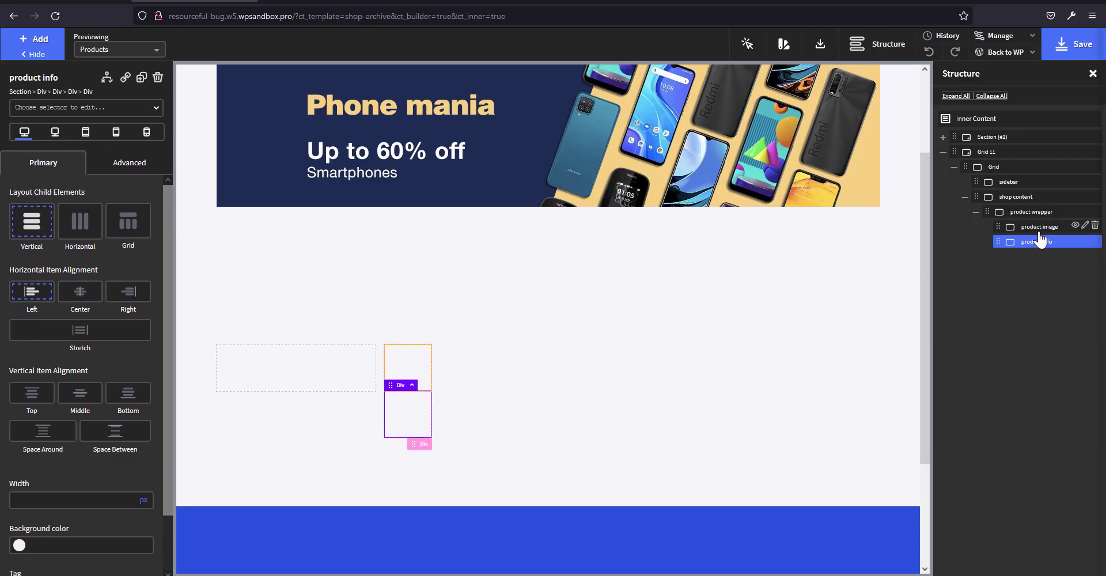
pyautogui.click(1037, 230)
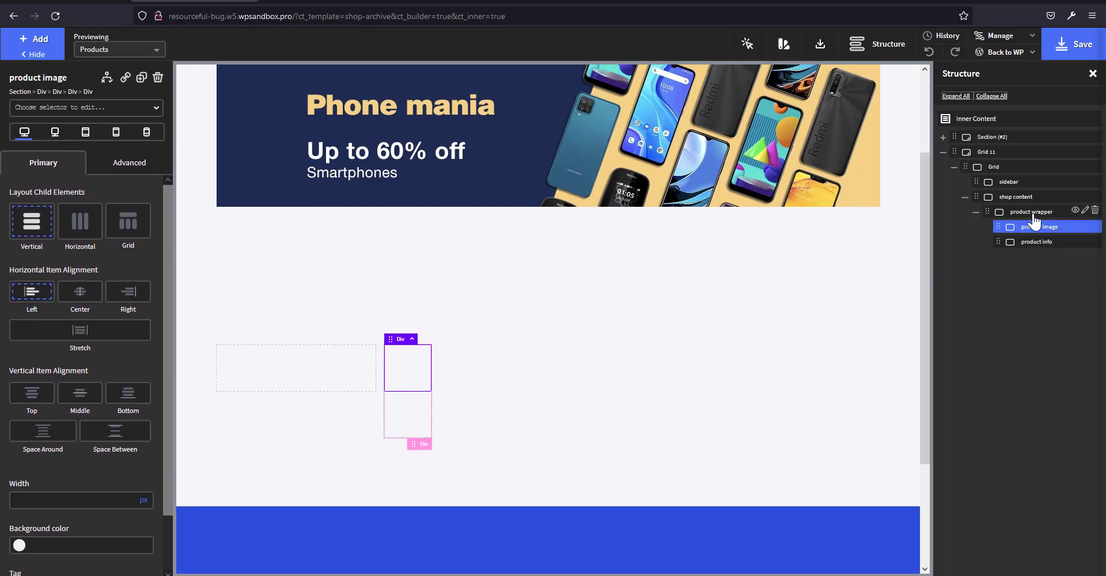
# Add an image element inside the product image div of the product wrapper
pyautogui.click(1032, 214)
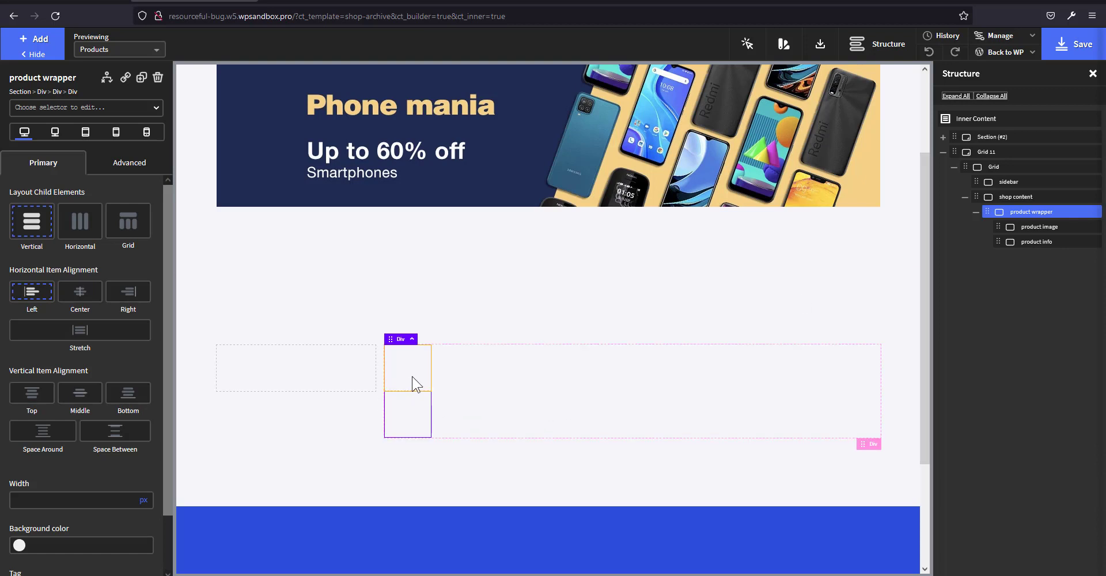
pyautogui.click(1029, 243)
pyautogui.click(1035, 228)
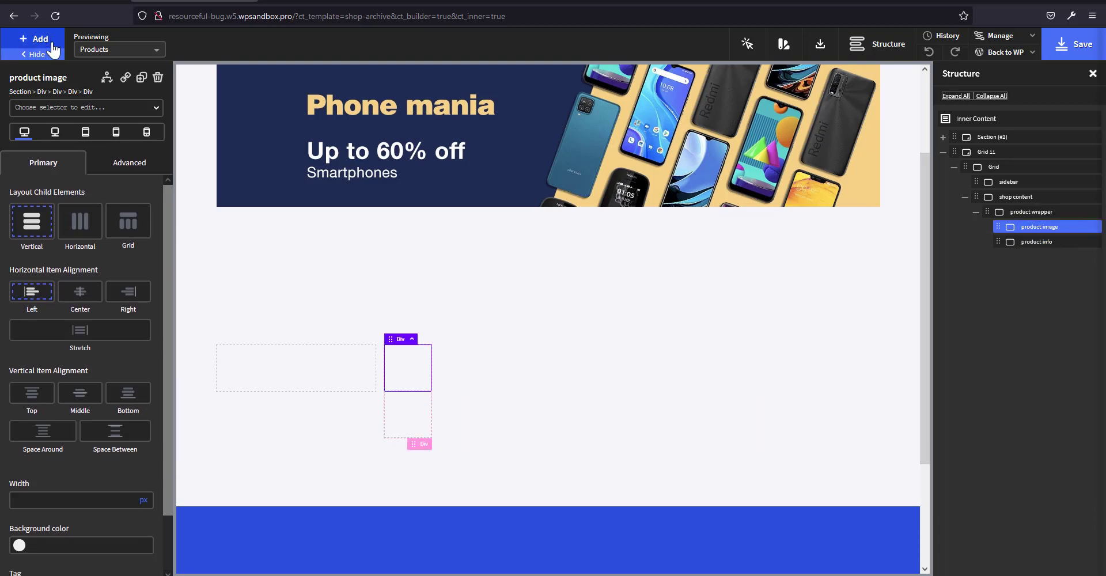
pyautogui.click(35, 41)
pyautogui.click(37, 320)
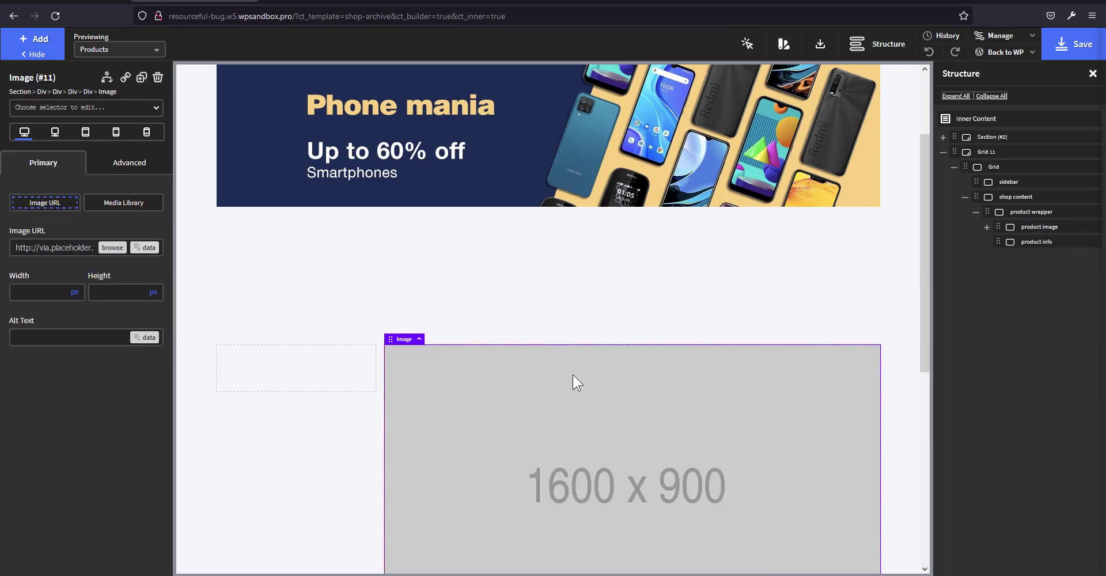
# Set the product wrapper's width to 25%
pyautogui.scroll(-2, 768, 270)
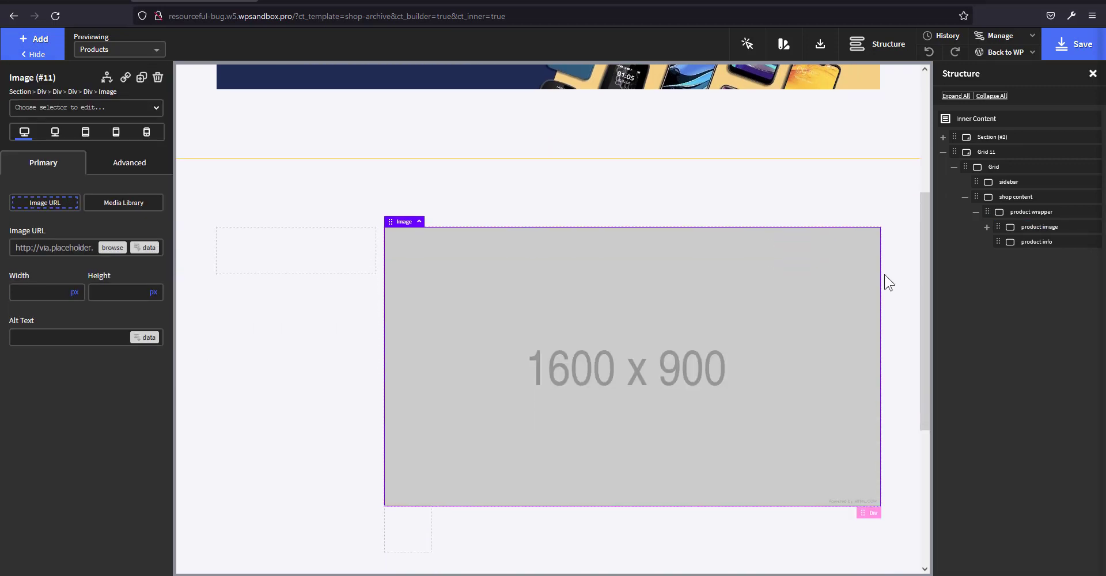
pyautogui.scroll(-2, 884, 278)
pyautogui.scroll(1, 750, 308)
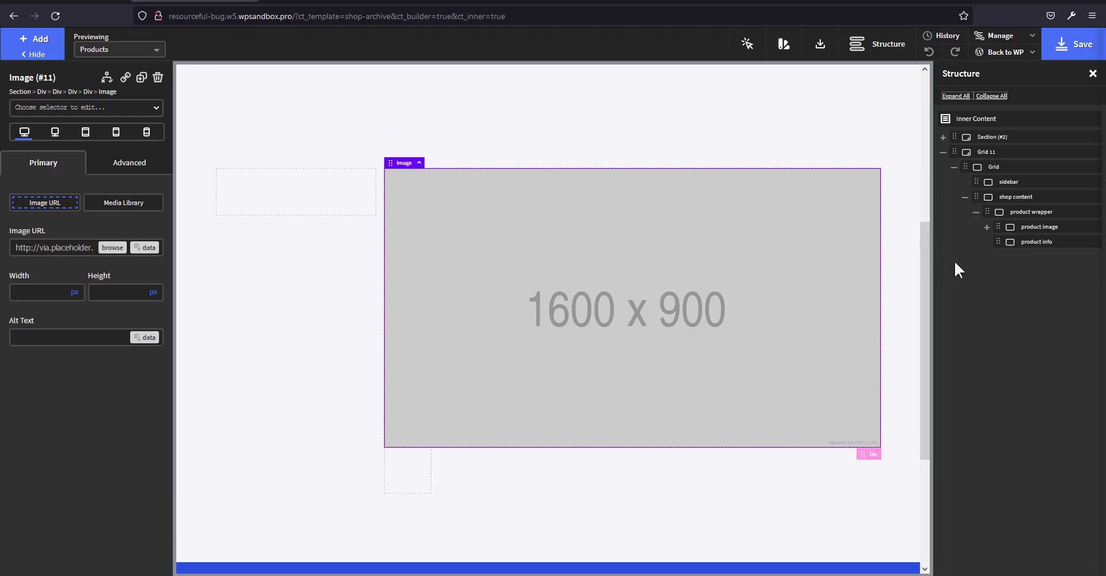
pyautogui.click(1032, 215)
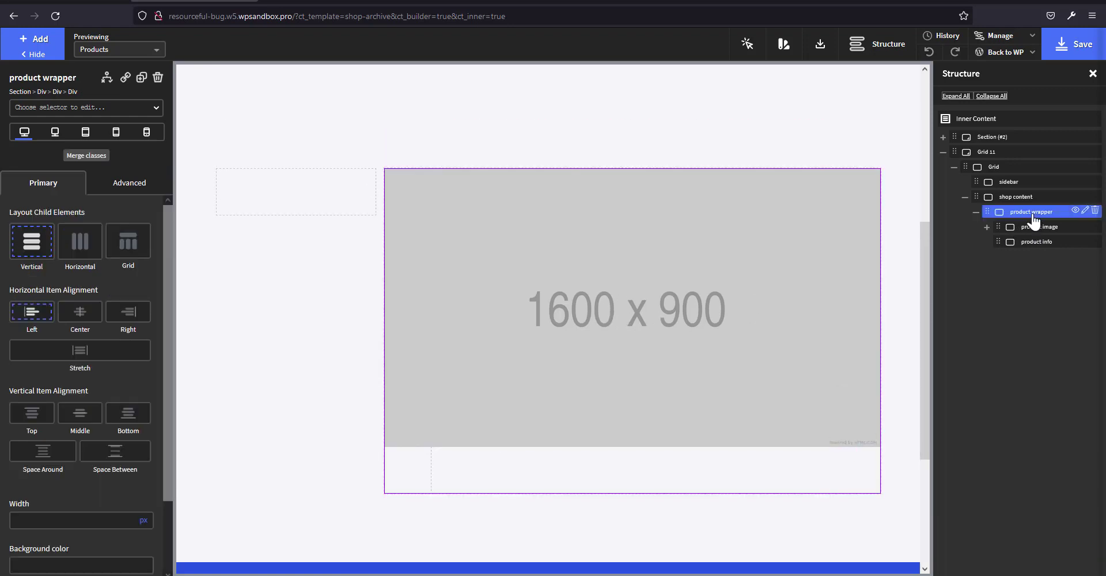
pyautogui.click(141, 504)
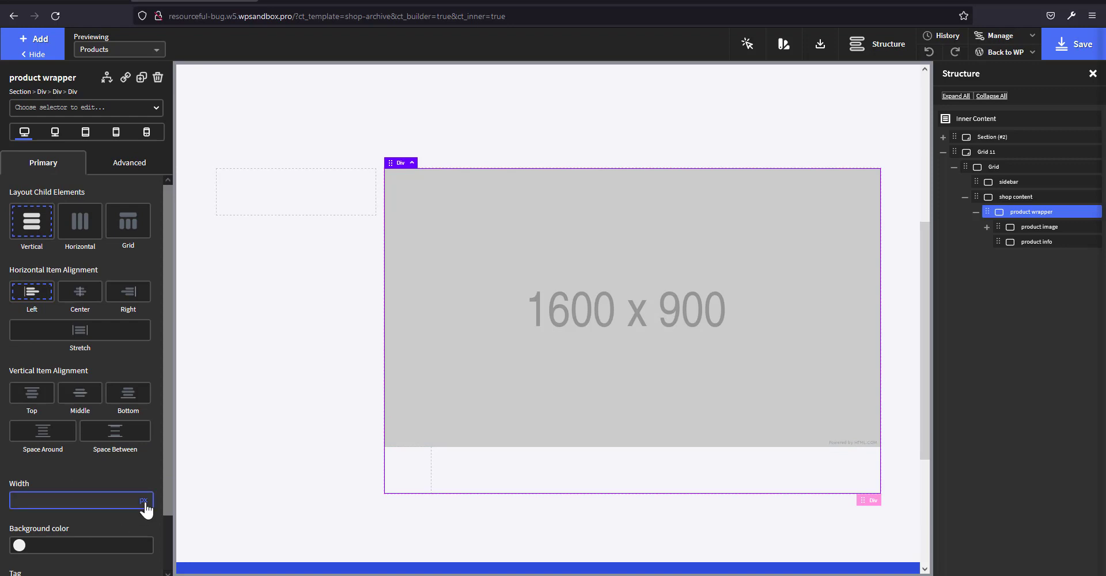
pyautogui.click(144, 501)
pyautogui.click(148, 494)
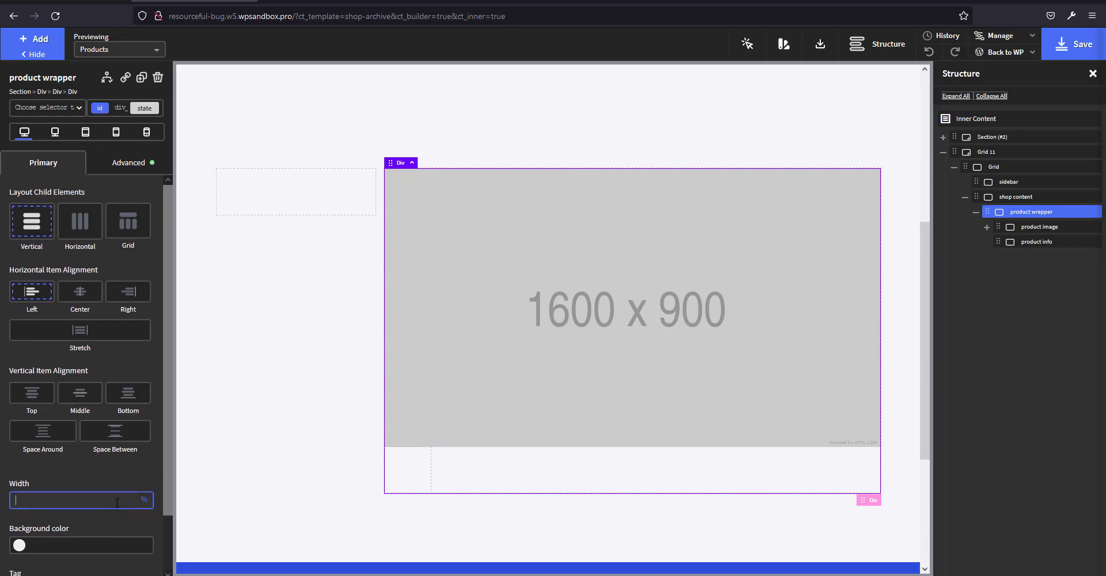
pyautogui.write('25')
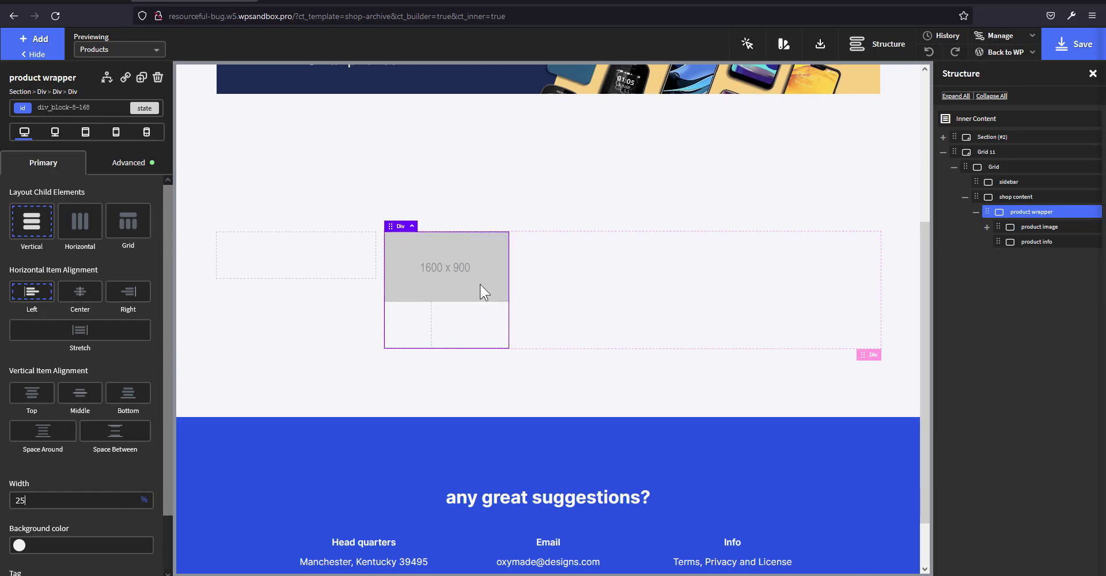
# Set the placeholder image's source to the post's featured image through dynamic data, leaving the size options blank
pyautogui.click(447, 279)
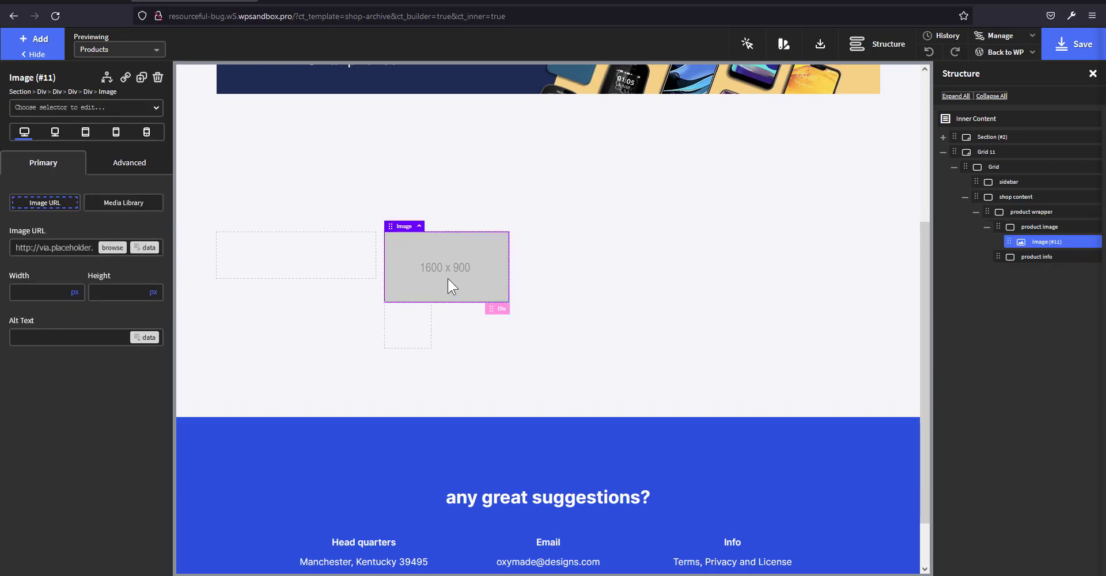
pyautogui.click(148, 247)
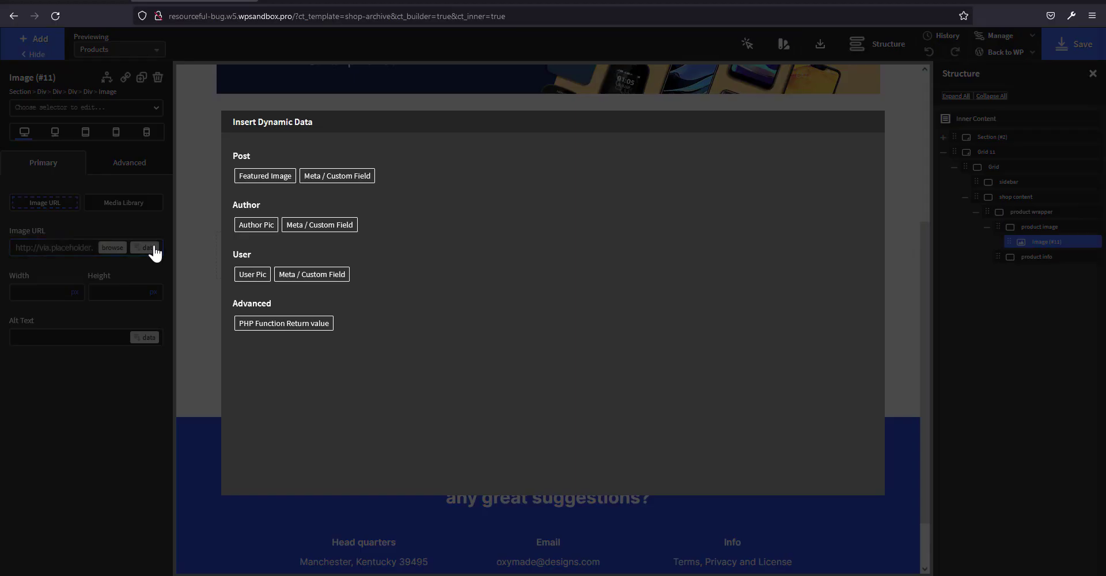
pyautogui.click(246, 179)
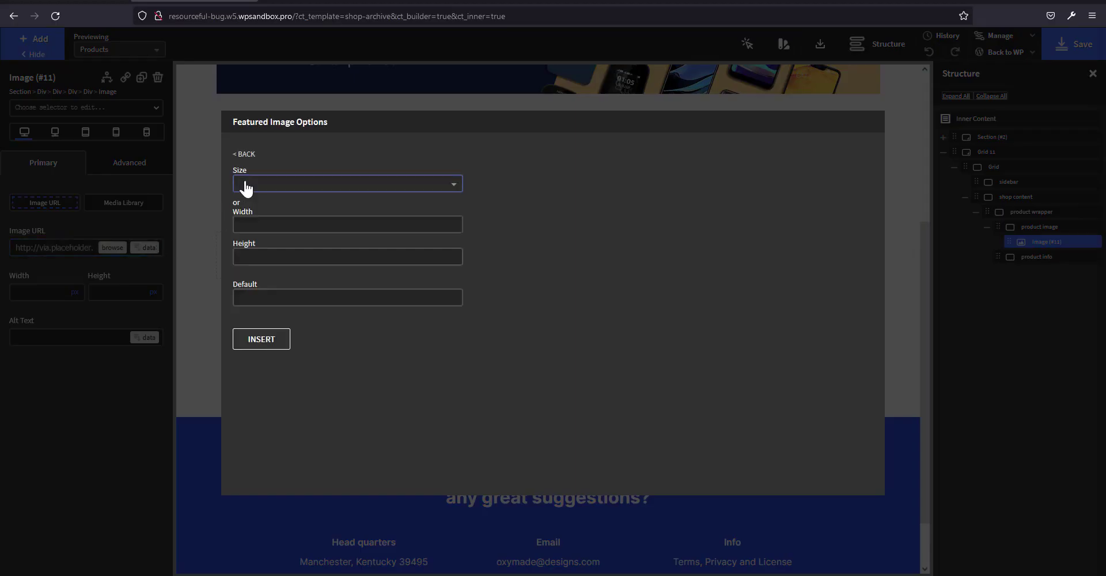
pyautogui.click(275, 341)
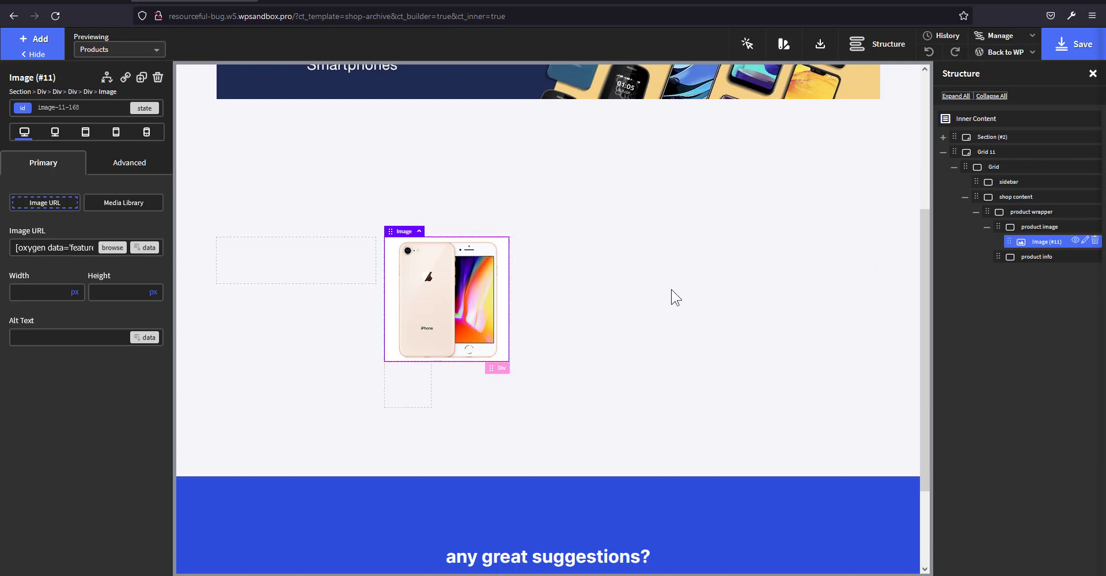
# Add the WooCommerce Product Title, Product Price and Product Rating elements inside the product info div
pyautogui.click(417, 395)
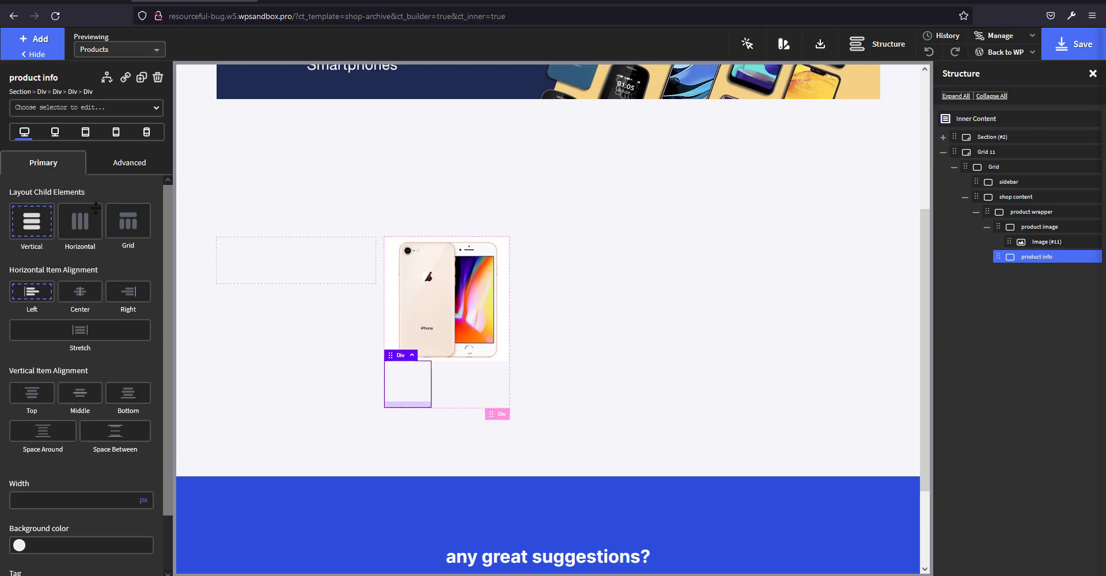
pyautogui.click(38, 45)
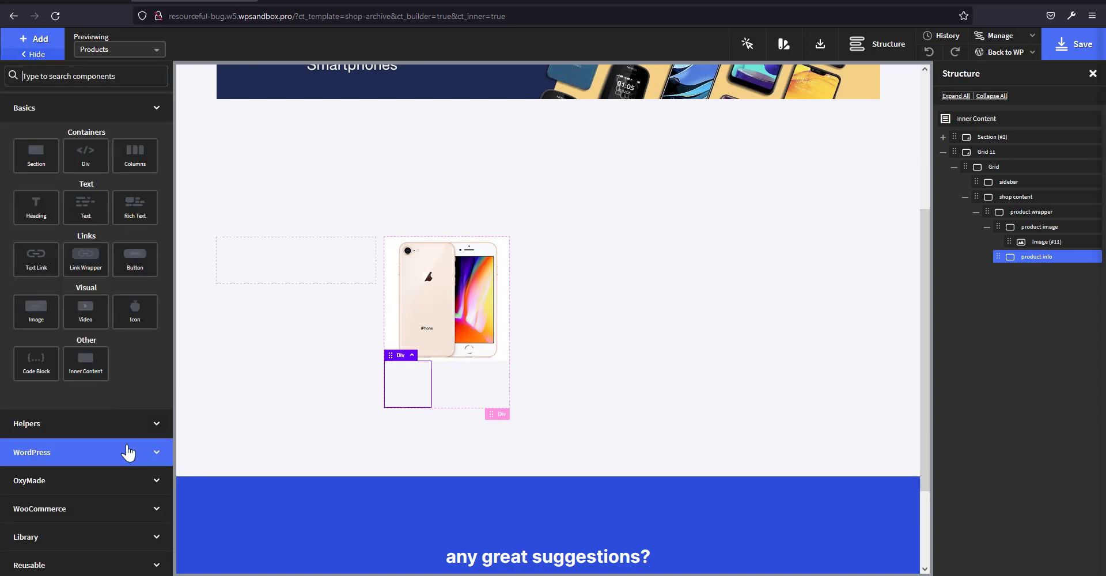
pyautogui.click(96, 514)
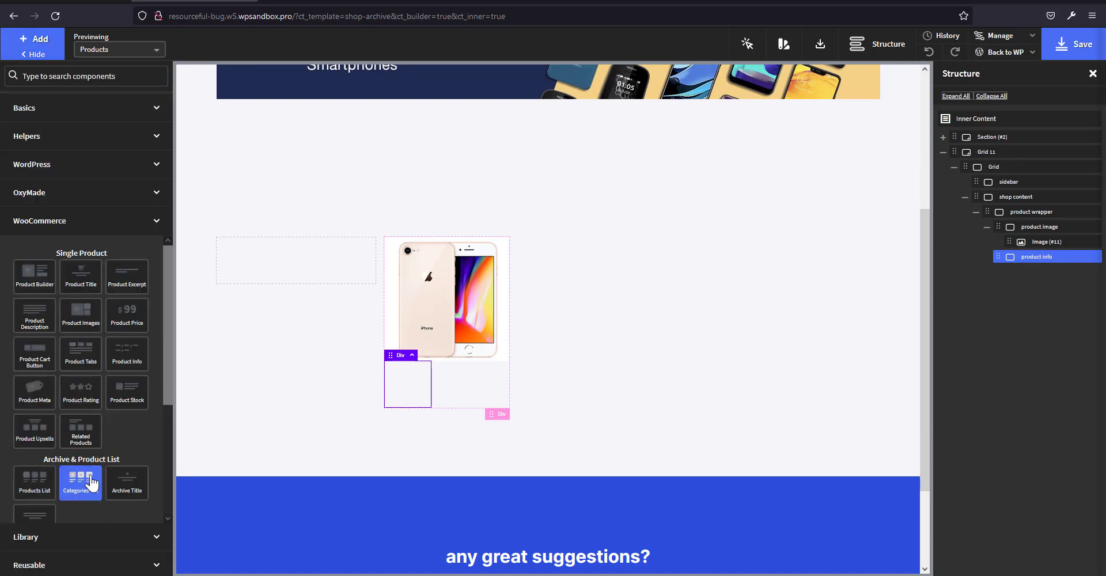
pyautogui.click(84, 278)
pyautogui.click(42, 42)
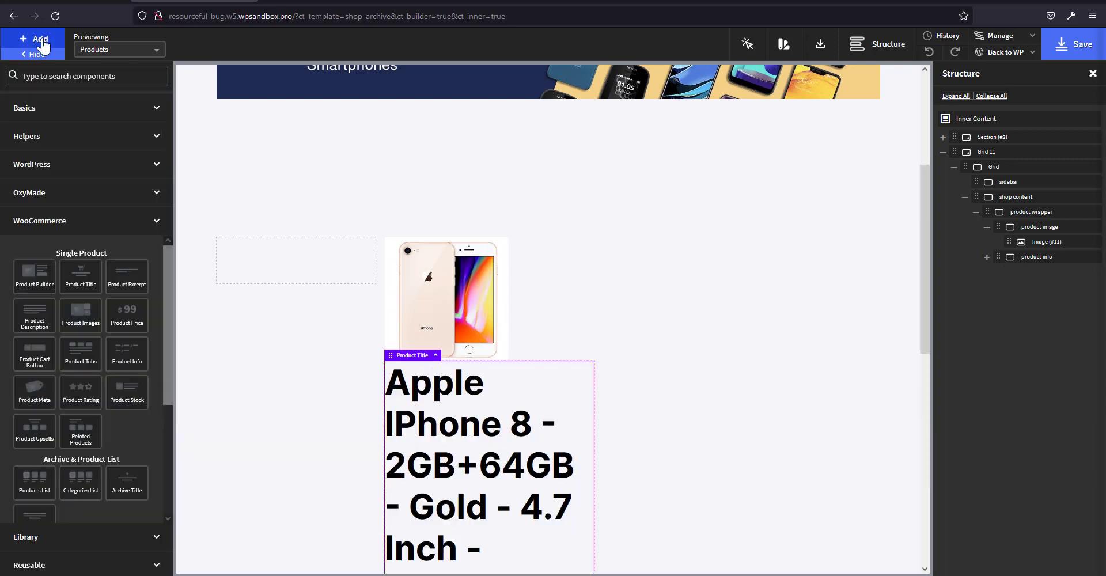
pyautogui.click(127, 320)
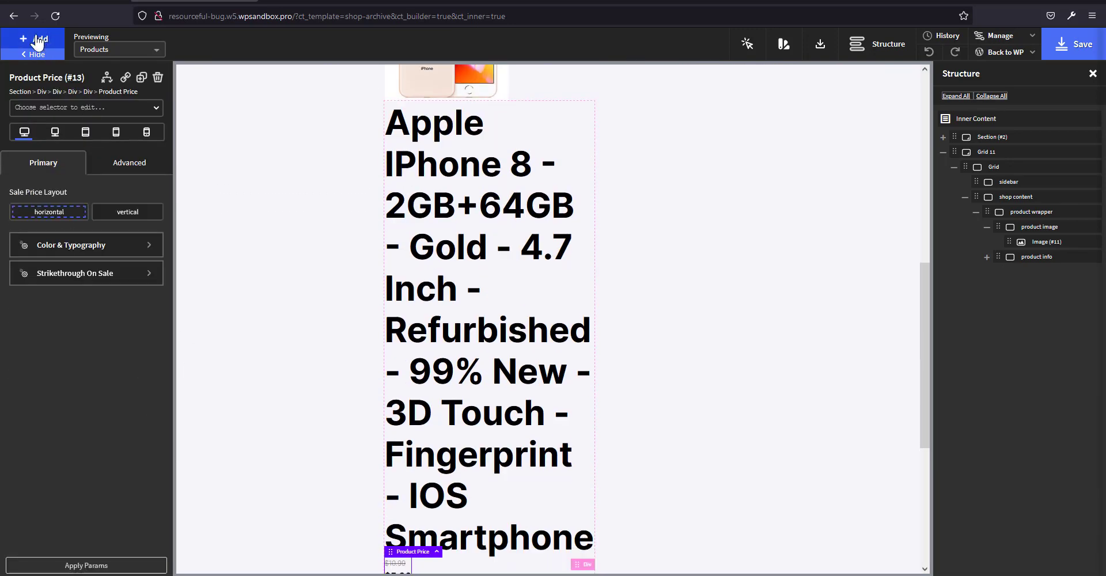
pyautogui.click(38, 43)
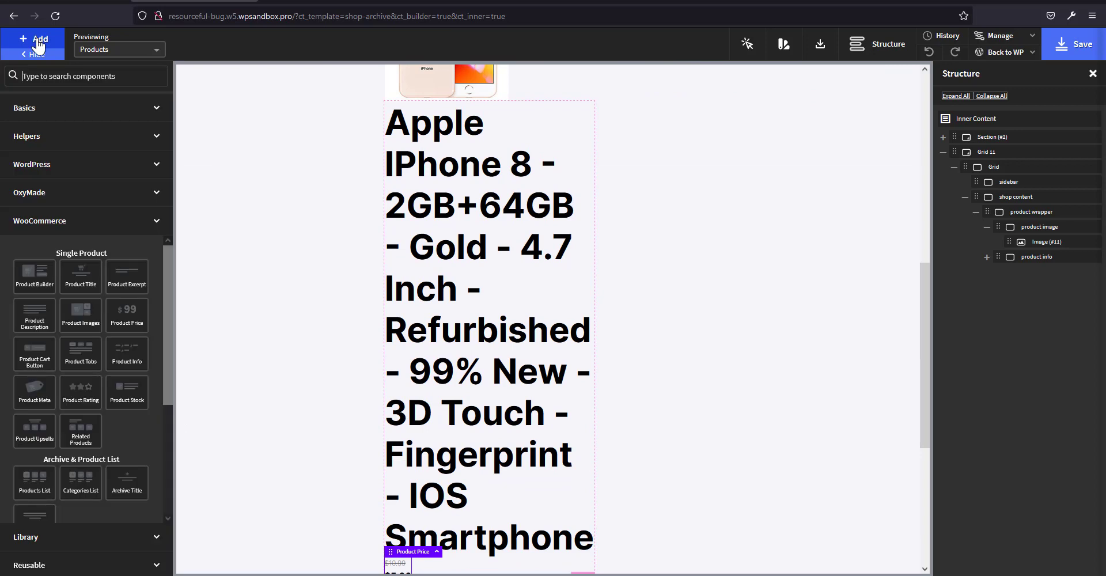
pyautogui.click(86, 403)
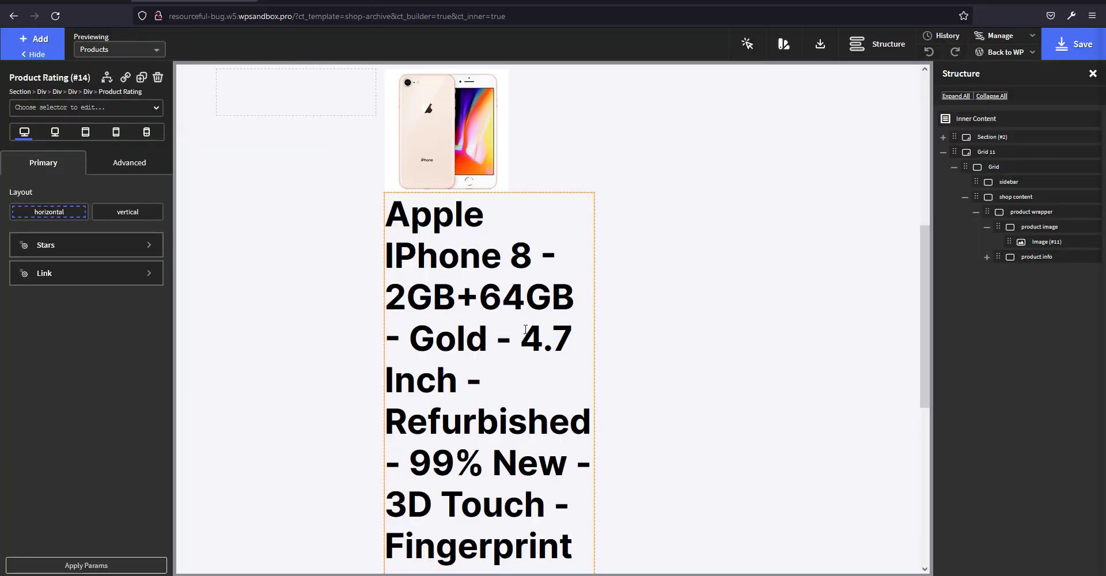
# Set the product title's font size to 12 px and its font weight to 400
pyautogui.click(434, 298)
pyautogui.click(25, 299)
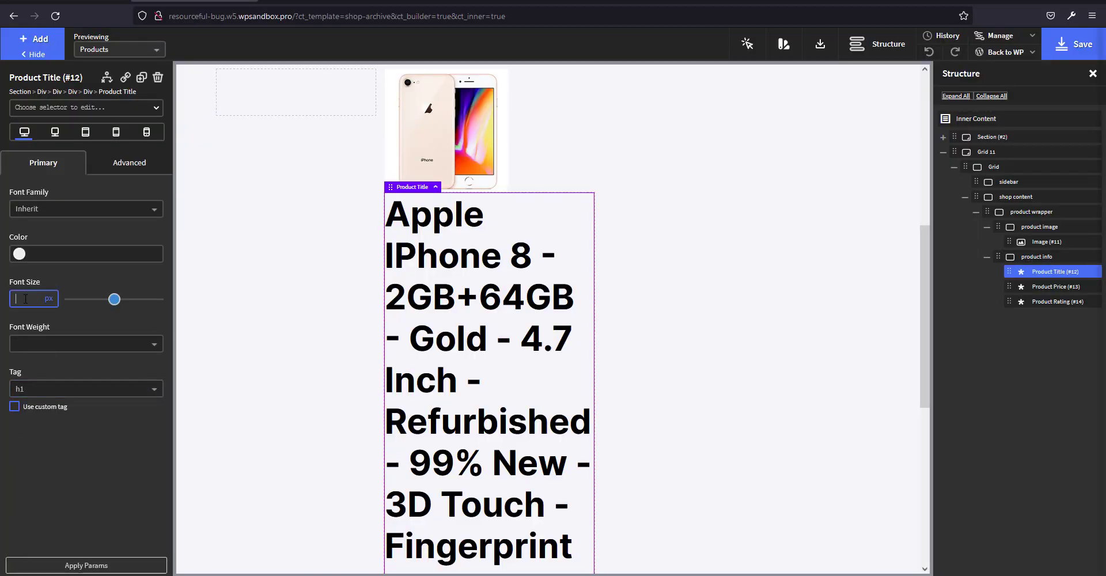
pyautogui.write('12')
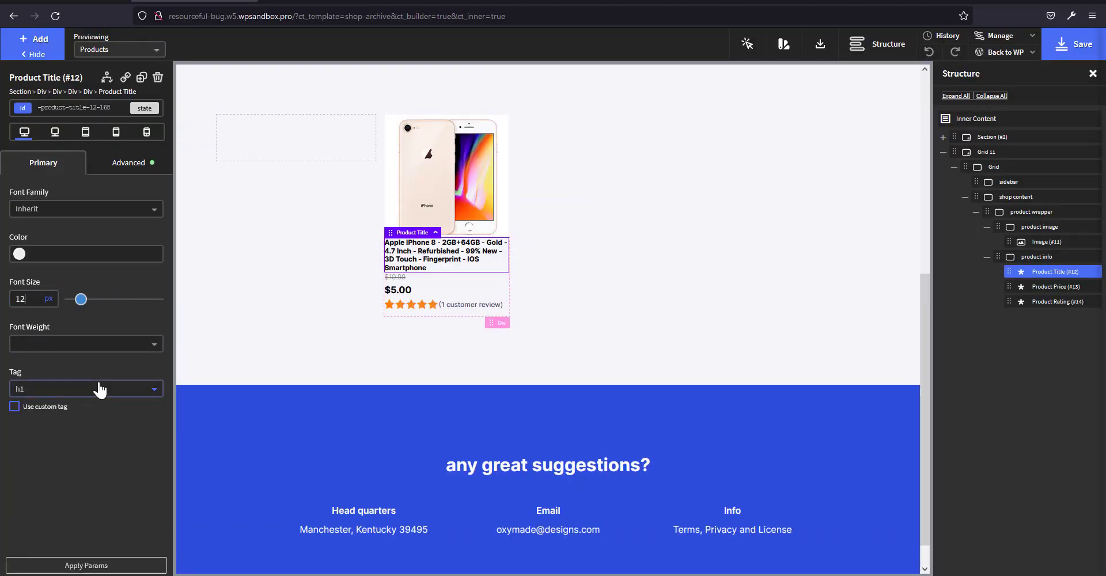
pyautogui.click(96, 348)
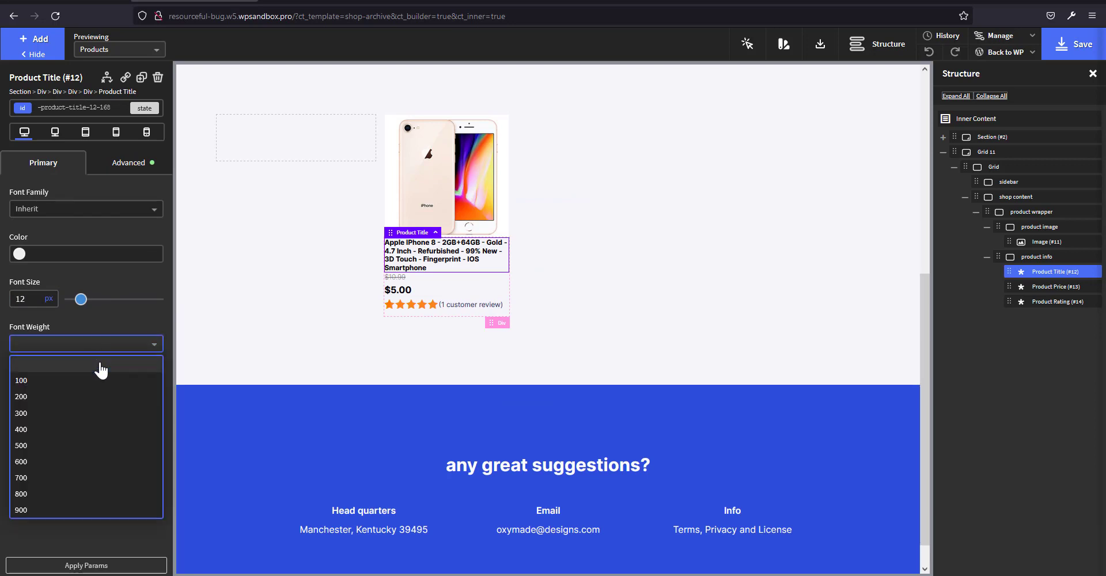
pyautogui.click(71, 430)
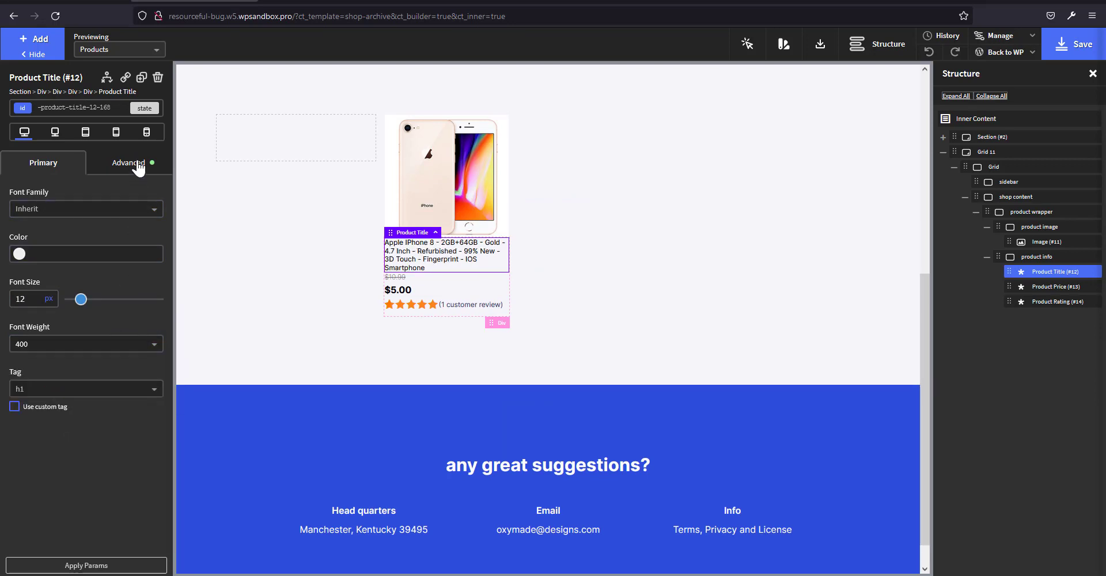
# Set the product title's line height to 1.3 in its advanced typography settings
pyautogui.click(144, 162)
pyautogui.click(122, 283)
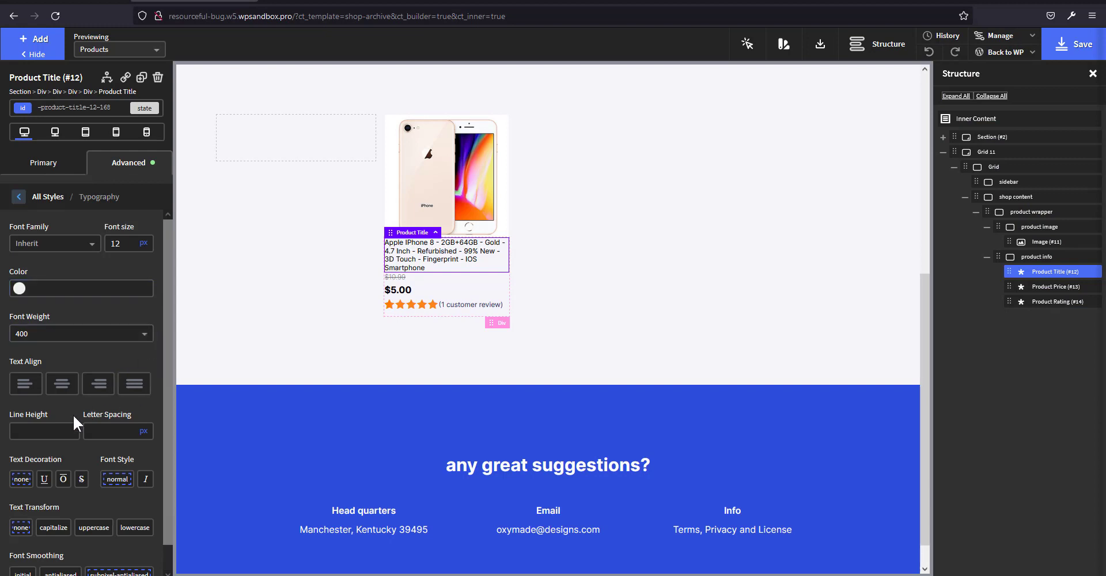
pyautogui.click(55, 430)
pyautogui.write('1.3')
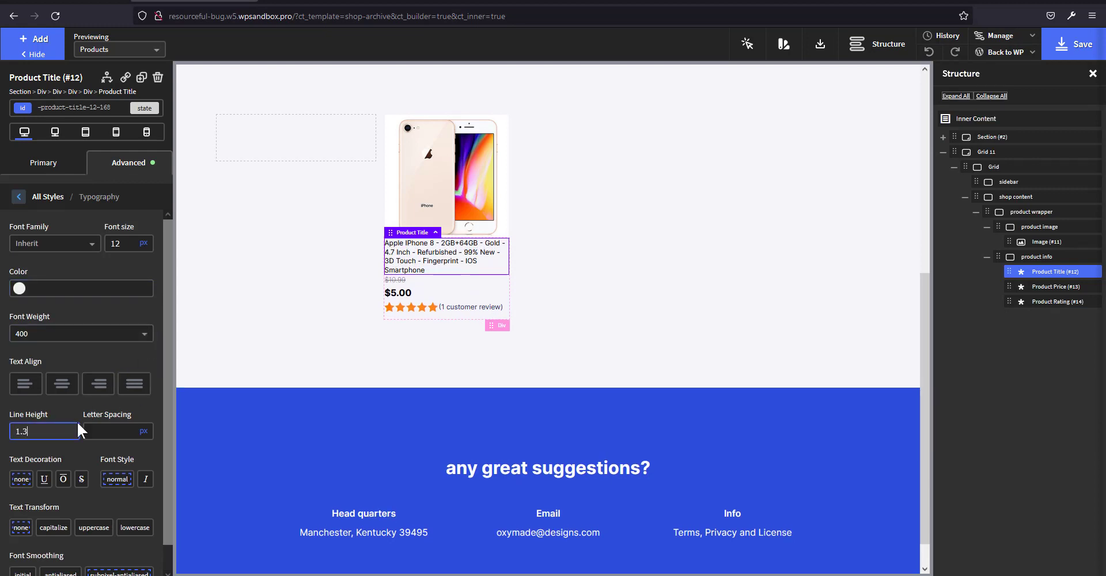
# Assign the w-full class to the product info div
pyautogui.click(1027, 257)
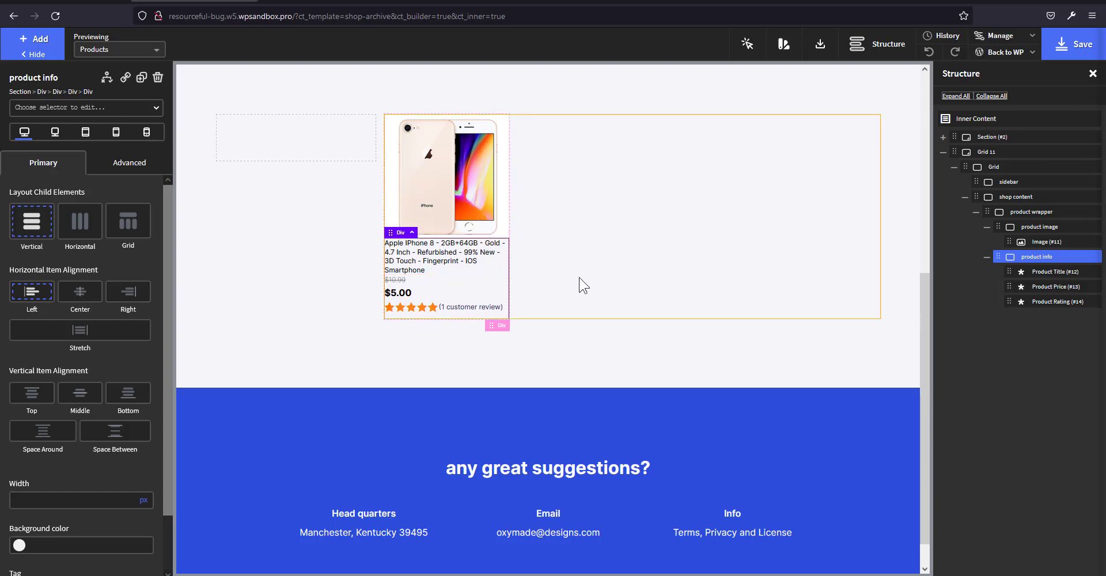
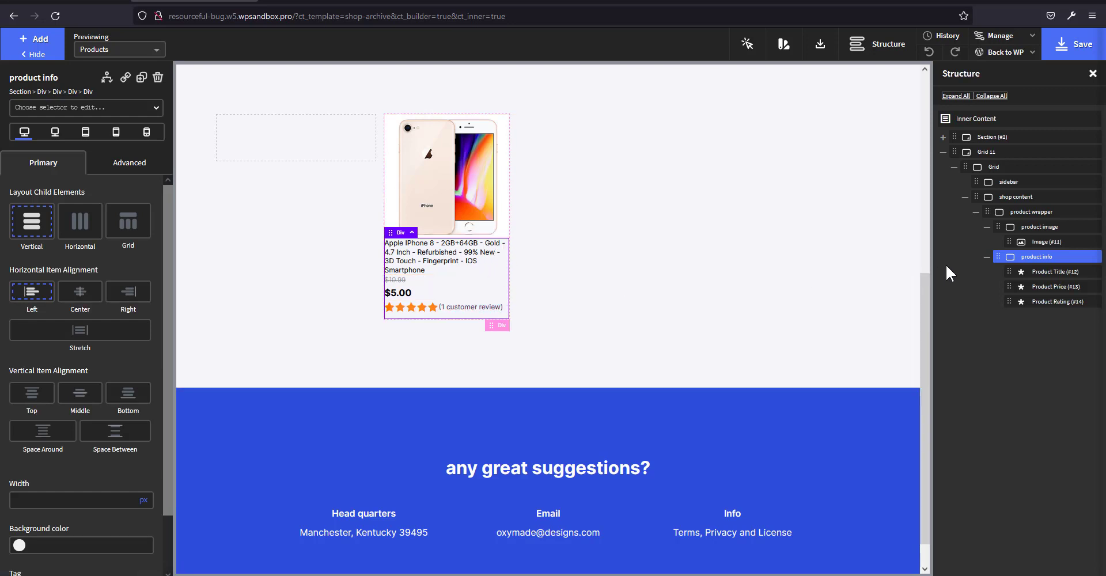
pyautogui.click(118, 109)
pyautogui.write('w')
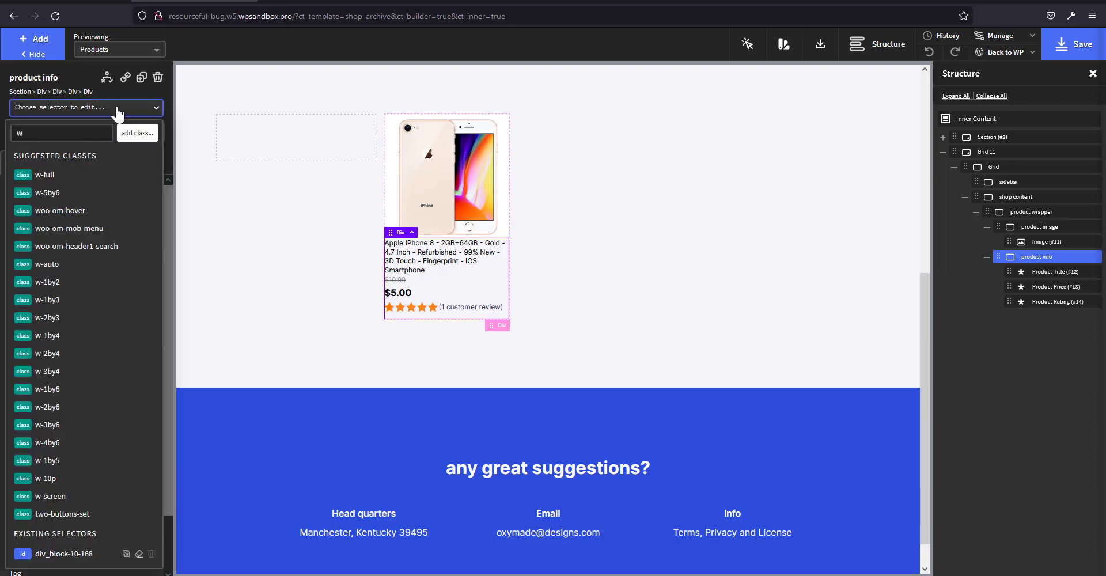
pyautogui.click(59, 180)
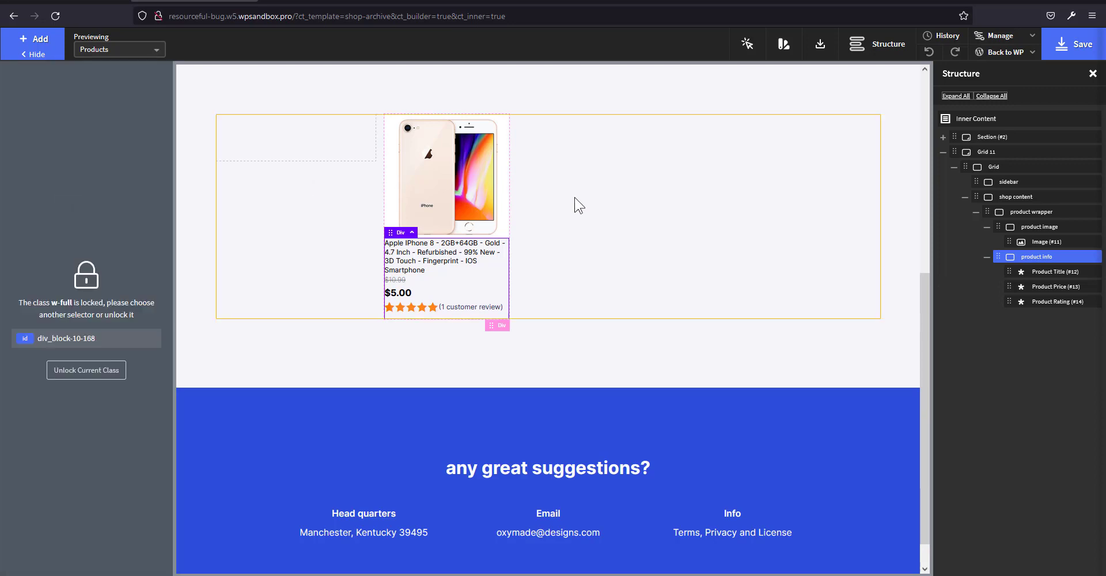
# Assign the w-full class to the product image div as well
pyautogui.click(446, 173)
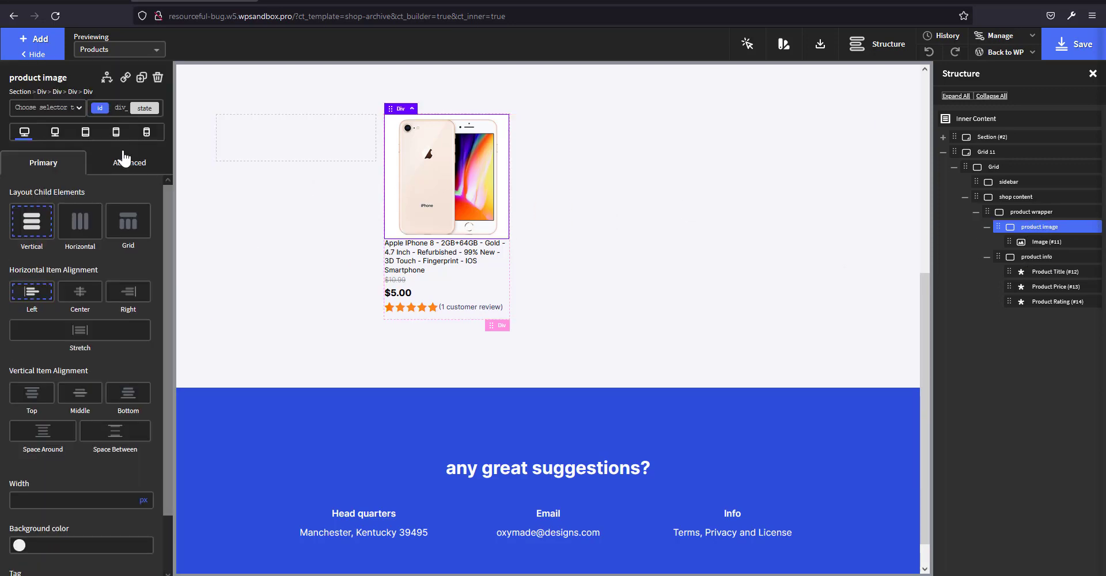
pyautogui.click(74, 108)
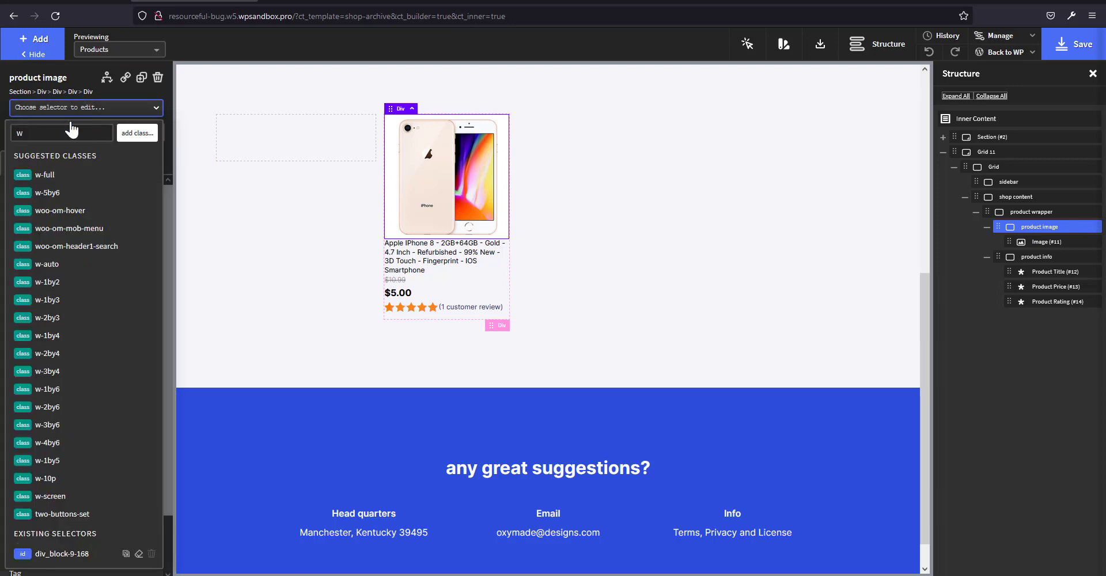
pyautogui.write('w')
pyautogui.click(58, 179)
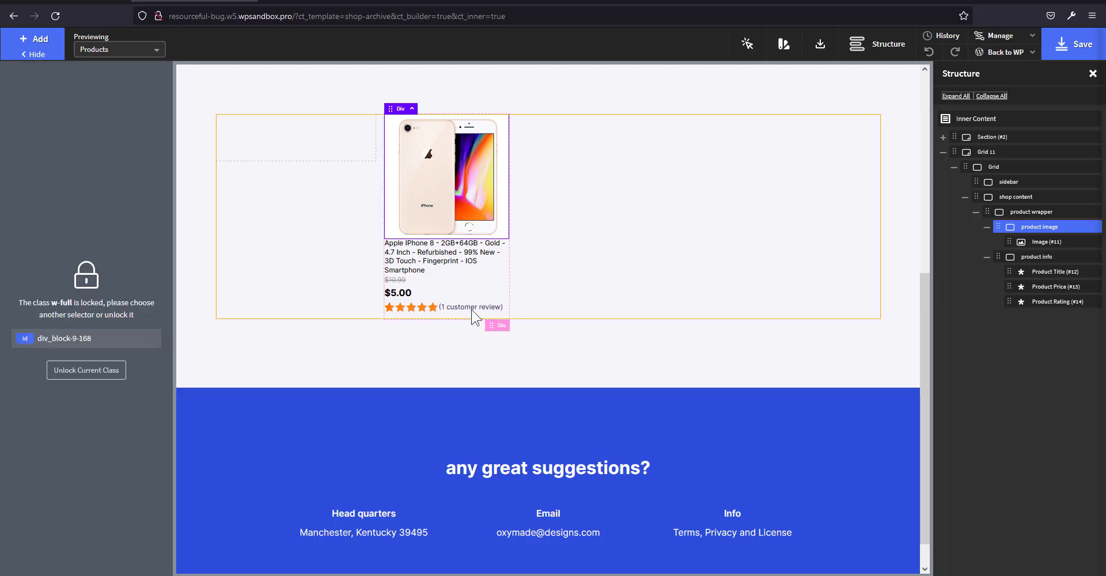
pyautogui.click(1039, 227)
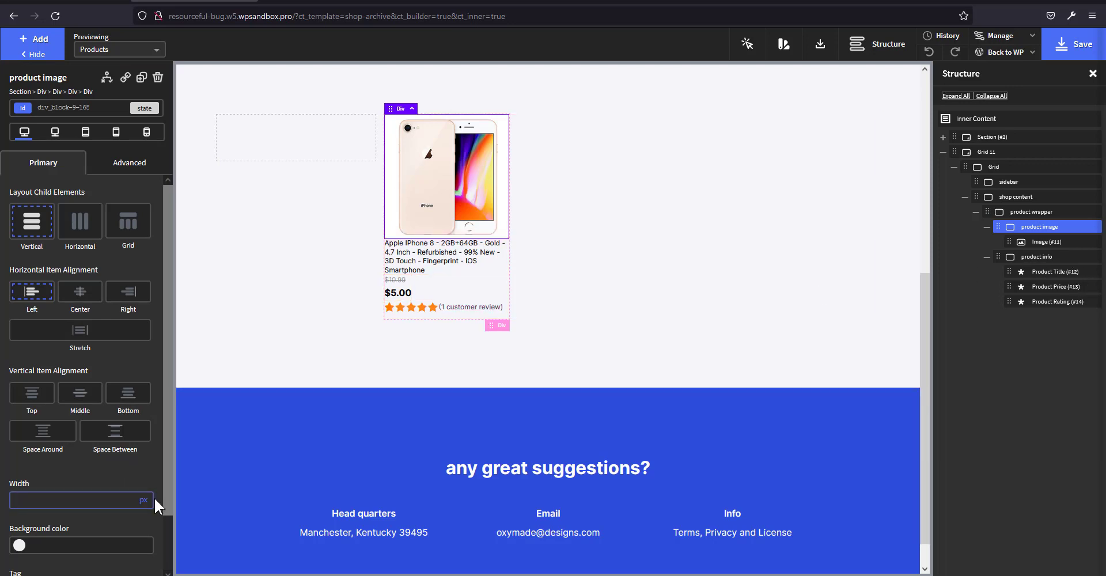
pyautogui.click(1015, 257)
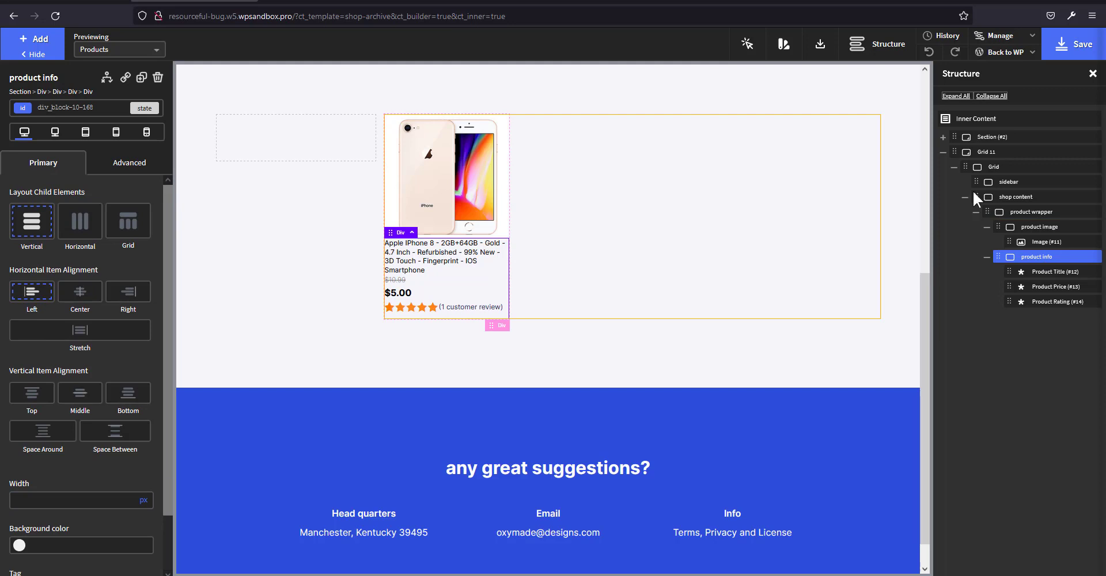
# Assign the centered class to the product info div
pyautogui.click(1034, 229)
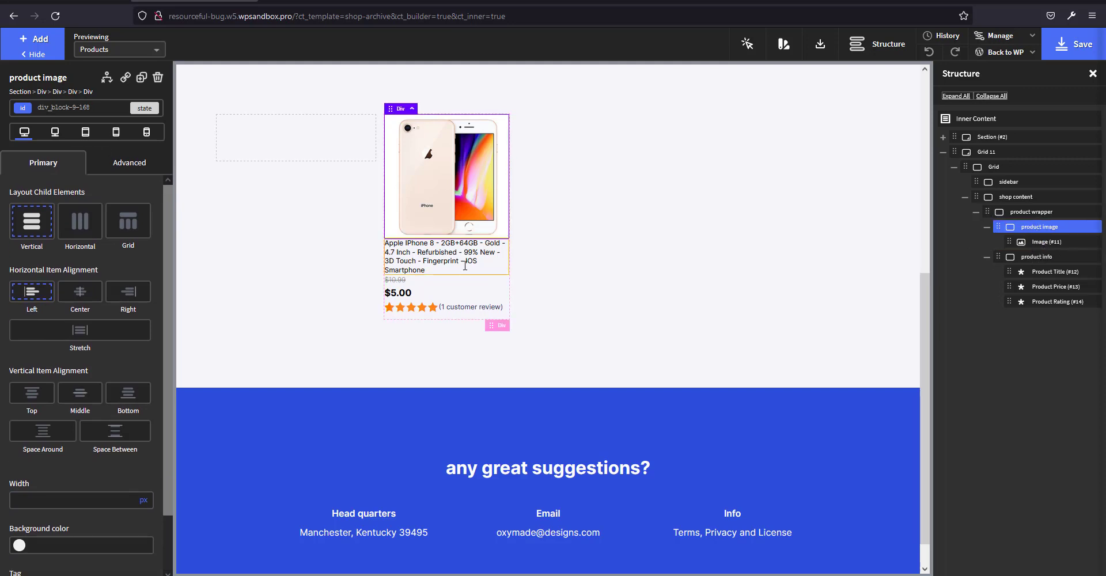
pyautogui.click(1044, 266)
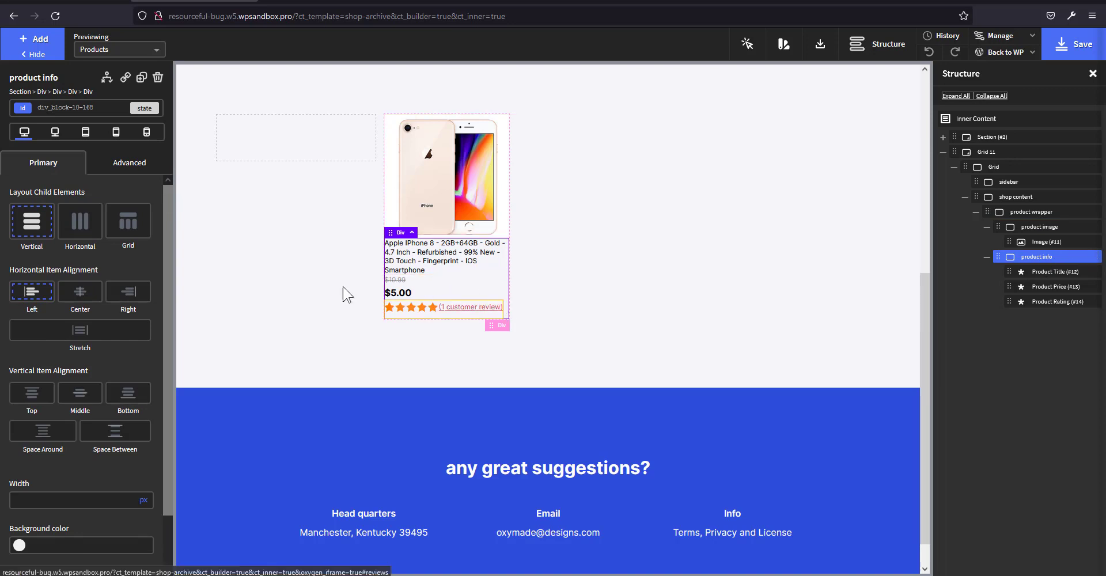
pyautogui.click(86, 109)
pyautogui.write('ce')
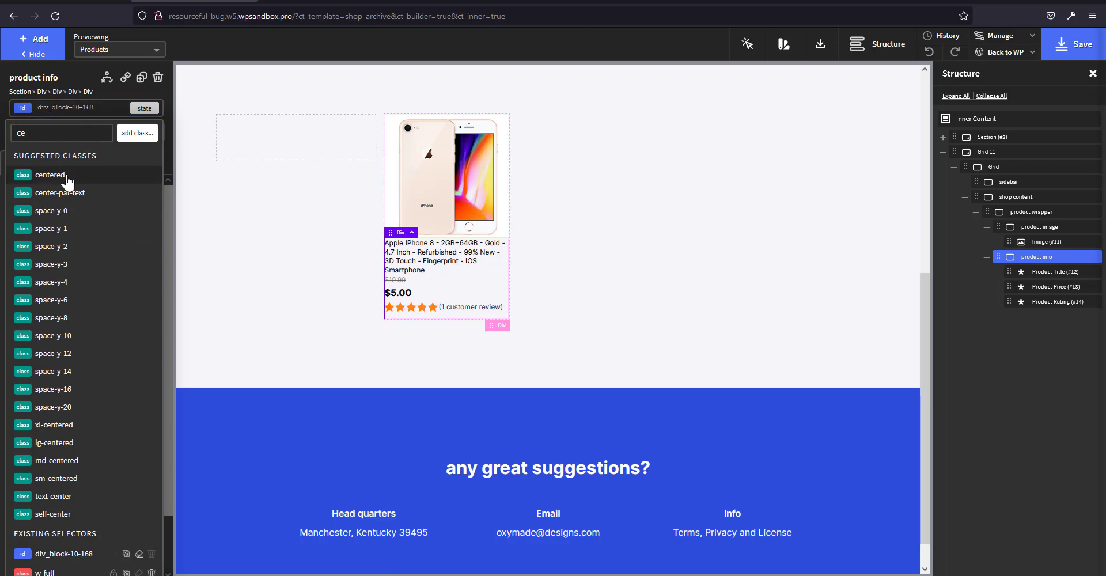
pyautogui.click(66, 176)
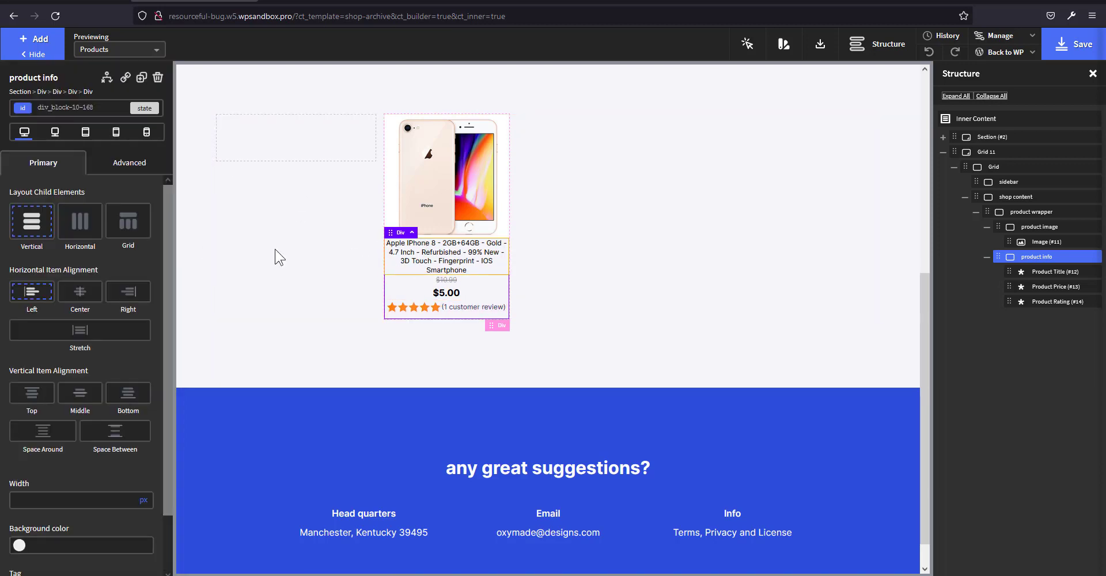
# Add the p-4 and space-y-2 classes to the product info div
pyautogui.click(95, 108)
pyautogui.write('p')
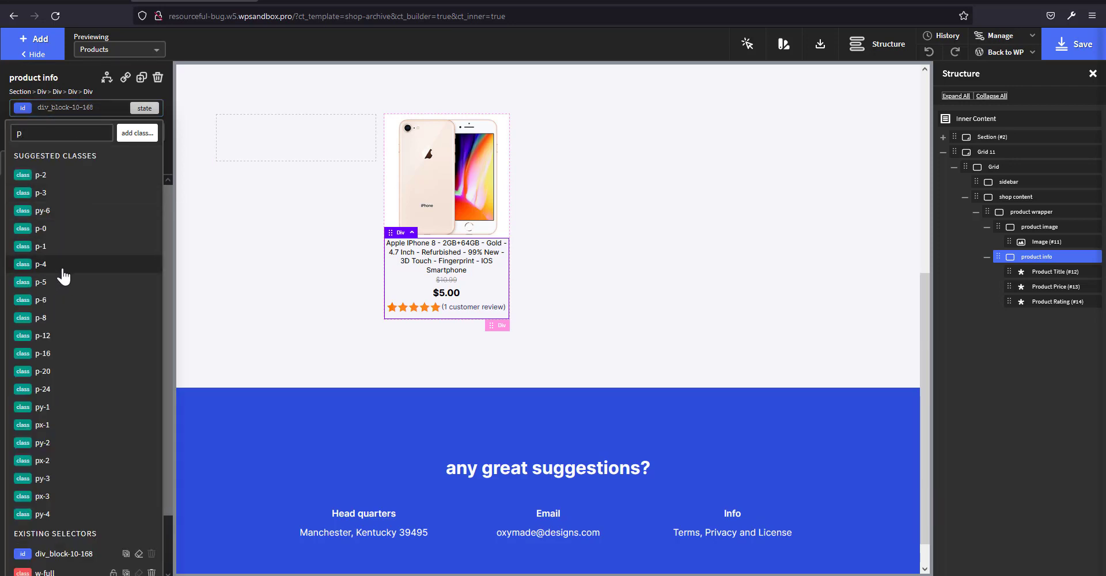
pyautogui.click(40, 264)
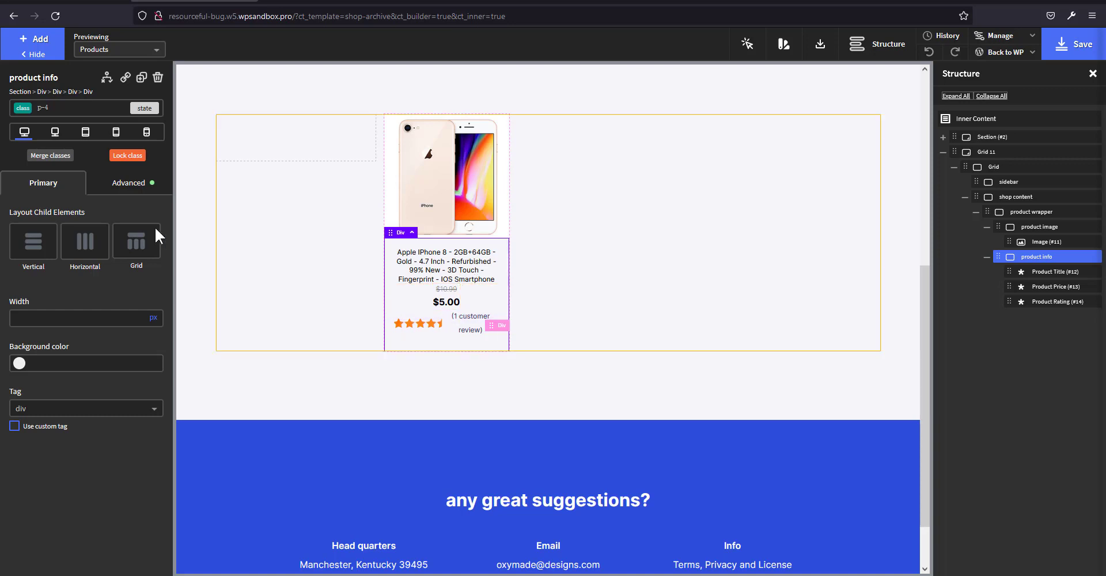
pyautogui.click(71, 107)
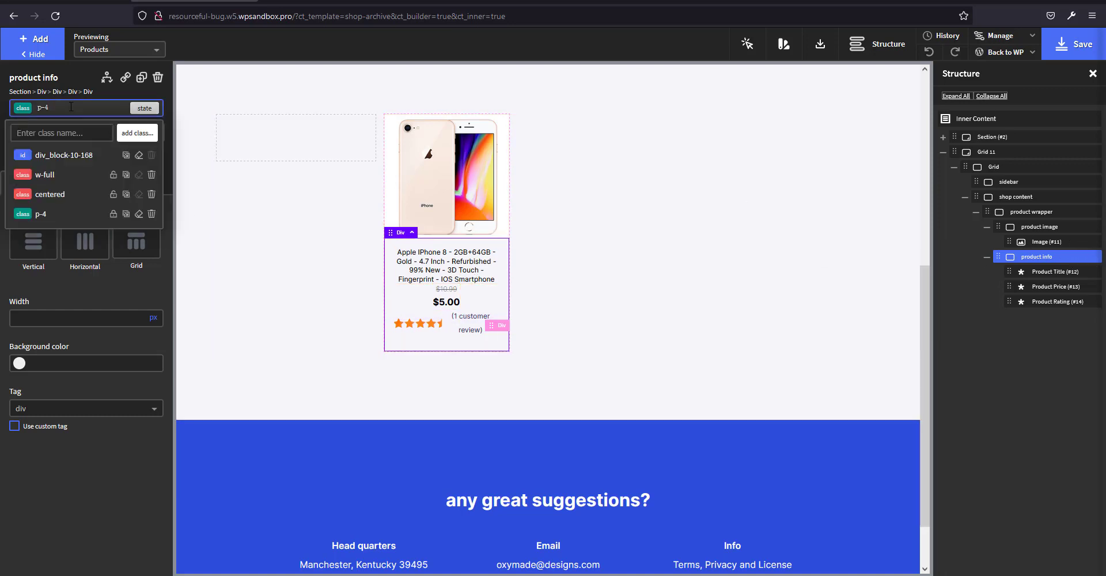
pyautogui.write('spac')
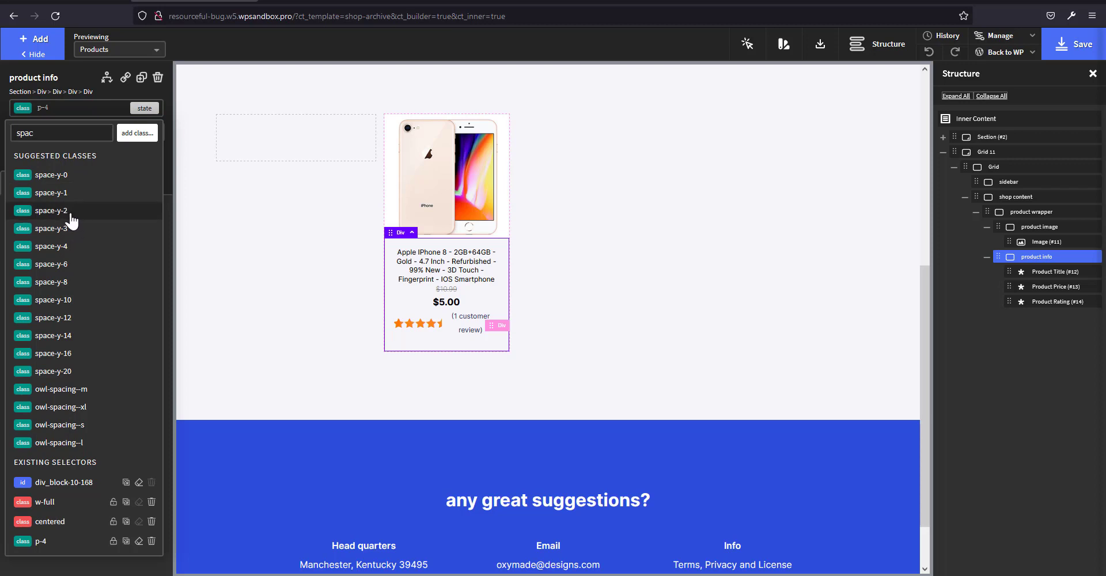
pyautogui.click(70, 210)
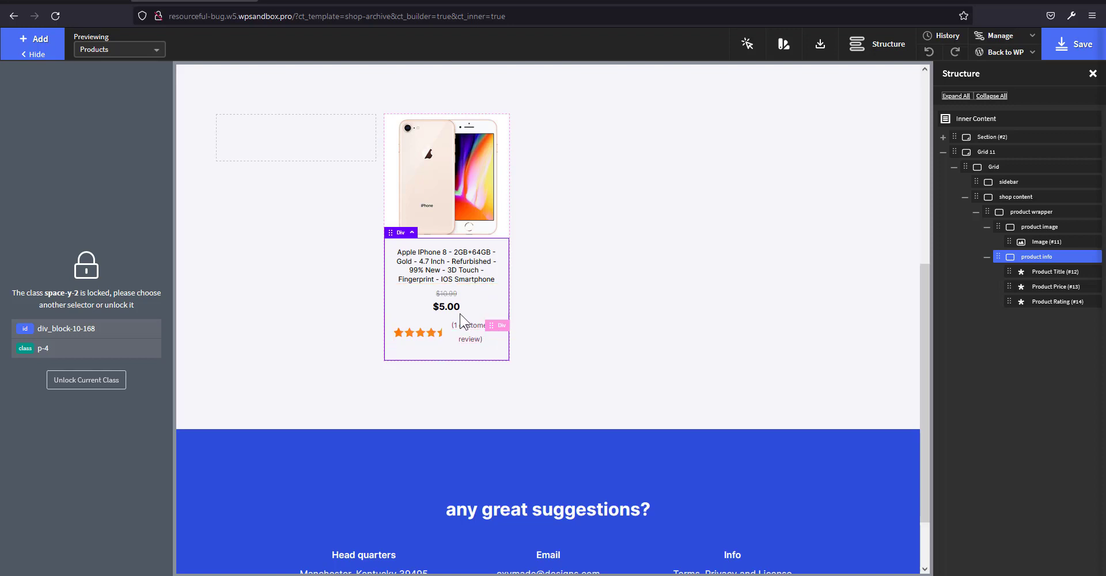
# Switch the product rating to a vertical layout and set its stars size to 10 px
pyautogui.click(435, 344)
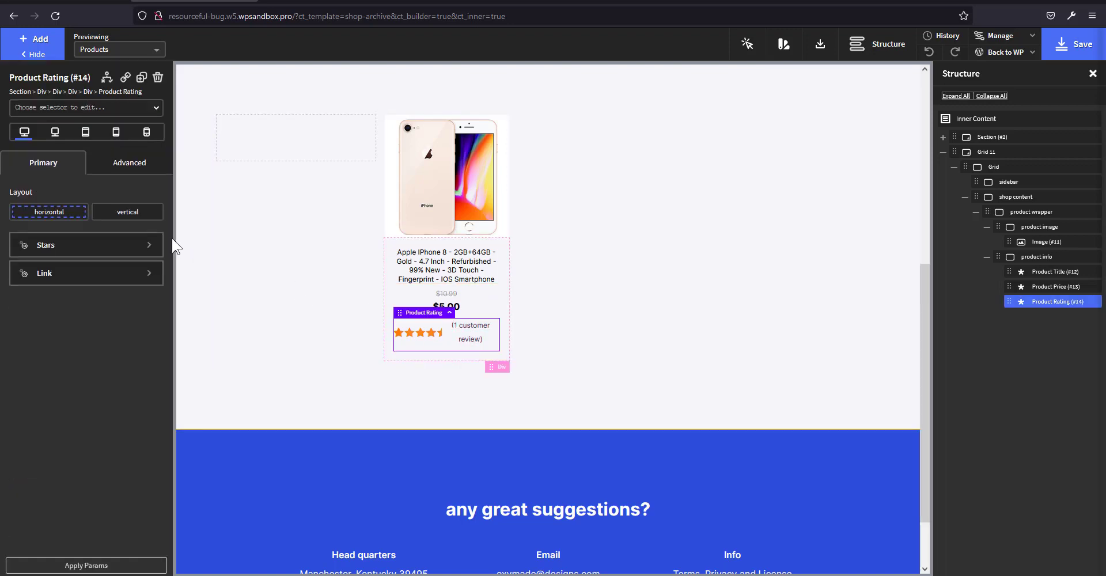
pyautogui.click(133, 214)
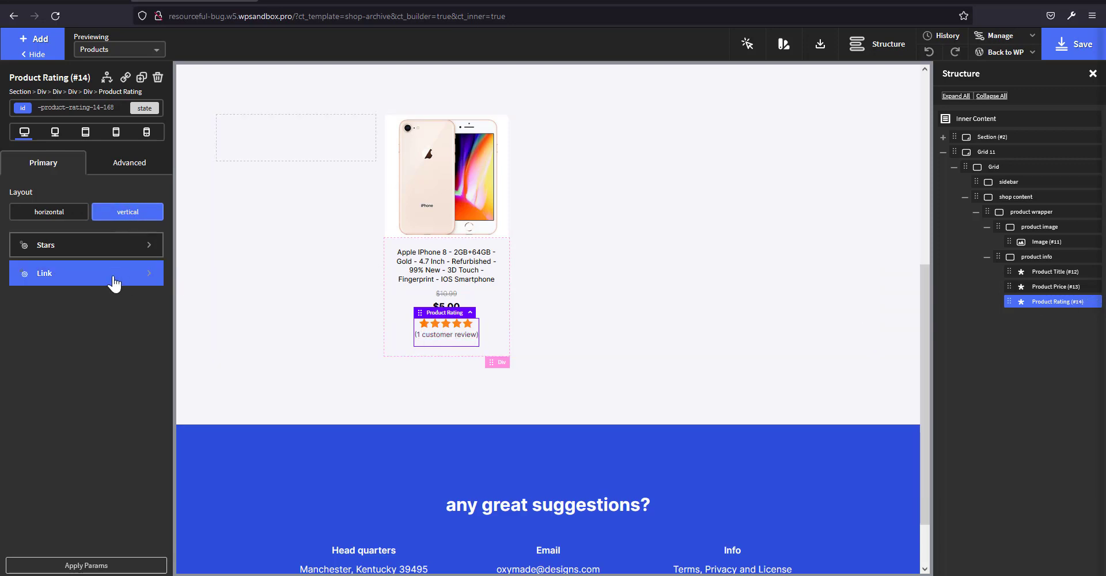
pyautogui.click(92, 253)
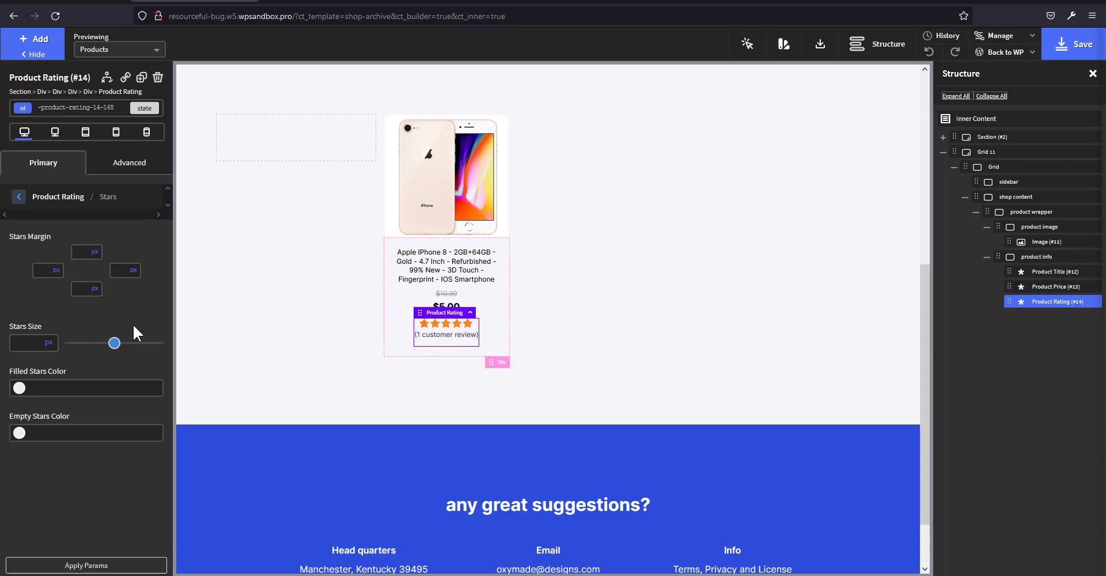
pyautogui.click(32, 341)
pyautogui.write('10')
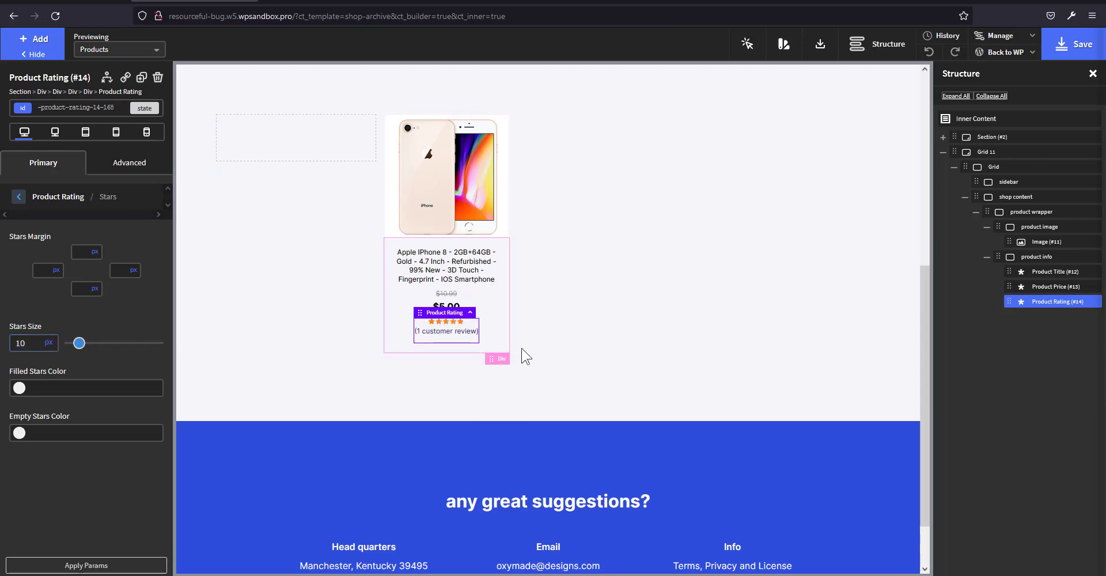
pyautogui.click(61, 196)
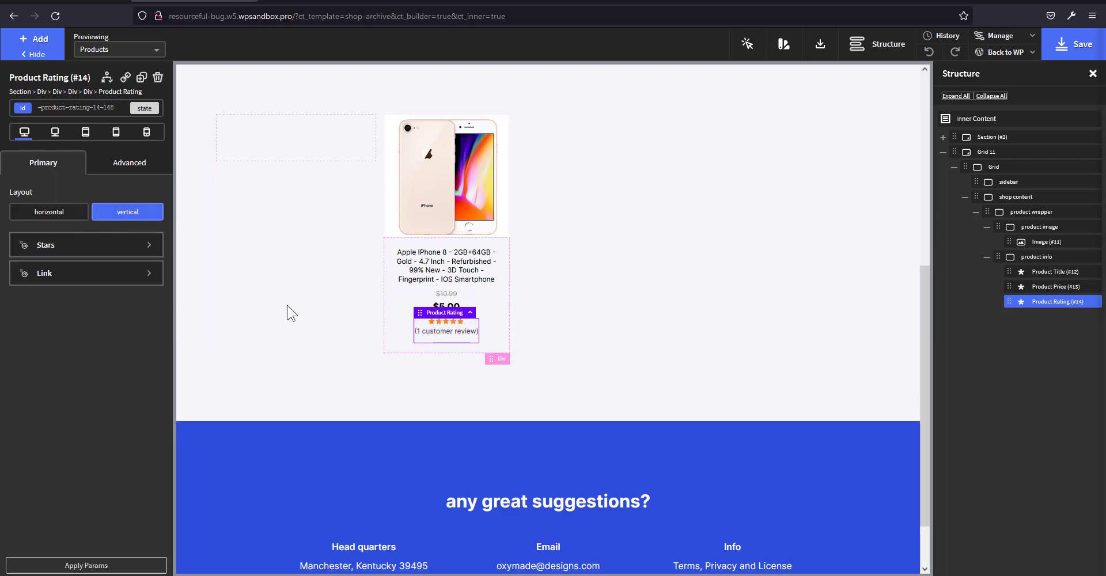
# Set the font size of the product rating's review link to 0 px in its normal state
pyautogui.click(453, 347)
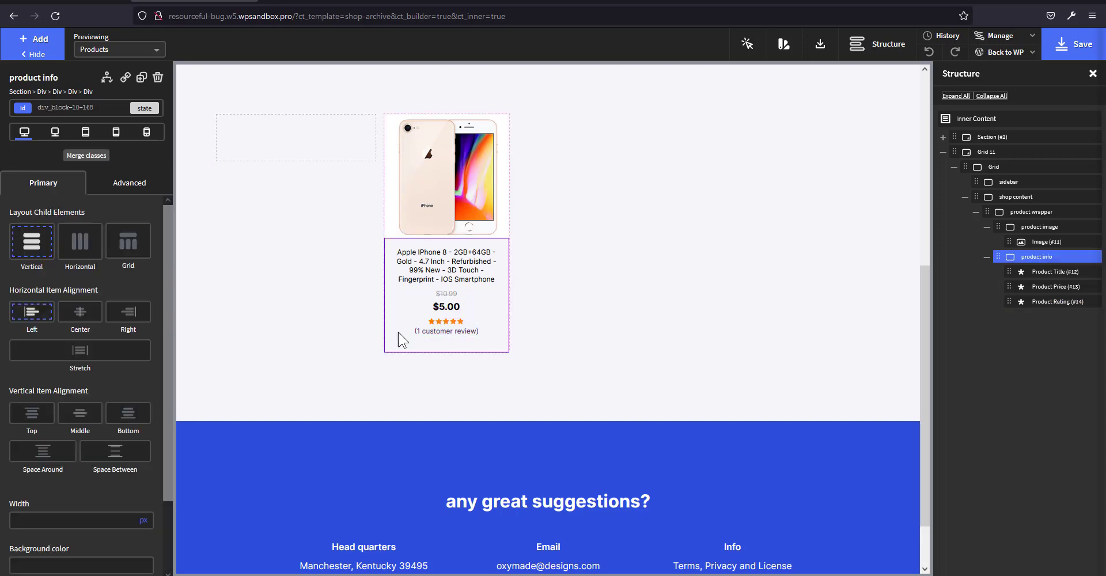
pyautogui.click(455, 331)
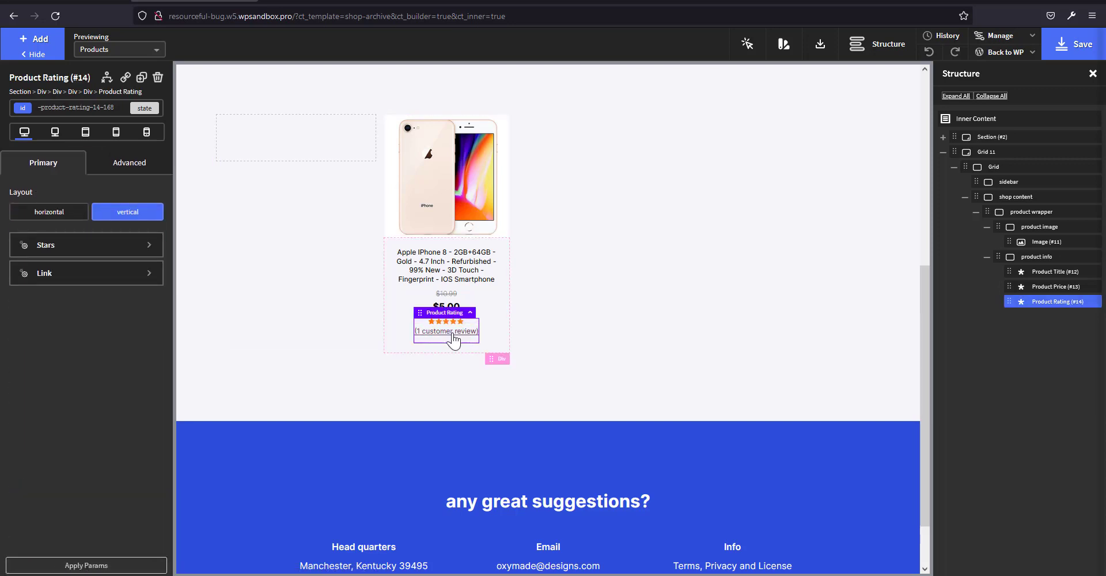
pyautogui.click(88, 277)
pyautogui.click(63, 242)
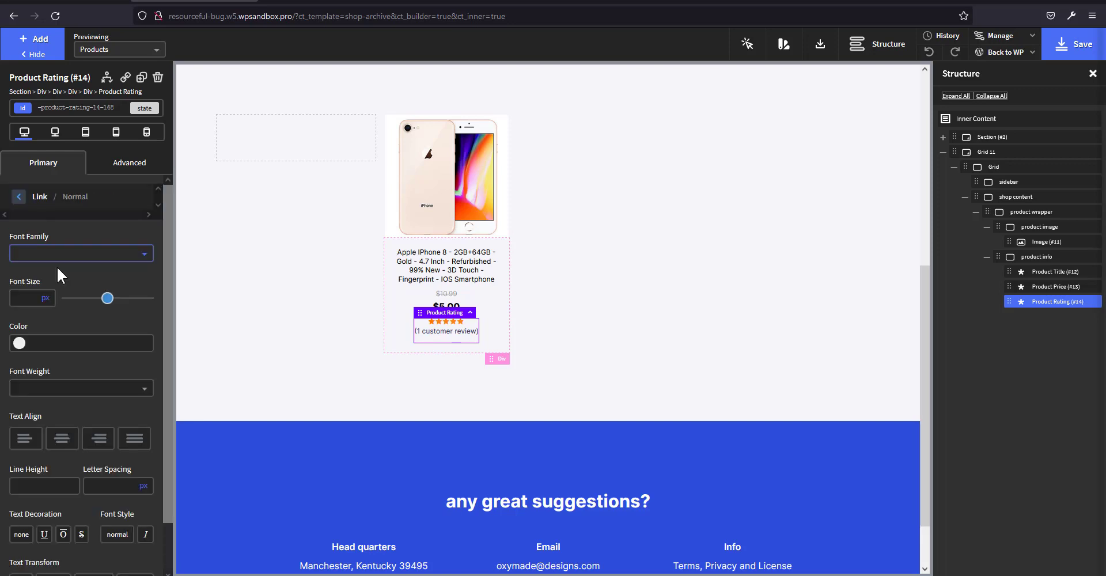
pyautogui.click(24, 296)
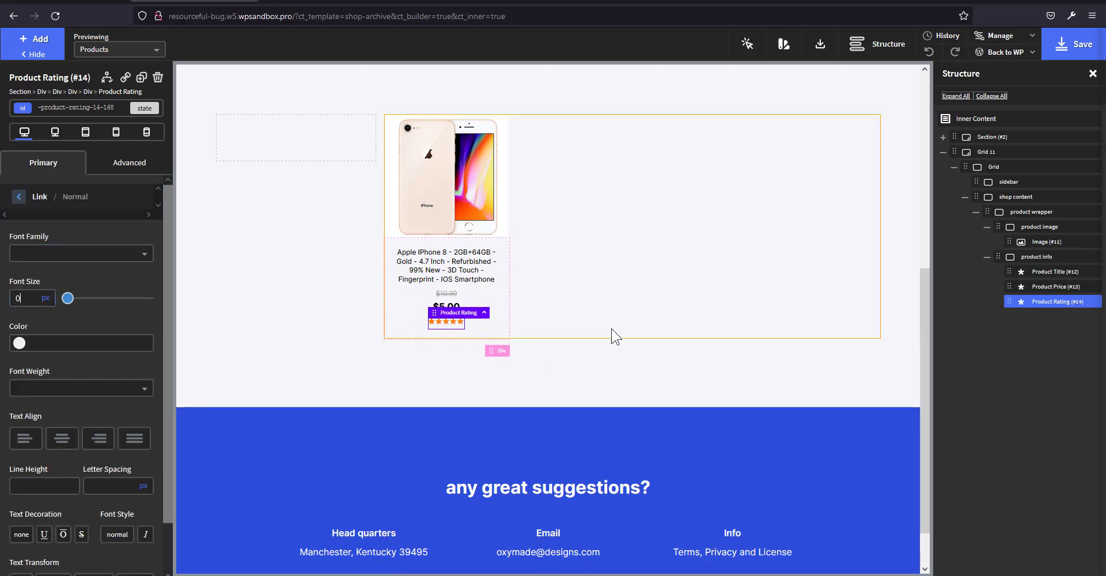
pyautogui.click(613, 334)
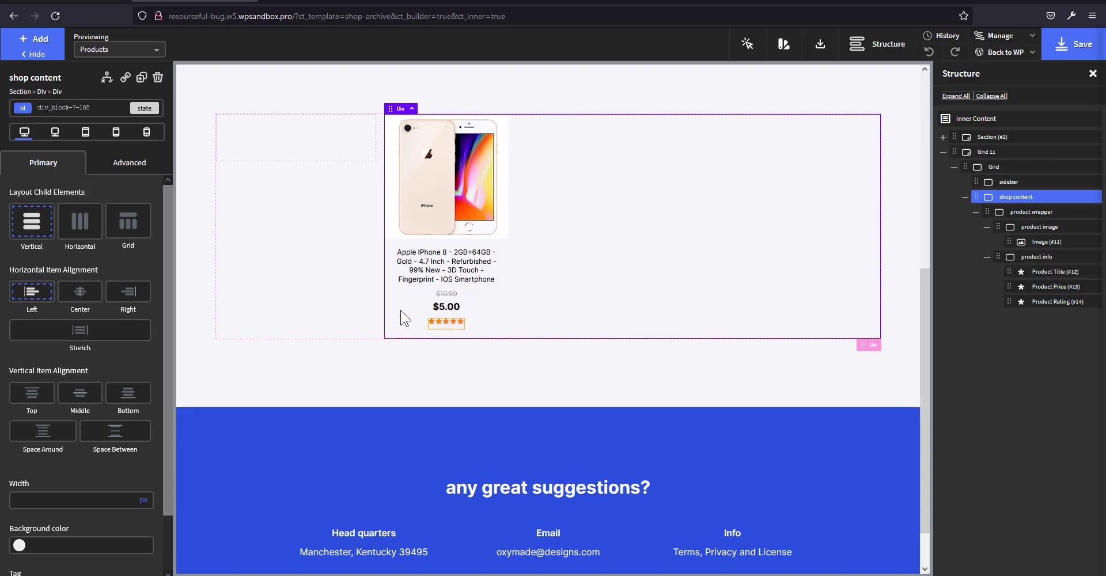
# Check the product cards on the demo shop page and assign the bg-white class to the product wrapper
pyautogui.hotkey('ctrl', 'Tab')
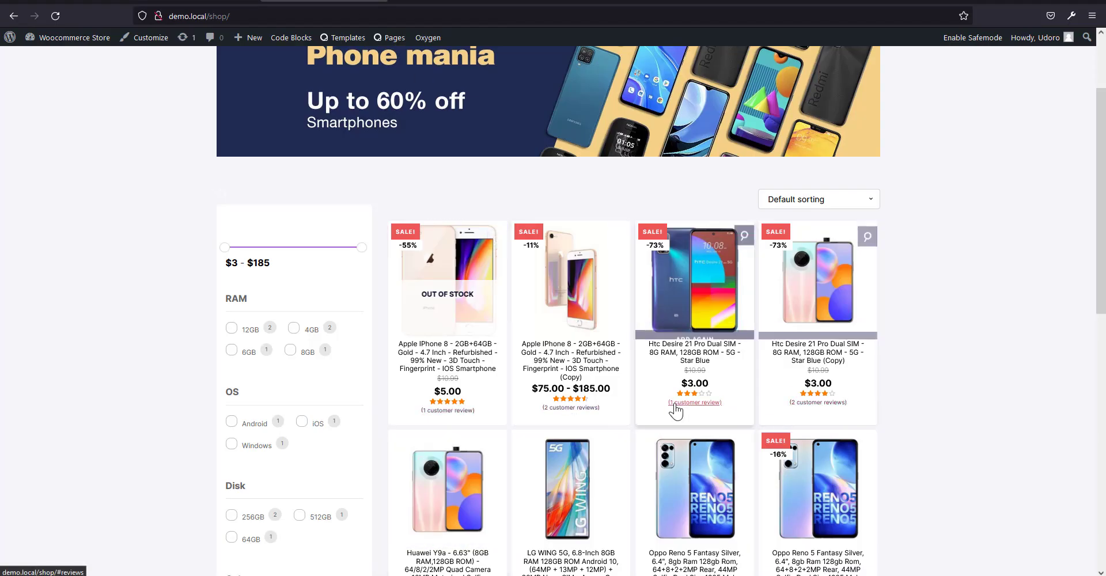
pyautogui.hotkey('ctrl', 'shift', 'Tab')
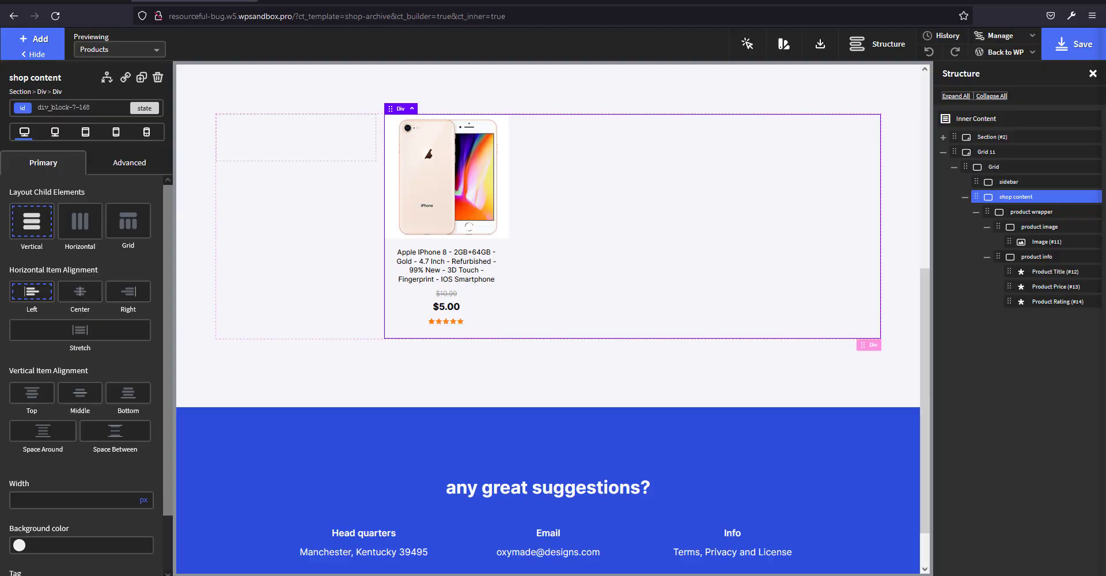
pyautogui.click(487, 325)
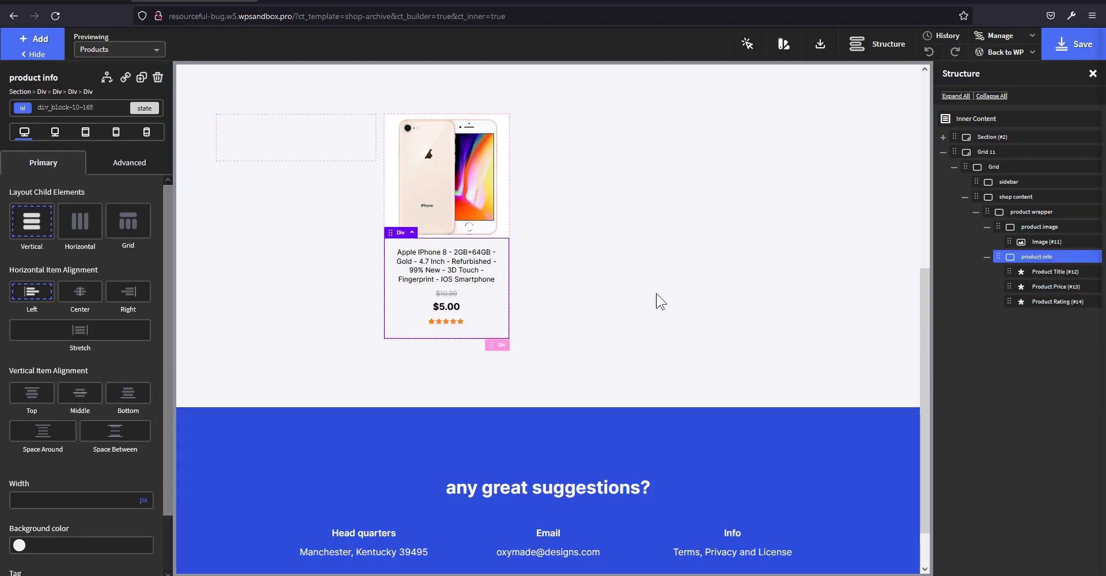
pyautogui.click(1038, 228)
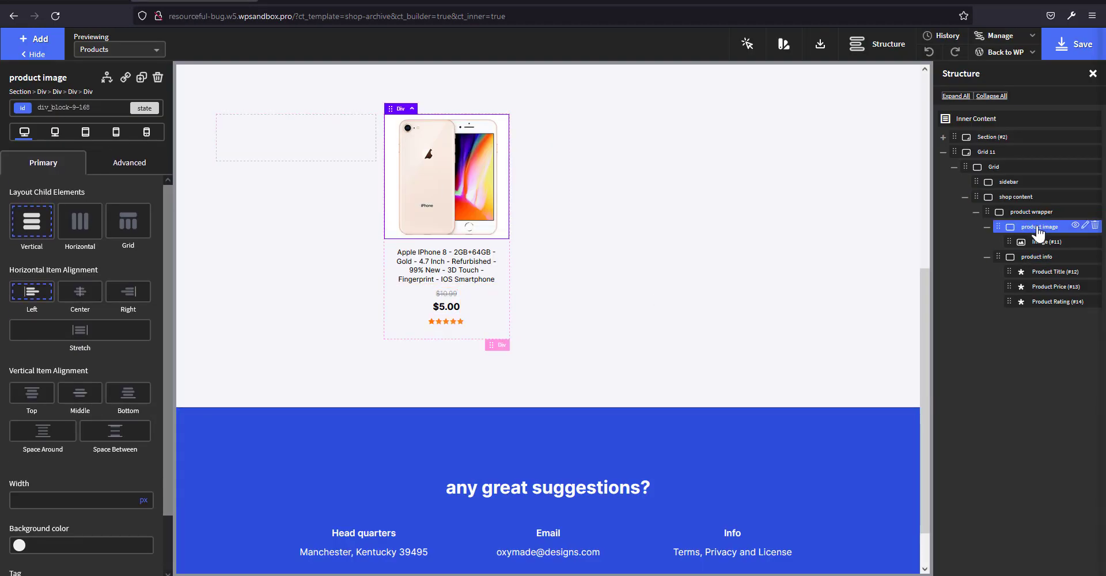
pyautogui.click(1034, 212)
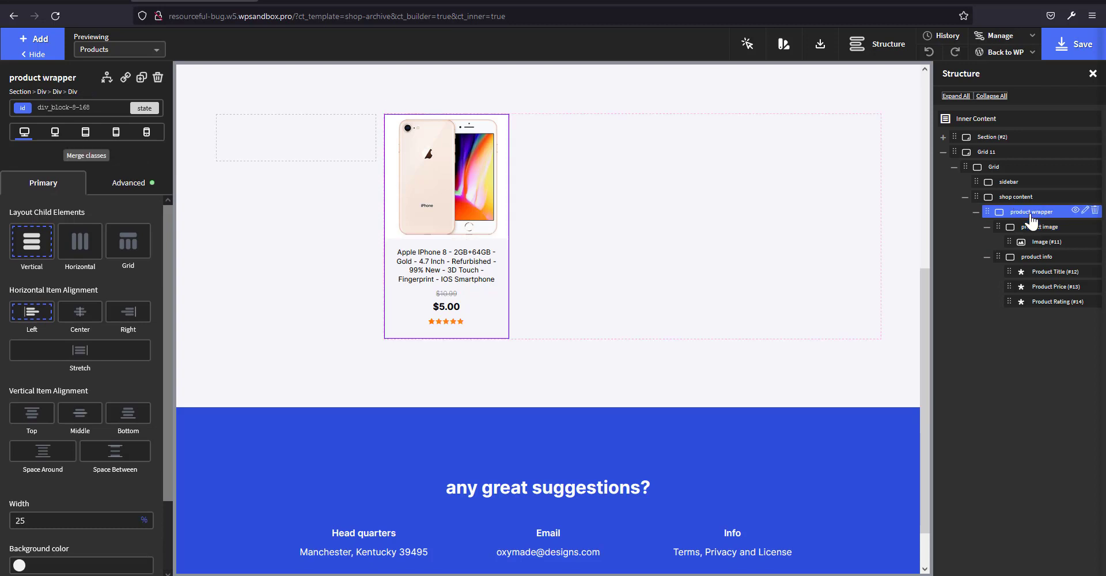
pyautogui.click(102, 110)
pyautogui.write('bg')
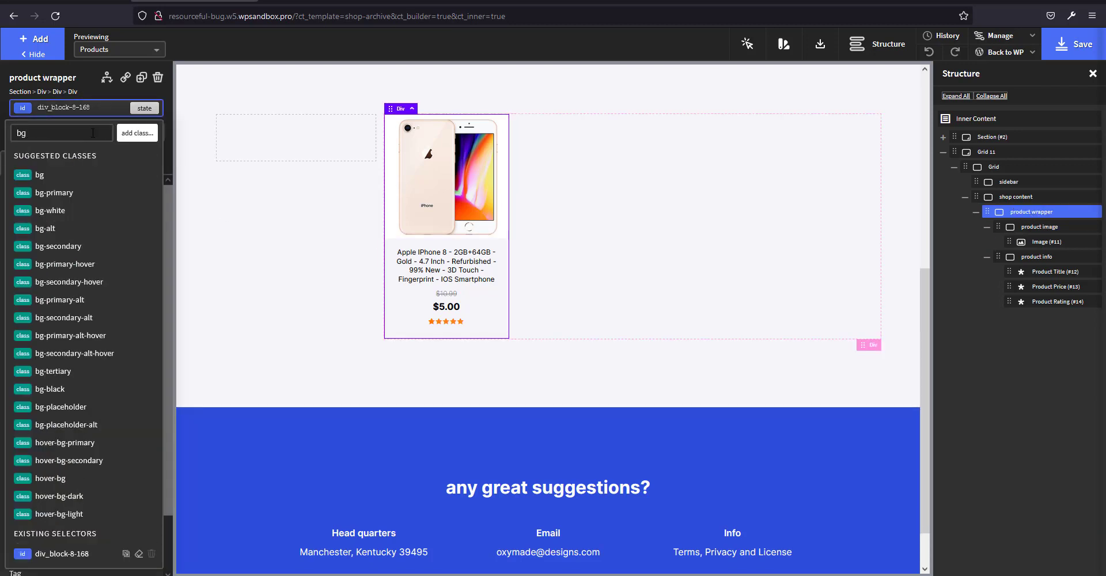
pyautogui.click(57, 211)
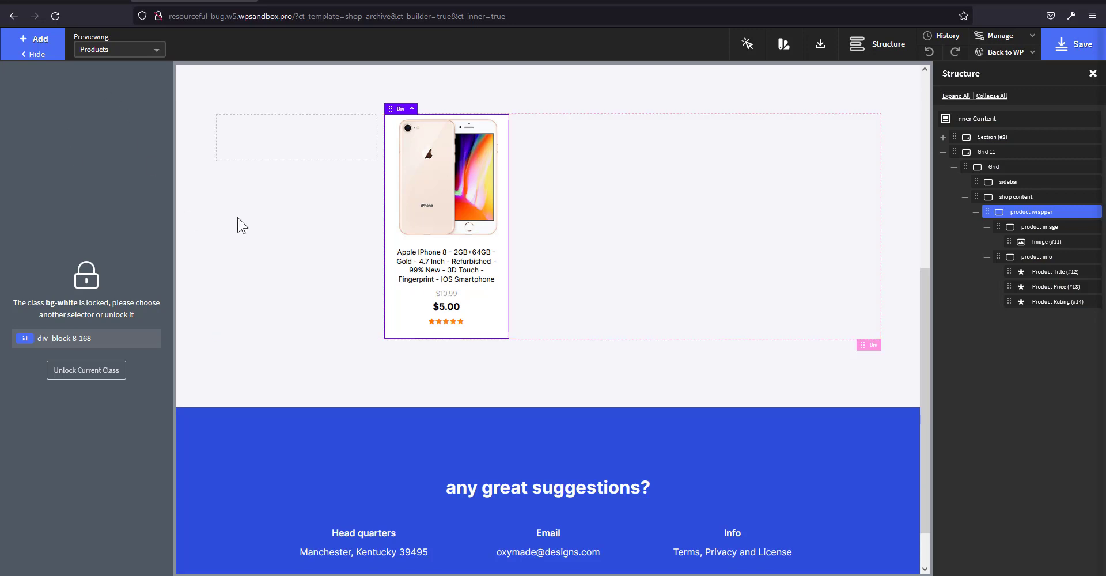
# Assign the border-radius-s class to the product wrapper
pyautogui.click(491, 323)
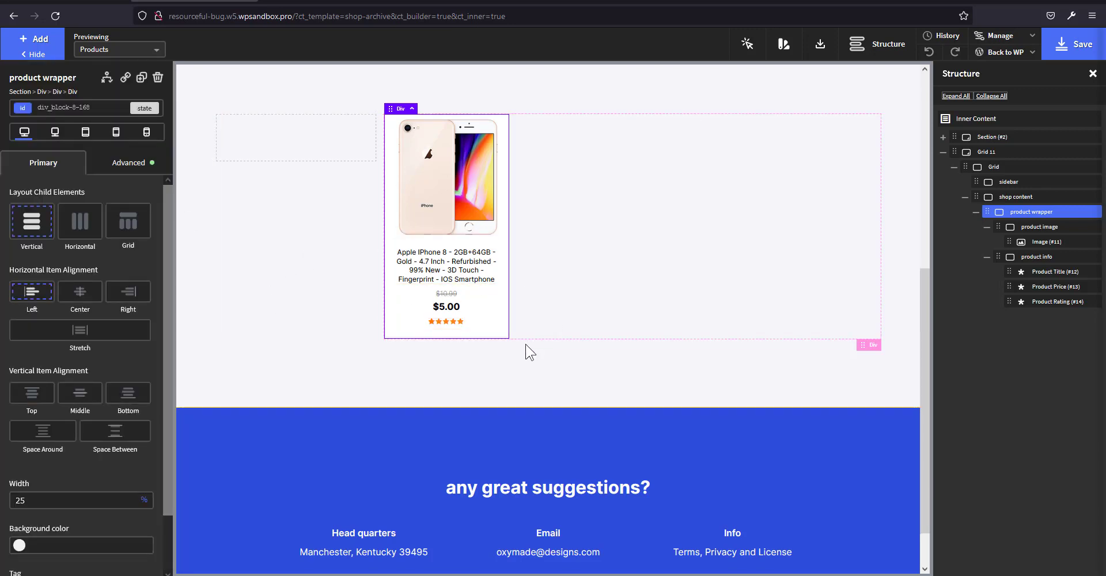
pyautogui.click(526, 373)
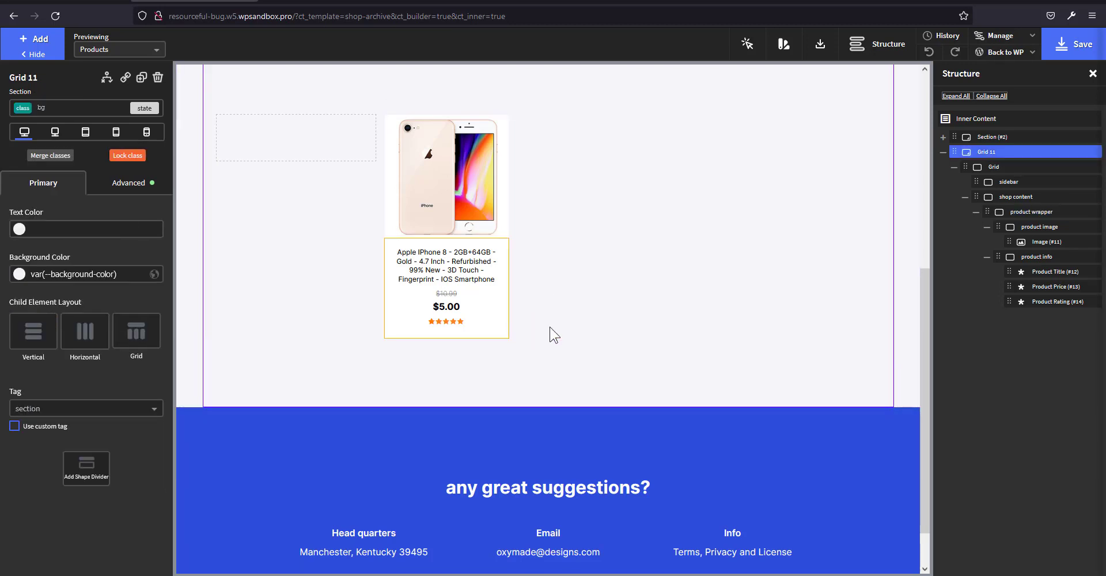
pyautogui.click(444, 337)
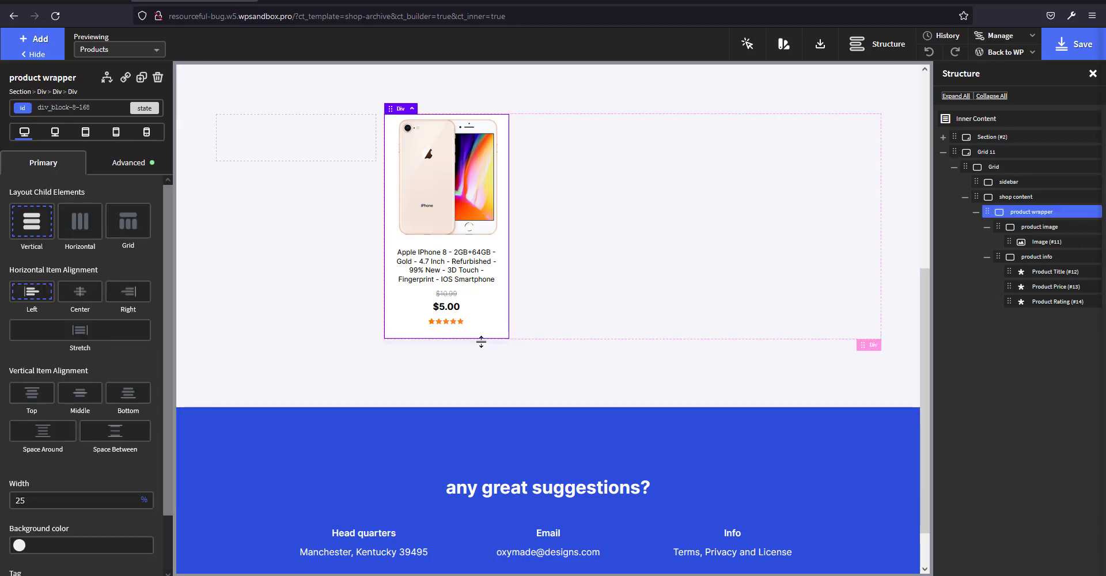
pyautogui.click(75, 104)
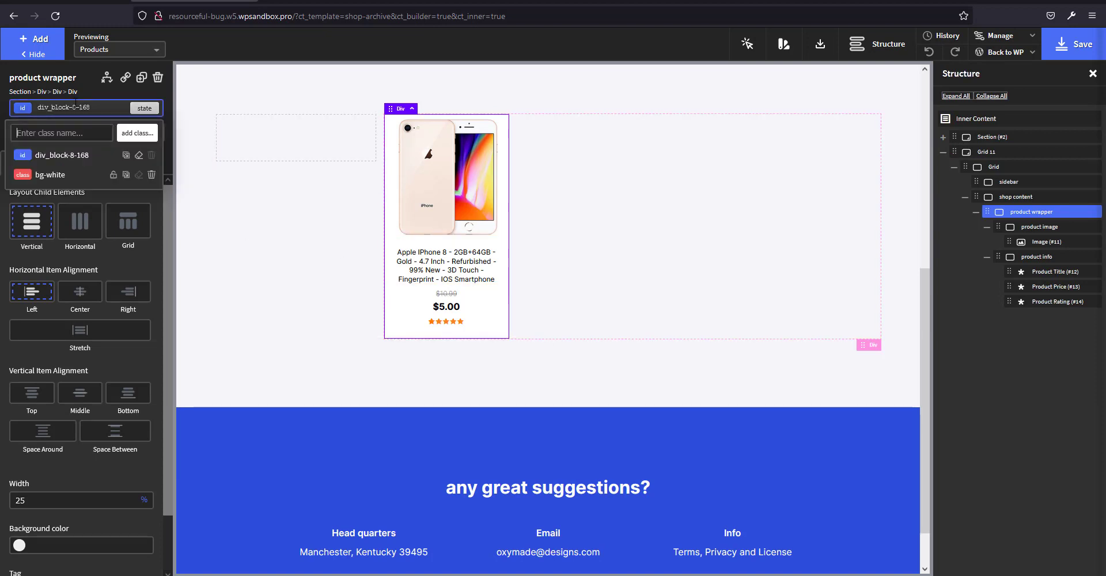
pyautogui.write('rad')
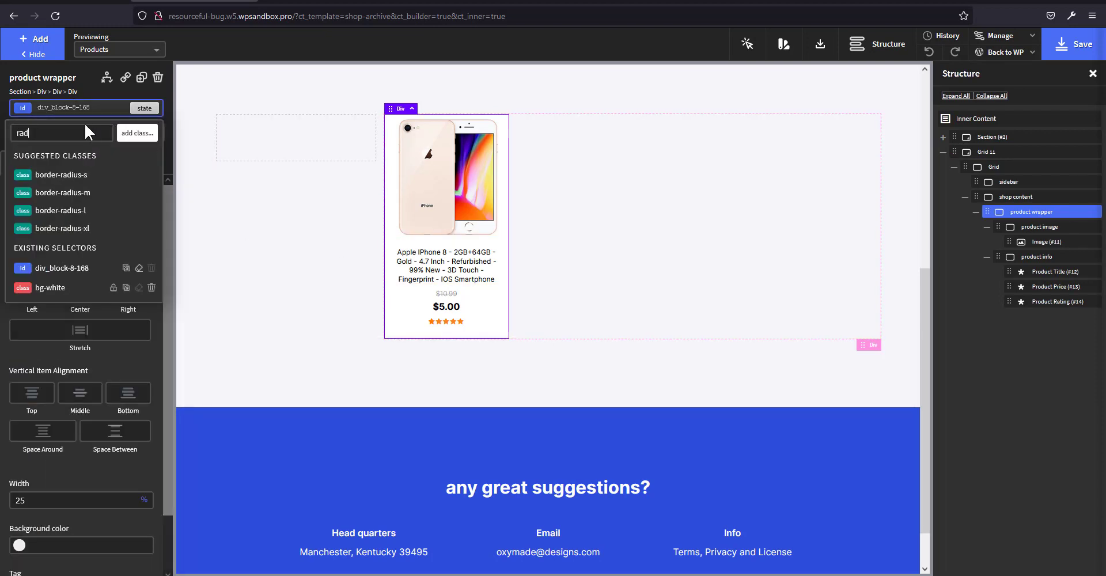
pyautogui.click(87, 181)
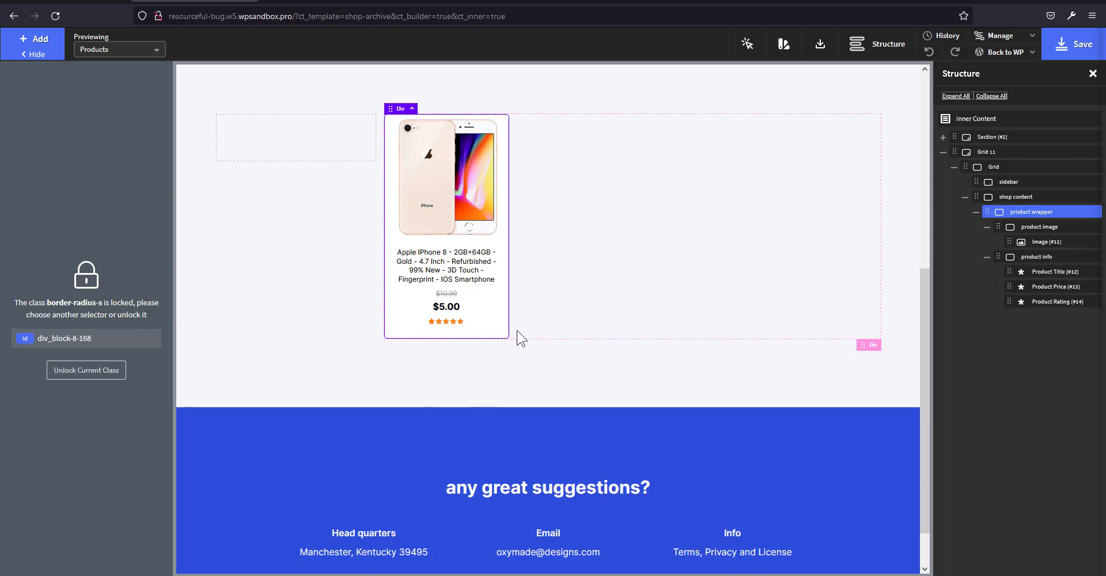
# Add the shadow-sm class to the product wrapper and select the shop content div
pyautogui.click(93, 108)
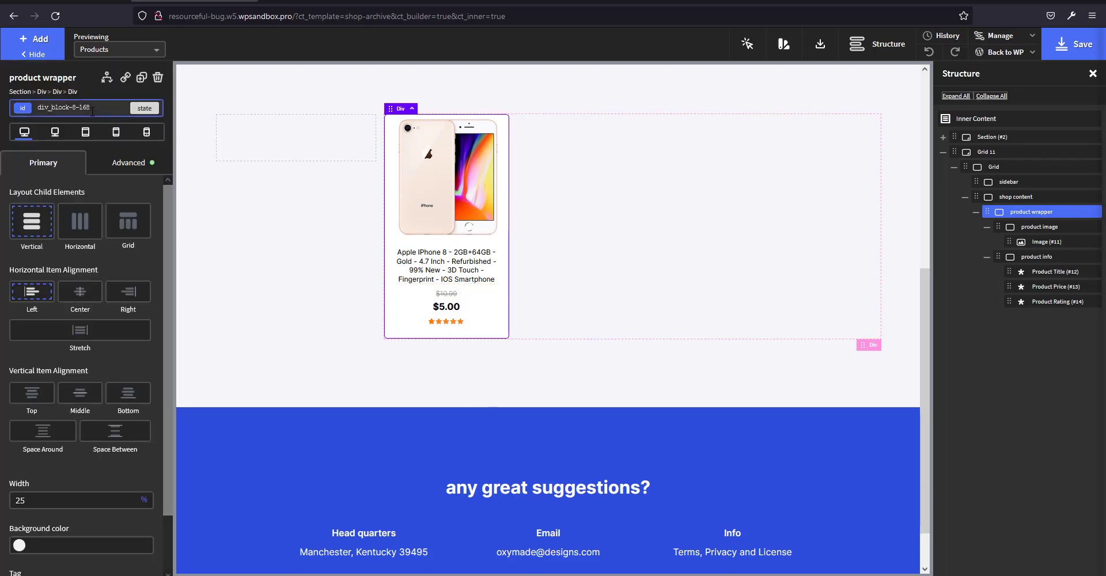
pyautogui.write('sh')
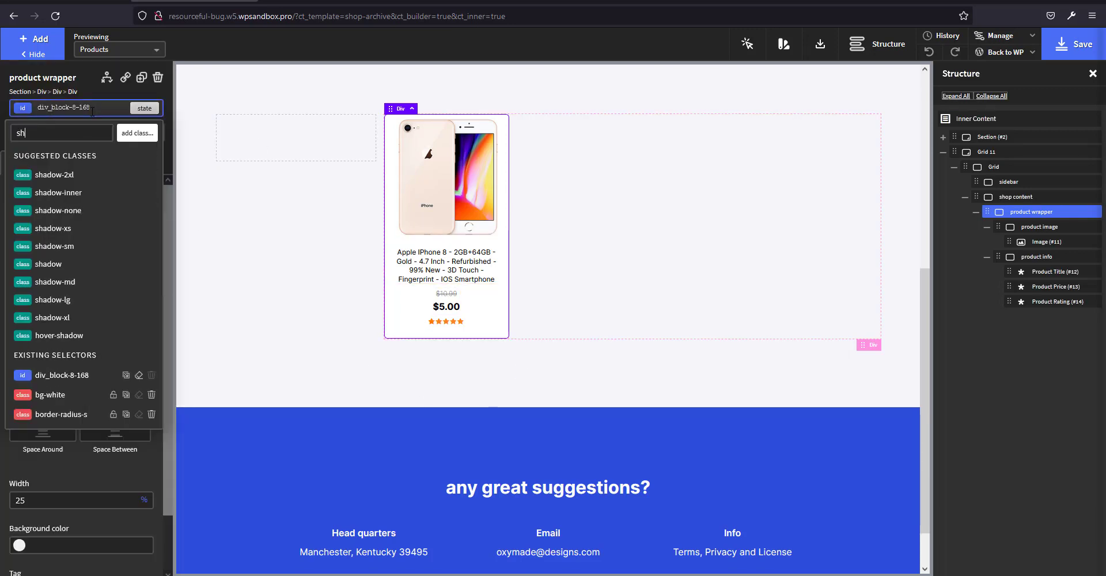
pyautogui.click(88, 246)
pyautogui.click(622, 296)
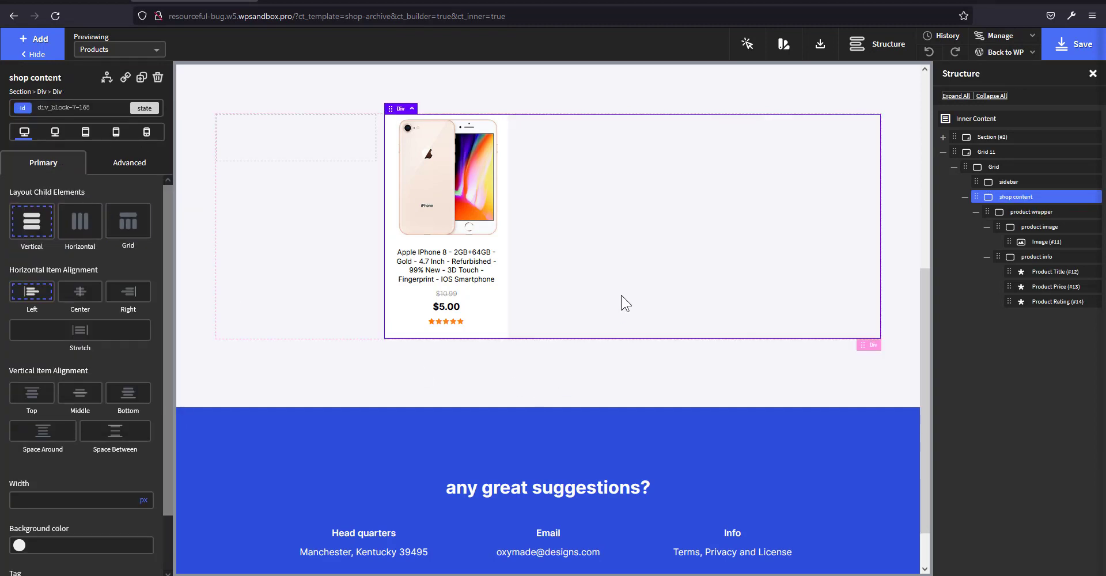
# Clear the width from the product wrapper's ID styles in the shop content div
pyautogui.click(586, 368)
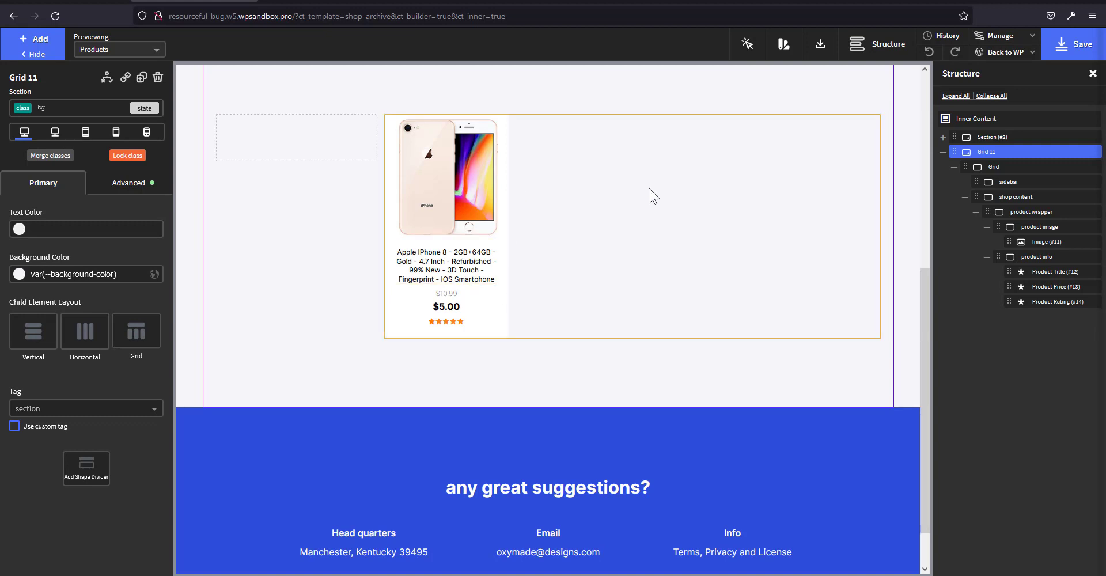
pyautogui.click(987, 227)
pyautogui.click(987, 241)
pyautogui.click(1016, 212)
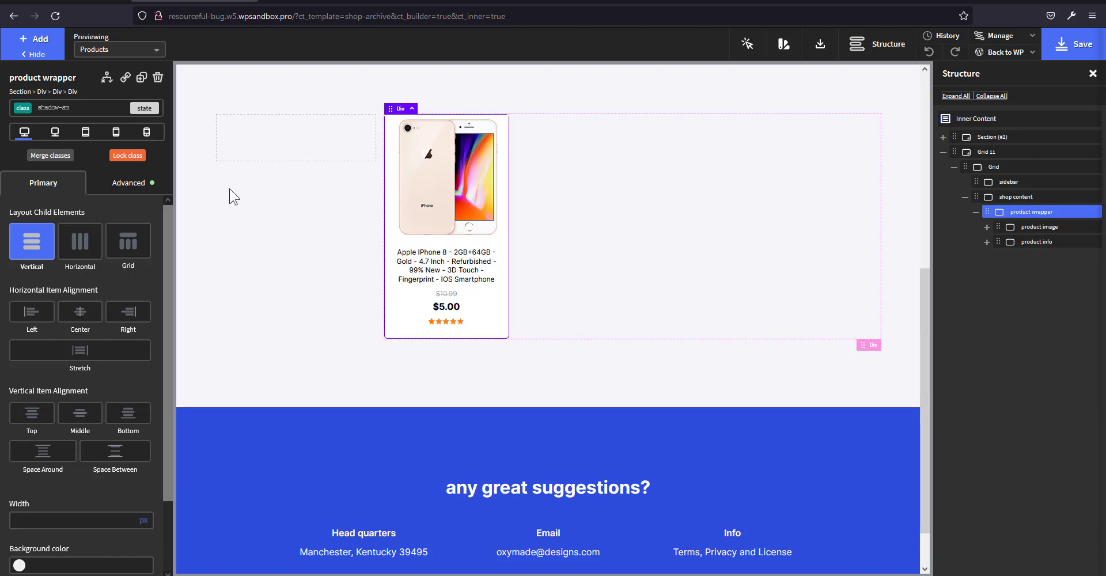
pyautogui.click(75, 107)
pyautogui.click(74, 153)
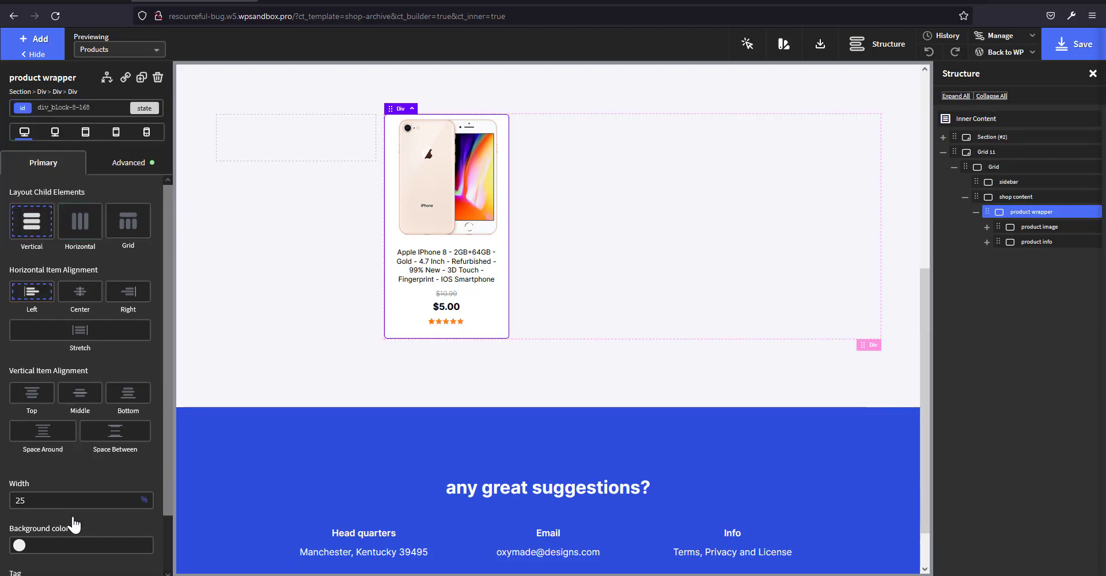
pyautogui.click(79, 499)
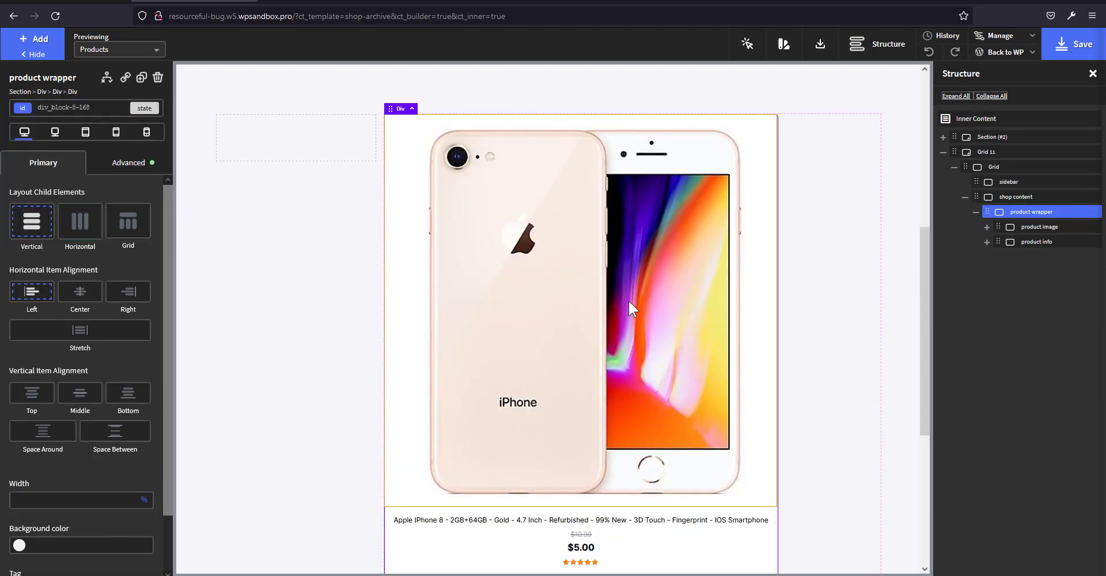
# Add a Repeater element inside the shop content div
pyautogui.click(976, 212)
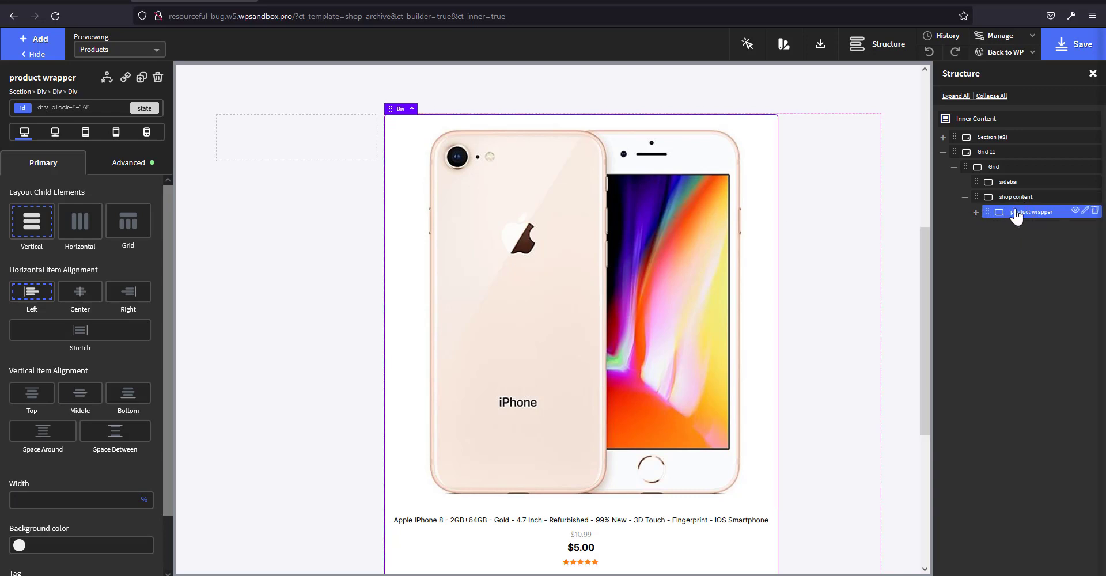
pyautogui.click(1022, 197)
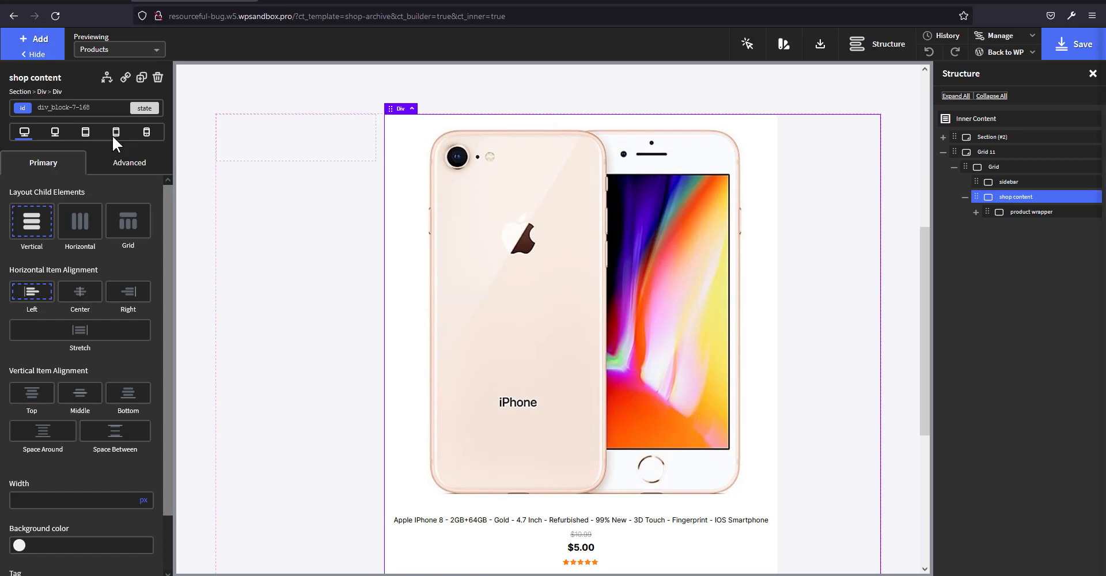
pyautogui.click(34, 39)
pyautogui.write('re')
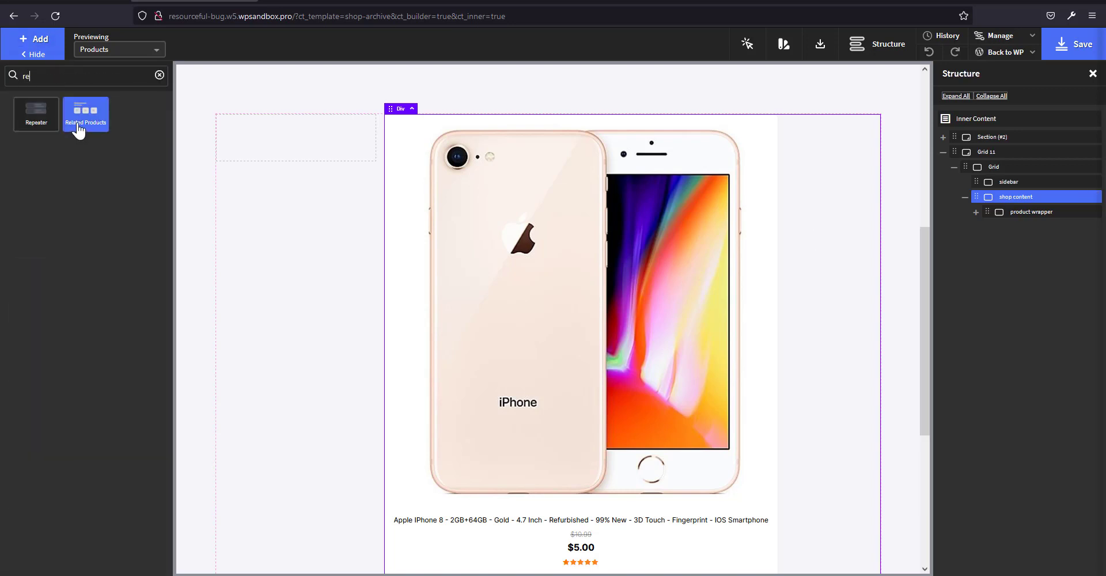
pyautogui.click(26, 127)
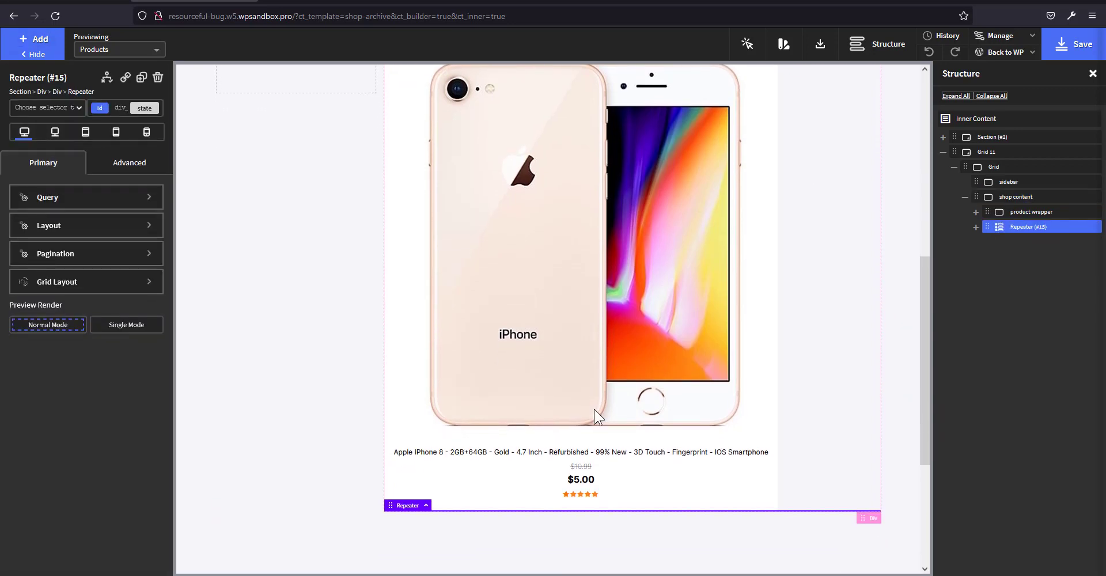
# Rename the div inside the repeater as product card
pyautogui.click(976, 227)
pyautogui.click(1032, 242)
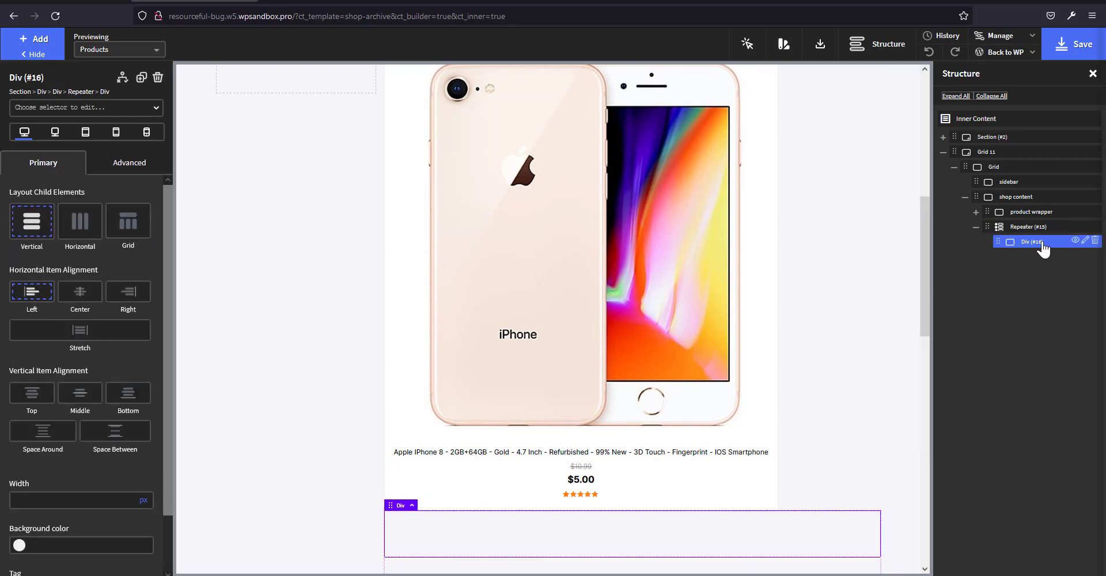
pyautogui.doubleClick(1031, 242)
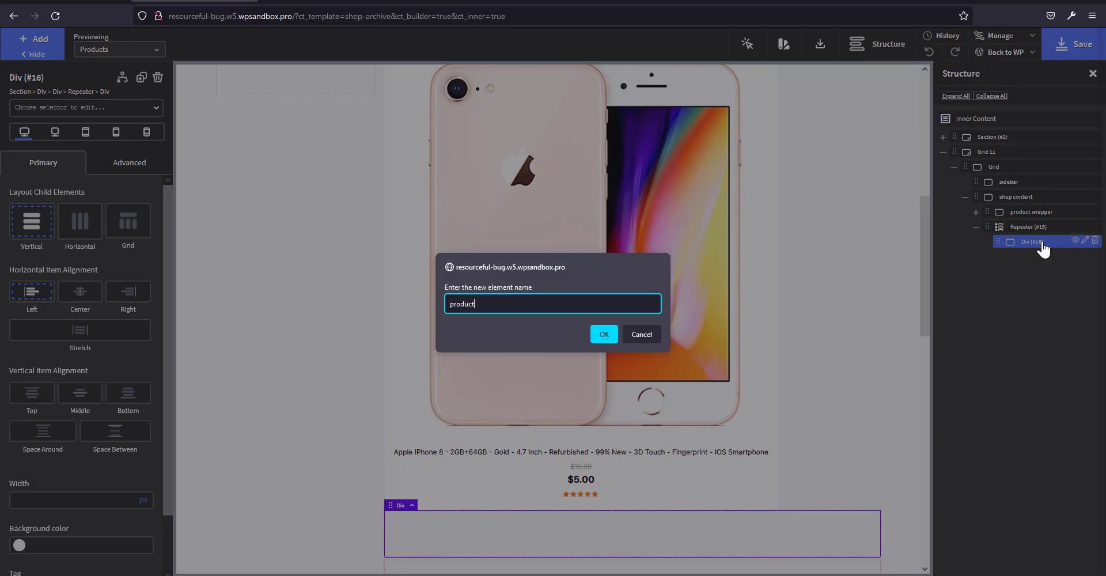
pyautogui.write('product card')
pyautogui.press('Return')
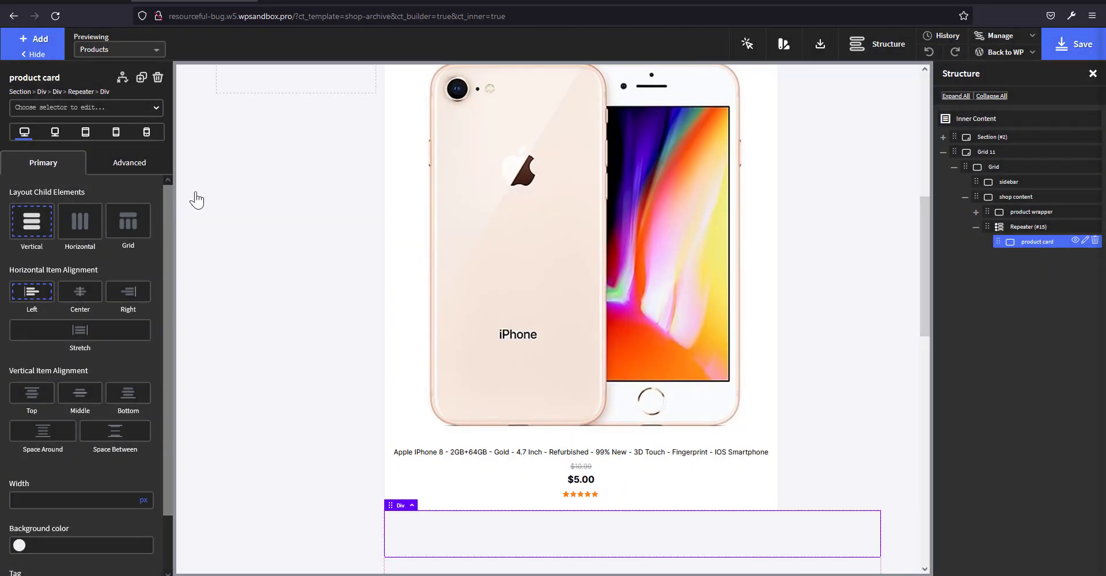
# Create the class product-card on the product card div
pyautogui.click(75, 110)
pyautogui.write('pro')
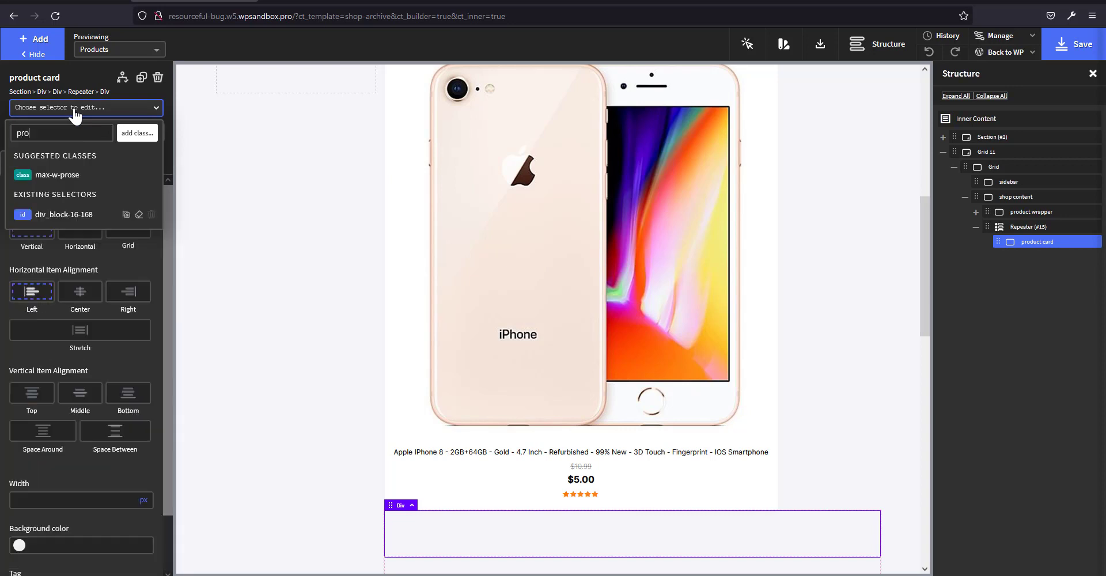
pyautogui.write('duct-car')
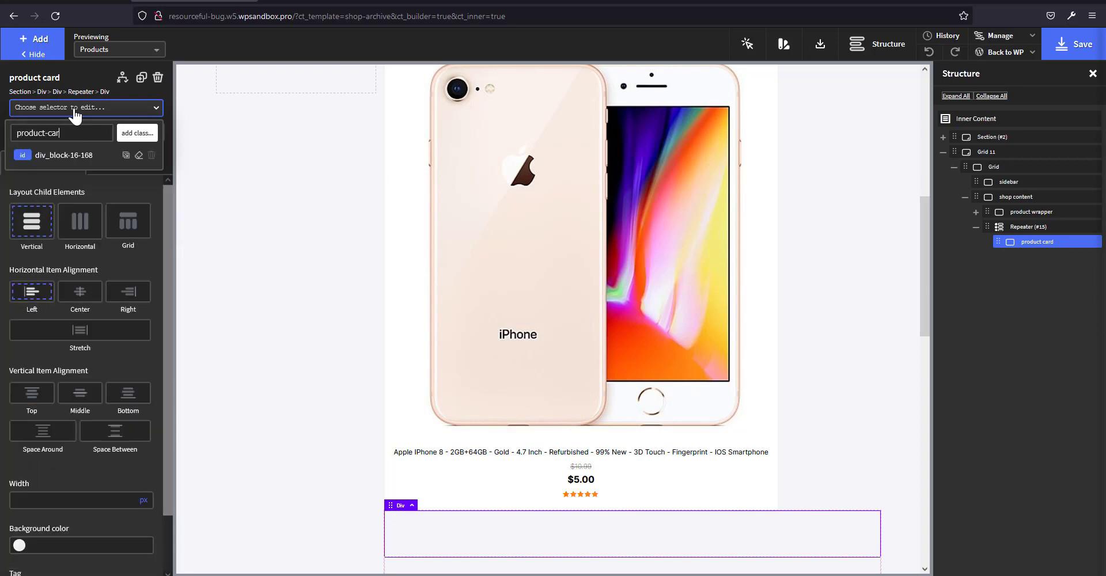
pyautogui.write('d')
pyautogui.press('Return')
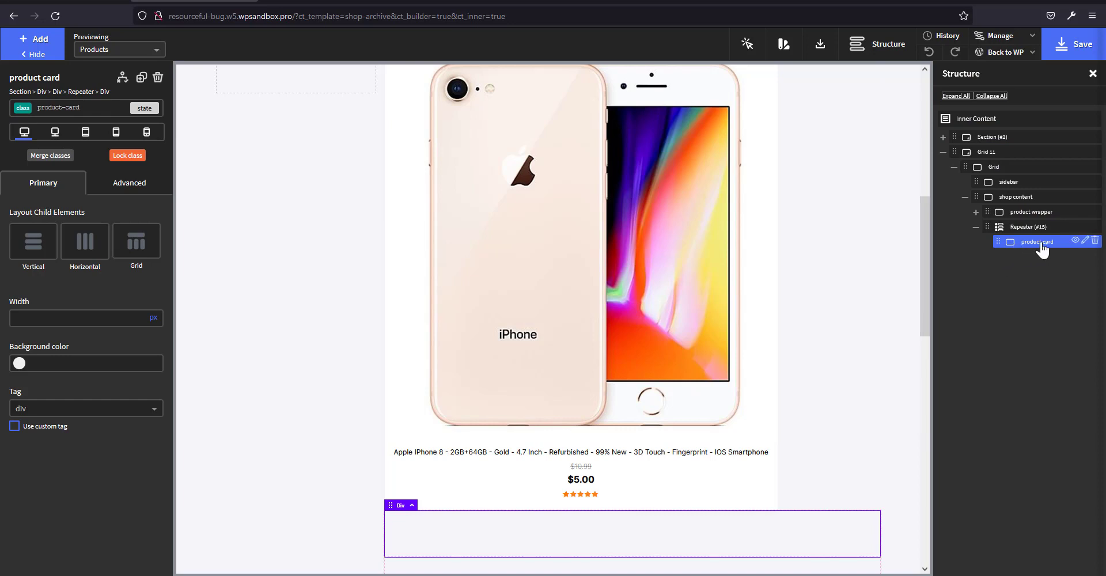
# Move the product wrapper into the product card div and assign the w-1by4 class to the card
pyautogui.click(1018, 218)
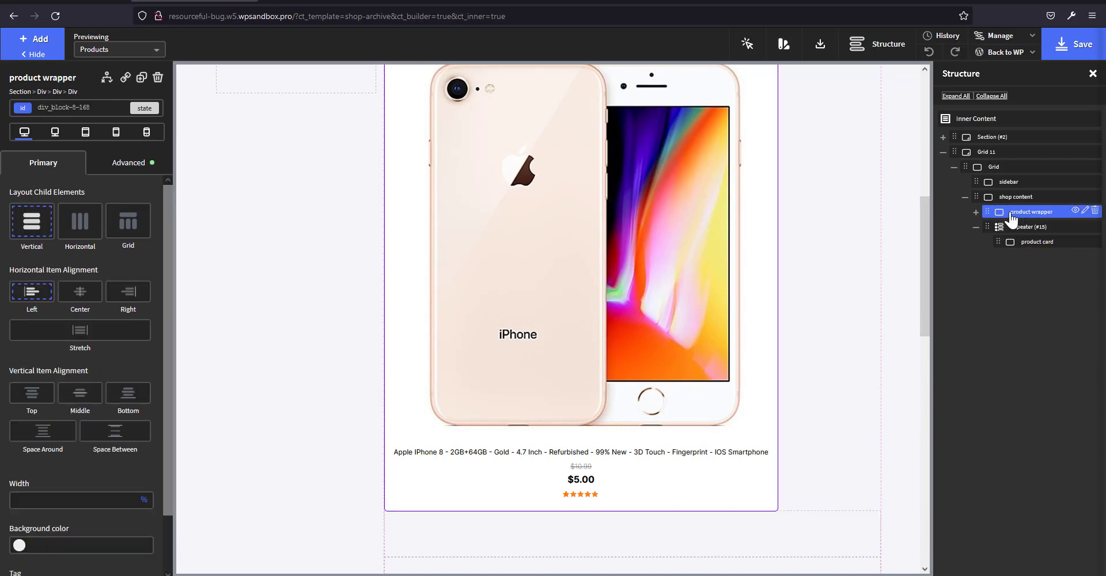
pyautogui.moveTo(987, 212); pyautogui.dragTo(1022, 246)
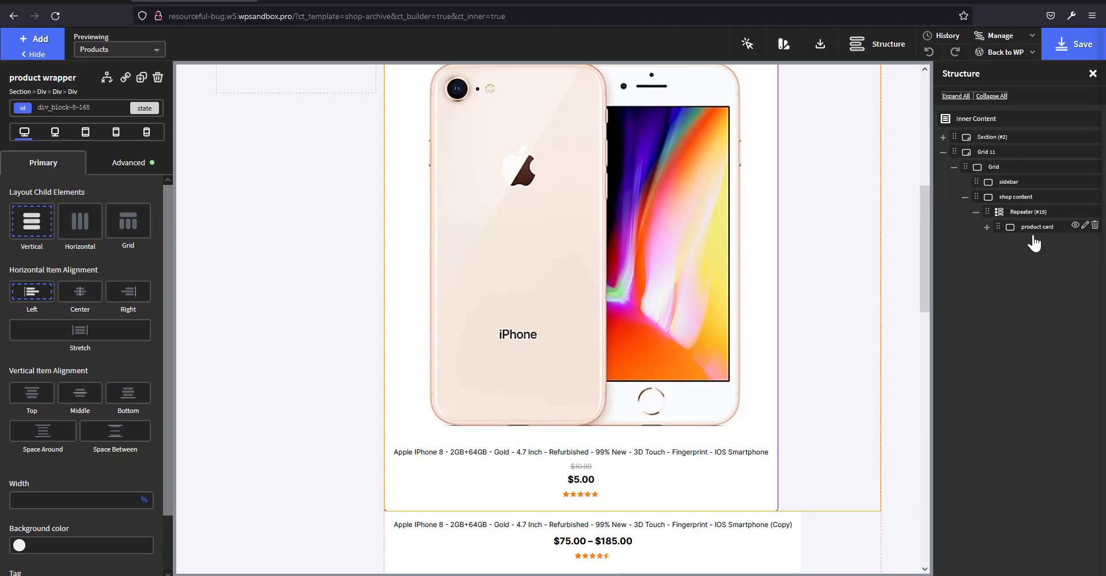
pyautogui.click(1026, 230)
pyautogui.scroll(2, 838, 386)
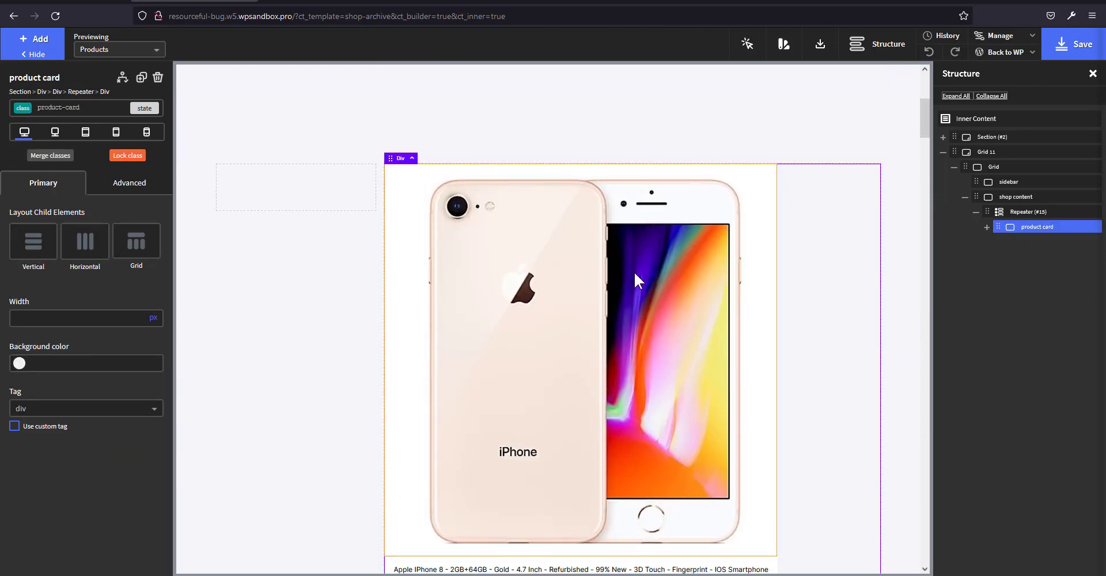
pyautogui.click(100, 109)
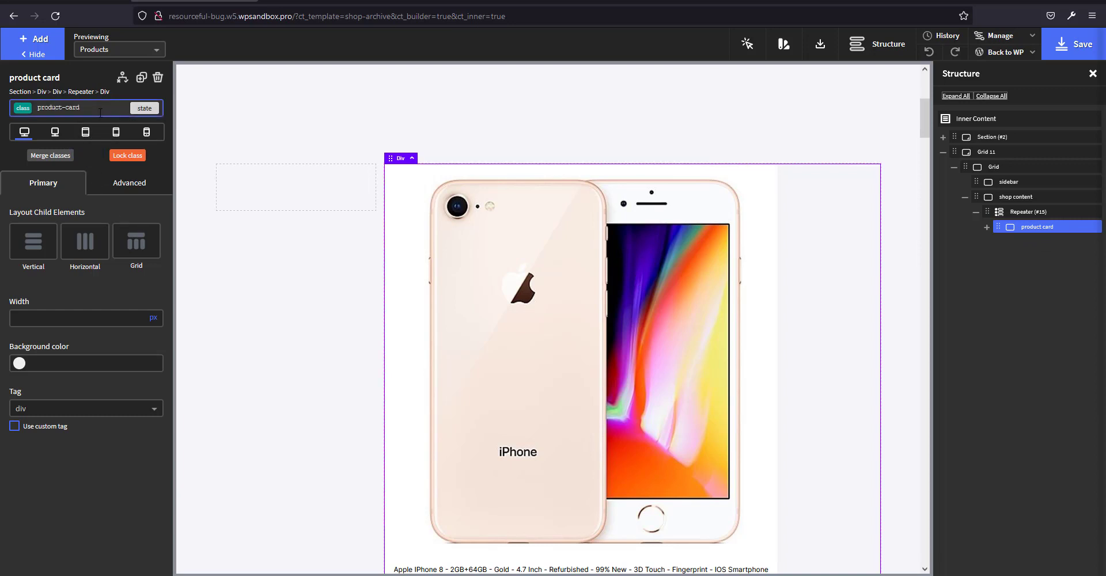
pyautogui.write('1')
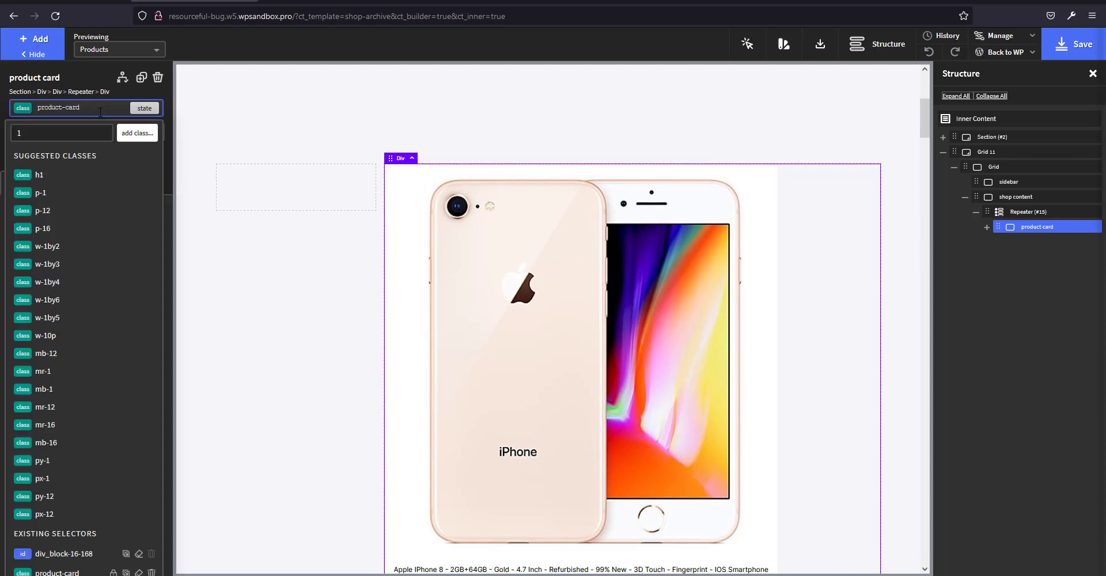
pyautogui.click(65, 286)
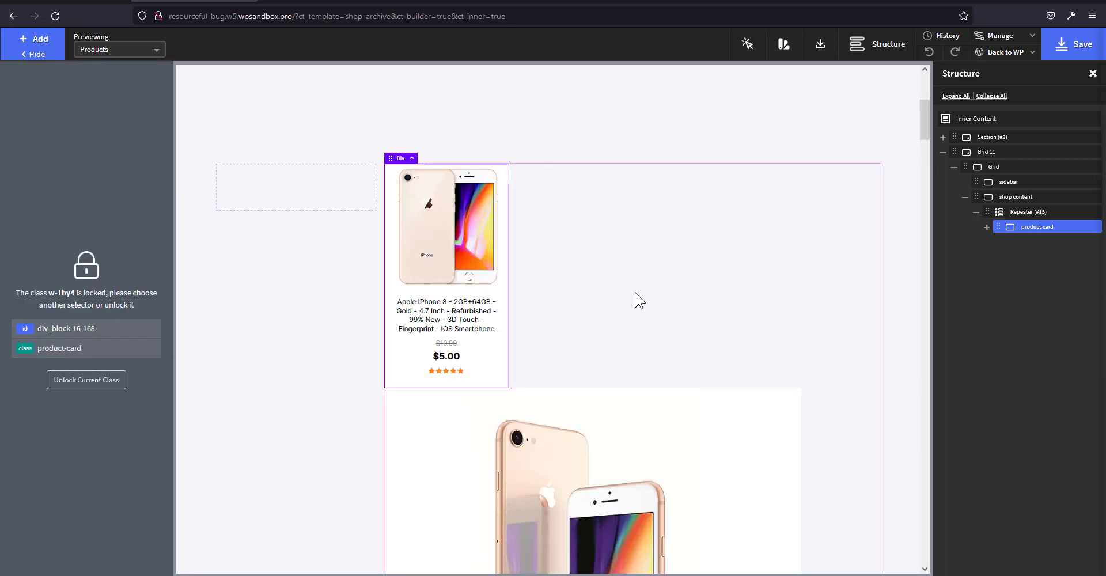
# Set the repeater's child layout to horizontal and allow multiple lines
pyautogui.click(1027, 218)
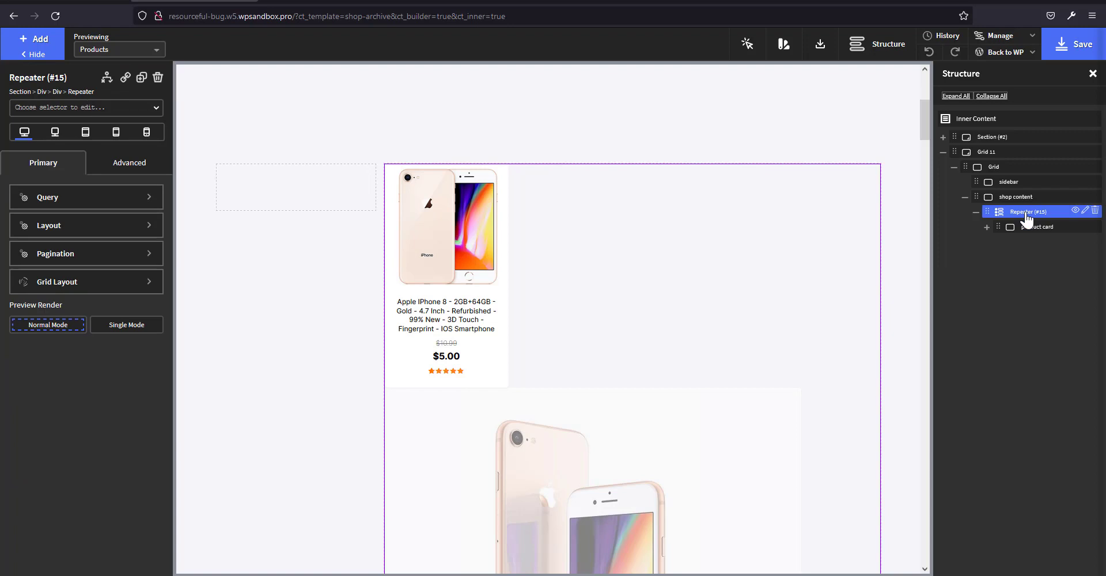
pyautogui.click(113, 230)
pyautogui.click(139, 276)
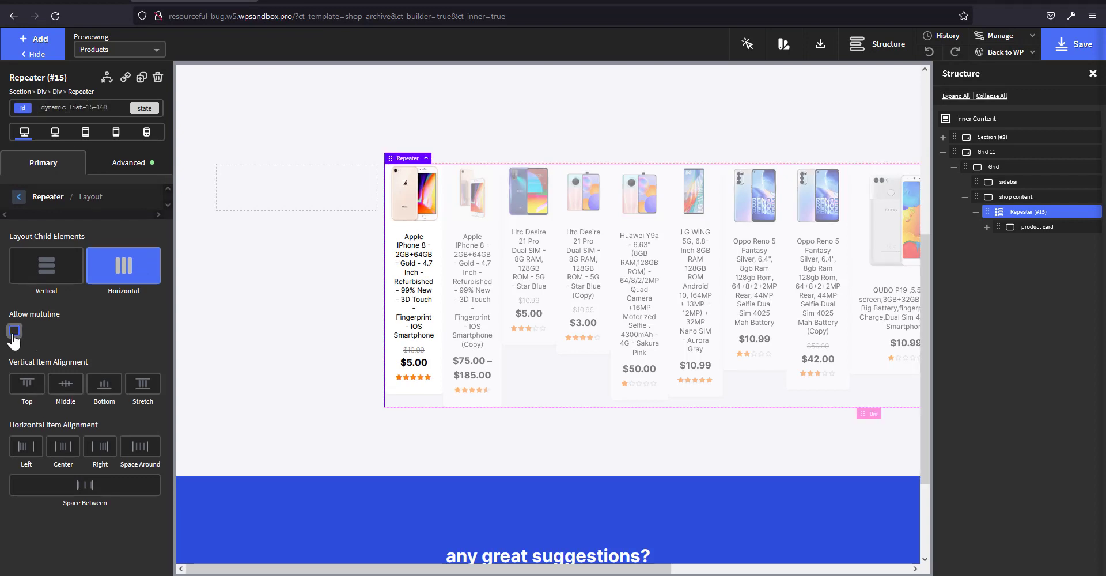
pyautogui.click(13, 332)
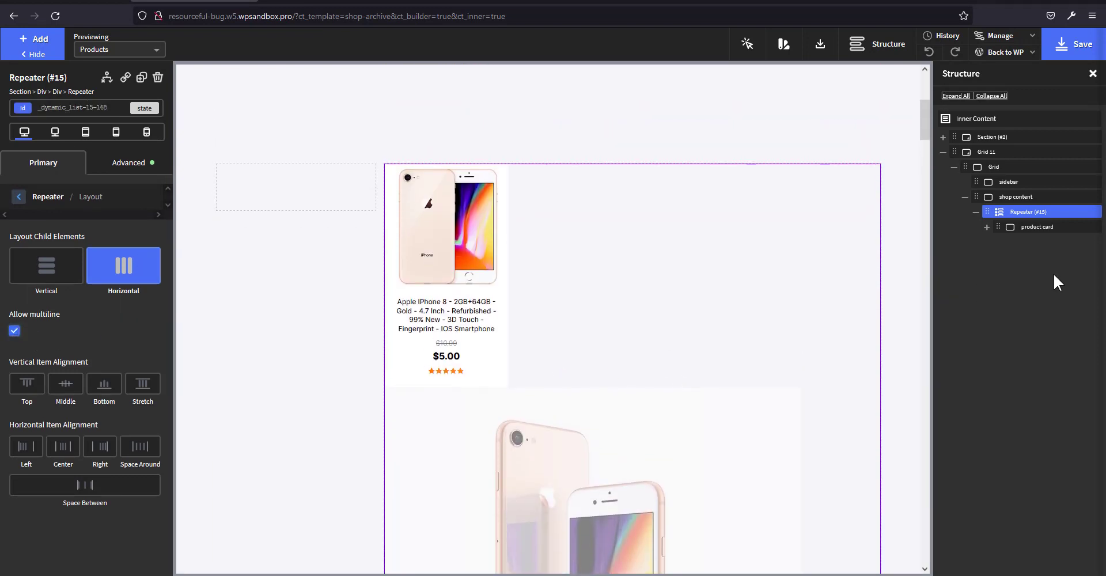
# Refresh the repeater's preview by switching its render to Single Mode and back to Normal Mode, and check the product grid
pyautogui.click(43, 199)
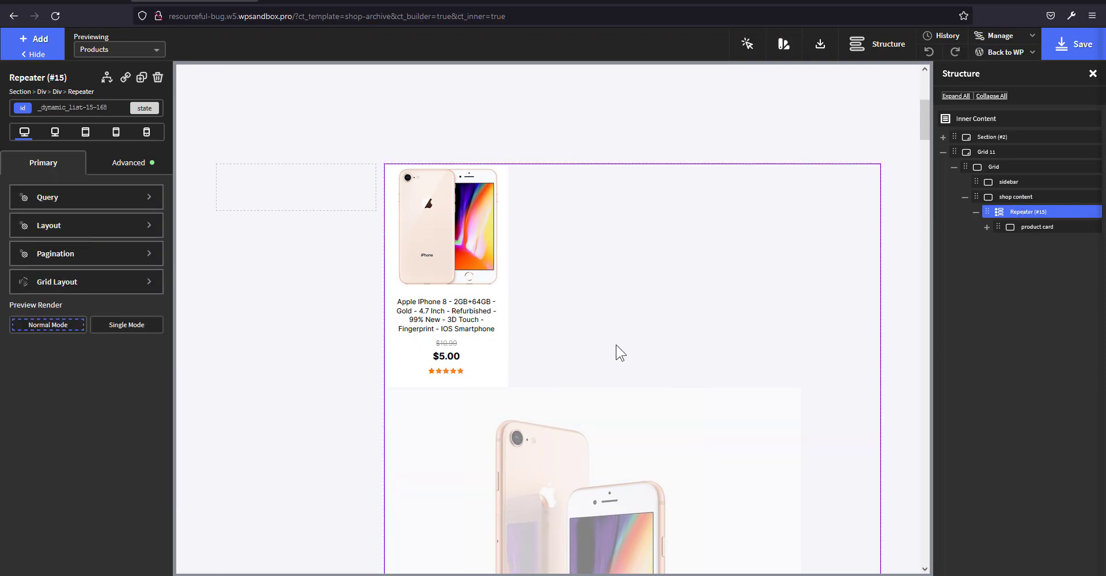
pyautogui.click(126, 326)
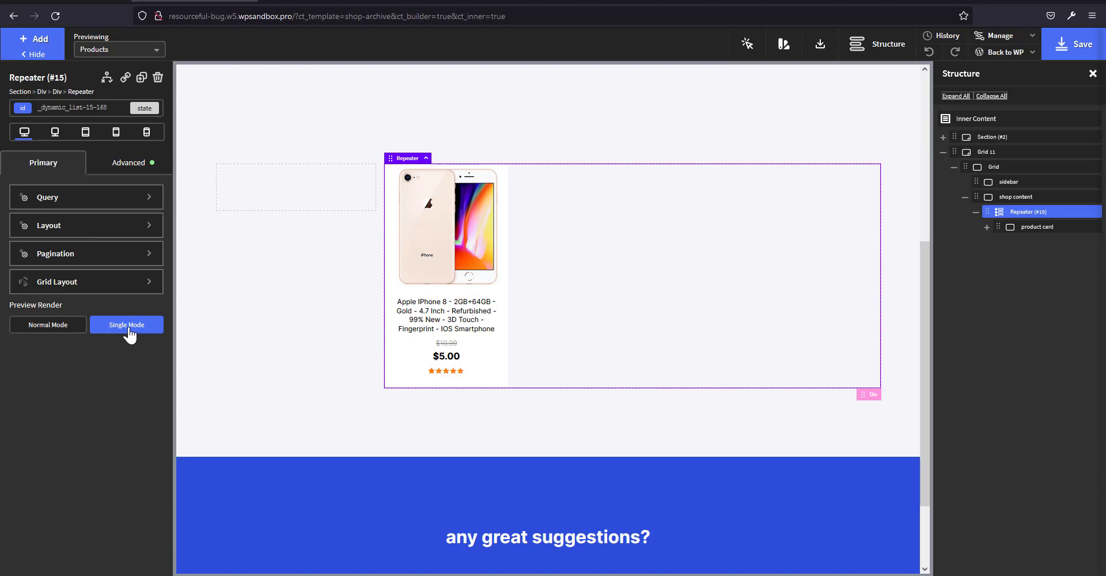
pyautogui.click(49, 328)
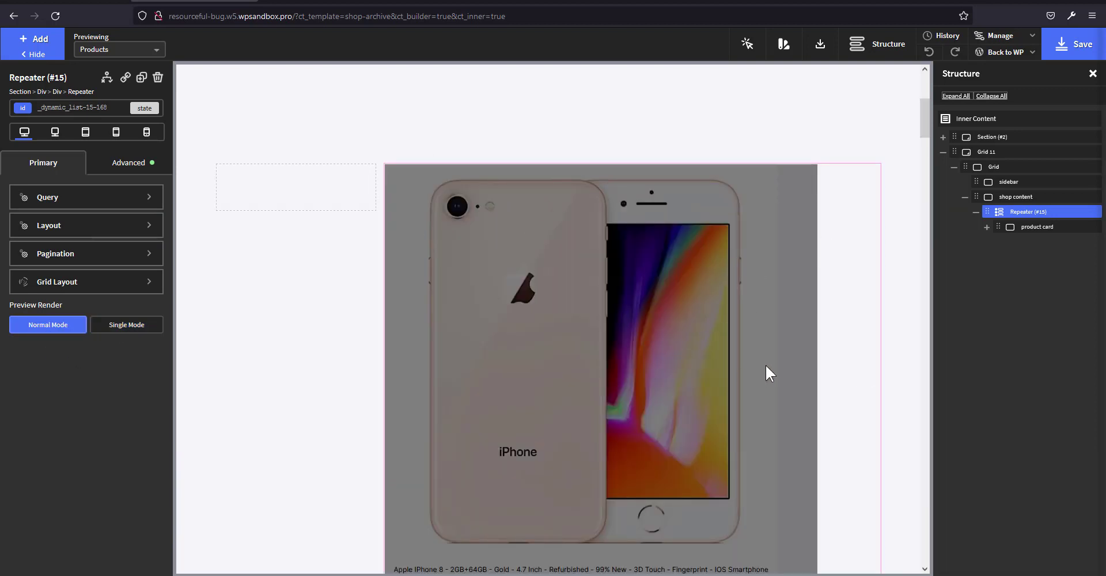
pyautogui.scroll(-3, 797, 315)
pyautogui.scroll(2, 774, 335)
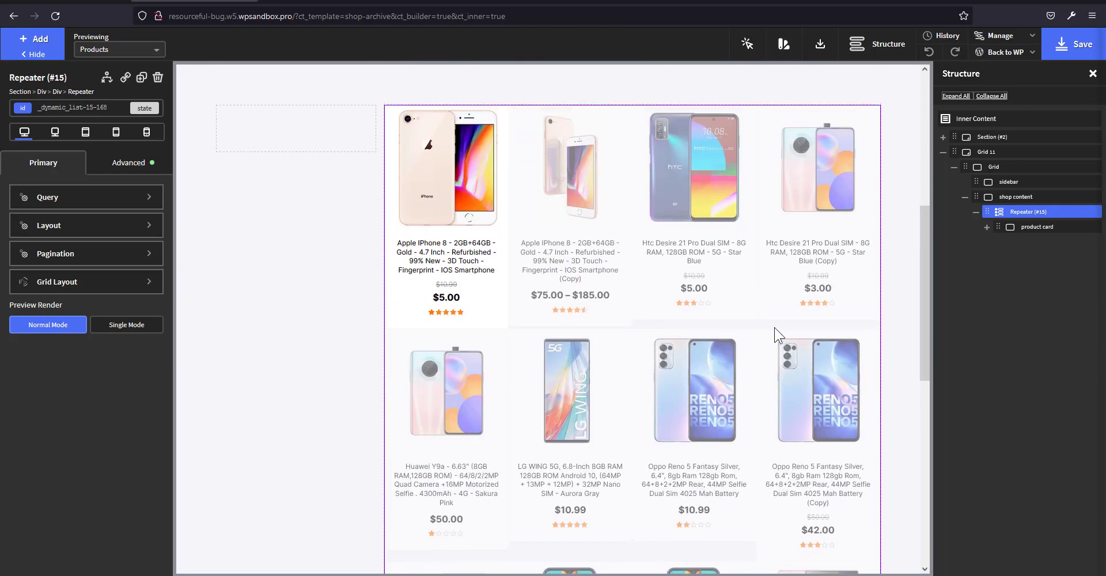
# Save the shop archive template and check the product grid on the front-end shop page
pyautogui.click(1075, 56)
pyautogui.moveTo(1001, 50)
pyautogui.click(992, 90)
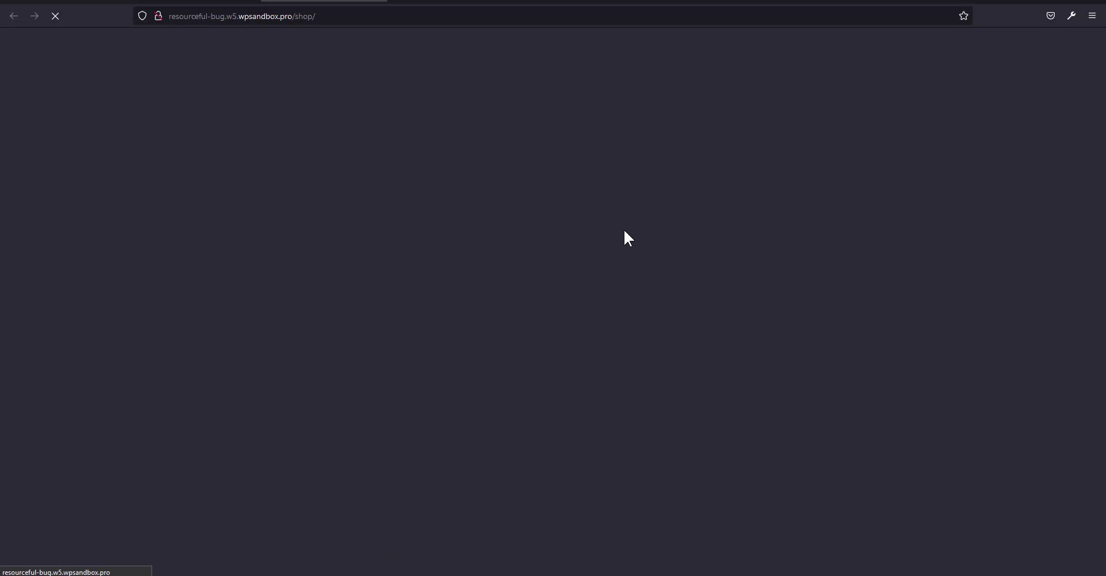
pyautogui.scroll(-5, 695, 337)
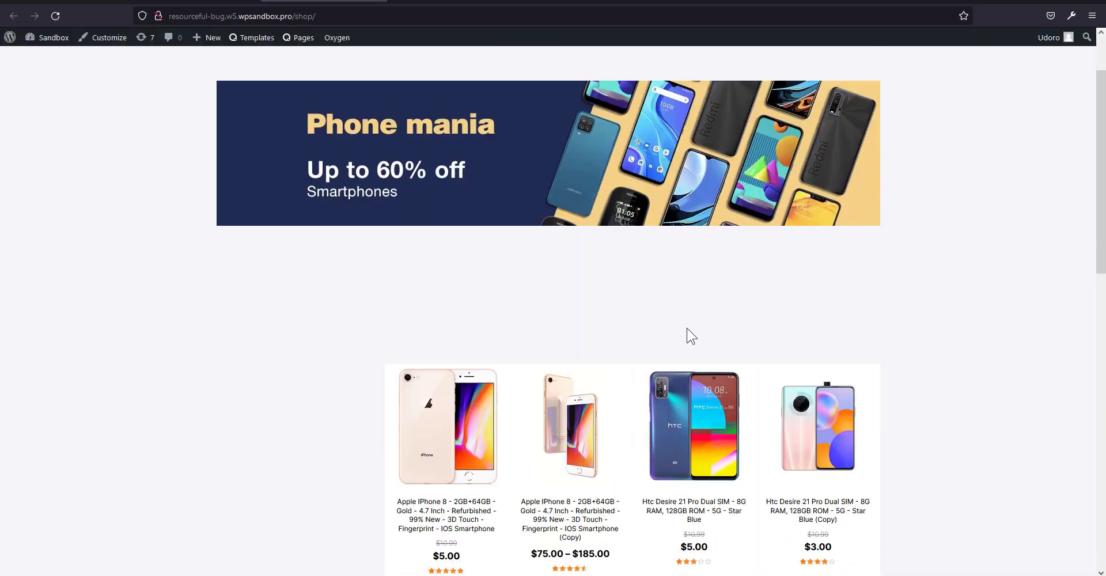
pyautogui.scroll(-3, 855, 379)
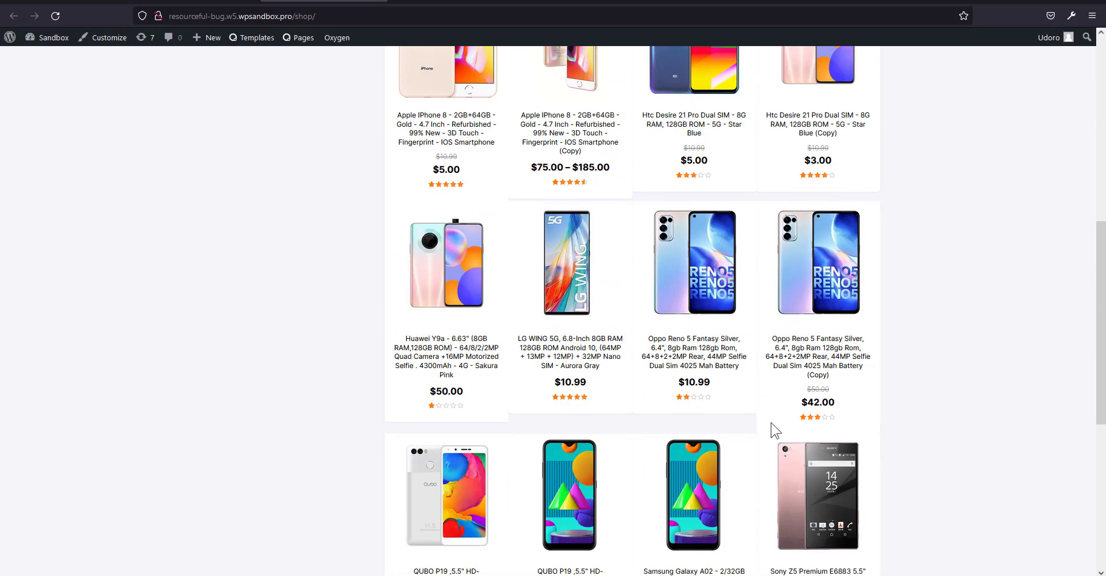
pyautogui.scroll(3, 775, 430)
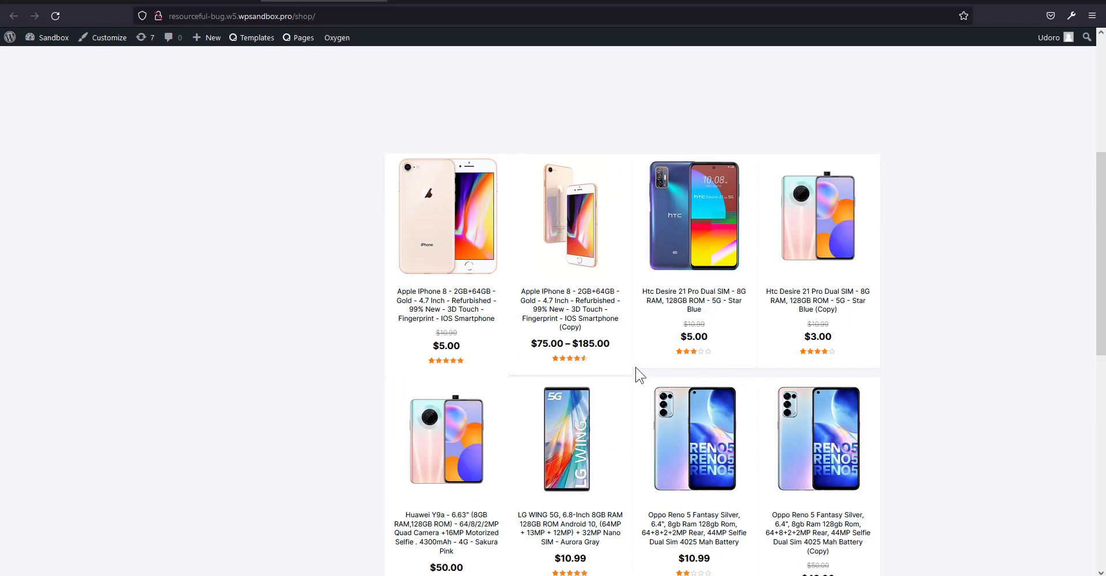
# Inspect the fourth product's card div and its nested wrapper div with the browser's developer tools
pyautogui.press('F12')
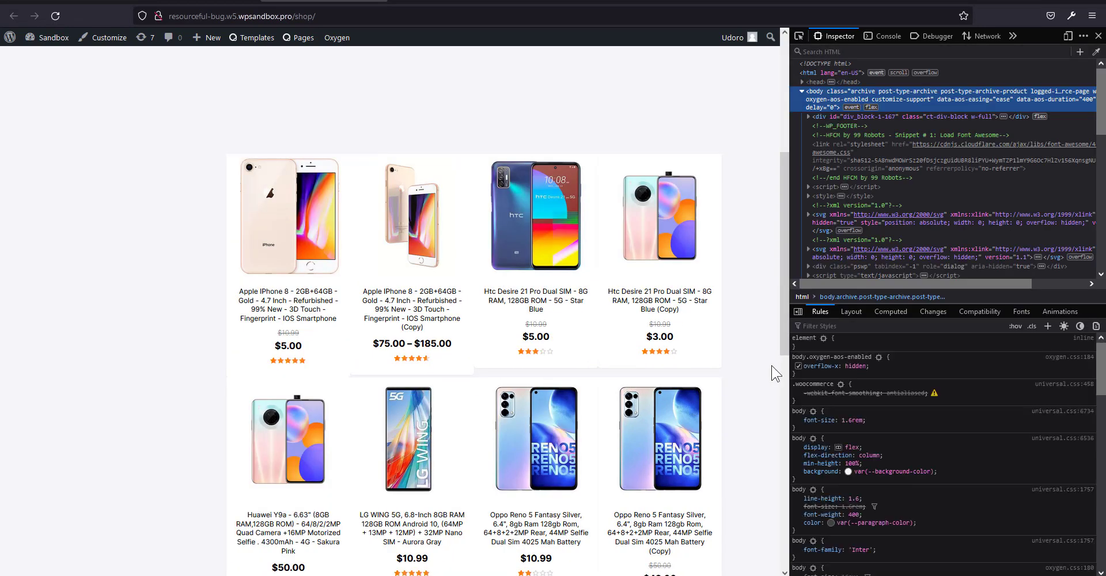
pyautogui.click(798, 36)
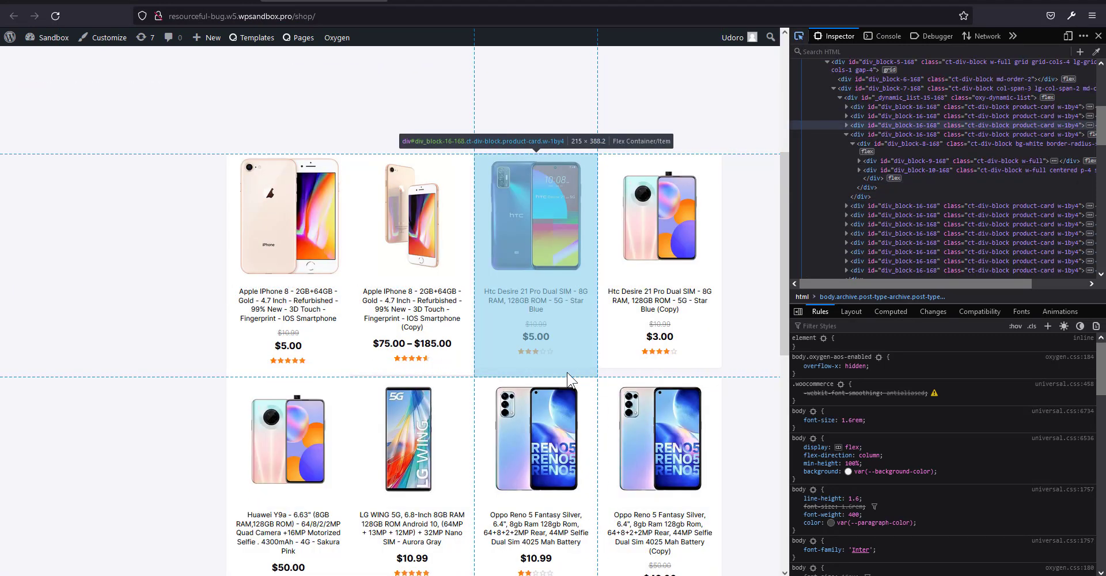
pyautogui.click(672, 371)
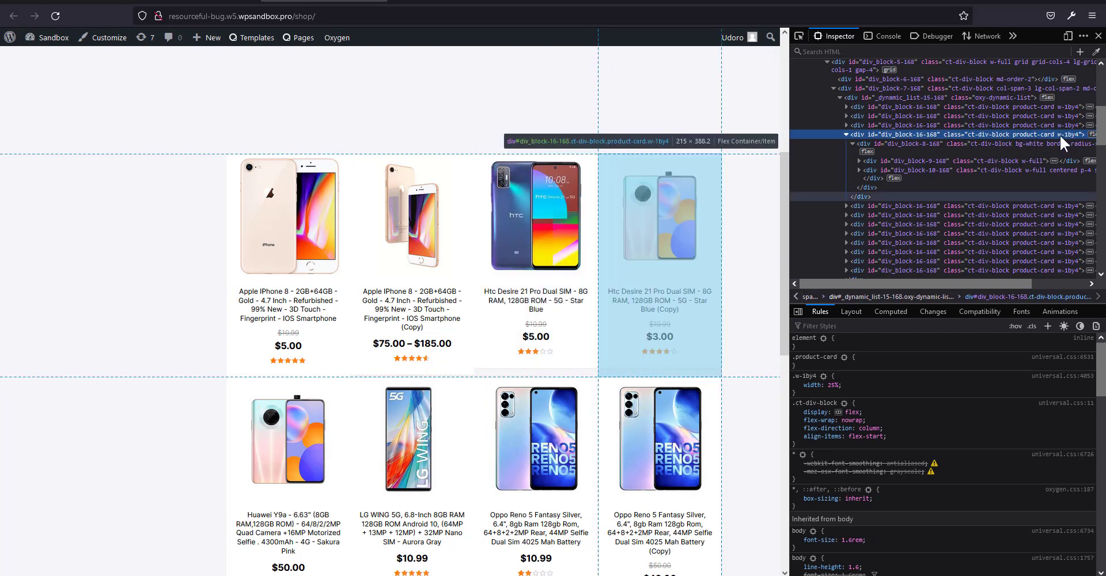
pyautogui.click(992, 143)
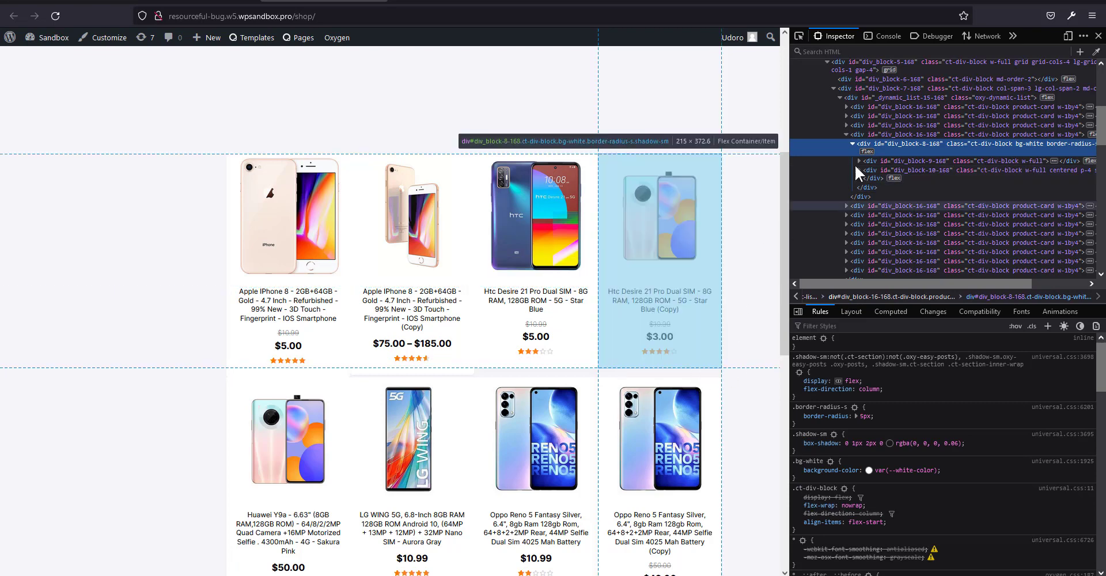
# Inspect the fourth product's info div and its parent wrapper div in the page markup, and close the developer tools
pyautogui.click(853, 144)
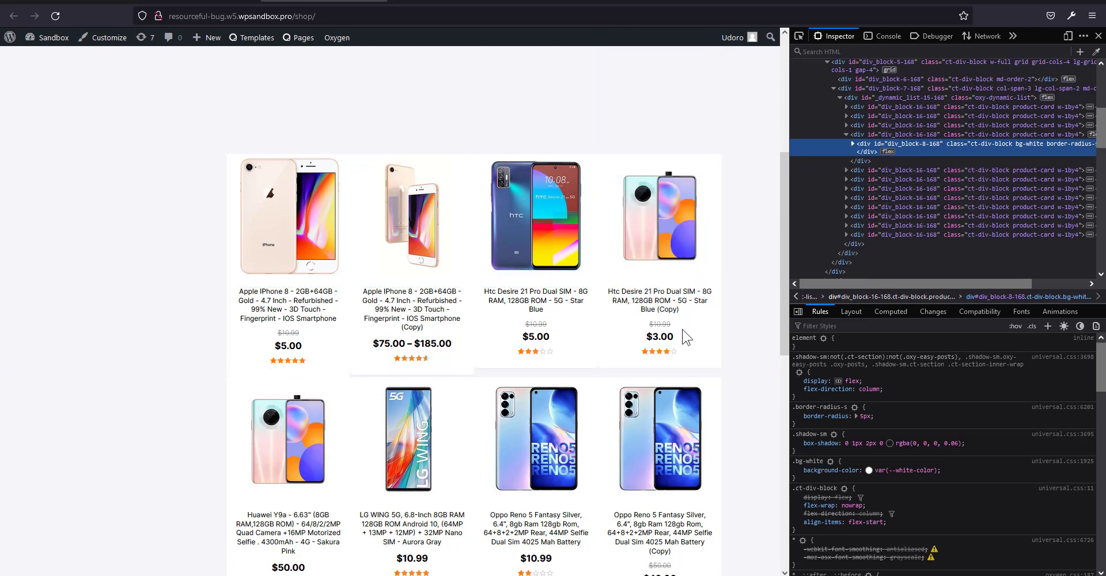
pyautogui.click(798, 36)
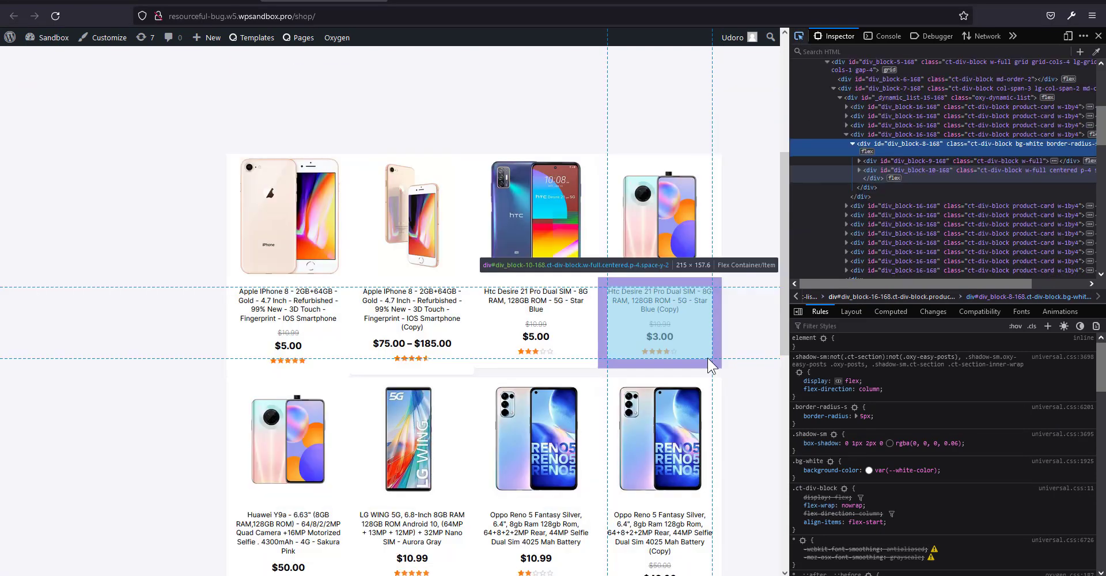
pyautogui.click(713, 332)
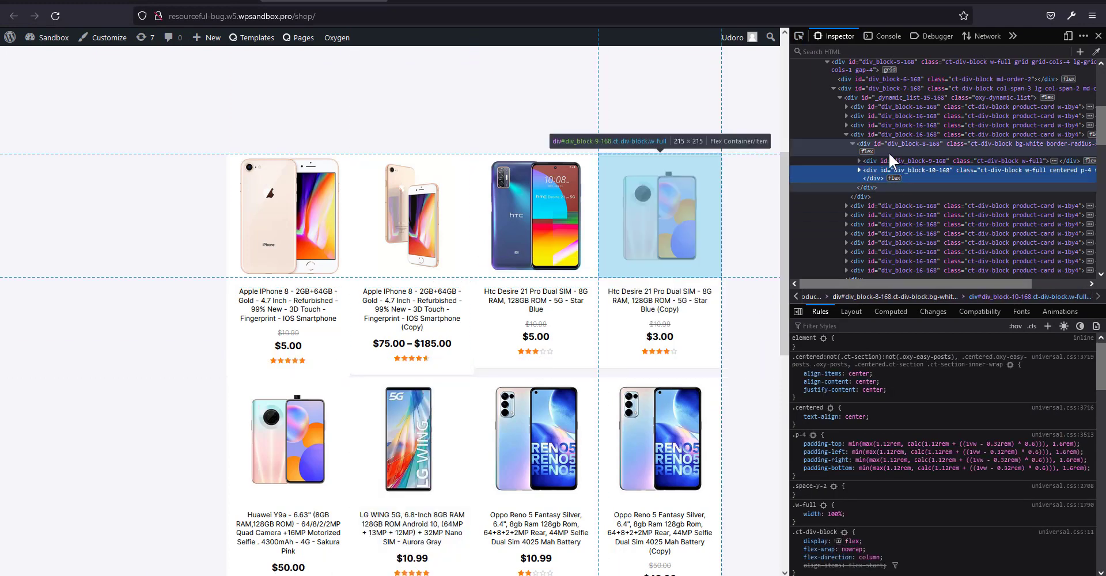
pyautogui.click(867, 144)
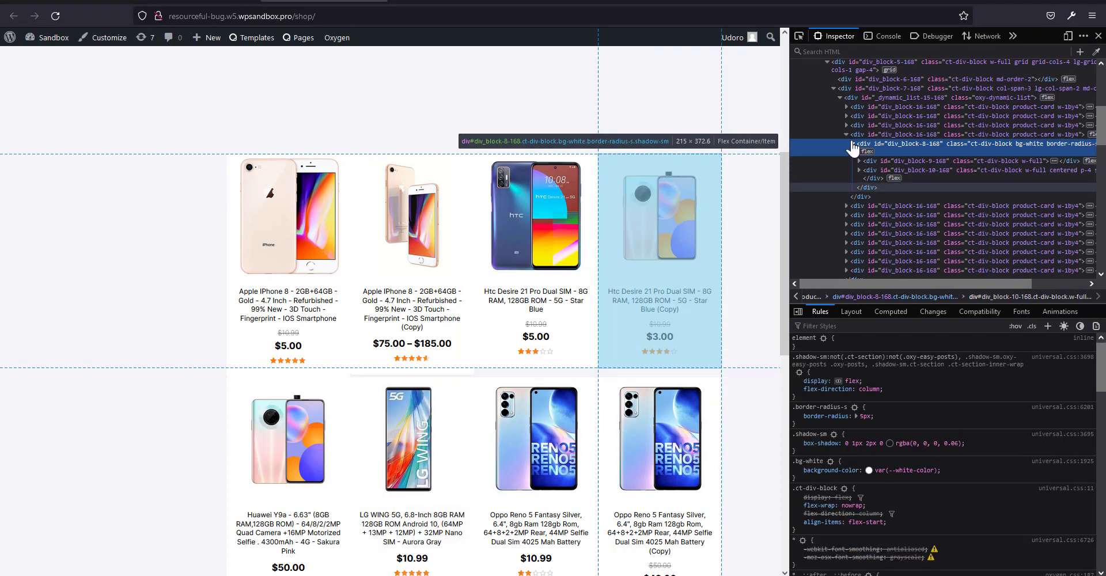
pyautogui.click(853, 144)
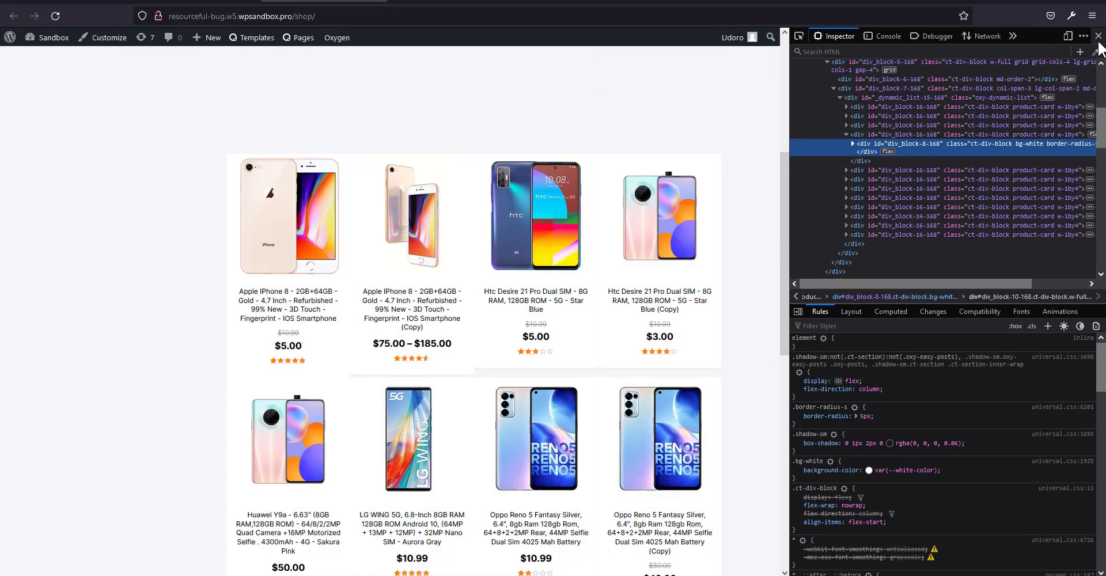
pyautogui.click(1098, 36)
# Back in the shop archive template, set the repeater's vertical item alignment to stretch
pyautogui.click(194, 1)
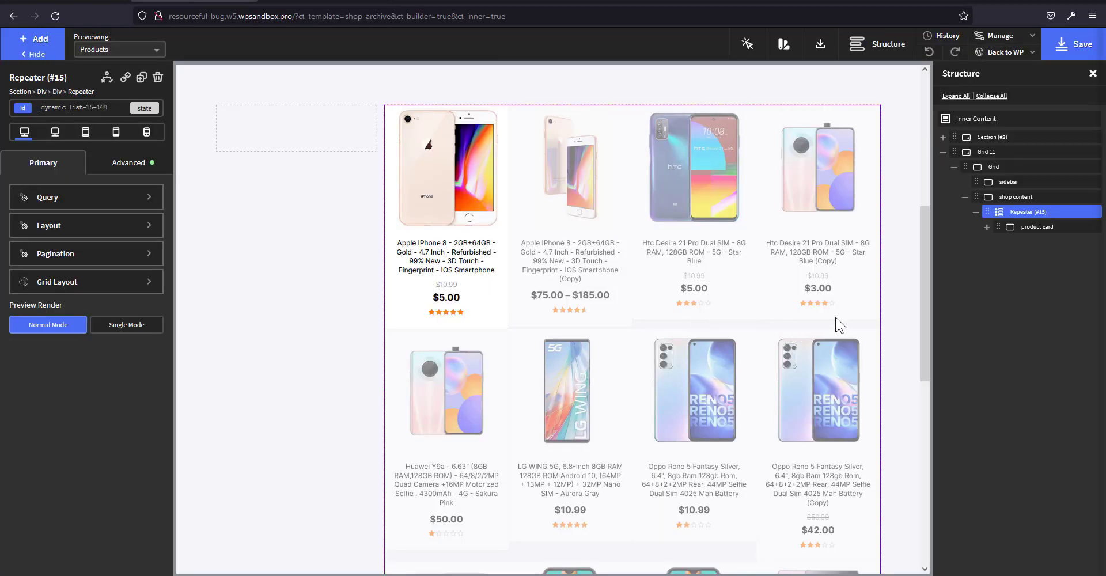
pyautogui.click(71, 226)
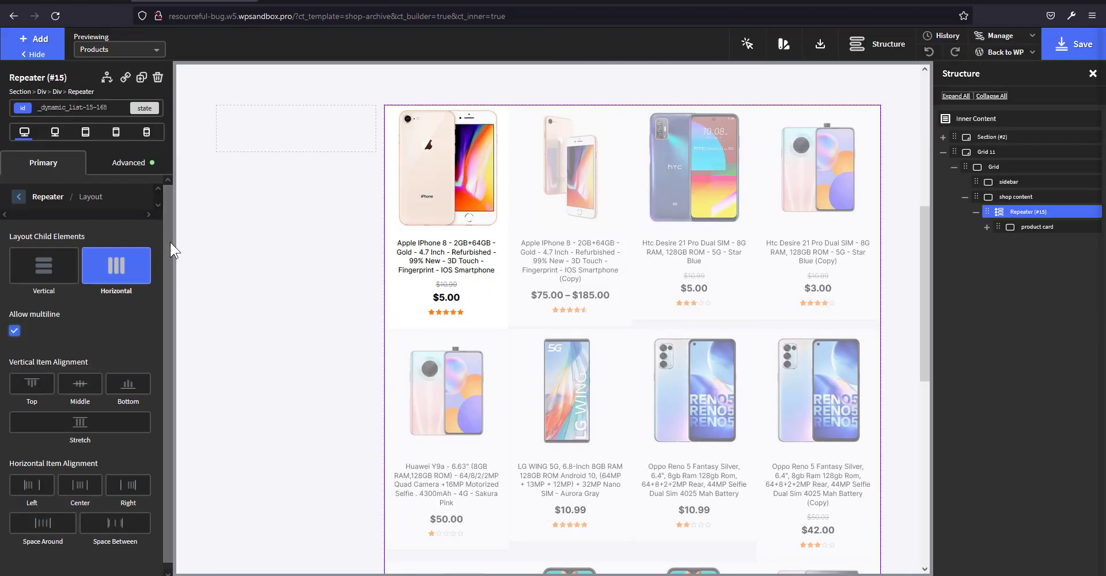
pyautogui.click(121, 402)
pyautogui.click(122, 403)
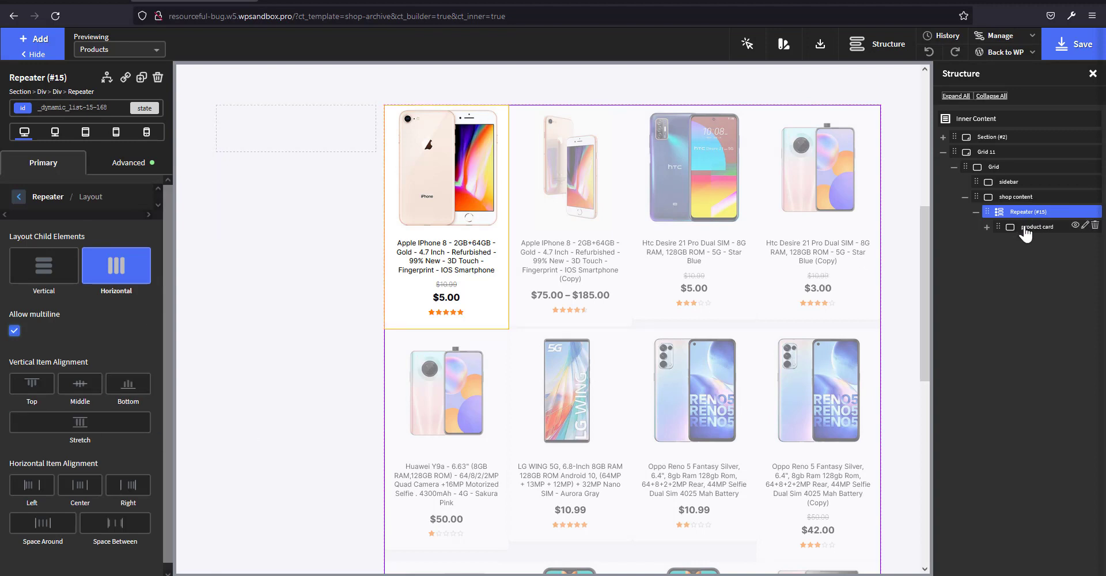
pyautogui.click(82, 424)
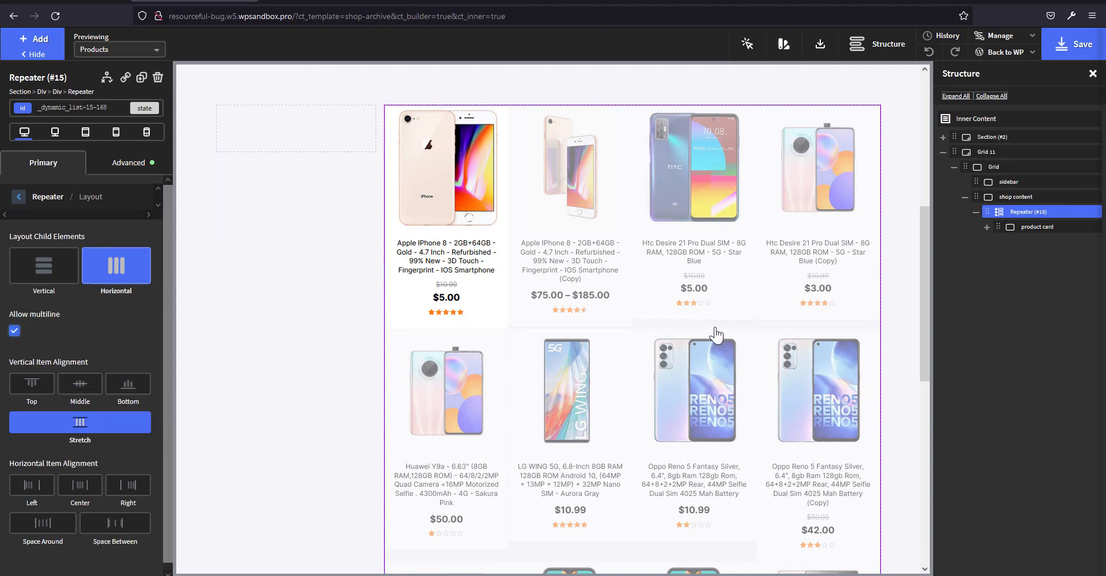
# Set the flex grow of the product wrapper div inside the product card to 1
pyautogui.click(987, 227)
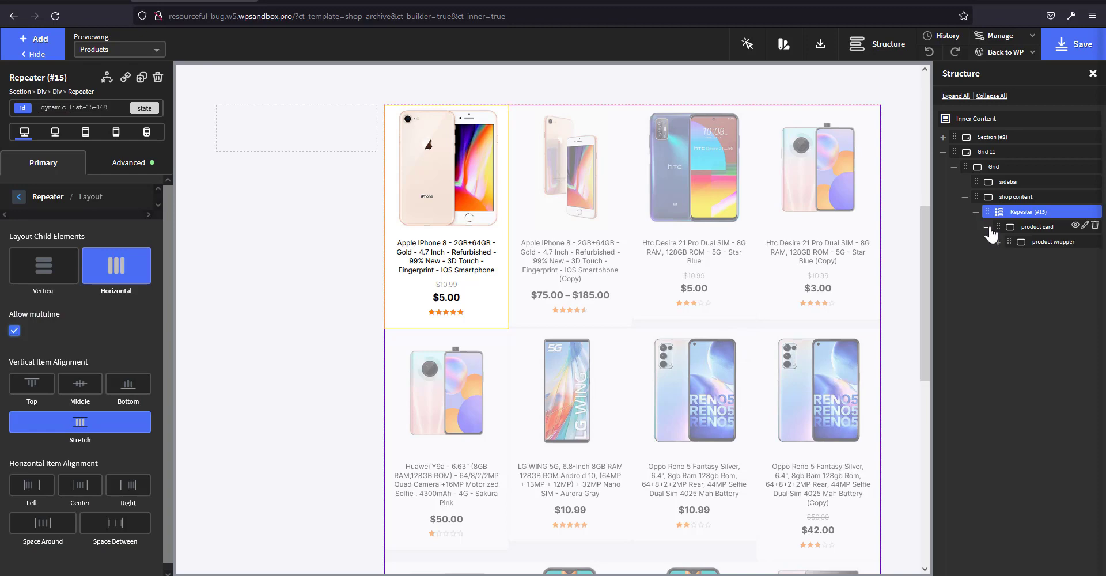
pyautogui.click(1043, 244)
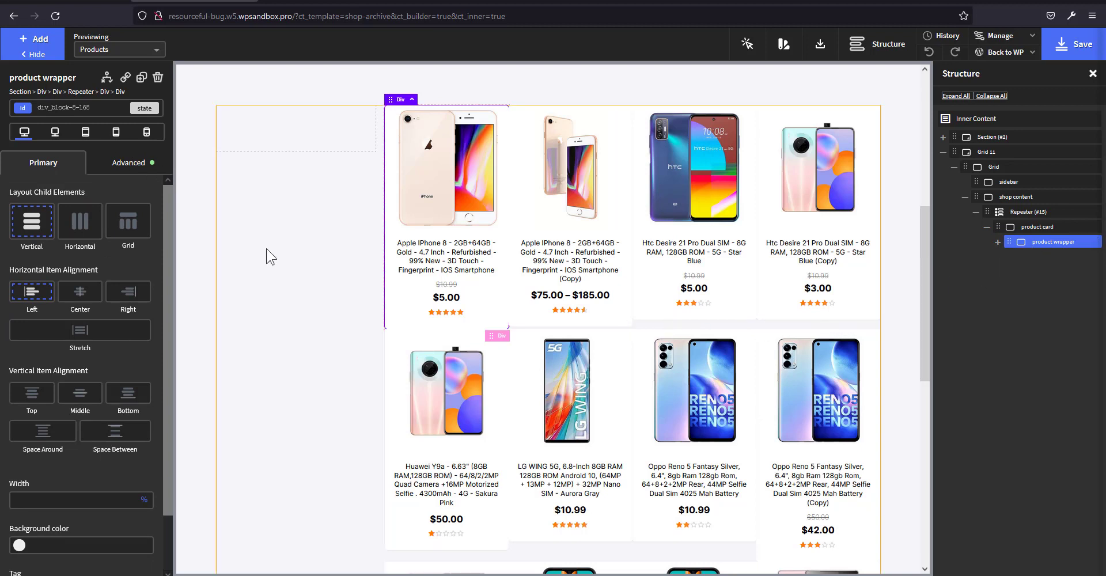
pyautogui.click(123, 166)
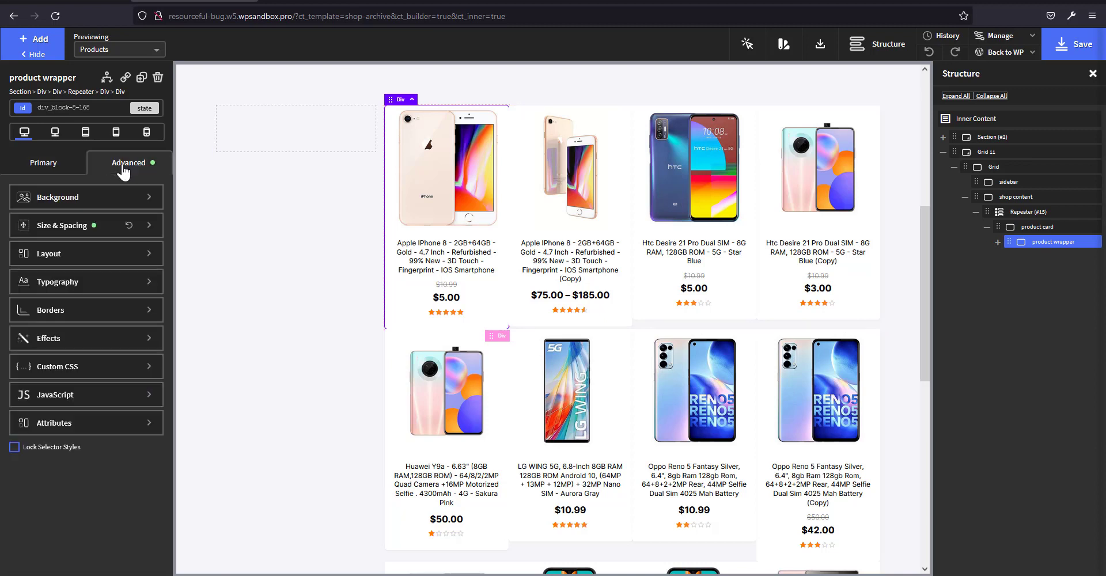
pyautogui.click(79, 254)
pyautogui.scroll(-8, 121, 490)
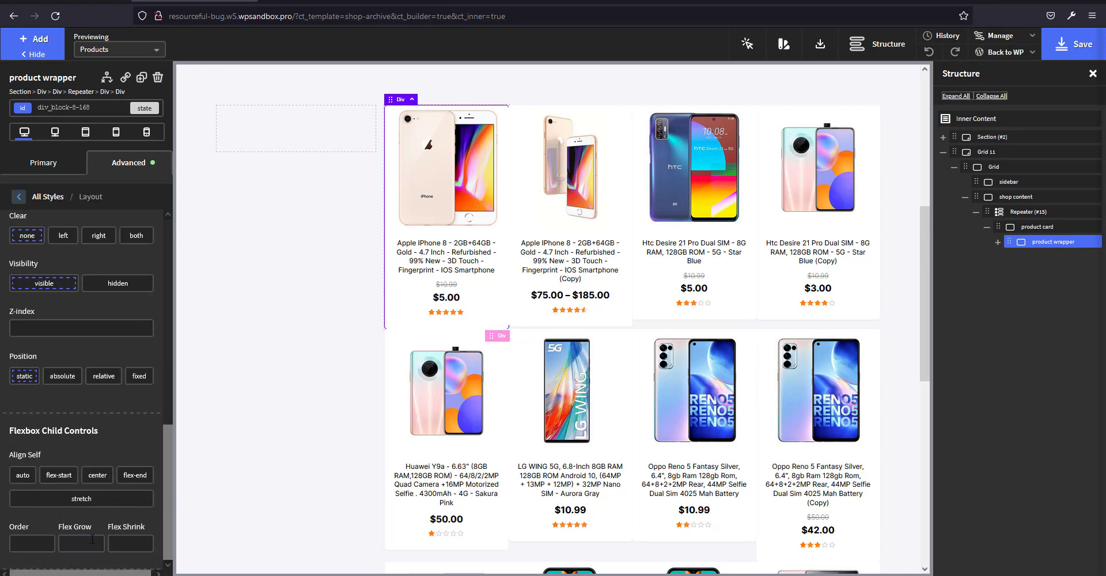
pyautogui.click(90, 543)
pyautogui.write('1')
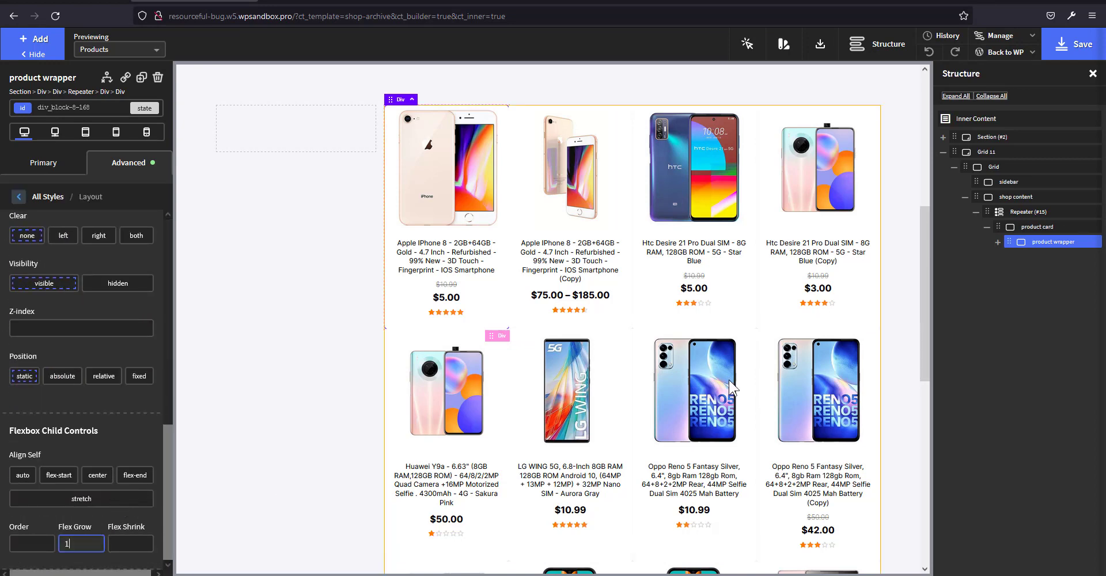
# Set the flex grow of the product info div inside the product wrapper to 1
pyautogui.click(998, 242)
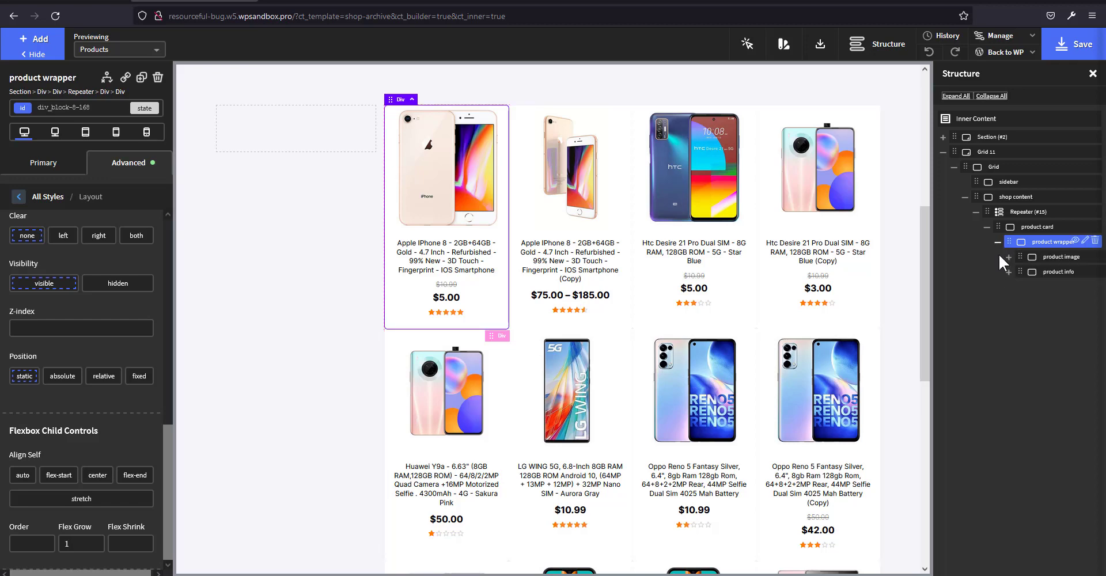
pyautogui.click(1045, 275)
pyautogui.click(1048, 260)
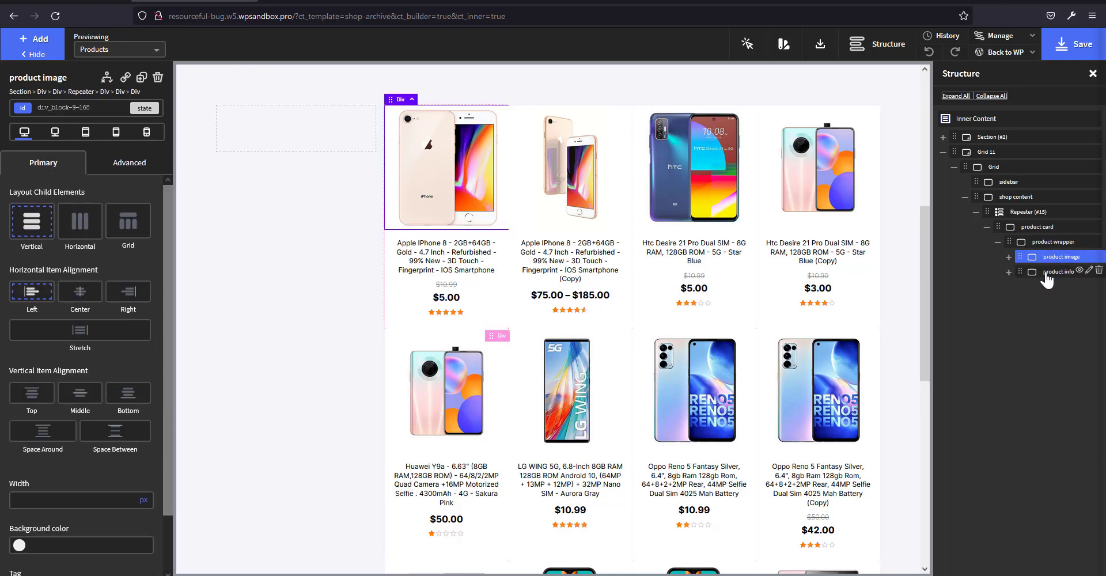
pyautogui.click(1047, 273)
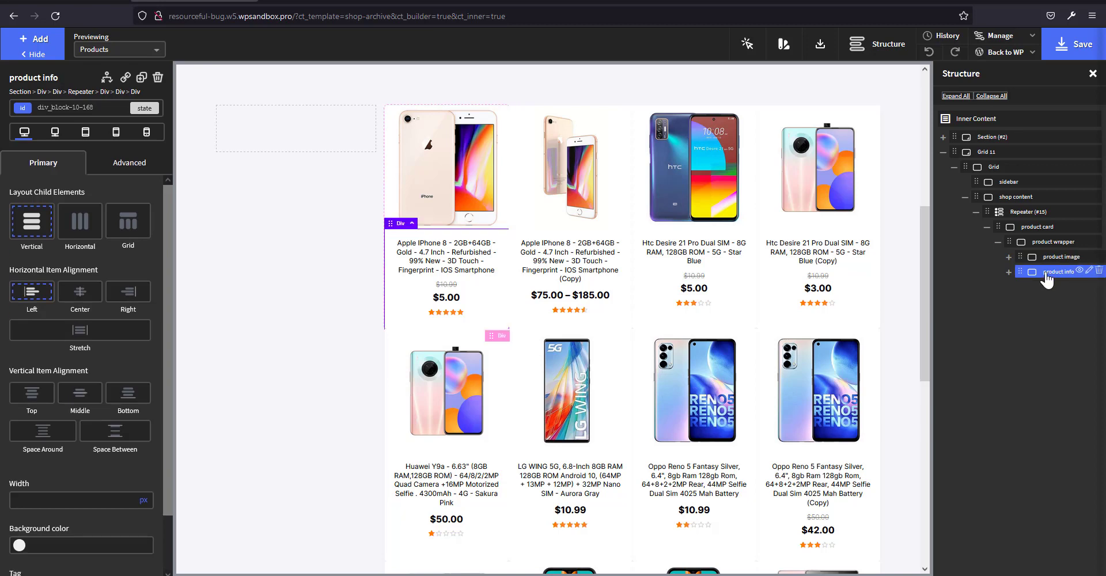
pyautogui.click(132, 167)
pyautogui.click(92, 219)
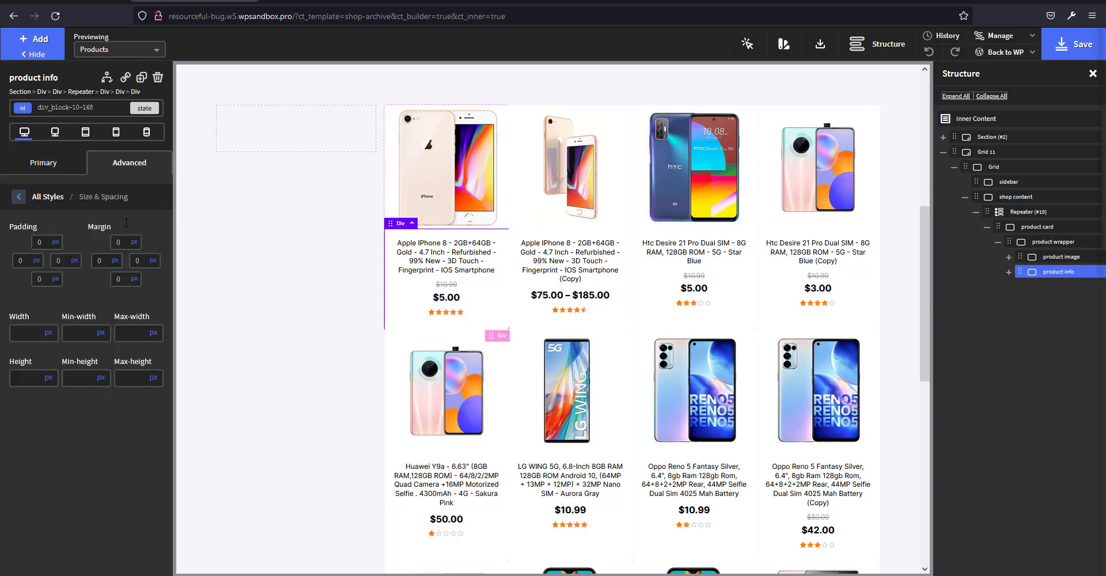
pyautogui.click(129, 170)
pyautogui.click(87, 254)
pyautogui.scroll(-10, 115, 466)
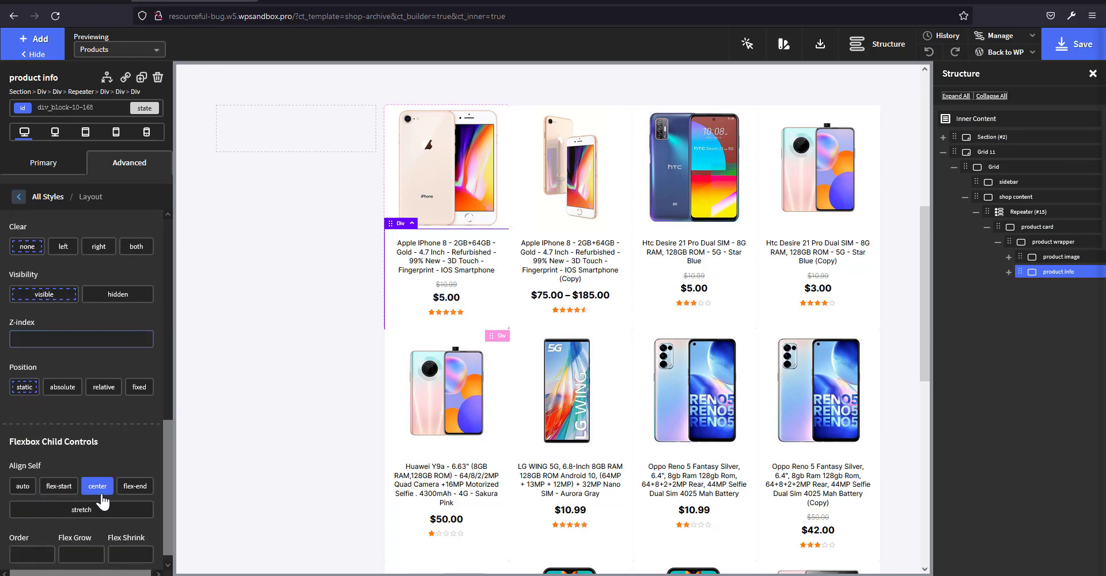
pyautogui.scroll(-1, 98, 512)
pyautogui.write('1')
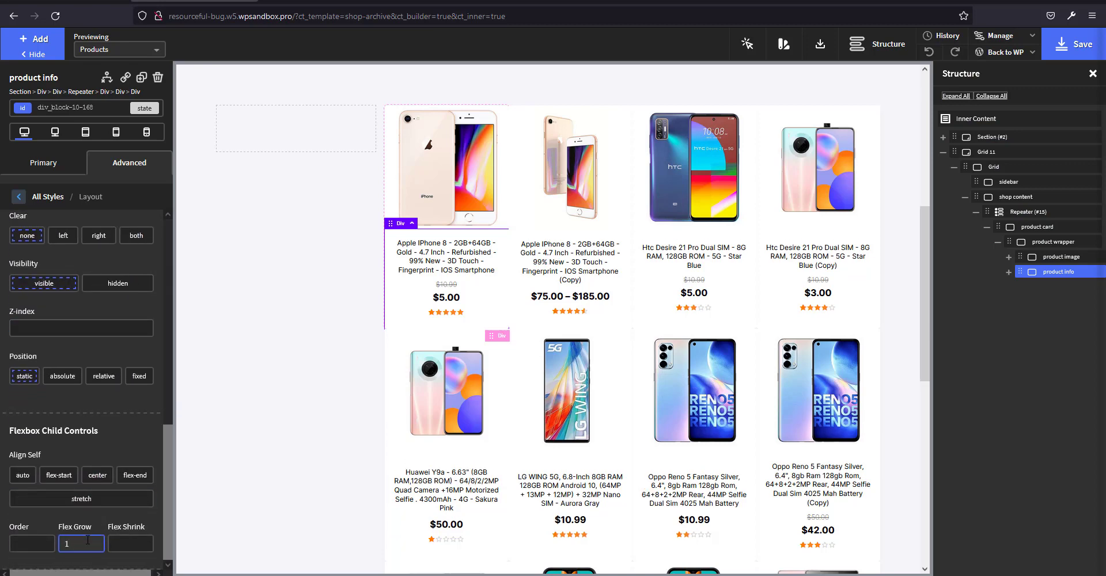
# Compare the product image and product info divs, save the template, and check the card heights on the front-end shop page
pyautogui.click(1058, 258)
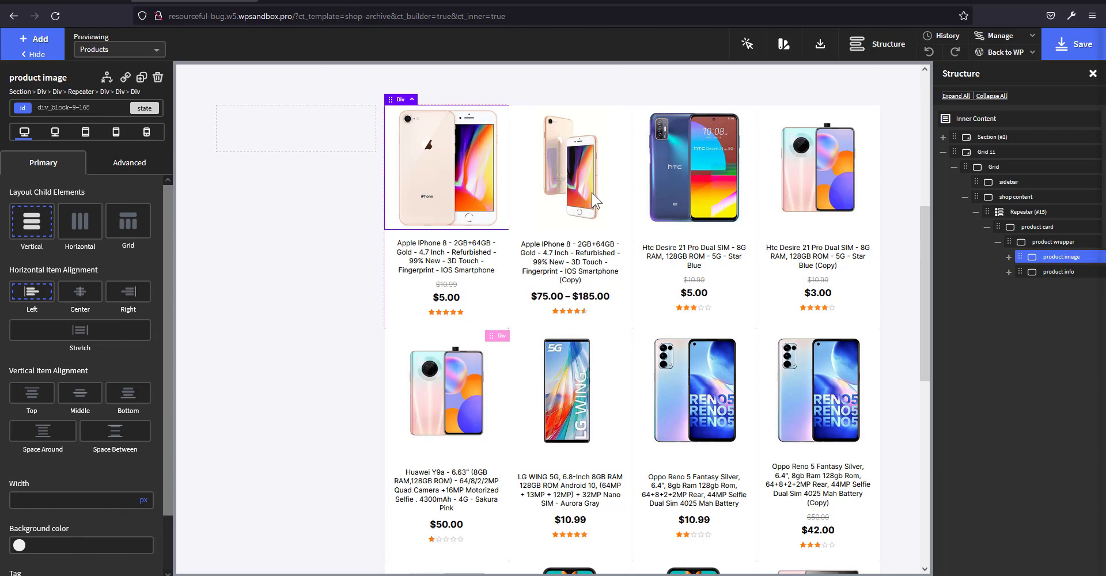
pyautogui.click(1047, 272)
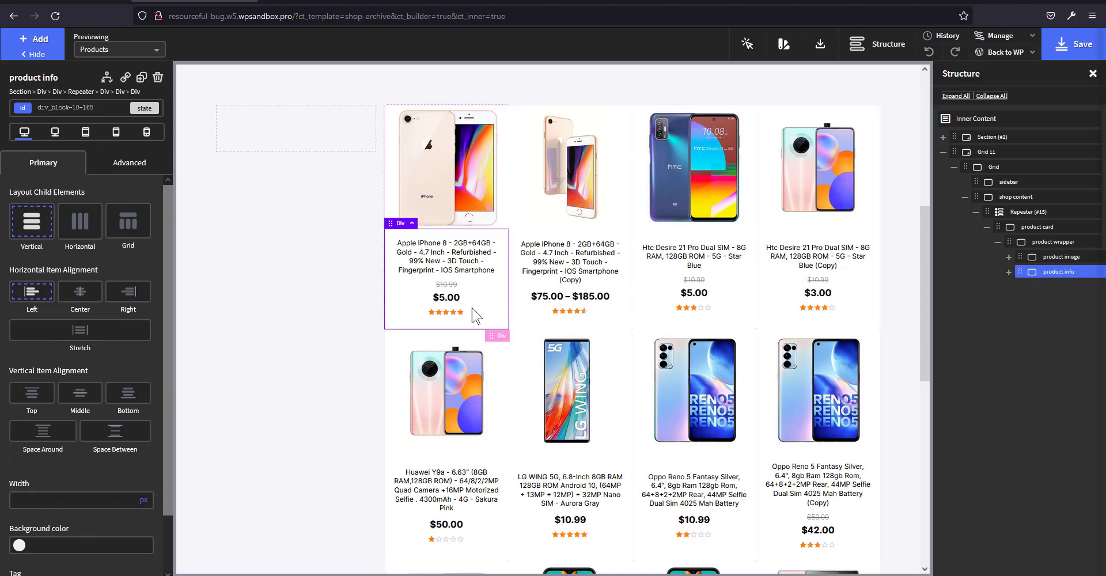
pyautogui.click(1087, 49)
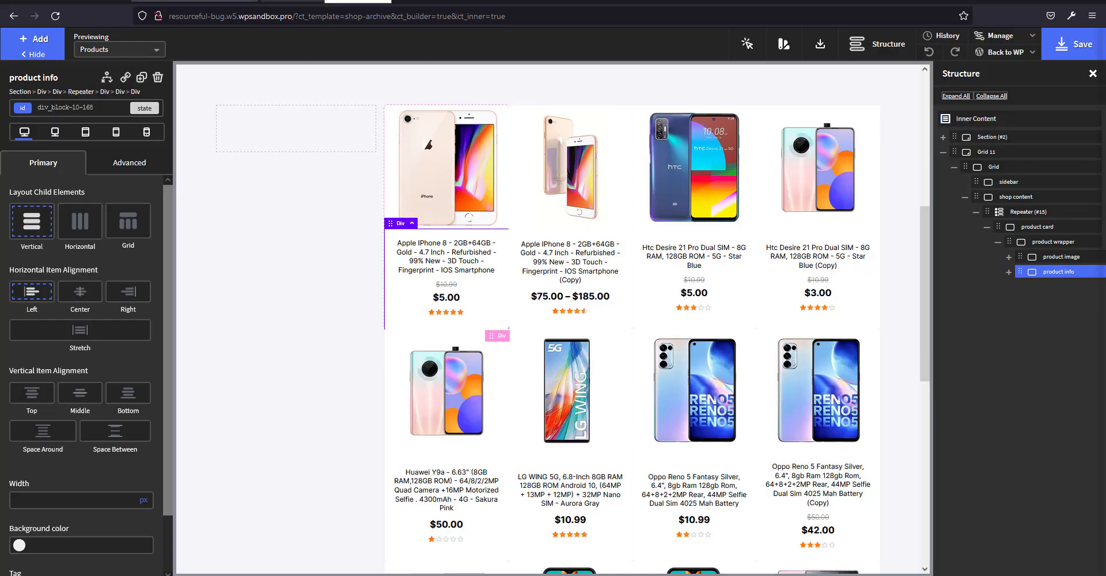
pyautogui.click(351, 6)
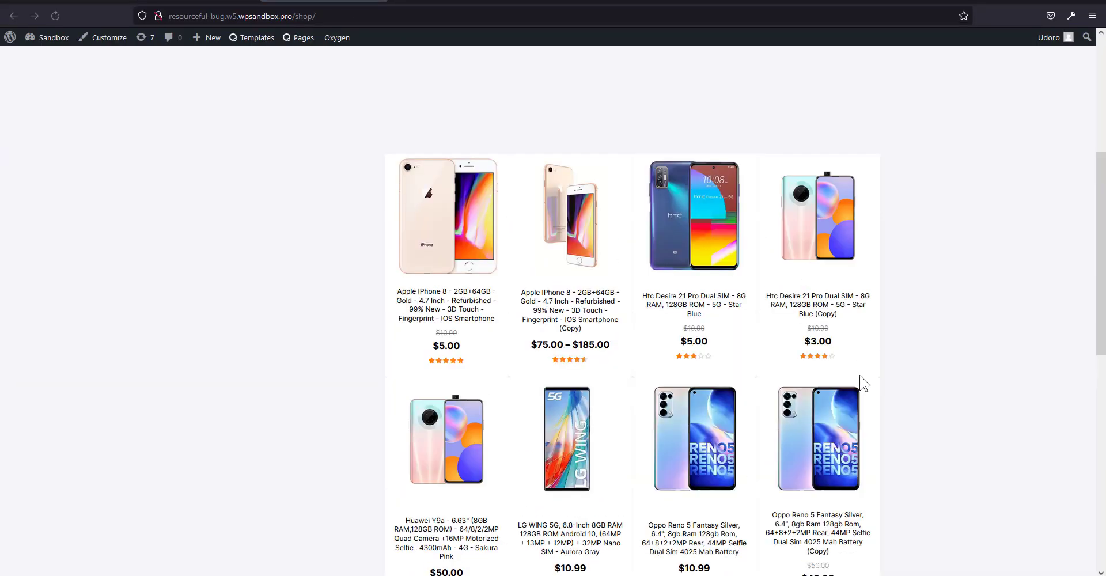
pyautogui.scroll(-4, 895, 361)
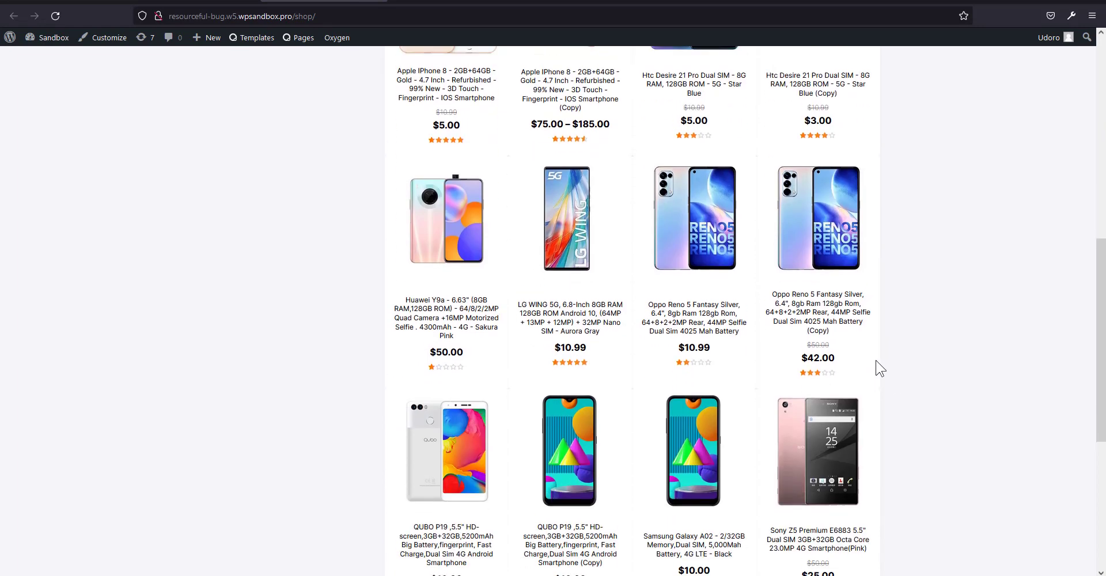
# Set the top margin of the product rating element to auto and save the shop archive template
pyautogui.scroll(3, 876, 366)
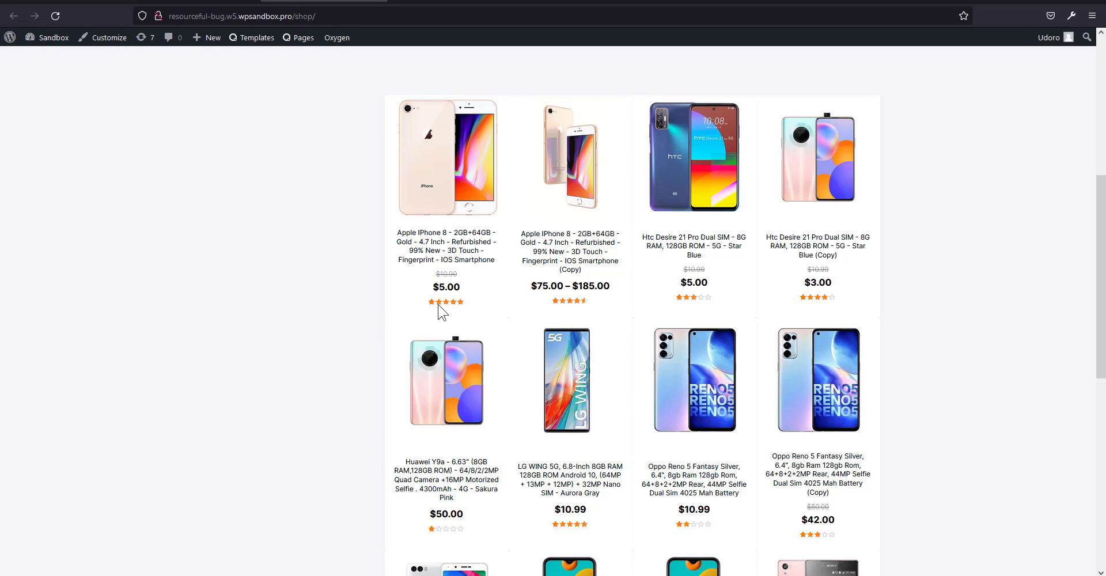
pyautogui.click(230, 1)
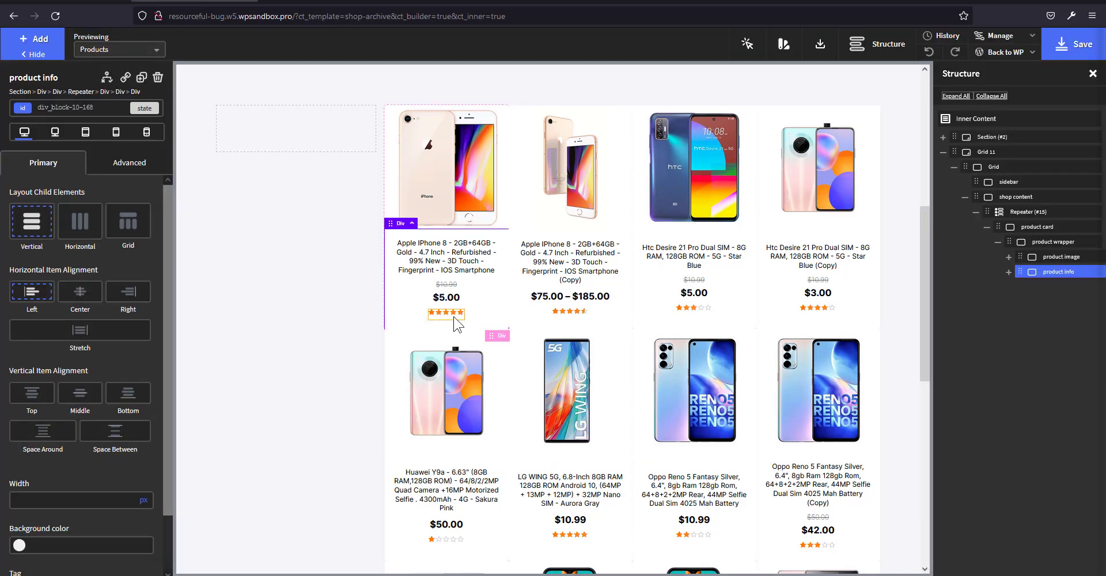
pyautogui.click(454, 315)
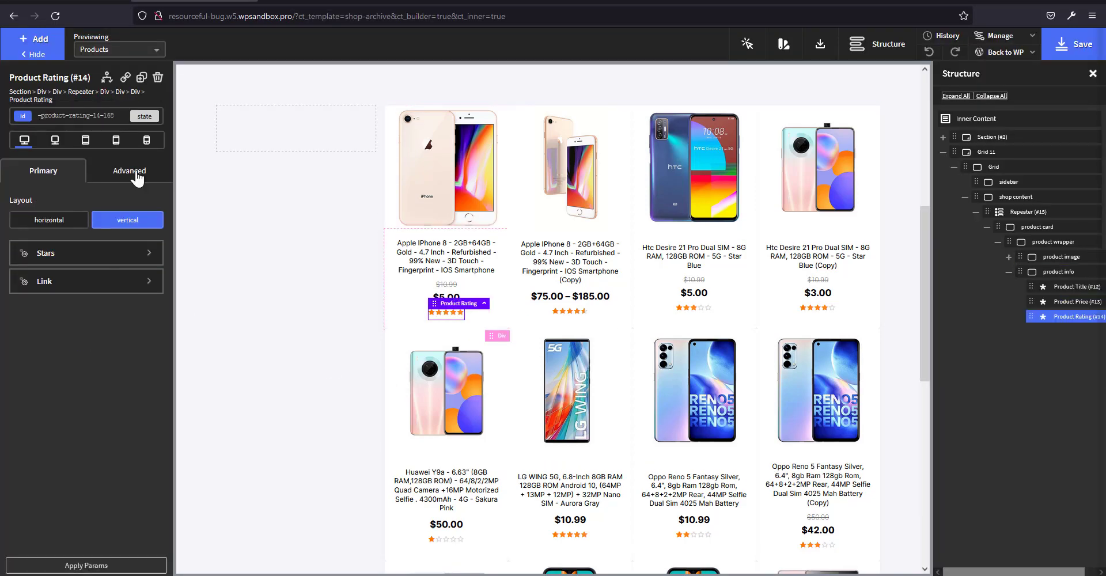
pyautogui.click(133, 173)
pyautogui.click(95, 236)
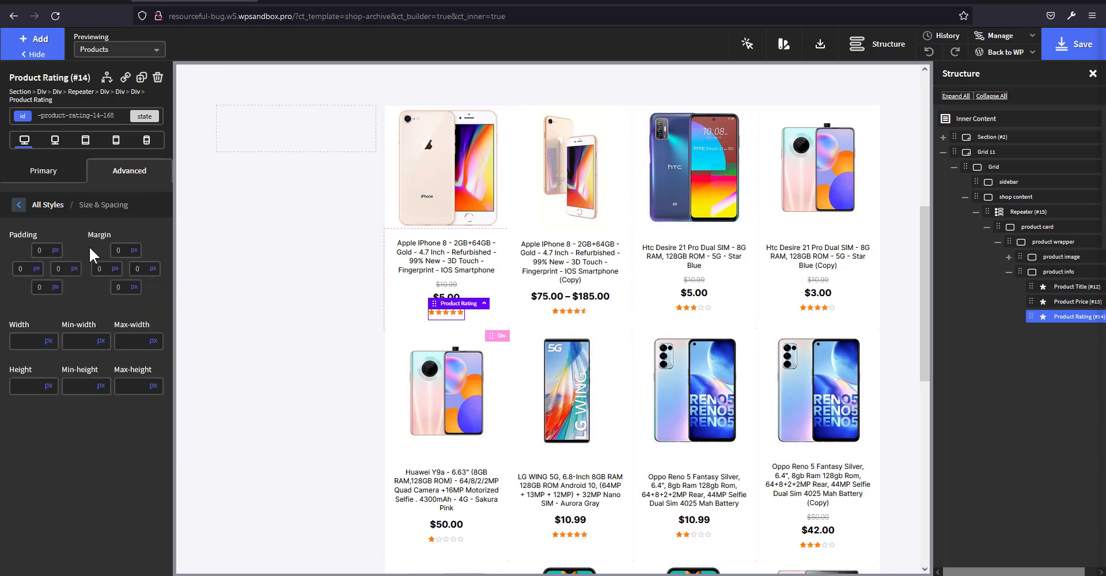
pyautogui.click(134, 254)
pyautogui.click(136, 275)
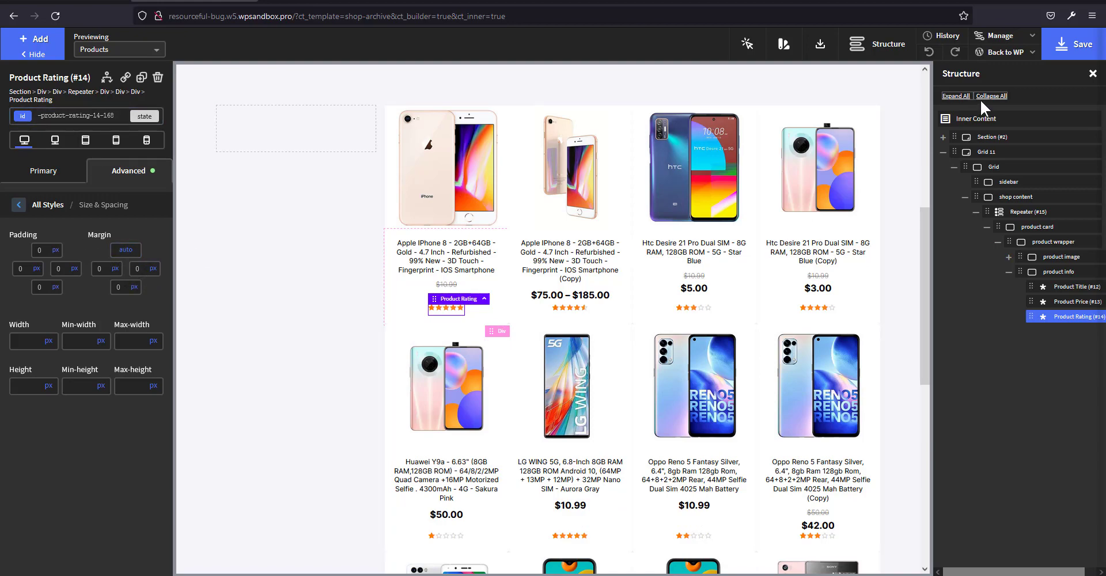
pyautogui.click(1072, 53)
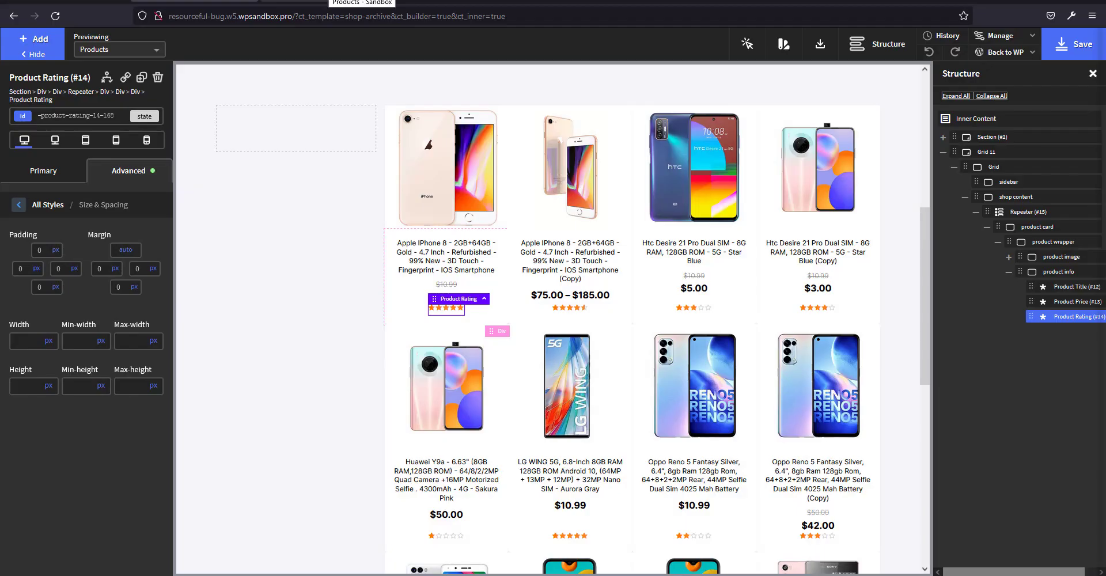
# Reload the live shop page, check the rating alignment across the product cards, and compare it with the demo store's shop page
pyautogui.click(330, 1)
pyautogui.press('F5')
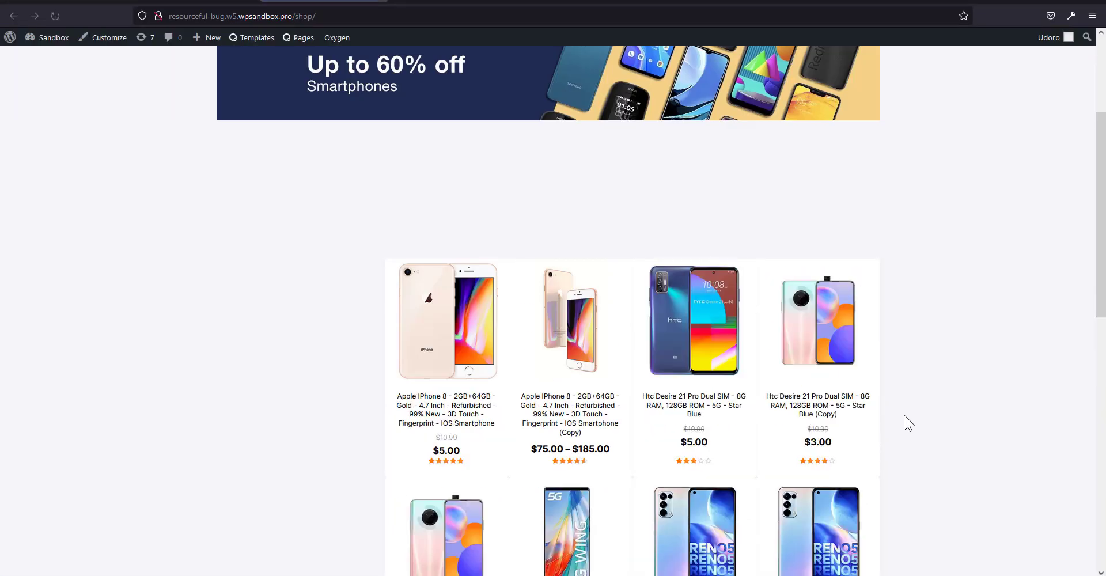
pyautogui.scroll(-7, 890, 397)
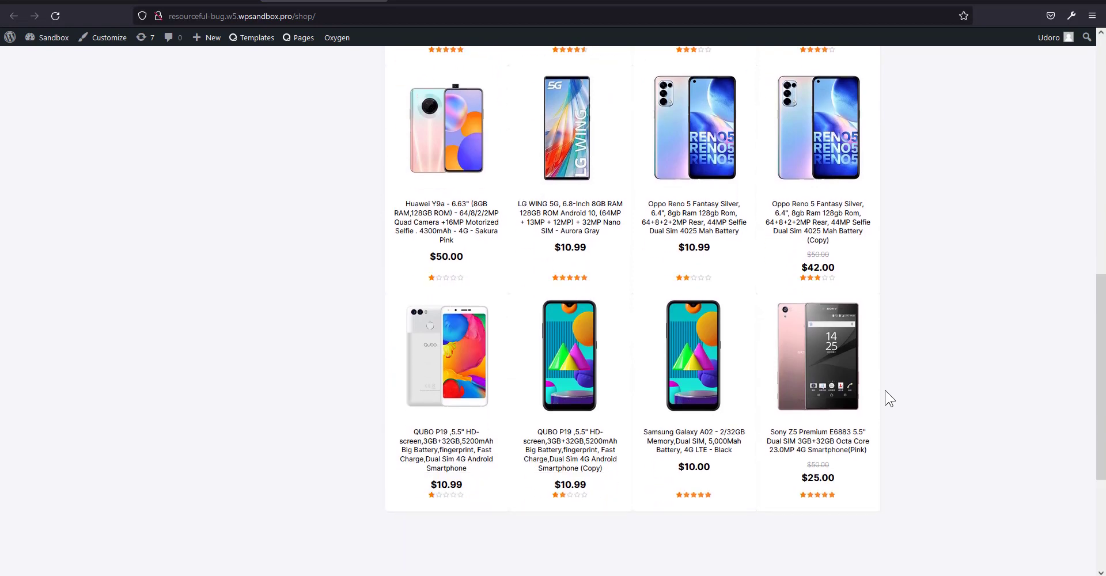
pyautogui.scroll(7, 891, 397)
pyautogui.click(196, 2)
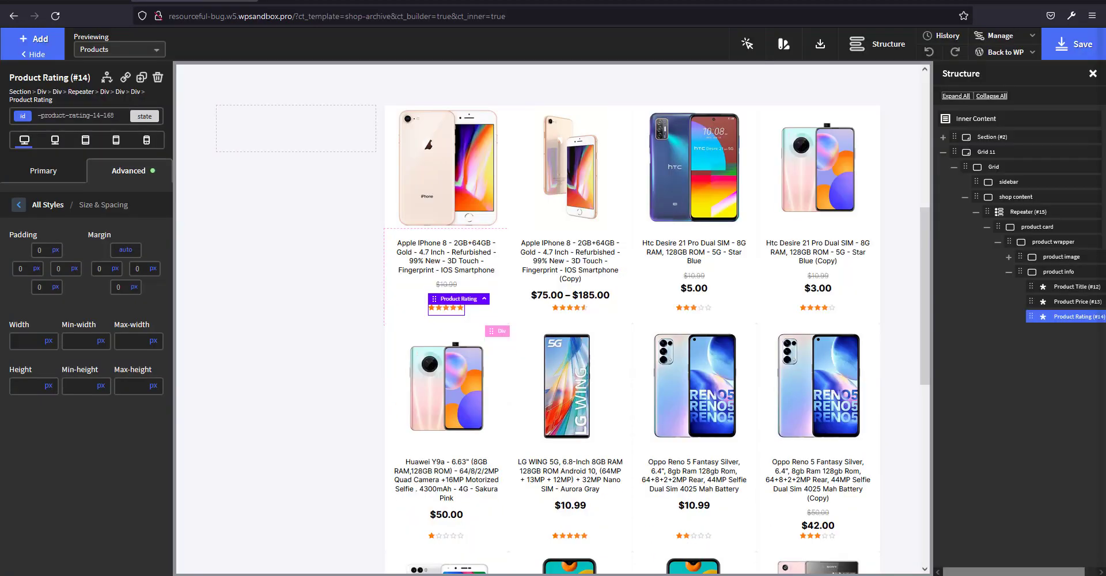
pyautogui.click(323, 2)
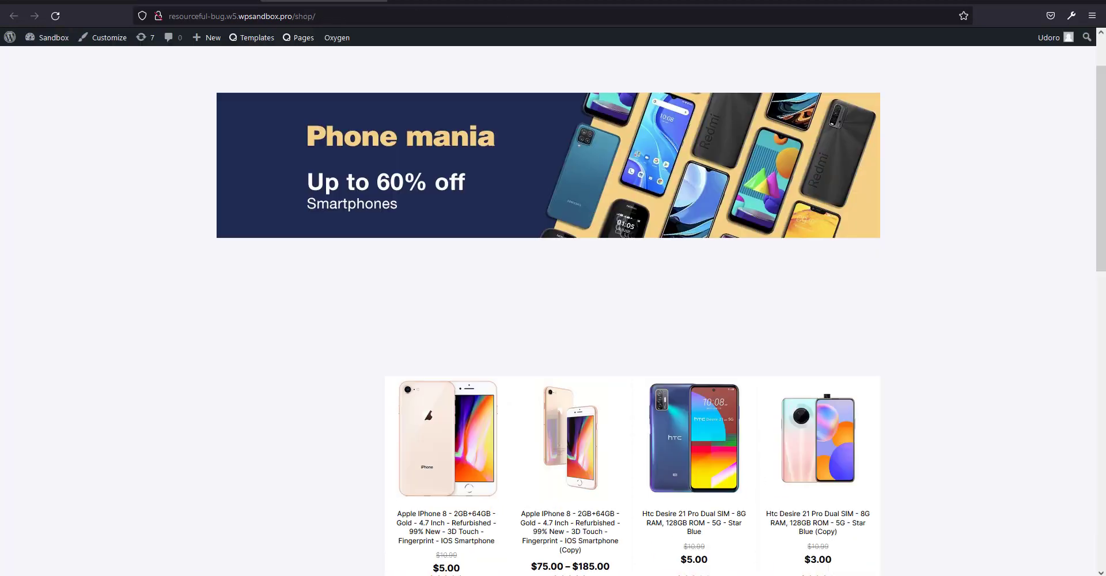
pyautogui.click(449, 1)
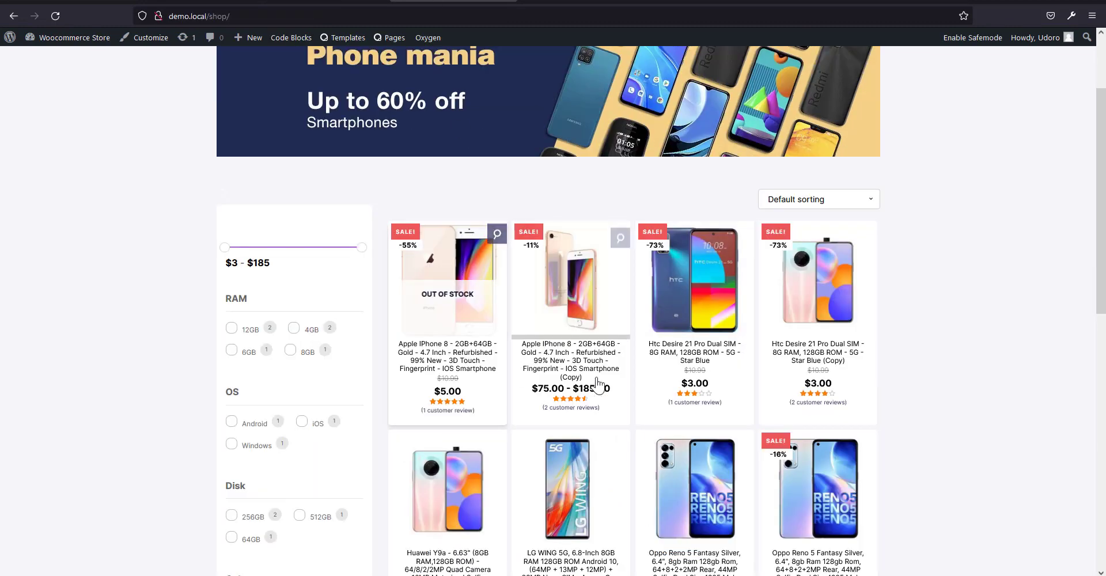
pyautogui.click(323, 2)
pyautogui.click(195, 2)
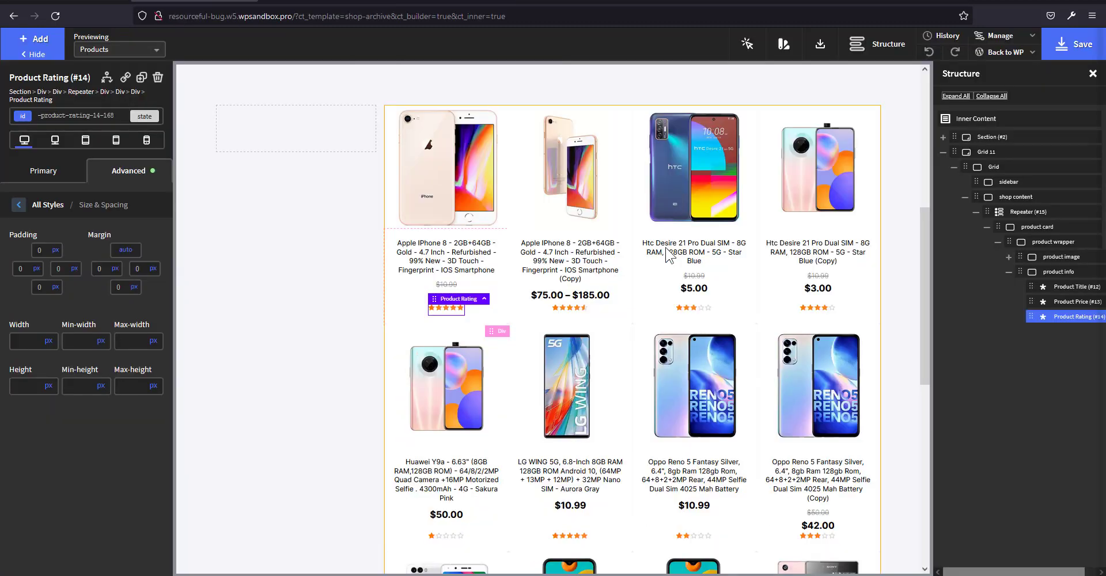
# Try a right margin of 4 px on the product card div and revert it
pyautogui.click(1009, 271)
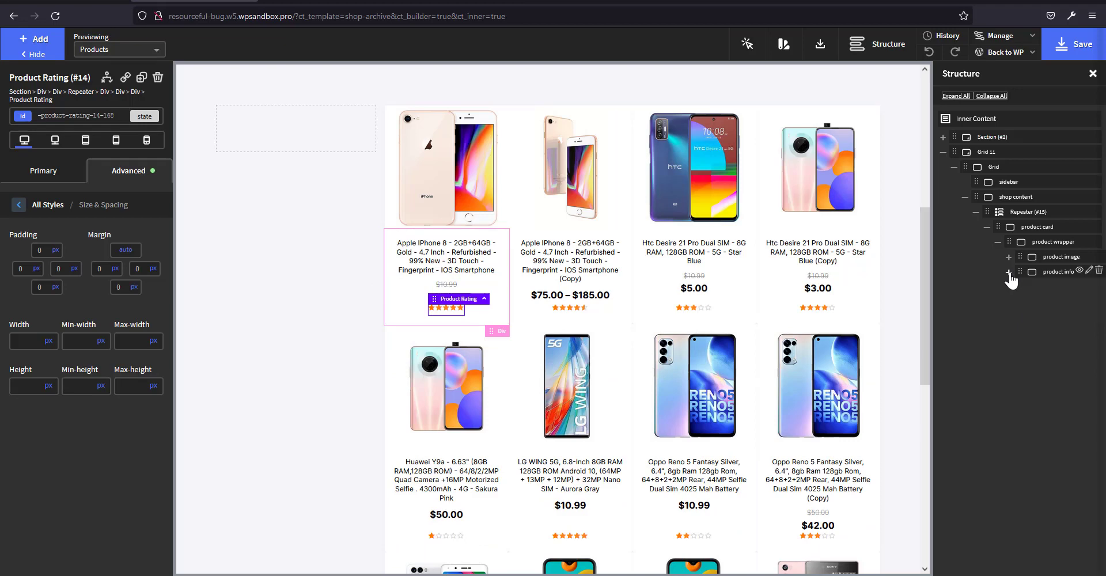
pyautogui.click(1000, 242)
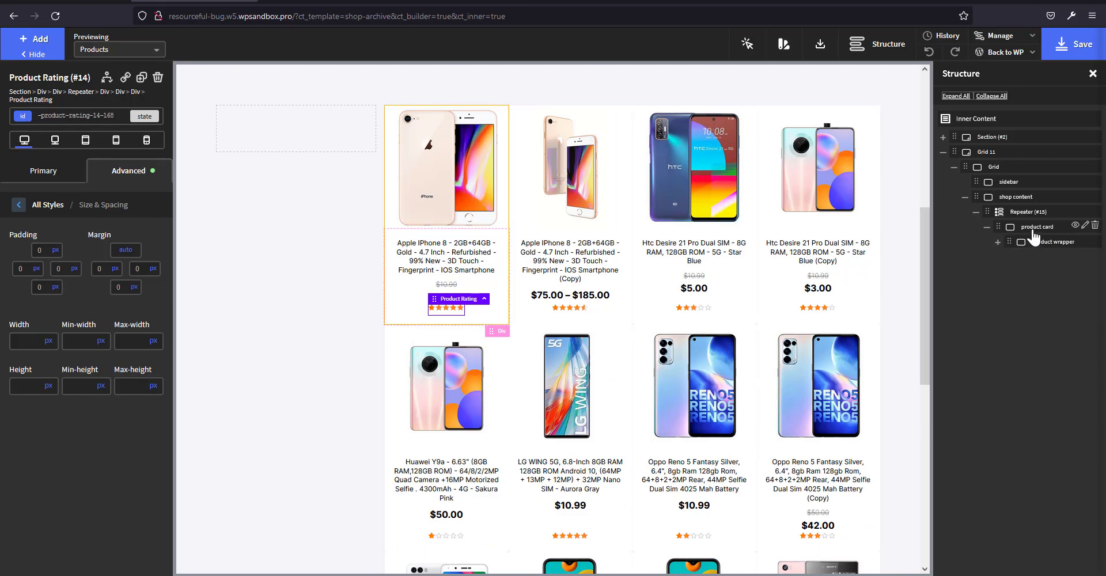
pyautogui.click(1037, 226)
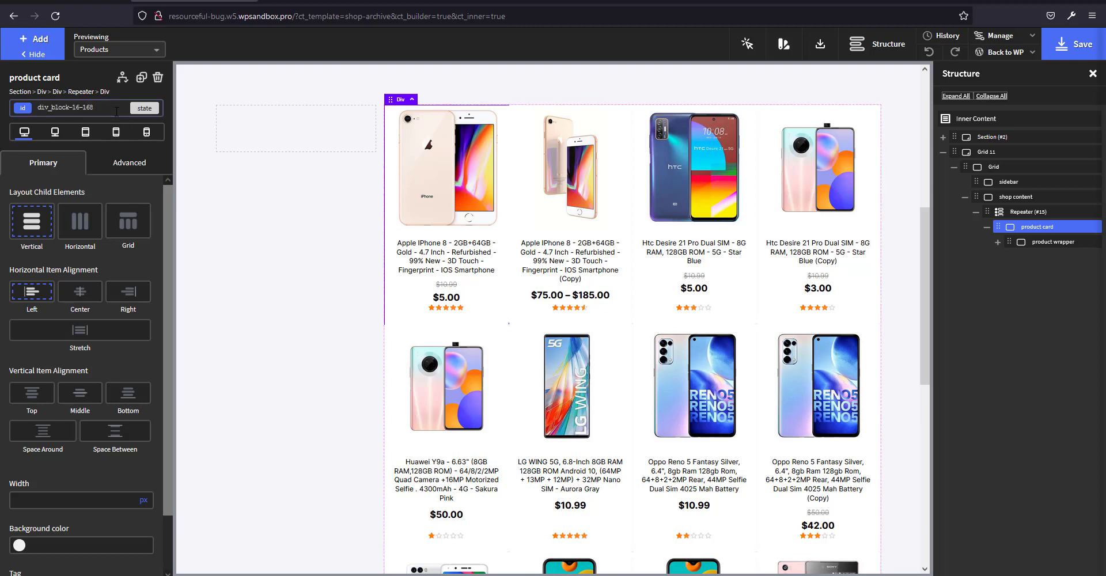
pyautogui.click(92, 107)
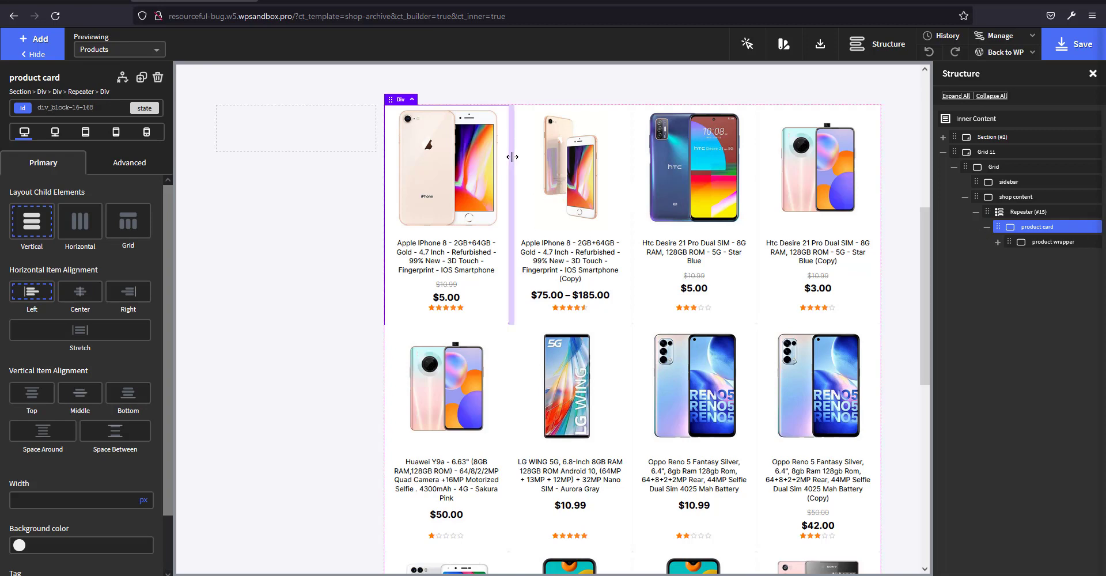
pyautogui.click(125, 167)
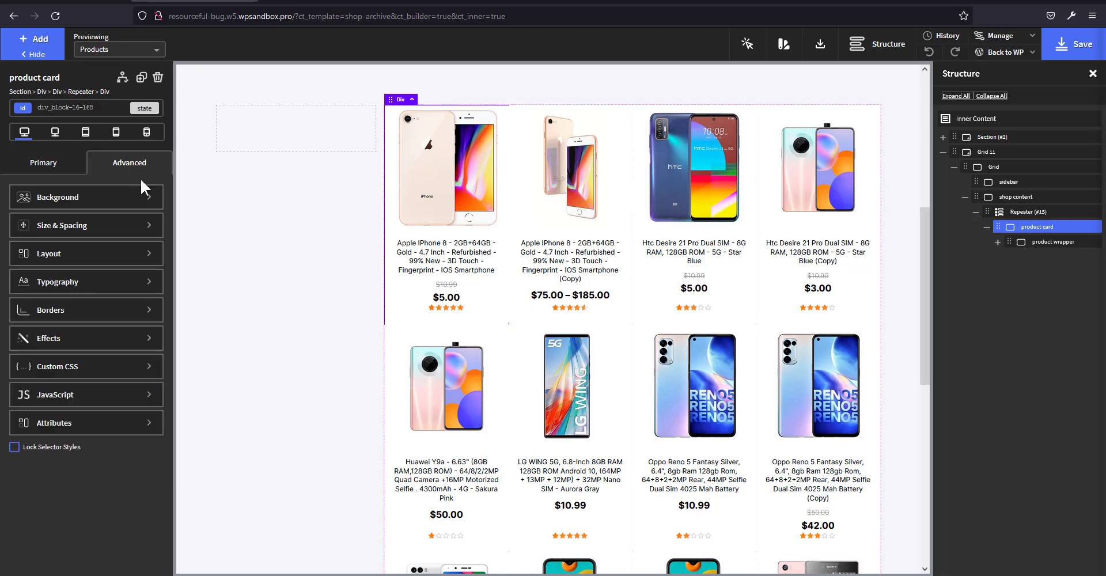
pyautogui.click(116, 234)
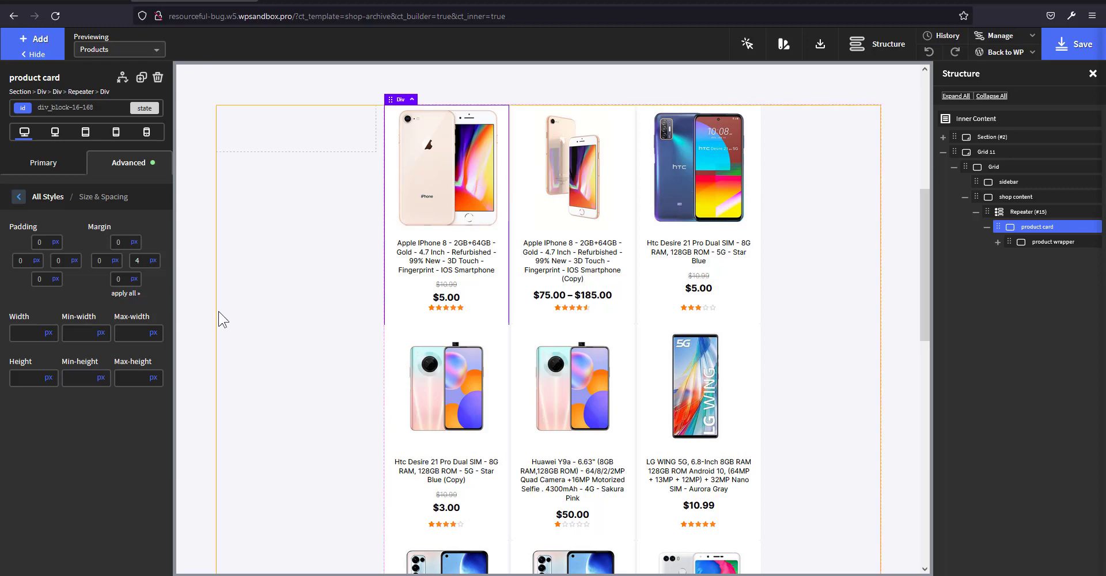
pyautogui.hotkey('ctrl', 'z')
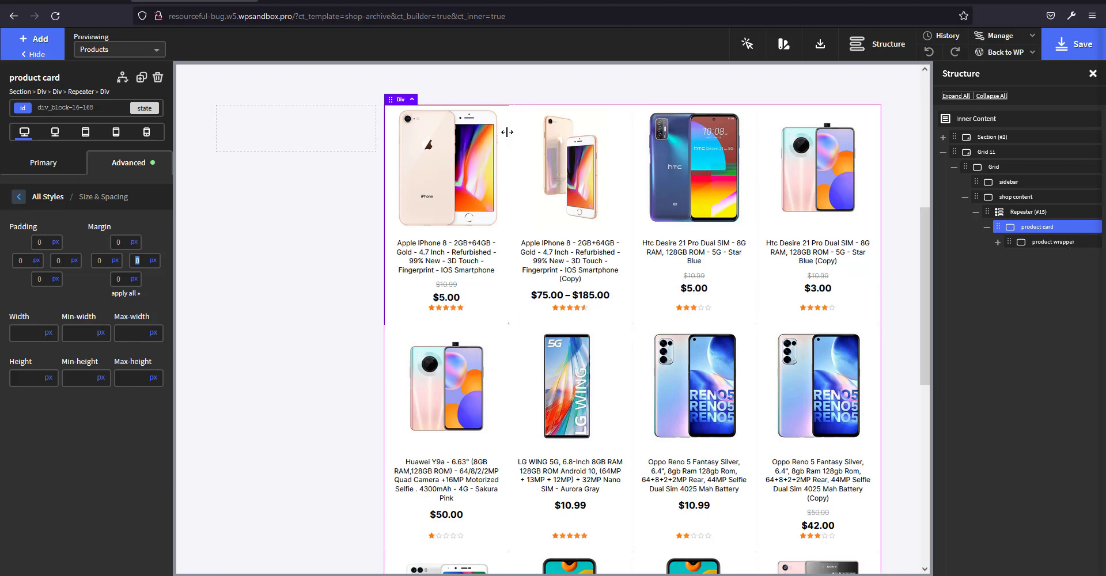
# Add the class p-1 to the product card div and save the template
pyautogui.scroll(2, 878, 167)
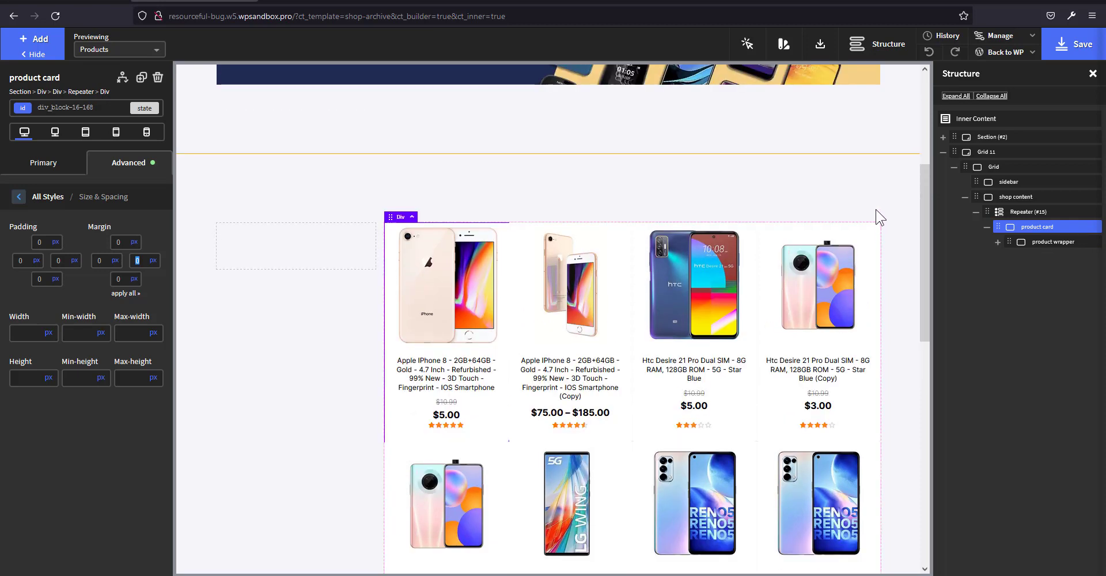
pyautogui.scroll(3, 885, 87)
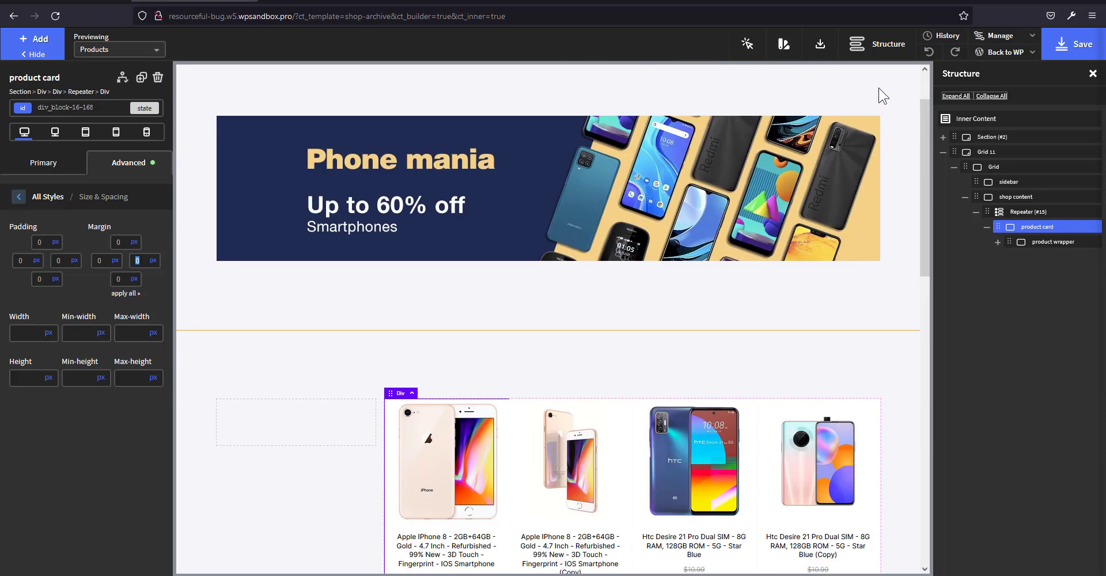
pyautogui.scroll(-3, 887, 358)
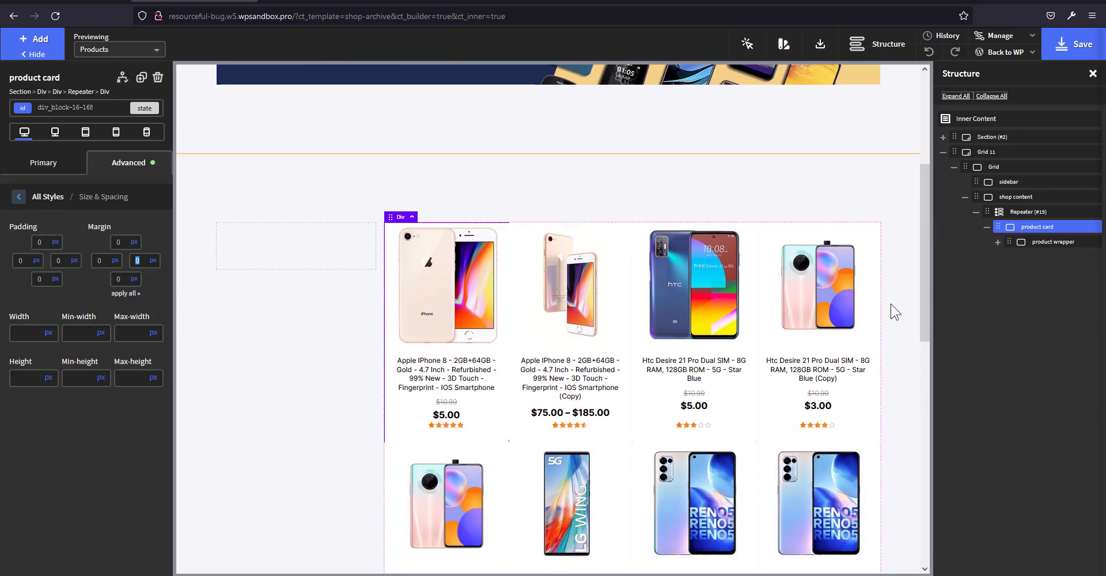
pyautogui.click(1037, 242)
pyautogui.click(1040, 230)
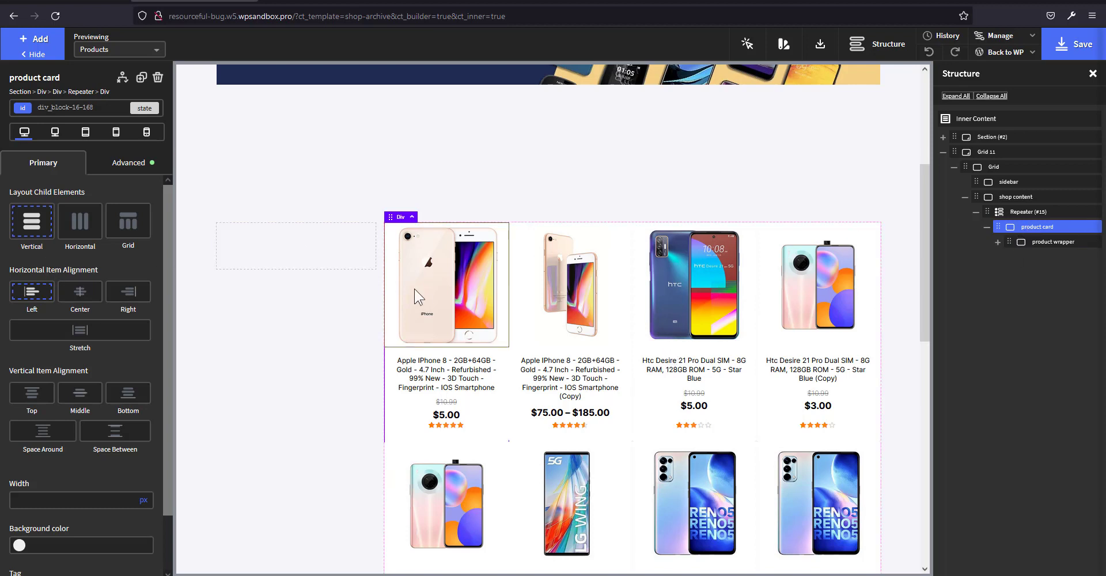
pyautogui.click(1047, 243)
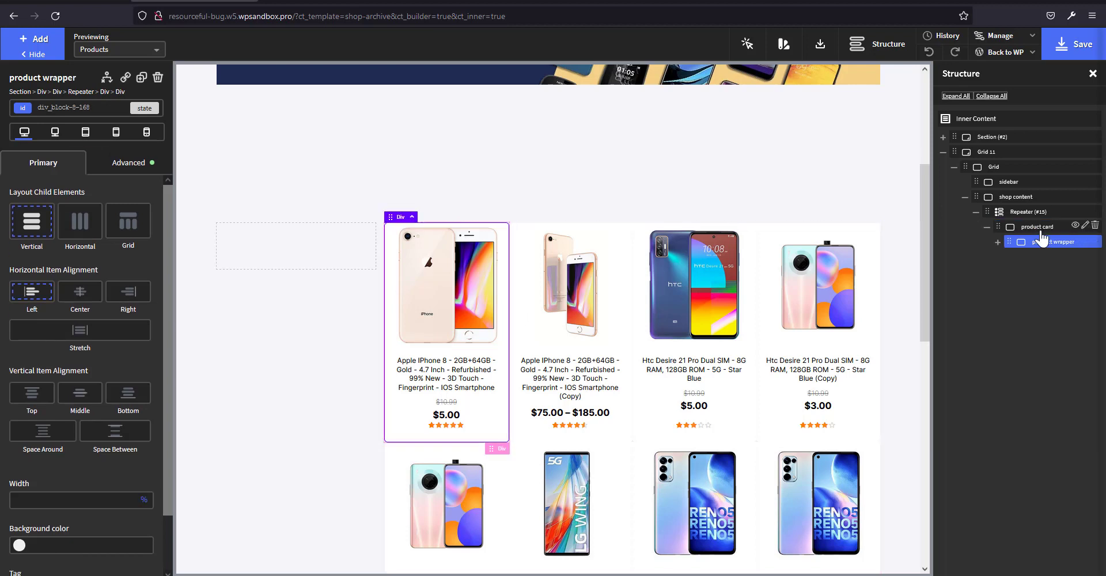
pyautogui.click(1039, 229)
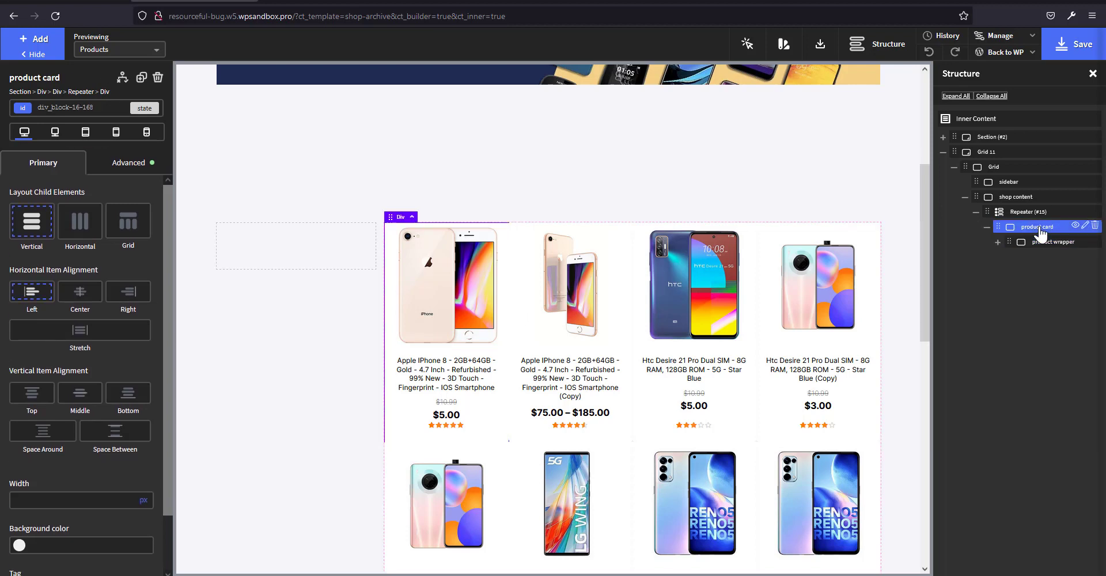
pyautogui.click(75, 106)
pyautogui.write('p')
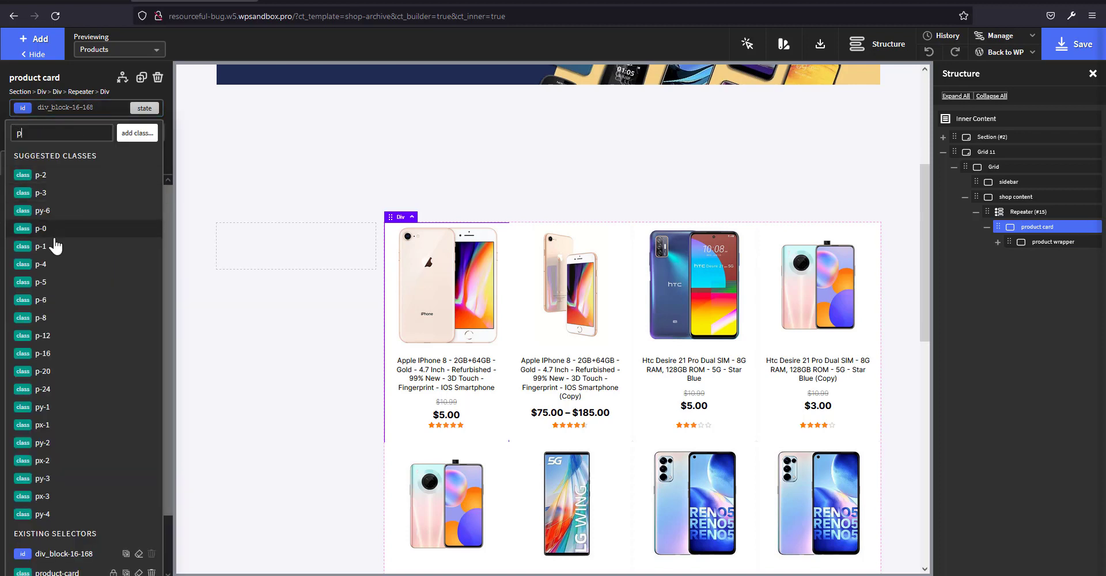
pyautogui.click(41, 246)
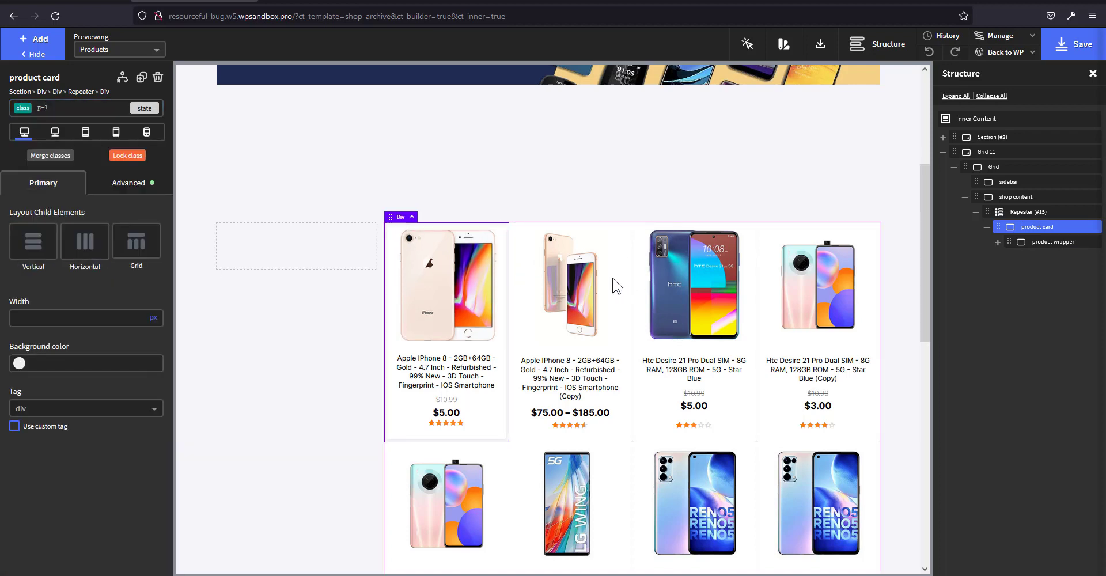
pyautogui.click(1072, 51)
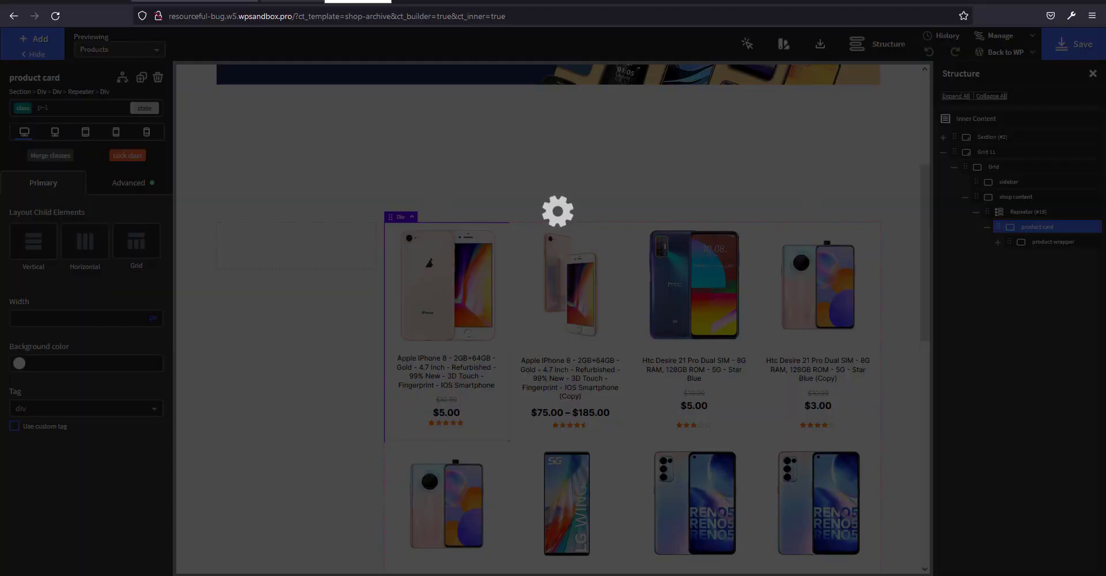
# Examine the spacing between the product cards on the live shop page
pyautogui.click(323, 1)
pyautogui.scroll(-3, 927, 358)
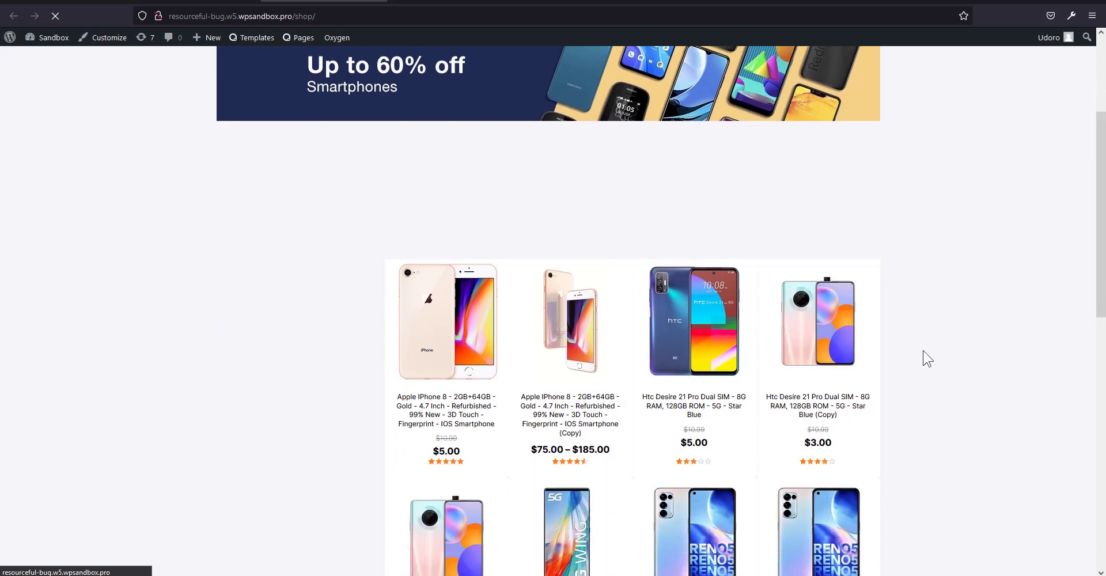
pyautogui.scroll(-4, 868, 396)
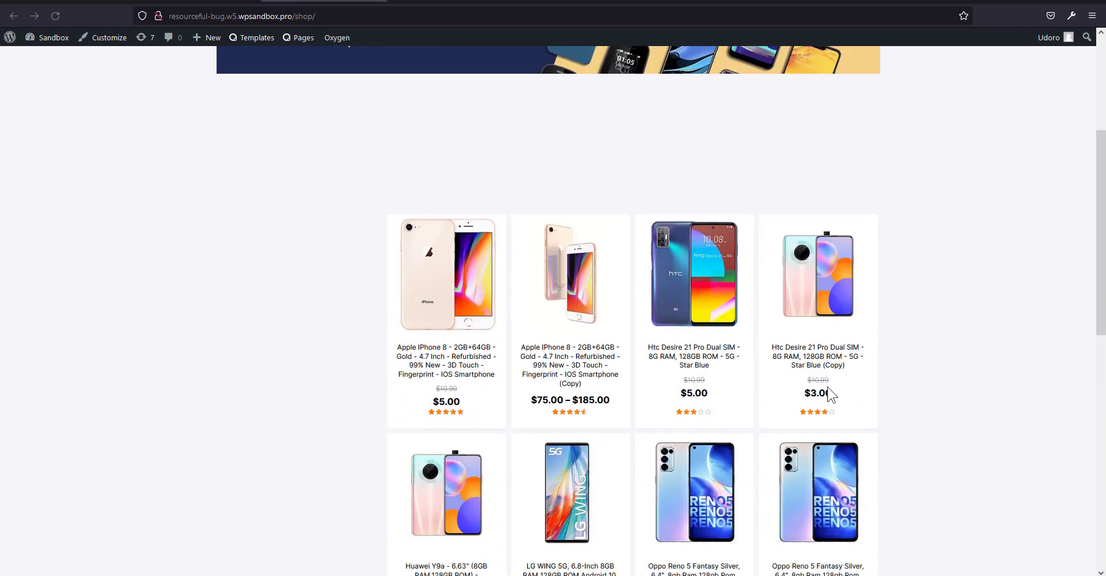
pyautogui.scroll(4, 876, 298)
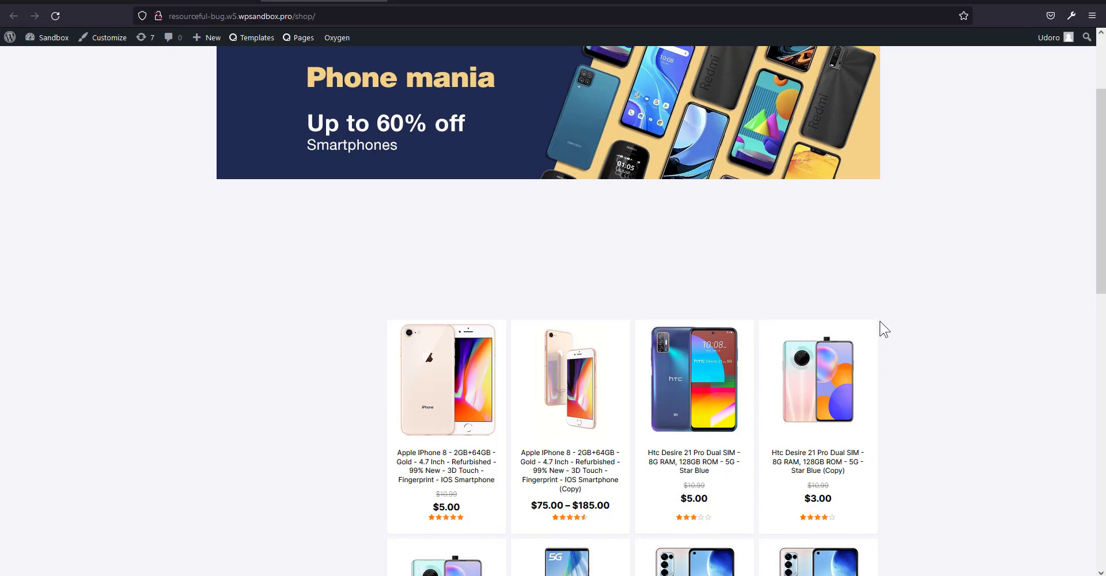
pyautogui.scroll(2, 884, 329)
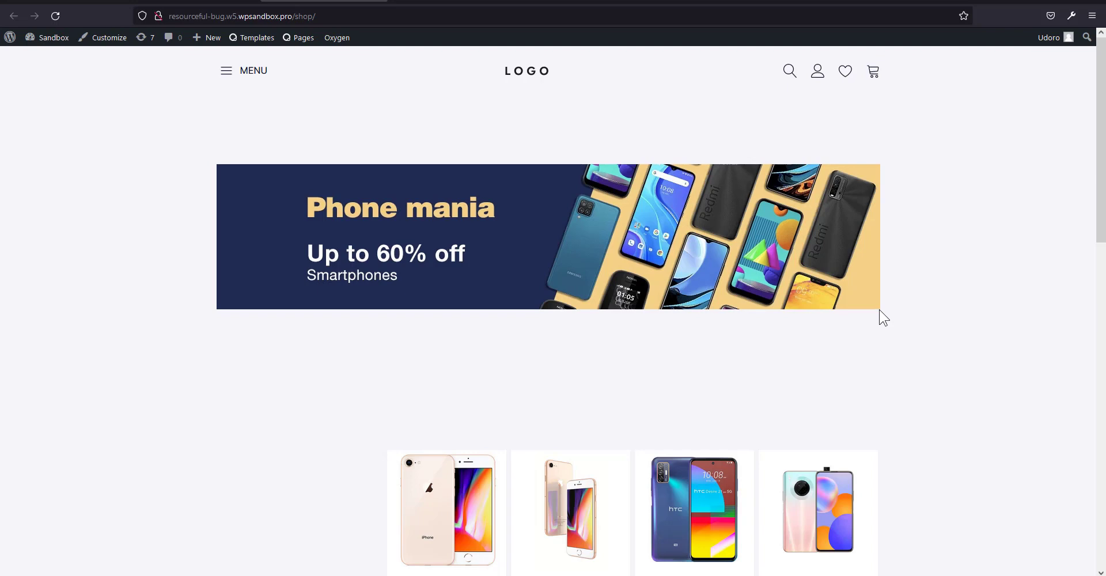
pyautogui.scroll(-3, 881, 284)
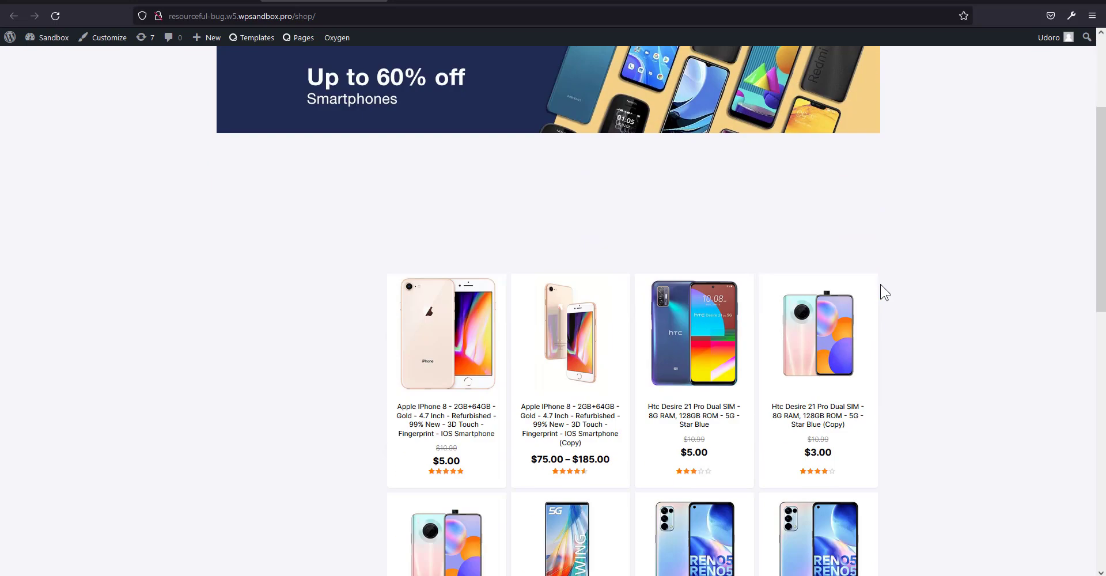
pyautogui.scroll(-1, 884, 293)
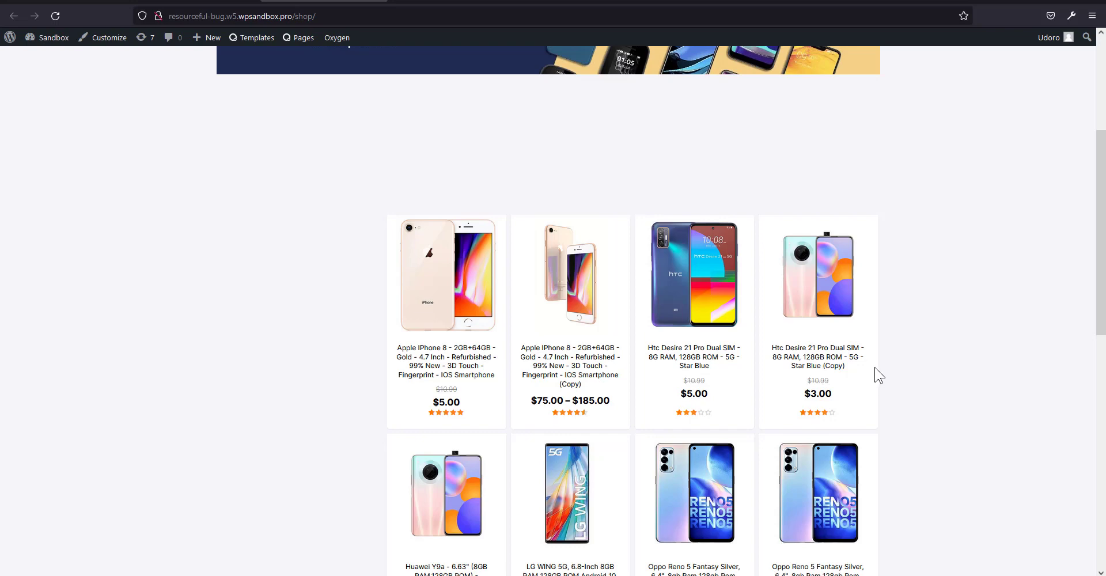
pyautogui.scroll(3, 876, 372)
pyautogui.scroll(-3, 870, 291)
pyautogui.scroll(2, 882, 271)
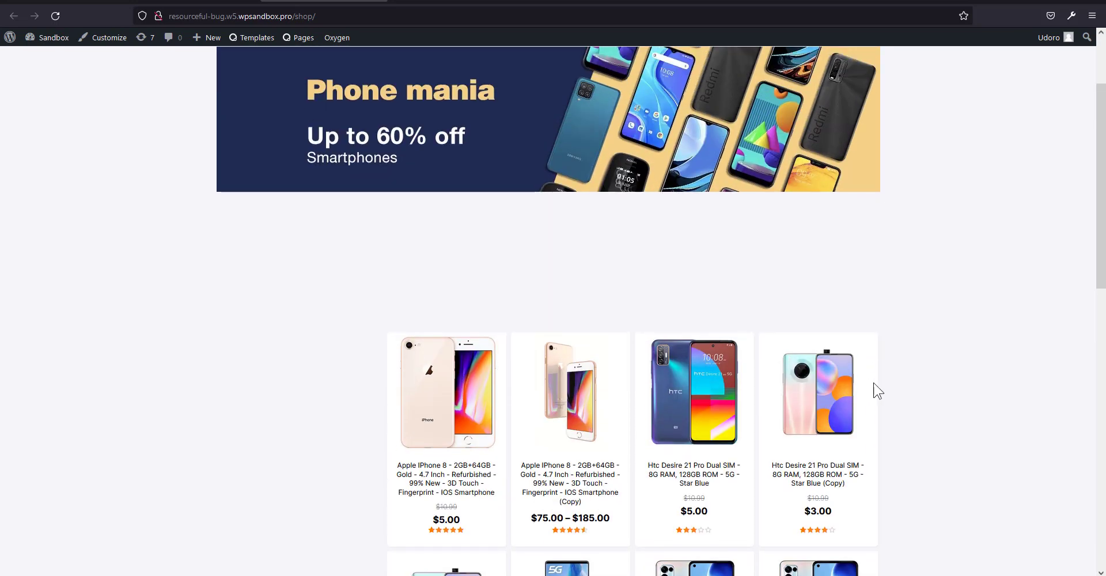
# Examine the layout settings of the product repeater and how its cards are spaced in the builder preview
pyautogui.click(306, 3)
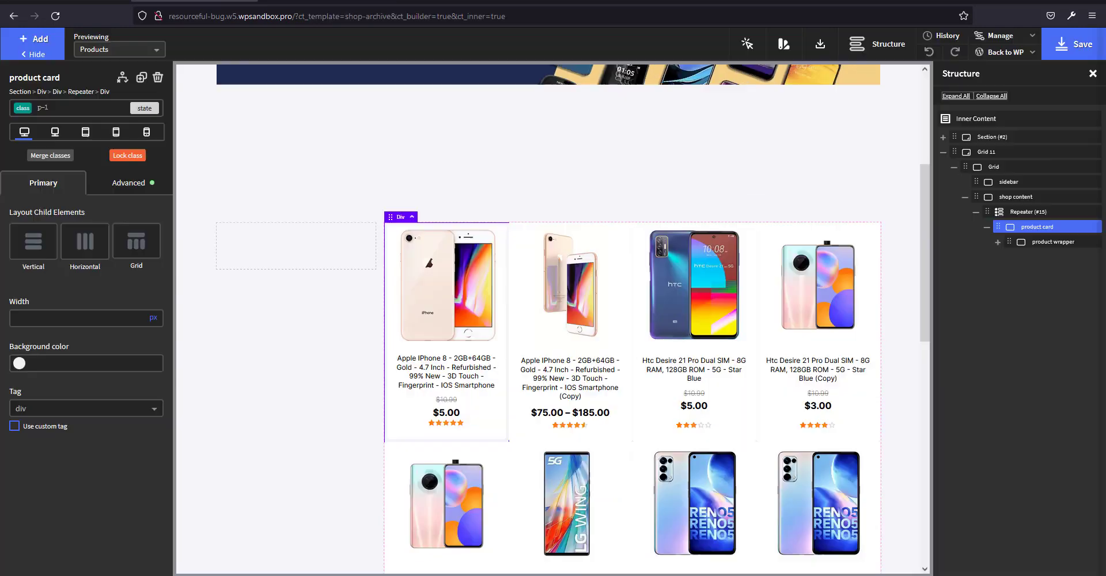
pyautogui.click(1014, 212)
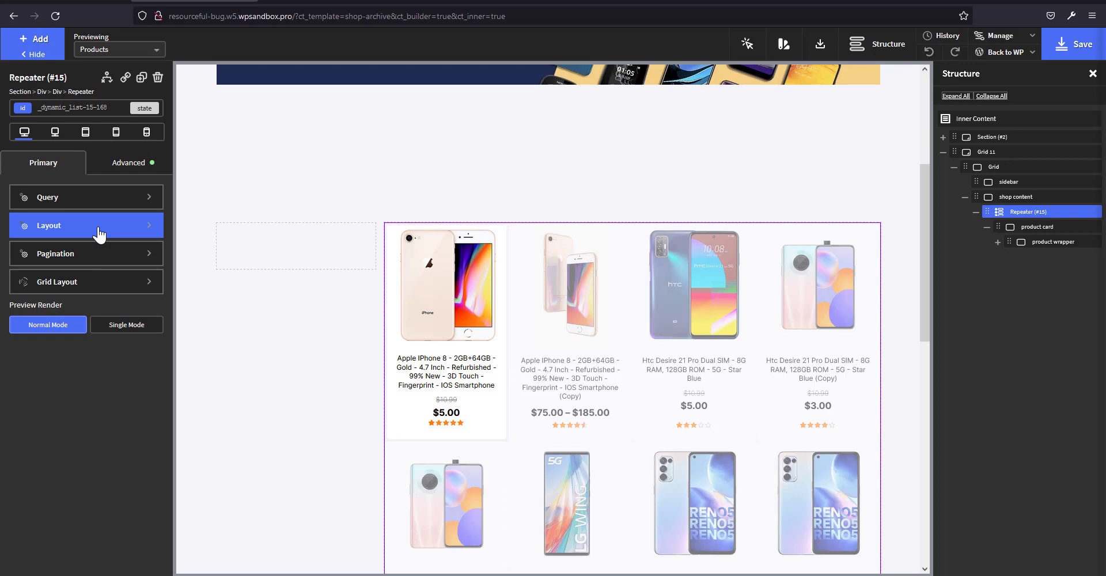
pyautogui.click(99, 232)
pyautogui.click(133, 525)
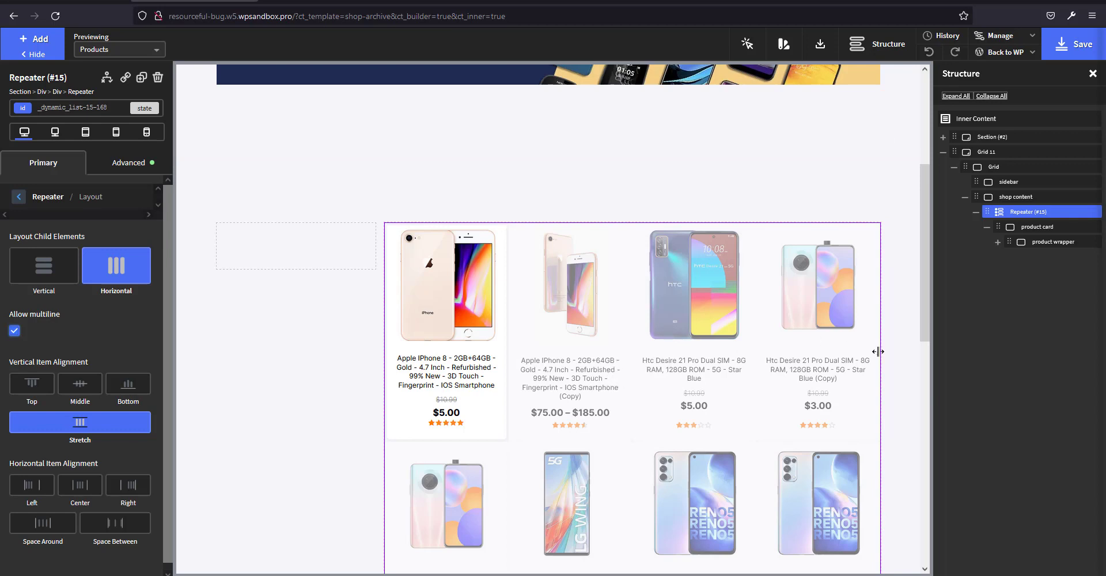
pyautogui.scroll(-2, 741, 346)
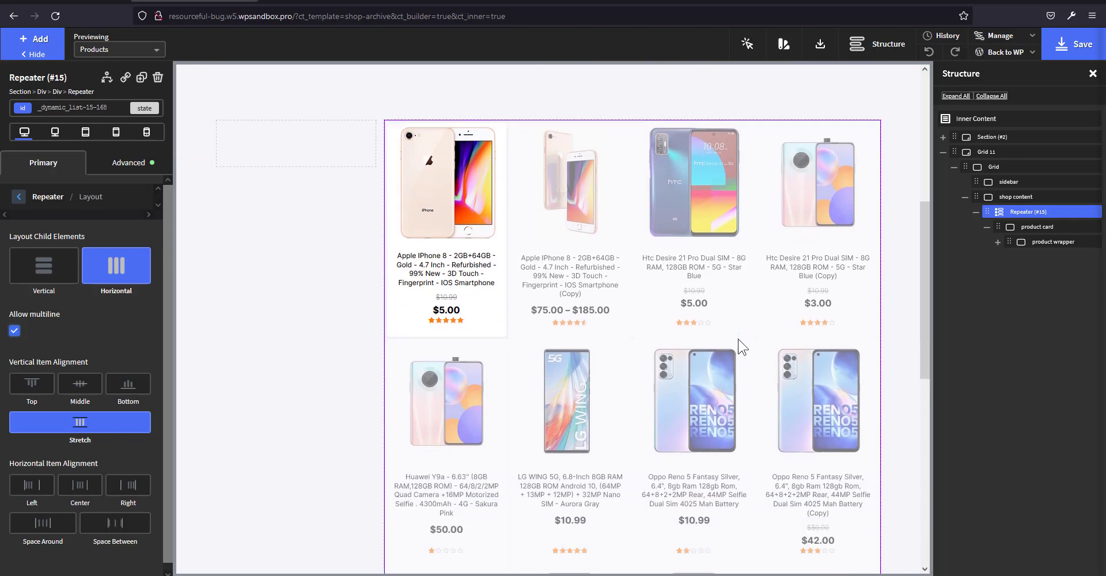
pyautogui.scroll(1, 740, 346)
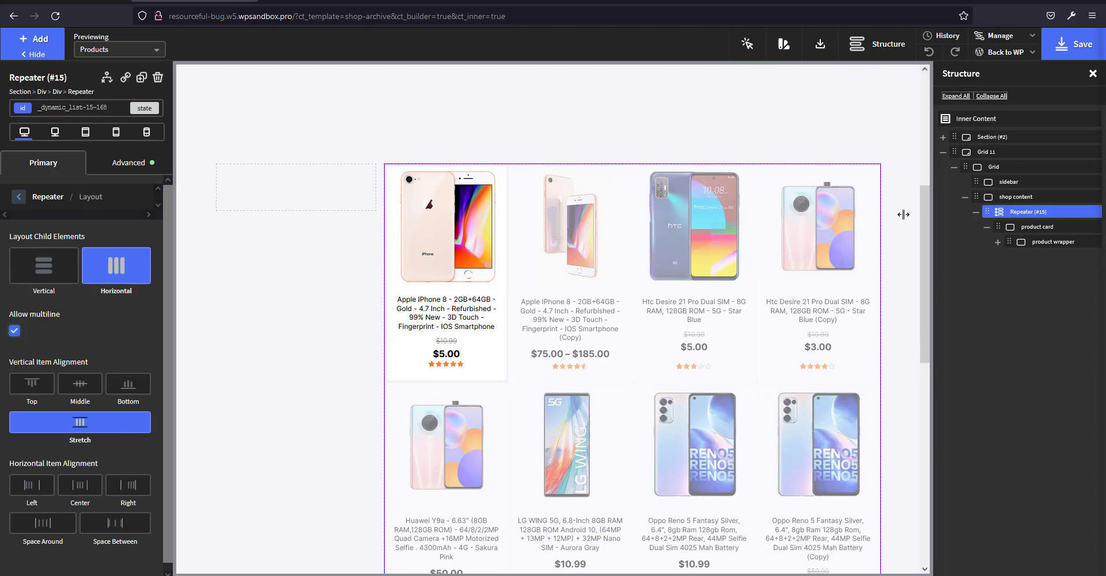
pyautogui.scroll(3, 730, 442)
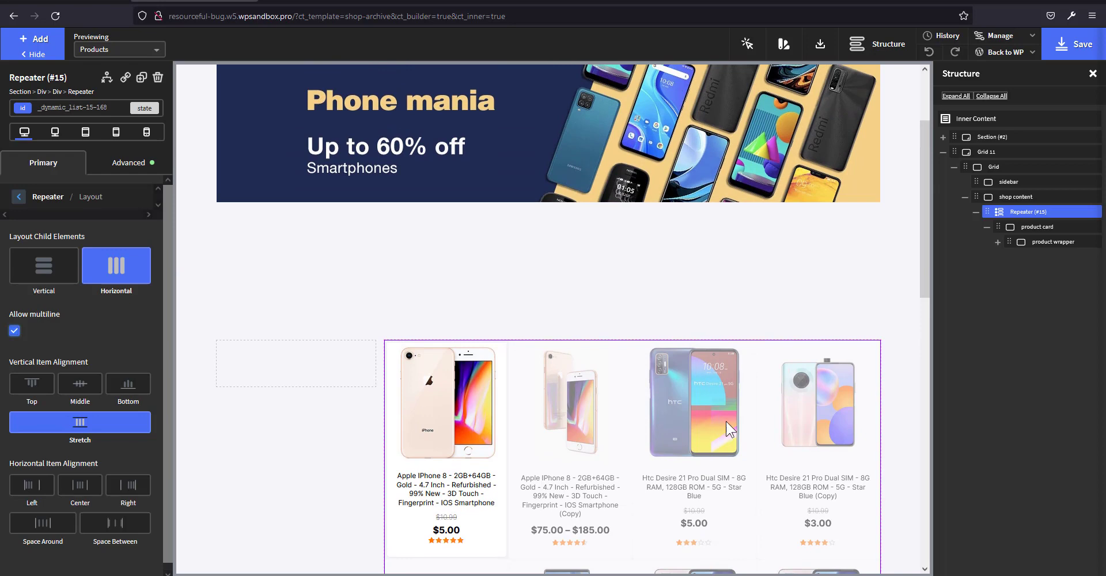
pyautogui.scroll(-2, 726, 421)
# Compare the product cards on the live shop page with those on the demo store's shop page
pyautogui.hotkey('ctrl', 'Tab')
pyautogui.scroll(-4, 615, 379)
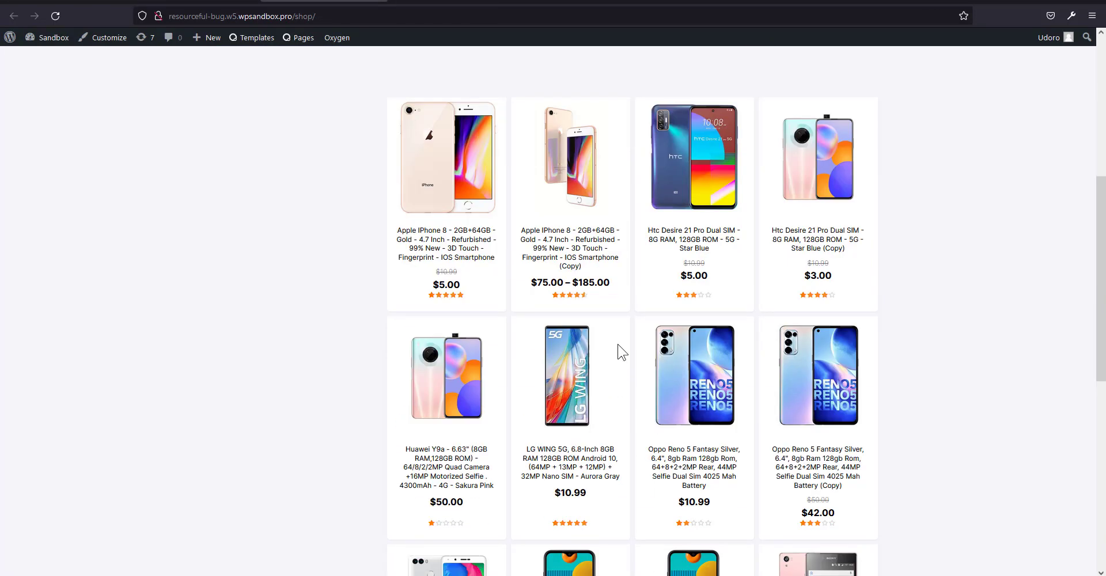
pyautogui.scroll(2, 617, 350)
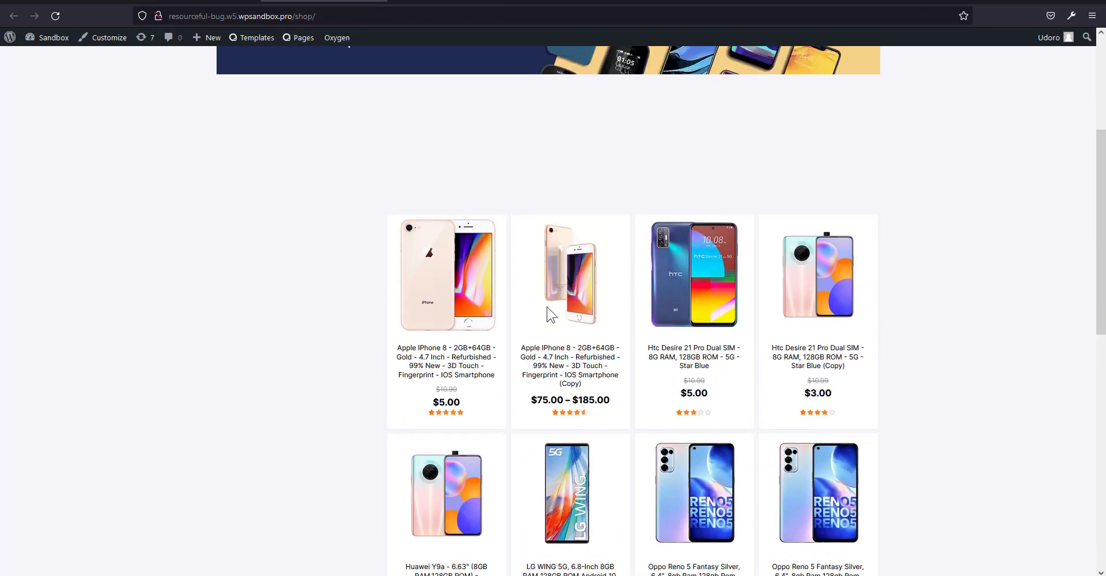
pyautogui.hotkey('ctrl', 'Tab')
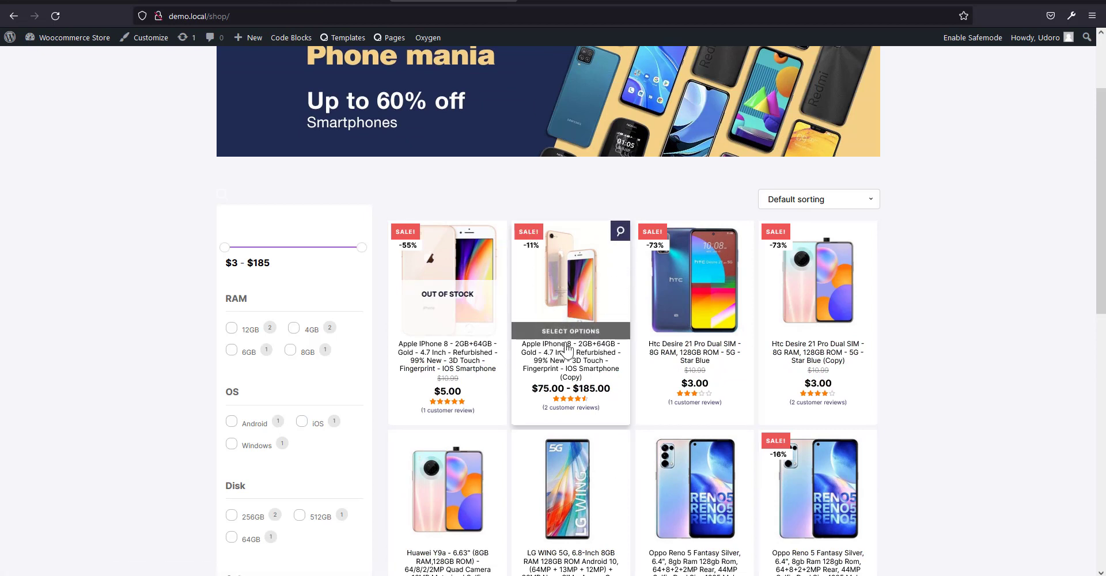
pyautogui.click(323, 1)
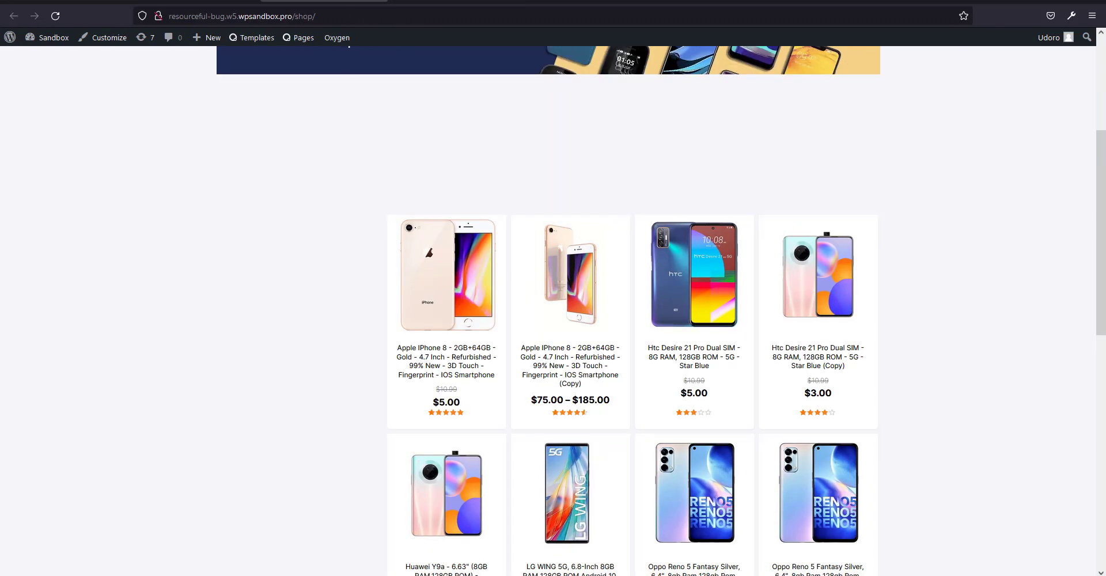
# Back in the Oxygen builder, add a Code Block inside the product image div of the product card
pyautogui.click(230, 1)
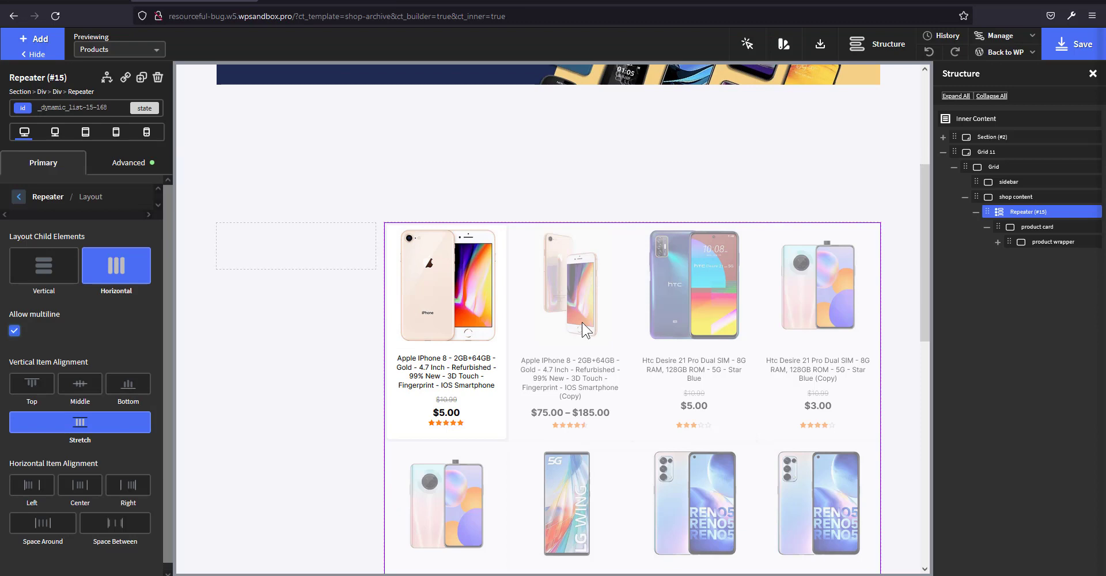
pyautogui.click(462, 306)
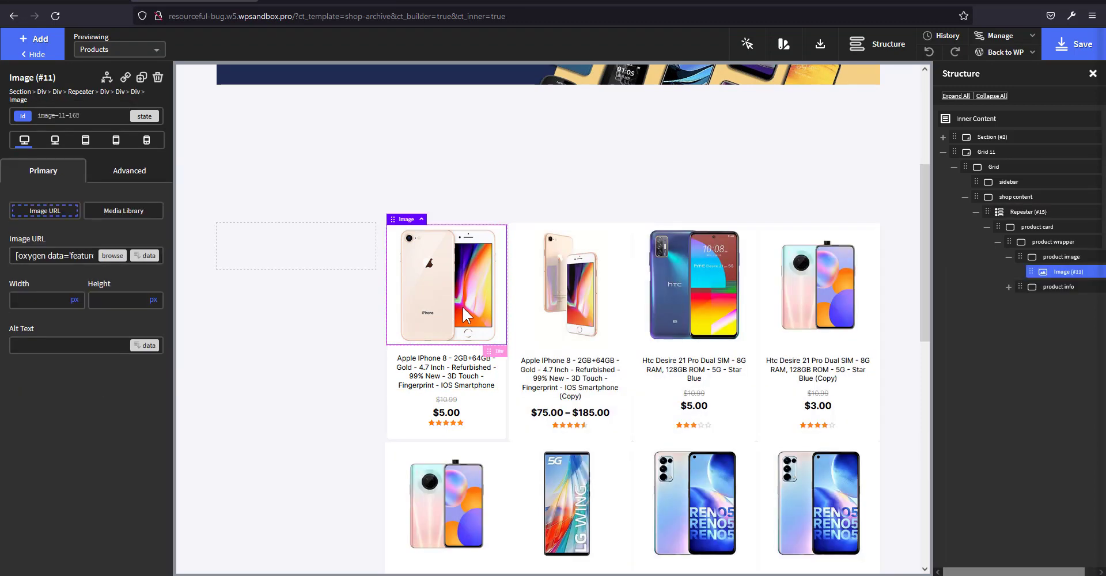
pyautogui.click(1008, 260)
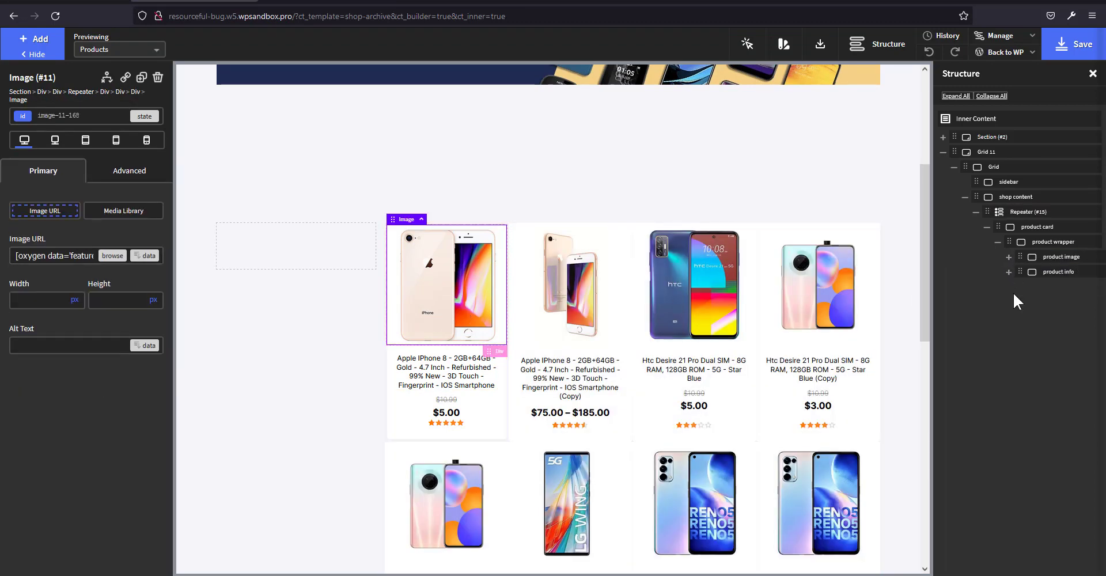
pyautogui.click(1049, 258)
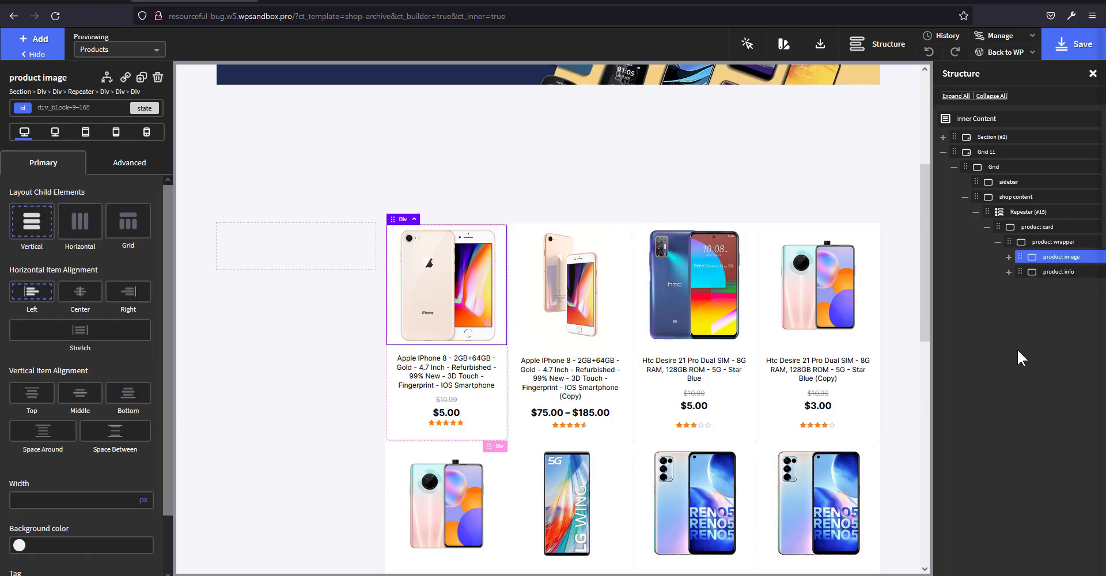
pyautogui.click(1009, 257)
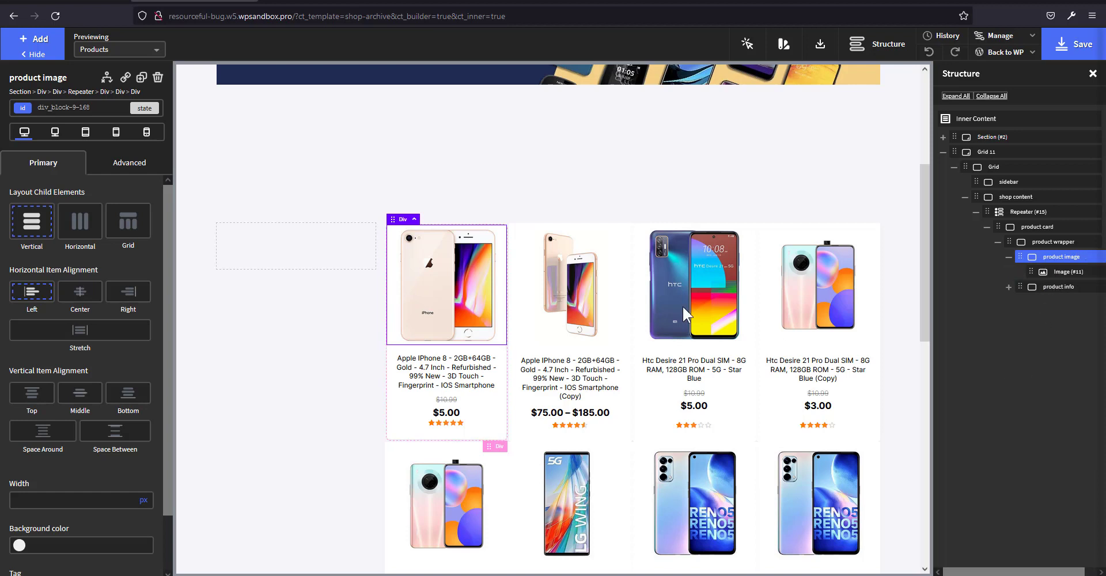
pyautogui.click(33, 39)
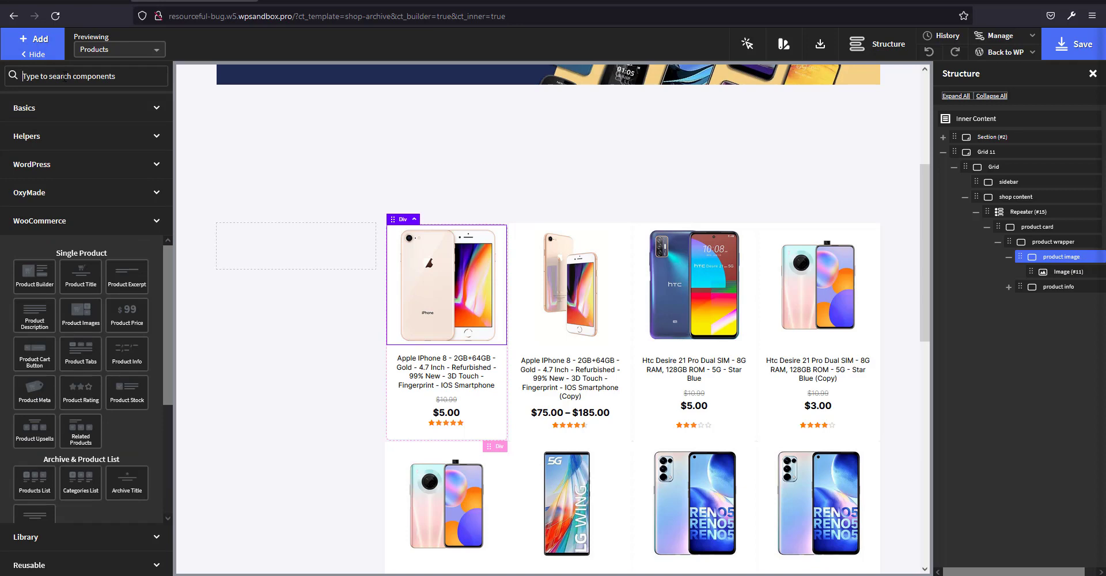
pyautogui.write('co')
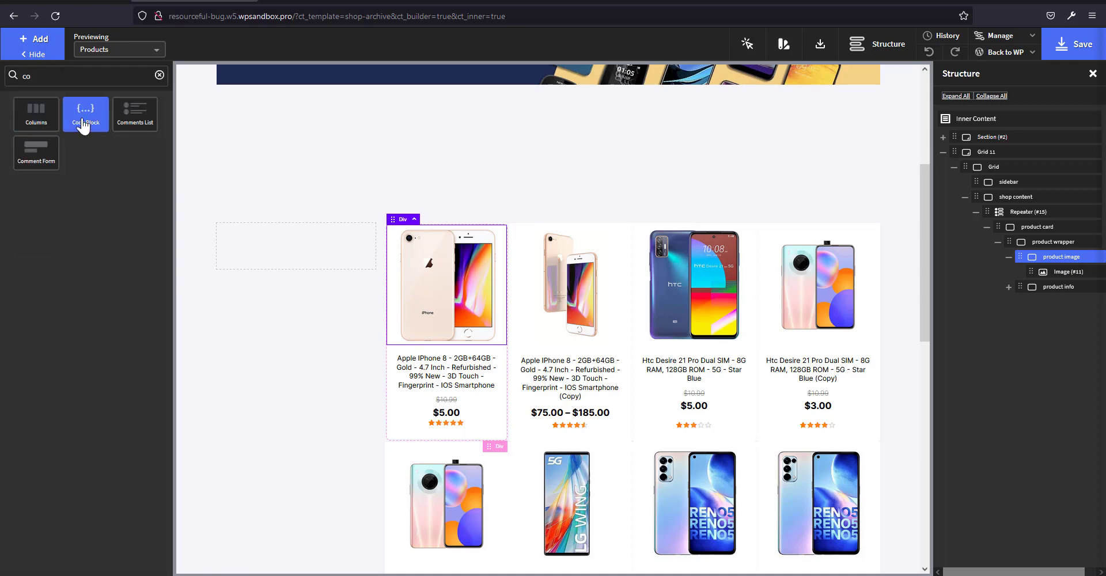
pyautogui.click(84, 124)
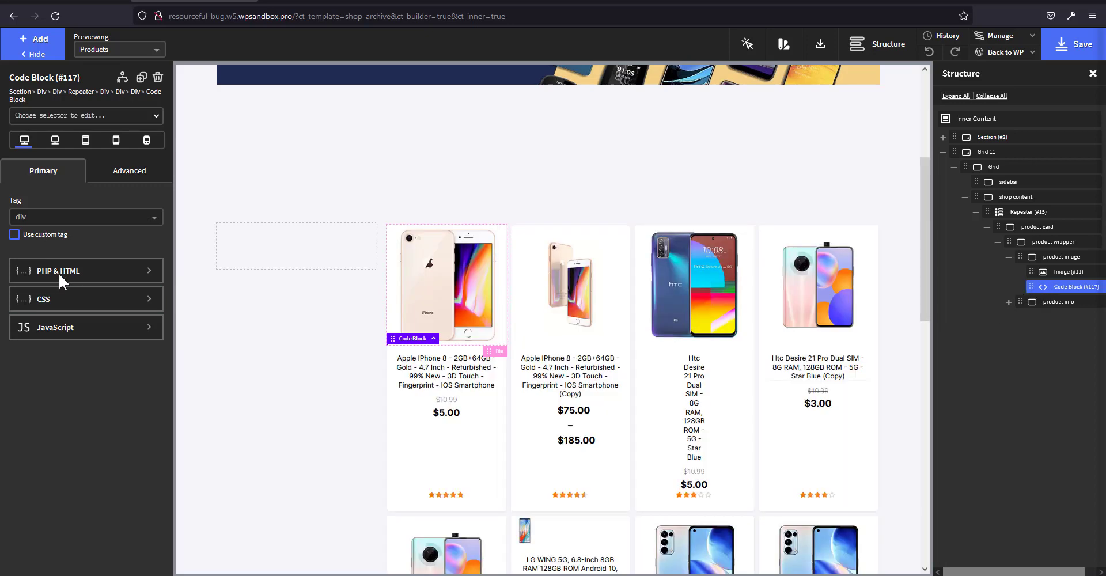
# Replace the code block's PHP with a check that echoes the [add_to_cart] shortcode for in-stock products with $StockQ>=0, and apply the code
pyautogui.click(115, 272)
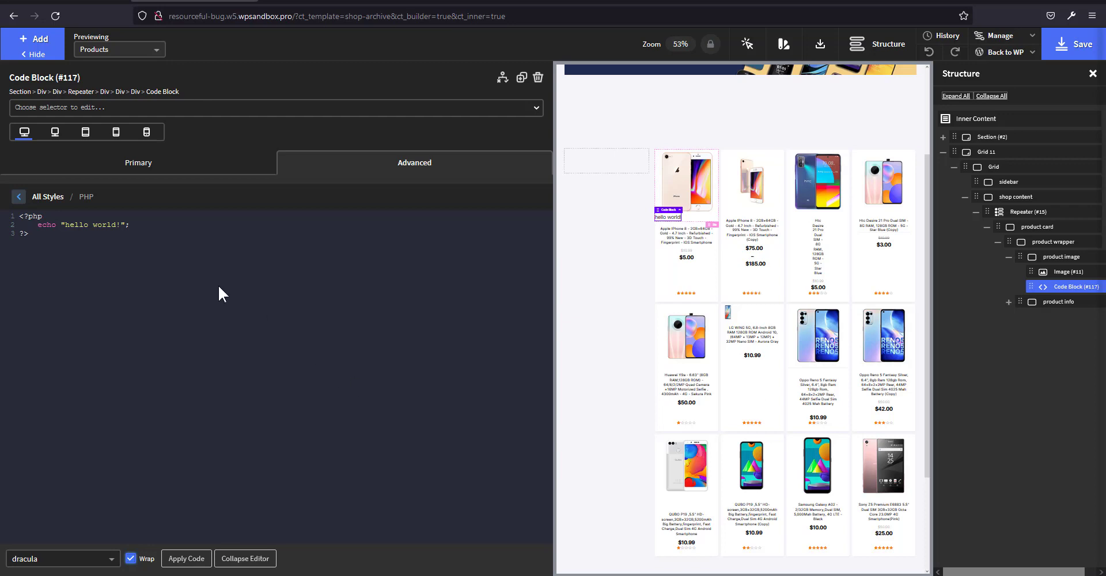
pyautogui.hotkey('ctrl', 'a')
pyautogui.write('<?php  global $product; if (!isset($product) || !$product) {return;}   $StockQ=$product->get_stock_quantity();   if ($StockQ>=0 && $product->is_in_stock() ){ echo do_shortcode(\'[add_to_cart id="\'. $product->get_id() . \'"]\');  }  ?>')
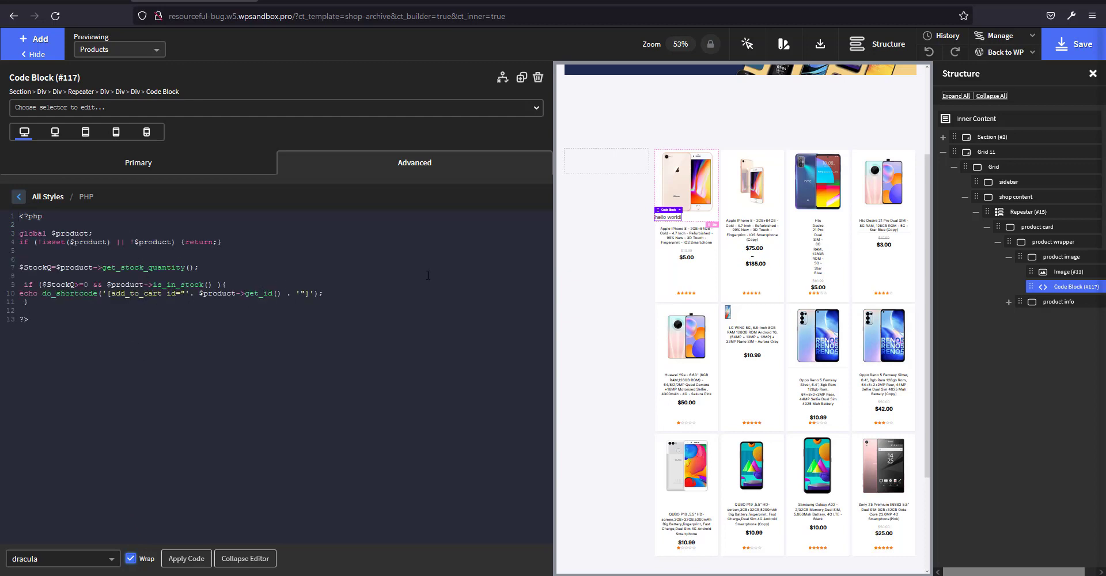
pyautogui.click(185, 562)
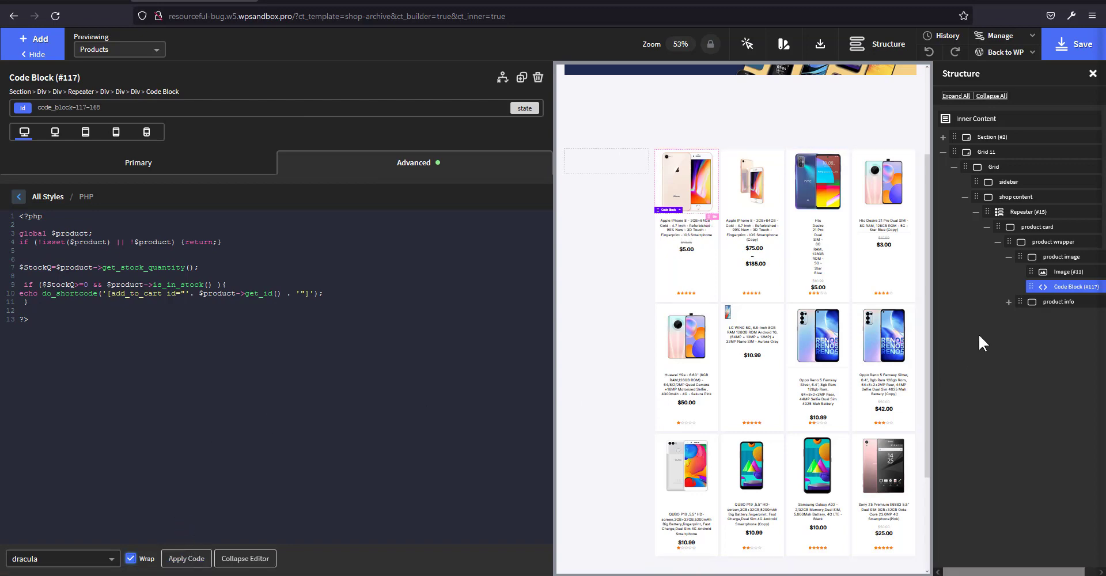
pyautogui.click(245, 558)
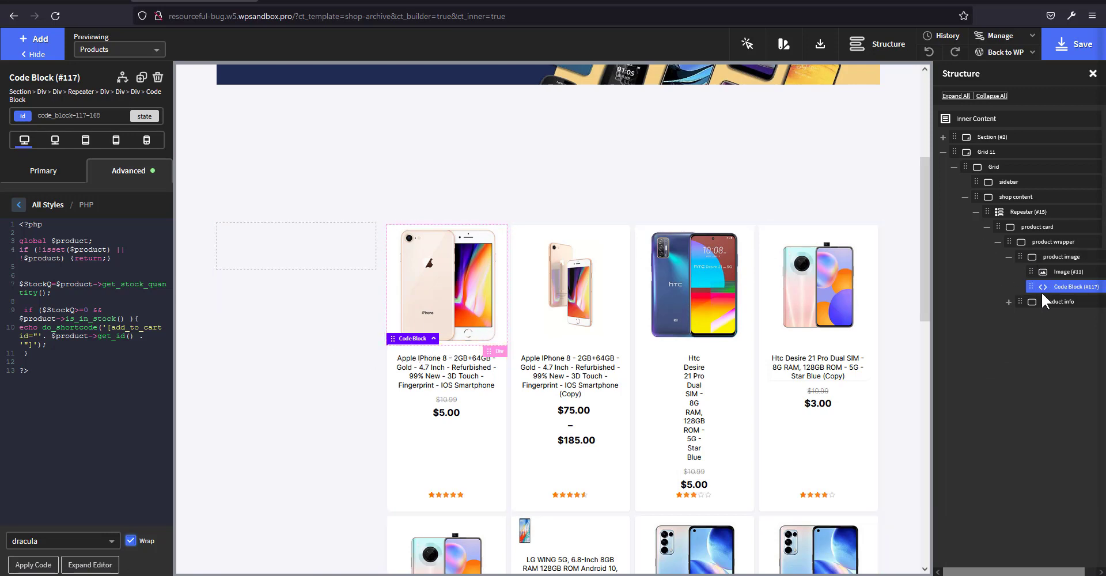
# Save the shop archive template and reload the builder to refresh the product card preview
pyautogui.click(1065, 57)
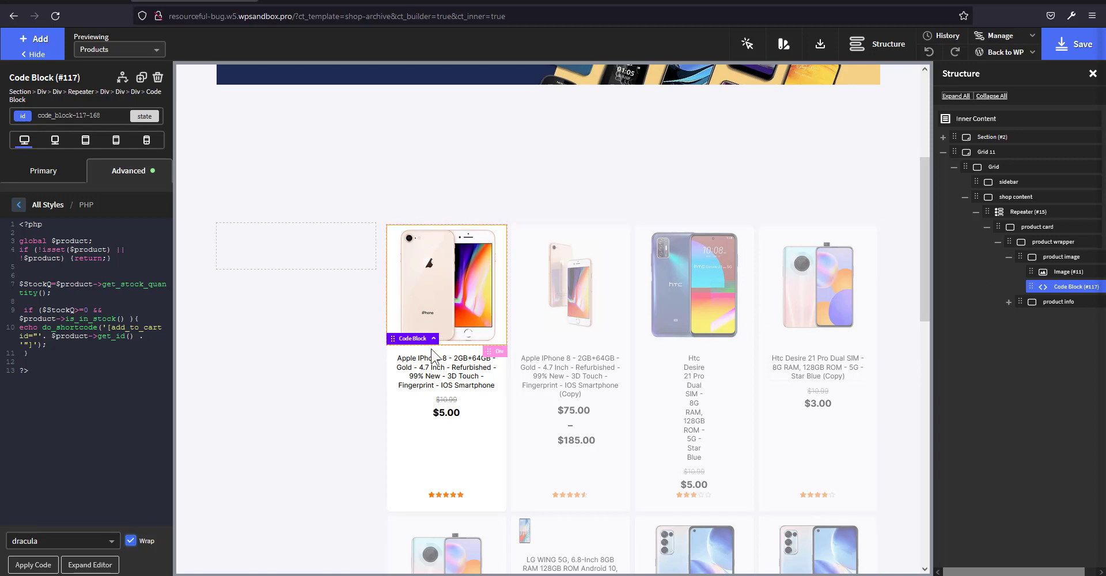
pyautogui.click(136, 173)
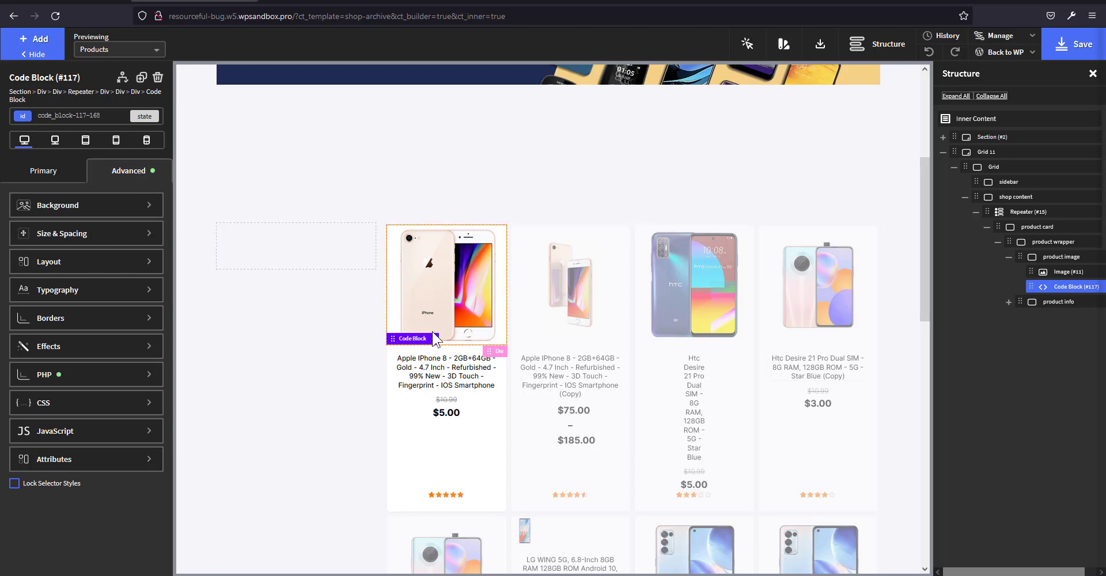
pyautogui.click(55, 16)
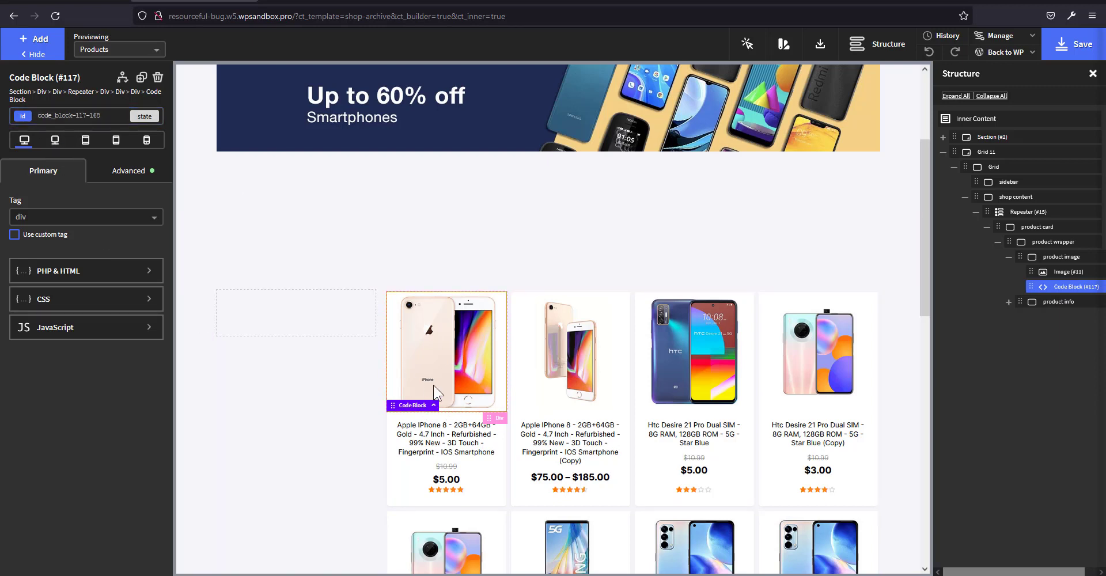
# Add the class w-full to the code block in the product image div and reselect the block
pyautogui.click(81, 116)
pyautogui.write('w')
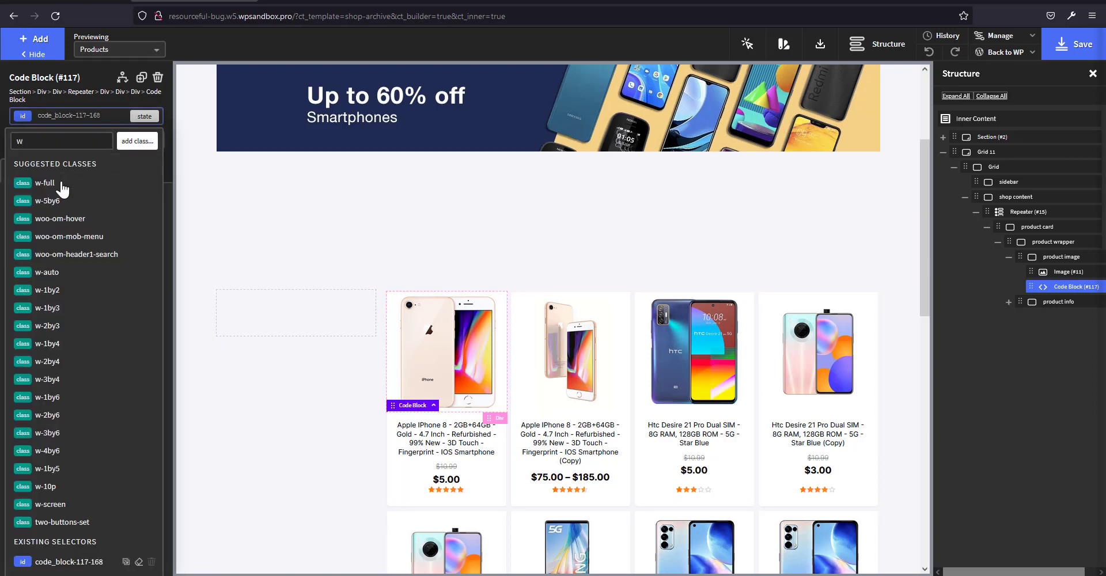
pyautogui.click(61, 185)
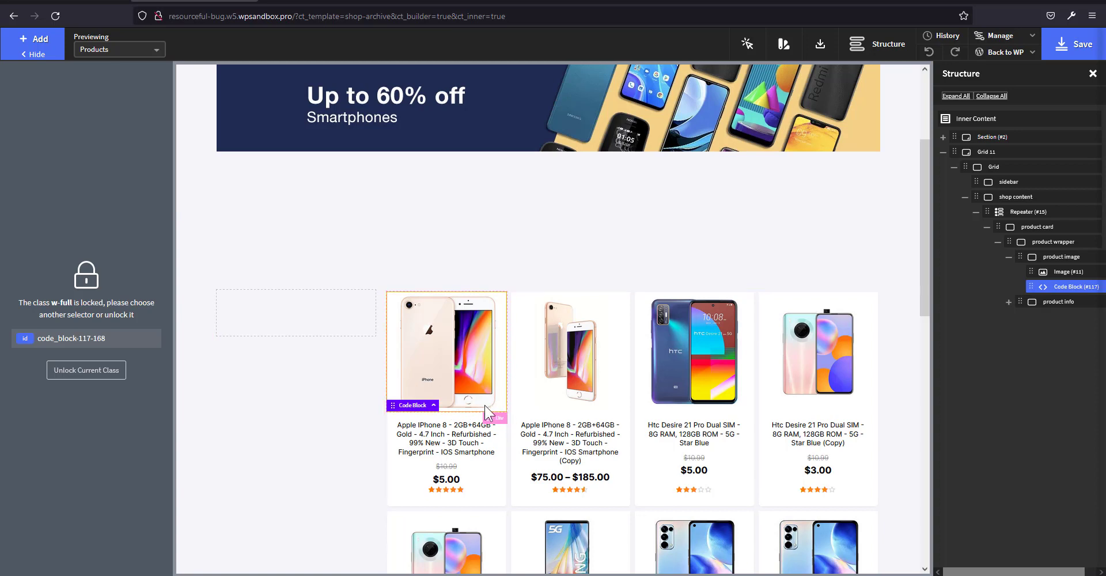
pyautogui.click(464, 408)
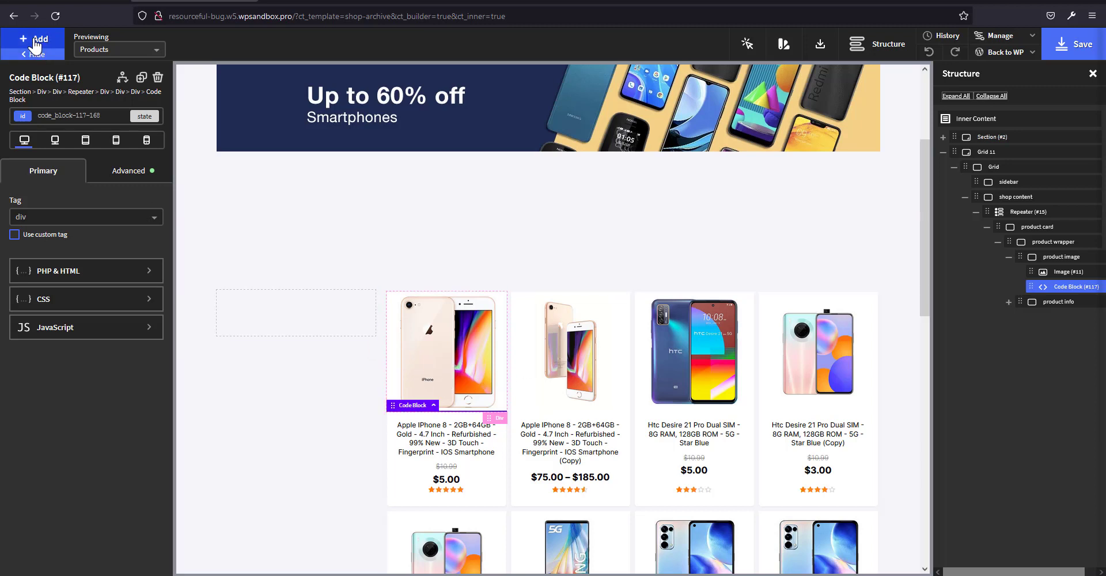
# Rename the code block in the product image div to "add to cart"
pyautogui.doubleClick(1063, 288)
pyautogui.write('add to cart')
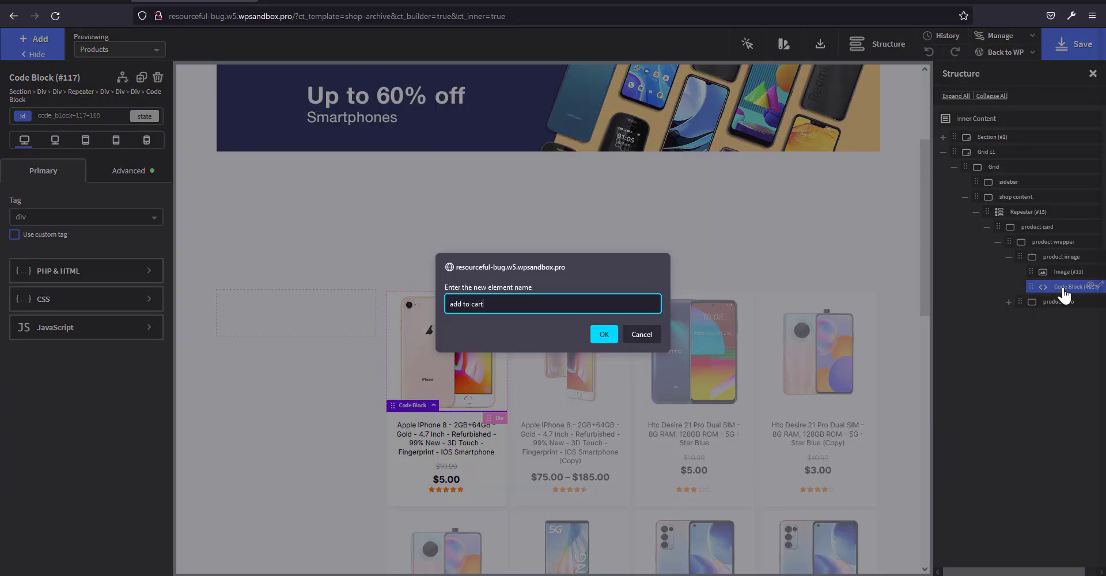
pyautogui.press('Return')
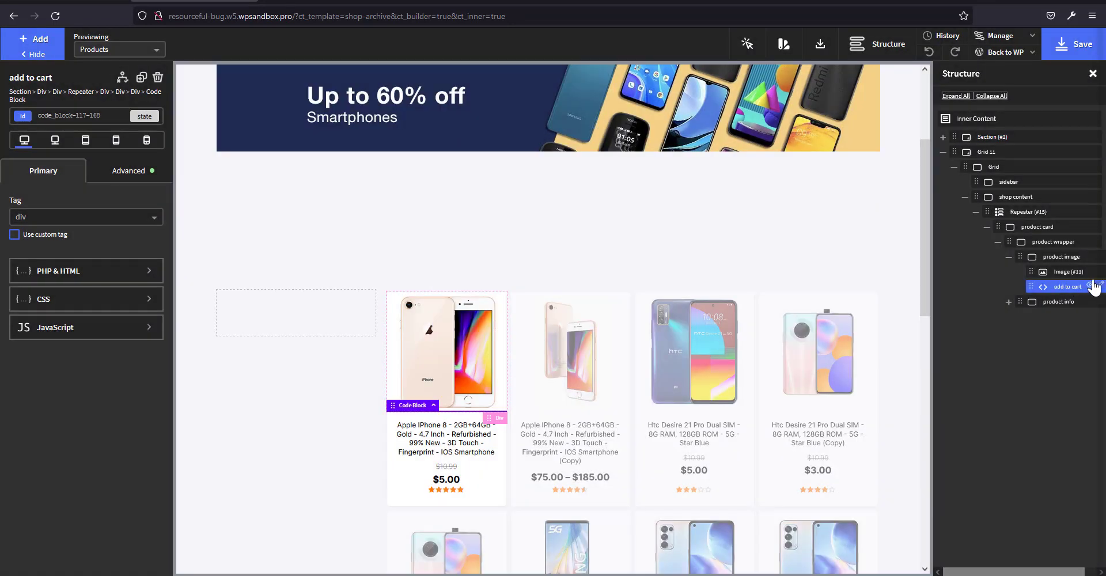
# Add a new class named addcart to the add to cart code block
pyautogui.click(93, 115)
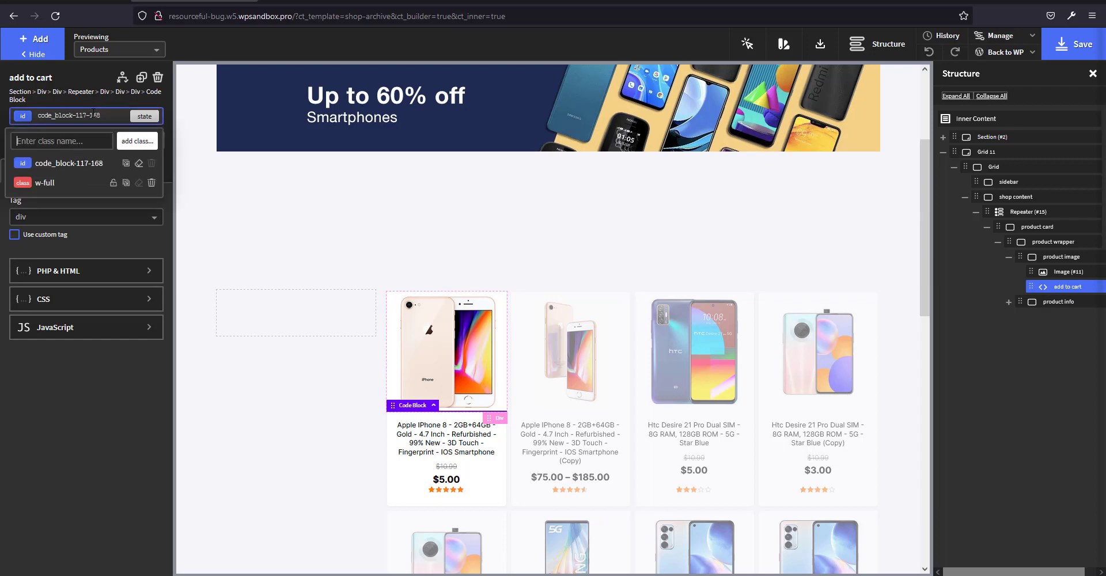
pyautogui.write('add')
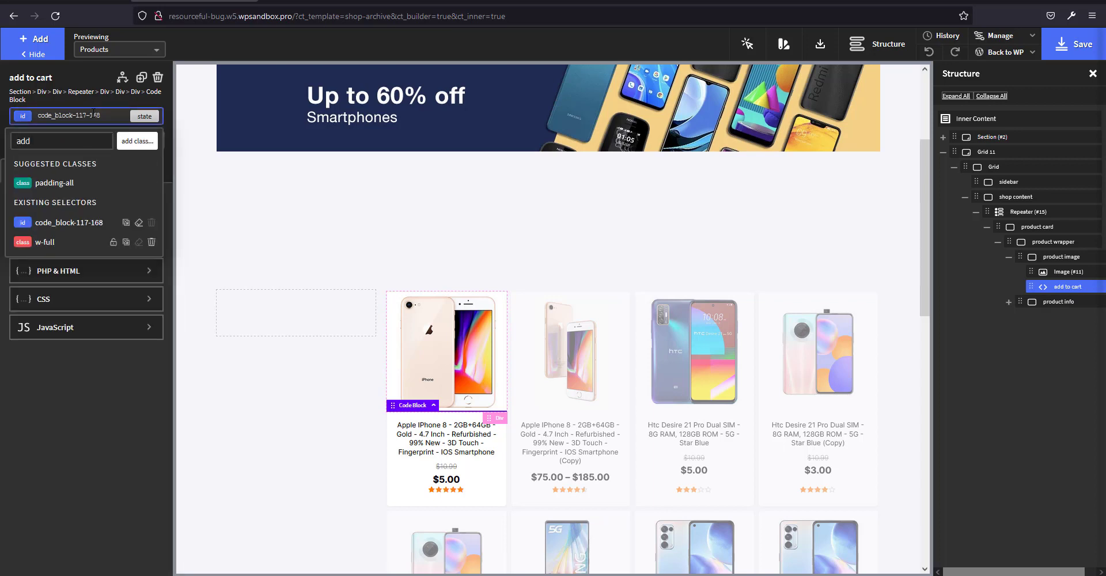
pyautogui.write('cart')
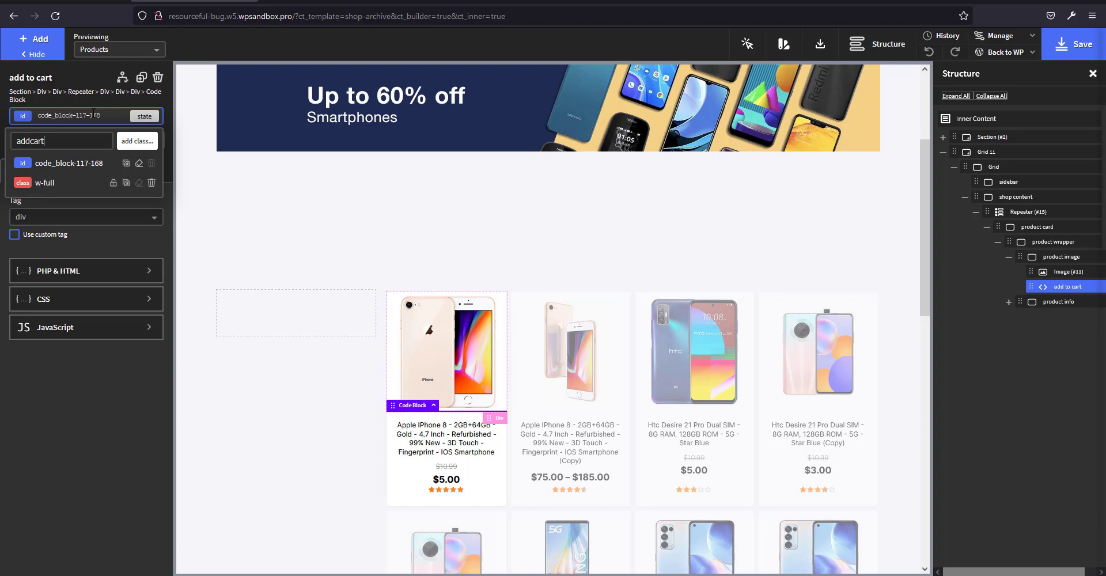
pyautogui.press('Return')
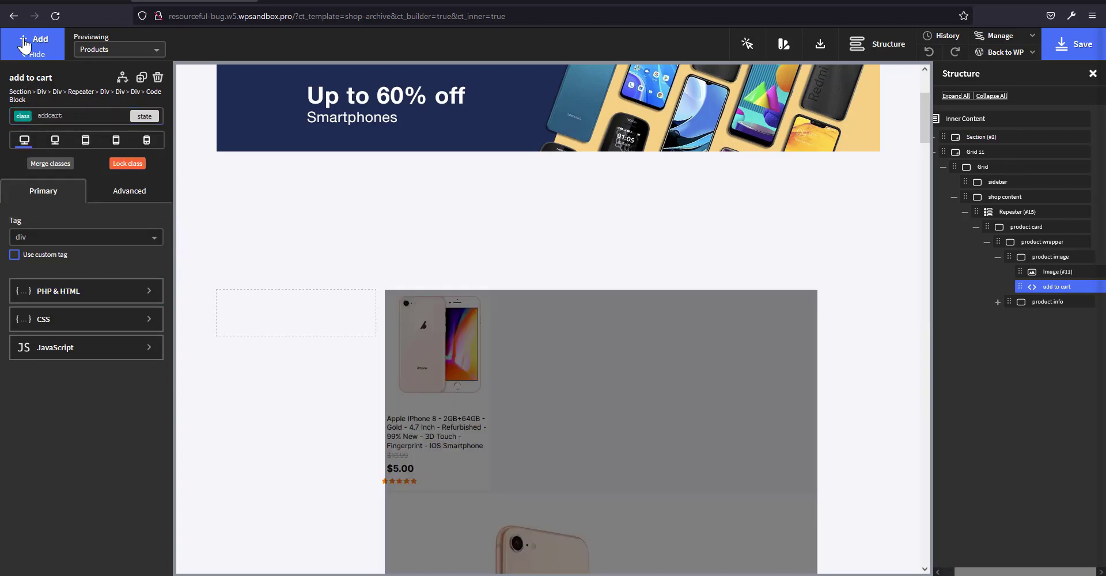
# Add a second code block to the product image div and rename it "sales badge"
pyautogui.click(24, 45)
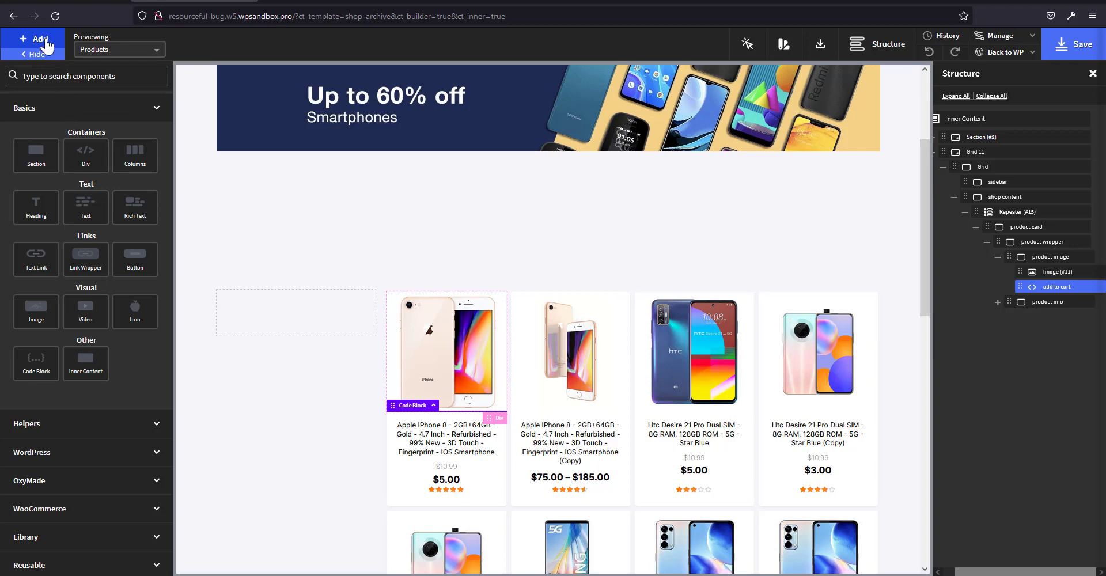
pyautogui.write('c')
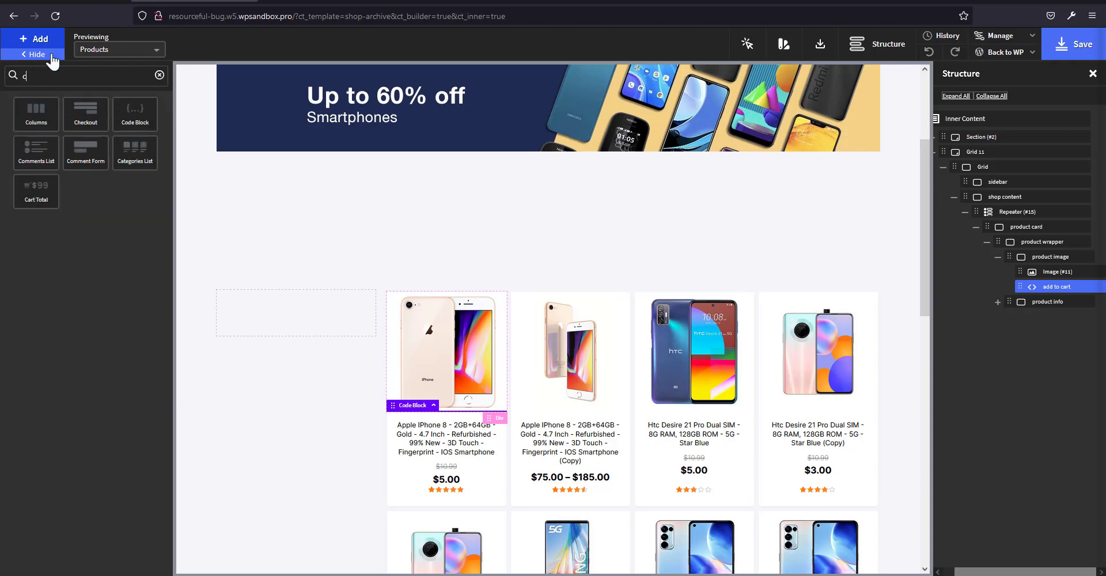
pyautogui.click(135, 127)
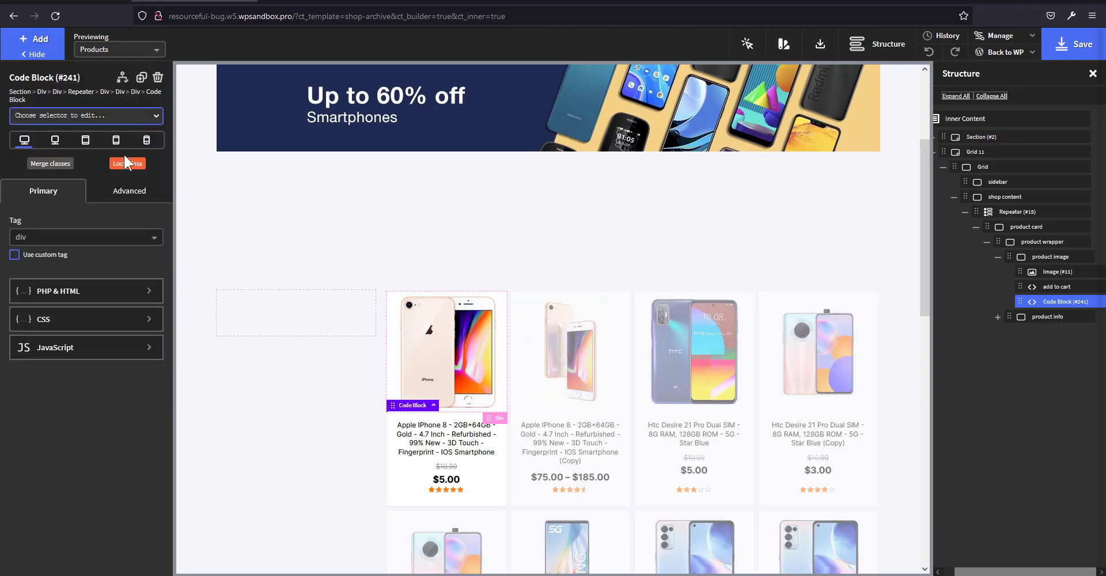
pyautogui.click(125, 161)
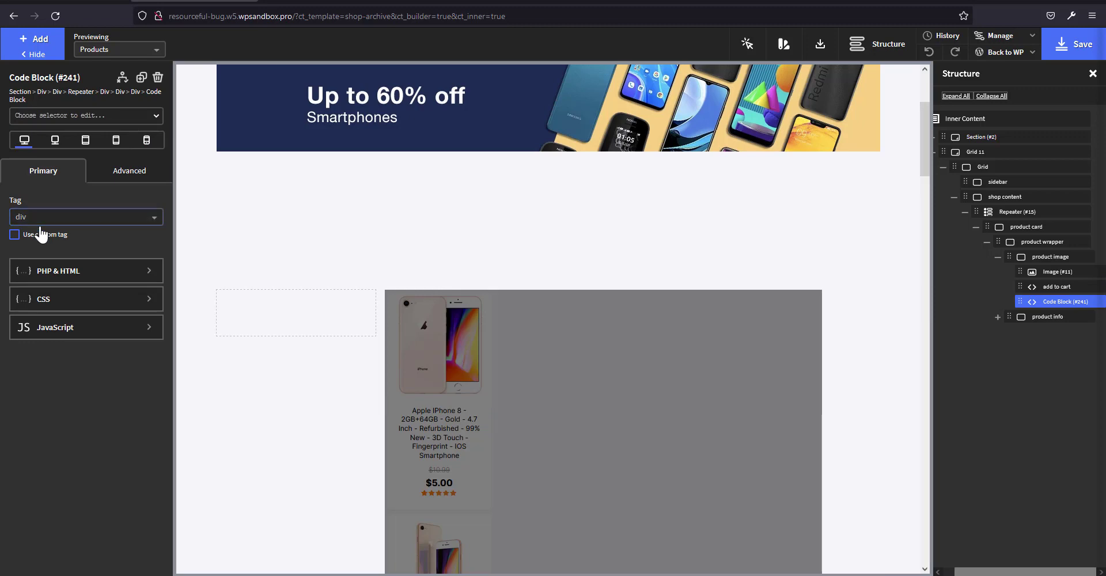
pyautogui.write('sales badge')
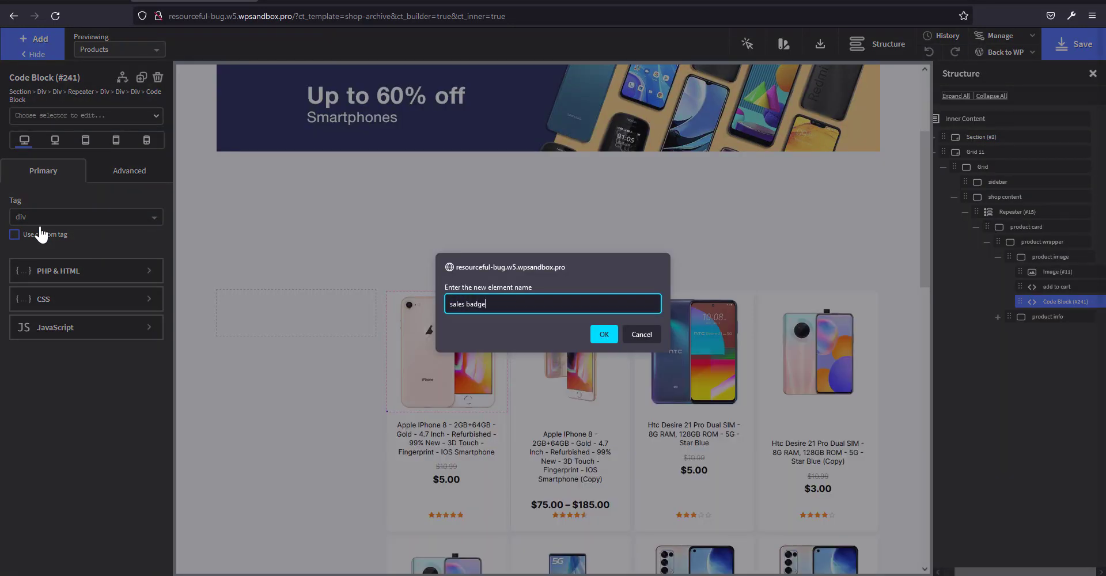
pyautogui.press('Return')
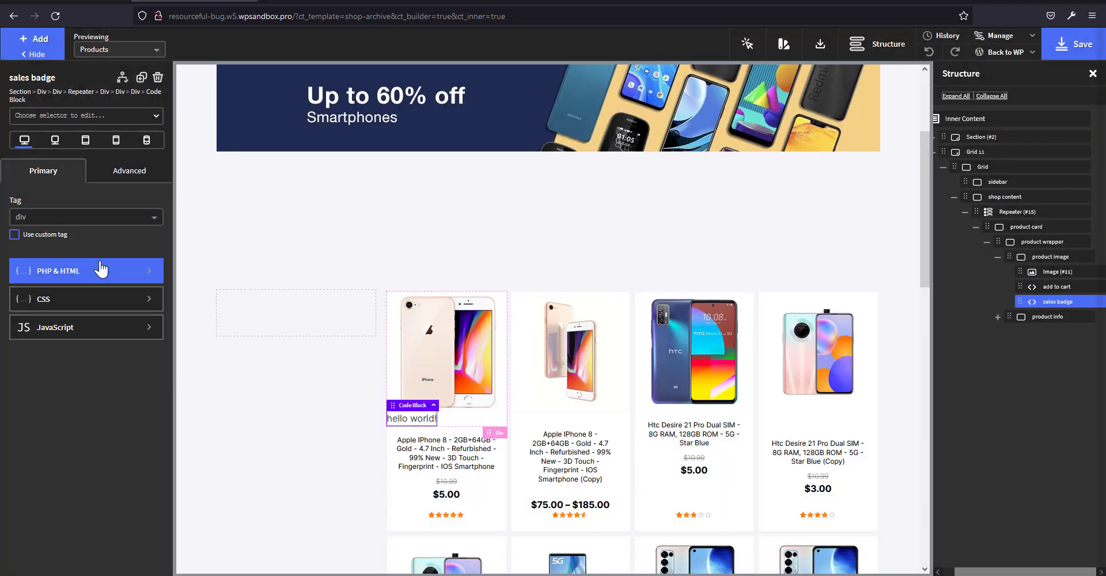
# Replace the sales badge block's PHP with code that outputs a "SALE!" h6 in a custom-sales-badge div when $product->is_on_sale()
pyautogui.click(101, 270)
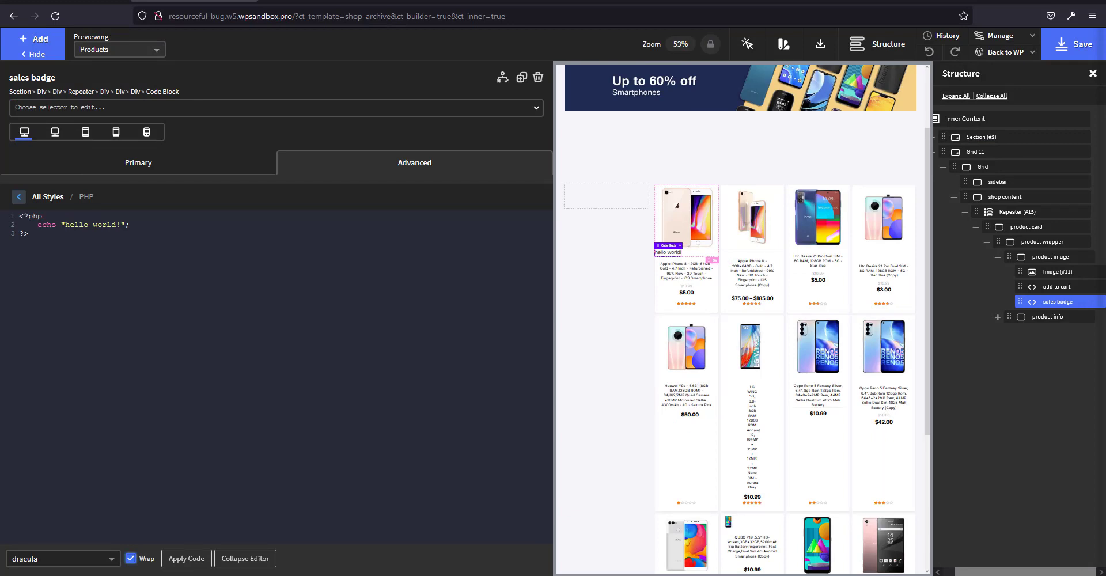
pyautogui.click(230, 296)
pyautogui.hotkey('ctrl', 'a')
pyautogui.write('<?php  global $product; if (!isset($product) || !$product) {return;}  if ( $product->is_on_sale() )  {  ?> <div id="c_sales_badge" class="custom-sales-badge" ><h6 id="headline-1013-38" class="ct-headline">SALE!</h6></div> <?php       }   ?>')
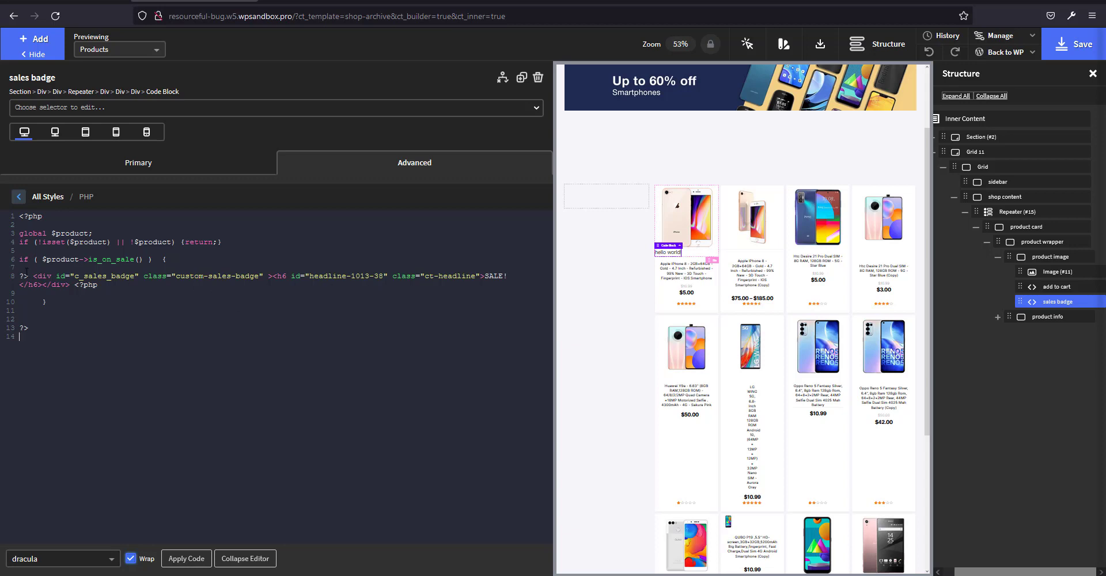
# Remove the id and class attributes from the h6 tag in the sales badge code, then apply the code and collapse the editor
pyautogui.moveTo(76, 277); pyautogui.dragTo(126, 277)
pyautogui.moveTo(292, 277); pyautogui.dragTo(482, 277)
pyautogui.press('BackSpace')
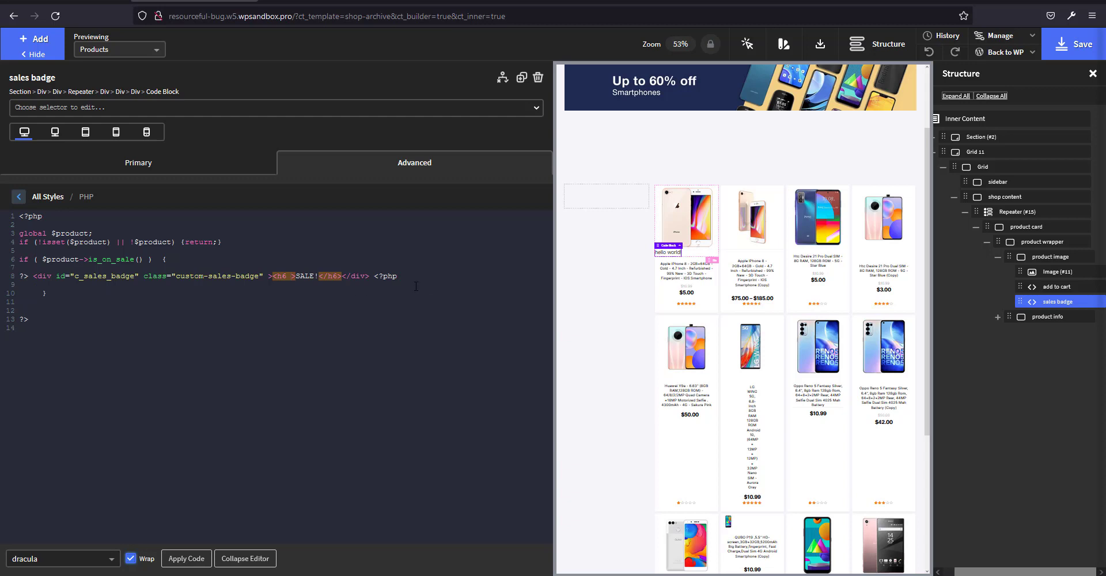
pyautogui.click(188, 559)
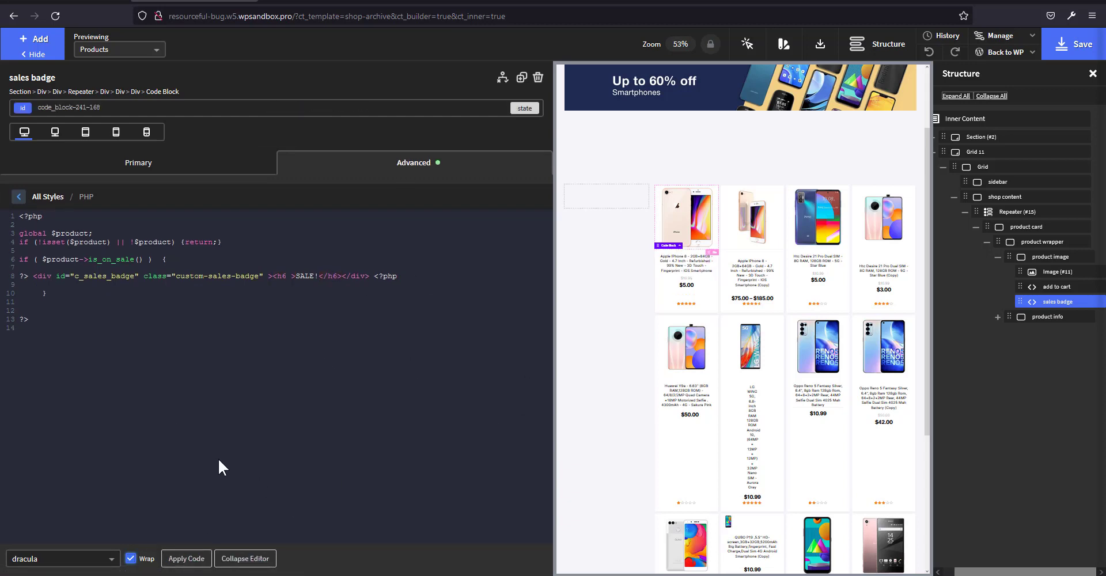
pyautogui.click(246, 558)
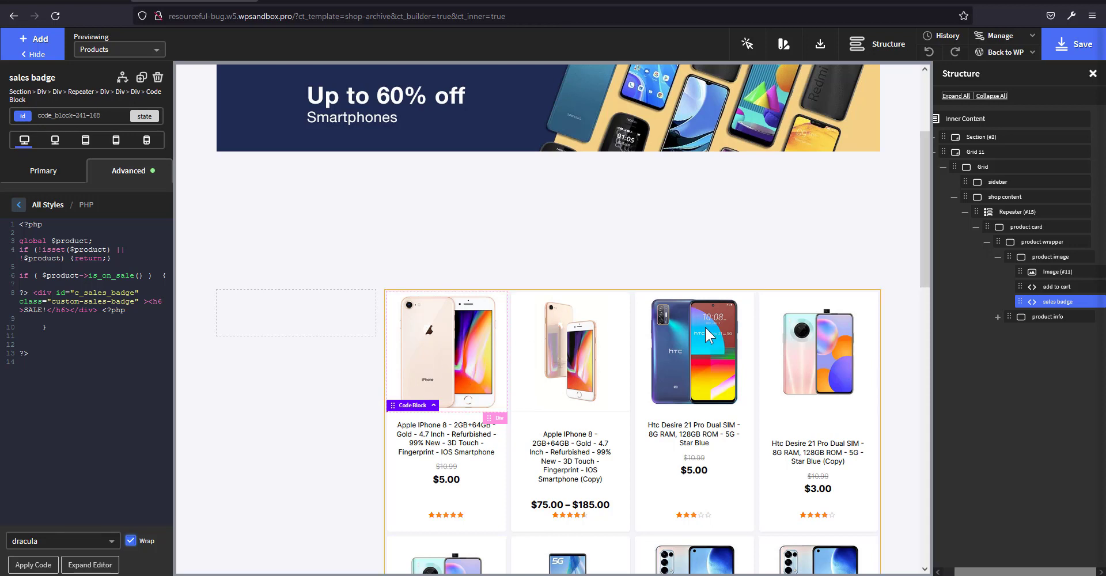
# Save the shop archive template and reload the live shop page
pyautogui.click(1061, 51)
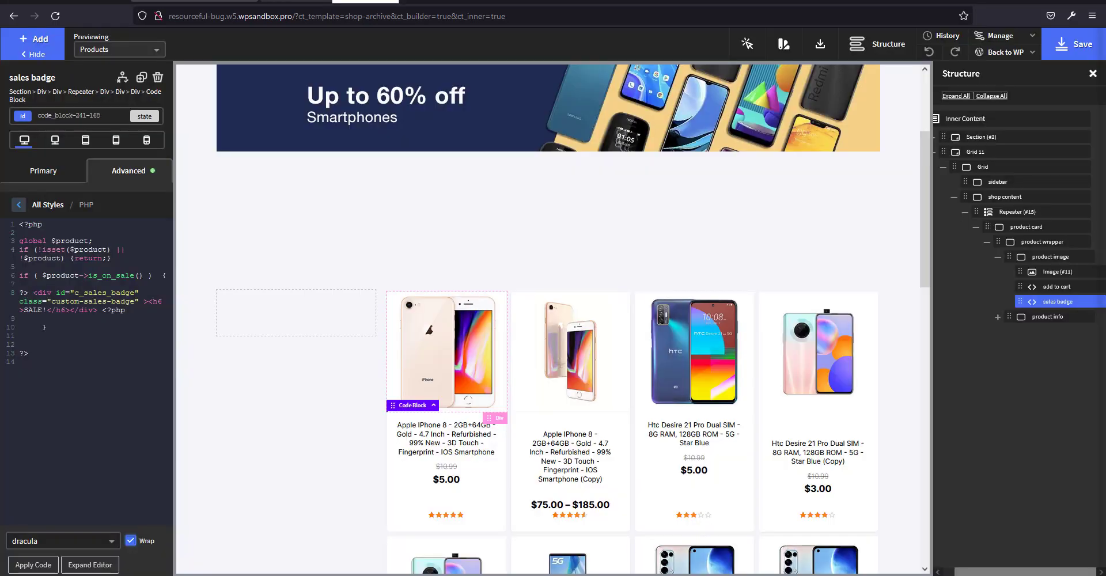
pyautogui.click(331, 0)
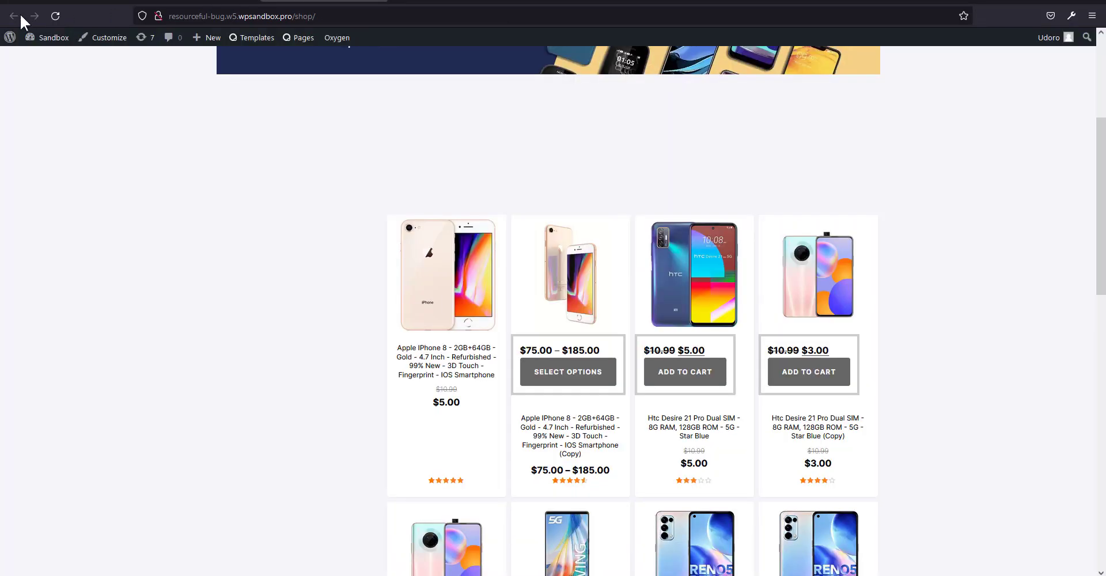
pyautogui.click(55, 17)
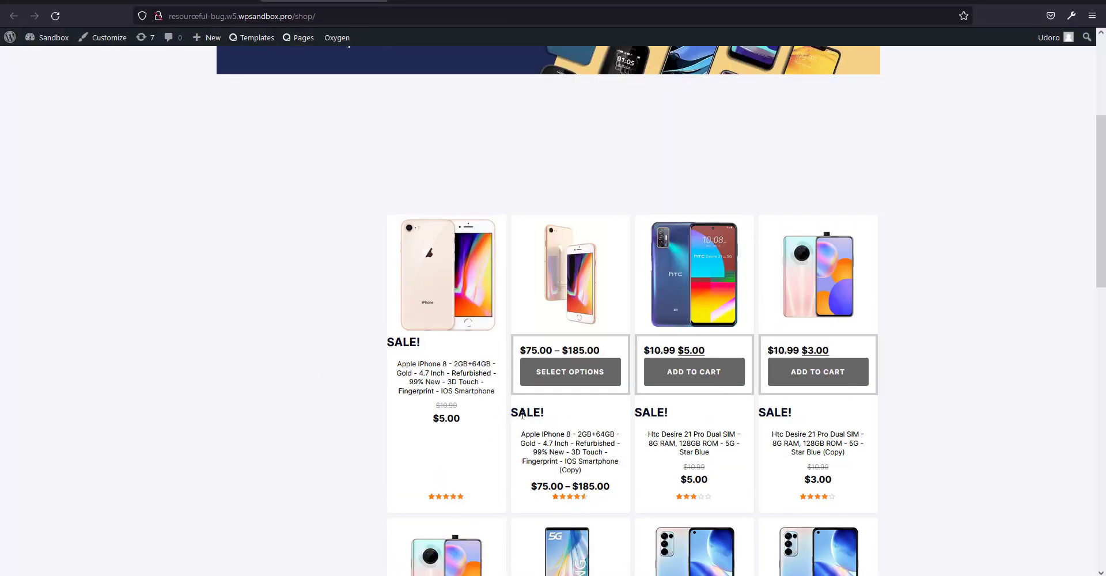
# Examine which product cards on the live shop page carry the SALE! badge, comparing regular, discounted and variable prices
pyautogui.scroll(-4, 634, 461)
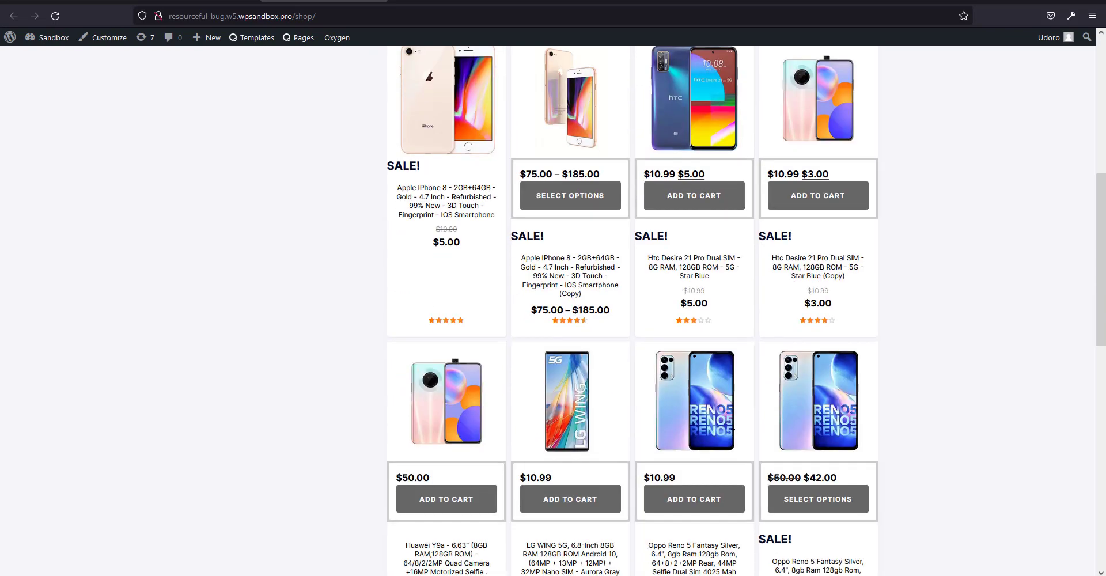
pyautogui.scroll(4, 671, 435)
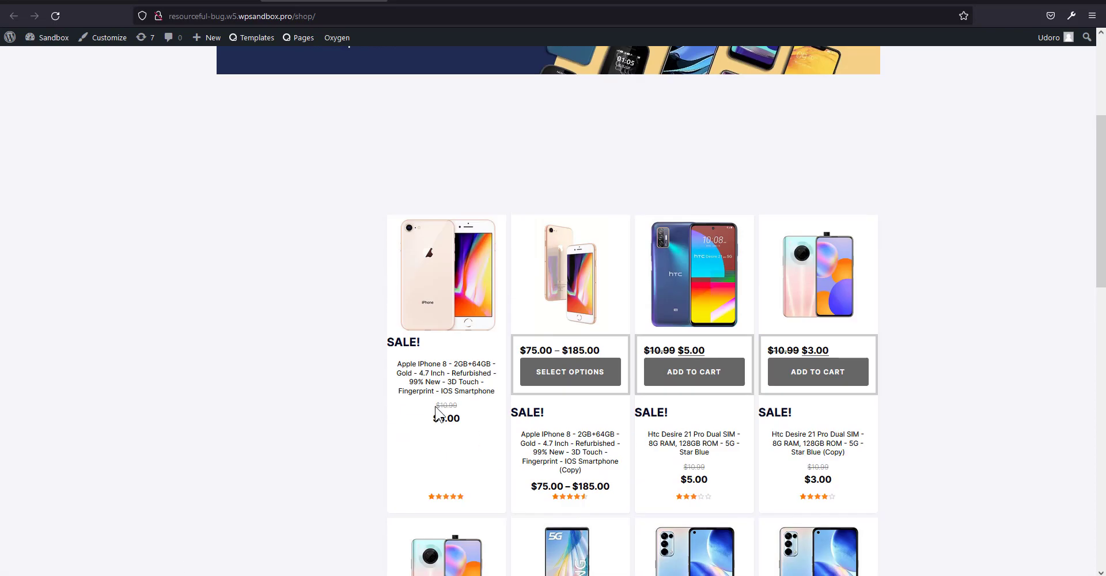
pyautogui.moveTo(444, 401)
pyautogui.mouseDown()
pyautogui.moveTo(461, 407)
pyautogui.moveTo(451, 405)
pyautogui.mouseUp()
pyautogui.scroll(-1, 607, 493)
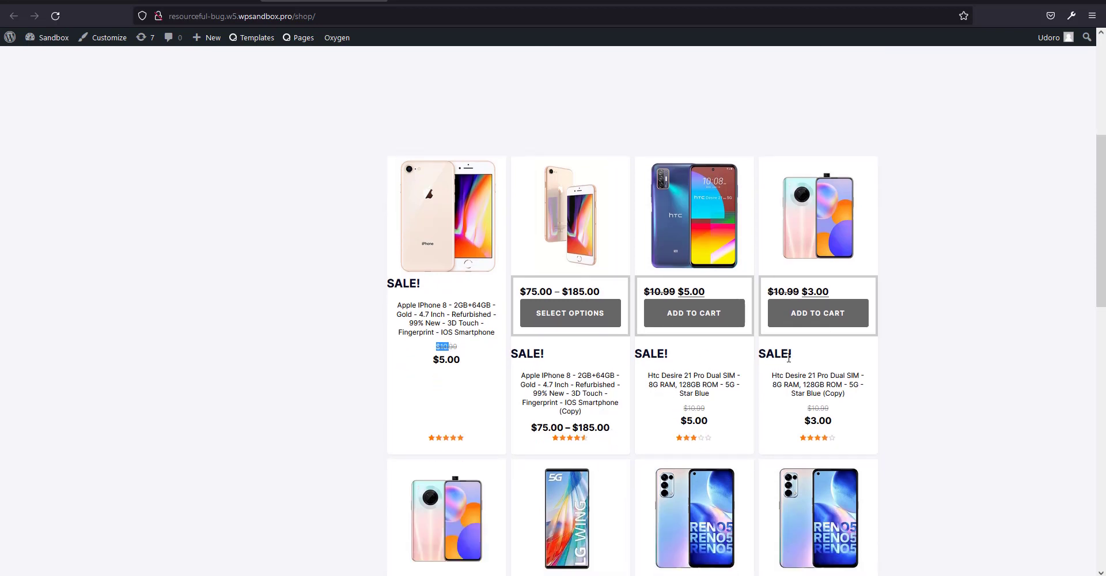
pyautogui.scroll(-2, 784, 360)
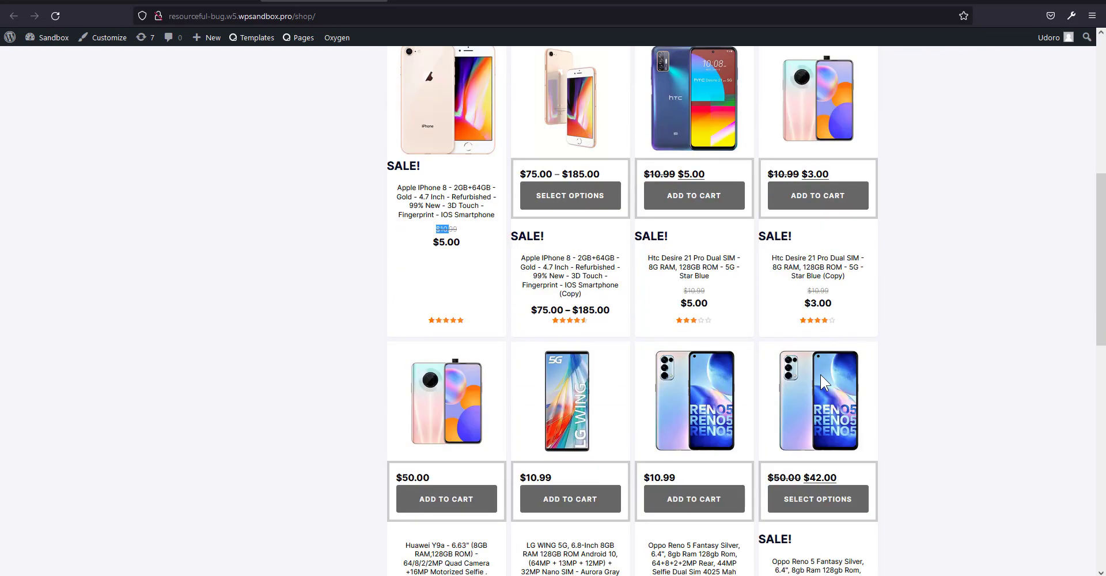
pyautogui.moveTo(538, 311); pyautogui.dragTo(604, 311)
pyautogui.click(542, 307)
pyautogui.scroll(-2, 523, 457)
pyautogui.scroll(1, 452, 403)
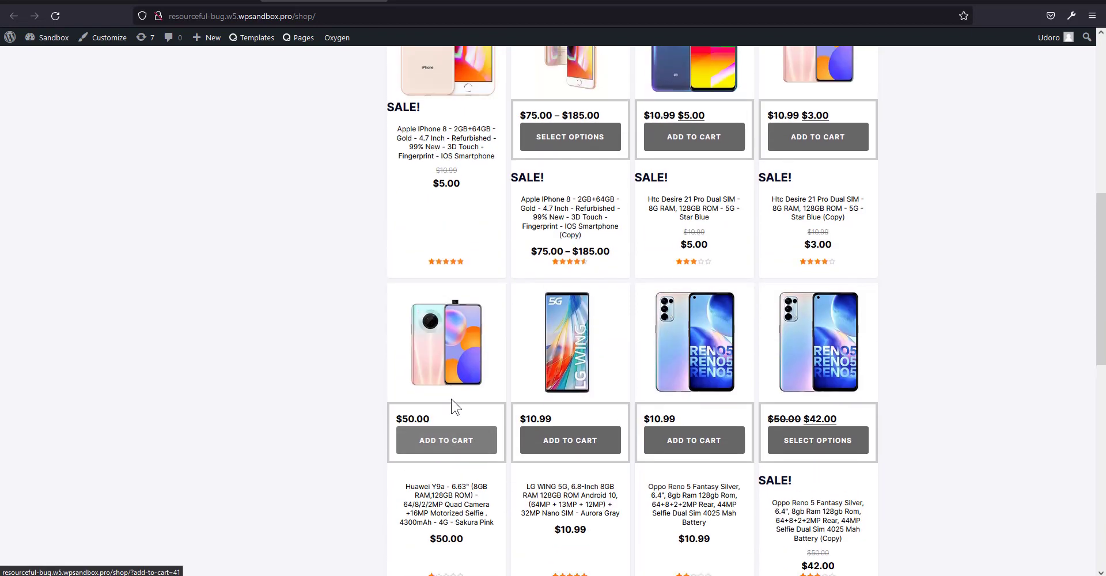
pyautogui.scroll(2, 451, 466)
pyautogui.scroll(-2, 448, 449)
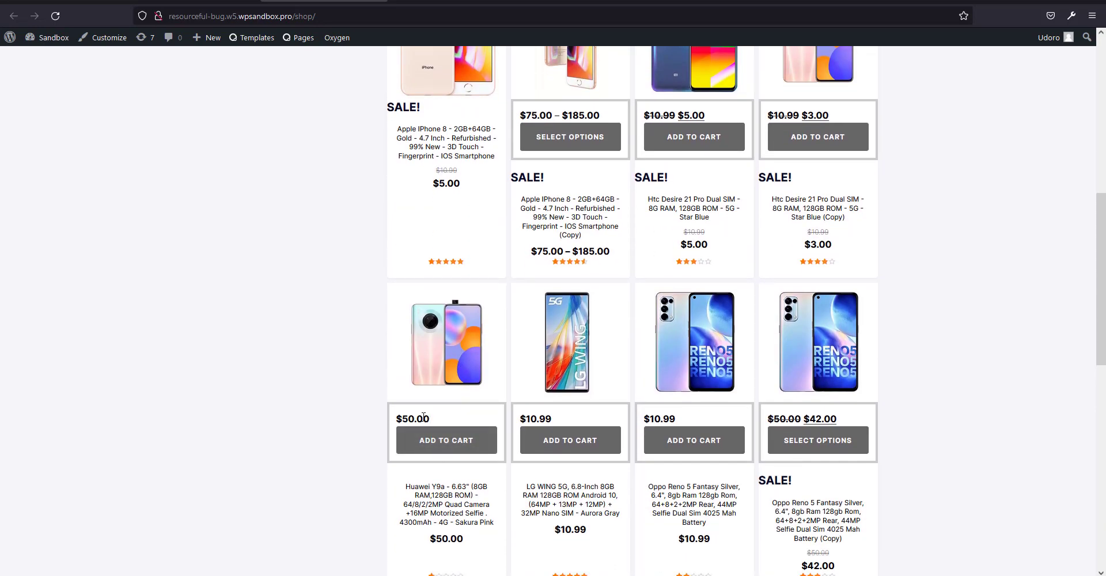
pyautogui.scroll(-4, 749, 345)
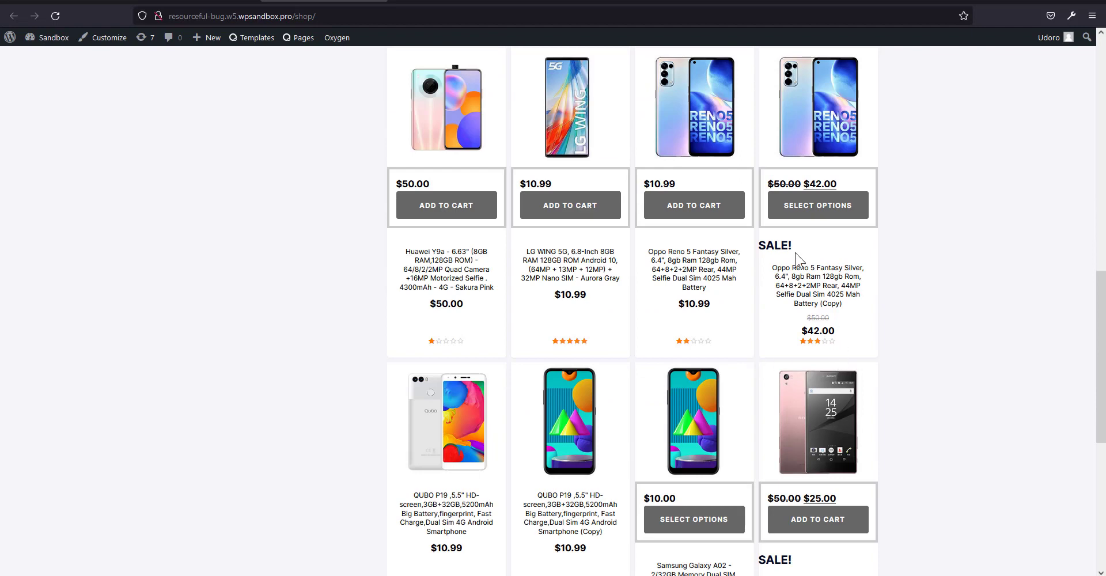
pyautogui.scroll(-3, 781, 409)
pyautogui.scroll(15, 808, 414)
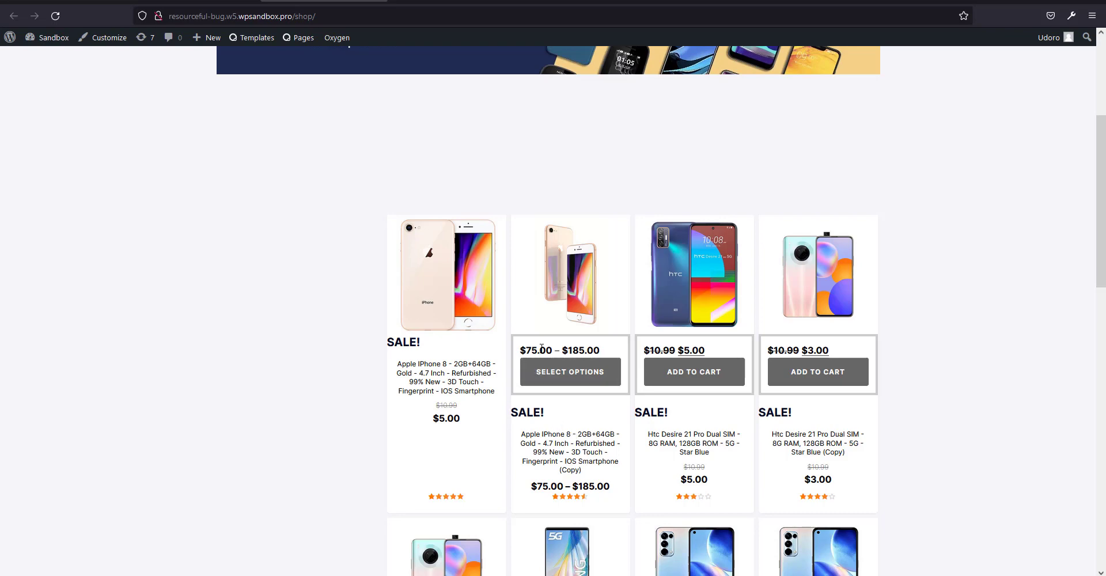
# Back in the builder, add a code block named "discount percent" after the sales badge block and open its PHP code
pyautogui.click(223, 1)
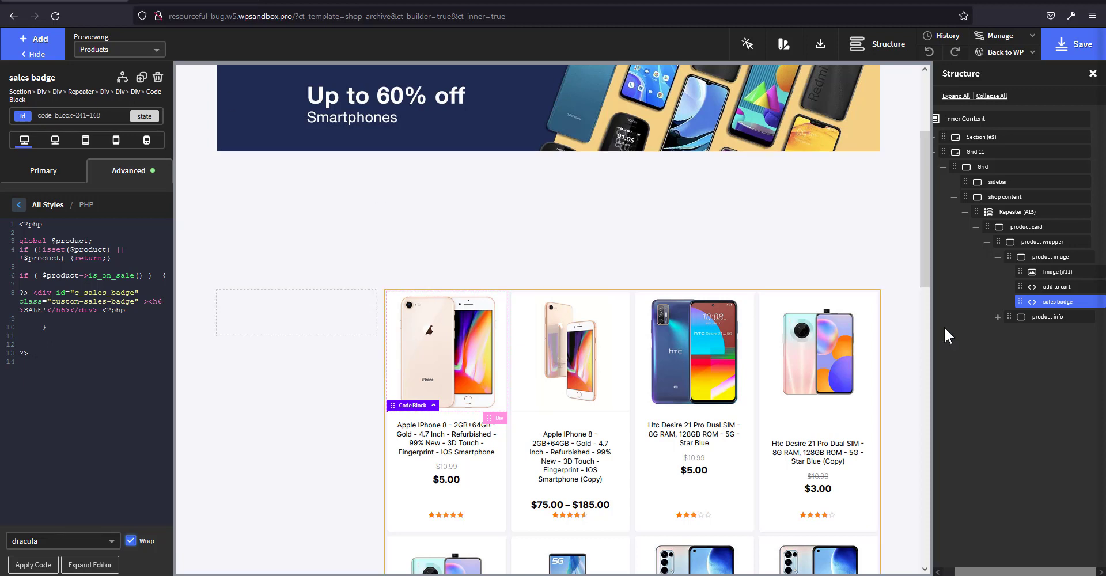
pyautogui.click(23, 42)
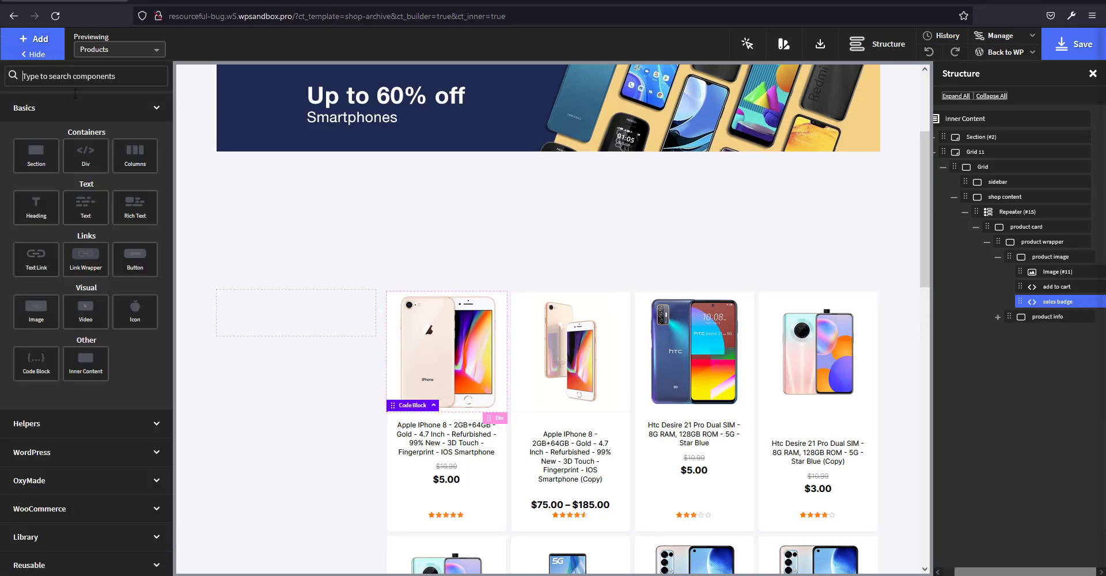
pyautogui.write('code')
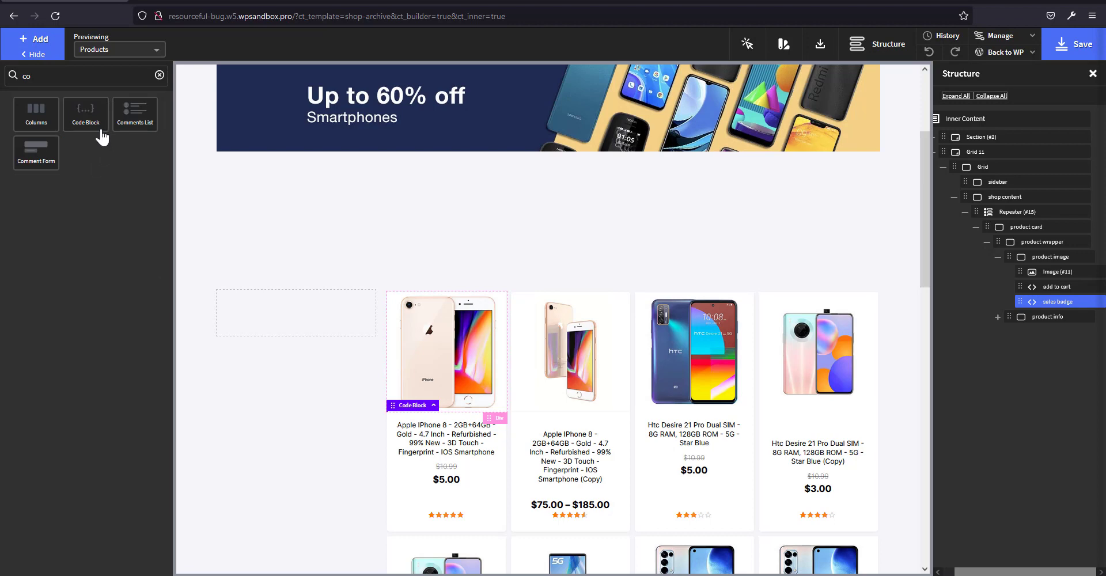
pyautogui.click(91, 115)
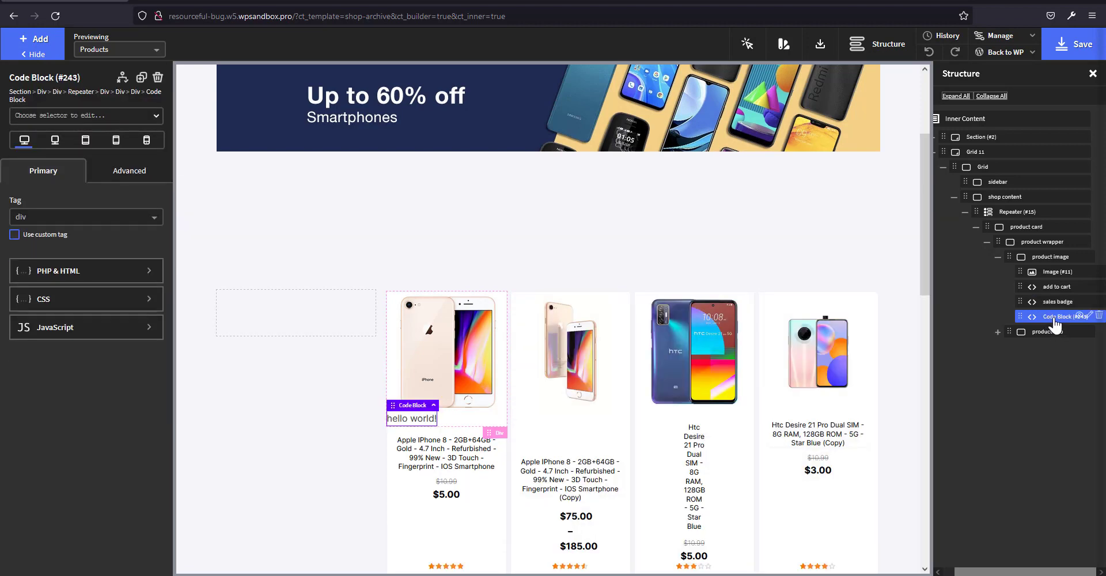
pyautogui.click(1089, 315)
pyautogui.write('discount percent')
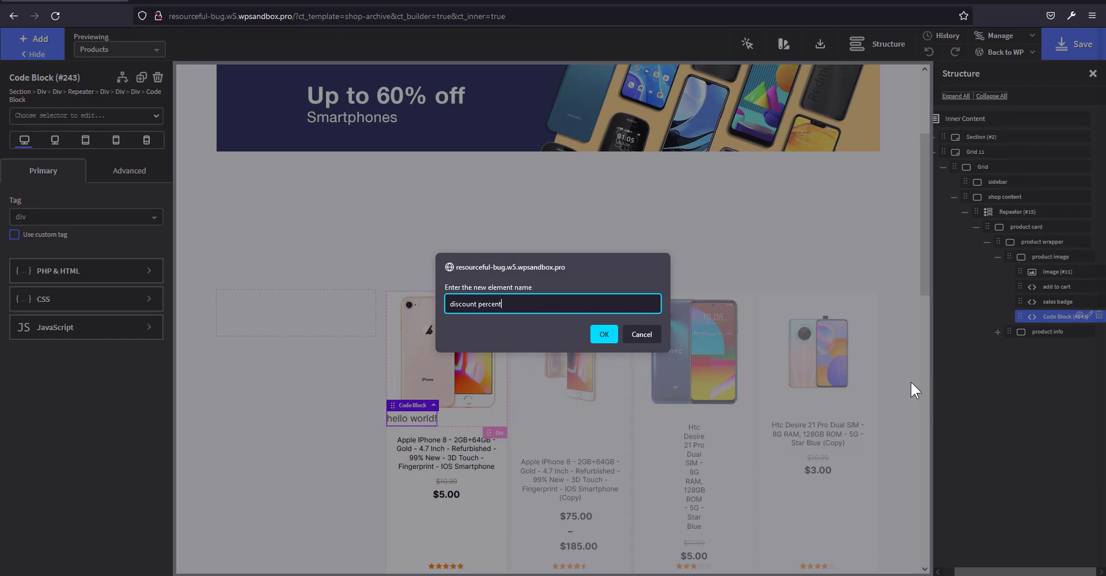
pyautogui.press('Return')
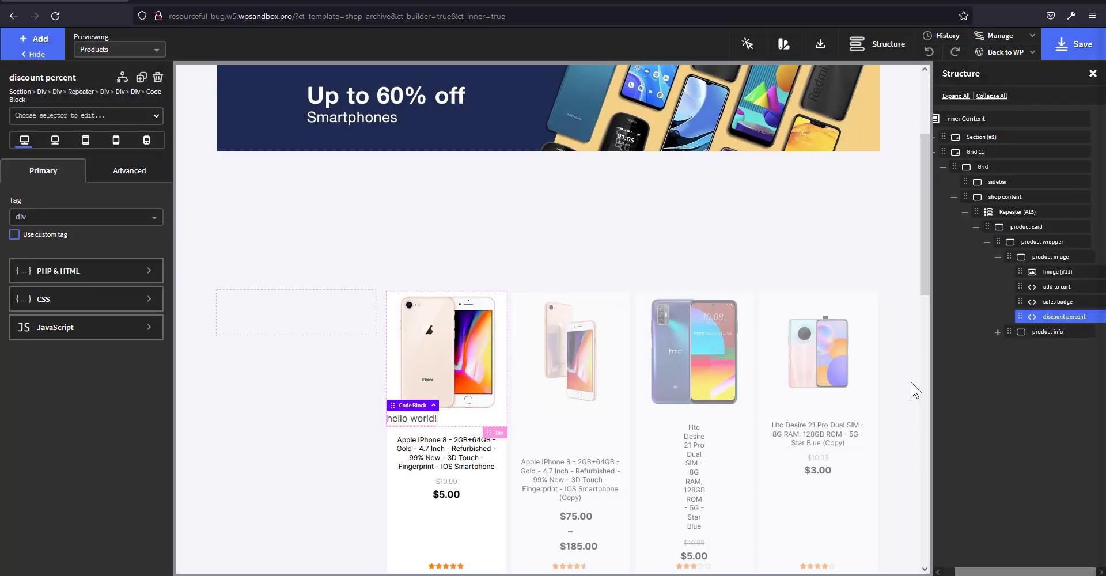
pyautogui.click(105, 281)
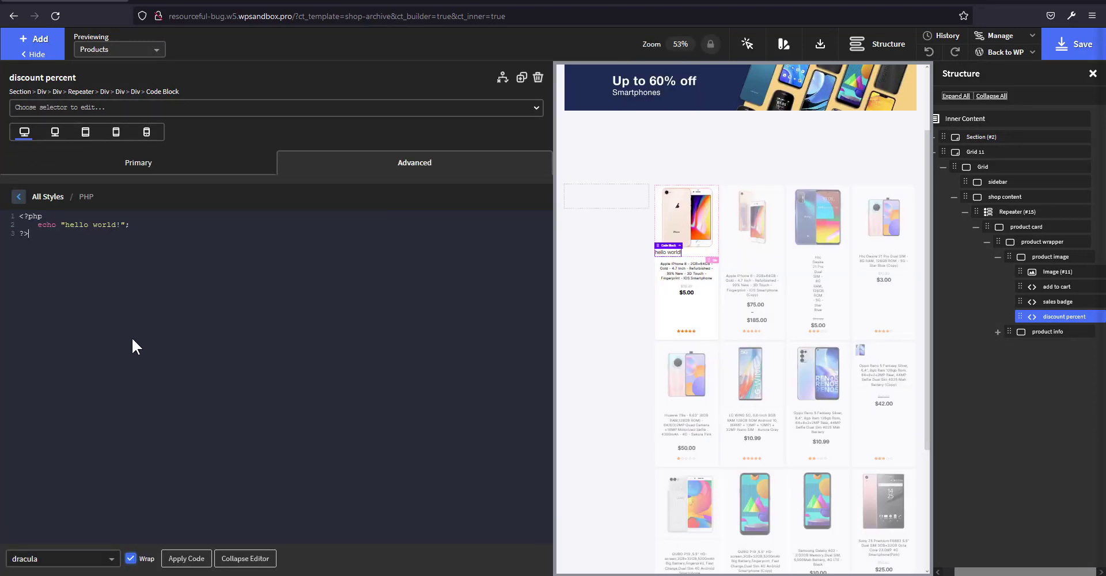
pyautogui.hotkey('ctrl', 'a')
pyautogui.write('echo show_sale_percentage_loop()')
pyautogui.hotkey('ctrl', 'z')
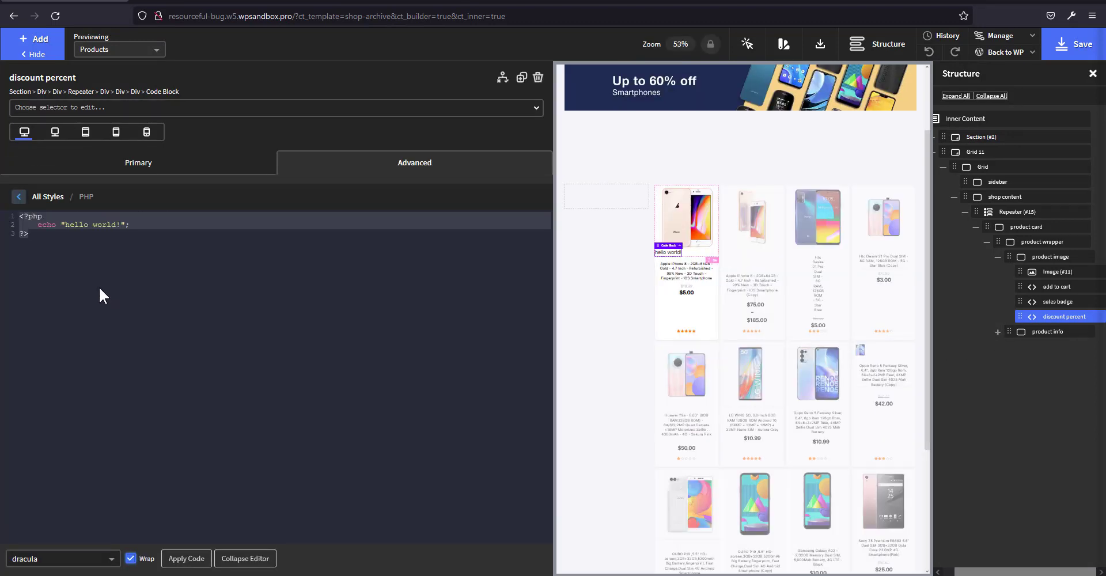
# Replace the hello world echo statement with "echo show_sale_percentage_loop()", then apply the code and collapse the editor
pyautogui.click(48, 234)
pyautogui.moveTo(37, 225); pyautogui.dragTo(139, 225)
pyautogui.write('echo show_sale_percentage_loop()')
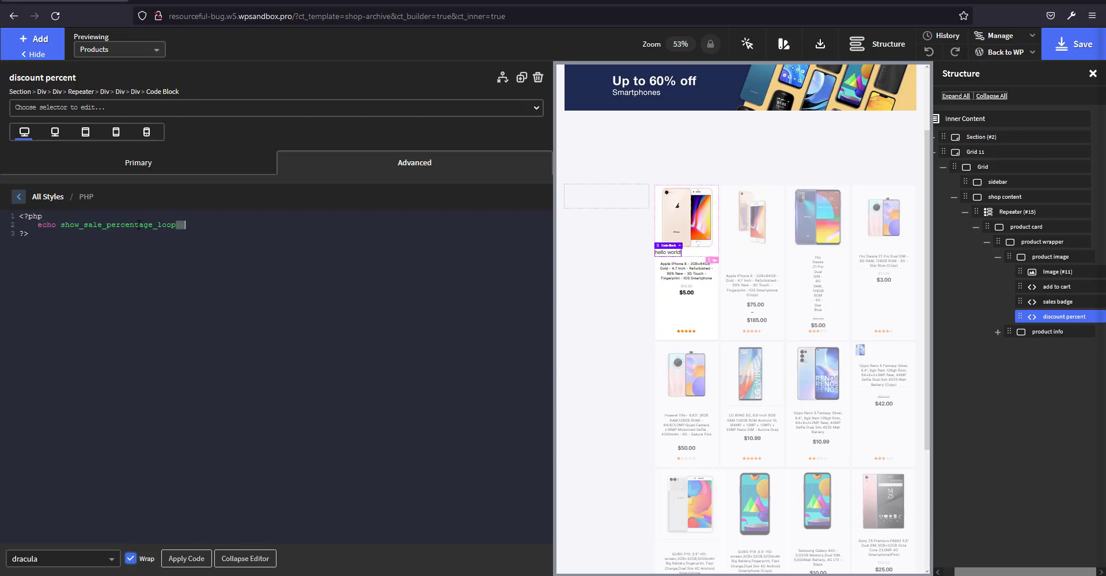
pyautogui.click(190, 558)
pyautogui.click(246, 559)
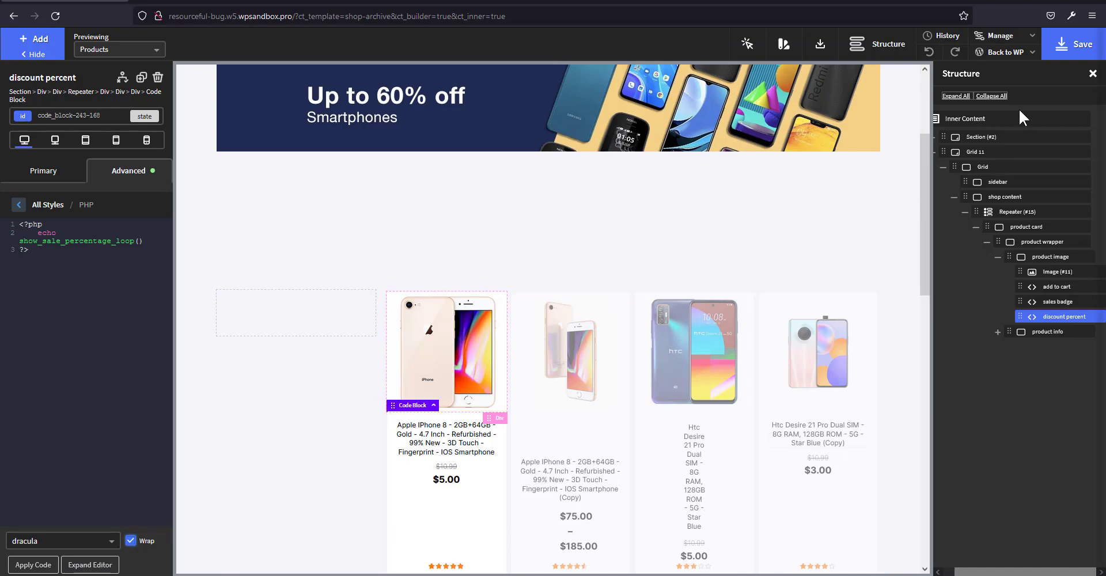
# Save the template and open the live shop page to check the discount percentage on the product cards
pyautogui.click(1066, 45)
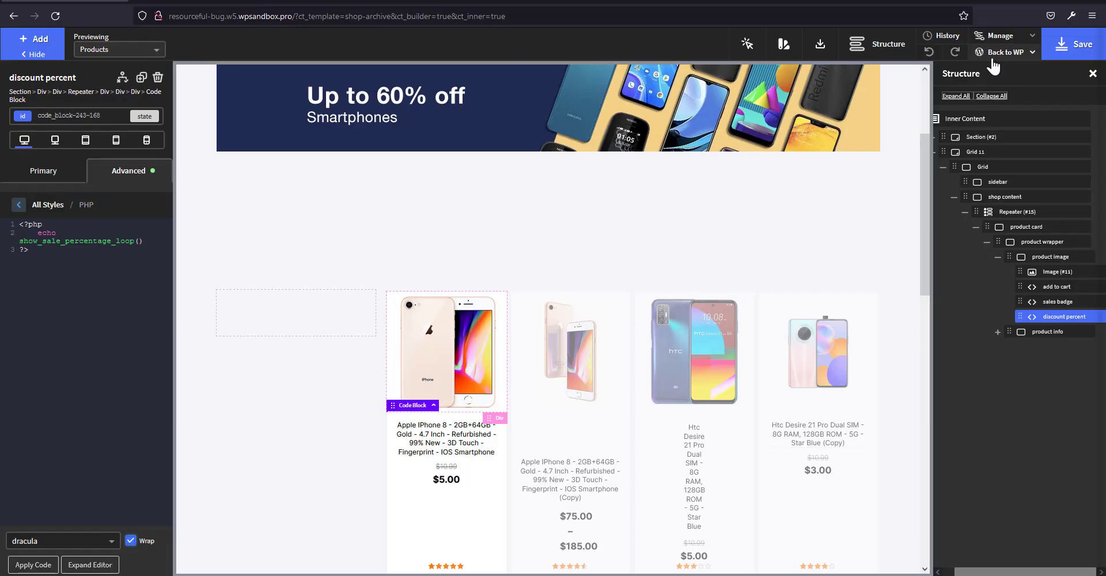
pyautogui.moveTo(995, 58)
pyautogui.click(1003, 90)
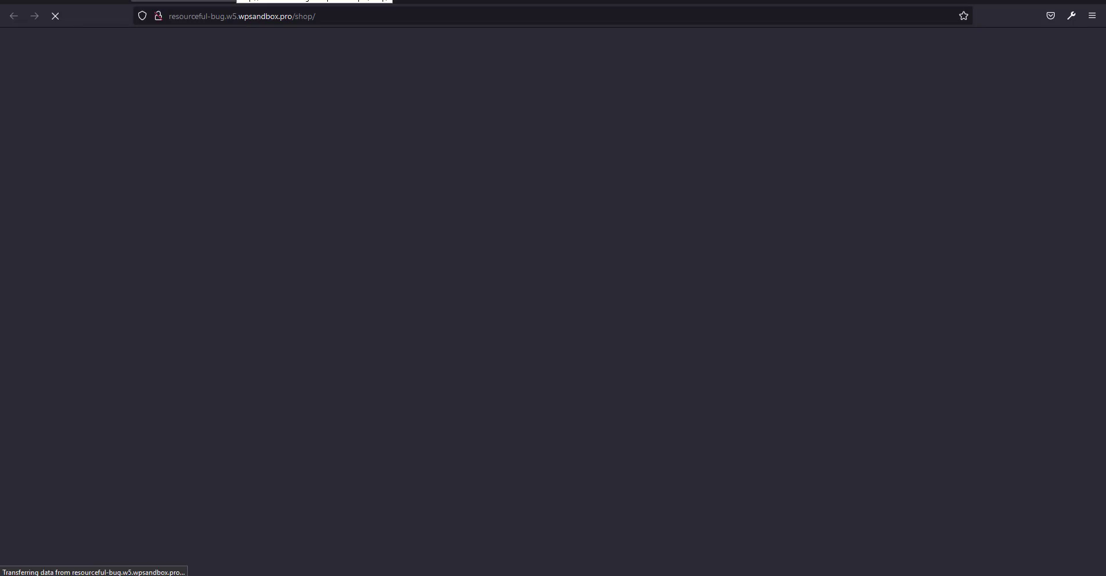
pyautogui.scroll(-5, 599, 439)
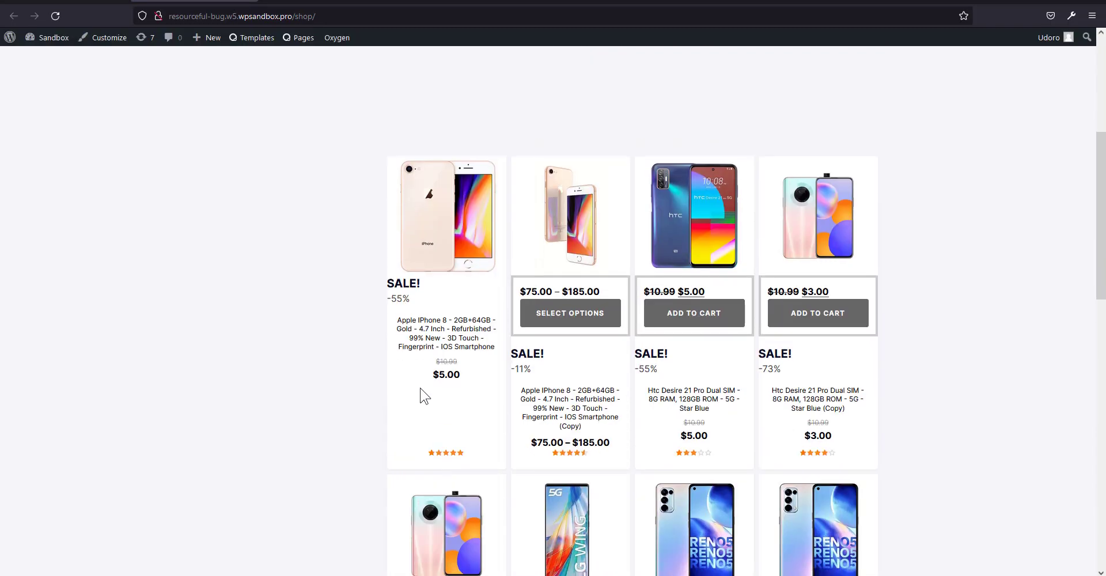
# Check the discount percentages on the live product cards and compare their badge placement with the demo store's shop page
pyautogui.moveTo(411, 299); pyautogui.dragTo(391, 298)
pyautogui.moveTo(547, 373); pyautogui.dragTo(510, 365)
pyautogui.click(547, 372)
pyautogui.scroll(-3, 691, 380)
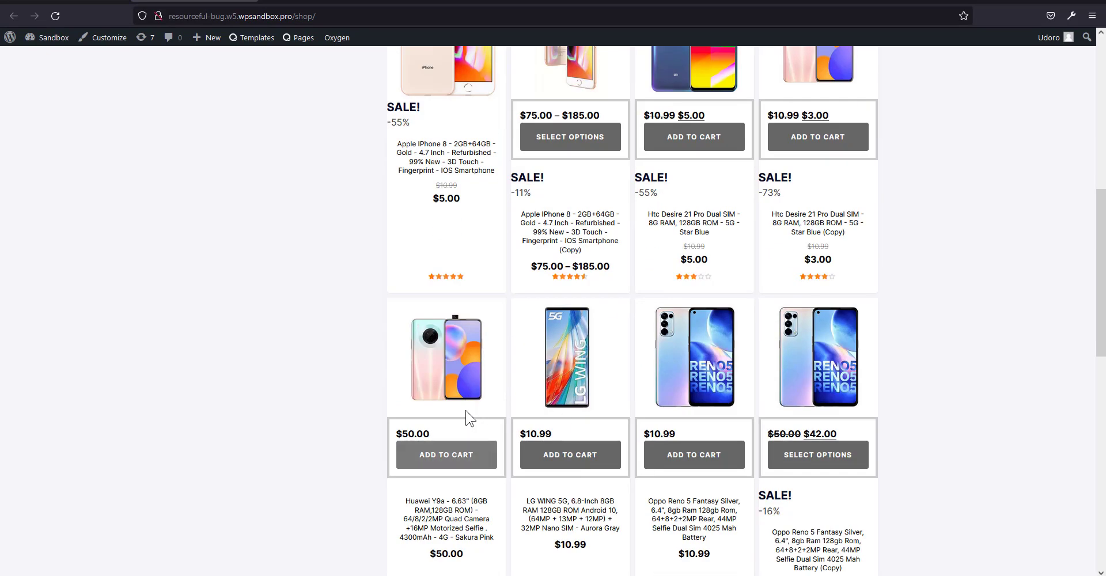
pyautogui.scroll(3, 617, 459)
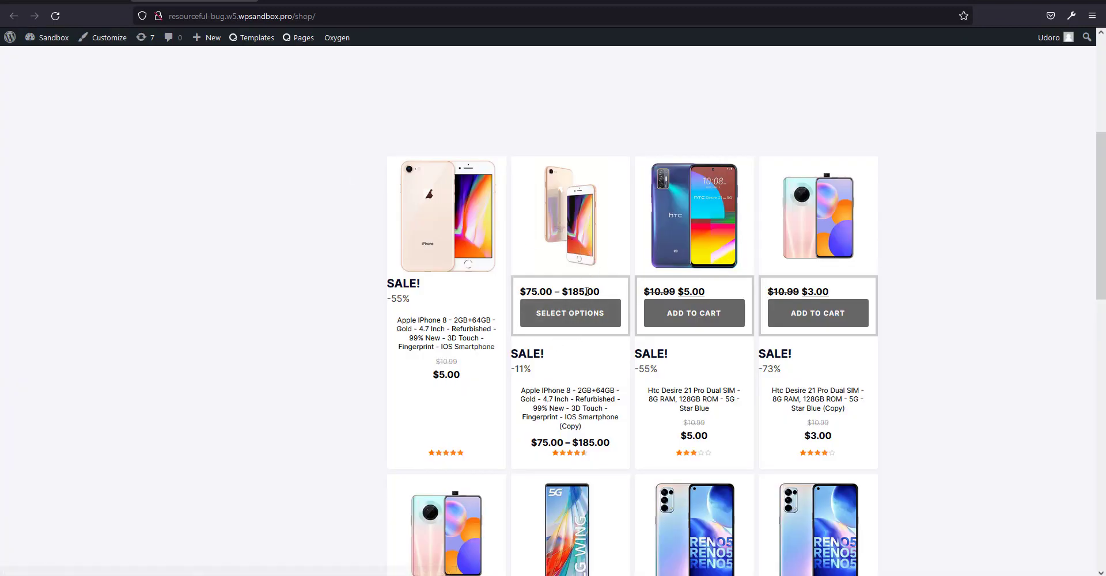
pyautogui.hotkey('ctrl', 'Tab')
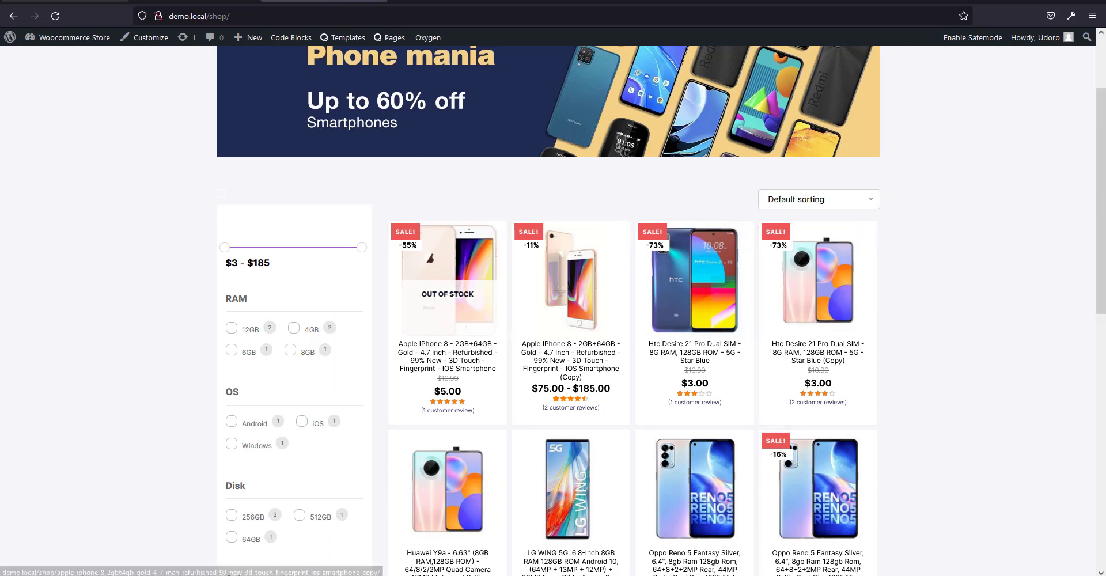
# Return to the builder and set the product image div's position to relative
pyautogui.hotkey('ctrl', 'shift', 'Tab')
pyautogui.hotkey('ctrl', 'shift', 'Tab')
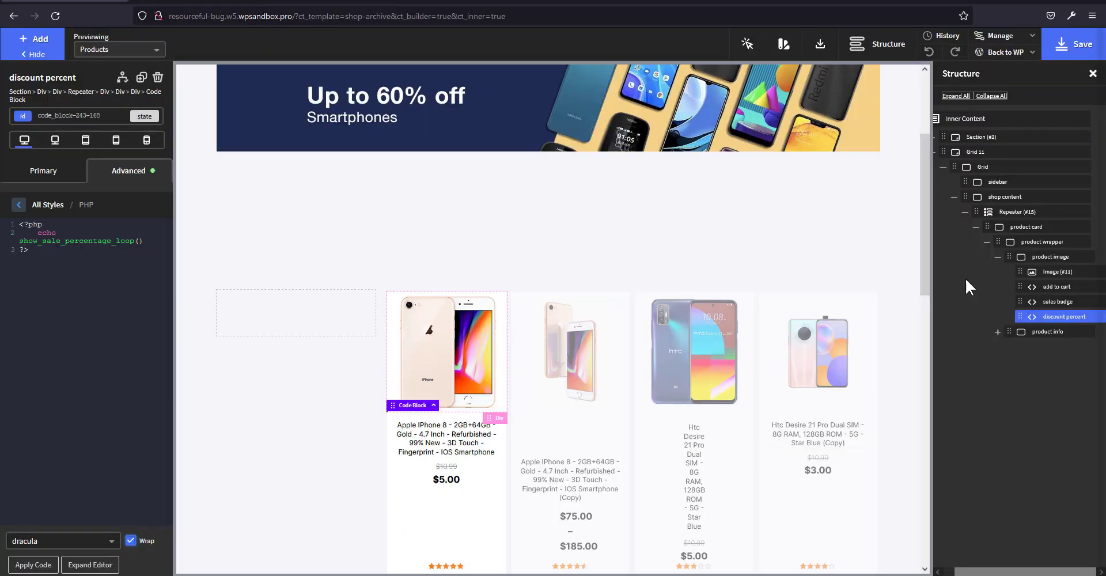
pyautogui.click(1050, 257)
pyautogui.click(133, 163)
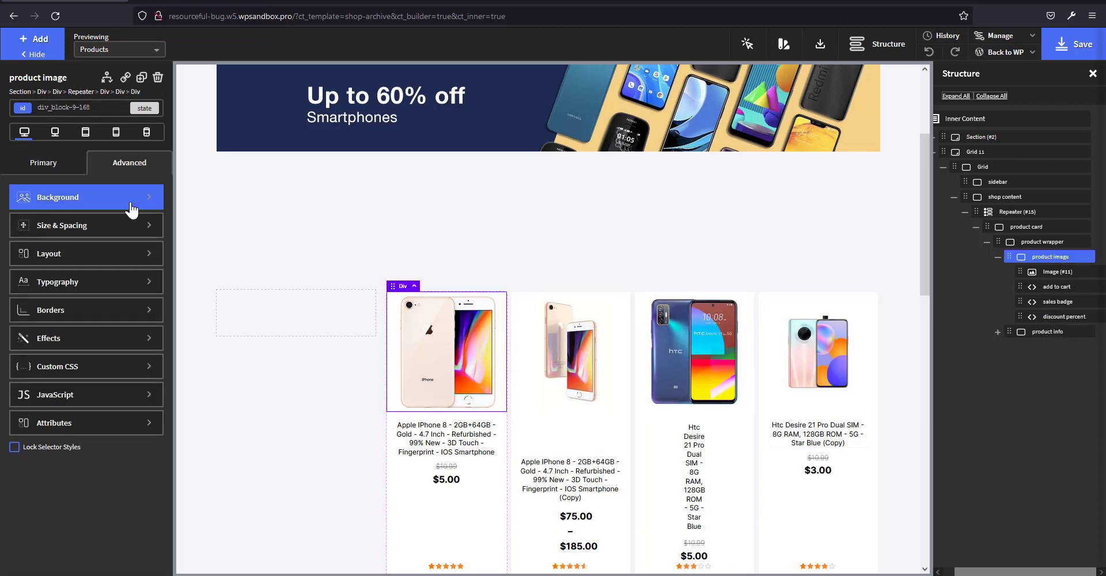
pyautogui.click(103, 253)
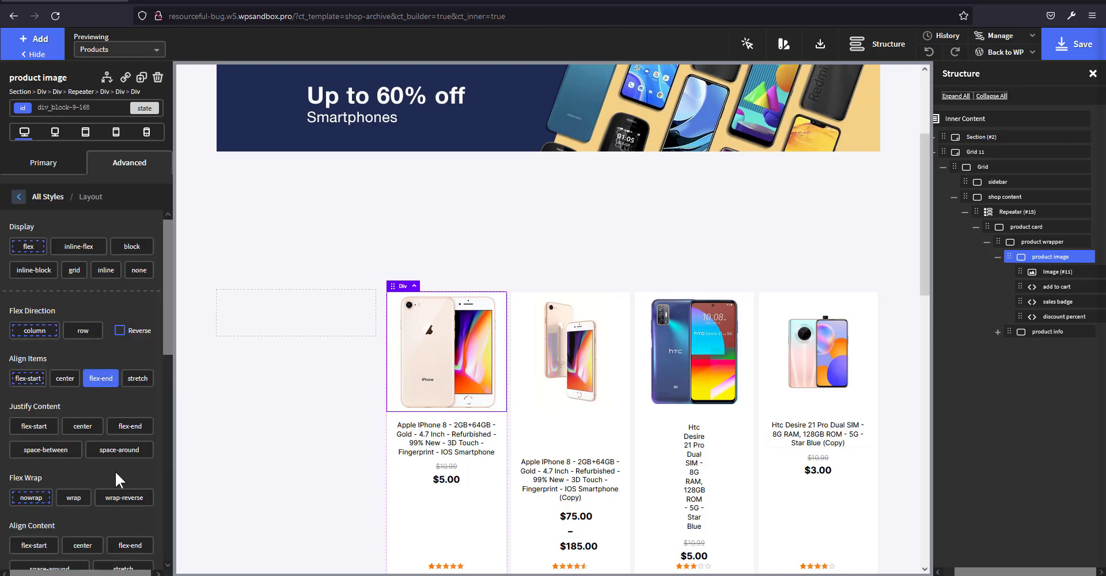
pyautogui.scroll(-4, 116, 530)
pyautogui.scroll(-4, 116, 517)
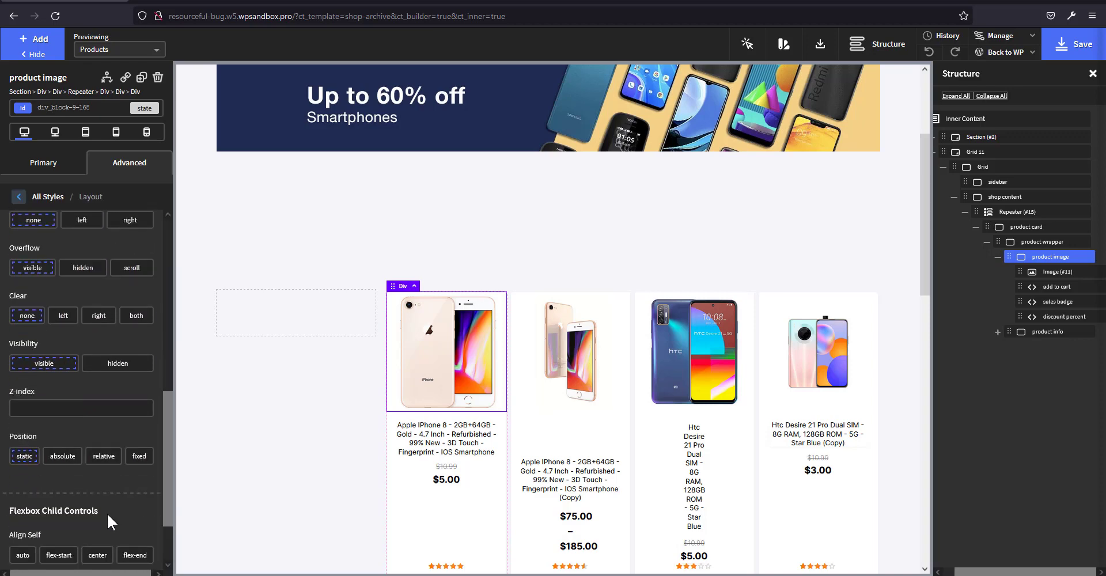
pyautogui.click(104, 464)
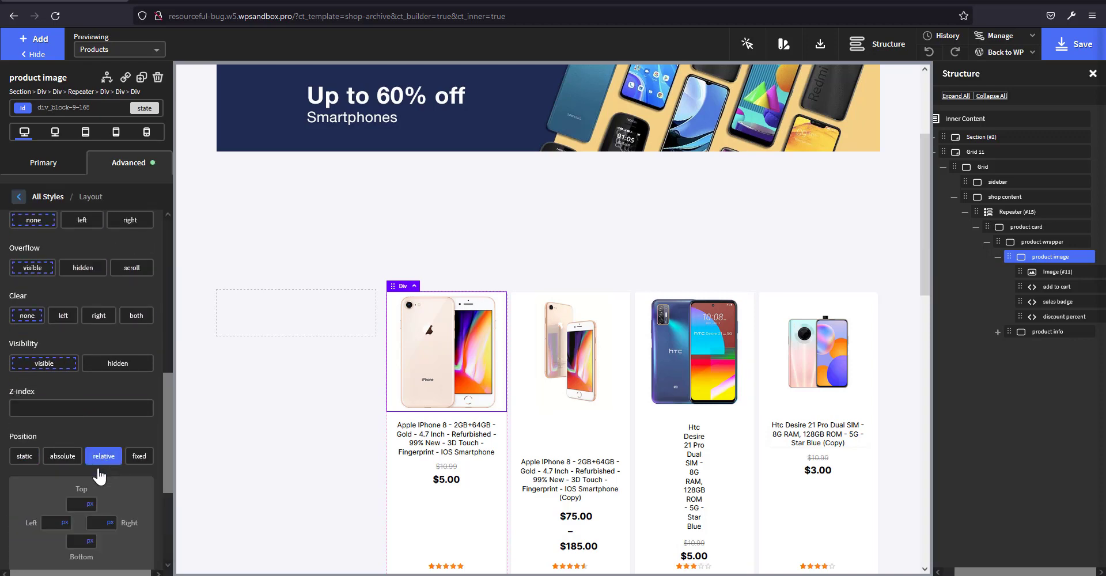
# Switch the add to cart code block from its addcart class to its ID and set its position to absolute
pyautogui.click(1051, 287)
pyautogui.click(1058, 316)
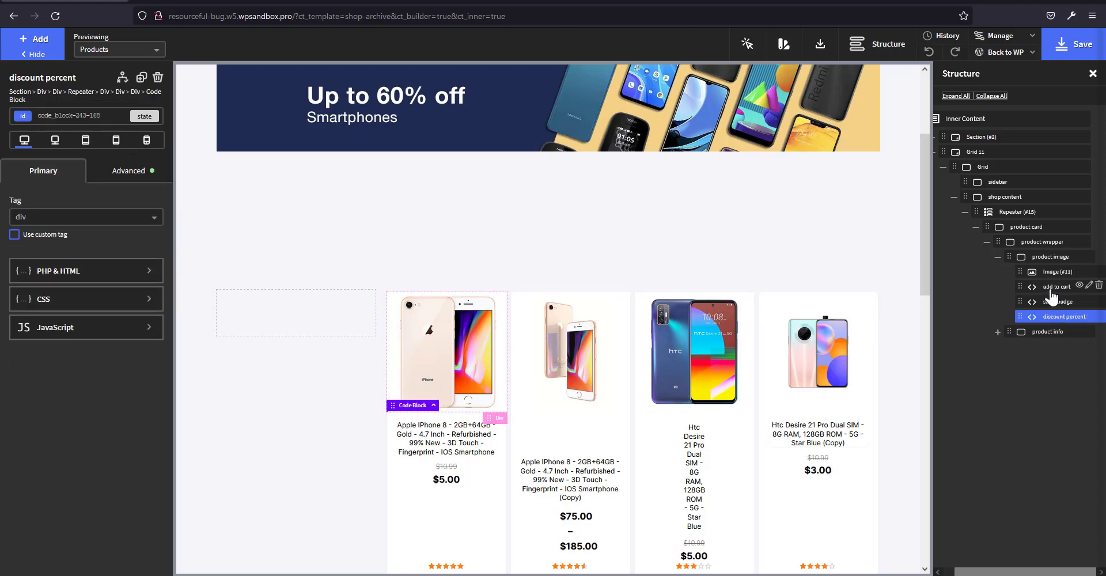
pyautogui.click(1049, 290)
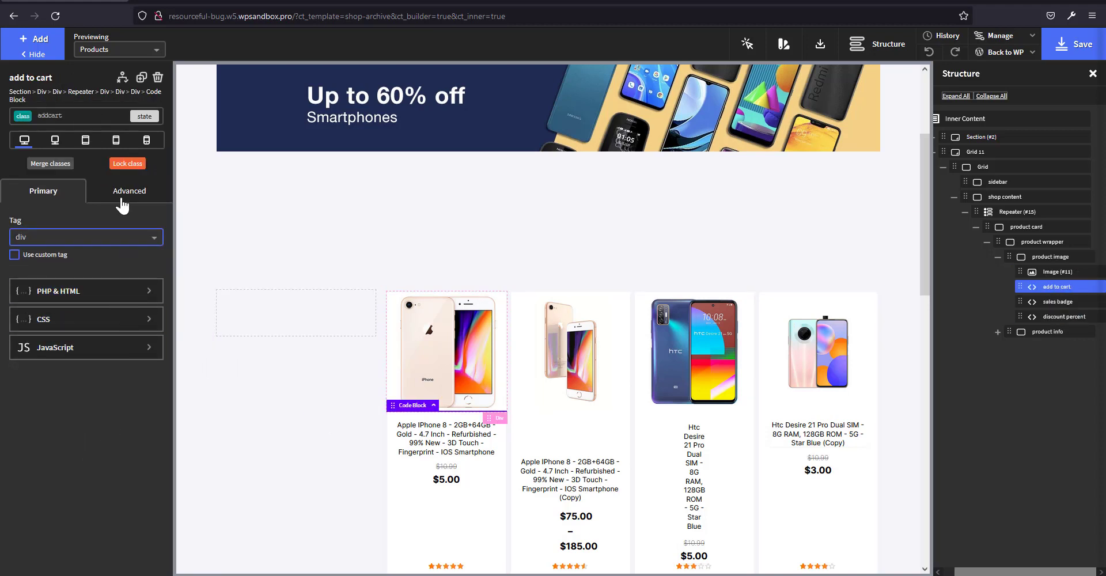
pyautogui.click(79, 119)
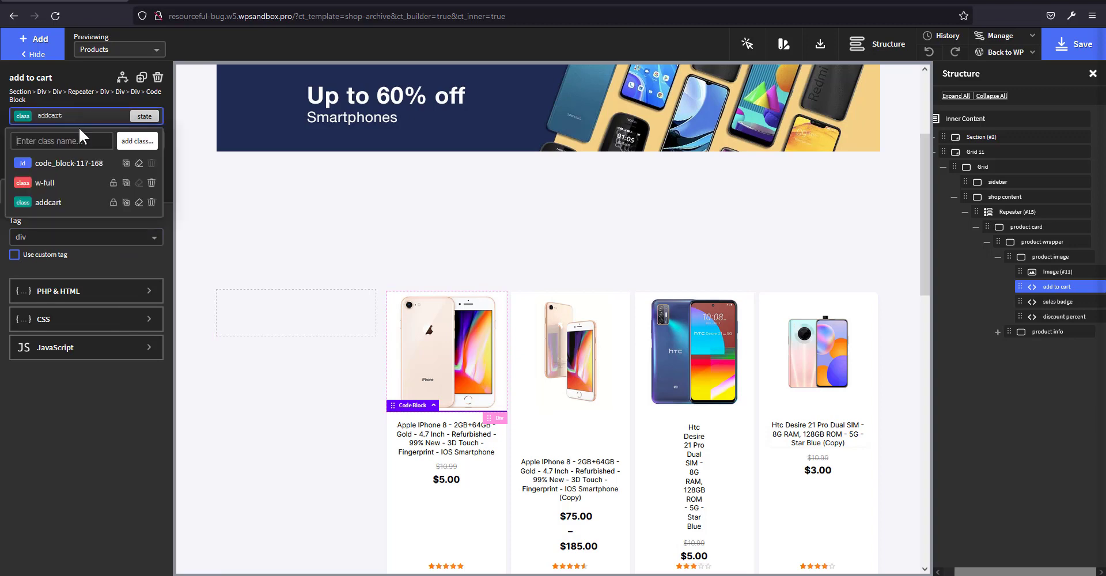
pyautogui.click(68, 171)
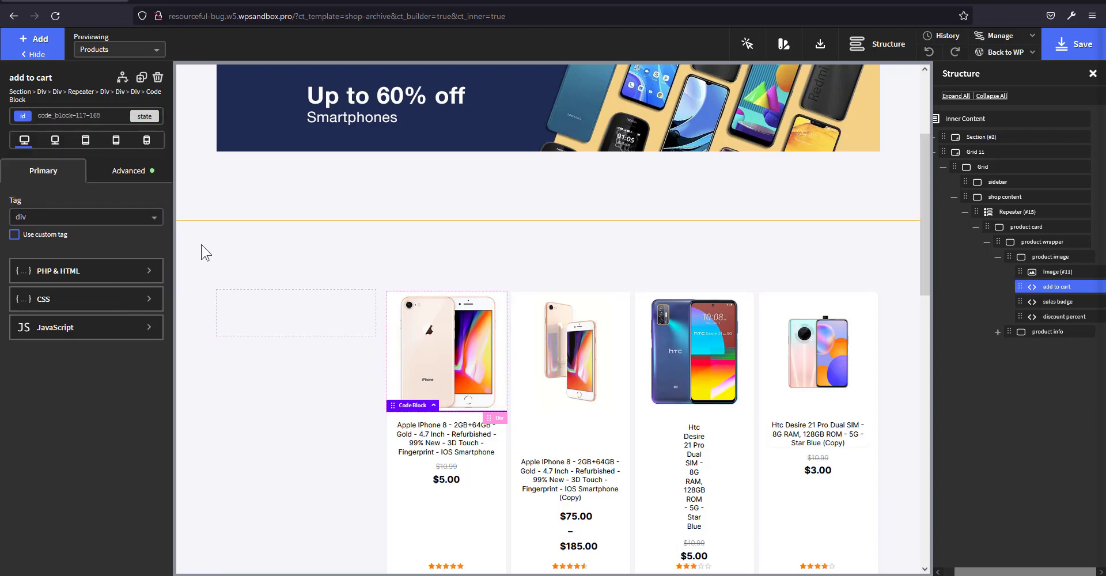
pyautogui.click(98, 270)
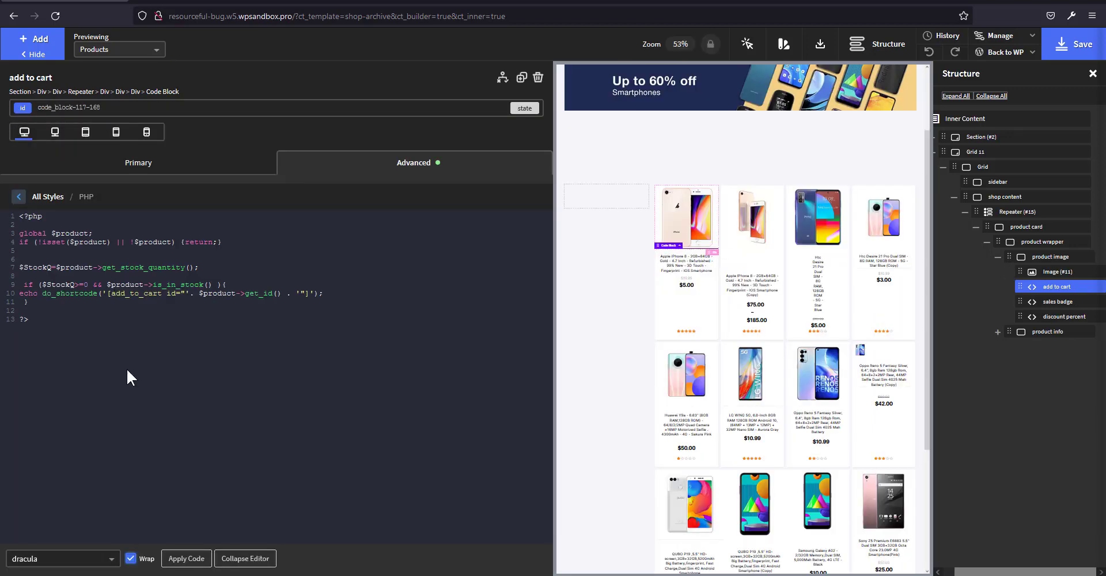
pyautogui.click(445, 169)
pyautogui.click(93, 118)
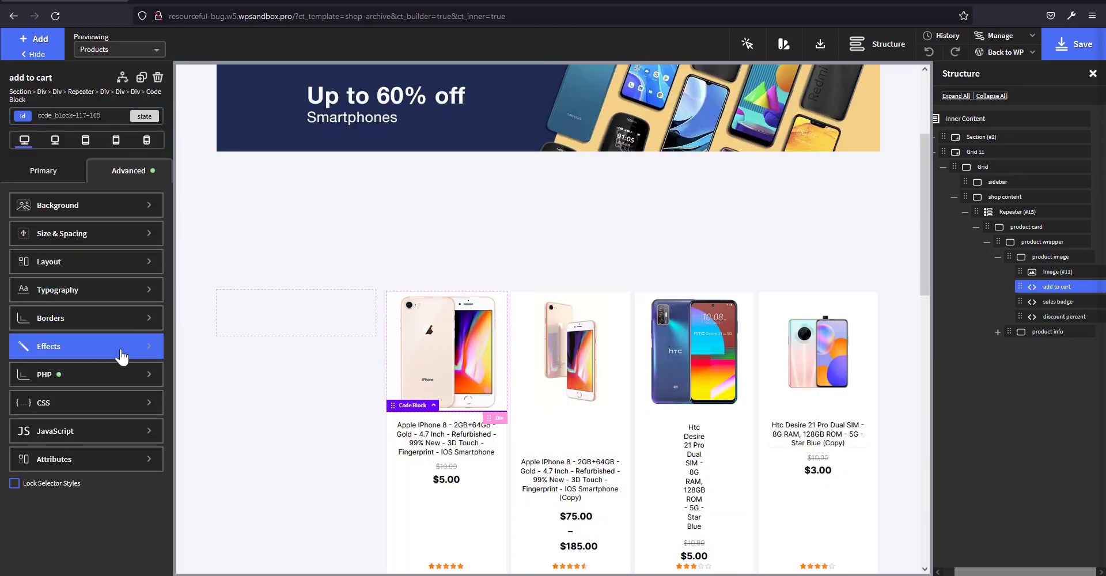
pyautogui.click(91, 263)
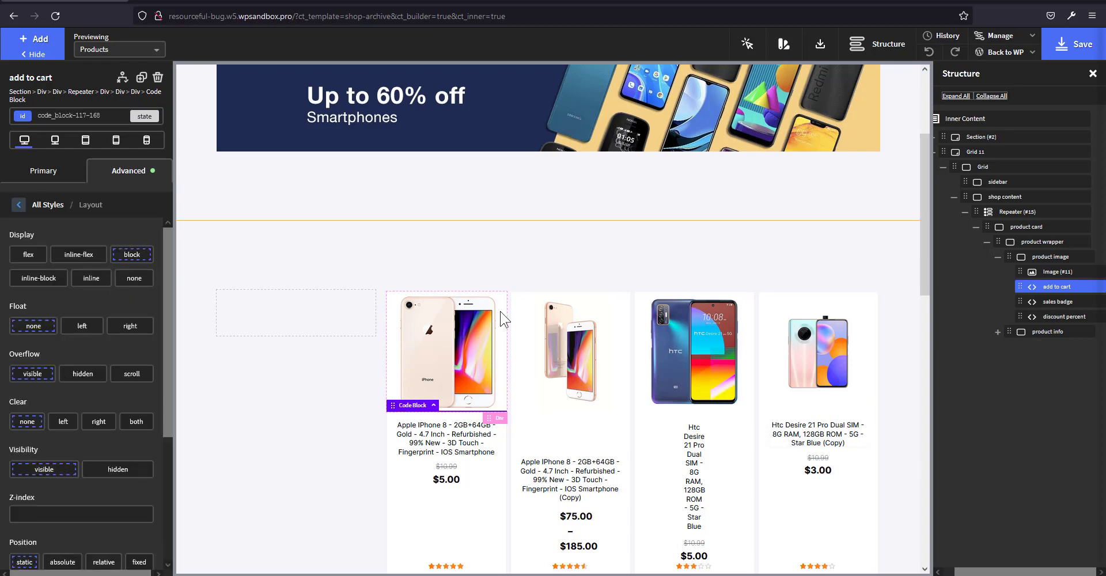
pyautogui.scroll(-3, 93, 461)
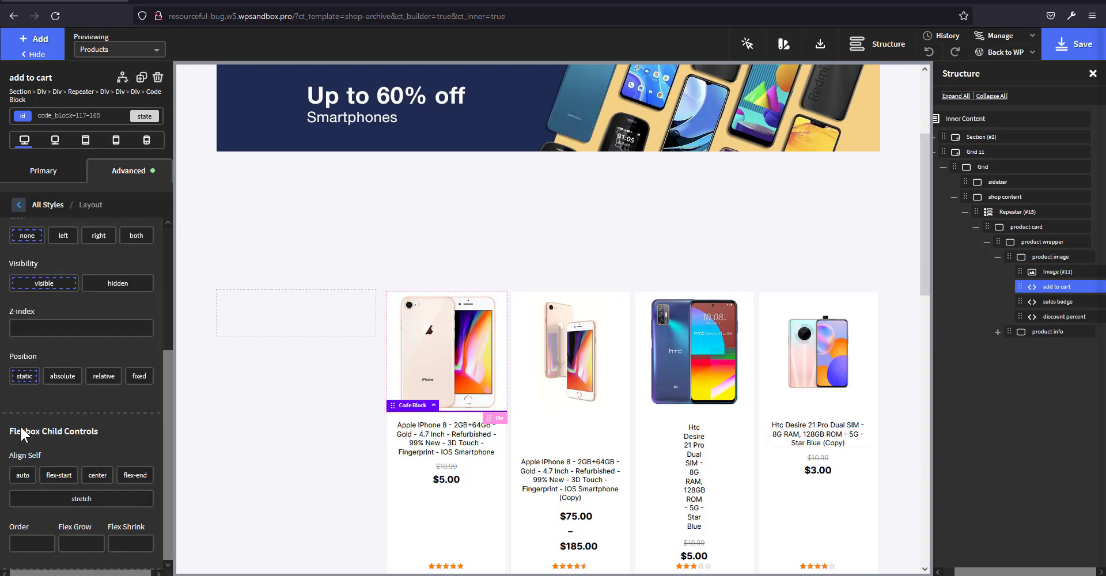
pyautogui.click(63, 376)
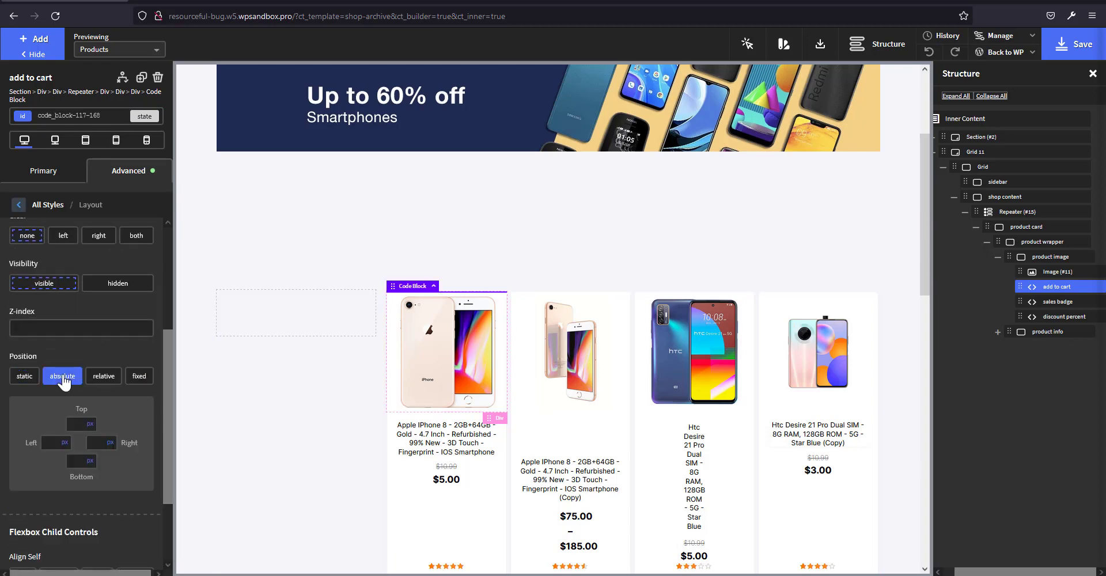
pyautogui.click(104, 376)
# Try setting the sales badge code block's position to absolute
pyautogui.click(1052, 302)
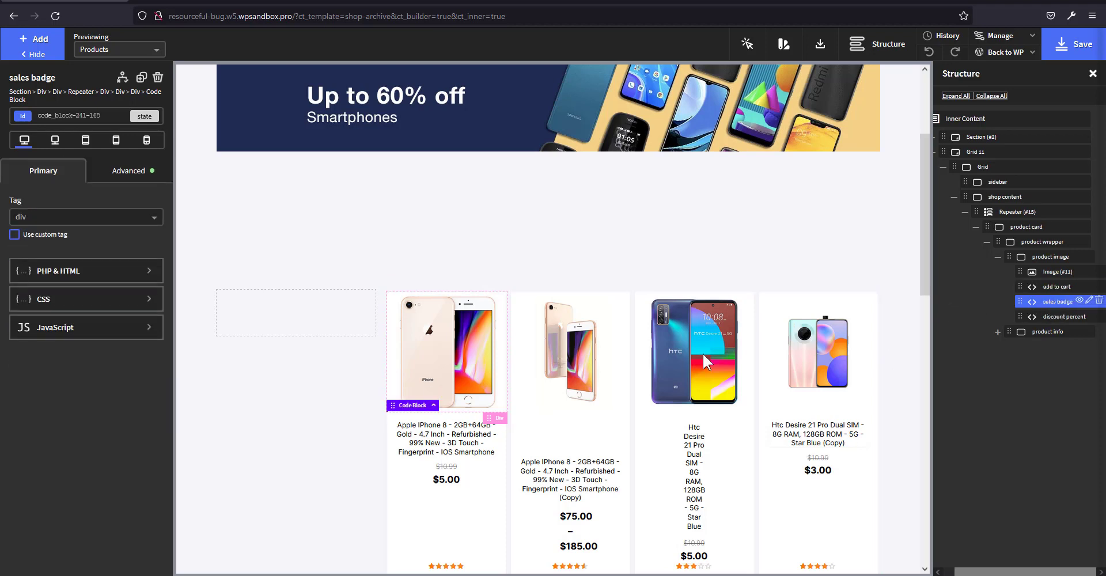
pyautogui.click(126, 183)
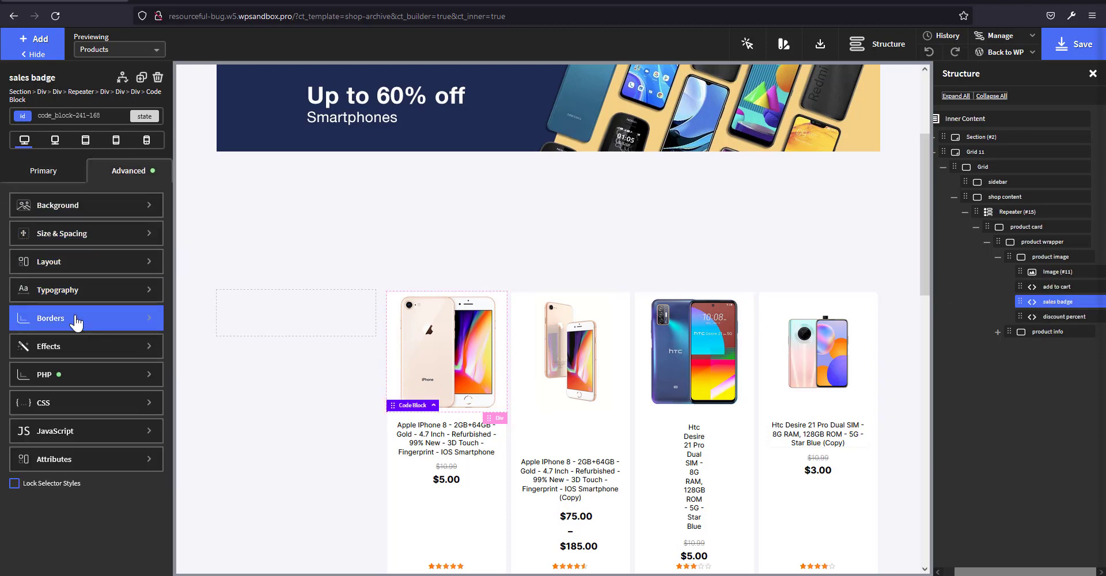
pyautogui.click(84, 272)
pyautogui.scroll(-3, 102, 398)
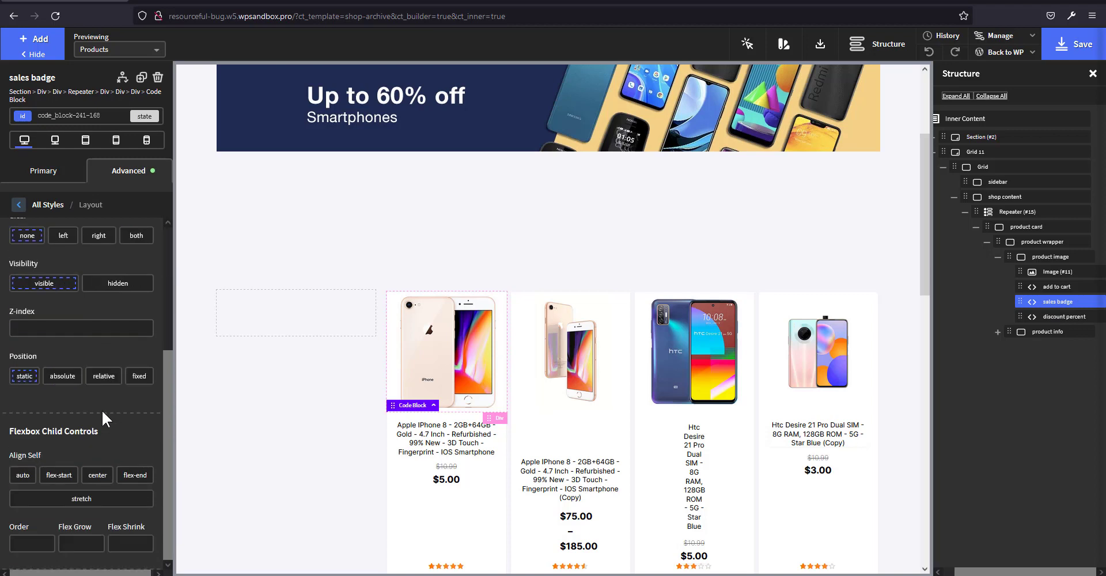
pyautogui.click(73, 380)
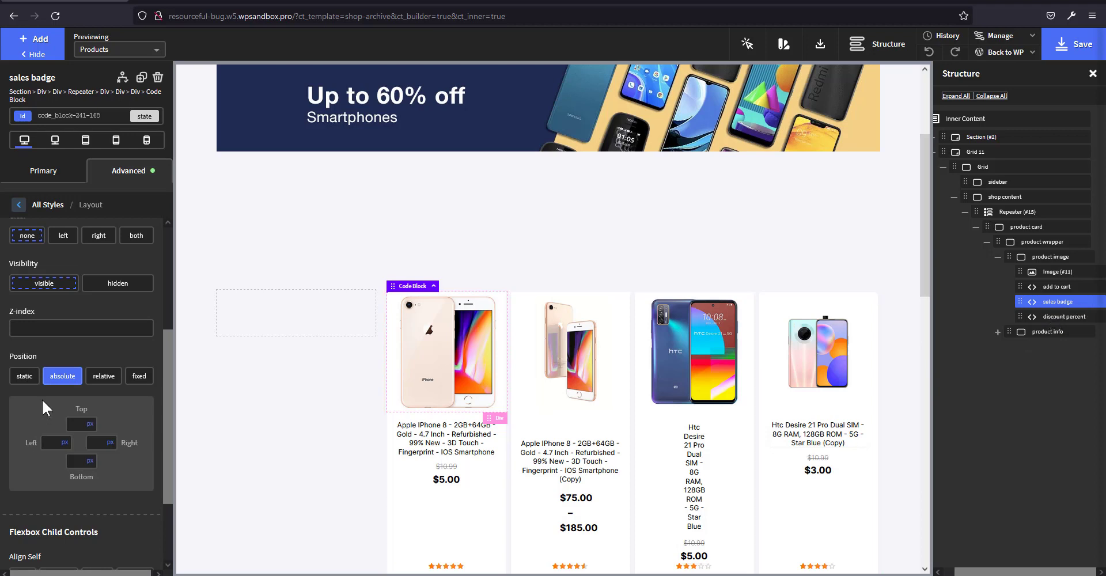
pyautogui.click(1056, 287)
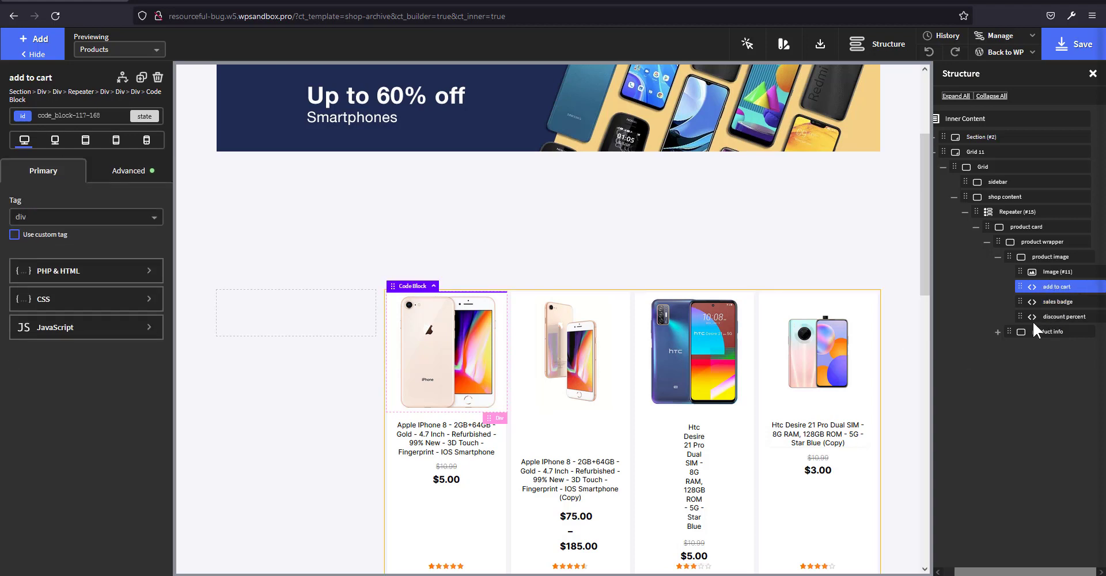
pyautogui.click(1056, 302)
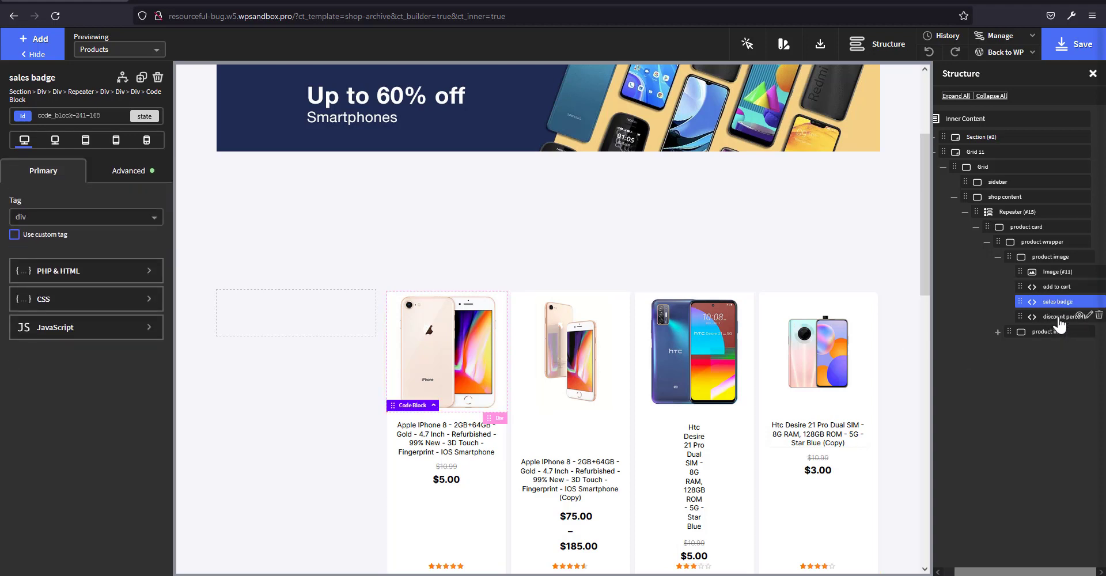
pyautogui.click(1059, 317)
pyautogui.click(1055, 303)
# Wrap the discount percent block in a div and move the sales badge block into it, above the discount percent block
pyautogui.click(1051, 317)
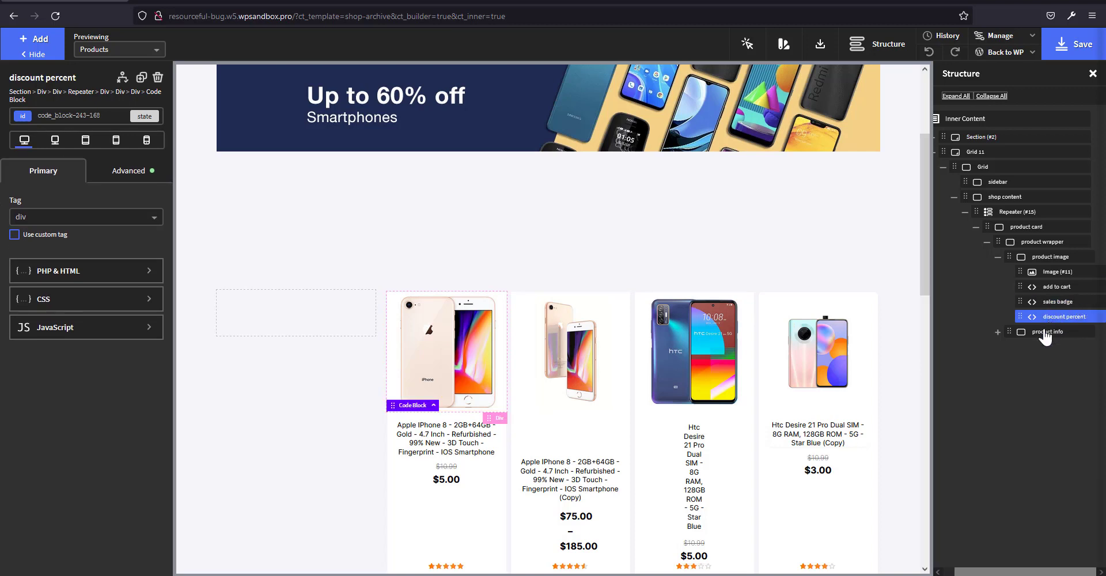
pyautogui.click(1083, 316)
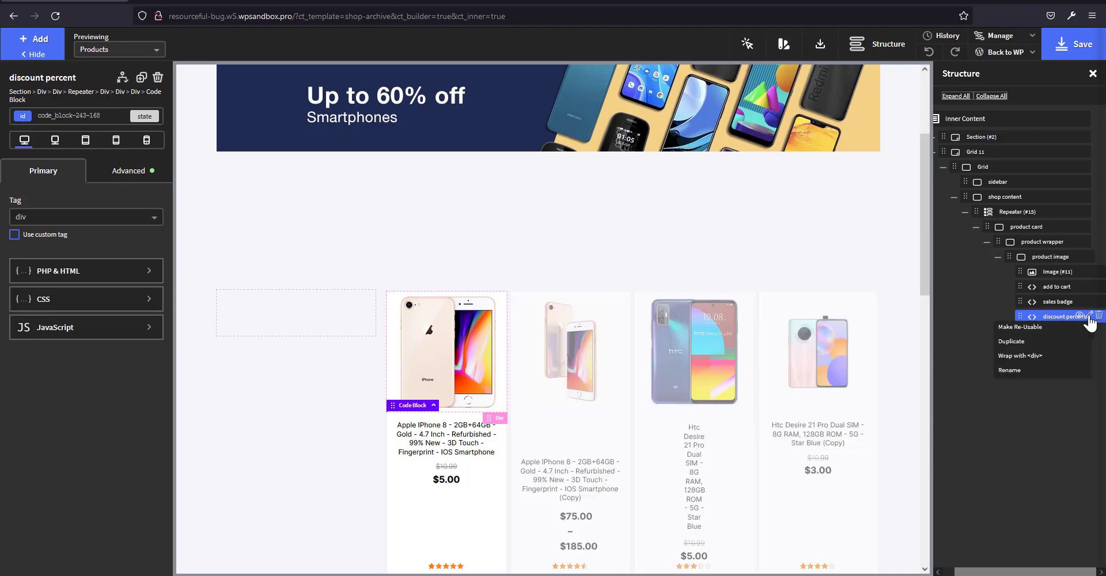
pyautogui.click(1032, 360)
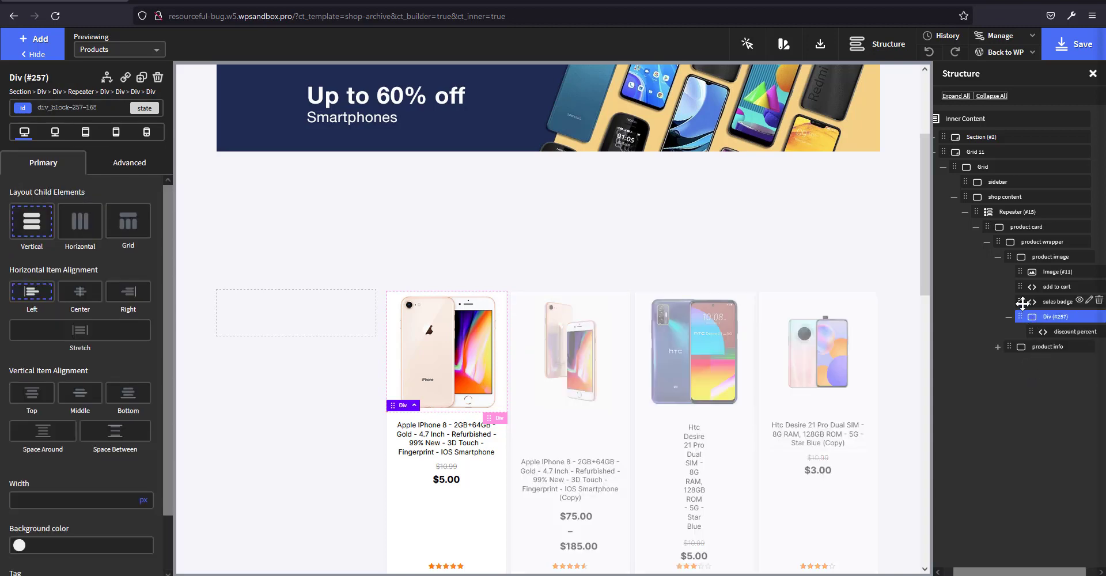
pyautogui.moveTo(1021, 301); pyautogui.dragTo(1045, 329)
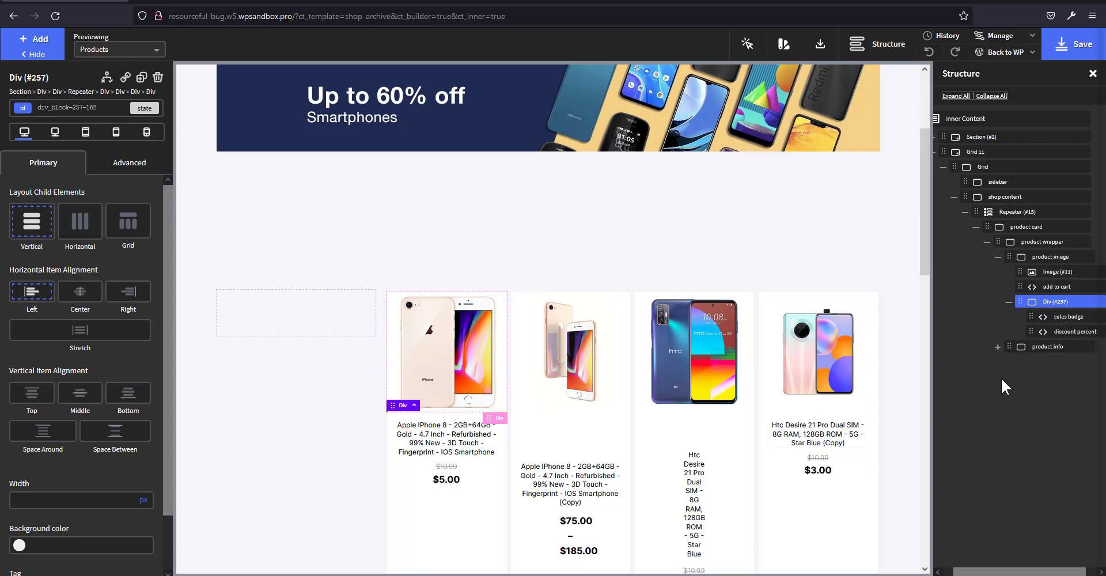
# Rename the wrapper div to "sales info" and add the class "sales-info" to it
pyautogui.press('F2')
pyautogui.write('sal')
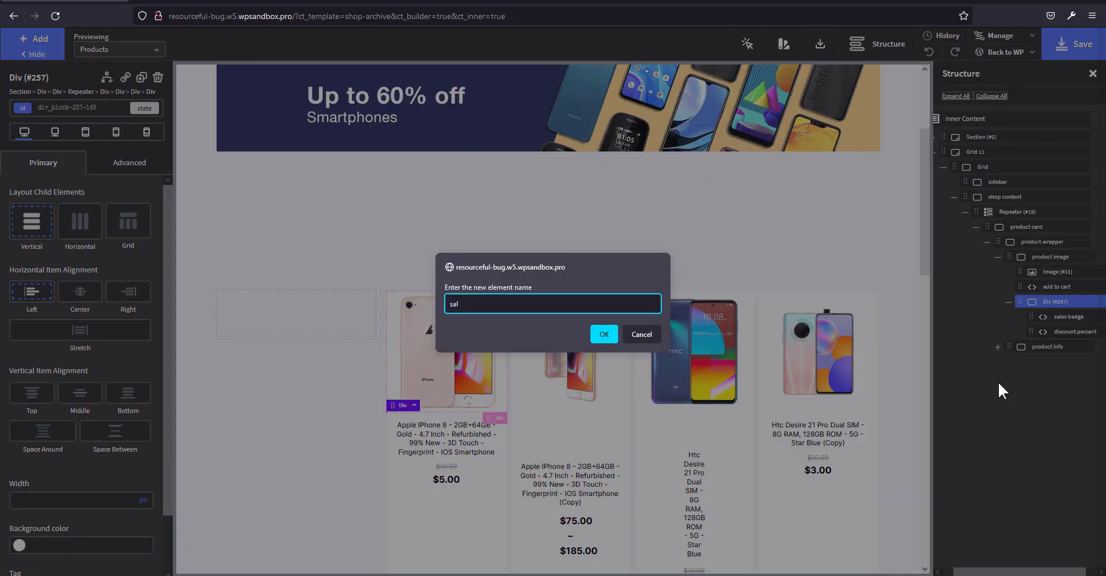
pyautogui.write('es info')
pyautogui.press('Return')
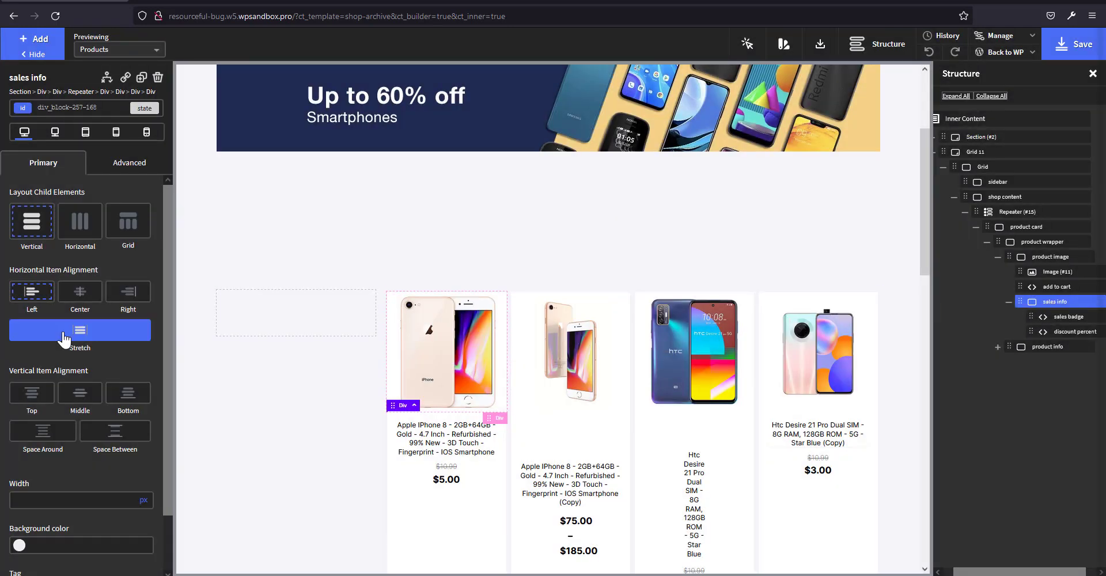
pyautogui.click(121, 166)
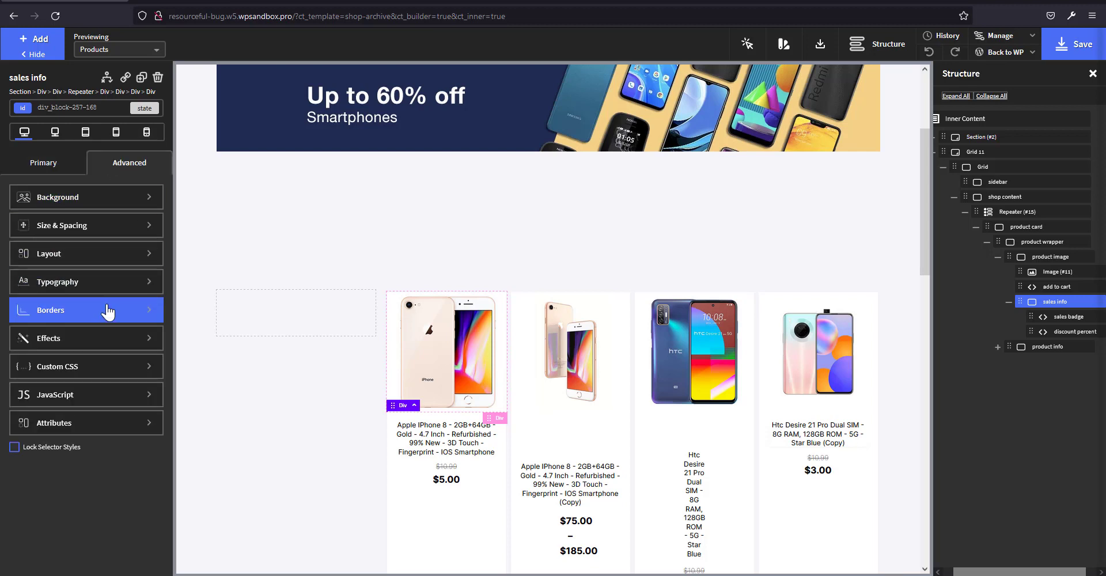
pyautogui.click(85, 109)
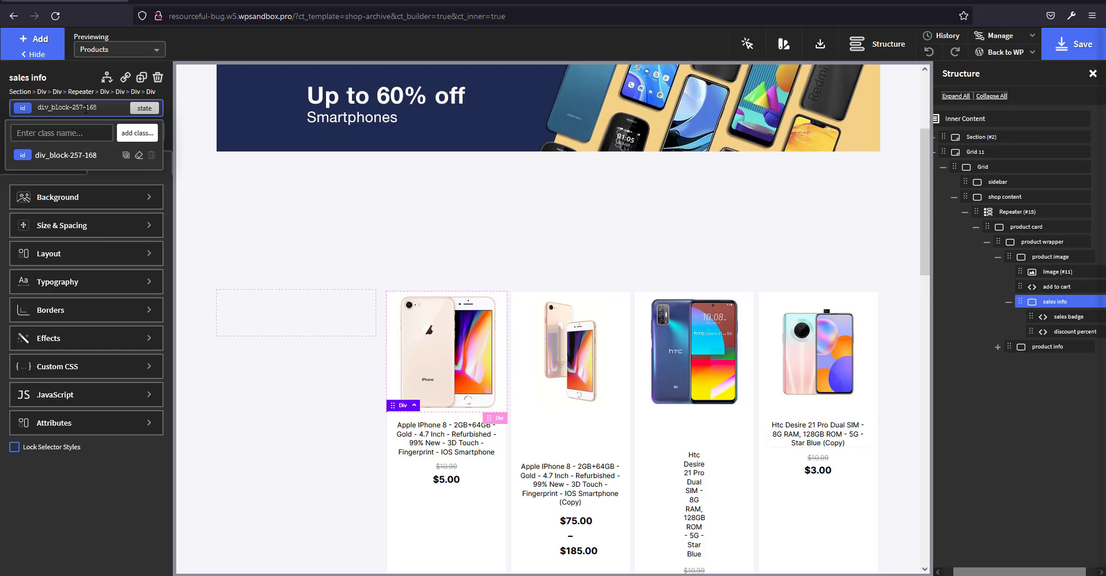
pyautogui.write('sales-info')
pyautogui.press('Return')
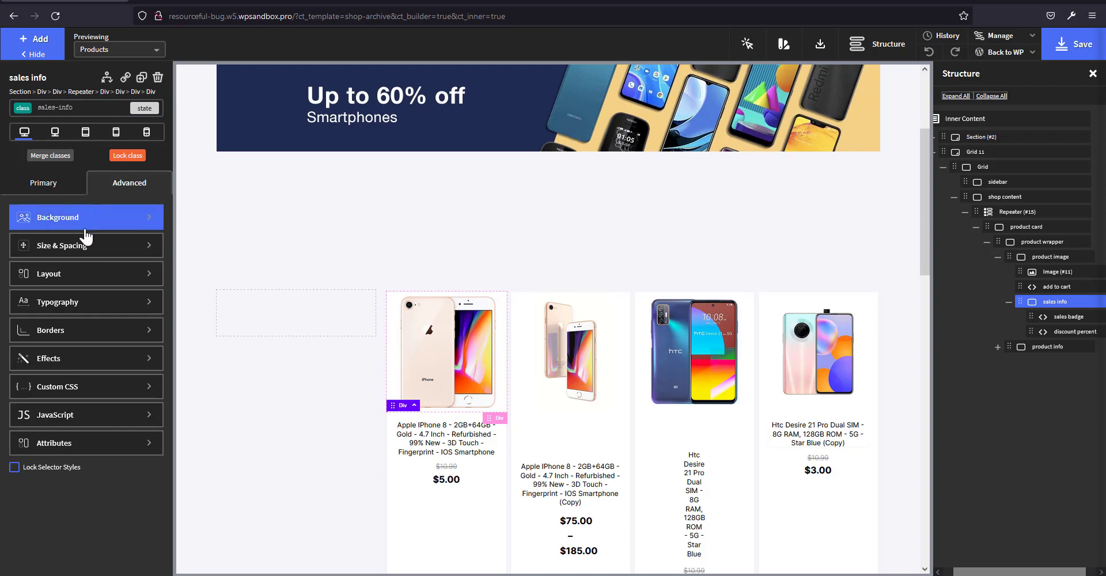
# Switch the sales info div to its ID and position it absolute with 5 px top and 5 px left offsets
pyautogui.click(58, 108)
pyautogui.click(66, 156)
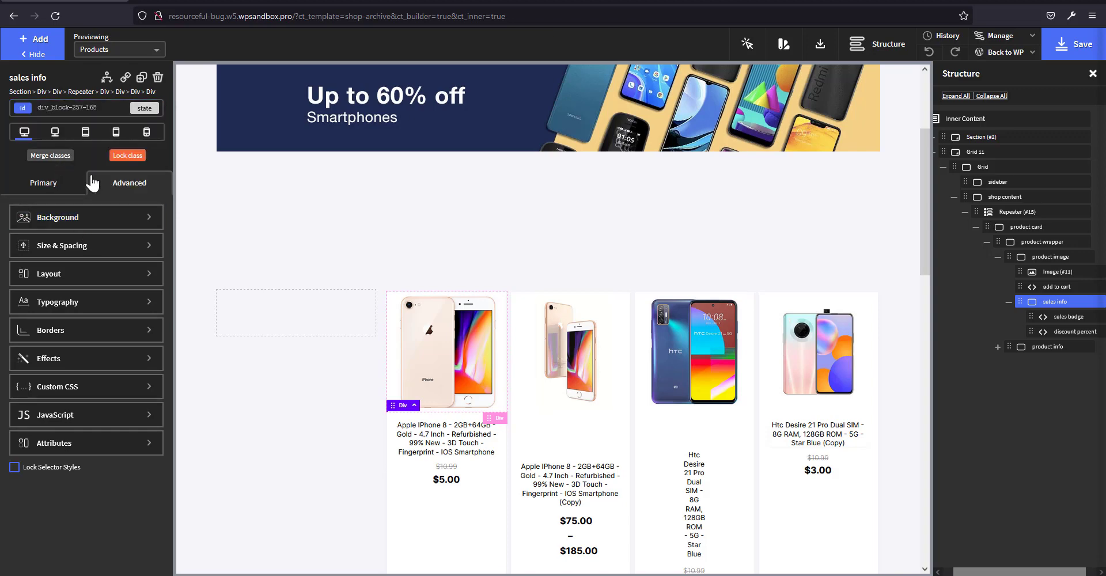
pyautogui.click(101, 256)
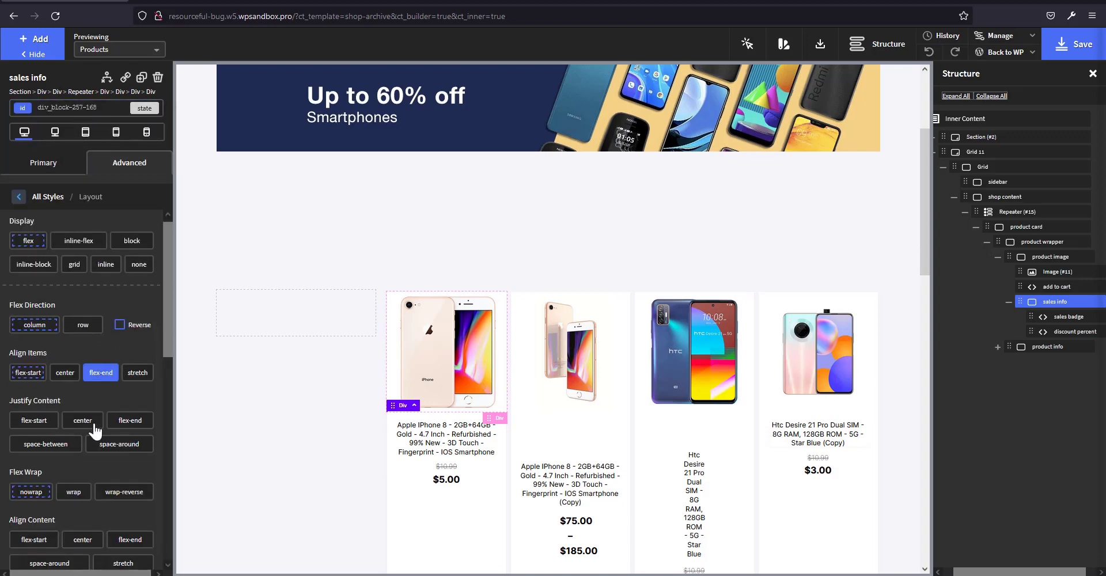
pyautogui.scroll(-5, 105, 437)
pyautogui.scroll(2, 100, 410)
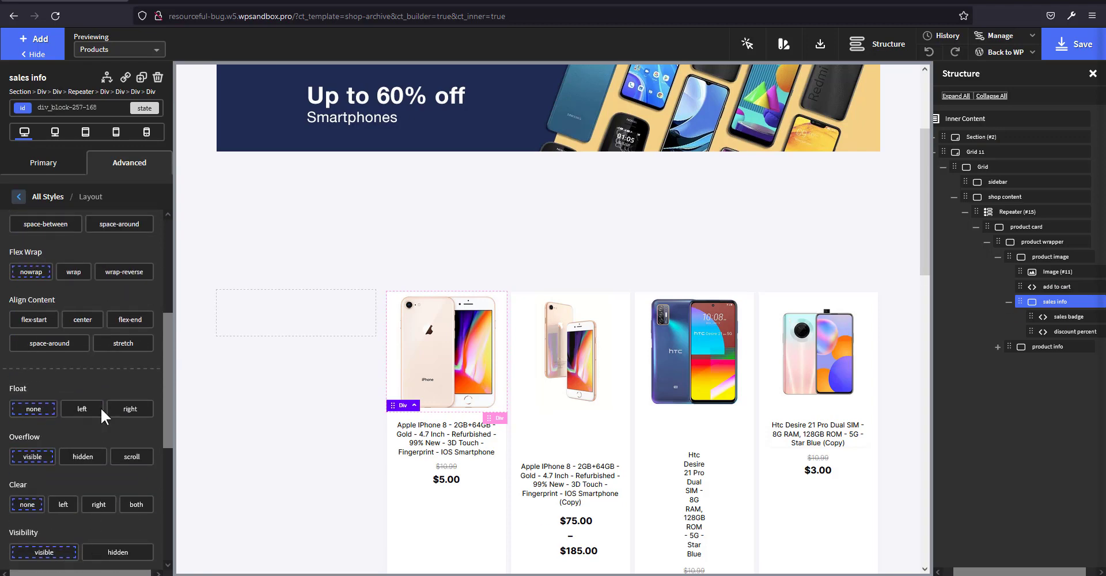
pyautogui.scroll(-6, 100, 407)
pyautogui.click(62, 383)
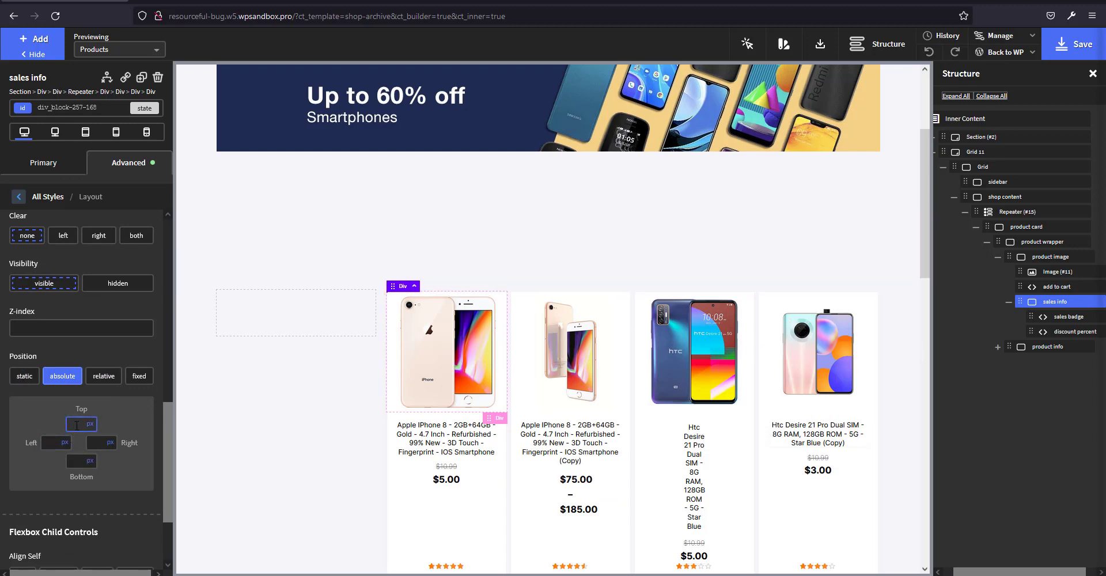
pyautogui.click(53, 445)
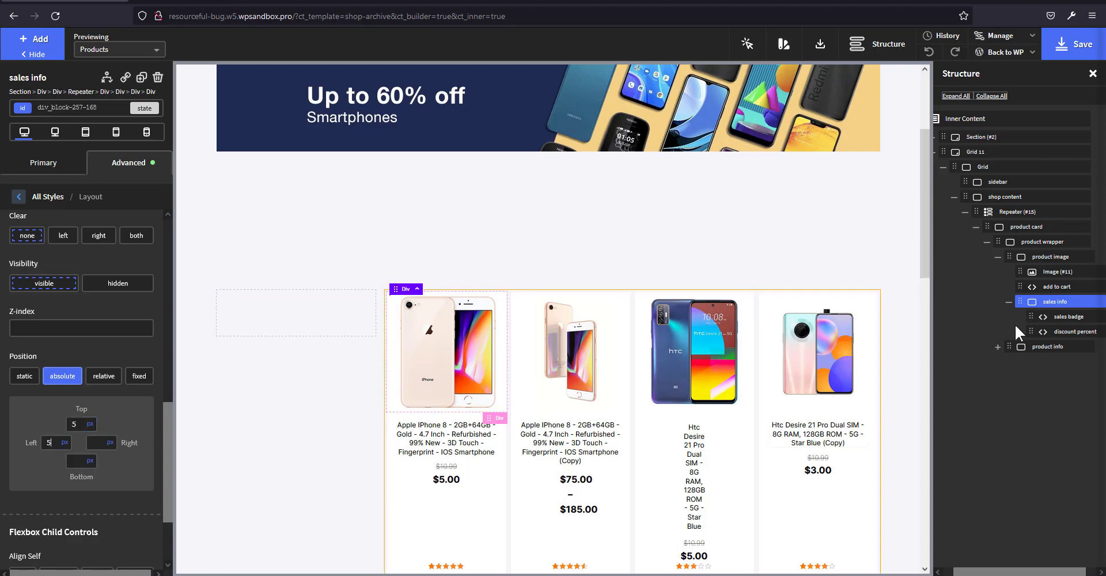
# Set the absolutely positioned add to cart code block's bottom, right and left offsets to 0 px
pyautogui.click(1050, 290)
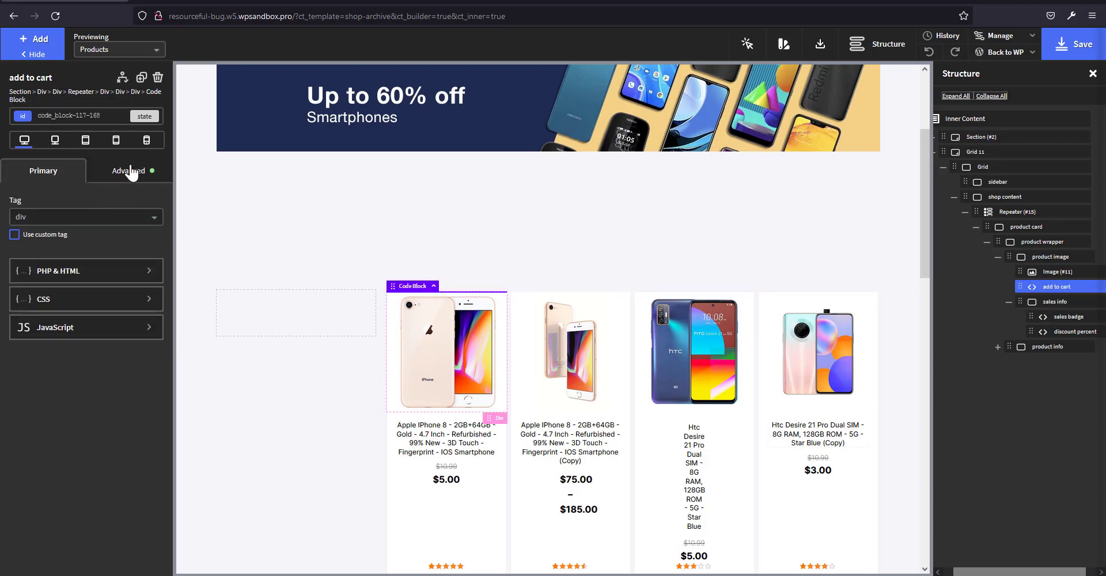
pyautogui.click(129, 170)
pyautogui.click(80, 268)
pyautogui.scroll(-5, 95, 513)
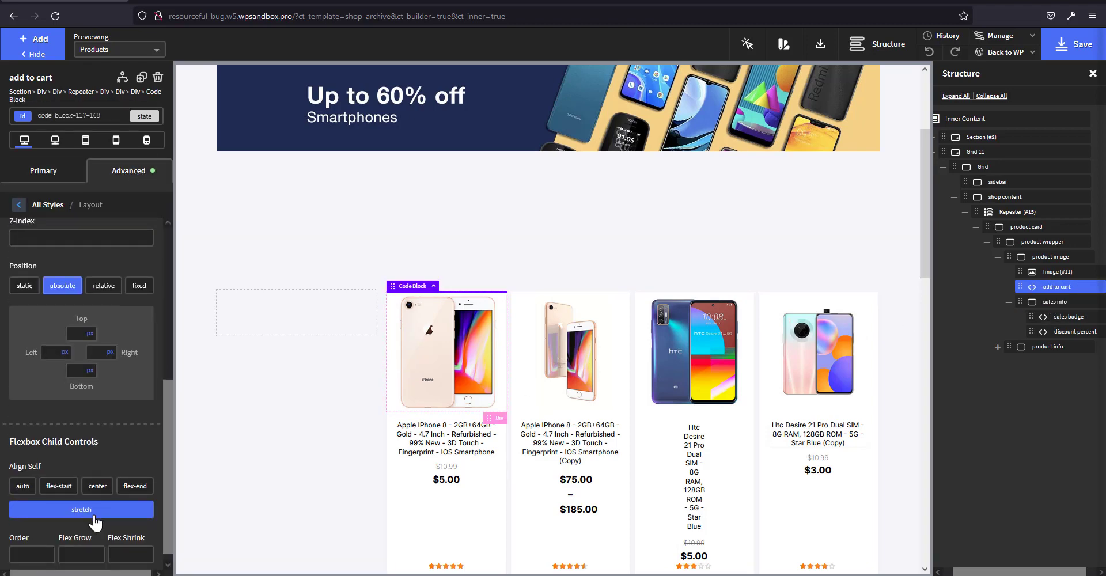
pyautogui.click(74, 358)
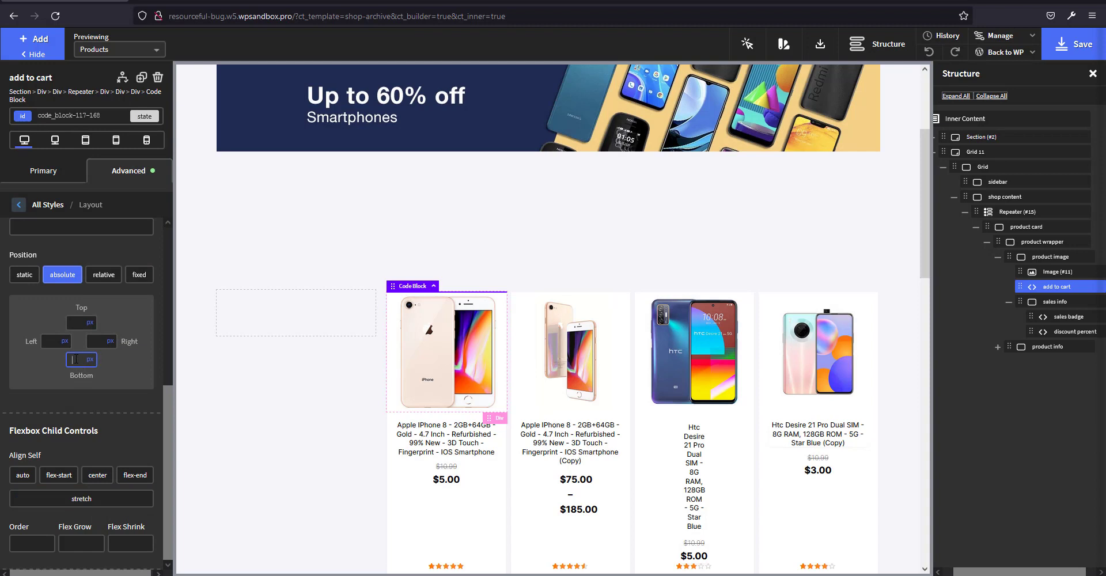
pyautogui.write('0')
pyautogui.click(99, 340)
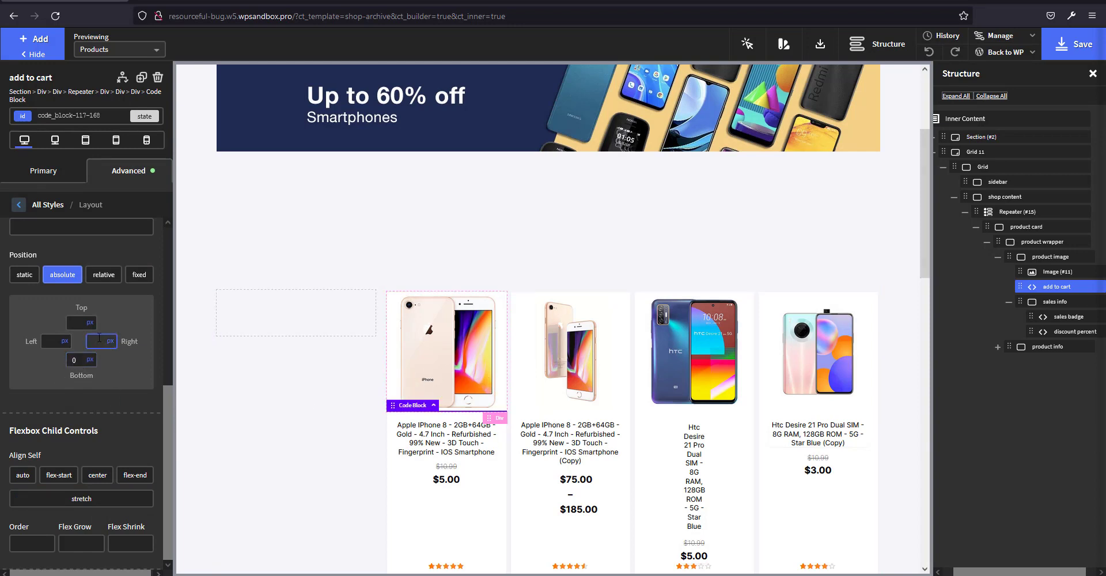
pyautogui.write('0')
pyautogui.click(47, 339)
pyautogui.write('0')
# Save the template and reload the live shop page to check the add to cart and sales info placement
pyautogui.click(1061, 46)
pyautogui.click(162, 2)
pyautogui.click(55, 16)
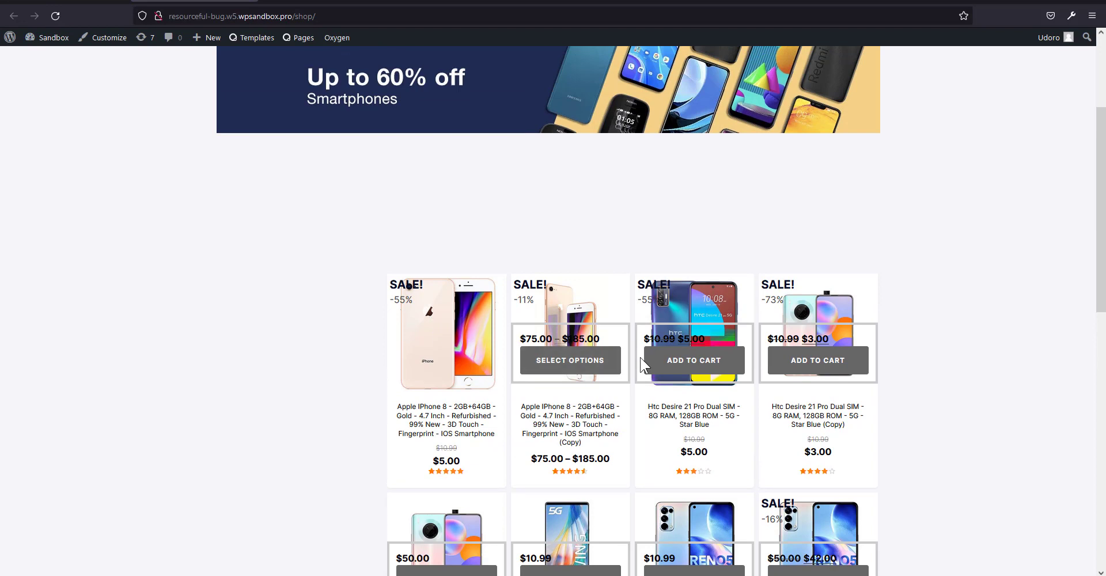
pyautogui.scroll(-2, 643, 365)
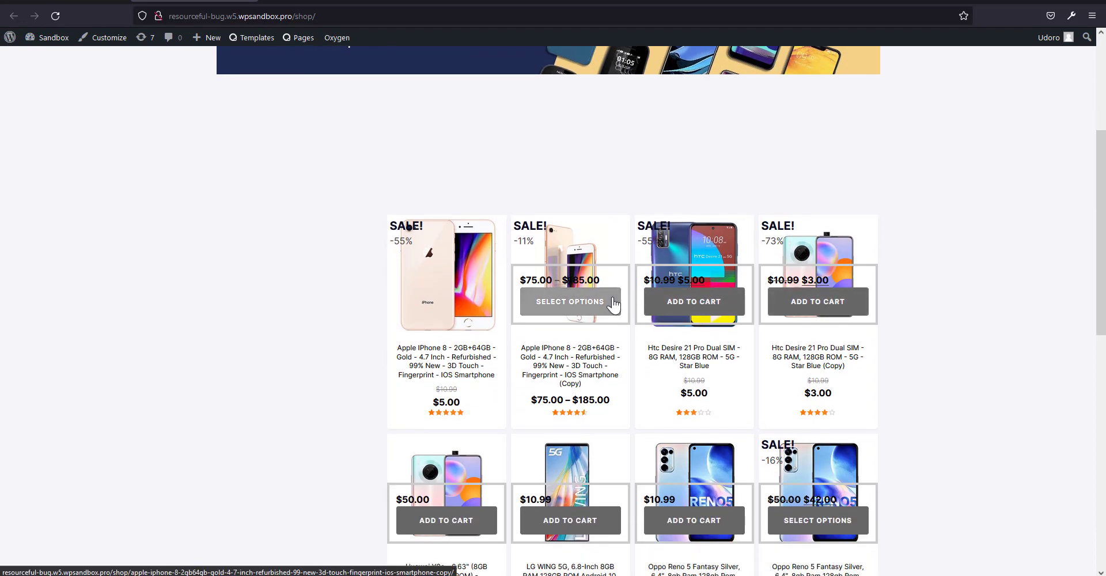
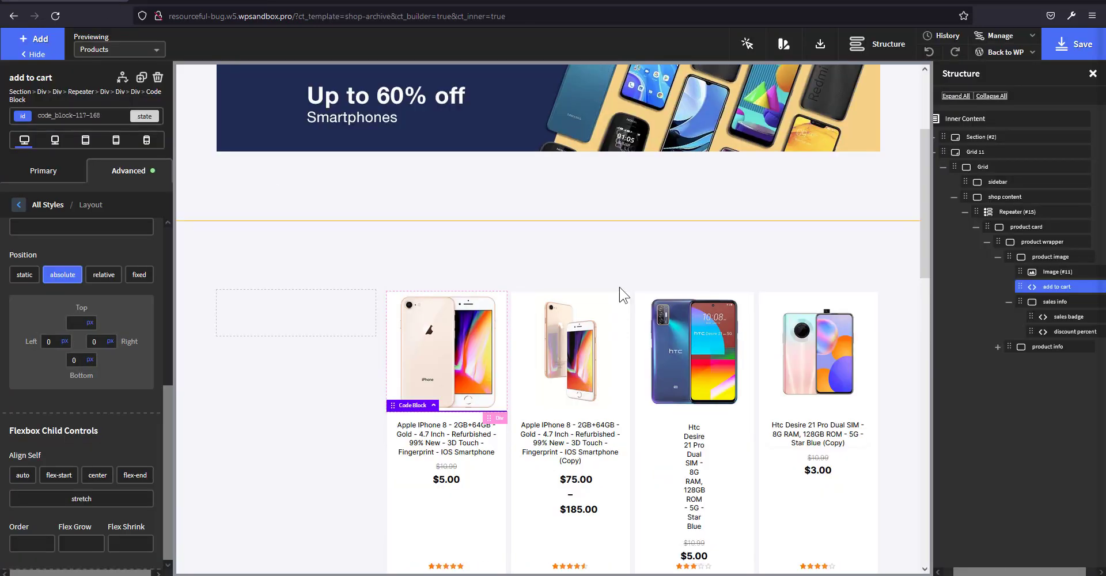
# Try adding the class "custom-sales-badge" to the sales badge code block and save the template
pyautogui.click(1065, 317)
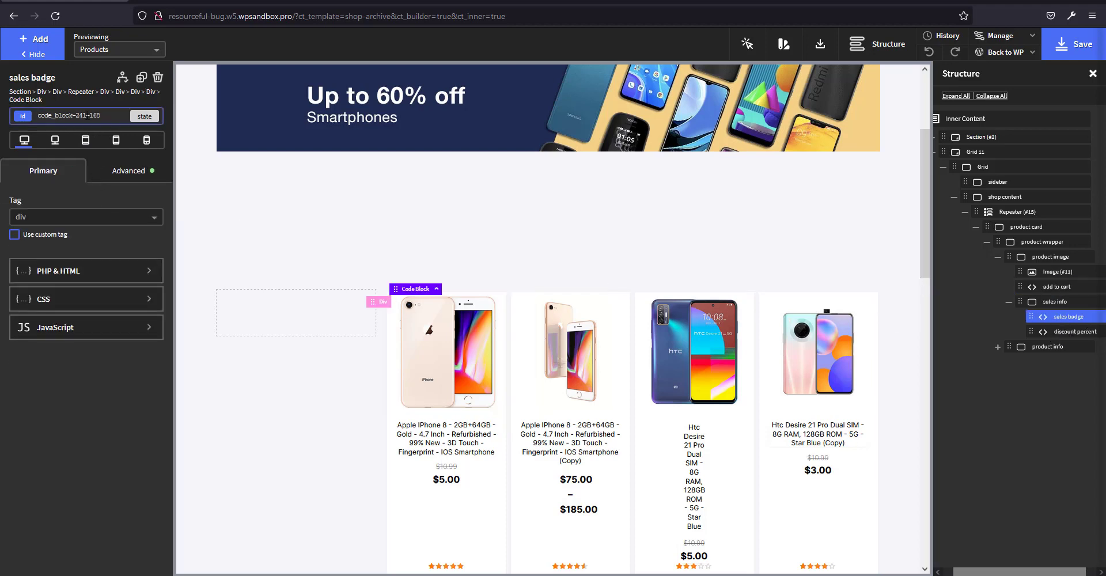
pyautogui.click(87, 115)
pyautogui.write('custom-sales-badge')
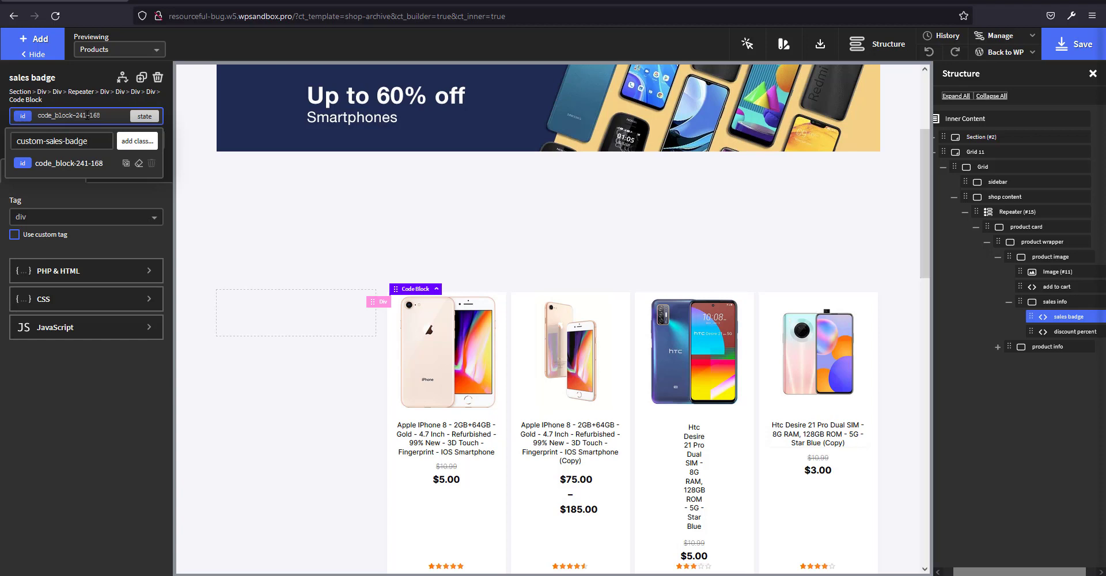
pyautogui.press('Return')
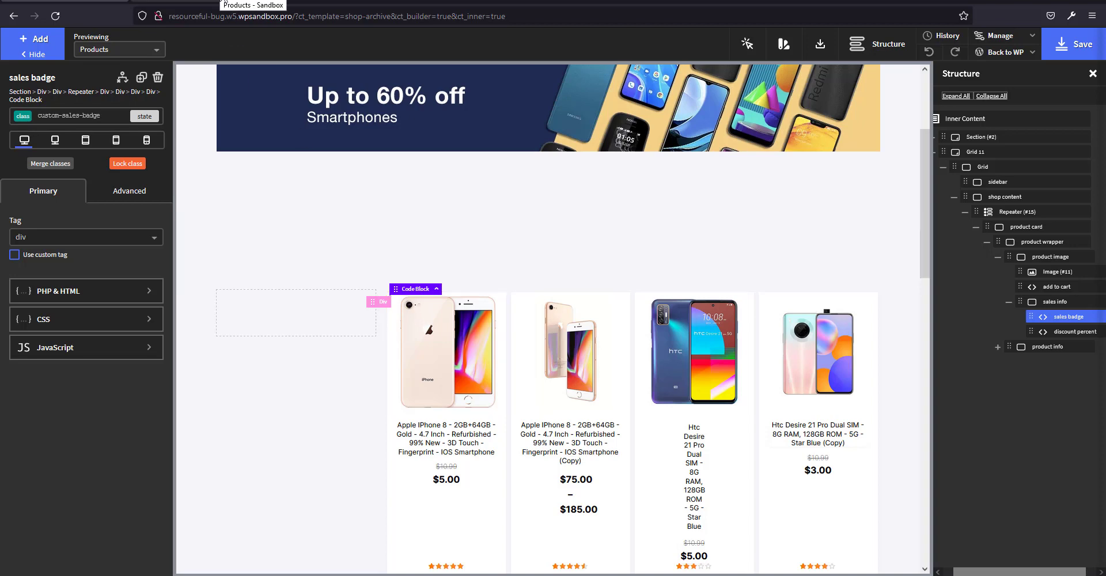
pyautogui.click(1071, 45)
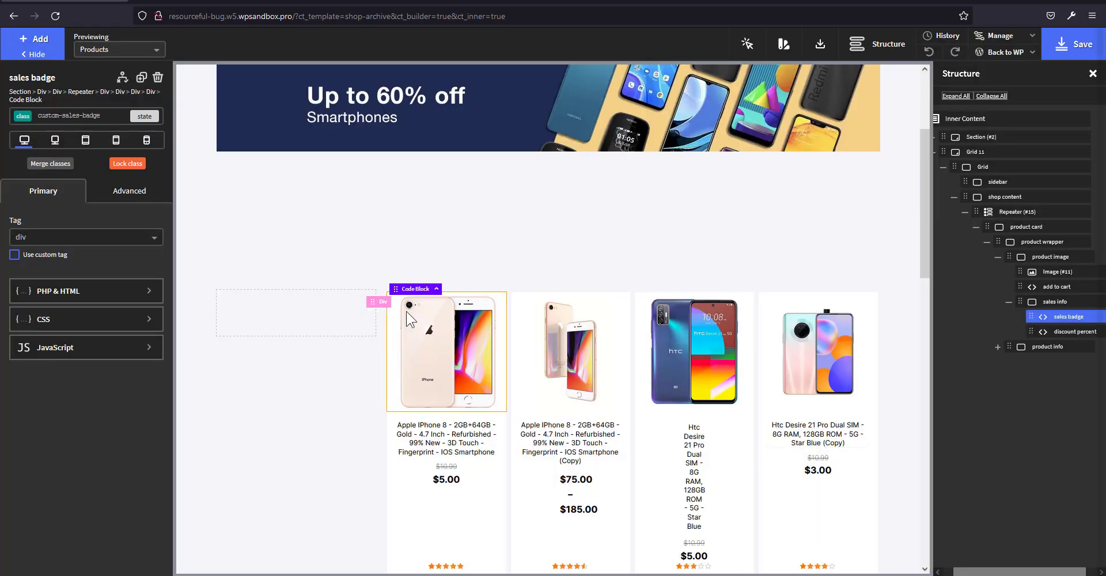
# Reload the live shop page and inspect the first product's SALE! badge div in the browser's developer tools
pyautogui.click(195, 1)
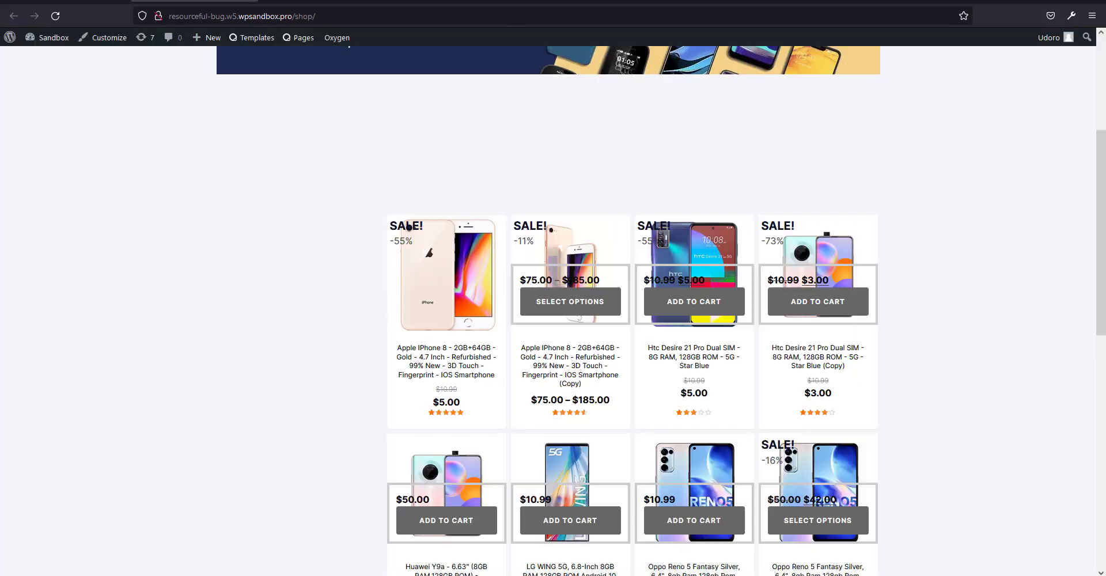
pyautogui.click(55, 15)
pyautogui.press('F12')
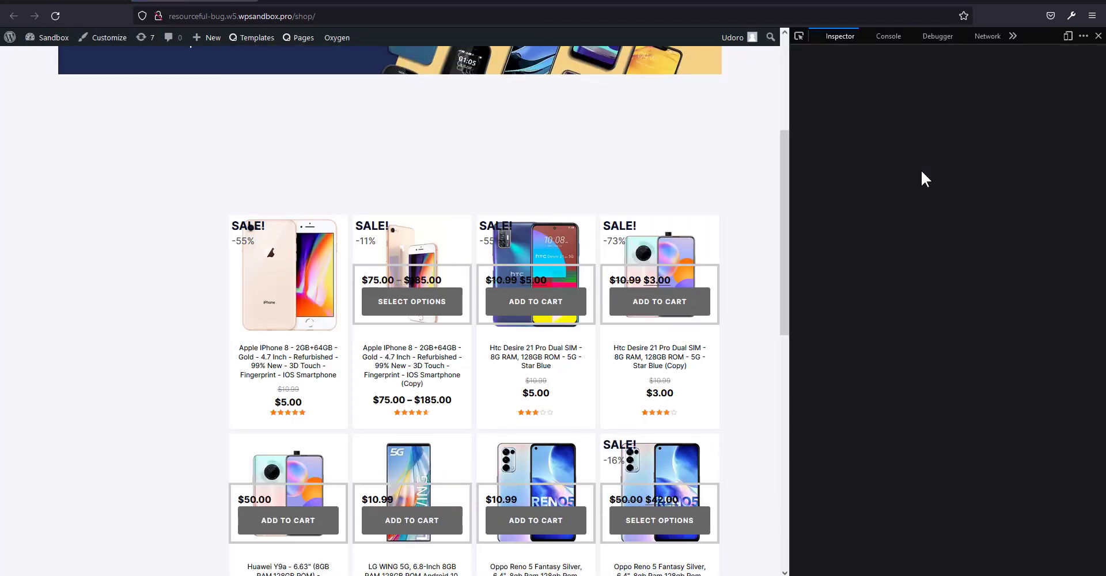
pyautogui.click(799, 36)
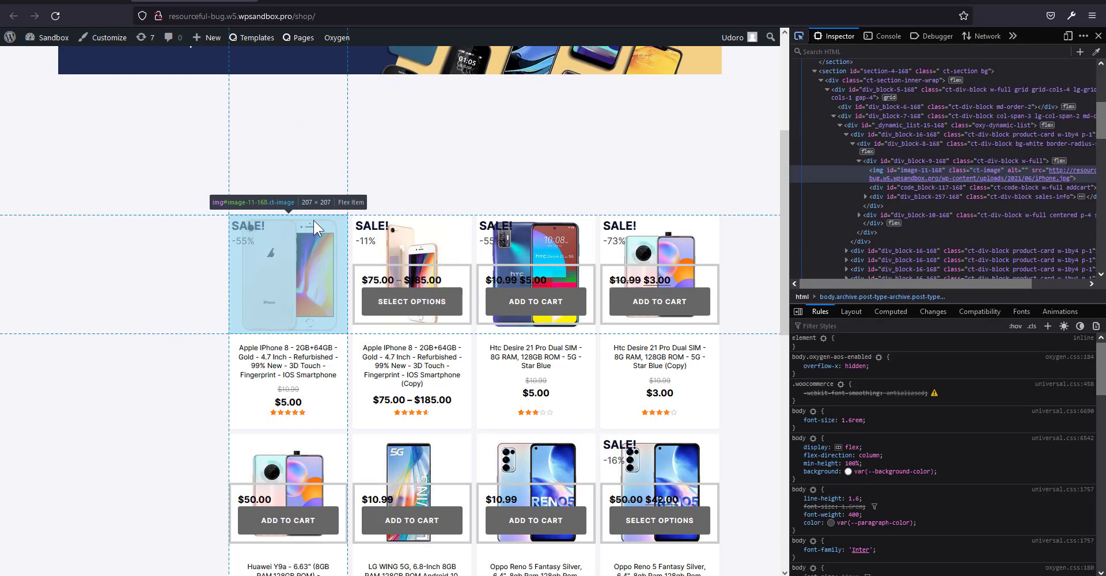
pyautogui.click(249, 226)
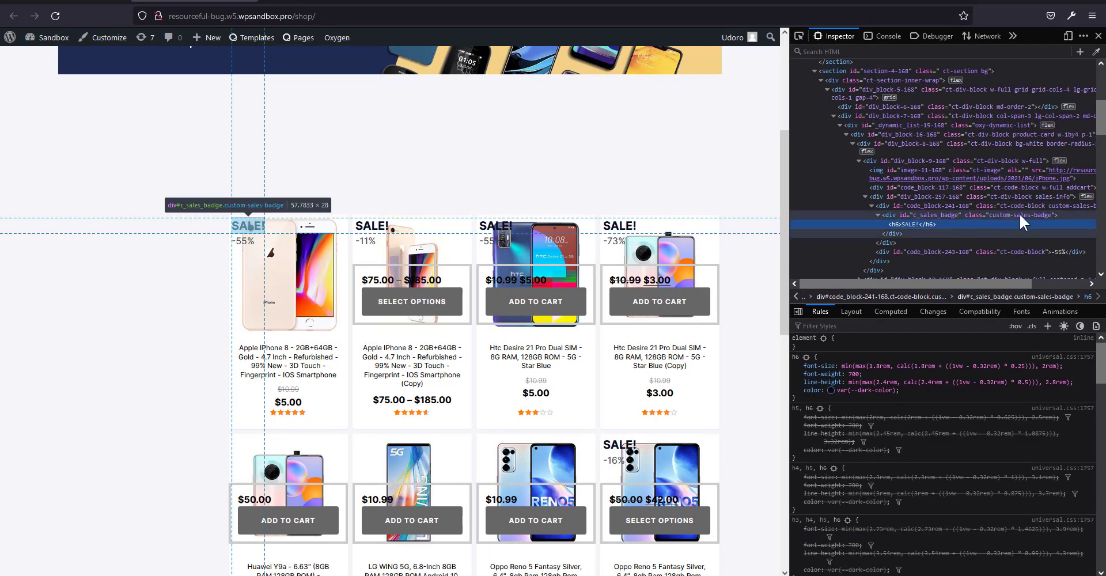
pyautogui.click(992, 216)
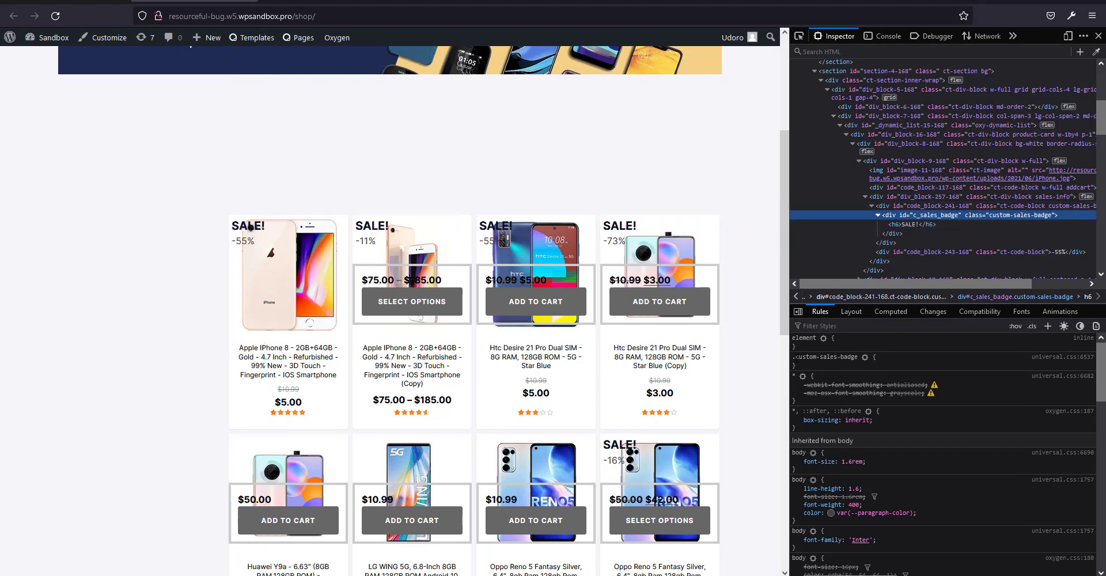
# Try a yellow background on the .custom-sales-badge rule in the page inspector
pyautogui.click(892, 360)
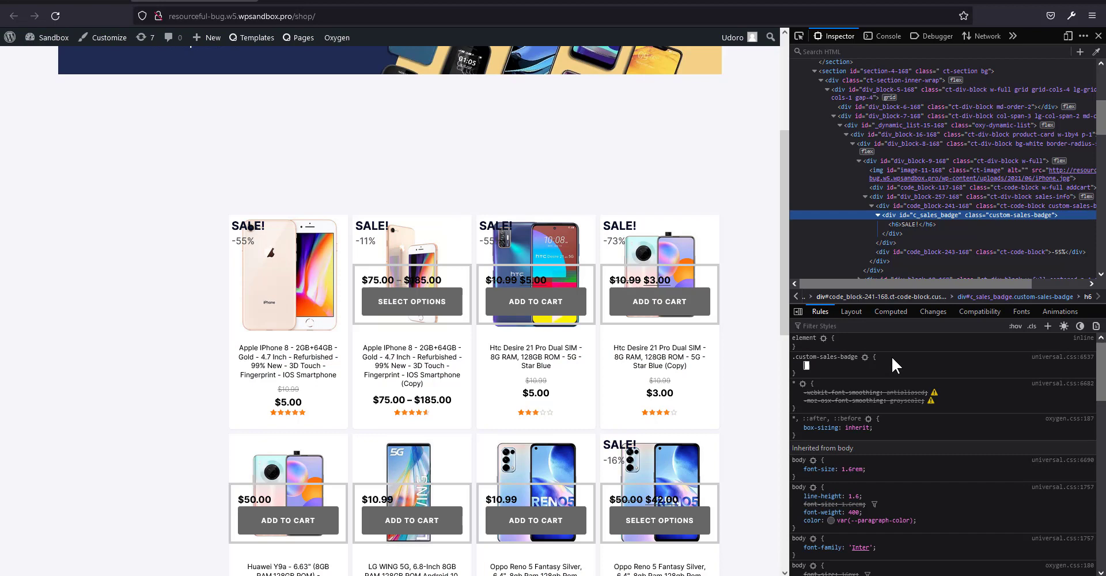
pyautogui.write('background')
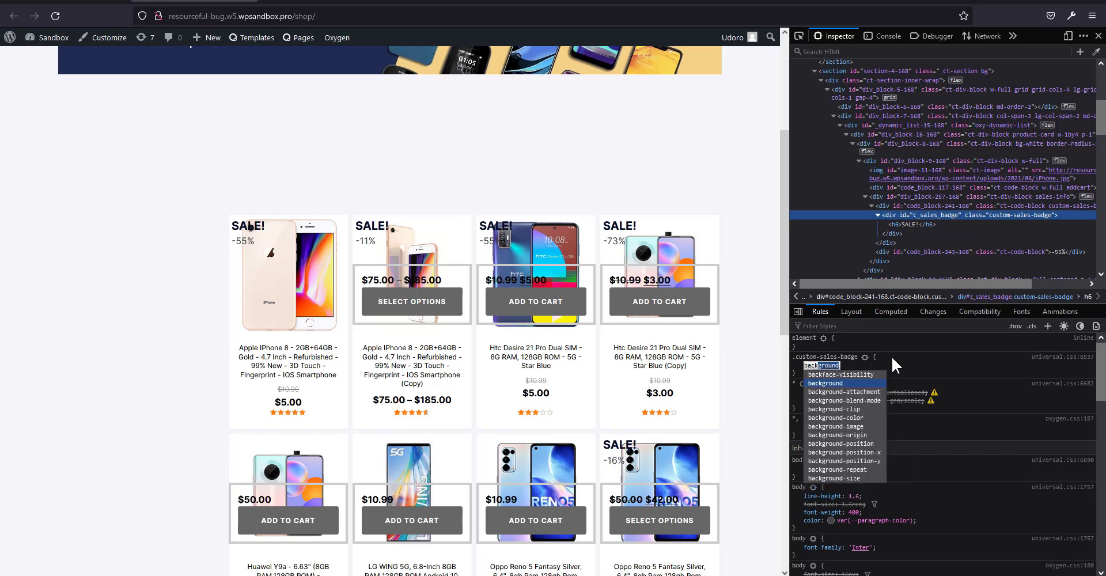
pyautogui.press('Tab')
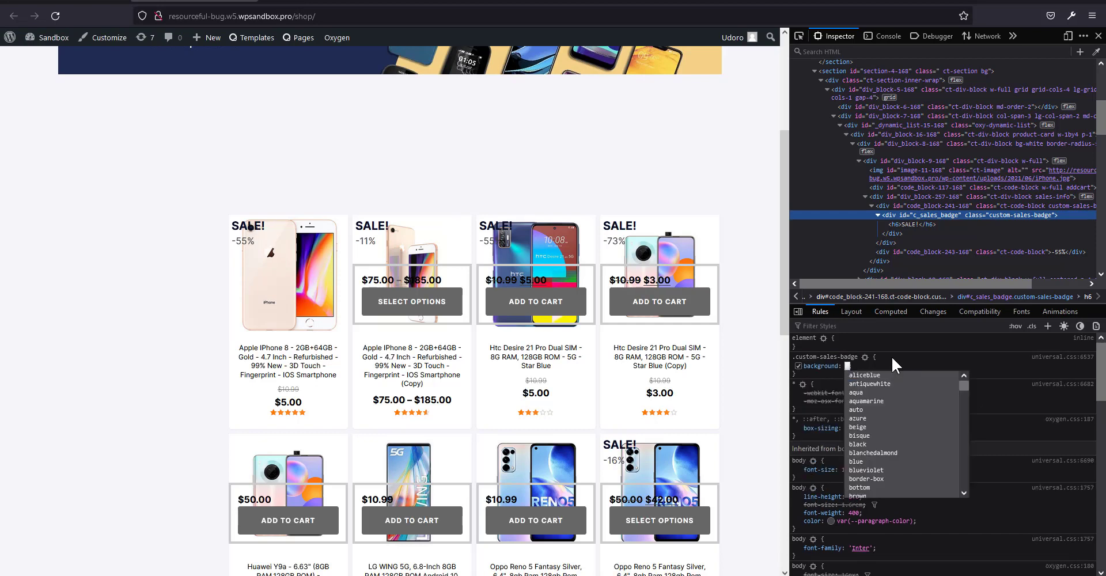
pyautogui.write('w')
pyautogui.press('BackSpace')
pyautogui.press('BackSpace')
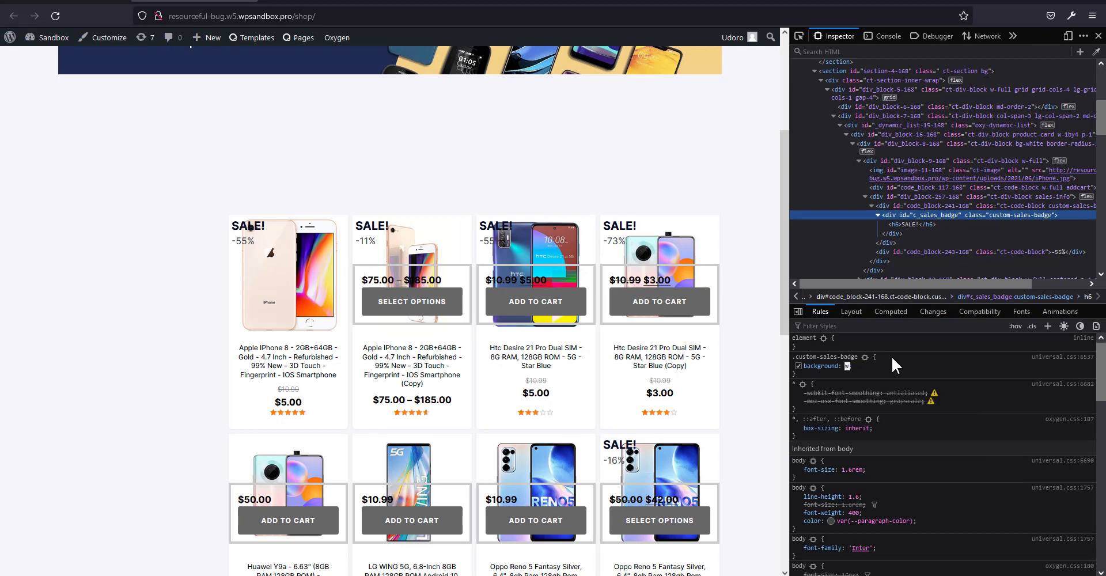
pyautogui.write('red')
pyautogui.press('BackSpace')
pyautogui.press('BackSpace')
pyautogui.press('BackSpace')
pyautogui.write('yel')
pyautogui.press('Return')
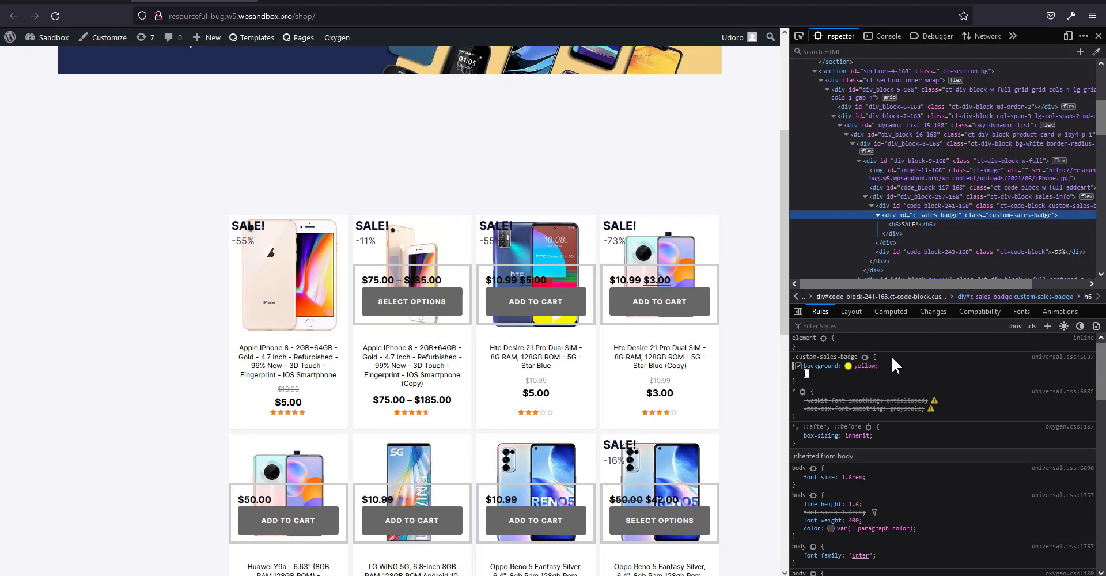
# Compare the sales badge code block with its nested c_sales_badge div in the inspected markup
pyautogui.click(922, 206)
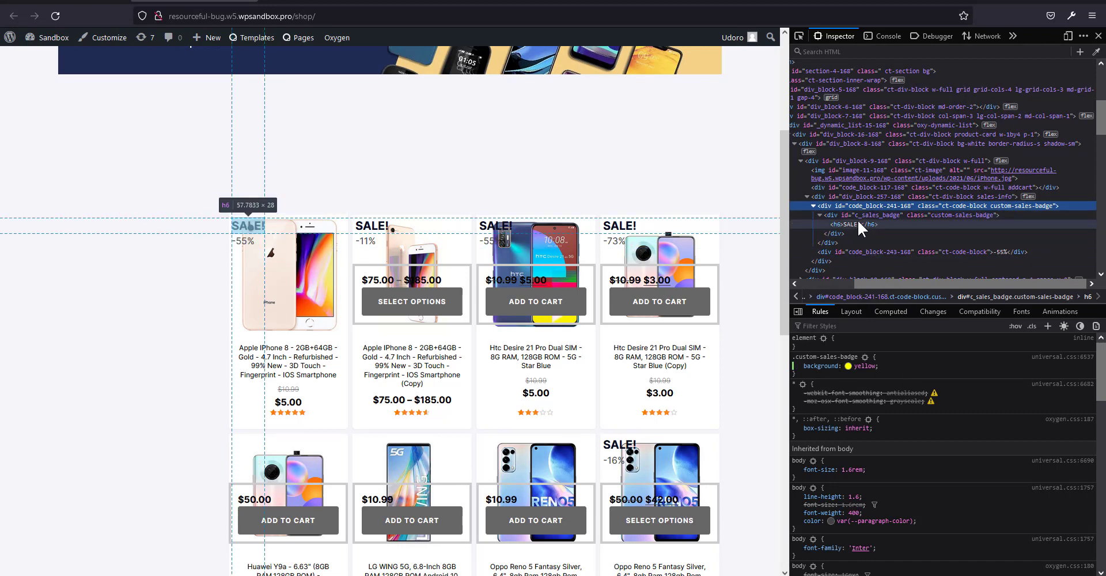
pyautogui.click(872, 214)
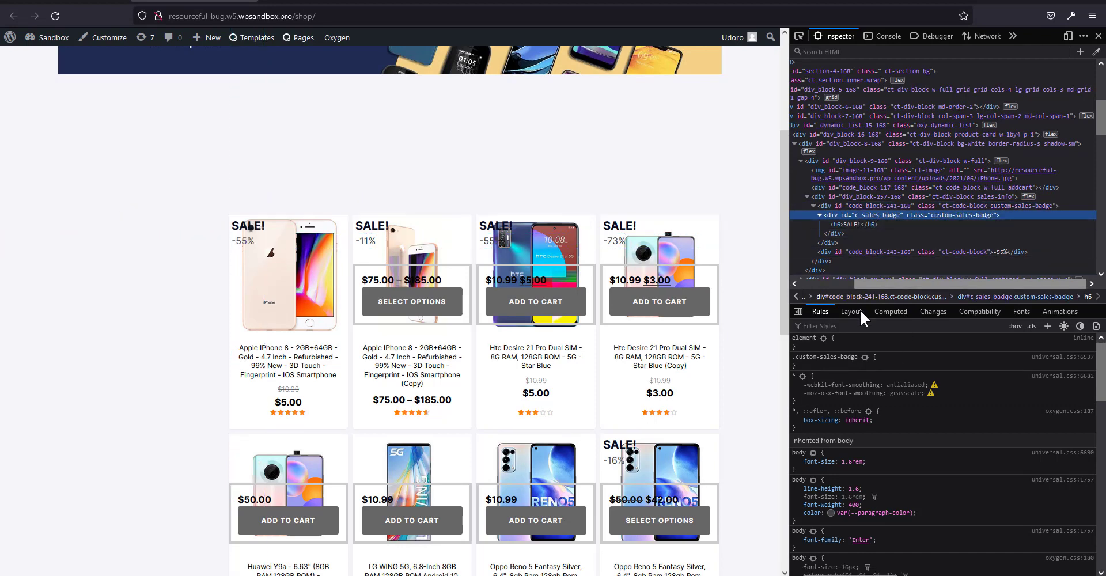
pyautogui.click(885, 208)
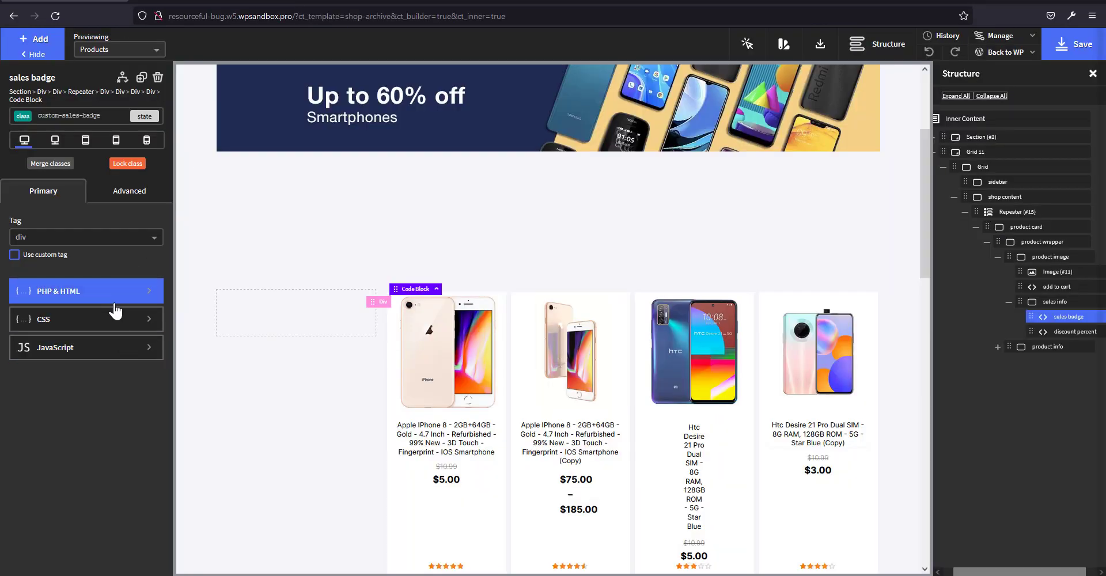
# Check the badge div's class in the sales badge PHP code, remove custom-sales-badge from the code block itself, and save
pyautogui.click(114, 302)
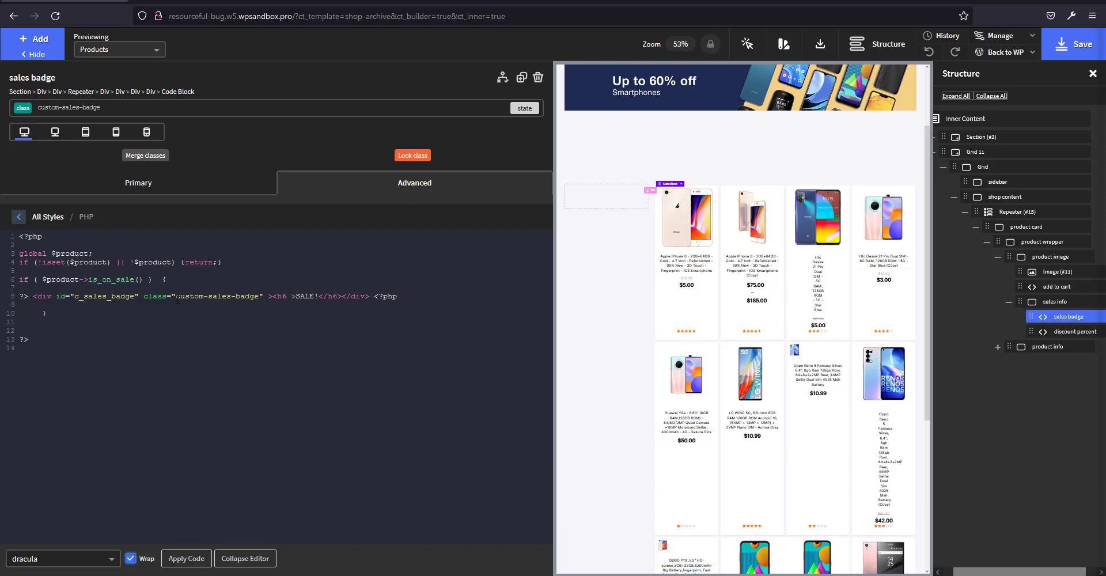
pyautogui.moveTo(176, 297); pyautogui.dragTo(218, 297)
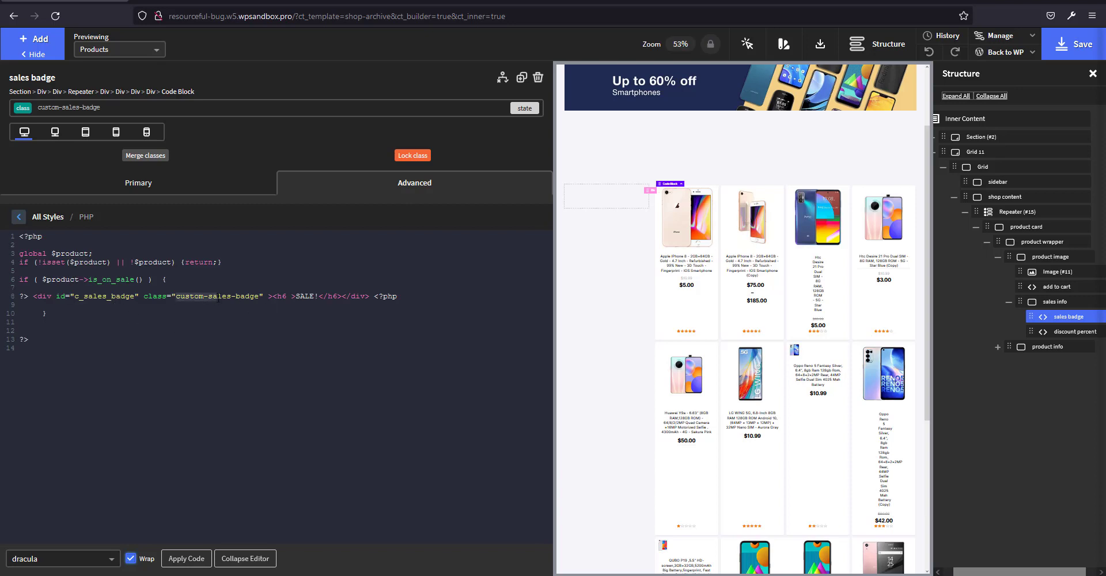
pyautogui.click(187, 108)
pyautogui.click(530, 175)
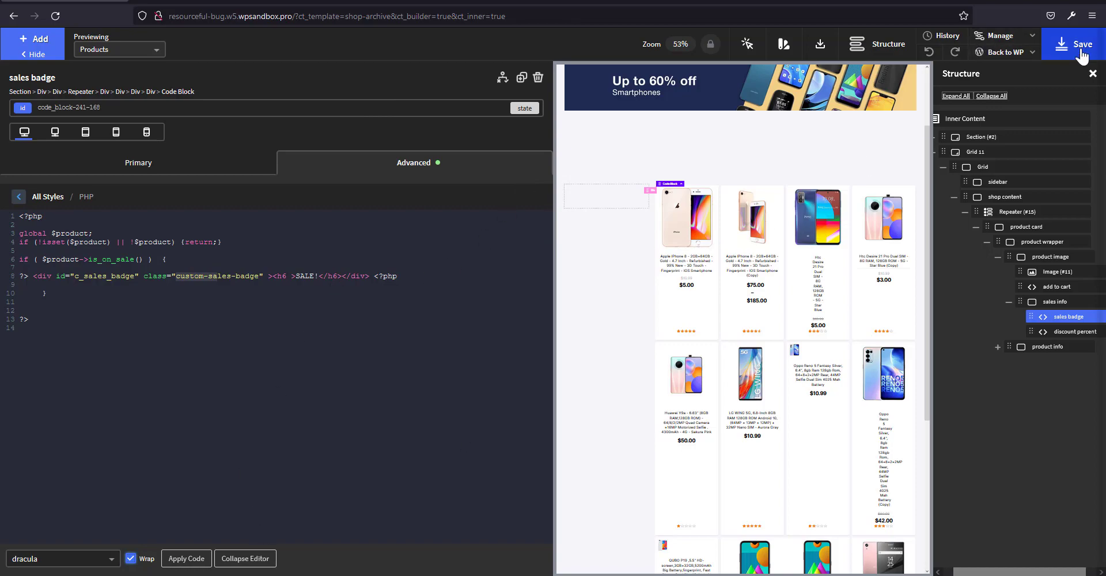
pyautogui.click(1077, 45)
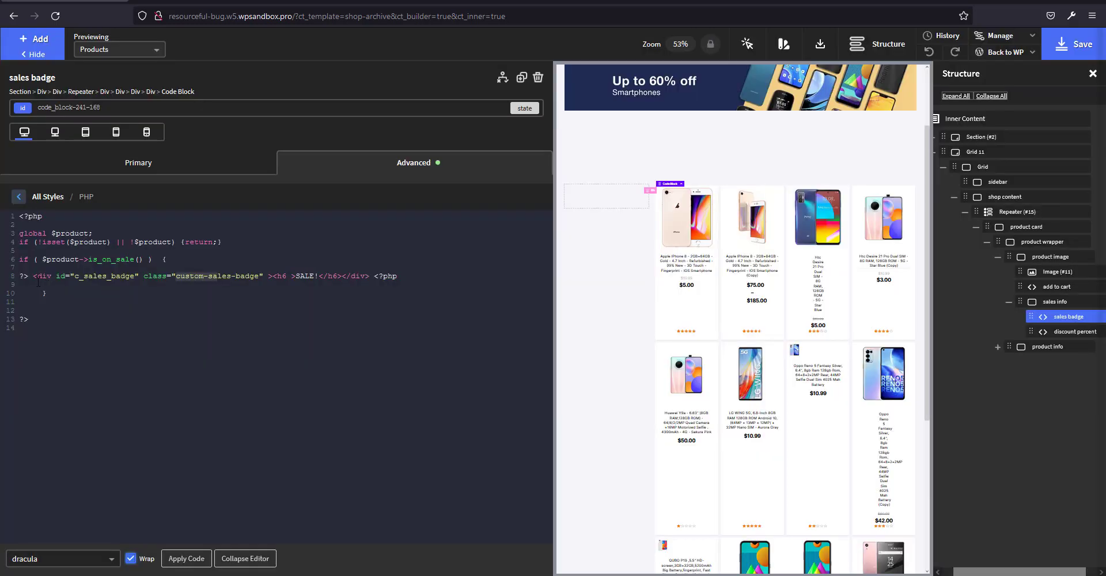
# Review the c_sales_badge div markup in the PHP code and reload the live shop page
pyautogui.moveTo(35, 276); pyautogui.dragTo(263, 277)
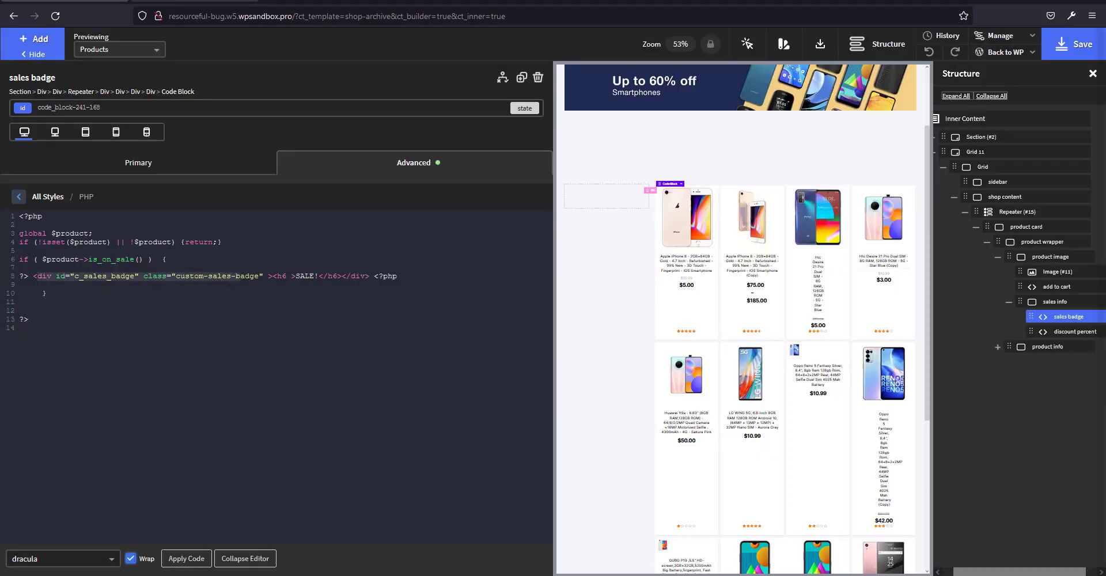
pyautogui.click(222, 2)
pyautogui.hotkey('ctrl', 'r')
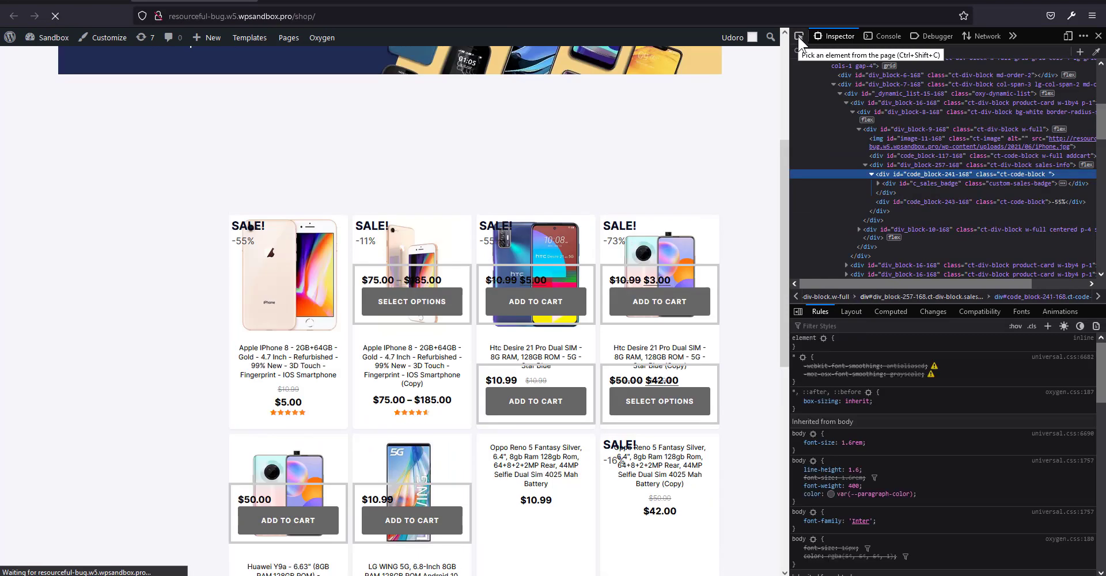
# Pick the first product's SALE! badge, select its c_sales_badge div, and try a yellow background on the .custom-sales-badge rule
pyautogui.click(799, 38)
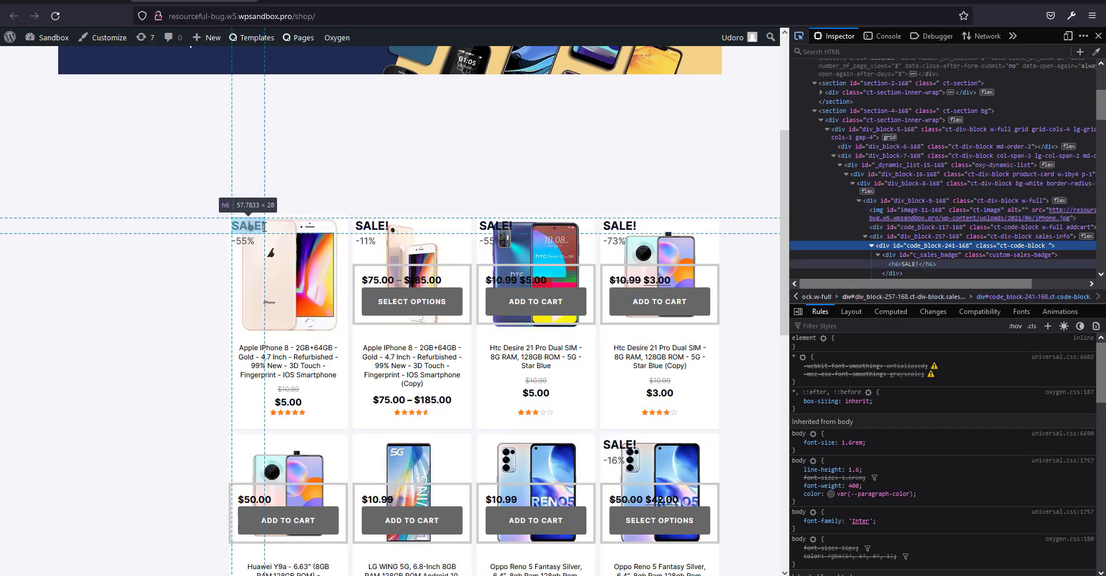
pyautogui.click(264, 227)
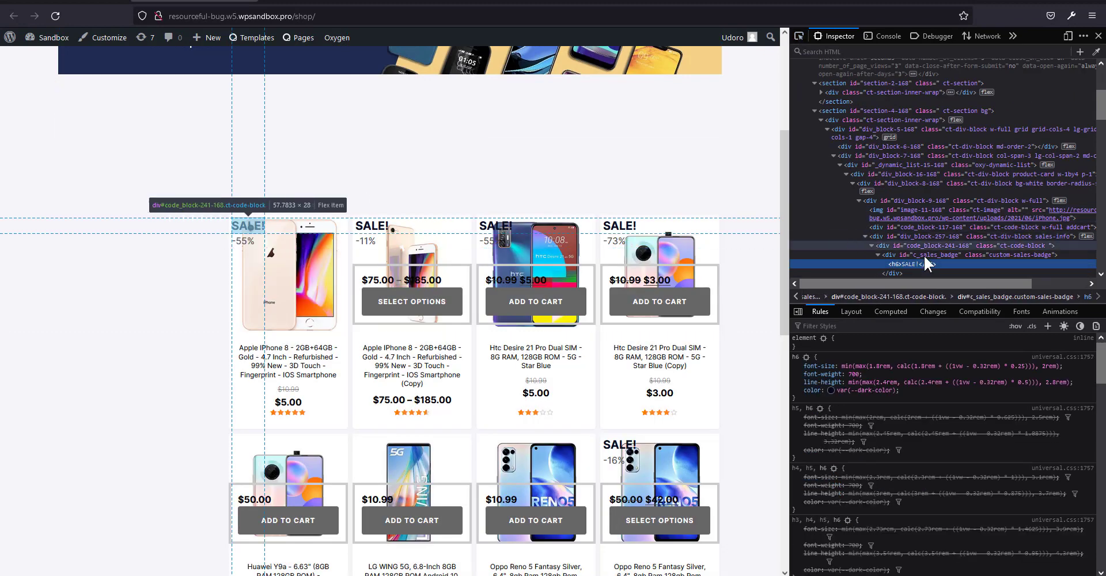
pyautogui.click(928, 255)
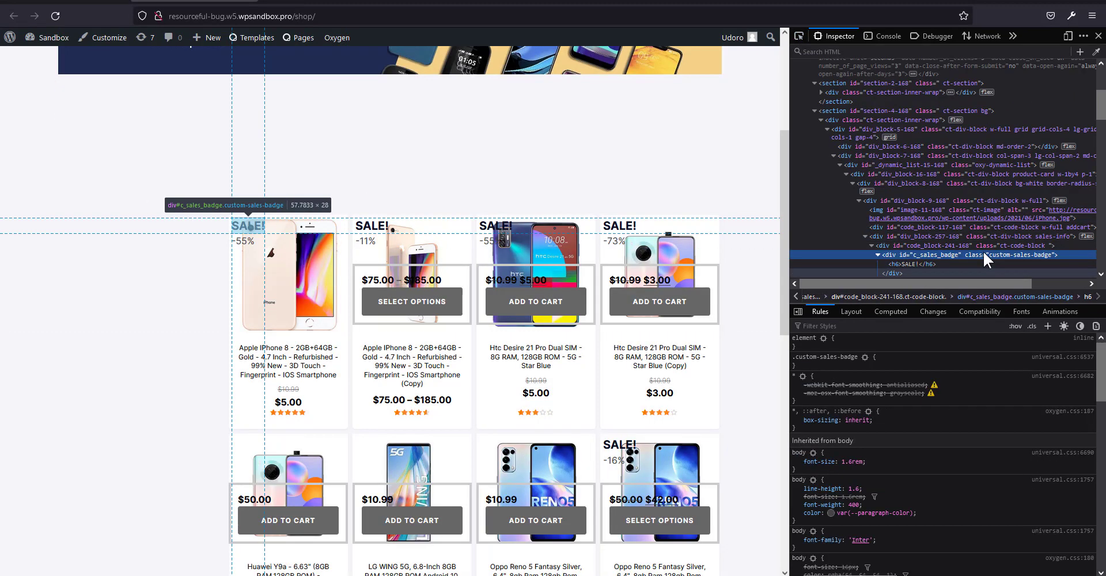
pyautogui.click(890, 359)
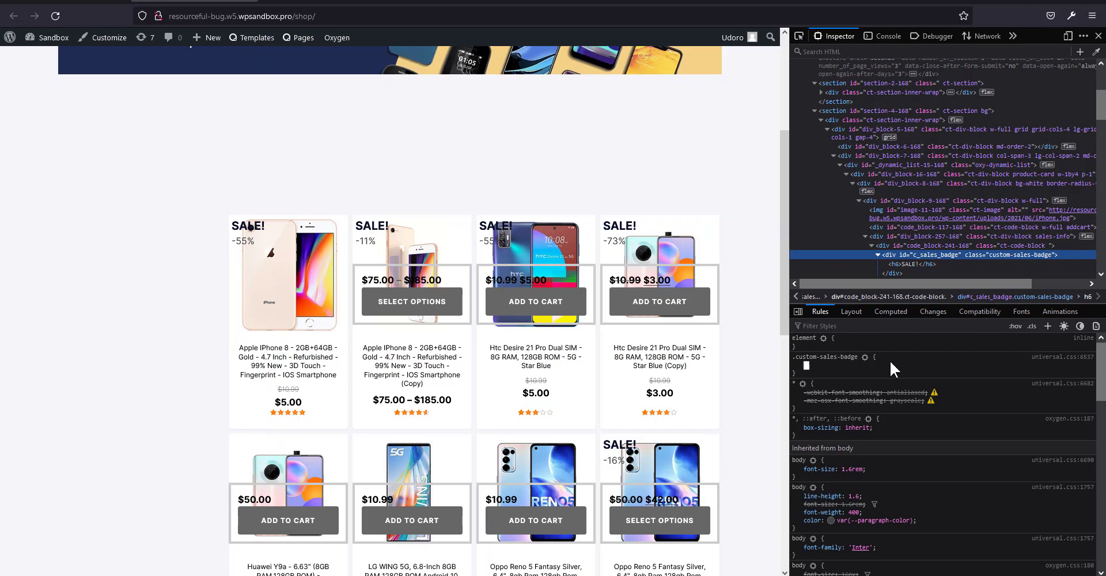
pyautogui.write('background')
pyautogui.press('Tab')
pyautogui.write('yel')
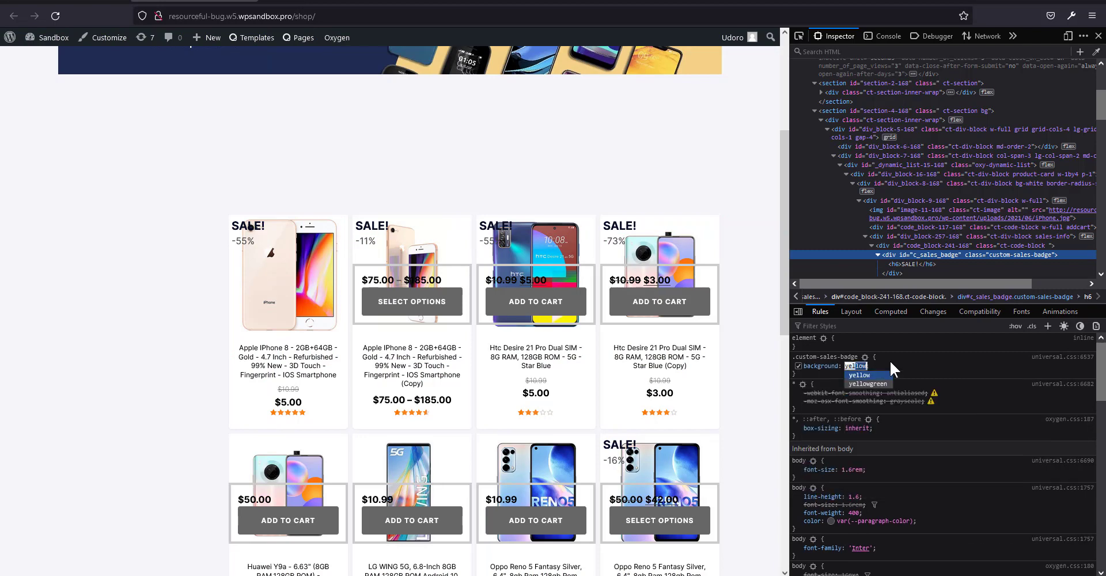
pyautogui.press('Return')
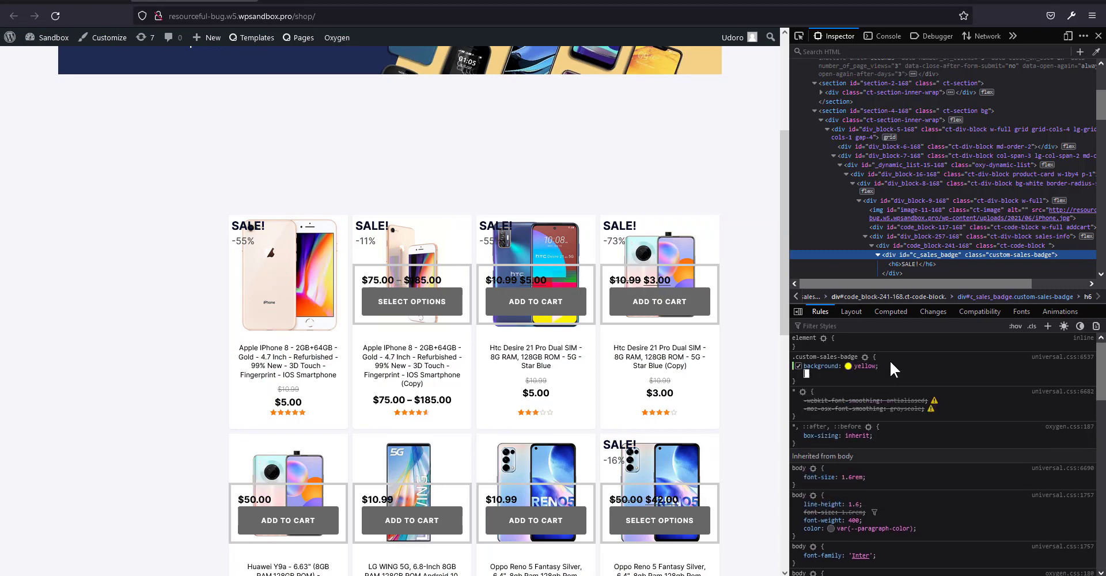
# Try yellow as background-color together with a width of 100% on the .custom-sales-badge rule
pyautogui.click(911, 364)
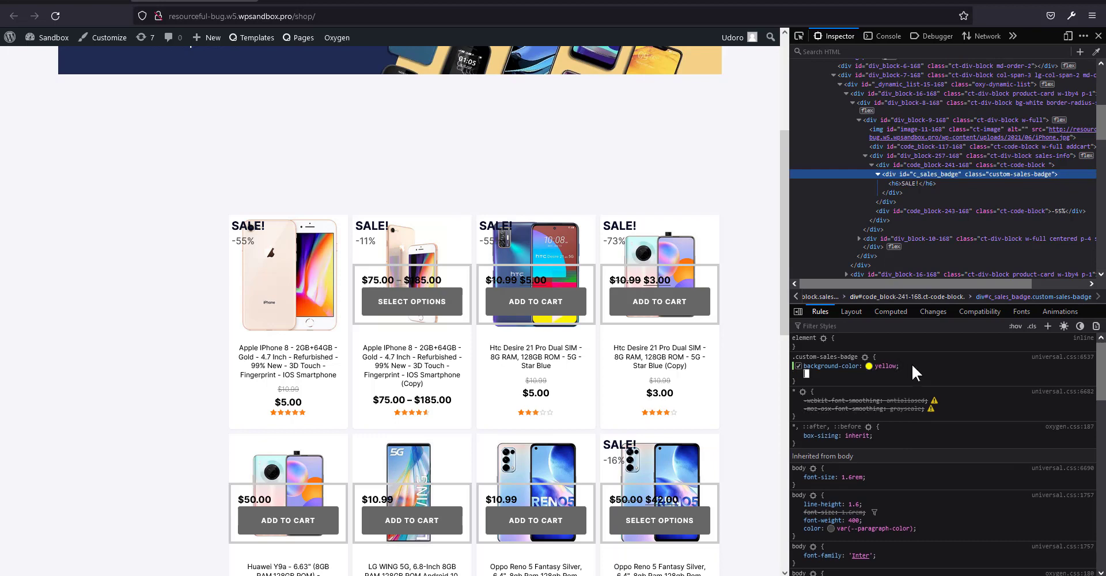
pyautogui.write('width')
pyautogui.press('Tab')
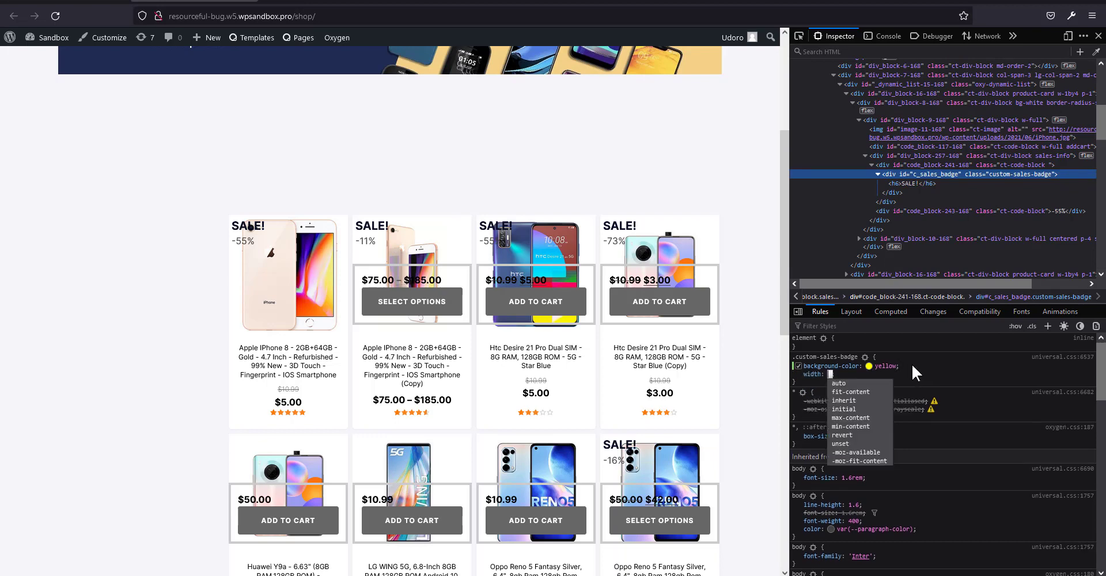
pyautogui.write('10')
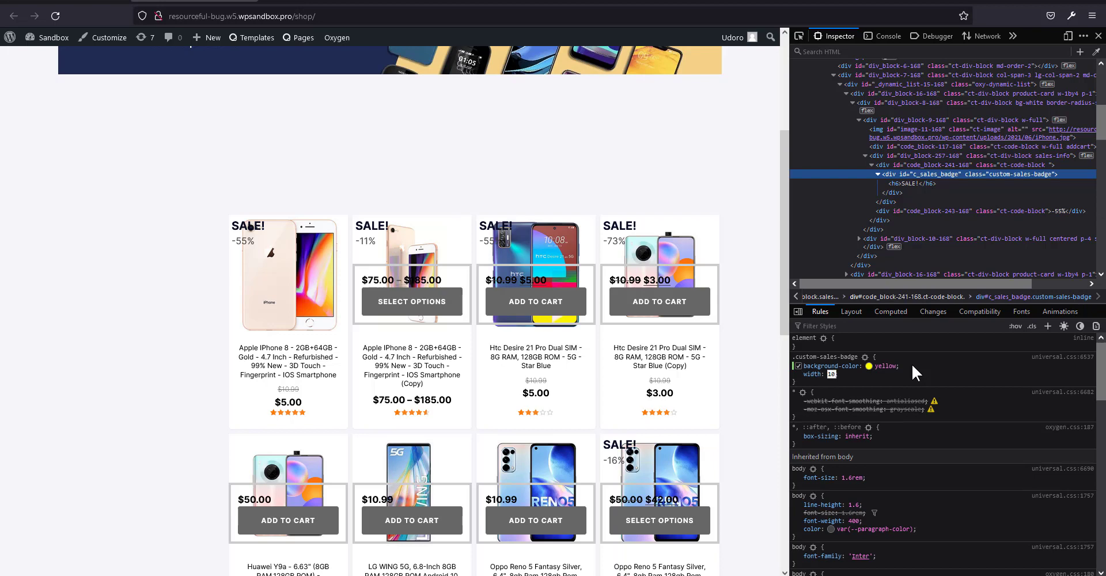
pyautogui.write('0%')
pyautogui.press('Return')
# Copy the live shop page's address, switch to Chrome, and open the page there
pyautogui.hotkey('ctrl', 'l')
pyautogui.hotkey('ctrl', 'c')
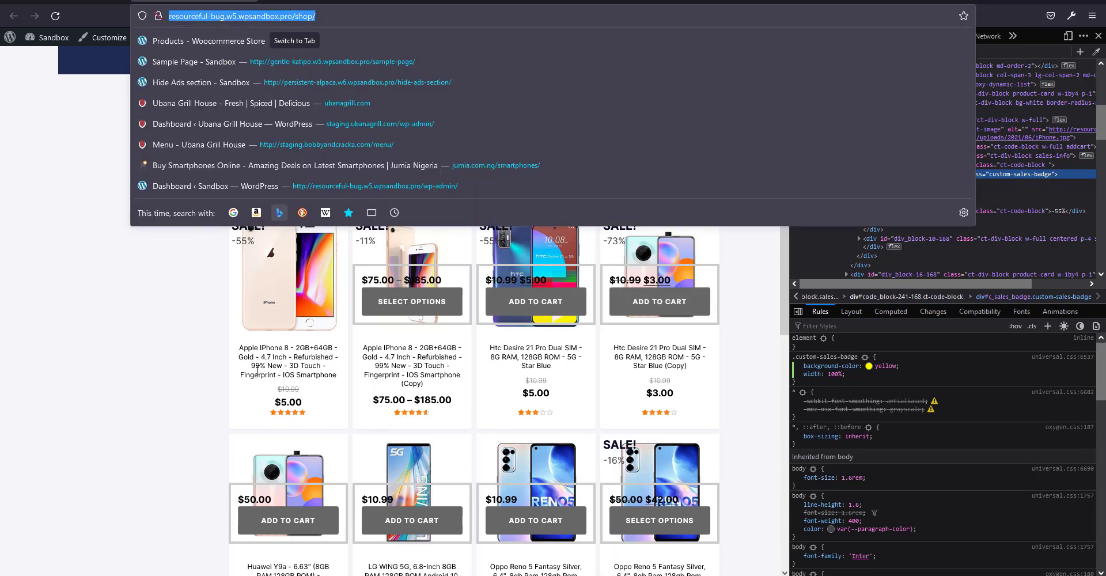
pyautogui.hotkey('alt', 'Tab')
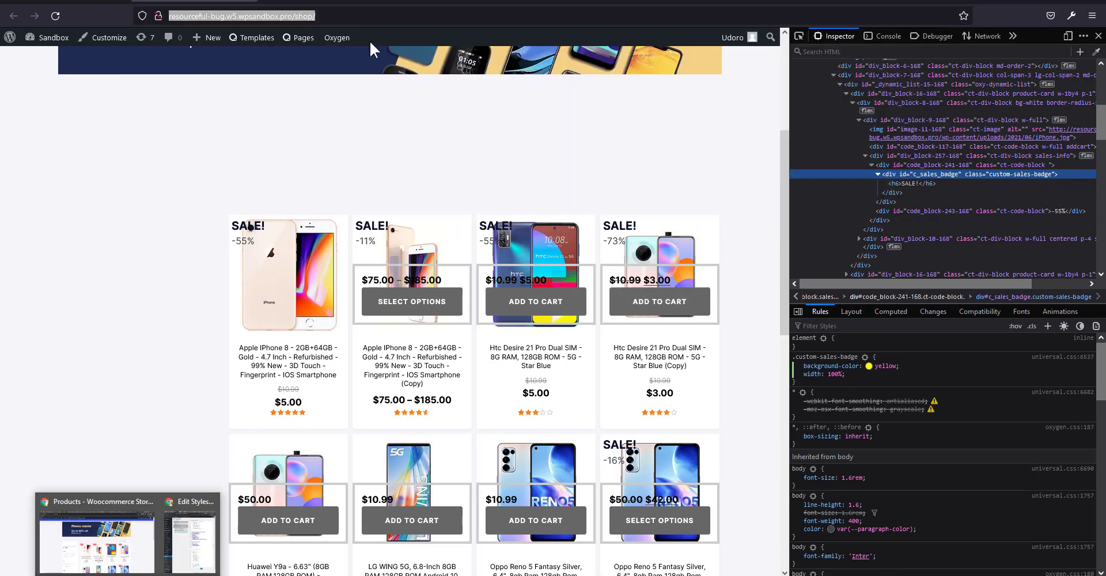
pyautogui.click(112, 530)
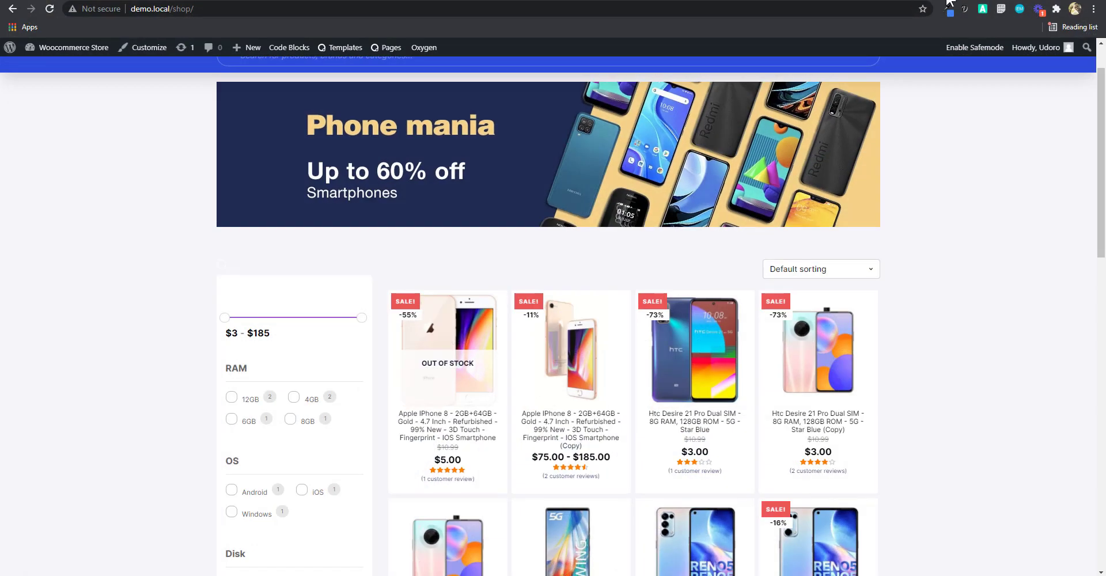
pyautogui.hotkey('ctrl', 'n')
pyautogui.hotkey('ctrl', 'v')
pyautogui.press('Return')
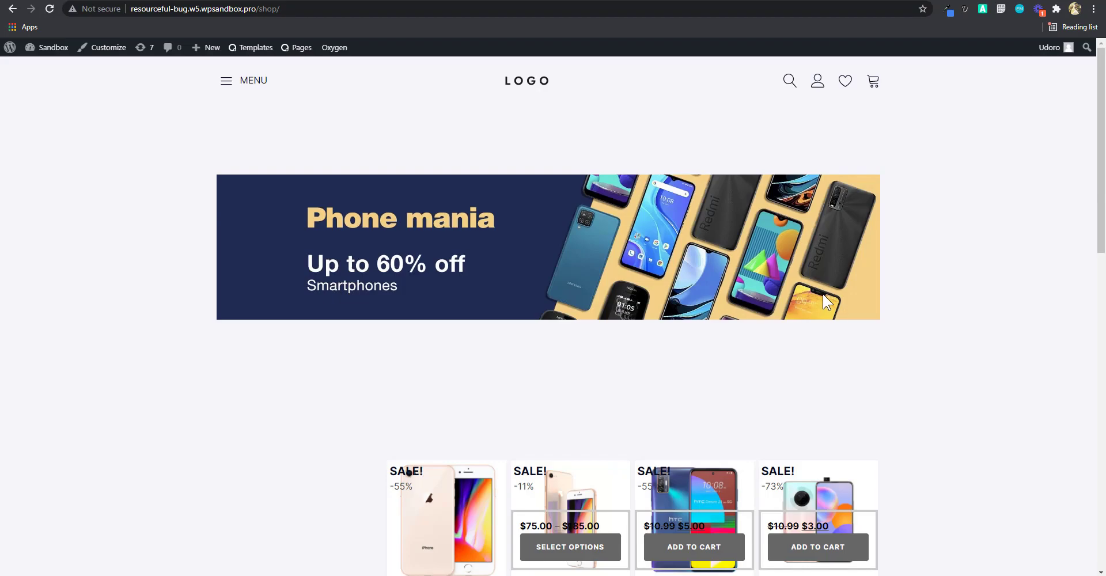
# Inspect the first product's SALE! badge, select its c_sales_badge div, and give the .custom-sales-badge rule a yellow background
pyautogui.scroll(-2, 825, 313)
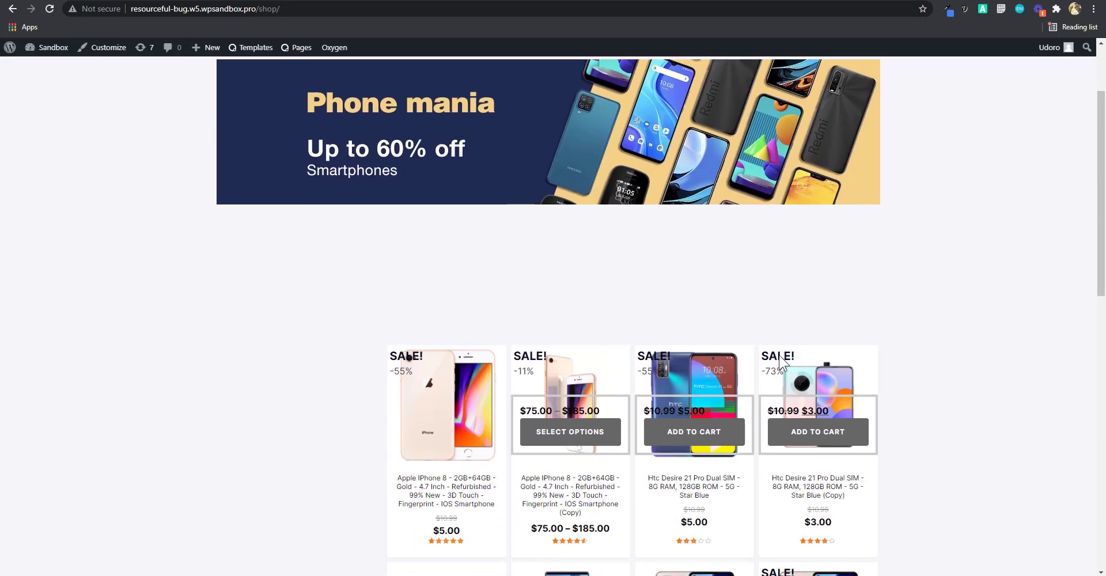
pyautogui.hotkey('ctrl', 'shift', 'i')
pyautogui.click(806, 47)
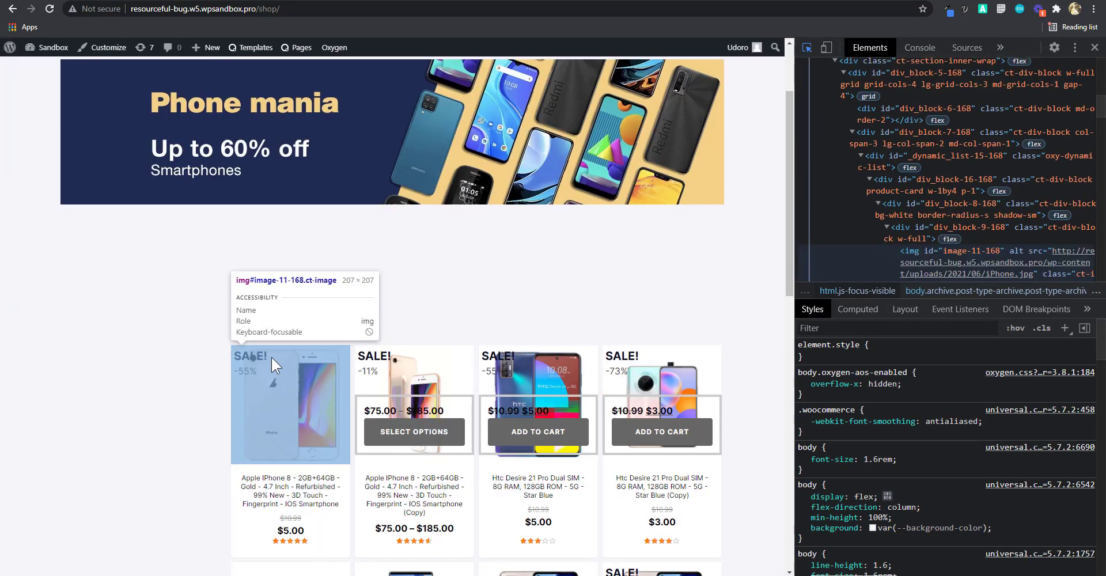
pyautogui.click(265, 356)
pyautogui.click(986, 149)
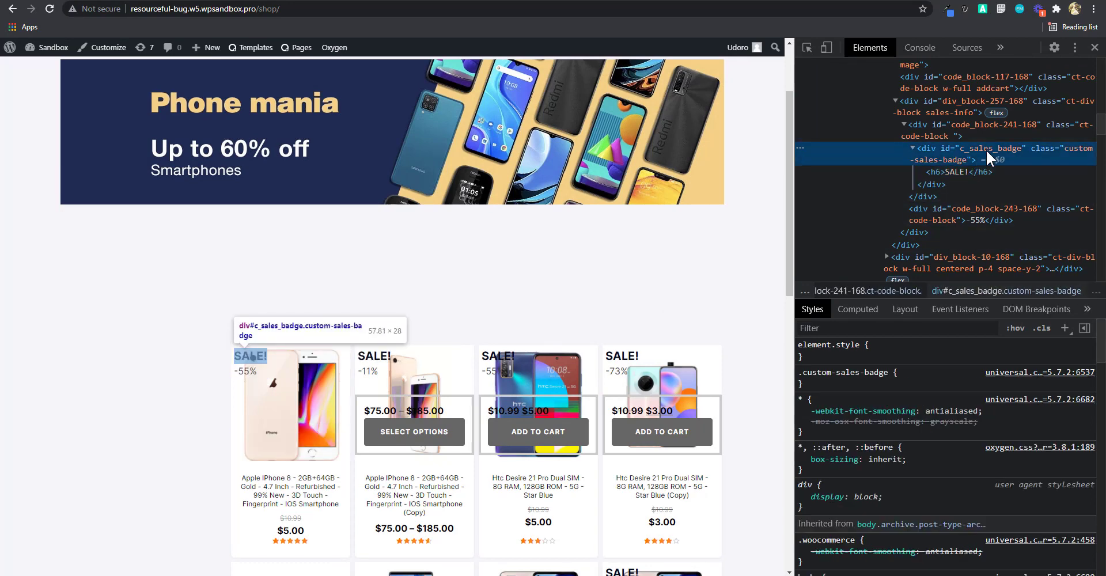
pyautogui.click(912, 372)
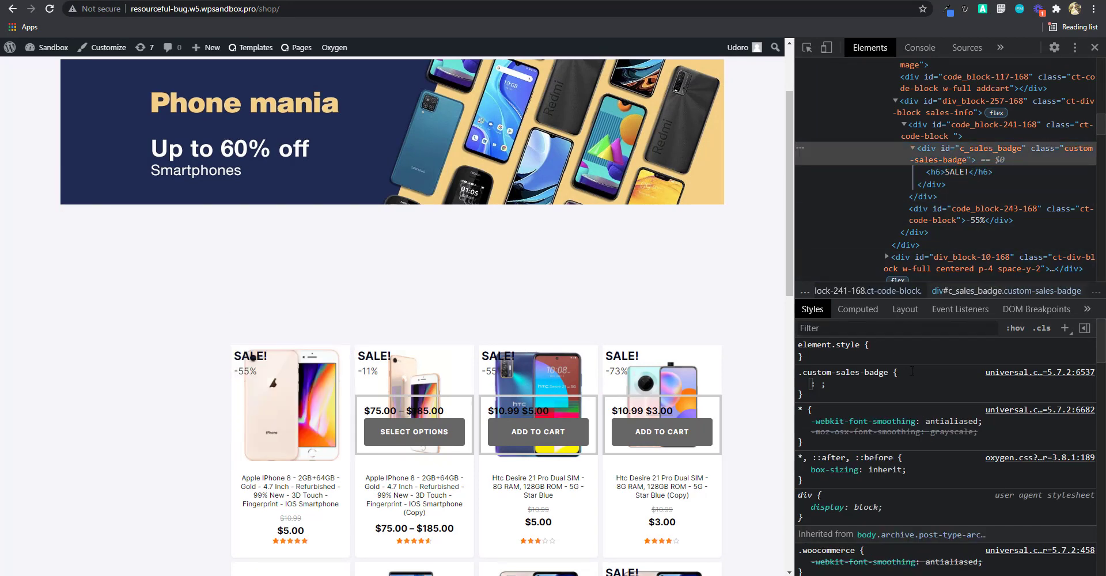
pyautogui.write('background:yel')
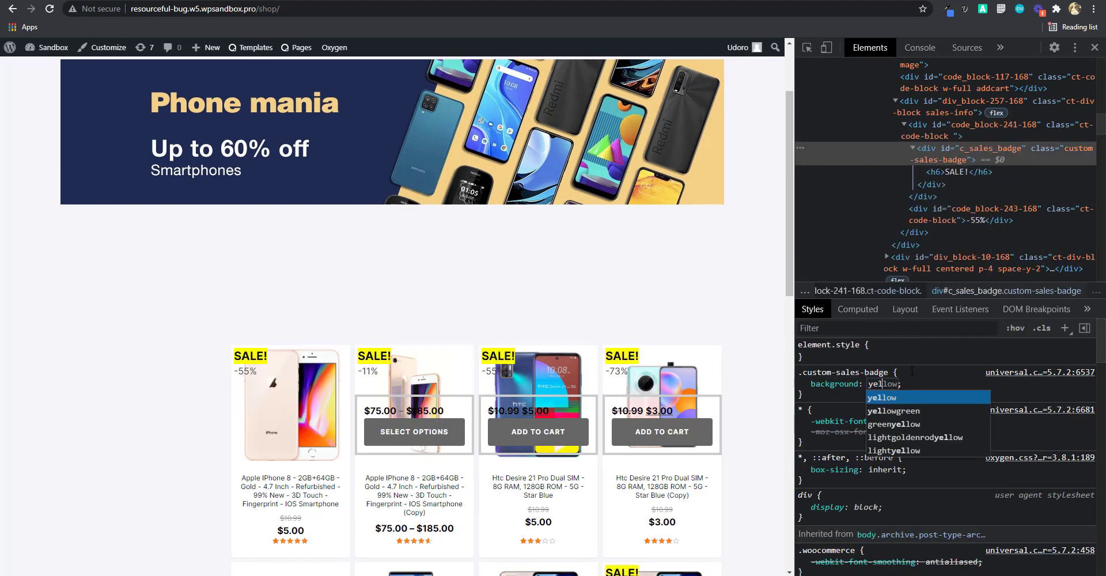
pyautogui.press('Return')
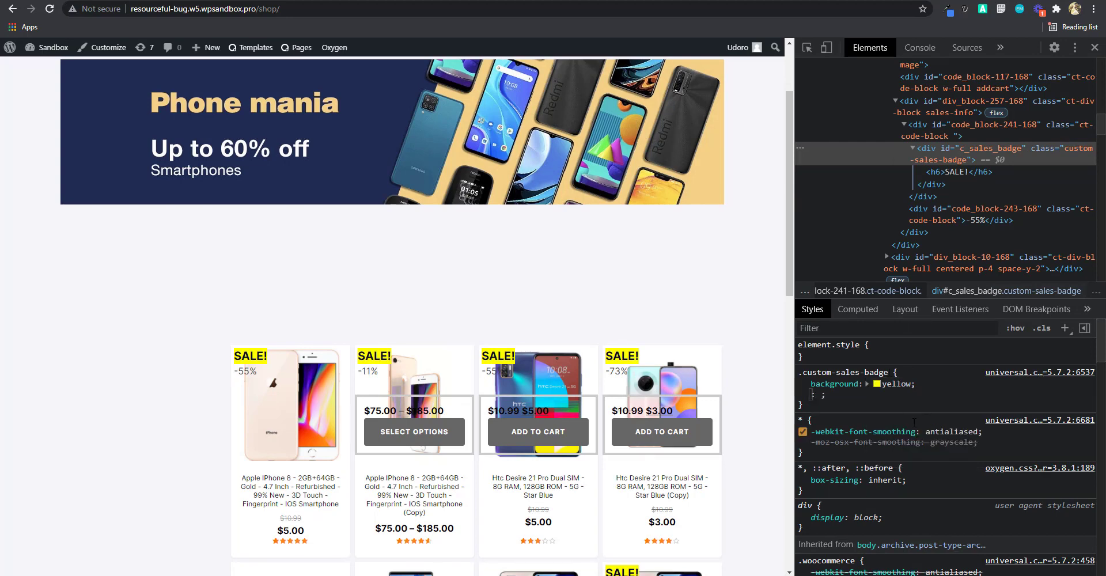
pyautogui.scroll(-1, 677, 334)
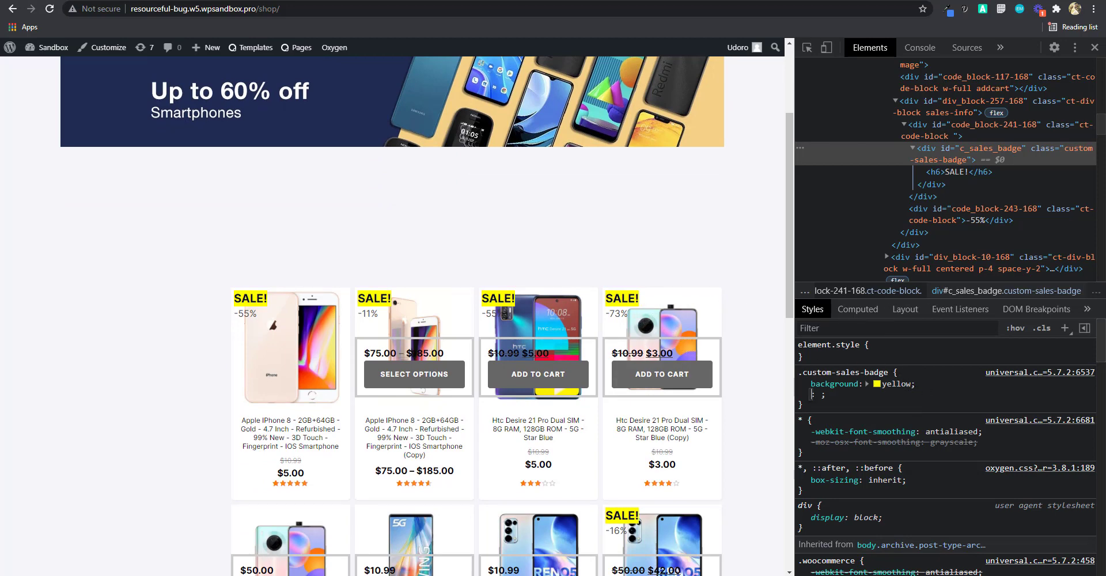
pyautogui.press('Escape')
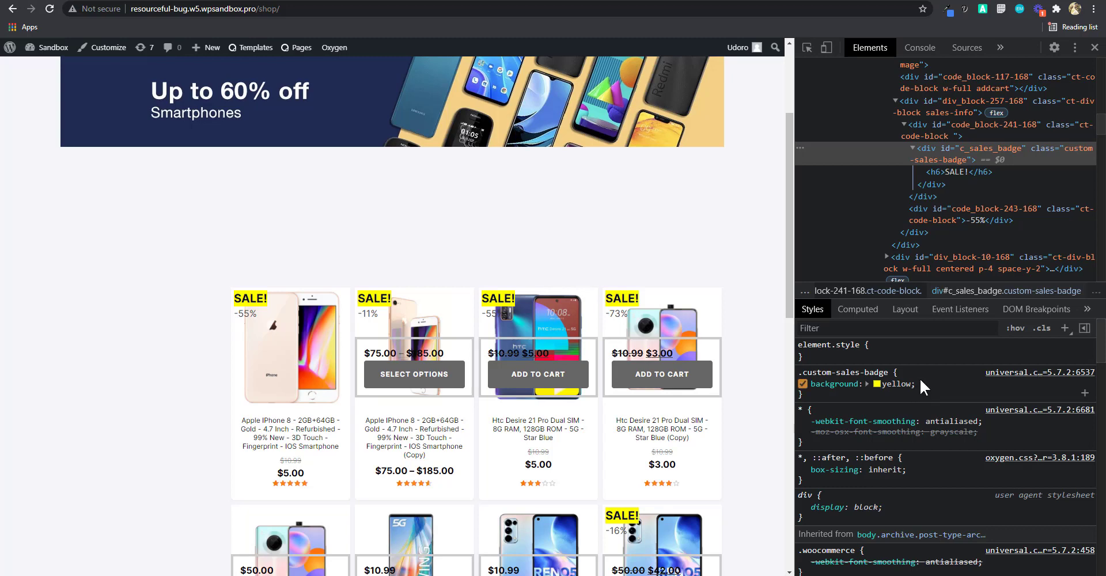
# Add a width of 100% to the .custom-sales-badge rule
pyautogui.click(922, 382)
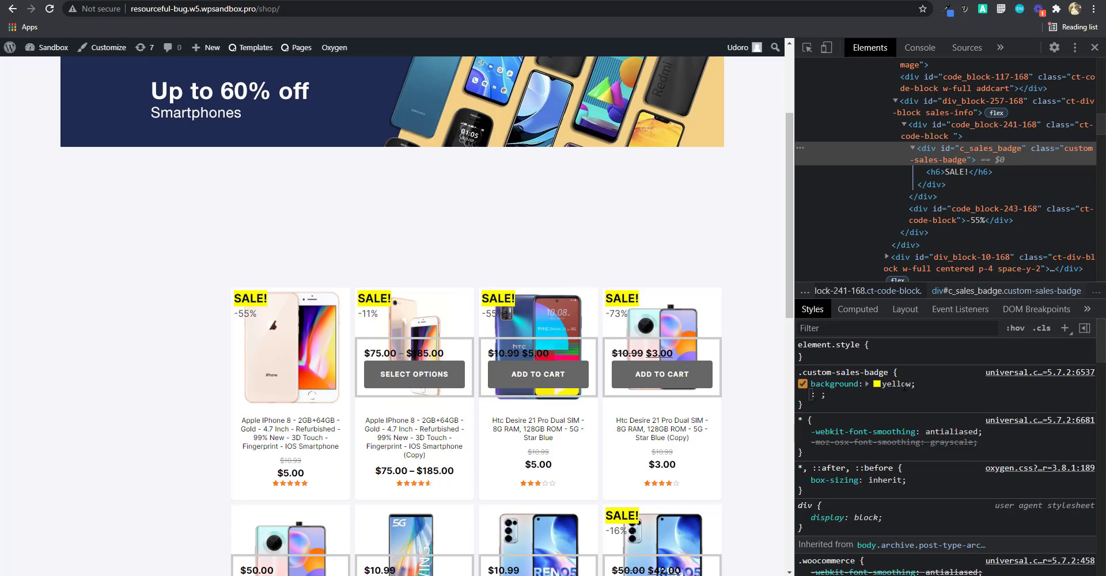
pyautogui.write('width')
pyautogui.press('Tab')
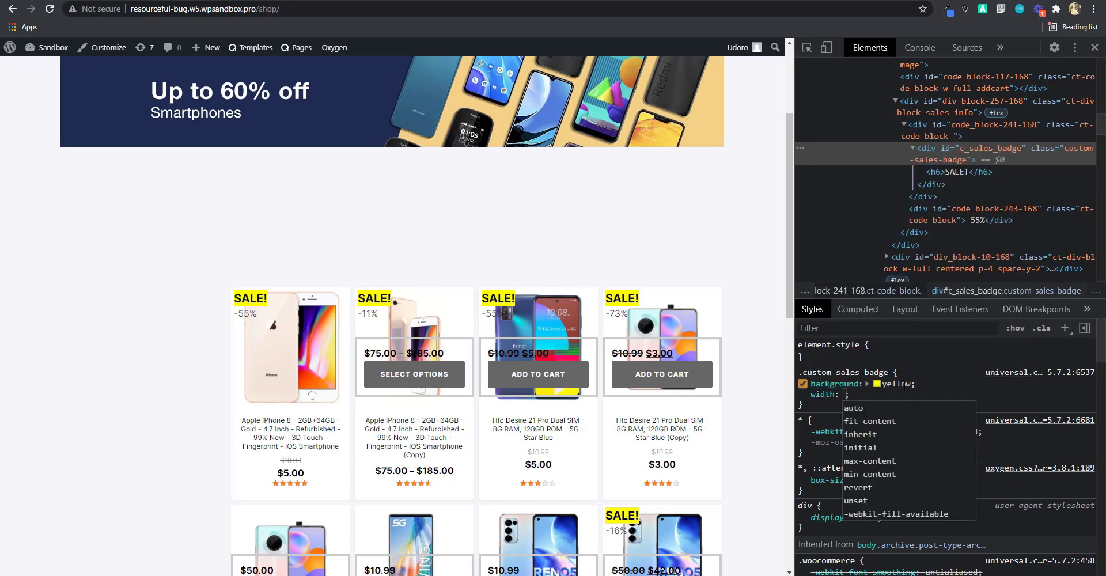
pyautogui.write('100%')
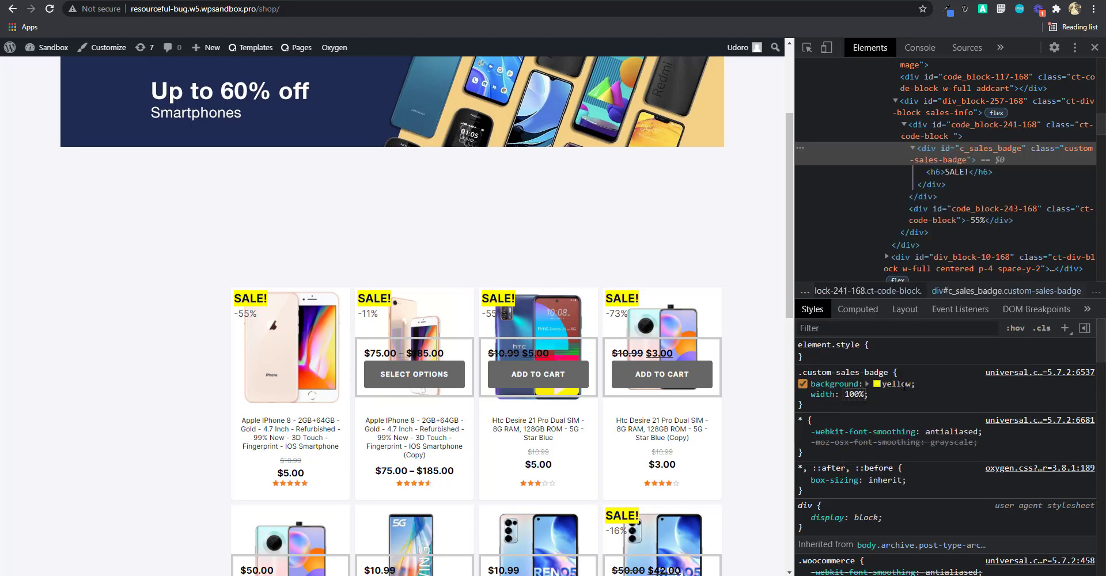
pyautogui.press('Return')
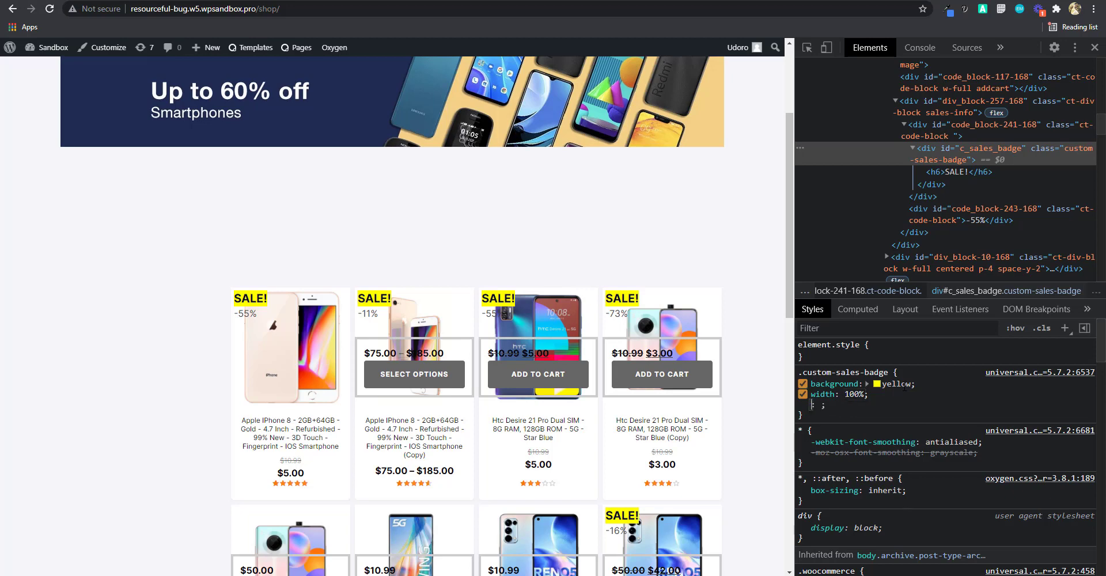
# Try a padding of 0 8px on the .custom-sales-badge rule
pyautogui.write('padding')
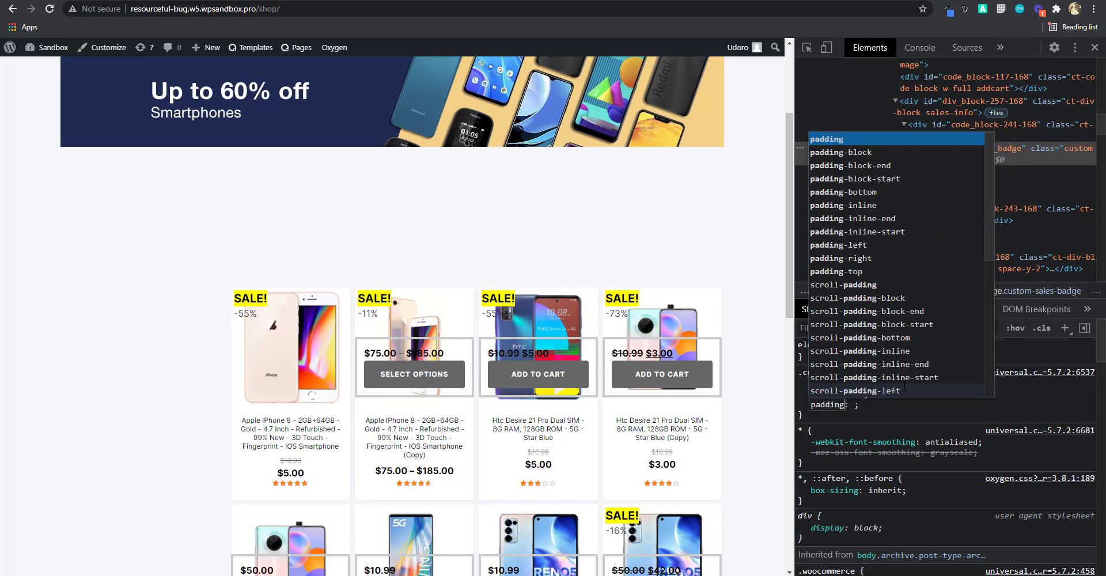
pyautogui.write(' 0')
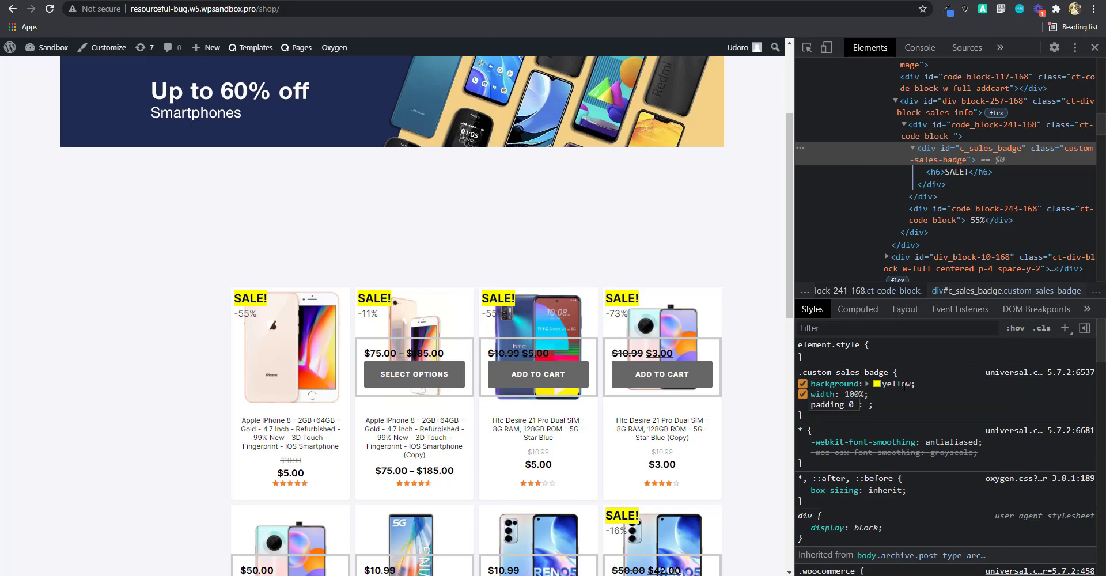
pyautogui.write(' 8[x')
pyautogui.press('BackSpace')
pyautogui.press('BackSpace')
pyautogui.write('px')
pyautogui.press('Tab')
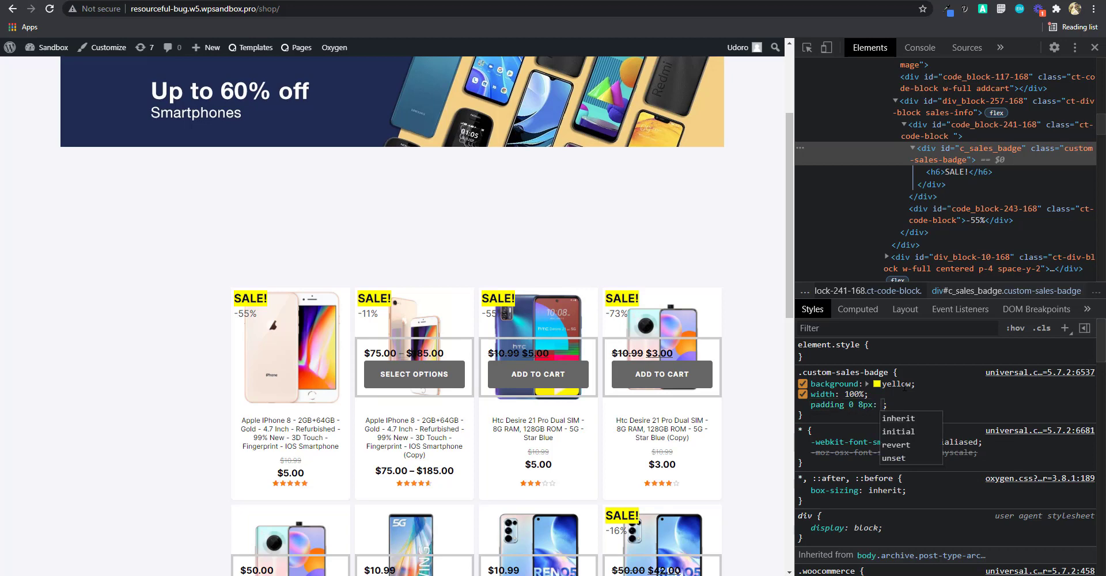
pyautogui.hotkey('shift', 'Tab')
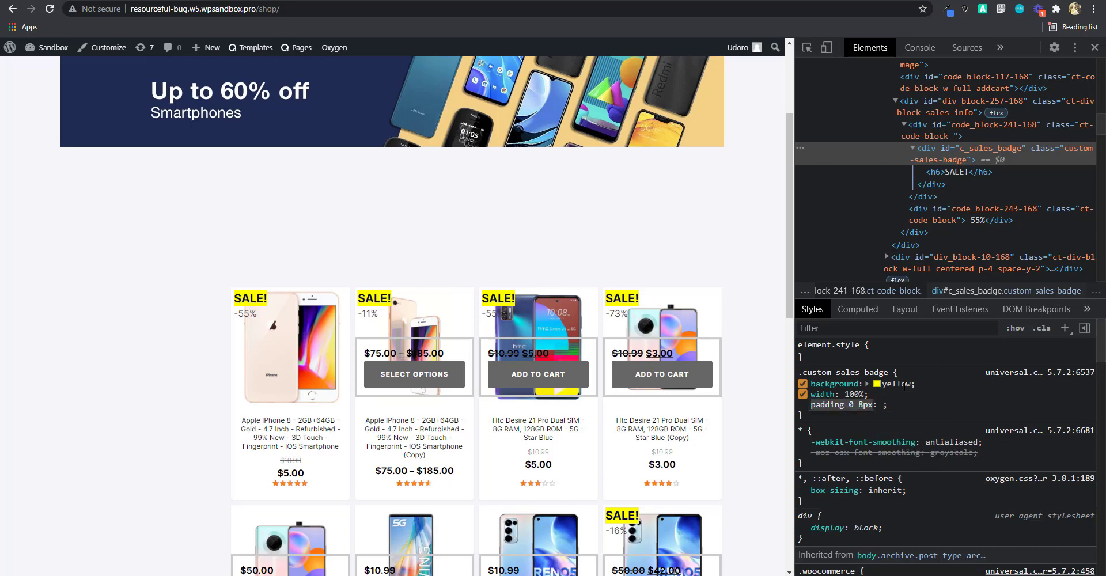
pyautogui.write('padding')
pyautogui.press('Tab')
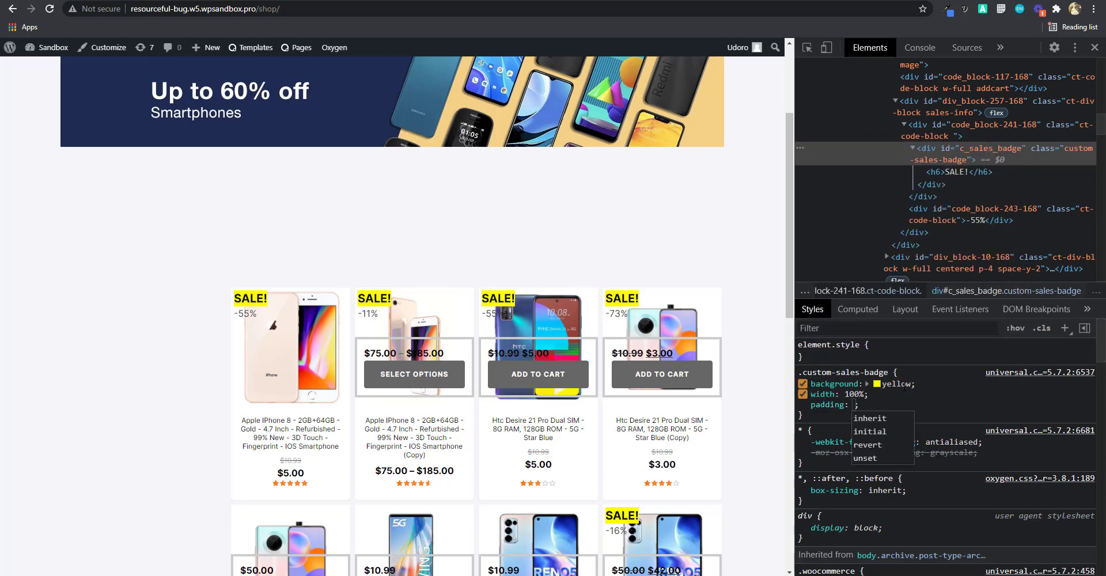
pyautogui.write('0 8px')
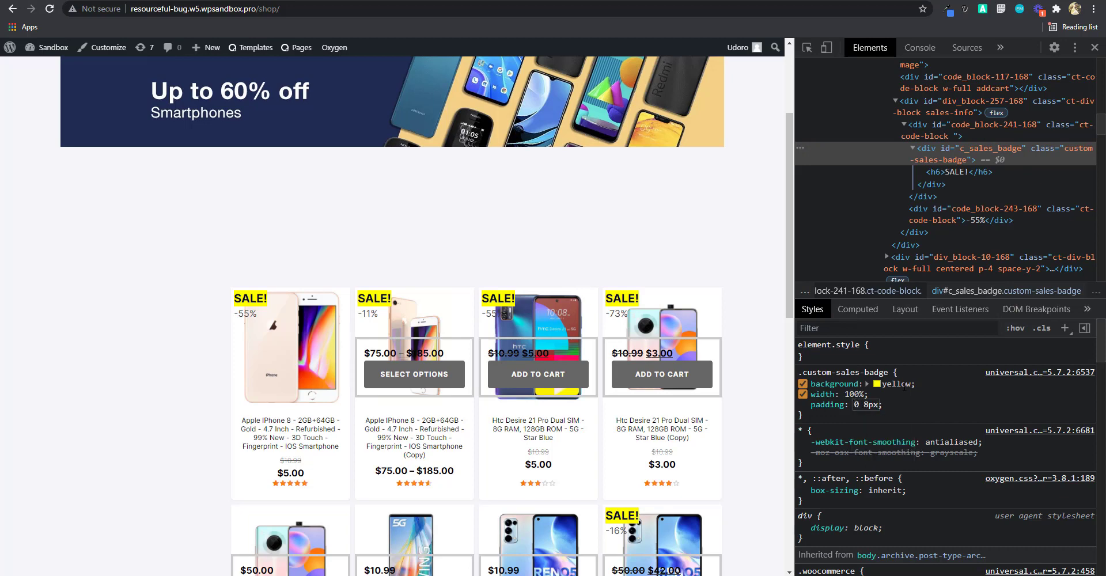
pyautogui.press('Return')
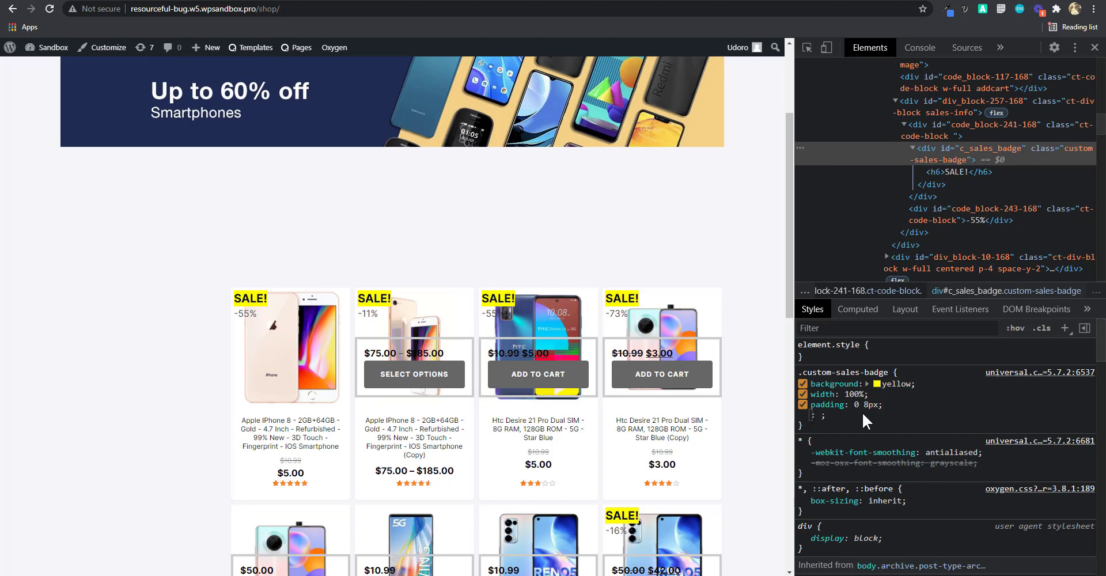
# Try changing the .custom-sales-badge padding to 8px 8px
pyautogui.click(861, 405)
pyautogui.click(860, 405)
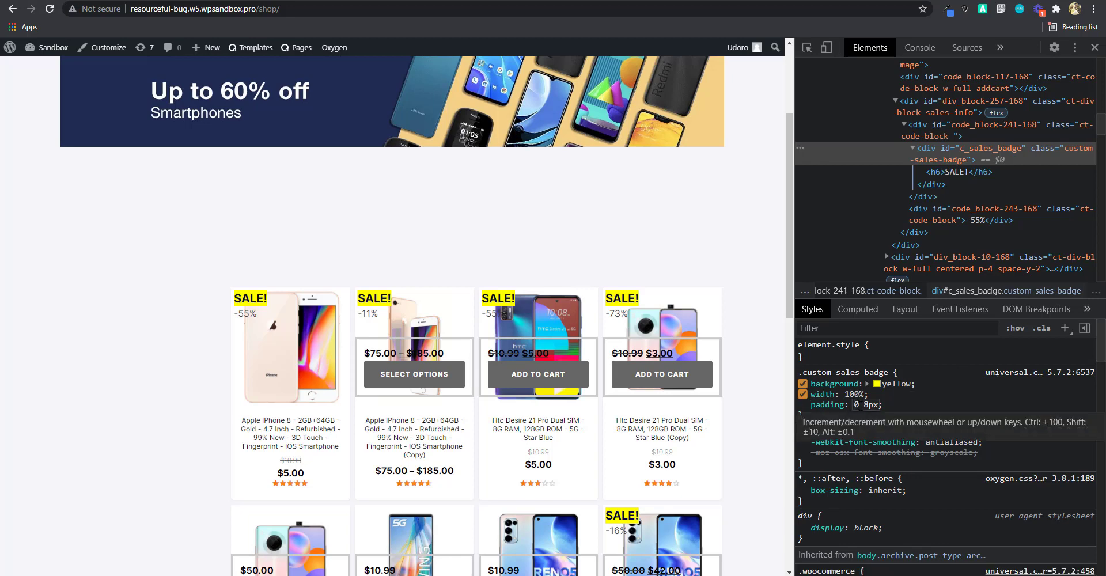
pyautogui.press('BackSpace')
pyautogui.write('8px')
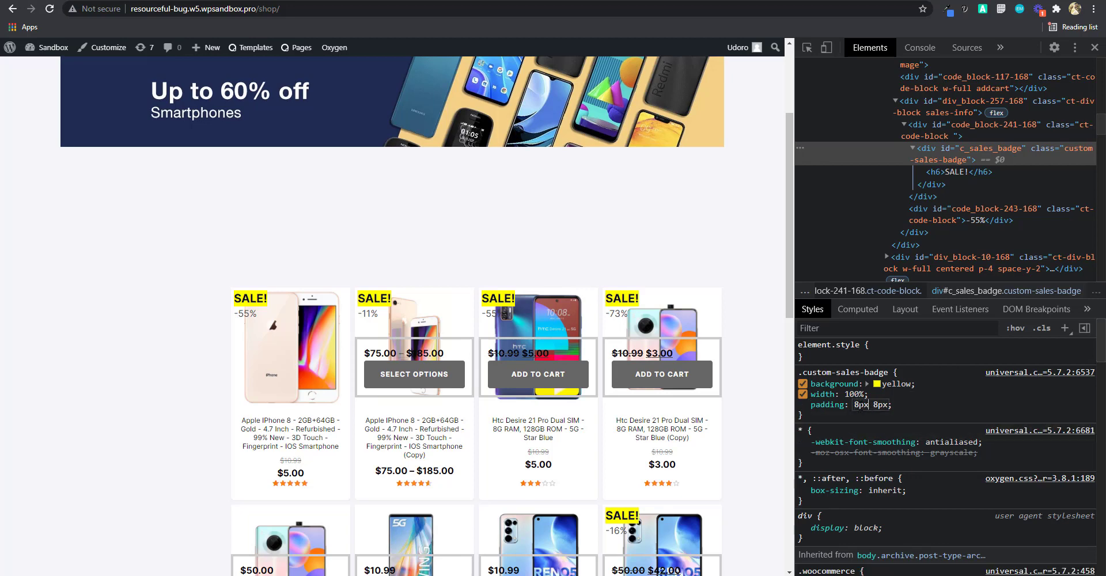
pyautogui.click(930, 406)
# Remove the padding declaration from the .custom-sales-badge rule
pyautogui.click(809, 405)
pyautogui.click(956, 405)
pyautogui.click(828, 405)
pyautogui.press('BackSpace')
pyautogui.click(926, 400)
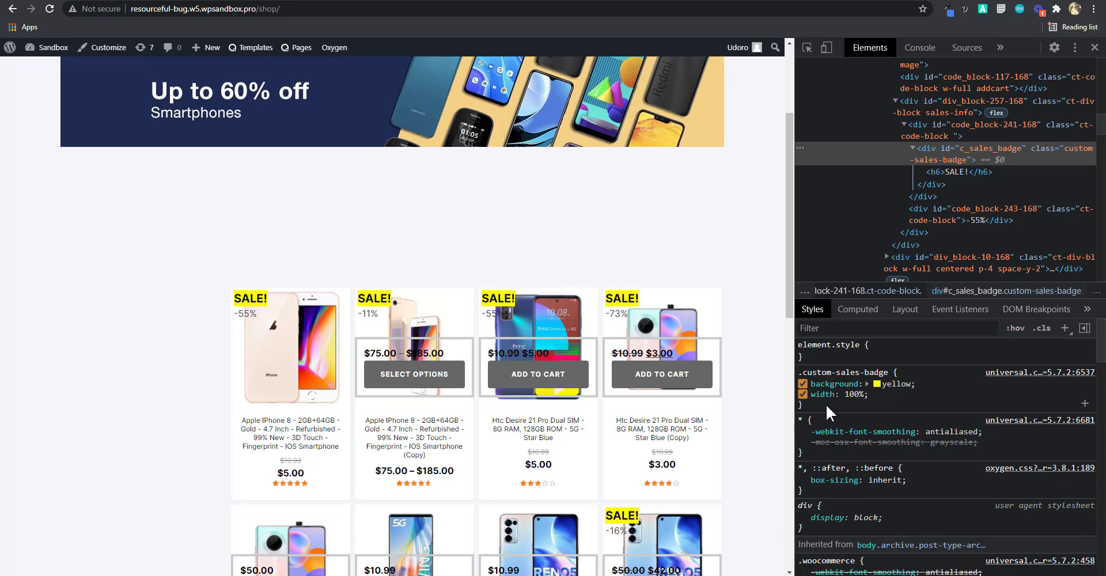
# Add a padding of 2px 8px to the .custom-sales-badge rule
pyautogui.click(873, 395)
pyautogui.click(877, 396)
pyautogui.click(877, 404)
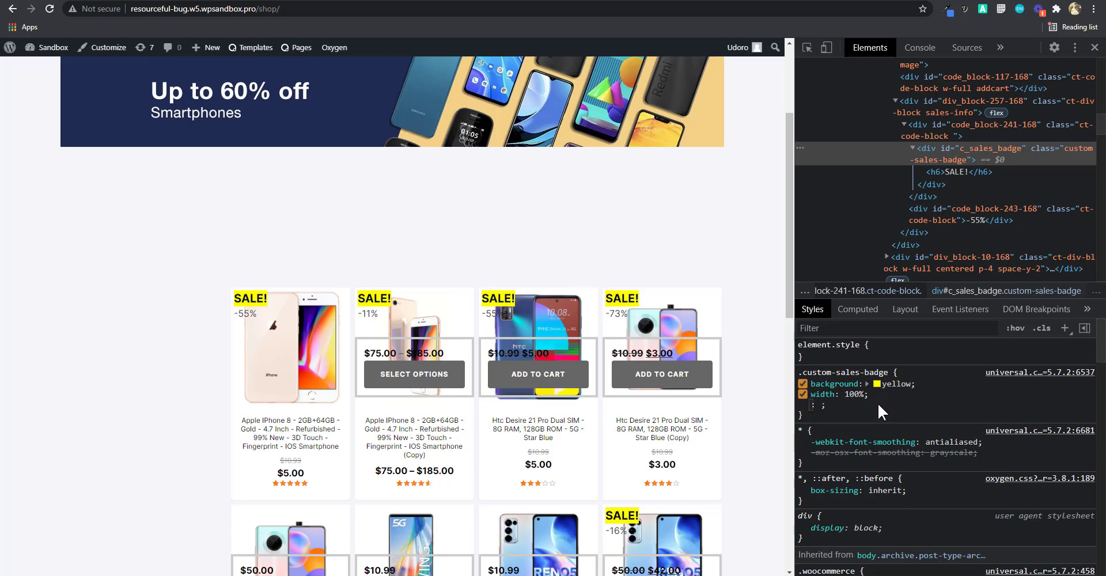
pyautogui.write('padding')
pyautogui.press('Tab')
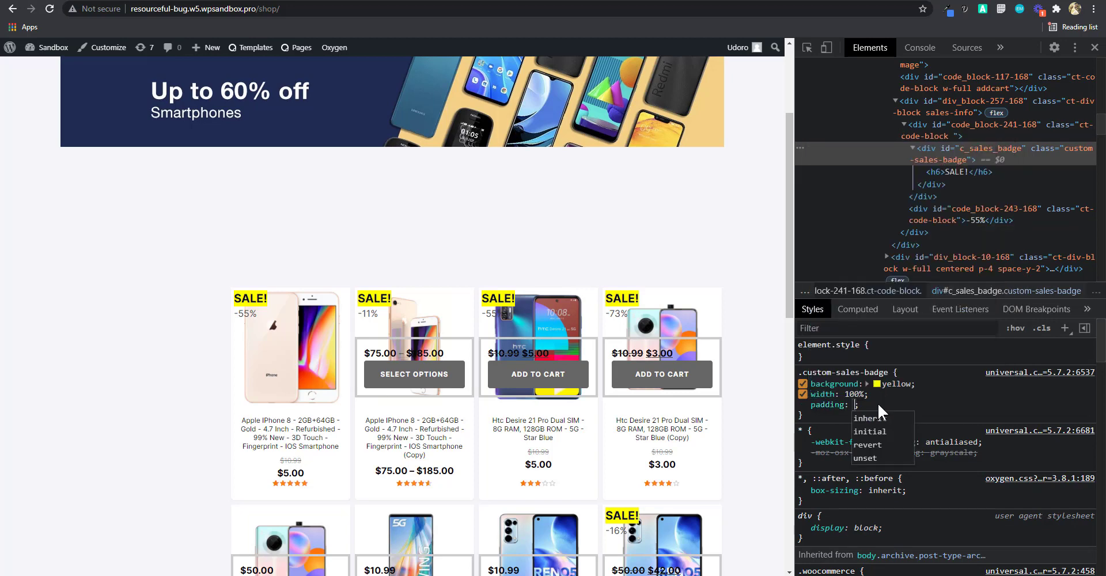
pyautogui.write('2px')
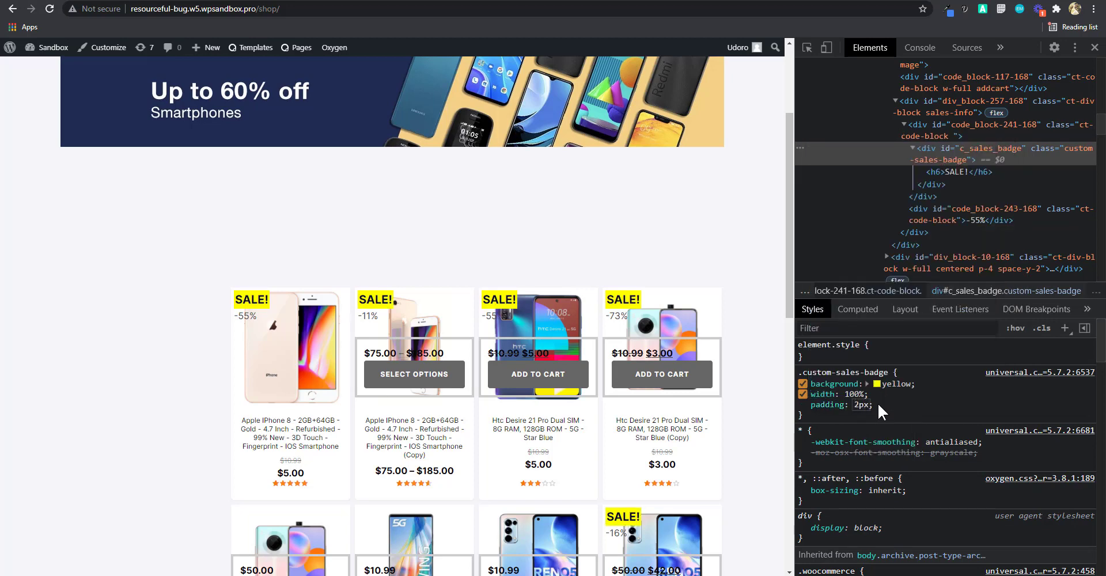
pyautogui.write(' 8px')
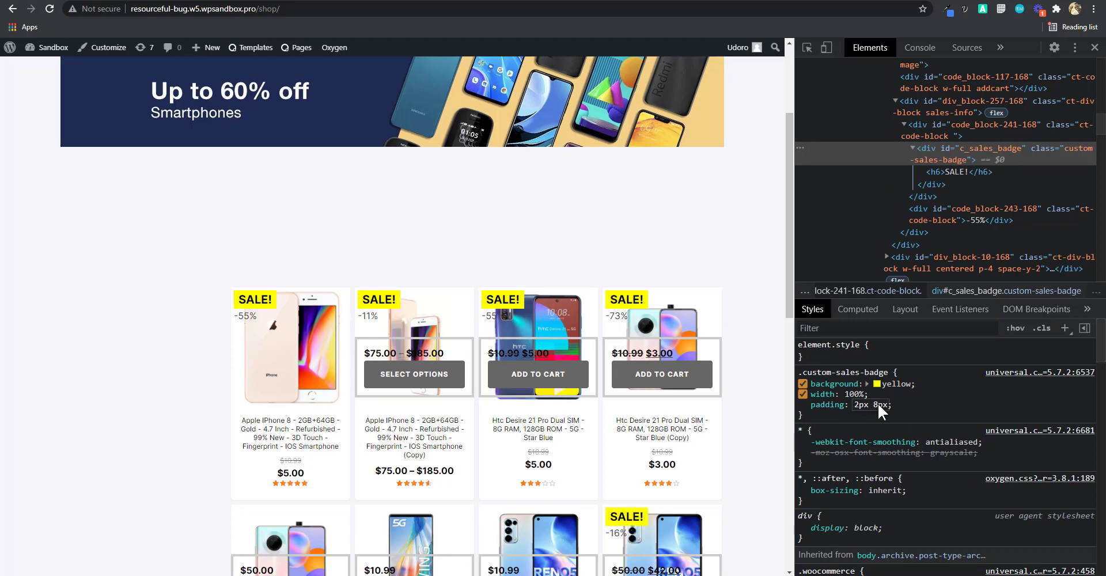
pyautogui.press('Tab')
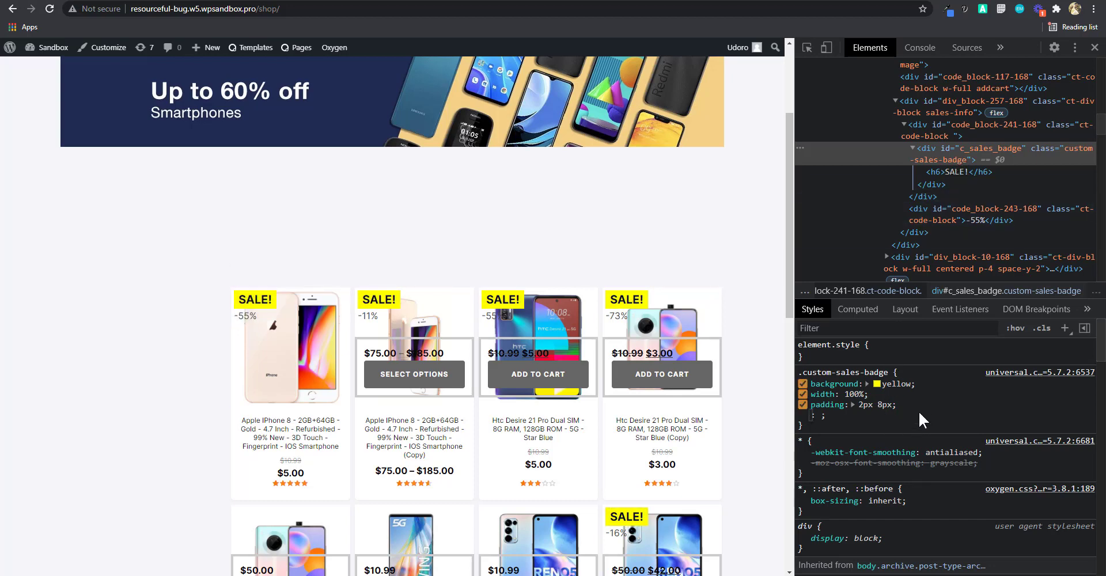
# Try a font-size of 10px on the .custom-sales-badge rule, then remove that declaration
pyautogui.write('font-size')
pyautogui.press('Tab')
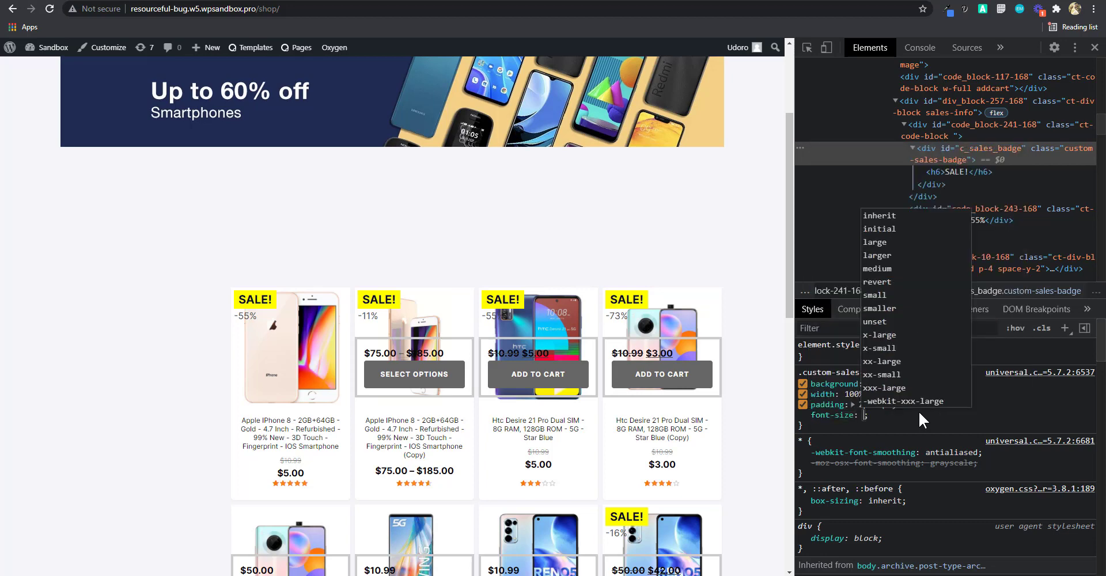
pyautogui.write('10px')
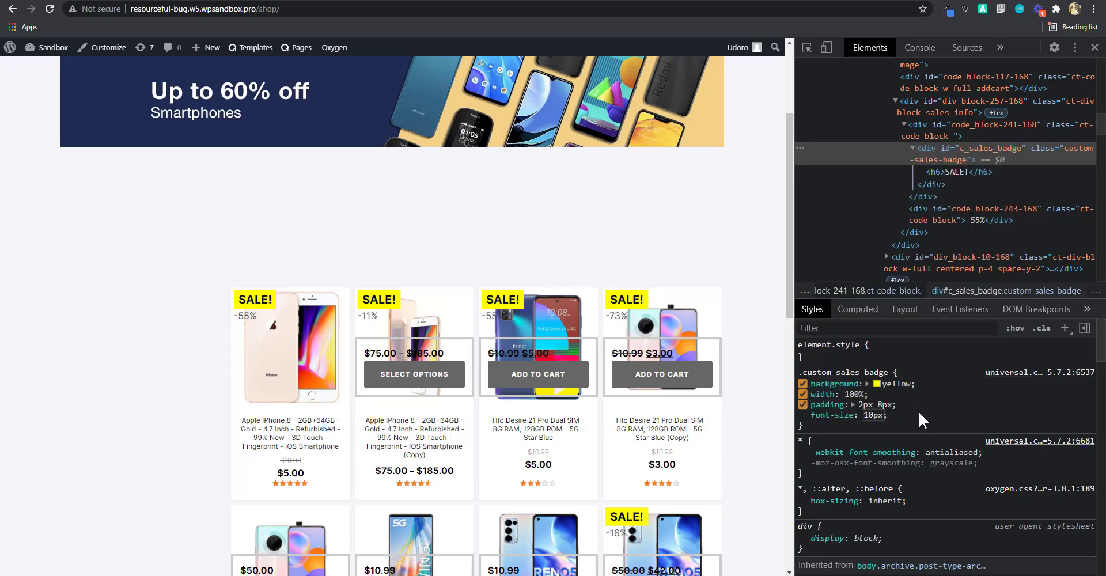
pyautogui.press('BackSpace')
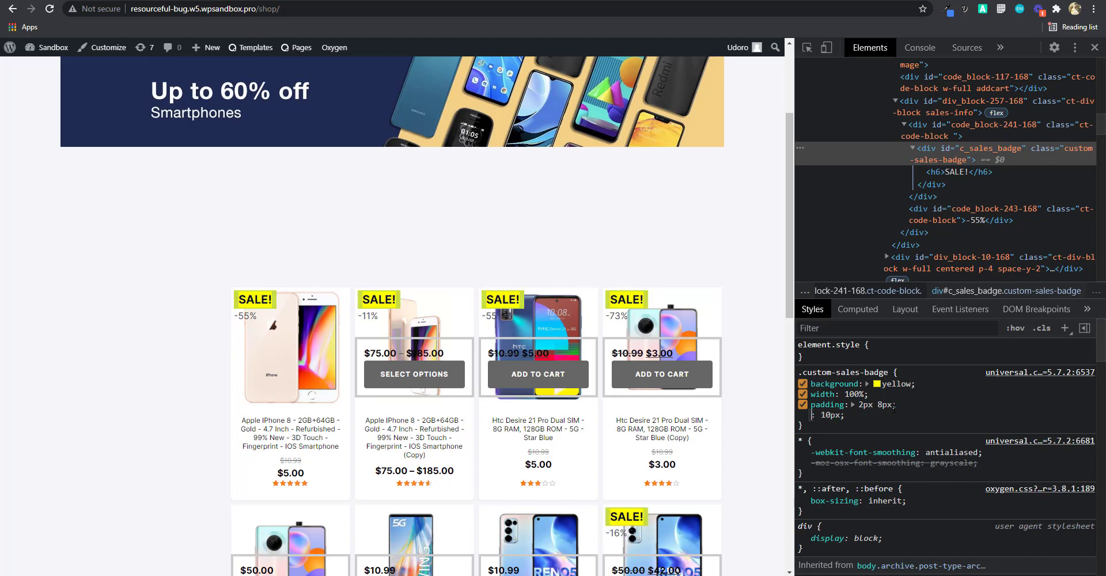
pyautogui.click(852, 372)
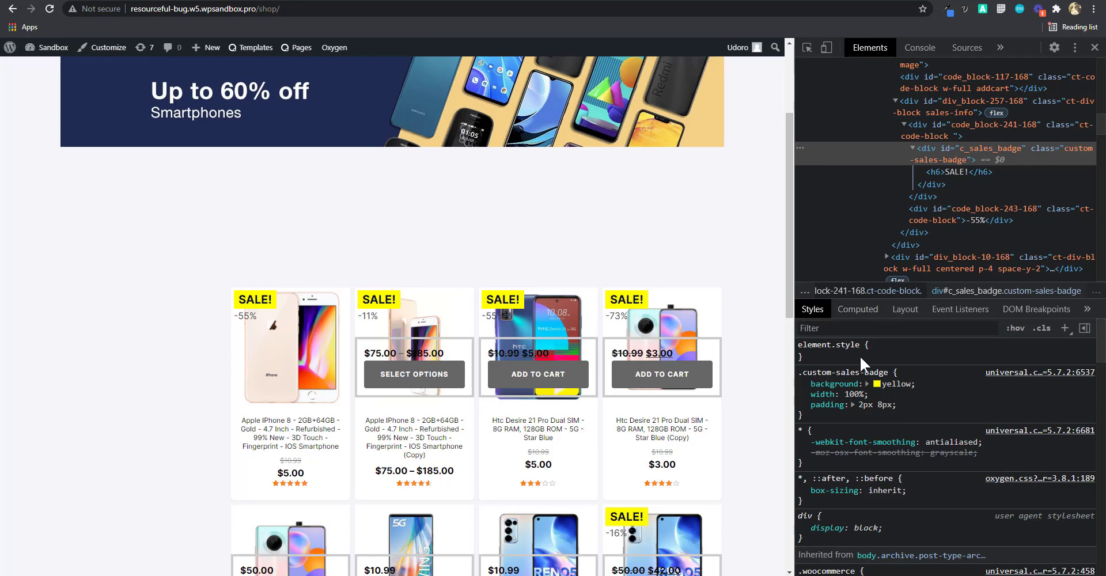
# Copy the Tertiary Color from the OxyMade Color System in the Oxygen builder and set the badge's background to var(--tertiary-color) in Chrome
pyautogui.hotkey('alt', 'Tab')
pyautogui.click(65, 1)
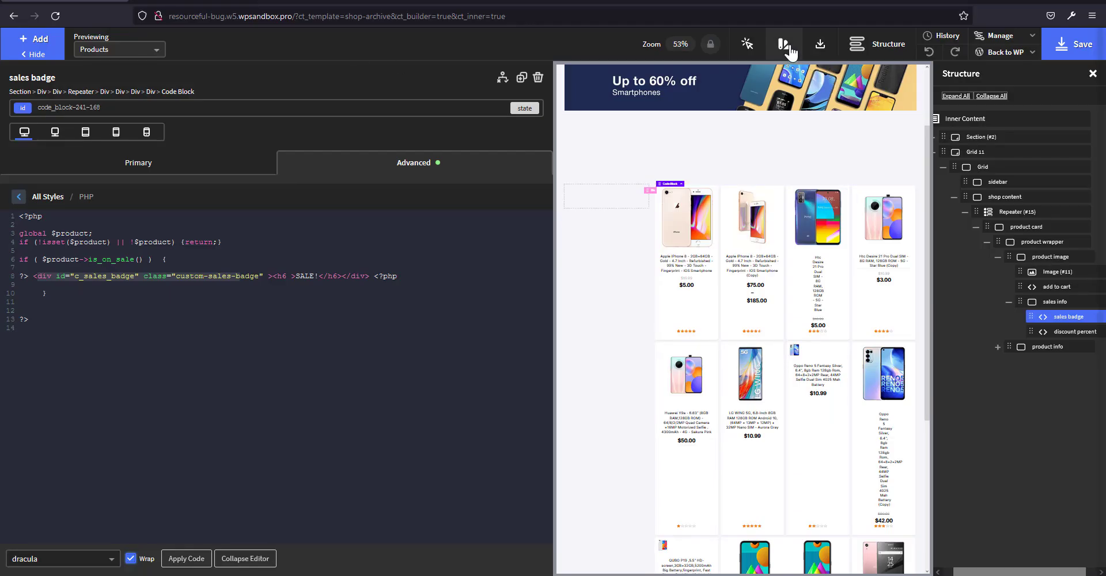
pyautogui.click(784, 44)
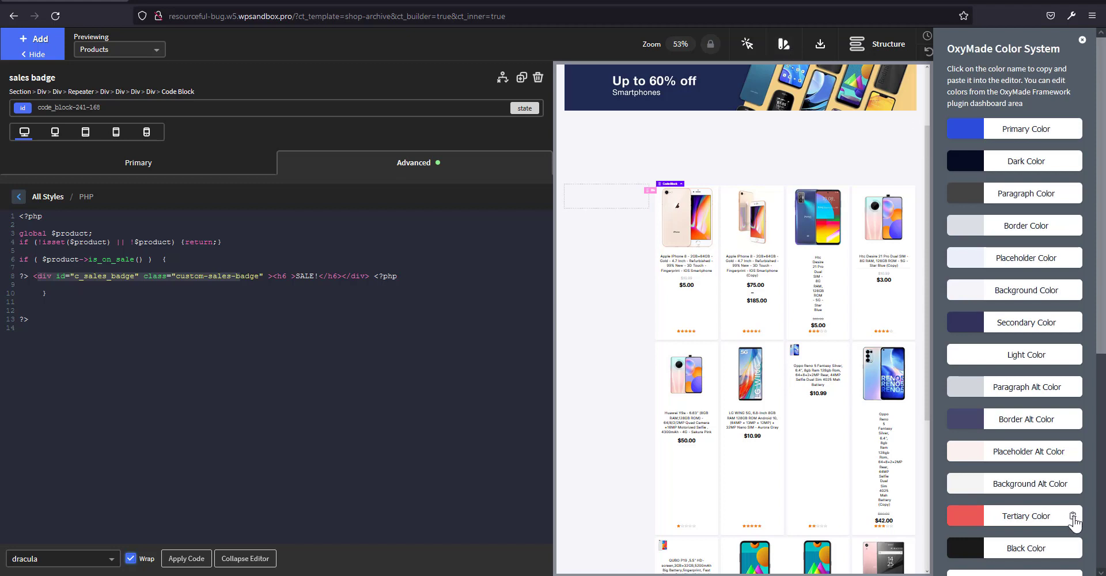
pyautogui.hotkey('alt', 'Tab')
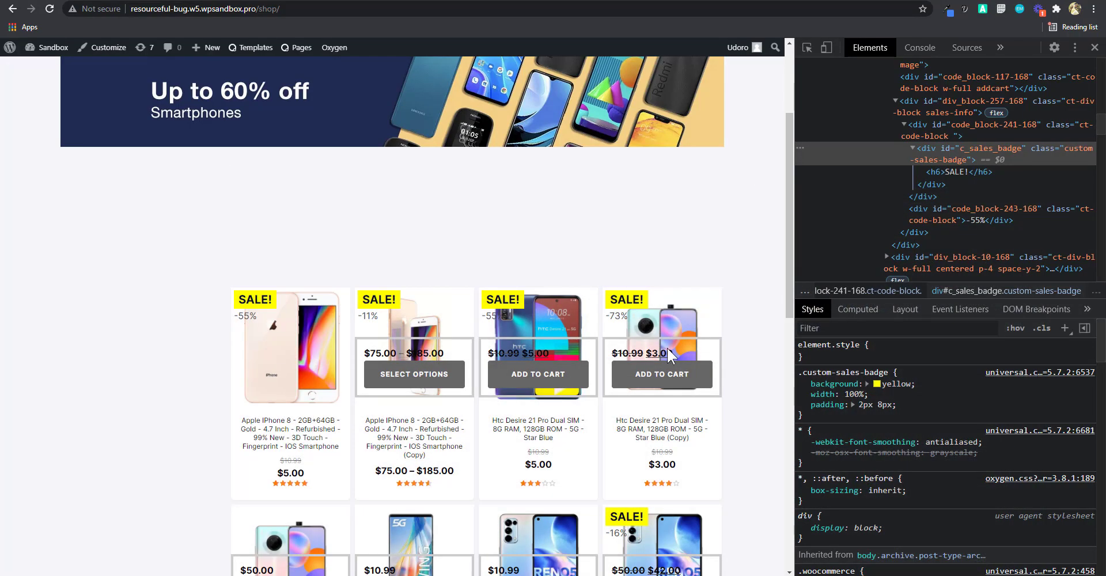
pyautogui.click(897, 385)
pyautogui.write('var(--tertiary-color)')
pyautogui.press('Return')
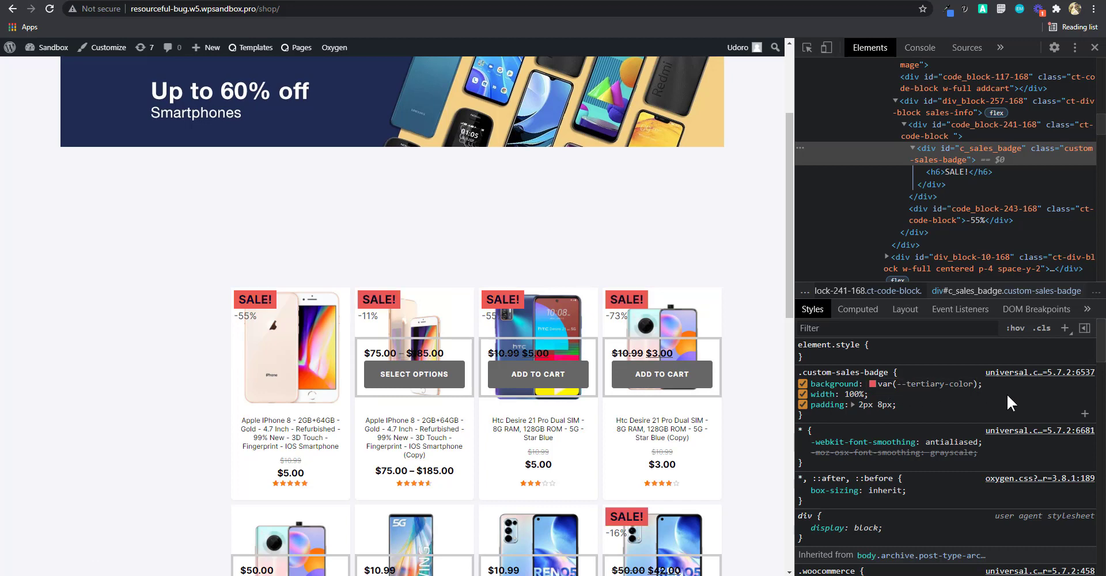
# Try a white text color on the .custom-sales-badge rule, then remove that declaration
pyautogui.click(906, 405)
pyautogui.write('color: whi')
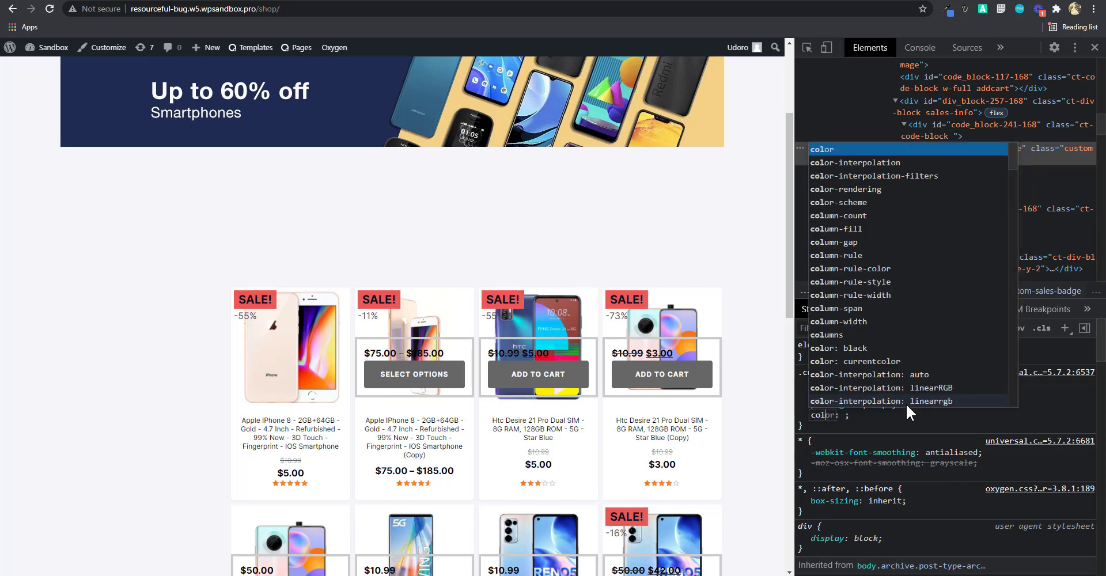
pyautogui.write('te')
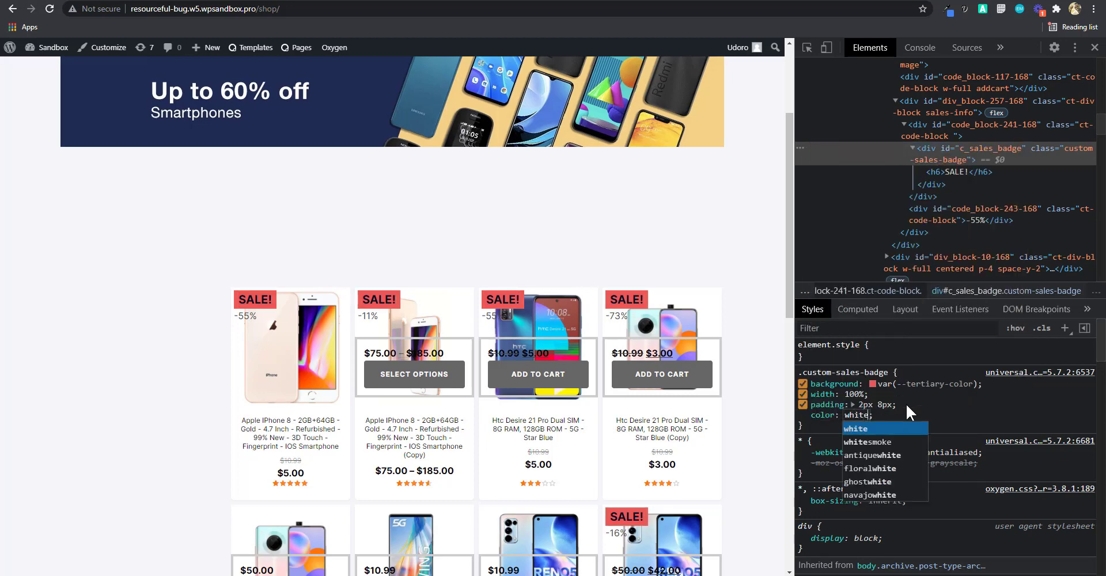
pyautogui.press('Return')
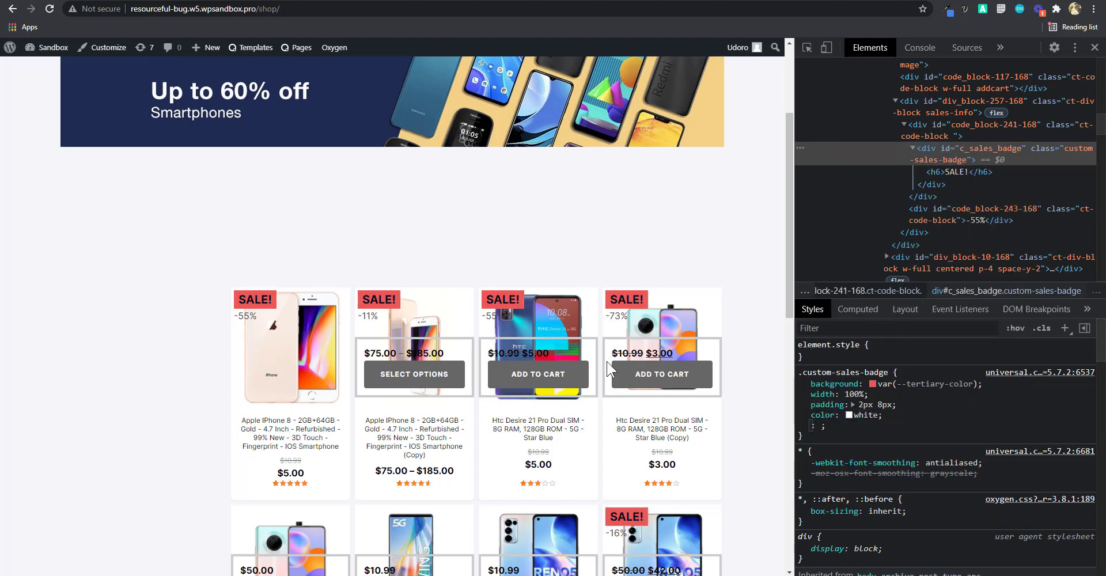
pyautogui.press('Escape')
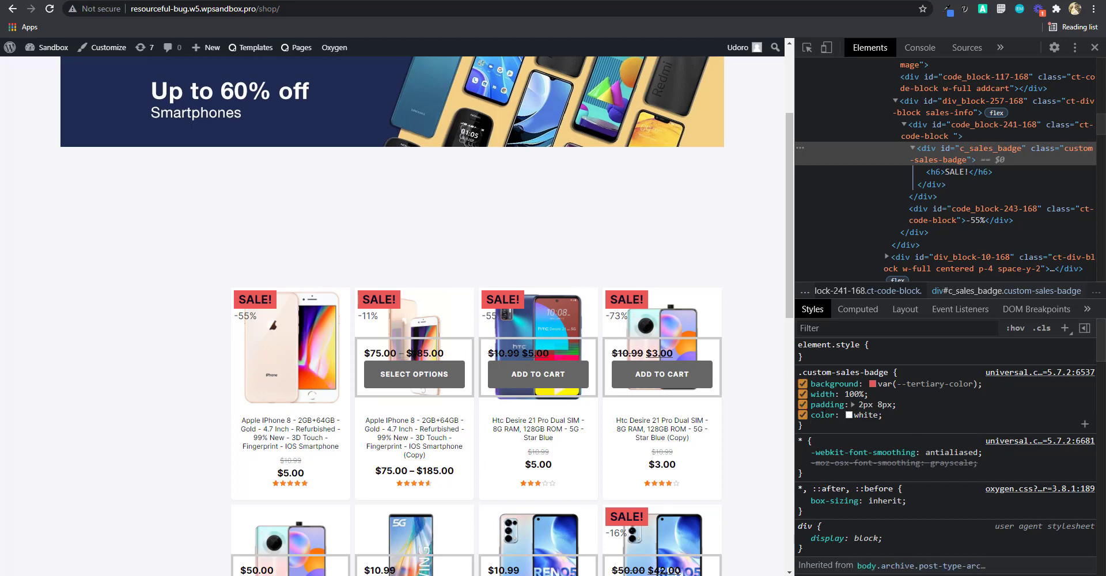
pyautogui.press('BackSpace')
pyautogui.click(905, 413)
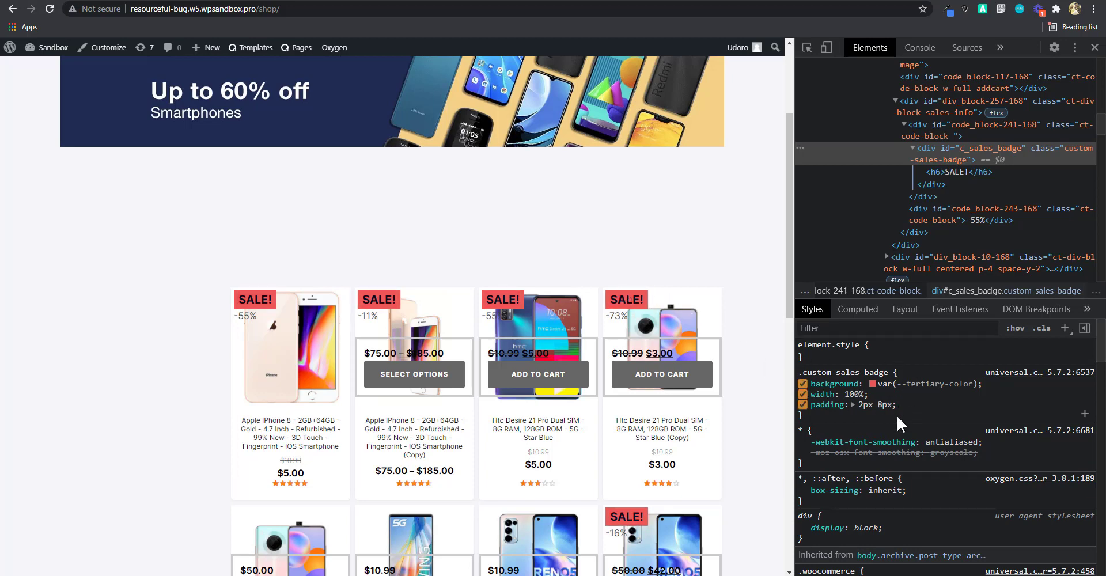
# Copy the whole .custom-sales-badge rule, switch to the Oxygen builder and close the OxyMade Color System and the PHP code editor
pyautogui.rightClick(847, 373)
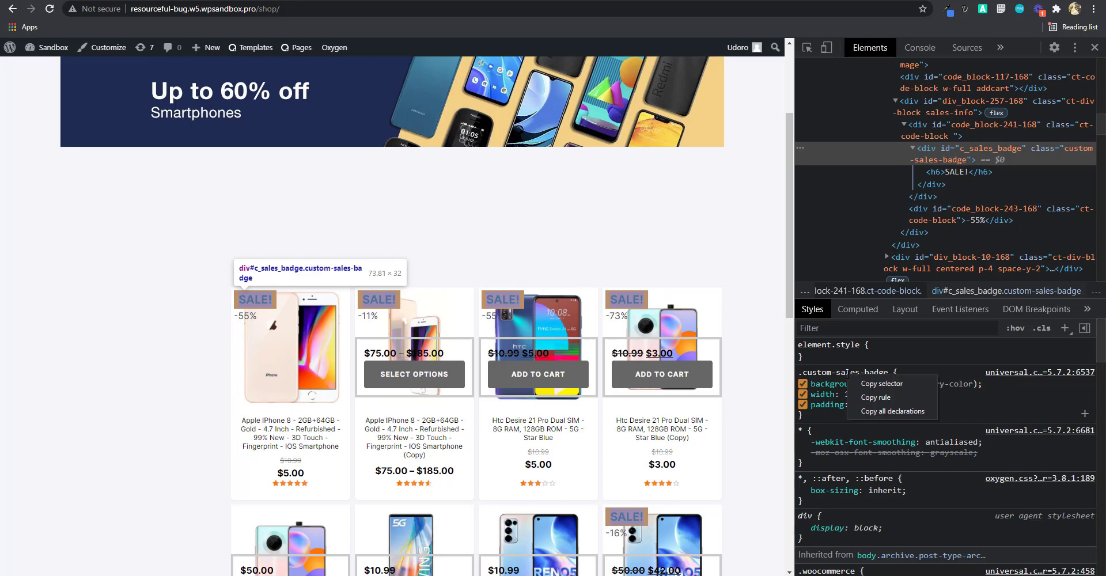
pyautogui.click(876, 397)
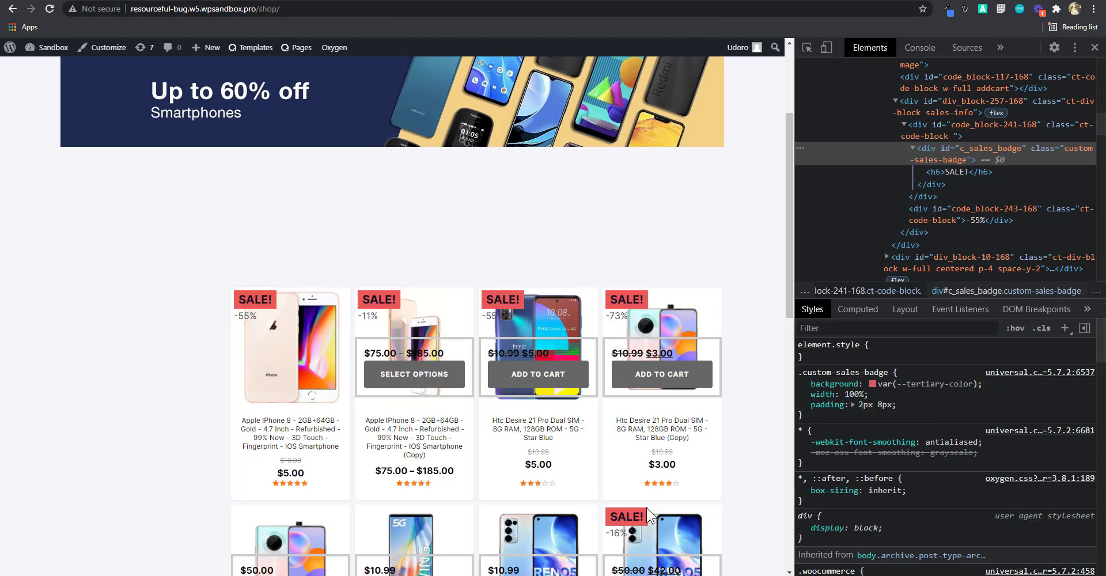
pyautogui.click(769, 575)
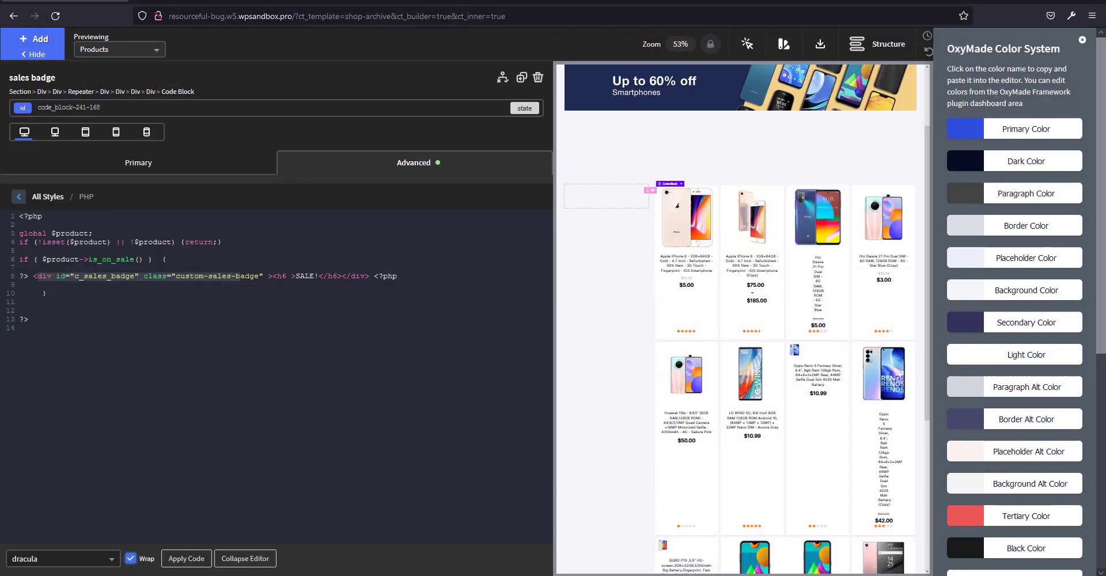
pyautogui.click(1082, 40)
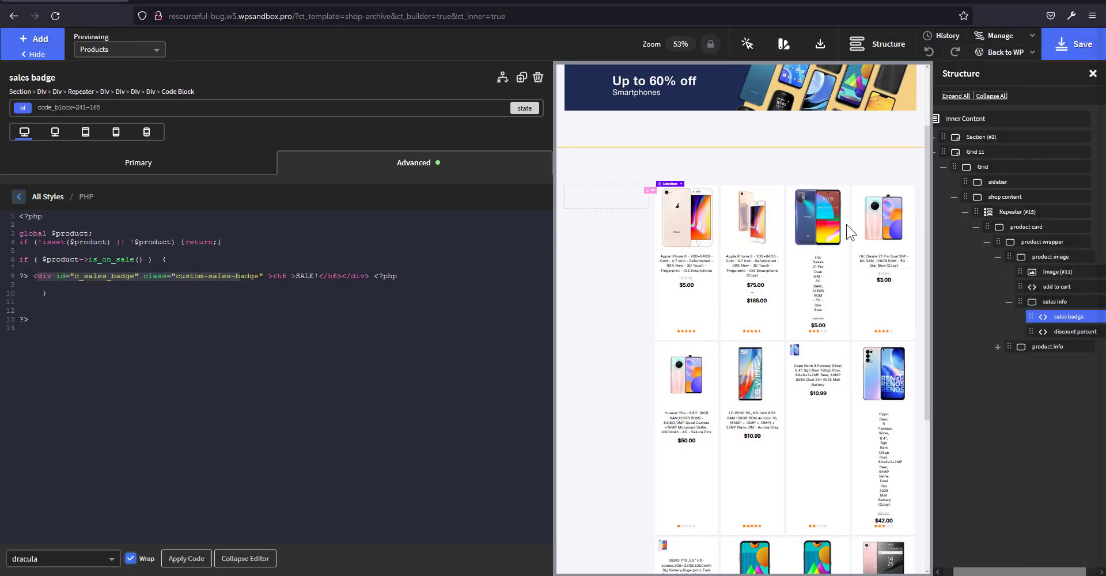
pyautogui.click(658, 385)
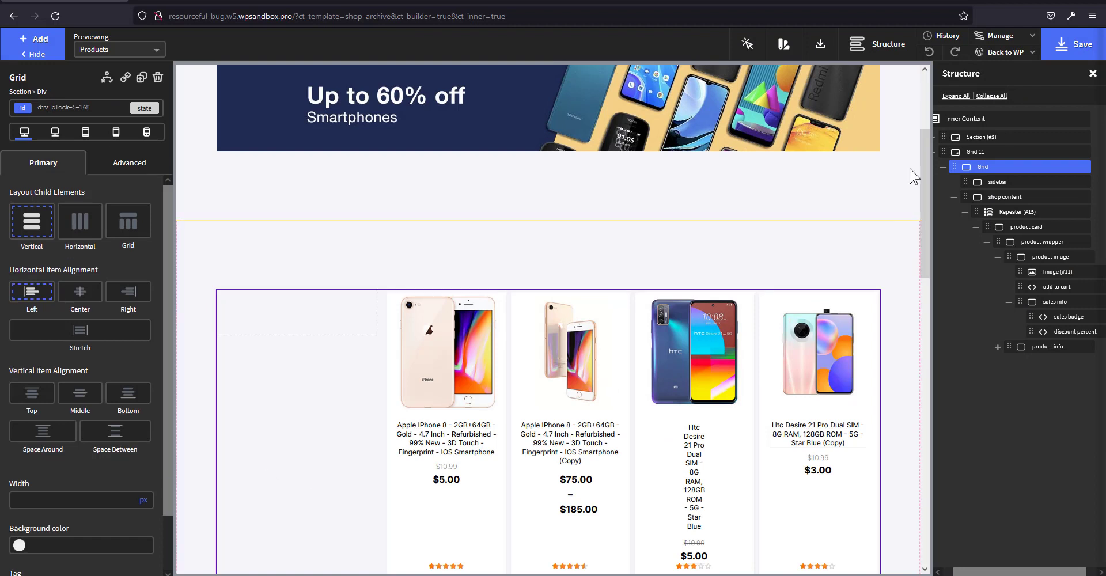
# Paste the copied .custom-sales-badge rule into the woo stylesheet, save the template and collapse the code editor
pyautogui.moveTo(1007, 42)
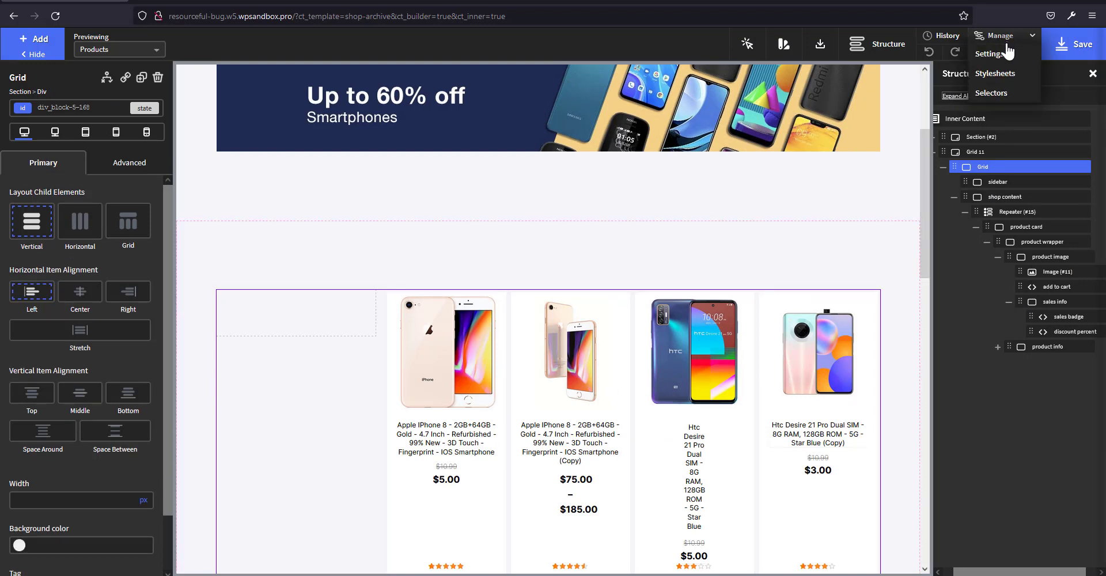
pyautogui.click(997, 74)
pyautogui.click(962, 146)
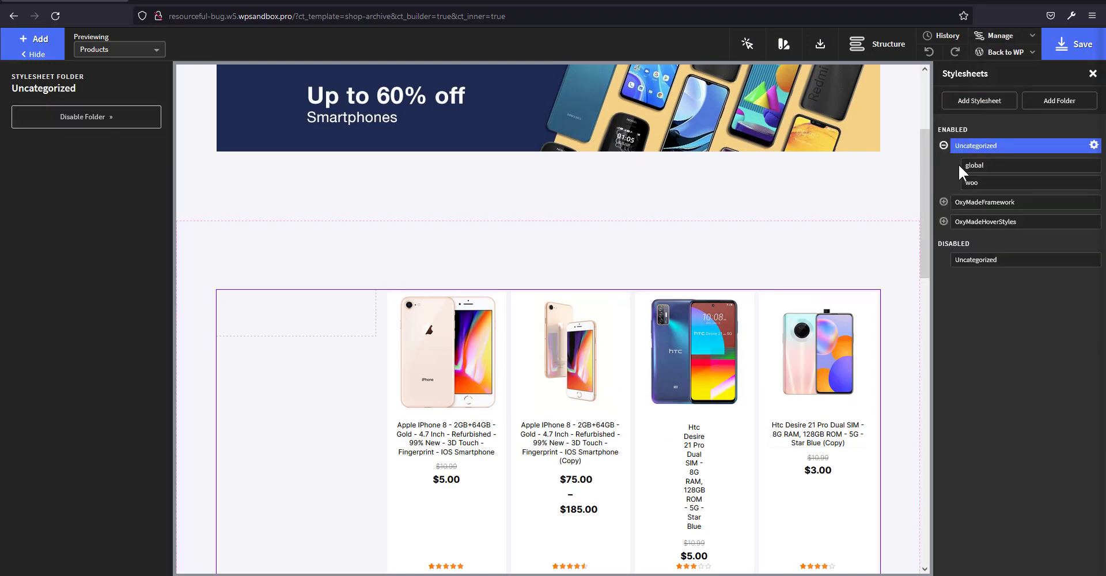
pyautogui.click(979, 181)
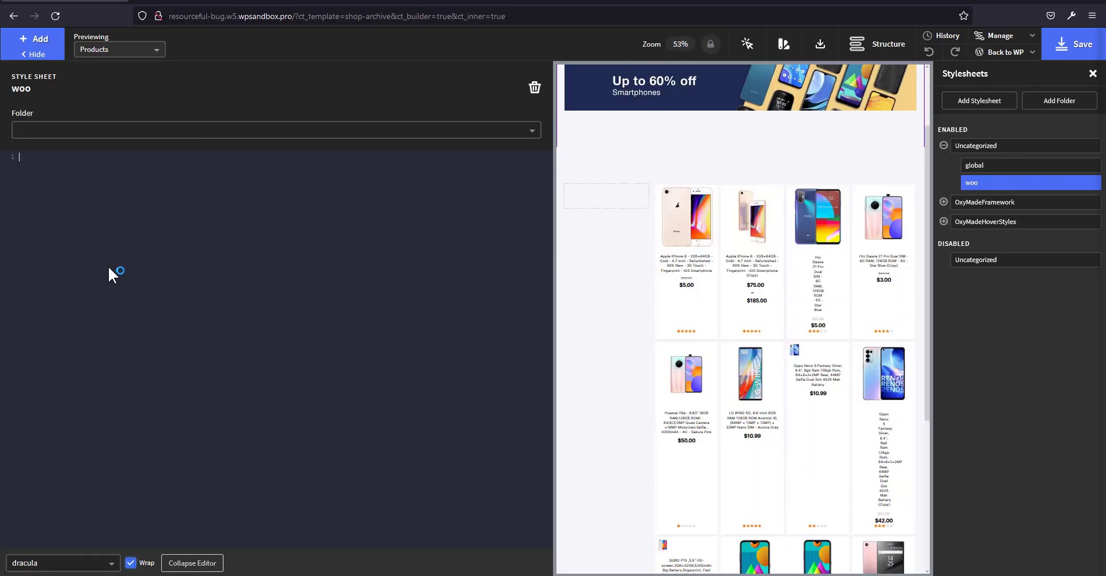
pyautogui.write('.custom-sales-badge {     background: var(--tertiary-color);     width: 100%;     padding: 2px 8px; }')
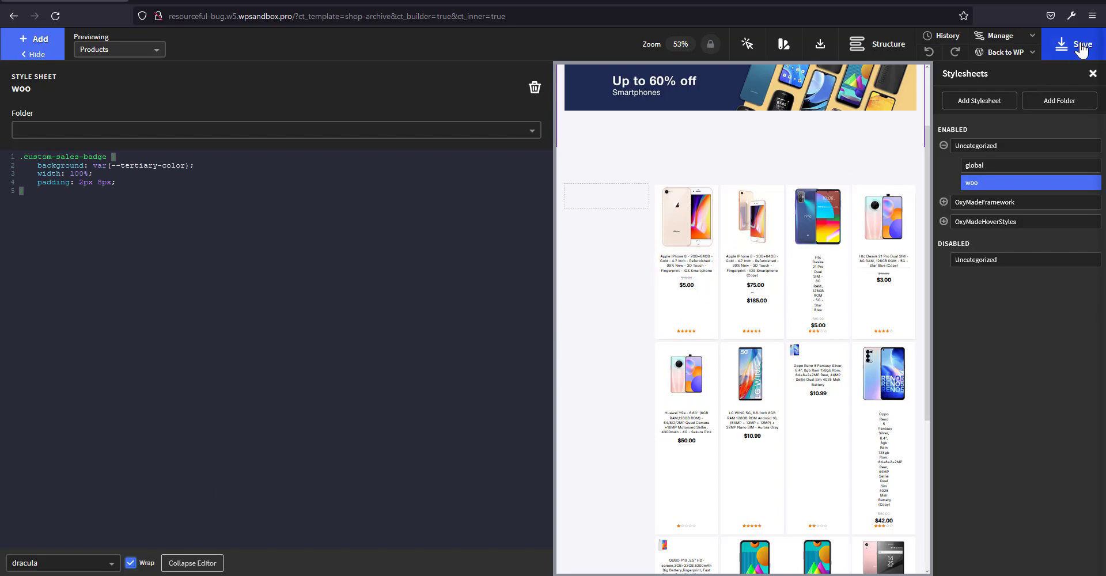
pyautogui.click(1081, 49)
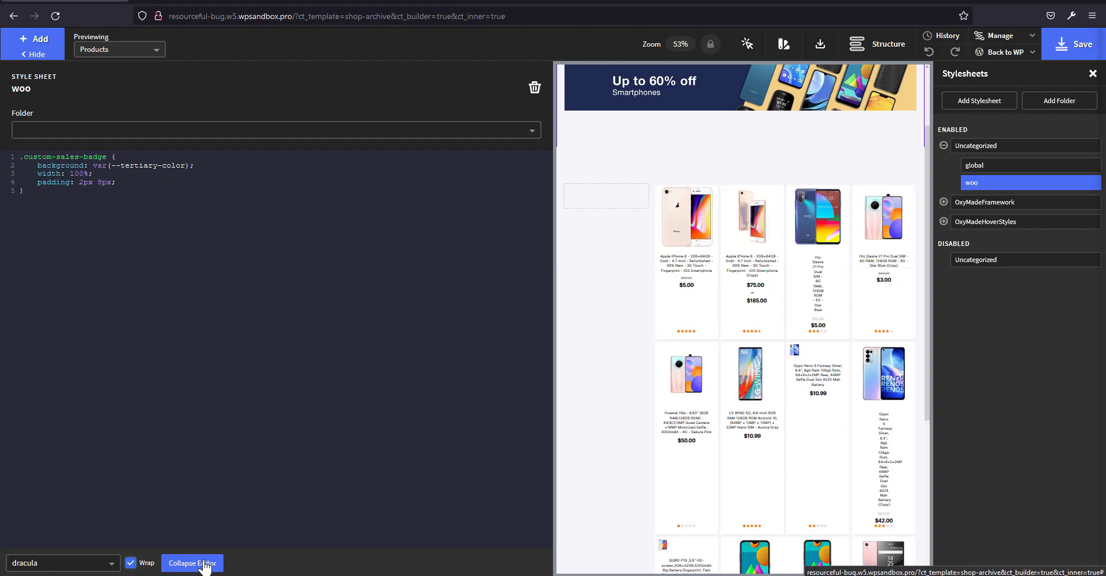
pyautogui.click(206, 563)
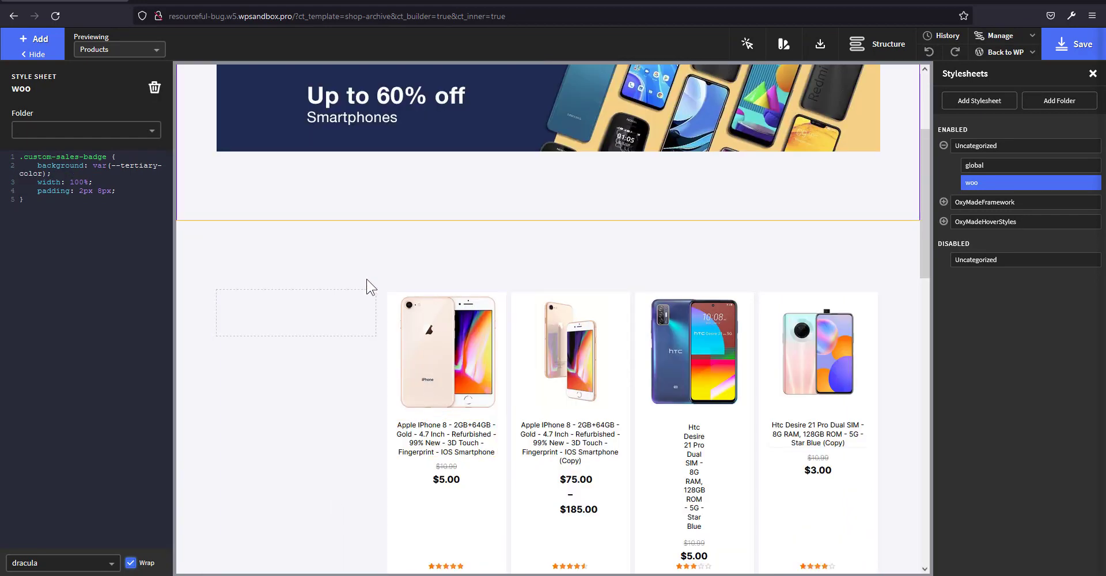
# Close the developer tools on the Firefox shop page and reload it to check the sales badge styling
pyautogui.click(194, 1)
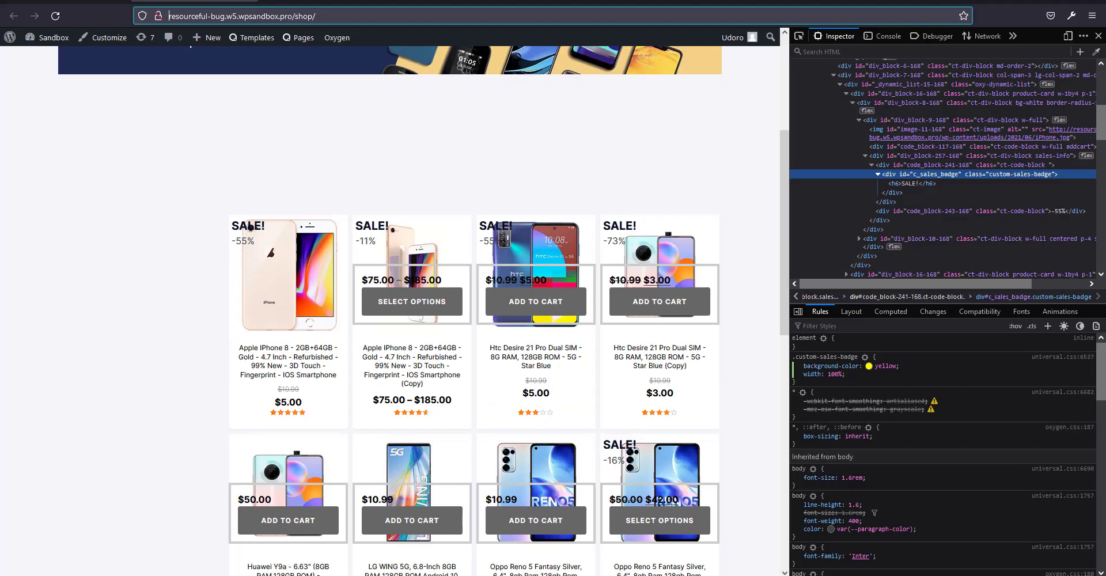
pyautogui.click(1098, 36)
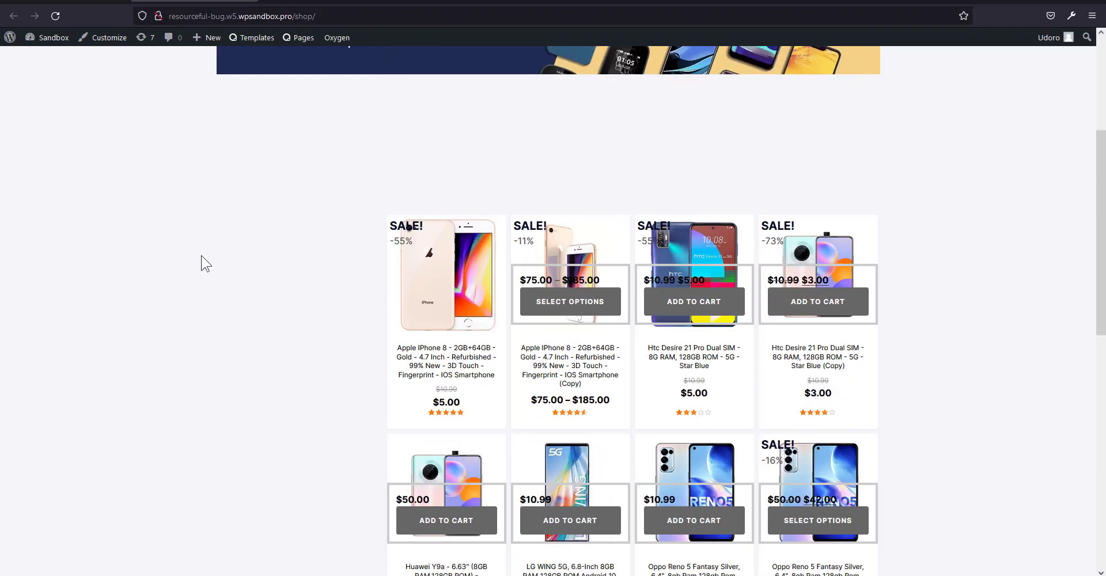
pyautogui.hotkey('ctrl', 'r')
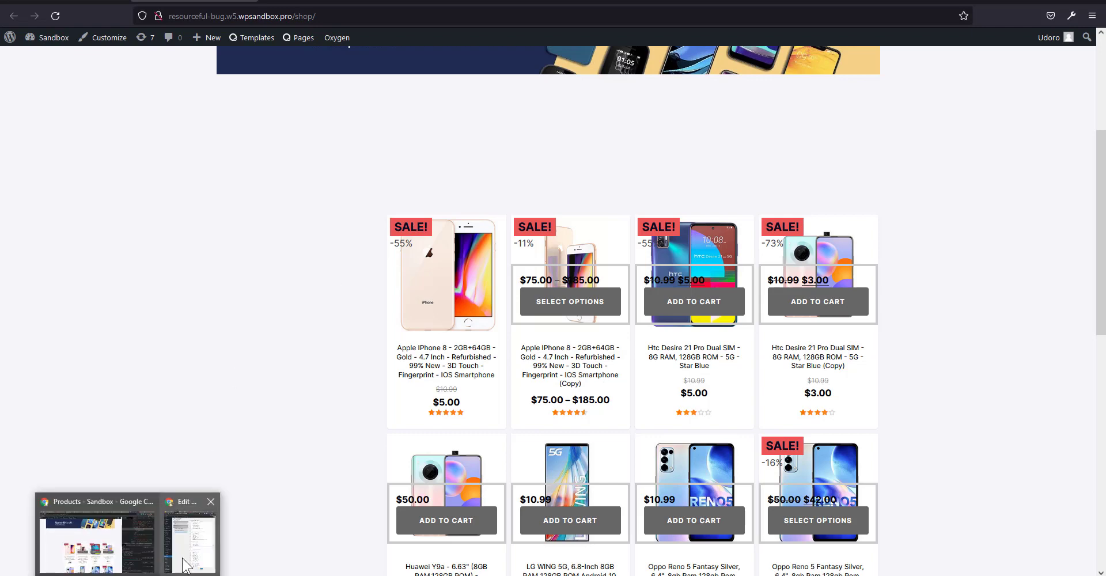
# Switch to the Chrome shop page and inspect the styles of the SALE! h6 heading and its parent badge div
pyautogui.click(109, 554)
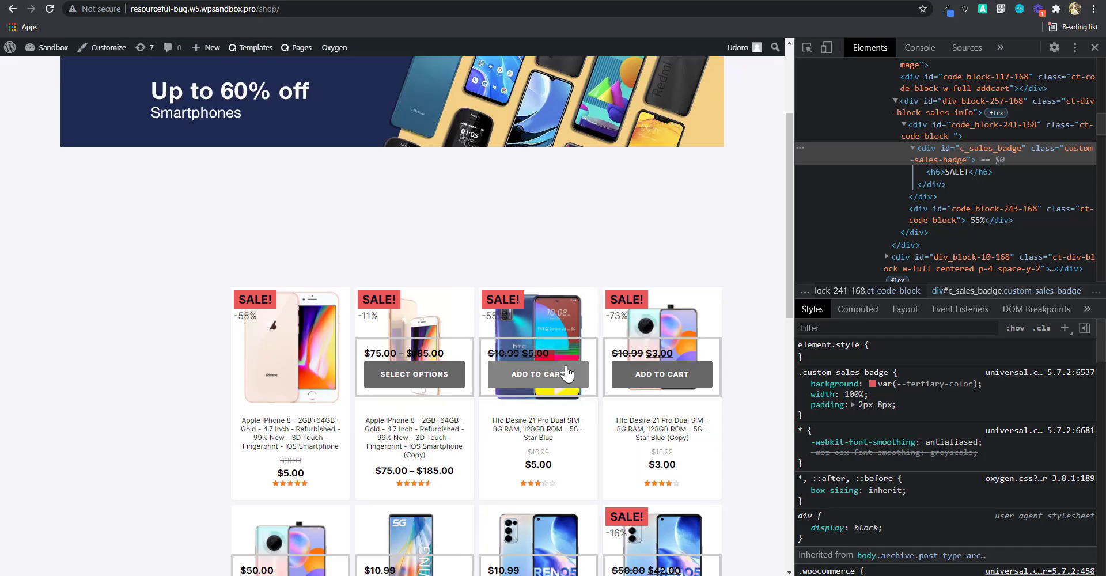
pyautogui.click(971, 171)
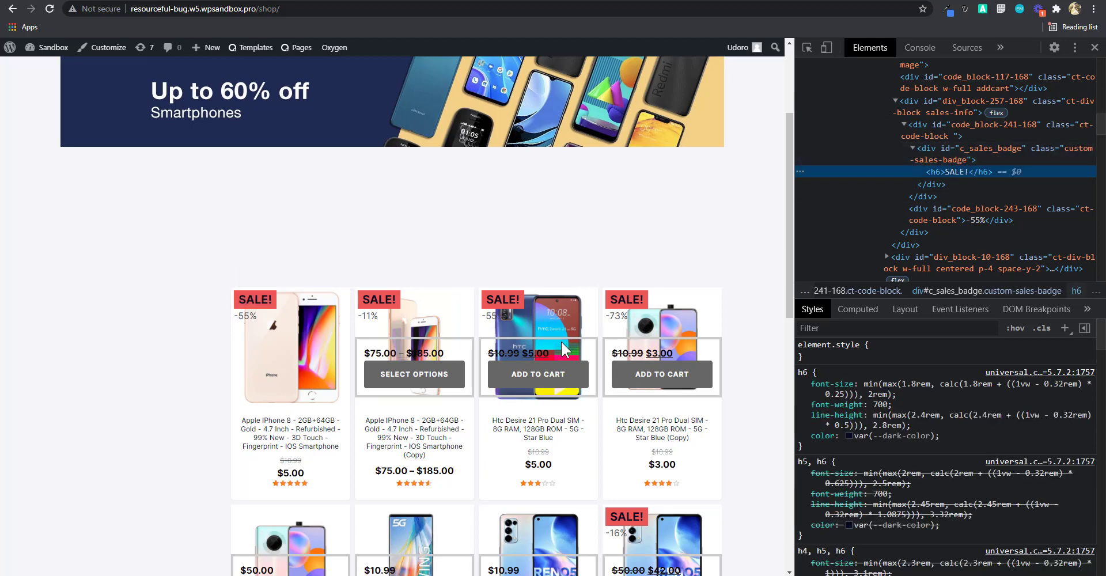
pyautogui.click(981, 150)
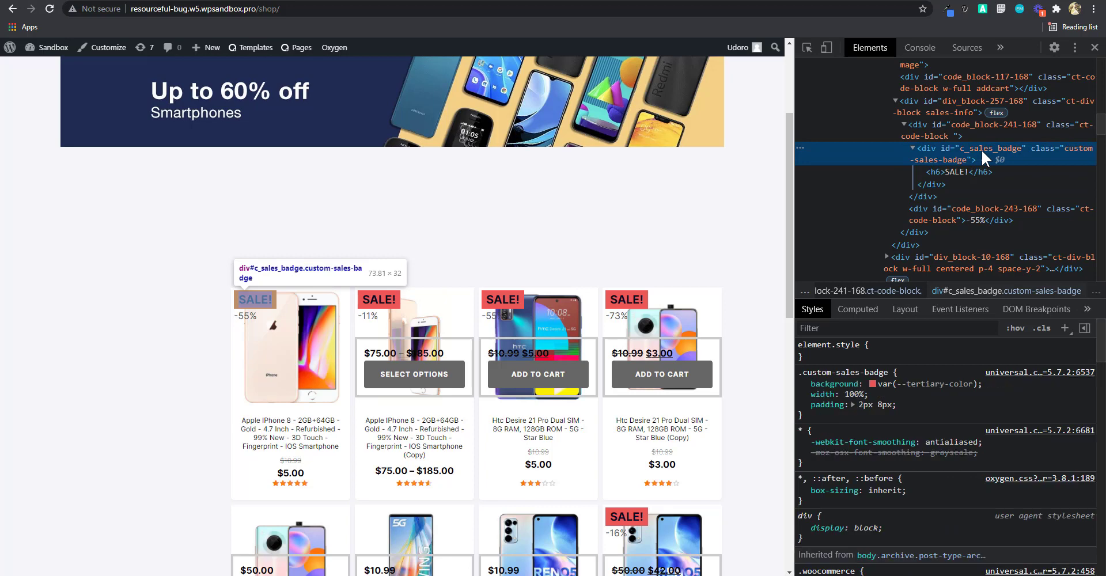
# Add a new style rule with the selector div#c_sales_badge h6 and set its color to white
pyautogui.click(1065, 328)
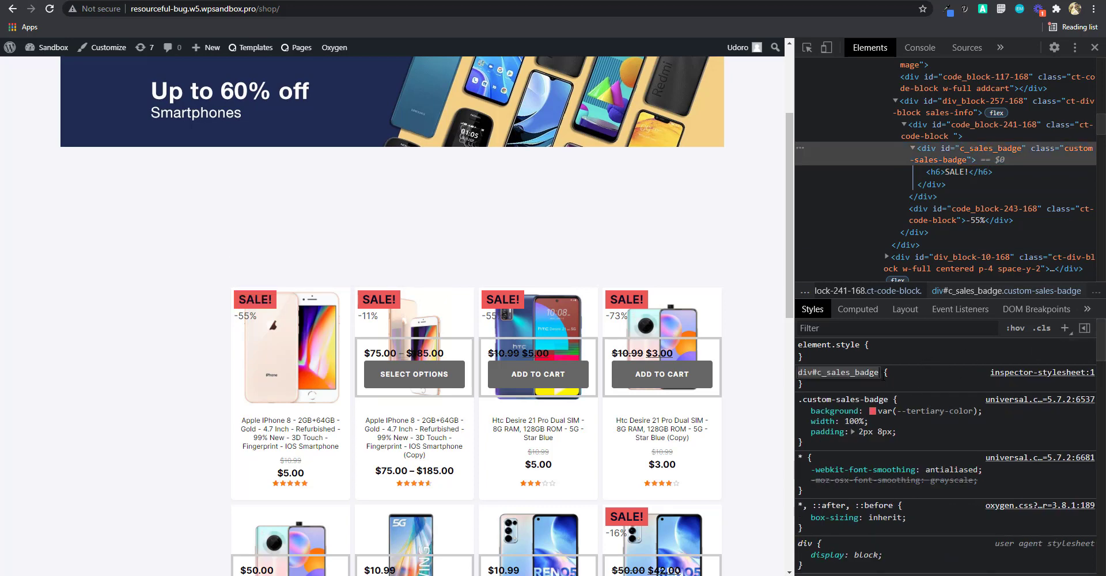
pyautogui.press('Return')
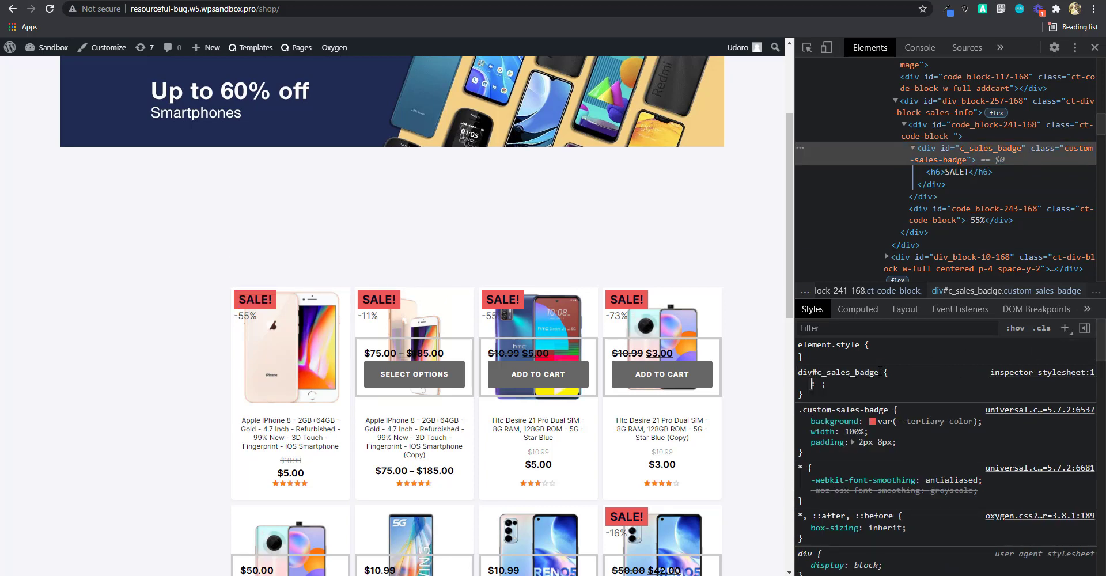
pyautogui.click(876, 373)
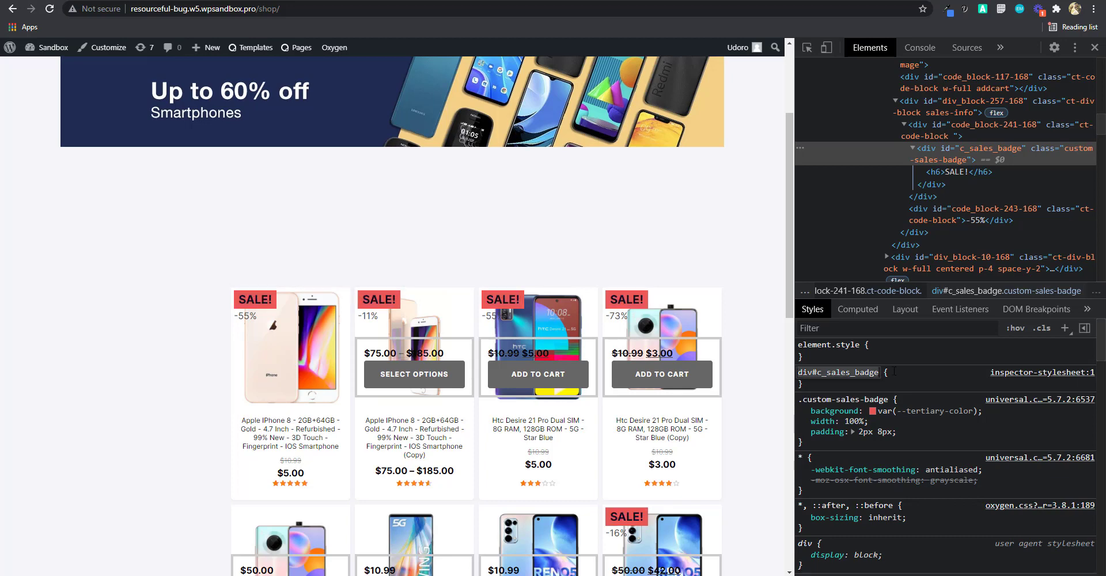
pyautogui.press('Right')
pyautogui.write('h')
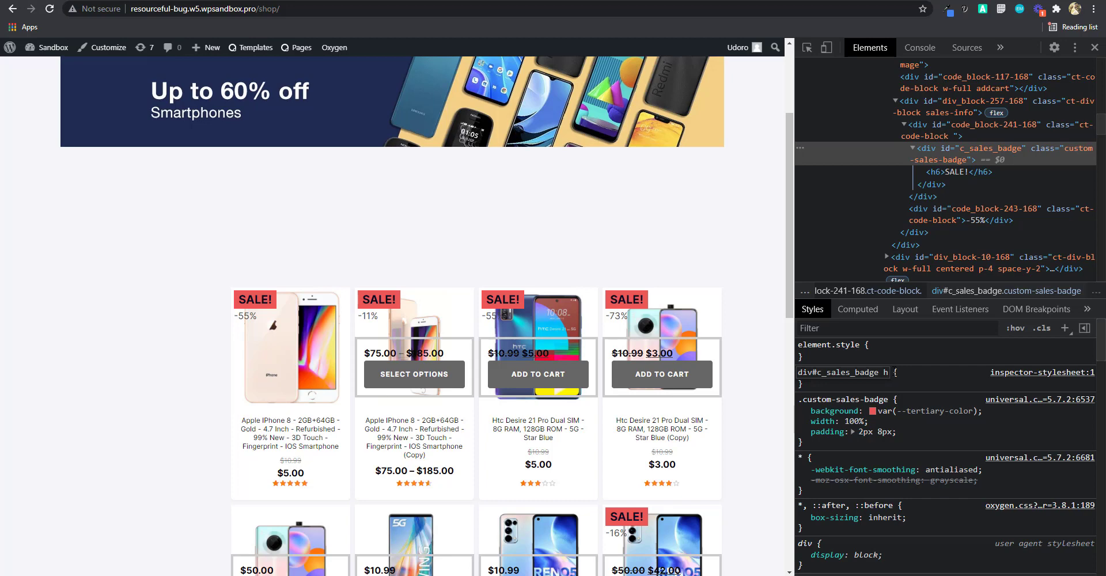
pyautogui.write('6')
pyautogui.press('Return')
pyautogui.write('color:white;')
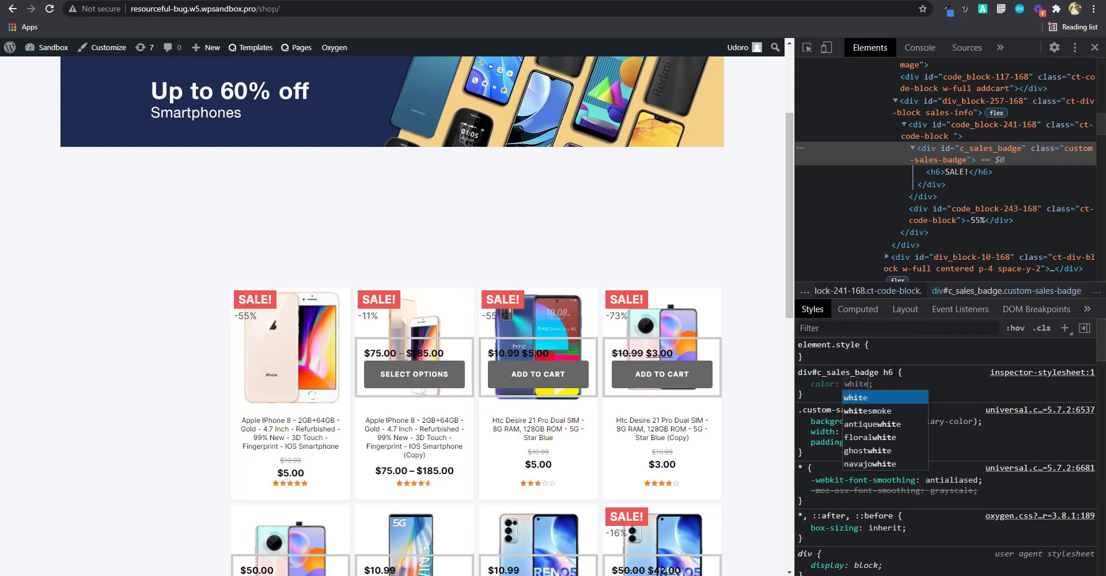
pyautogui.press('Return')
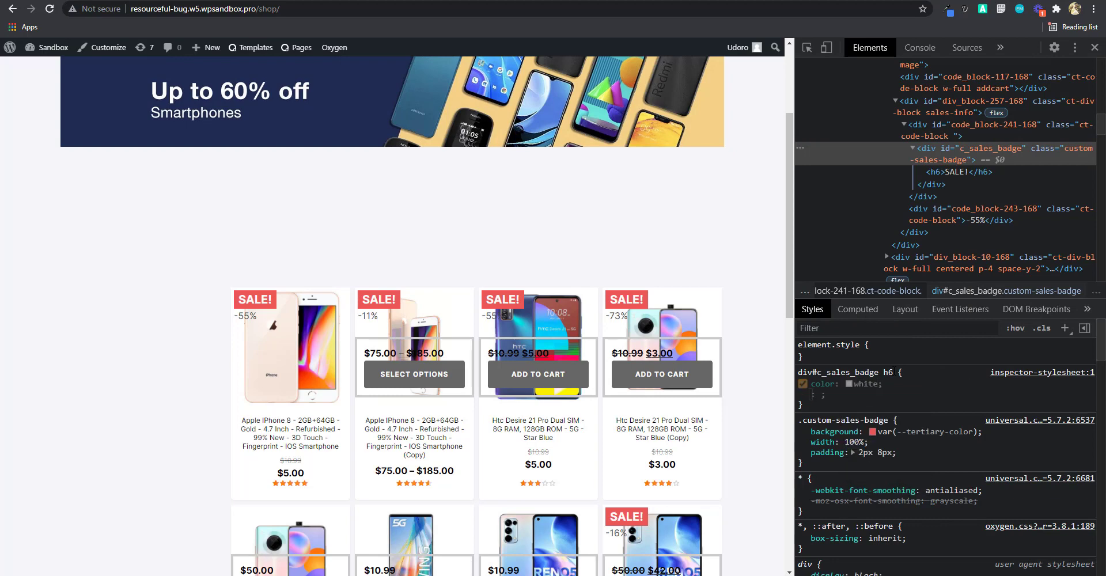
# Give the div#c_sales_badge h6 rule font-size 10px, text-align center and letter-spacing 0.5px
pyautogui.write('font-size: 10px;')
pyautogui.press('Return')
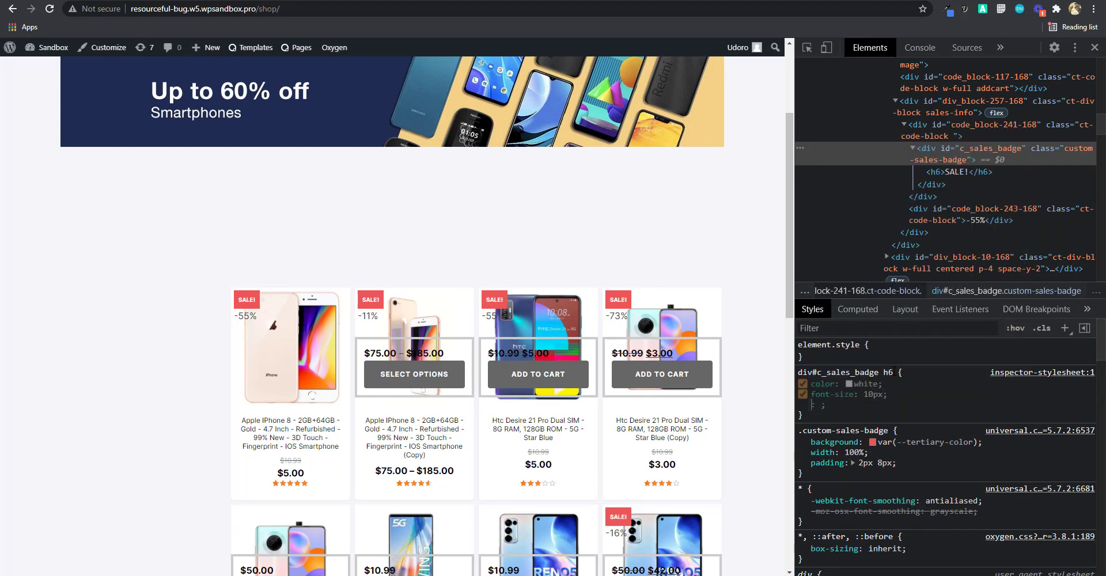
pyautogui.write('text-align: cent')
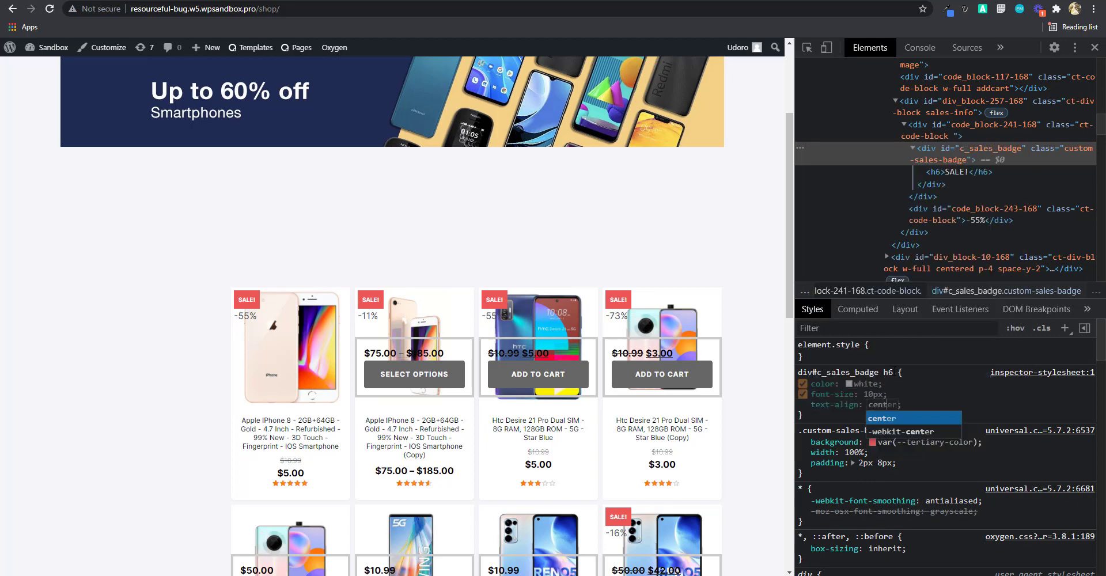
pyautogui.write('er')
pyautogui.press('Return')
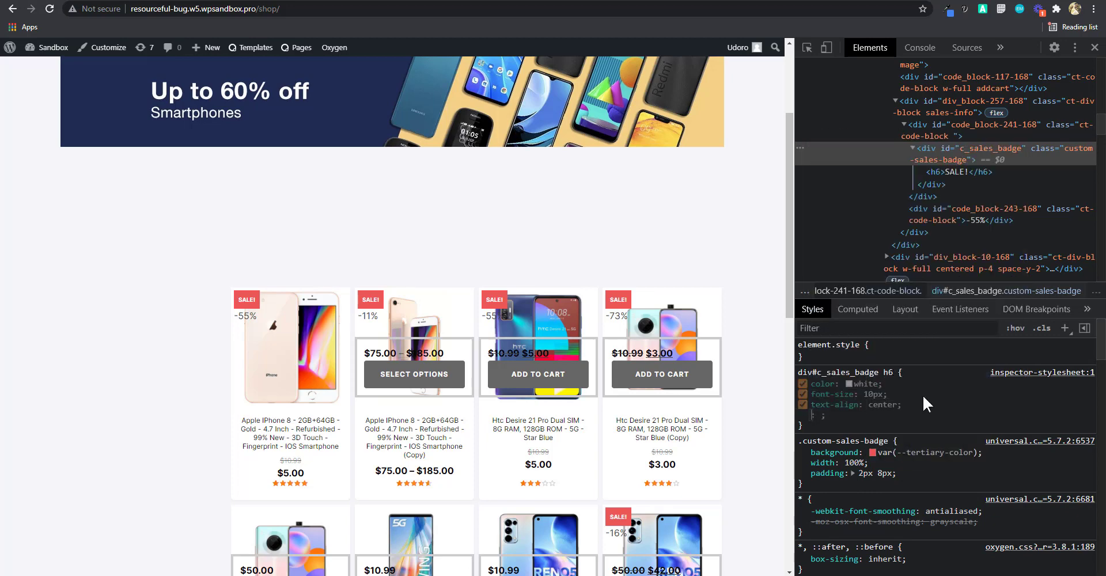
pyautogui.write('letter-spacing: ')
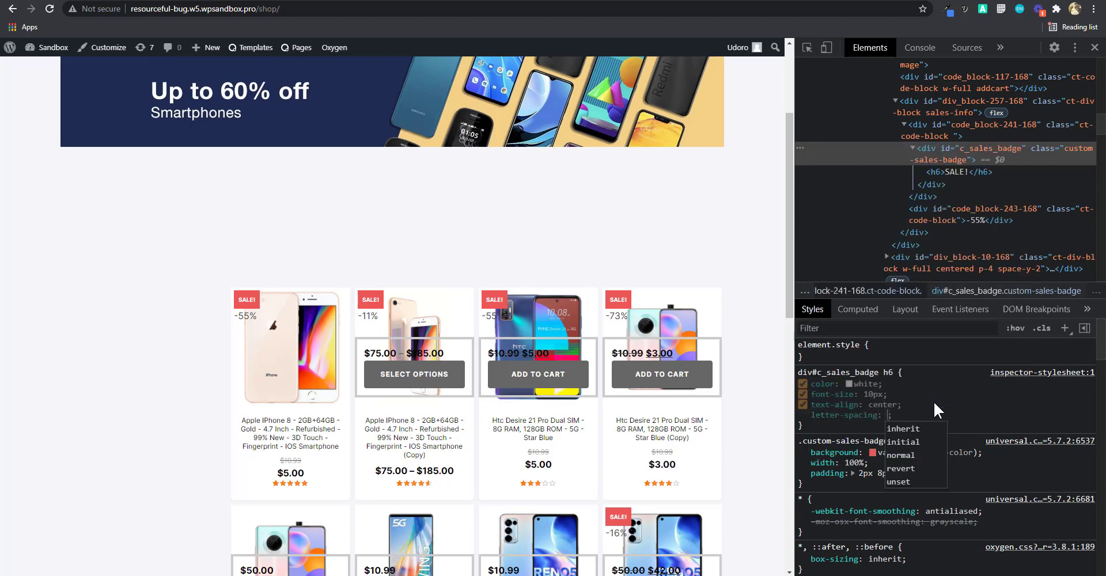
pyautogui.write('0.')
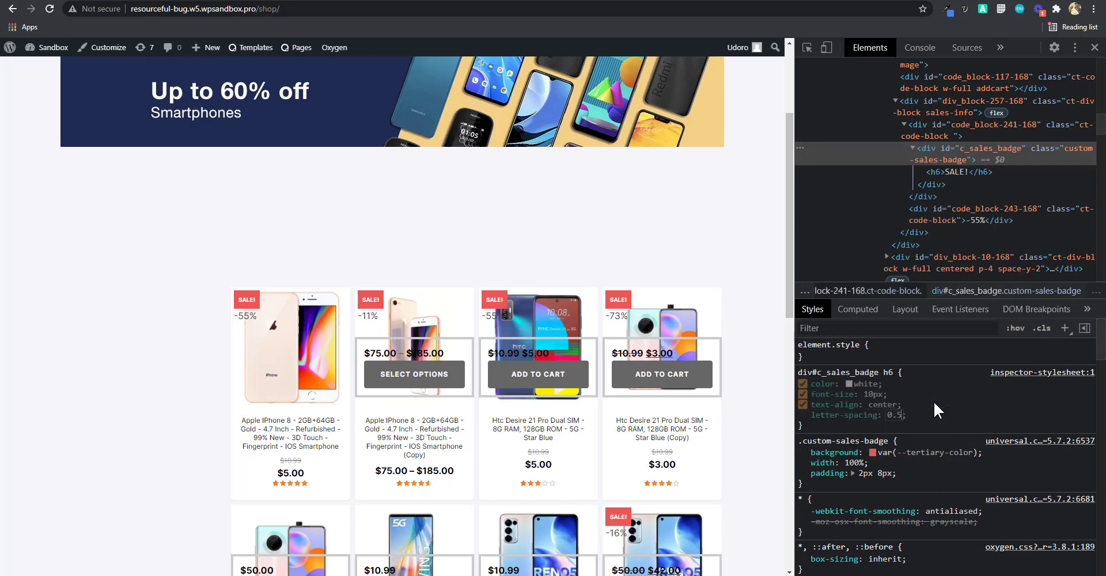
pyautogui.write('5px')
pyautogui.press('Return')
# Copy the whole div#c_sales_badge h6 rule, open an empty Notepad window and move it off the browser to the other screen
pyautogui.rightClick(876, 374)
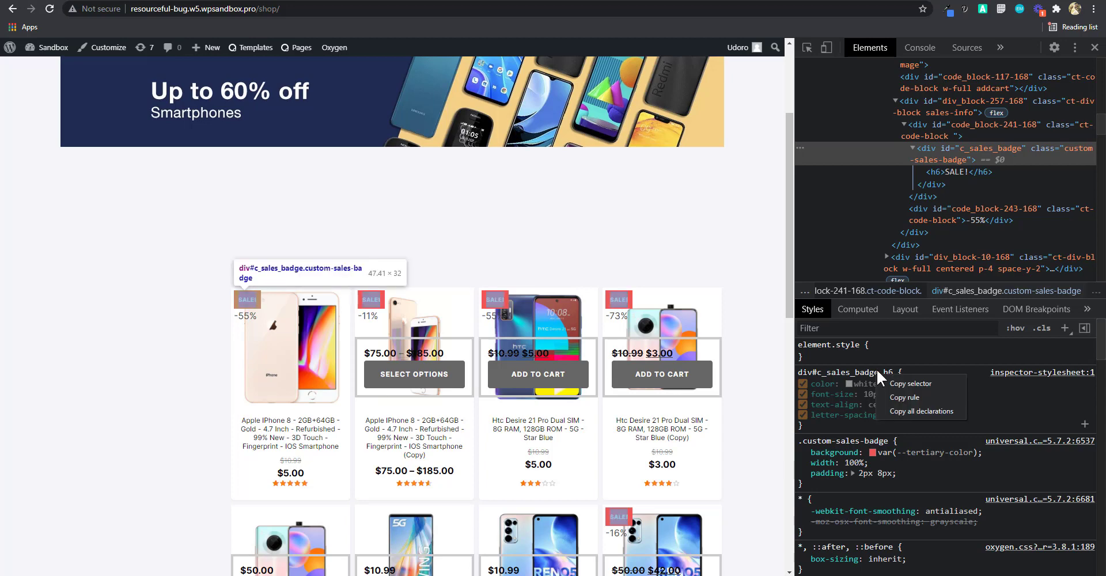
pyautogui.click(903, 396)
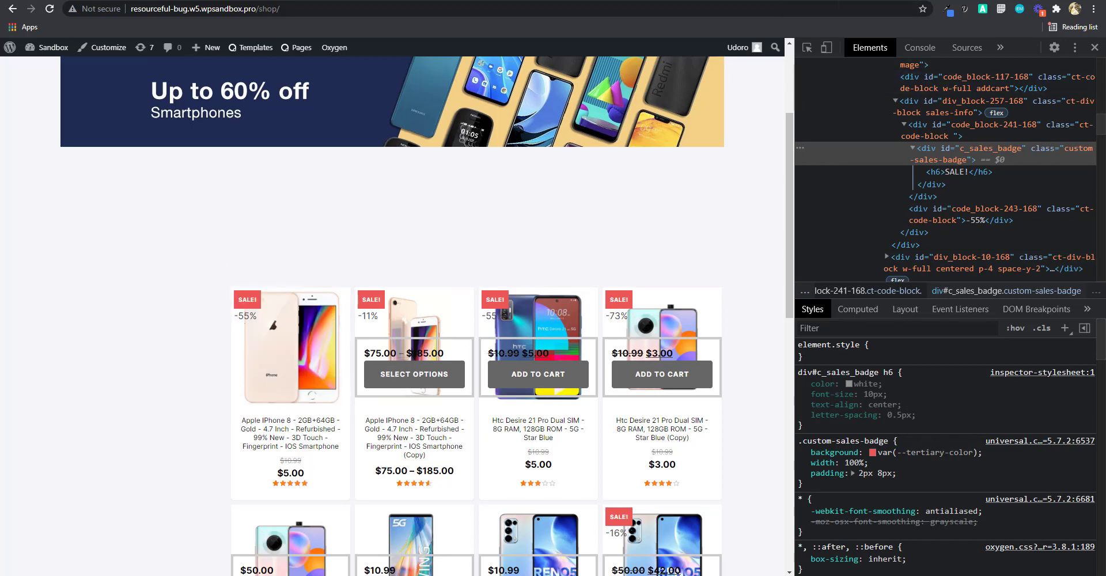
pyautogui.press('super')
pyautogui.click(126, 346)
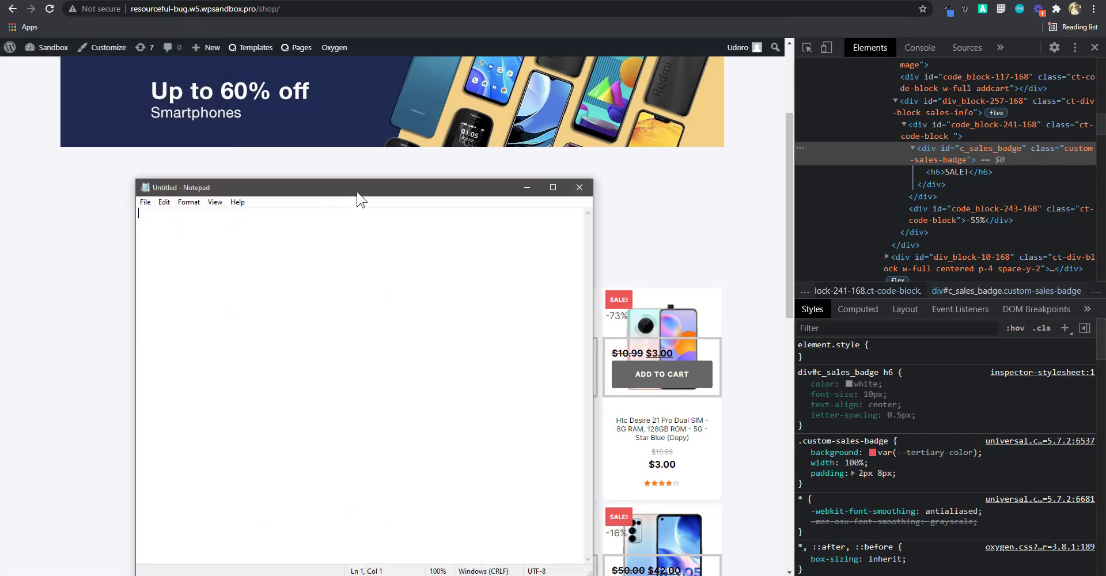
pyautogui.moveTo(358, 192); pyautogui.dragTo(1105, 200)
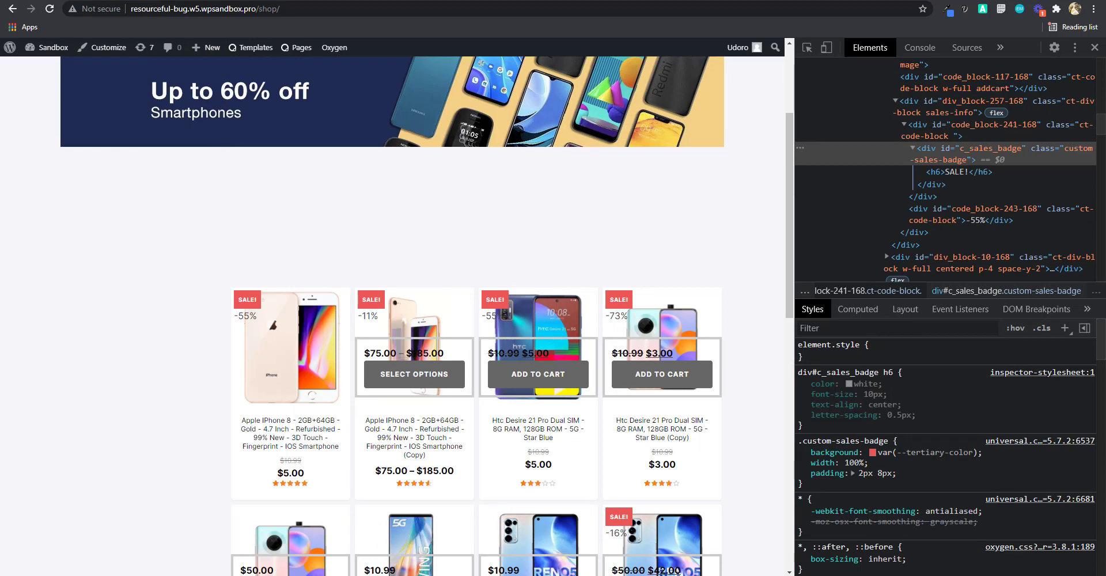
# Inspect the -73% discount label, switch to the Oxygen builder, add the class discount-percent to the discount percent code block and save
pyautogui.click(807, 47)
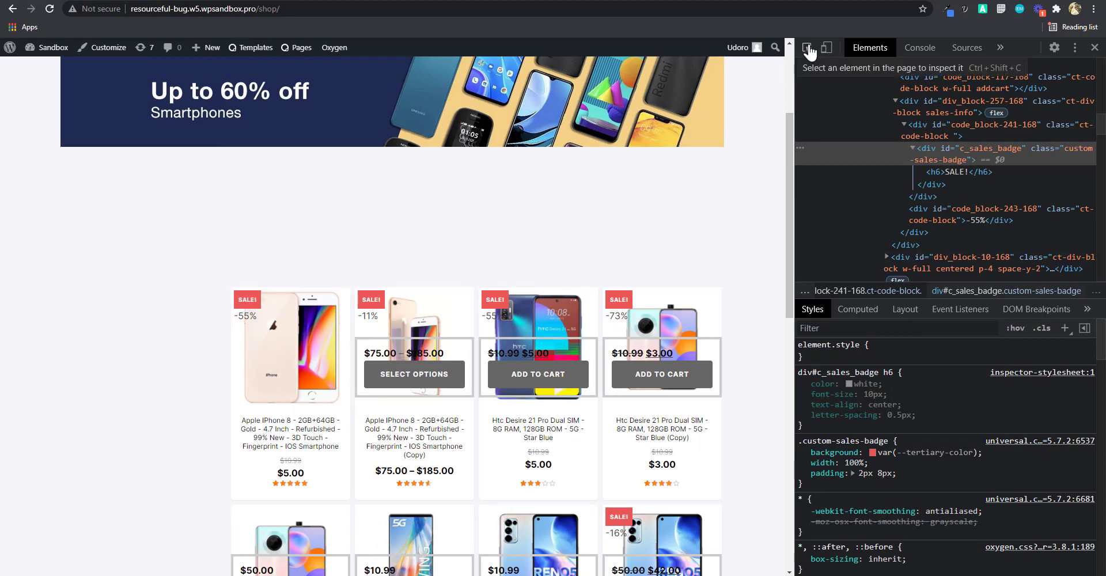
pyautogui.click(611, 317)
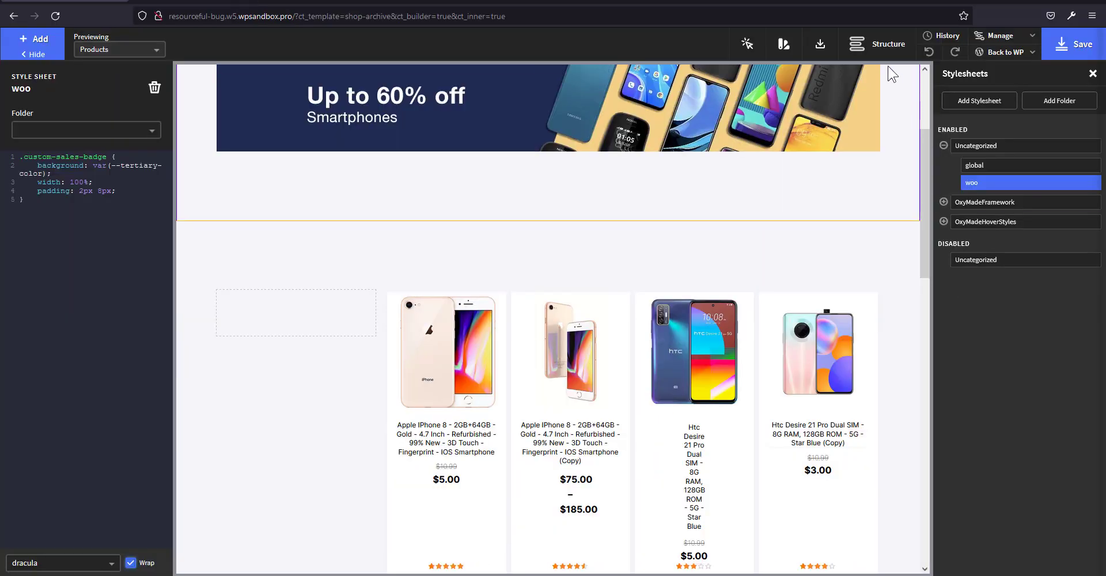
pyautogui.click(876, 44)
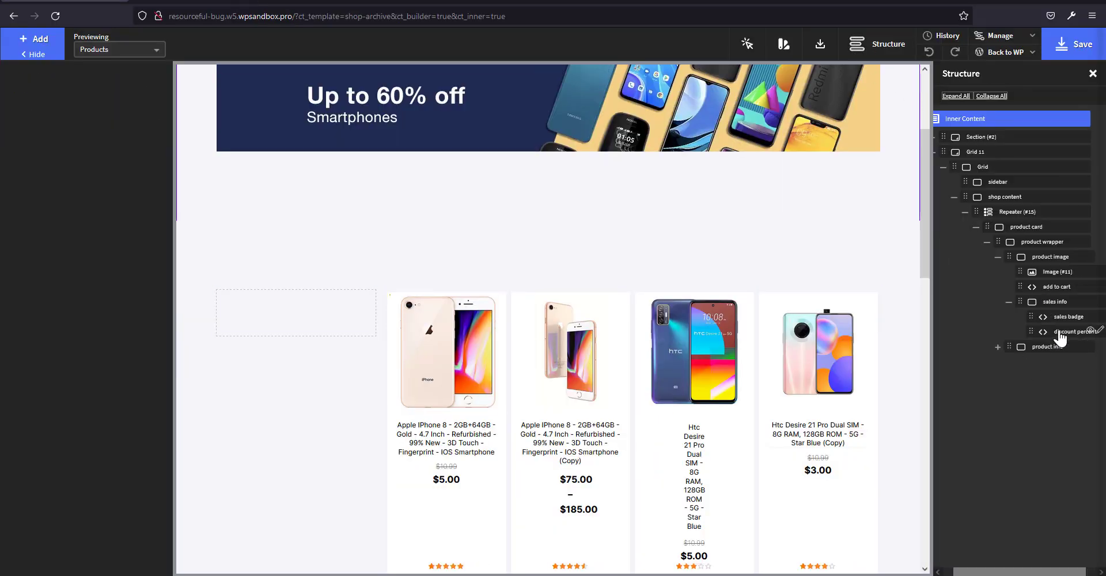
pyautogui.click(1066, 332)
pyautogui.click(71, 116)
pyautogui.write('d')
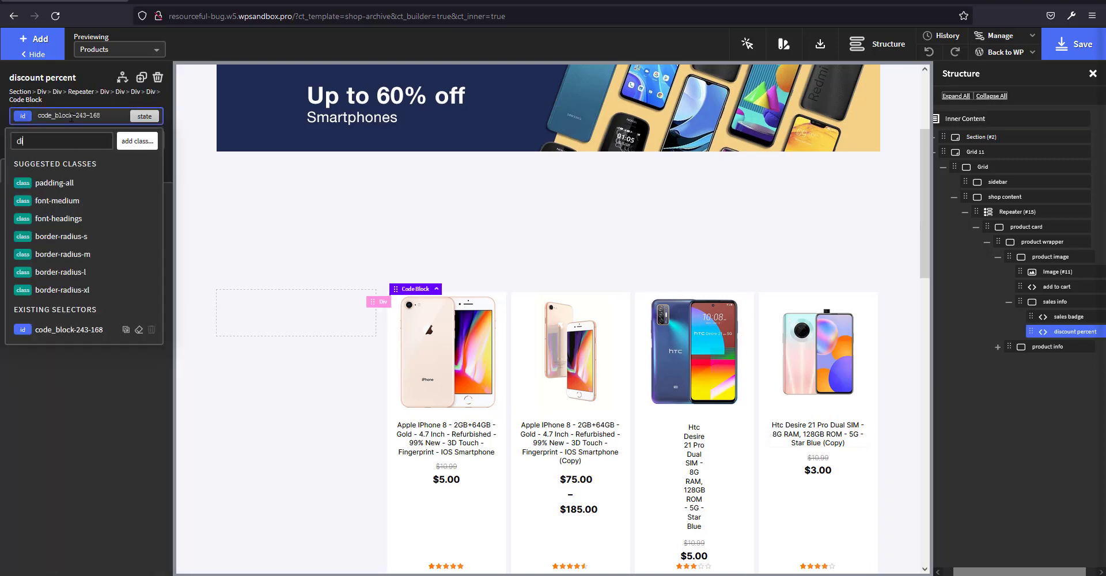
pyautogui.write('iscount')
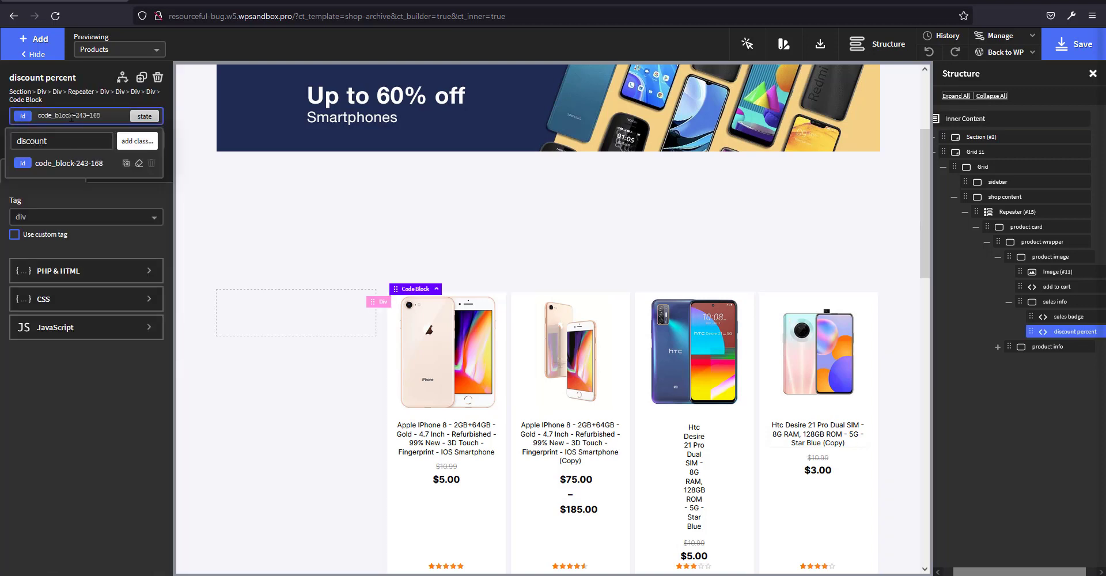
pyautogui.write('-percent')
pyautogui.press('Return')
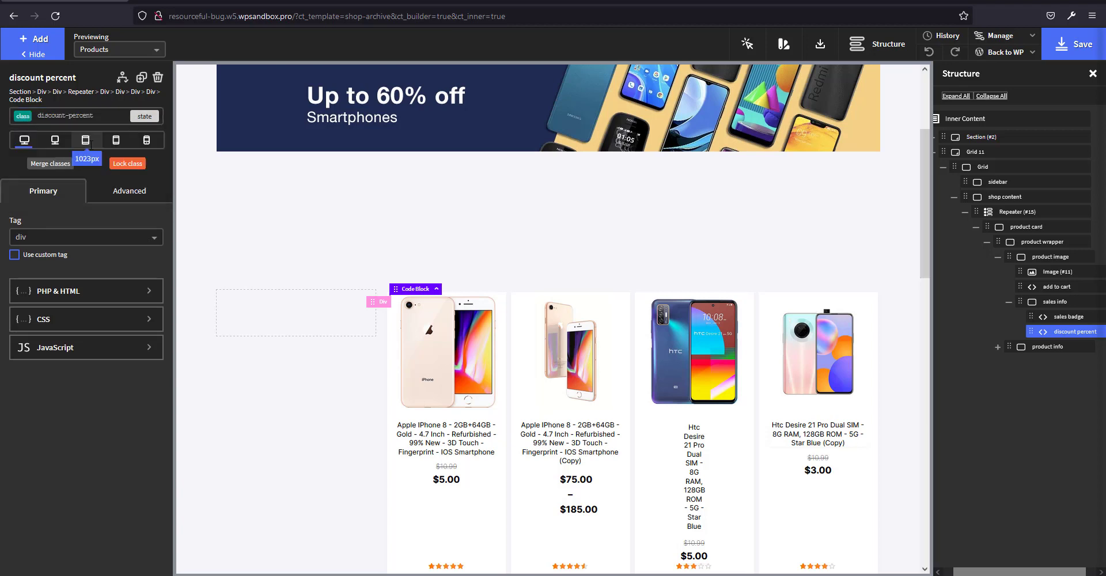
pyautogui.click(1056, 50)
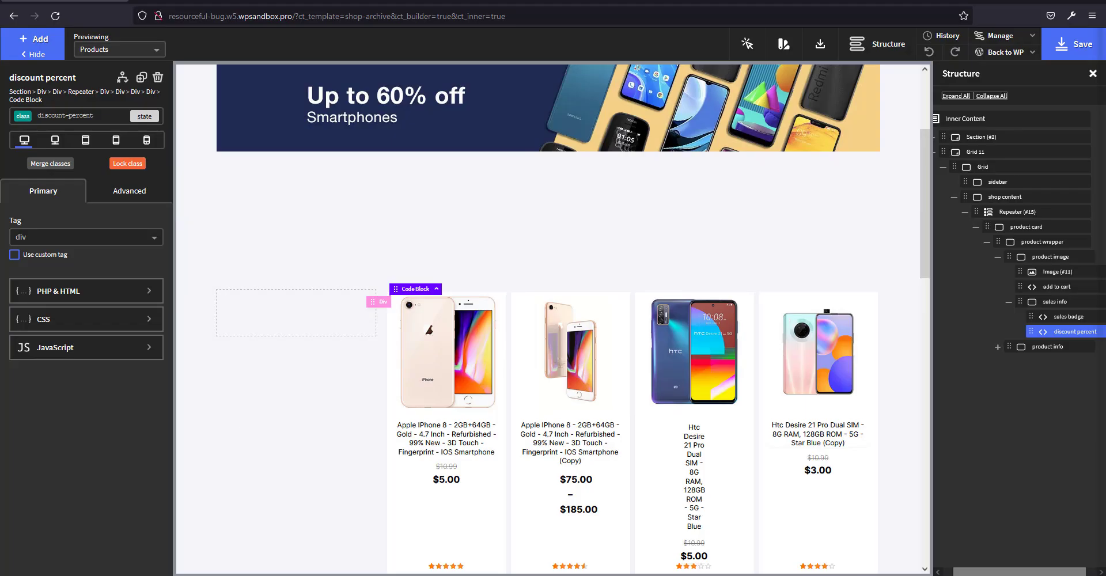
# Switch to the Chrome shop page, reload it and inspect the -55% discount label on the first product card
pyautogui.click(122, 559)
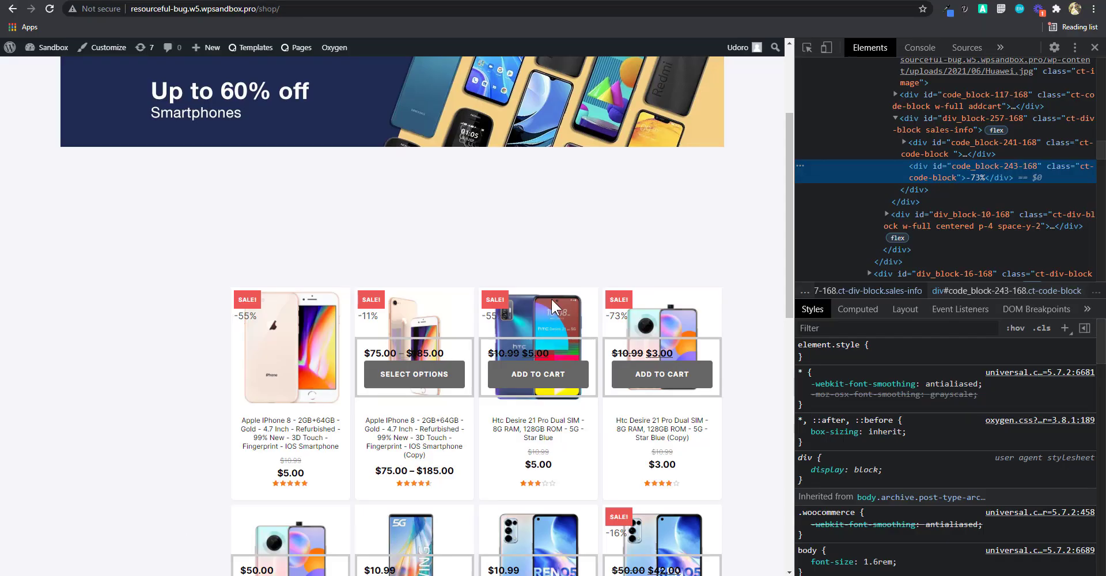
pyautogui.press('F5')
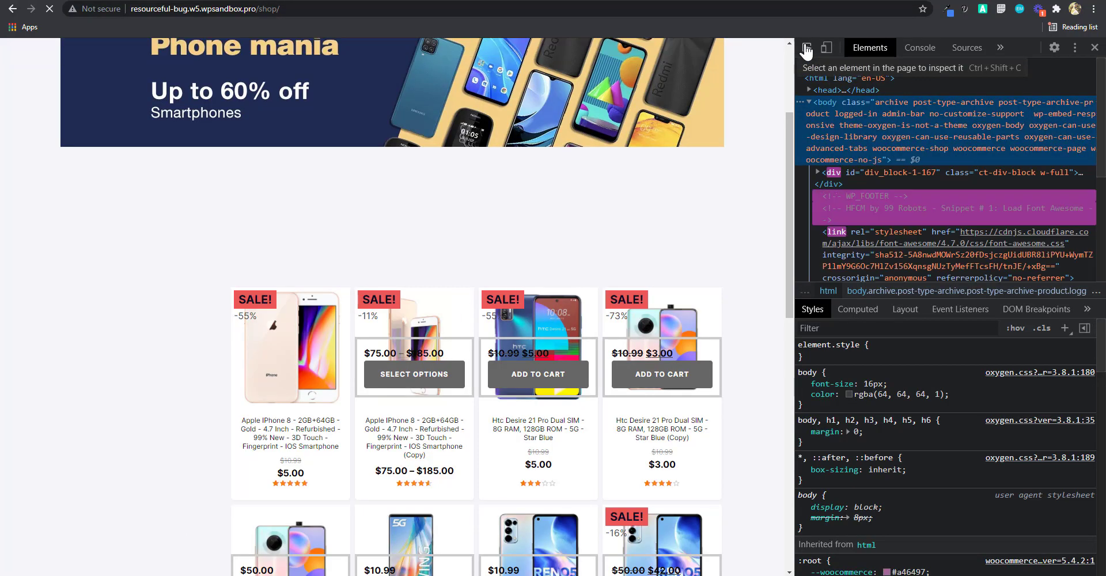
pyautogui.click(808, 47)
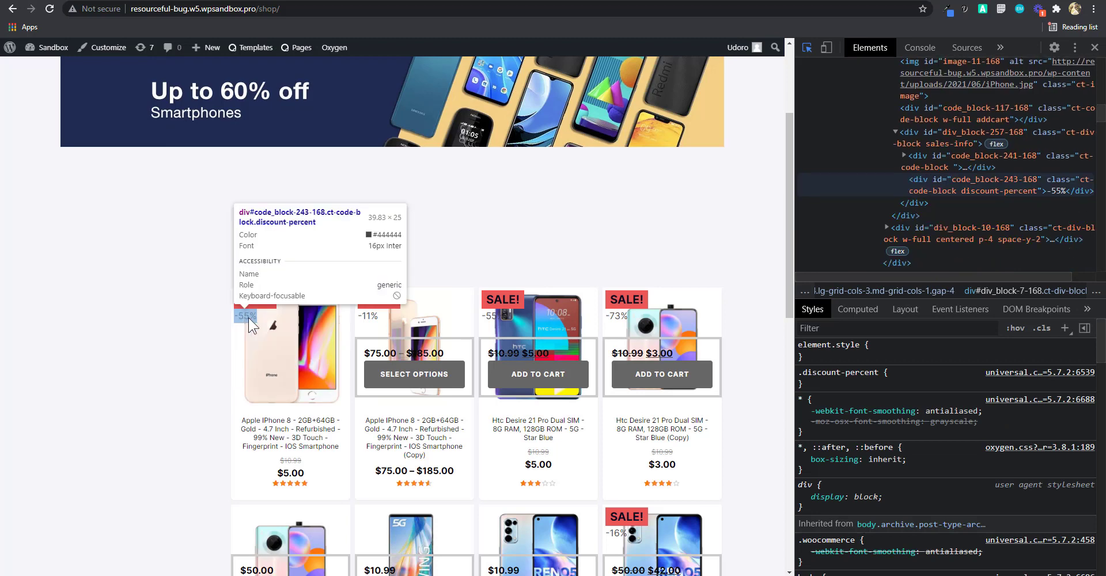
pyautogui.click(245, 316)
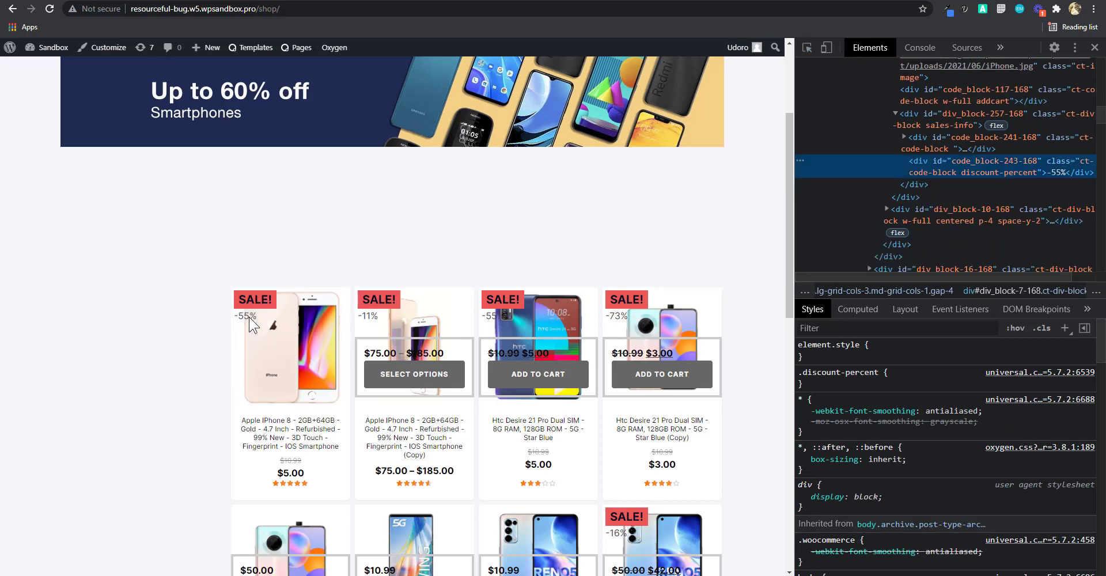
# Set the background to white and the padding to 0 8px in the .discount-percent rule
pyautogui.click(898, 377)
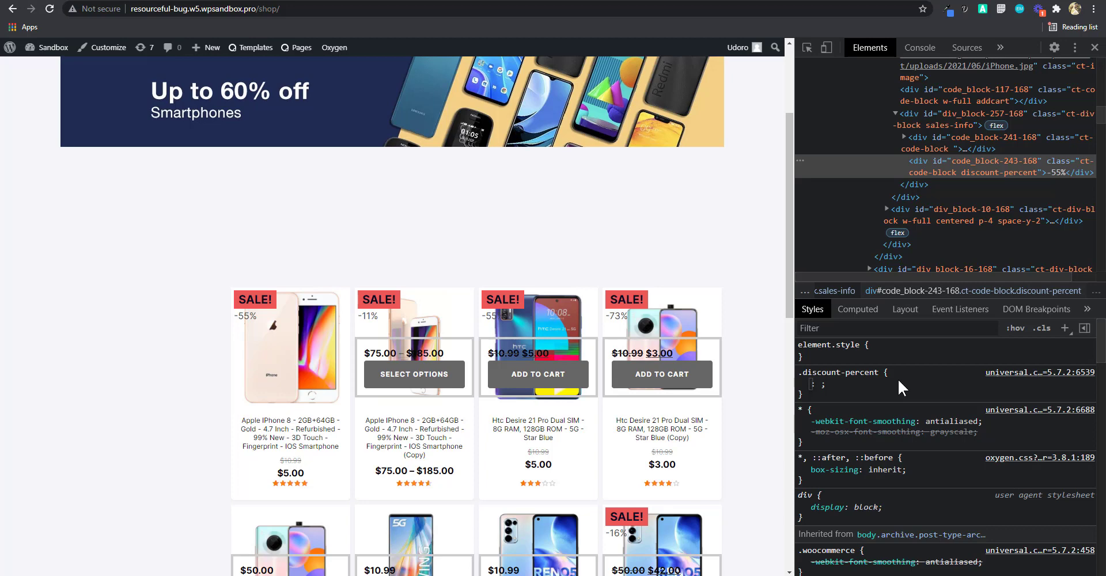
pyautogui.write('background')
pyautogui.press('Tab')
pyautogui.write('wh')
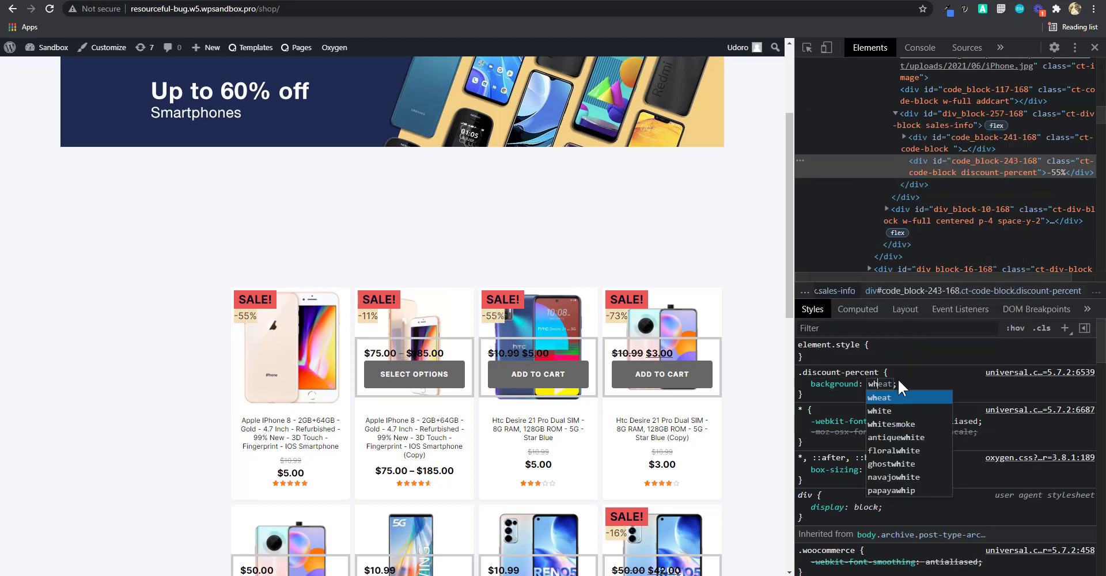
pyautogui.write('ite')
pyautogui.press('Return')
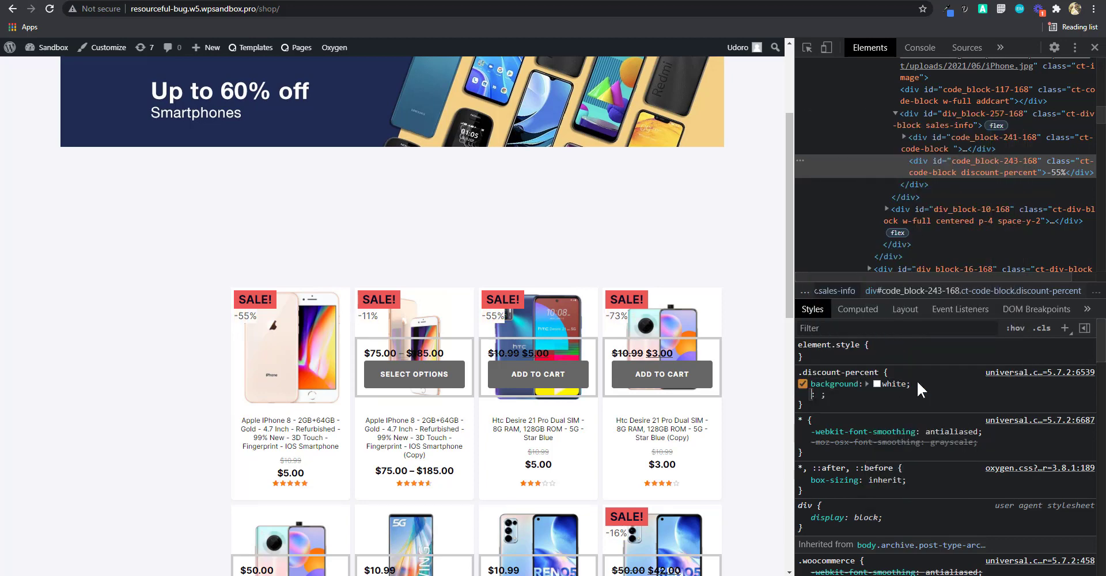
pyautogui.write('padding')
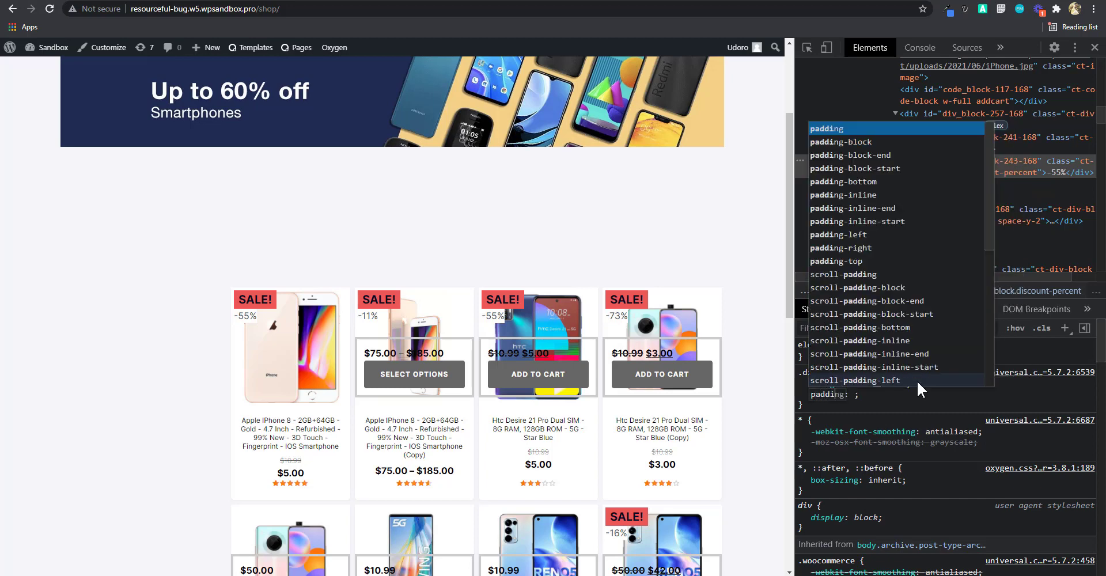
pyautogui.press('Tab')
pyautogui.write('0')
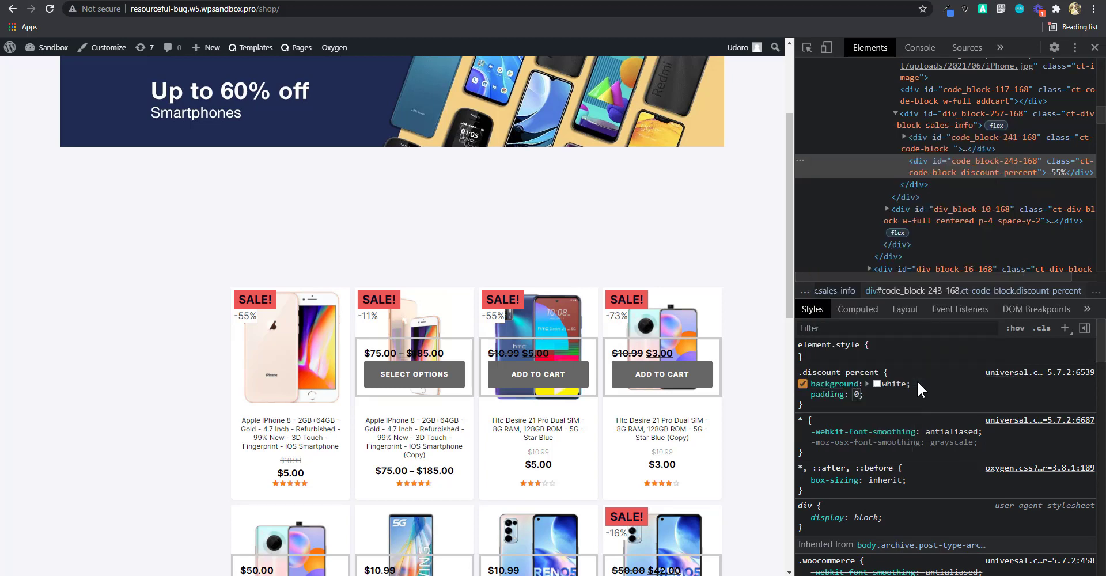
pyautogui.write(' 8px')
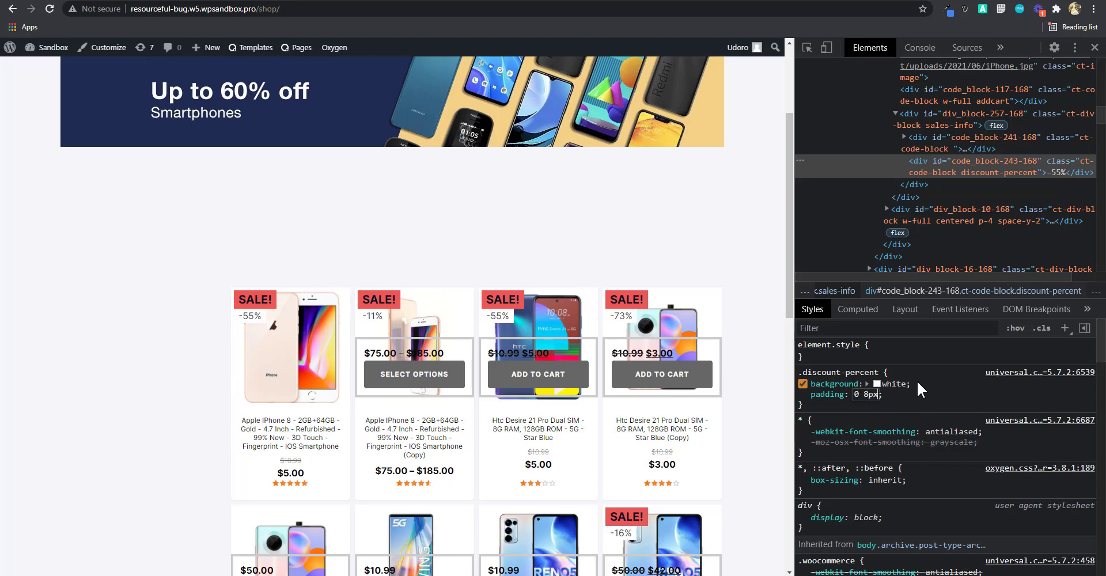
pyautogui.press('Tab')
# Add a width of 100% and a centered text-align to the .discount-percent rule
pyautogui.write('width')
pyautogui.press('Tab')
pyautogui.write('100%')
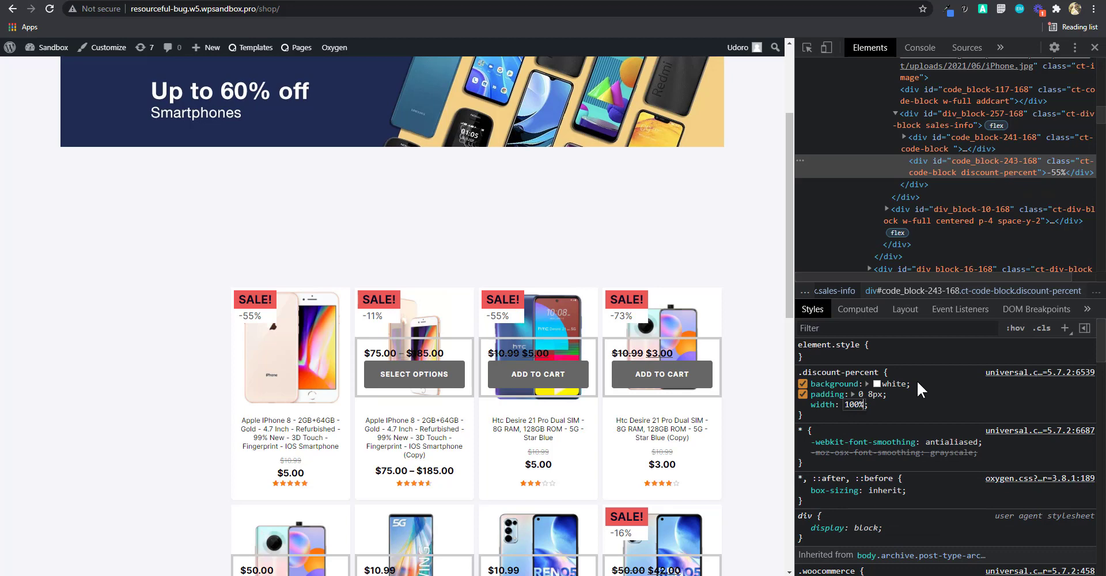
pyautogui.press('Tab')
pyautogui.write('x')
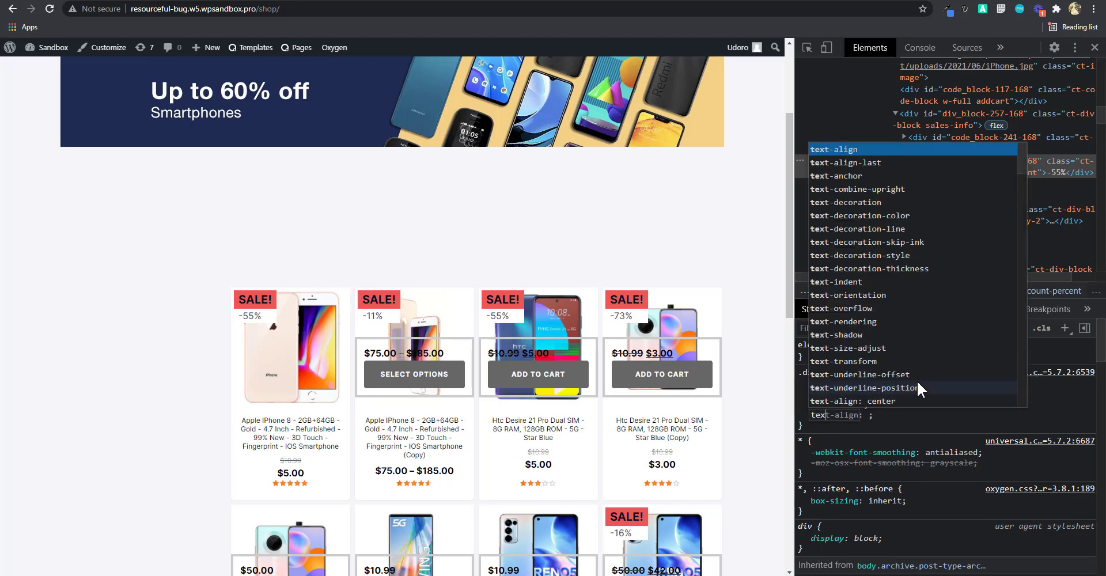
pyautogui.write('t')
pyautogui.press('Tab')
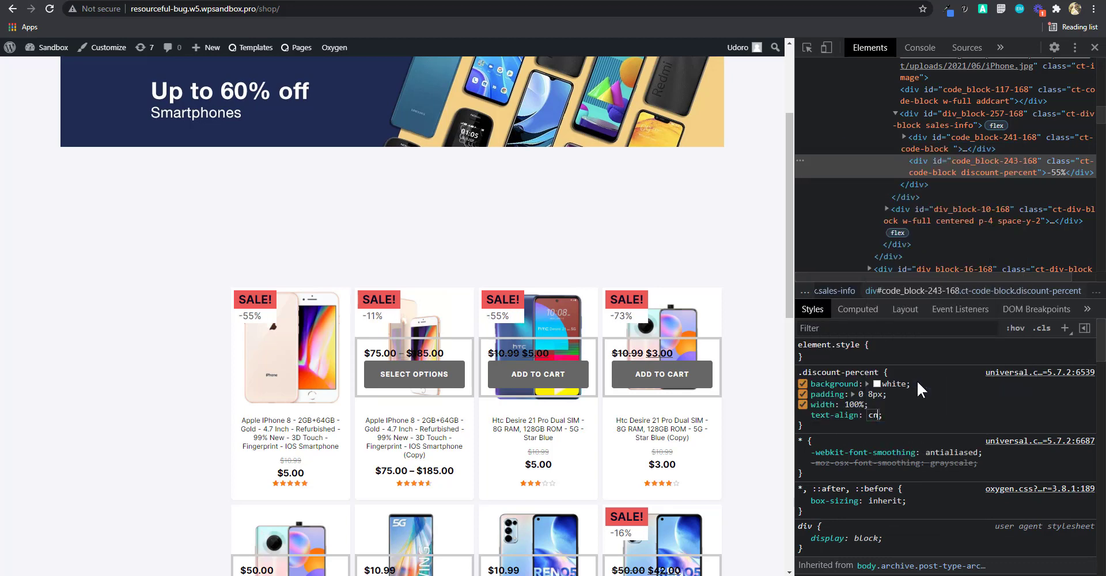
pyautogui.write('c')
pyautogui.press('Return')
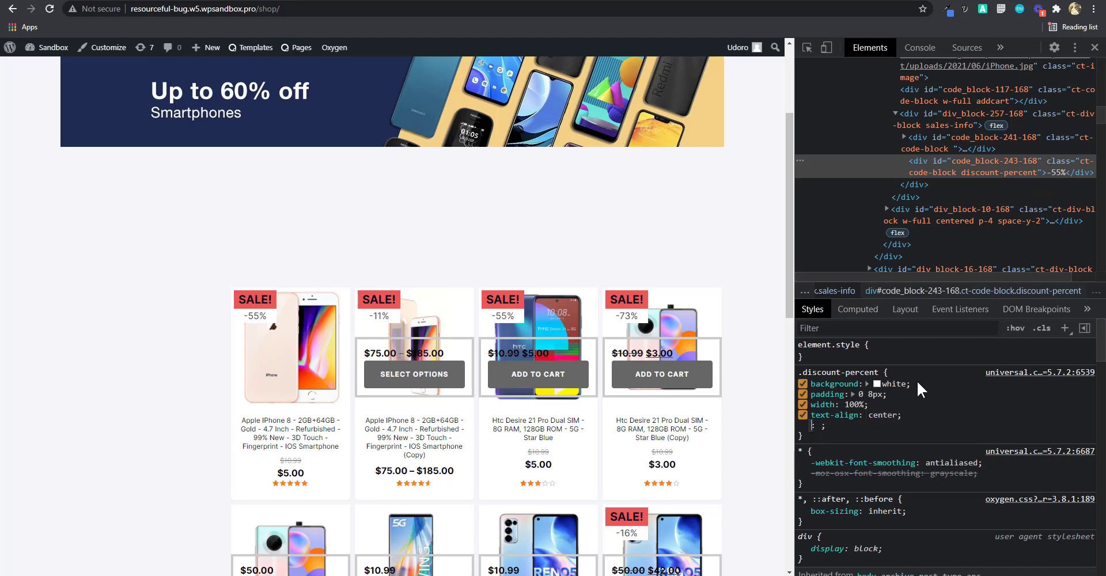
# Set the font-size to 75% and the font-weight to bold in the .discount-percent rule
pyautogui.write('font')
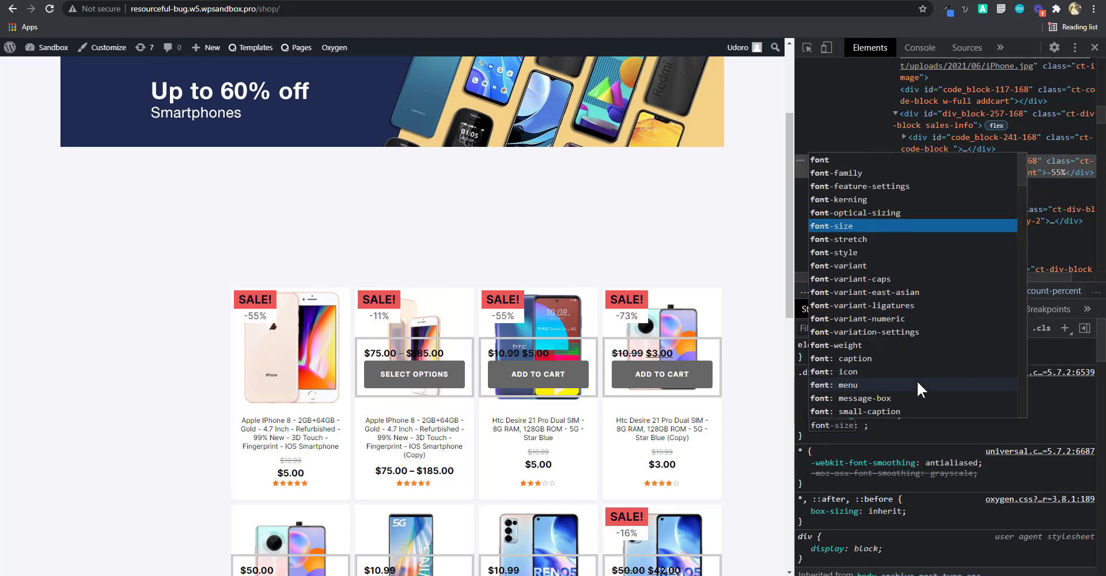
pyautogui.press('Tab')
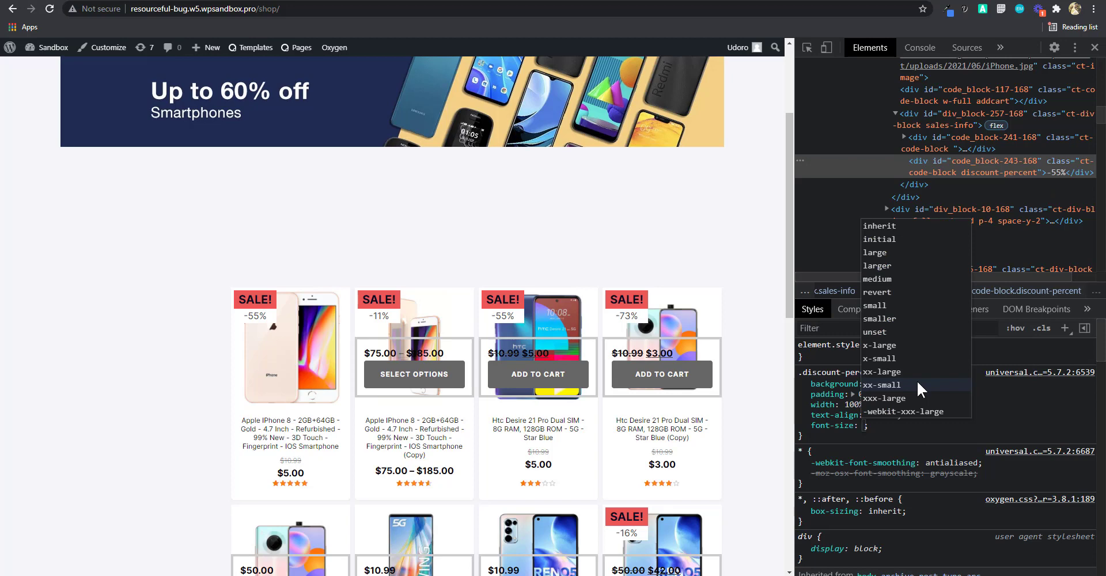
pyautogui.write('75')
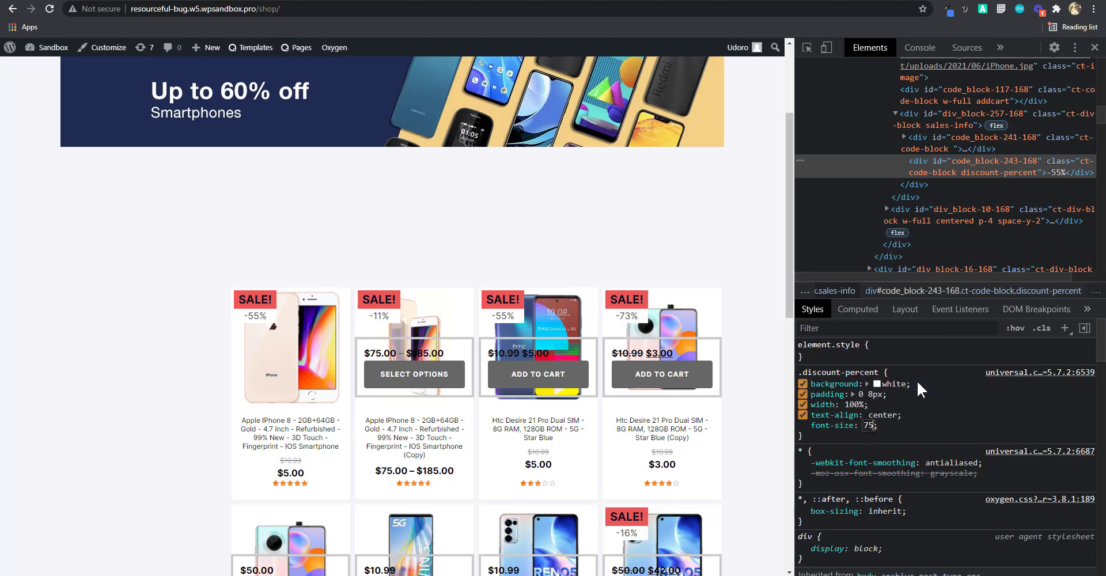
pyautogui.write('%')
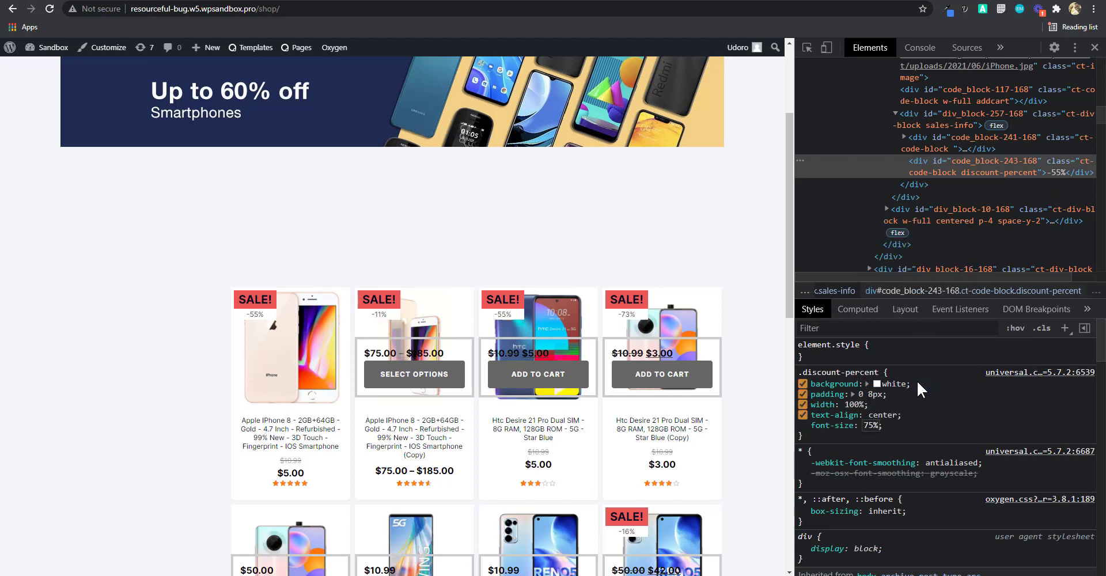
pyautogui.press('Return')
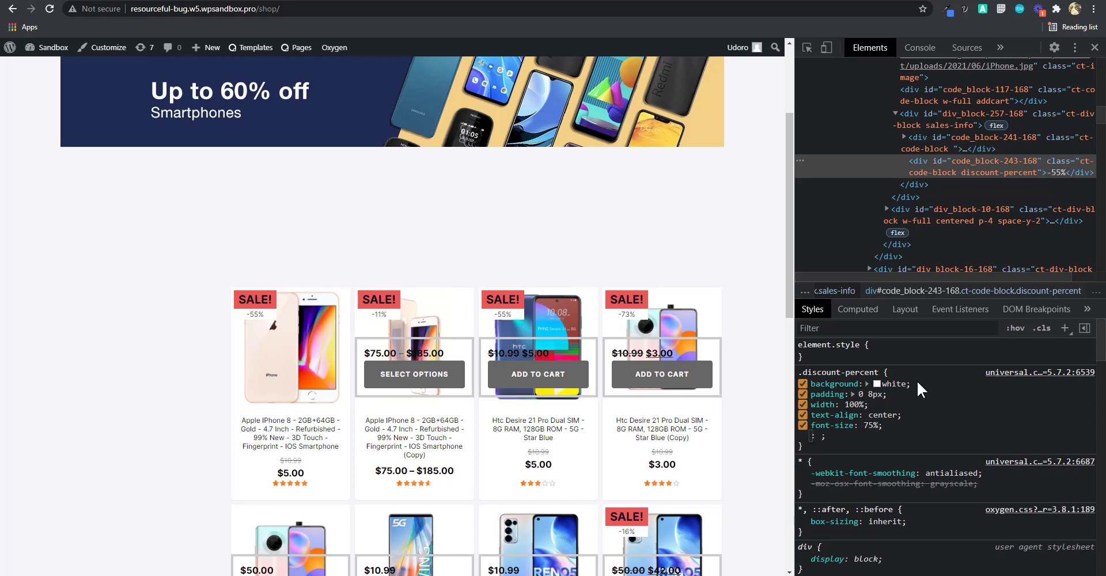
pyautogui.write('font-w')
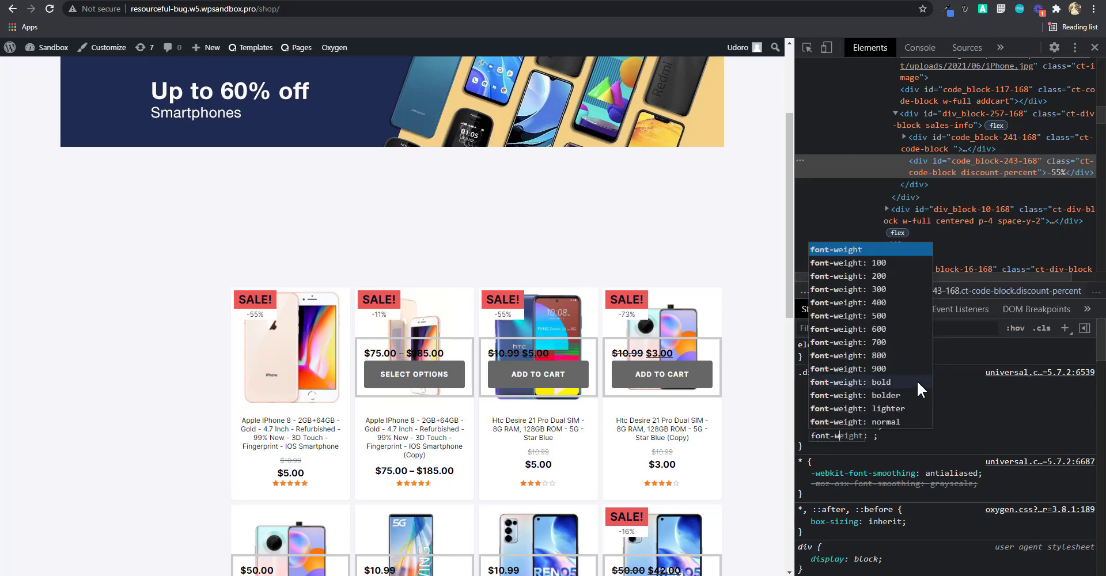
pyautogui.press('Tab')
pyautogui.write('bold')
pyautogui.press('Return')
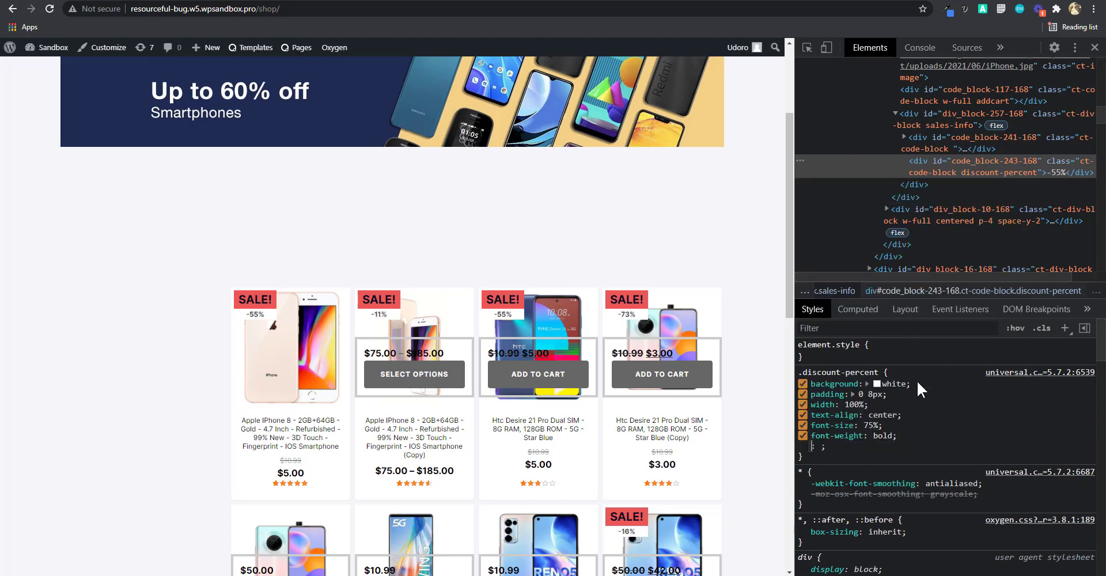
pyautogui.click(932, 410)
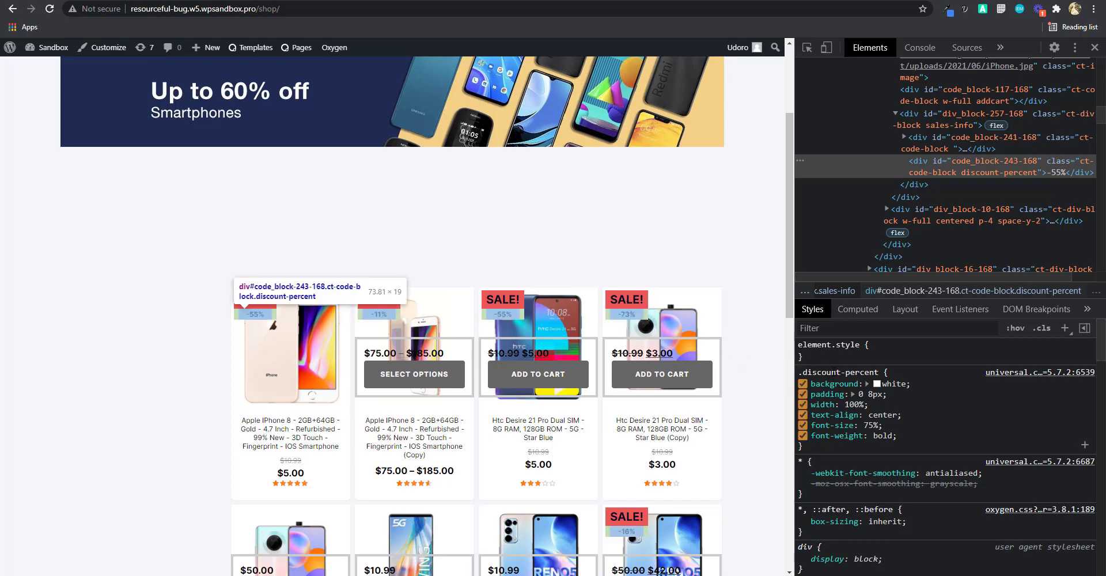
# Copy the .discount-percent rule with its bold 75% text styling
pyautogui.rightClick(833, 372)
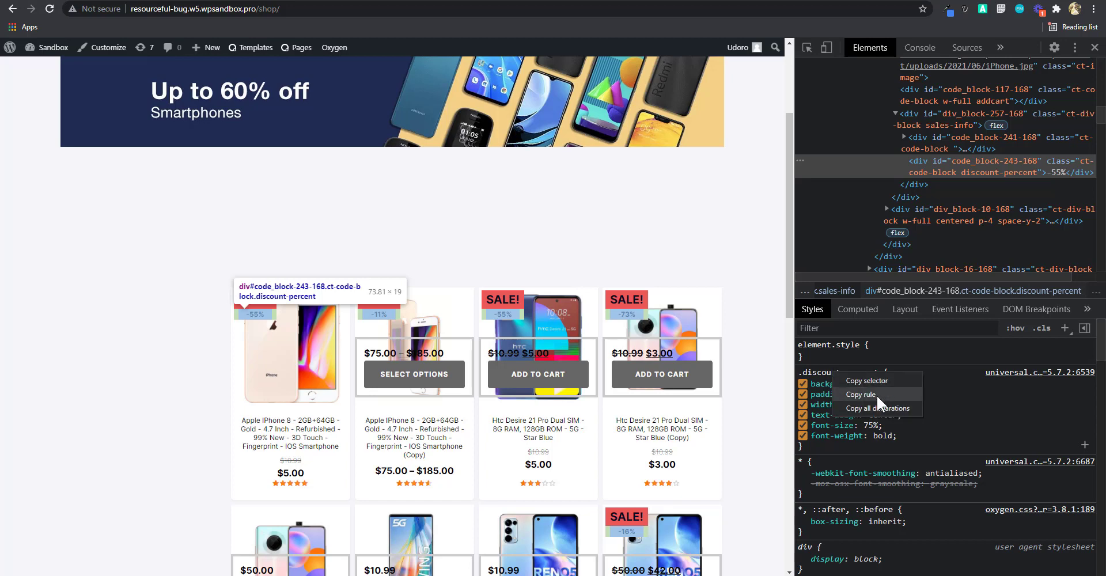
pyautogui.click(877, 394)
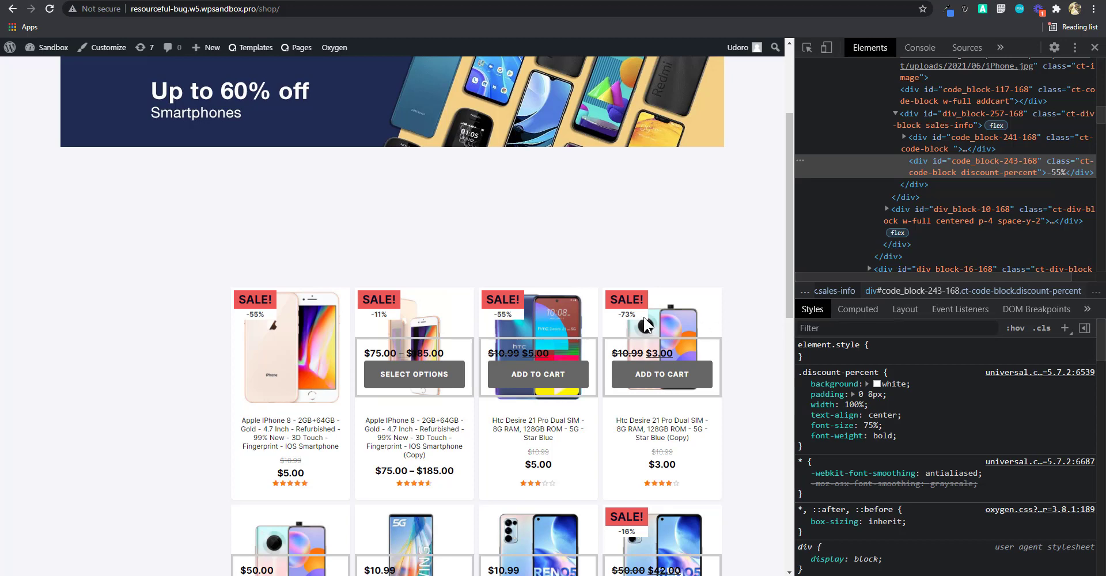
pyautogui.click(908, 436)
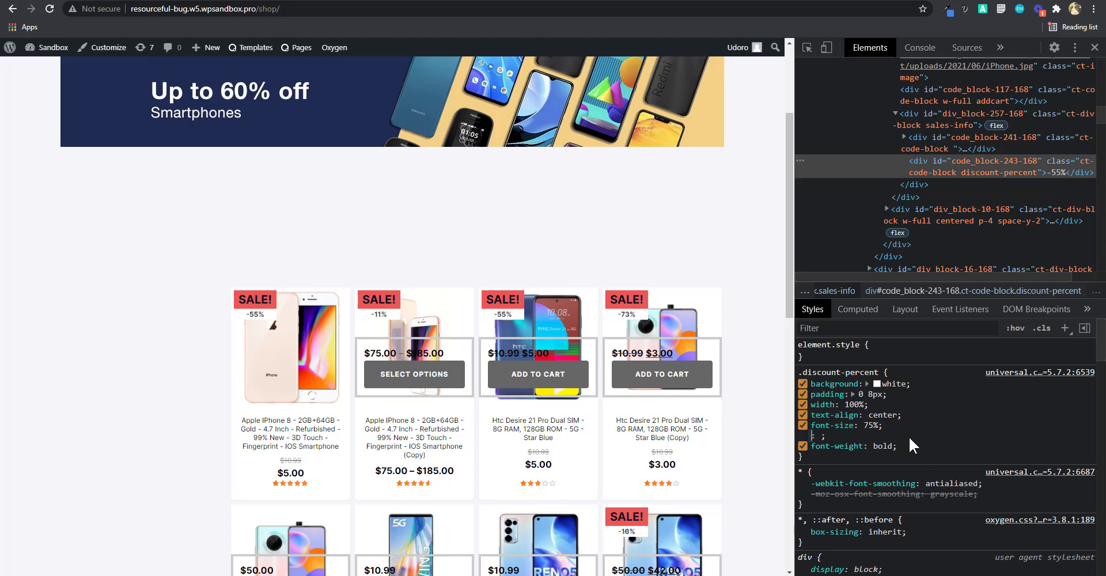
pyautogui.press('Escape')
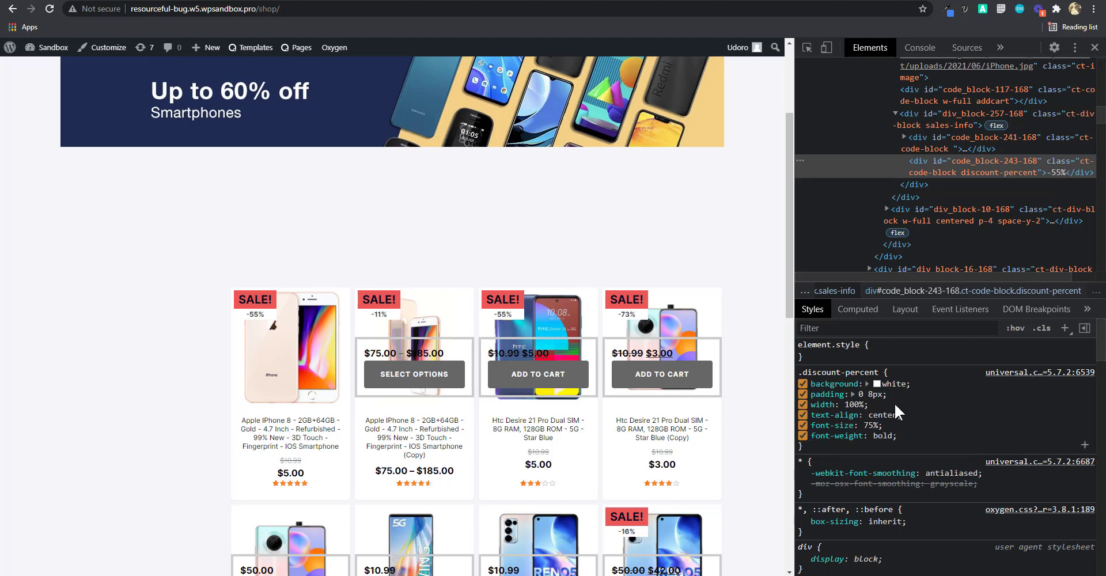
# Add a max-width of 70% below the width in the .discount-percent rule and copy the whole rule
pyautogui.click(883, 400)
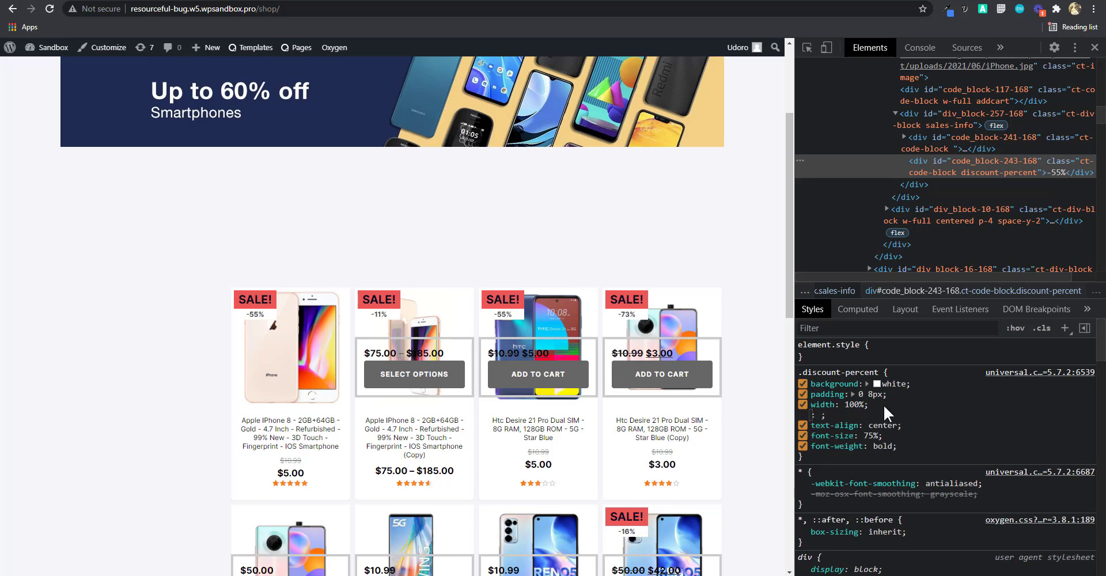
pyautogui.write('max-width')
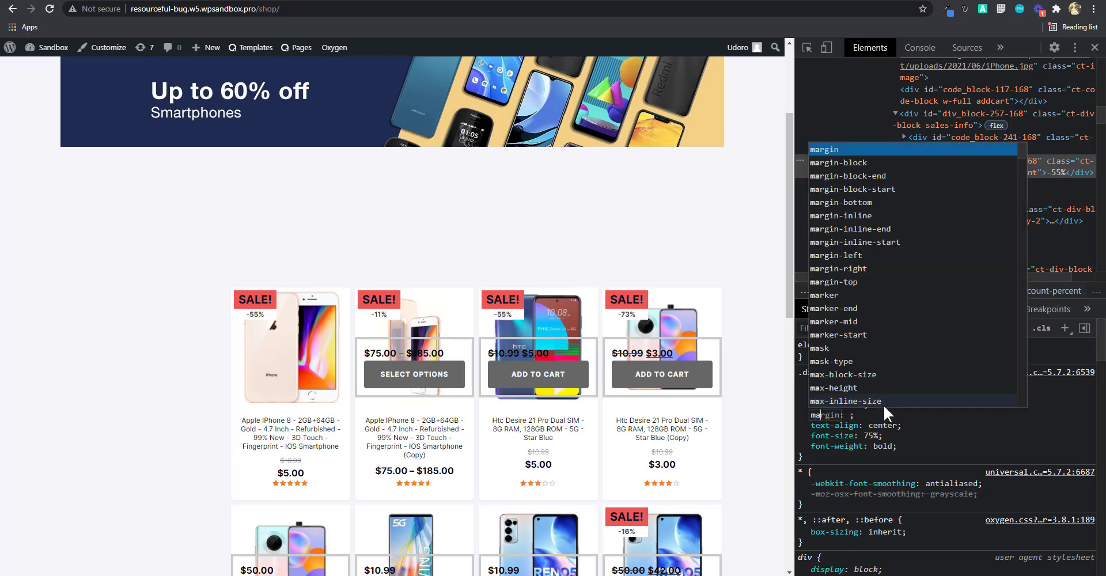
pyautogui.press('Tab')
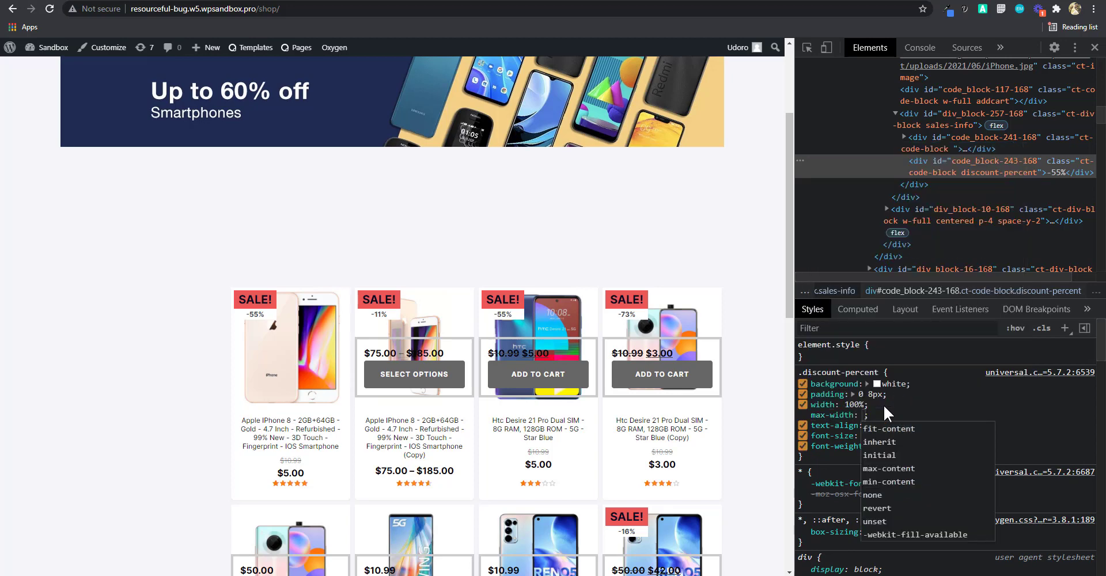
pyautogui.write('70')
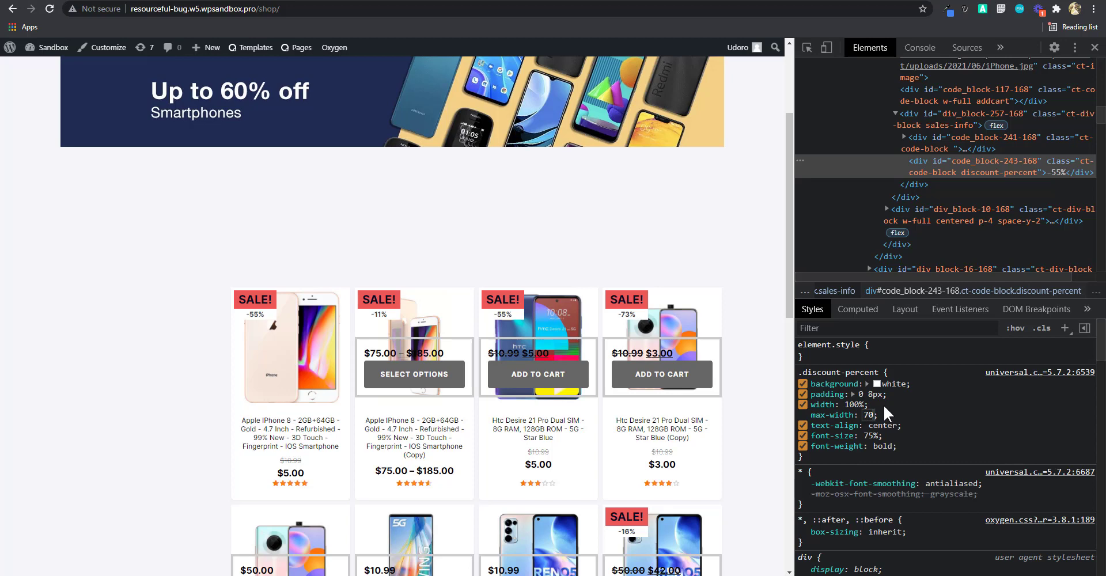
pyautogui.write('%')
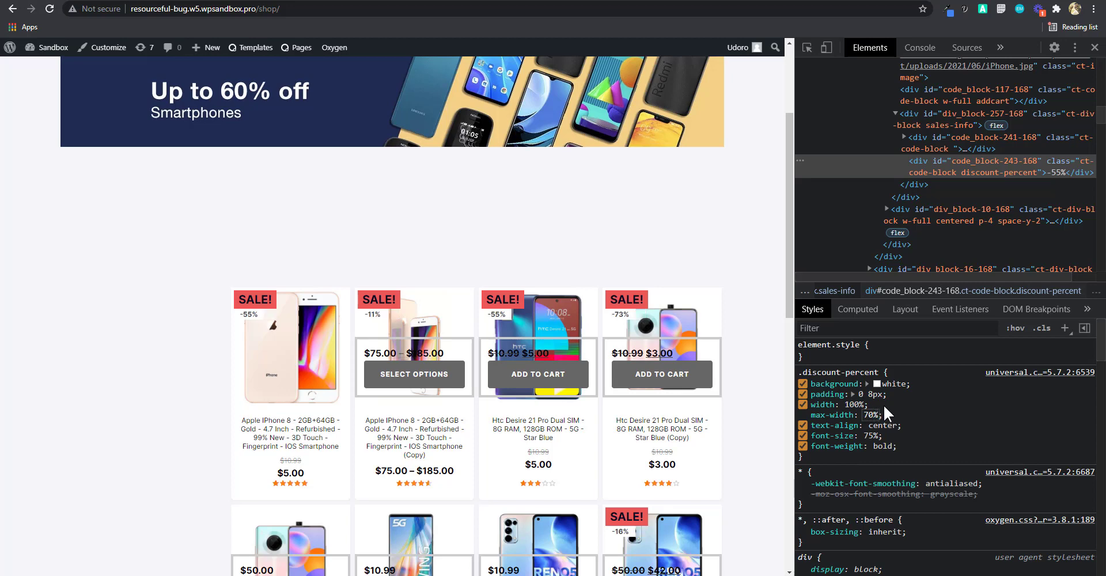
pyautogui.click(907, 403)
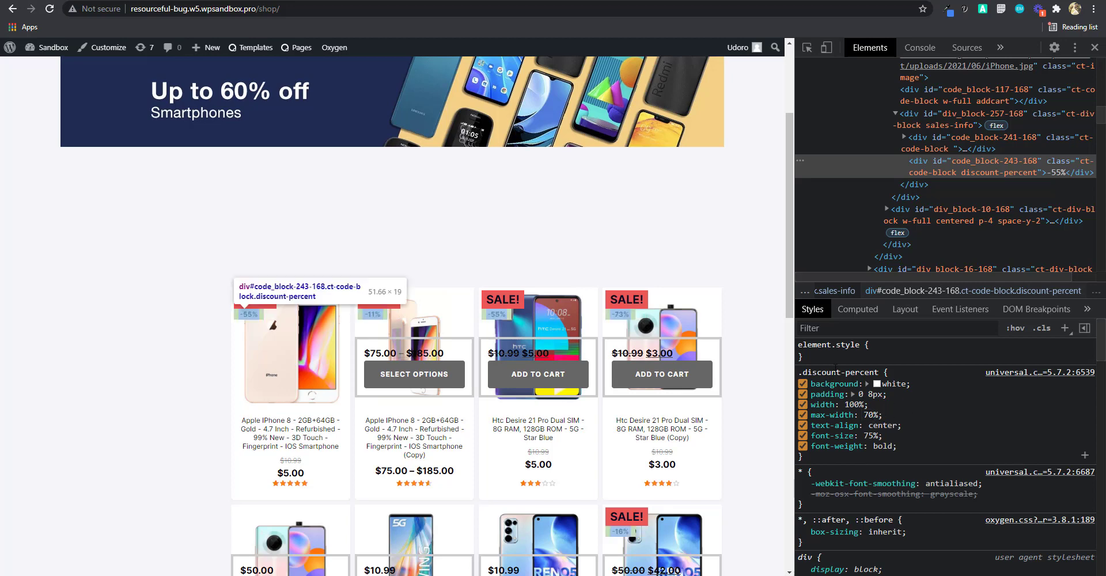
pyautogui.rightClick(836, 369)
pyautogui.click(870, 390)
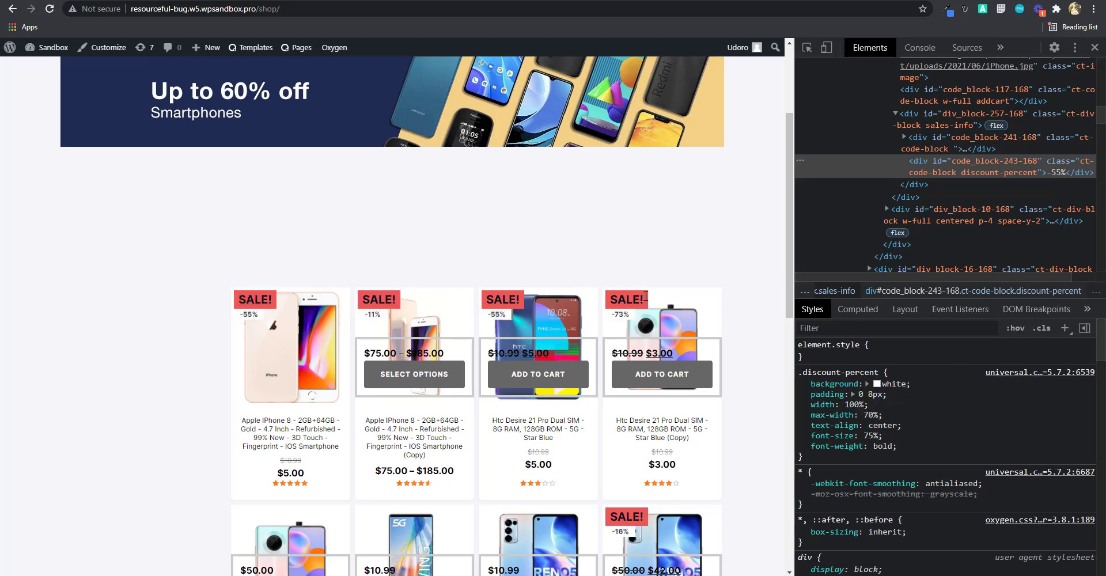
# Inspect the SALE! badge on the fourth product card, add a max-width of 75% to .custom-sales-badge and copy the rule
pyautogui.click(809, 49)
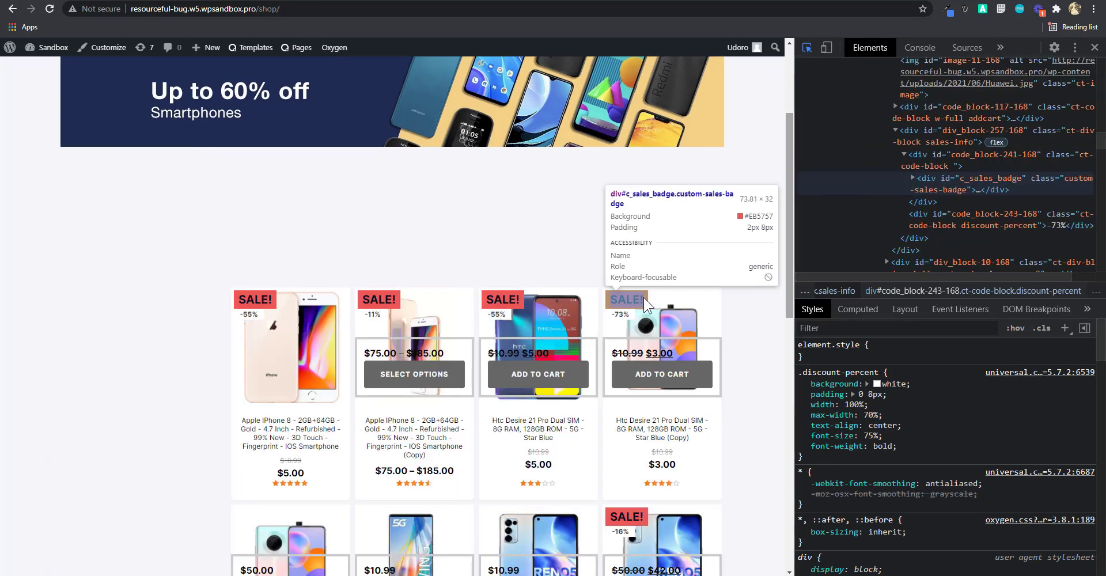
pyautogui.click(644, 298)
pyautogui.click(880, 392)
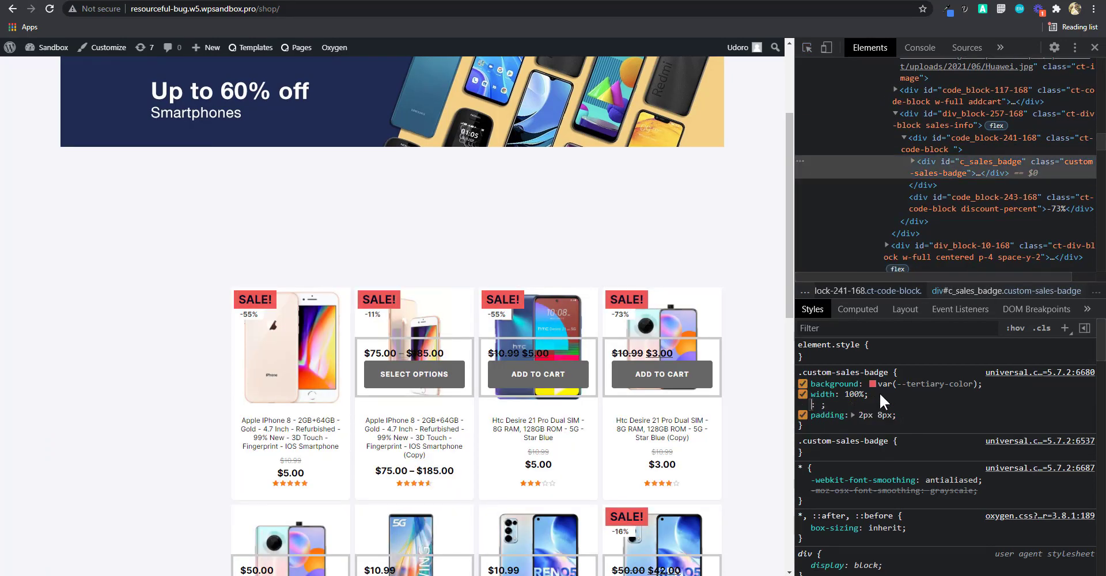
pyautogui.write('max')
pyautogui.press('Tab')
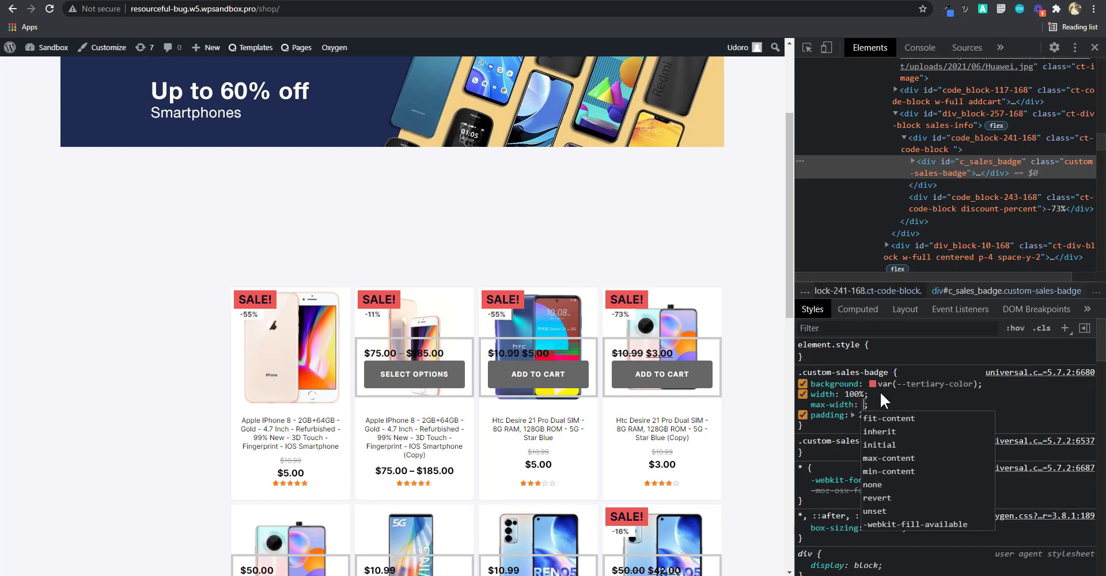
pyautogui.write('75%')
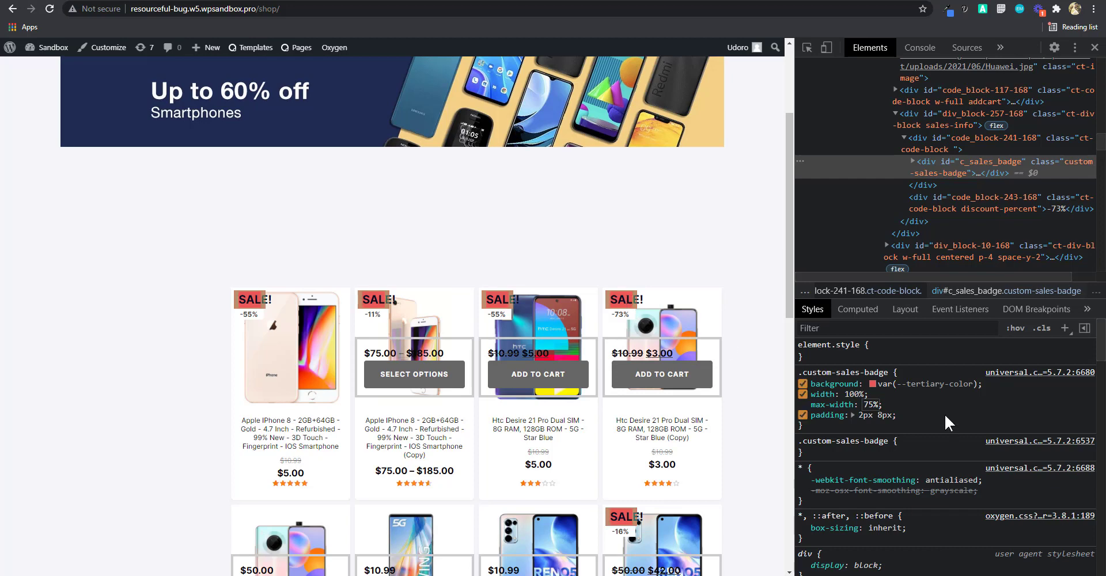
pyautogui.rightClick(851, 375)
pyautogui.click(908, 394)
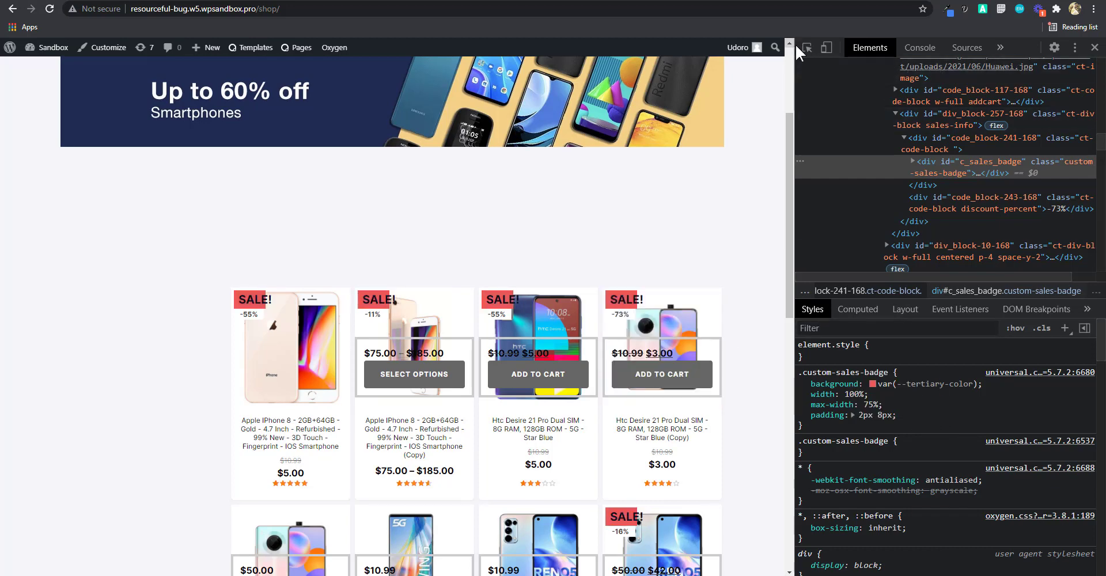
# Switch to the Oxygen builder, open the woo stylesheet and replace its .custom-sales-badge rule with the copied one
pyautogui.hotkey('alt', 'Tab')
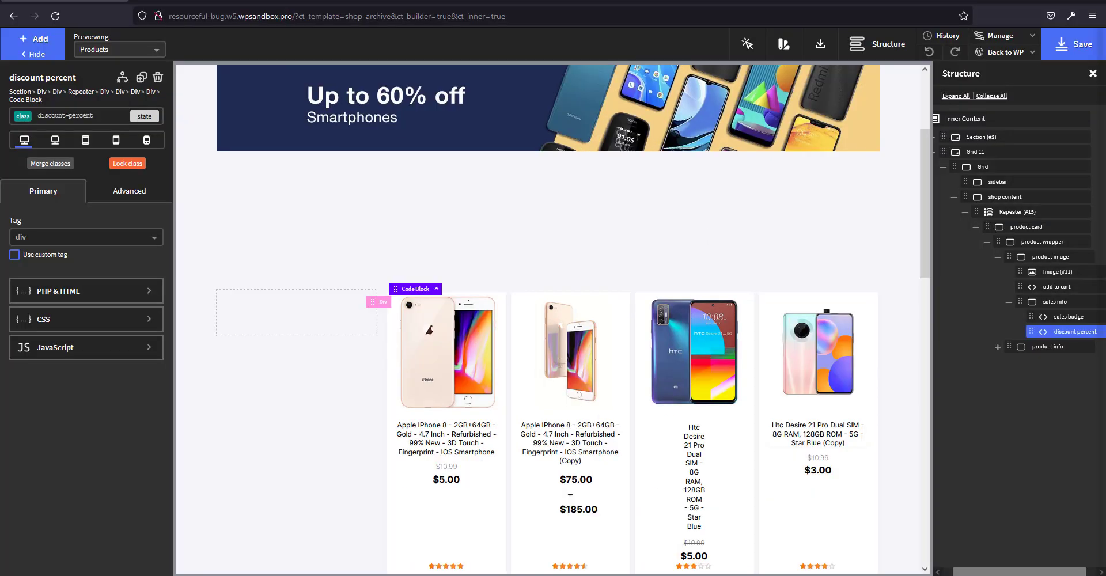
pyautogui.click(1003, 37)
pyautogui.click(1010, 73)
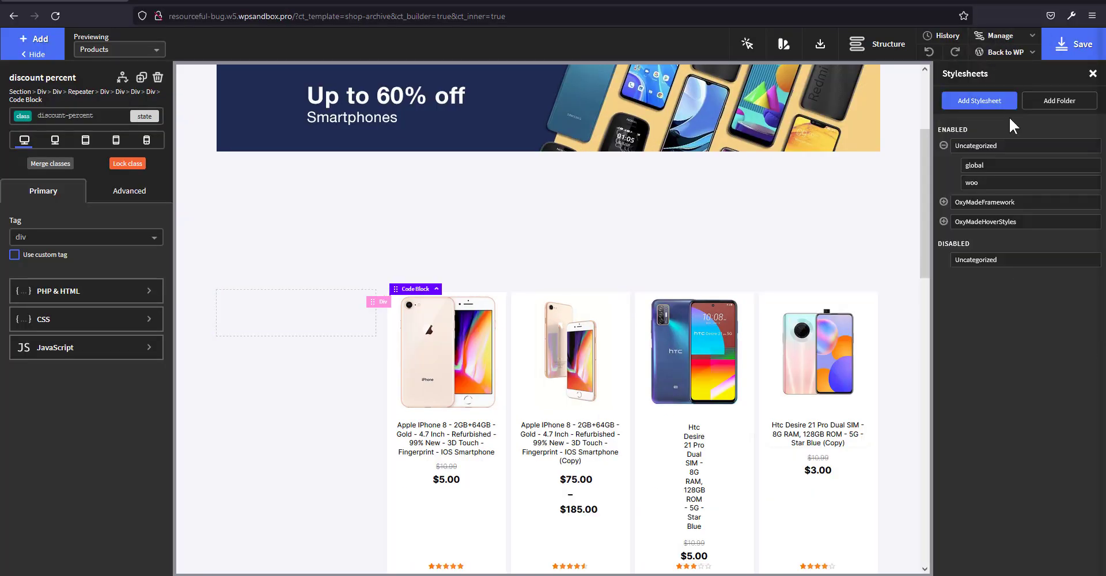
pyautogui.click(976, 182)
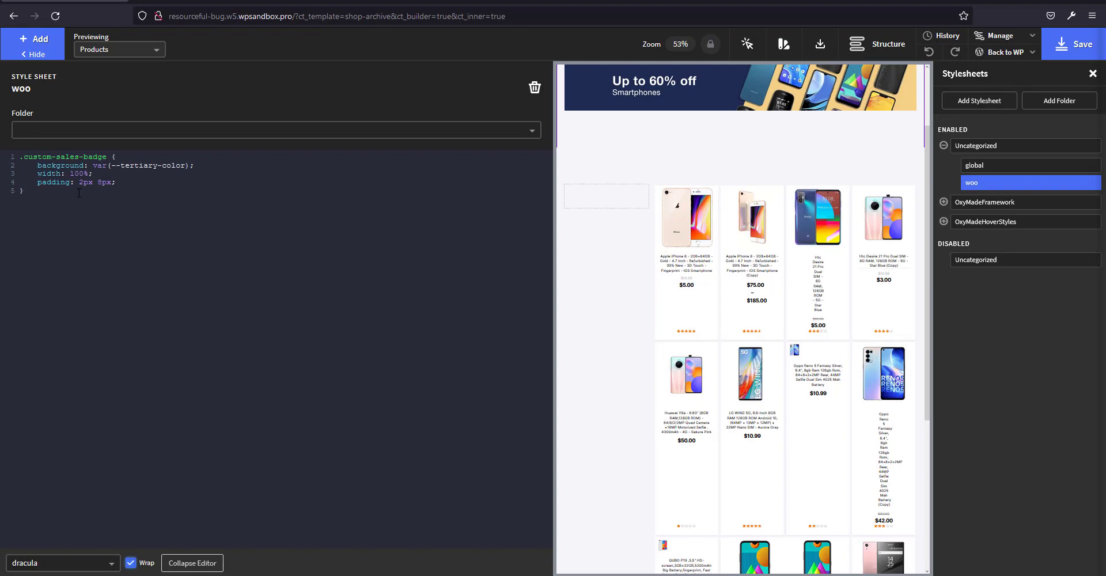
pyautogui.moveTo(47, 218); pyautogui.dragTo(1, 161)
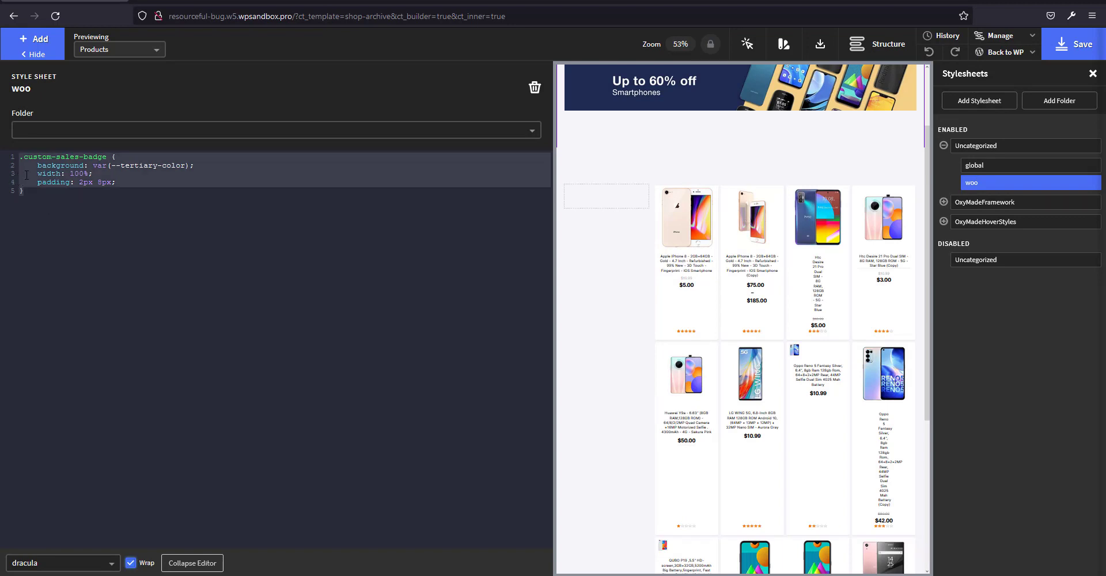
pyautogui.hotkey('ctrl', 'v')
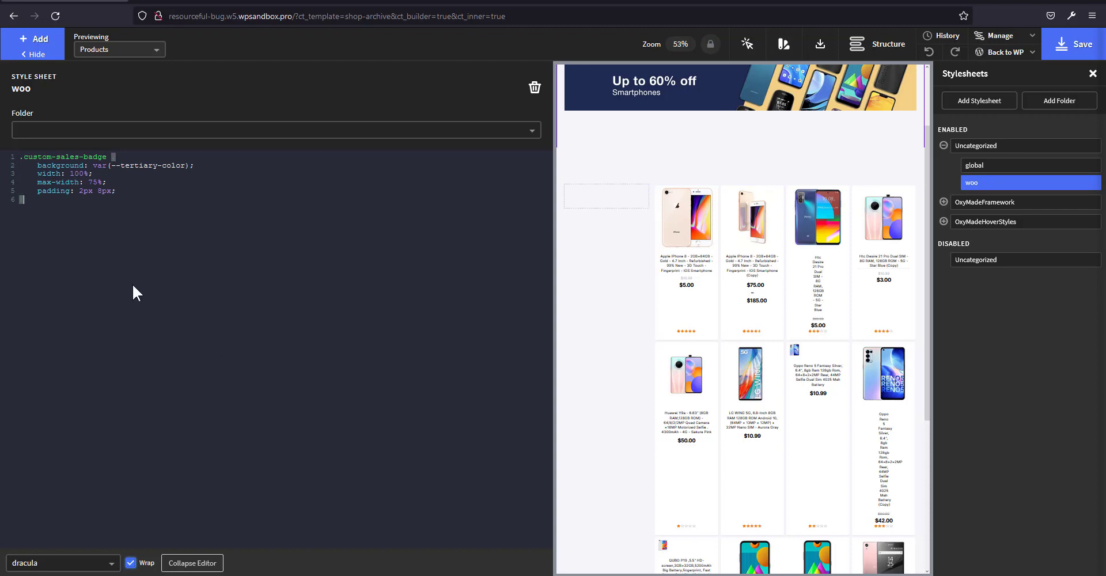
# Paste the div#c_sales_badge h6 and .discount-percent rules below the badge rule, collapse the code editor and save
pyautogui.hotkey('ctrl', 'v')
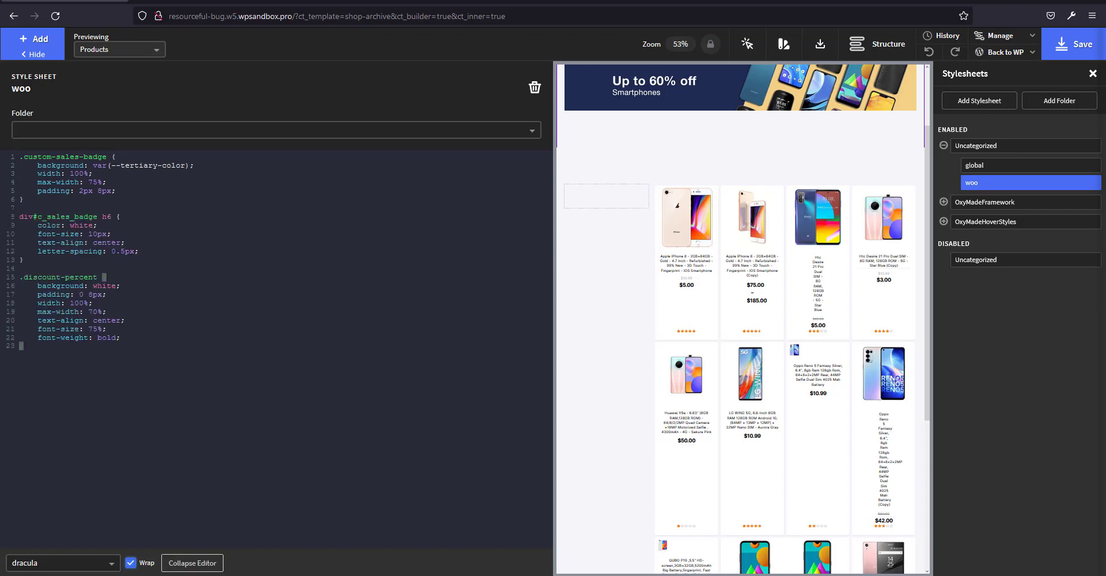
pyautogui.write('}')
pyautogui.click(193, 563)
pyautogui.click(1074, 45)
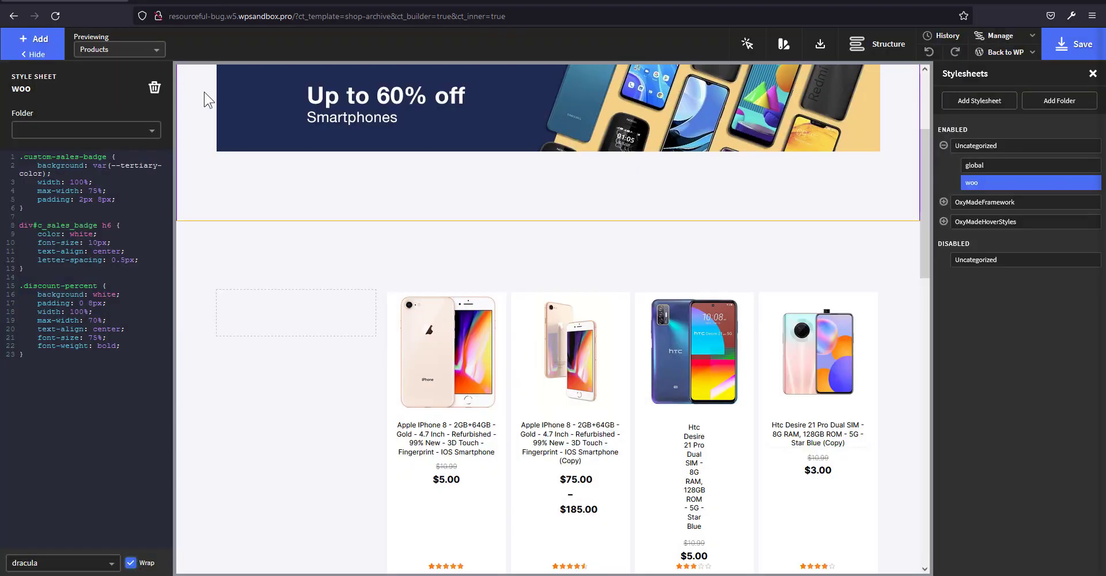
# Switch to the live shop page and reload it to check the sales badges on the product cards
pyautogui.click(209, 5)
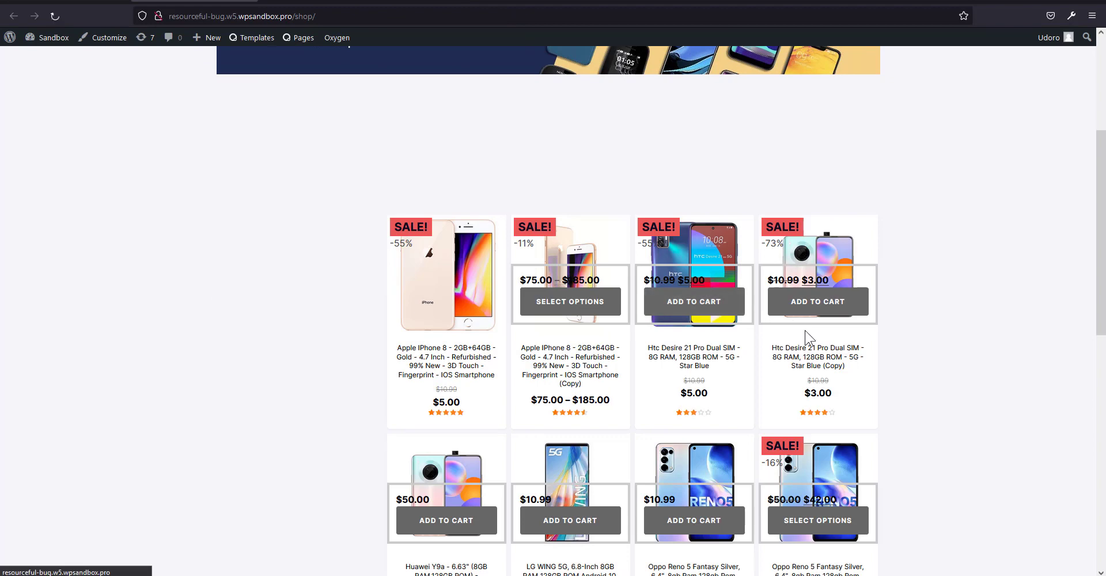
pyautogui.press('F5')
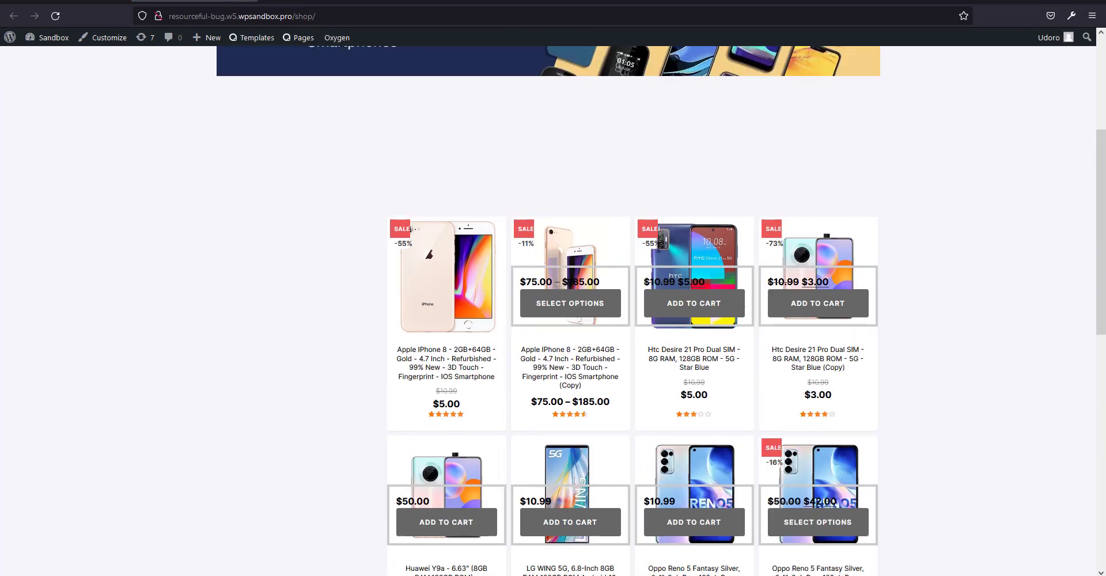
pyautogui.scroll(1, 658, 248)
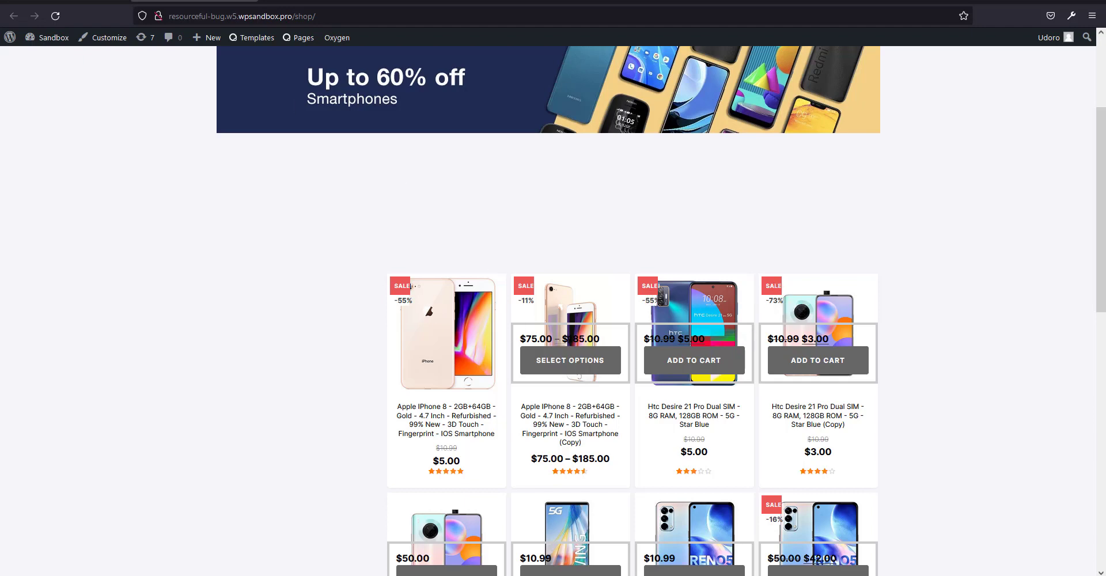
# Return to the builder and delete the max-width declarations from the .custom-sales-badge and .discount-percent rules in the woo stylesheet
pyautogui.click(69, 1)
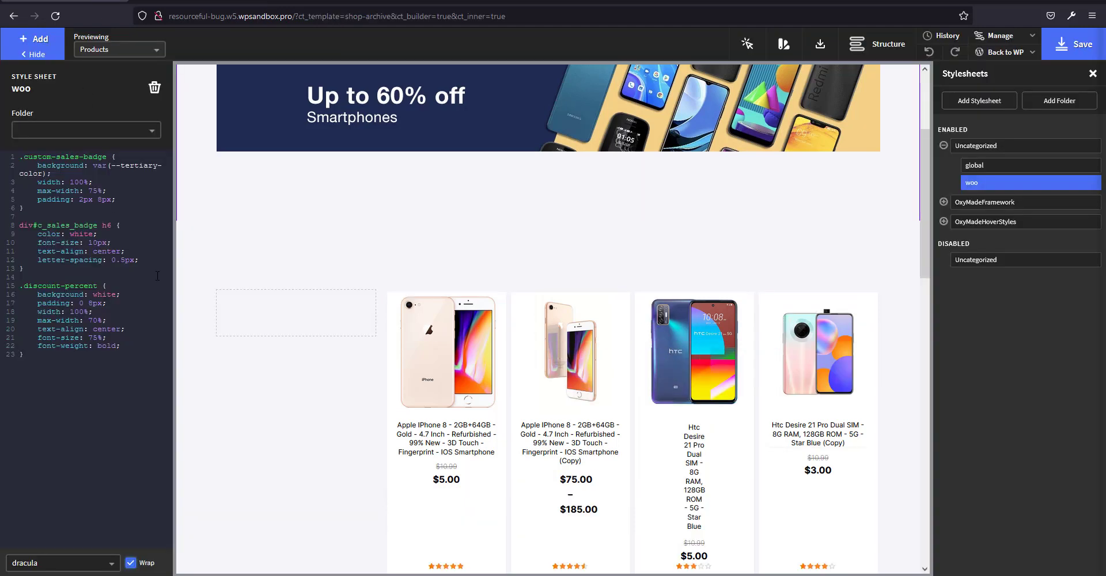
pyautogui.doubleClick(92, 190)
pyautogui.moveTo(35, 191); pyautogui.dragTo(116, 193)
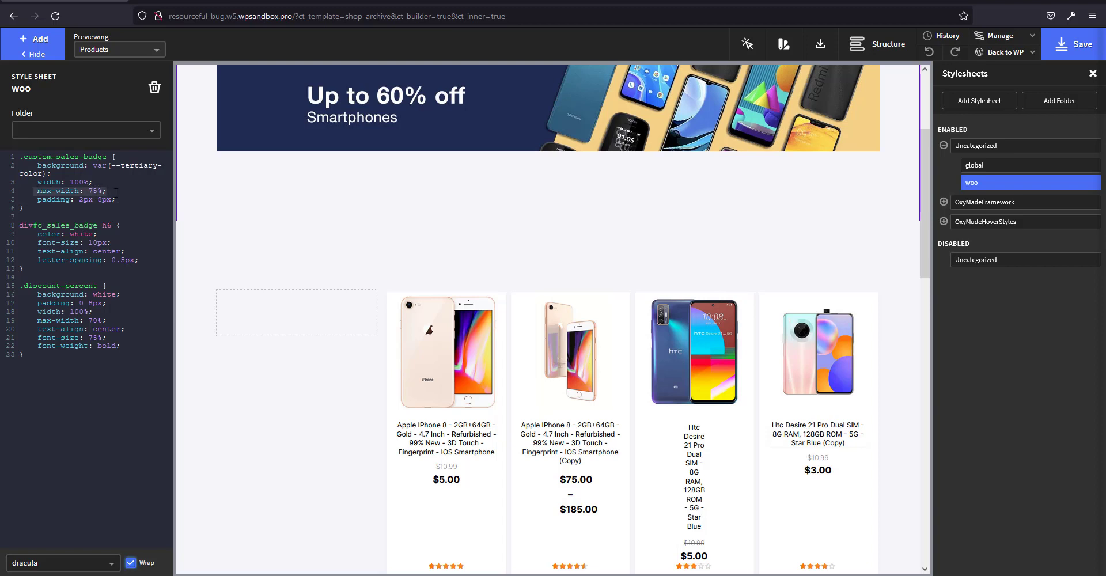
pyautogui.press('BackSpace')
pyautogui.moveTo(37, 320); pyautogui.dragTo(119, 321)
pyautogui.press('BackSpace')
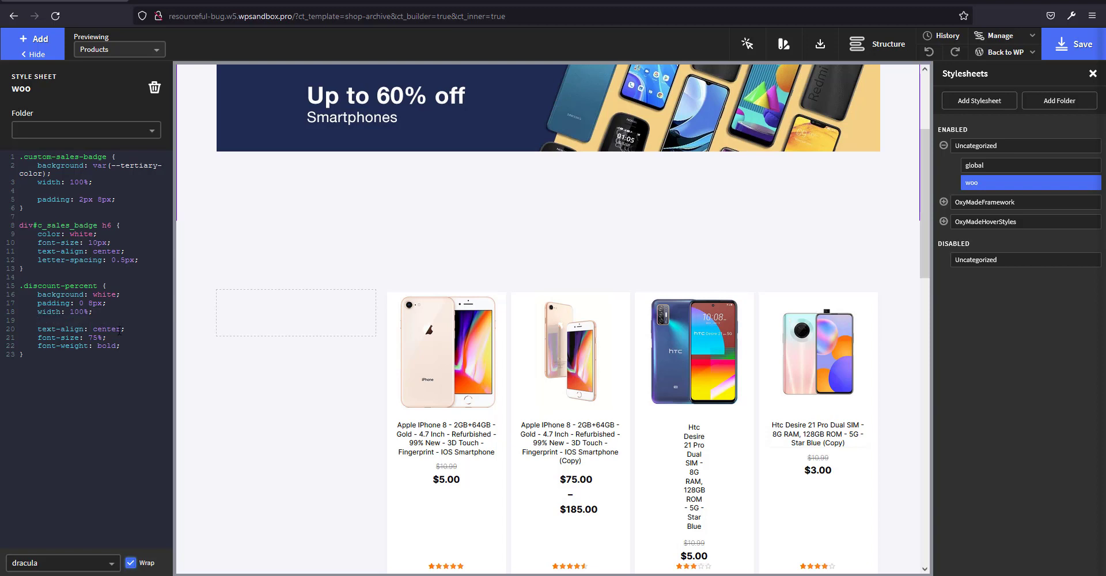
# Remove the leftover blank lines from the .discount-percent and .custom-sales-badge rules and save the template
pyautogui.press('Delete')
pyautogui.press('Delete')
pyautogui.press('Delete')
pyautogui.press('Delete')
pyautogui.press('Delete')
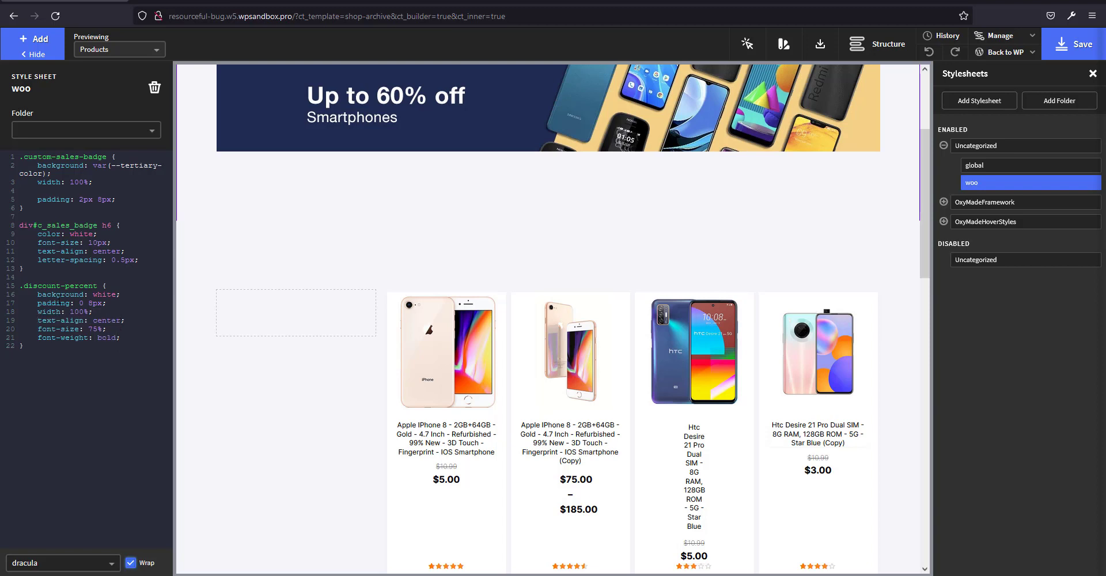
pyautogui.click(111, 182)
pyautogui.press('Delete')
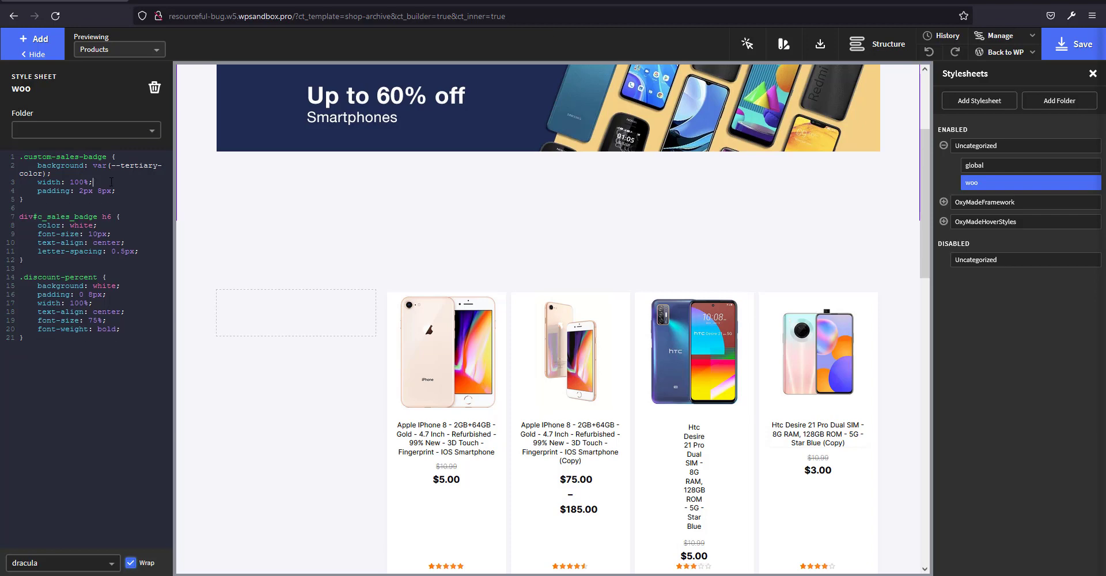
pyautogui.hotkey('ctrl', 's')
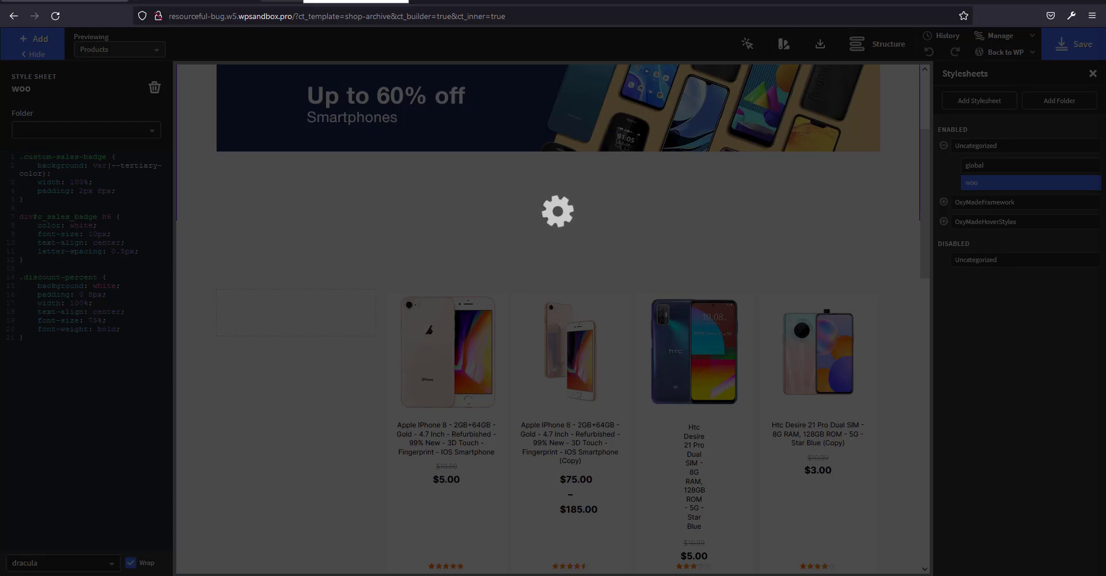
# Reload the live shop page and examine the sales badges and discount percentages across the product cards
pyautogui.click(213, 1)
pyautogui.hotkey('ctrl', 'r')
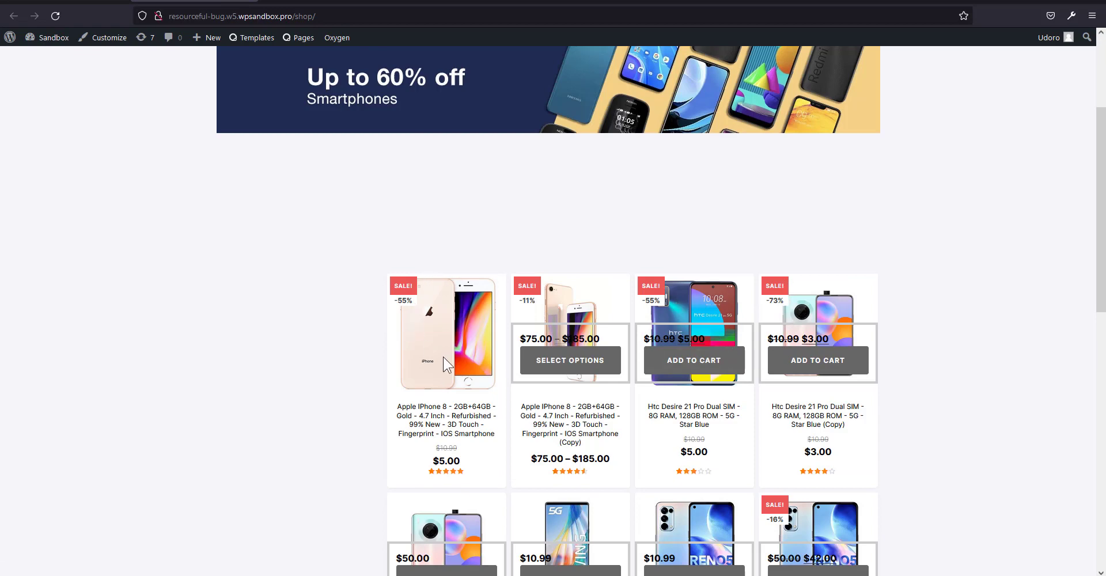
pyautogui.scroll(-2, 443, 357)
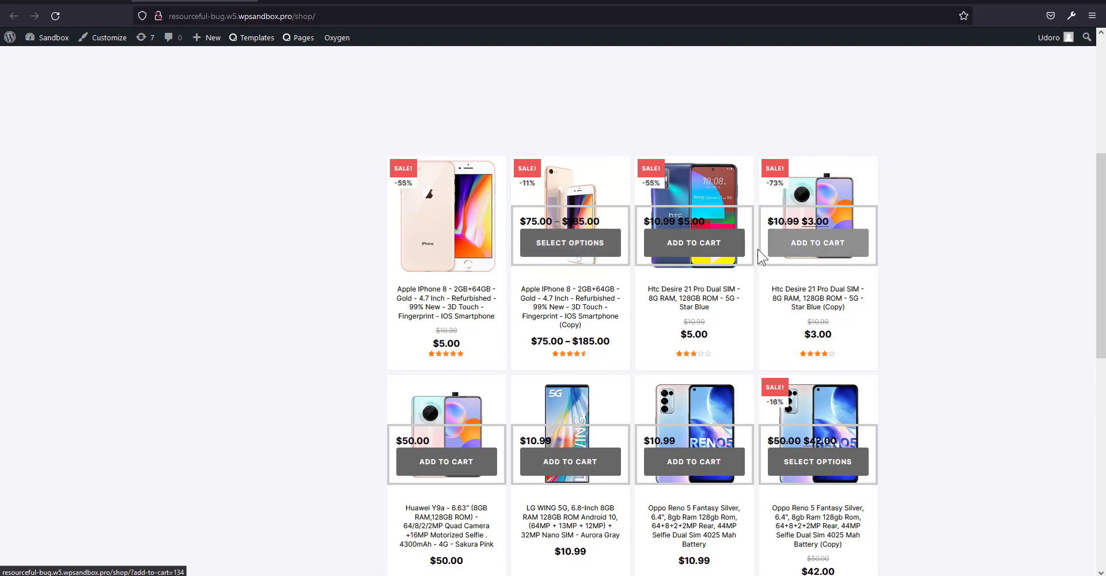
# Switch to Chrome, reload the shop page and replace the content of a new inspector stylesheet with the copied add-to-cart CSS
pyautogui.click(115, 556)
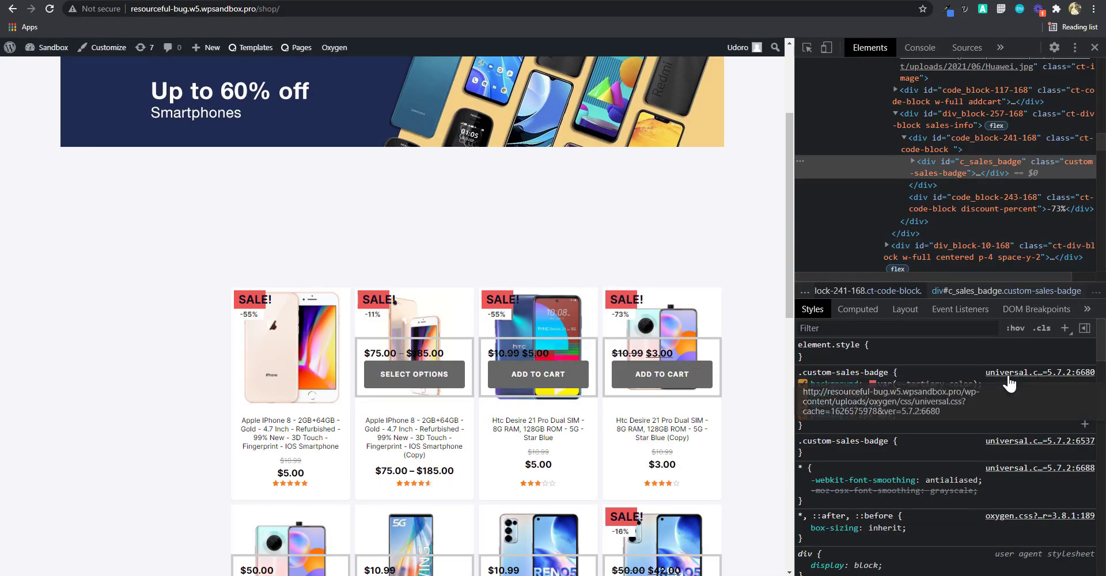
pyautogui.click(1064, 328)
pyautogui.click(1040, 373)
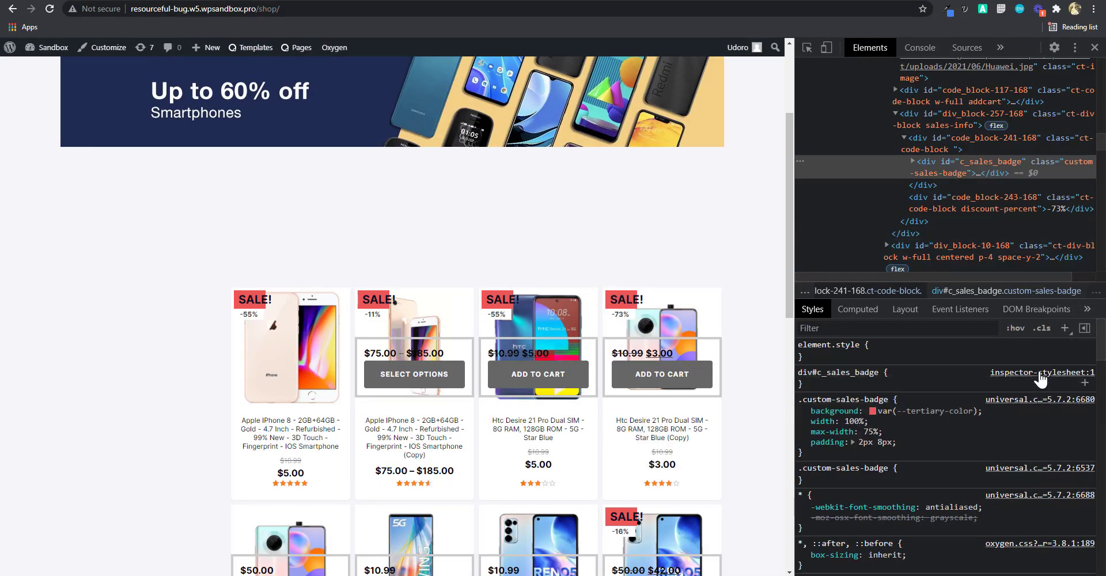
pyautogui.hotkey('ctrl', 'r')
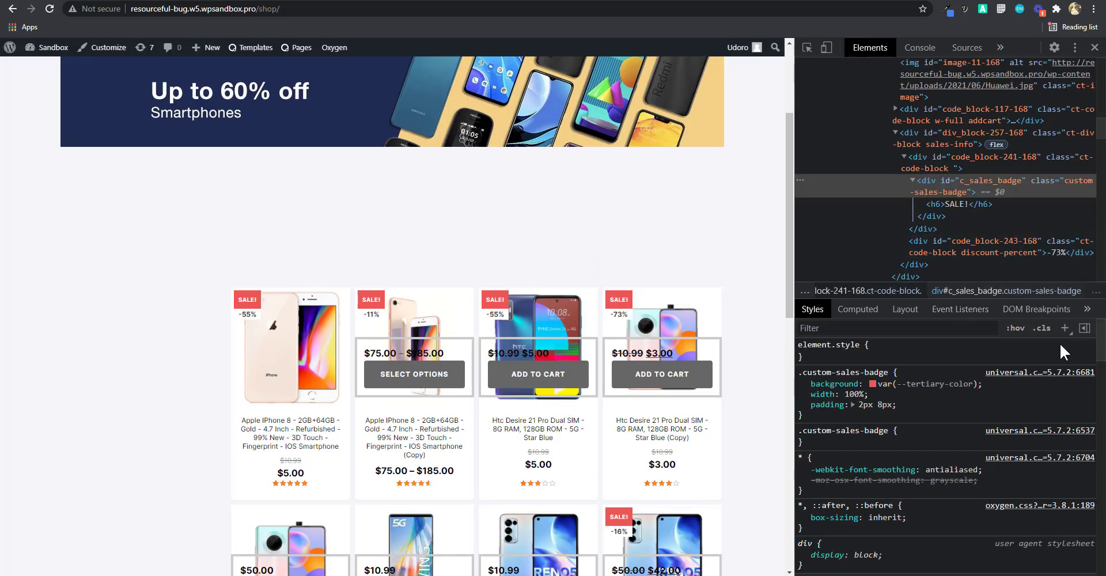
pyautogui.click(1065, 328)
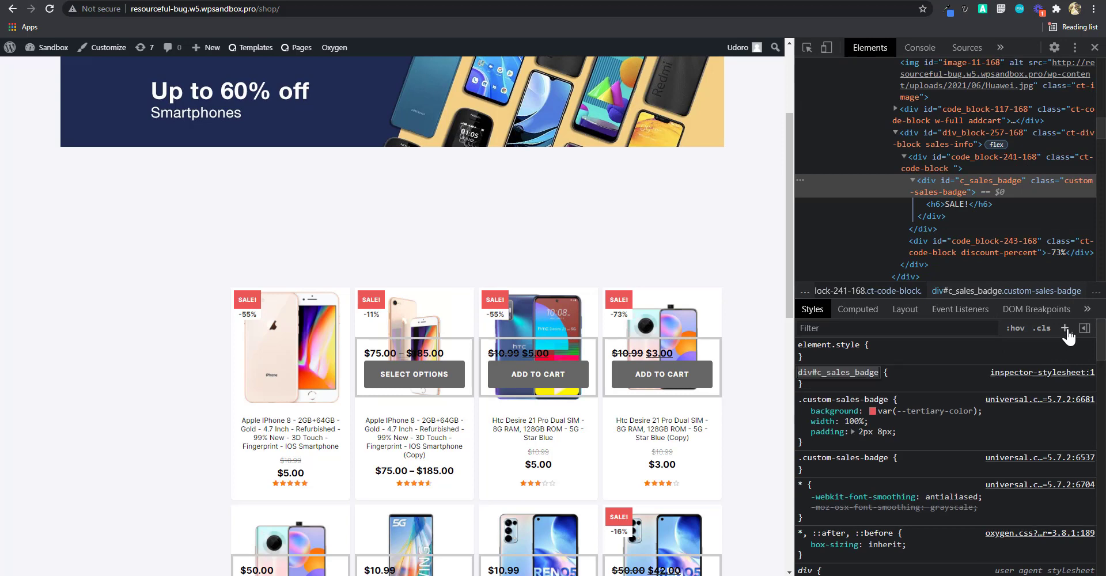
pyautogui.click(1038, 373)
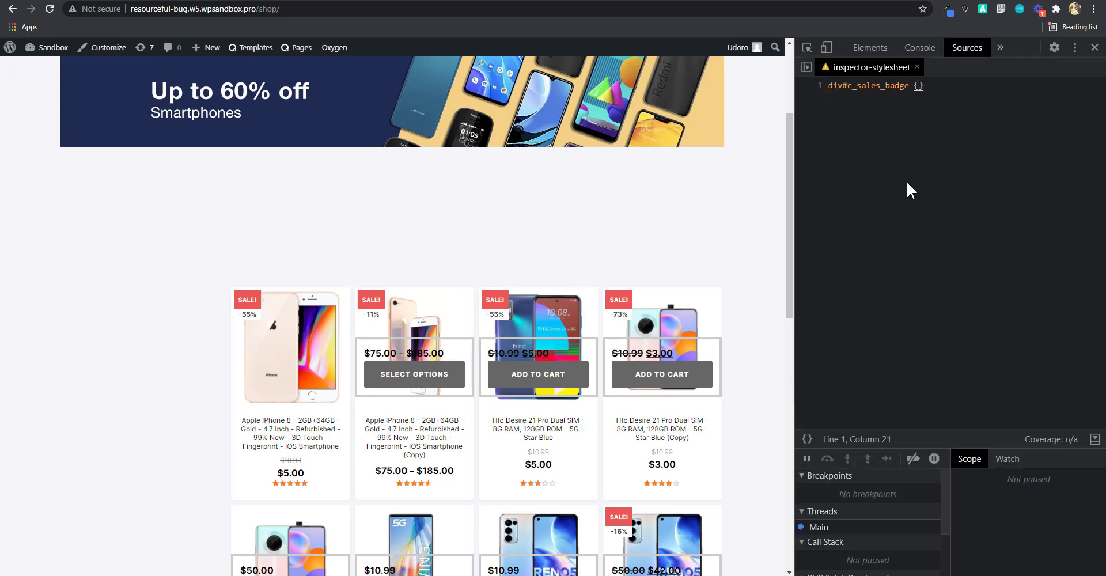
pyautogui.hotkey('ctrl', 'a')
pyautogui.hotkey('ctrl', 'v')
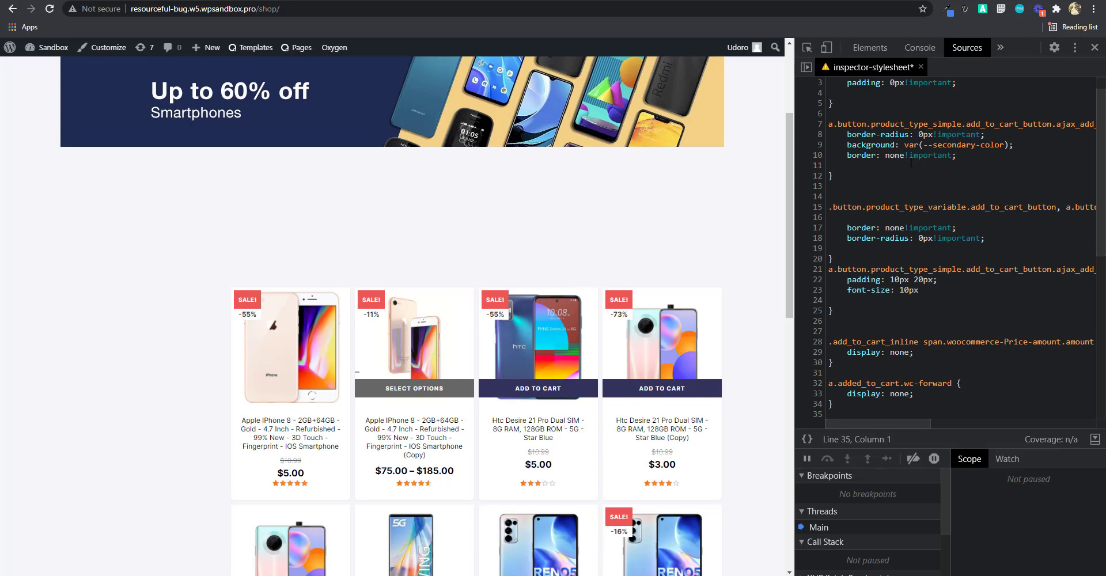
# Review the pasted add-to-cart rules in the inspector stylesheet against the buttons on the product cards
pyautogui.scroll(1, 903, 95)
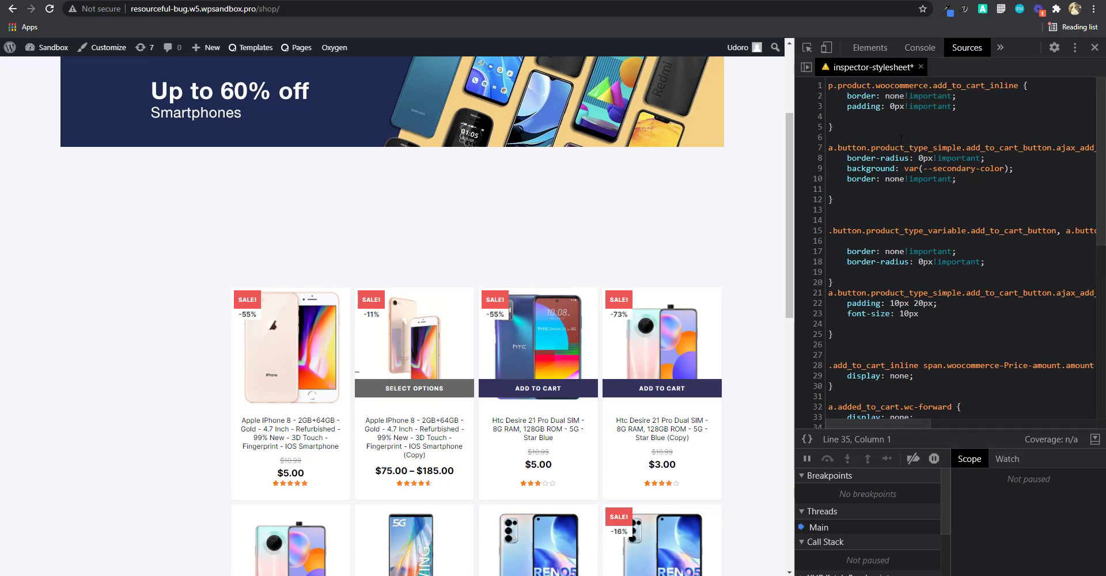
pyautogui.scroll(-5, 901, 139)
pyautogui.scroll(5, 911, 244)
pyautogui.scroll(-1, 881, 294)
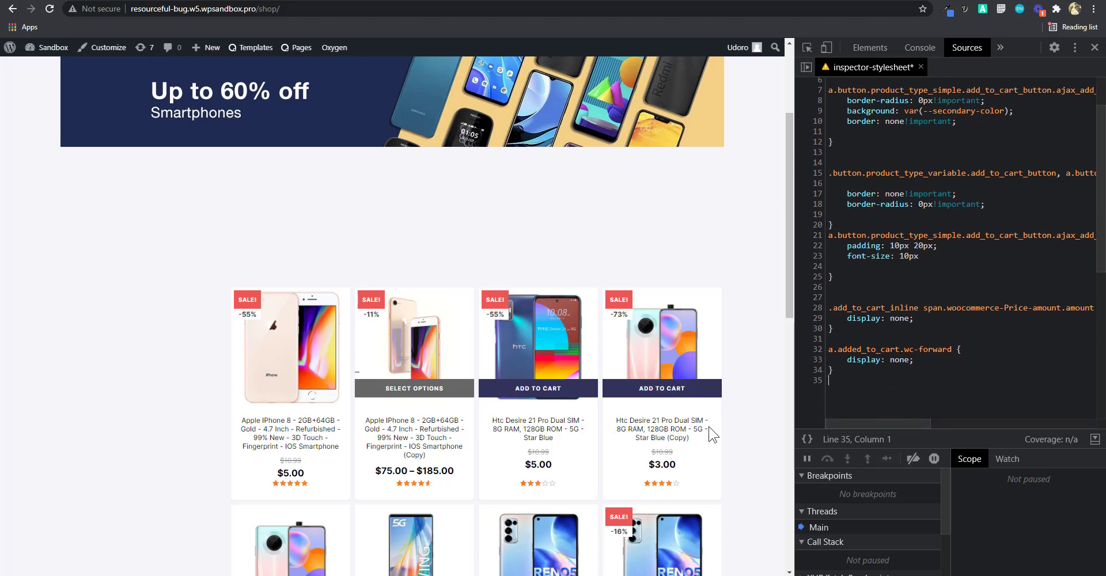
pyautogui.scroll(1, 870, 276)
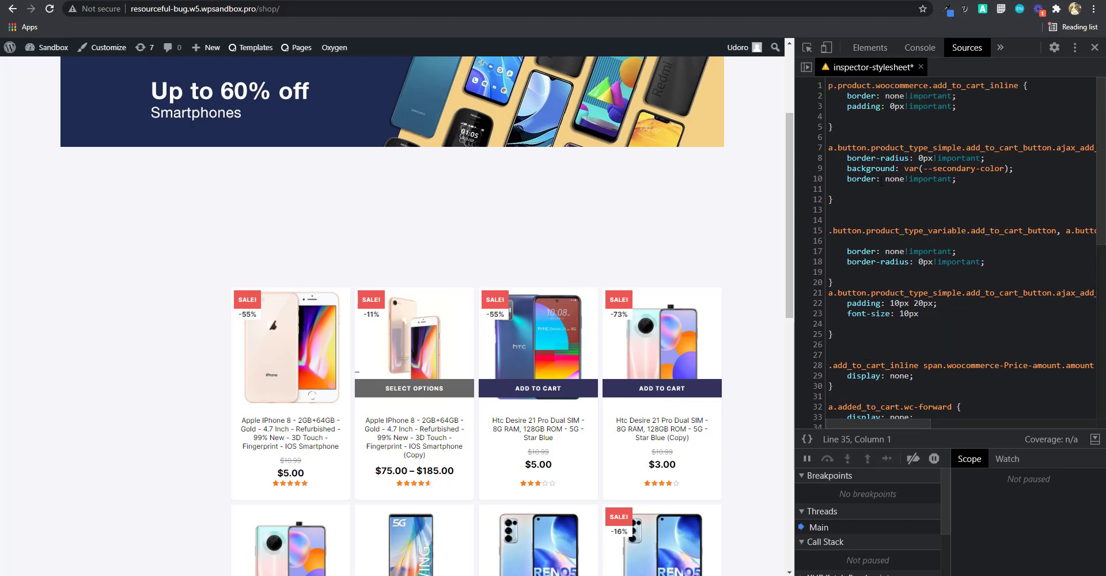
pyautogui.scroll(-1, 922, 259)
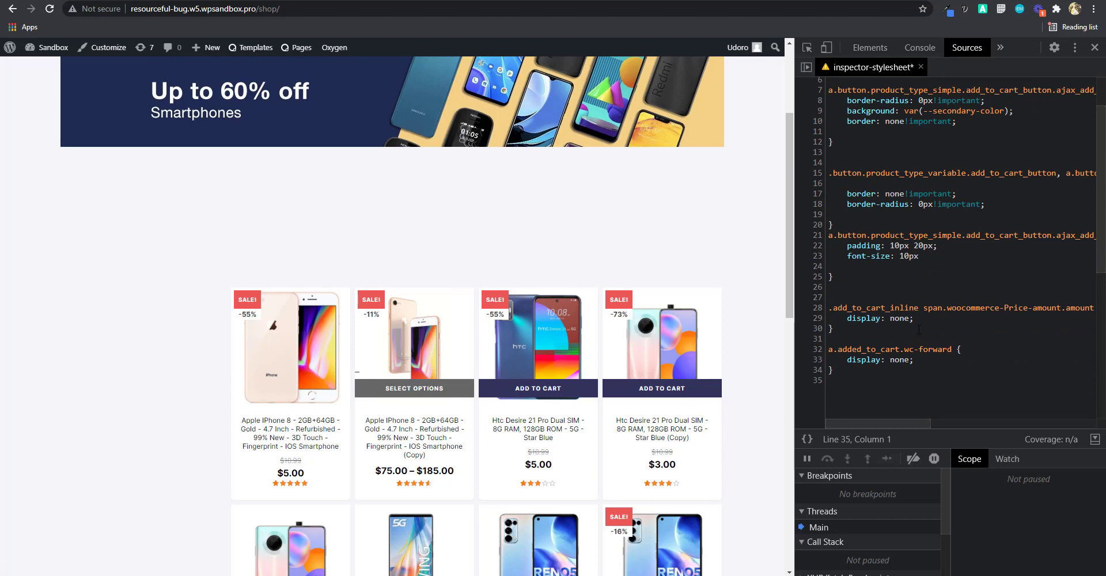
pyautogui.scroll(1, 957, 239)
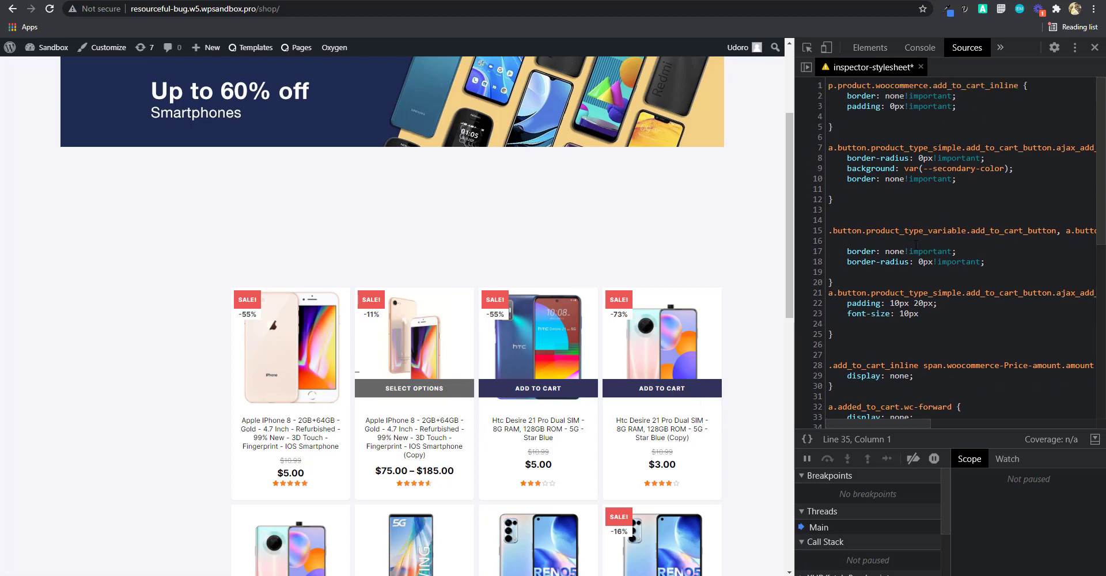
pyautogui.scroll(-1, 916, 245)
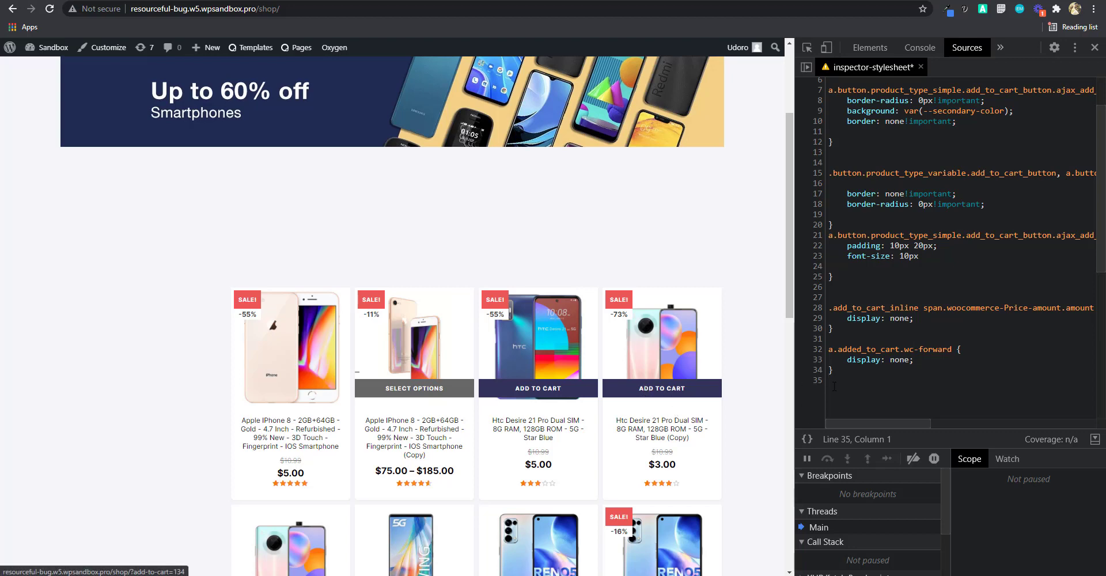
# Clear the inspector stylesheet, restore its rules once to compare the button styling, and clear it again
pyautogui.hotkey('ctrl', 'a')
pyautogui.press('BackSpace')
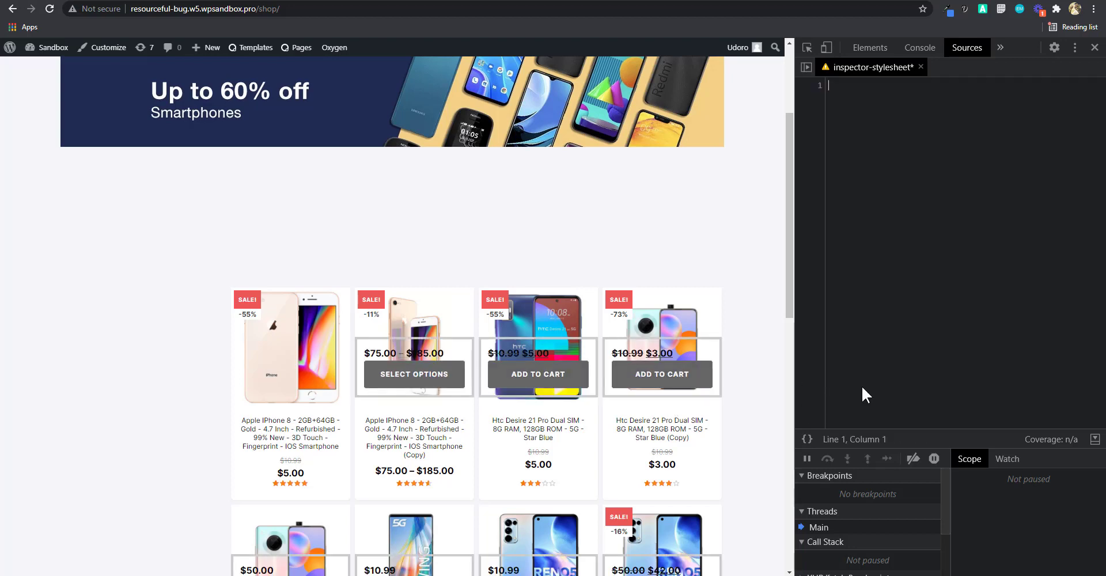
pyautogui.hotkey('ctrl', 'z')
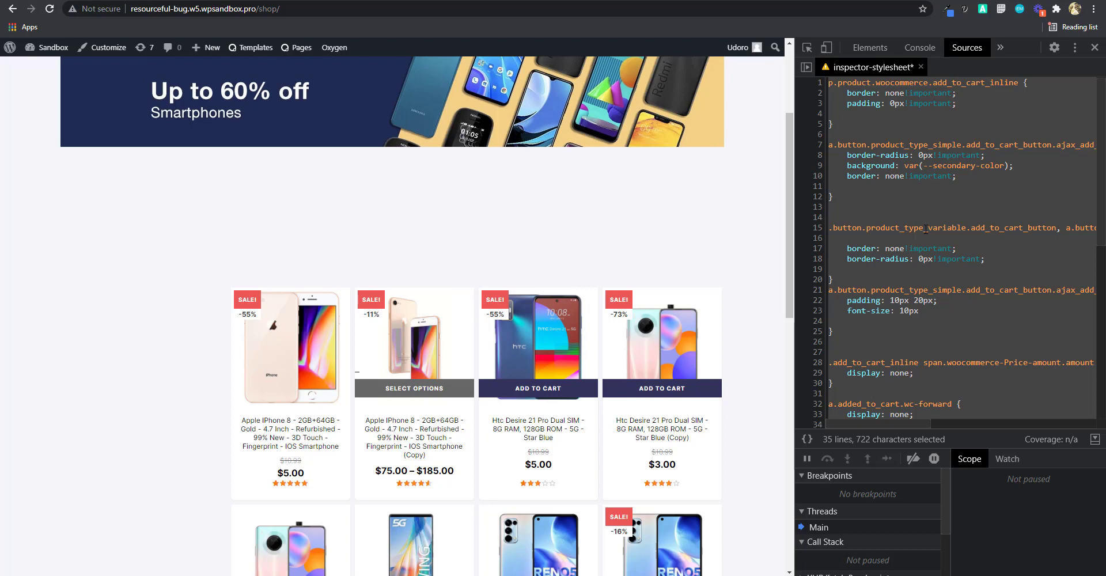
pyautogui.press('BackSpace')
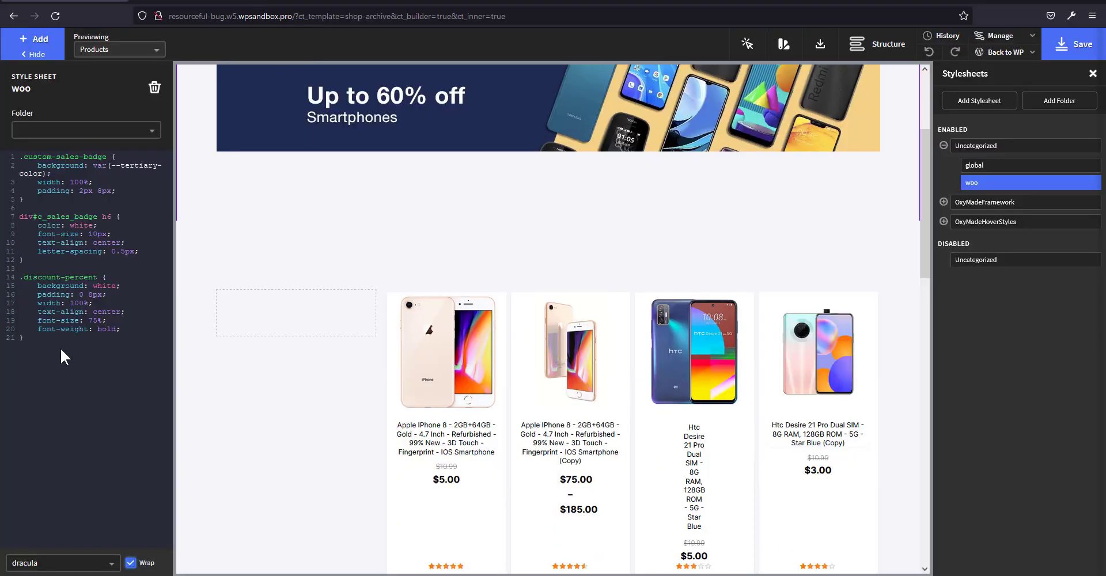
# In the builder's woo stylesheet, add a "custom add to cart" comment below the .discount-percent rule and paste the add-to-cart rules under it
pyautogui.click(57, 342)
pyautogui.press('Return')
pyautogui.press('Return')
pyautogui.press('Return')
pyautogui.write('/*custom add to cart')
pyautogui.press('Return')
pyautogui.hotkey('ctrl', 'v')
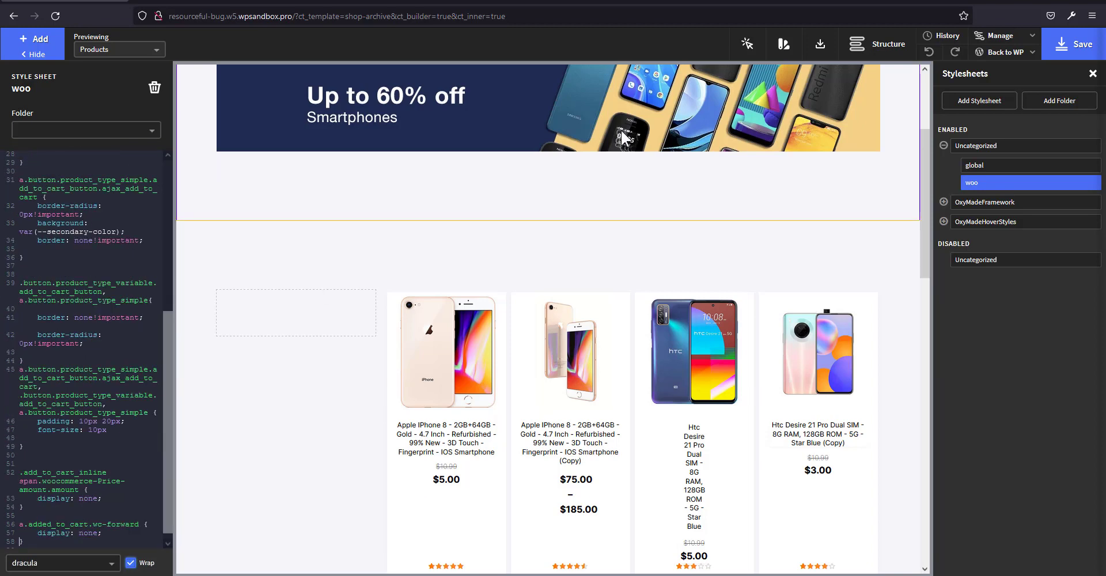
# Save the template and reload the live shop page to check the add-to-cart buttons
pyautogui.click(1060, 55)
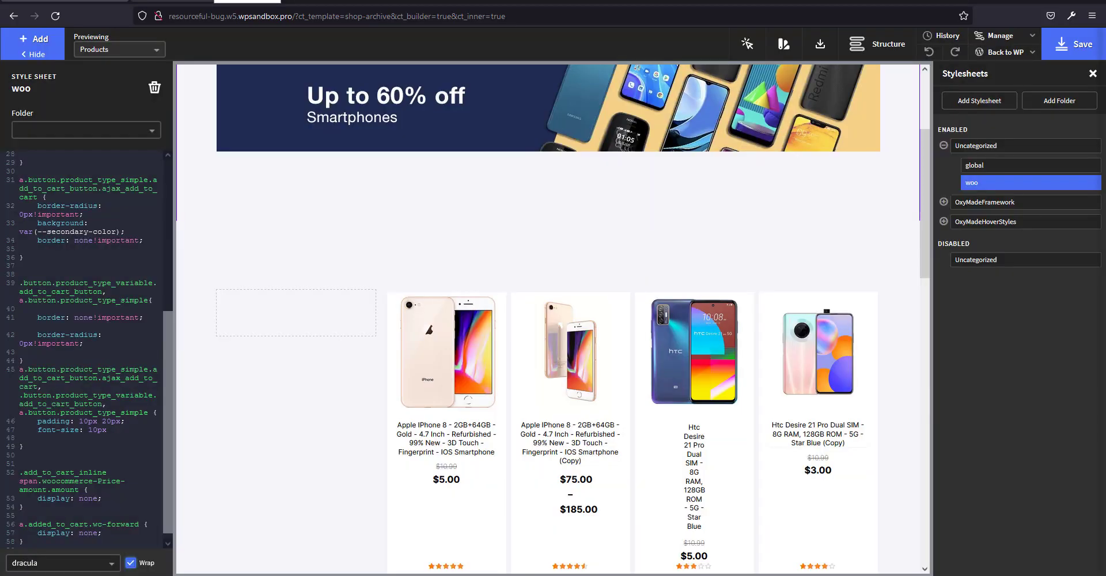
pyautogui.click(209, 1)
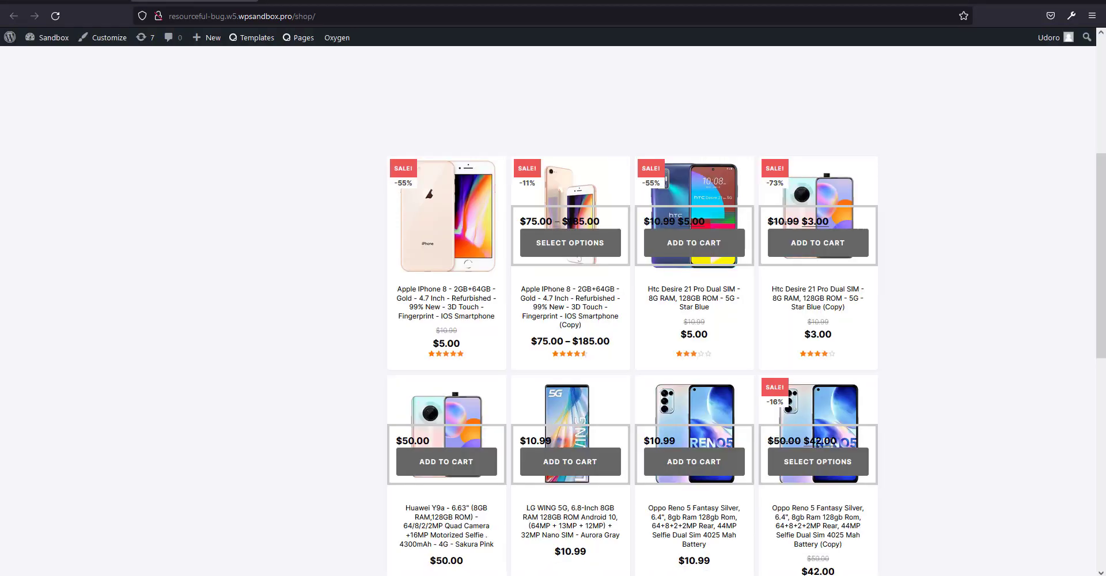
pyautogui.press('F5')
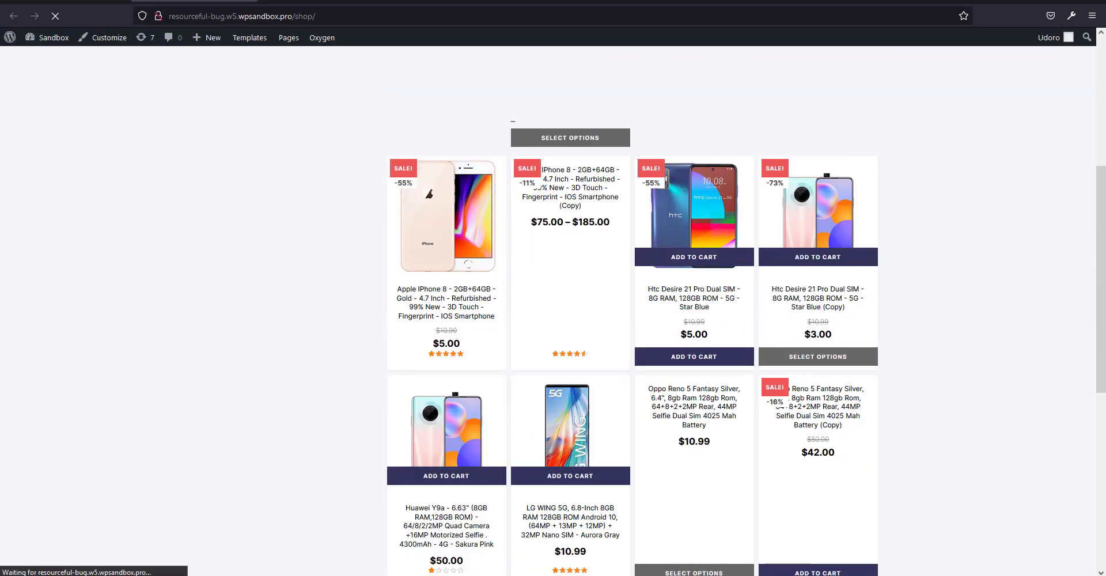
# In the builder, show the classes of the add to cart code block, and switch back to the shop page in Chrome
pyautogui.click(93, 2)
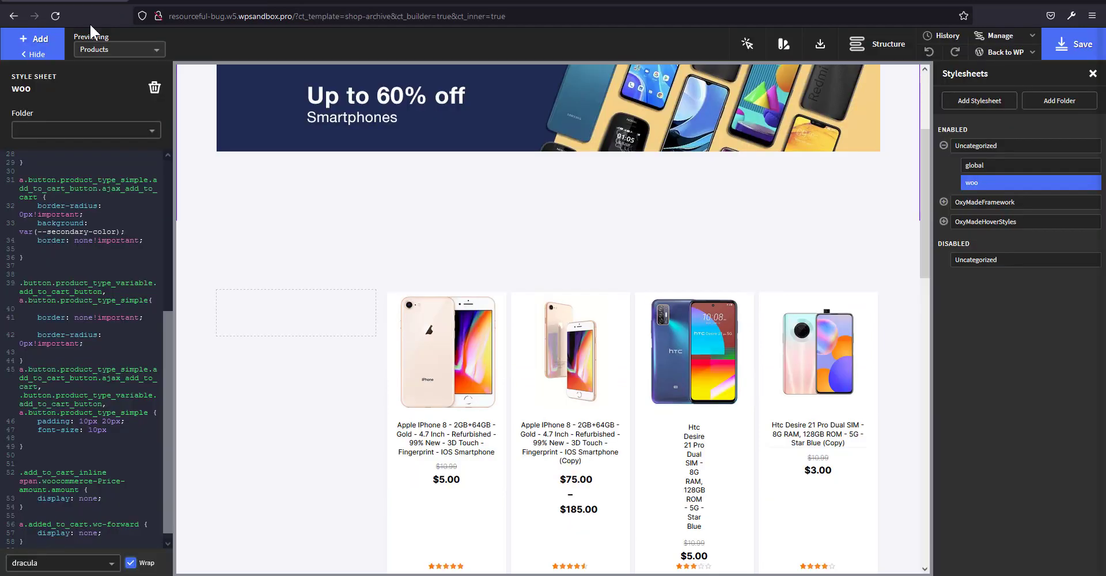
pyautogui.click(879, 44)
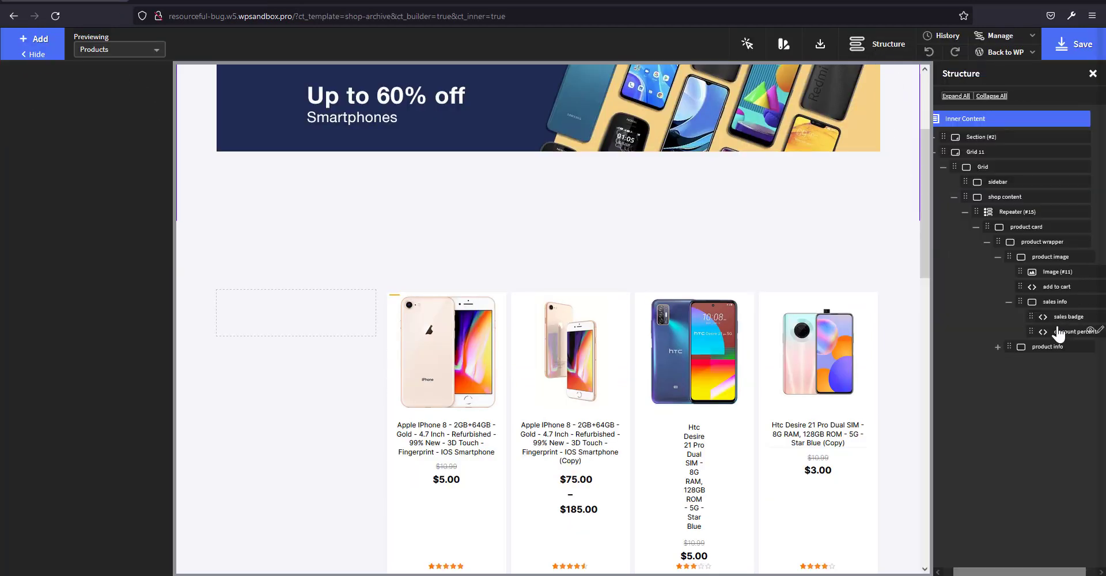
pyautogui.click(1054, 288)
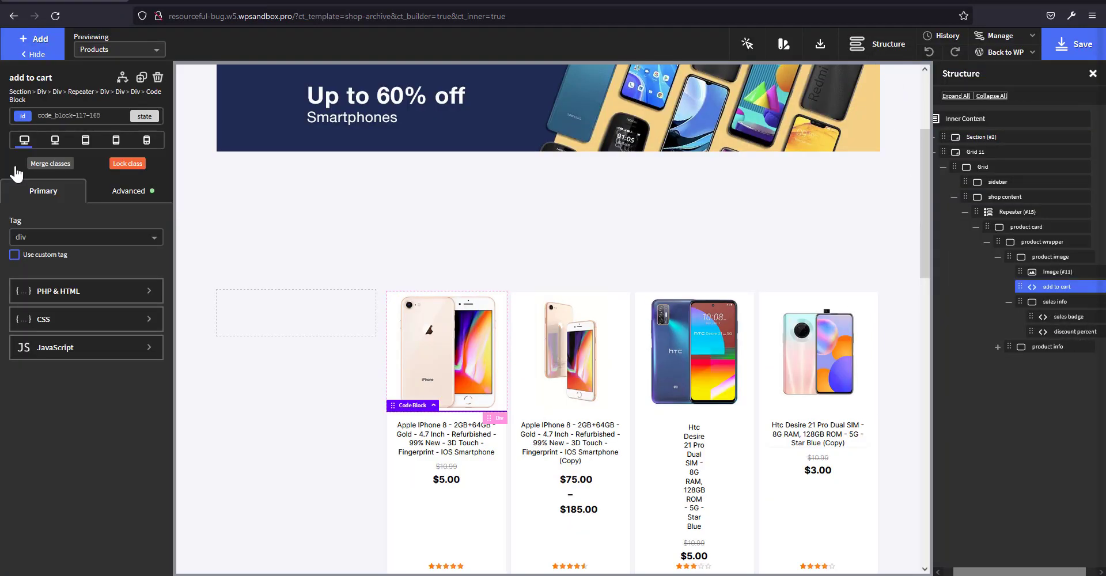
pyautogui.click(77, 116)
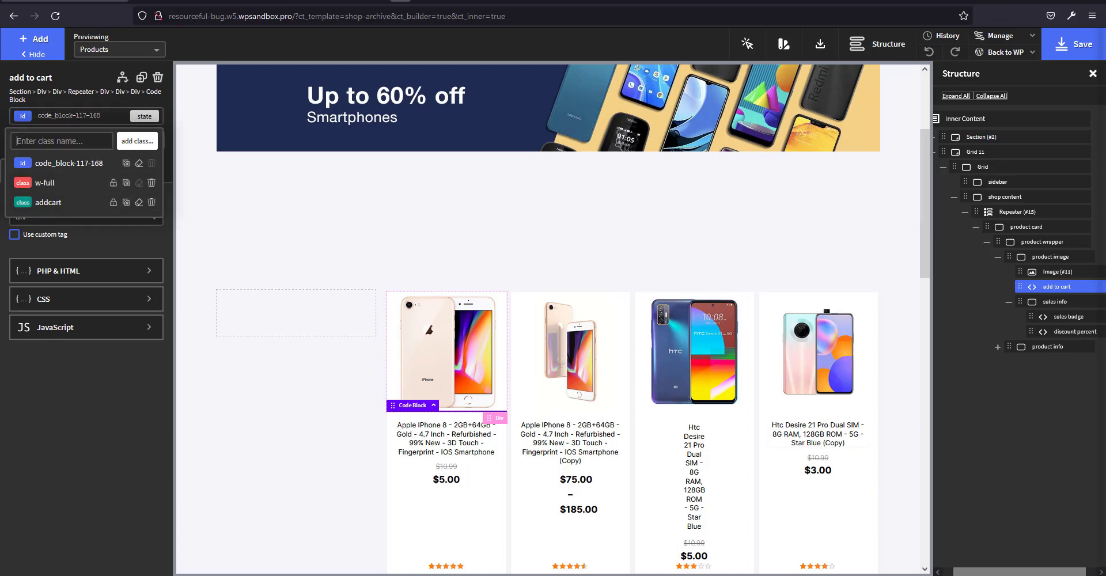
pyautogui.moveTo(115, 574)
pyautogui.click(130, 557)
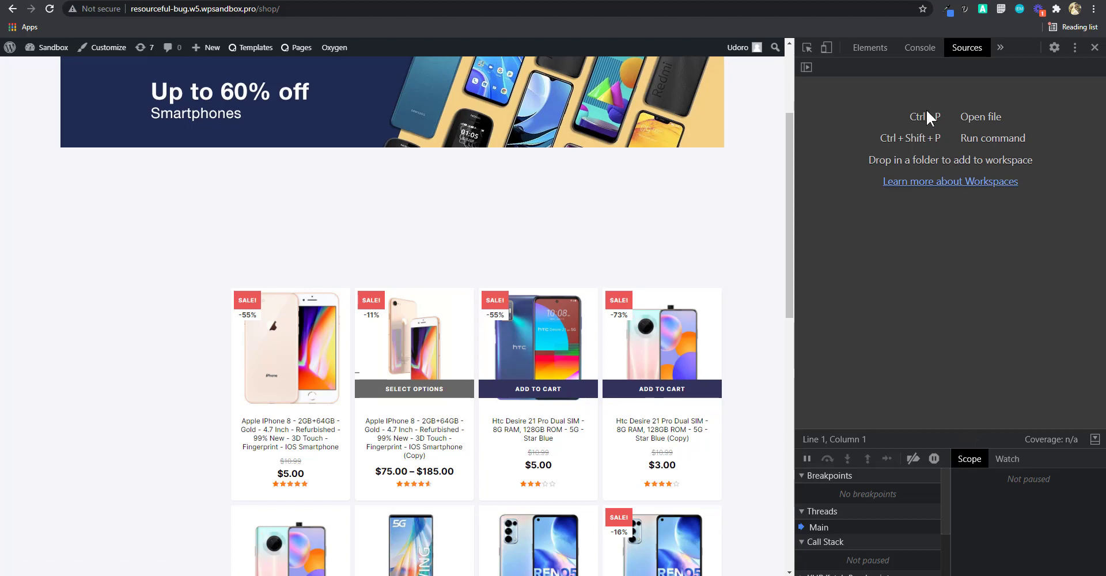
# Inspect the fourth product's add-to-cart button on the shop page, add a style rule for it, and empty the opened inspector stylesheet
pyautogui.click(870, 47)
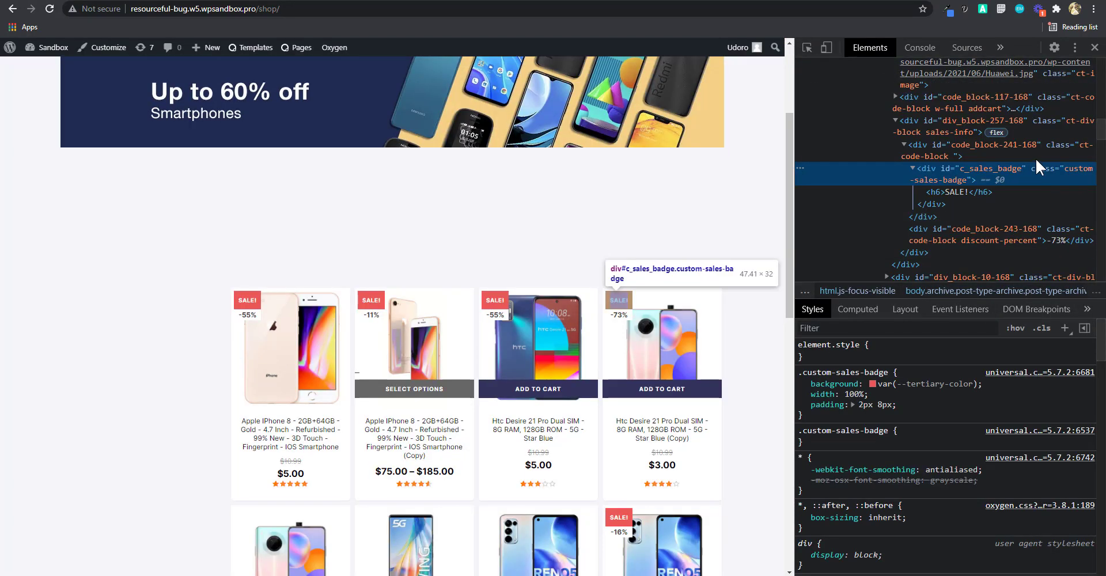
pyautogui.click(806, 48)
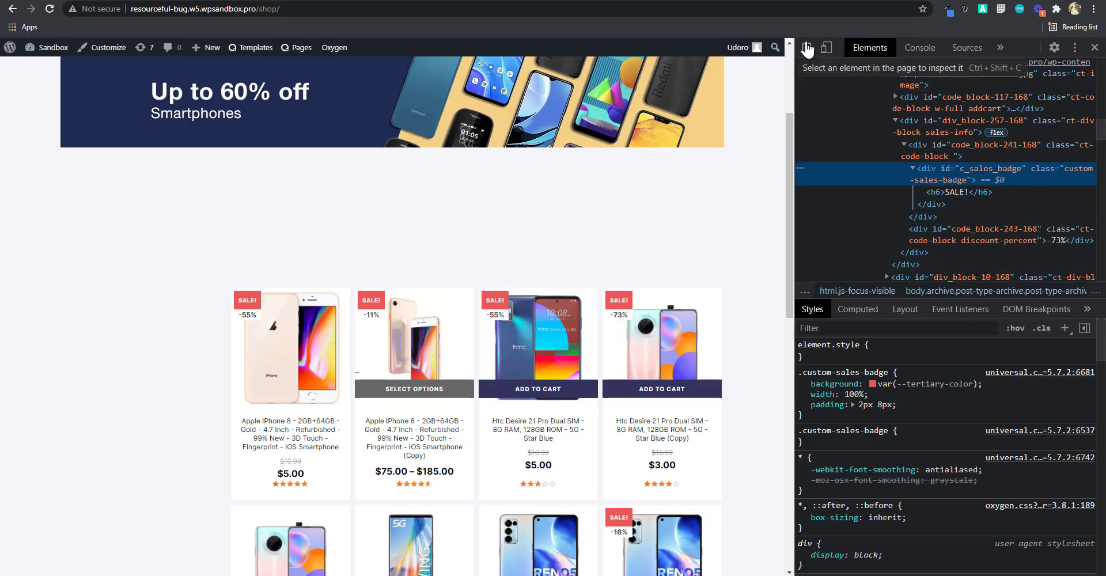
pyautogui.click(708, 390)
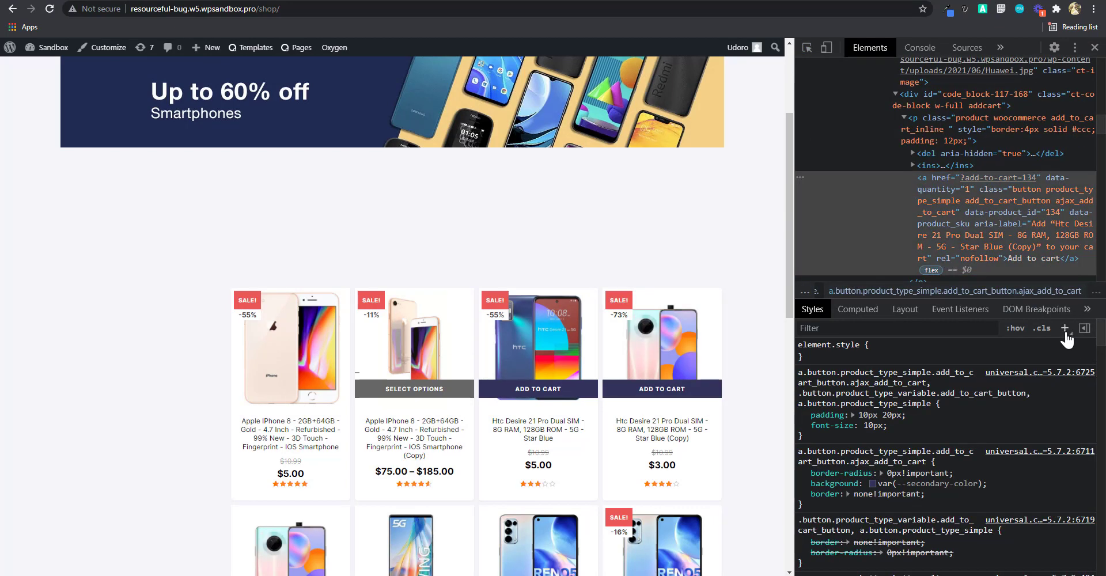
pyautogui.click(1064, 328)
pyautogui.click(1054, 372)
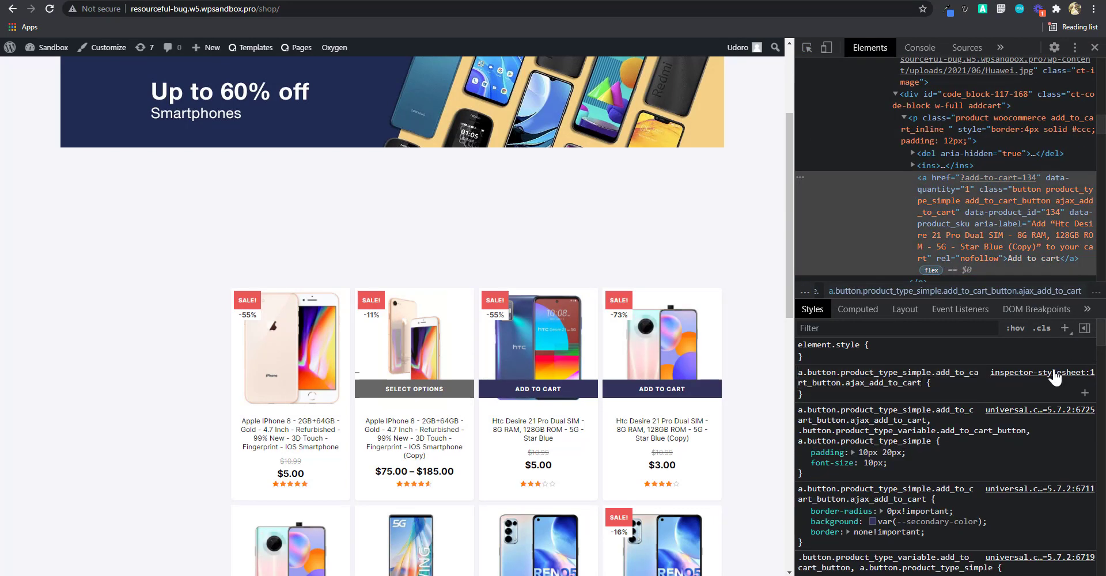
pyautogui.click(1054, 373)
pyautogui.press('BackSpace')
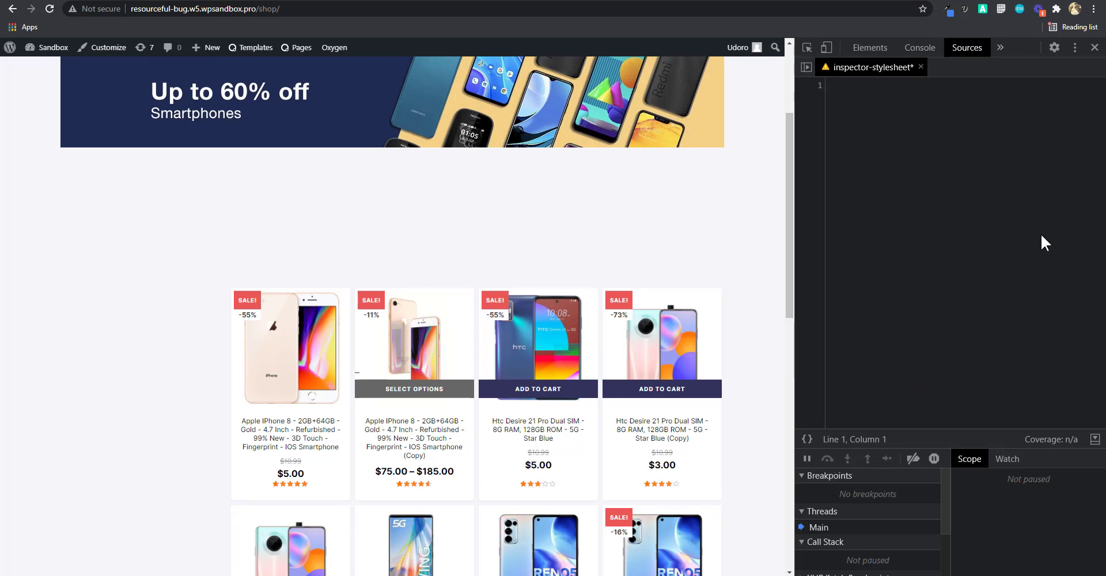
# Paste the .addcart rule into the inspector stylesheet and move all its declarations below the rule's closing brace
pyautogui.write('.addcart {     margin-top: auto;     opacity: 0;     transform: translateY(100%);     transition: 400ms;     position: absolute;     bottom: 0px;     right: 0px;     left: 0px; }')
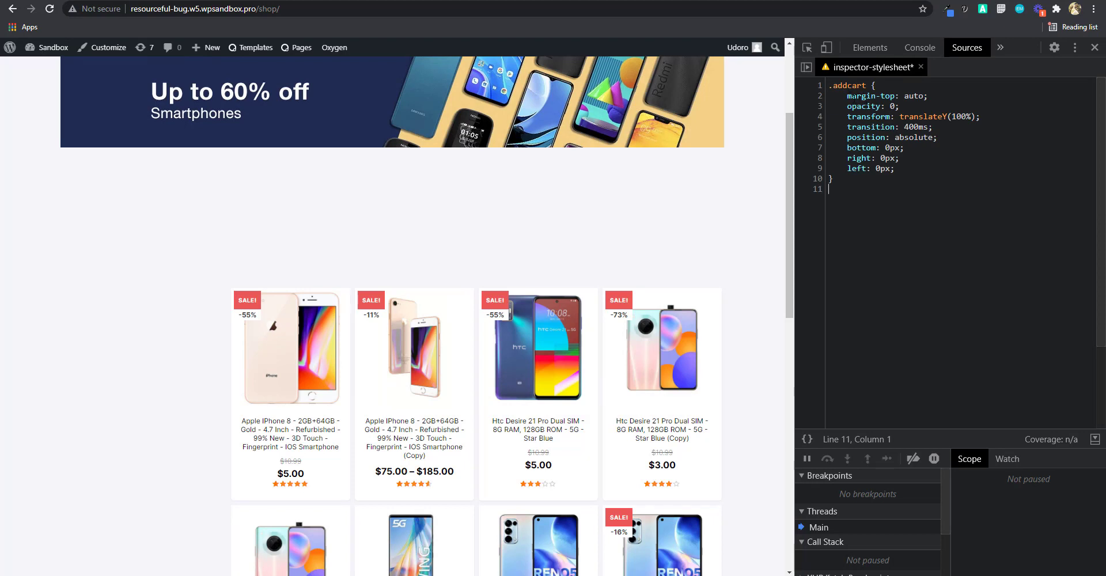
pyautogui.moveTo(847, 96); pyautogui.dragTo(943, 98)
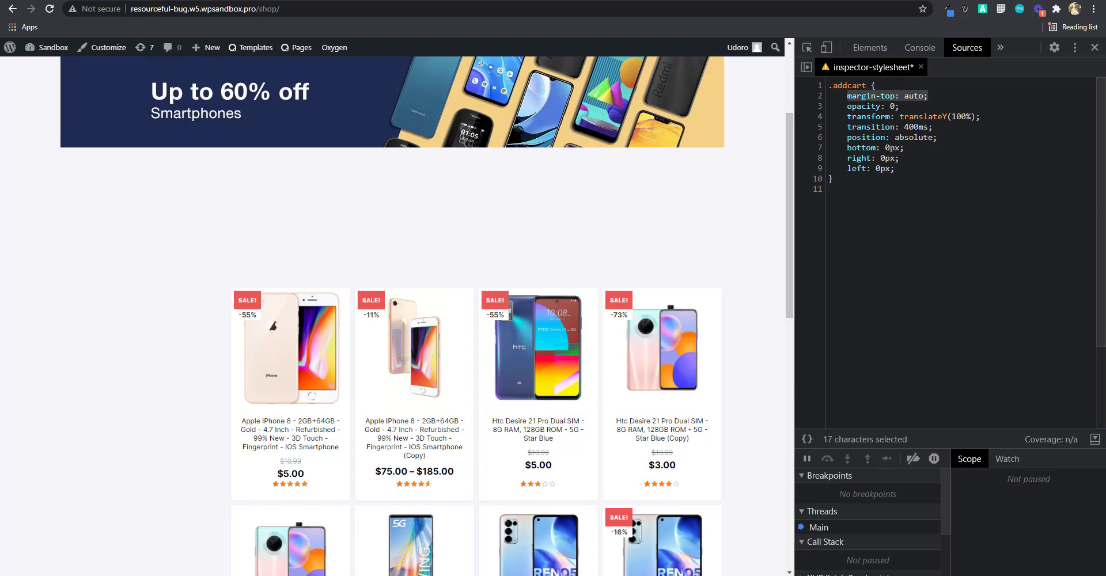
pyautogui.moveTo(918, 173); pyautogui.dragTo(849, 99)
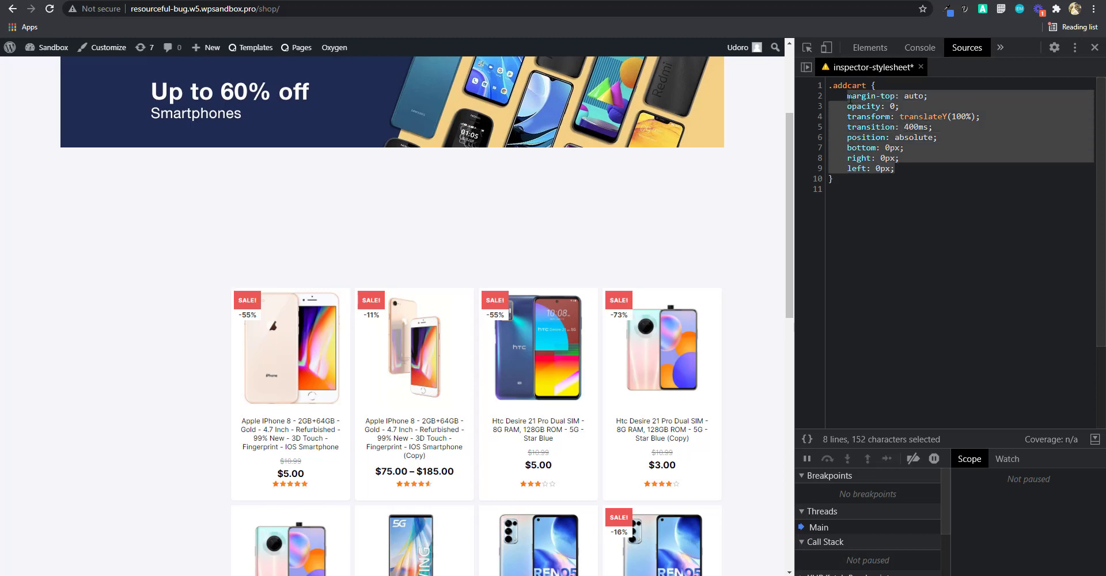
pyautogui.press('BackSpace')
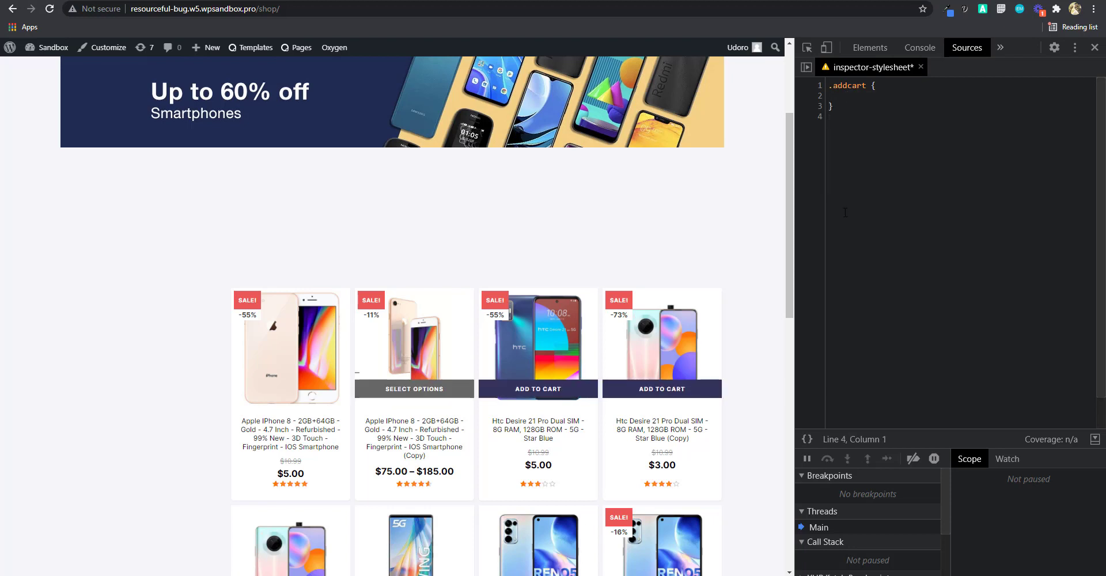
pyautogui.write('margin-top: auto;     opacity: 0;     transform: translateY(100%);     transition: 400ms;     position: absolute;     bottom: 0px;     right: 0px;     left: 0px;')
# Try margin-top: auto on its own inside the .addcart rule, and delete it again
pyautogui.moveTo(914, 116); pyautogui.dragTo(814, 116)
pyautogui.hotkey('ctrl', 'c')
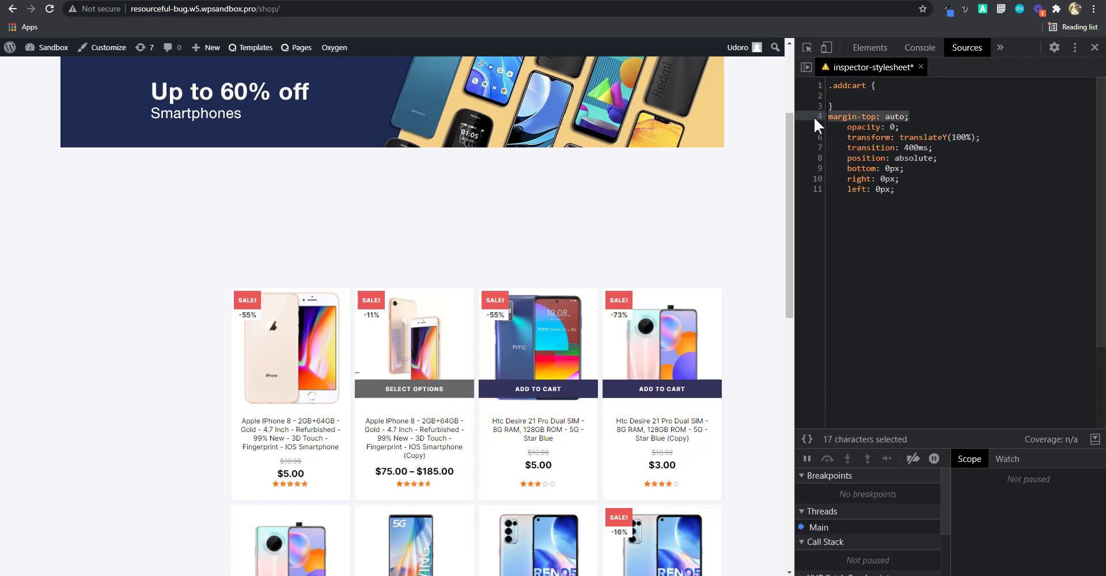
pyautogui.press('BackSpace')
pyautogui.click(867, 96)
pyautogui.hotkey('ctrl', 'v')
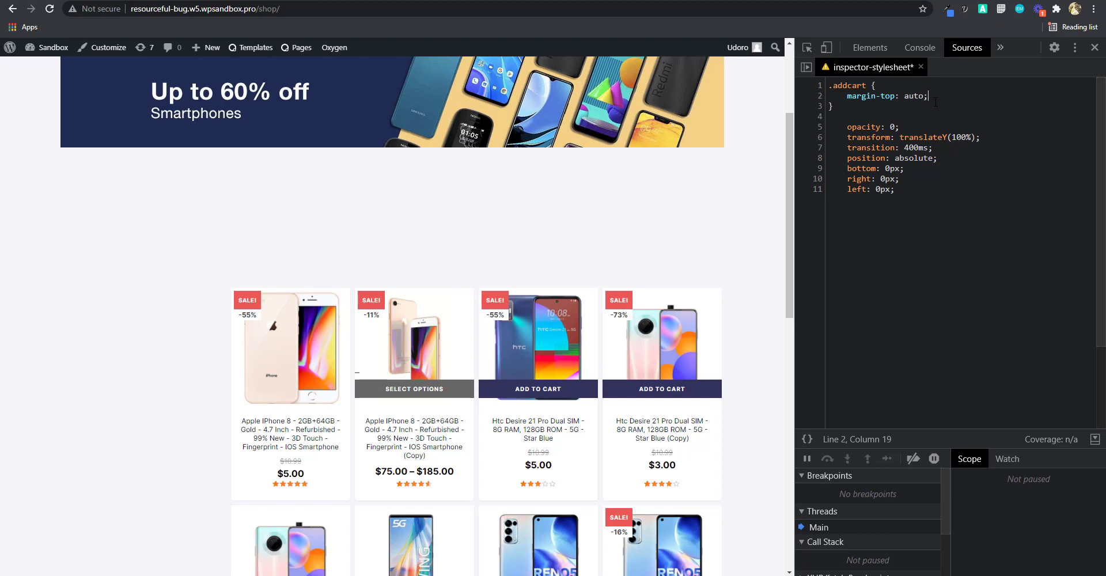
pyautogui.moveTo(936, 101); pyautogui.dragTo(846, 98)
pyautogui.press('BackSpace')
# Delete the loose position, bottom, right and left declarations, and move transform: translateY(100%) into the .addcart rule
pyautogui.moveTo(844, 139); pyautogui.dragTo(989, 138)
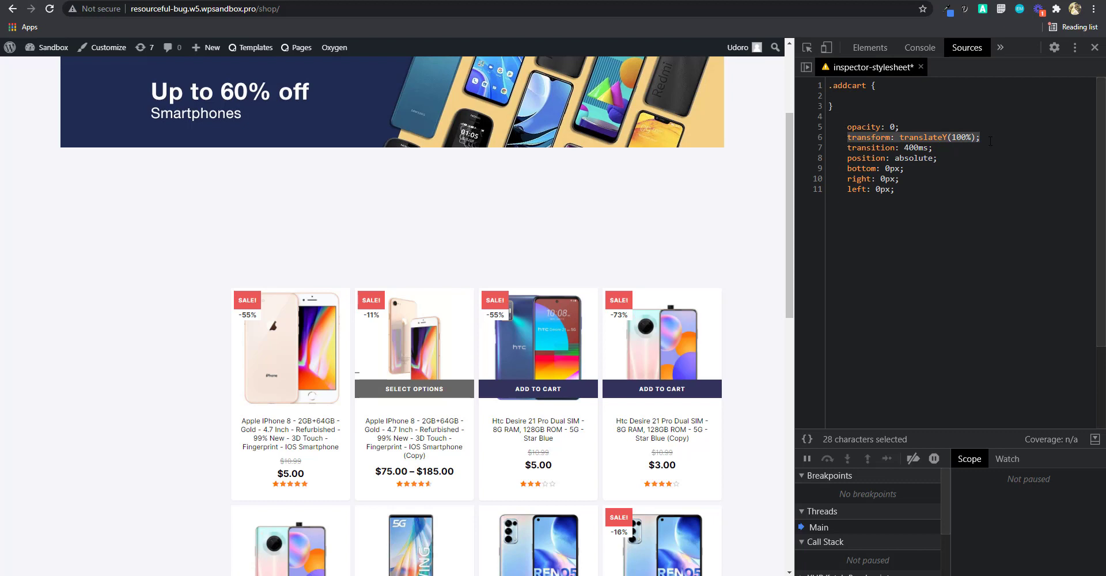
pyautogui.moveTo(845, 156); pyautogui.dragTo(936, 193)
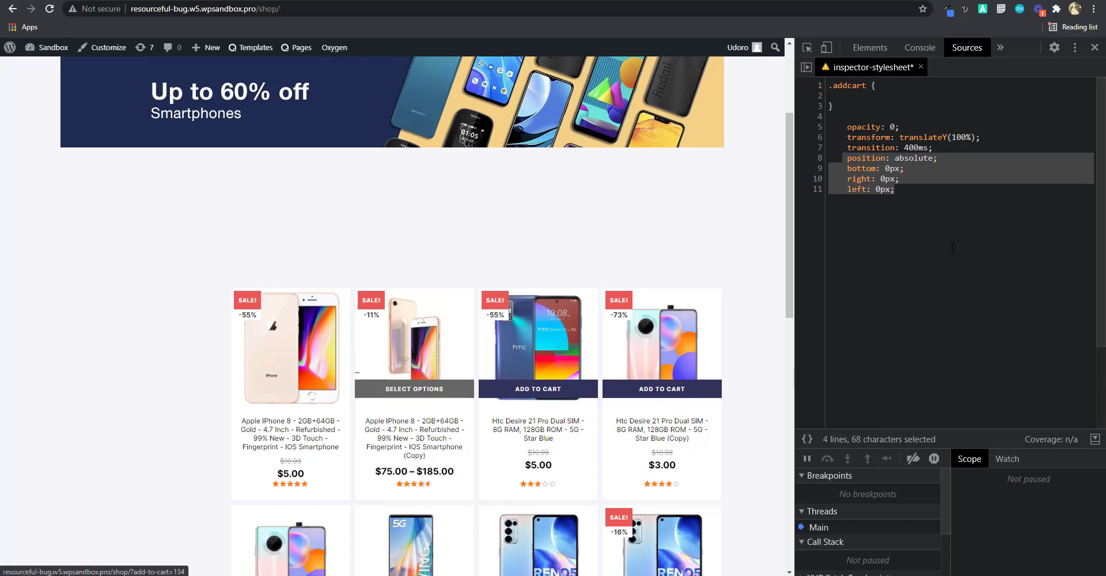
pyautogui.press('BackSpace')
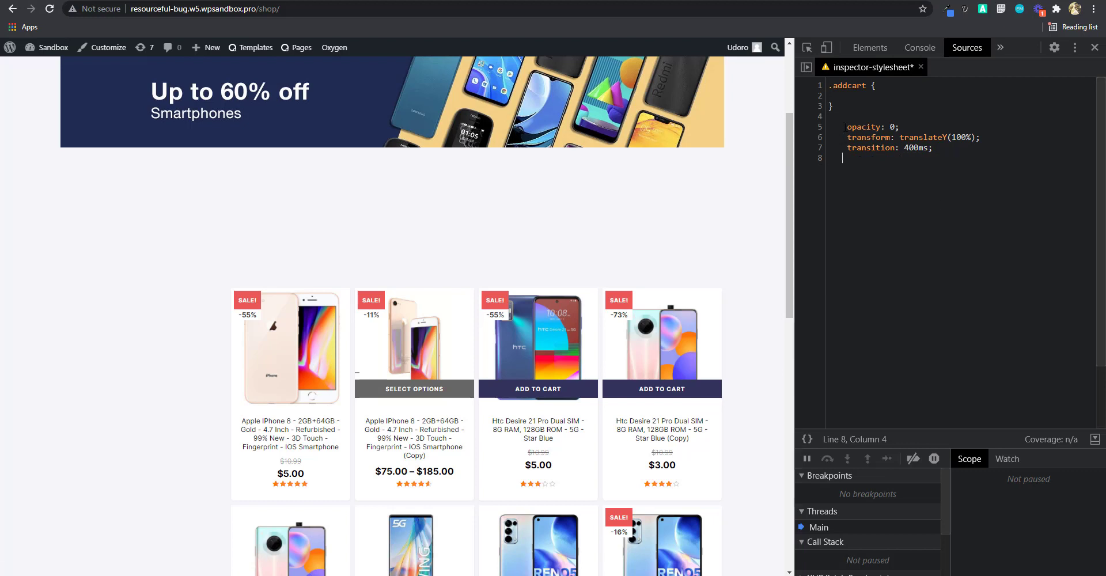
pyautogui.moveTo(845, 137); pyautogui.dragTo(1019, 137)
pyautogui.hotkey('ctrl', 'x')
pyautogui.click(881, 100)
pyautogui.hotkey('ctrl', 'v')
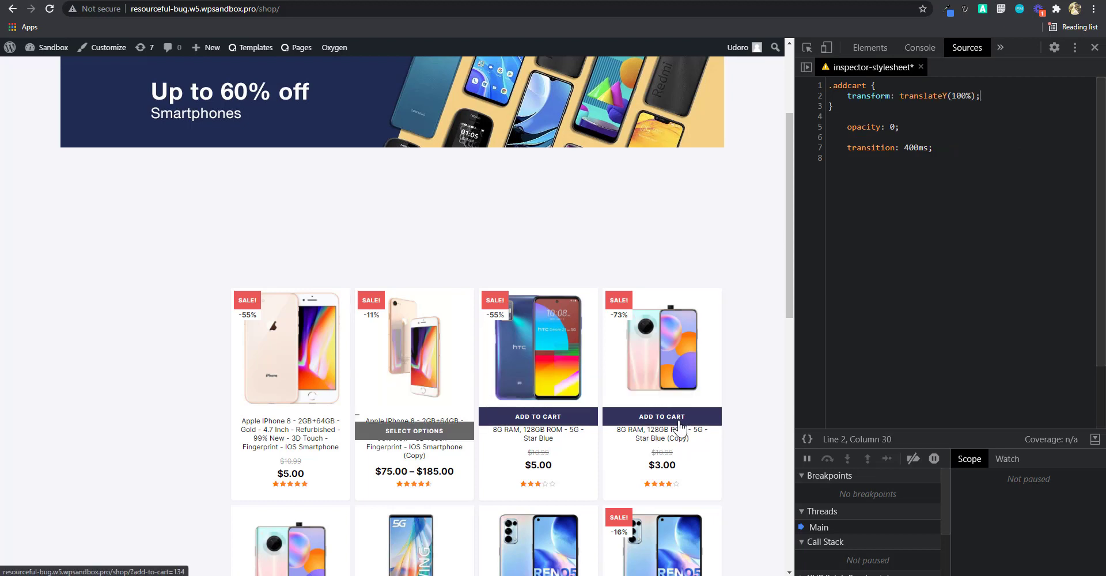
# Move the transition: 400ms declaration into the .addcart rule, below the transform line
pyautogui.moveTo(846, 148); pyautogui.dragTo(981, 150)
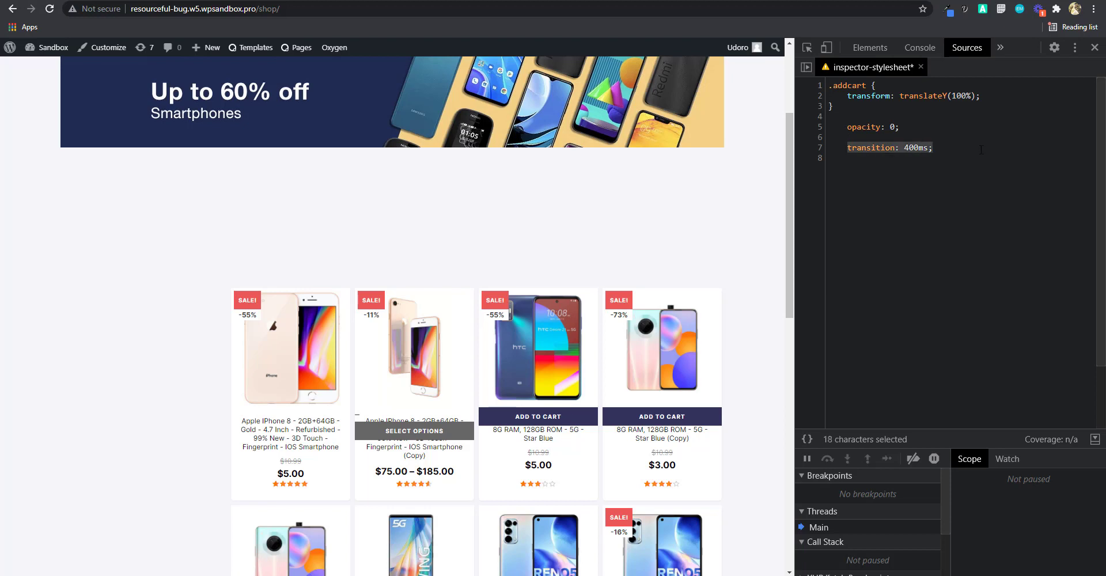
pyautogui.hotkey('ctrl', 'x')
pyautogui.click(1007, 95)
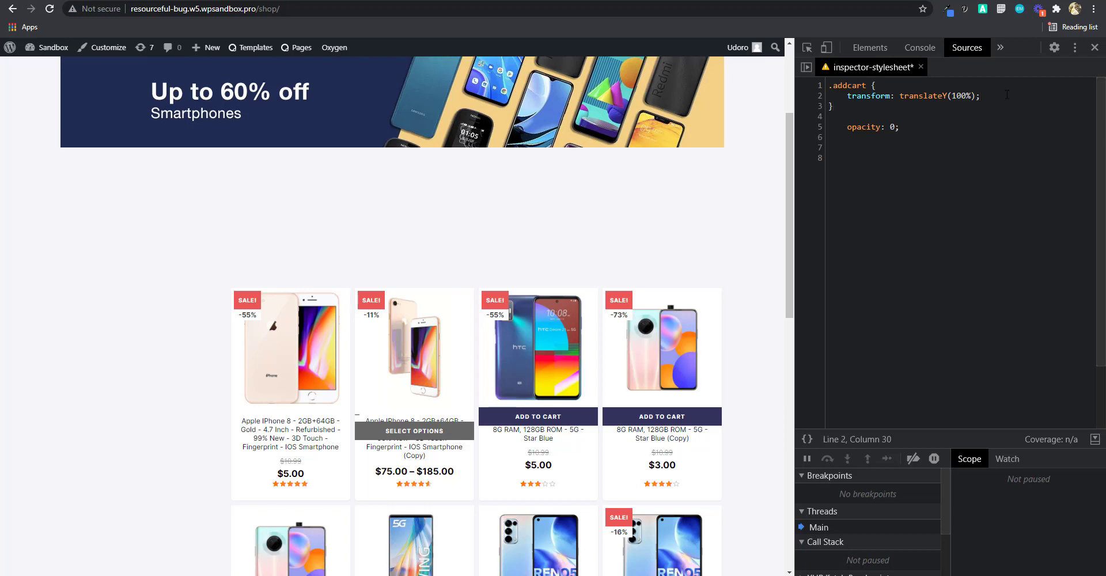
pyautogui.press('Return')
pyautogui.hotkey('ctrl', 'v')
# Try opacity: 0 as the last declaration of the .addcart rule, and delete it again
pyautogui.moveTo(836, 142); pyautogui.dragTo(921, 141)
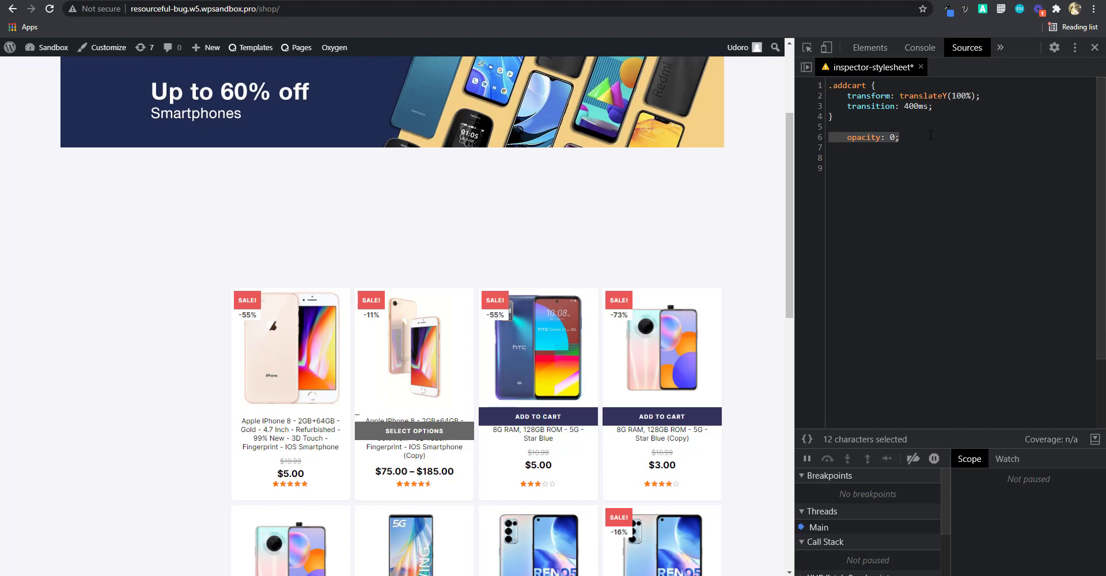
pyautogui.hotkey('ctrl', 'x')
pyautogui.click(943, 107)
pyautogui.press('Return')
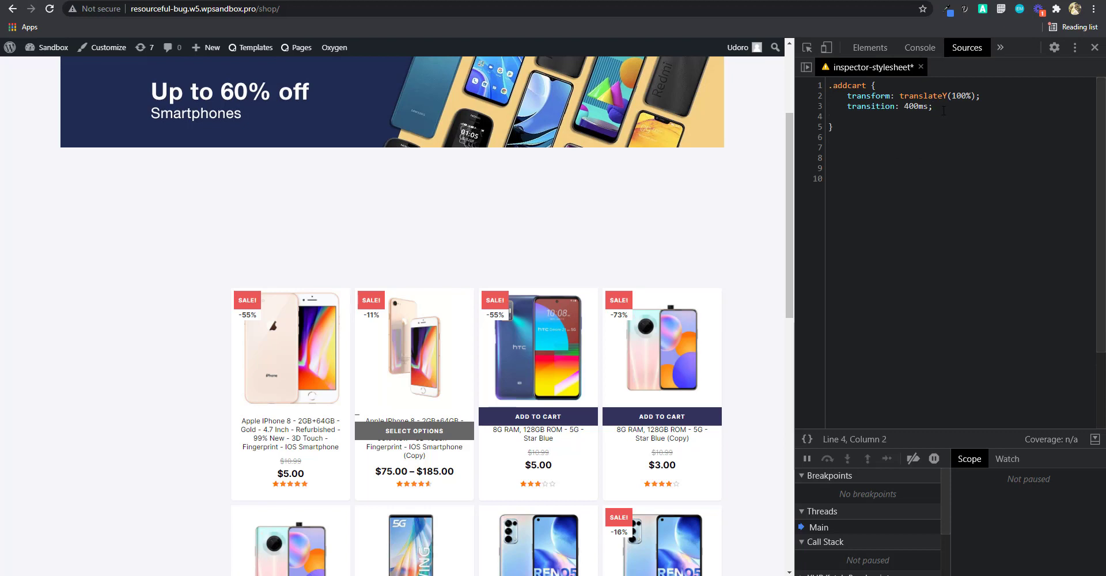
pyautogui.hotkey('ctrl', 'v')
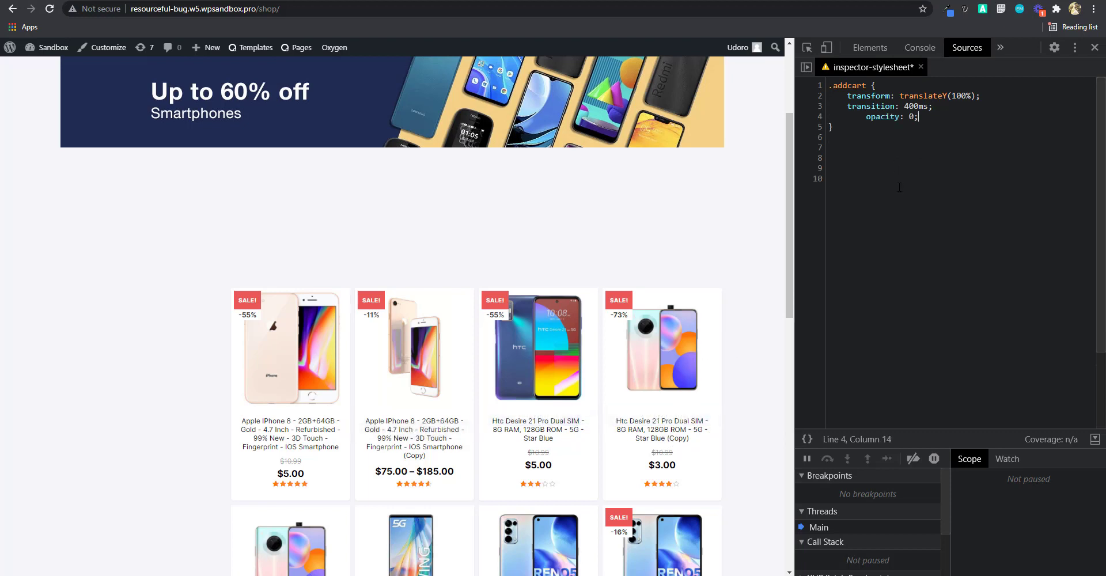
pyautogui.moveTo(866, 117); pyautogui.dragTo(919, 117)
pyautogui.press('BackSpace')
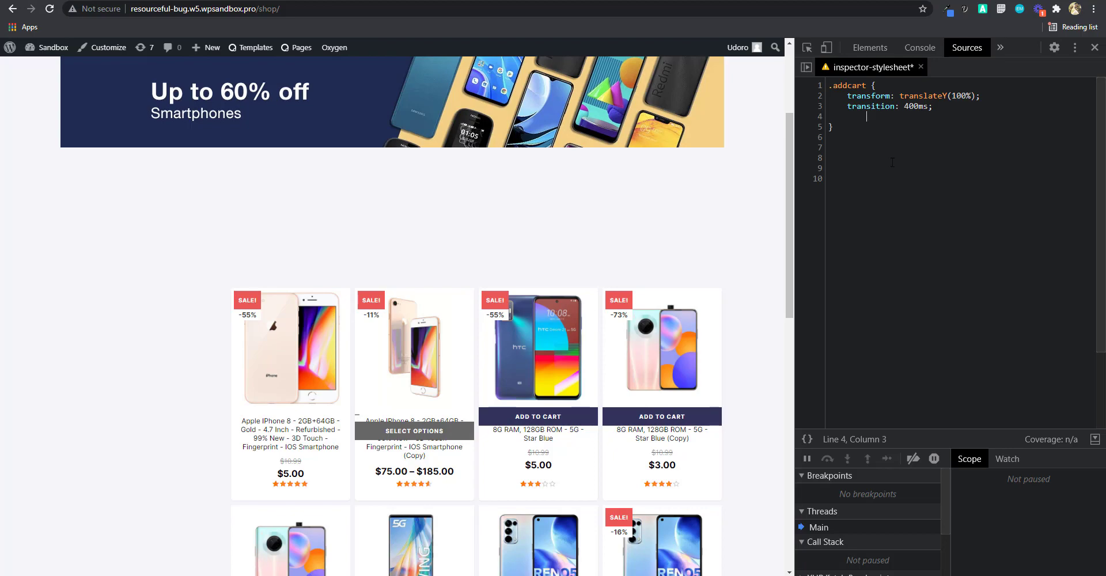
# Switch to the Oxygen builder, check the product image div's classes, and set its layout's justify content to space-around
pyautogui.hotkey('alt', 'Tab')
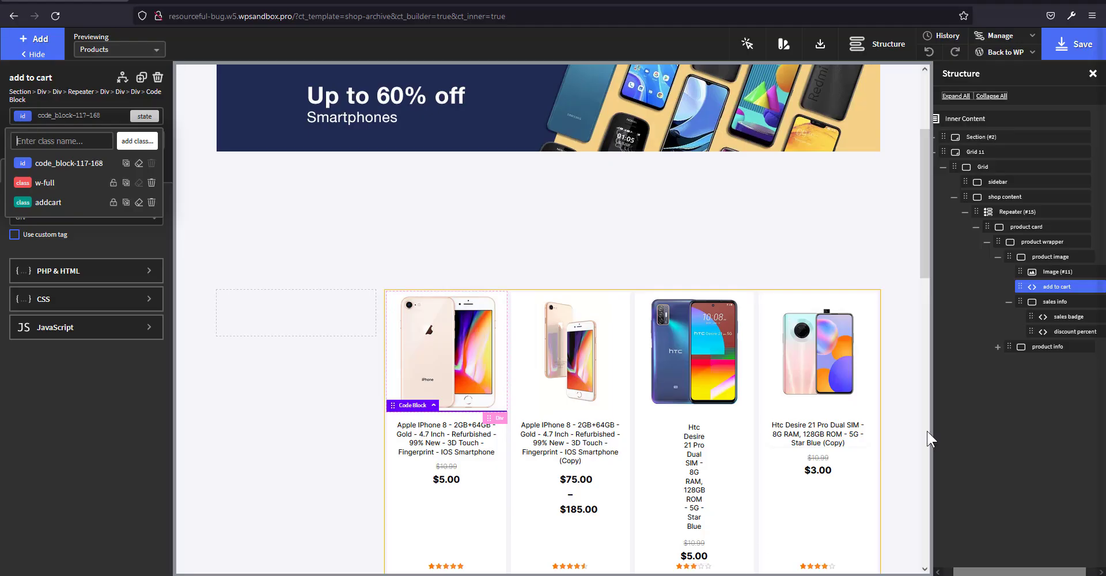
pyautogui.click(1045, 260)
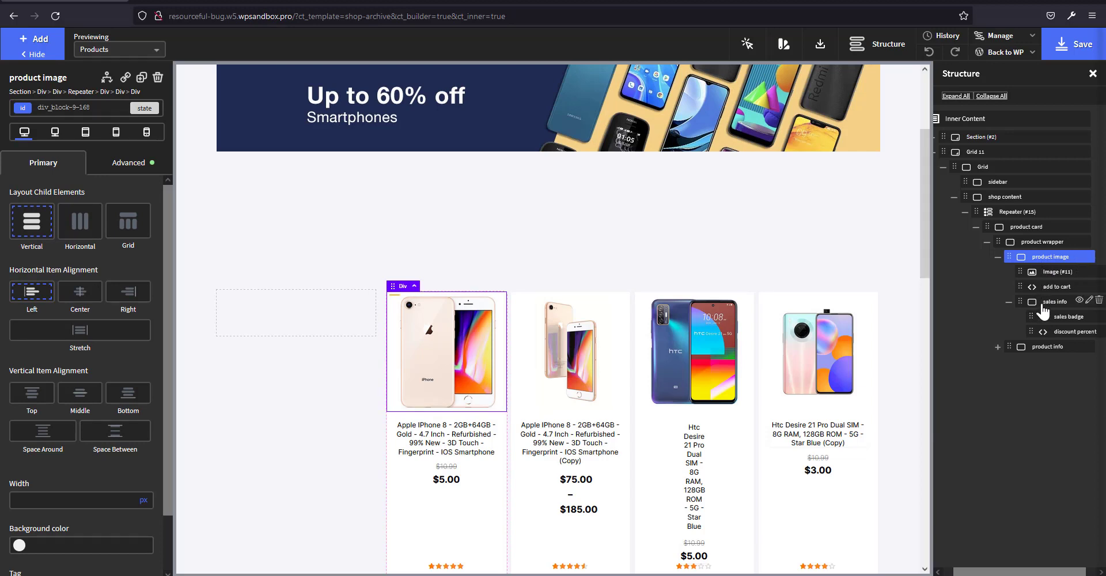
pyautogui.click(1009, 303)
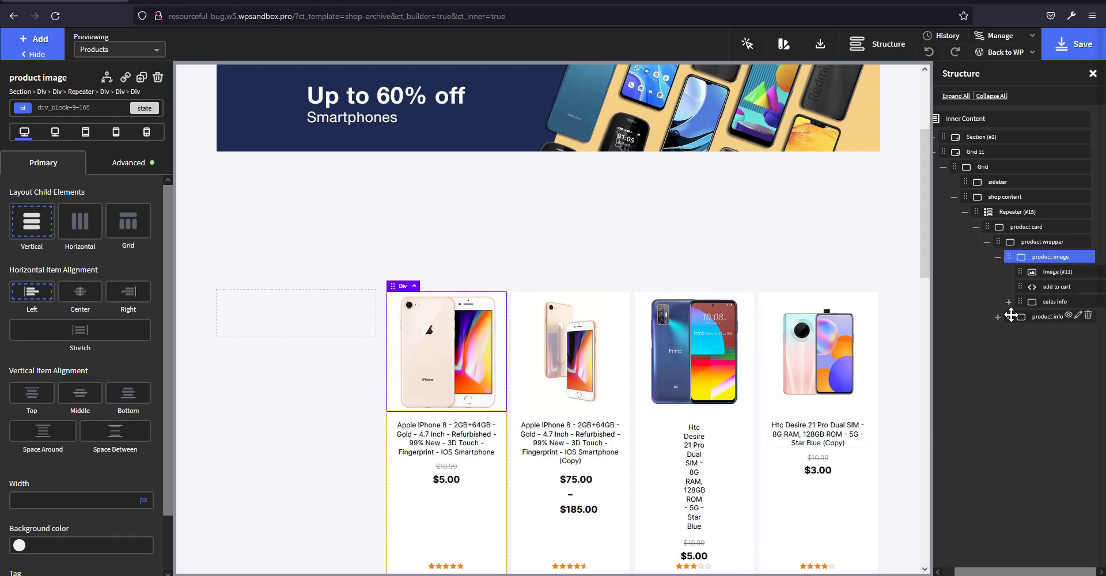
pyautogui.click(150, 166)
pyautogui.click(85, 105)
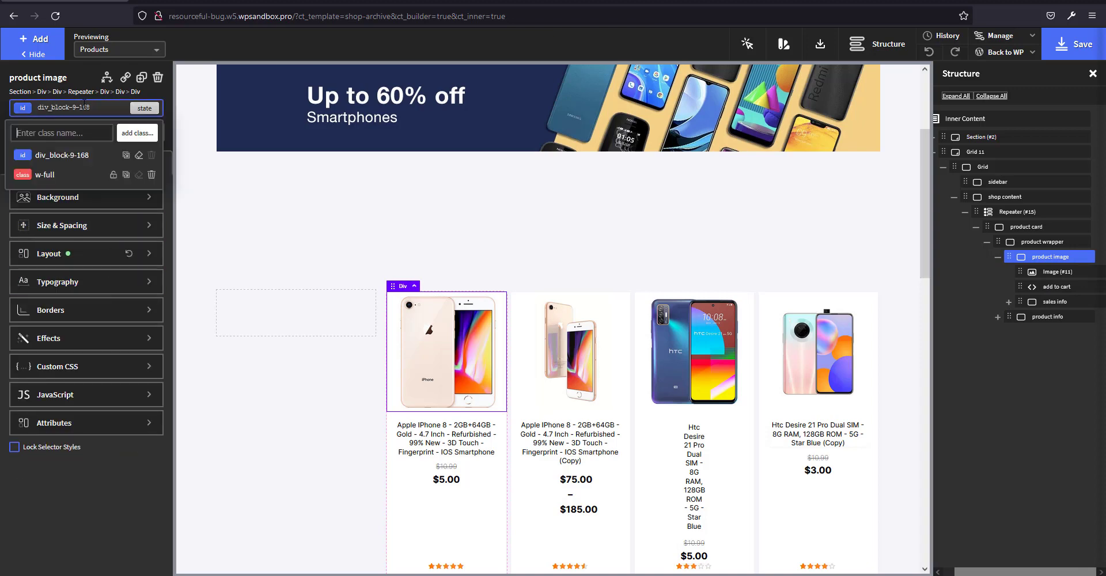
pyautogui.click(86, 253)
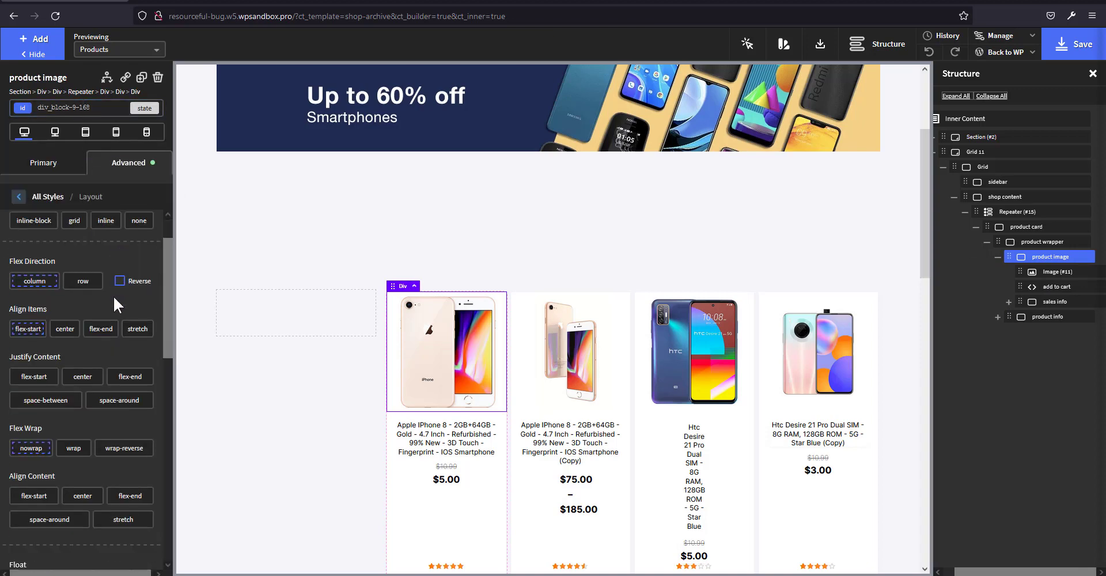
pyautogui.scroll(-2, 113, 295)
pyautogui.click(119, 314)
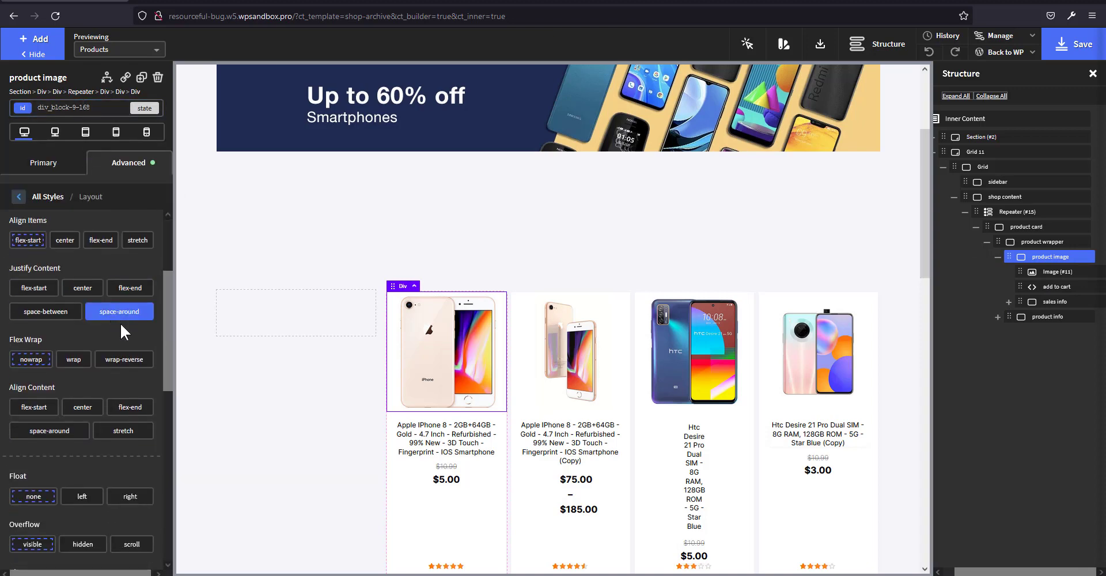
# Set the product image div's overflow to hidden and save the shop template
pyautogui.click(120, 366)
pyautogui.scroll(-5, 119, 375)
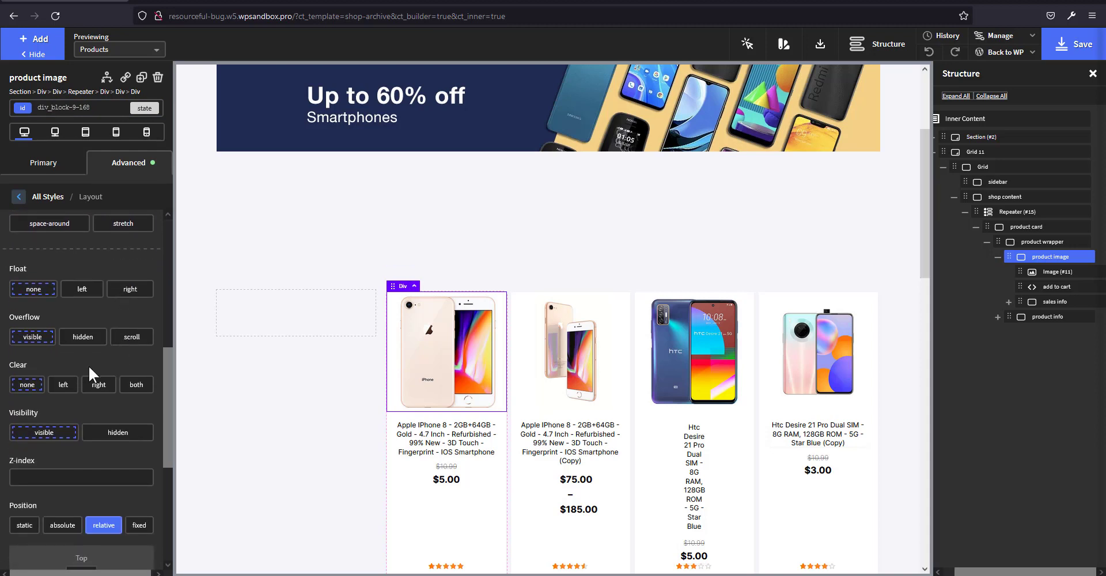
pyautogui.click(83, 337)
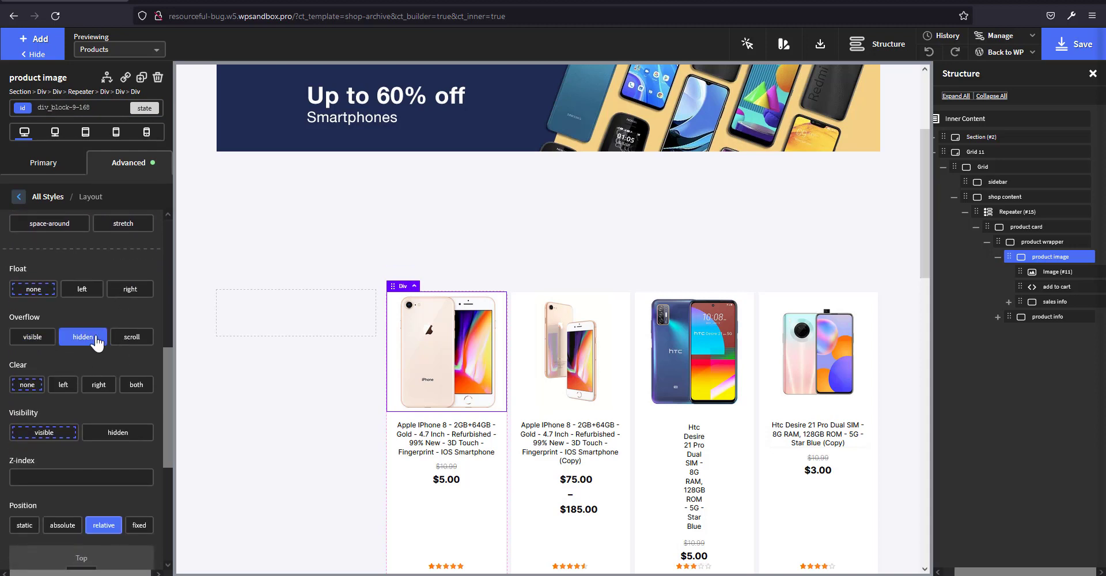
pyautogui.click(1083, 51)
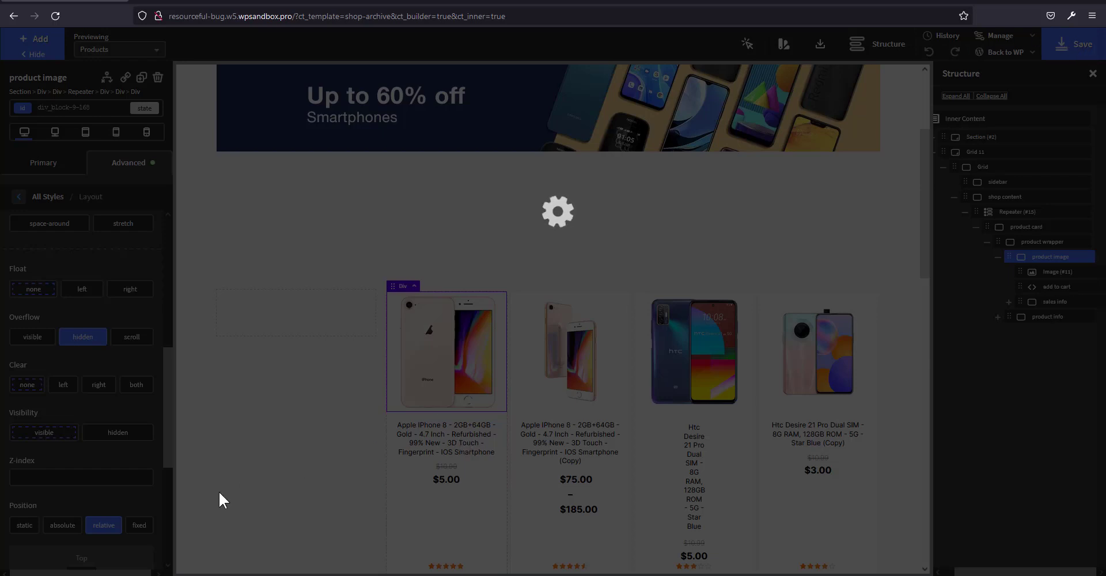
# Switch to the shop page in Chrome, empty its inspector stylesheet and reload the page
pyautogui.moveTo(128, 575)
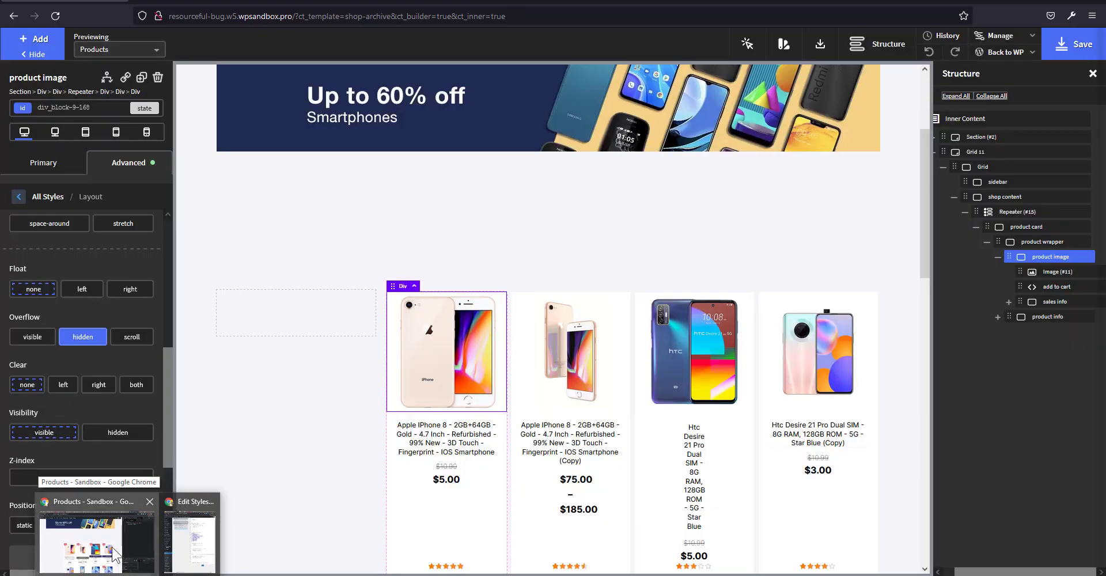
pyautogui.click(113, 549)
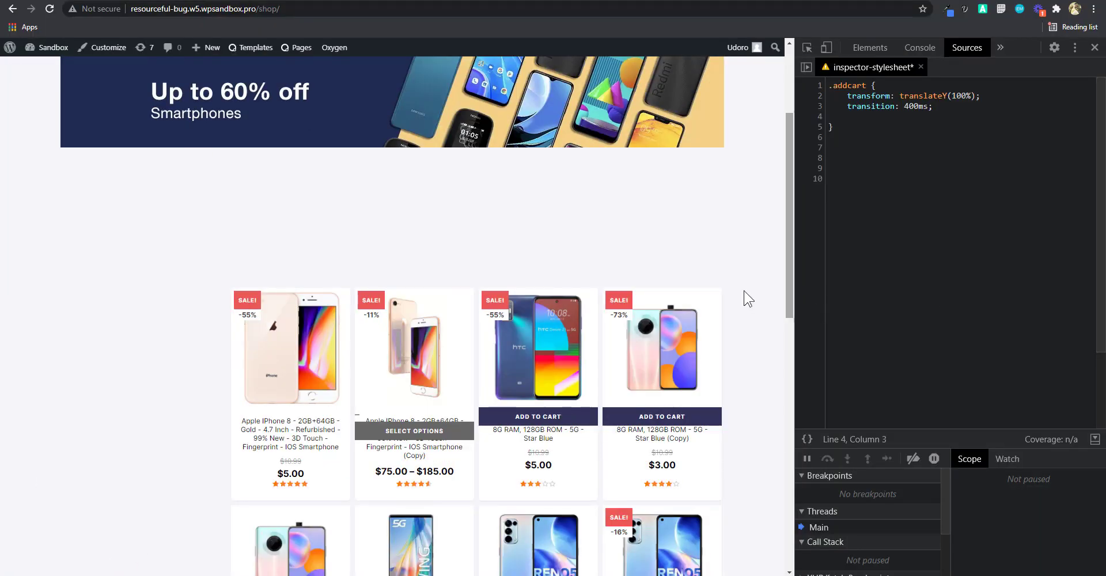
pyautogui.hotkey('ctrl', 'a')
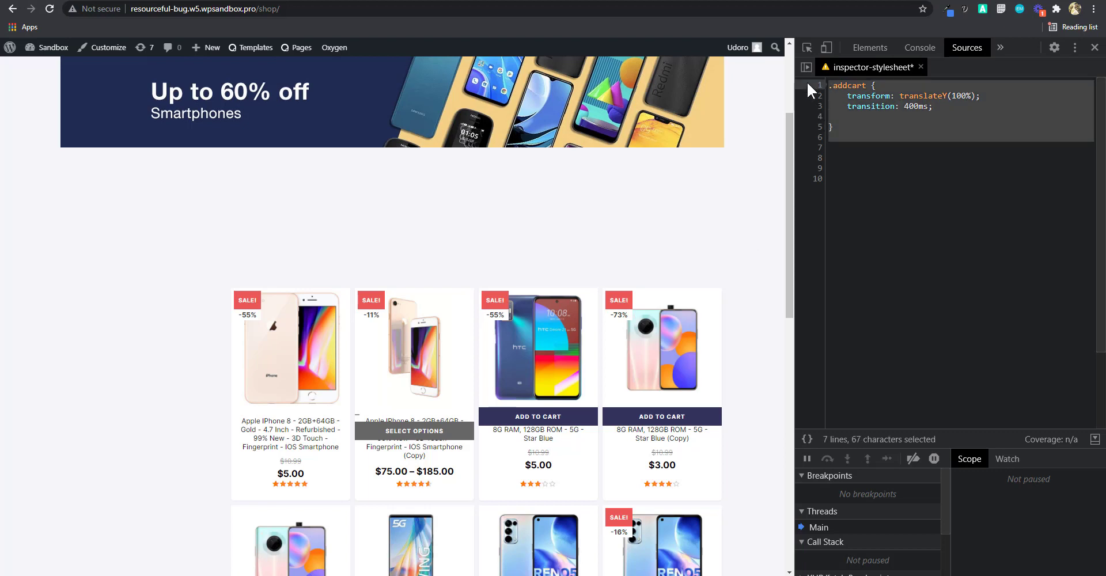
pyautogui.press('BackSpace')
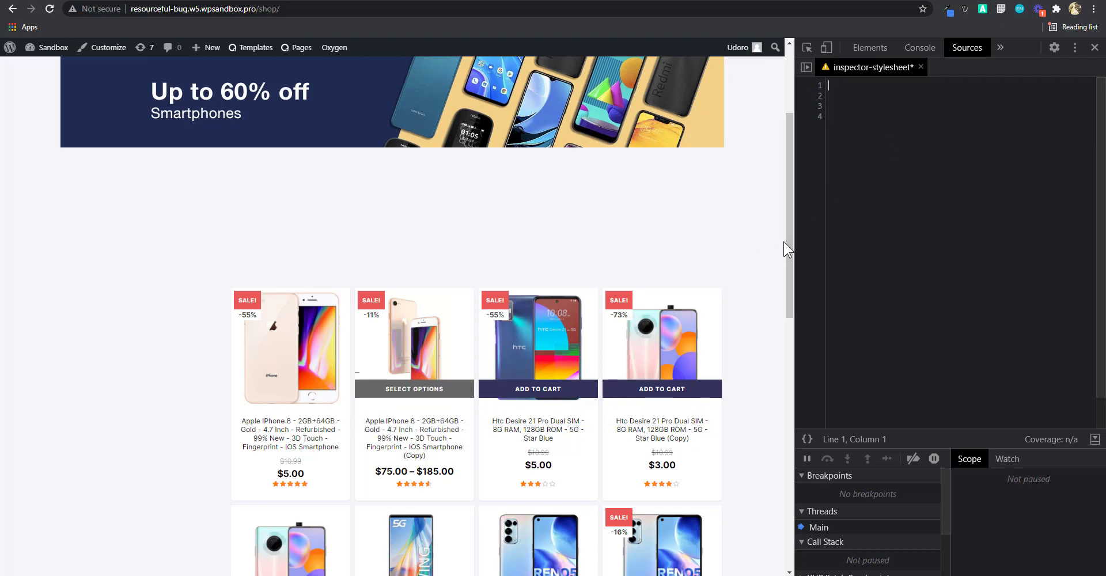
pyautogui.press('F5')
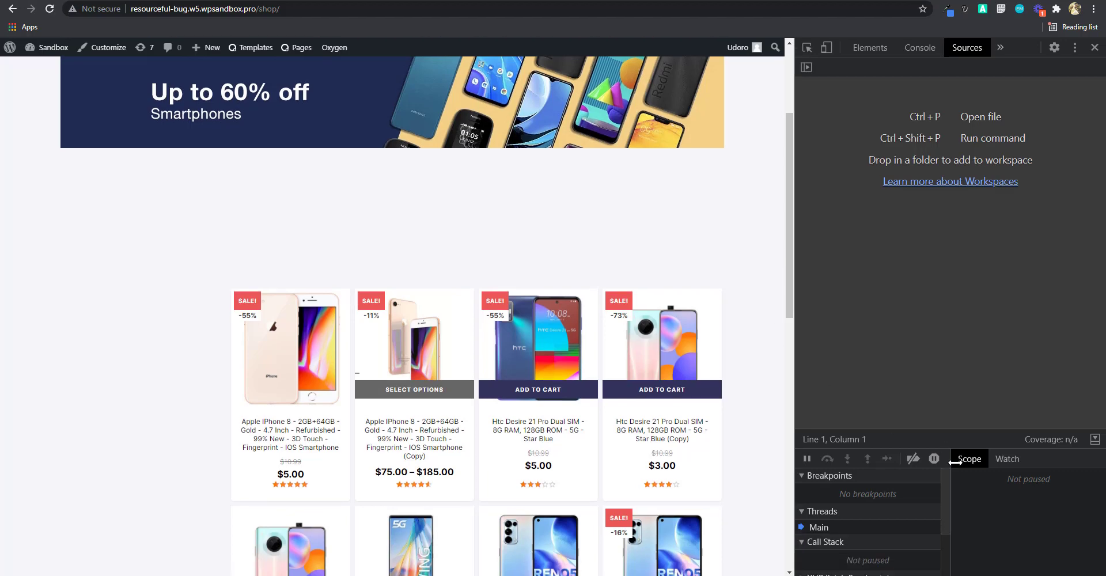
# Create a style rule from the Add to cart link and replace it with .addcart using translateY(100%) and a 400ms transition in the inspector stylesheet
pyautogui.click(869, 49)
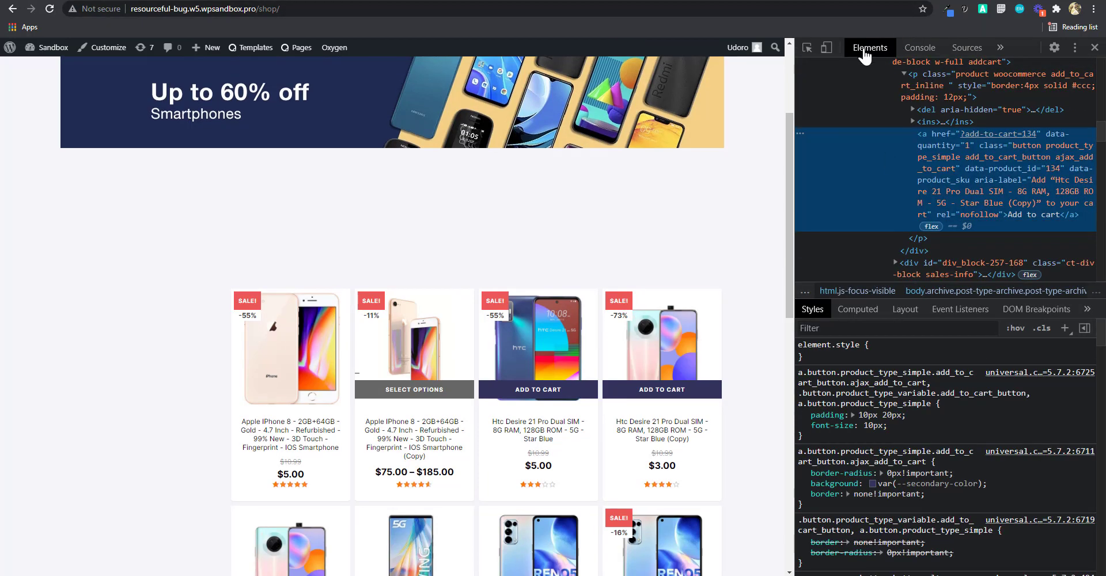
pyautogui.click(807, 48)
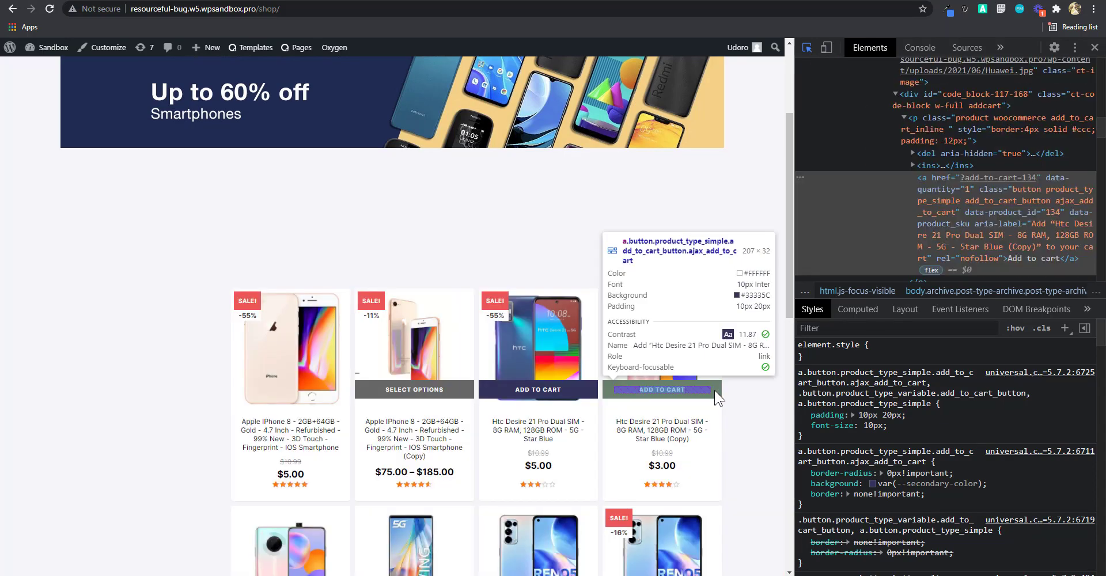
pyautogui.click(715, 389)
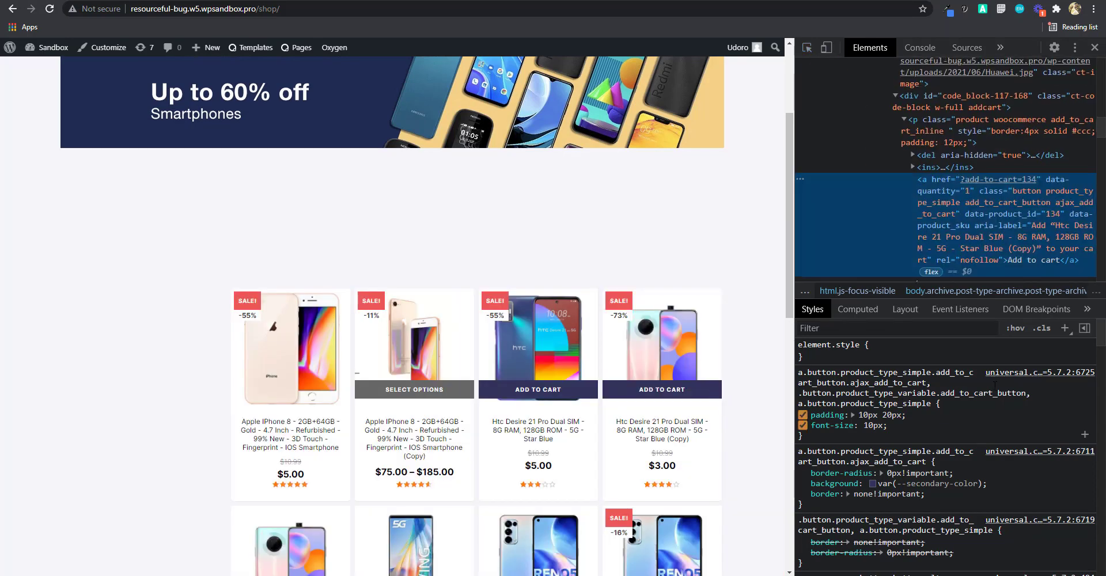
pyautogui.click(1064, 327)
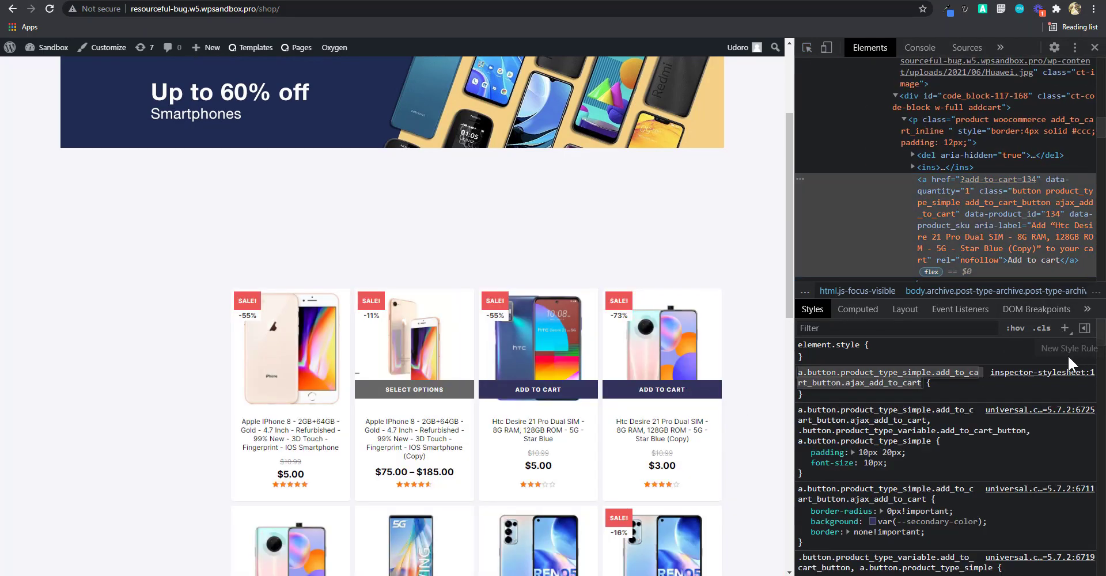
pyautogui.click(1042, 375)
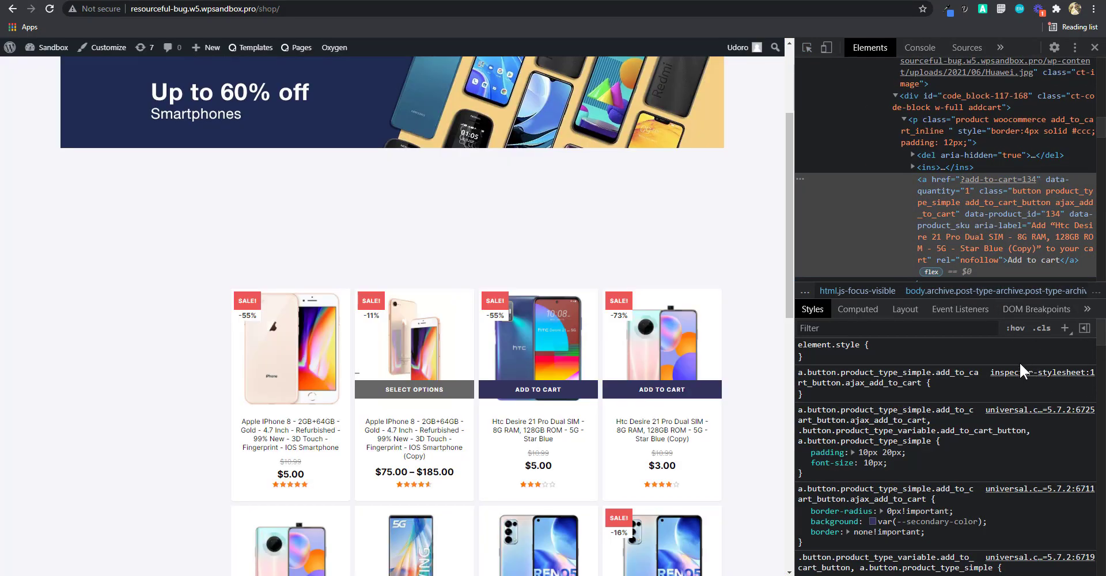
pyautogui.click(1020, 369)
pyautogui.hotkey('ctrl', 'a')
pyautogui.hotkey('ctrl', 'v')
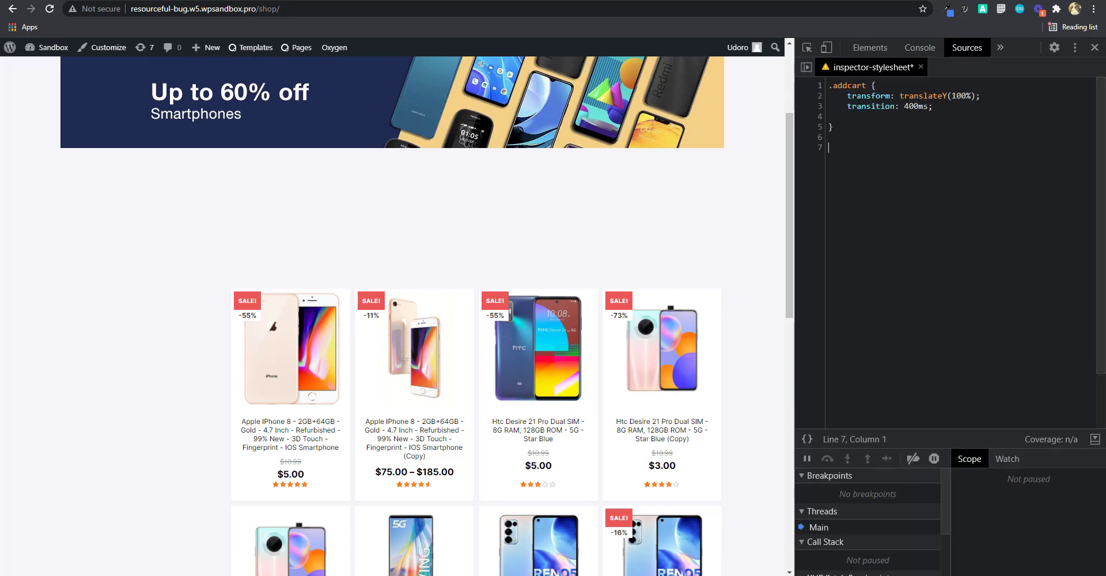
pyautogui.write('.')
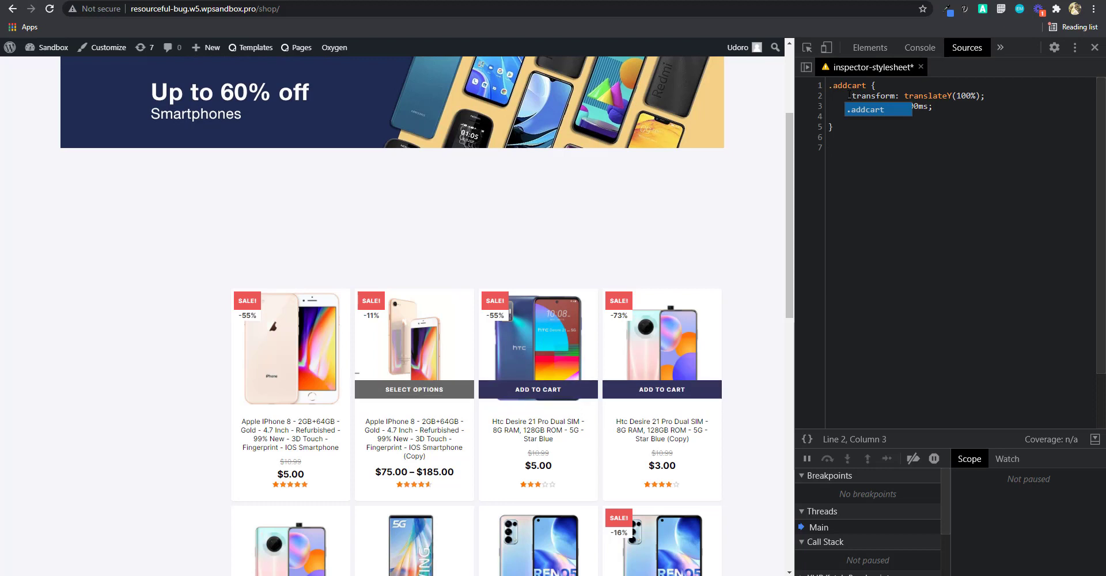
pyautogui.press('BackSpace')
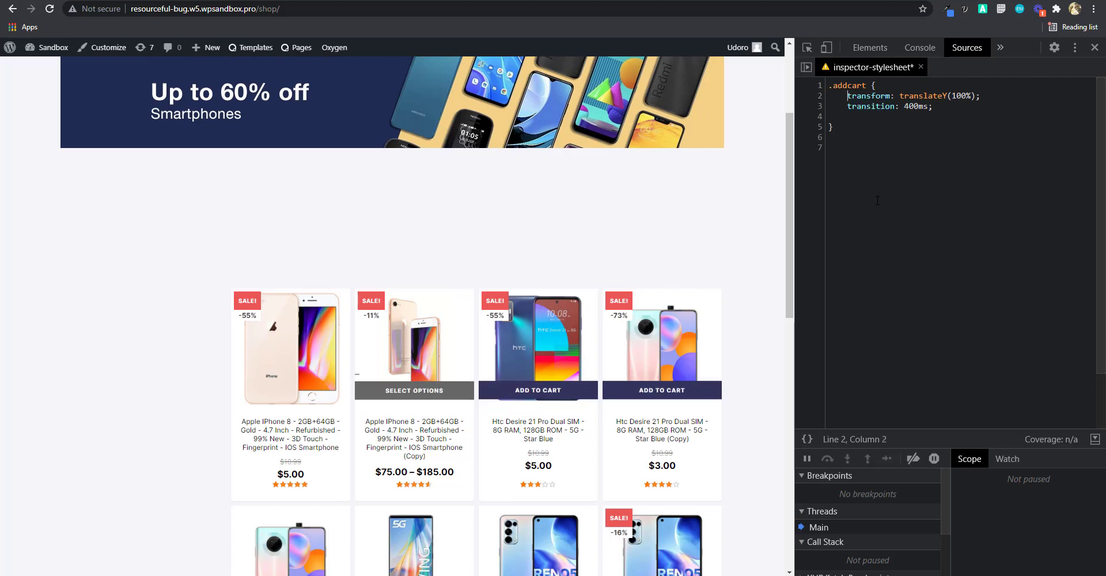
pyautogui.click(950, 114)
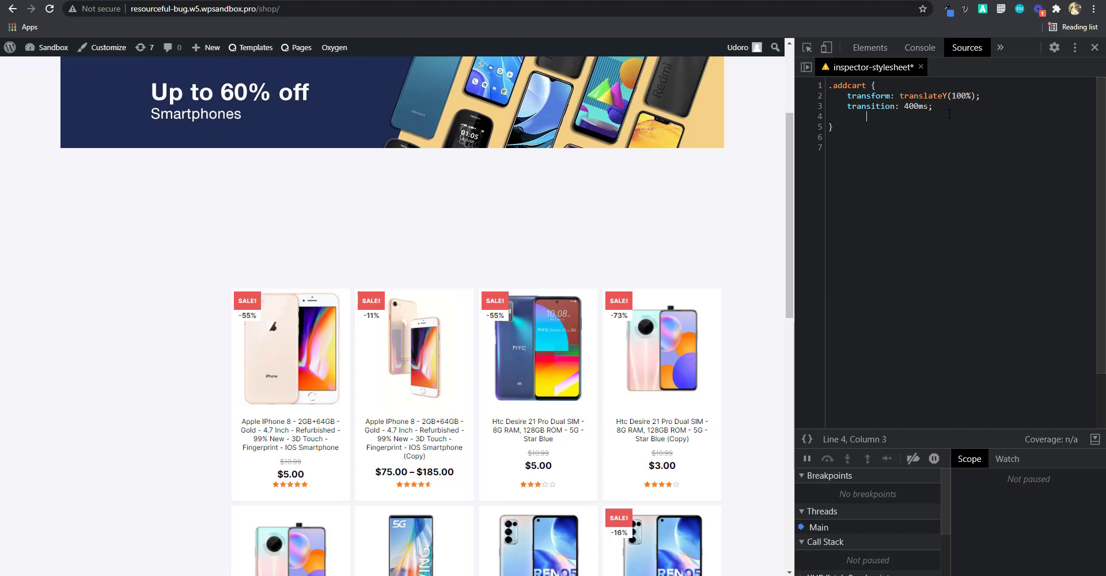
pyautogui.press('Tab')
pyautogui.write('opacity: 0;')
pyautogui.click(885, 117)
pyautogui.press('BackSpace')
pyautogui.press('BackSpace')
pyautogui.press('BackSpace')
pyautogui.hotkey('shift', 'Home')
pyautogui.press('BackSpace')
pyautogui.press('Delete')
# Add a .product-card:hover .addcart rule with opacity: 1 and transform: translateY(0) below the .addcart rule
pyautogui.write('product-card:hover .addcart {     opacity: 1;     transform: translateY(35%) }')
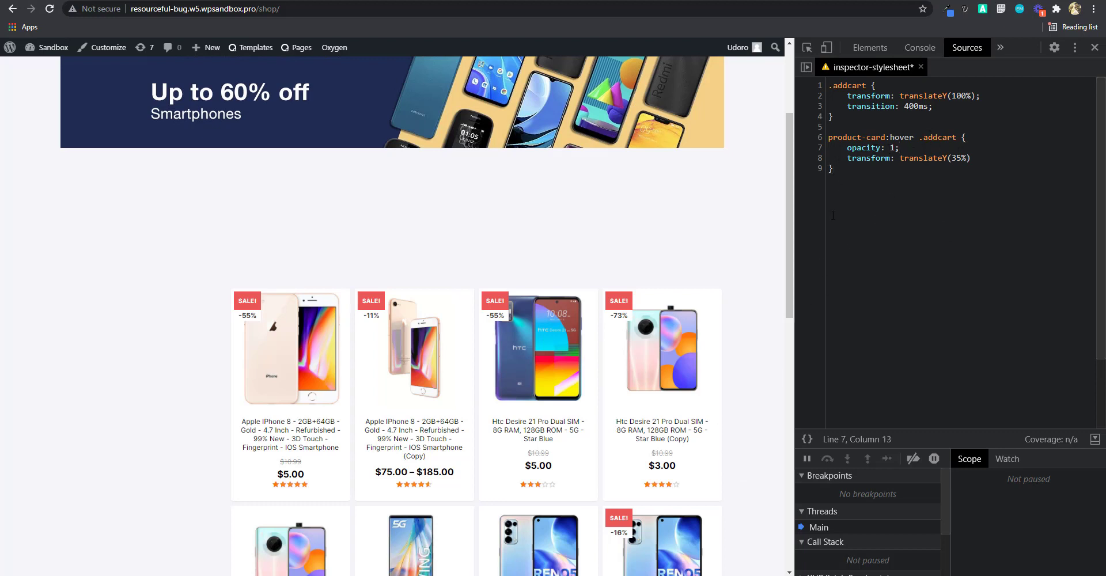
pyautogui.doubleClick(954, 158)
pyautogui.write('0')
pyautogui.write('.')
pyautogui.click(980, 167)
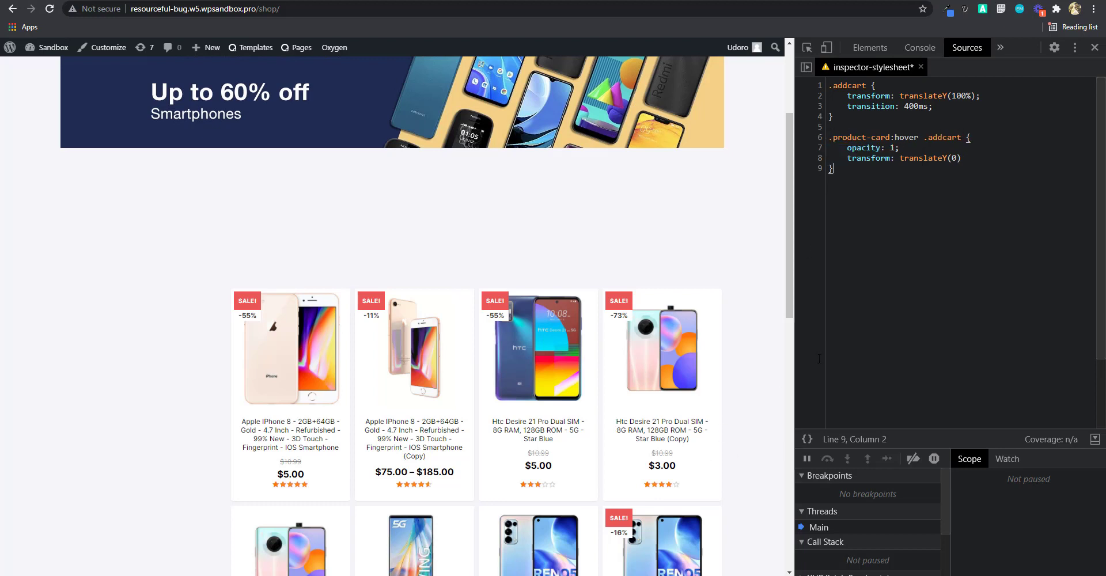
# Tune the hover rule's translateY through 35% and 30% to 33%, checking the cart button's position on the product cards
pyautogui.doubleClick(954, 158)
pyautogui.write('35%')
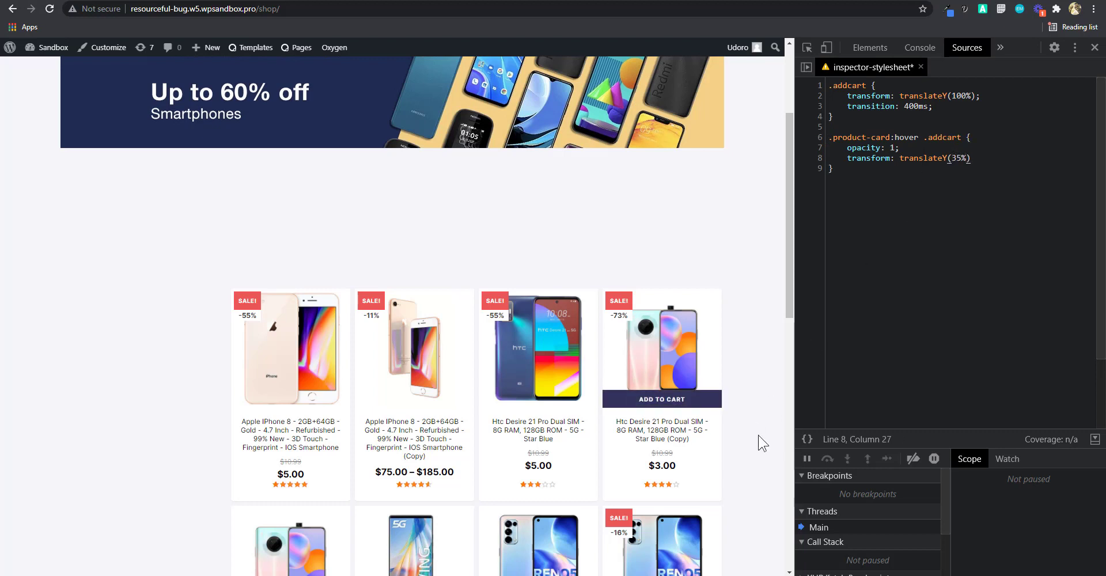
pyautogui.moveTo(697, 444)
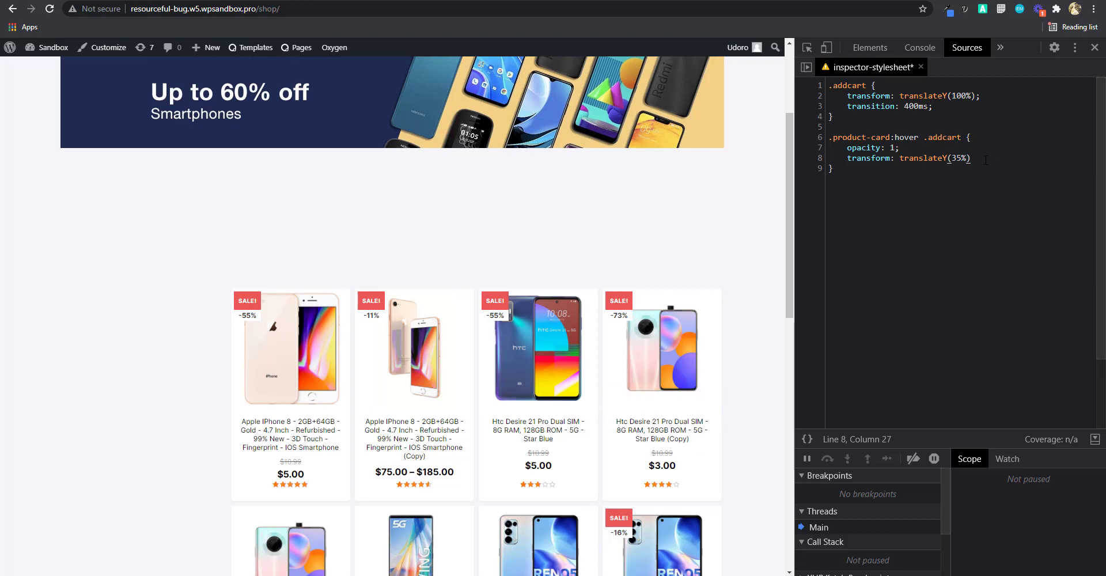
pyautogui.moveTo(961, 158); pyautogui.dragTo(956, 158)
pyautogui.write('0')
pyautogui.moveTo(663, 404)
pyautogui.moveTo(958, 156); pyautogui.dragTo(961, 157)
pyautogui.click(958, 158)
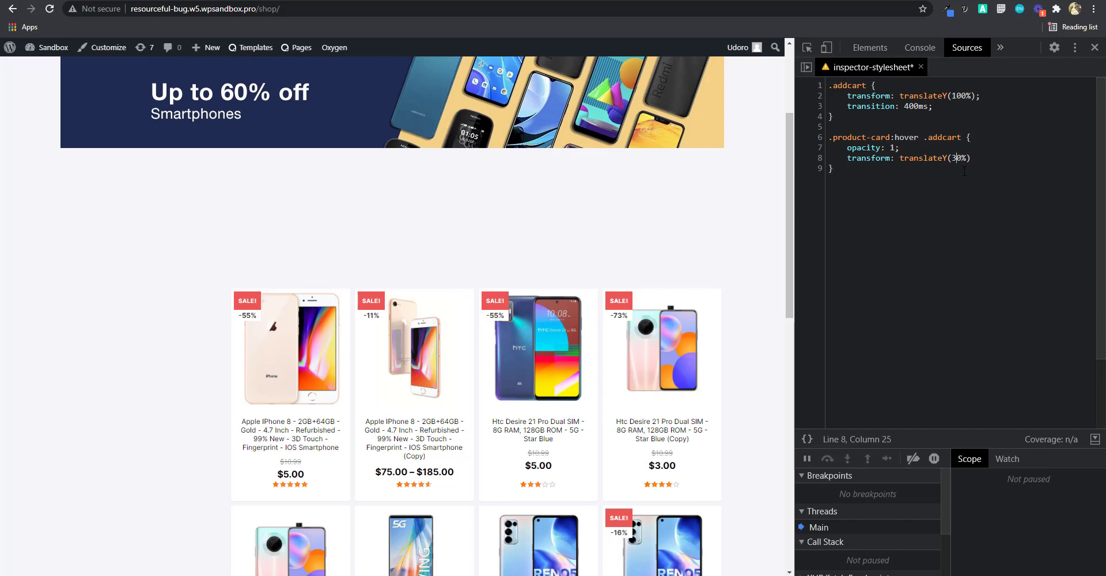
pyautogui.write('3')
pyautogui.click(981, 231)
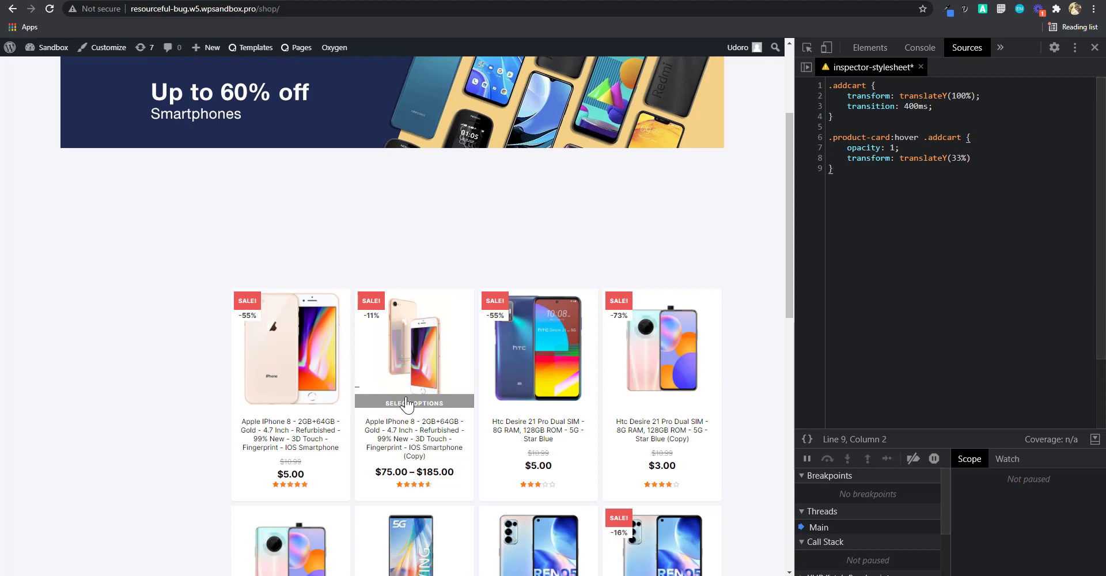
# Copy both add-to-cart CSS rules and clear them from the inspector stylesheet
pyautogui.moveTo(839, 171); pyautogui.dragTo(827, 90)
pyautogui.hotkey('ctrl', 'c')
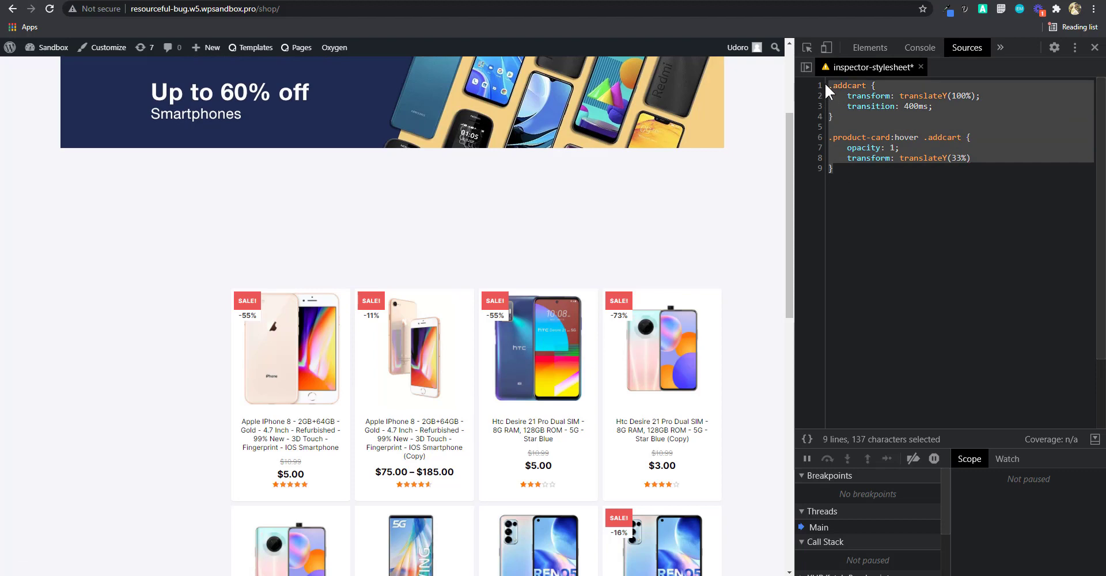
pyautogui.press('BackSpace')
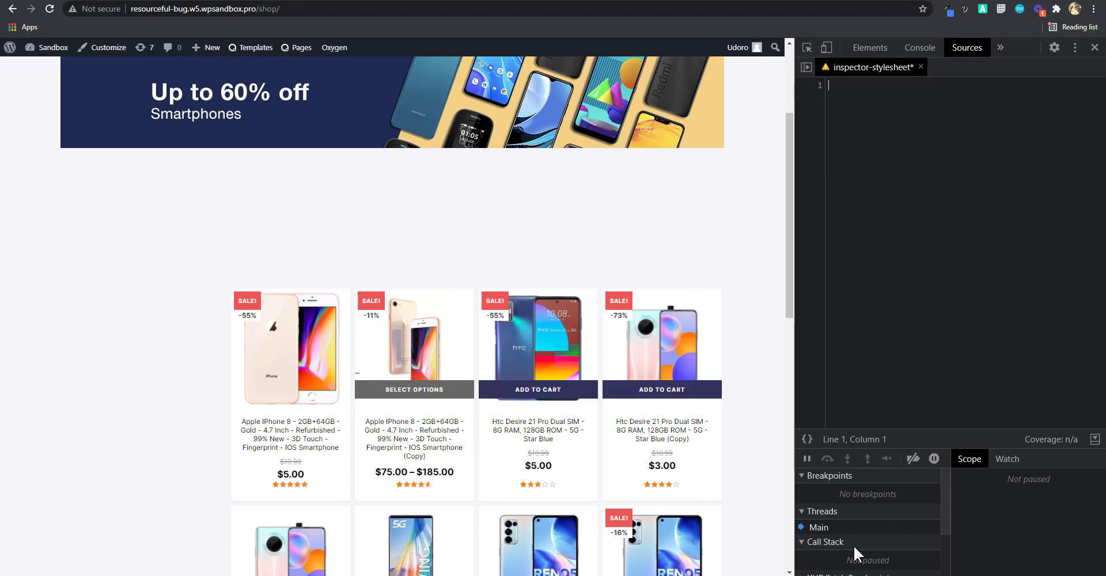
# Switch to the Oxygen builder, paste the copied rules at the end of the woo stylesheet and save
pyautogui.hotkey('alt', 'Tab')
pyautogui.moveTo(1003, 40)
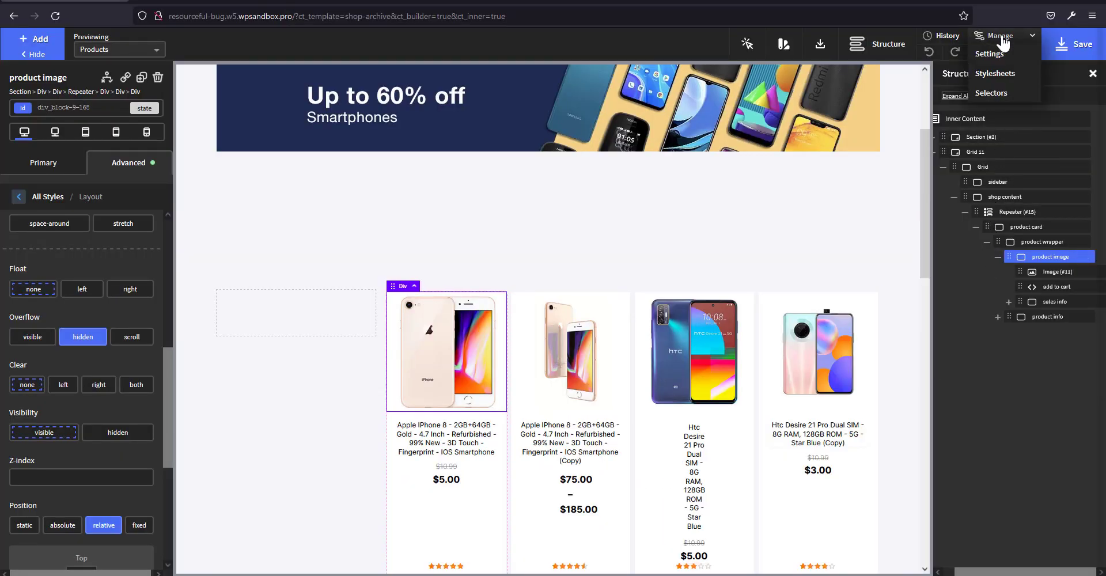
pyautogui.click(995, 74)
pyautogui.click(986, 182)
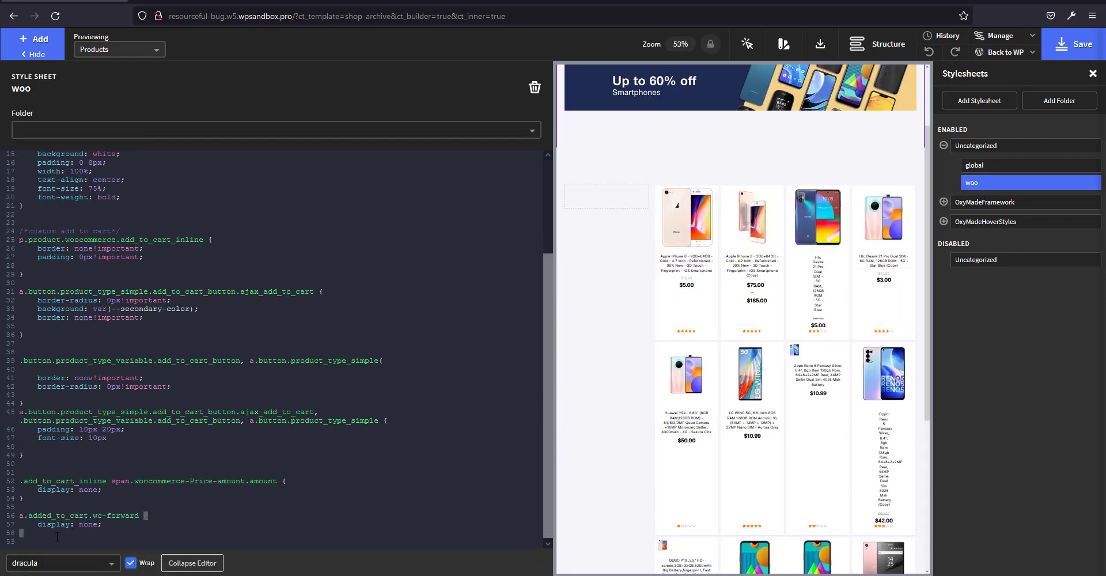
pyautogui.hotkey('ctrl', 'v')
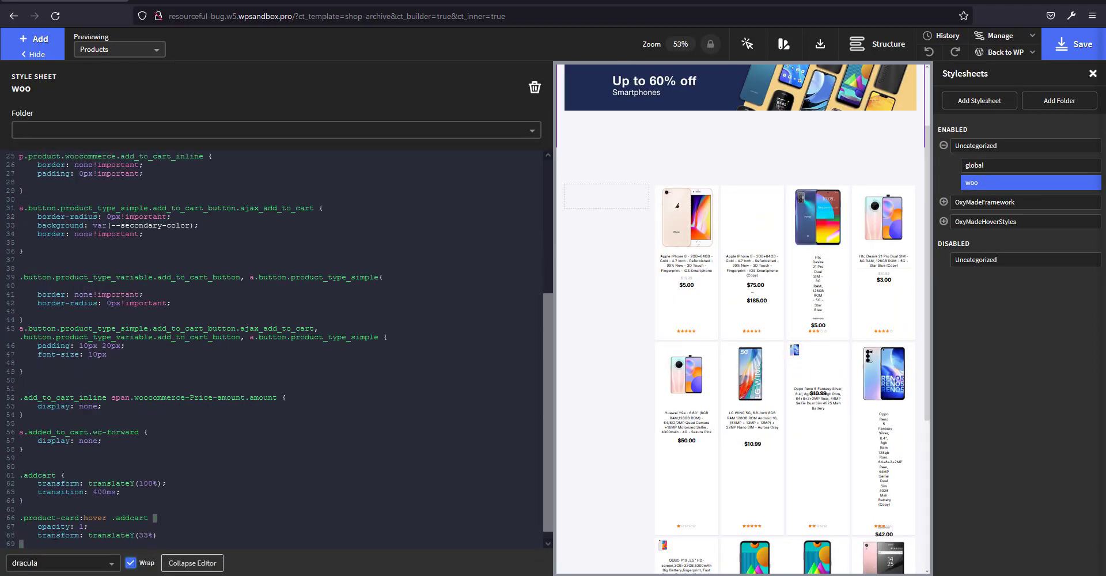
pyautogui.click(1070, 46)
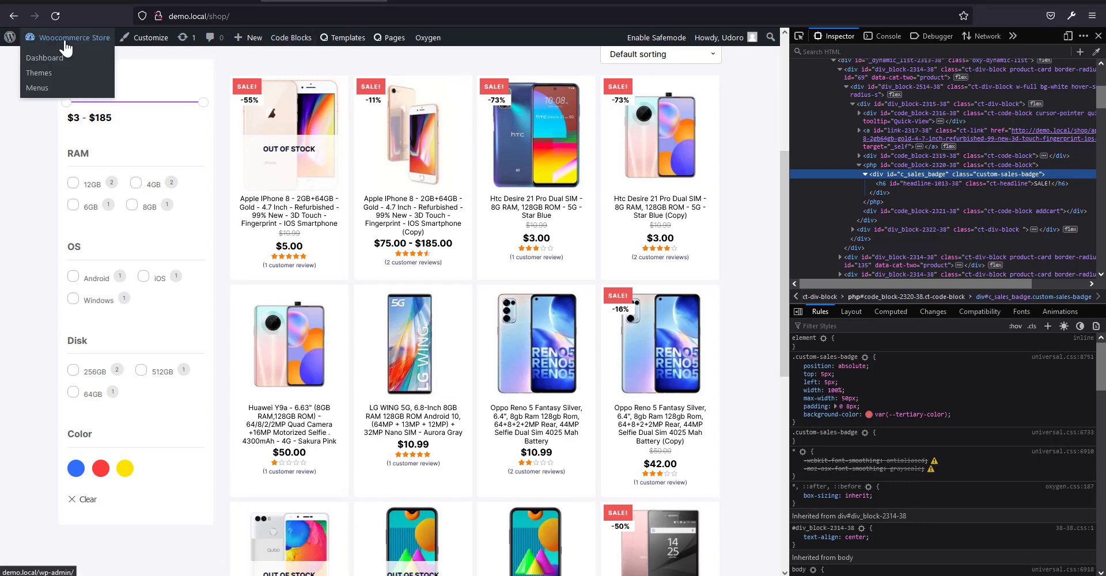
# Close the page inspector on the demo shop and open the sandbox site's installed plugins page
pyautogui.click(1098, 36)
pyautogui.scroll(5, 669, 240)
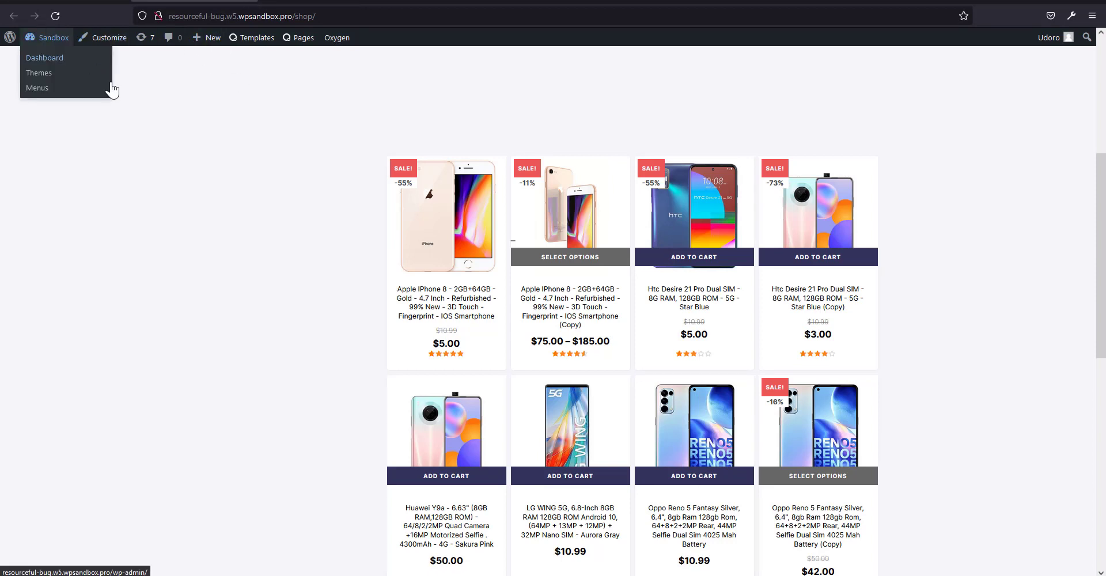
pyautogui.click(49, 62)
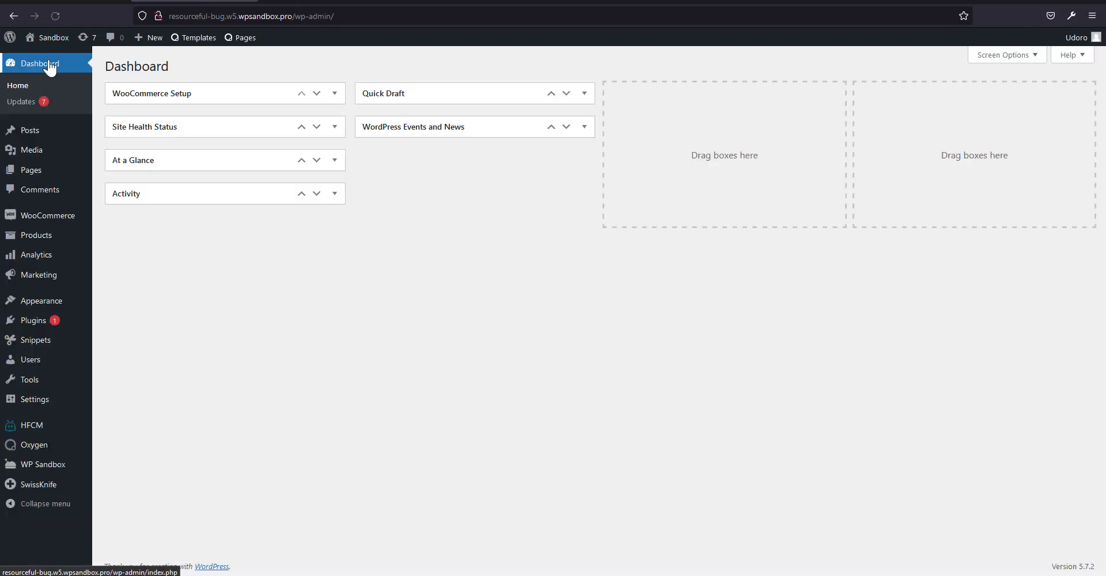
pyautogui.click(34, 321)
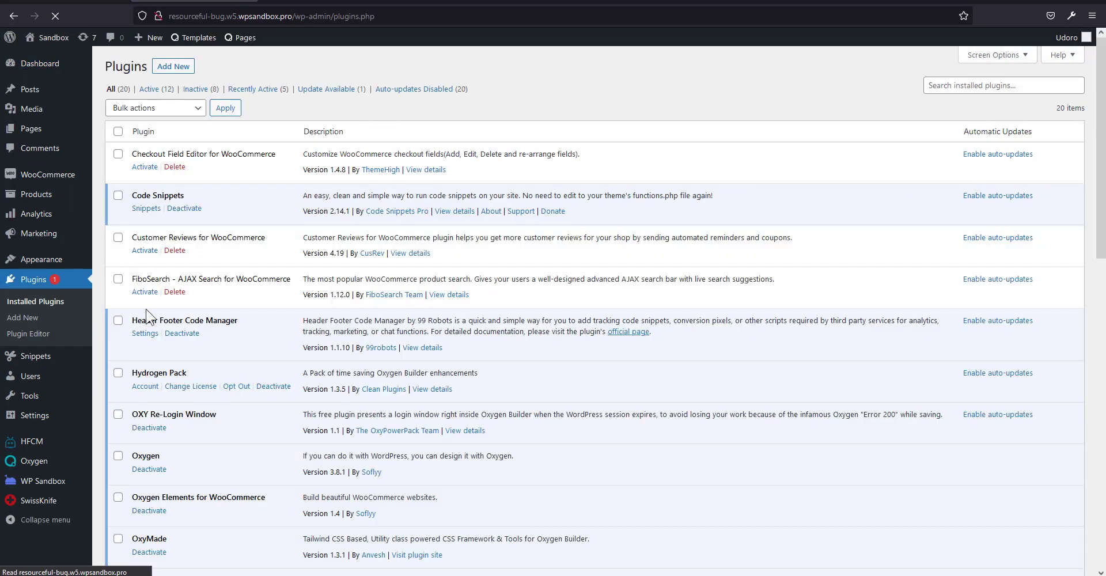
# Locate the WPC Smart Quick View for WooCommerce plugin among the installed plugins
pyautogui.scroll(-7, 161, 317)
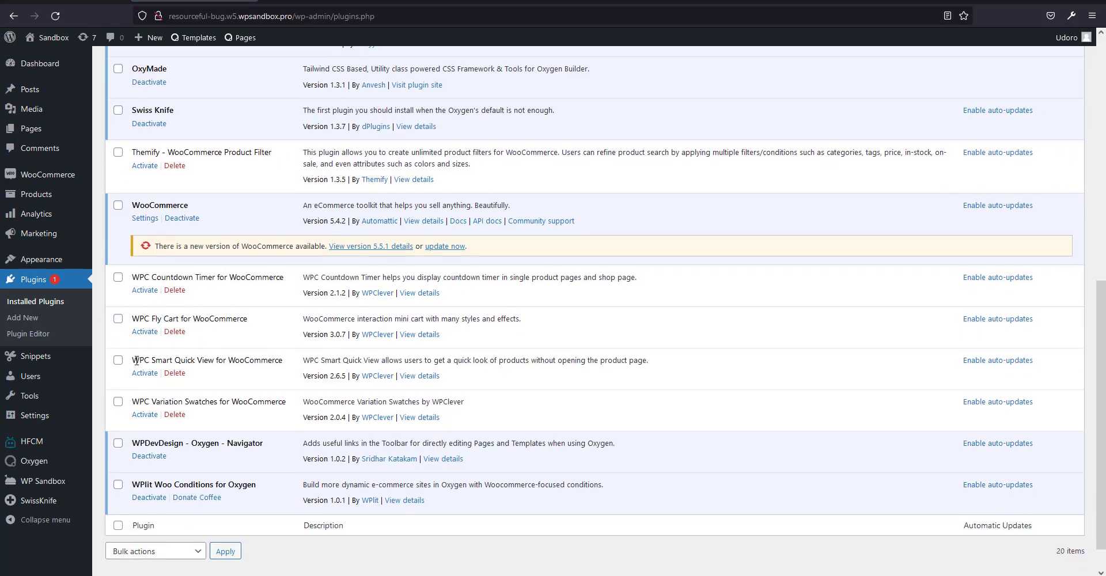
pyautogui.moveTo(135, 360); pyautogui.dragTo(261, 363)
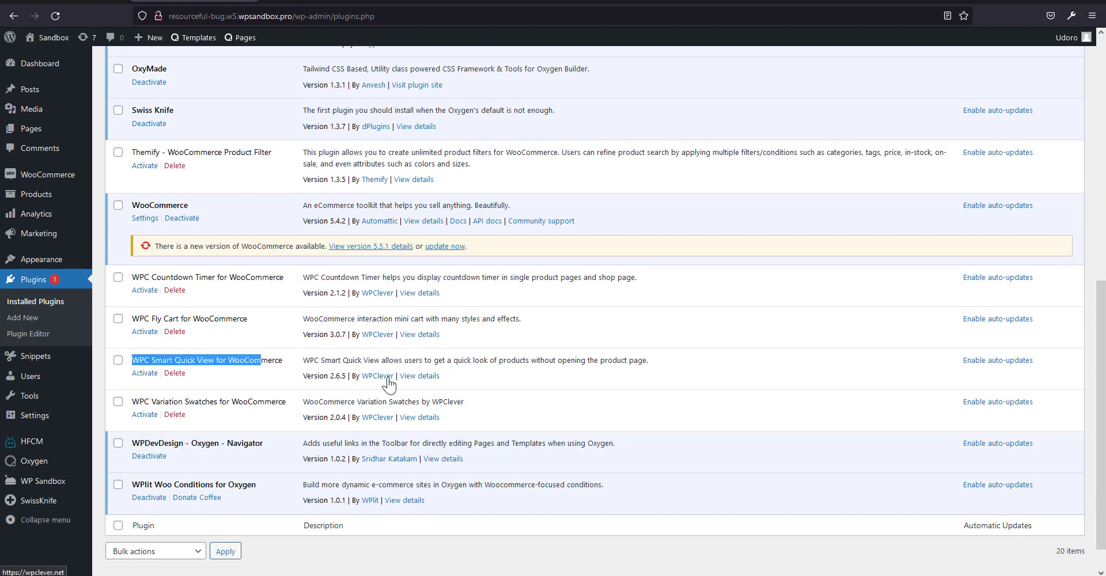
pyautogui.click(283, 385)
pyautogui.moveTo(250, 359); pyautogui.dragTo(168, 360)
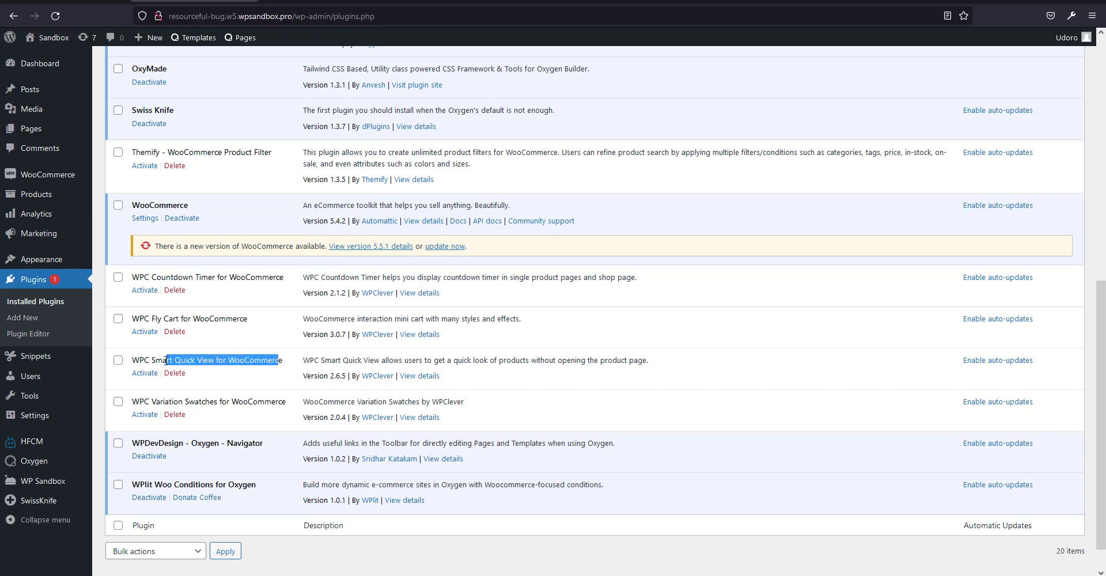
# Activate the WPC Smart Quick View for WooCommerce plugin and open its Smart Quick View settings page
pyautogui.click(231, 383)
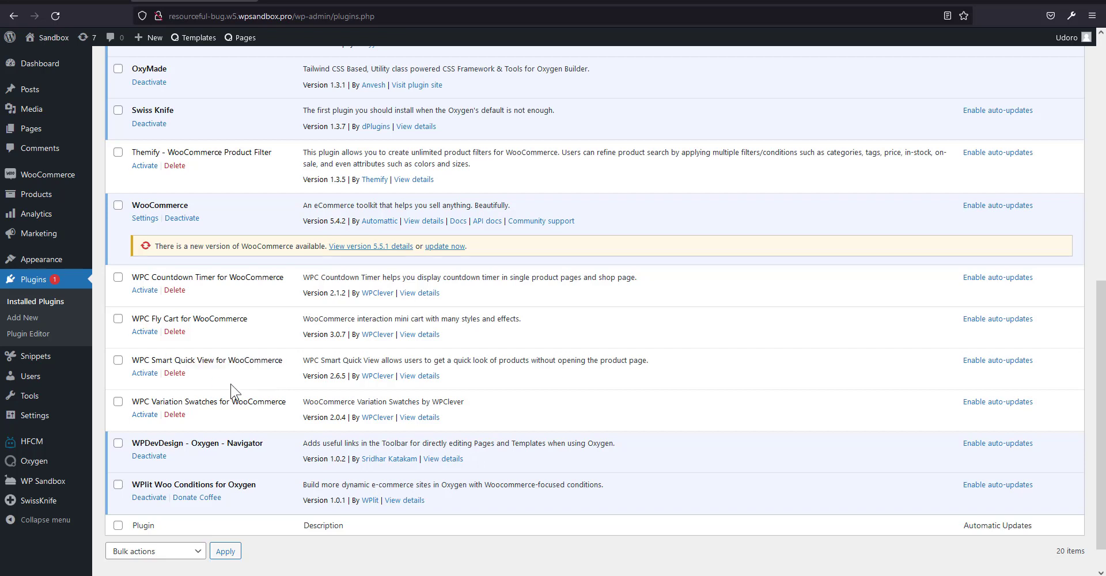
pyautogui.click(144, 373)
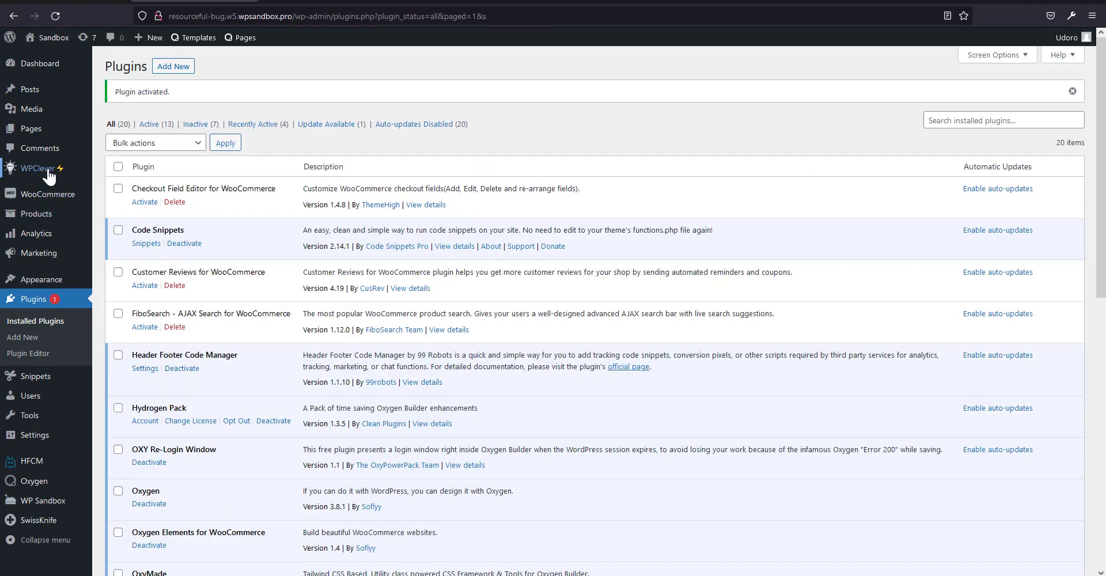
pyautogui.moveTo(49, 172)
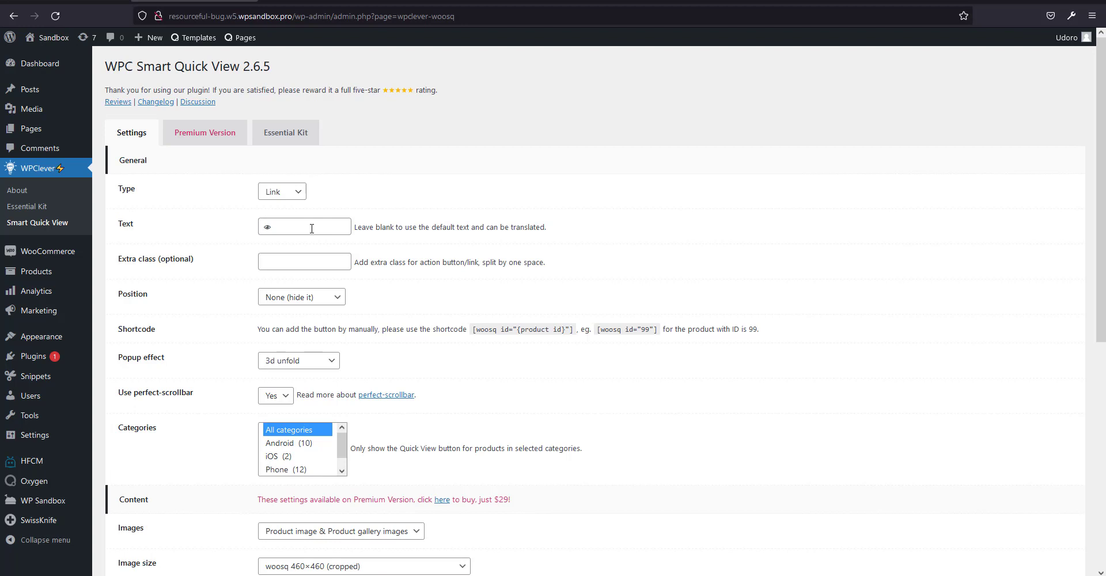
# Clear the quick view text, try the Button type and set the type back to Link
pyautogui.moveTo(312, 229); pyautogui.dragTo(256, 229)
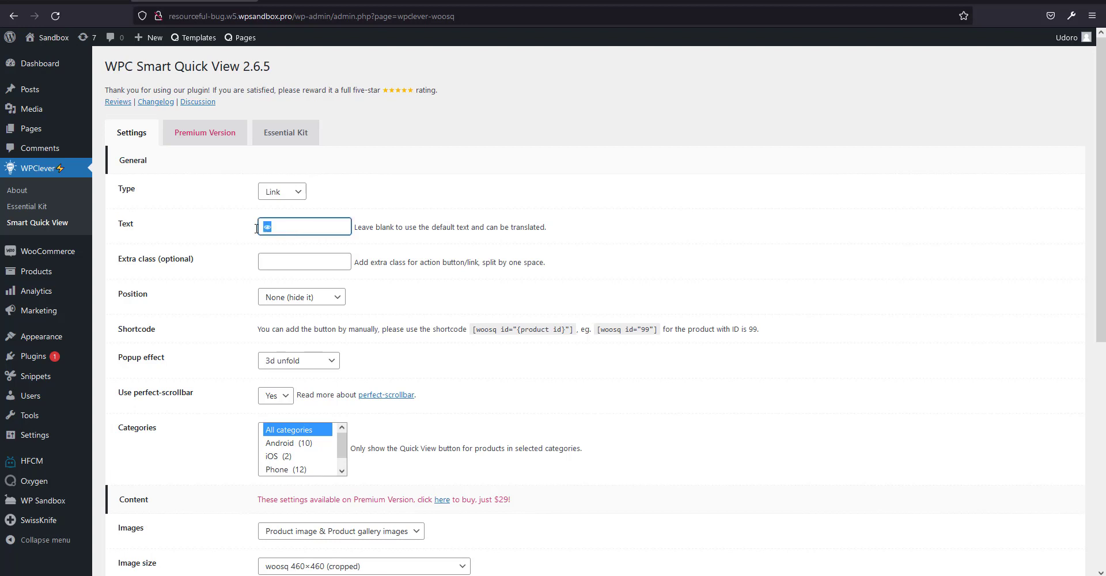
pyautogui.press('BackSpace')
pyautogui.click(296, 197)
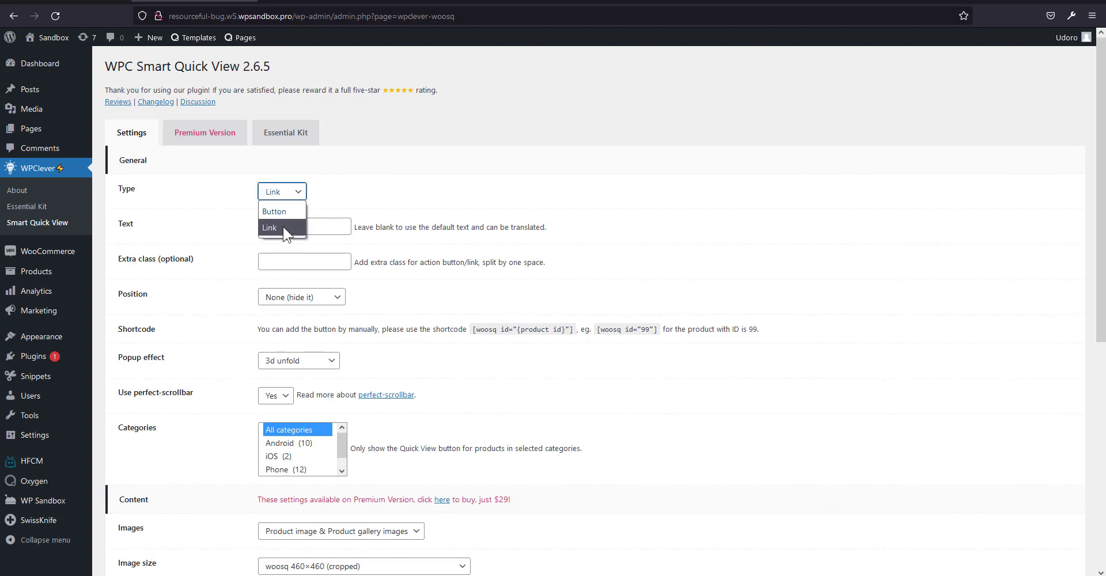
pyautogui.click(283, 226)
pyautogui.click(290, 191)
pyautogui.click(274, 212)
pyautogui.click(287, 195)
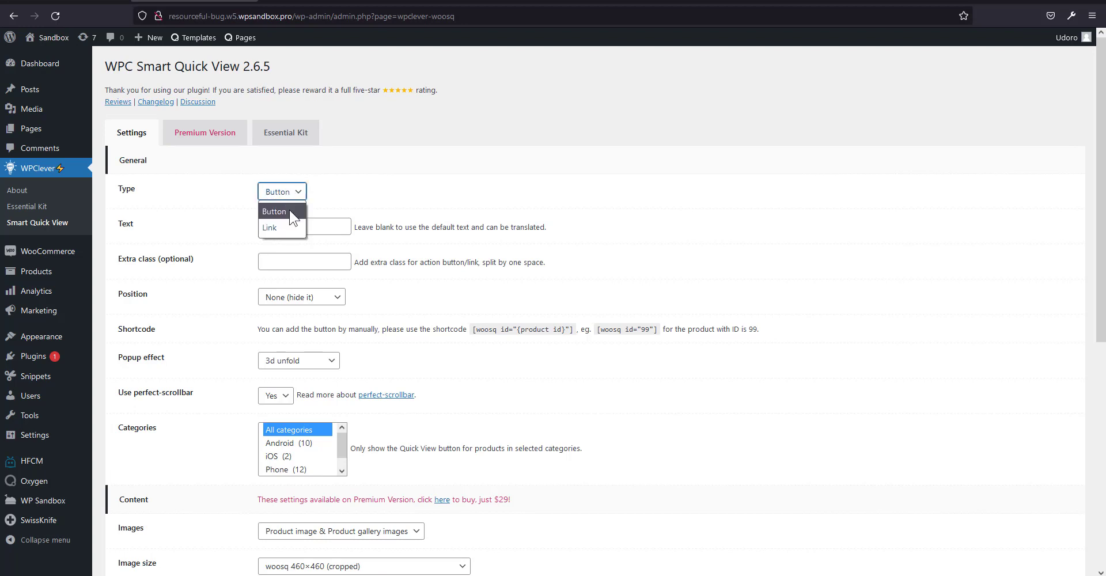
pyautogui.click(310, 227)
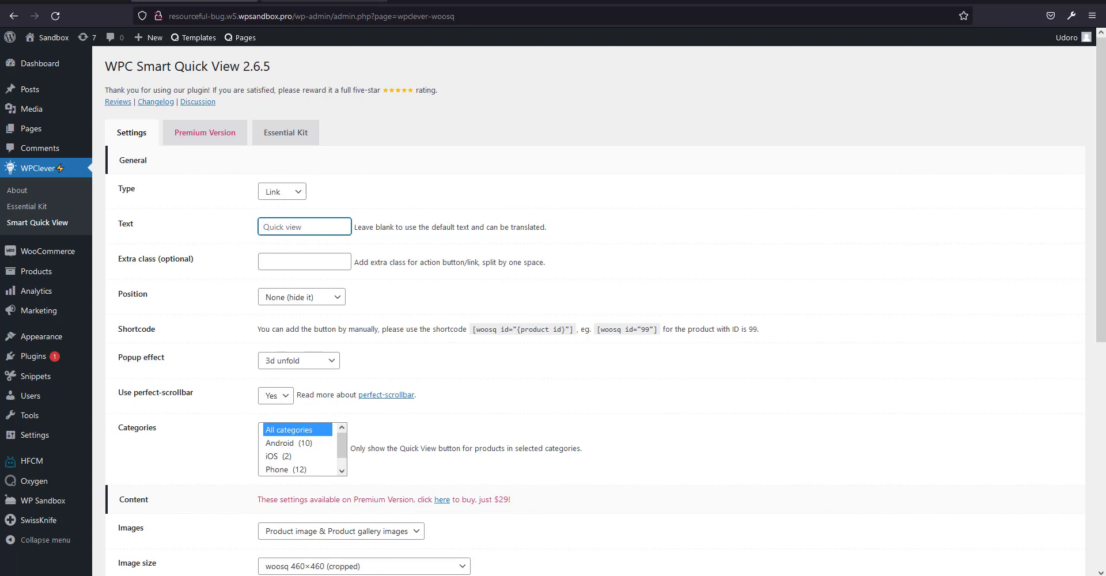
# Search Google for "html entities" in a new browser tab and open Toptal's HTML symbols reference
pyautogui.click(397, 2)
pyautogui.write('TOPT')
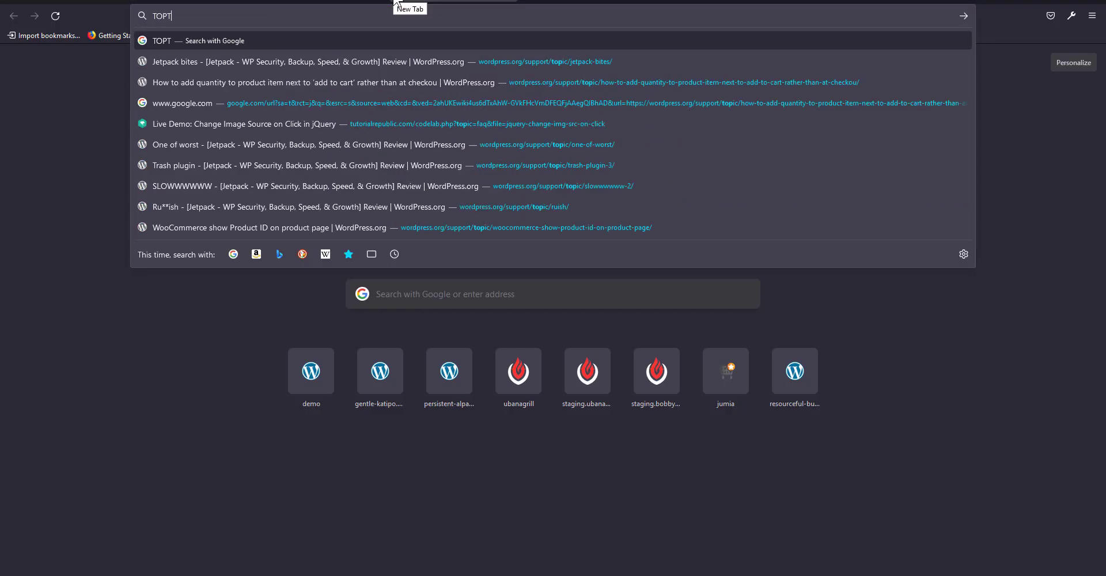
pyautogui.press('BackSpace')
pyautogui.press('BackSpace')
pyautogui.press('BackSpace')
pyautogui.press('BackSpace')
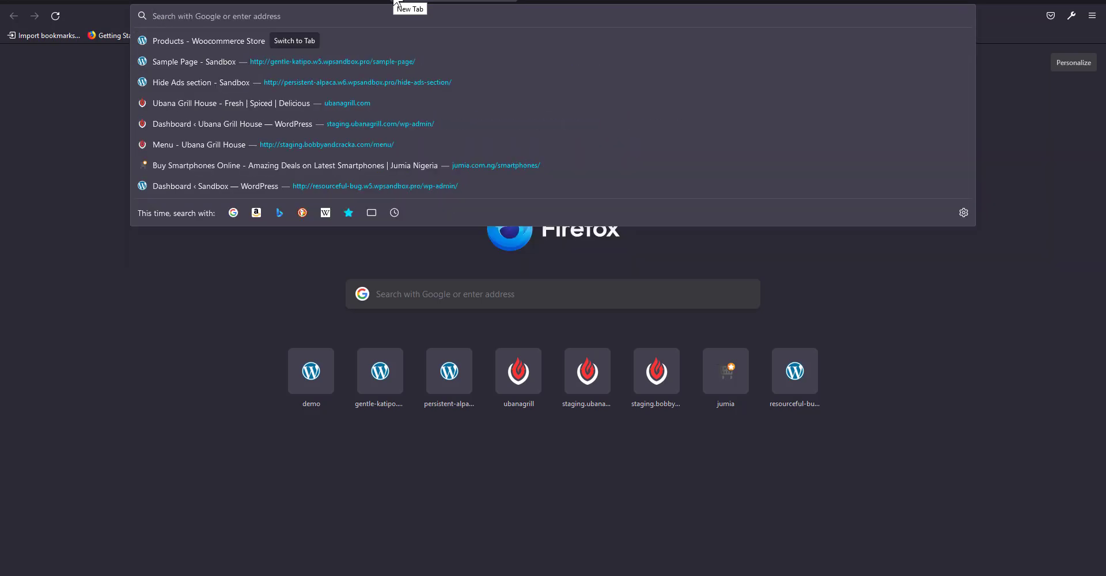
pyautogui.write('HTML ENIT')
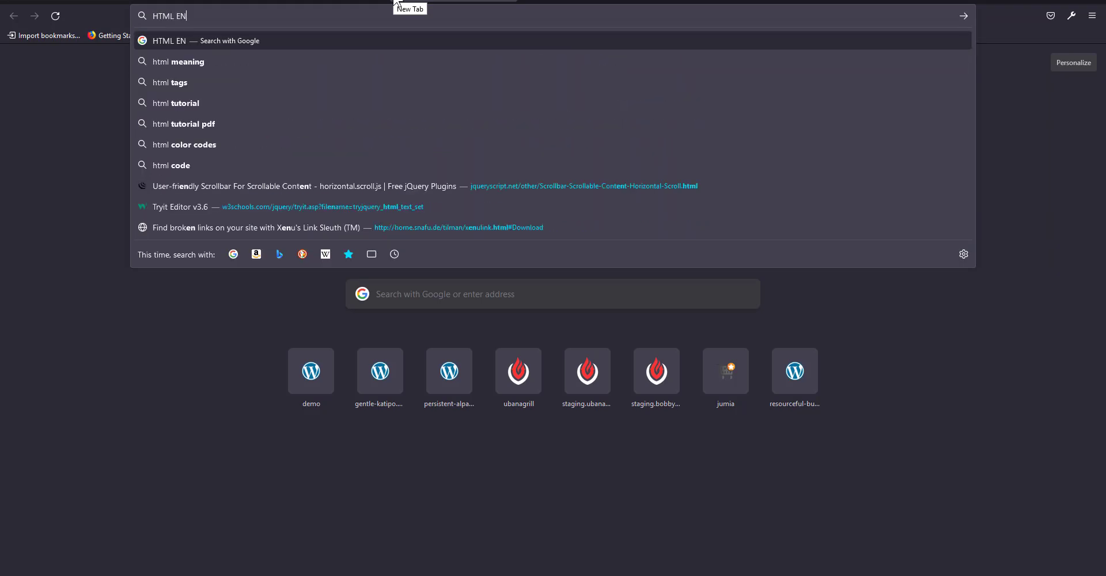
pyautogui.press('BackSpace')
pyautogui.press('BackSpace')
pyautogui.write('TI')
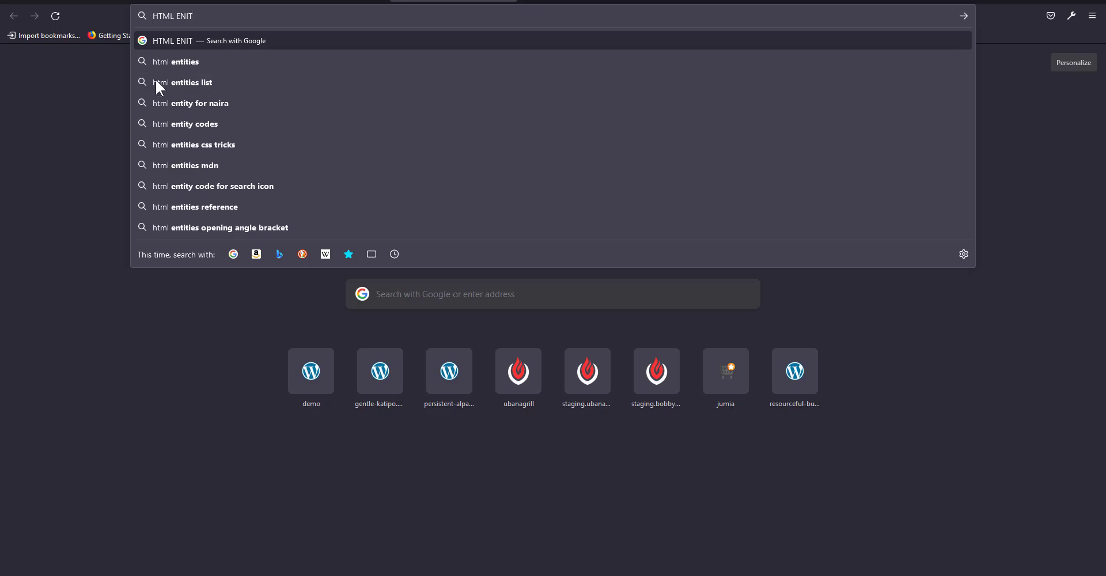
pyautogui.click(200, 64)
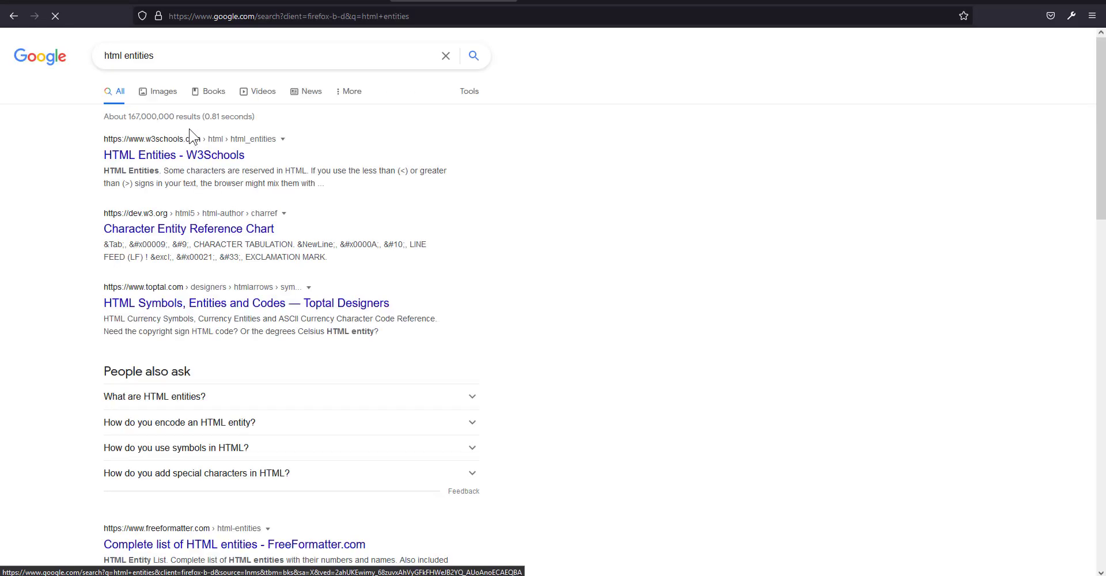
pyautogui.click(220, 304)
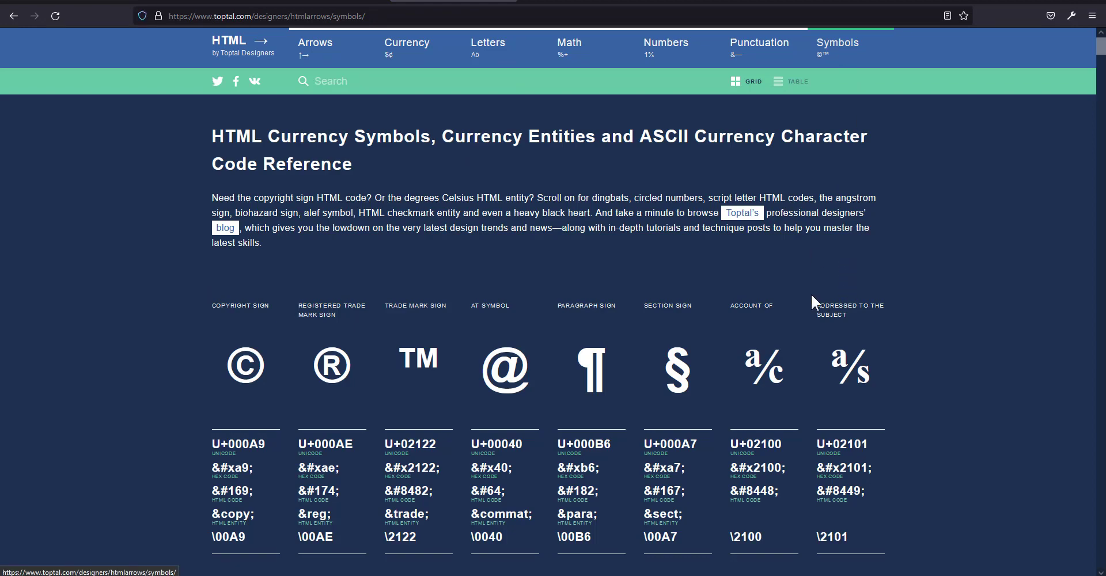
# Find the conjunction symbol in the reference and copy its HTML code &#9740;
pyautogui.scroll(-20, 811, 311)
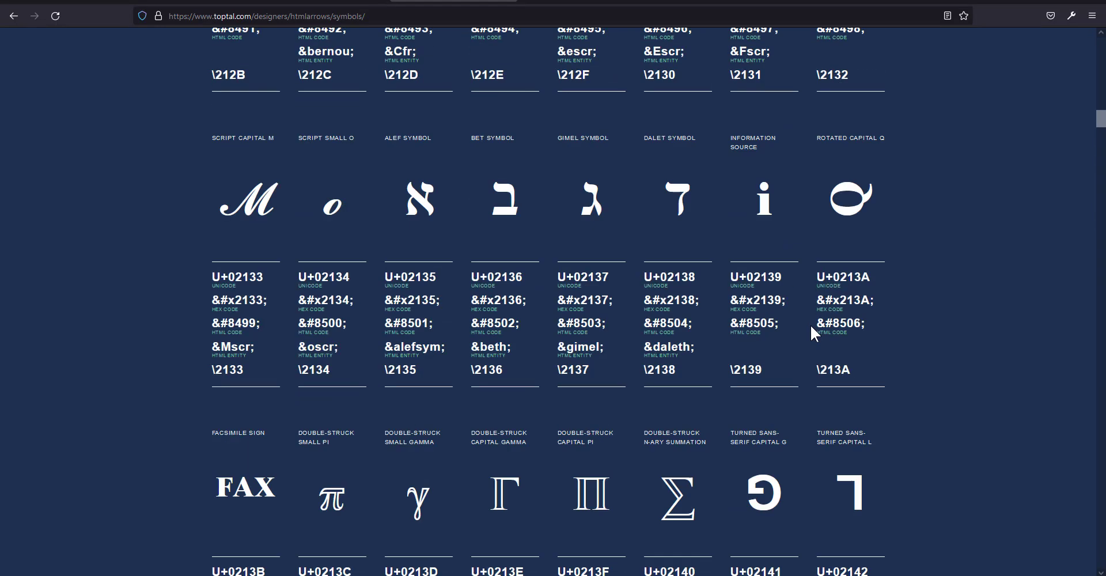
pyautogui.scroll(-20, 810, 329)
pyautogui.scroll(3, 809, 326)
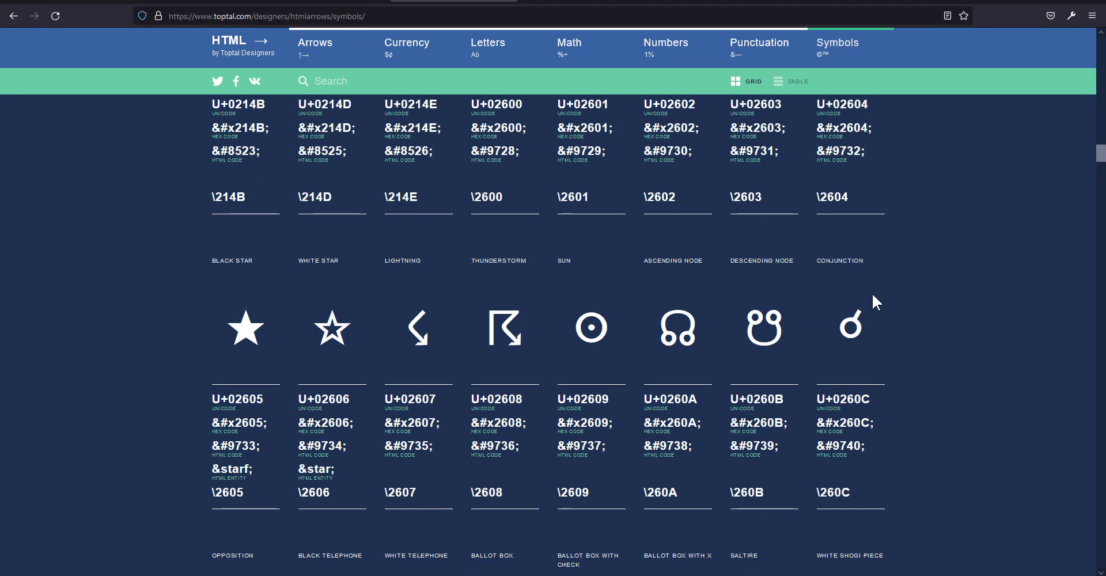
pyautogui.click(856, 333)
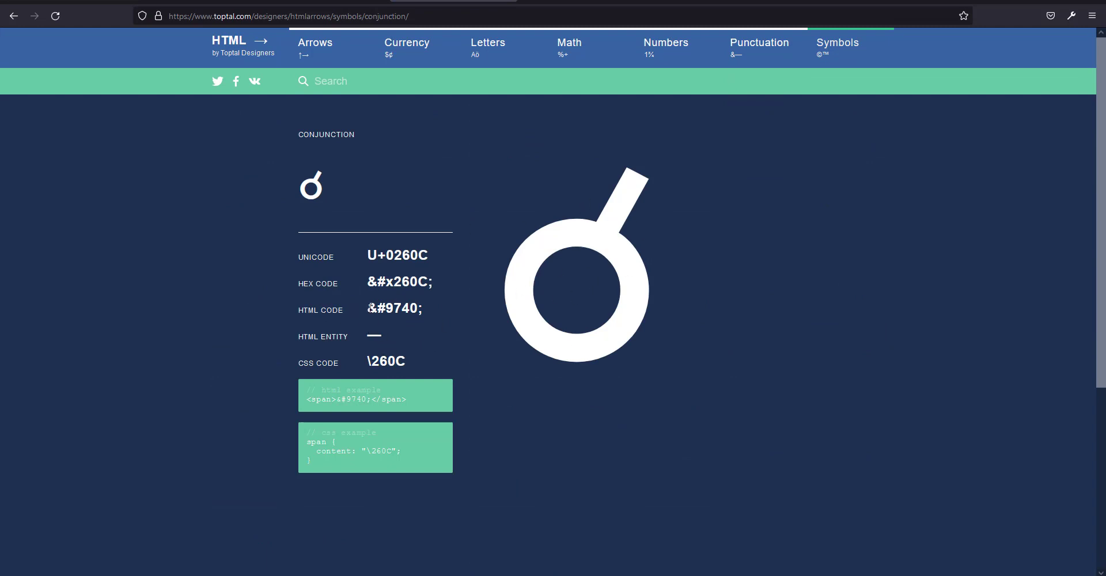
pyautogui.moveTo(366, 307); pyautogui.dragTo(420, 310)
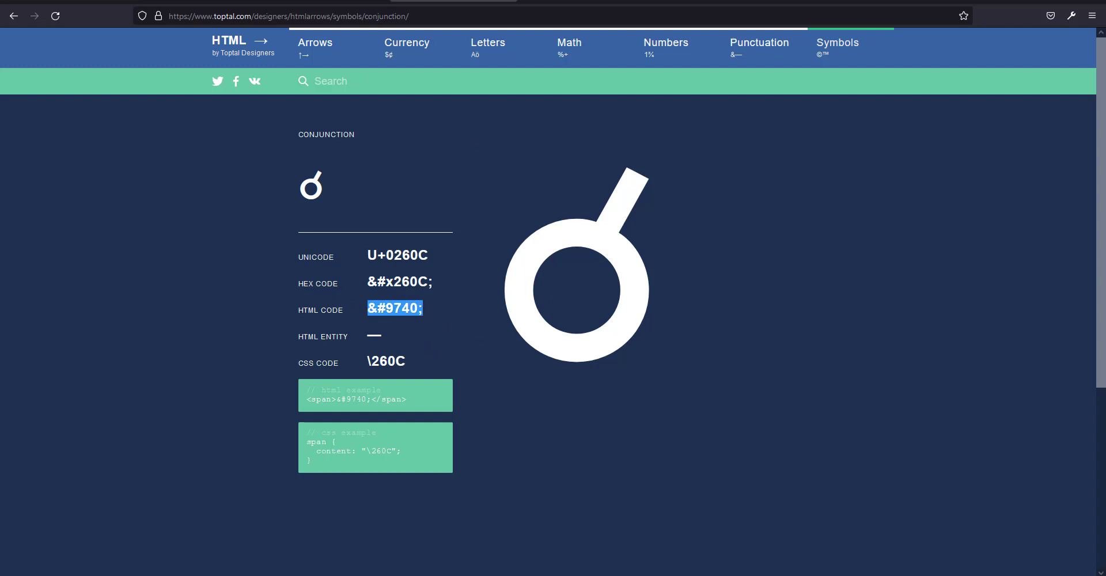
# Switch back to the Smart Quick View settings and set the quick view text to &#9740;
pyautogui.click(324, 1)
pyautogui.click(194, 1)
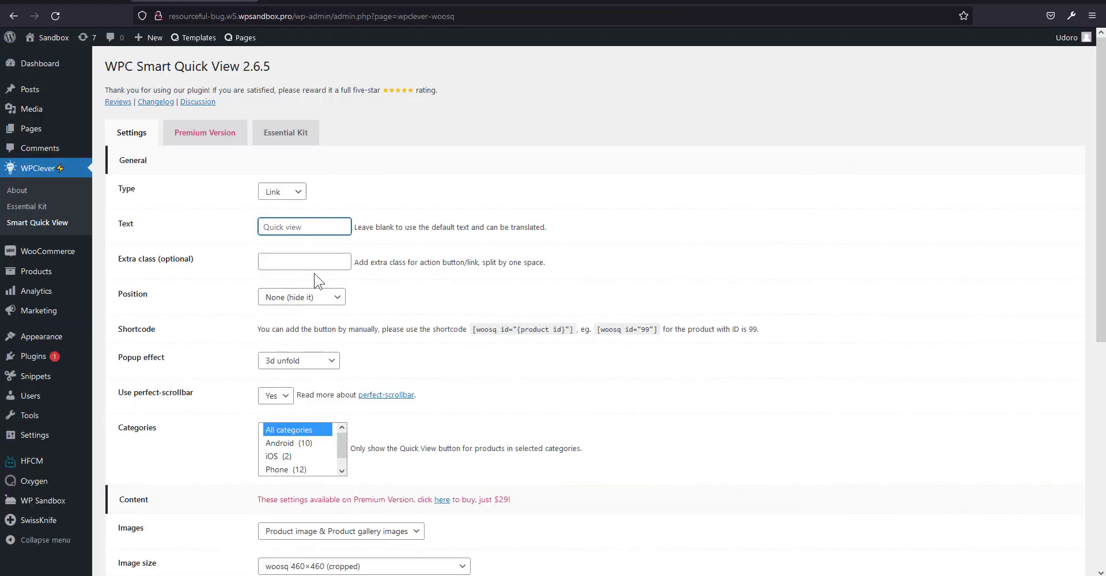
pyautogui.write('&#9740;')
# Review the available quick view button positions and keep None (hide it)
pyautogui.scroll(-2, 321, 314)
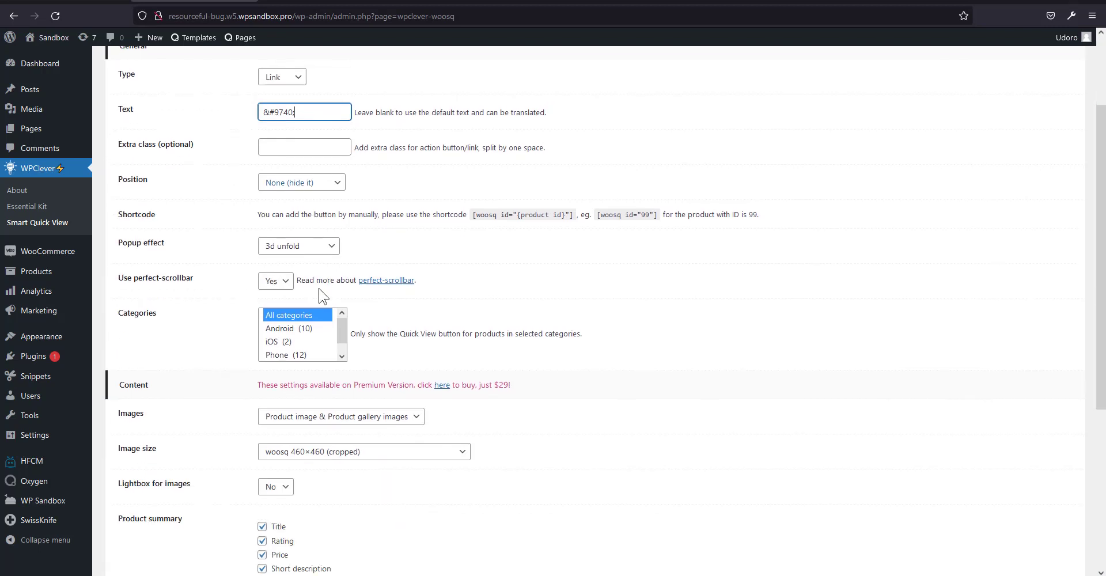
pyautogui.click(325, 185)
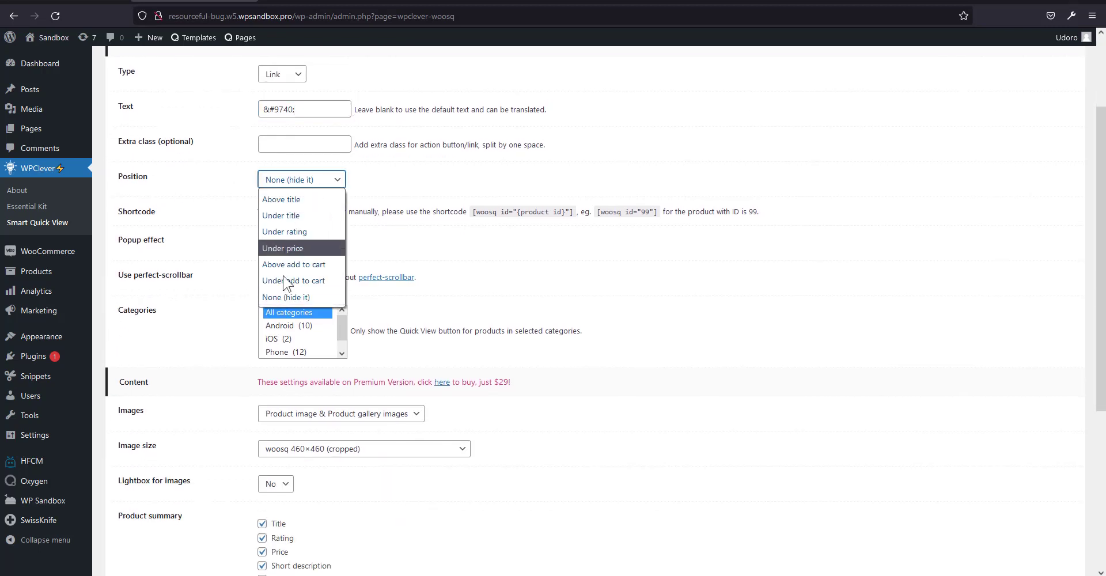
pyautogui.click(196, 188)
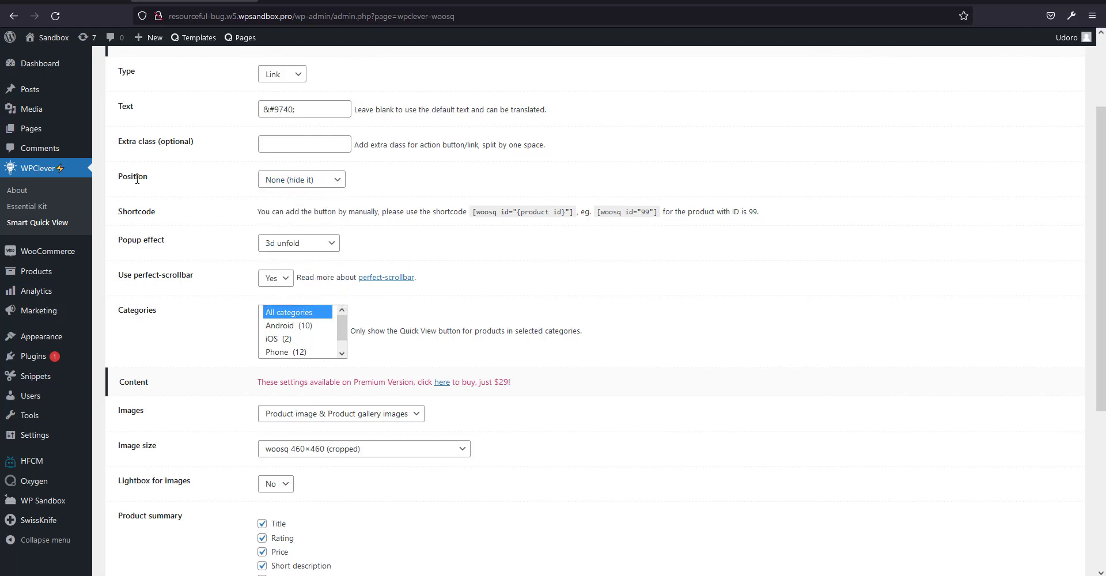
pyautogui.click(312, 183)
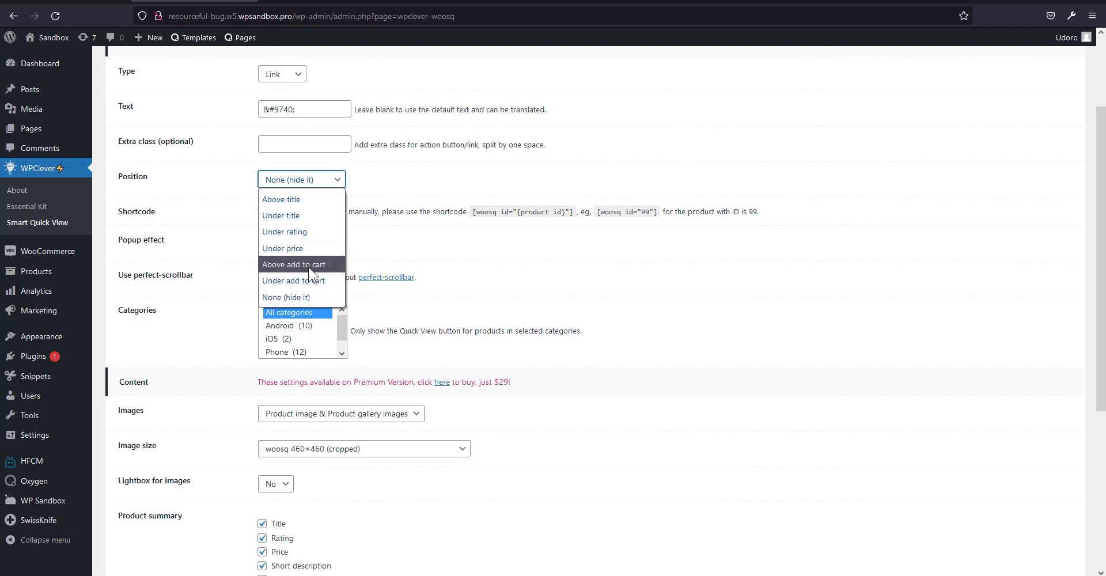
pyautogui.click(298, 297)
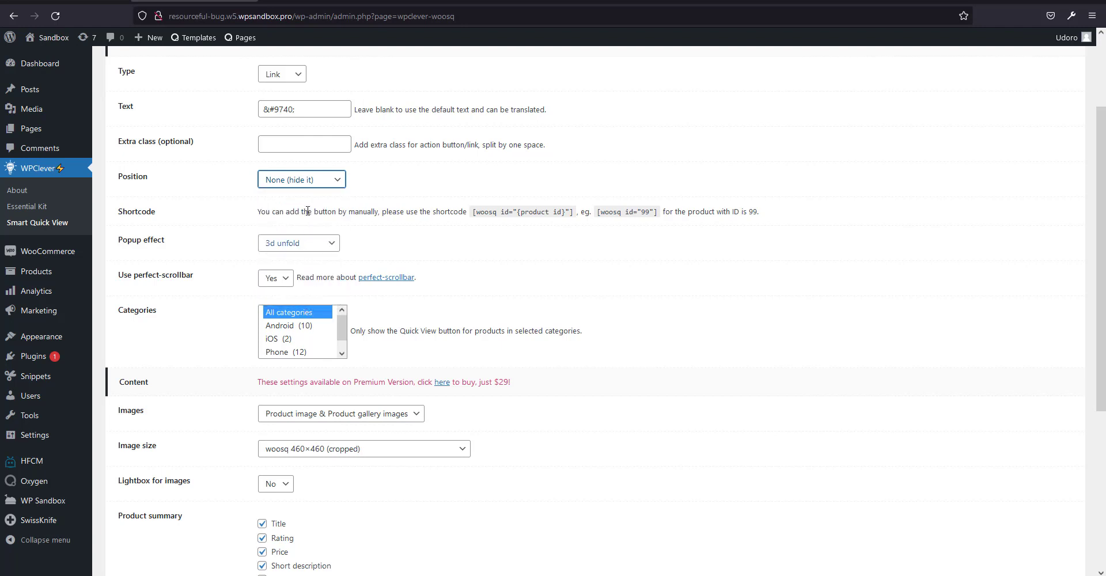
pyautogui.click(320, 184)
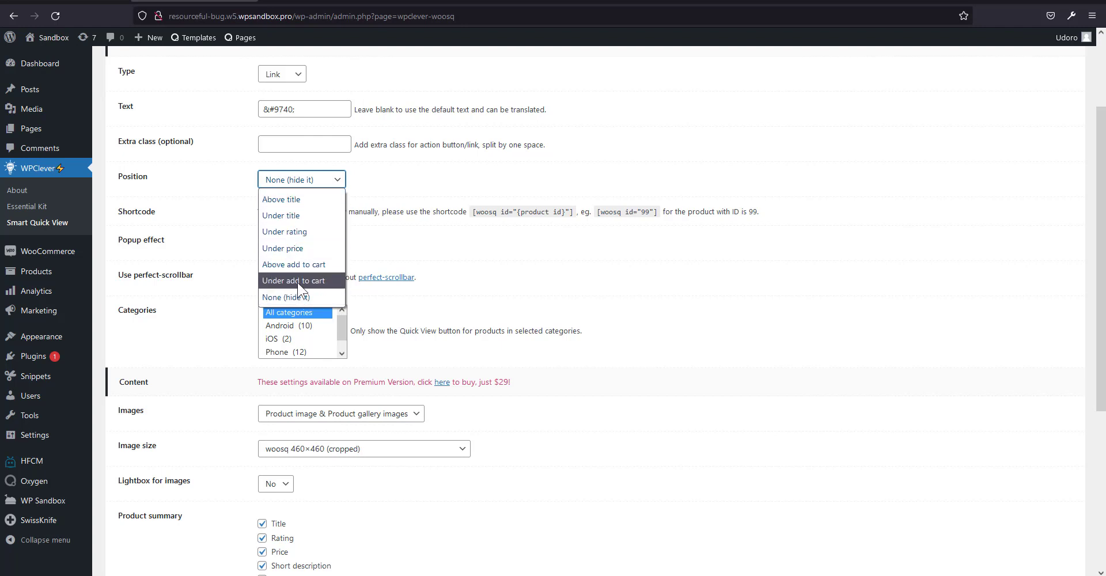
pyautogui.click(314, 298)
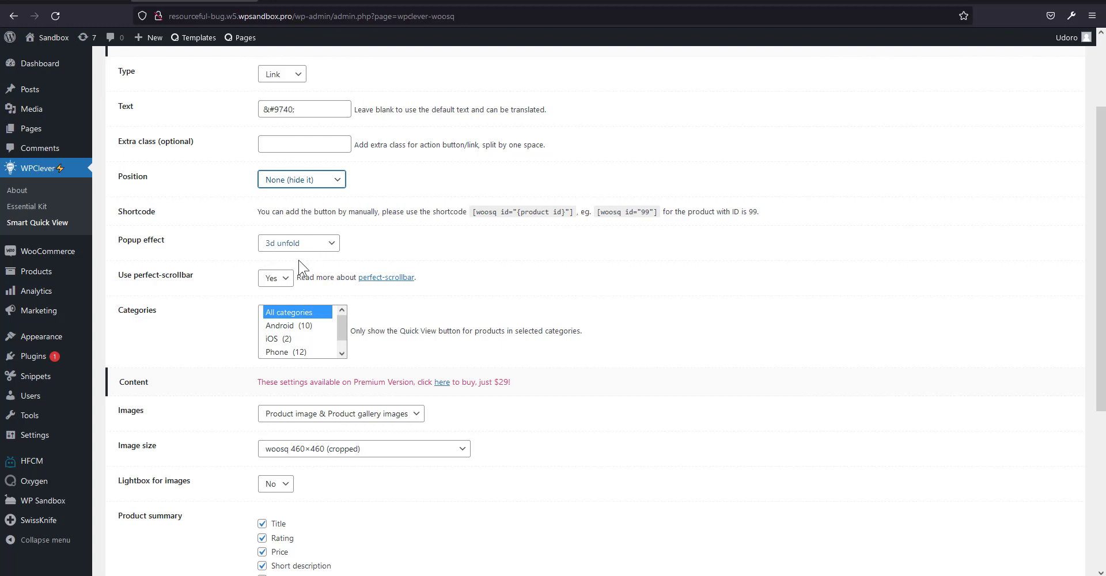
# Review the popup effect, perfect-scrollbar and category options, keeping 3d unfold, Yes and All categories
pyautogui.click(298, 245)
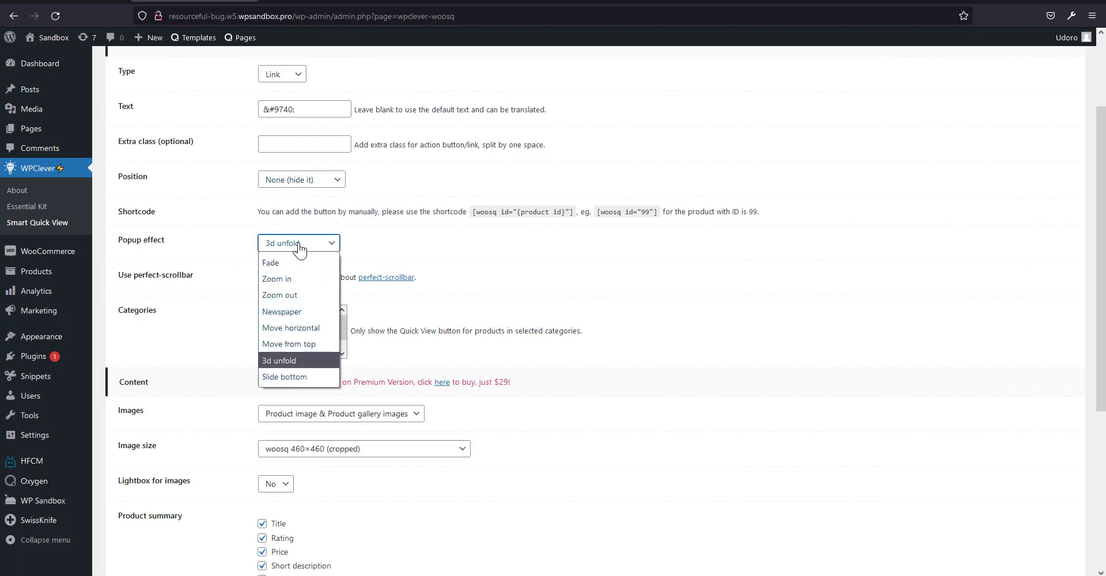
pyautogui.click(280, 361)
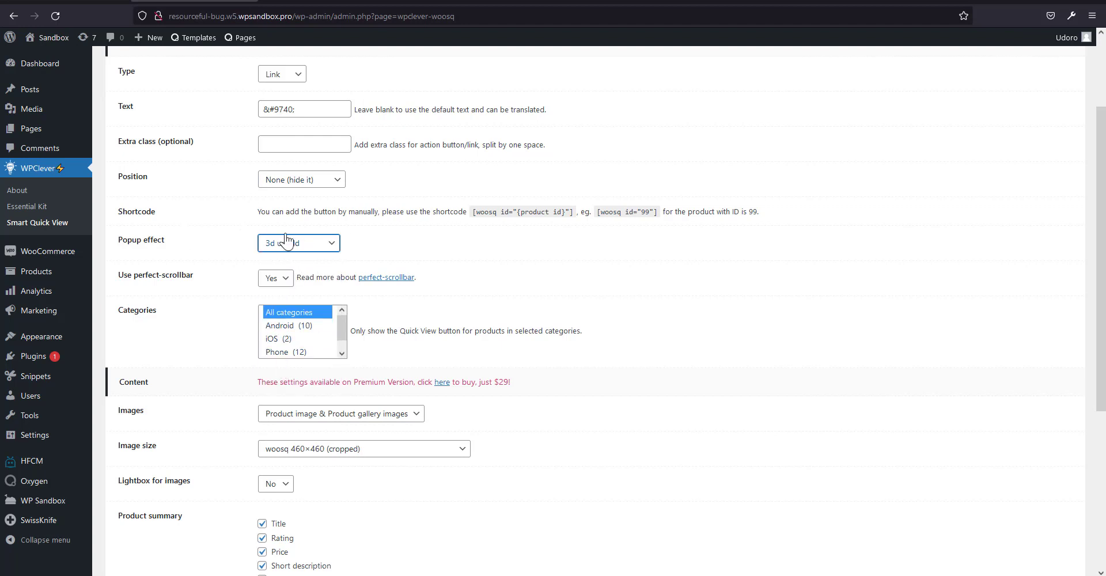
pyautogui.scroll(-2, 294, 322)
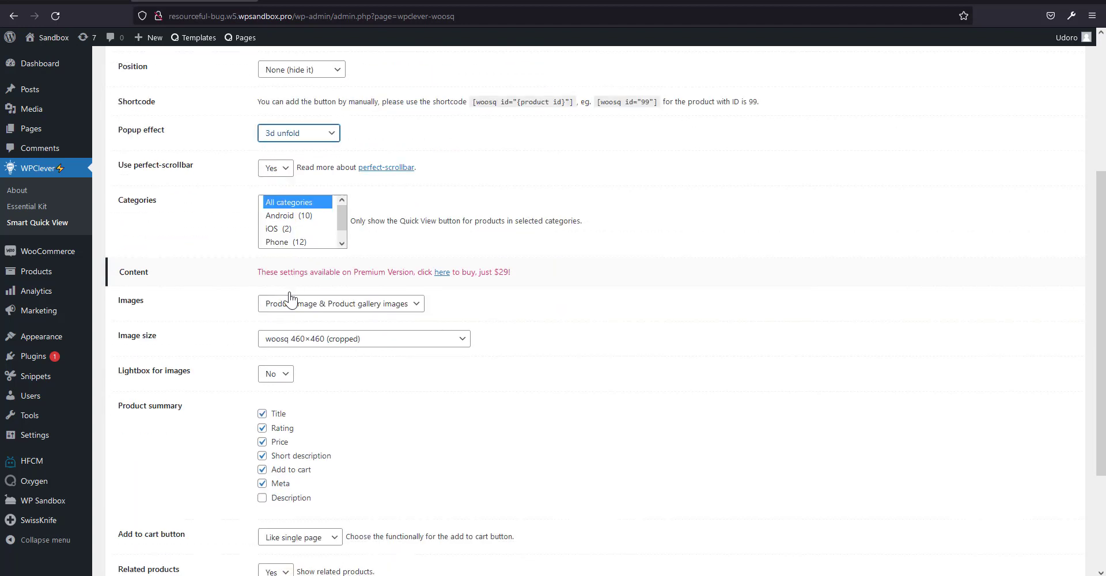
pyautogui.click(280, 166)
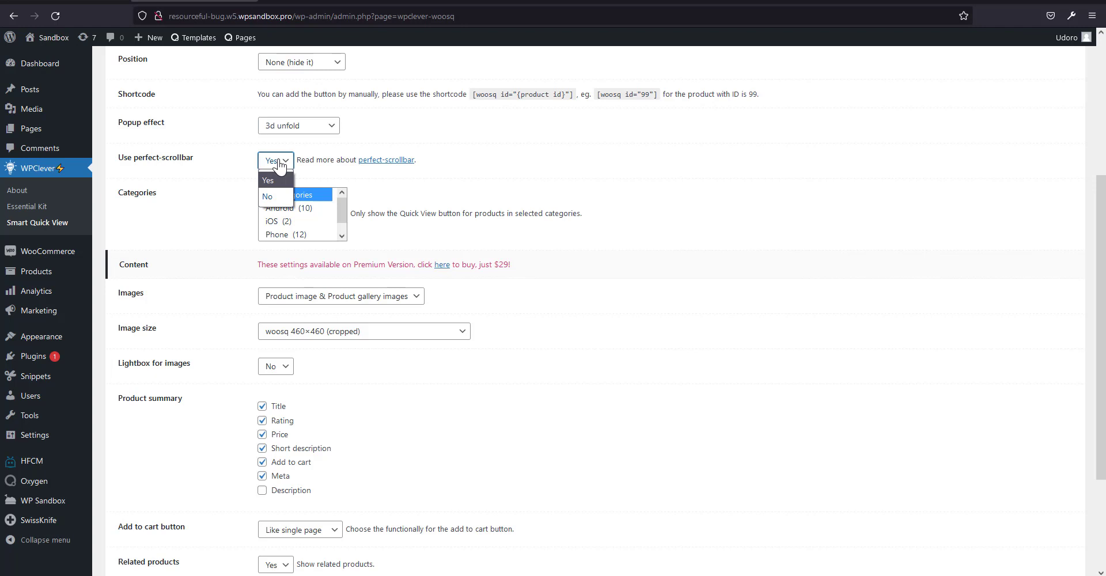
pyautogui.click(280, 167)
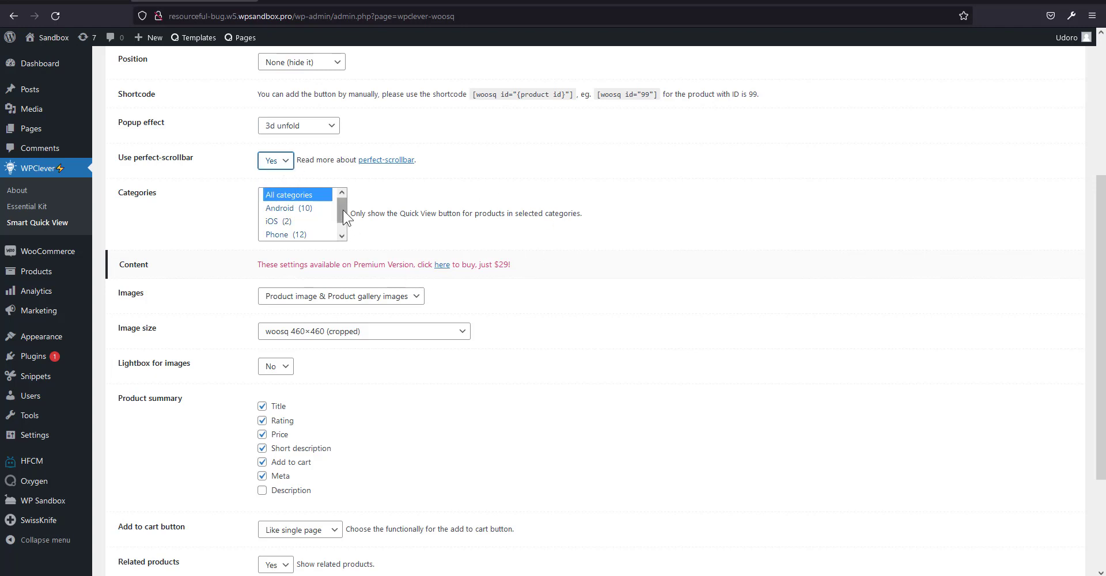
pyautogui.moveTo(344, 210); pyautogui.dragTo(341, 206)
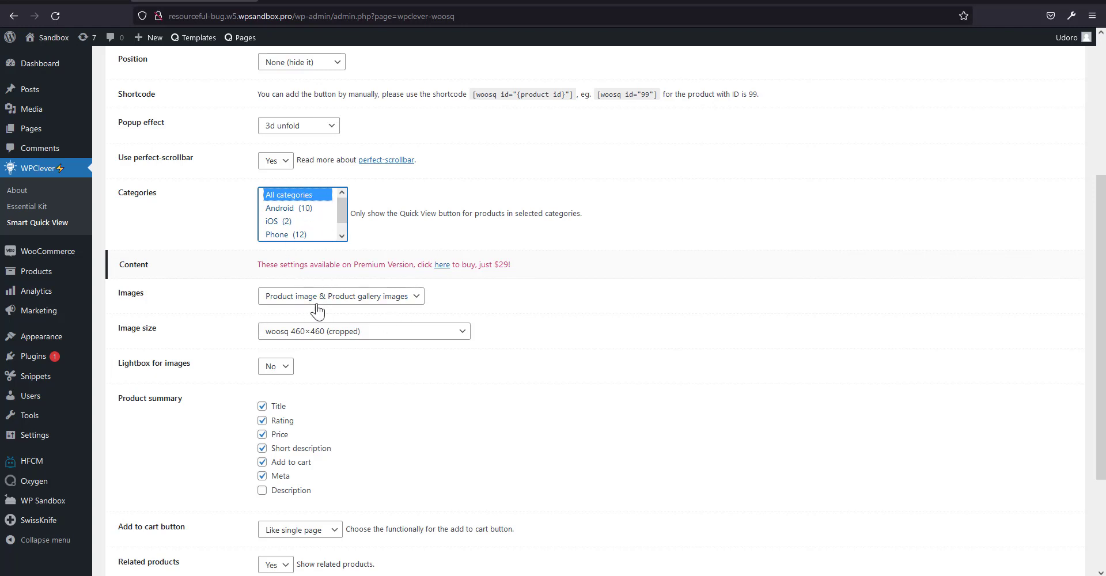
# Review the popup's image source and image size options, keeping Product image & Product gallery images and woosq 460×460 (cropped)
pyautogui.click(389, 296)
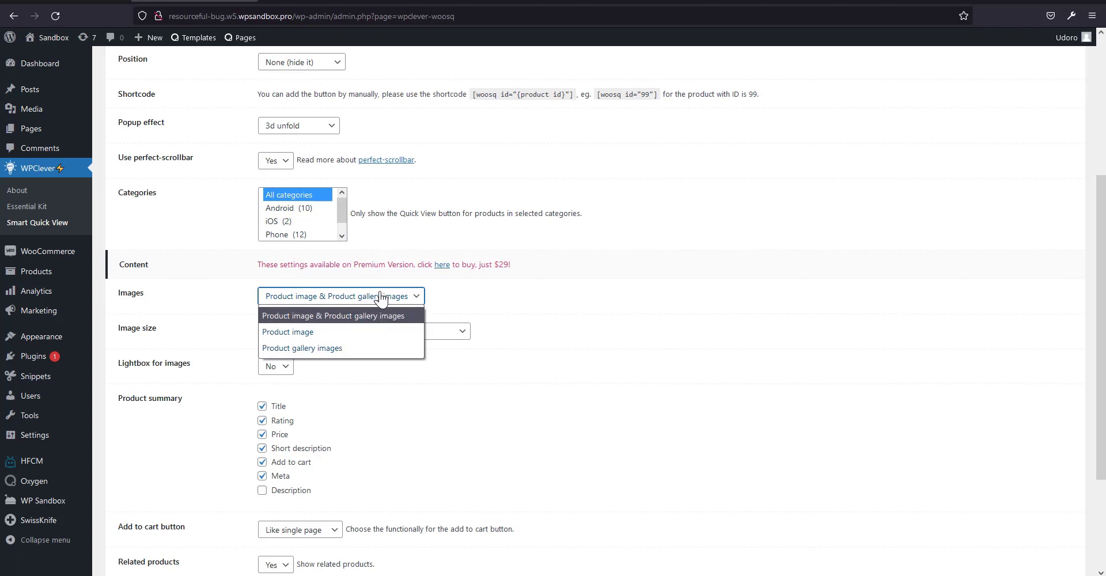
pyautogui.click(385, 315)
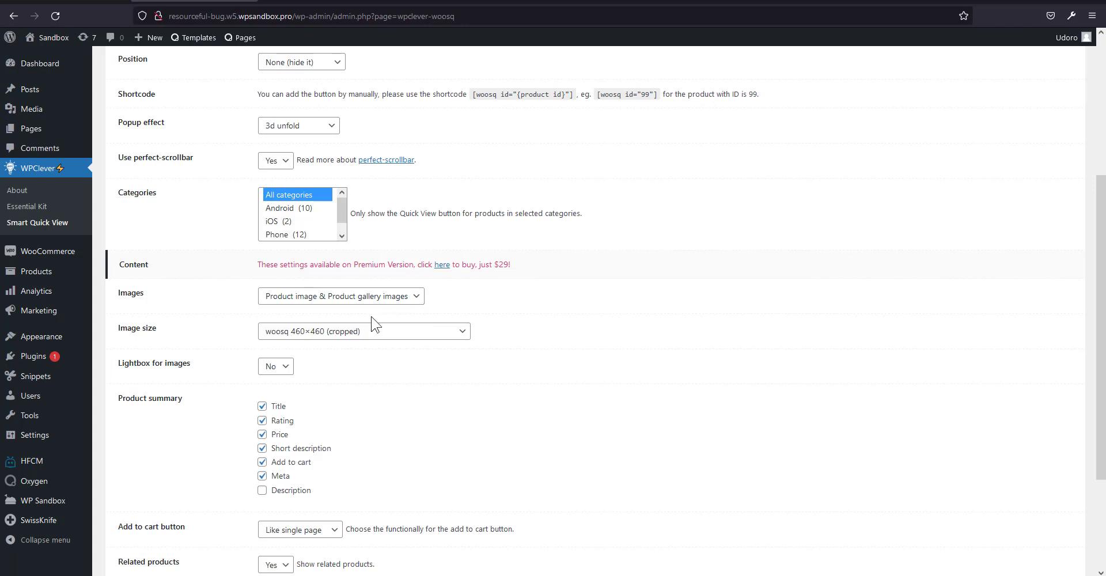
pyautogui.scroll(-3, 375, 321)
pyautogui.click(371, 219)
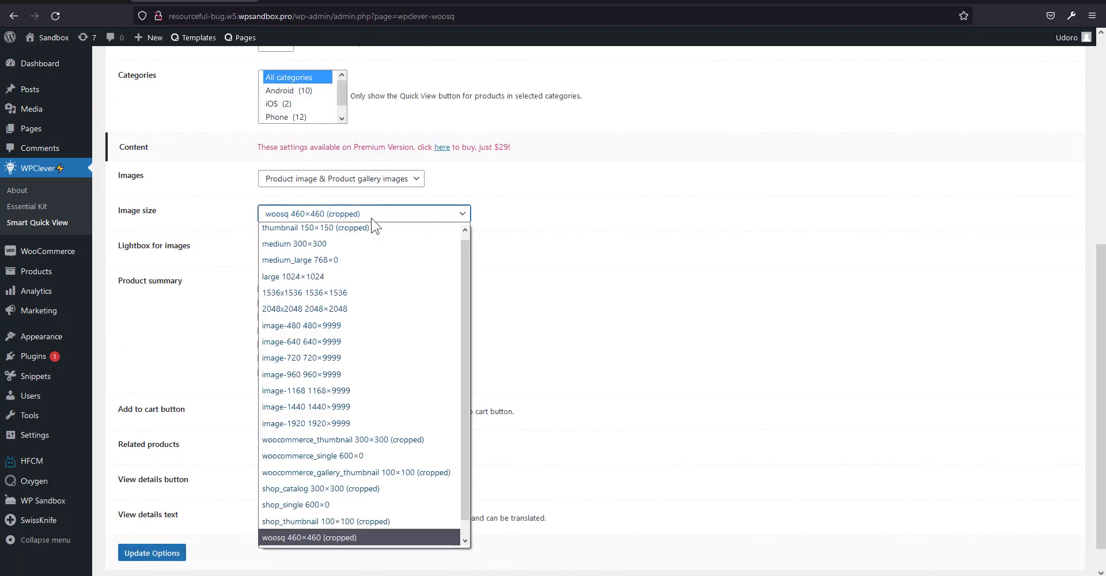
pyautogui.click(625, 314)
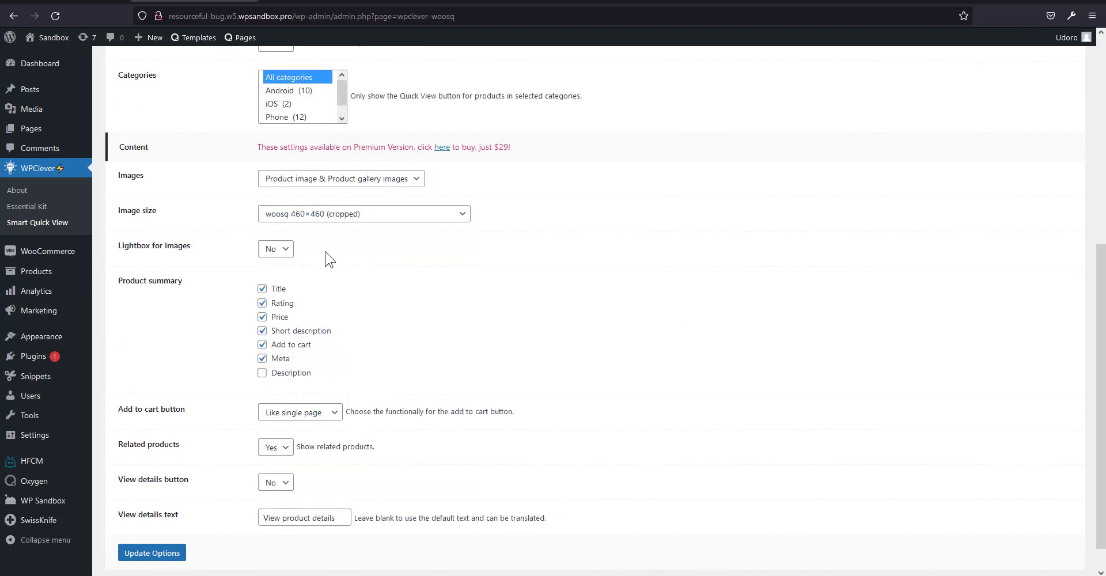
# Review the lightbox and add to cart button options for the quick view, keeping No and Like single page
pyautogui.click(282, 253)
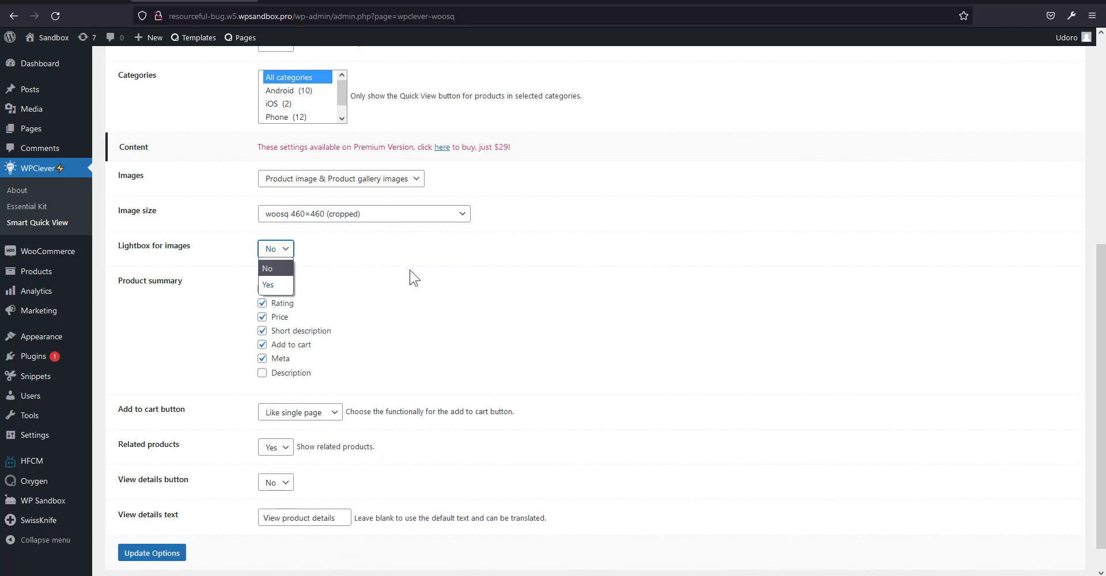
pyautogui.click(447, 275)
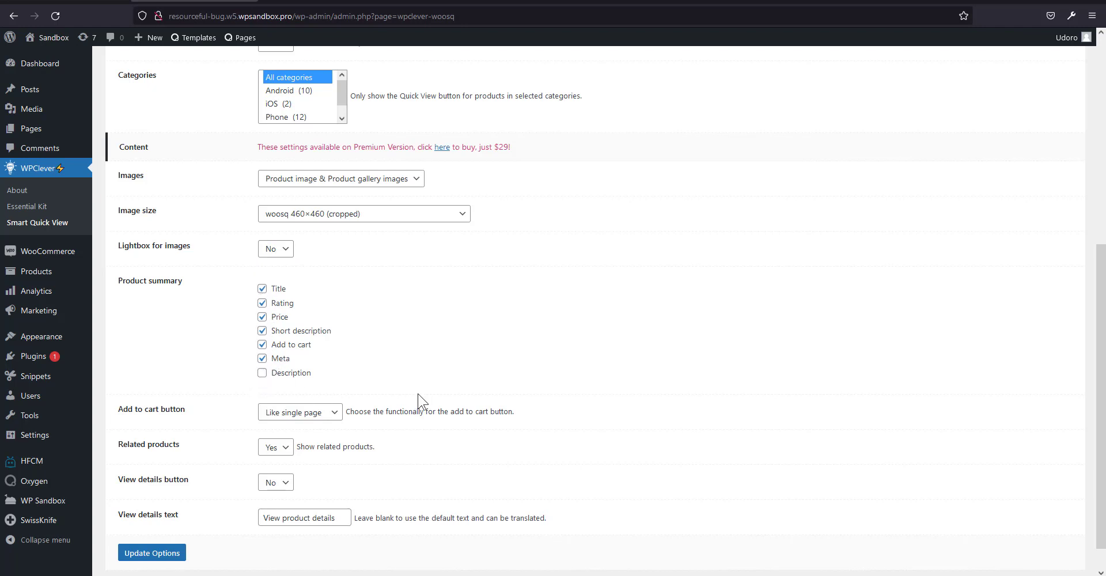
pyautogui.scroll(-1, 403, 392)
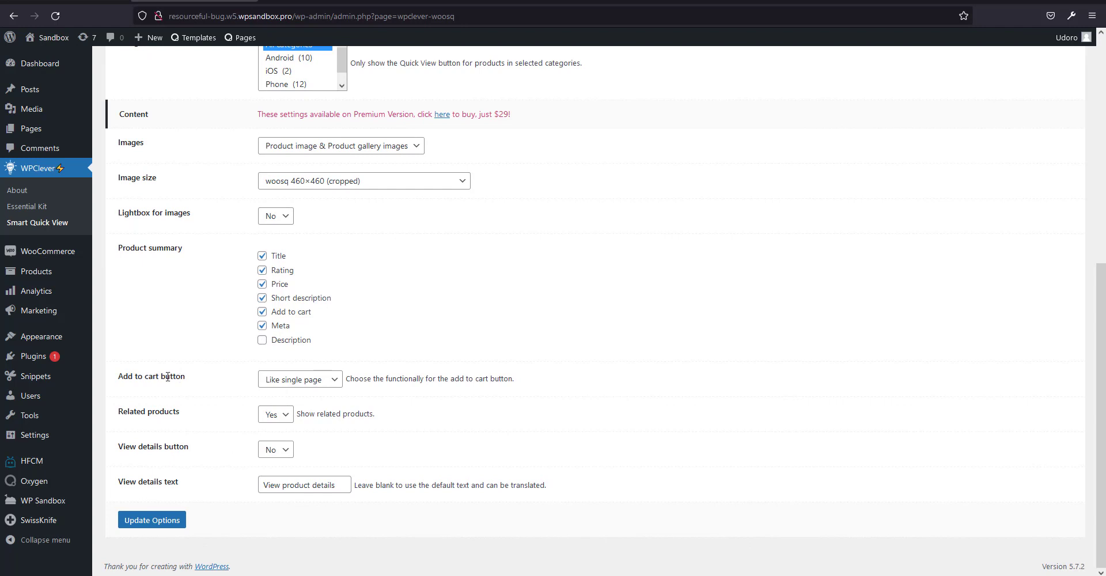
pyautogui.click(320, 383)
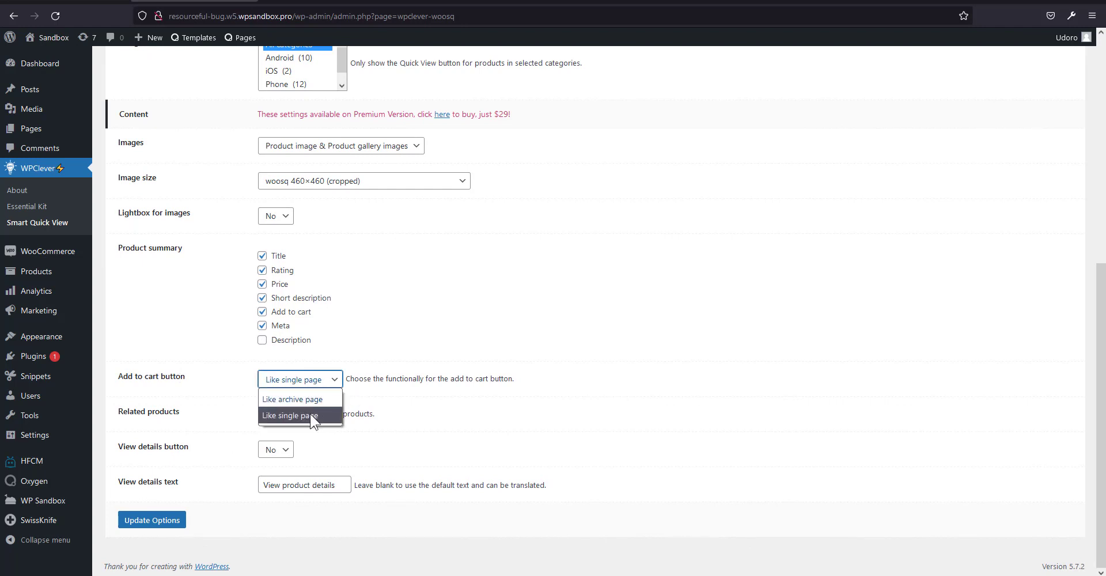
pyautogui.click(566, 356)
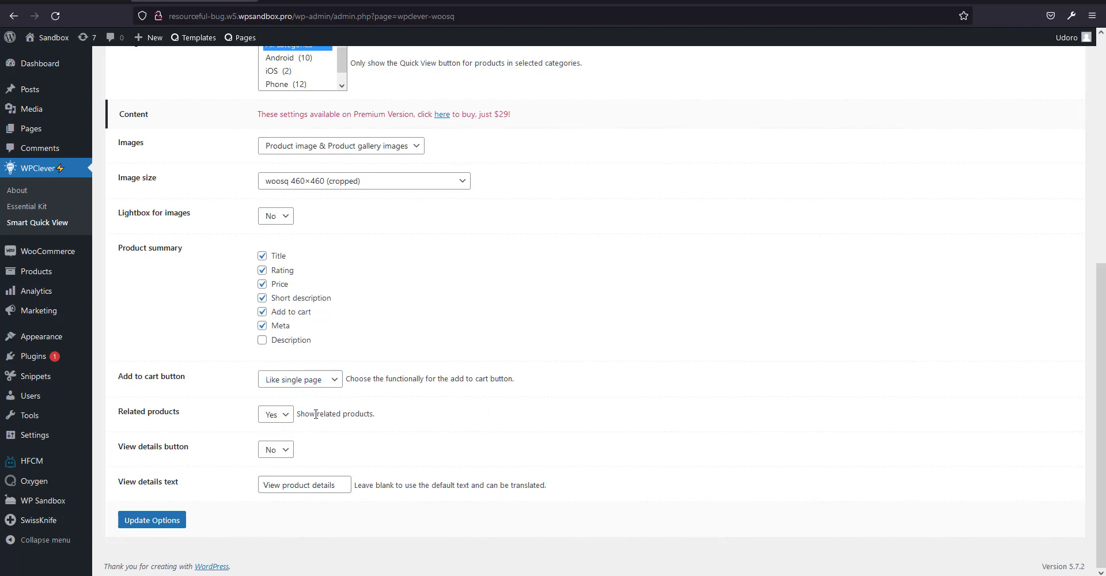
# Set related products to No and the add to cart button's behaviour to Like archive page
pyautogui.click(282, 416)
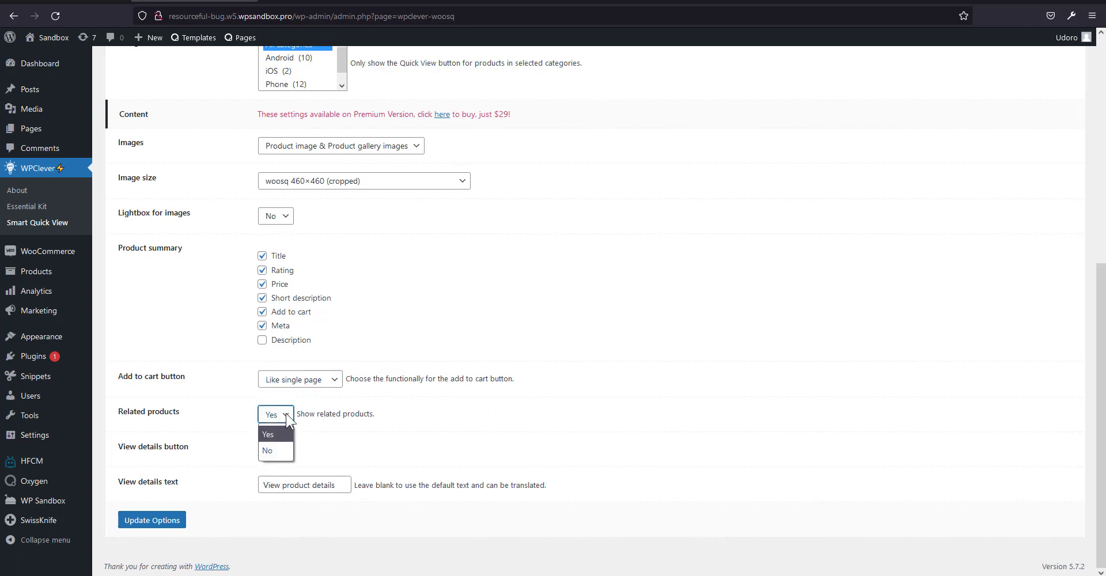
pyautogui.click(281, 450)
pyautogui.click(306, 387)
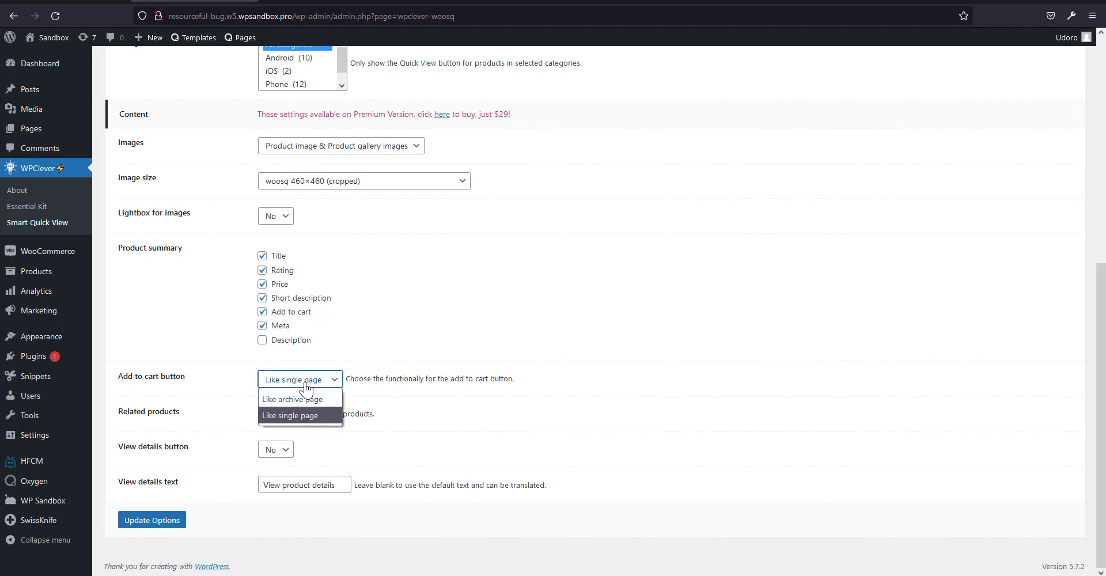
pyautogui.click(306, 387)
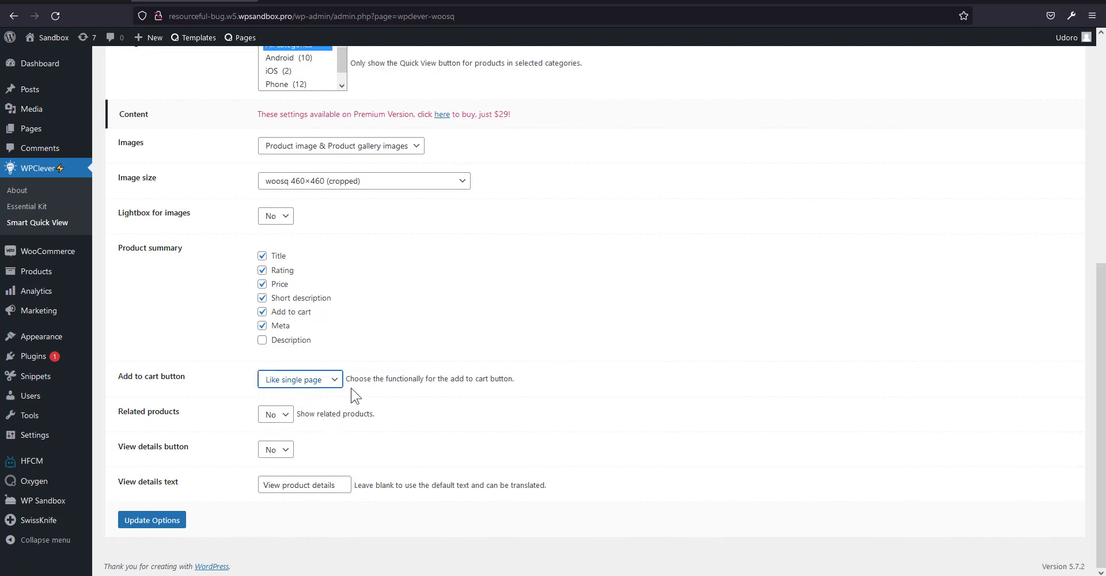
pyautogui.click(313, 386)
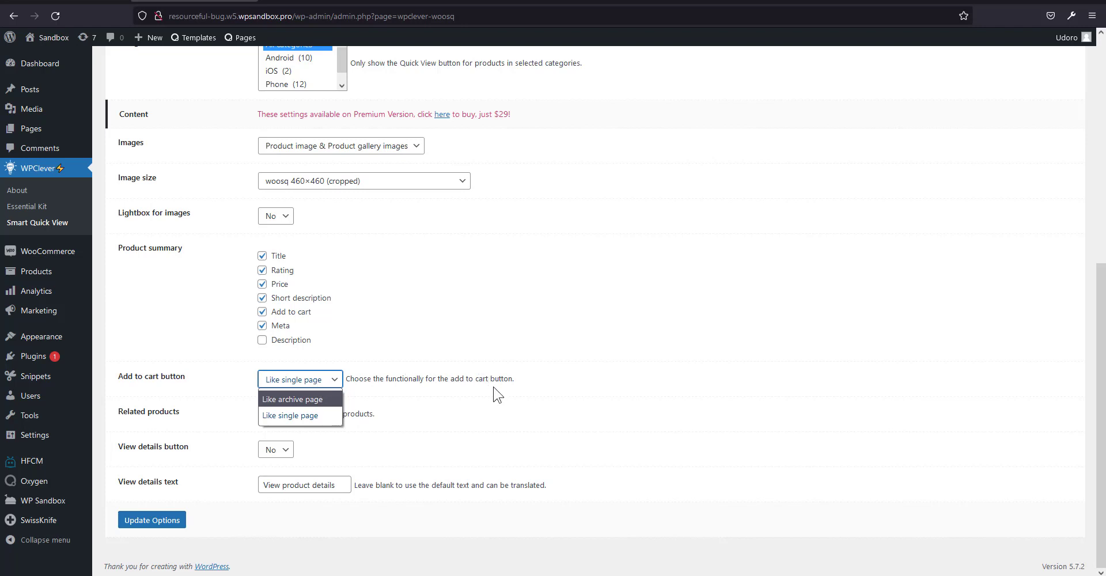
pyautogui.click(306, 399)
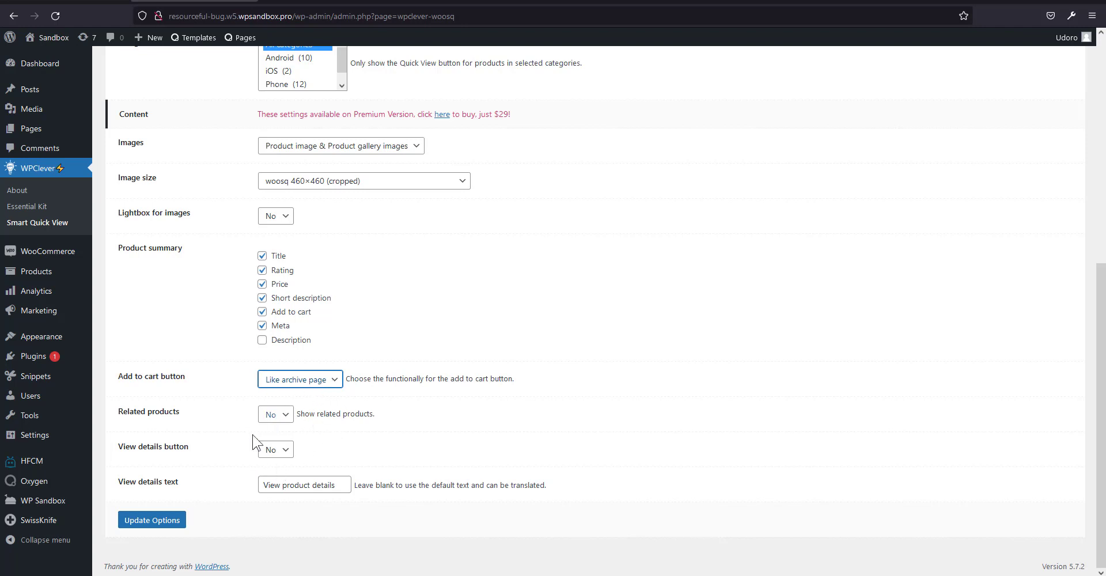
# Set the view details button to Yes, keep the text View product details, and save the Smart Quick View options
pyautogui.click(285, 451)
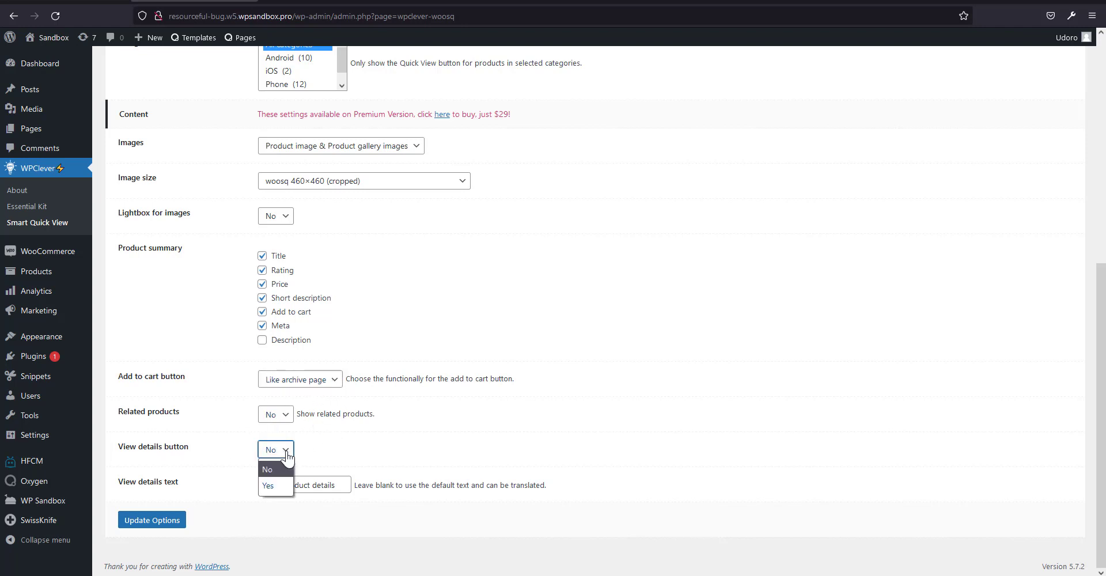
pyautogui.click(272, 488)
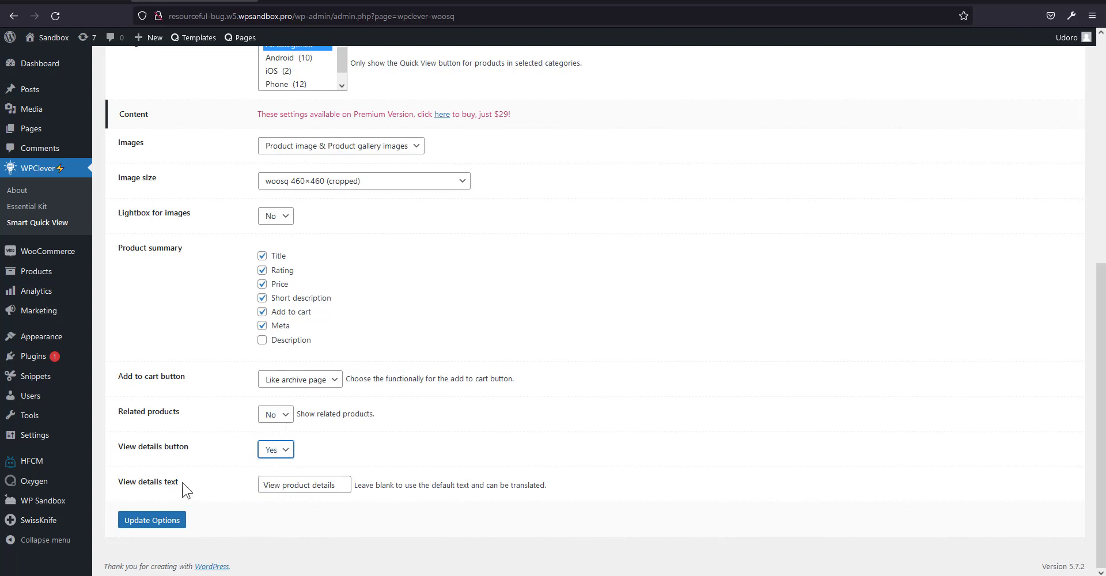
pyautogui.click(321, 487)
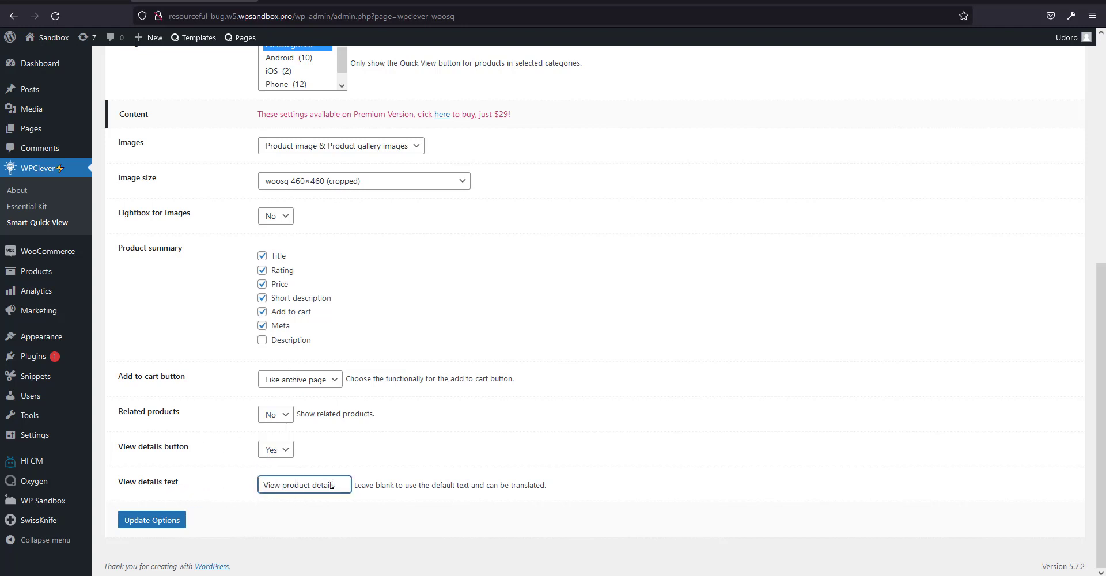
pyautogui.click(155, 523)
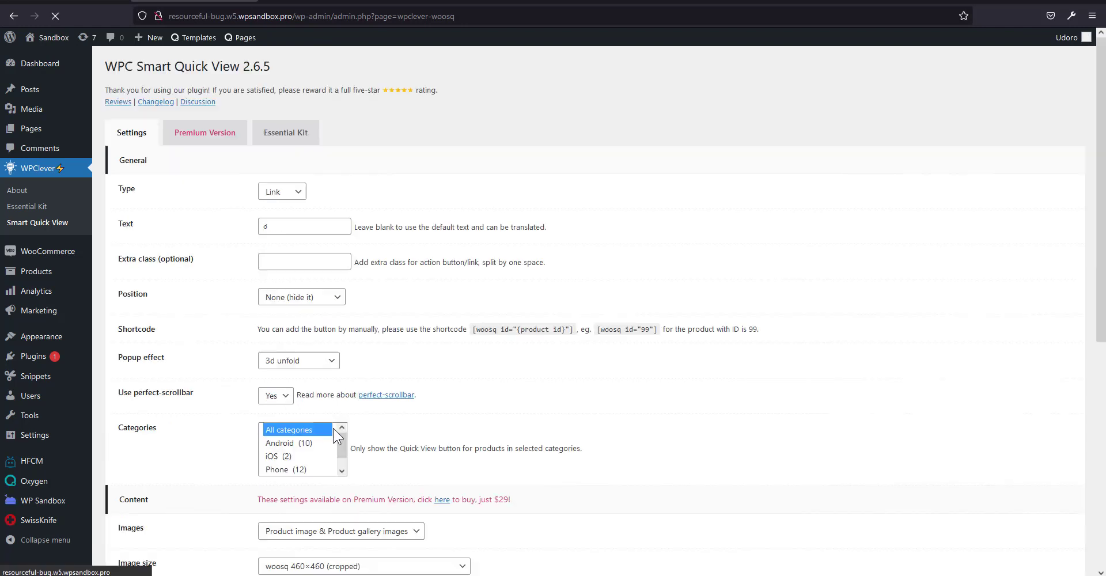
pyautogui.scroll(-7, 238, 351)
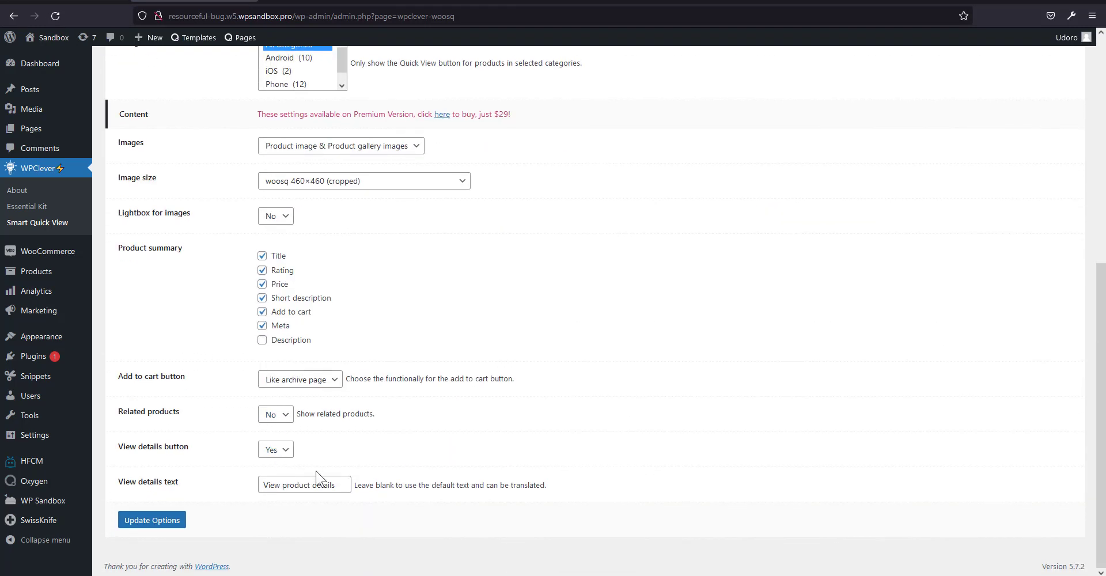
# Examine the quick view shortcode format and its example with a product ID in the general settings
pyautogui.scroll(5, 316, 468)
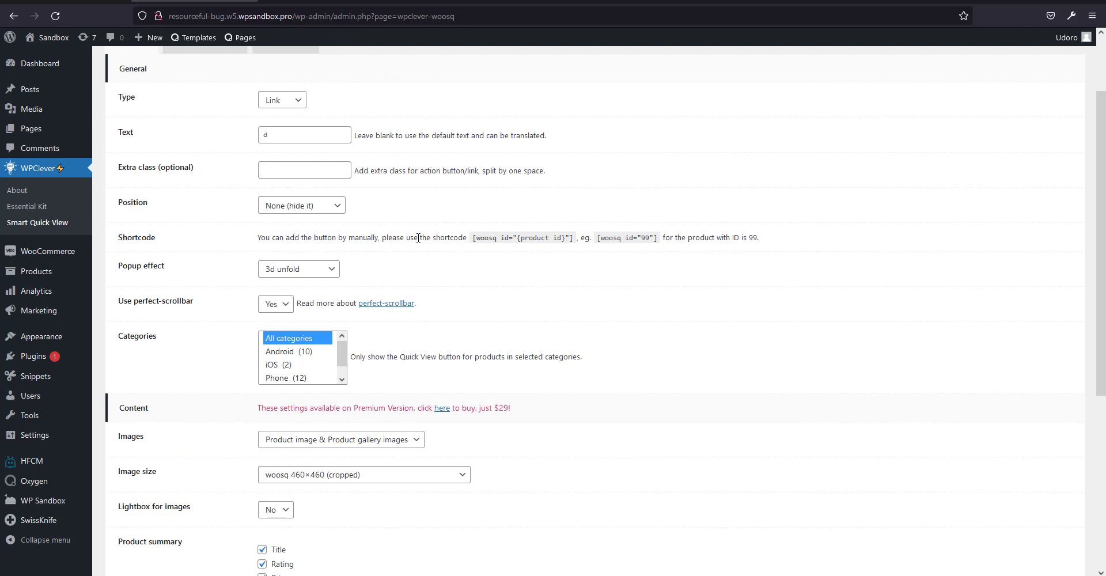
pyautogui.doubleClick(531, 239)
pyautogui.tripleClick(536, 238)
pyautogui.click(545, 261)
pyautogui.click(599, 238)
pyautogui.moveTo(598, 238); pyautogui.dragTo(640, 239)
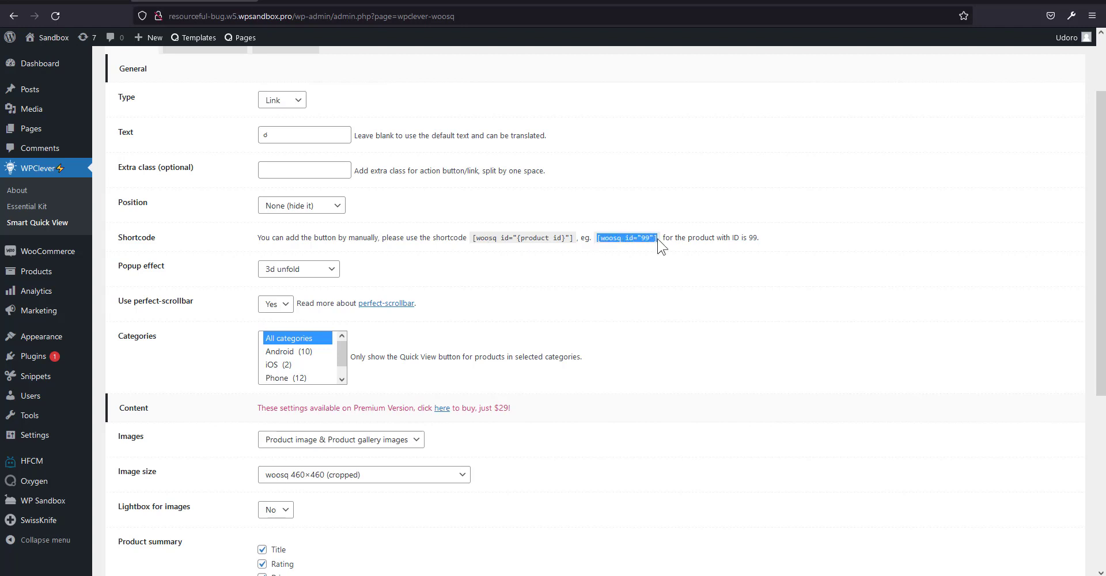
pyautogui.click(636, 238)
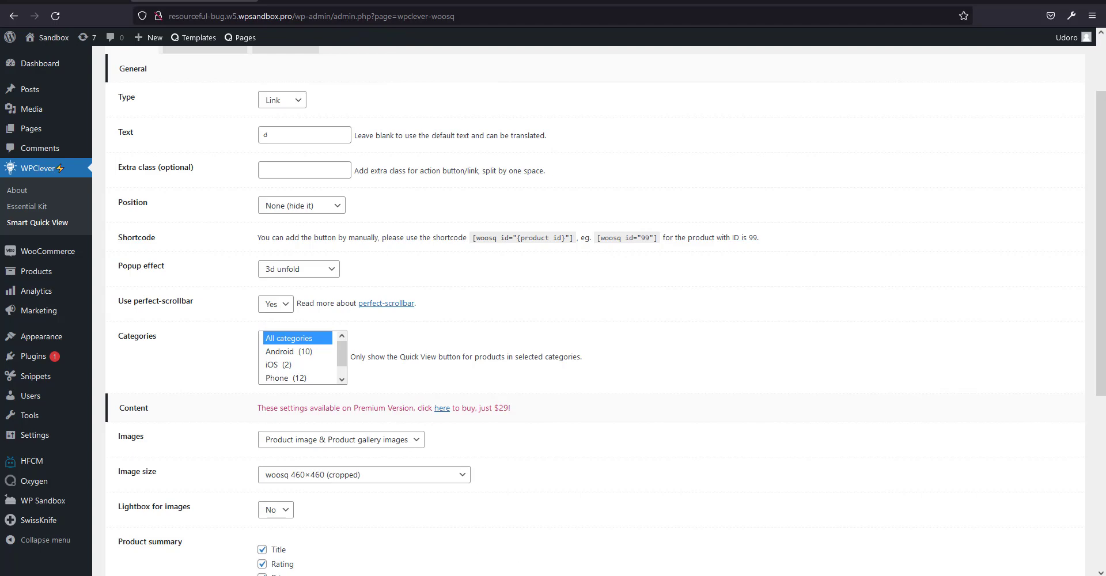
# Switch to the Oxygen shop archive template, select the first card's product image and show the page structure
pyautogui.click(633, 575)
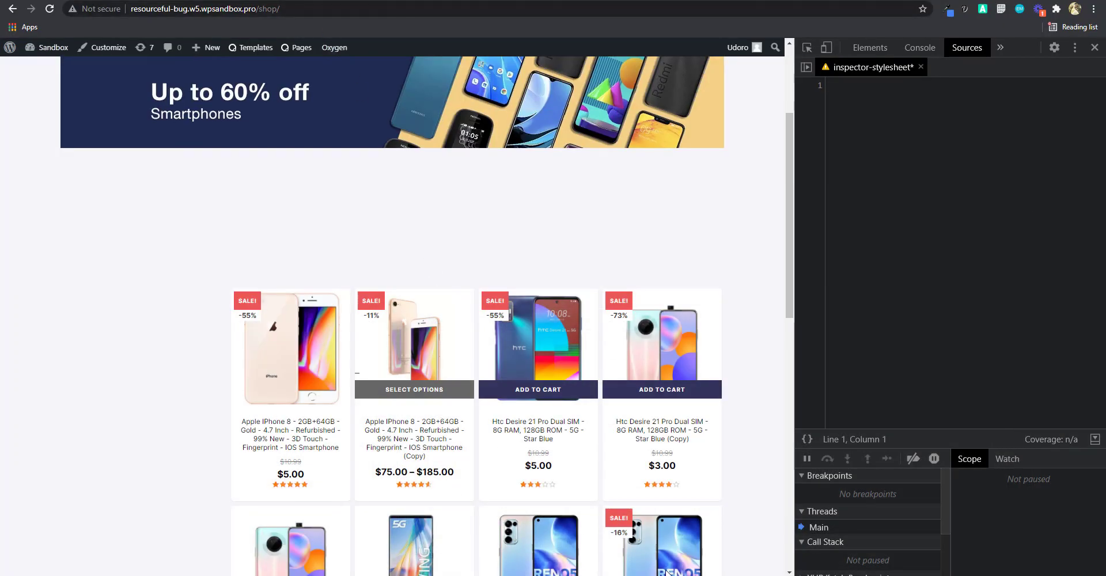
pyautogui.click(628, 575)
pyautogui.click(81, 1)
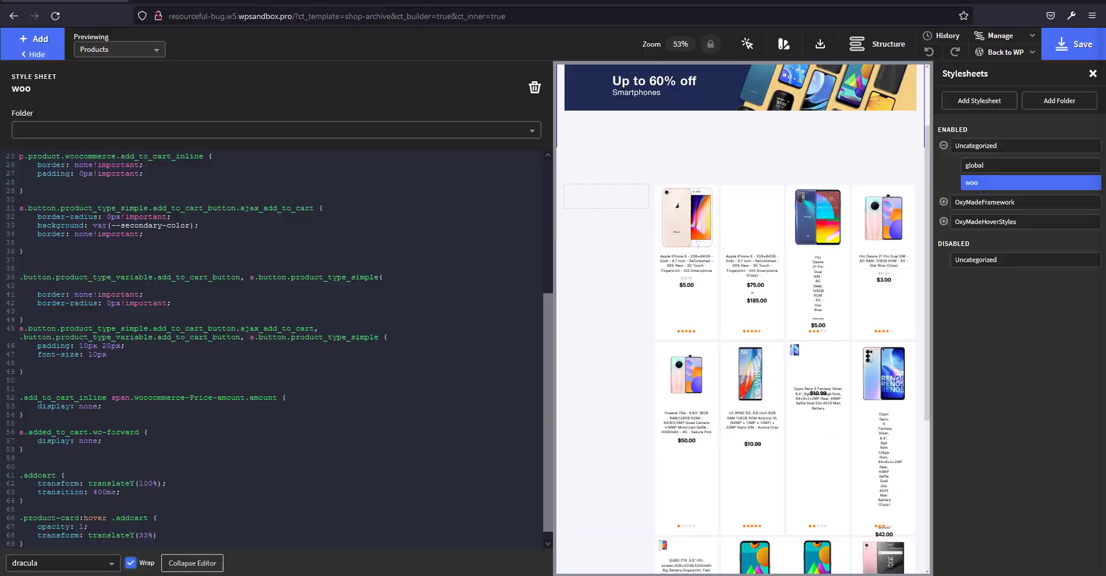
pyautogui.click(698, 226)
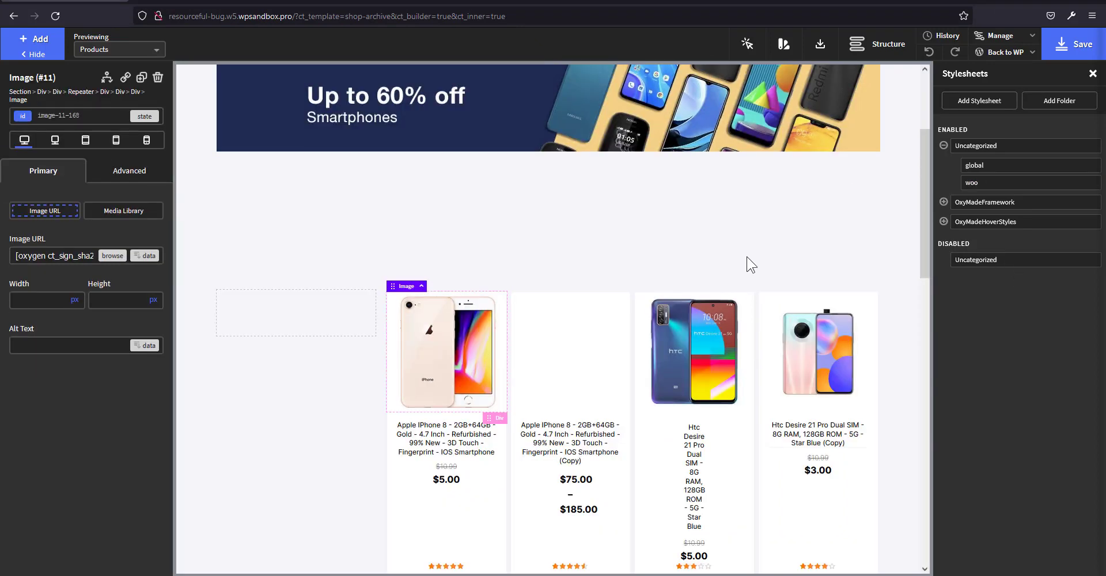
pyautogui.click(844, 349)
pyautogui.click(485, 348)
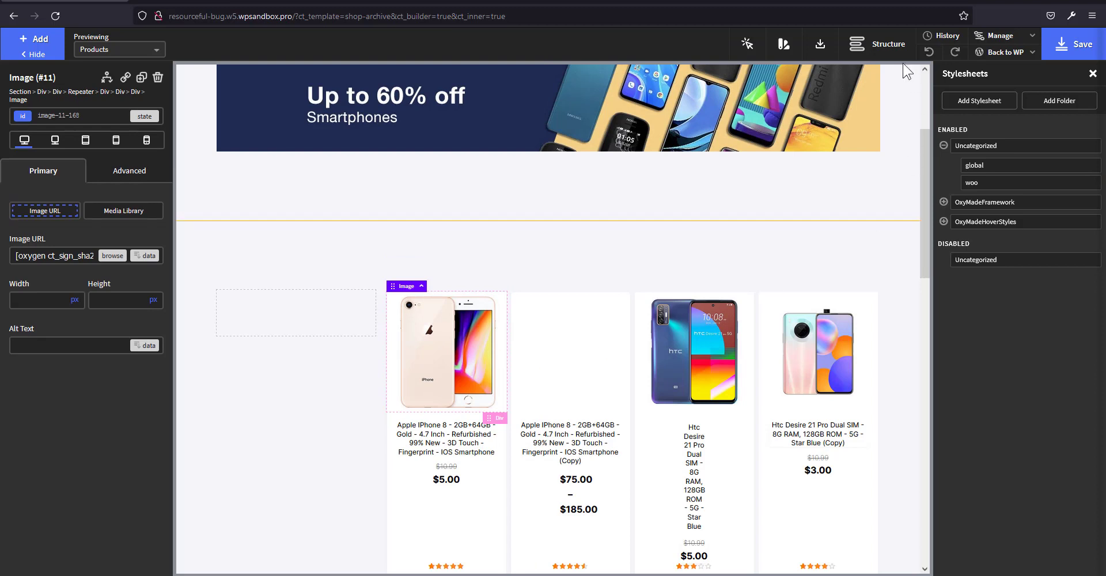
pyautogui.click(882, 44)
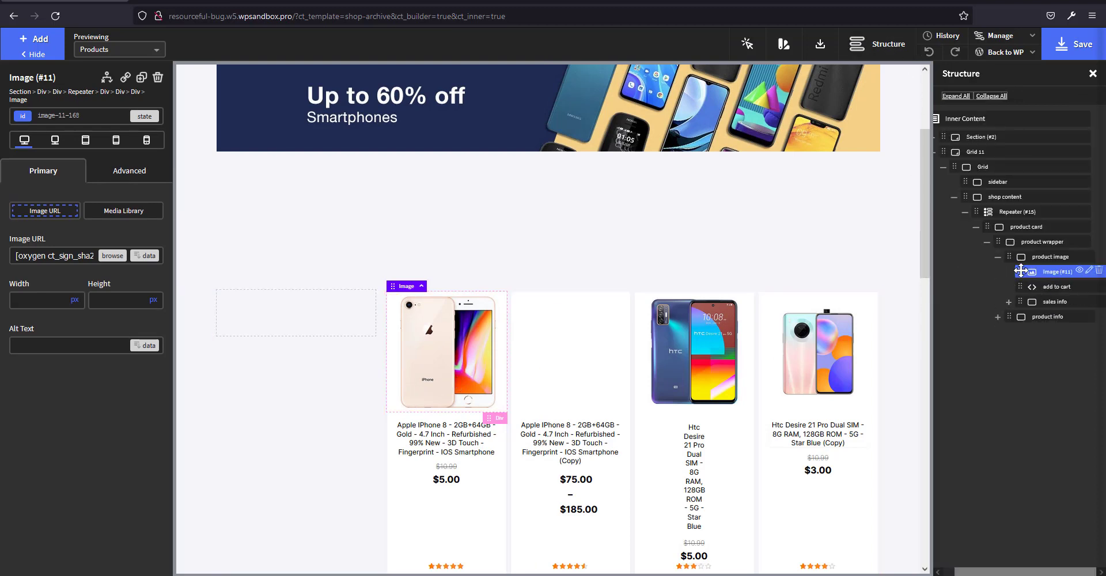
# Add a Code Block inside the product image div
pyautogui.click(1049, 257)
pyautogui.click(36, 40)
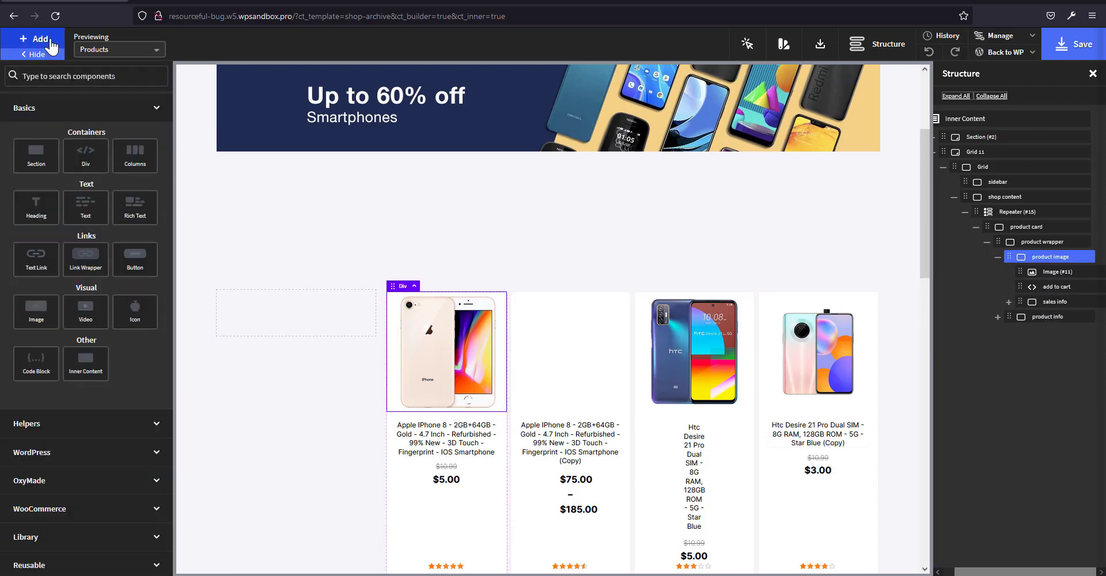
pyautogui.write('co')
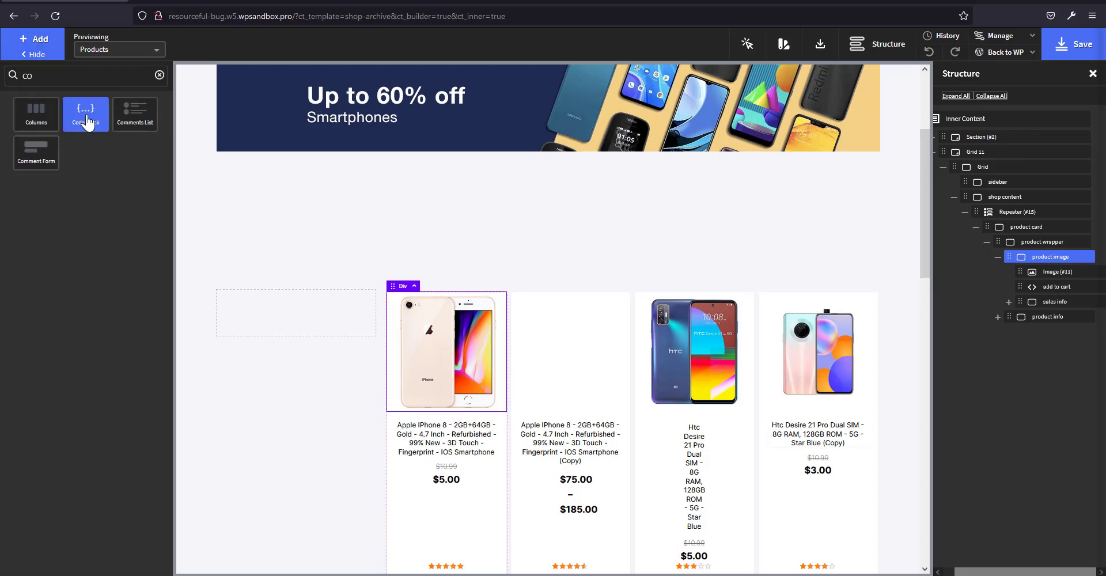
pyautogui.click(86, 122)
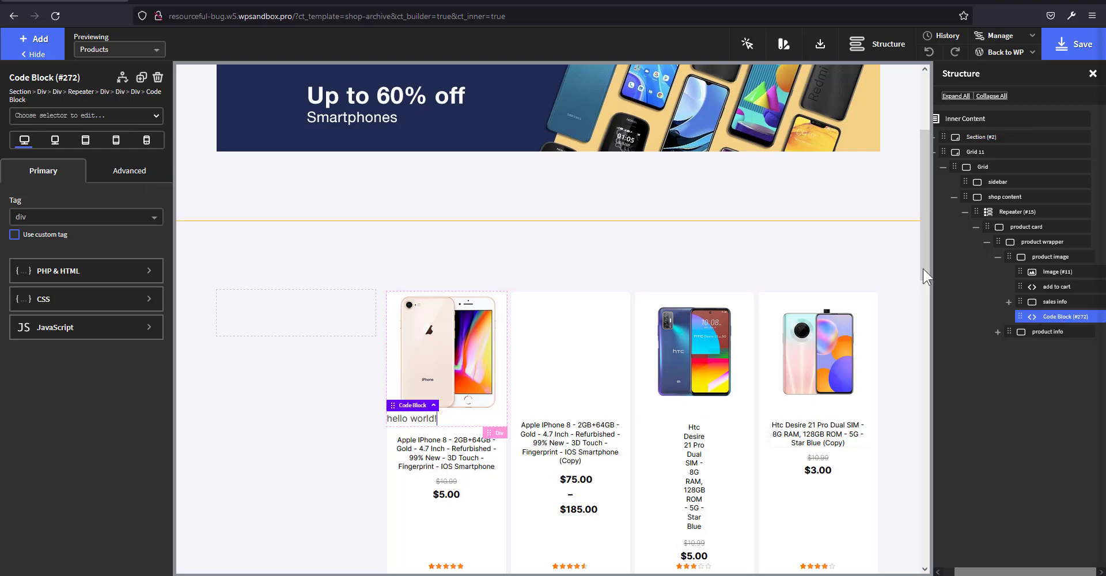
# Position the new code block absolutely with top 0 px and right 0 px
pyautogui.click(141, 171)
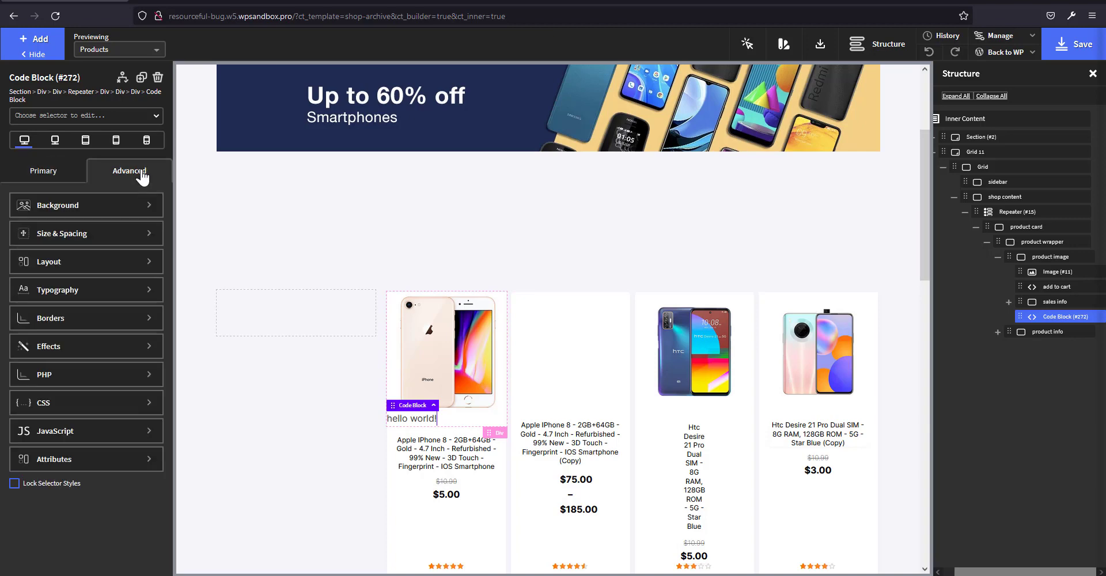
pyautogui.click(94, 273)
pyautogui.scroll(-2, 109, 455)
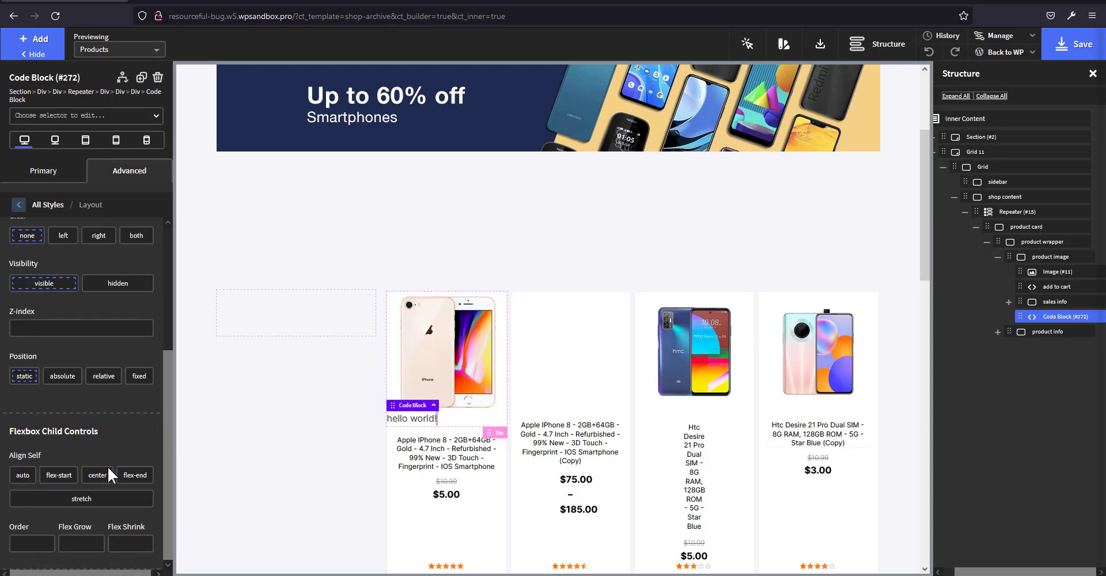
pyautogui.click(62, 376)
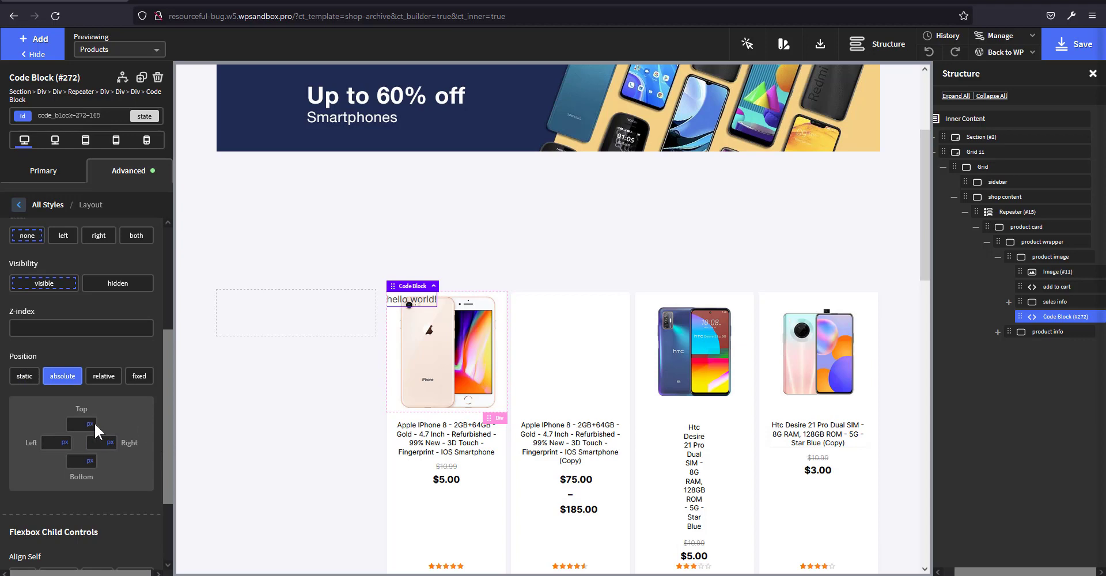
pyautogui.click(77, 424)
pyautogui.write('0')
pyautogui.click(96, 443)
pyautogui.write('0')
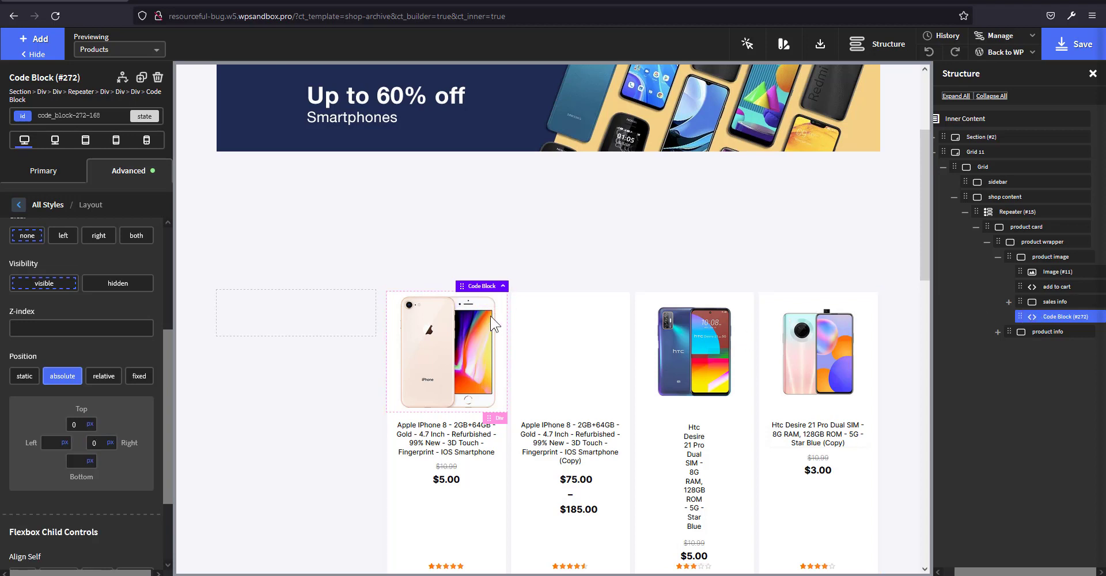
# Replace the code block's PHP with a product check, $pId = $product->get_id(); and echo do_shortcode('[woosq id="'. $pId . '"]');, then apply it and save the template
pyautogui.click(1040, 320)
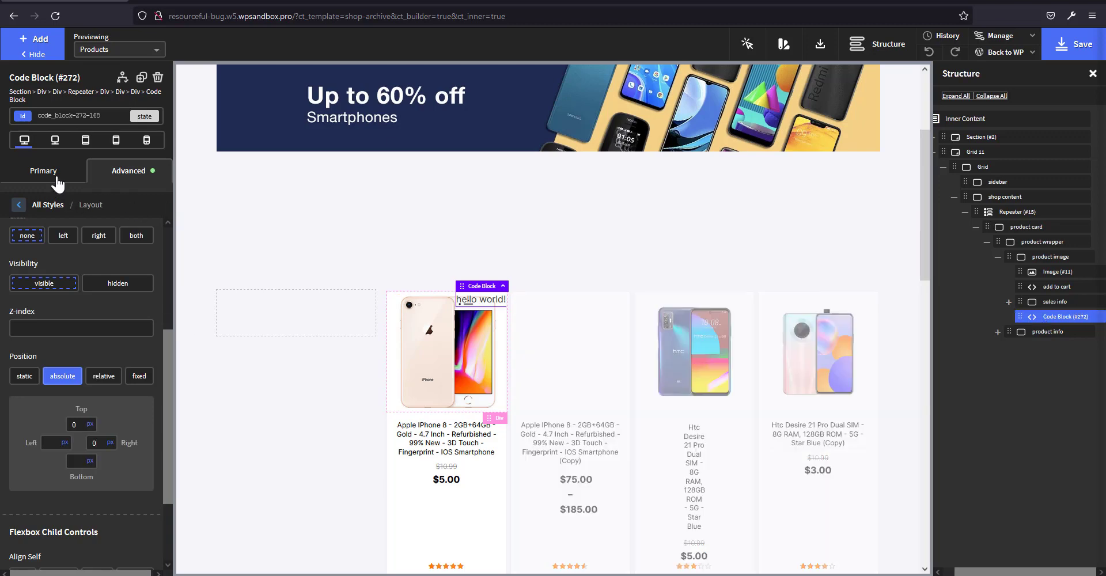
pyautogui.click(57, 179)
pyautogui.click(85, 276)
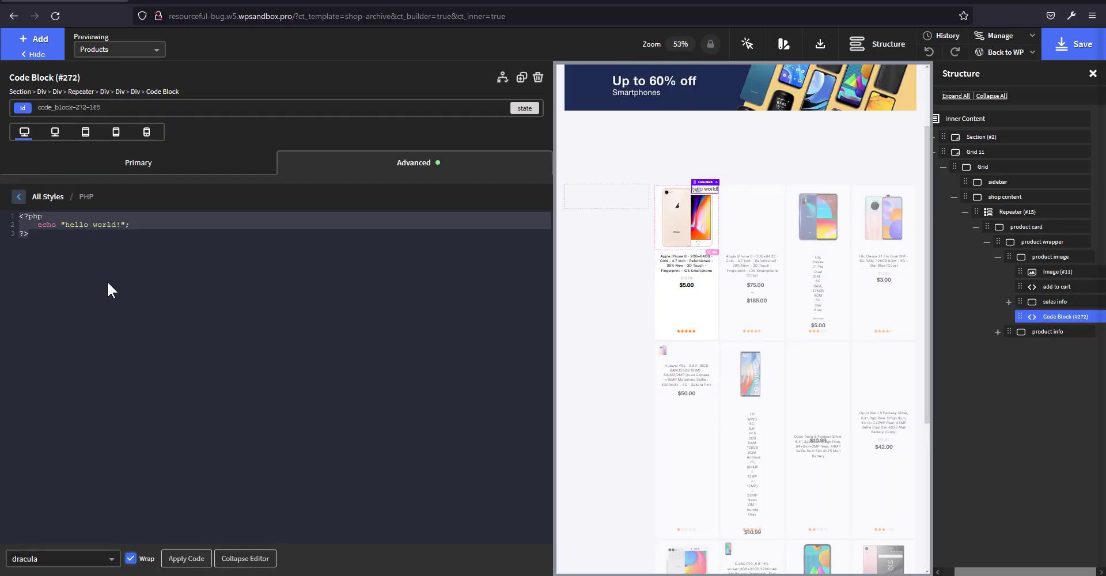
pyautogui.write('<?php  global $product; if (!isset($product) || !$product) {return;}  $pId = $product->get_id(); echo do_shortcode(\'[woosq id="\'. $pId . \'"]\');  ?>')
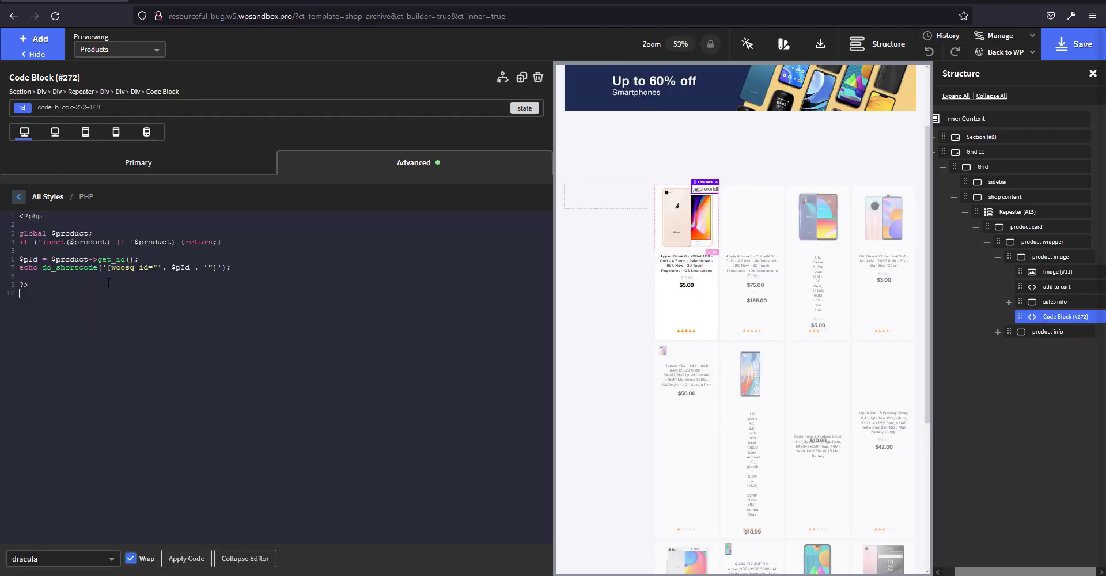
pyautogui.click(150, 258)
pyautogui.press('Return')
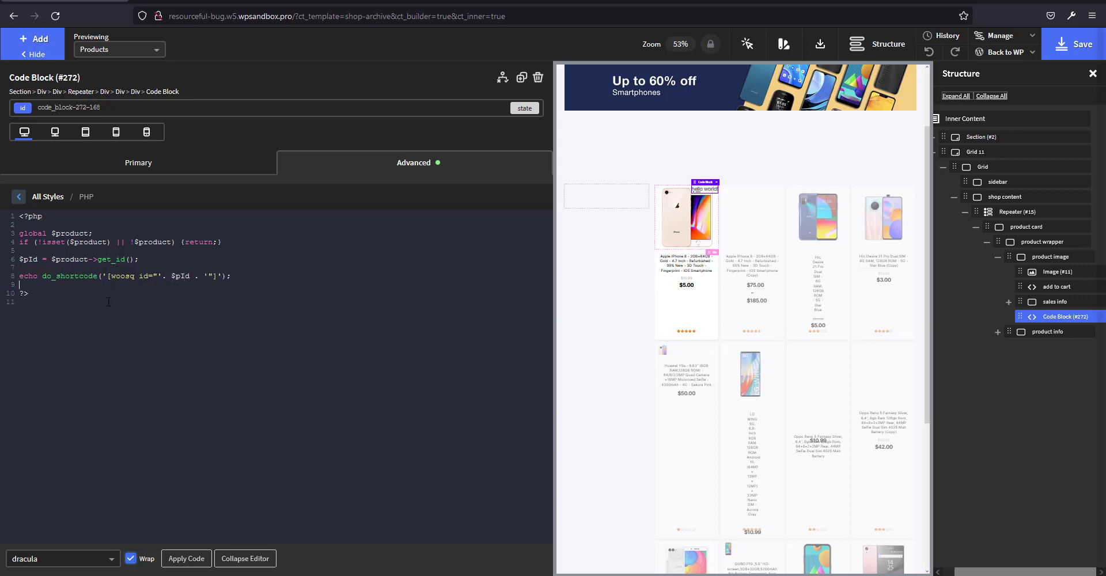
pyautogui.click(189, 559)
pyautogui.click(1068, 53)
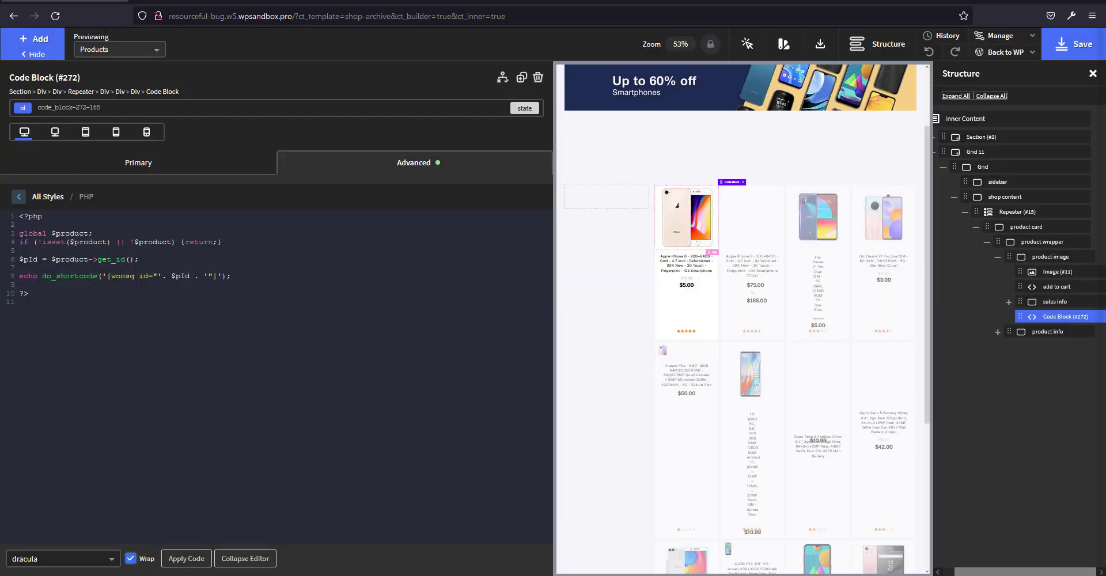
# Rename the code block in the product image div as "quick view"
pyautogui.doubleClick(1054, 319)
pyautogui.write('QU')
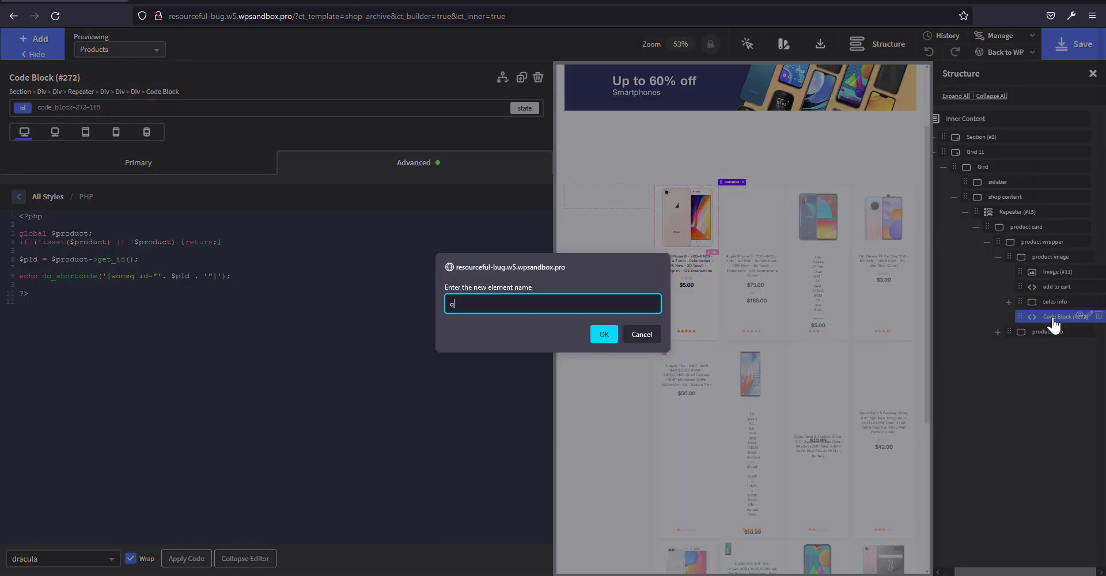
pyautogui.write('ick view')
pyautogui.press('Return')
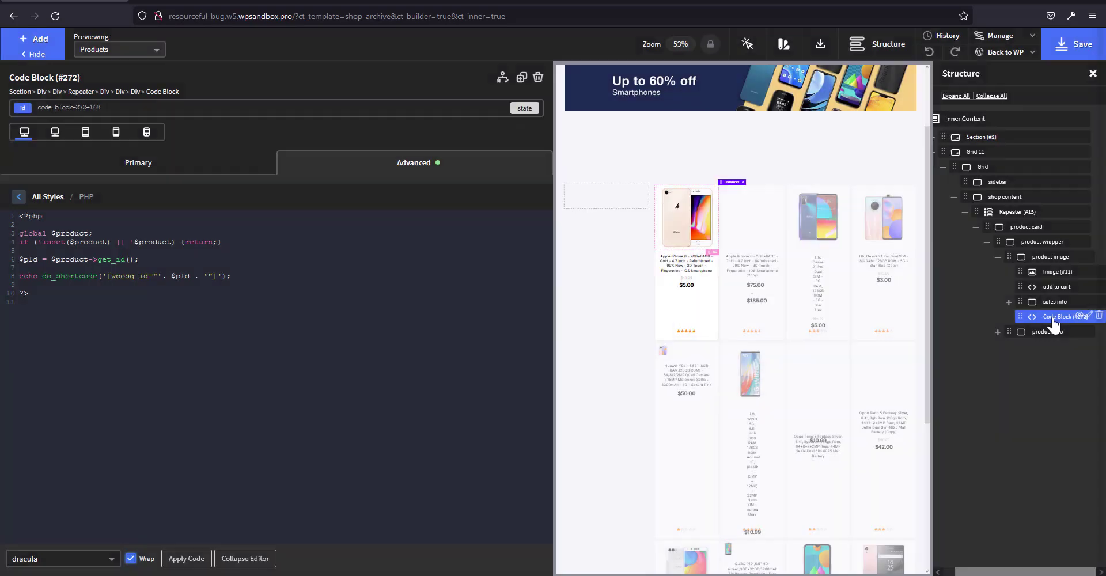
# Add the classes quick-view and cursor-pointer to the quick view code block and save the template
pyautogui.click(293, 115)
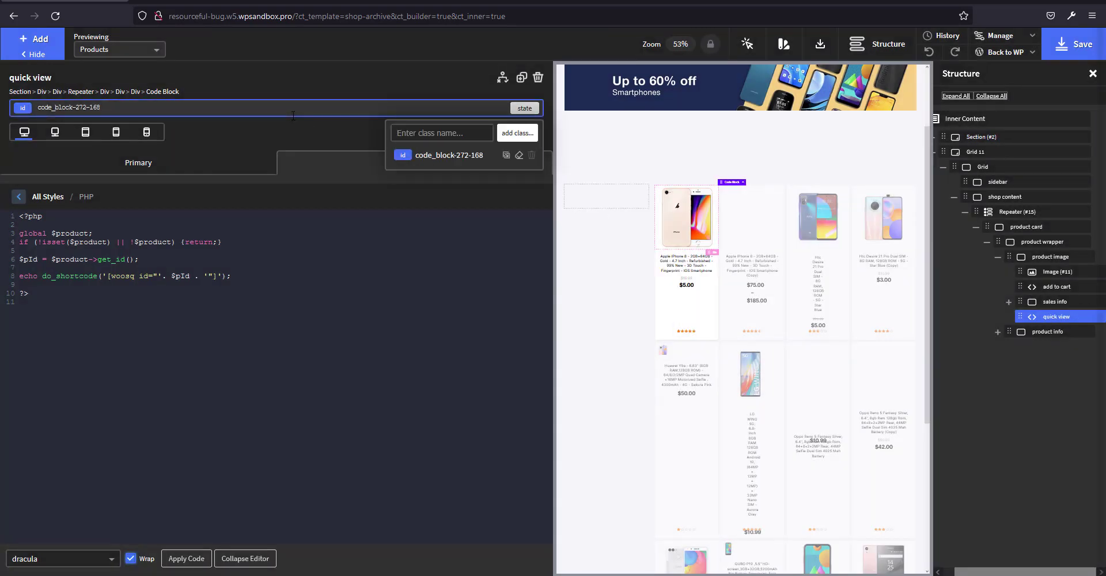
pyautogui.write('quick-view')
pyautogui.press('Return')
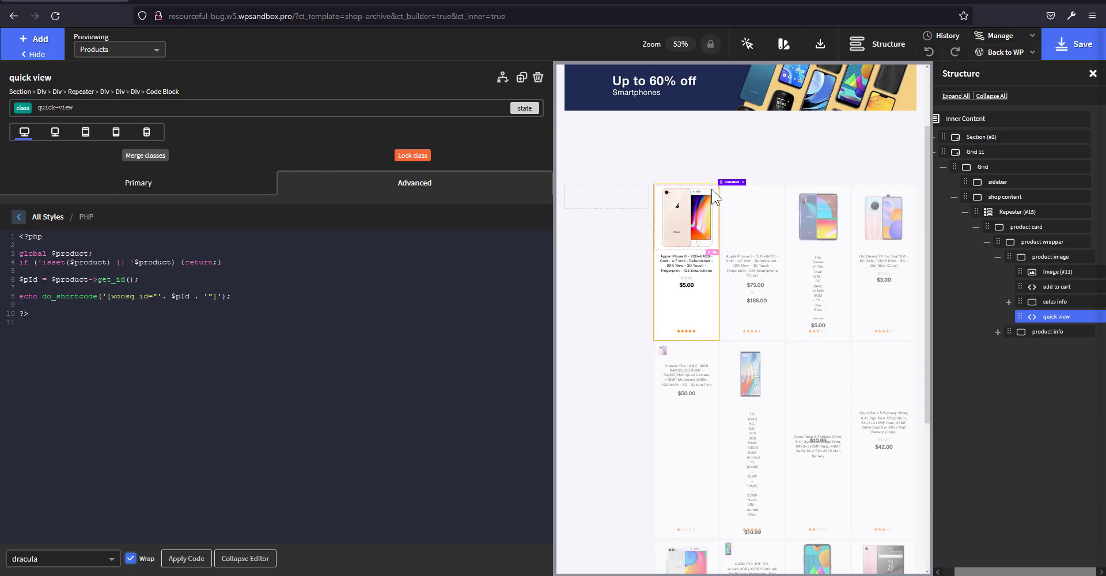
pyautogui.click(259, 107)
pyautogui.write('poin')
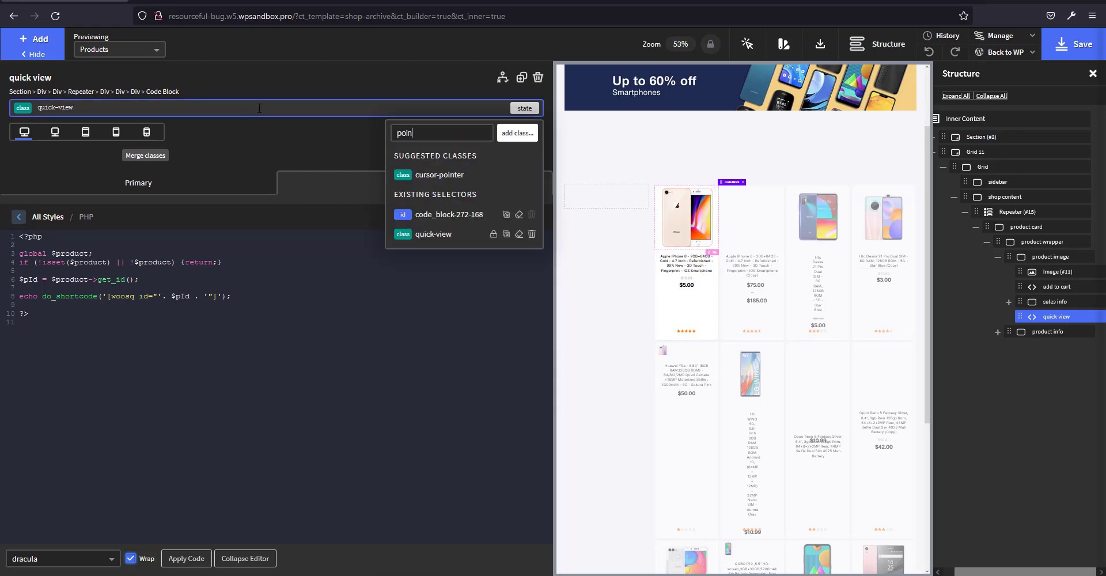
pyautogui.click(440, 175)
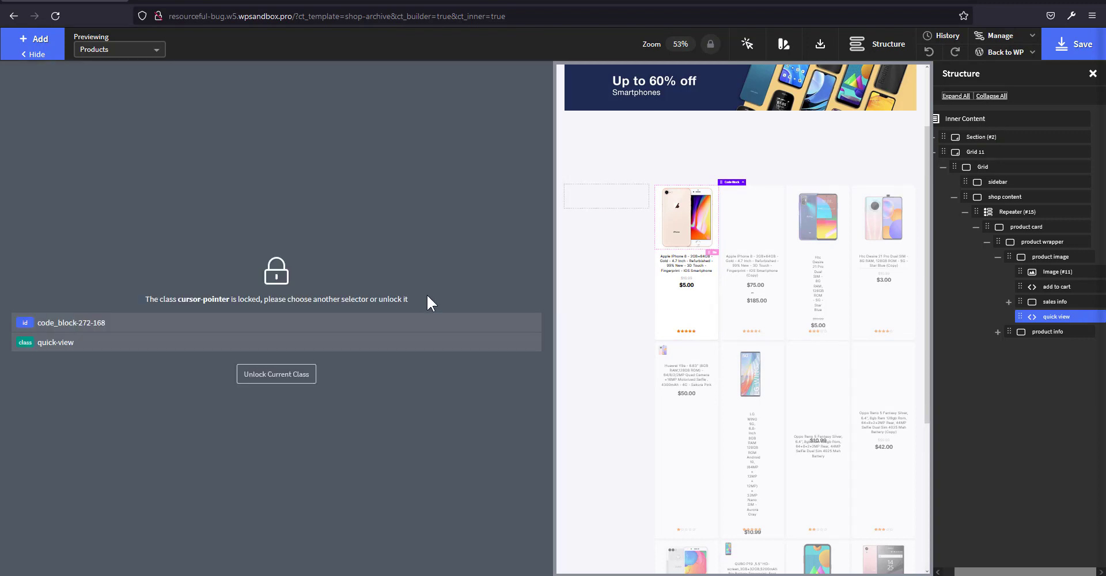
pyautogui.click(1075, 46)
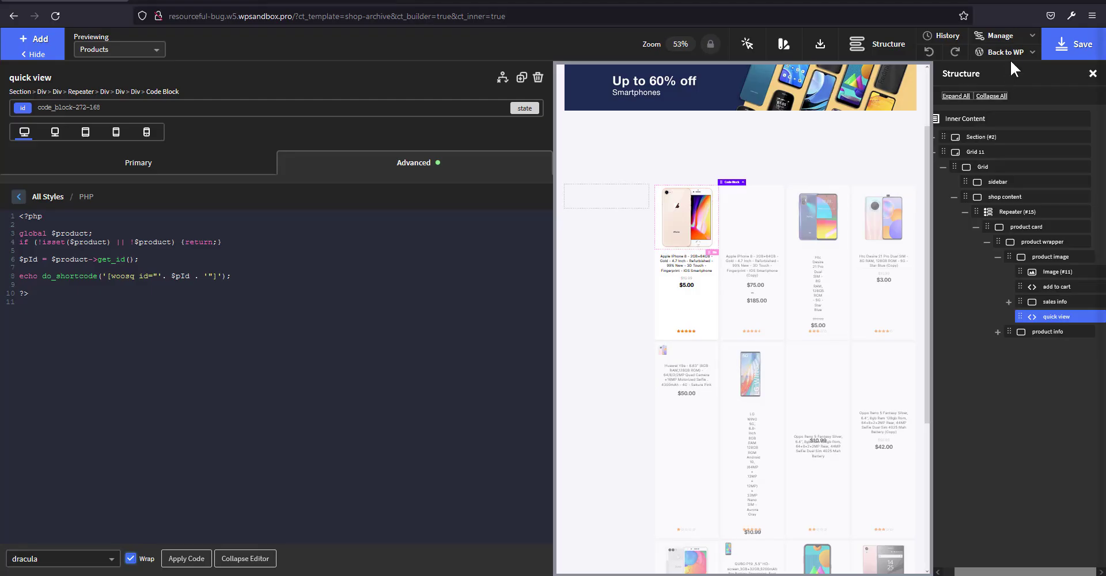
# Open the live shop page and test the second product's quick view popup, closing it when done
pyautogui.moveTo(1011, 55)
pyautogui.click(1013, 92)
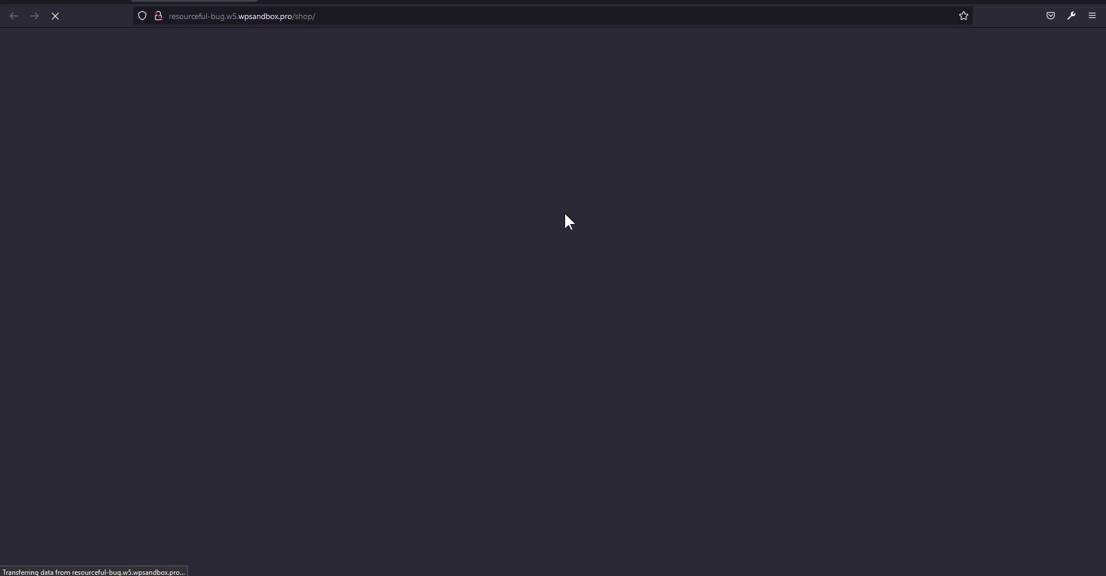
pyautogui.scroll(-3, 599, 325)
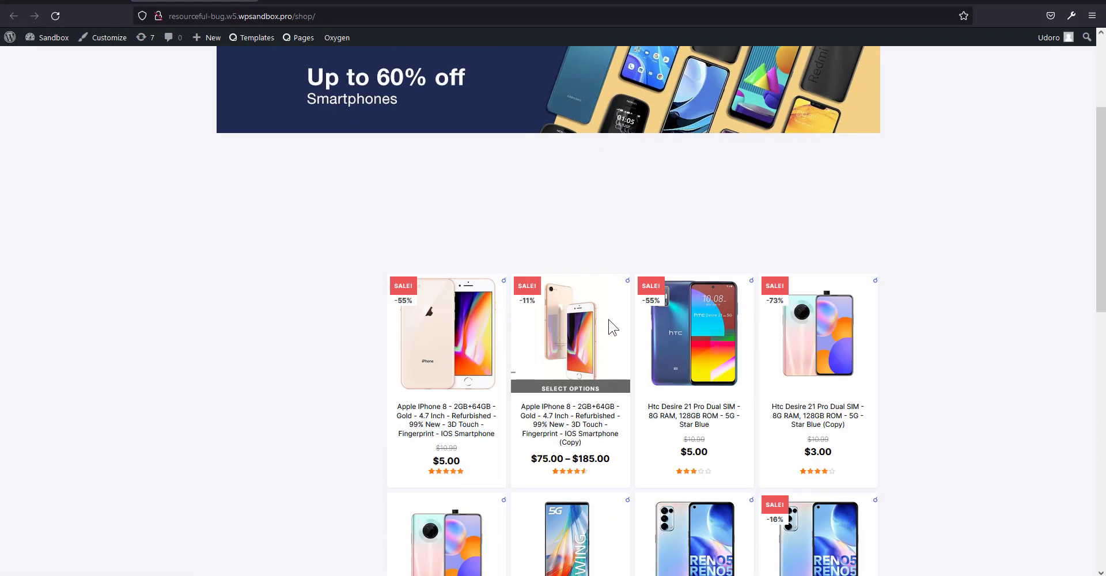
pyautogui.click(627, 283)
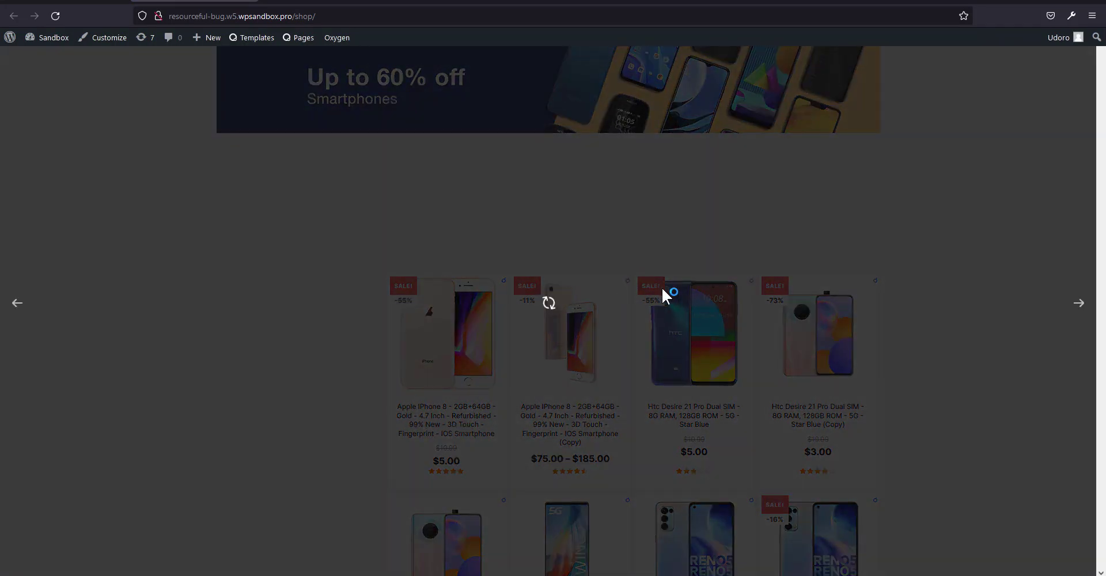
pyautogui.scroll(-6, 649, 333)
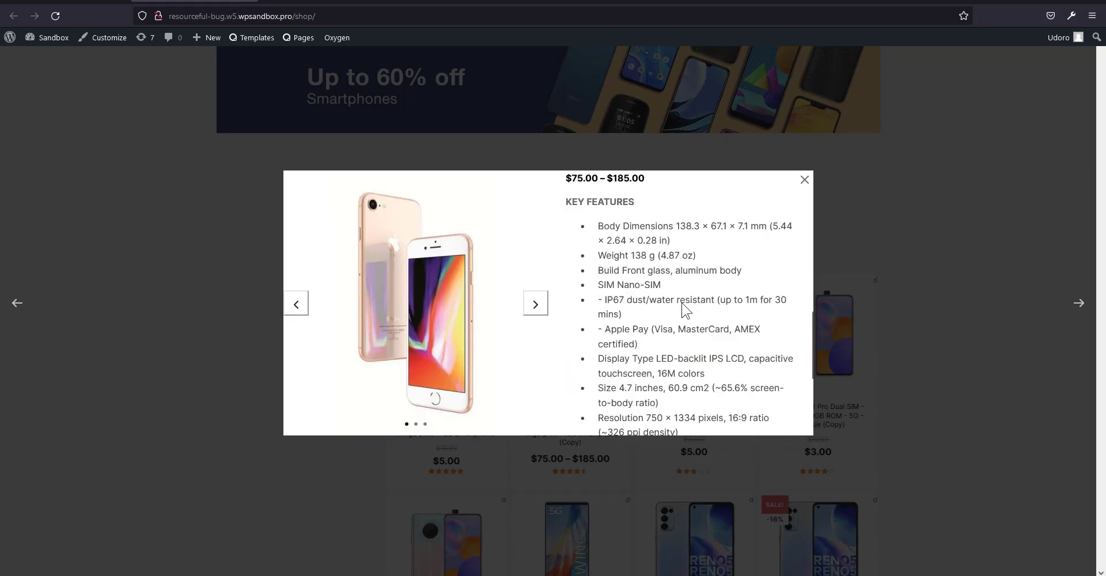
pyautogui.scroll(6, 605, 314)
pyautogui.click(804, 180)
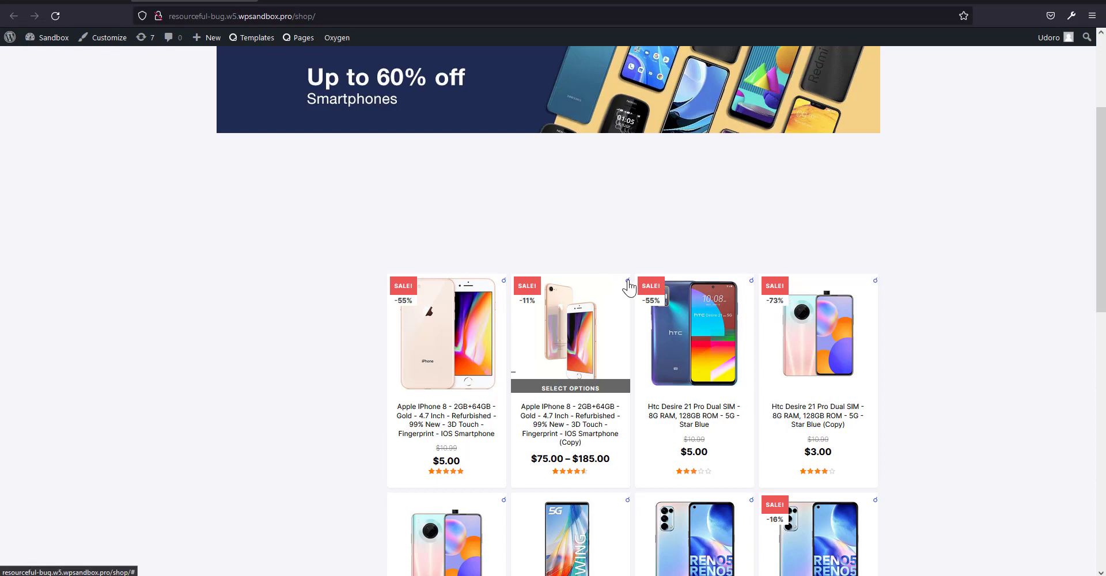
# Switch to the shop page in Chrome, reload it and inspect the fourth product card's quick view link
pyautogui.moveTo(128, 575)
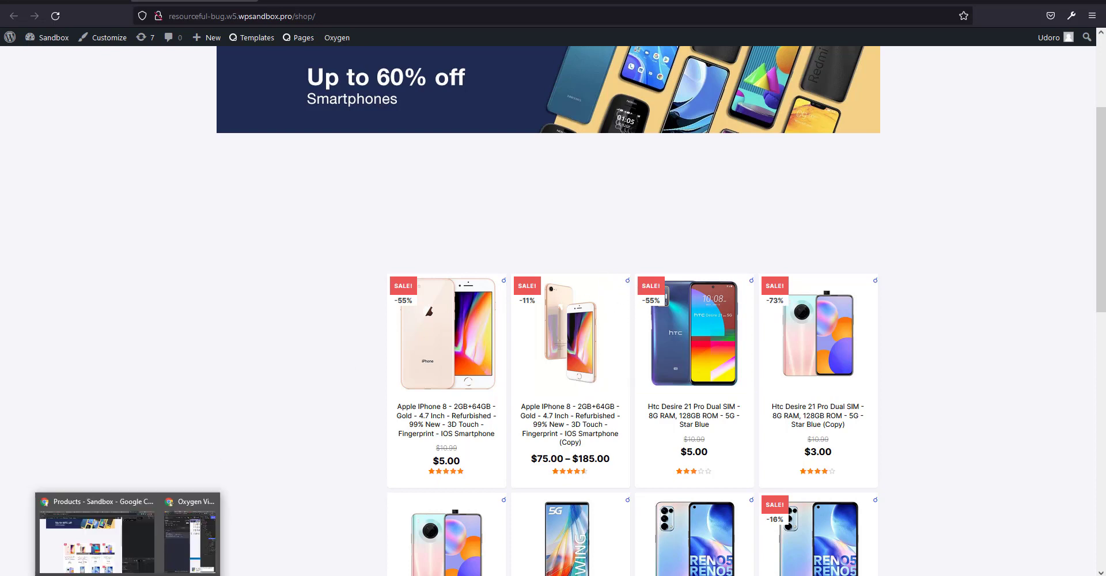
pyautogui.click(99, 526)
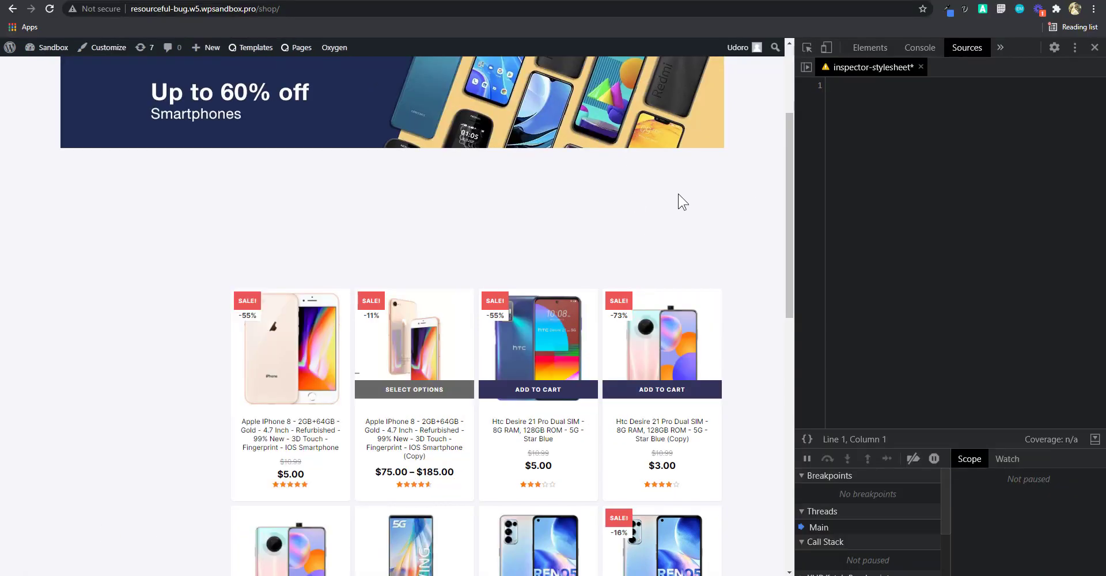
pyautogui.hotkey('ctrl', 'r')
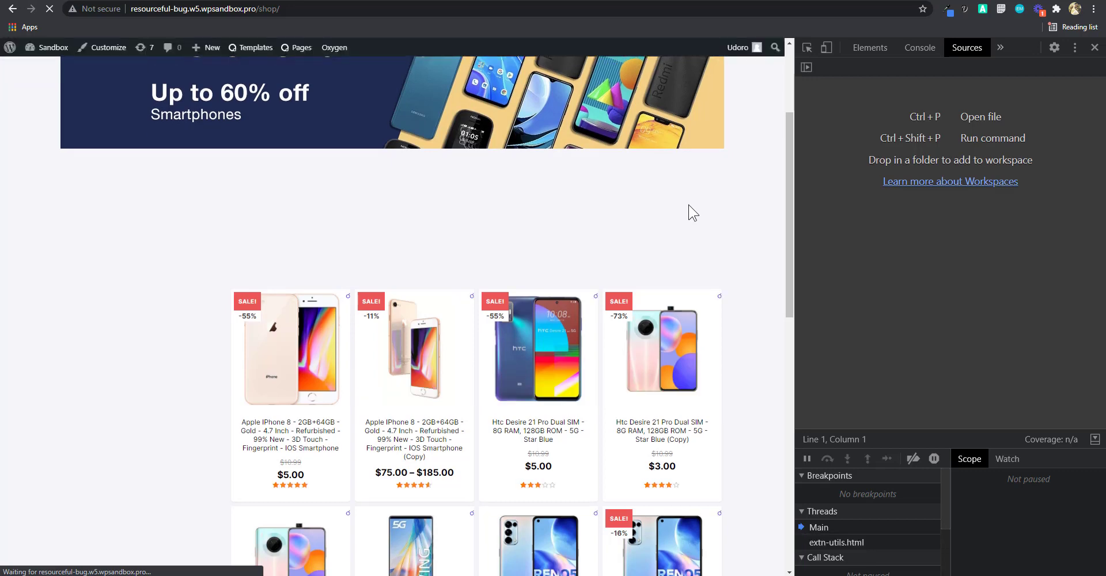
pyautogui.click(876, 52)
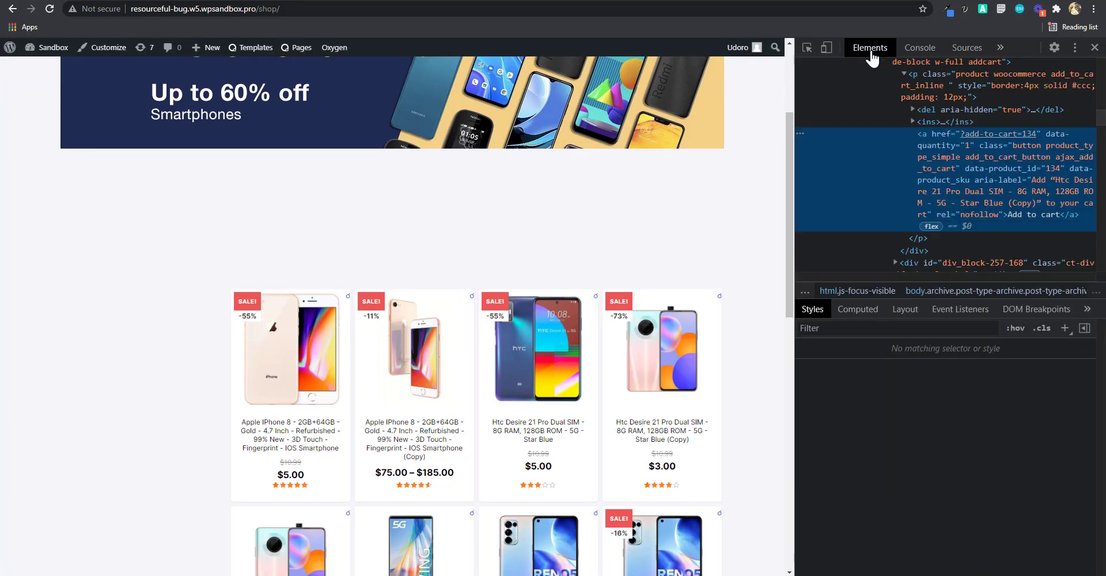
pyautogui.click(807, 47)
pyautogui.click(719, 296)
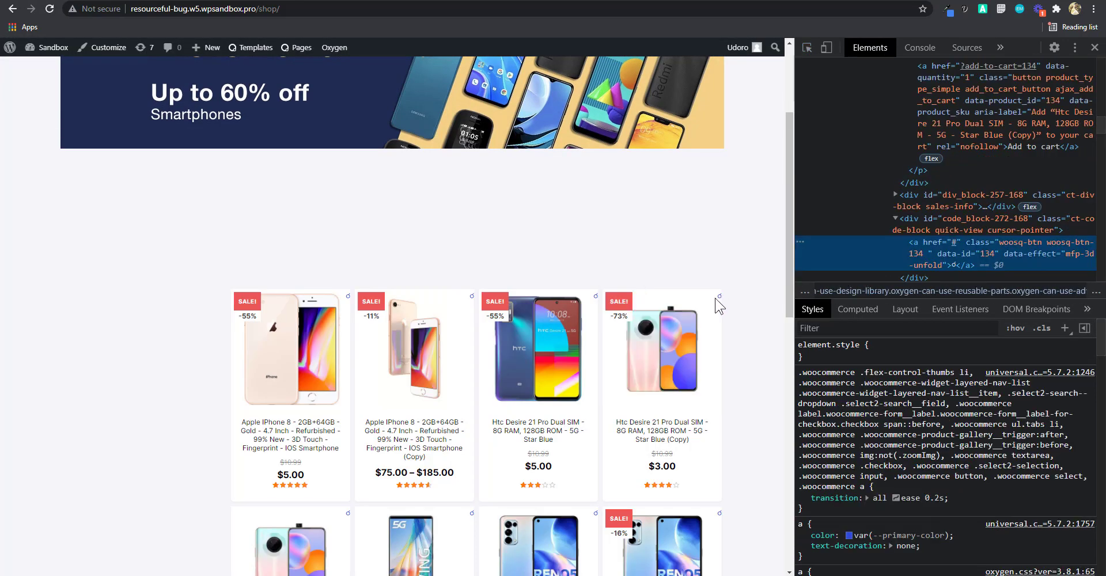
# Replace the inspector stylesheet's contents with an a.woosq-btn rule: border none, color white, line-height 1.2, font-size 30px and padding 8px
pyautogui.click(1064, 328)
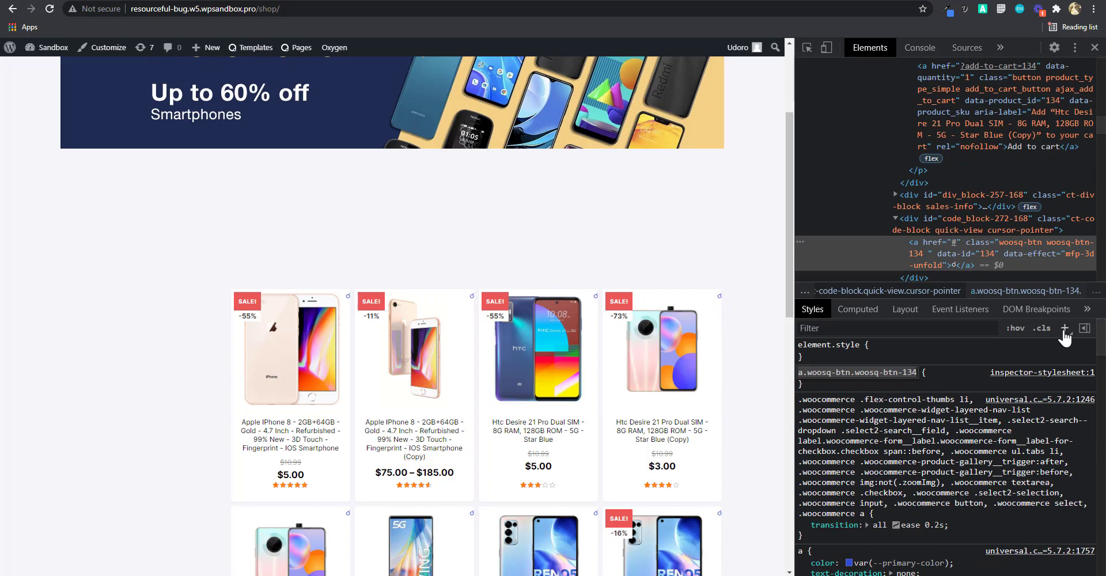
pyautogui.click(1044, 374)
pyautogui.click(1043, 374)
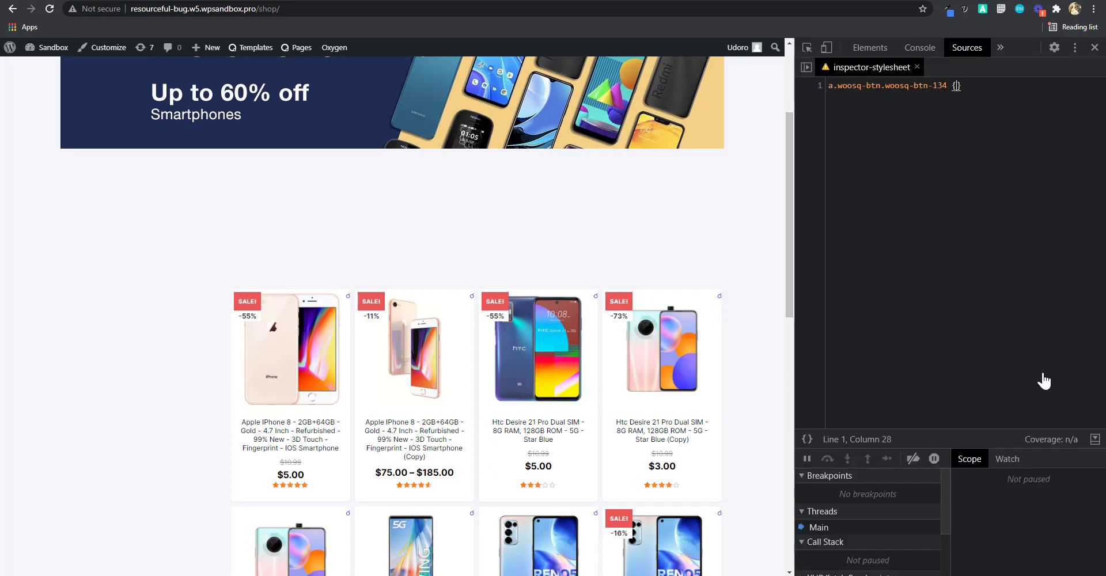
pyautogui.hotkey('ctrl', 'a')
pyautogui.press('BackSpace')
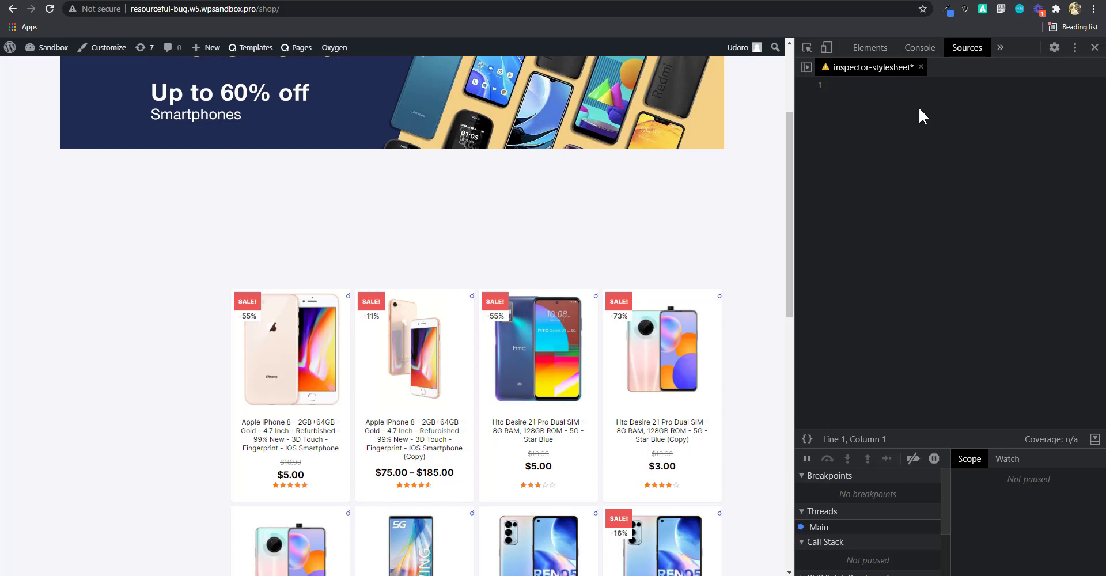
pyautogui.write('a.woosq-btn {     border: none;     color: white;     line-height: 1.5;     font-size: 30px;     padding: 8px;  }')
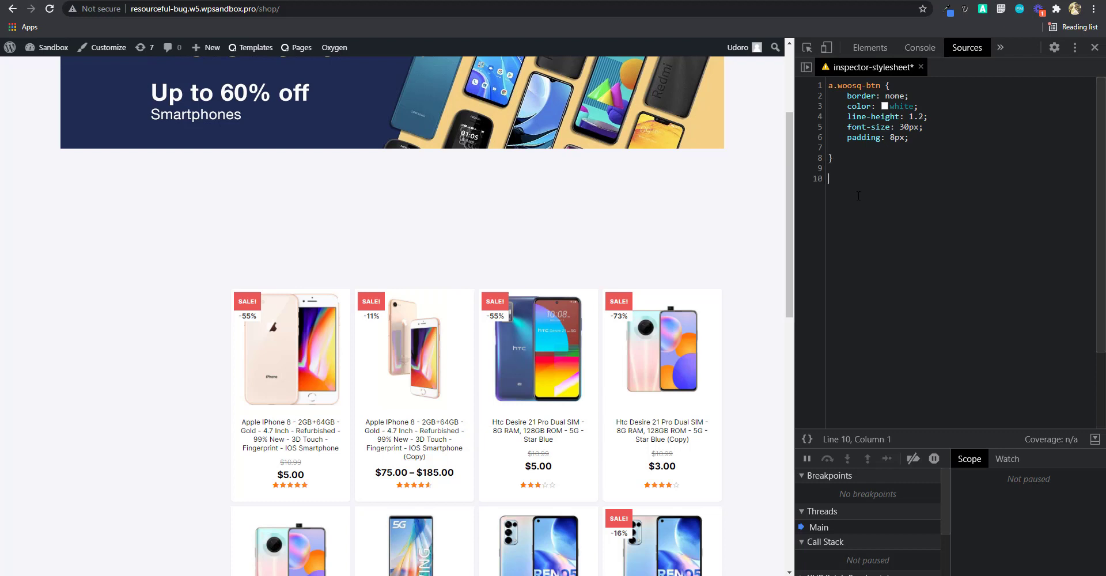
# Add .product-card:hover .quickview (opacity 1, translateY(0) rotate(180deg)!important) and .quickview (400ms transition, opacity 0, translateY(50%) rotate(180deg)!important, absolute top/right 0px, #33335c background, 35px square) rules
pyautogui.write('.product-card:hover .quickview {      opacity:1;     transform:translateY(0) rotate(180deg)!important;  }  .quickview {     transition:400ms;     opacity: 0;     transform:translateY(50%) rotate(180deg)!important;     position: absolute;     top: 0px;     right: 0px;     background: #33335c;     width: 35px;     height: 35px;   }')
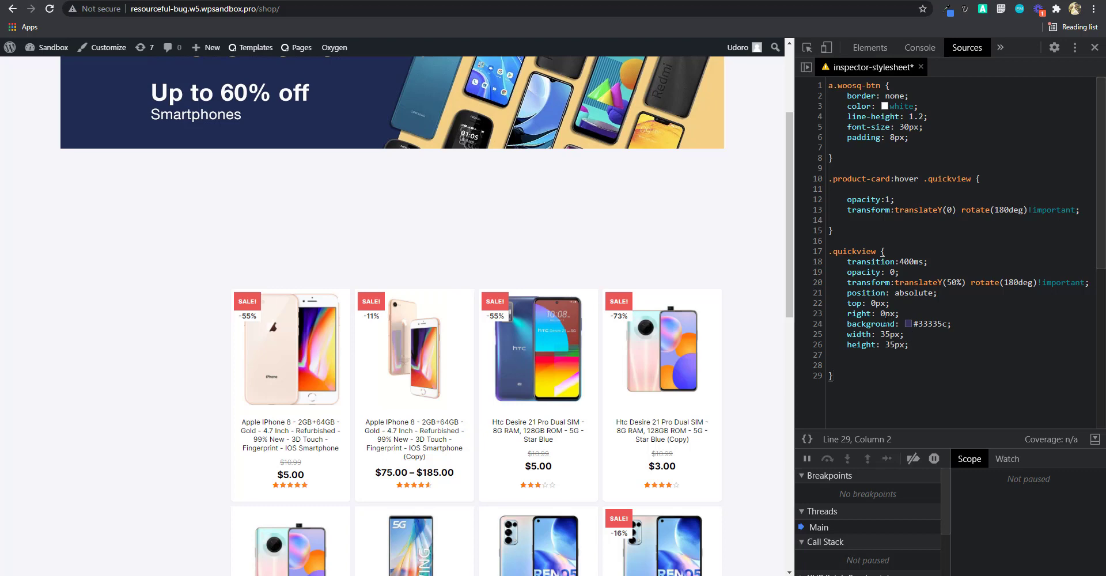
pyautogui.moveTo(834, 158); pyautogui.dragTo(807, 85)
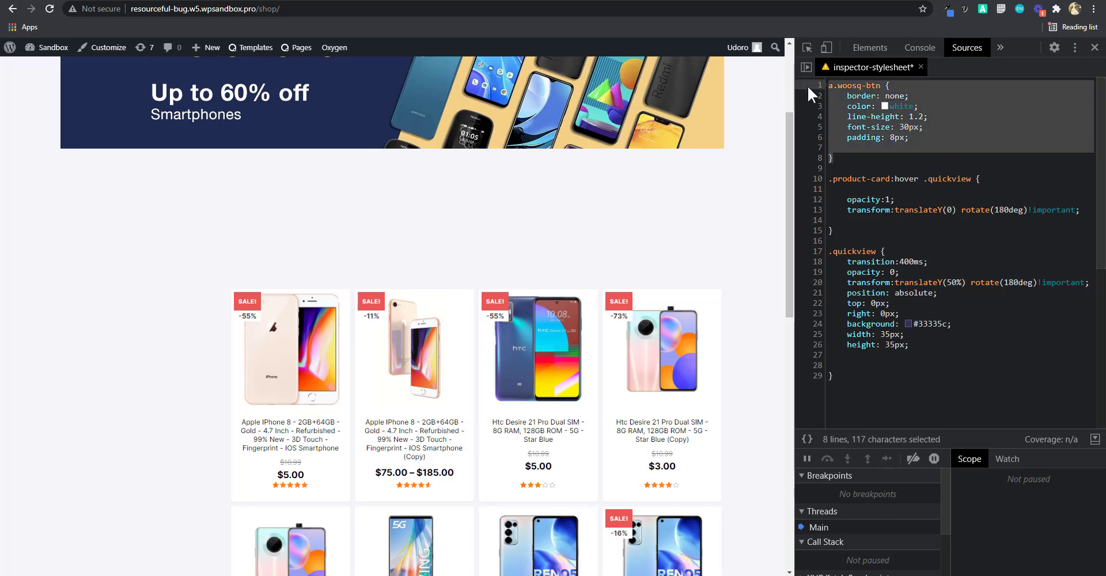
pyautogui.press('BackSpace')
pyautogui.hotkey('ctrl', 'z')
# Correct the .quickview selector to .quick-view in both the hover rule and the base rule
pyautogui.click(953, 179)
pyautogui.write('-')
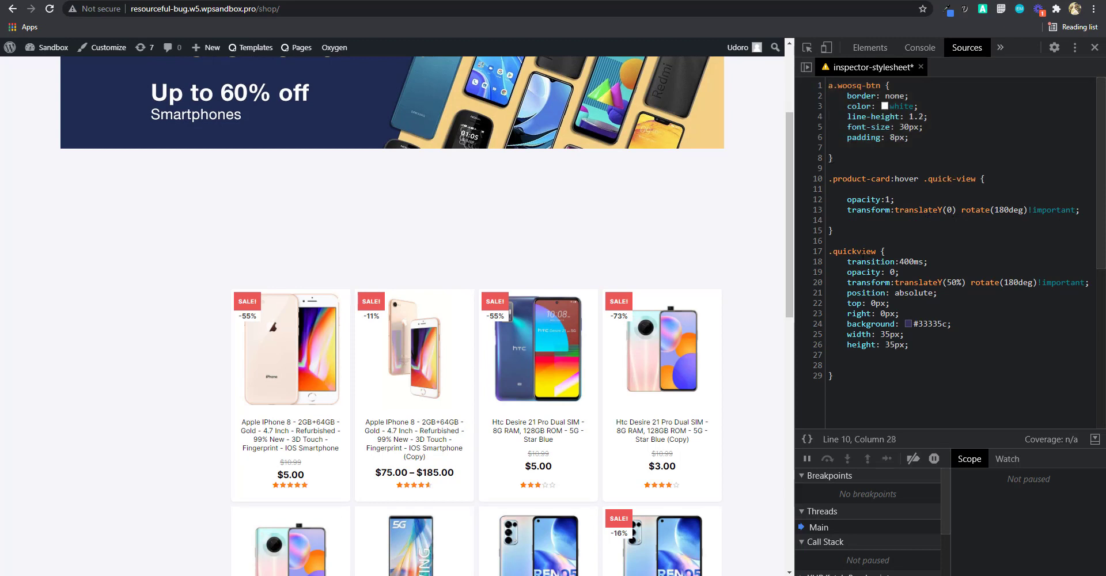
pyautogui.click(857, 252)
pyautogui.write('-')
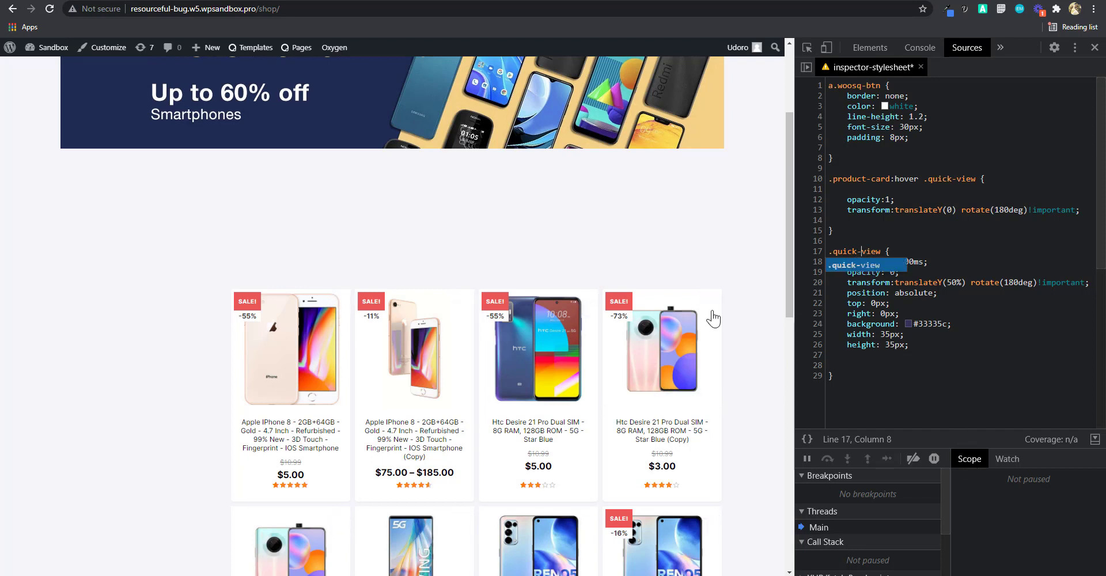
pyautogui.click(859, 242)
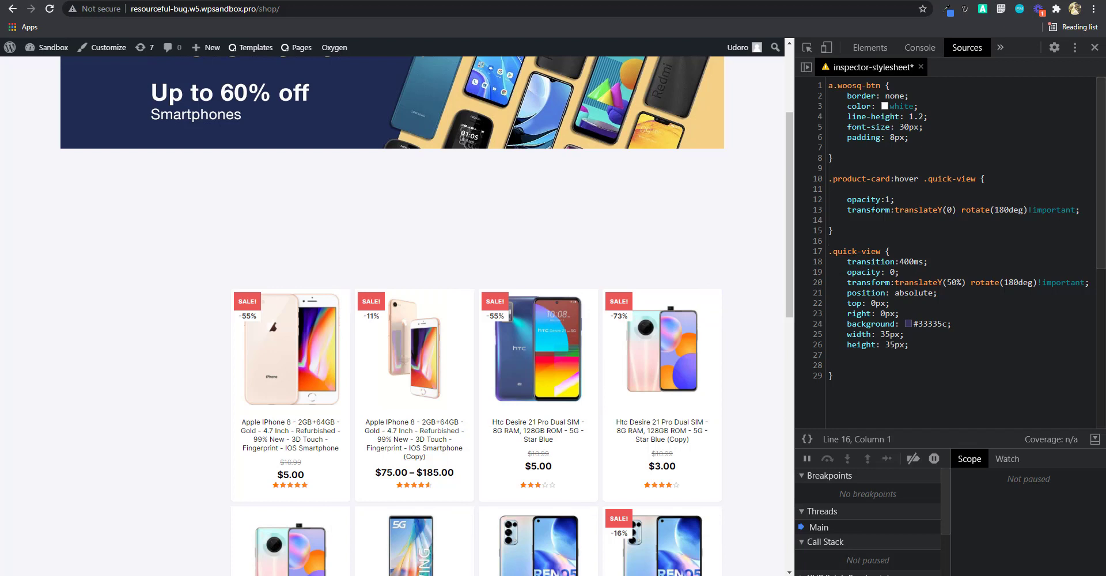
# Cut both quick-view rules out of the stylesheet and disable the white color in a.woosq-btn by prefixing the declaration with a dot
pyautogui.moveTo(845, 378); pyautogui.dragTo(810, 174)
pyautogui.hotkey('ctrl', 'c')
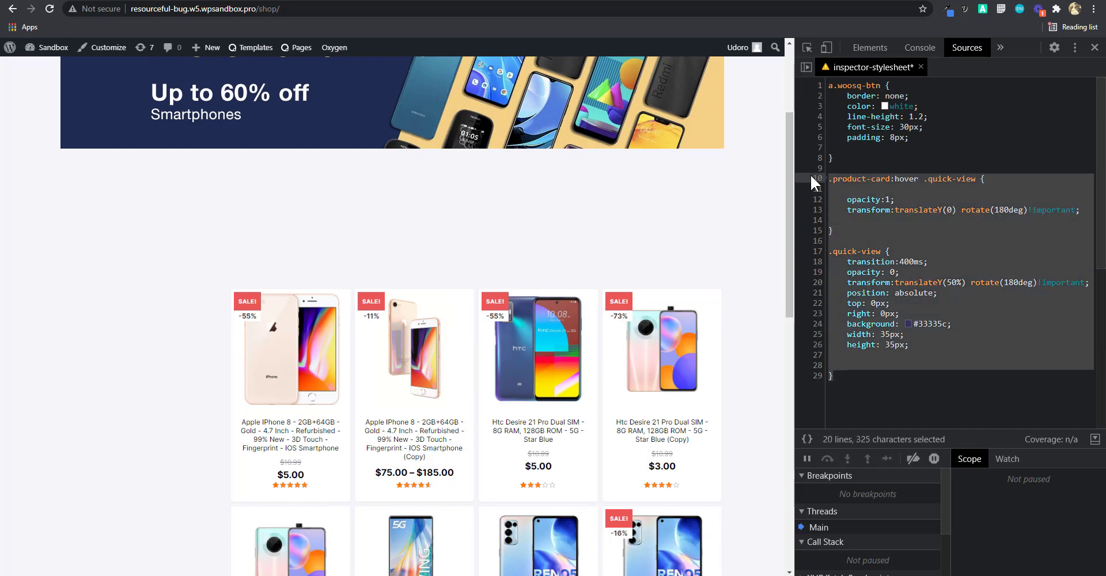
pyautogui.press('BackSpace')
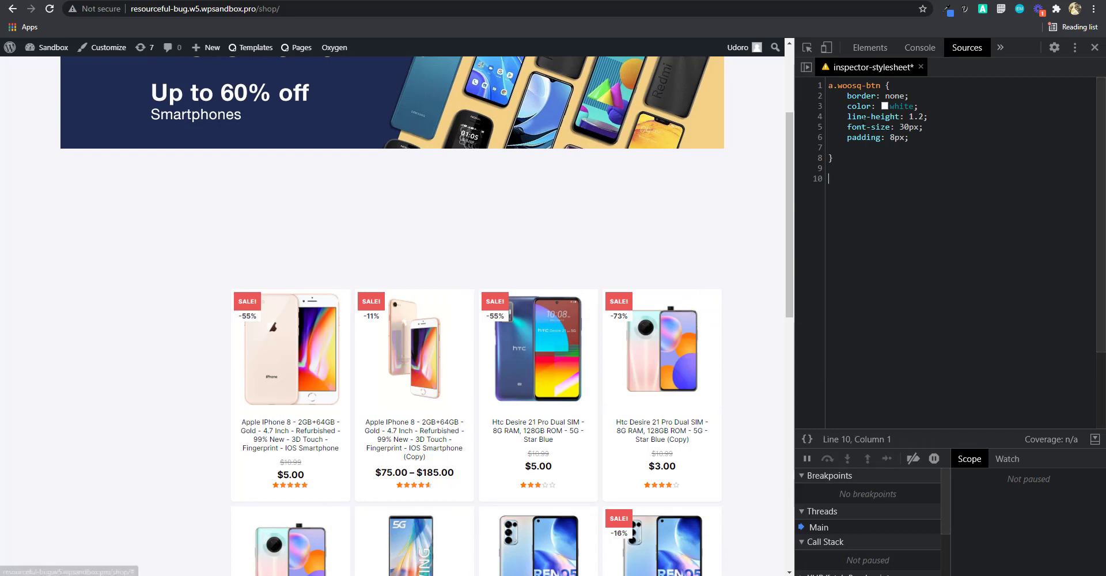
pyautogui.click(848, 107)
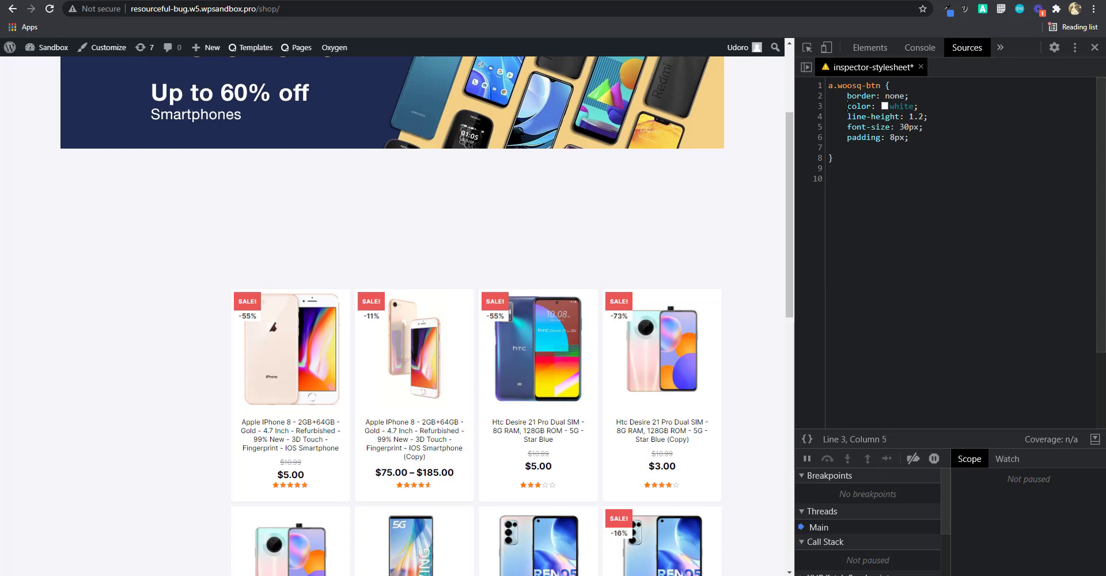
pyautogui.write('.')
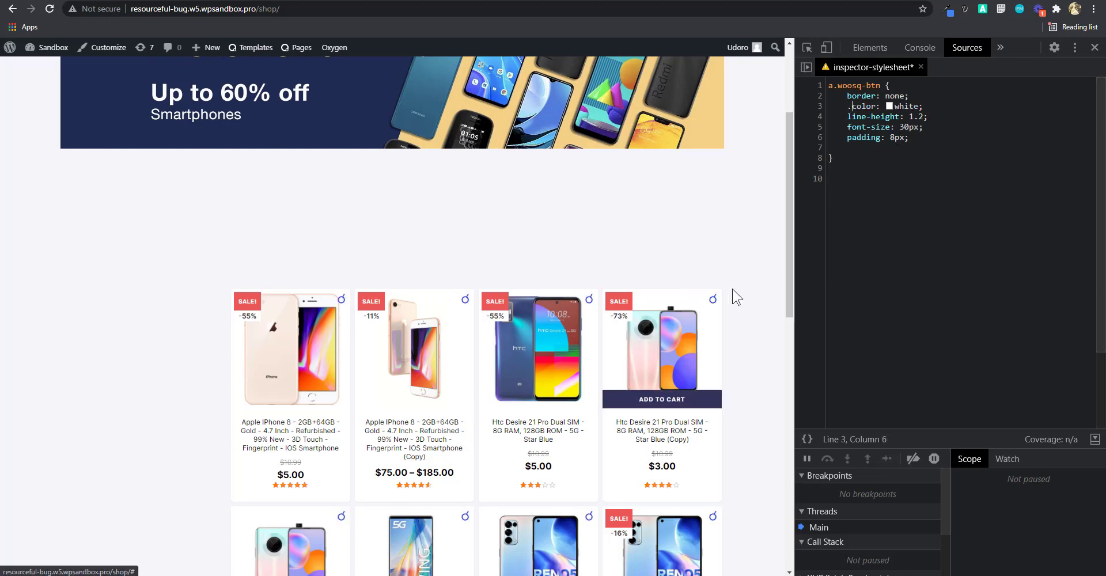
# Paste both quick-view rules back below a.woosq-btn, and try deleting the .quick-view base rule before restoring it
pyautogui.click(854, 196)
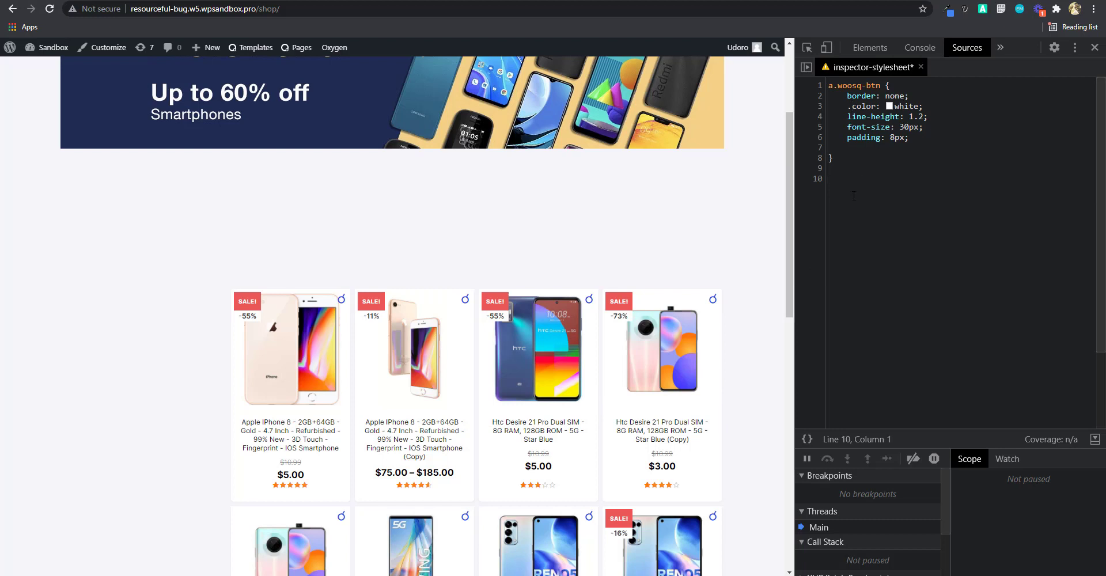
pyautogui.hotkey('ctrl', 'v')
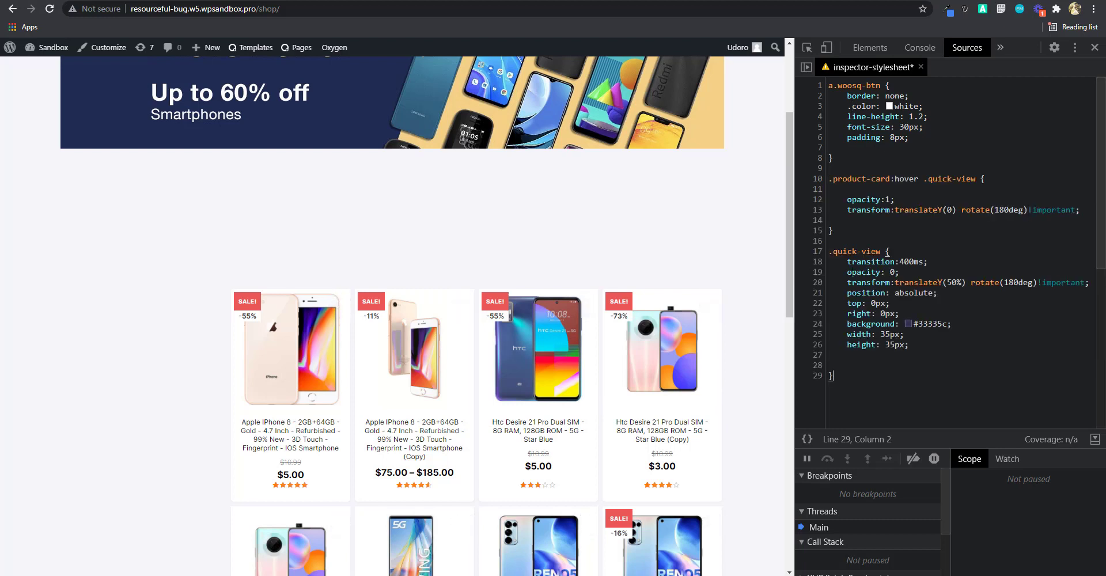
pyautogui.moveTo(831, 249); pyautogui.dragTo(843, 389)
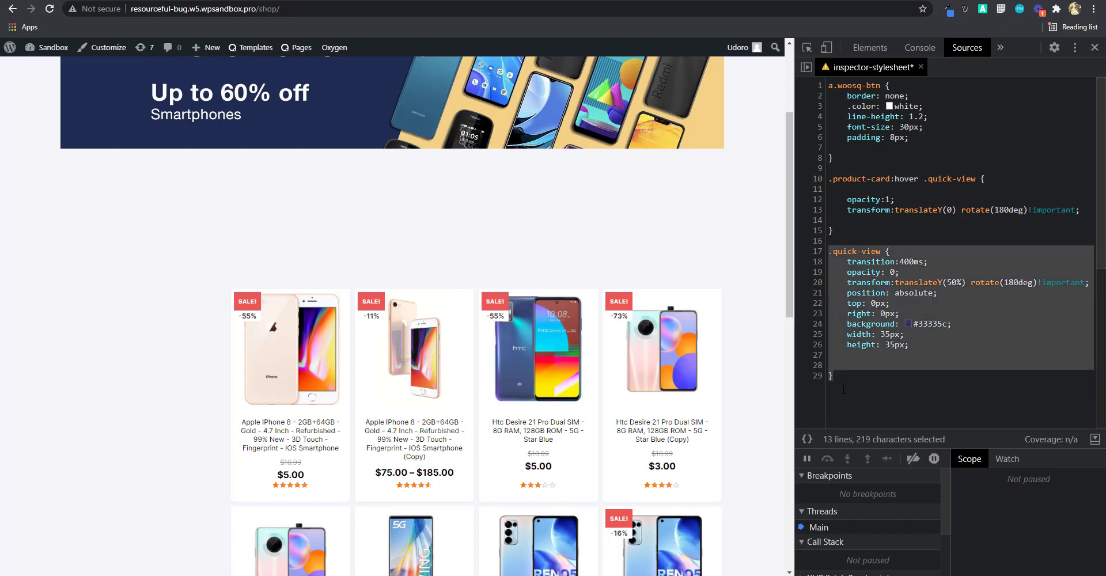
pyautogui.press('BackSpace')
pyautogui.hotkey('ctrl', 'z')
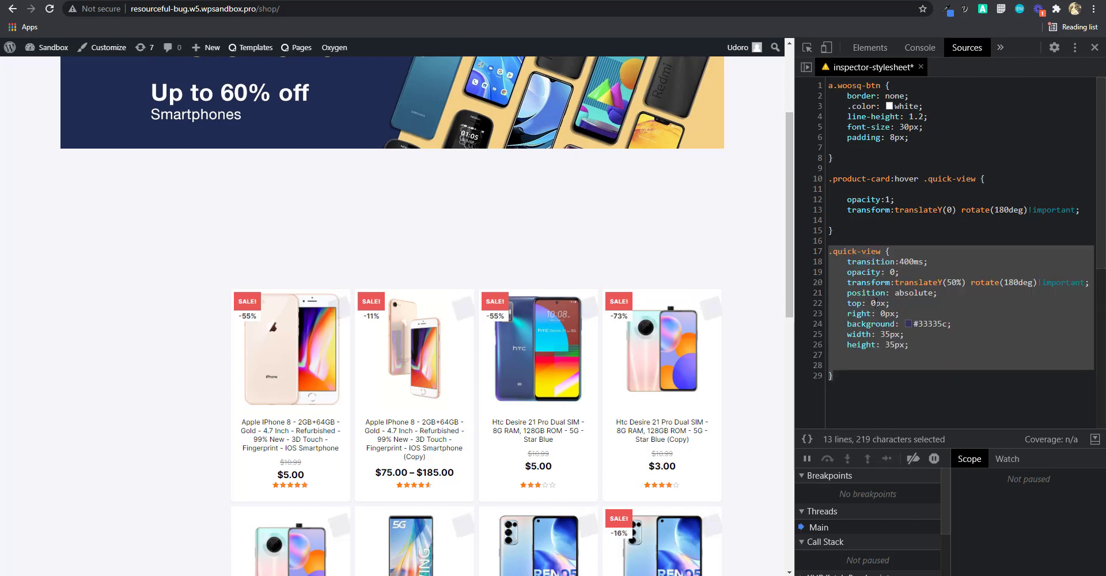
# Try removing the opacity: 0 declaration from the .quick-view base rule, and restore it
pyautogui.click(875, 282)
pyautogui.moveTo(847, 272); pyautogui.dragTo(910, 271)
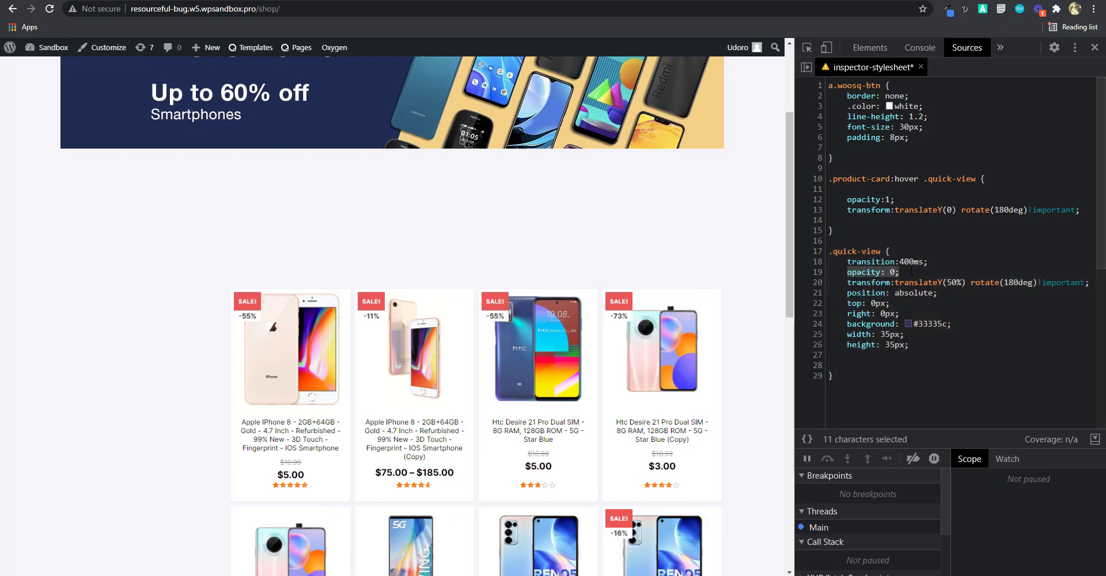
pyautogui.press('BackSpace')
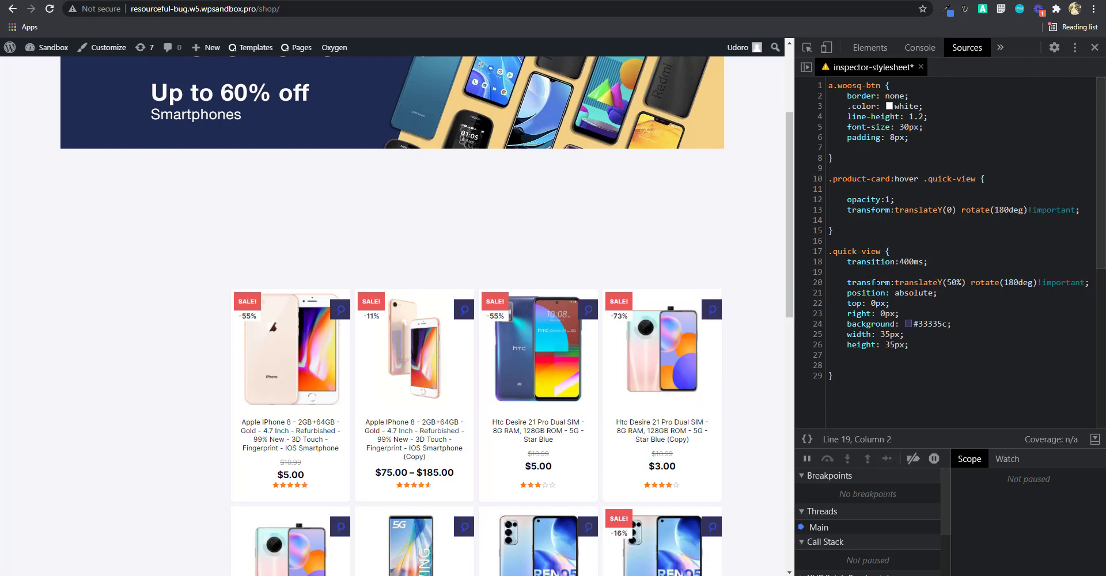
pyautogui.hotkey('ctrl', 'z')
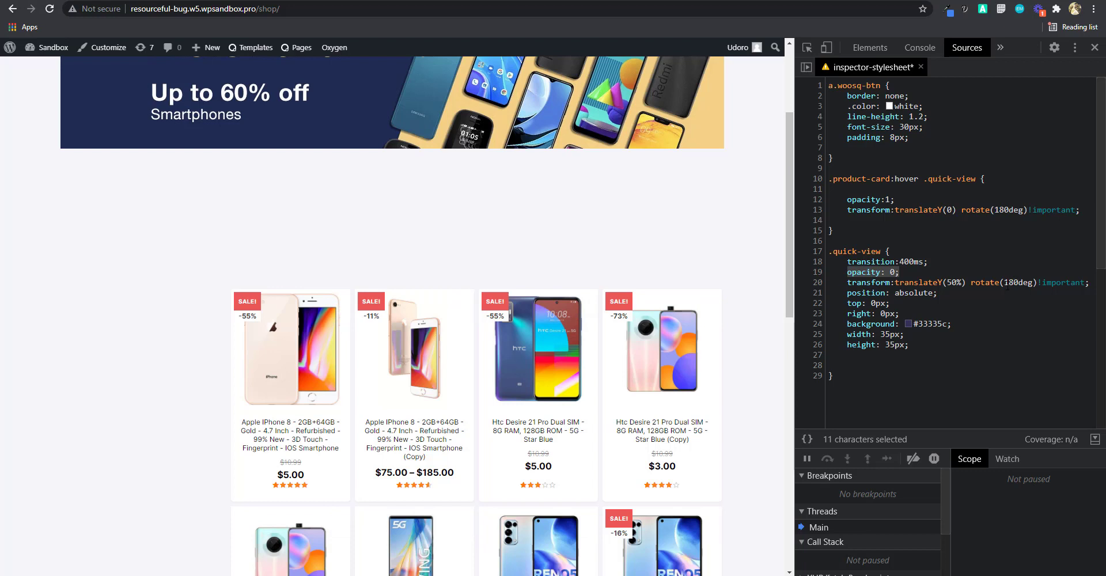
# Review the selector, opacity and transform of the .product-card:hover .quick-view rule against a product card's hover effect
pyautogui.moveTo(703, 310)
pyautogui.click(933, 253)
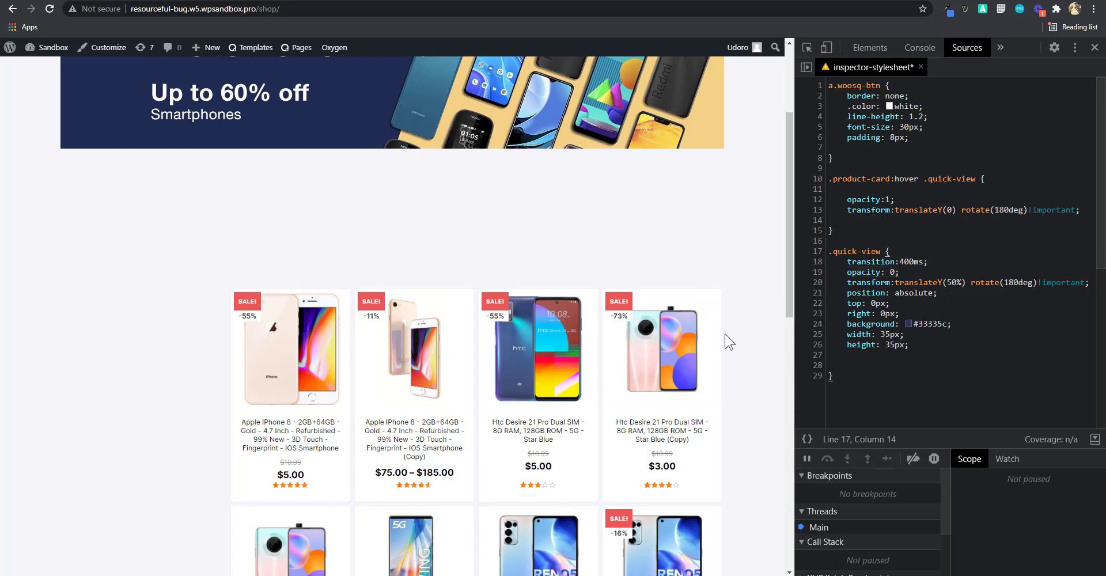
pyautogui.click(906, 272)
pyautogui.moveTo(847, 179); pyautogui.dragTo(898, 179)
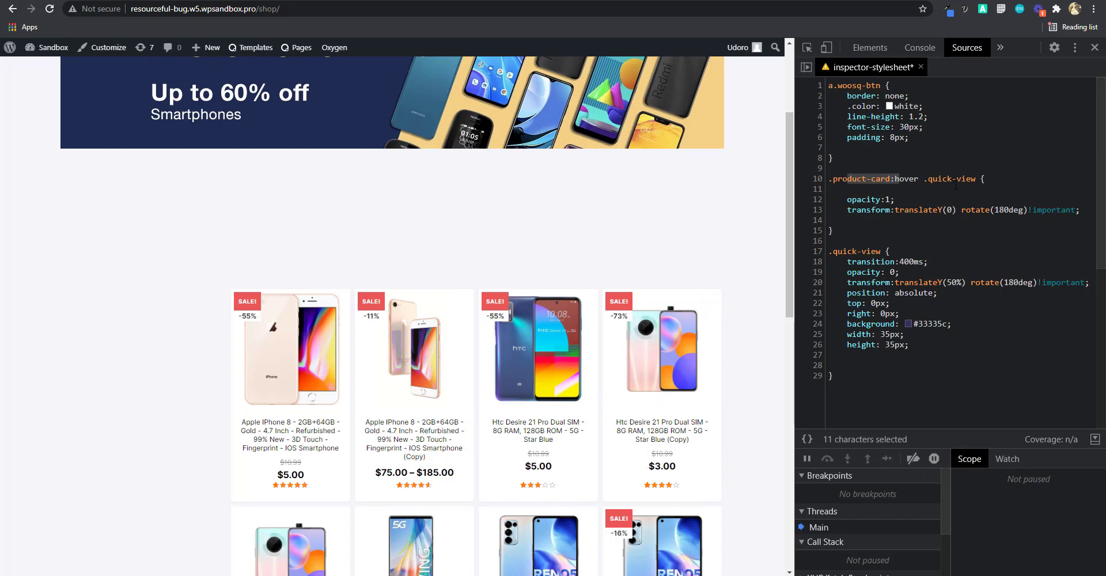
pyautogui.click(897, 199)
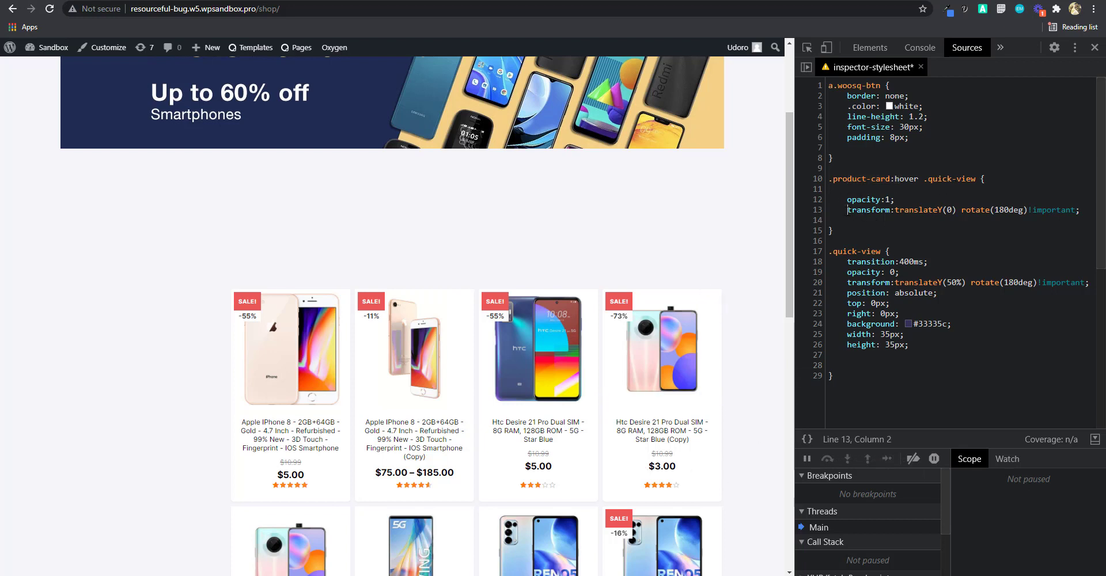
pyautogui.moveTo(848, 210); pyautogui.dragTo(1031, 209)
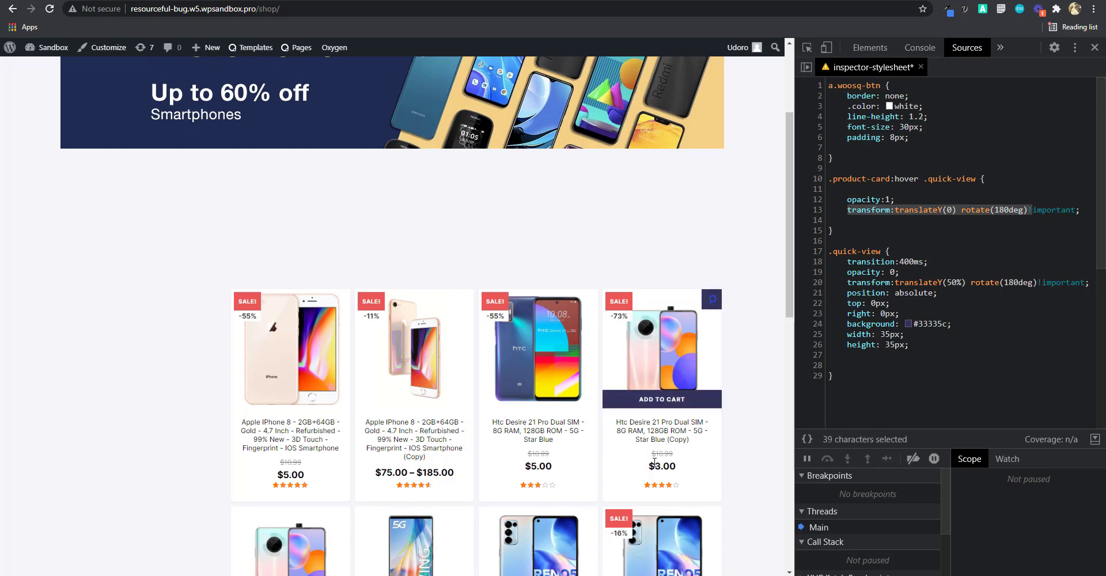
pyautogui.click(999, 231)
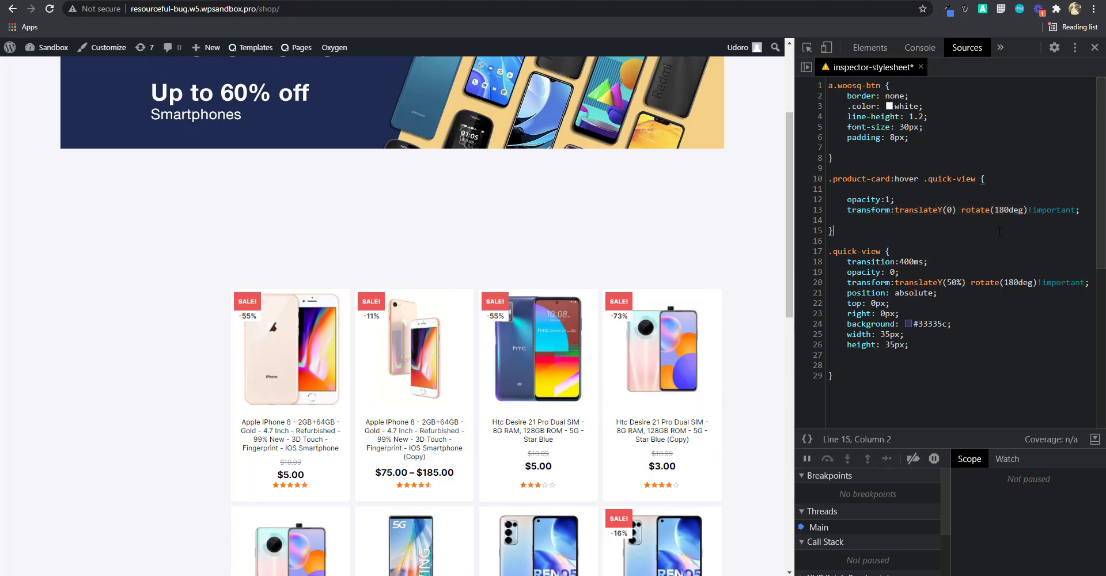
# Try removing rotate(180deg) from the transform in the .product-card:hover .quick-view rule, and undo the removal
pyautogui.moveTo(996, 210); pyautogui.dragTo(1010, 210)
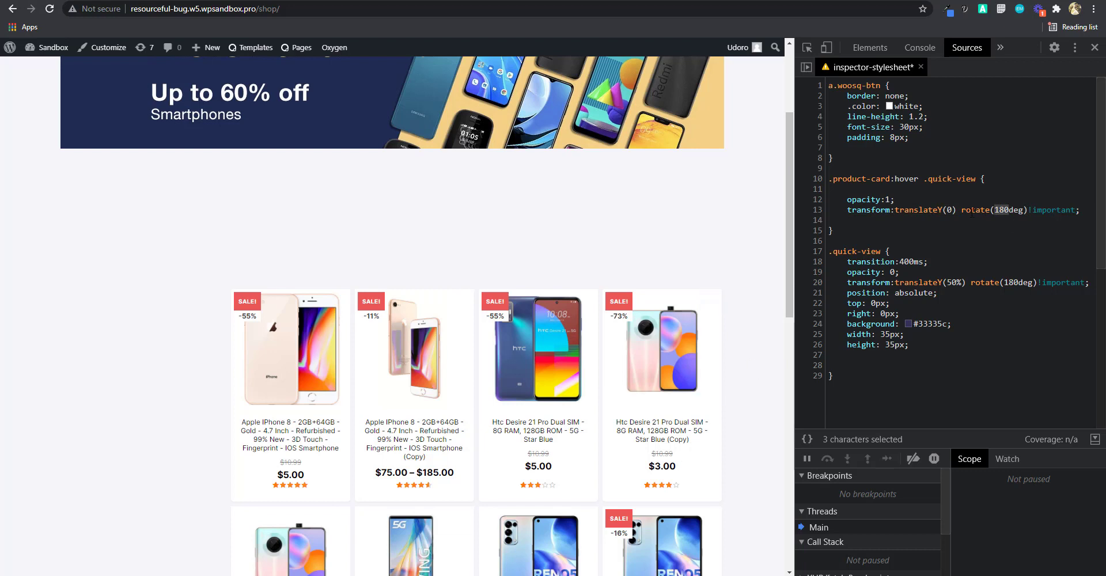
pyautogui.moveTo(962, 209); pyautogui.dragTo(1029, 210)
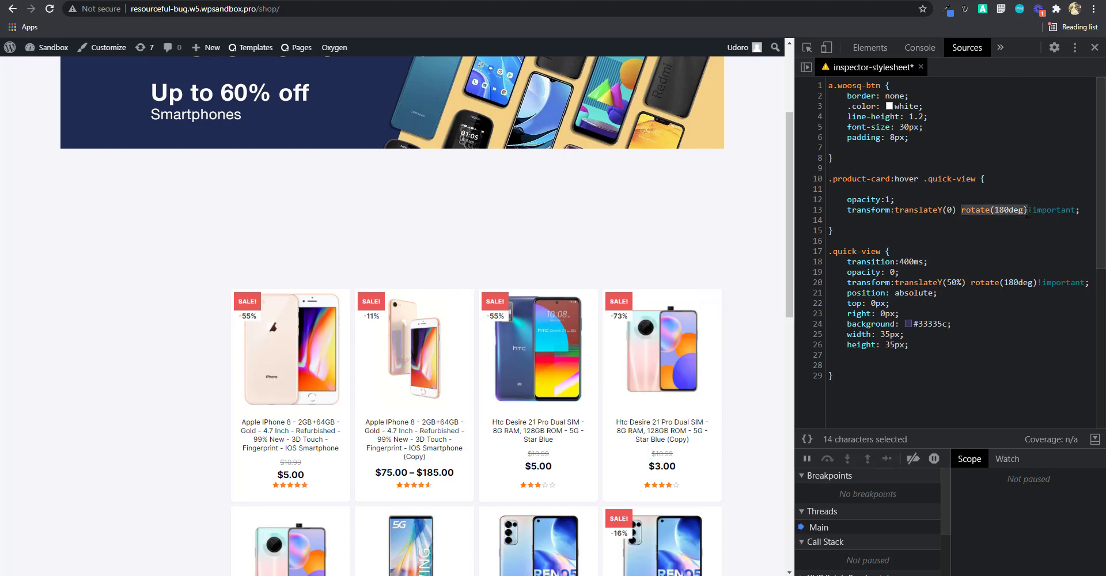
pyautogui.press('BackSpace')
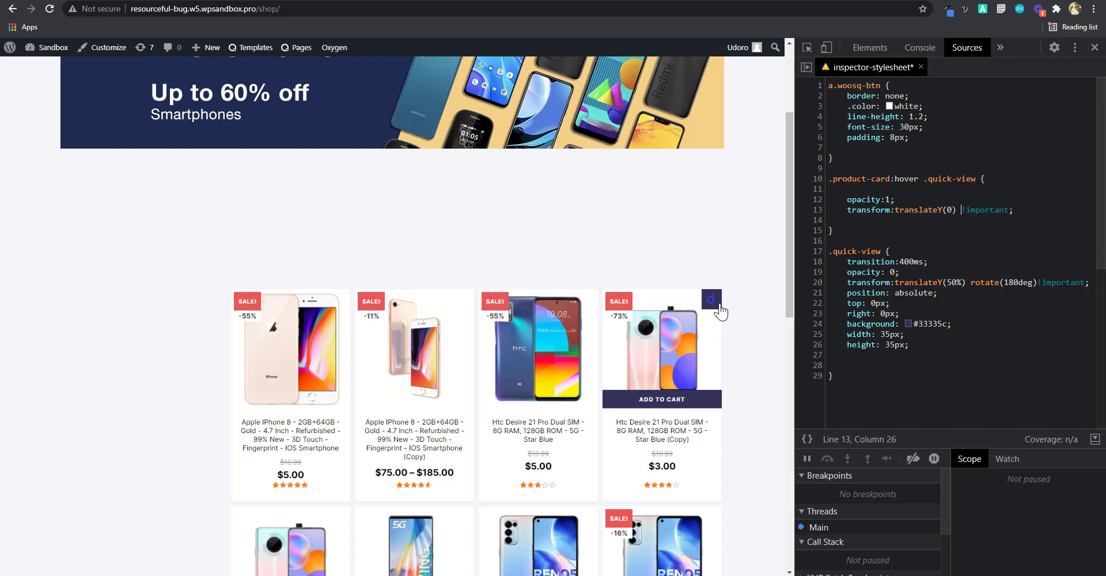
pyautogui.click(960, 250)
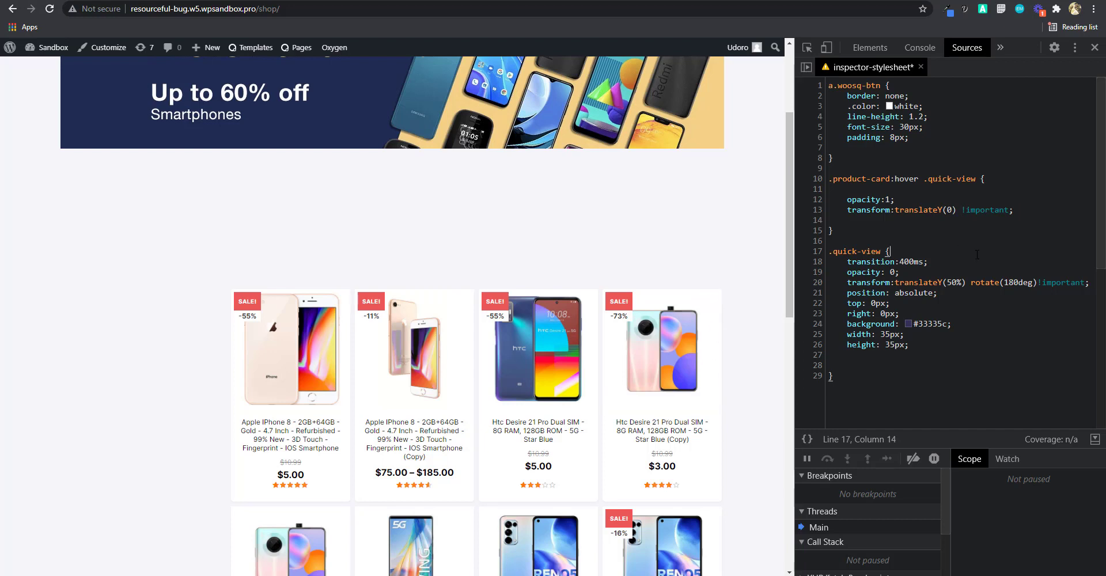
pyautogui.hotkey('ctrl', 'z')
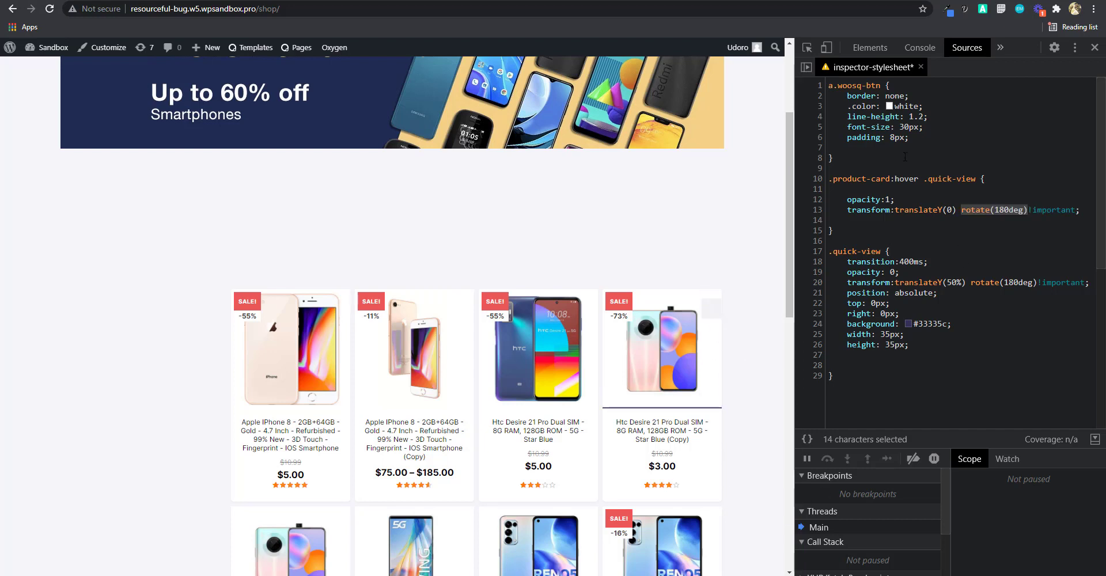
# Re-enable the white color in a.woosq-btn by removing the dot before the declaration
pyautogui.click(851, 106)
pyautogui.press('BackSpace')
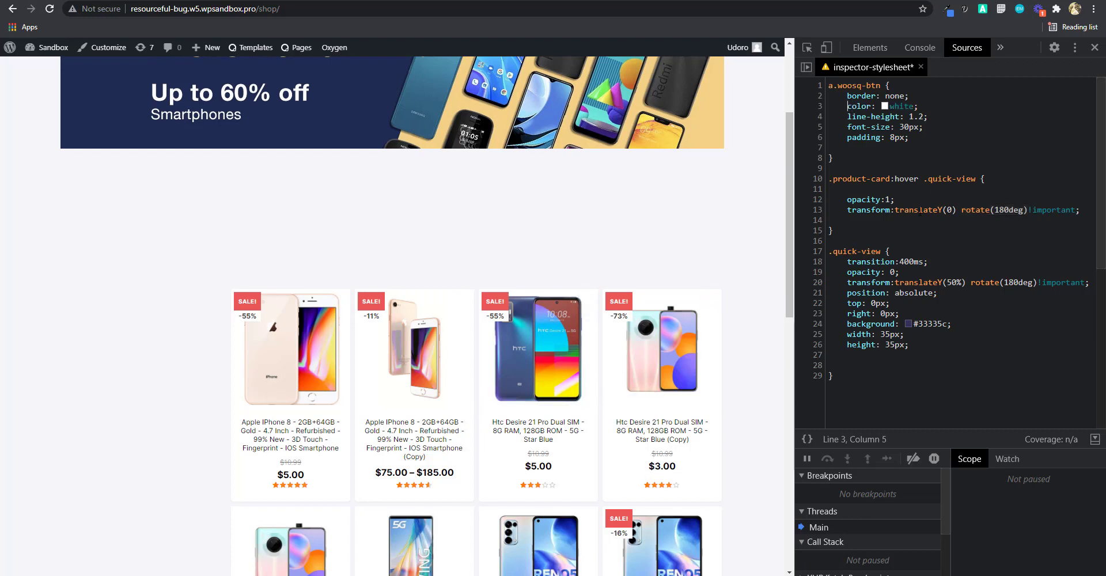
pyautogui.click(952, 180)
pyautogui.doubleClick(858, 252)
pyautogui.click(975, 240)
# Copy all the CSS rules from the inspector stylesheet, a.woosq-btn through .quick-view, and delete them there
pyautogui.moveTo(861, 384); pyautogui.dragTo(824, 82)
pyautogui.hotkey('ctrl', 'c')
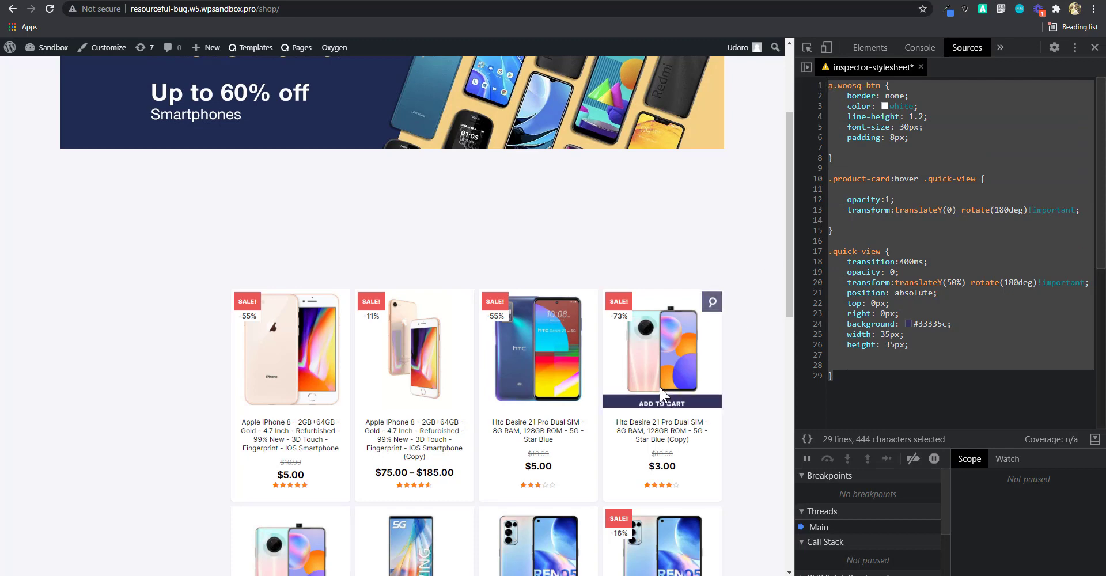
pyautogui.press('BackSpace')
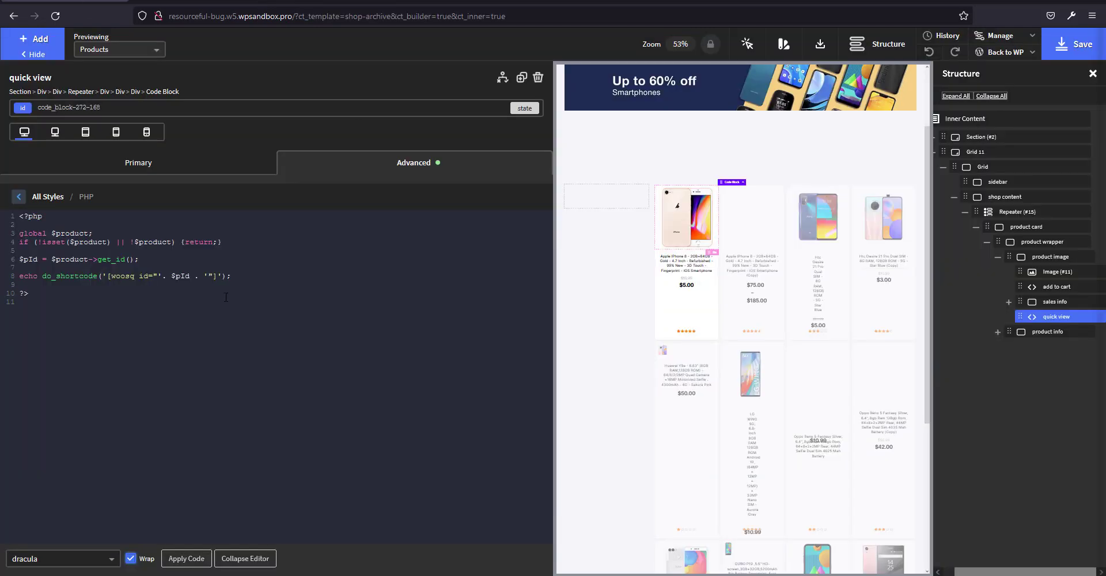
# In the Oxygen builder, append a QUICK VIEW comment and the copied rules to the woo stylesheet, collapse the editor and save
pyautogui.moveTo(1001, 35)
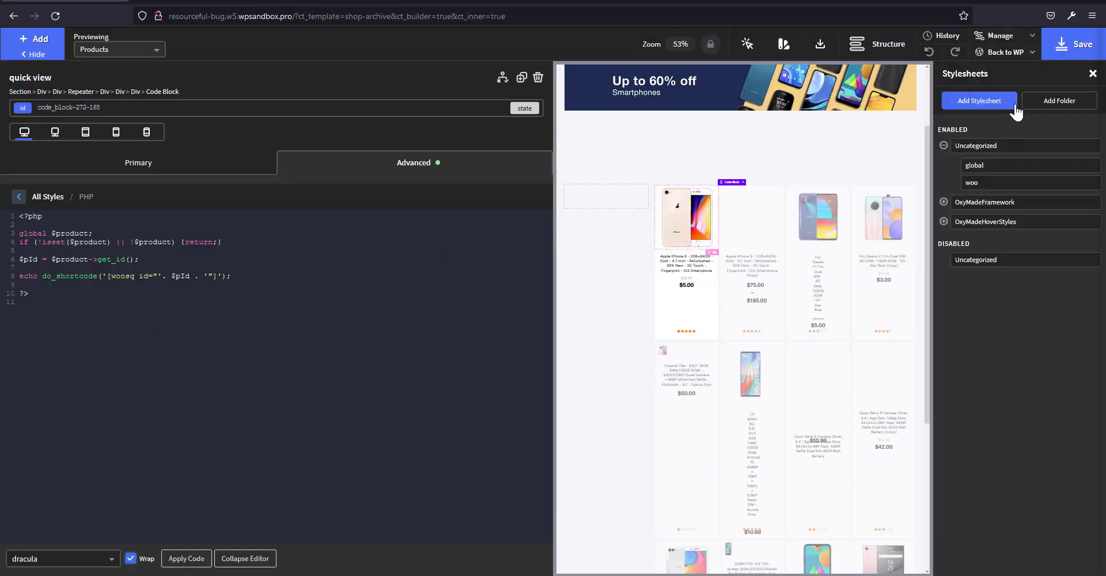
pyautogui.click(996, 71)
pyautogui.click(977, 183)
pyautogui.scroll(-5, 297, 408)
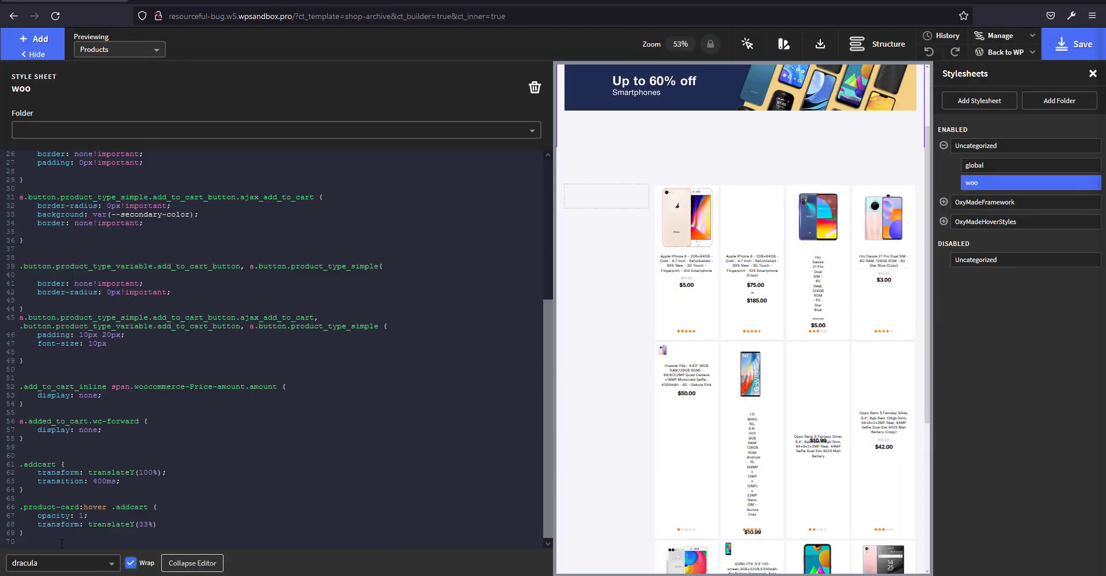
pyautogui.press('Return')
pyautogui.press('Return')
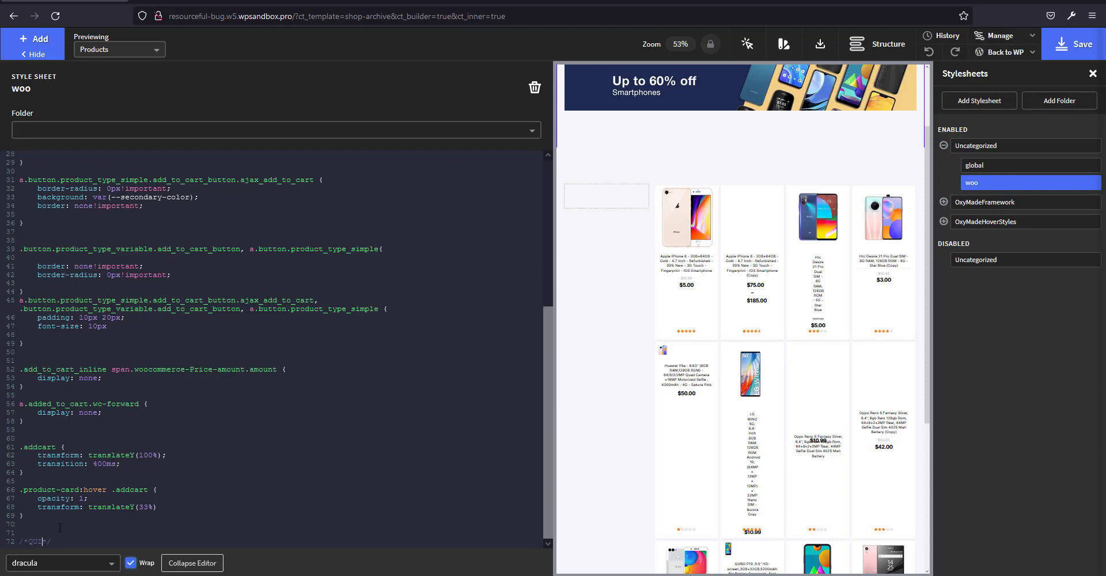
pyautogui.hotkey('ctrl', 'v')
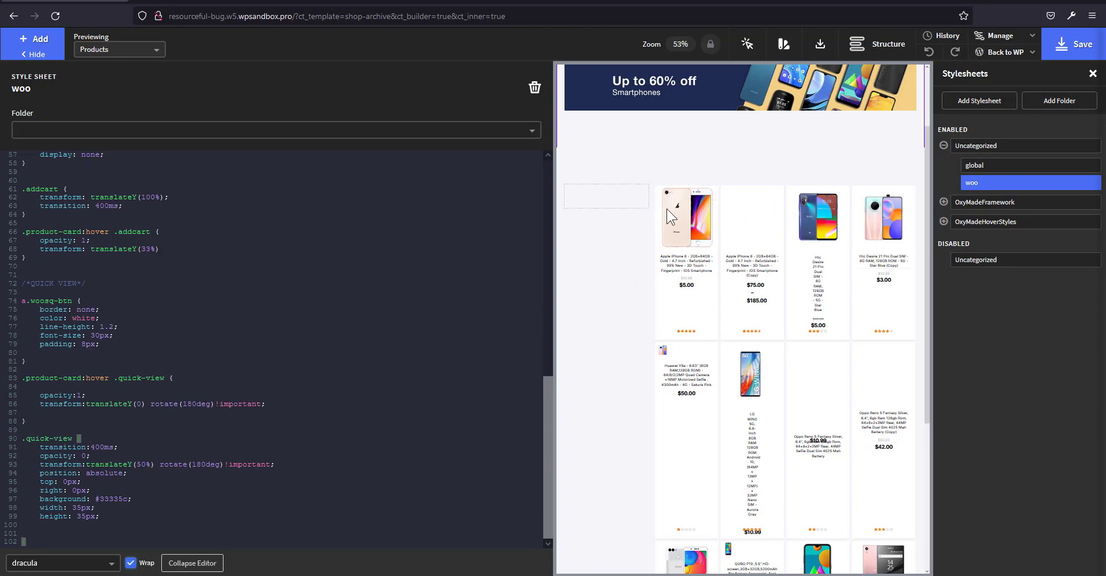
pyautogui.click(215, 563)
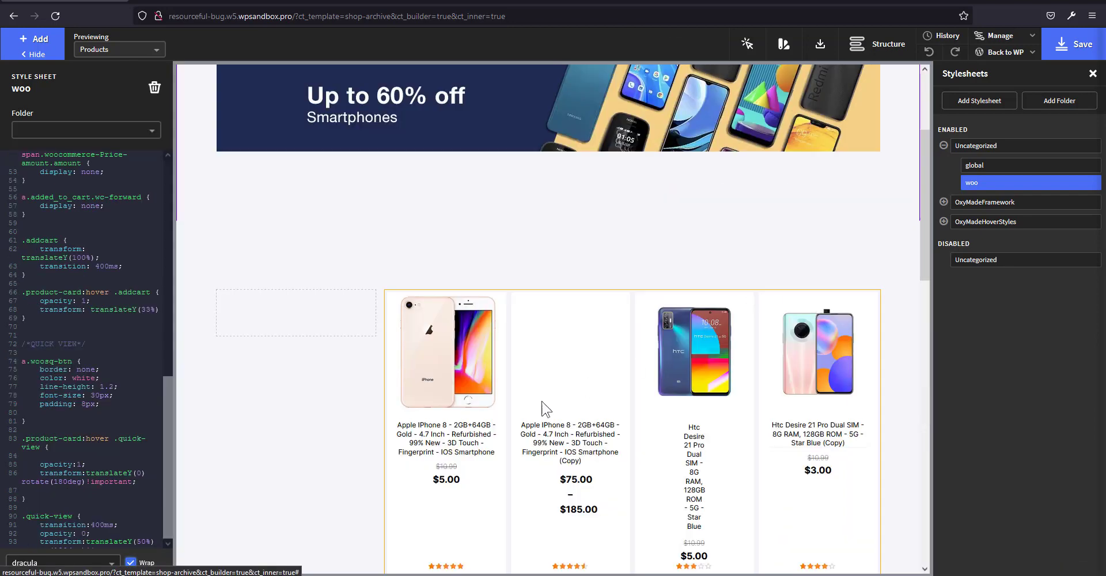
pyautogui.click(1072, 44)
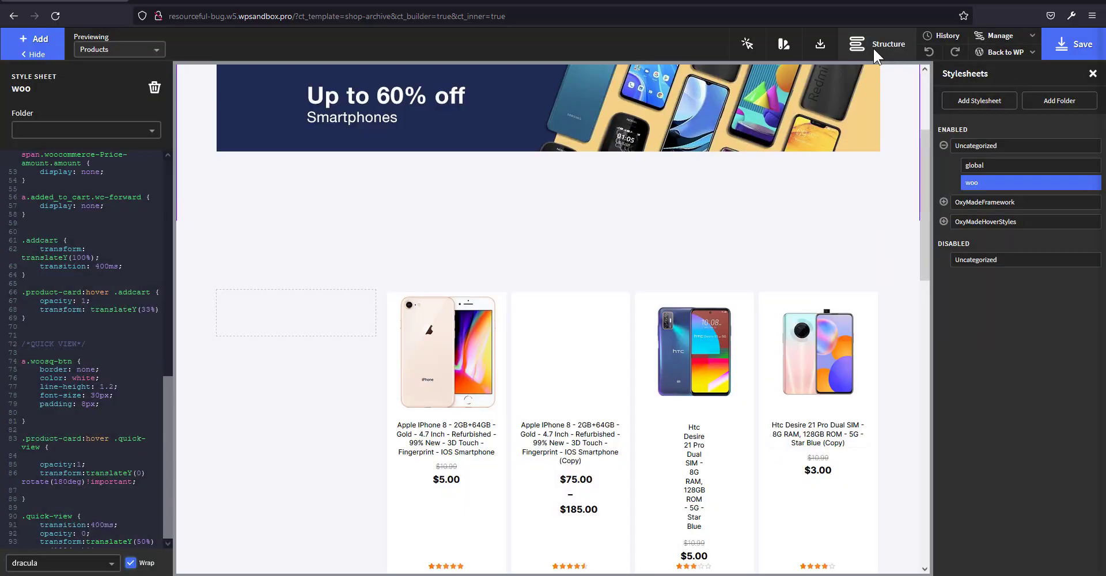
# Switch the preview render of Repeater (#15) to Single Mode and back to Normal Mode
pyautogui.click(874, 51)
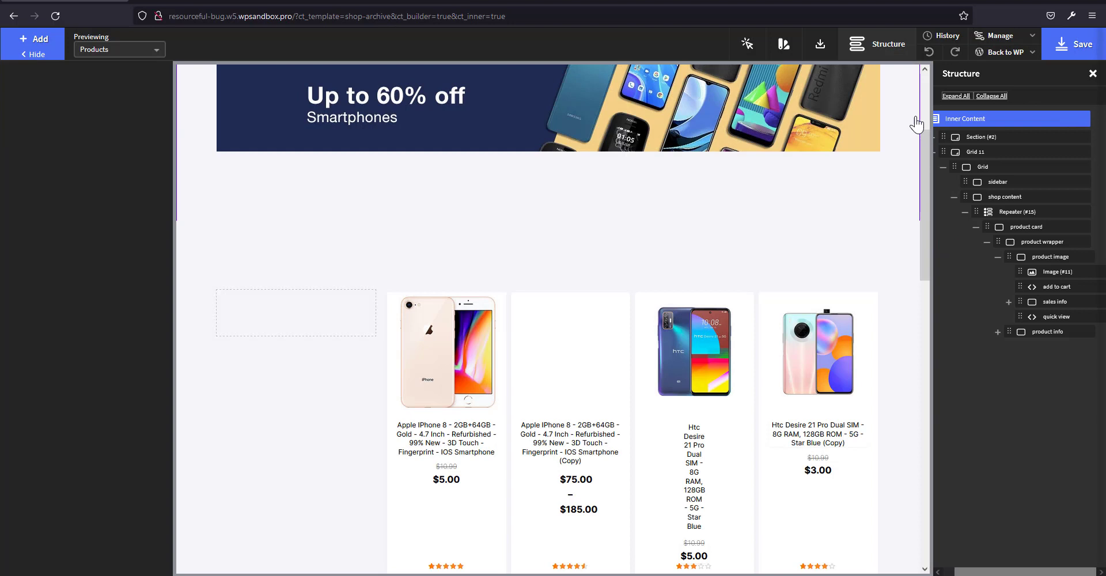
pyautogui.click(1005, 212)
pyautogui.click(127, 326)
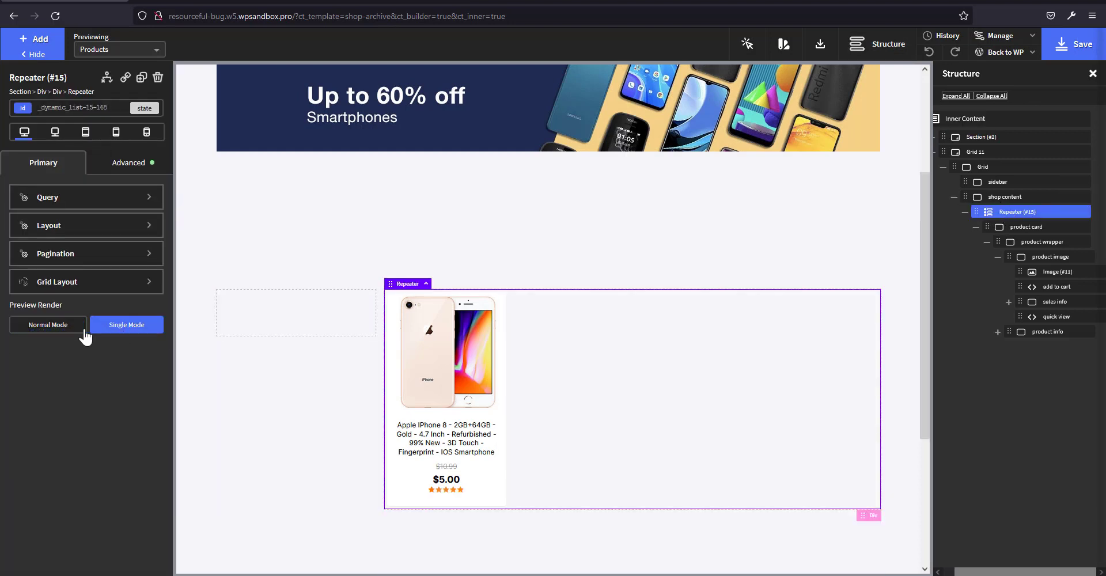
pyautogui.click(52, 331)
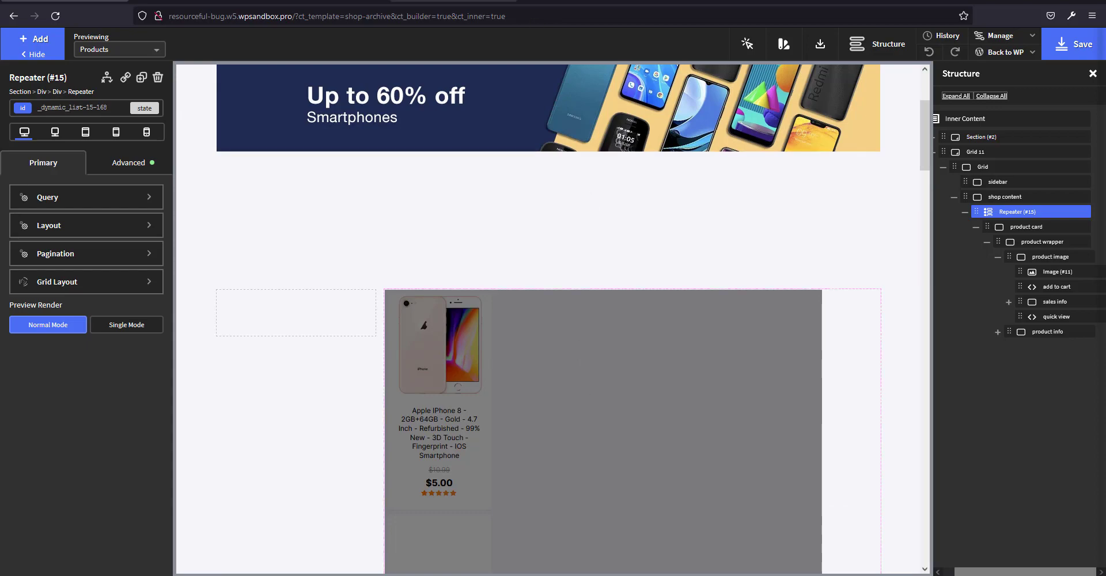
# Reload the sandbox shop page and check the quick view and add-to-cart buttons on the product cards
pyautogui.click(329, 1)
pyautogui.click(213, 1)
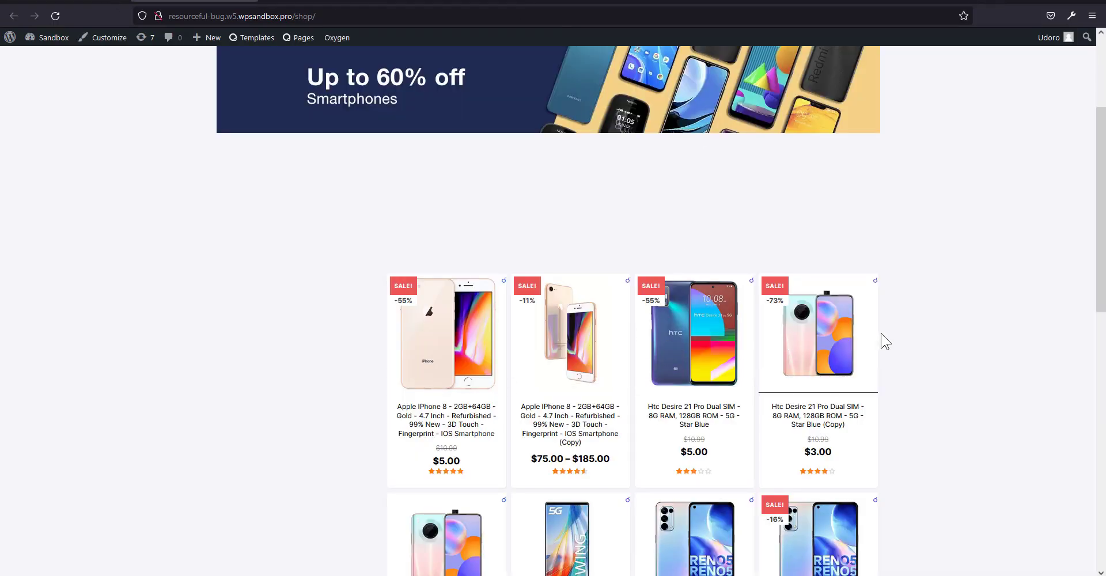
pyautogui.press('F5')
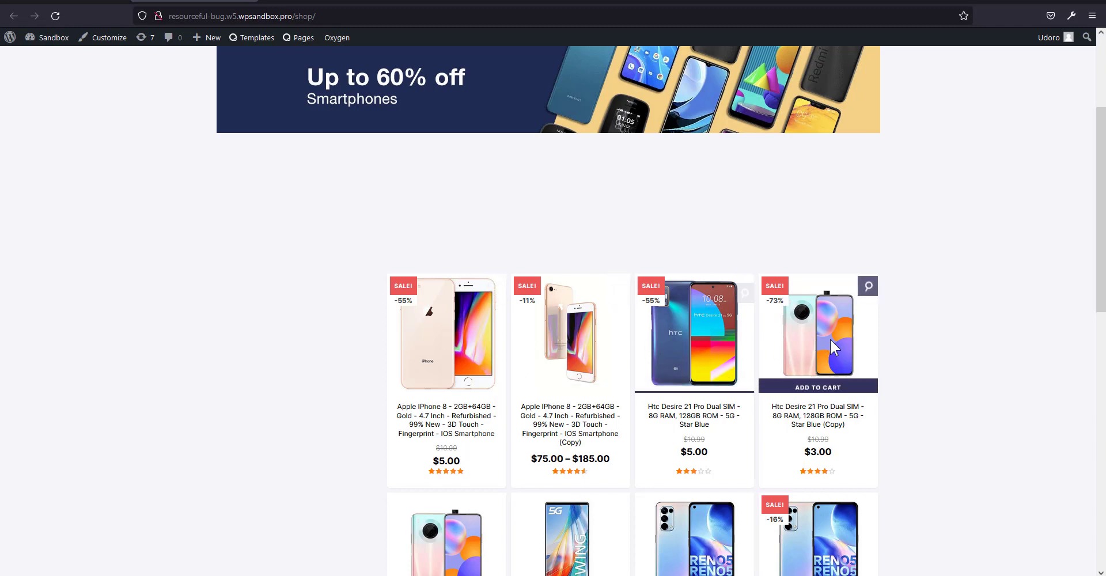
pyautogui.scroll(-2, 858, 341)
pyautogui.scroll(1, 819, 317)
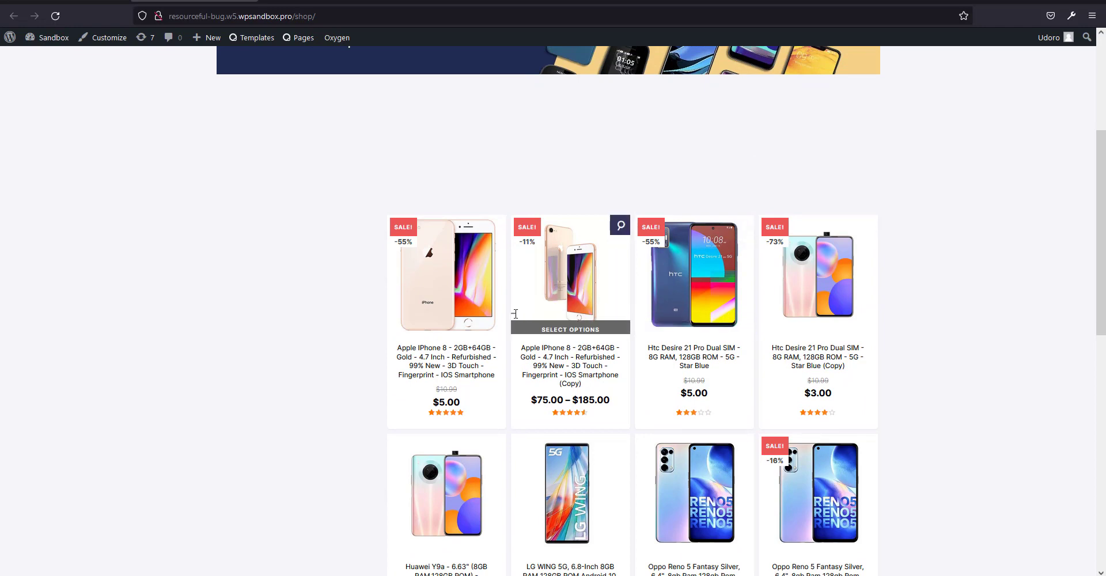
pyautogui.moveTo(516, 314); pyautogui.dragTo(510, 315)
pyautogui.scroll(-3, 545, 227)
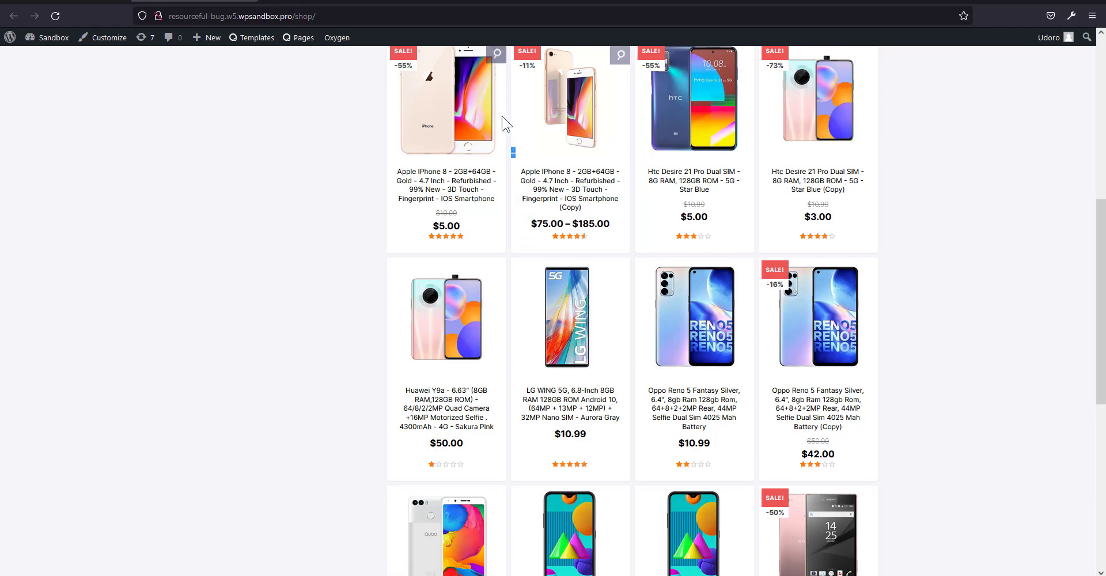
# Open the list of all snippets in the sandbox site's WordPress admin
pyautogui.click(562, 1)
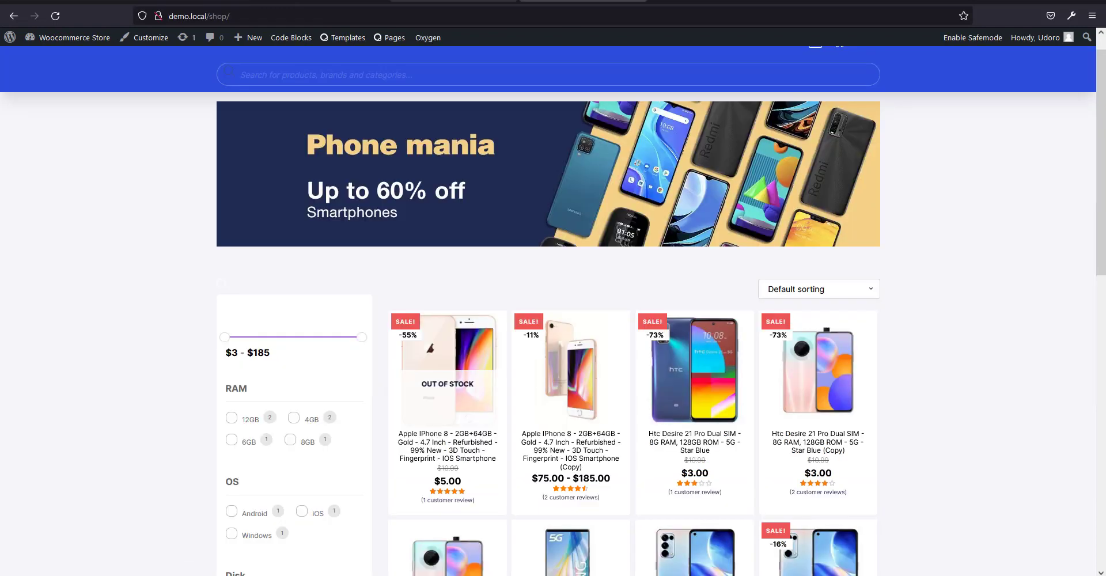
pyautogui.click(453, 1)
pyautogui.click(513, 1)
pyautogui.click(323, 1)
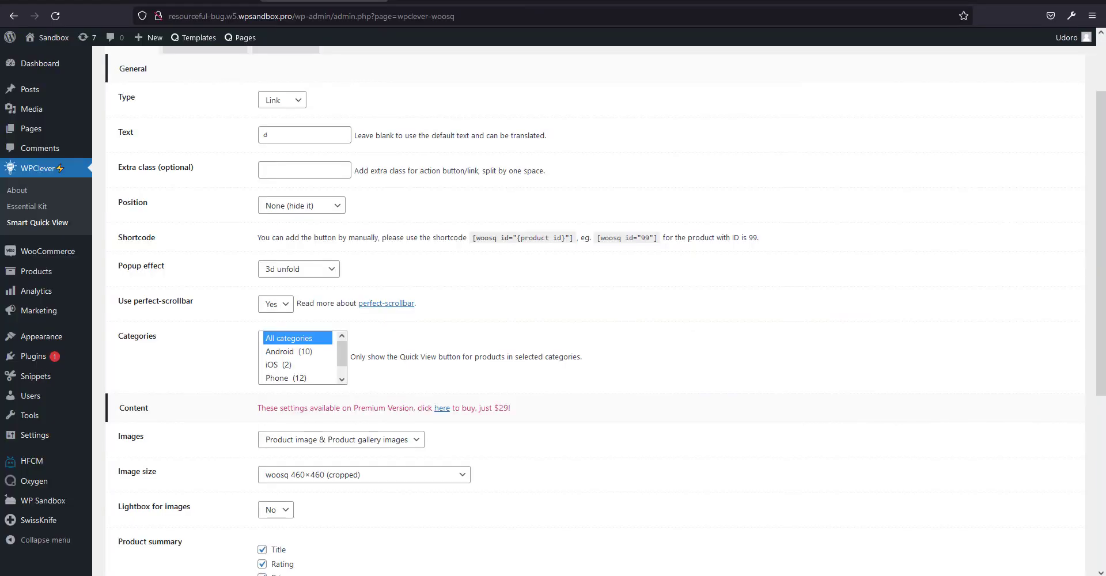
pyautogui.click(38, 383)
pyautogui.scroll(-10, 267, 318)
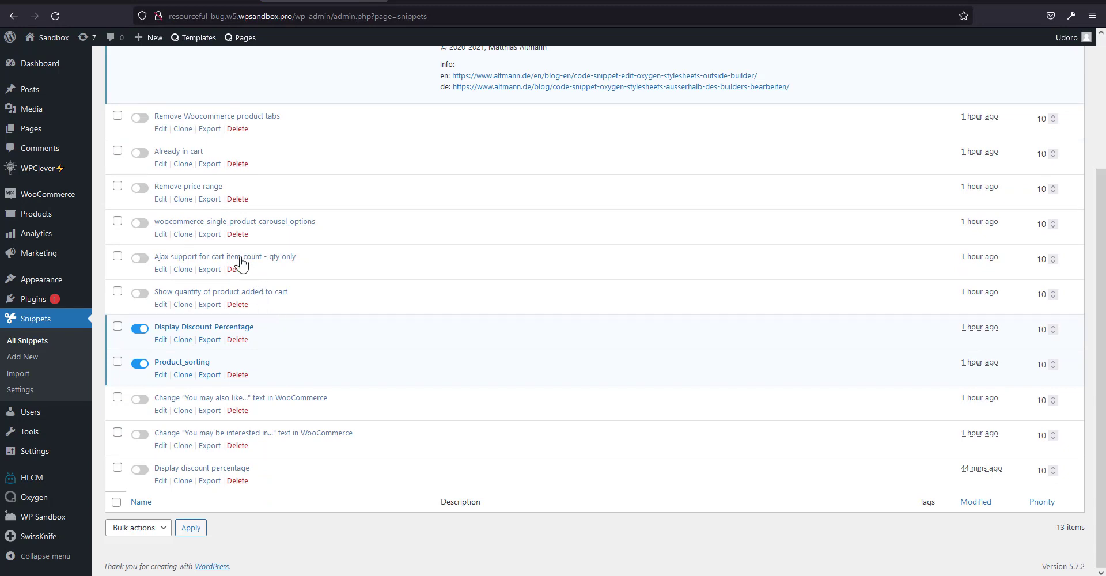
# Save and activate the "Remove price range" snippet, and reload the shop page
pyautogui.click(163, 200)
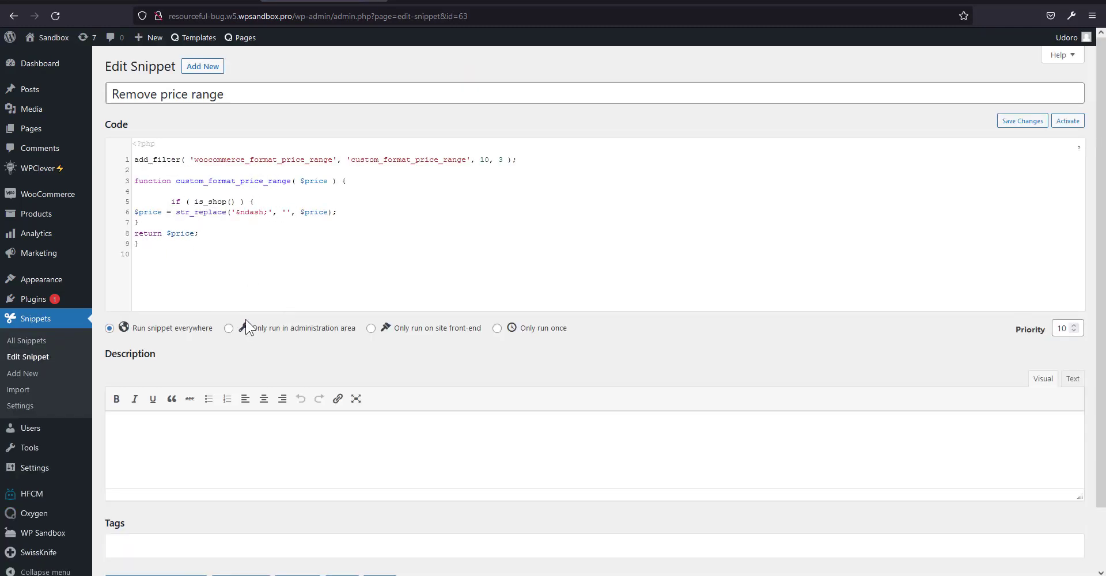
pyautogui.scroll(-2, 236, 391)
pyautogui.click(190, 516)
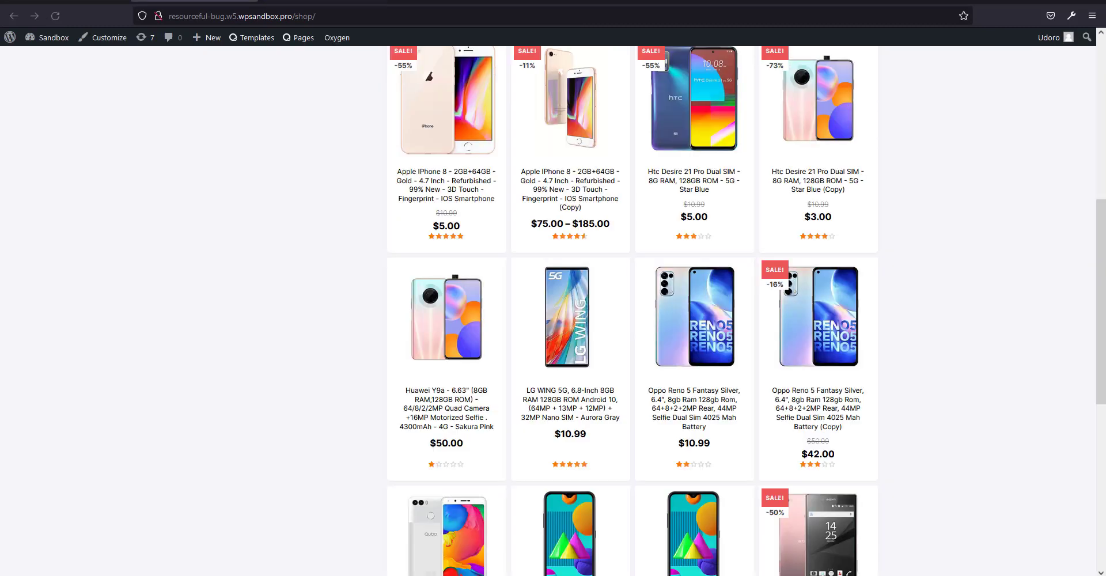
pyautogui.scroll(2, 599, 257)
pyautogui.hotkey('ctrl', 'r')
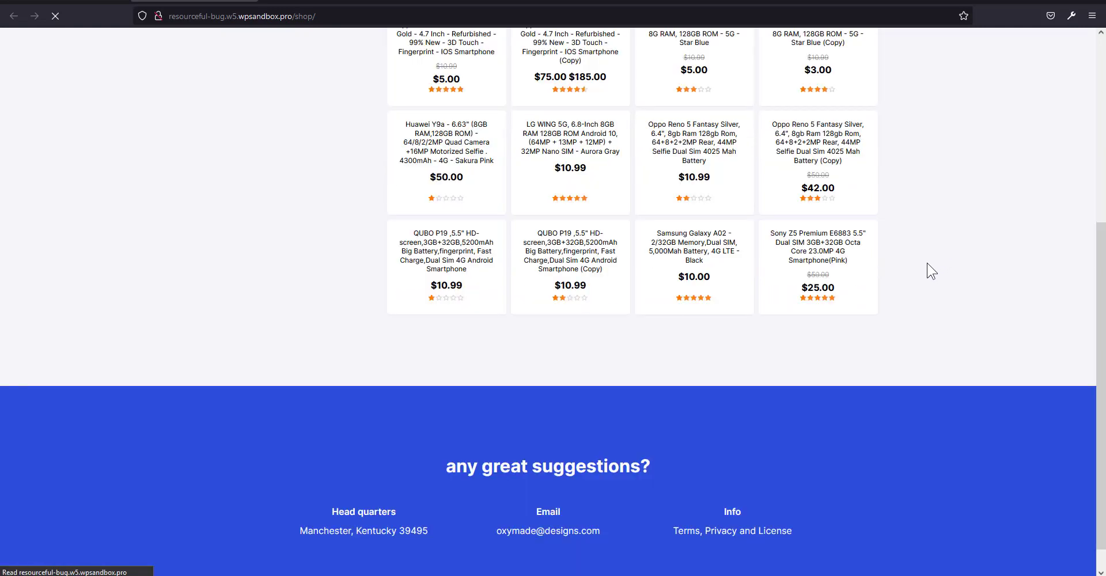
# Check the sandbox shop's price range, and open the woo stylesheet for editing in the demo.local site's admin
pyautogui.scroll(-3, 864, 365)
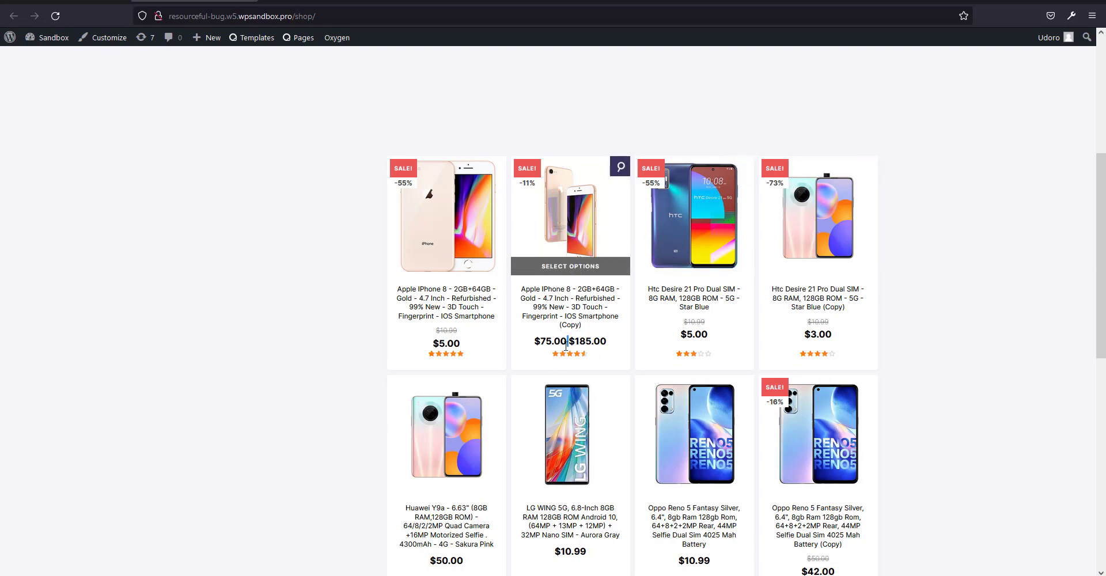
pyautogui.click(259, 281)
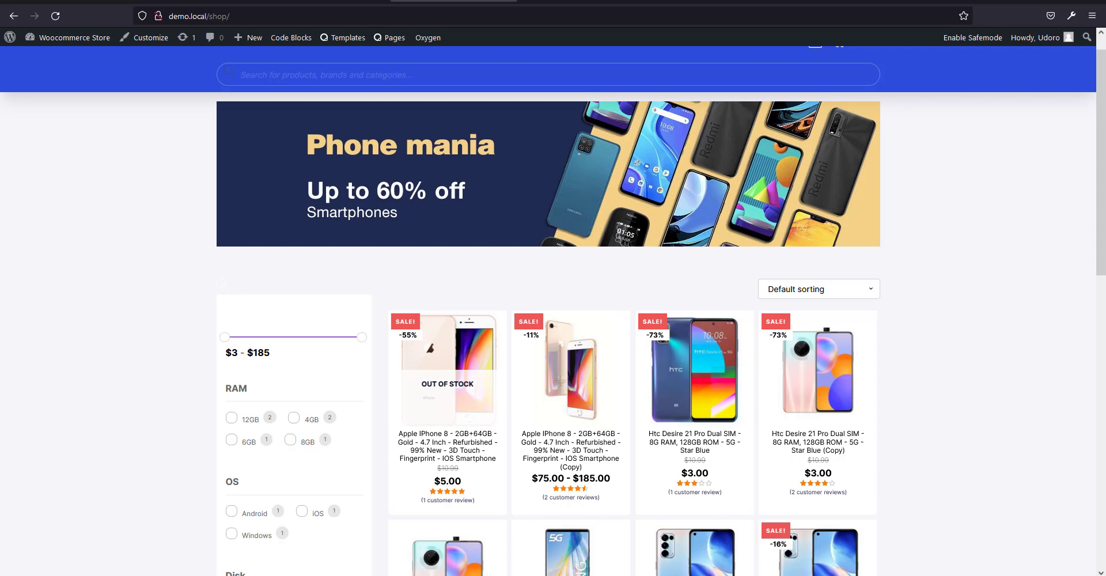
pyautogui.click(63, 54)
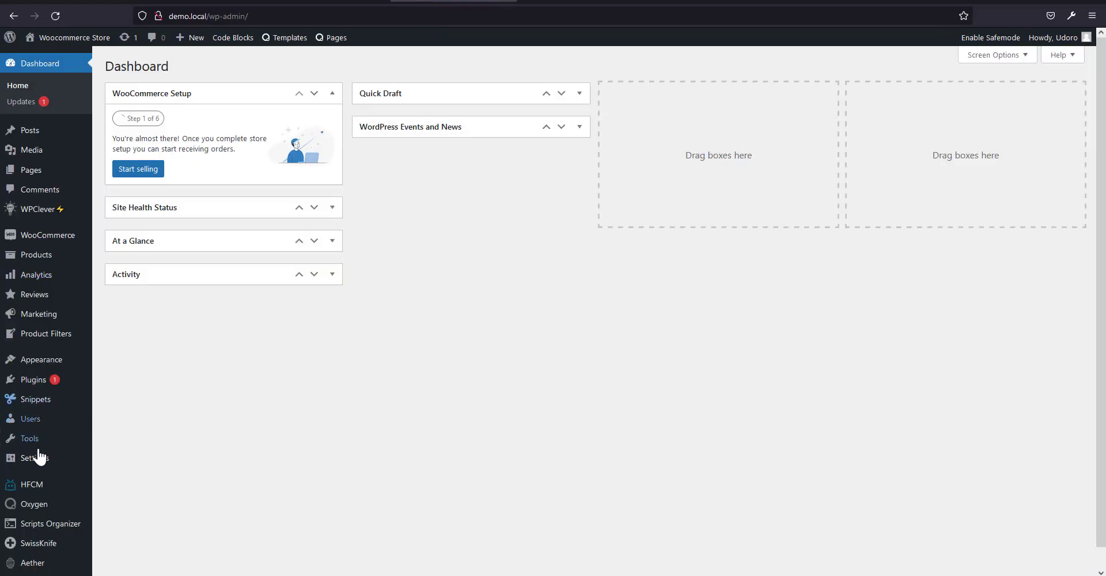
pyautogui.moveTo(36, 507)
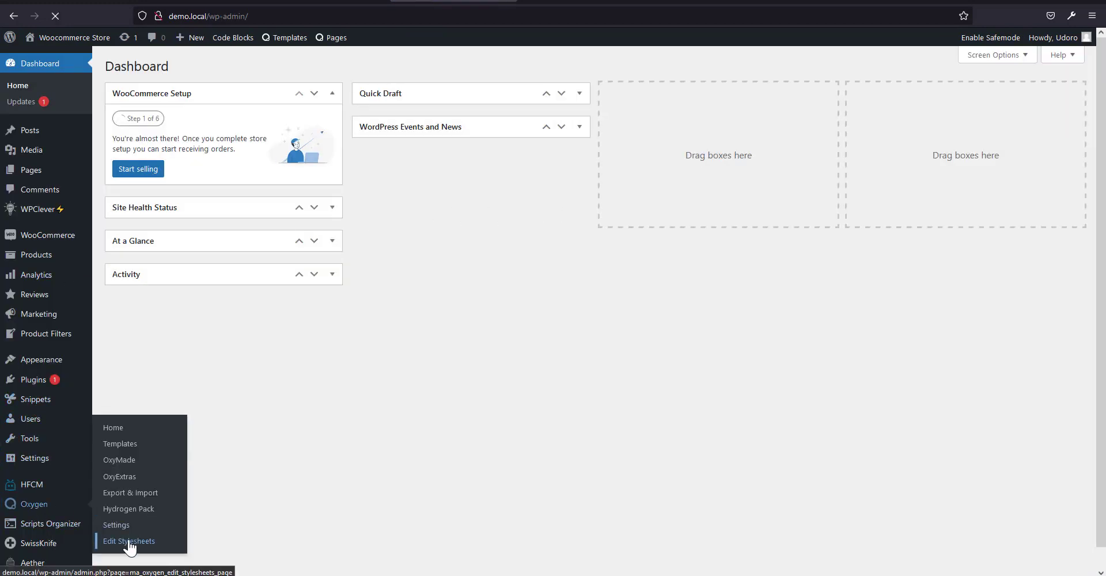
pyautogui.click(130, 543)
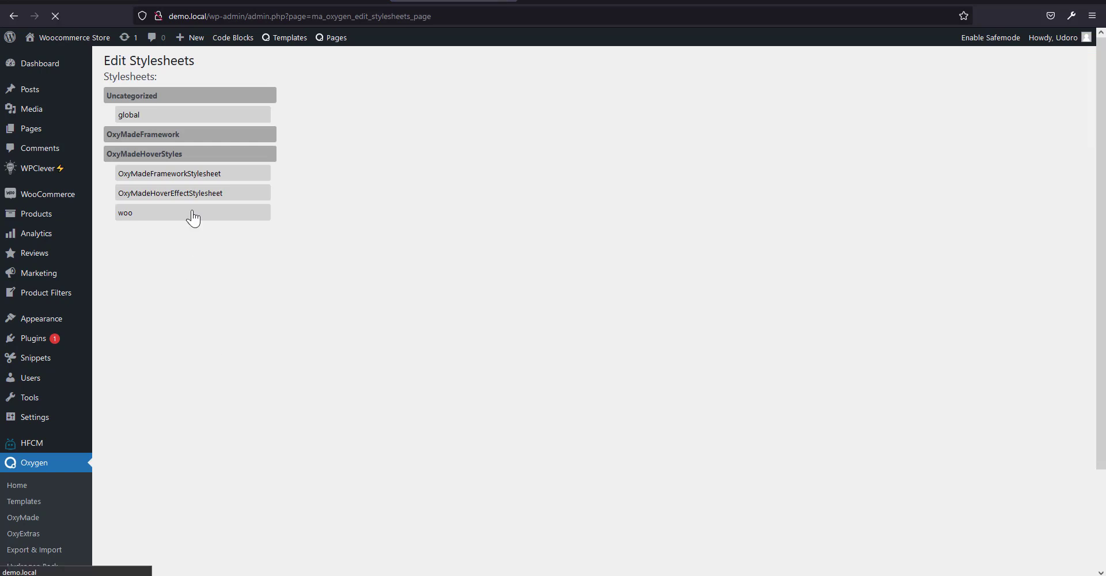
pyautogui.click(193, 214)
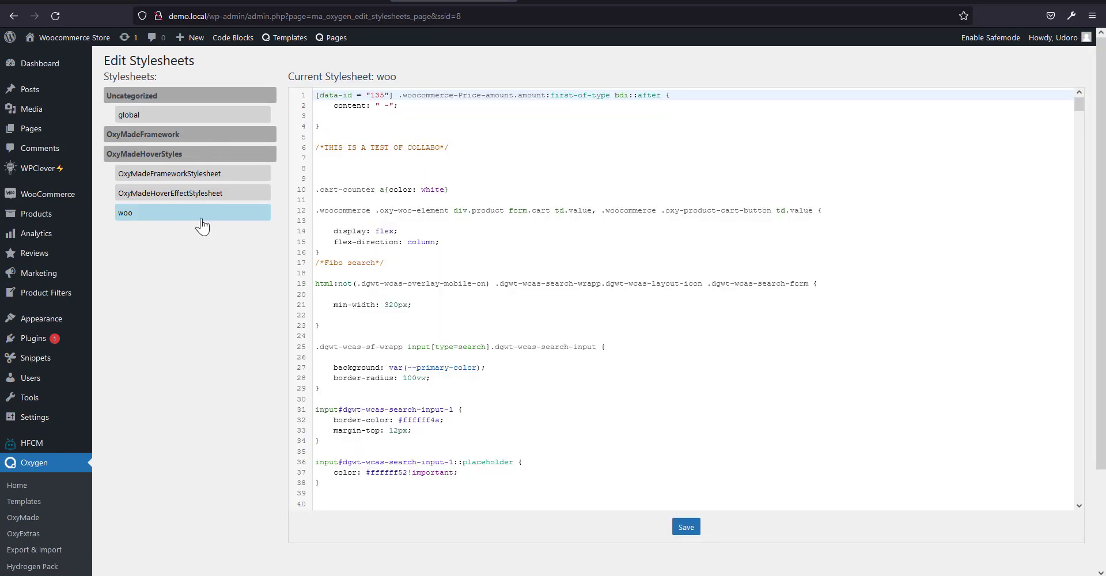
# Examine the CSS rule that appends a dash after the first WooCommerce price amount, including its data-id selector and content value
pyautogui.click(441, 130)
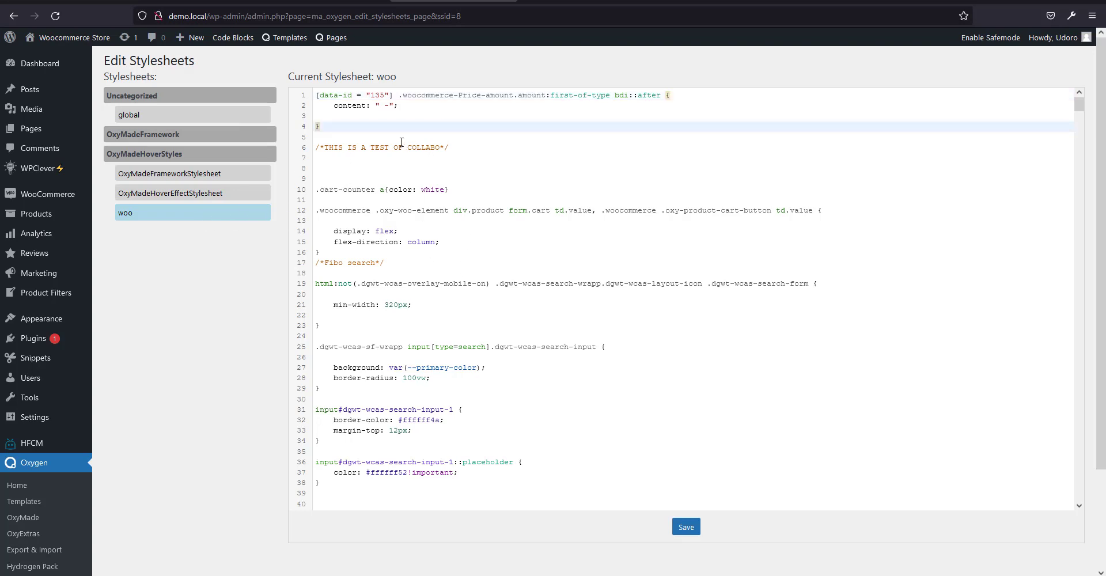
pyautogui.moveTo(326, 129); pyautogui.dragTo(314, 96)
pyautogui.click(346, 128)
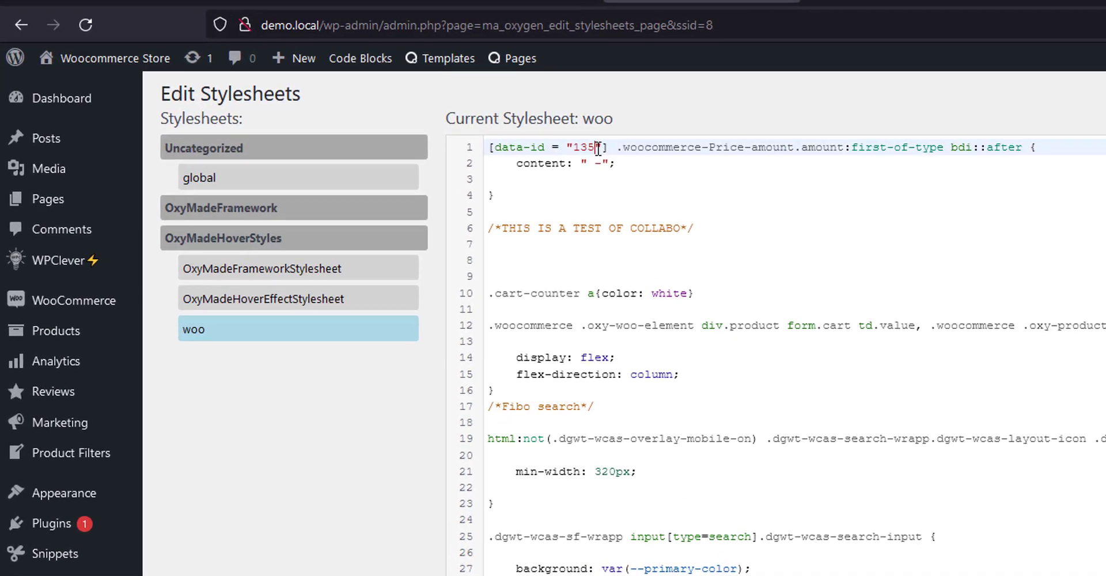
pyautogui.click(674, 113)
pyautogui.click(997, 152)
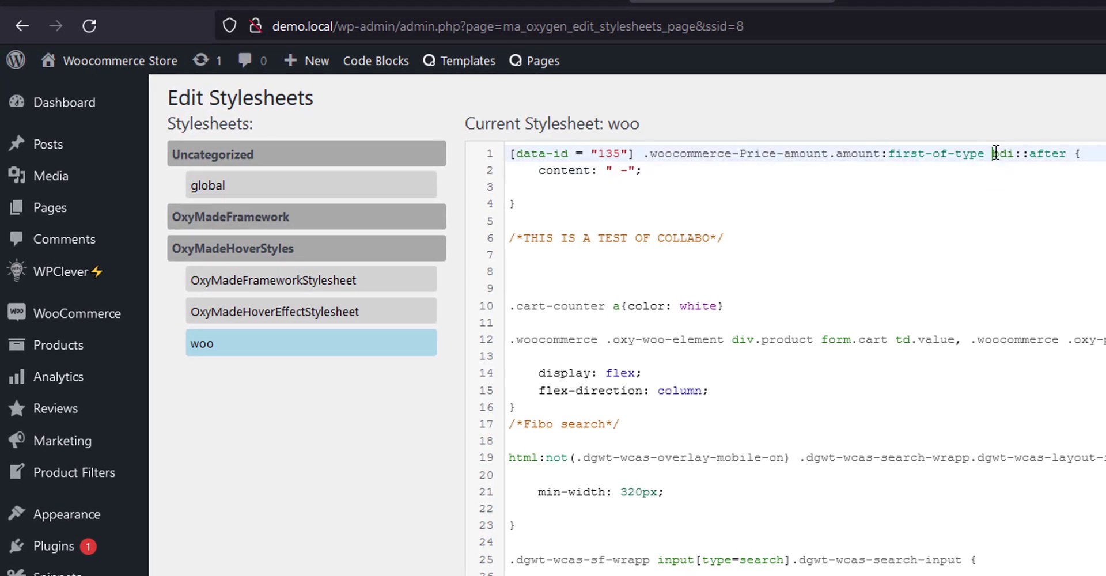
pyautogui.click(1033, 195)
pyautogui.moveTo(620, 171); pyautogui.dragTo(627, 171)
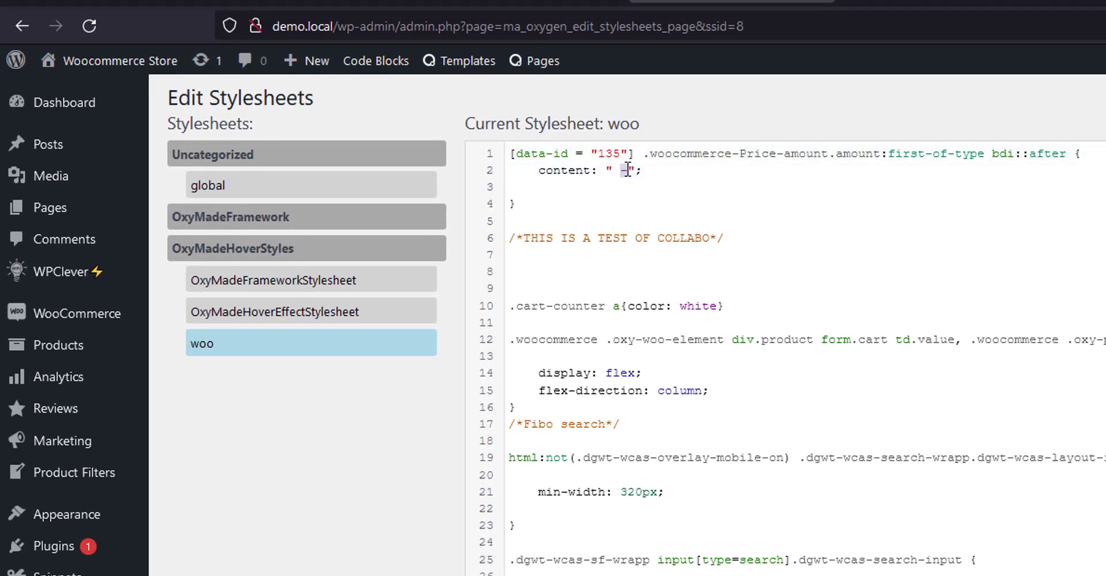
pyautogui.click(547, 217)
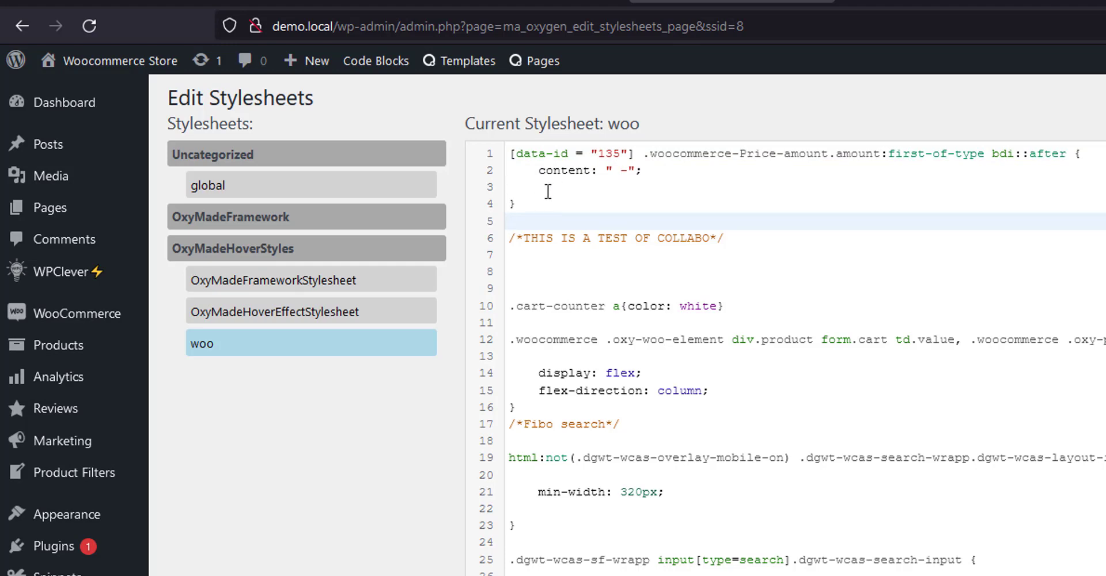
pyautogui.moveTo(605, 153); pyautogui.dragTo(617, 152)
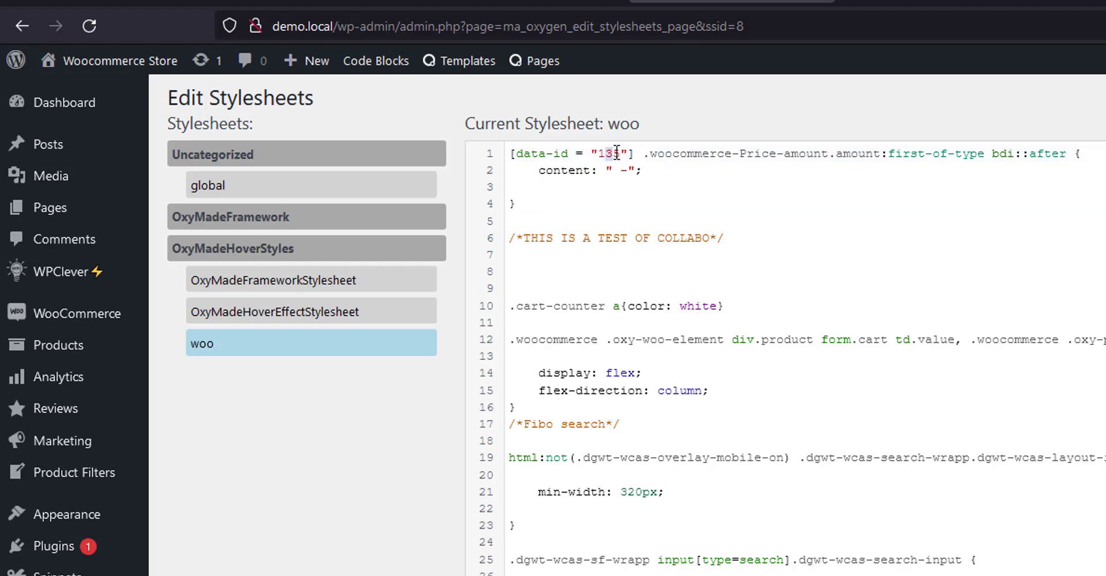
pyautogui.click(594, 216)
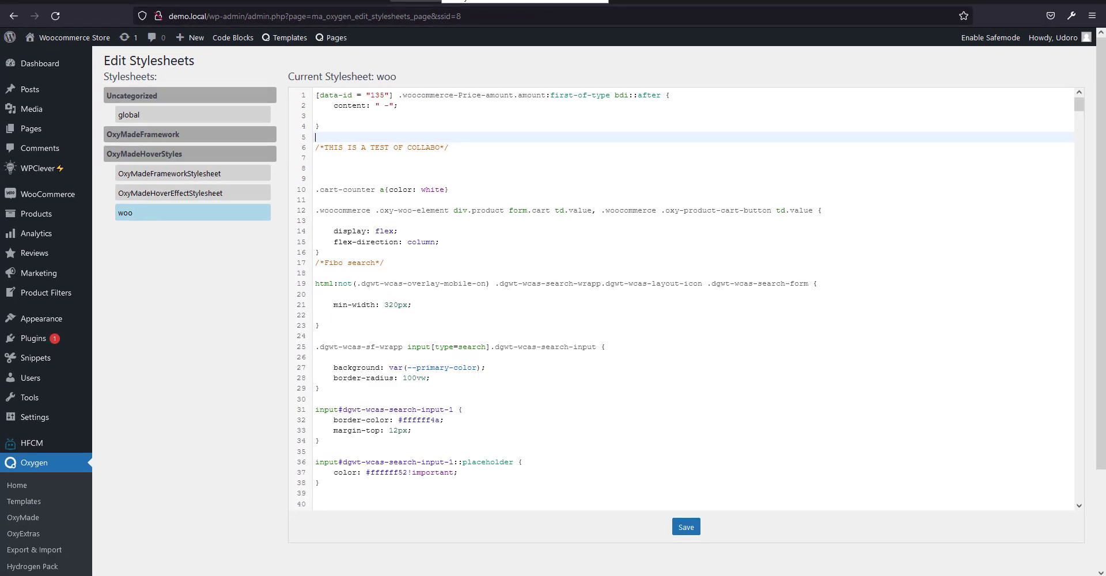
# Visit the demo.local storefront and inspect the price range on the variable iPhone 8 product card
pyautogui.moveTo(59, 42)
pyautogui.click(57, 60)
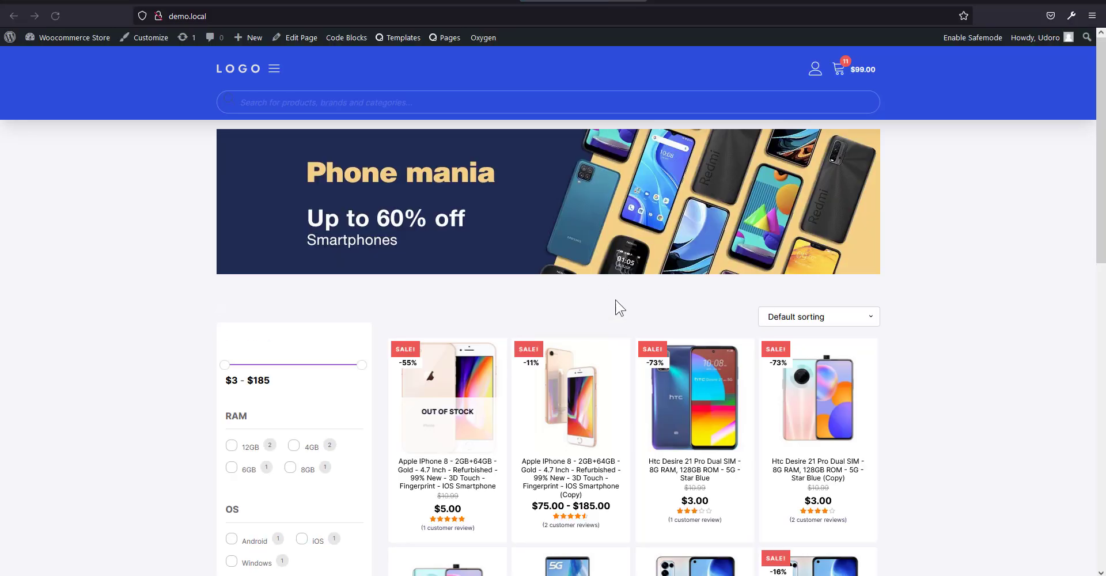
pyautogui.scroll(-3, 567, 420)
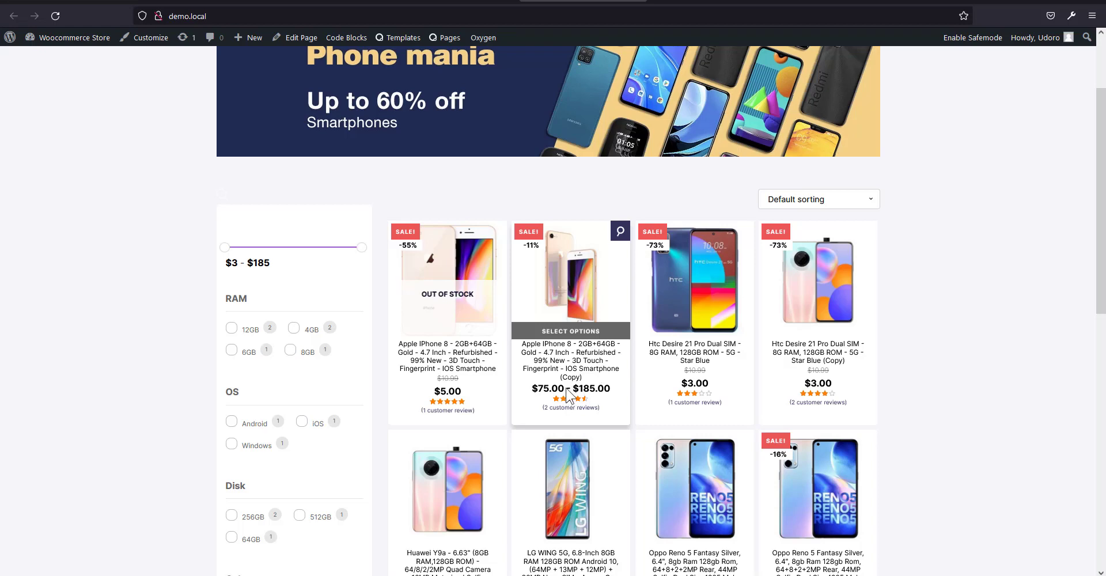
# Return to the woo stylesheet and examine the data-id "135" attribute selector that scopes the price dash rule
pyautogui.click(481, 1)
pyautogui.click(402, 115)
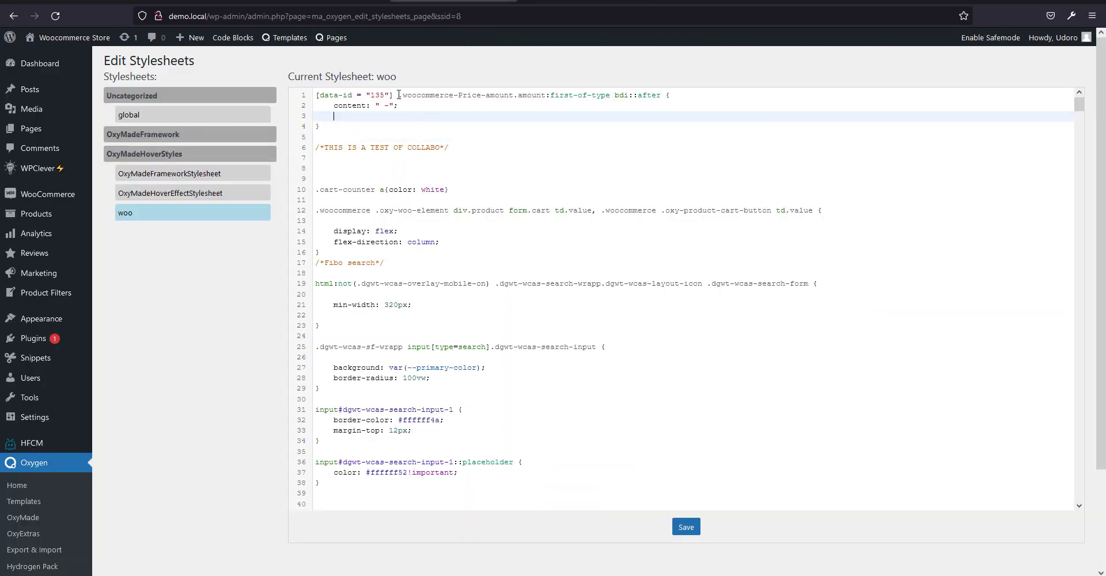
pyautogui.moveTo(398, 95); pyautogui.dragTo(322, 94)
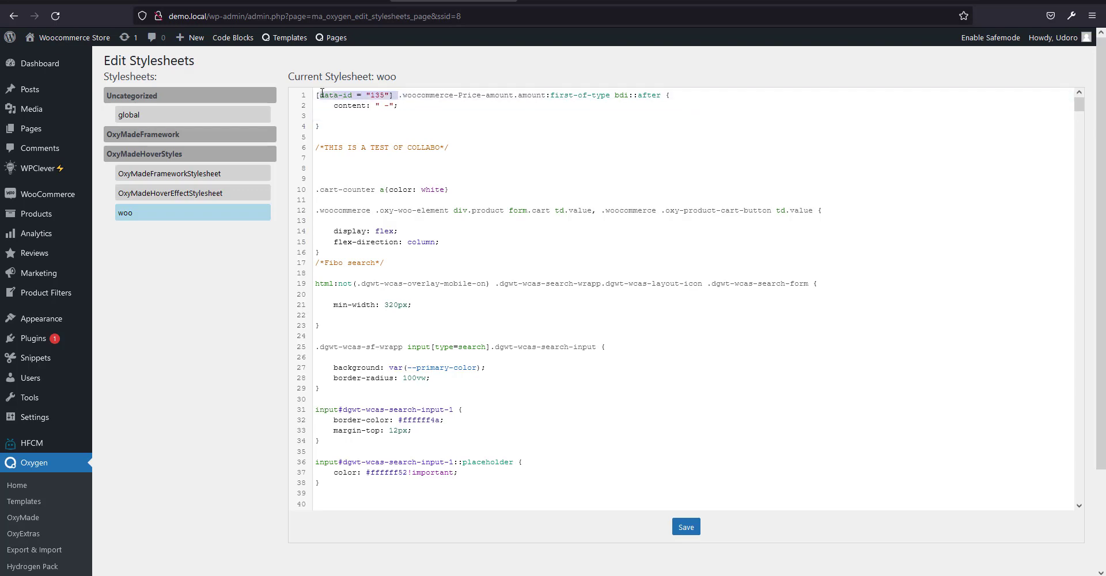
pyautogui.click(395, 94)
pyautogui.moveTo(394, 94); pyautogui.dragTo(316, 96)
pyautogui.click(374, 127)
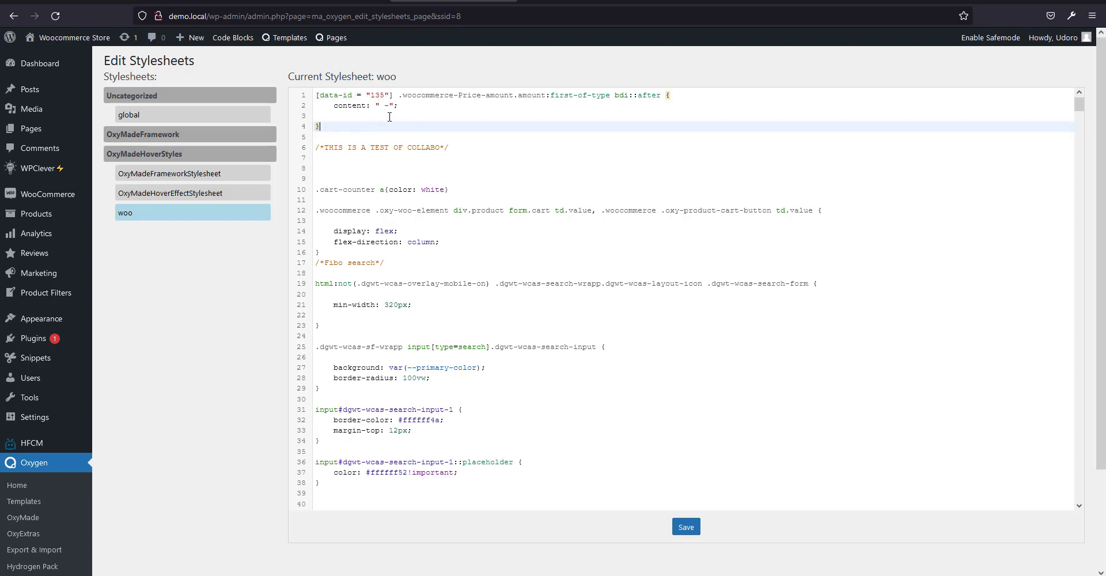
# Inspect the price range on the variable iPhone 8 single product page, and go back to the storefront
pyautogui.hotkey('ctrl', 'Tab')
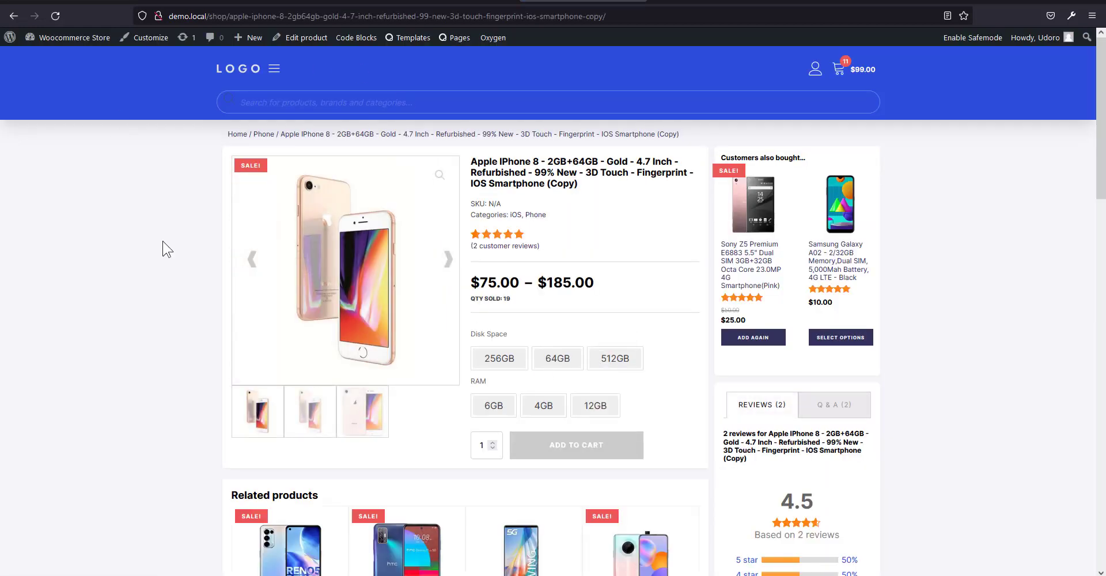
pyautogui.doubleClick(532, 282)
pyautogui.click(535, 288)
pyautogui.click(14, 16)
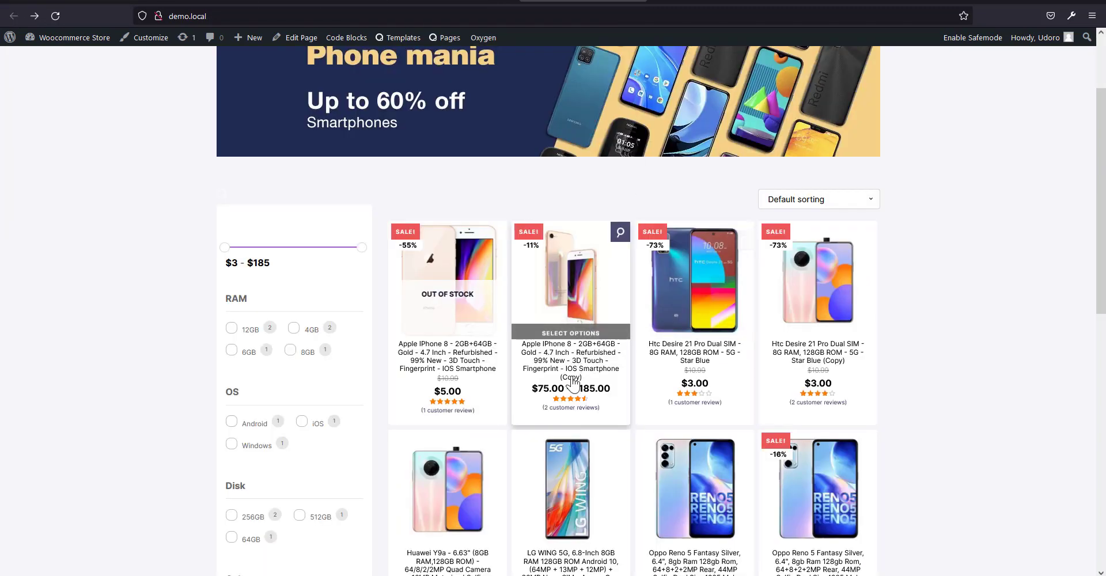
# Return to the sandbox shop page and review its product cards and price ranges
pyautogui.click(454, 2)
pyautogui.click(324, 1)
pyautogui.click(239, 1)
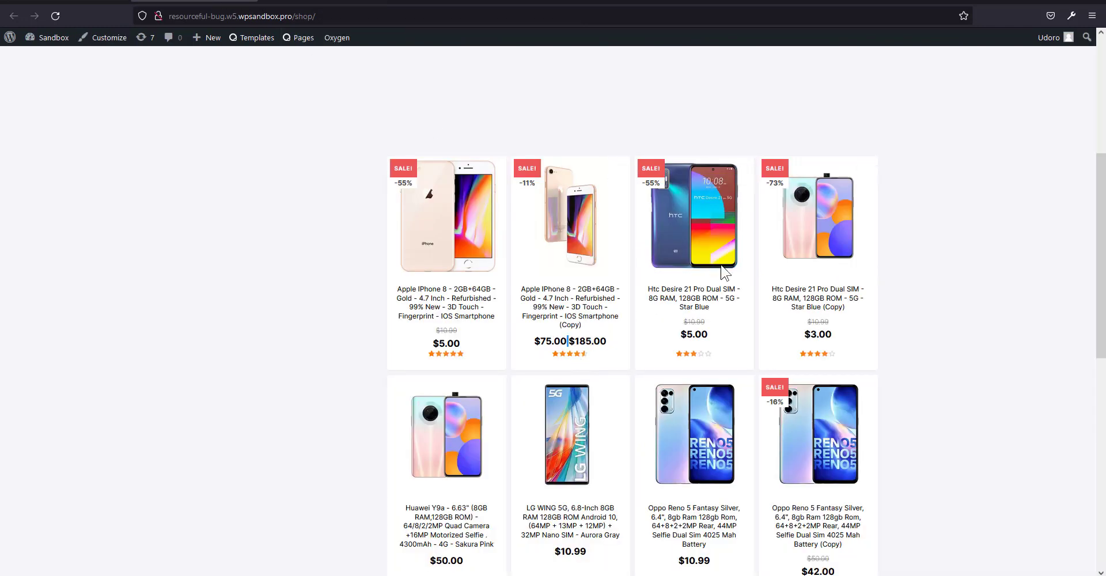
pyautogui.scroll(-4, 516, 275)
pyautogui.scroll(3, 448, 264)
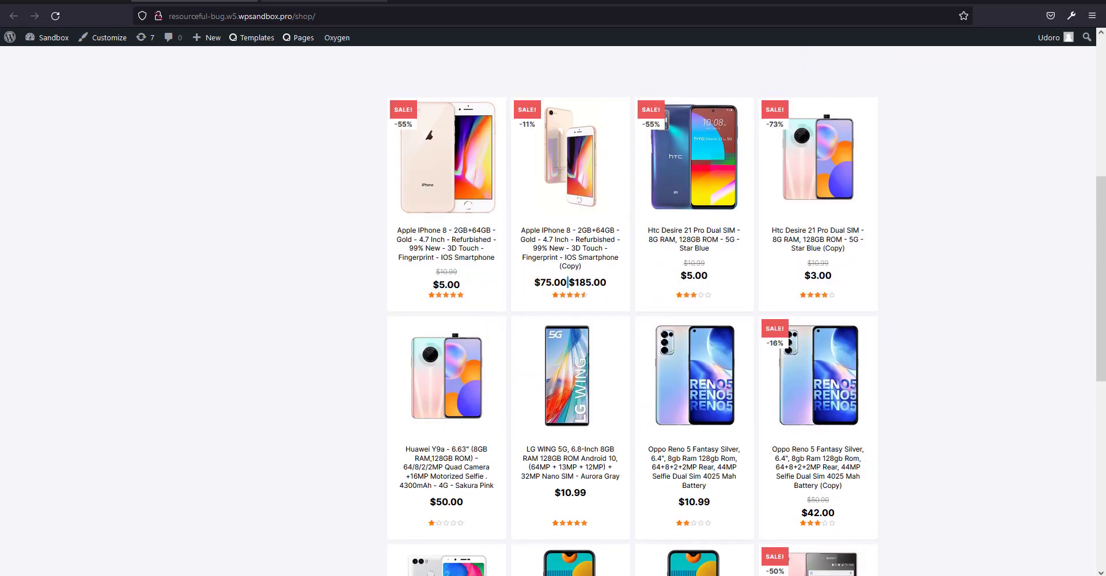
# Activate the "Themify - WooCommerce Product Filter" plugin on the sandbox site
pyautogui.click(450, 1)
pyautogui.click(328, 0)
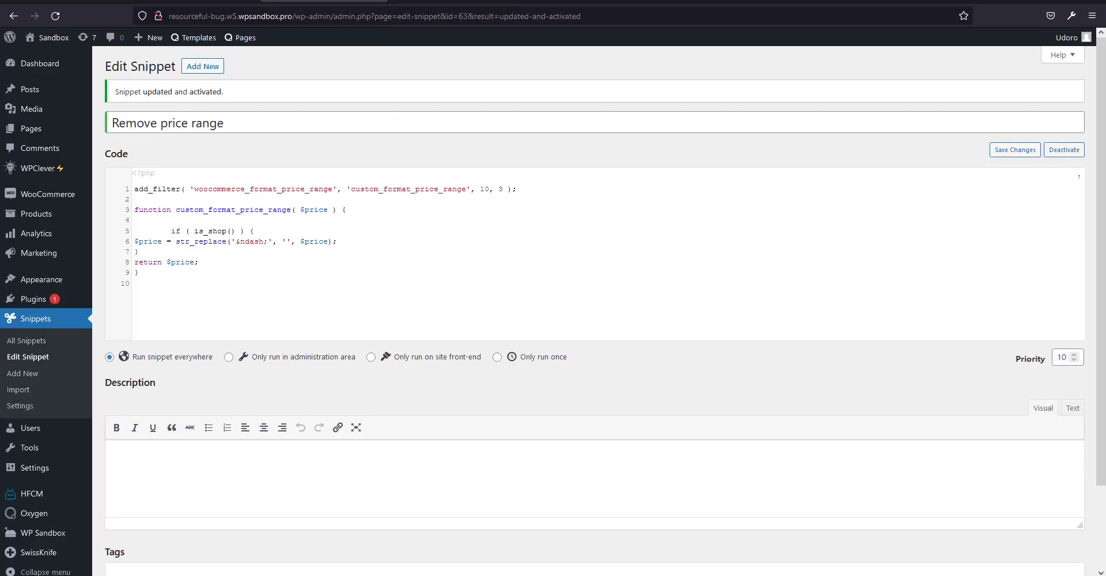
pyautogui.click(33, 305)
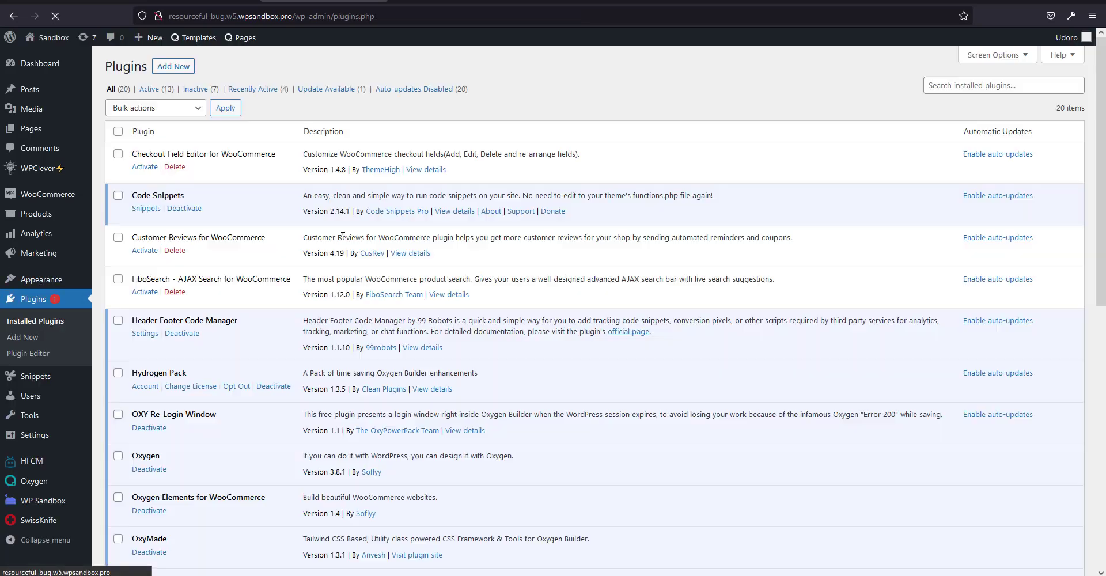
pyautogui.scroll(-1, 303, 451)
pyautogui.scroll(-8, 303, 450)
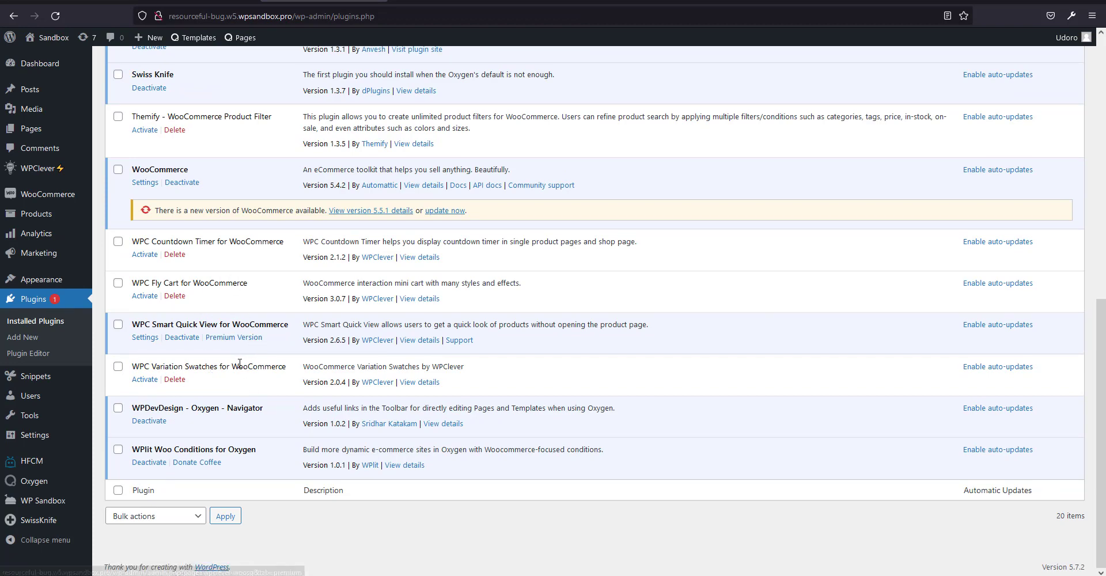
pyautogui.scroll(4, 240, 363)
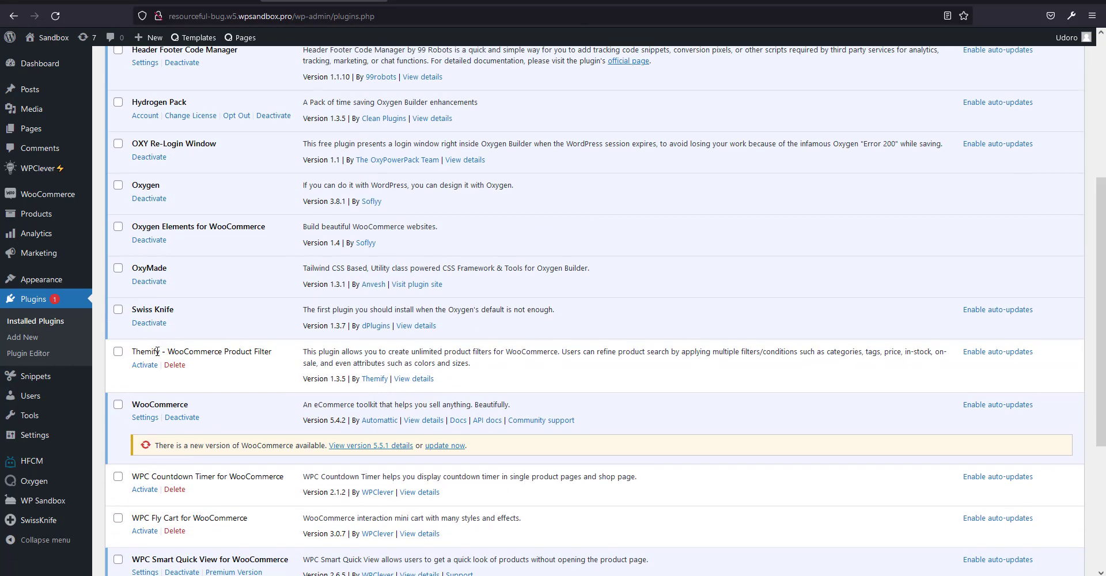
pyautogui.moveTo(133, 351); pyautogui.dragTo(267, 352)
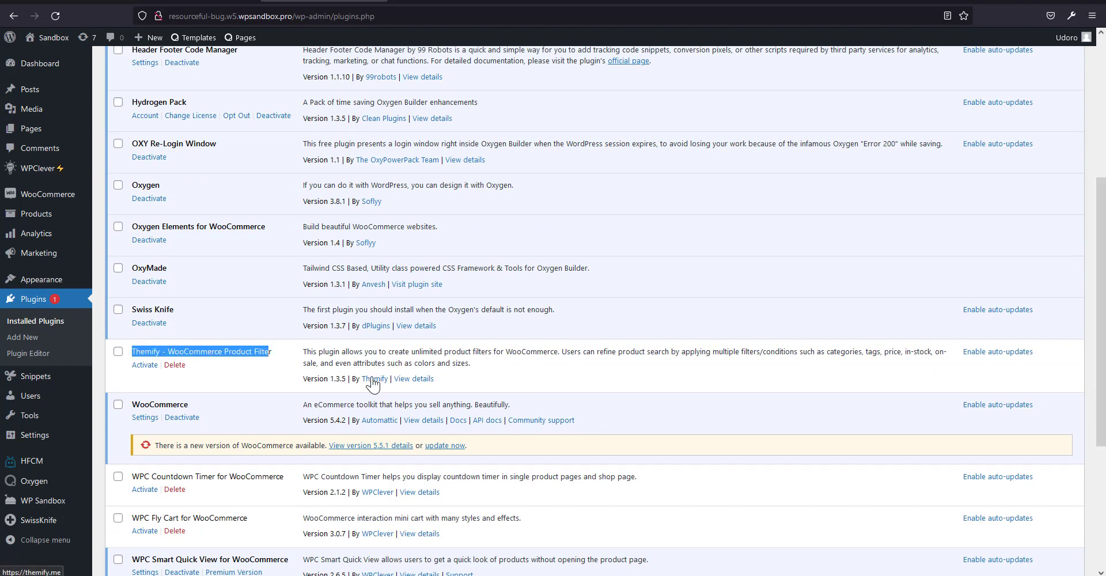
pyautogui.click(241, 374)
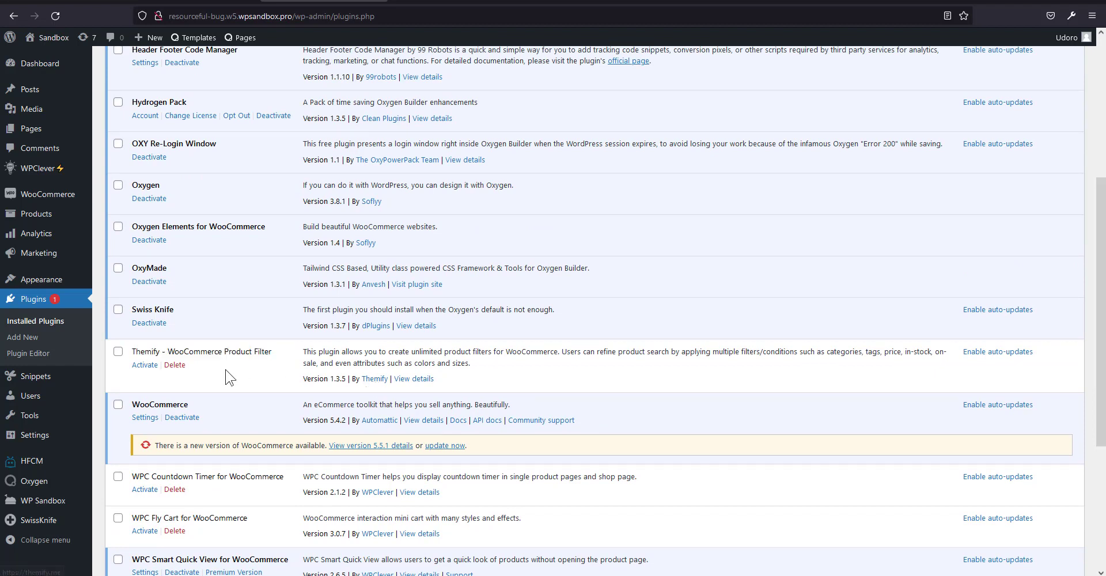
pyautogui.click(144, 369)
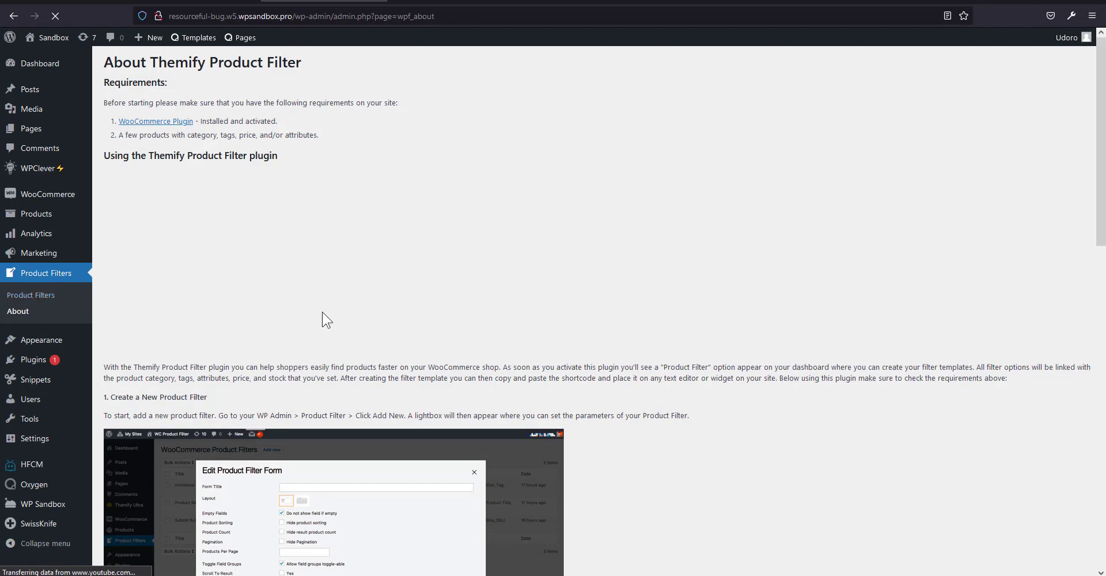
# Create a vertical product filter form titled "Product filter" with a reset button at the bottom, and add the Price field to it
pyautogui.scroll(-5, 321, 311)
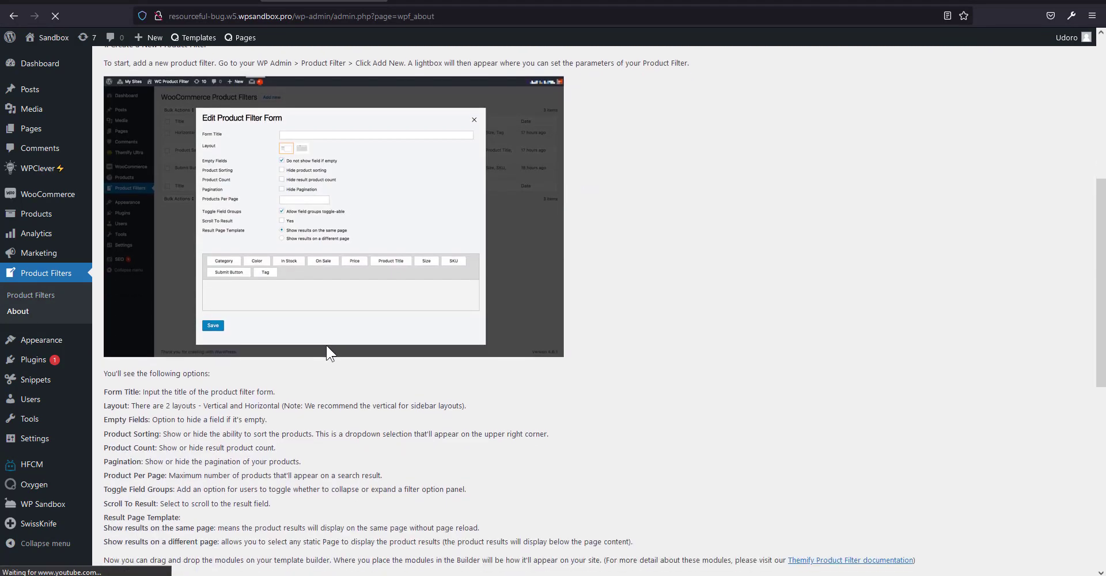
pyautogui.scroll(5, 322, 333)
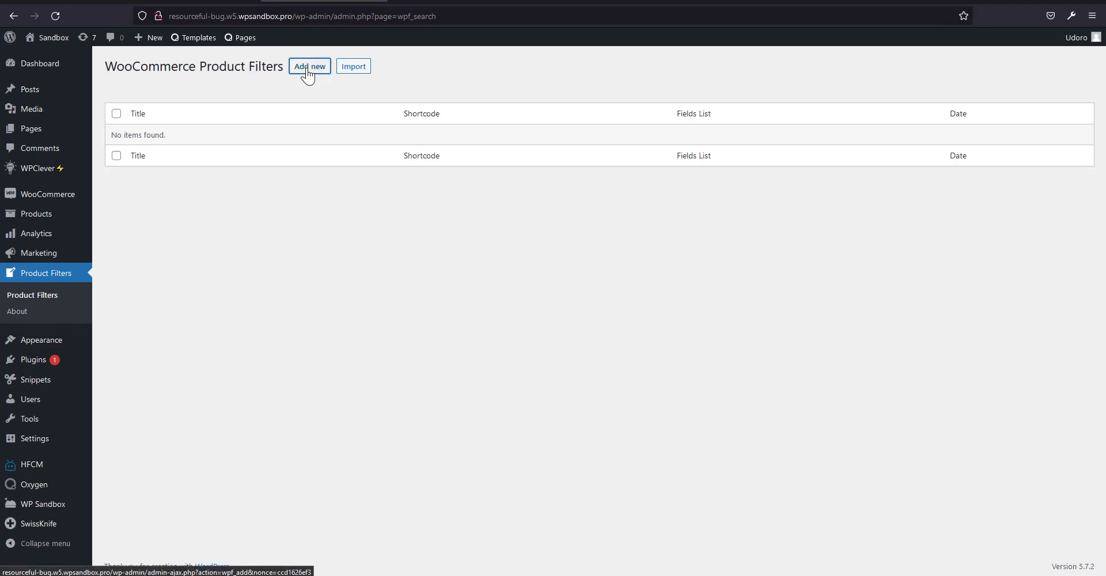
pyautogui.click(309, 67)
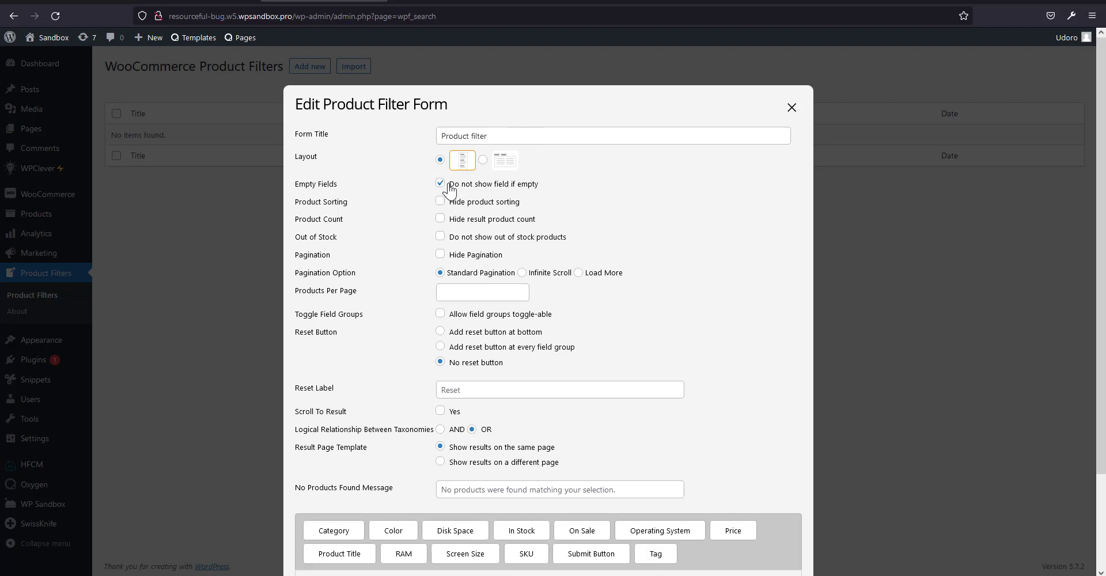
pyautogui.scroll(-1, 539, 253)
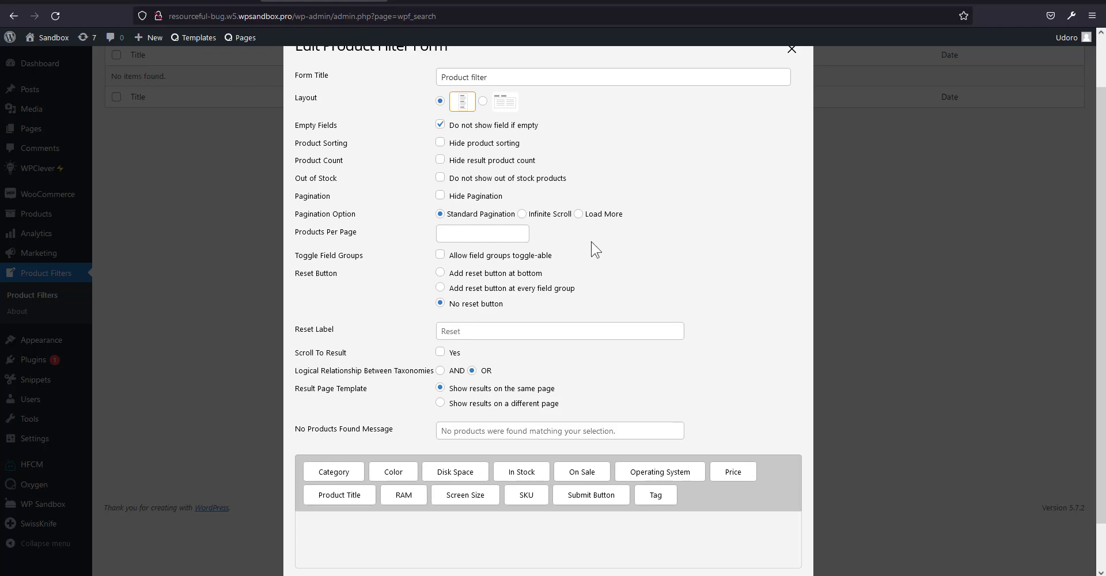
pyautogui.scroll(-1, 536, 265)
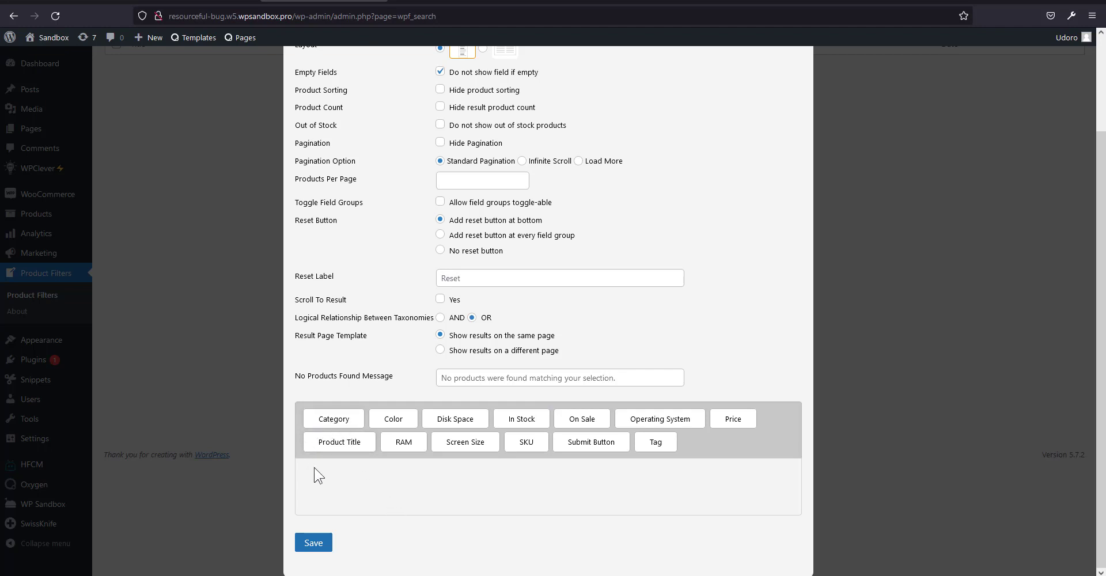
pyautogui.moveTo(732, 421); pyautogui.dragTo(434, 477)
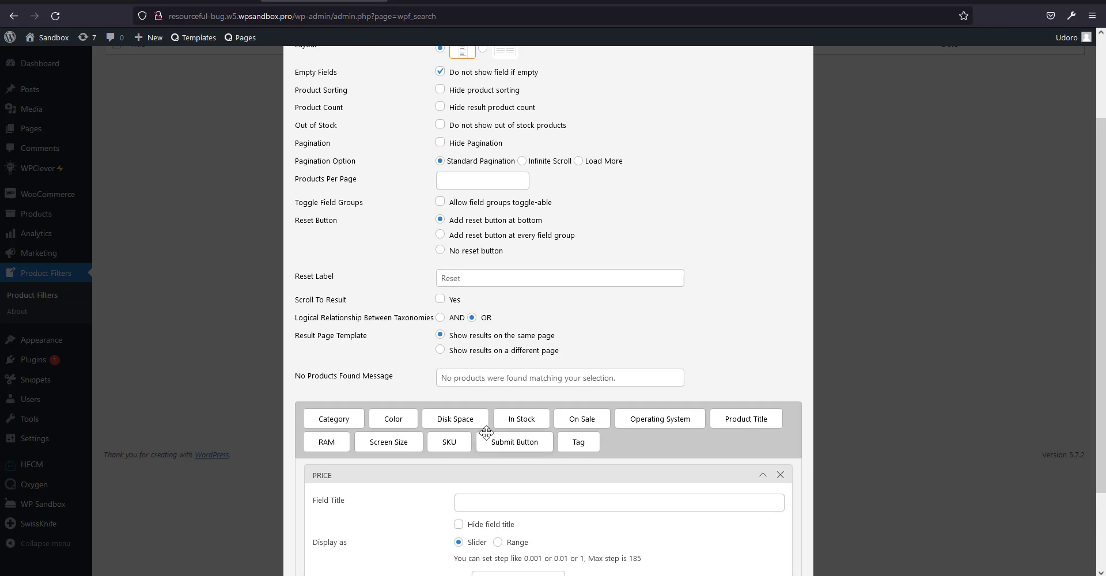
# Title the Price field "FILTER BY PRICE" and add a Category field titled "CATEGORY" below it, collapsing both field groups
pyautogui.scroll(-2, 535, 395)
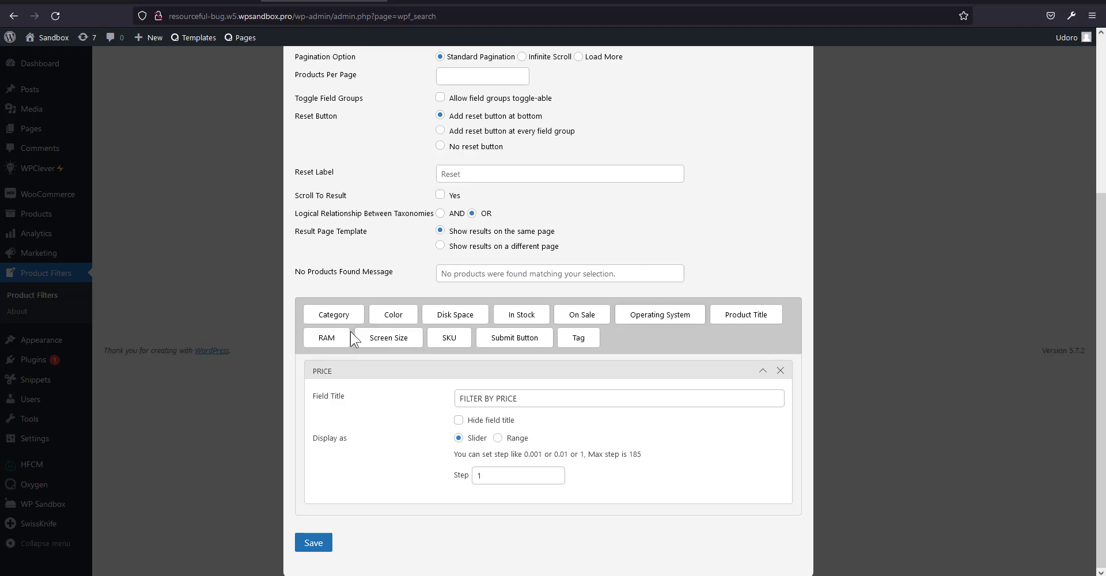
pyautogui.moveTo(342, 316); pyautogui.dragTo(392, 499)
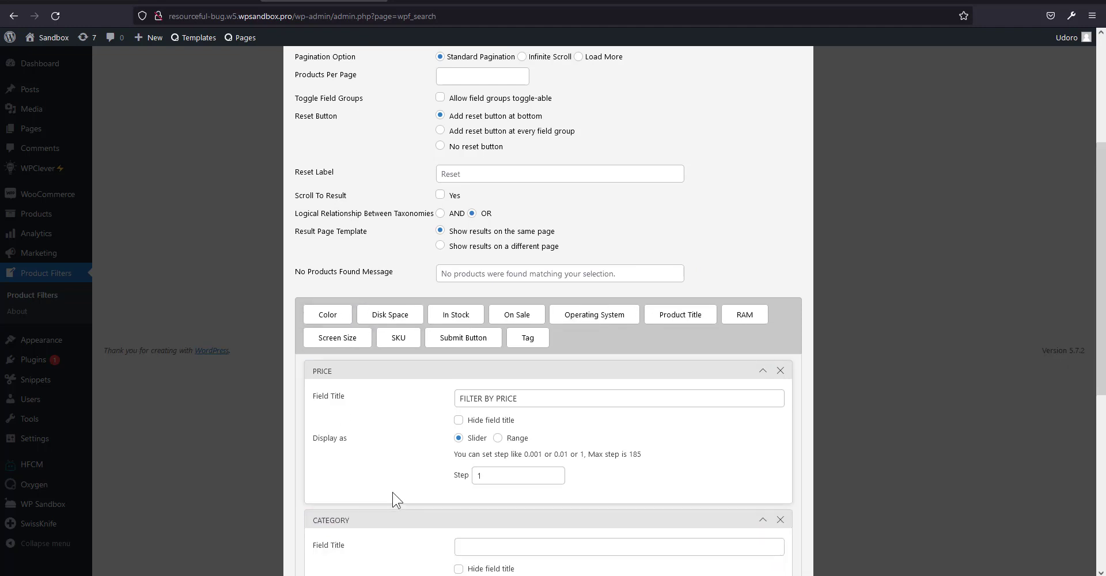
pyautogui.scroll(-4, 482, 357)
pyautogui.write('CATEGORY')
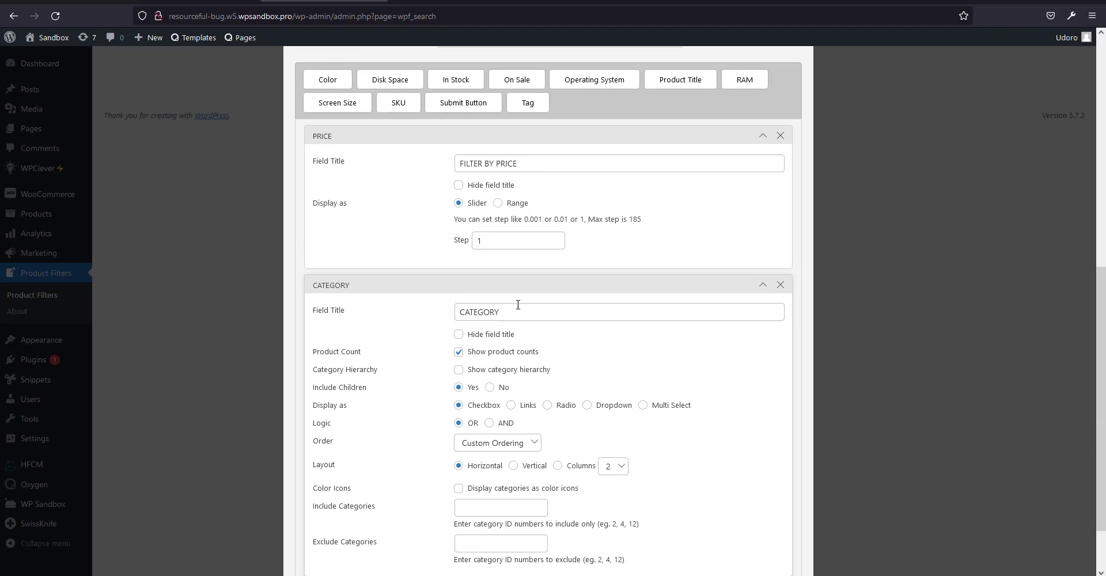
pyautogui.scroll(-2, 518, 305)
pyautogui.scroll(4, 479, 241)
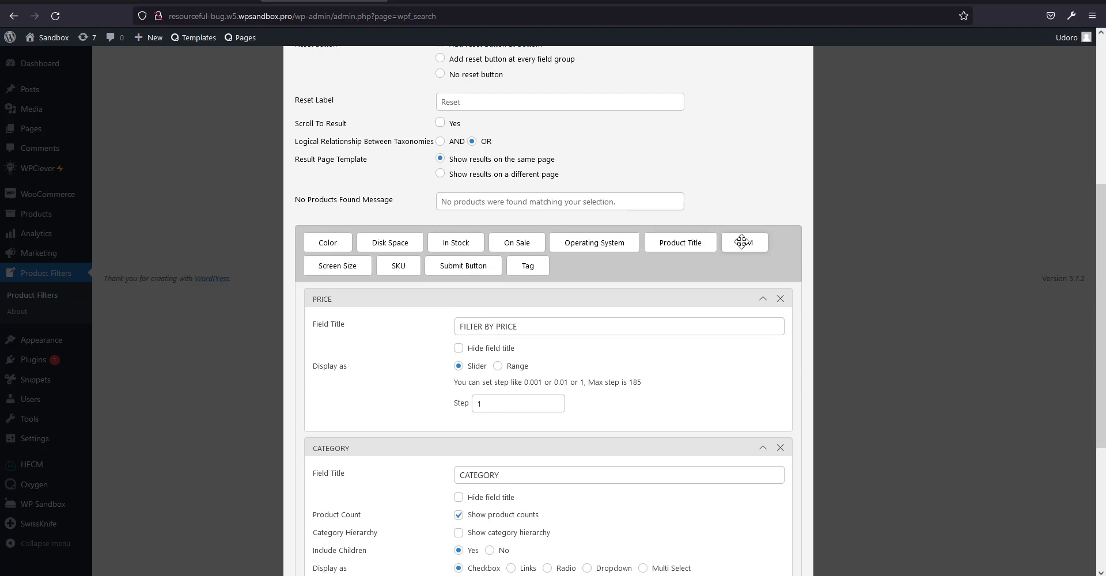
pyautogui.scroll(-4, 743, 240)
pyautogui.scroll(5, 745, 239)
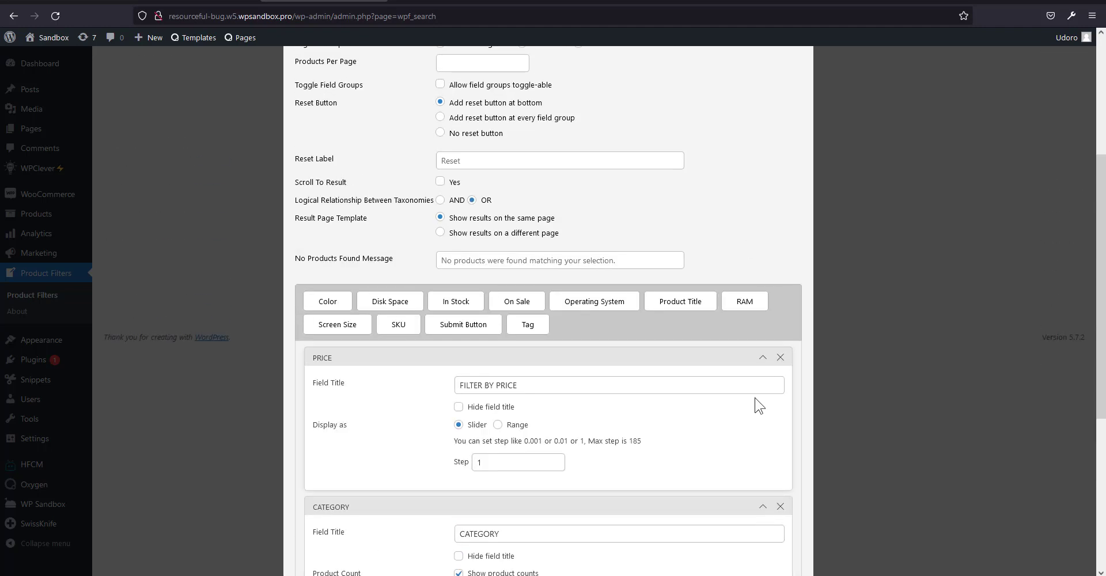
pyautogui.click(762, 357)
pyautogui.click(763, 383)
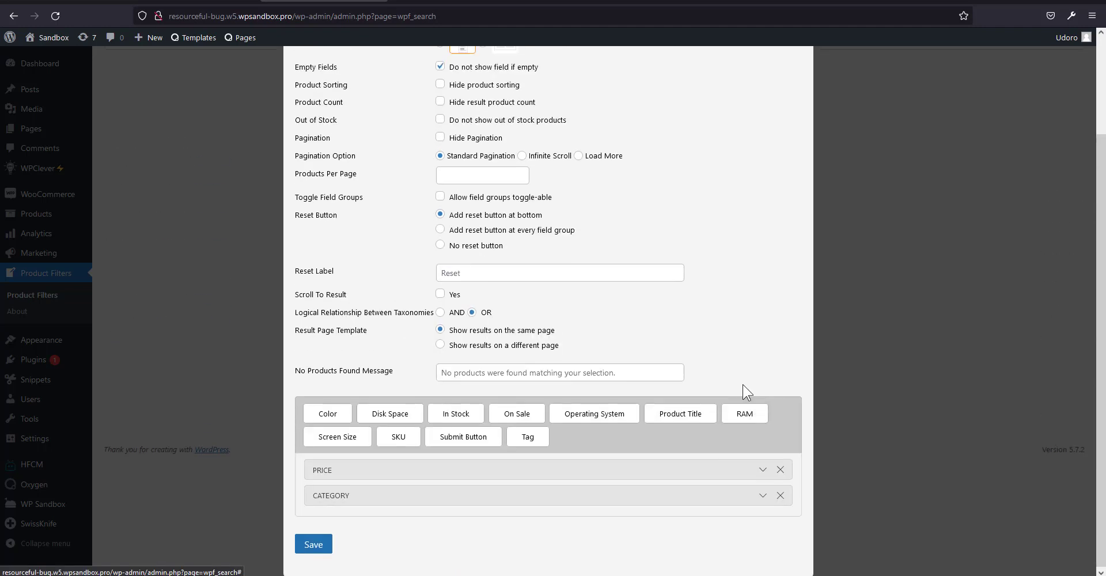
# Add the RAM field below Category, title it "RAM" and lay it out in 2 columns
pyautogui.moveTo(744, 414); pyautogui.dragTo(553, 511)
pyautogui.scroll(-3, 549, 507)
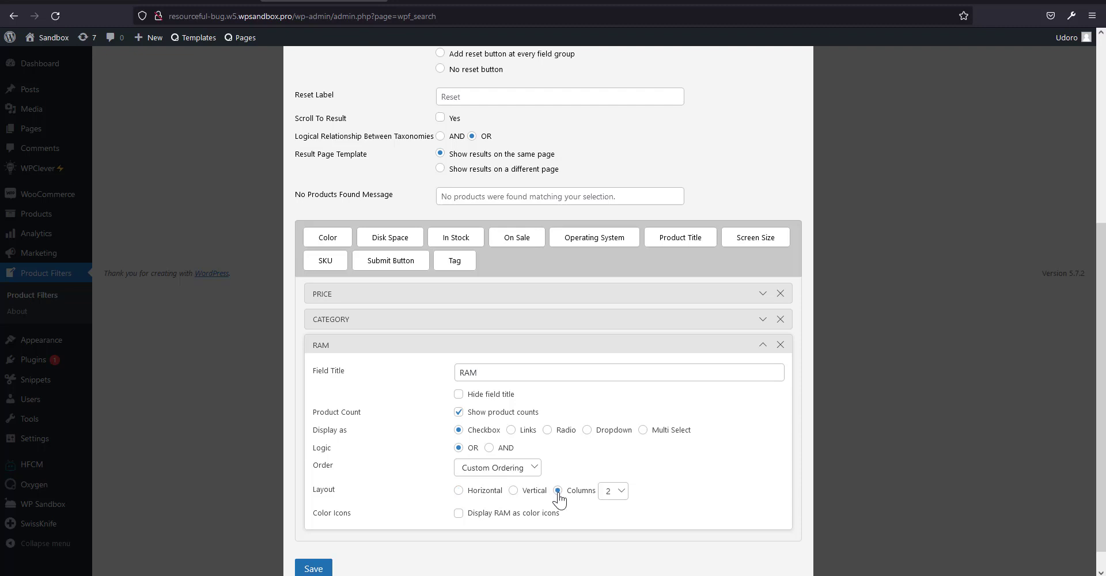
pyautogui.click(763, 348)
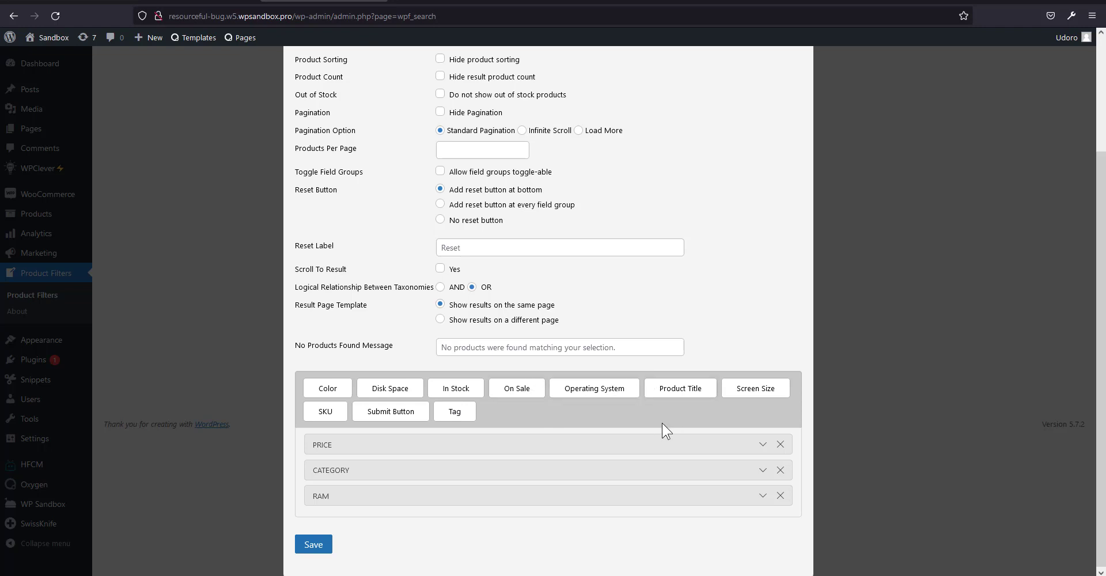
# Add the Operating System field below RAM, title it "OPERATING SYSTEM" and lay it out in 2 columns
pyautogui.moveTo(593, 383)
pyautogui.moveTo(593, 383); pyautogui.dragTo(501, 516)
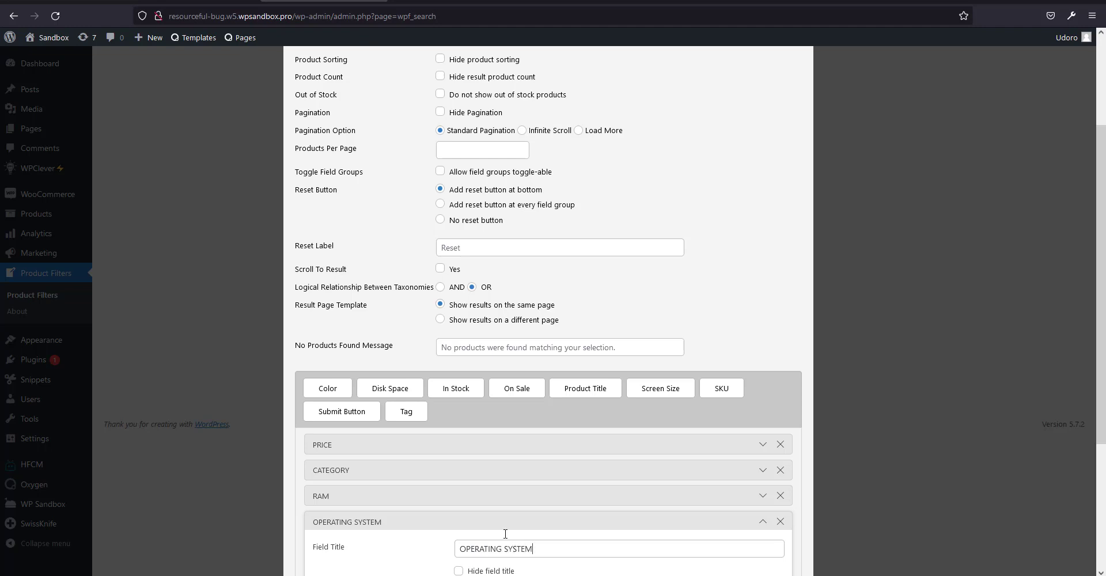
pyautogui.scroll(-3, 391, 501)
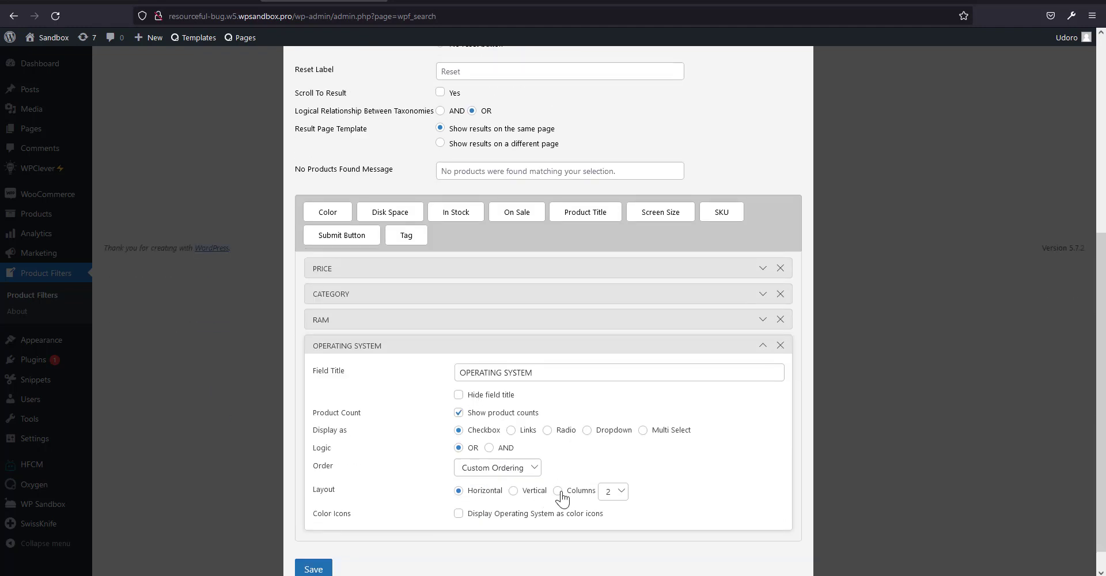
pyautogui.click(763, 346)
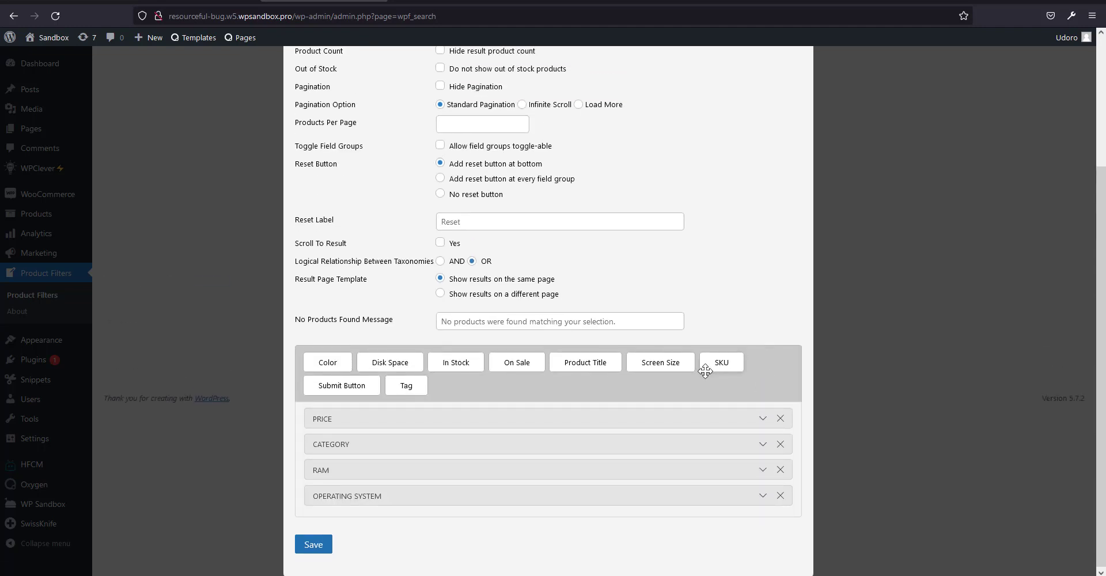
# Add the Disk Space field below Operating System, title it "DISK" and use the vertical layout
pyautogui.moveTo(406, 369); pyautogui.dragTo(412, 507)
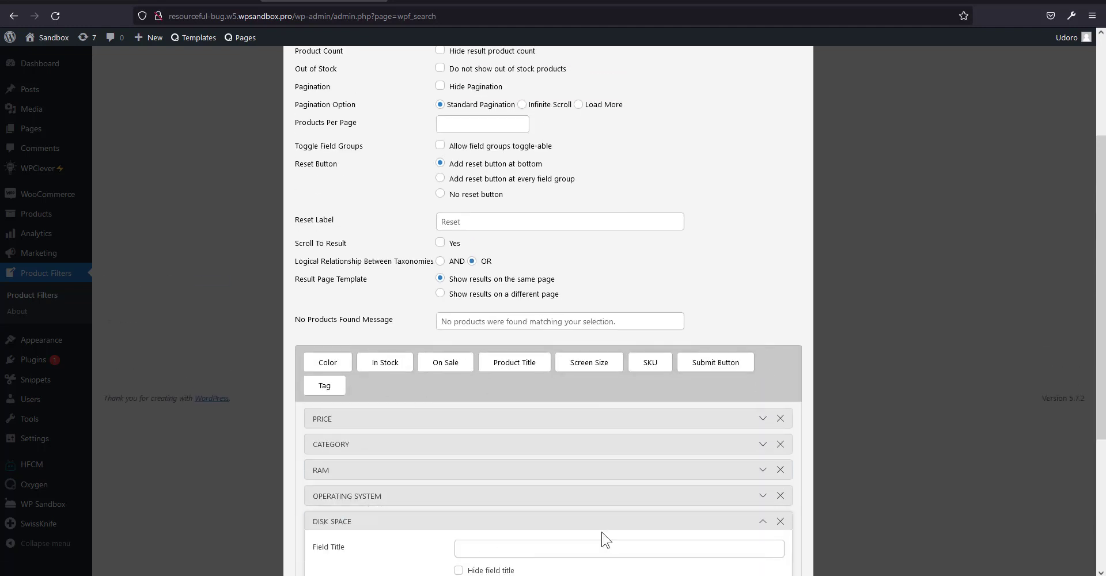
pyautogui.scroll(-3, 552, 402)
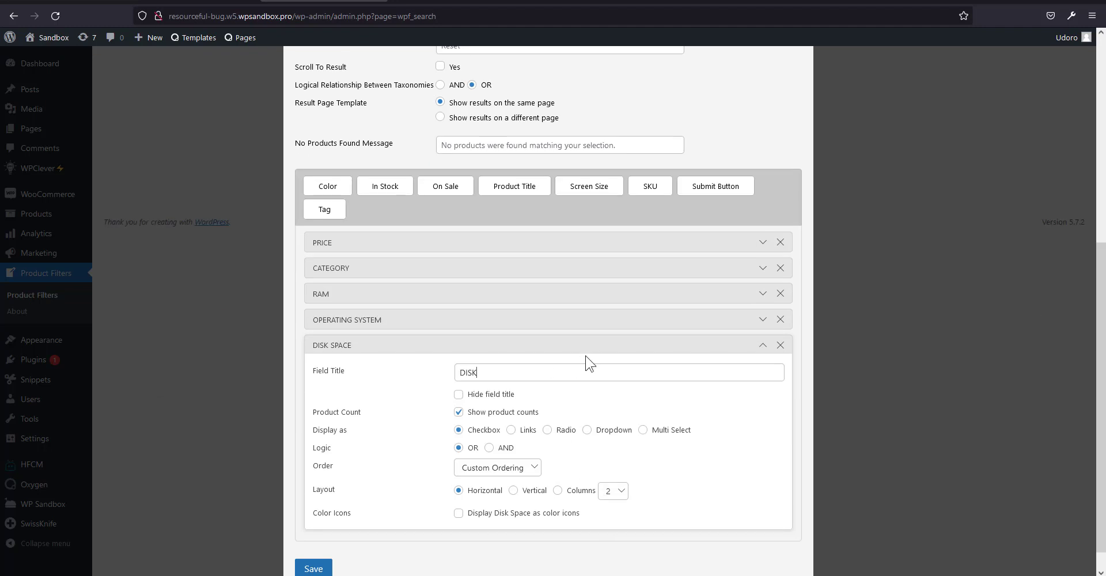
pyautogui.scroll(-1, 654, 383)
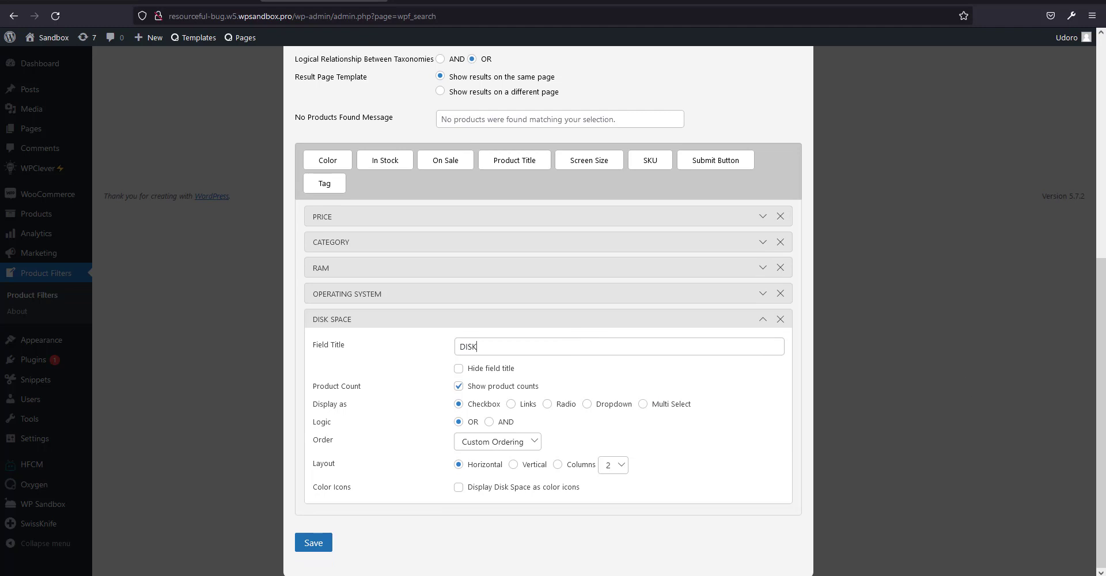
pyautogui.click(763, 320)
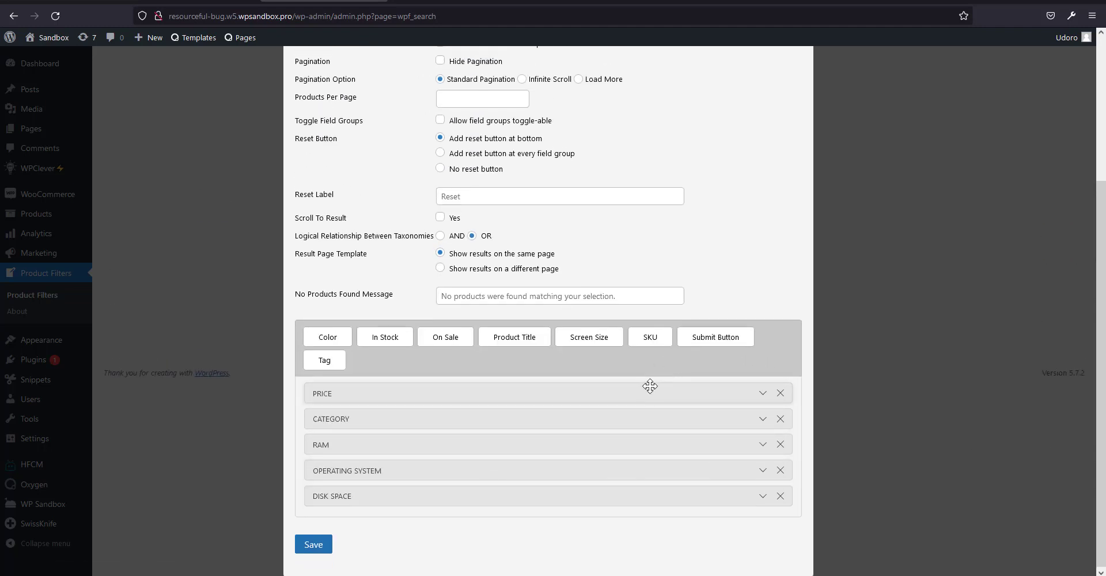
# Add the Color field below Disk Space, title it "COLOR" with the horizontal layout, and save the filter form
pyautogui.moveTo(332, 345); pyautogui.dragTo(363, 507)
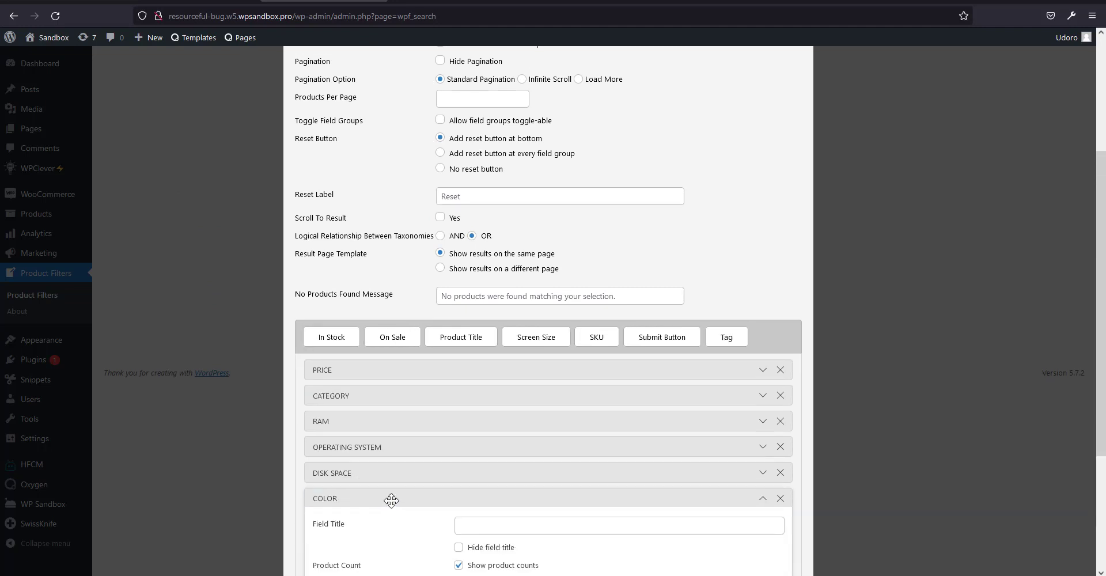
pyautogui.scroll(-3, 403, 489)
pyautogui.click(503, 344)
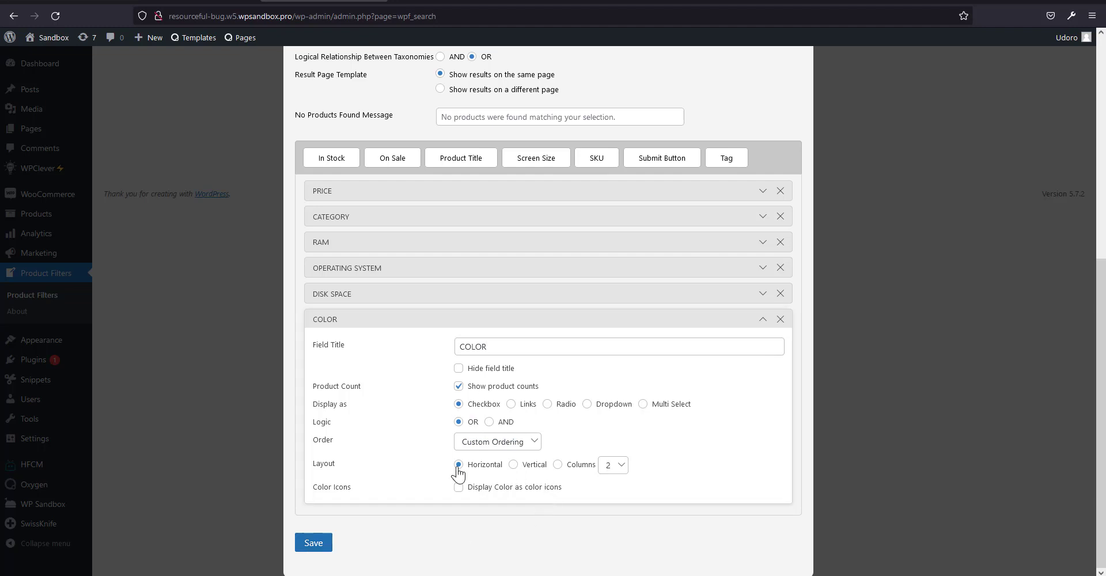
pyautogui.click(313, 544)
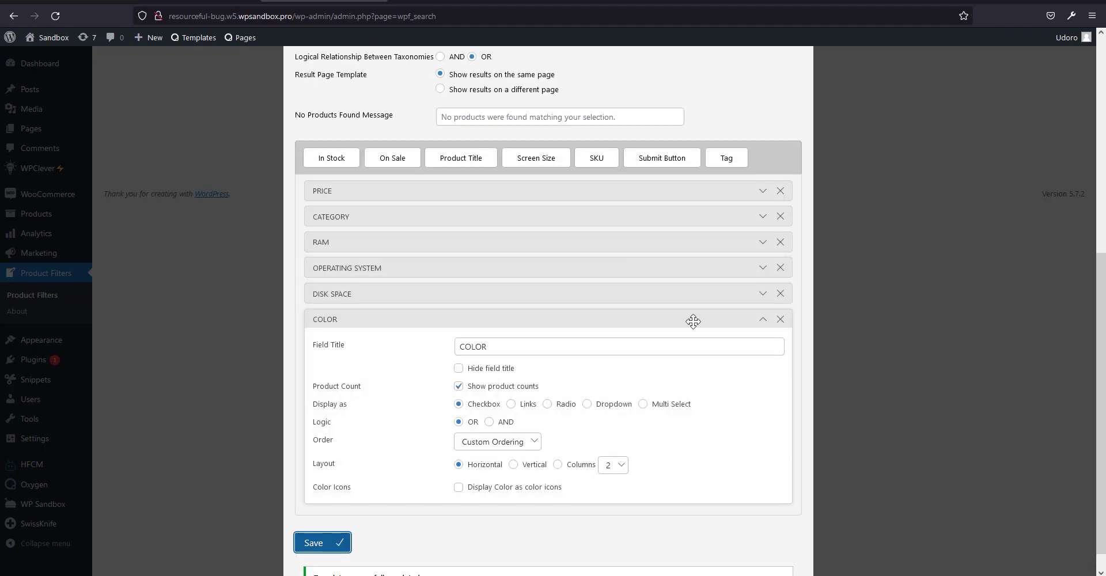
# Check the Disk Space field's settings, save the filter form again and close it
pyautogui.click(763, 294)
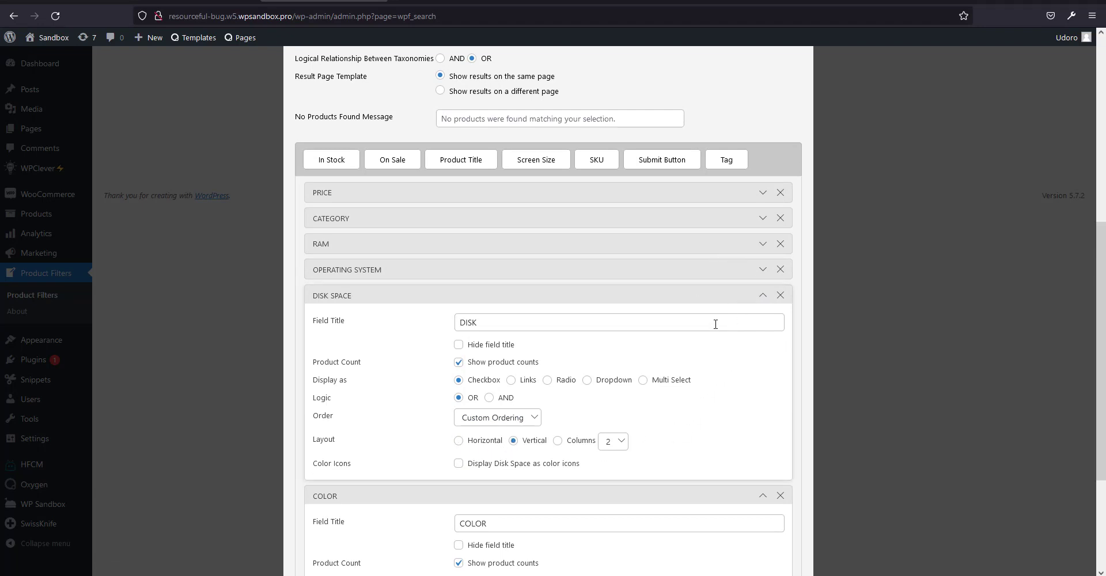
pyautogui.click(763, 295)
pyautogui.click(321, 545)
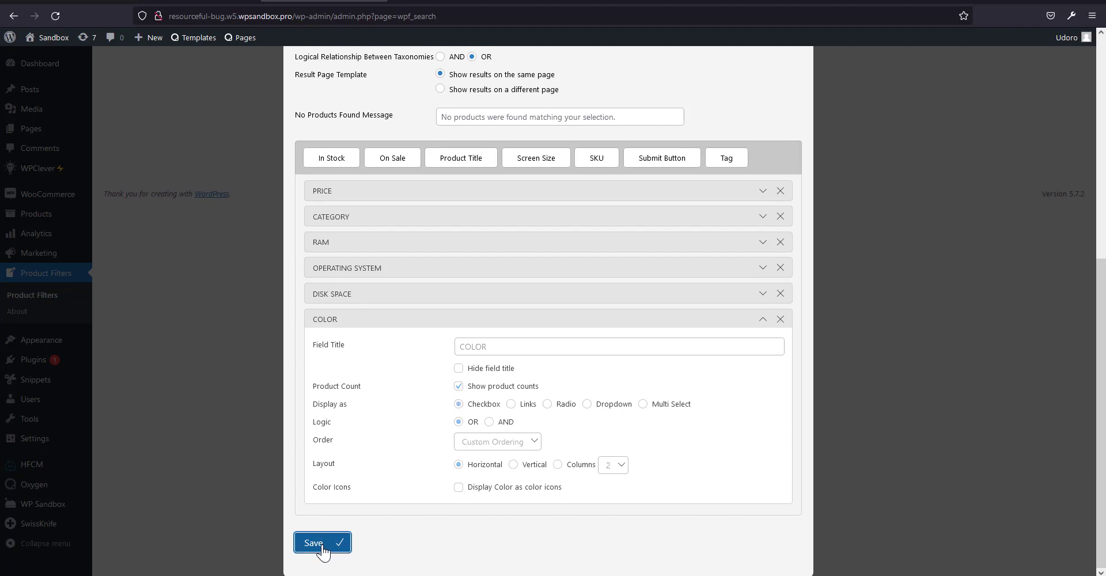
pyautogui.scroll(3, 482, 447)
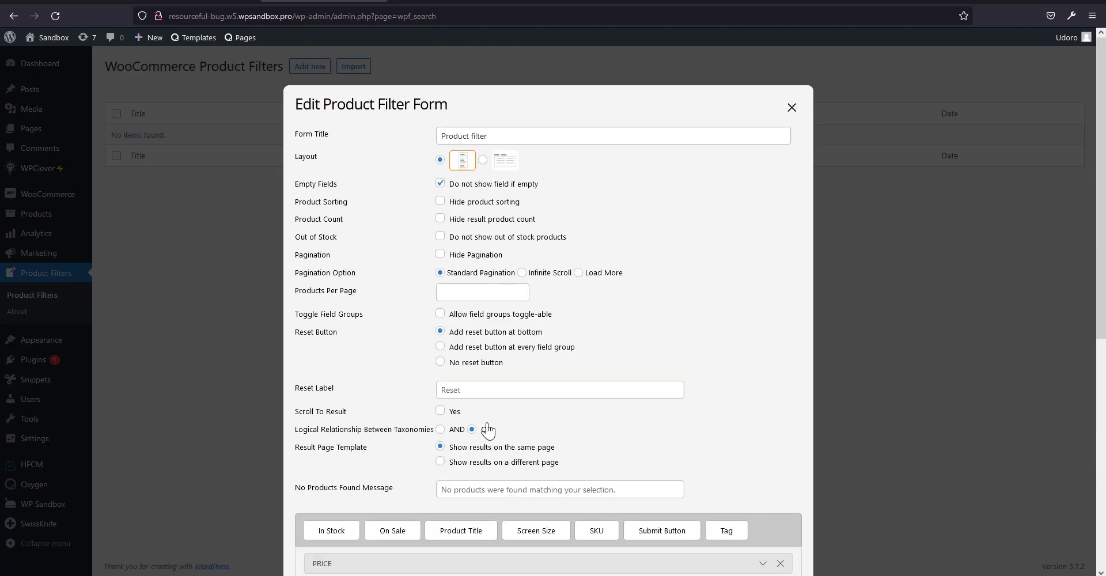
pyautogui.click(791, 109)
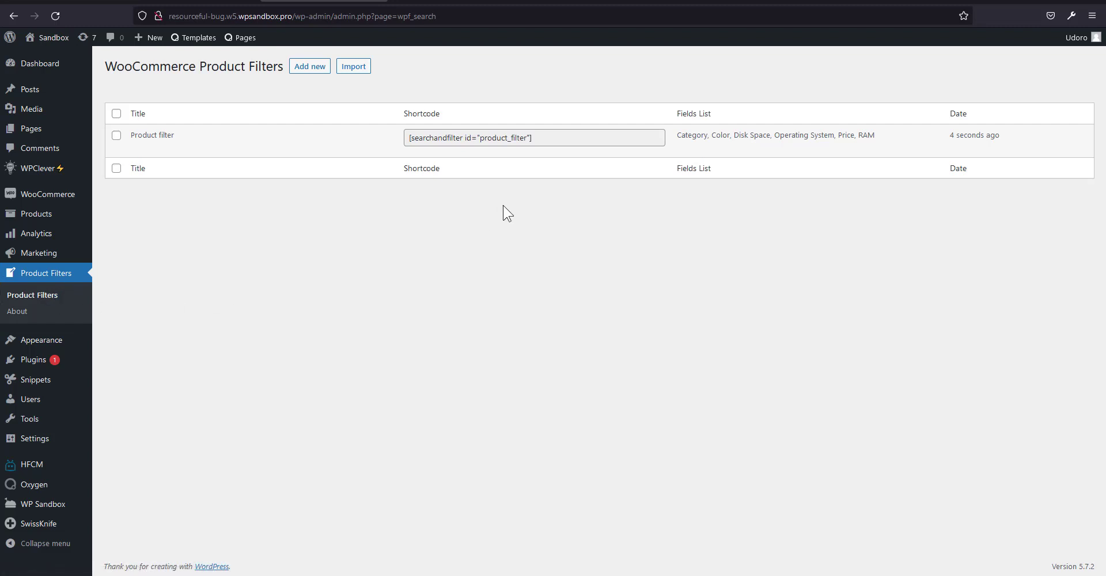
# Copy the product filter's shortcode and insert it through a Shortcode element in the sidebar div of the Oxygen shop template
pyautogui.click(543, 137)
pyautogui.tripleClick(543, 136)
pyautogui.hotkey('ctrl', 'c')
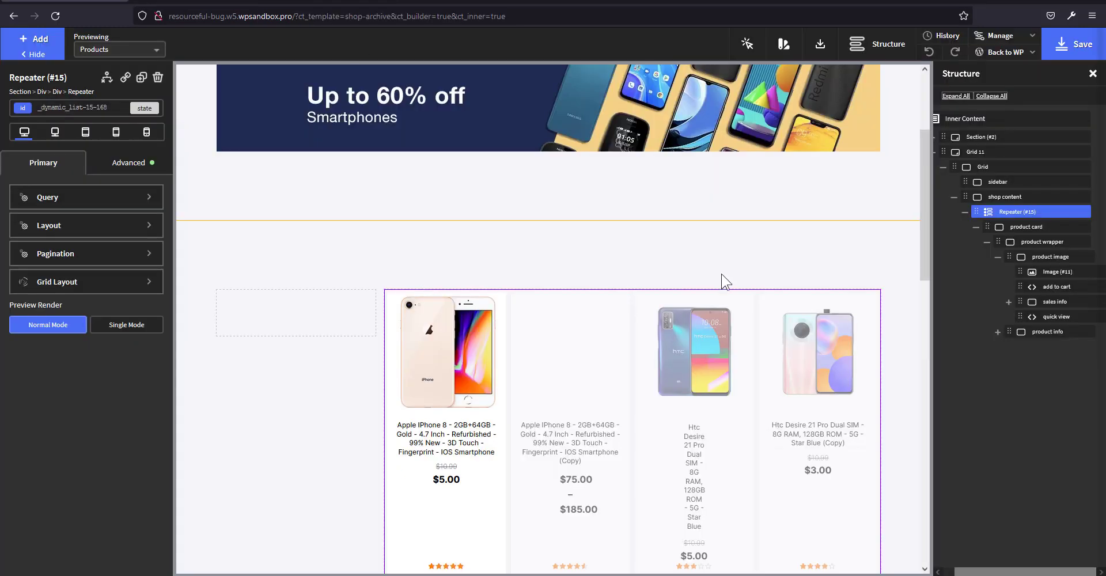
pyautogui.click(336, 321)
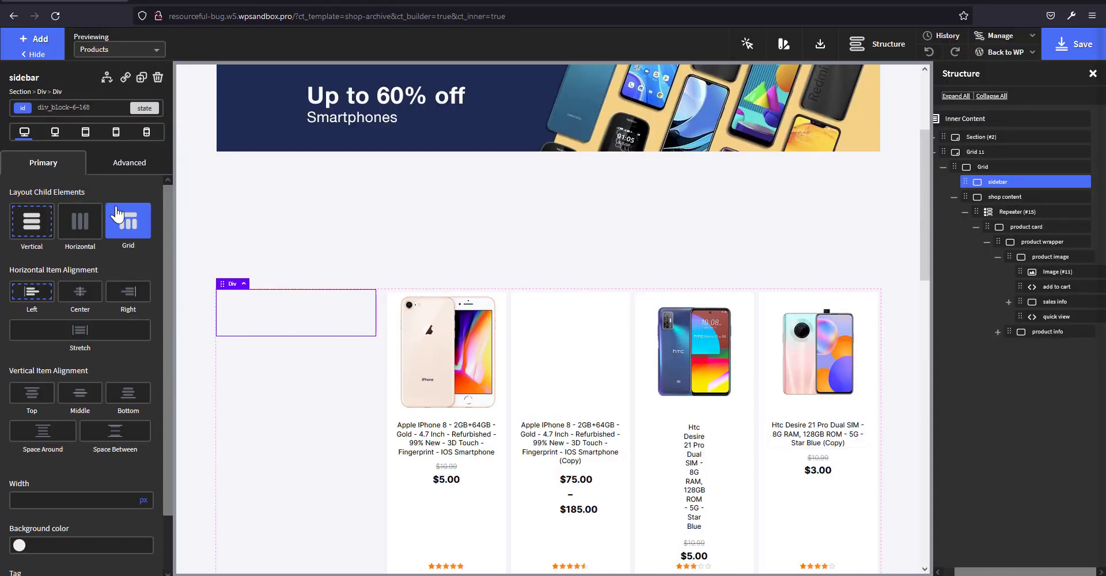
pyautogui.click(28, 40)
pyautogui.write('ho')
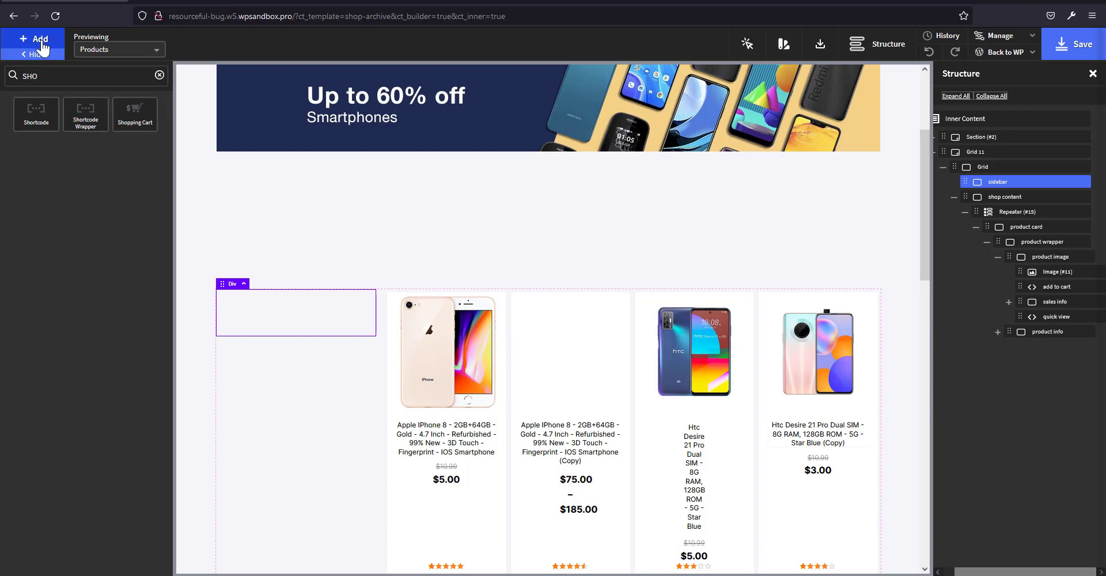
pyautogui.click(41, 118)
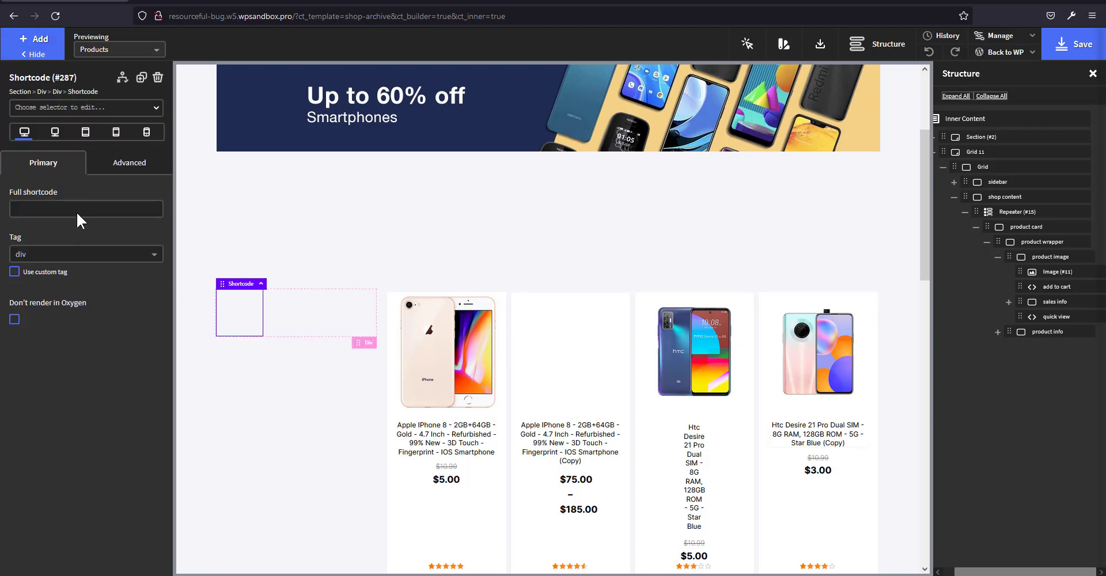
pyautogui.click(79, 207)
pyautogui.hotkey('ctrl', 'v')
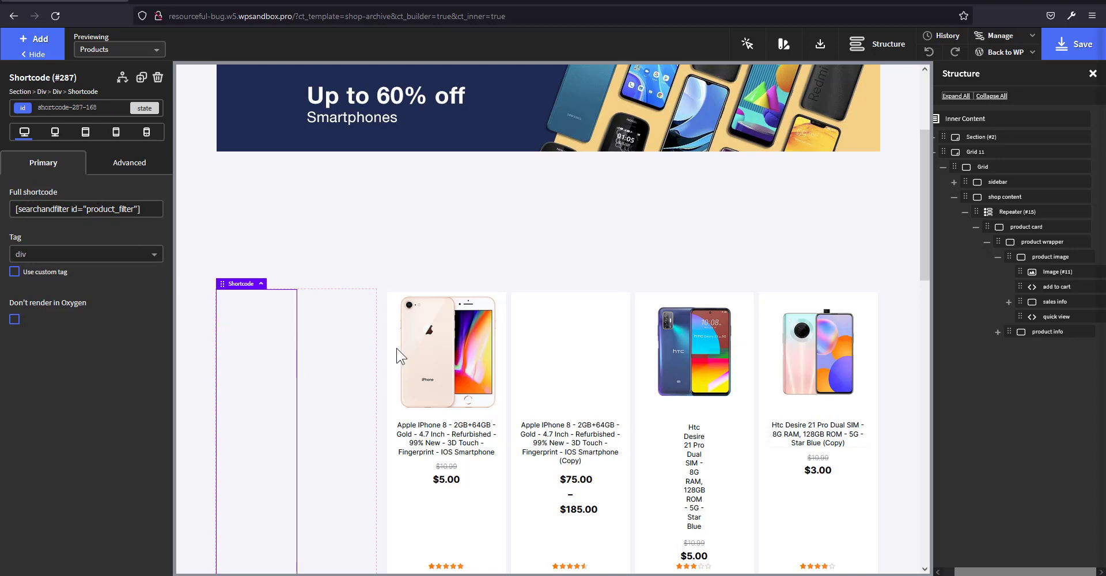
# Apply the w-full class to the sidebar's Shortcode element and save the template
pyautogui.click(85, 108)
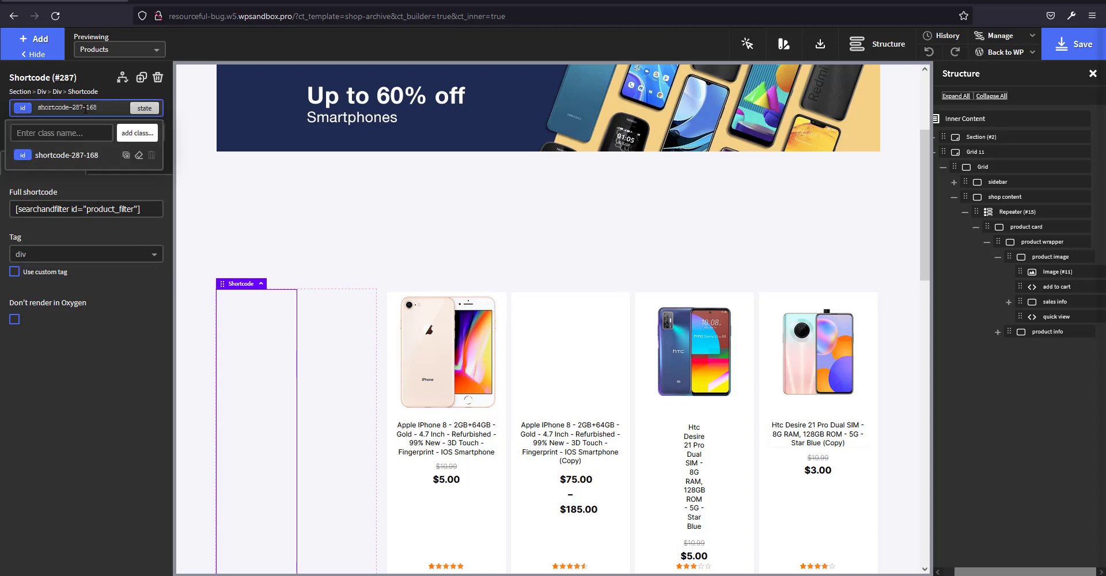
pyautogui.write('W')
pyautogui.press('BackSpace')
pyautogui.write('w')
pyautogui.click(68, 175)
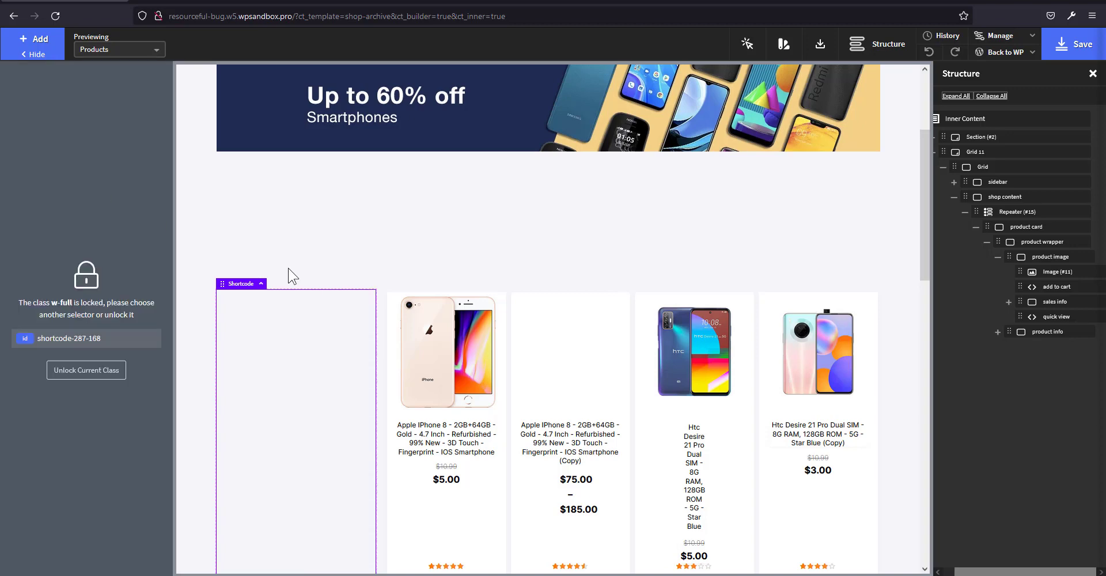
pyautogui.scroll(-4, 291, 276)
pyautogui.scroll(2, 317, 274)
# Reload the live shop page and review the product filter in the sidebar, from the price slider down to the color options
pyautogui.click(242, 198)
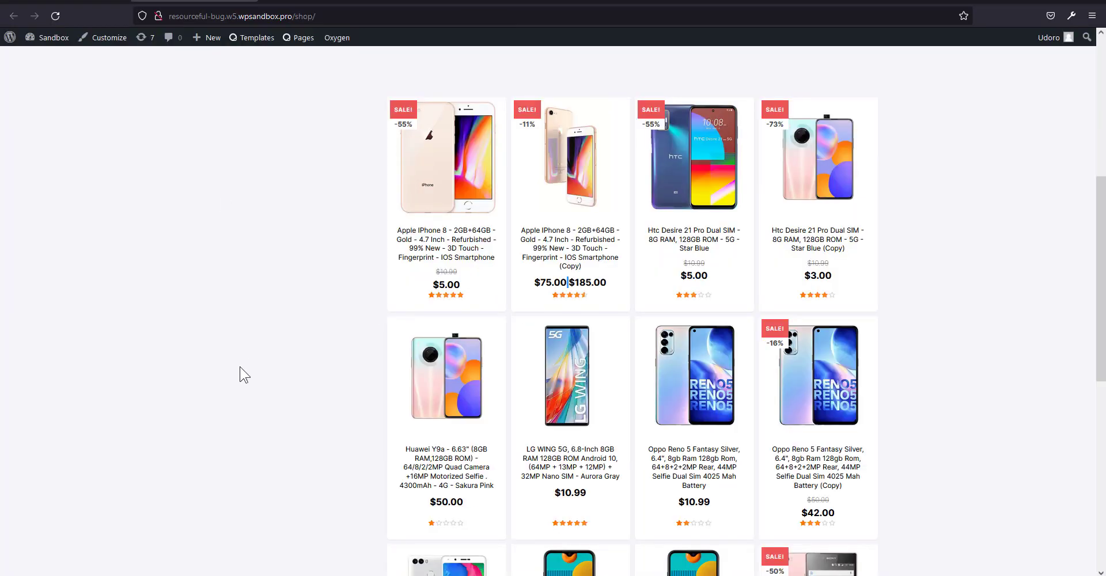
pyautogui.press('F5')
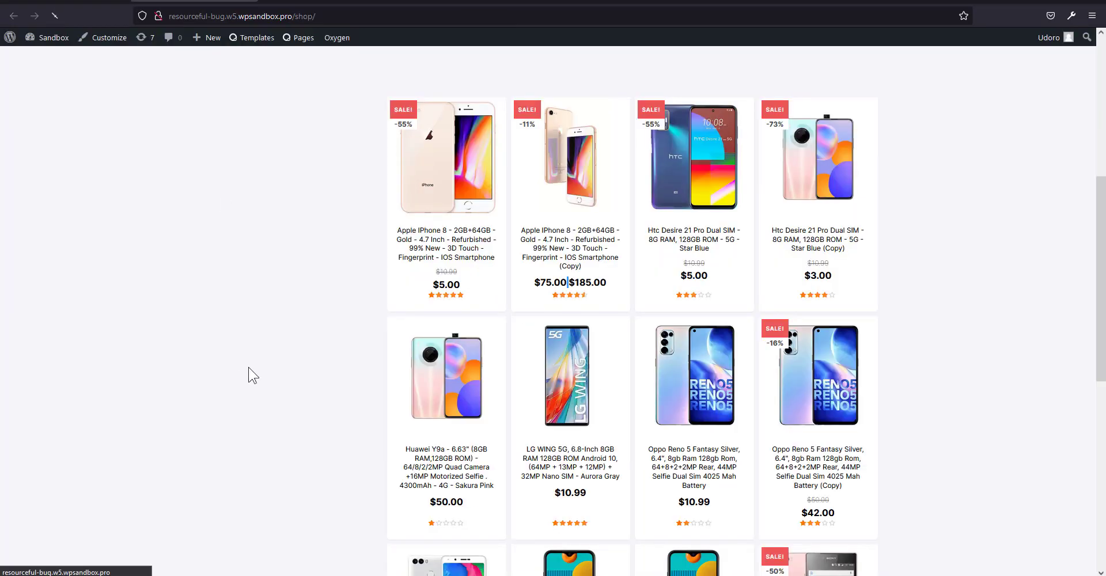
pyautogui.scroll(3, 377, 364)
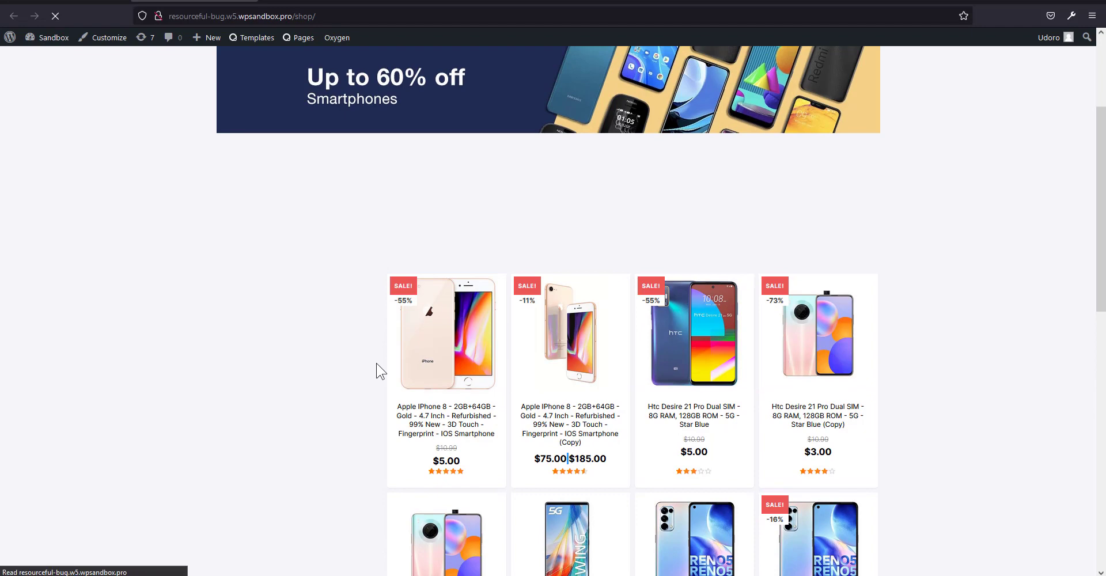
pyautogui.scroll(-2, 378, 369)
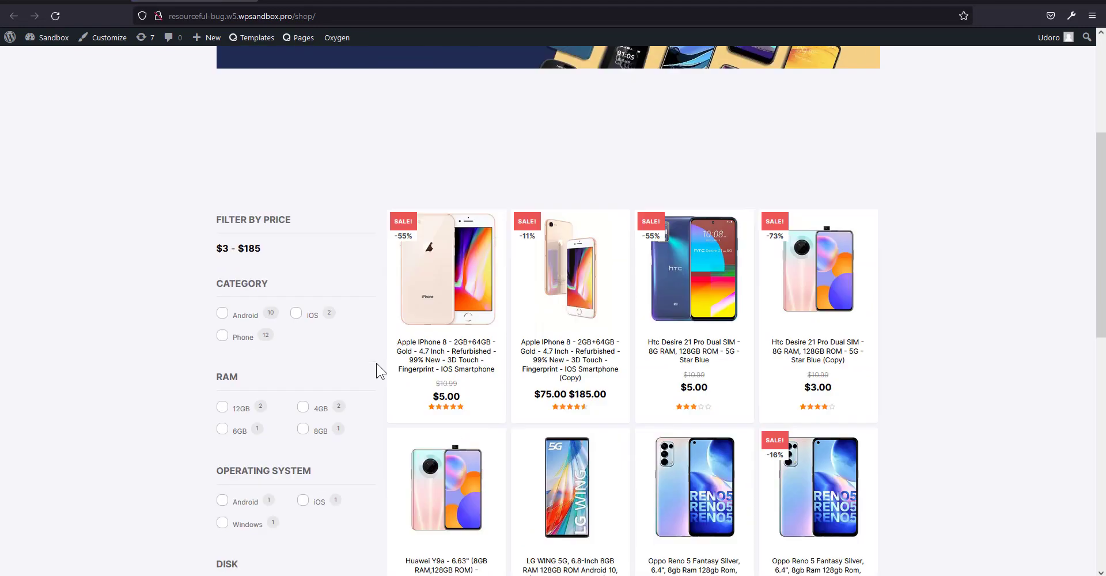
pyautogui.scroll(-2, 378, 232)
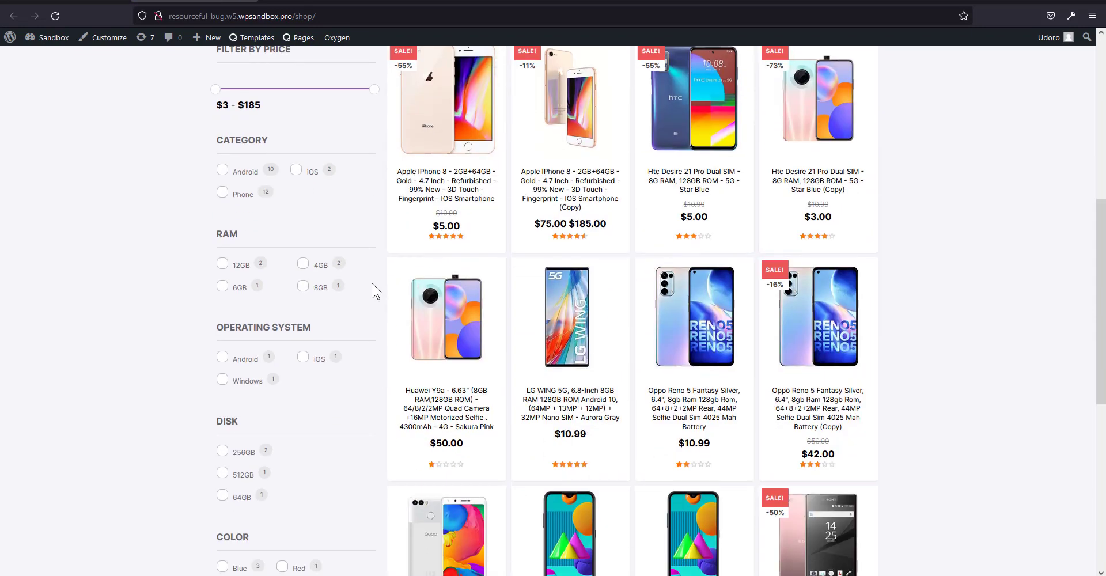
pyautogui.scroll(-5, 364, 334)
pyautogui.scroll(6, 346, 348)
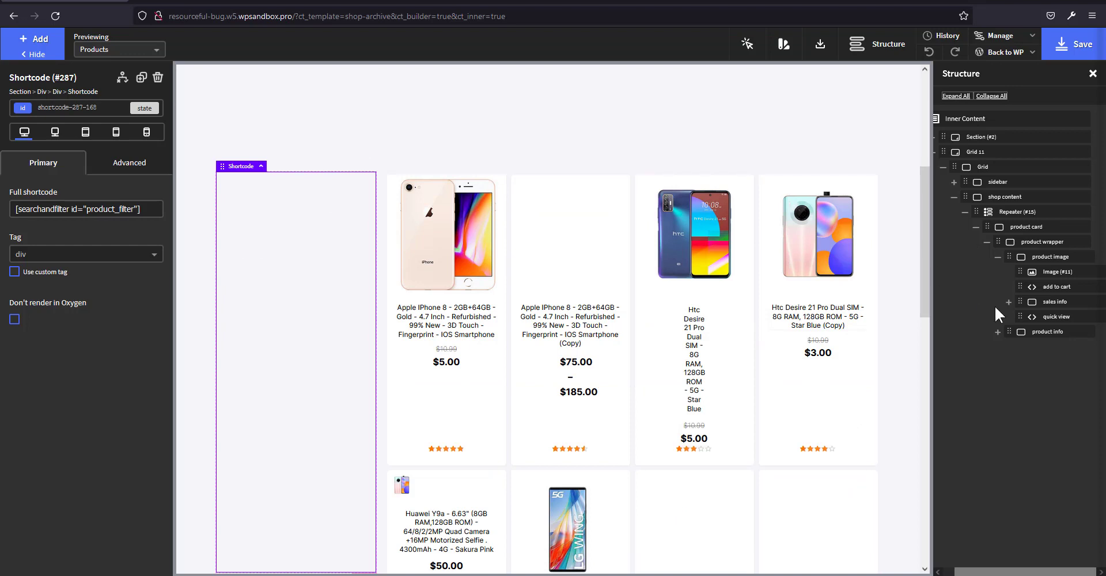
# Apply the card-tight class to the sidebar div of the shop template
pyautogui.click(997, 183)
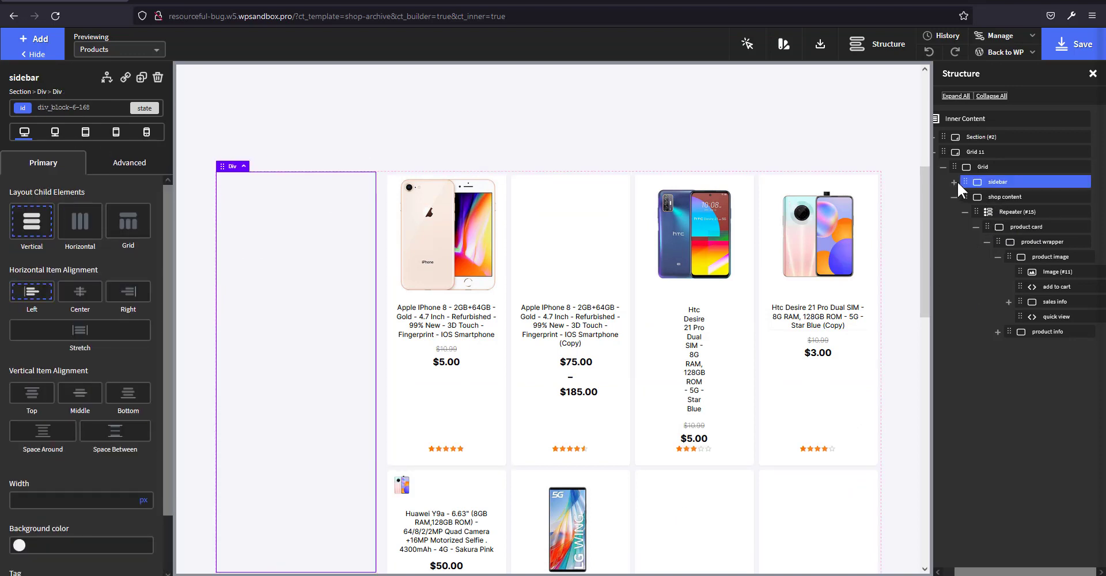
pyautogui.click(954, 183)
pyautogui.click(954, 183)
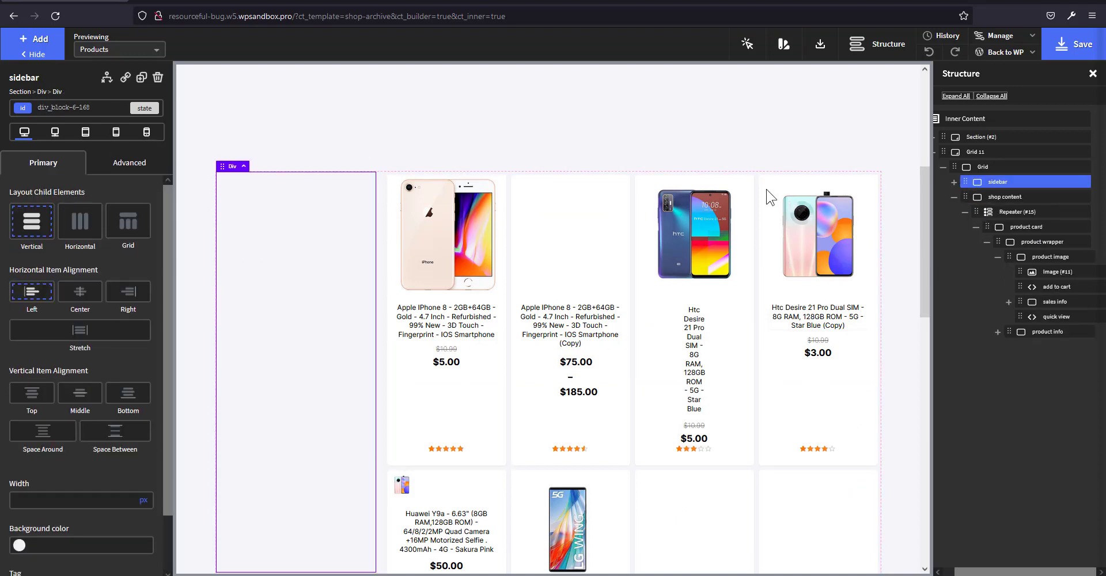
pyautogui.click(92, 107)
pyautogui.write('card')
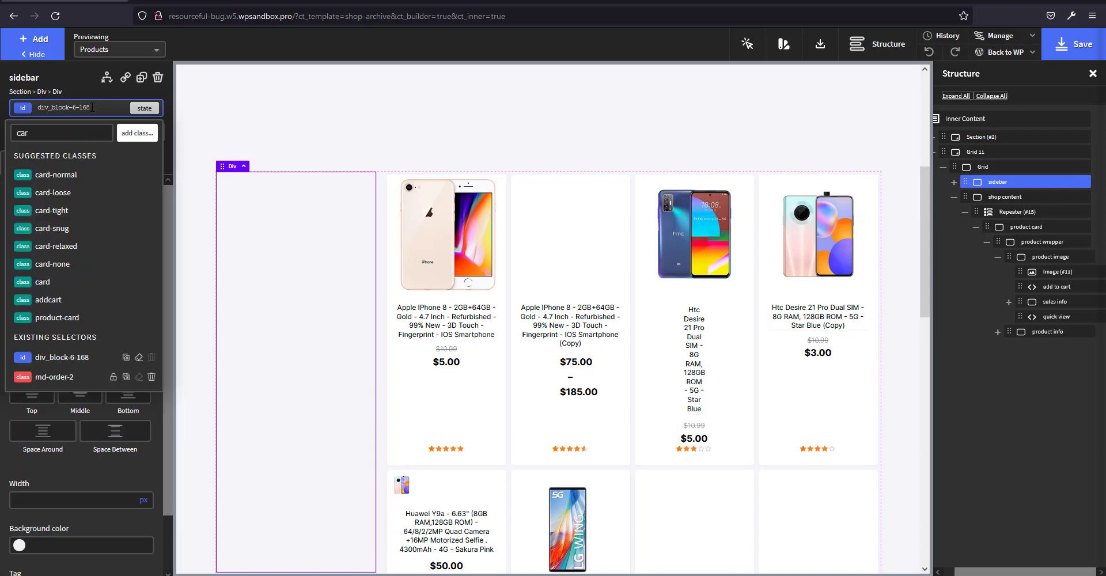
pyautogui.click(51, 210)
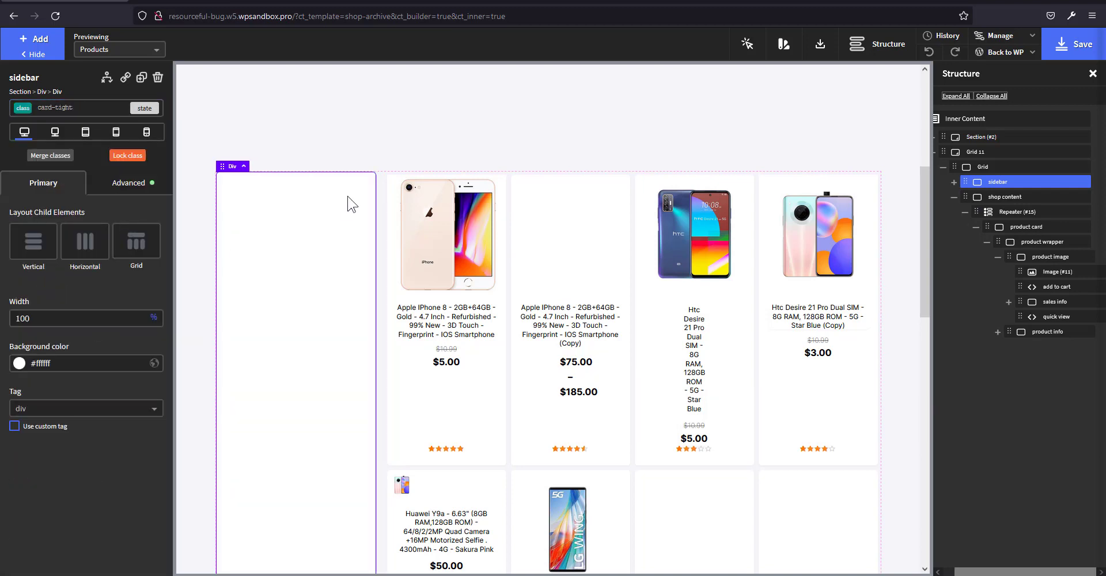
pyautogui.click(374, 224)
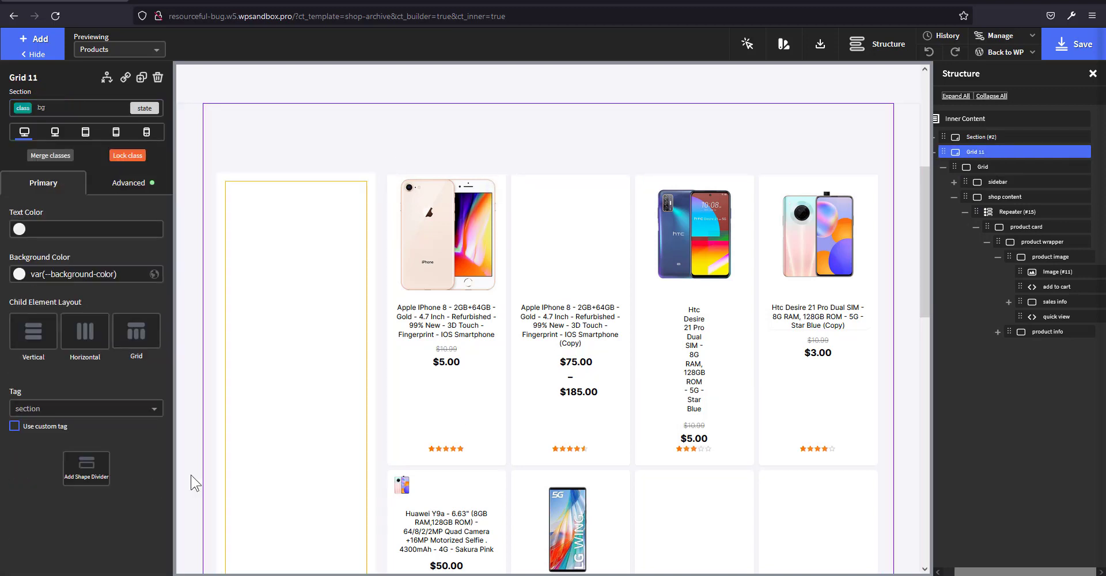
# Add the shadow-sm class to the sidebar div and save the template
pyautogui.click(999, 183)
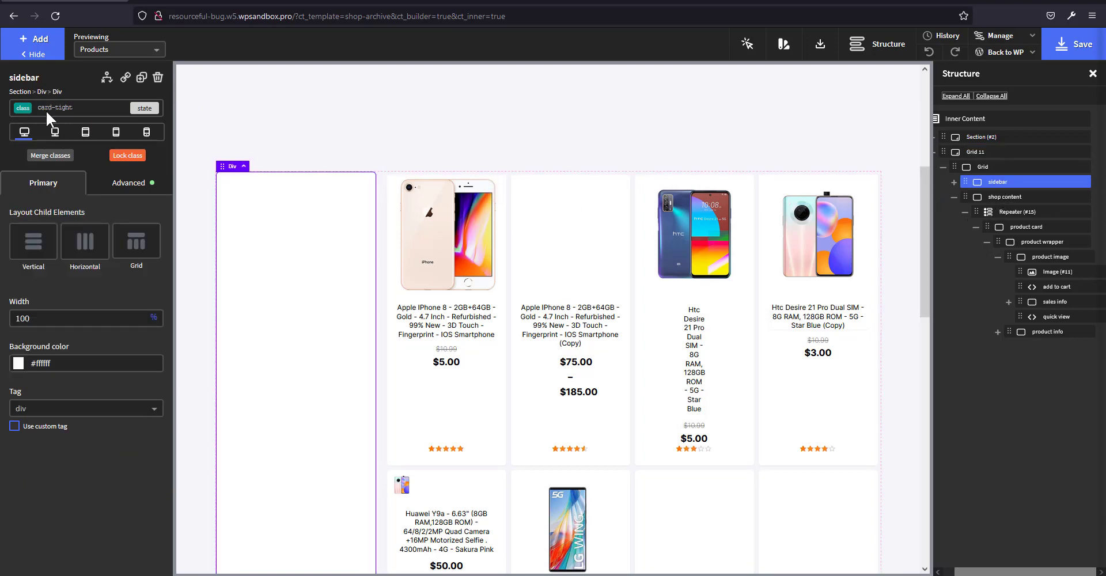
pyautogui.click(82, 106)
pyautogui.write('sh')
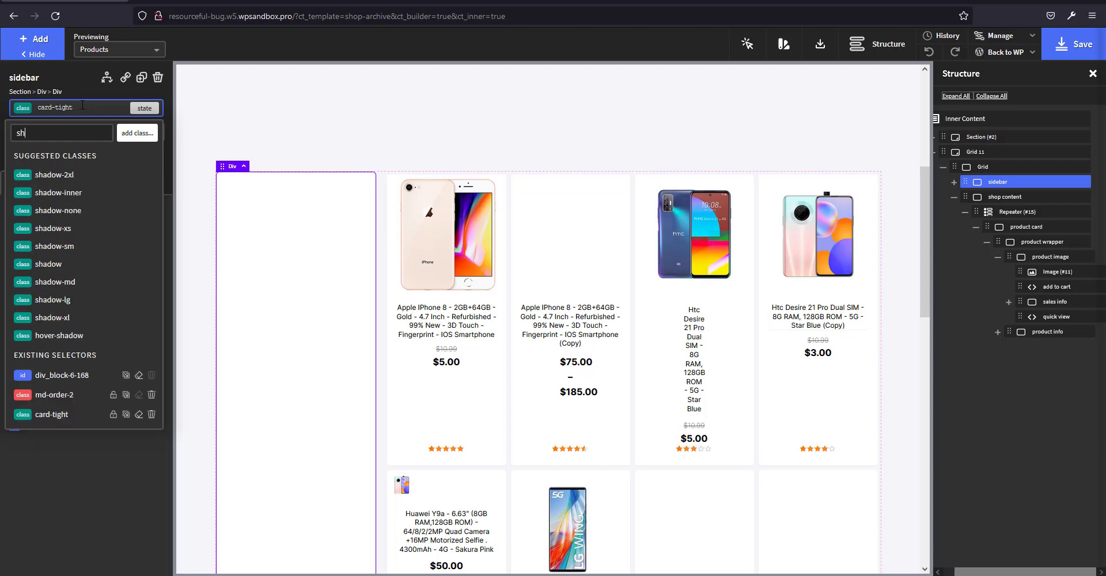
pyautogui.write('a')
pyautogui.click(81, 246)
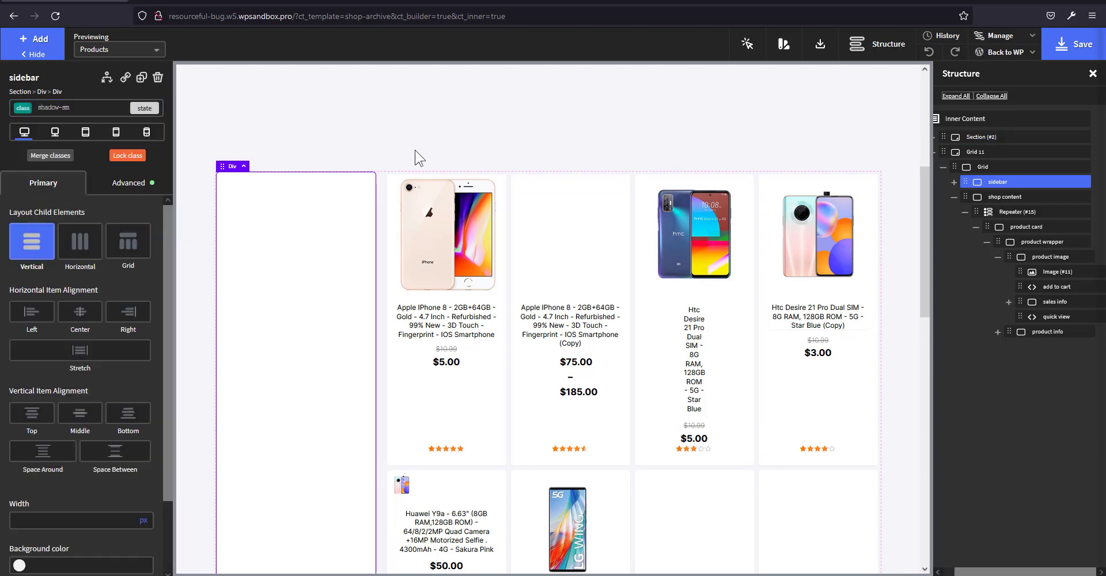
pyautogui.click(568, 128)
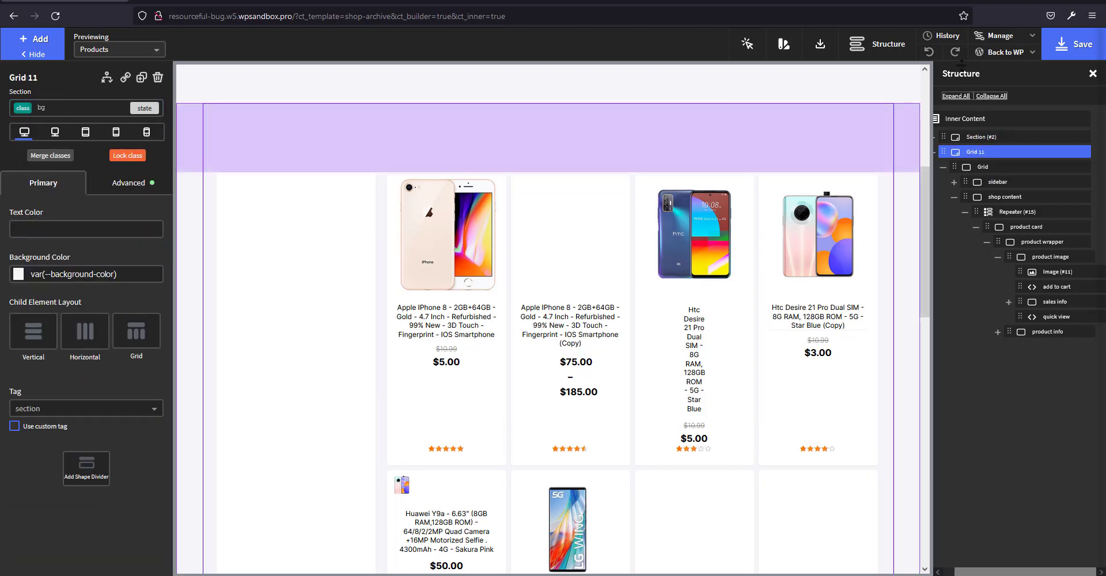
pyautogui.click(1073, 45)
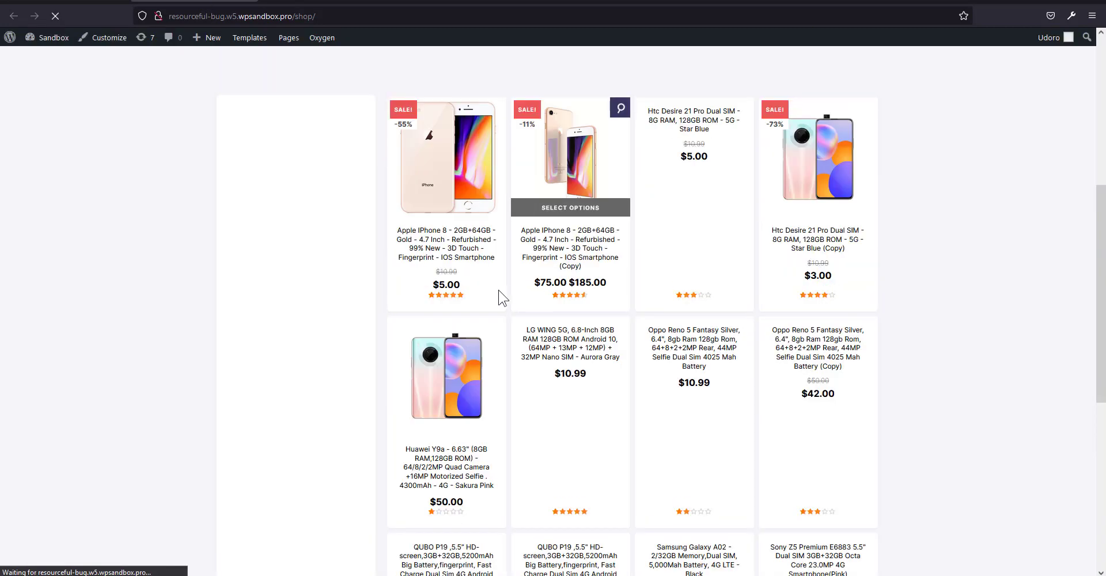
# Review the restyled filter on the live shop page, then filter products by the Android category and look through the results
pyautogui.scroll(-3, 291, 426)
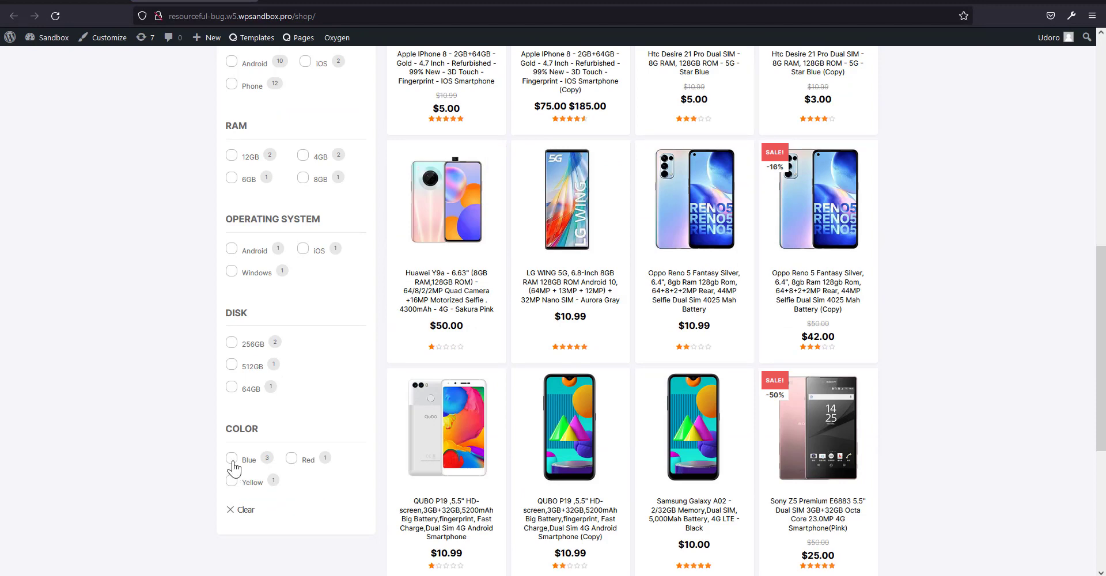
pyautogui.scroll(3, 274, 416)
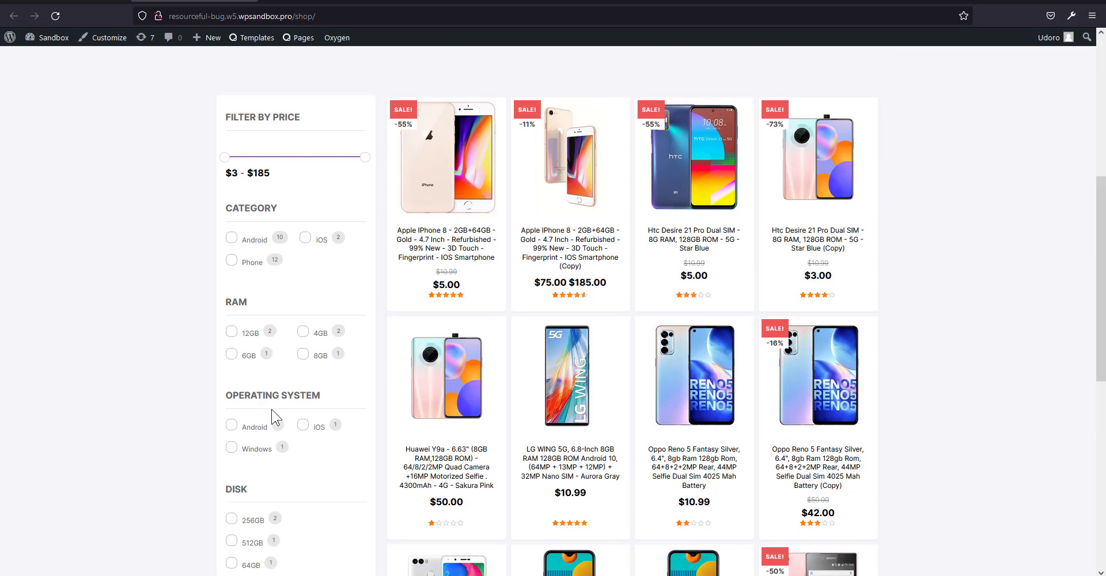
pyautogui.click(232, 238)
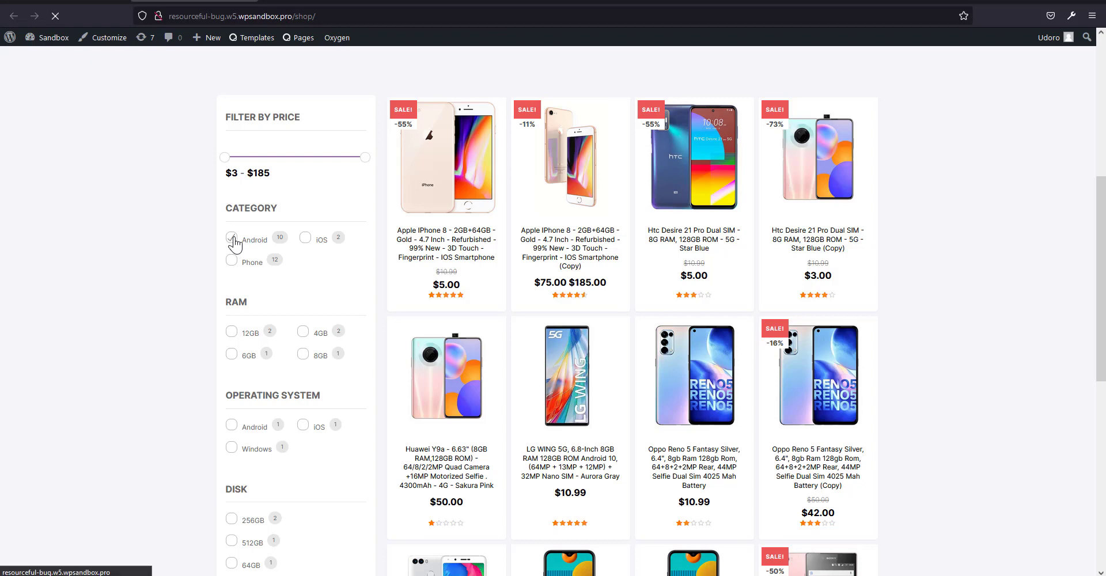
pyautogui.scroll(-5, 471, 424)
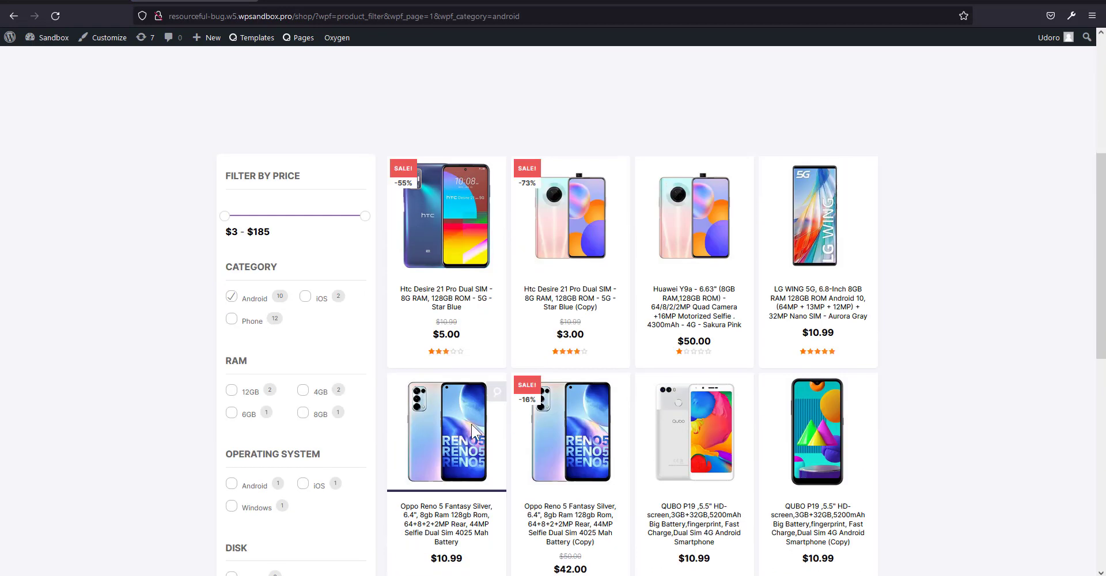
pyautogui.scroll(-4, 493, 314)
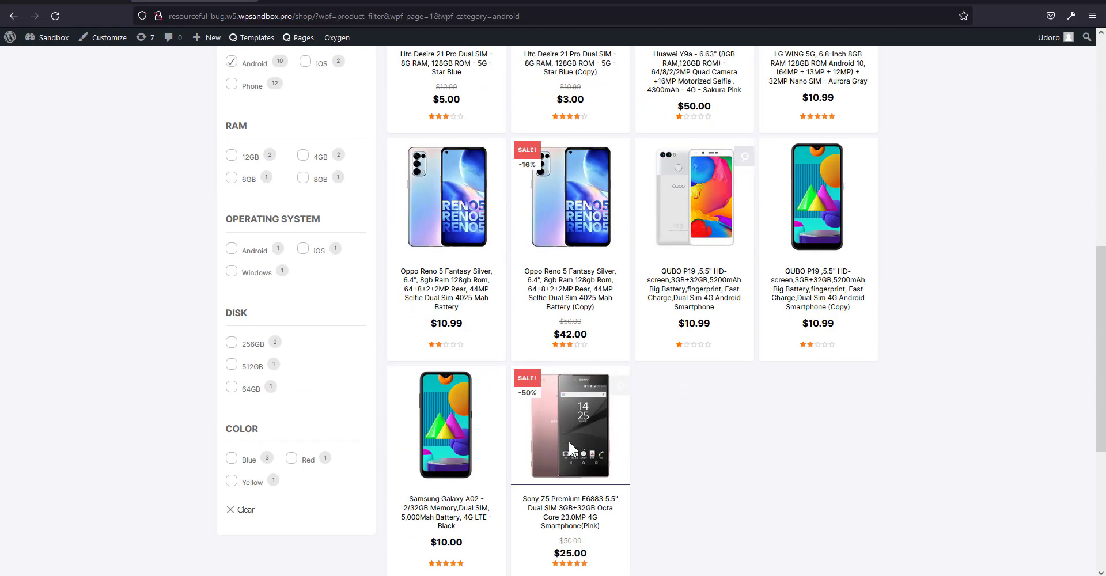
pyautogui.scroll(3, 478, 369)
pyautogui.scroll(-5, 296, 346)
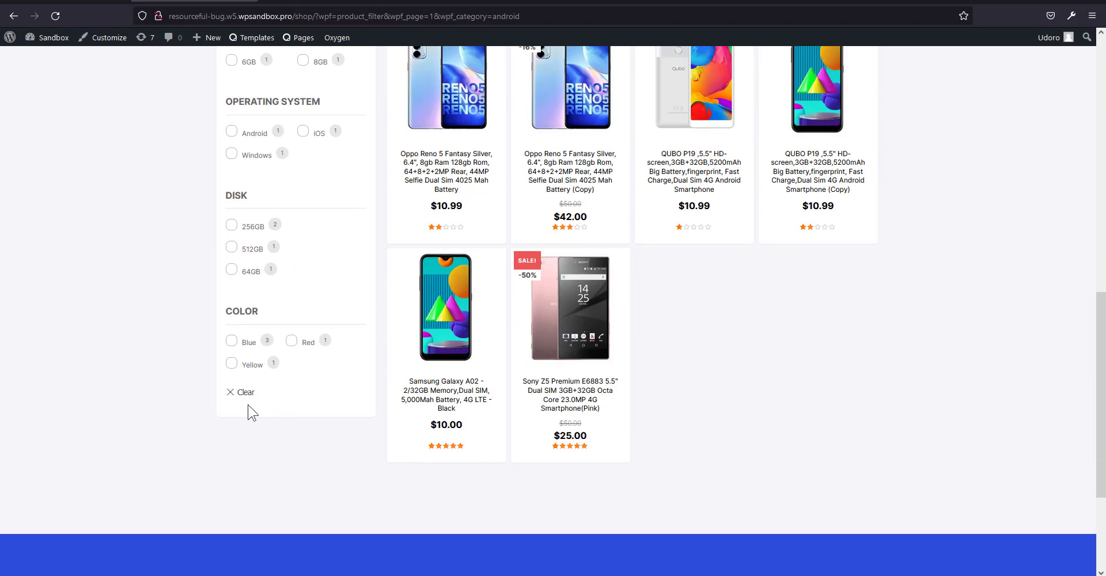
# Clear the Android category filter on the live shop page
pyautogui.scroll(3, 300, 397)
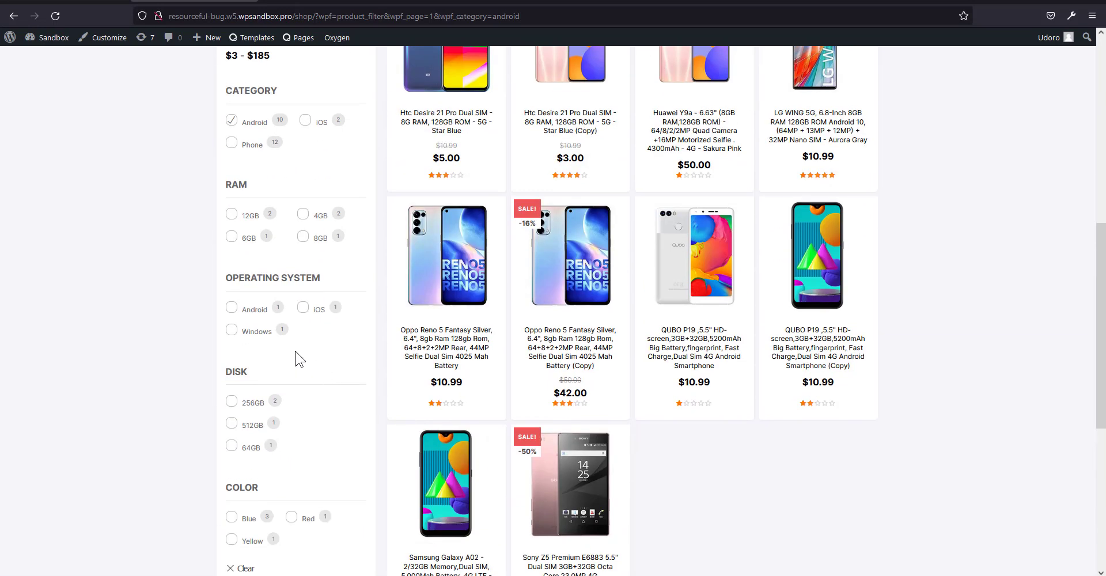
pyautogui.scroll(-4, 300, 374)
pyautogui.click(236, 342)
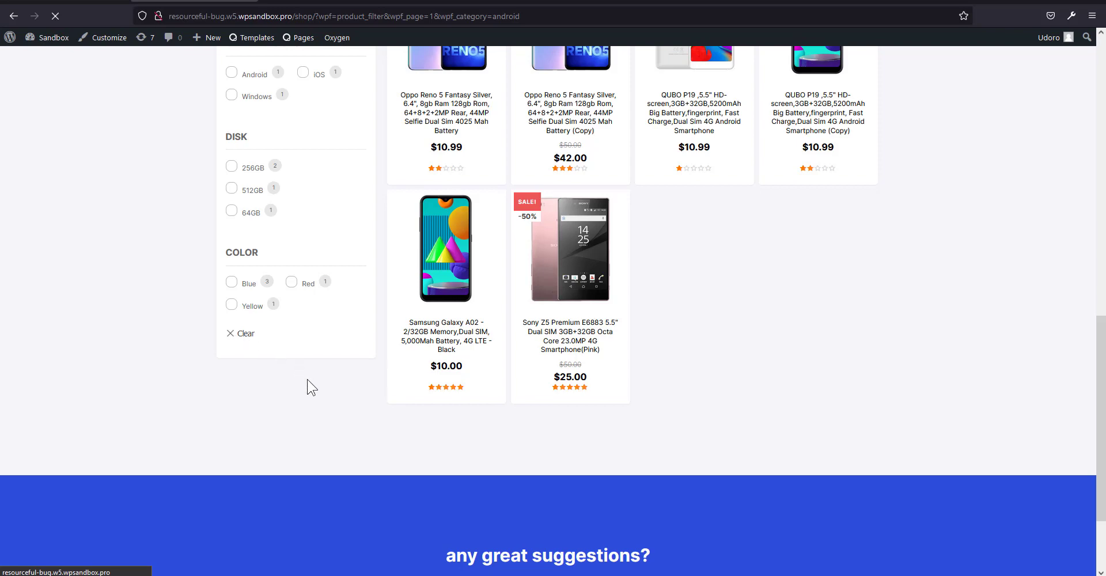
pyautogui.scroll(-2, 308, 381)
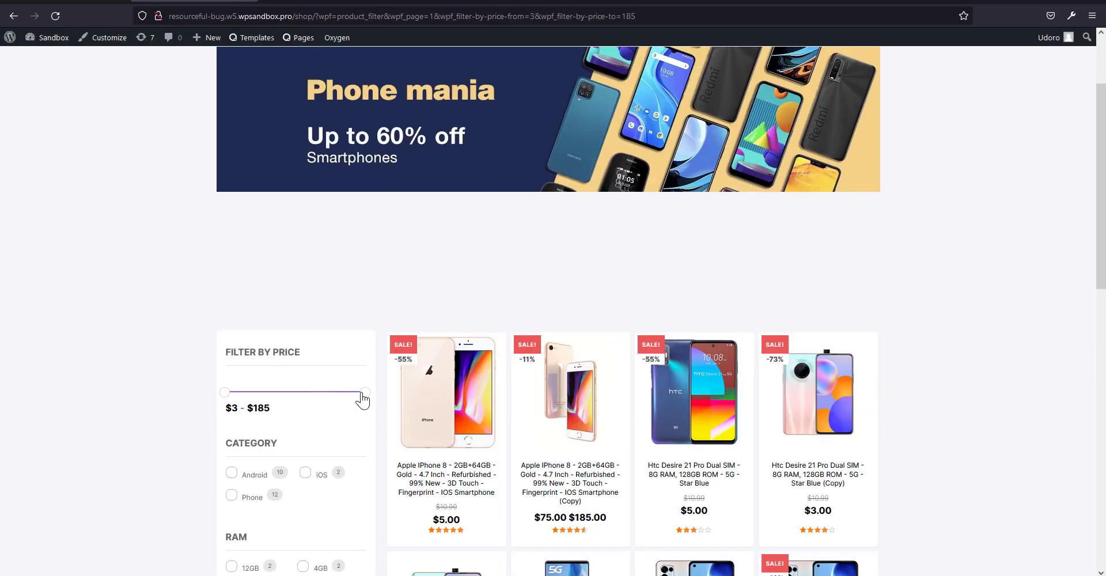
# Test the price filter by lowering its maximum to $42 and look through the filtered products
pyautogui.moveTo(363, 397); pyautogui.dragTo(255, 397)
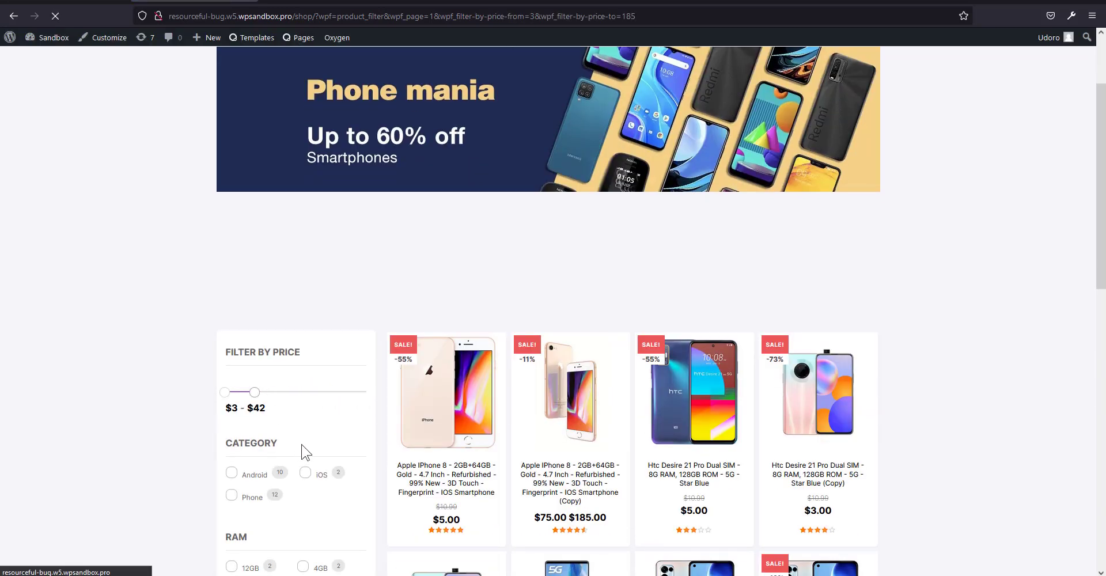
pyautogui.scroll(-4, 309, 452)
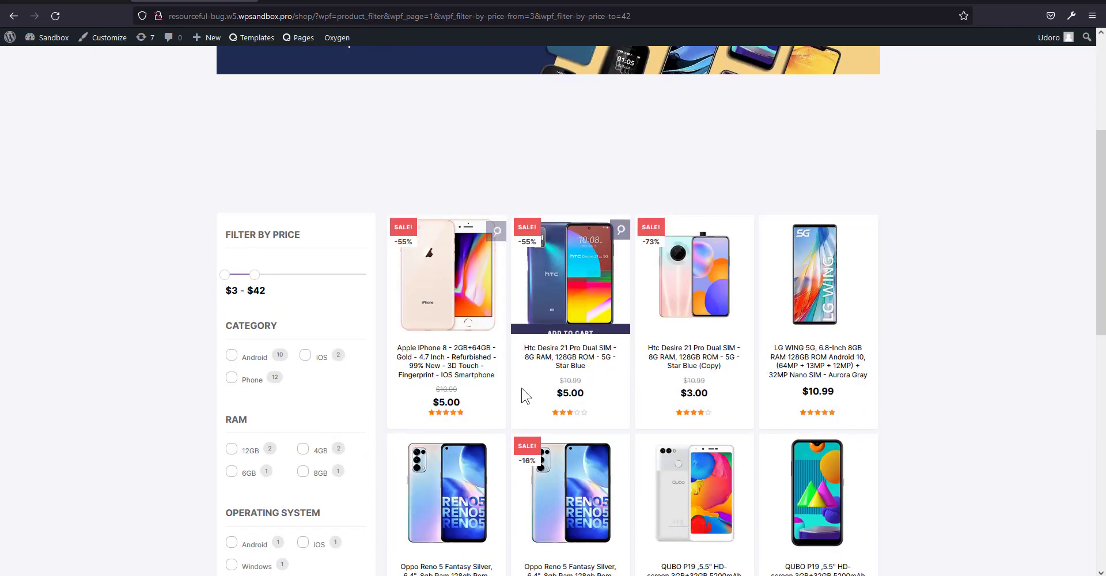
pyautogui.scroll(4, 581, 397)
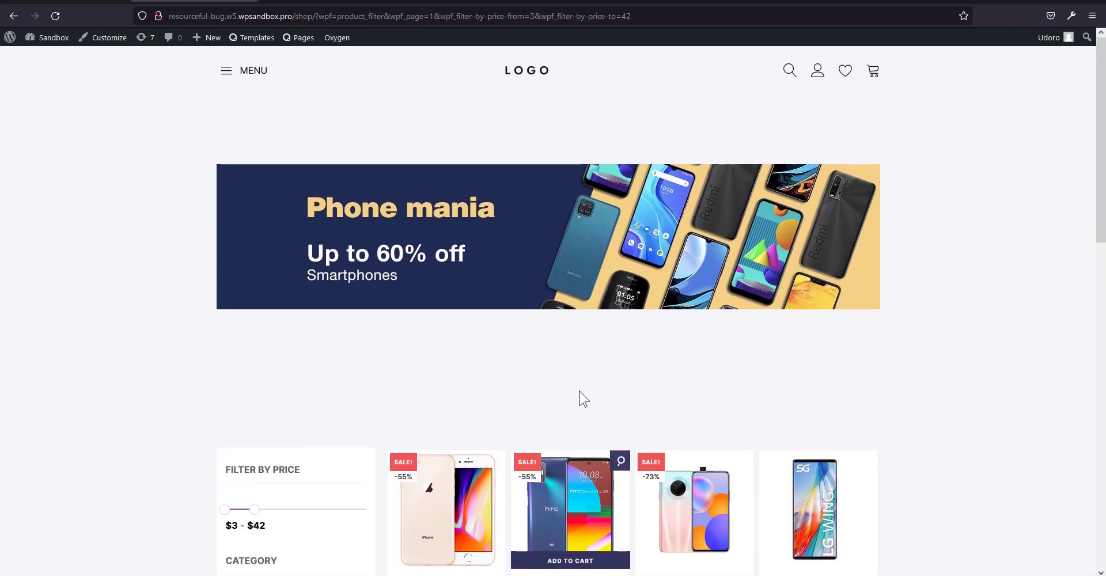
pyautogui.scroll(-3, 580, 393)
pyautogui.scroll(3, 580, 393)
pyautogui.scroll(-5, 580, 393)
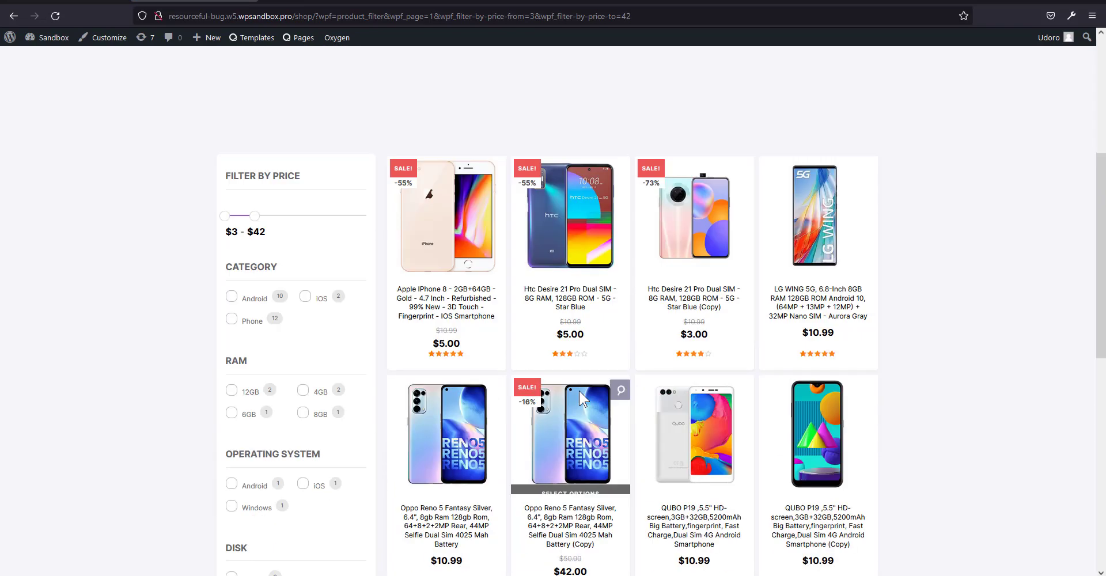
pyautogui.scroll(4, 647, 338)
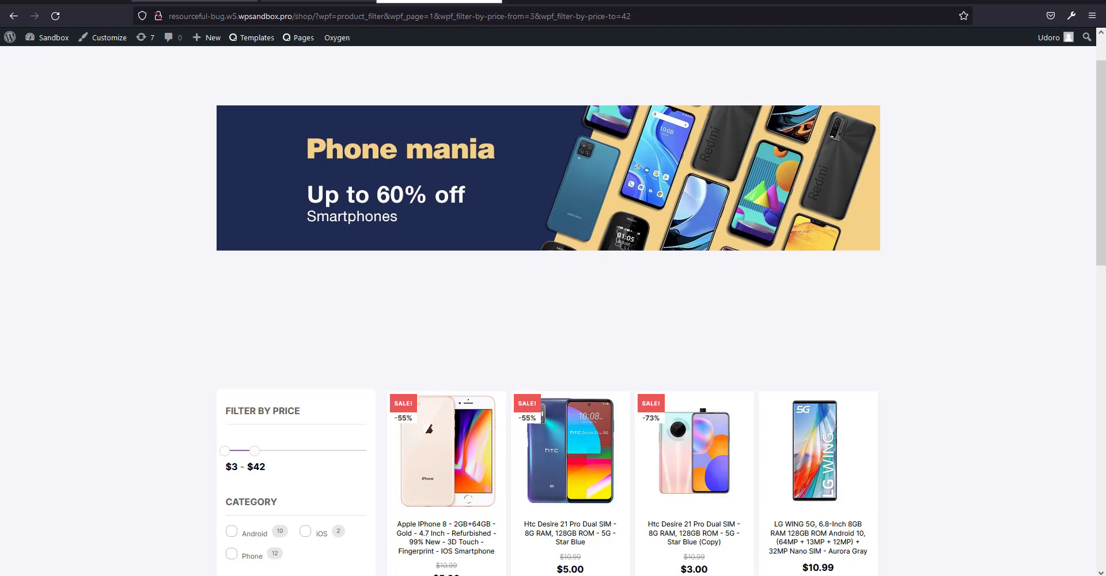
# Open the Product_sorting snippet for editing from the sandbox site's snippets list
pyautogui.click(450, 5)
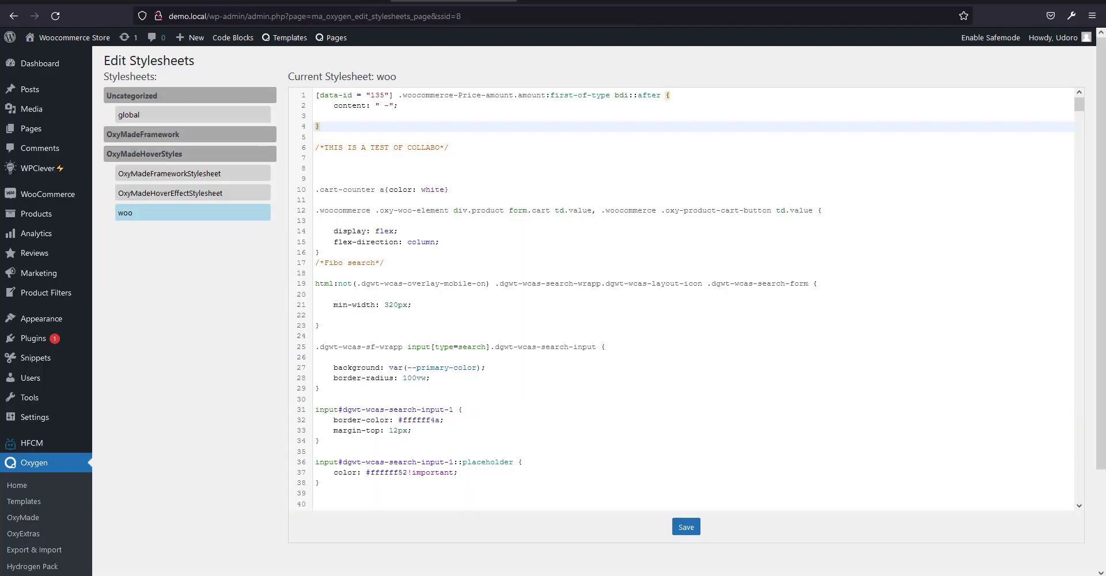
pyautogui.click(323, 2)
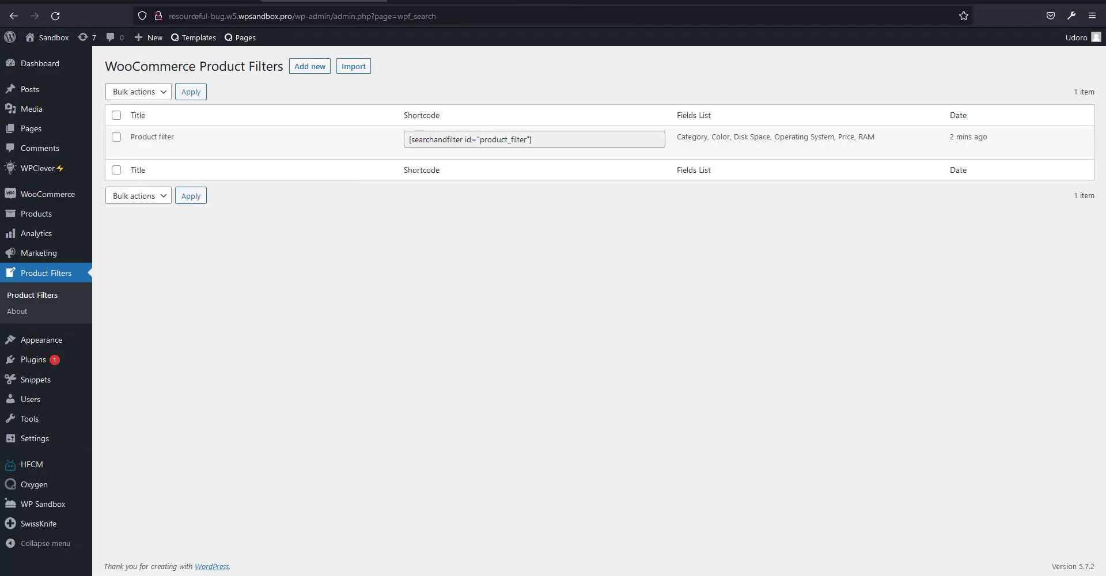
pyautogui.click(30, 383)
pyautogui.scroll(-2, 242, 395)
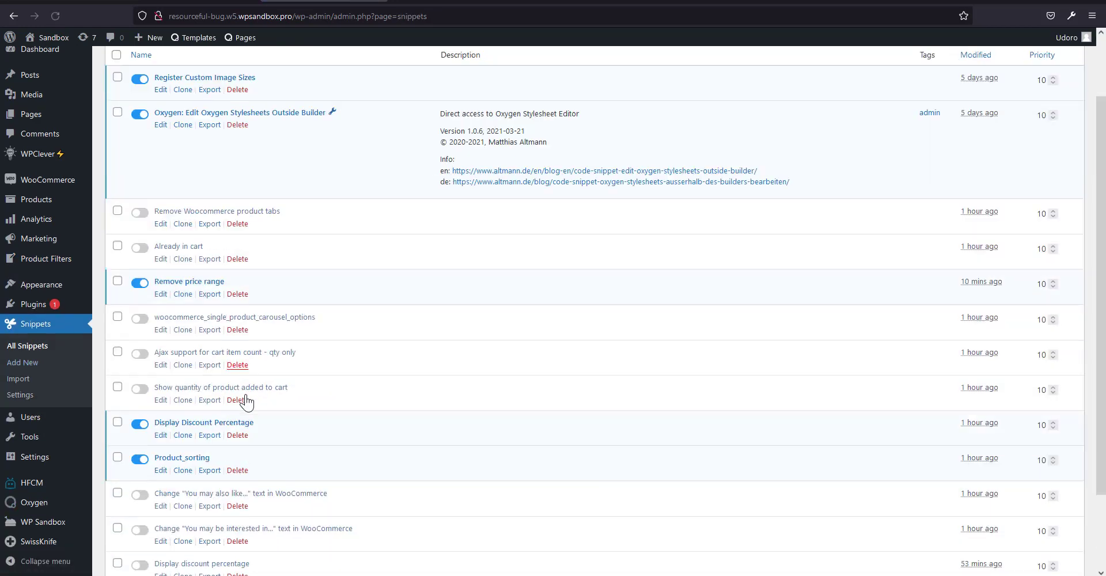
pyautogui.click(161, 375)
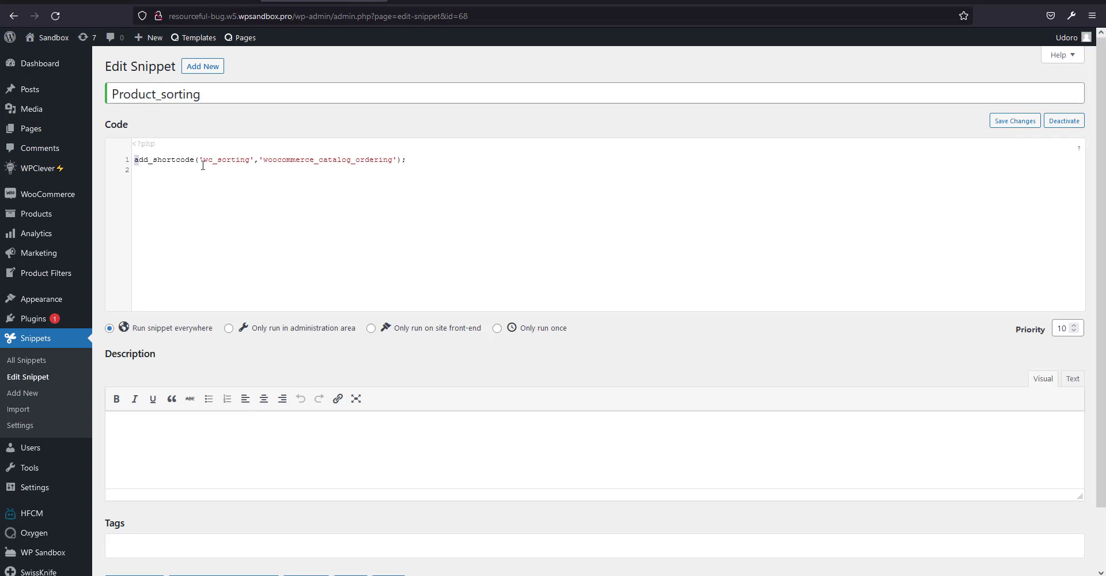
# Copy the shortcode name wc_sorting from the snippet's code and return to the Oxygen shop template
pyautogui.moveTo(229, 160); pyautogui.dragTo(248, 160)
pyautogui.hotkey('ctrl', 'c')
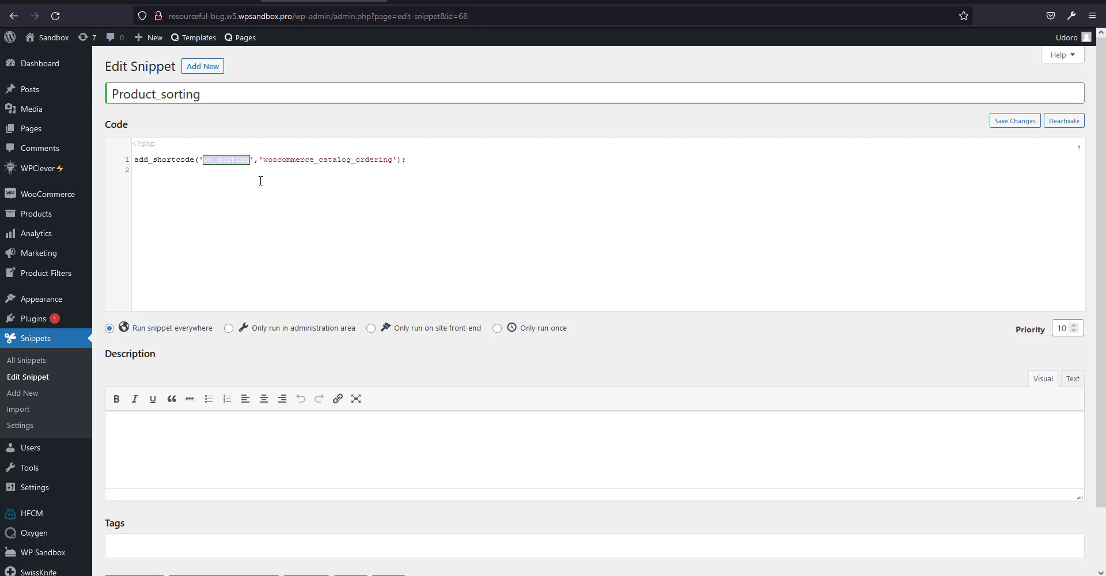
pyautogui.click(276, 206)
pyautogui.scroll(-2, 274, 449)
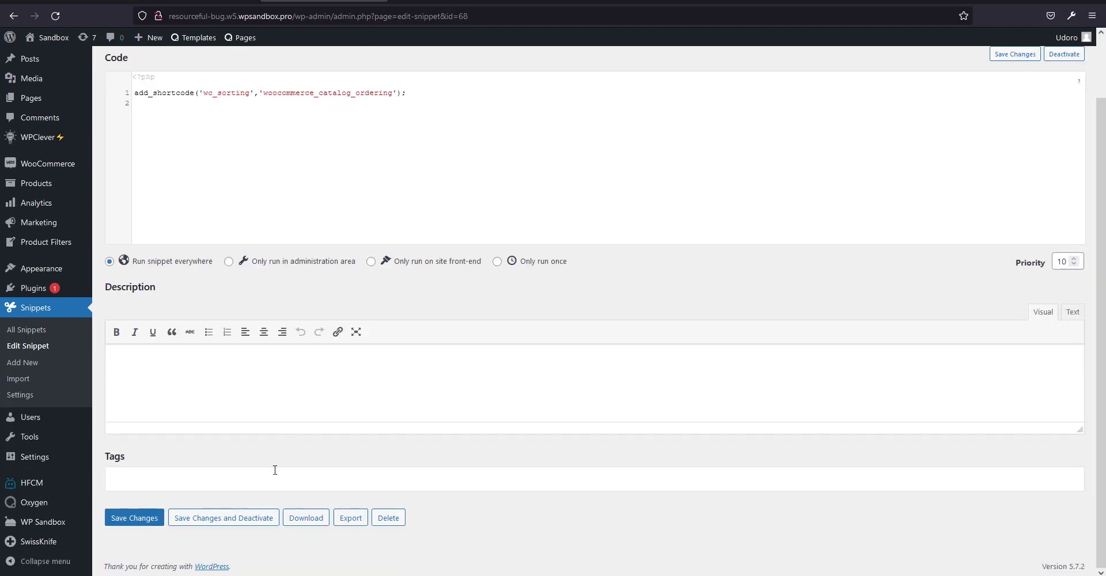
pyautogui.scroll(2, 54, 381)
pyautogui.click(42, 337)
pyautogui.click(98, 1)
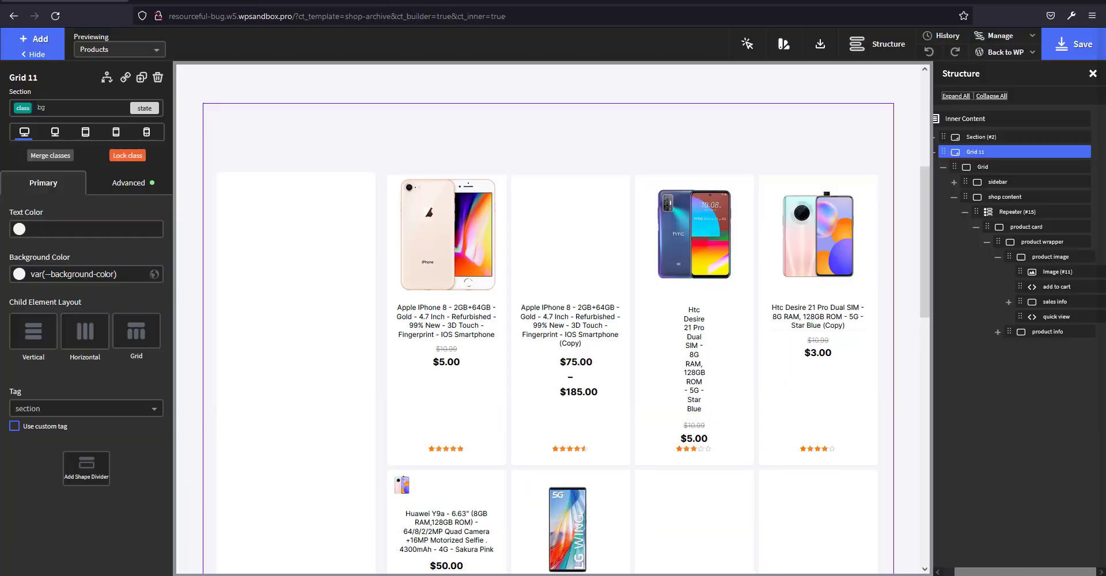
# Add a Shortcode element to the shop content div and place it above the product repeater
pyautogui.click(880, 194)
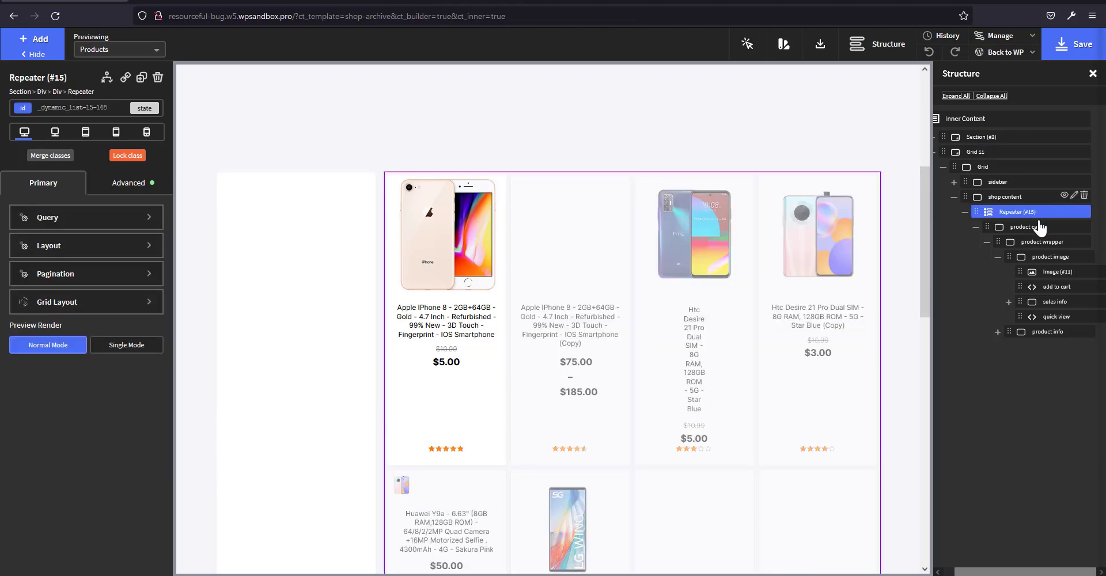
pyautogui.click(1005, 197)
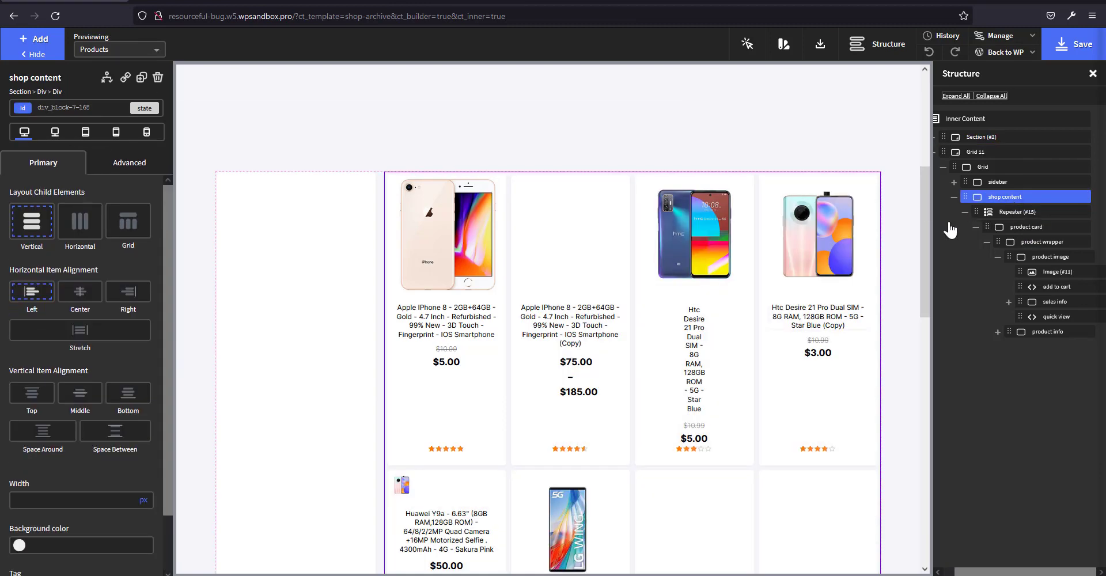
pyautogui.click(42, 44)
pyautogui.write('sho')
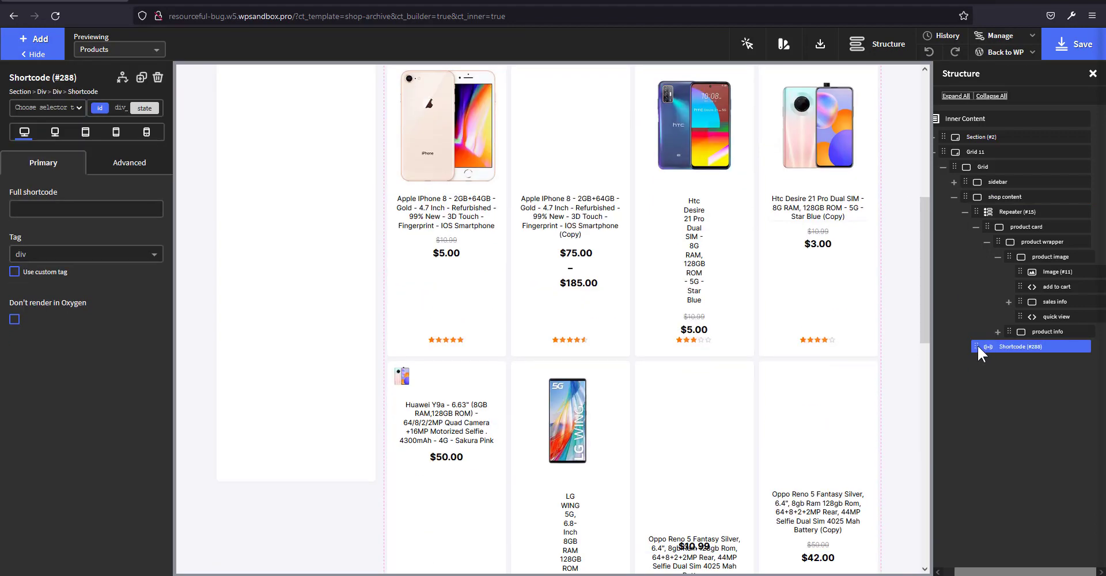
pyautogui.moveTo(977, 344); pyautogui.dragTo(961, 198)
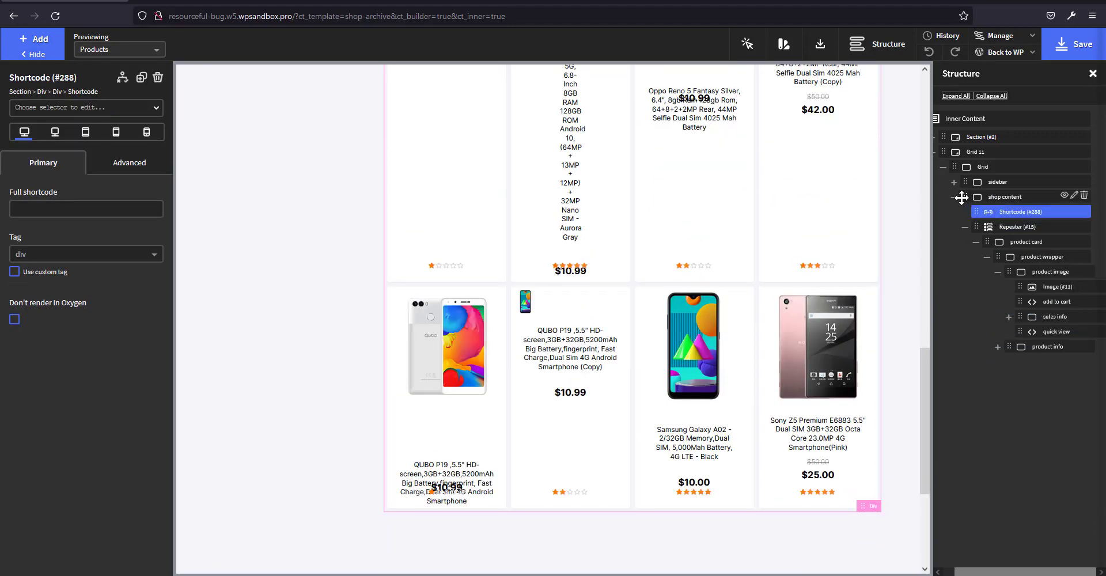
# Set the new Shortcode element's full shortcode to [wc_sorting], leaving it rendered in Oxygen
pyautogui.scroll(15, 805, 295)
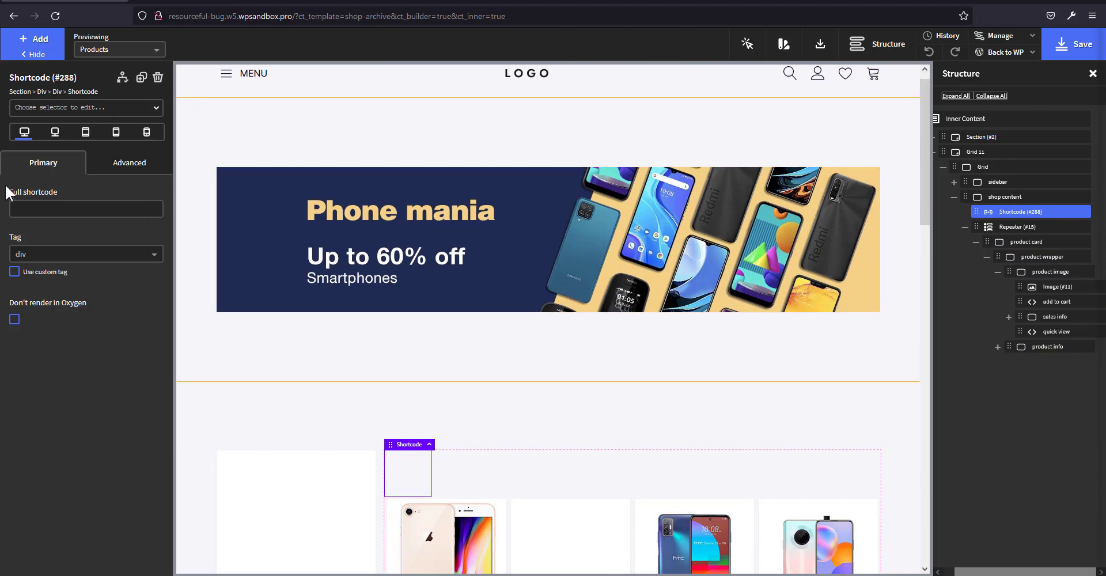
pyautogui.click(32, 211)
pyautogui.hotkey('ctrl', 'v')
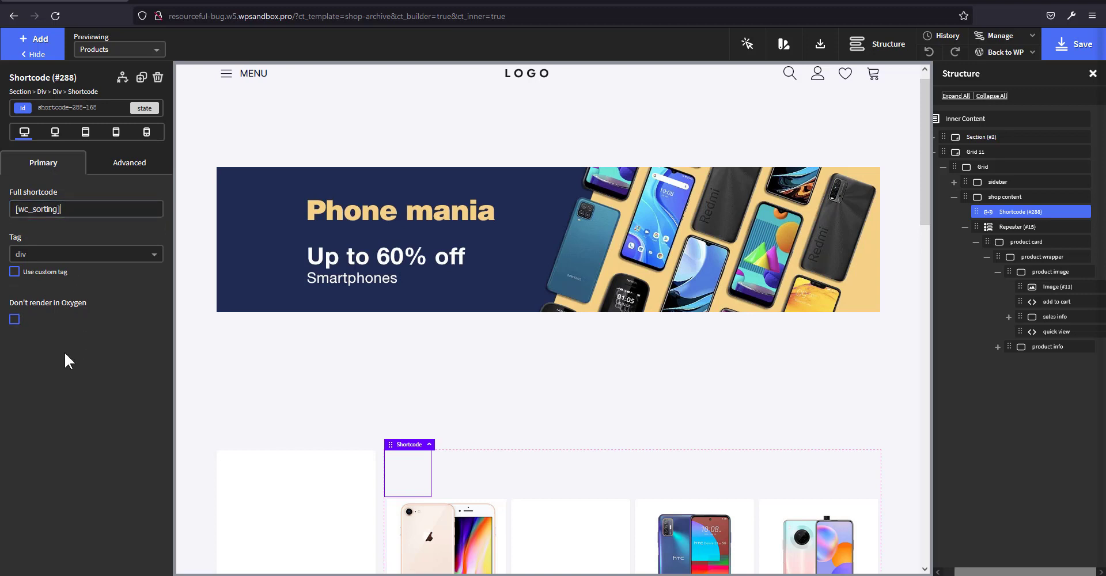
pyautogui.click(15, 319)
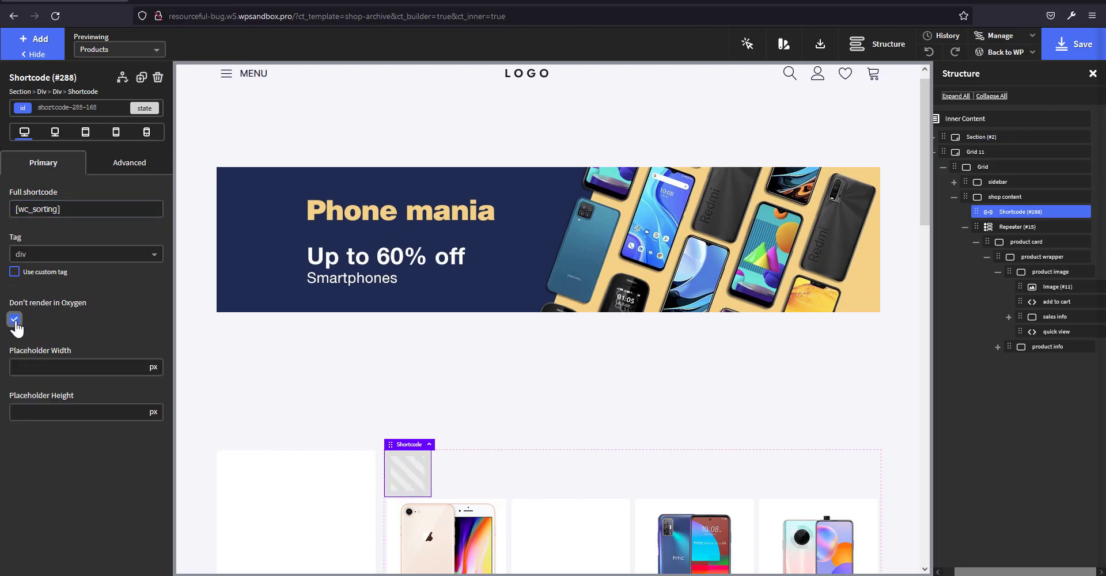
pyautogui.click(15, 322)
pyautogui.scroll(1, 833, 333)
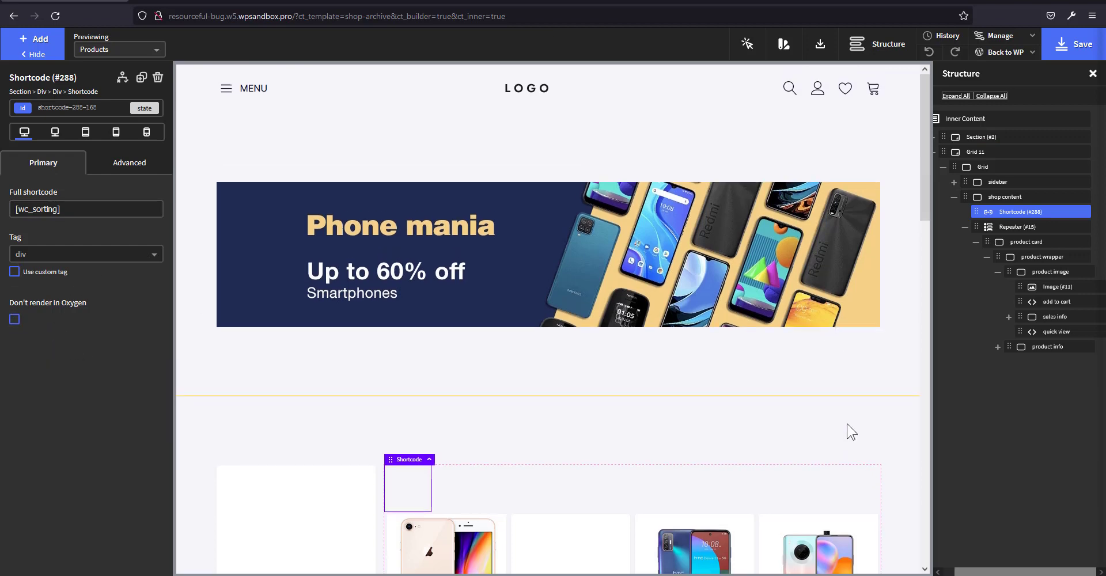
# Apply the ml-auto class to the sorting Shortcode element and save the shop template
pyautogui.scroll(-3, 851, 432)
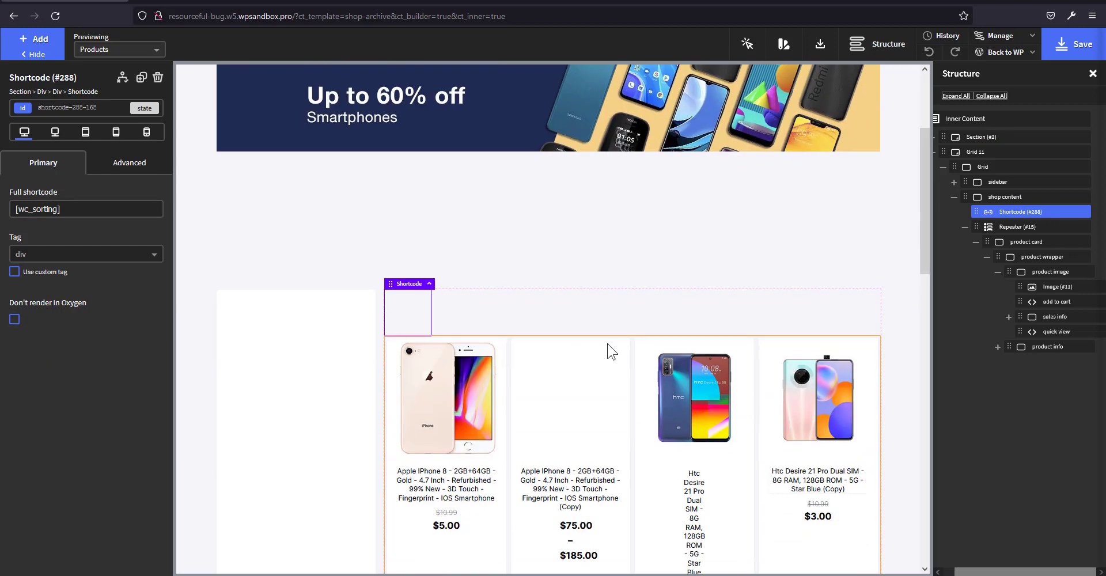
pyautogui.click(114, 107)
pyautogui.write('ml')
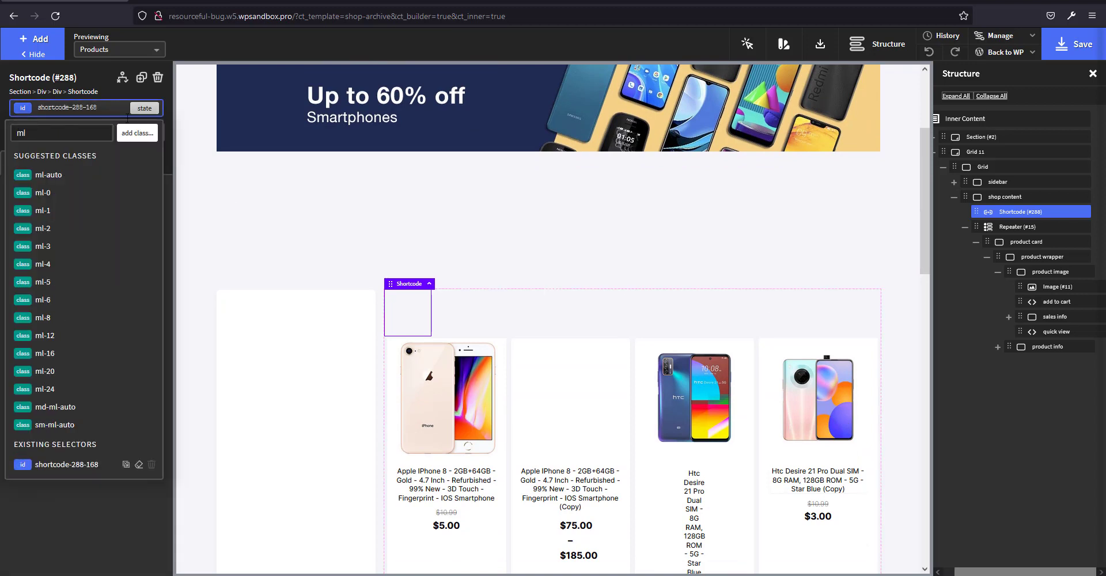
pyautogui.click(68, 175)
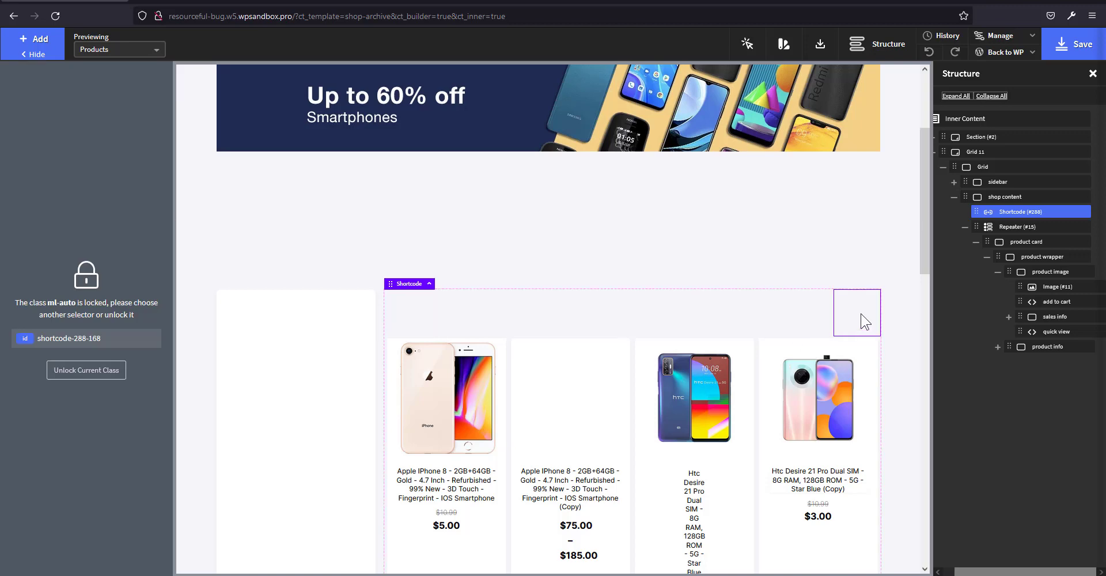
pyautogui.click(1075, 45)
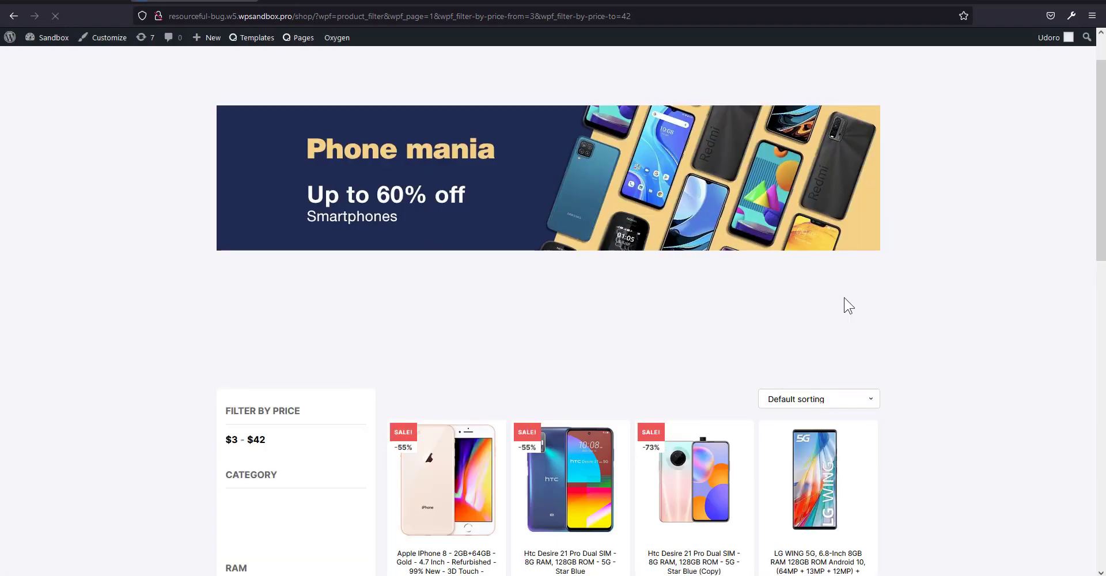
# Test the sorting dropdown on the live shop page by sorting by price low to high and high to low
pyautogui.click(839, 399)
pyautogui.scroll(-3, 857, 346)
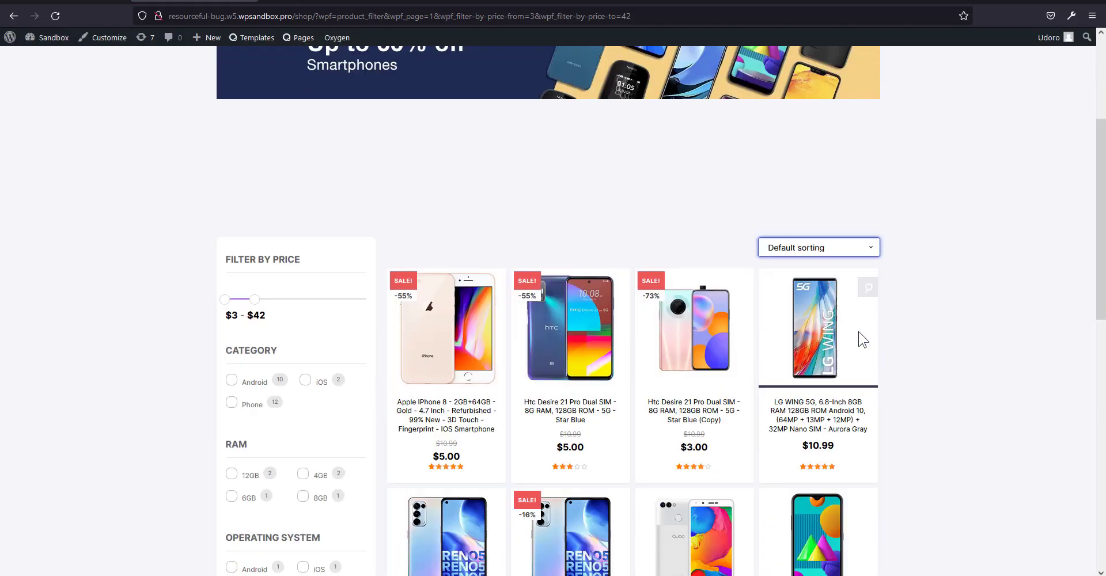
pyautogui.click(848, 224)
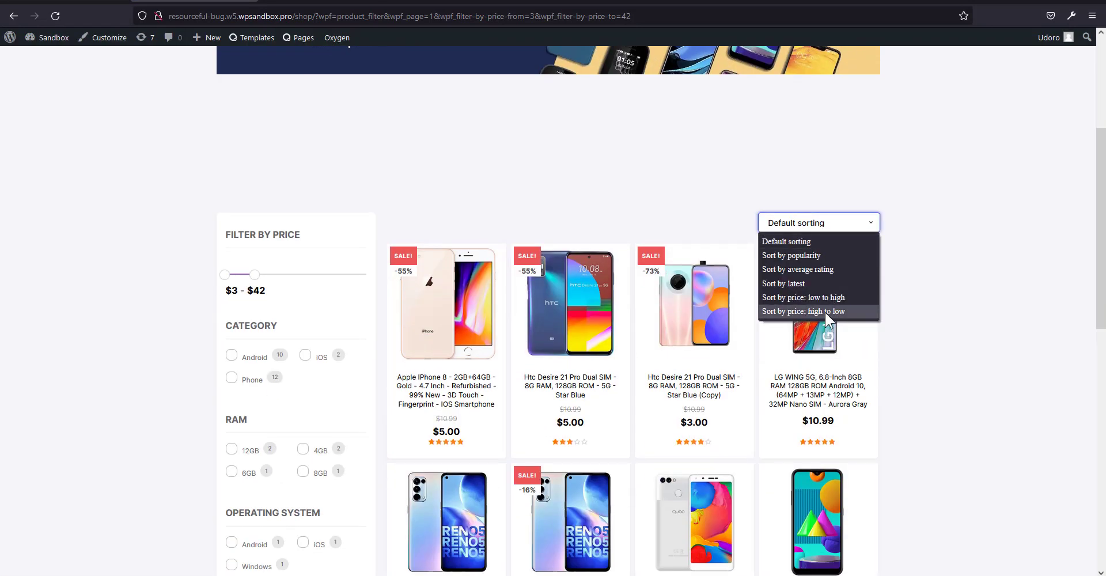
pyautogui.click(828, 296)
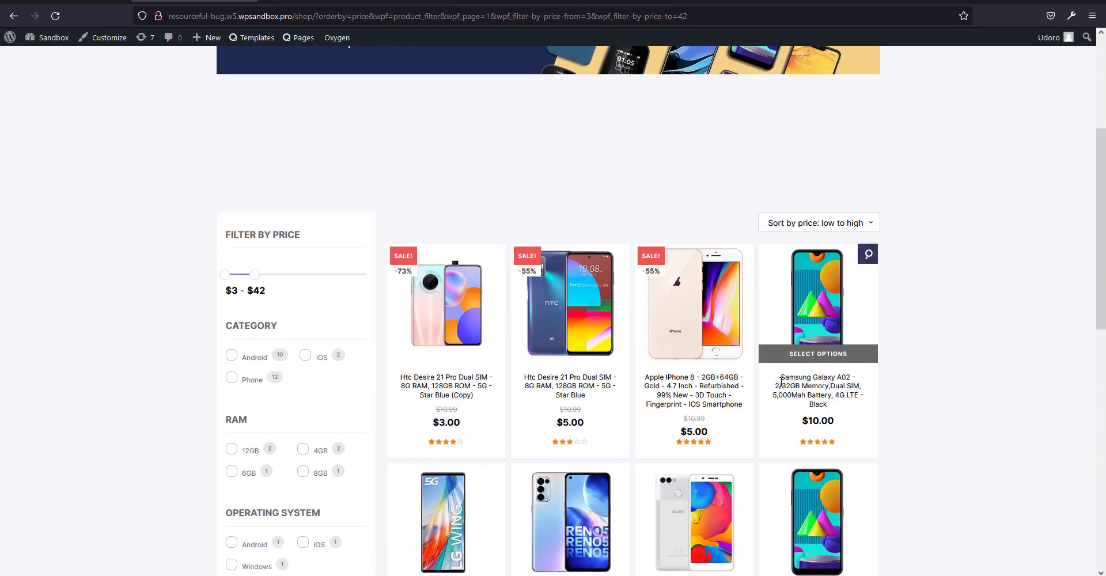
pyautogui.scroll(-3, 780, 386)
pyautogui.scroll(4, 780, 380)
pyautogui.click(841, 282)
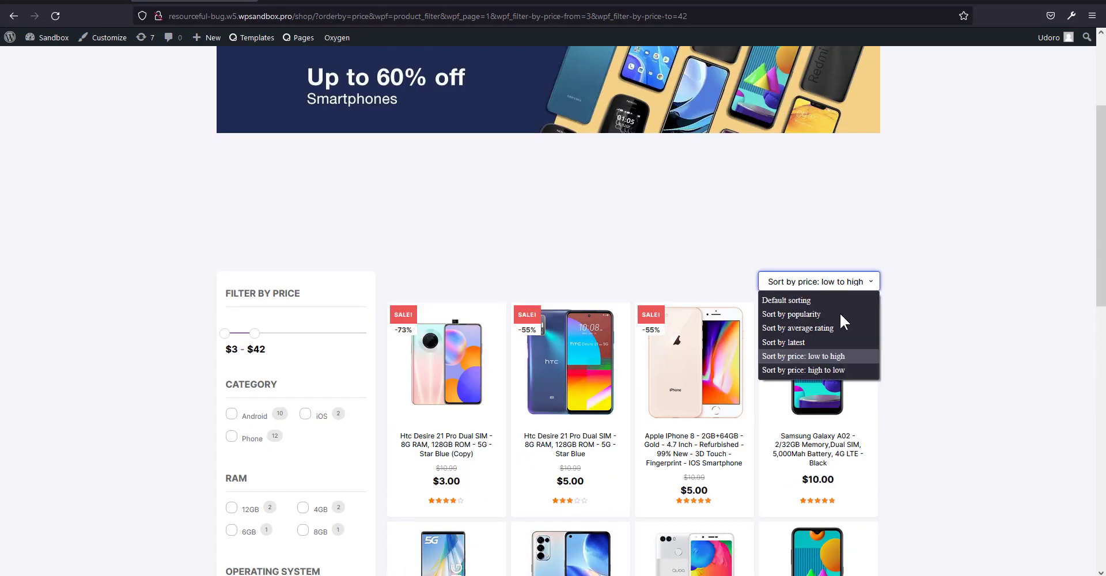
pyautogui.click(826, 371)
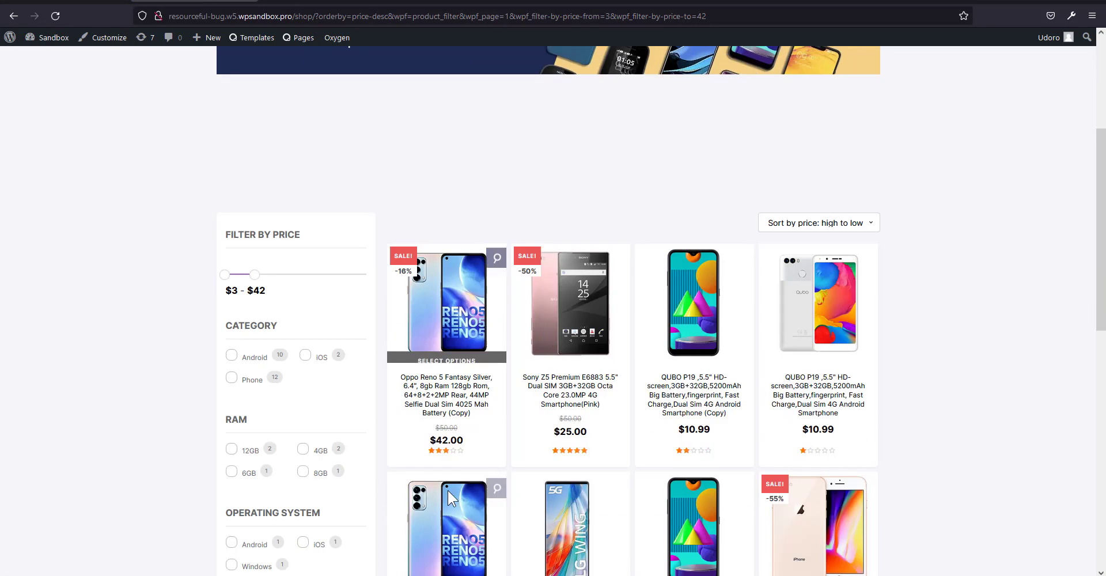
# Reload the shop page at /shop/ without the sorting and price filter parameters in its address
pyautogui.scroll(3, 667, 360)
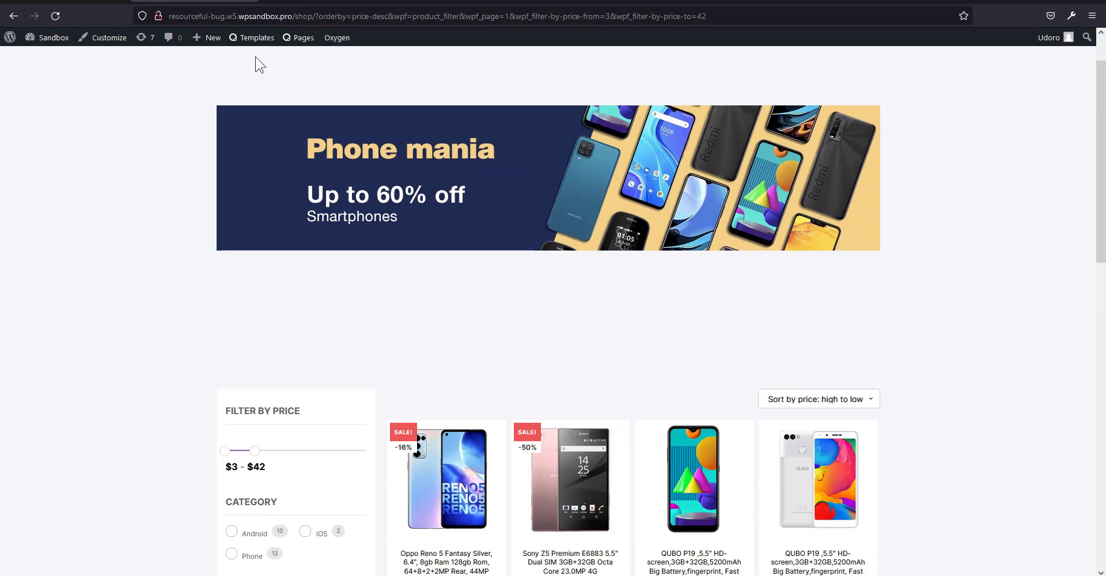
pyautogui.moveTo(315, 16); pyautogui.dragTo(789, 30)
pyautogui.press('BackSpace')
pyautogui.press('Return')
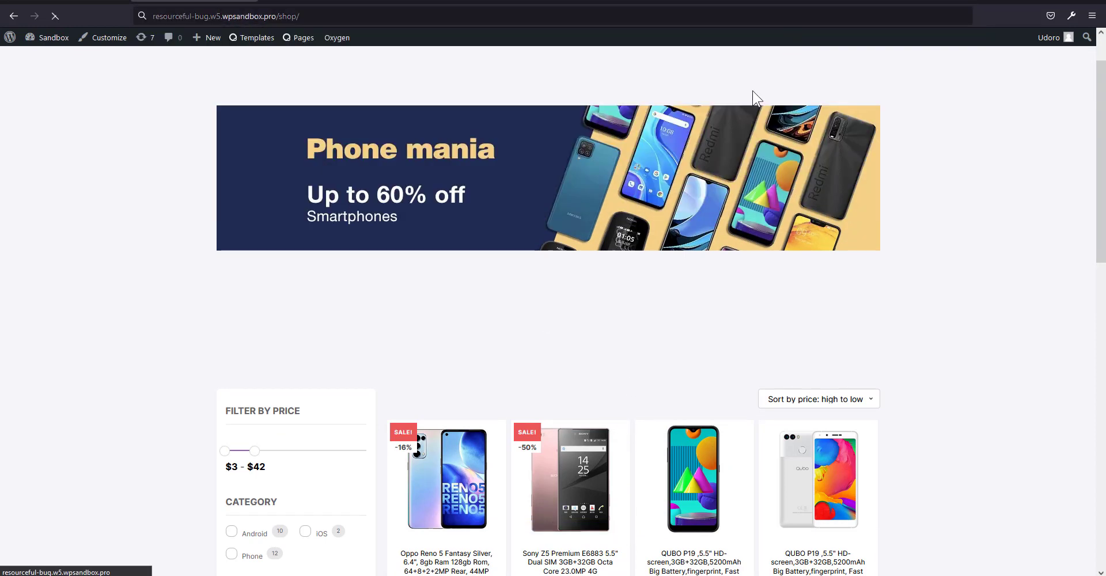
# Look through the unfiltered shop page and compare its sidebar and product cards with the demo.local store
pyautogui.scroll(-2, 806, 254)
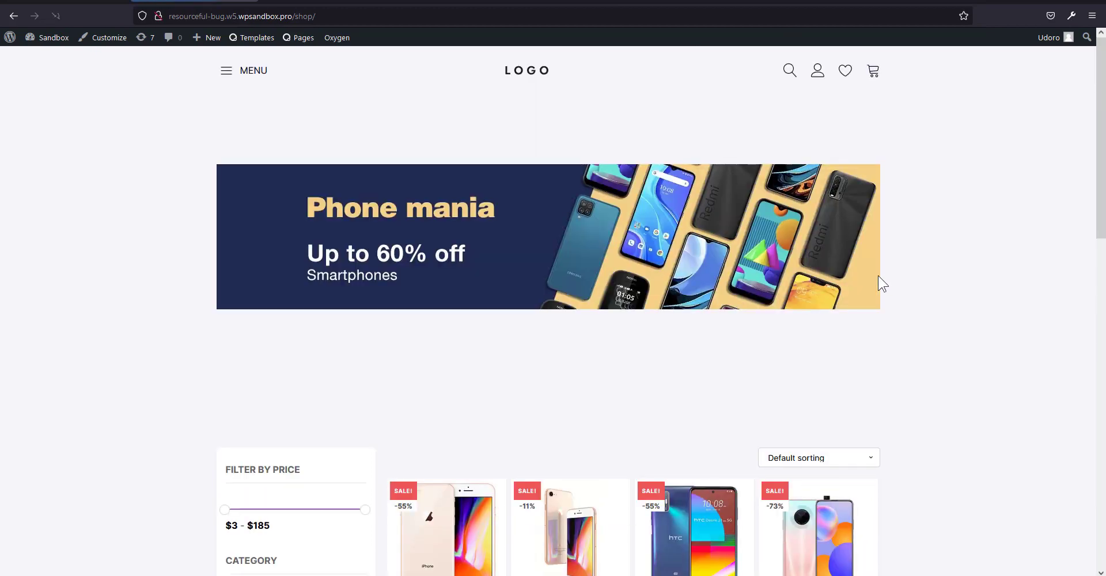
pyautogui.scroll(-4, 841, 283)
pyautogui.scroll(-1, 803, 288)
pyautogui.scroll(-4, 649, 283)
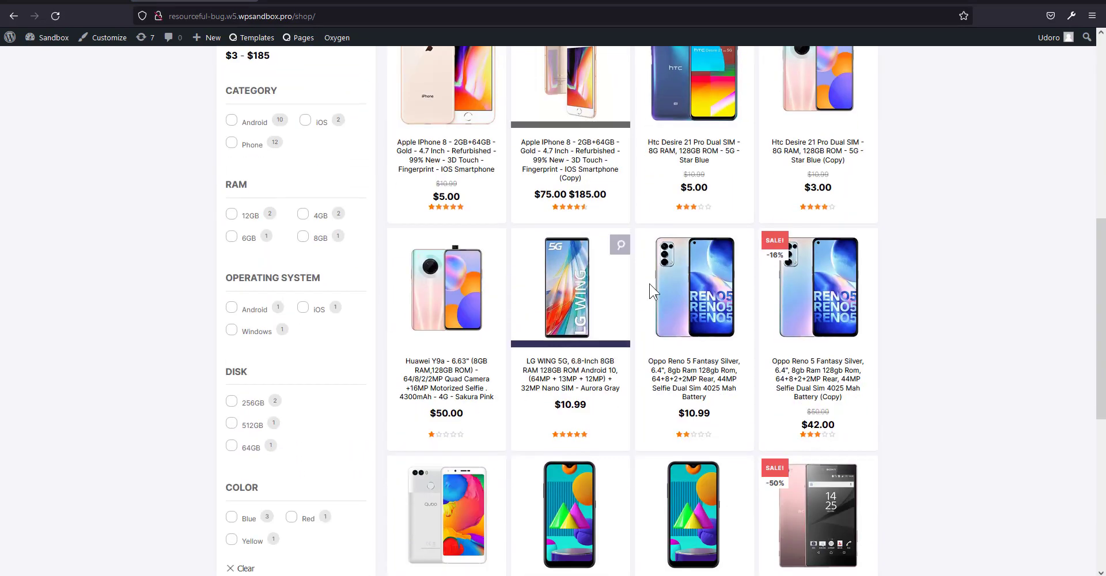
pyautogui.scroll(5, 772, 318)
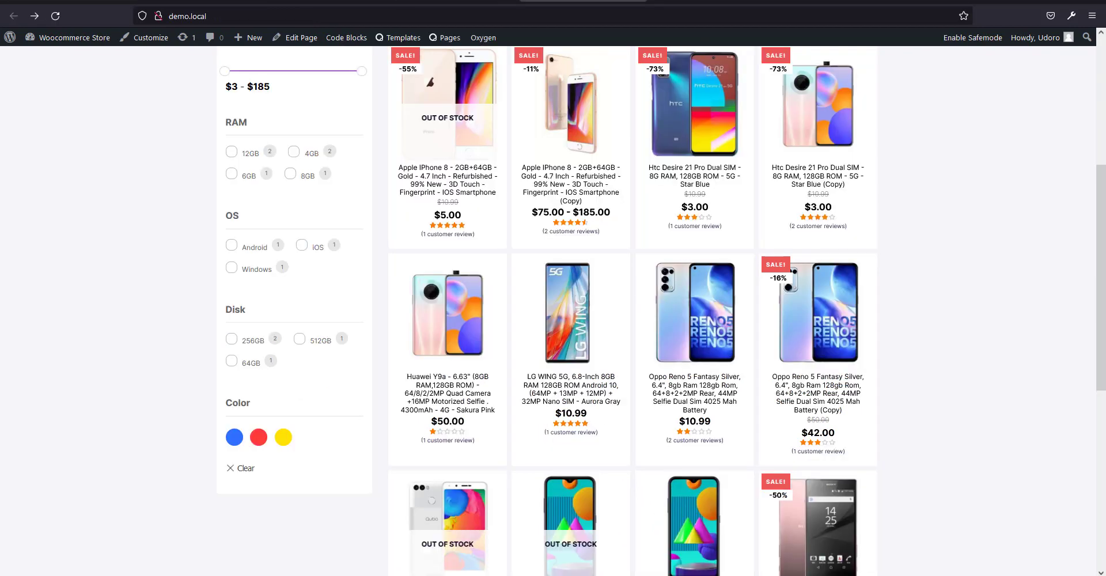
pyautogui.scroll(3, 703, 328)
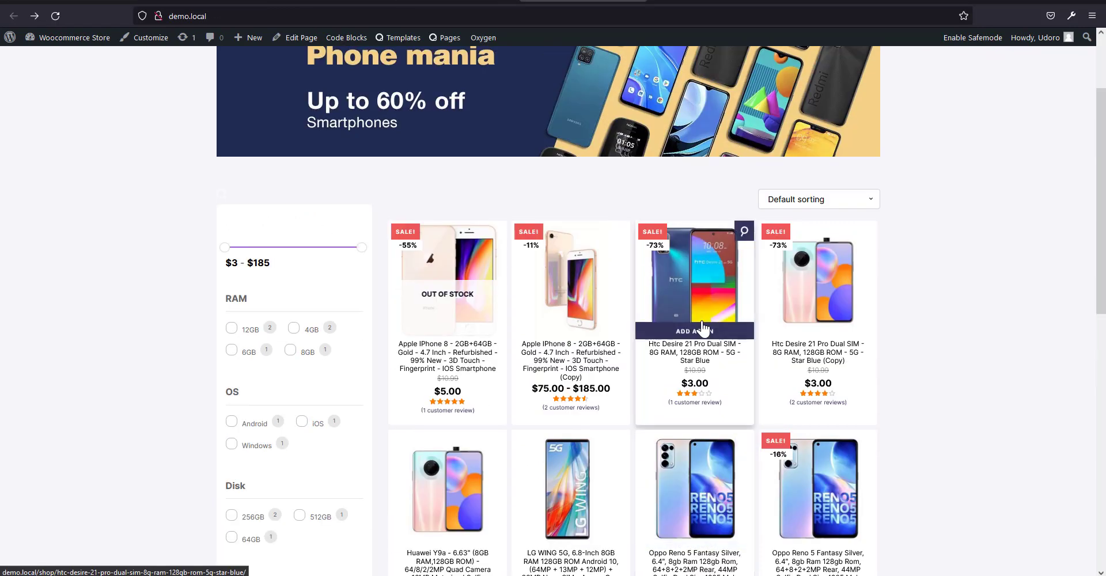
pyautogui.scroll(-3, 835, 242)
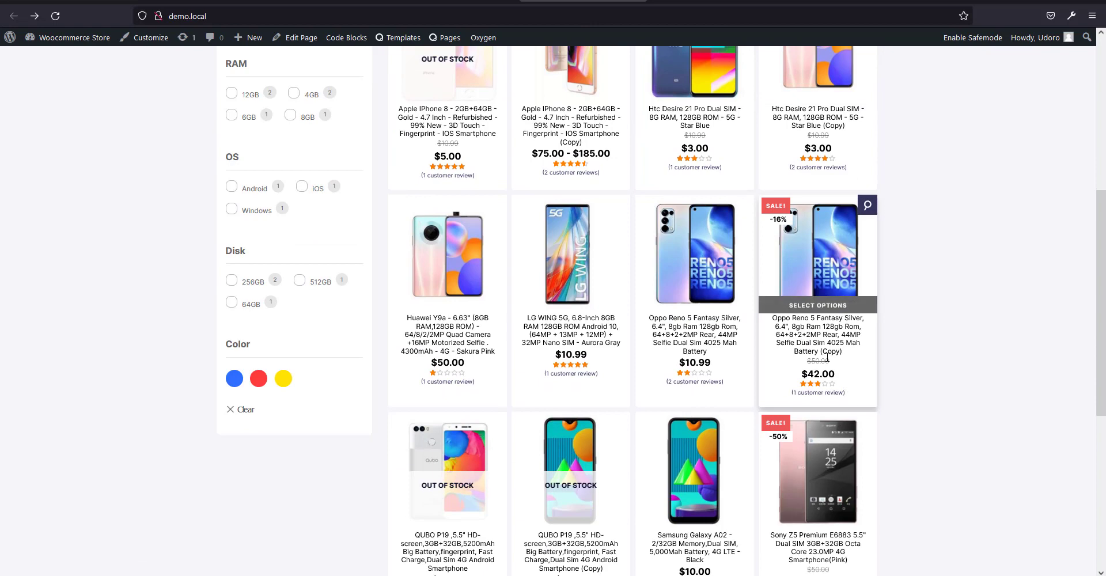
pyautogui.scroll(2, 827, 358)
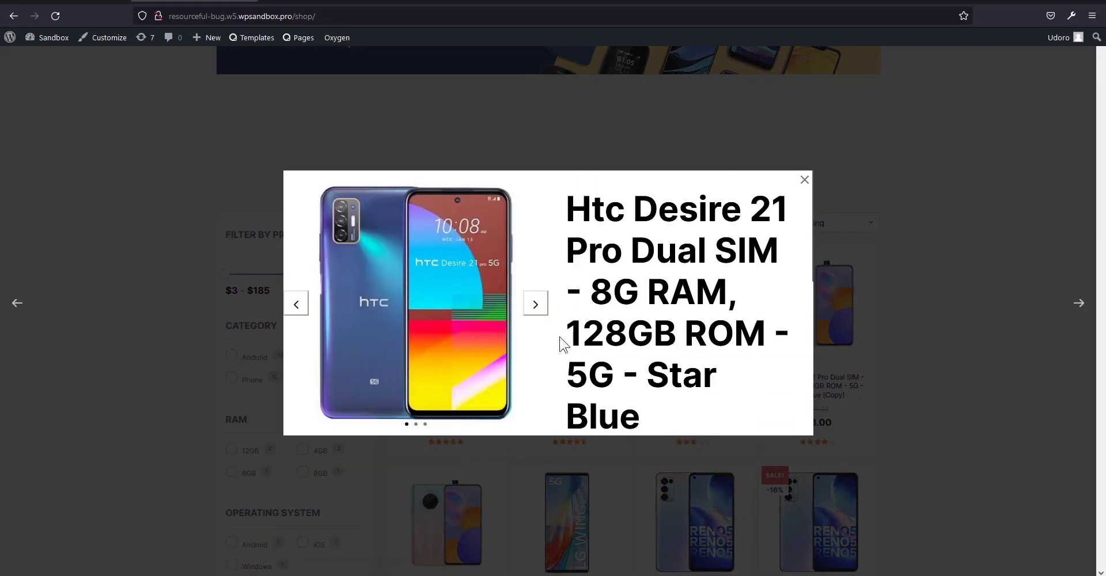
# Examine the Htc Desire 21 Pro quick view popup, going through its gallery images and product details
pyautogui.click(534, 303)
pyautogui.click(534, 303)
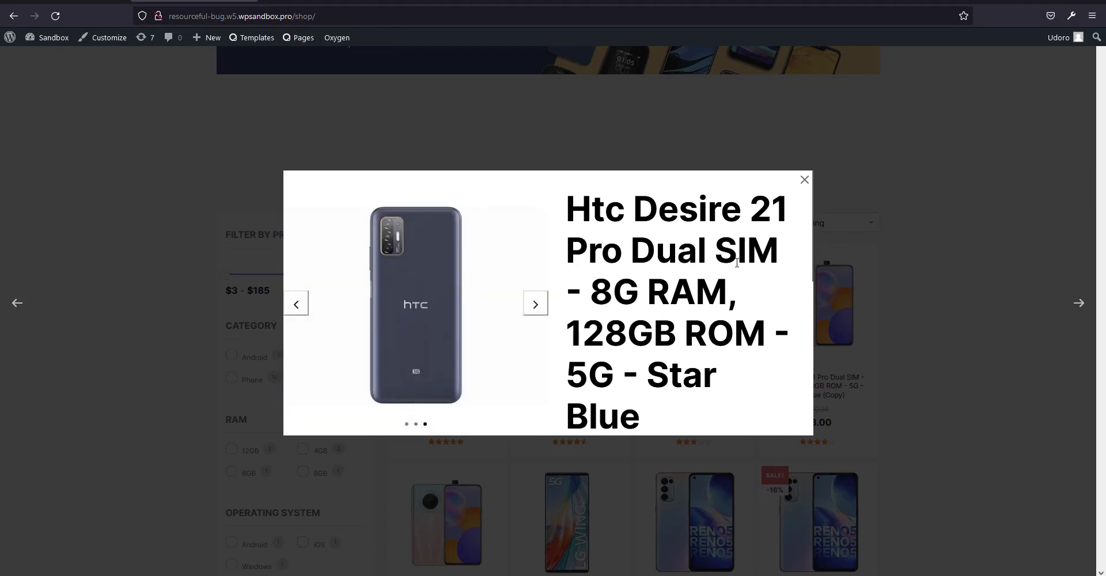
pyautogui.scroll(-6, 737, 263)
pyautogui.scroll(6, 736, 323)
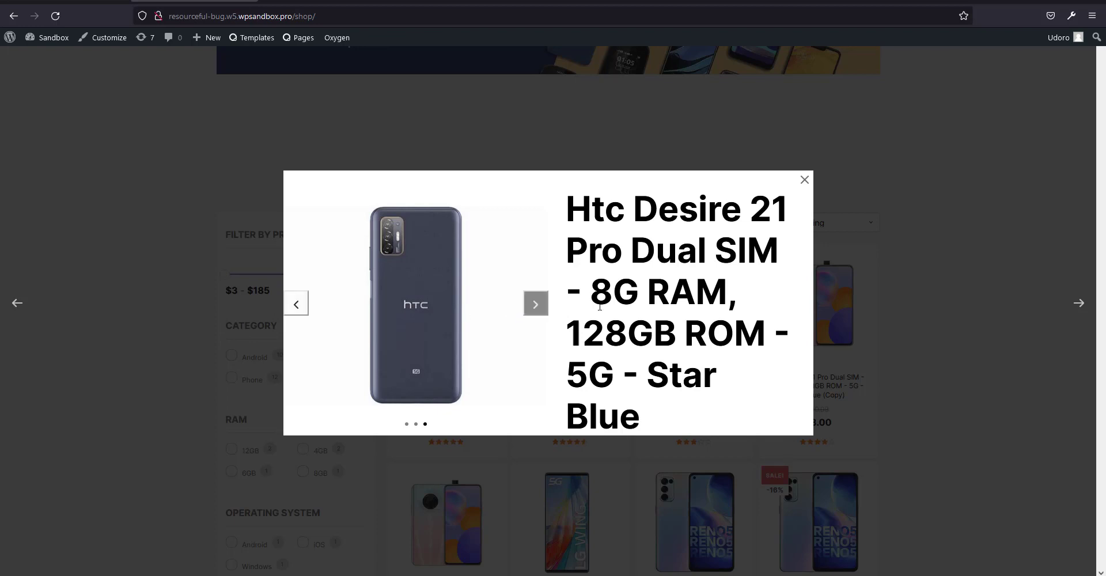
pyautogui.scroll(-6, 756, 324)
pyautogui.scroll(6, 756, 324)
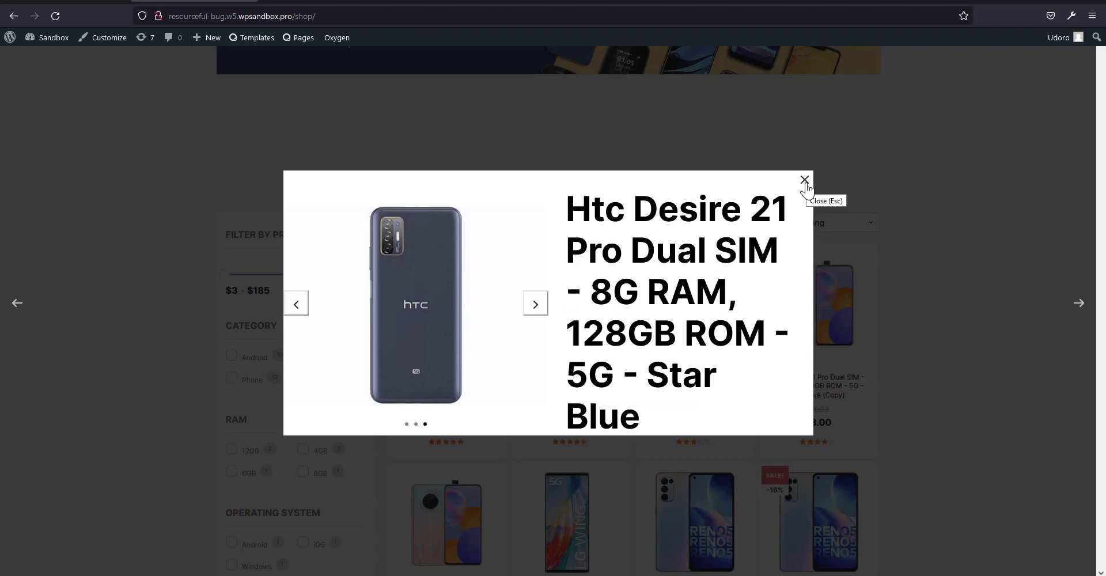
# Switch to the sandbox shop page in Chrome, reload it, and open the Htc Desire 21 Pro (Copy) quick view popup
pyautogui.hotkey('ctrl', 'shift', 'i')
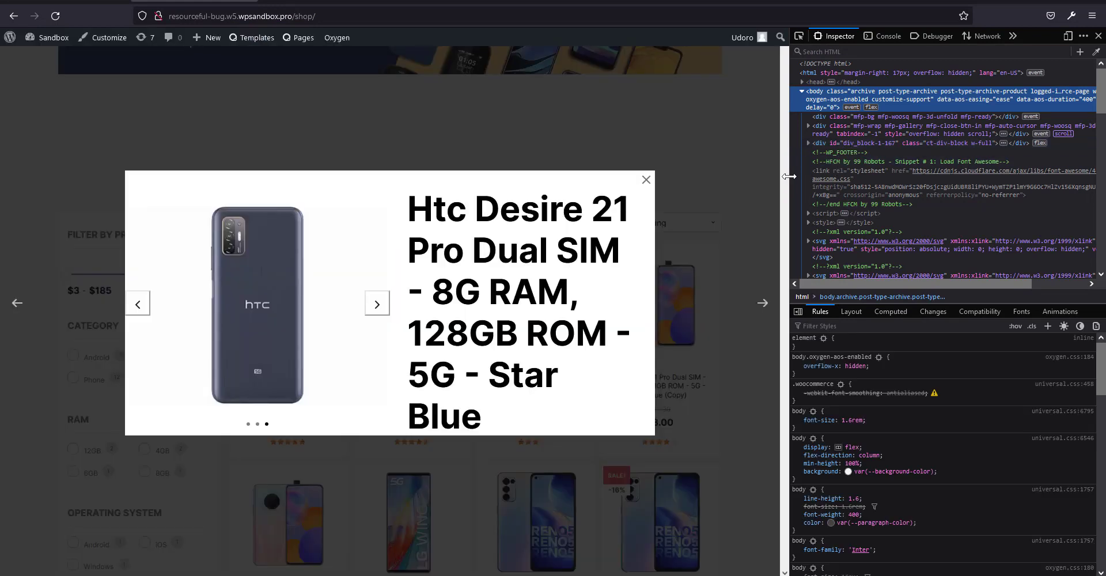
pyautogui.hotkey('ctrl', 'shift', 'i')
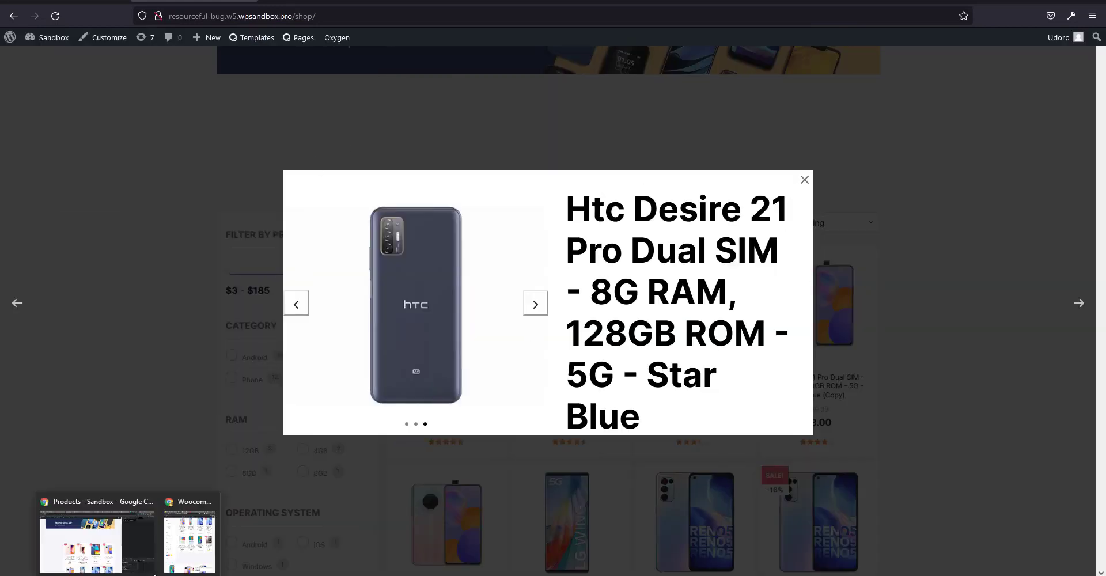
pyautogui.click(102, 550)
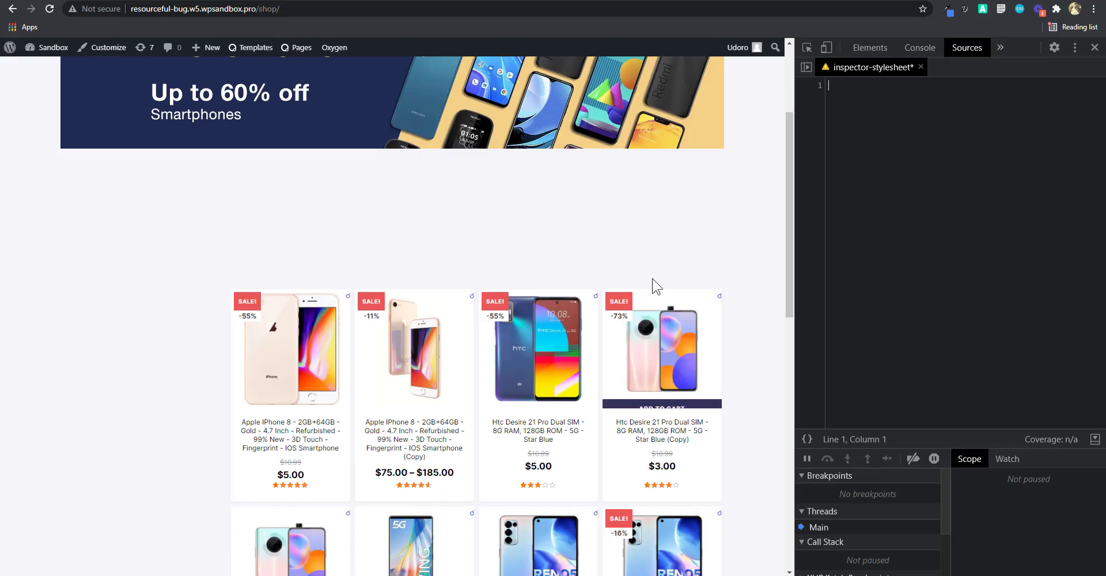
pyautogui.press('F5')
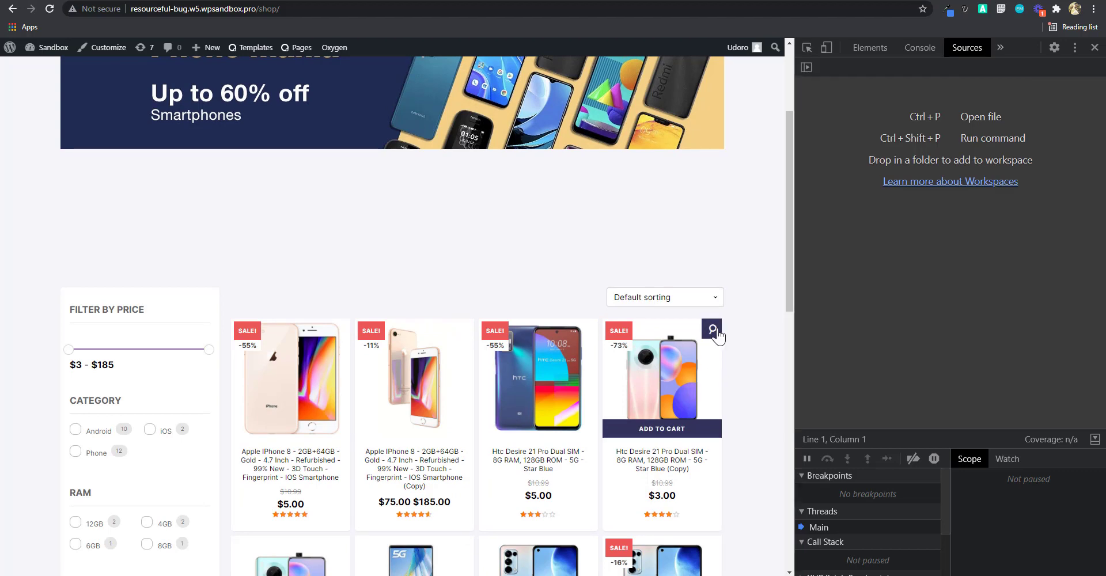
pyautogui.click(713, 329)
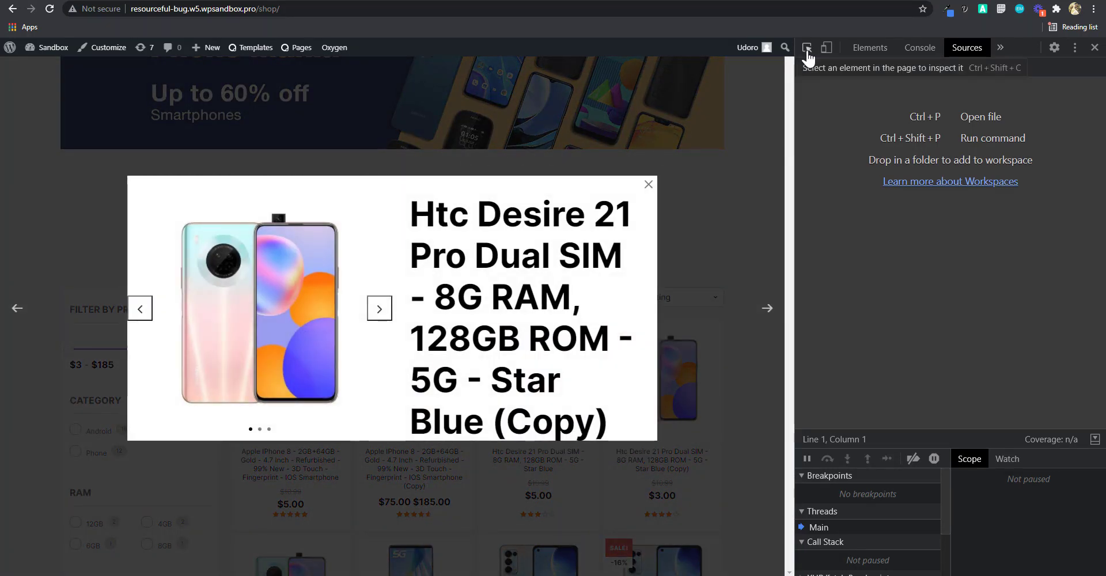
# Inspect the quick view popup's product title, create a new inspector stylesheet rule for it, and empty that stylesheet
pyautogui.click(807, 49)
pyautogui.click(605, 248)
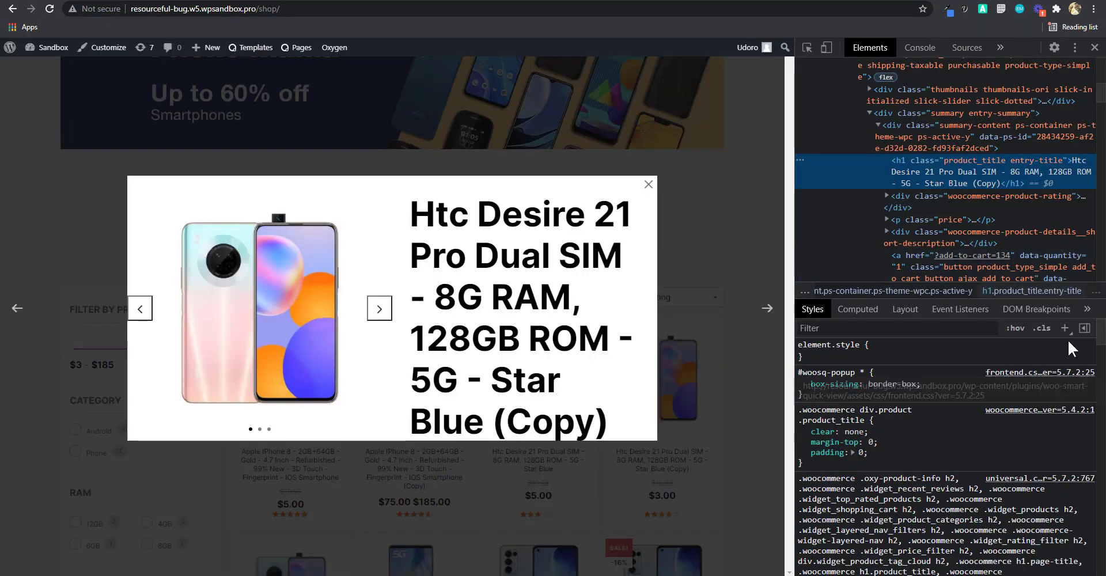
pyautogui.click(1065, 329)
pyautogui.click(1044, 376)
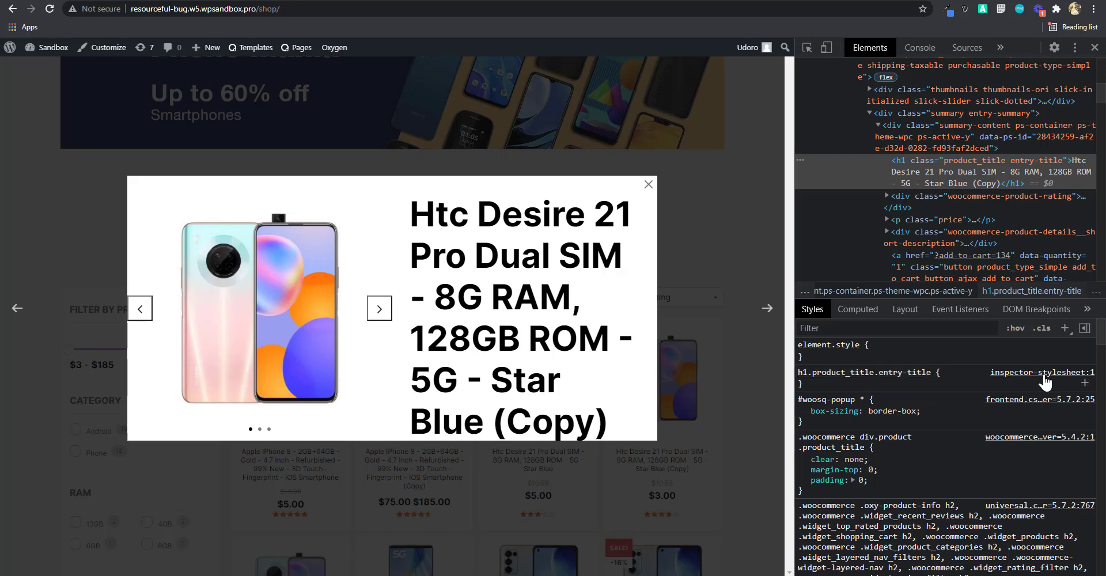
pyautogui.click(1044, 376)
pyautogui.hotkey('ctrl', 'a')
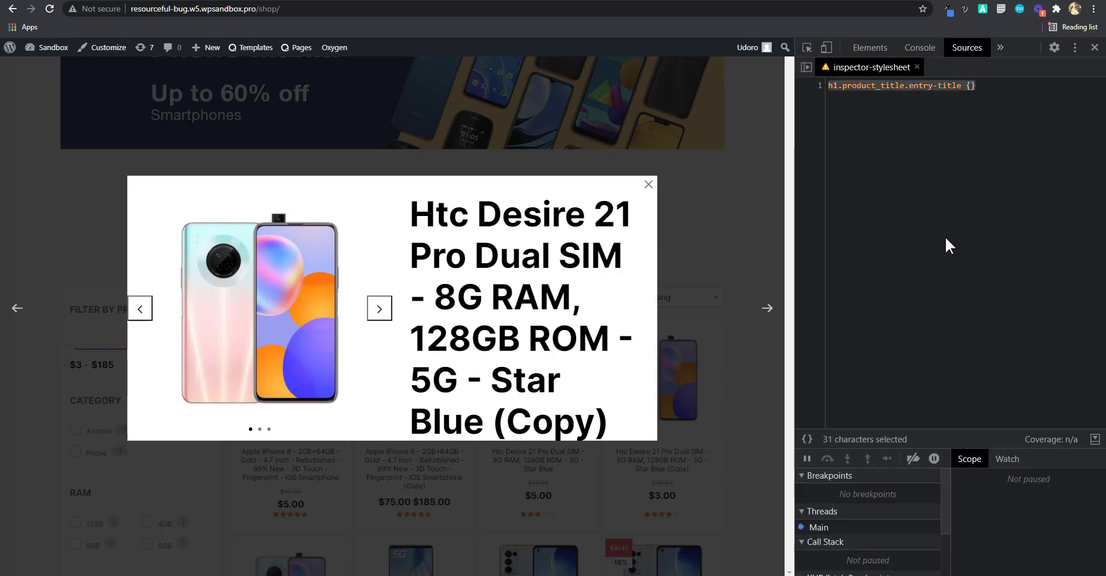
pyautogui.press('BackSpace')
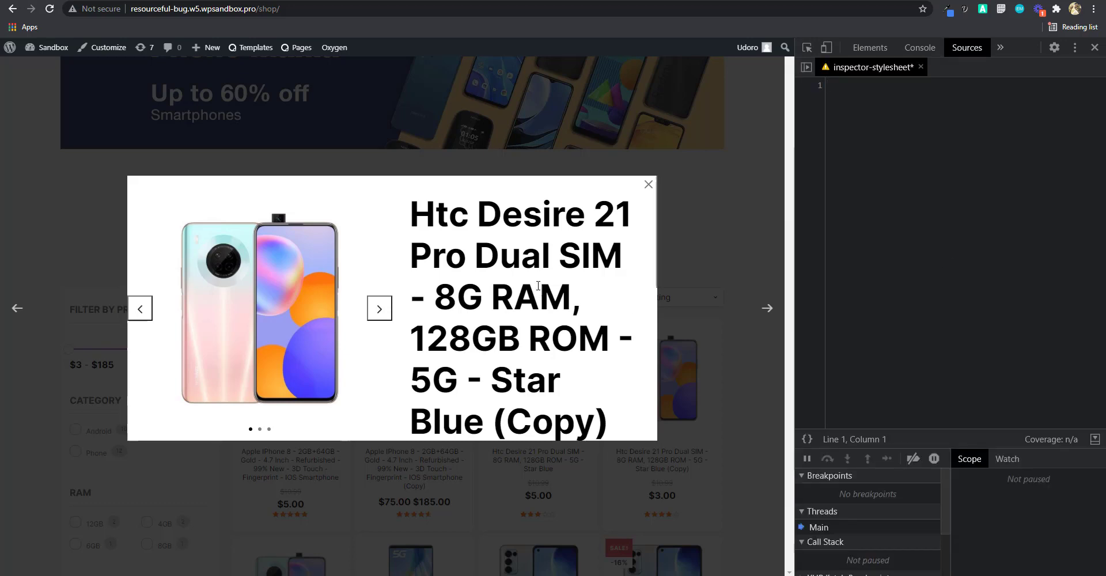
# Add preview CSS giving the popup's title 20px text and a 2px gray underline, 14px paragraphs, and borderless #717171 gallery arrows on #9d9d9d4d with 5px radius
pyautogui.scroll(-4, 543, 285)
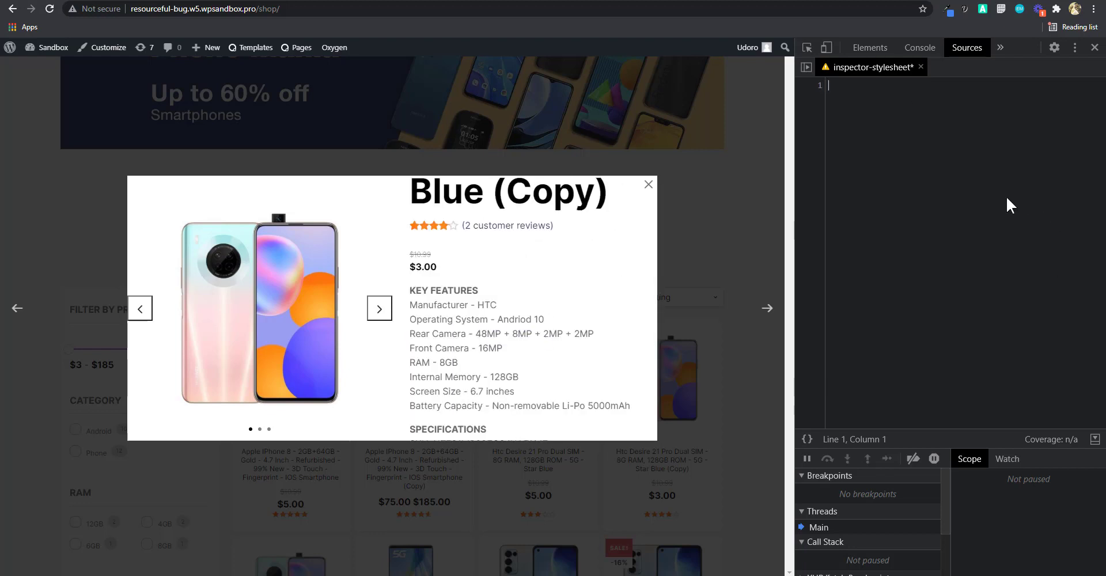
pyautogui.write('.summary h1 {     font-size: 20px;     border-bottom: solid 2px gray;     padding-bottom: 16px!important; }  .summary p {     font-size: 14px;   }   #woosq-popup .thumbnails .slick-arrow {     color: #717171;     background-color: #9d9d9d4d;     border-radius: 5px;     border: none; }')
pyautogui.scroll(5, 566, 325)
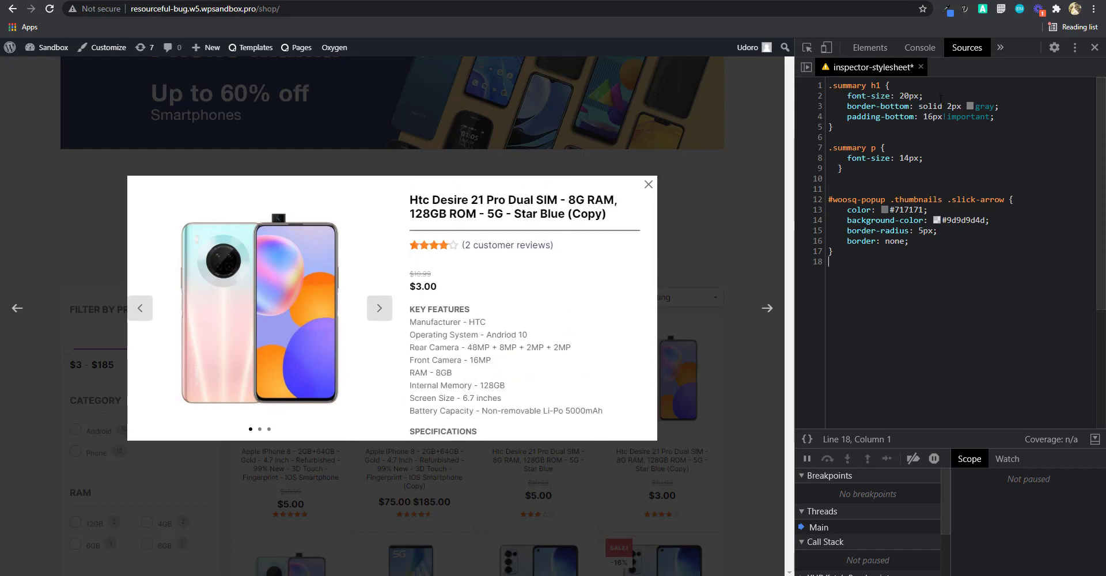
# Review the popup's details under the preview CSS, temporarily removing the gallery arrow rule to compare its effect
pyautogui.moveTo(923, 95); pyautogui.dragTo(927, 116)
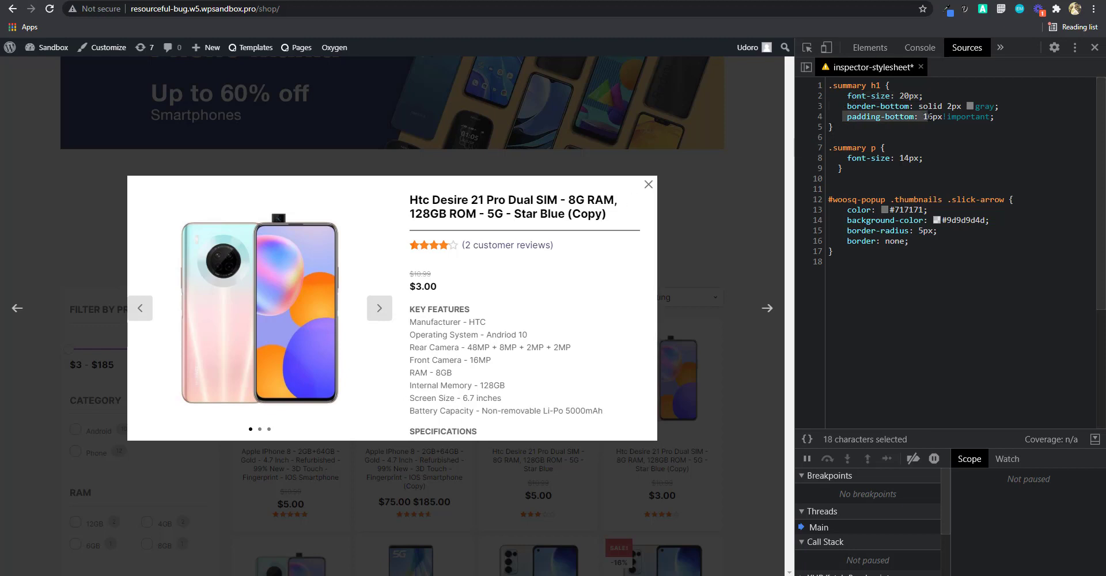
pyautogui.click(886, 180)
pyautogui.scroll(-1, 487, 320)
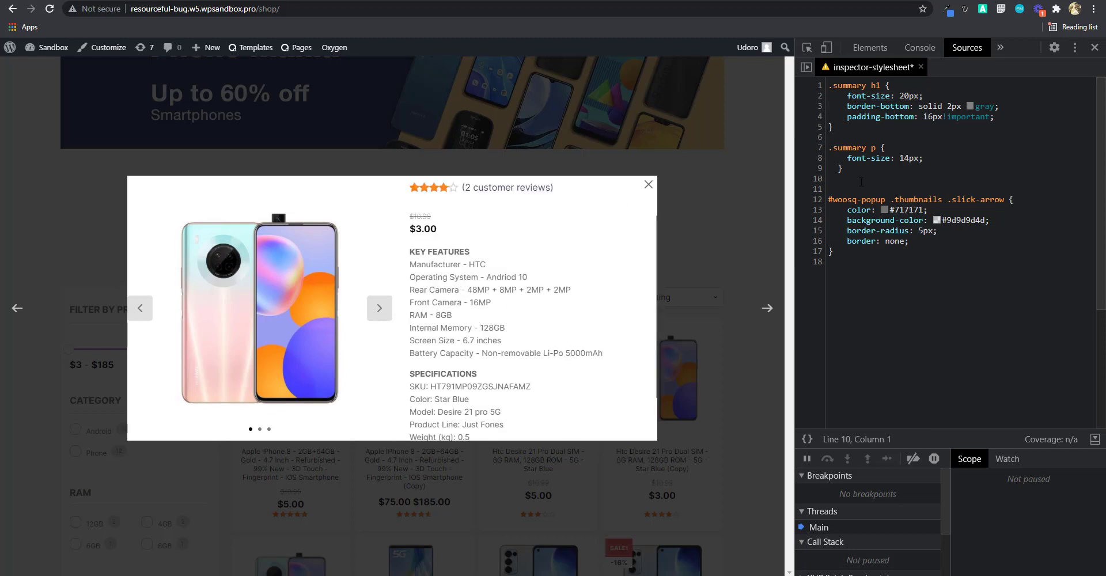
pyautogui.scroll(-1, 558, 302)
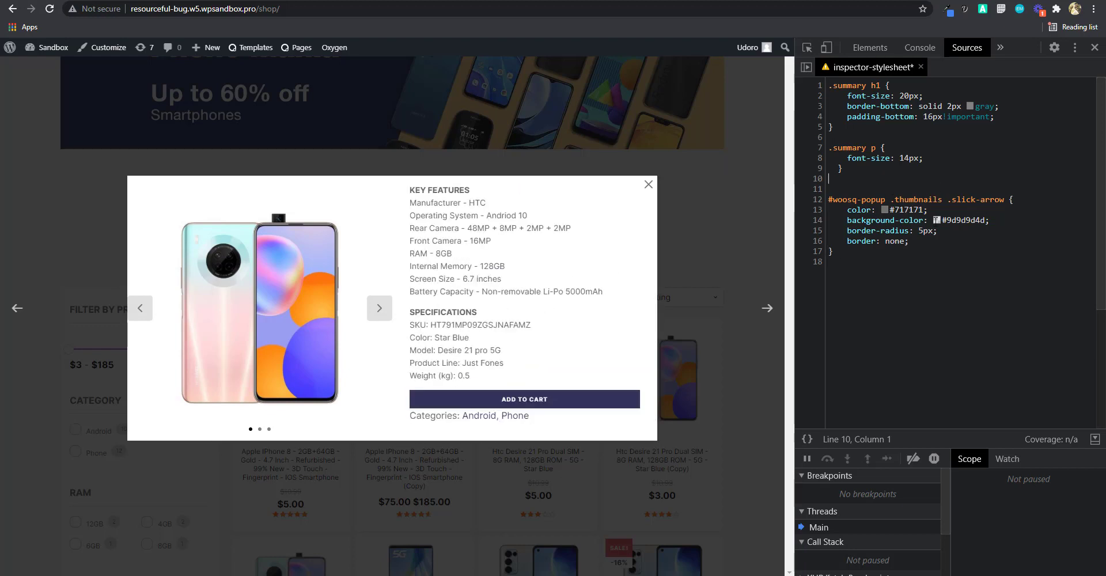
pyautogui.moveTo(841, 262); pyautogui.dragTo(815, 198)
pyautogui.press('BackSpace')
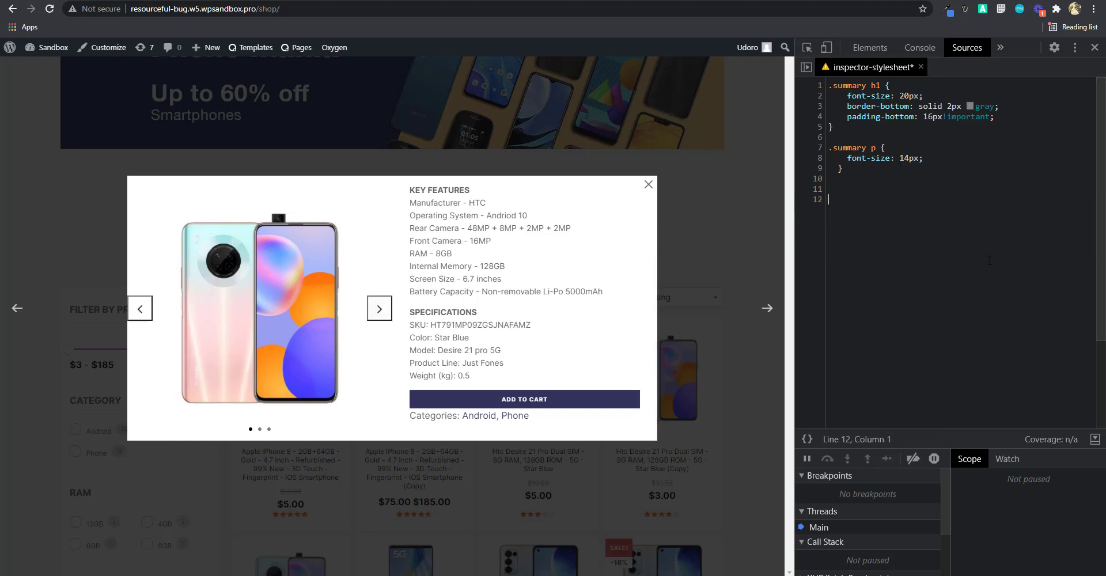
pyautogui.hotkey('ctrl', 'z')
pyautogui.scroll(2, 555, 322)
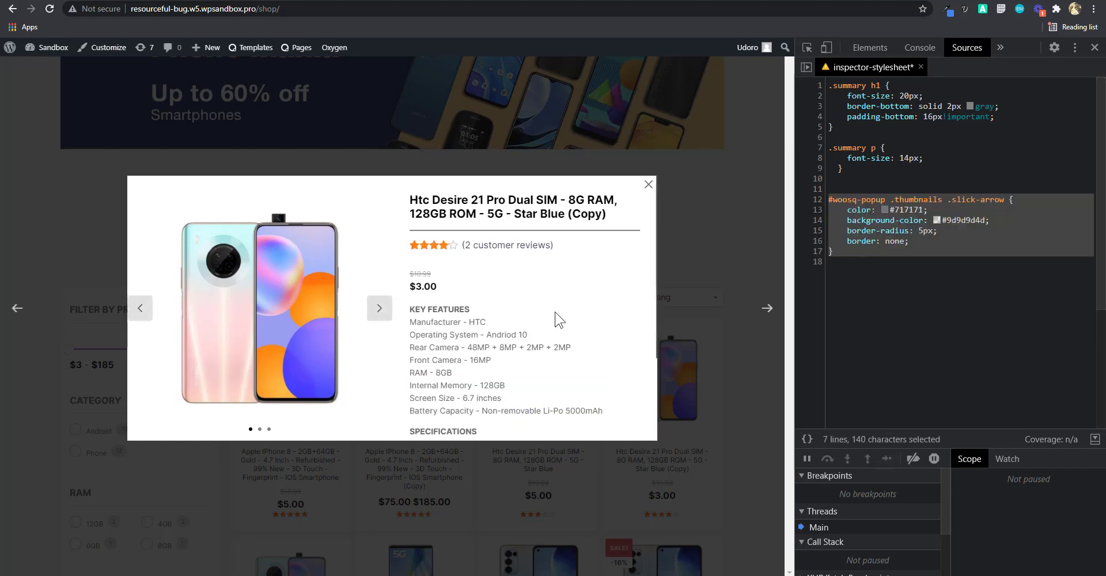
pyautogui.scroll(-2, 383, 396)
pyautogui.click(848, 282)
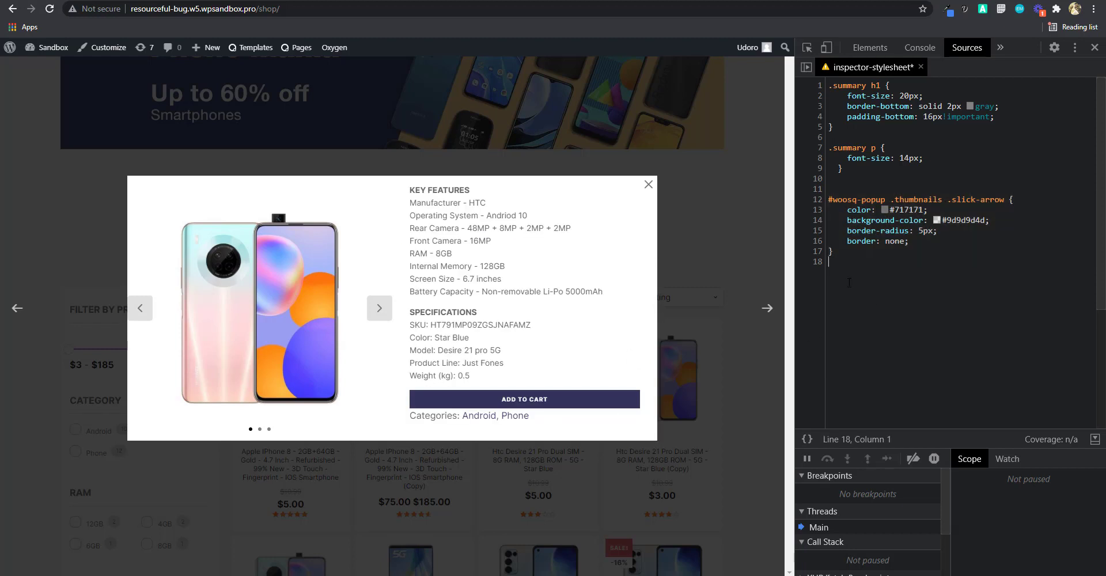
# Clear all preview CSS from the inspector stylesheet and close the quick view popup
pyautogui.moveTo(849, 283); pyautogui.dragTo(803, 88)
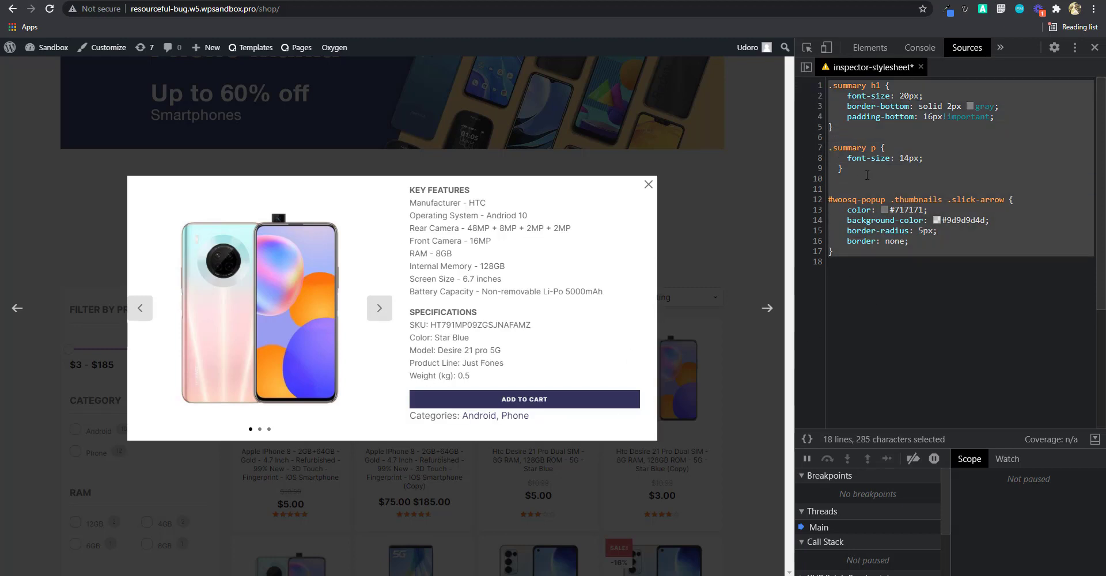
pyautogui.press('BackSpace')
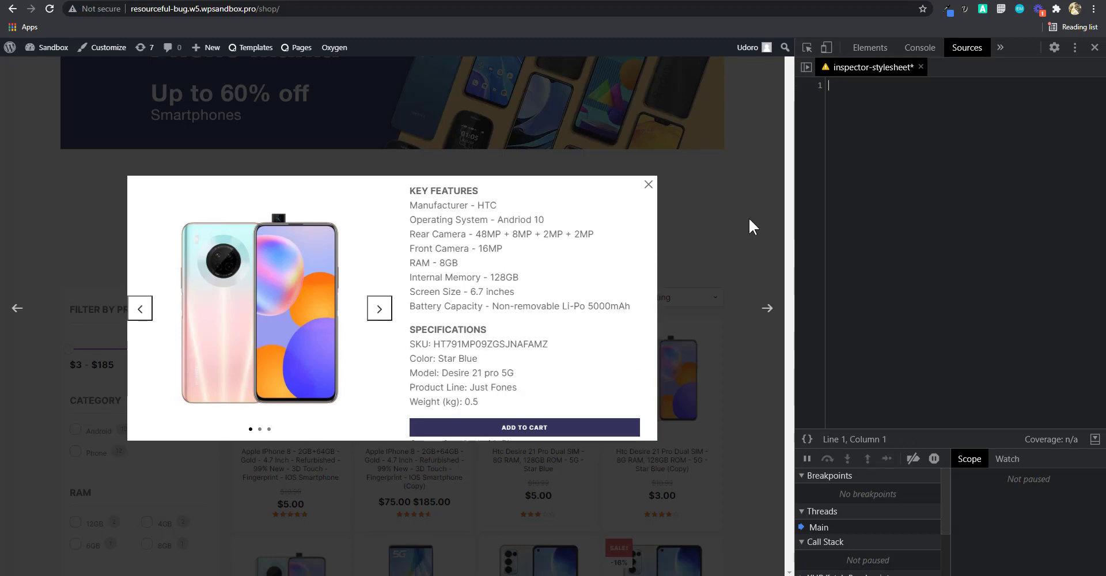
pyautogui.click(649, 186)
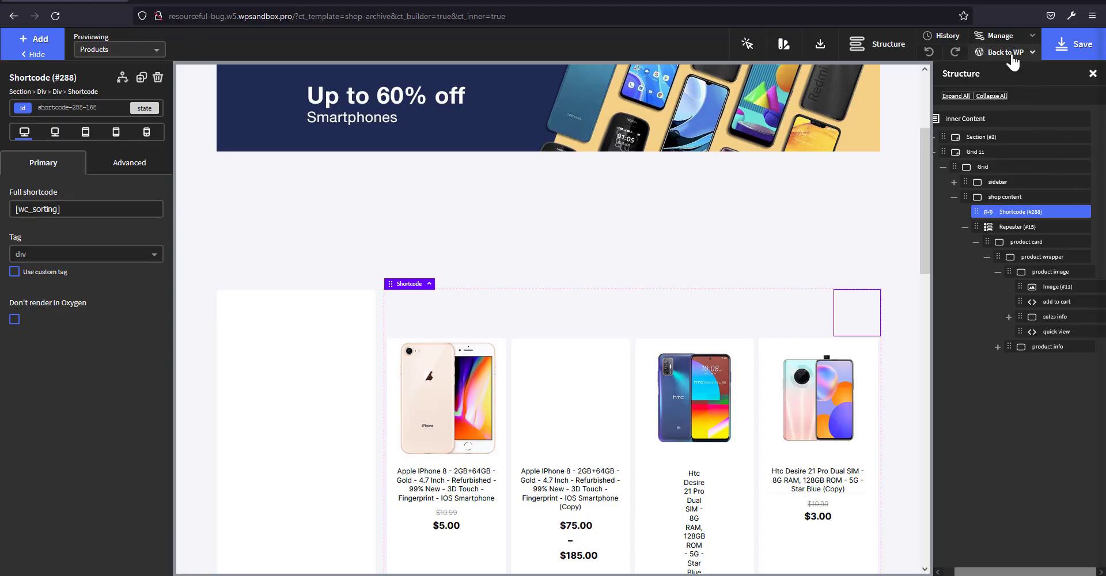
# In the Oxygen builder, append a QUICK VIEW MODAL comment and the popup's title, paragraph and arrow CSS to the woo stylesheet, and save
pyautogui.click(1006, 37)
pyautogui.click(990, 74)
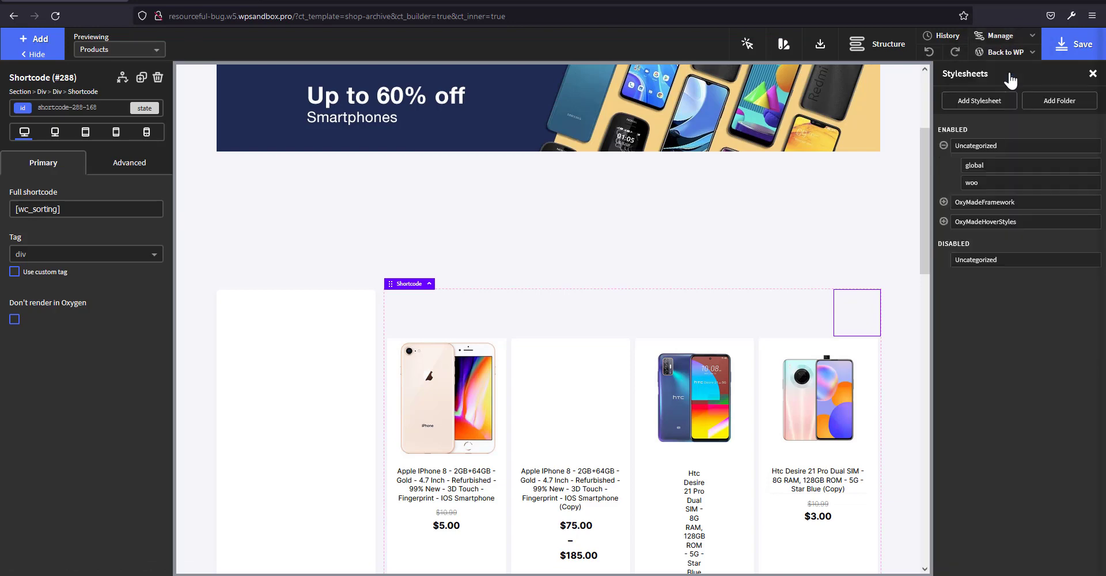
pyautogui.click(982, 183)
pyautogui.click(92, 519)
pyautogui.scroll(-10, 92, 520)
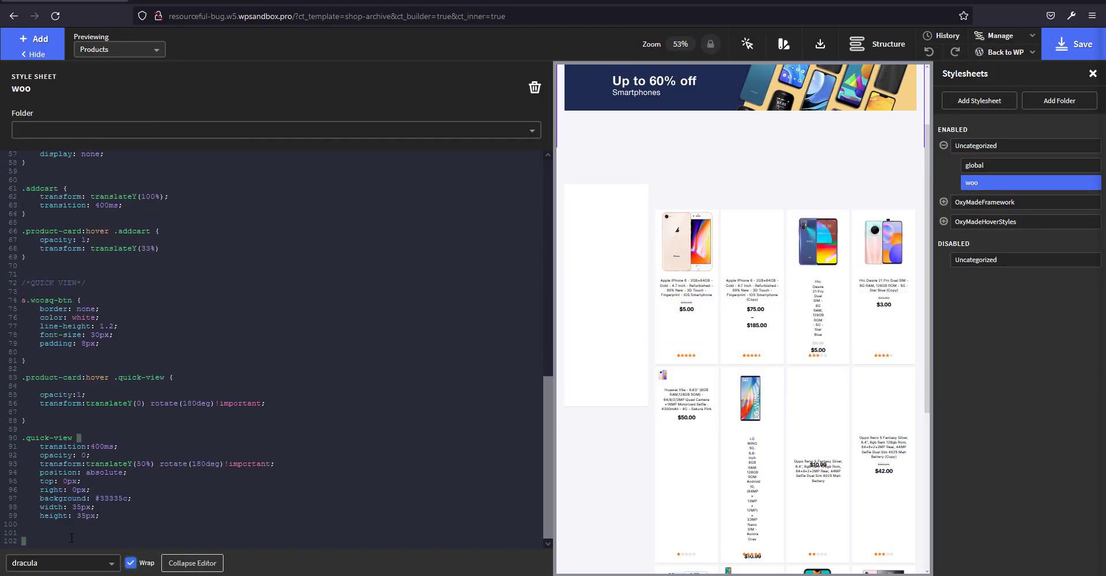
pyautogui.press('Return')
pyautogui.press('Return')
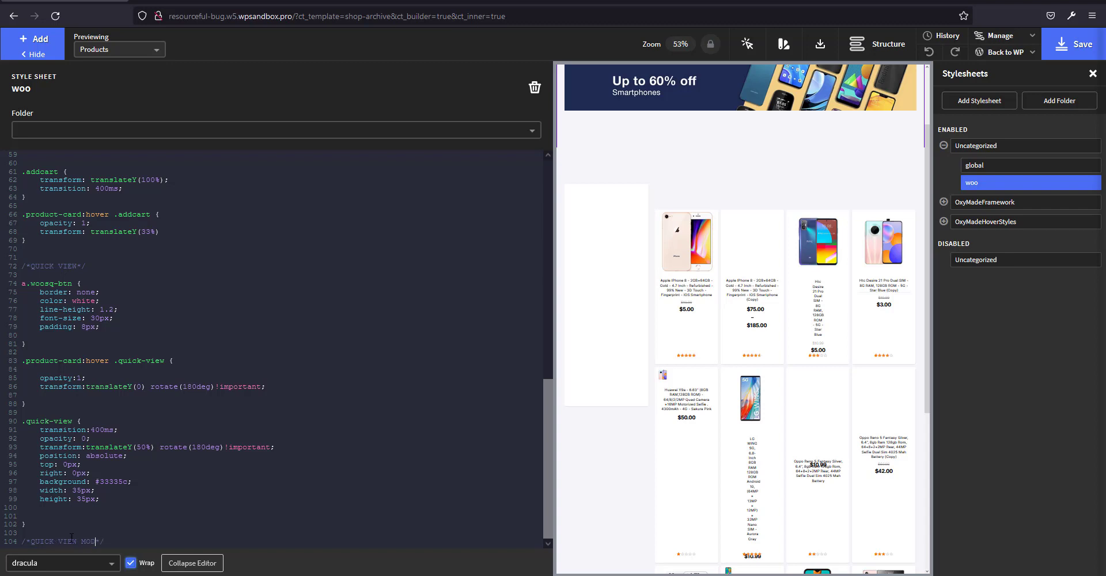
pyautogui.scroll(-3, 71, 537)
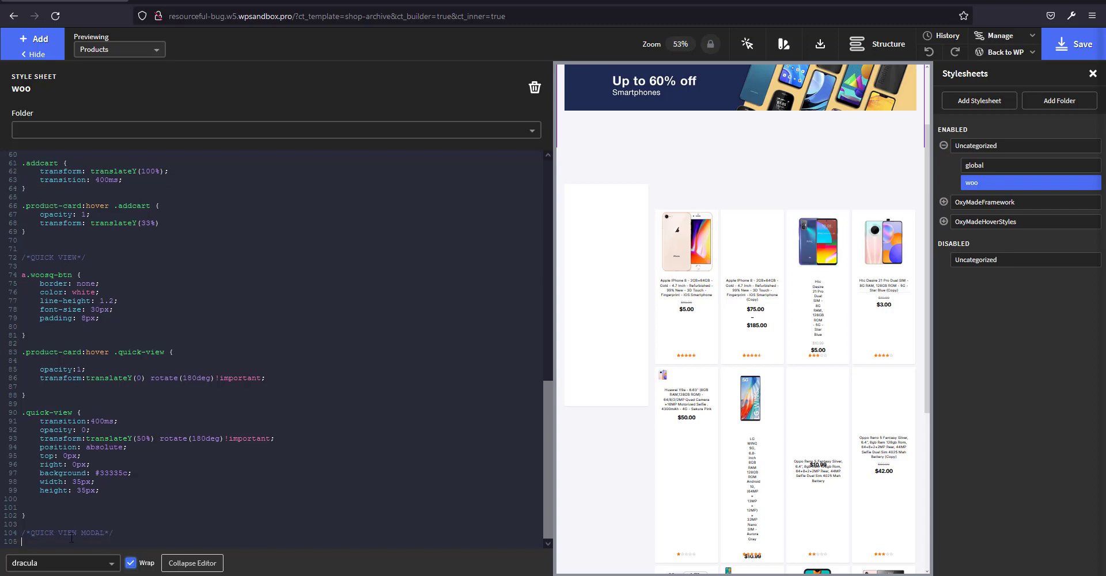
pyautogui.click(1066, 58)
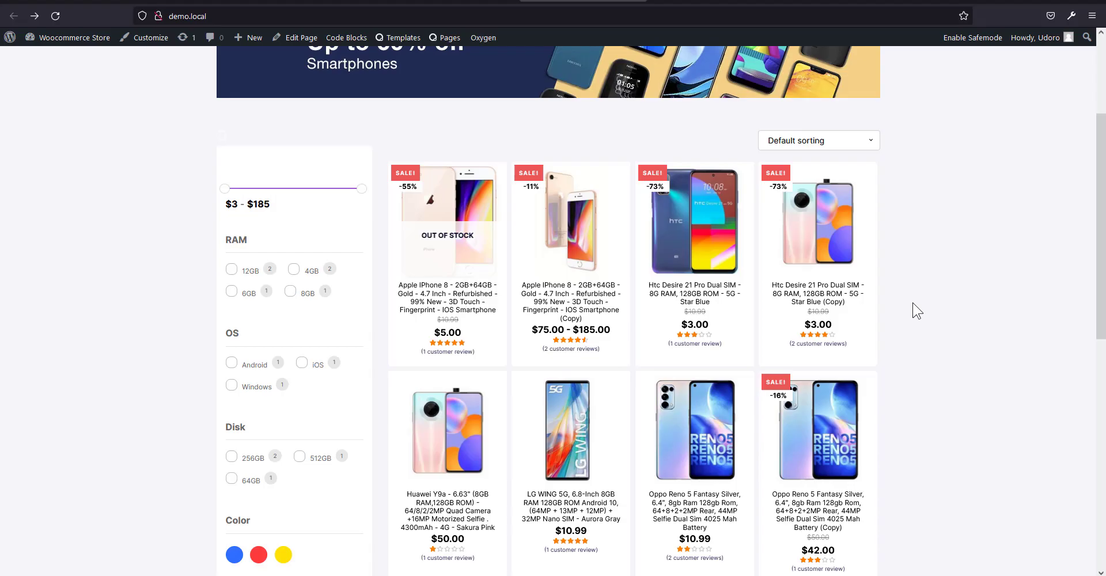
# Look over the demo.local shop page's product cards, including their badges and hover buttons
pyautogui.scroll(-5, 912, 309)
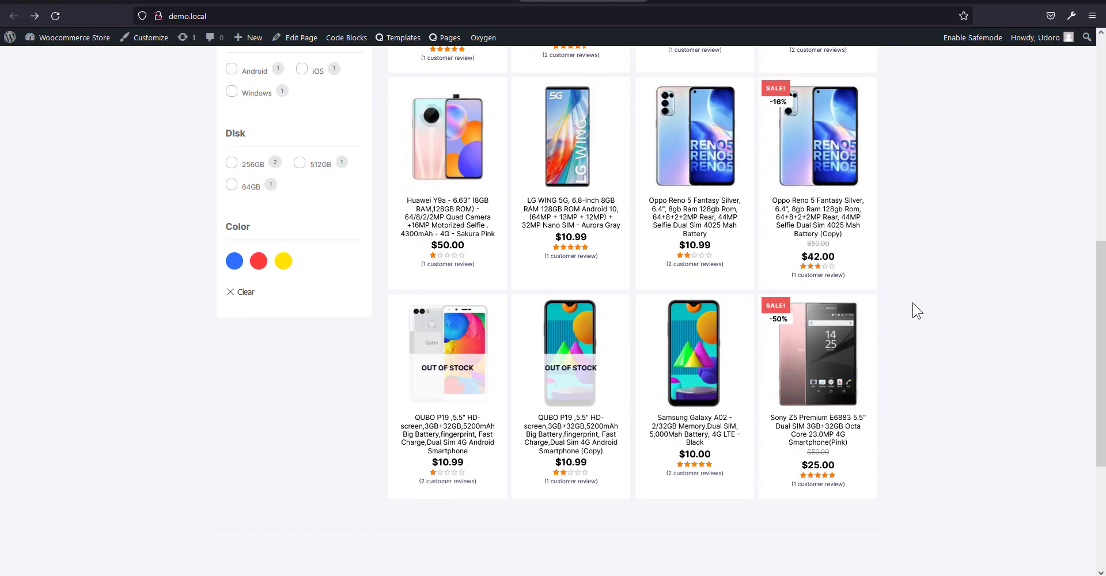
pyautogui.scroll(3, 571, 346)
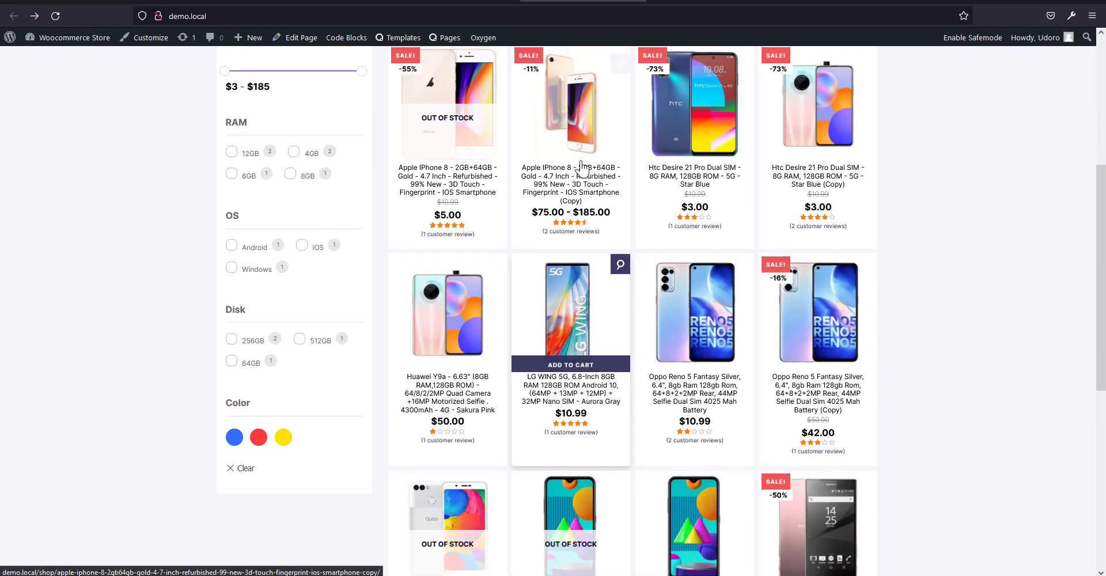
pyautogui.scroll(4, 694, 172)
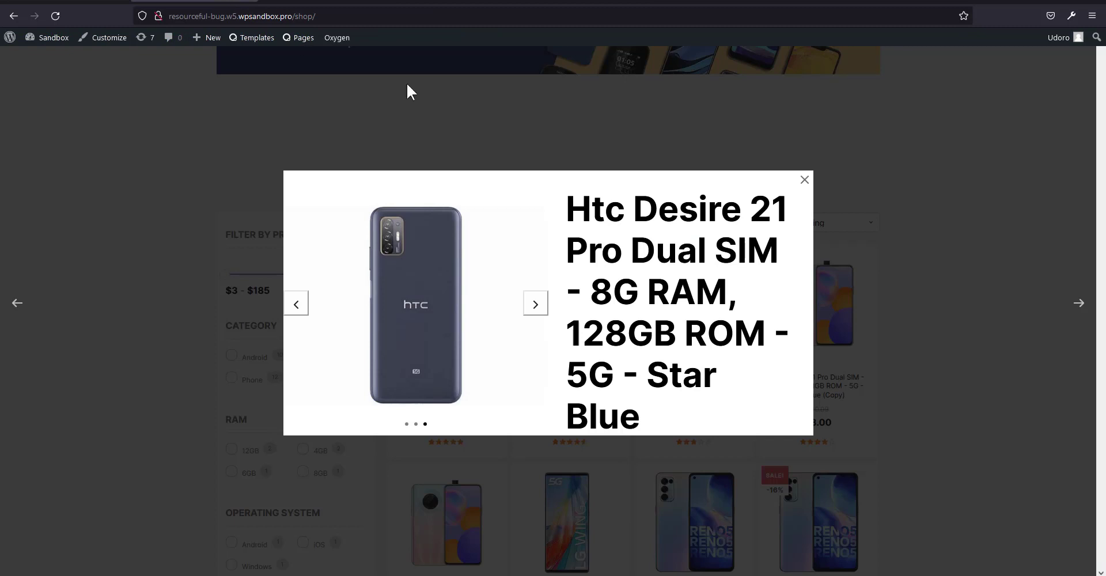
# On the sandbox shop page, close the popup, add the Htc Desire 21 Pro to the cart, and reload the page
pyautogui.click(408, 92)
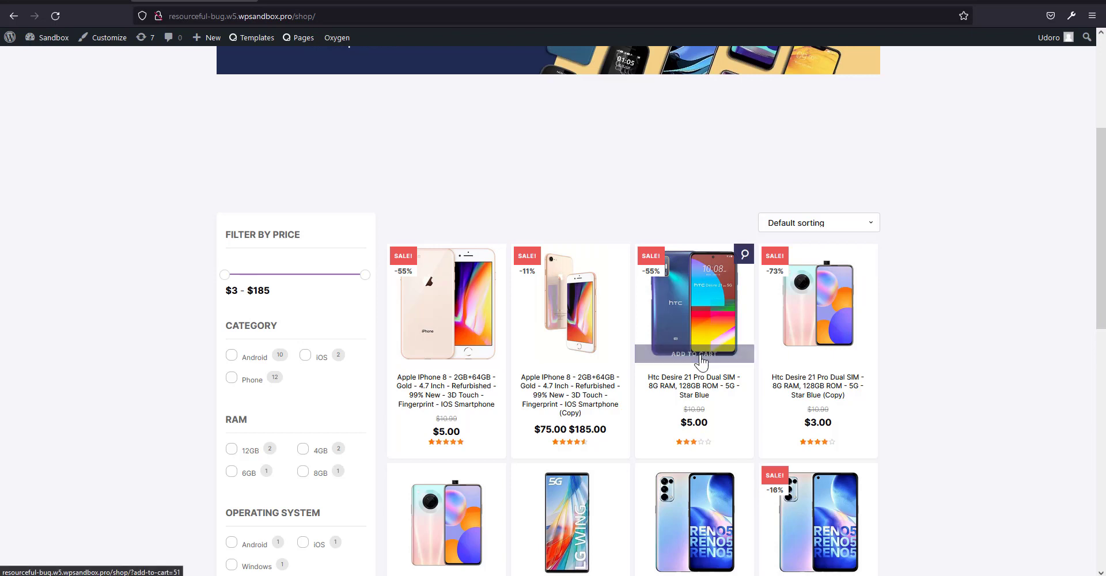
pyautogui.click(701, 356)
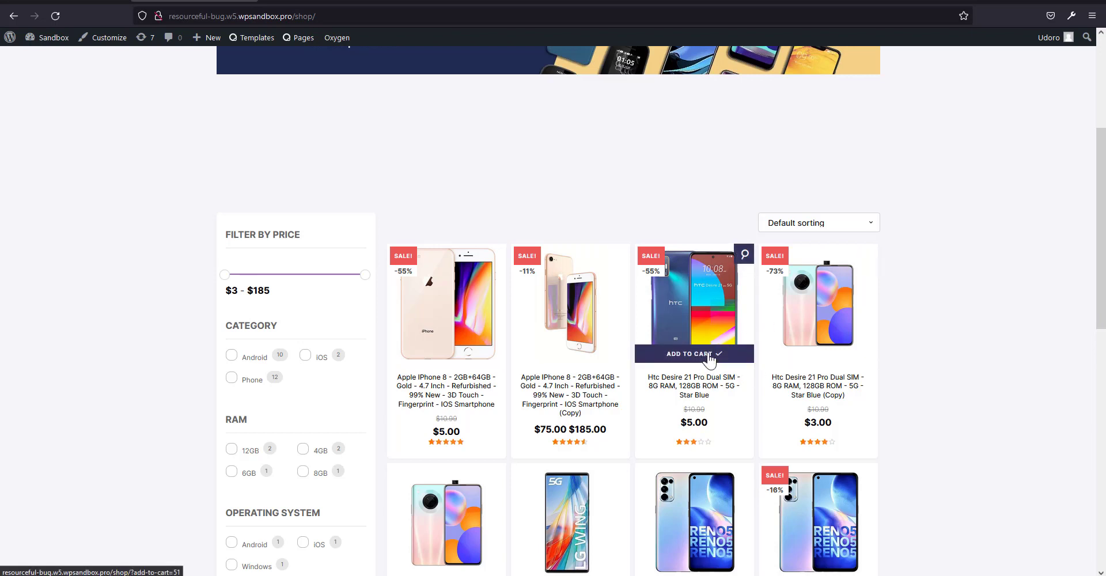
pyautogui.press('F5')
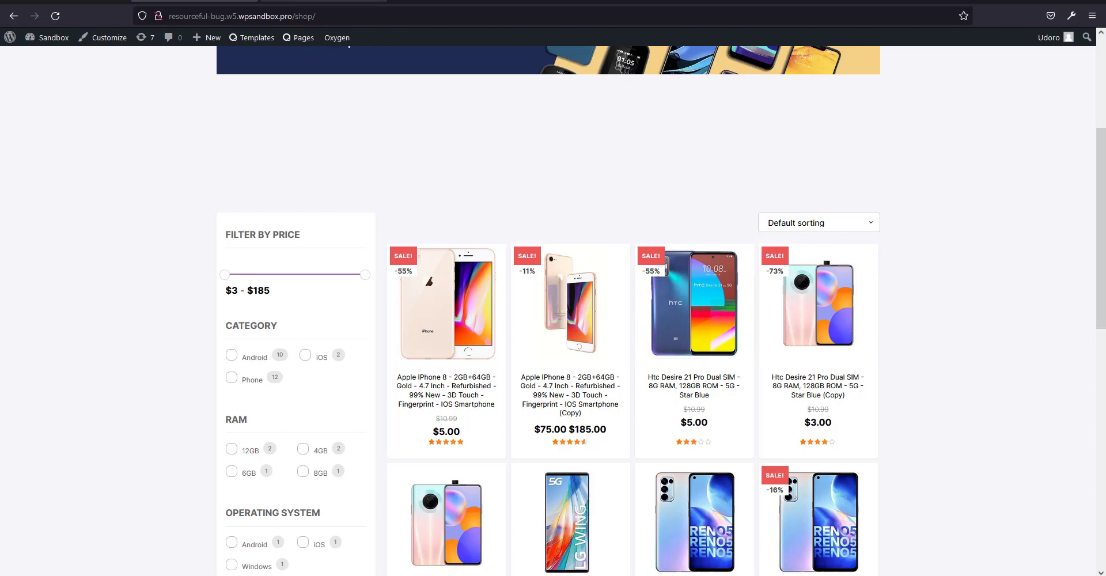
# Activate the "Already in cart" code snippet on the sandbox site
pyautogui.click(324, 1)
pyautogui.scroll(-2, 318, 276)
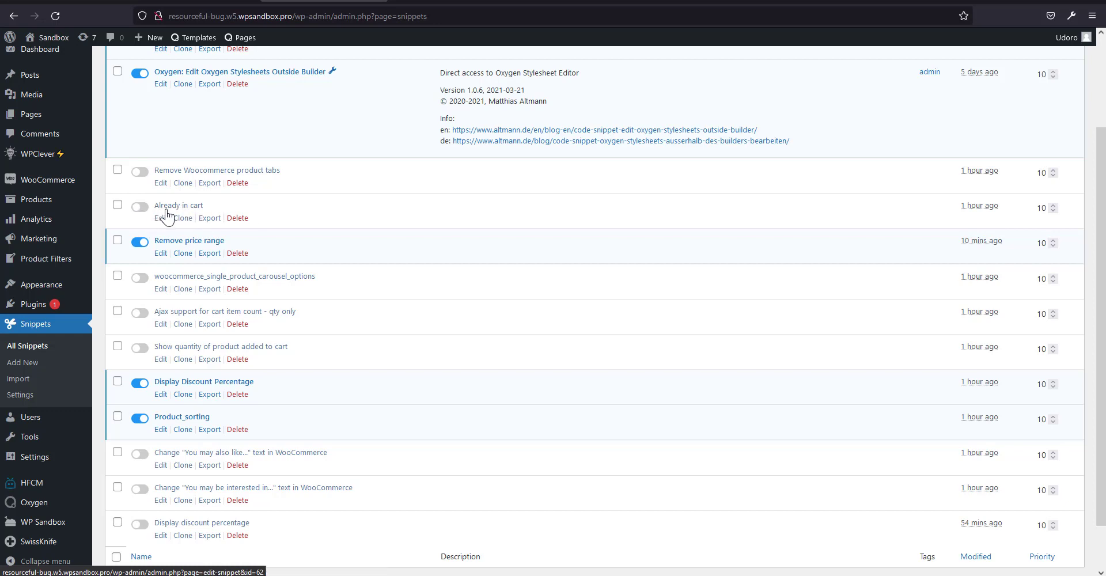
pyautogui.click(140, 208)
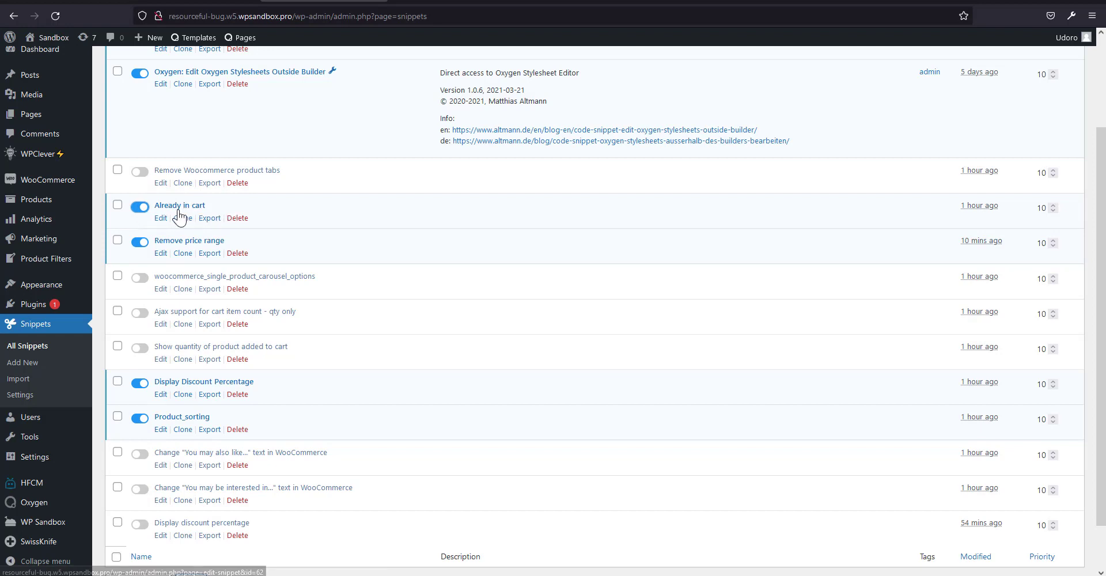
# Check the cart button label on the demo shop's Htc Desire 21 Pro (Copy) card
pyautogui.click(567, 1)
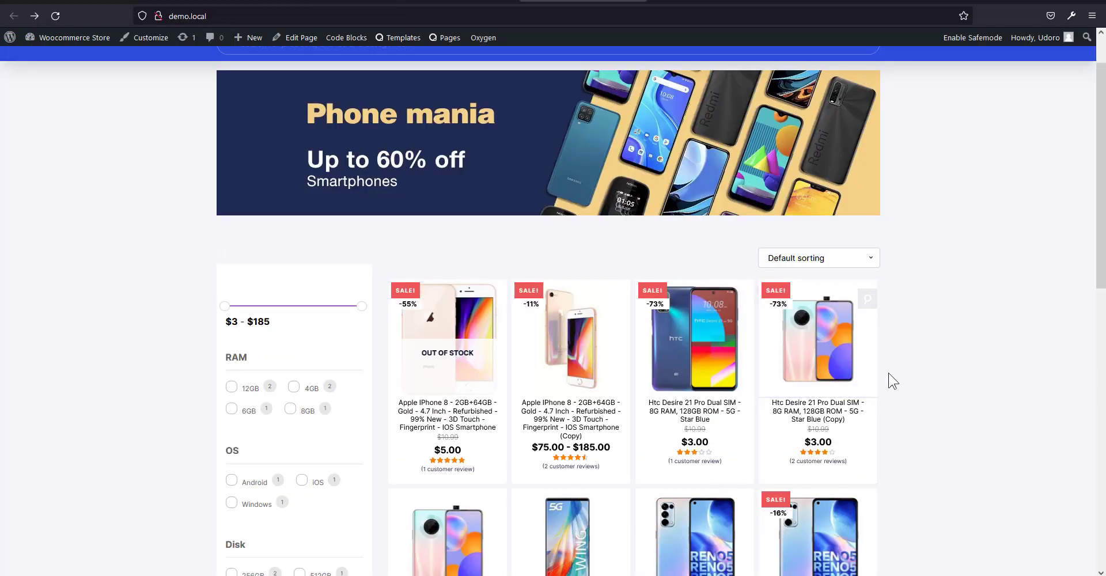
pyautogui.click(800, 376)
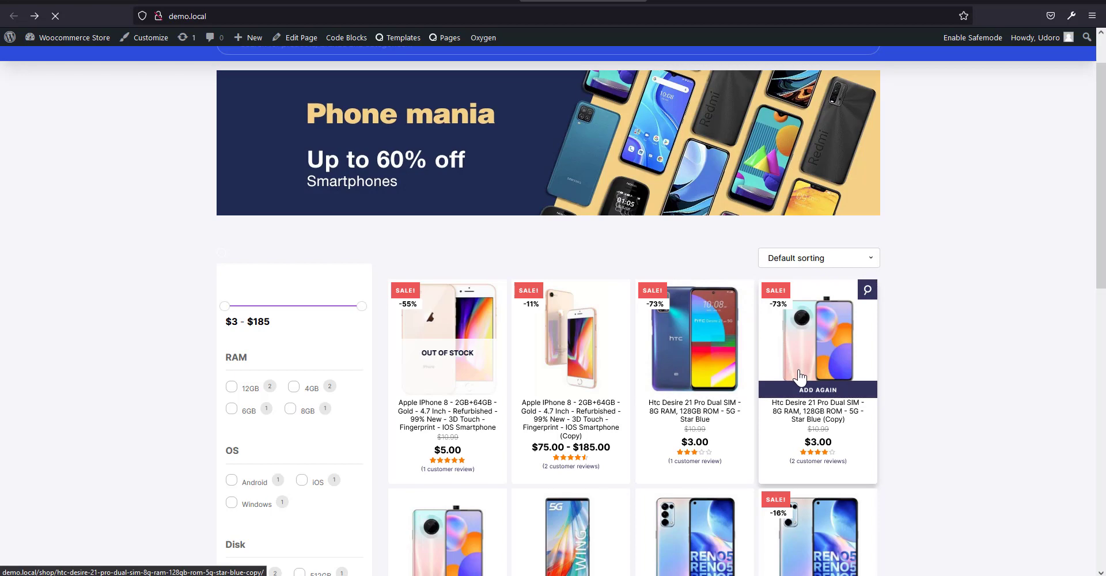
pyautogui.click(517, 2)
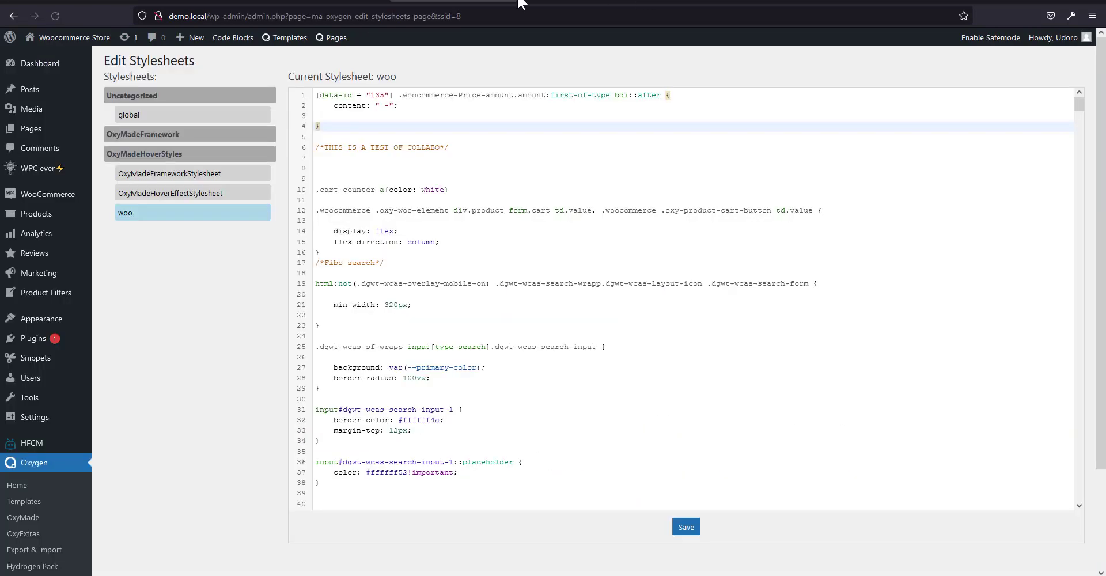
# Reload the sandbox shop page and check the cart buttons on its product cards, including the Htc Desire 21 Pro (Copy)
pyautogui.click(324, 1)
pyautogui.click(202, 1)
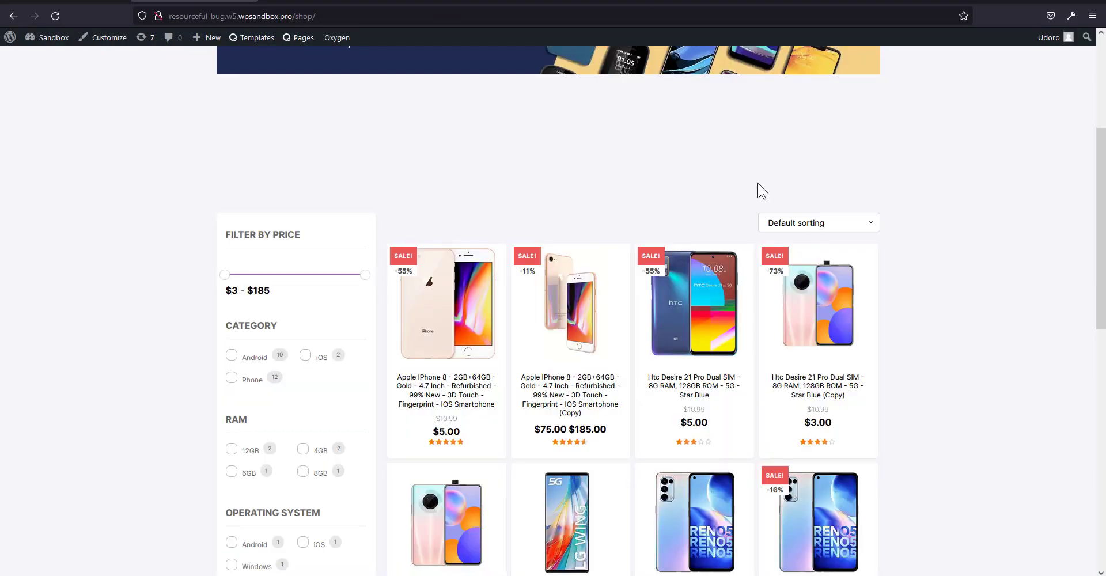
pyautogui.press('F5')
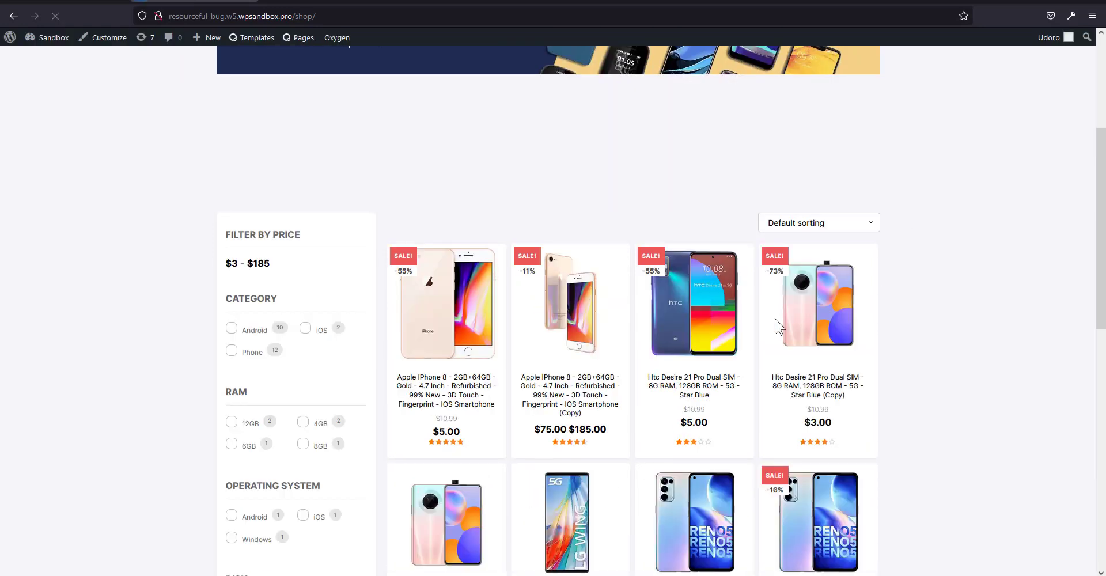
pyautogui.moveTo(685, 319)
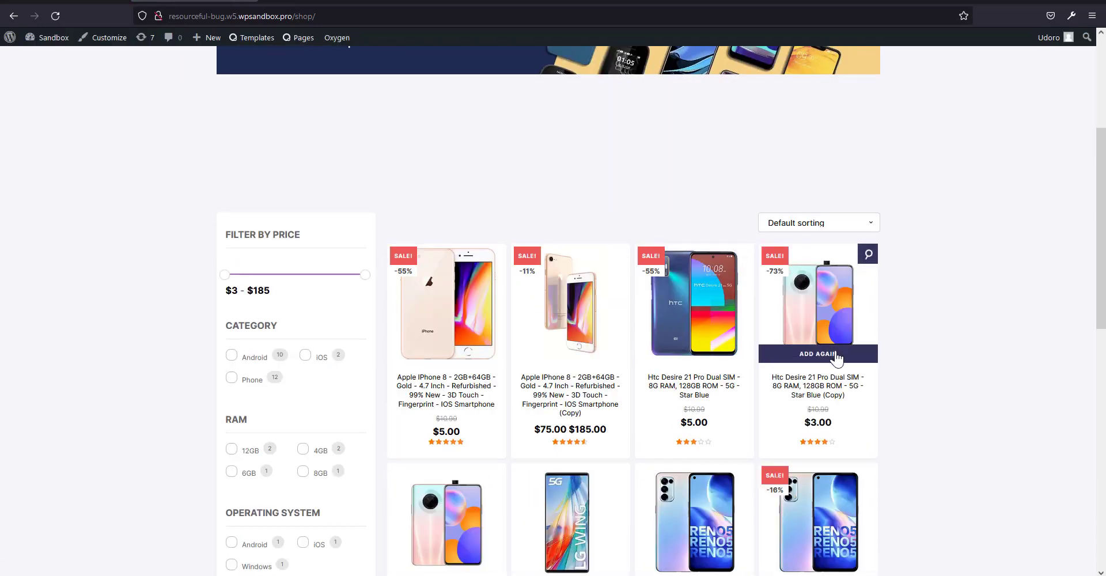
pyautogui.scroll(-5, 591, 337)
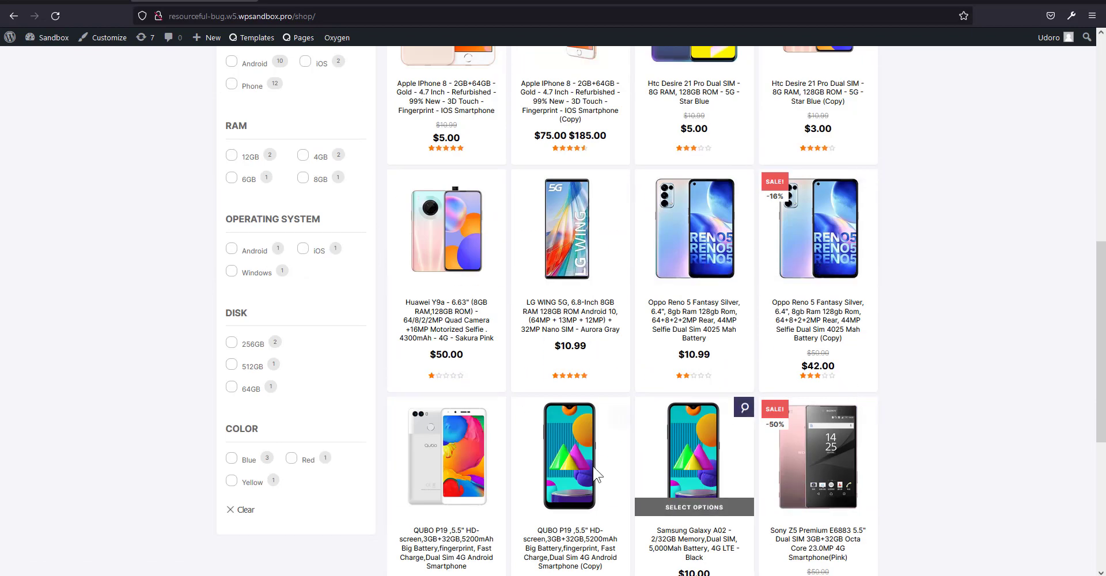
pyautogui.scroll(-3, 559, 328)
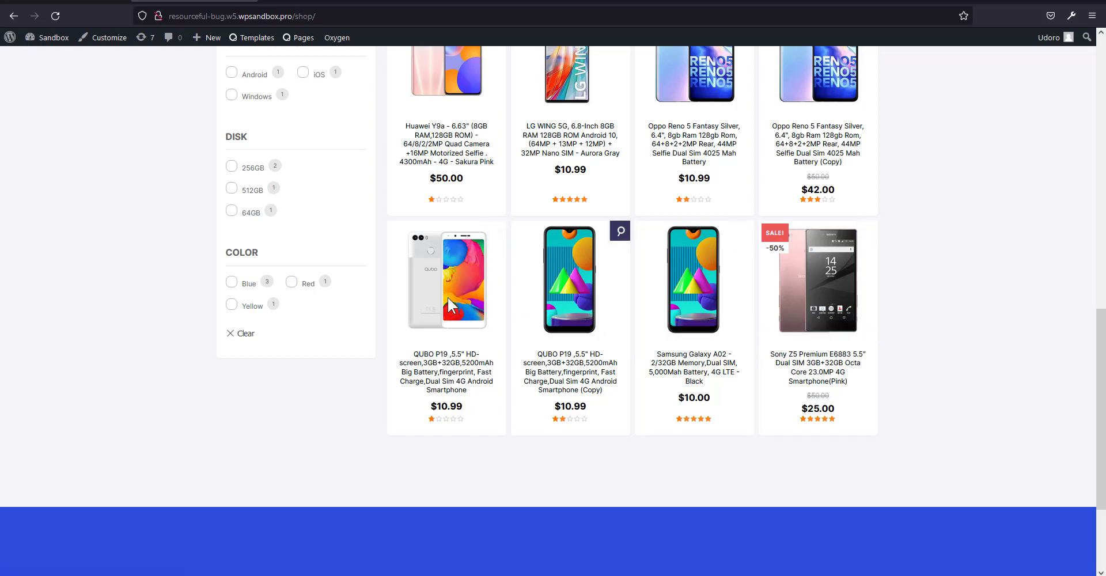
pyautogui.scroll(3, 475, 300)
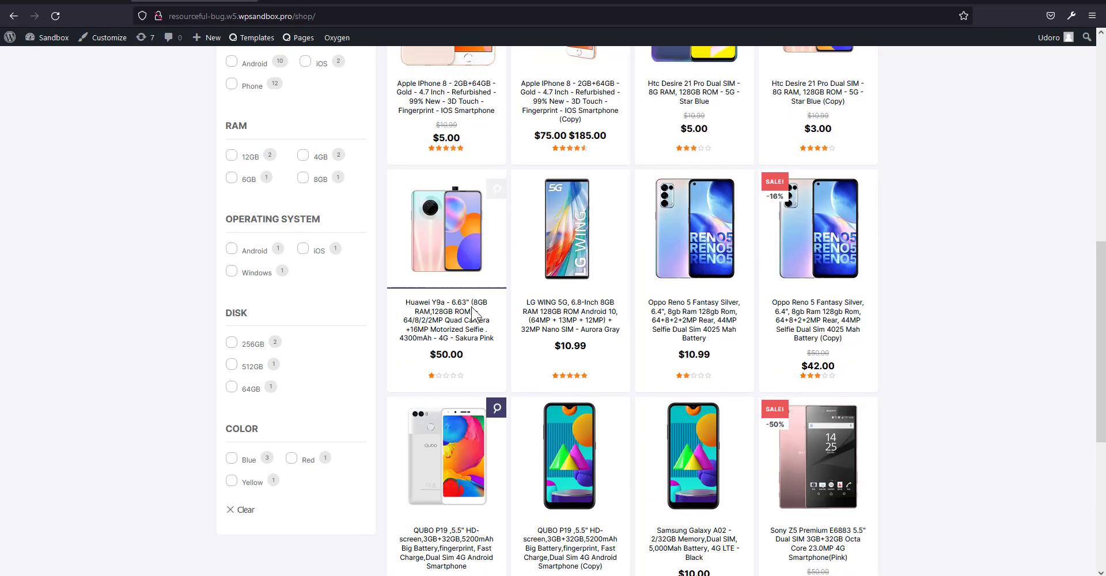
pyautogui.scroll(4, 483, 243)
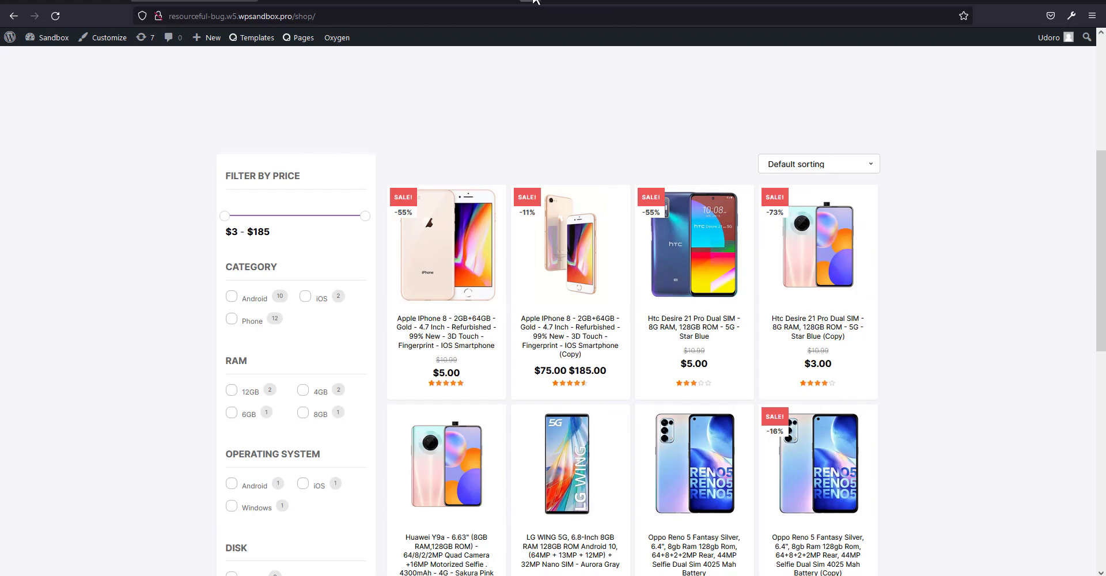
# Open the demo.local shop page to examine the out-of-stock label on the first product card
pyautogui.click(534, 1)
pyautogui.write('demo')
pyautogui.click(398, 60)
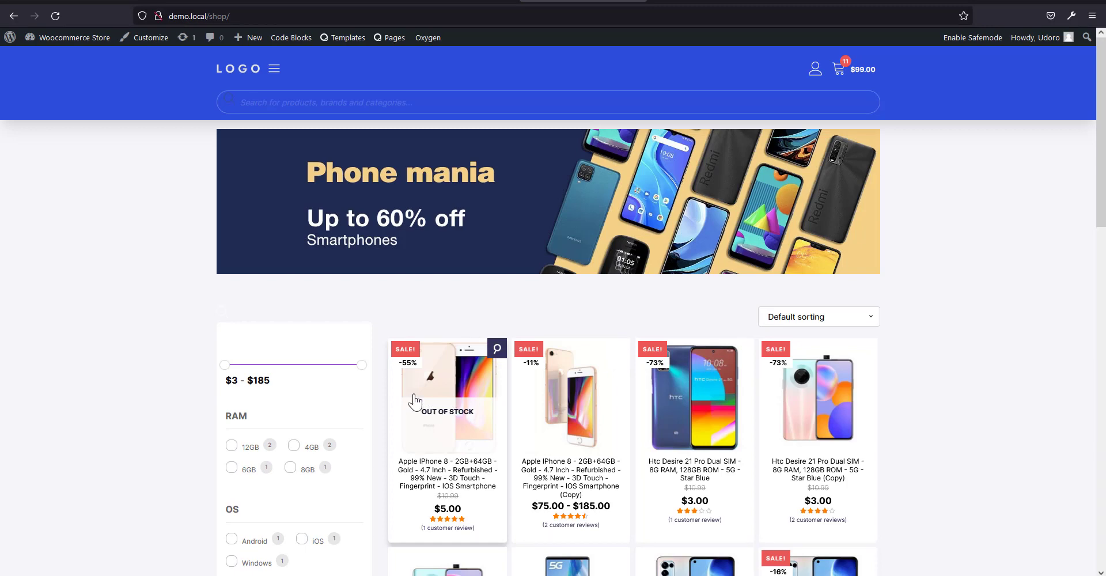
# Return to the Oxygen shop archive template, add a Code Block inside the product image div and rename it "out of stock"
pyautogui.click(65, 1)
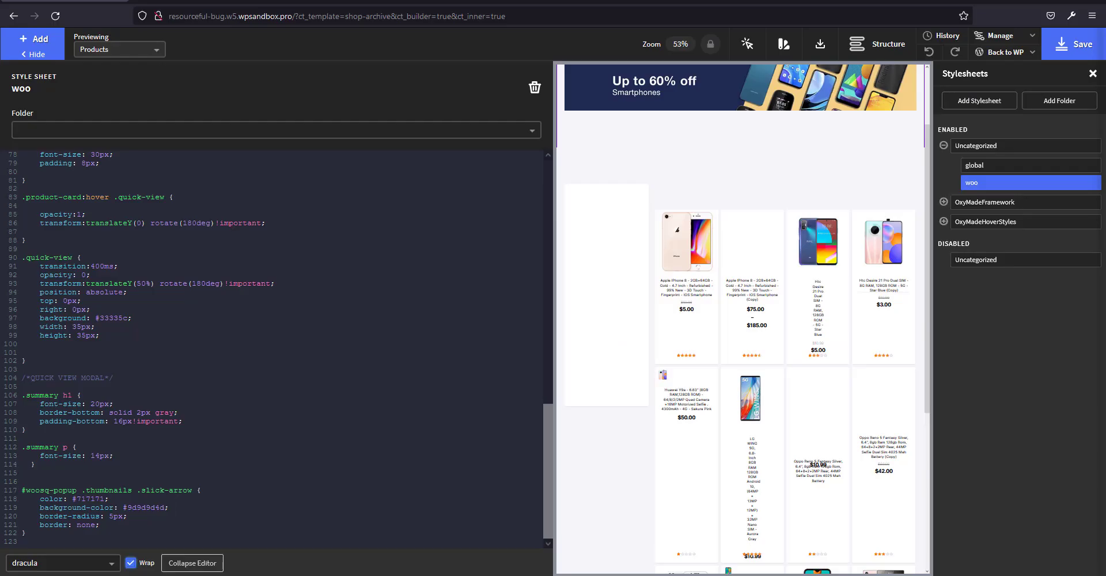
pyautogui.click(684, 244)
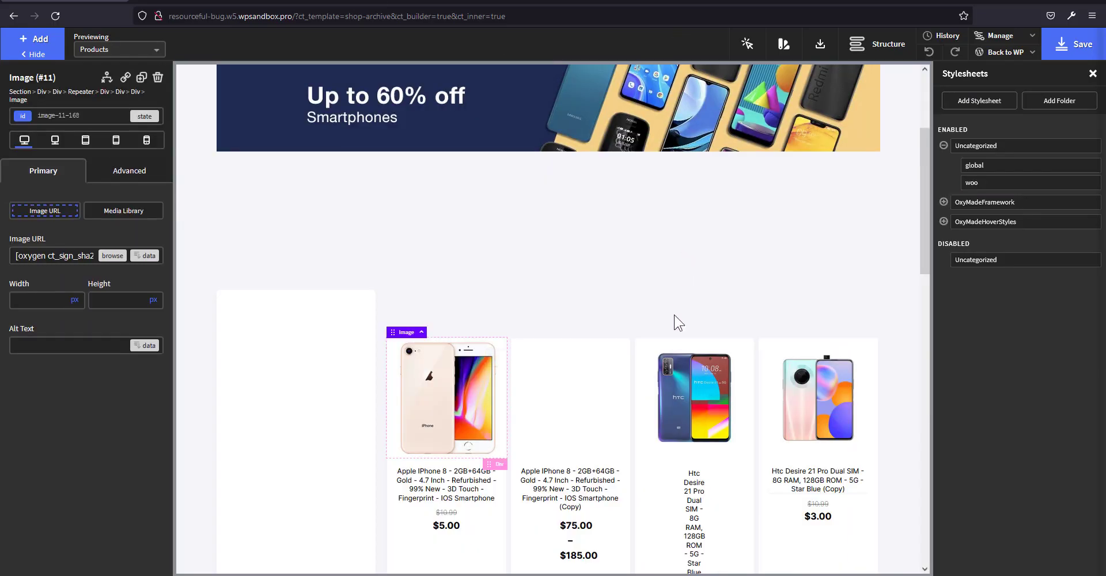
pyautogui.click(877, 44)
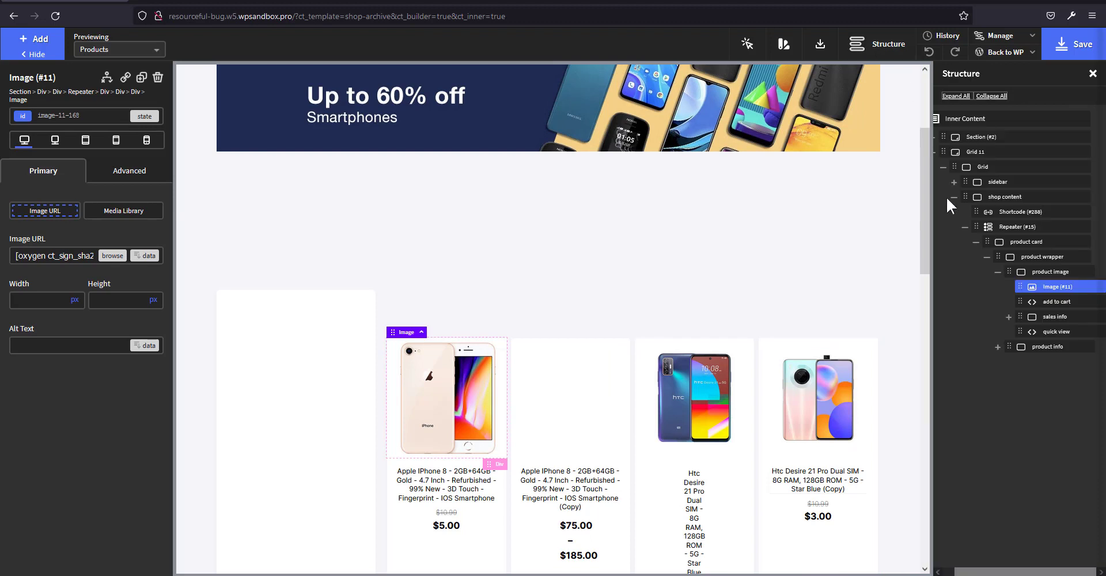
pyautogui.click(1049, 274)
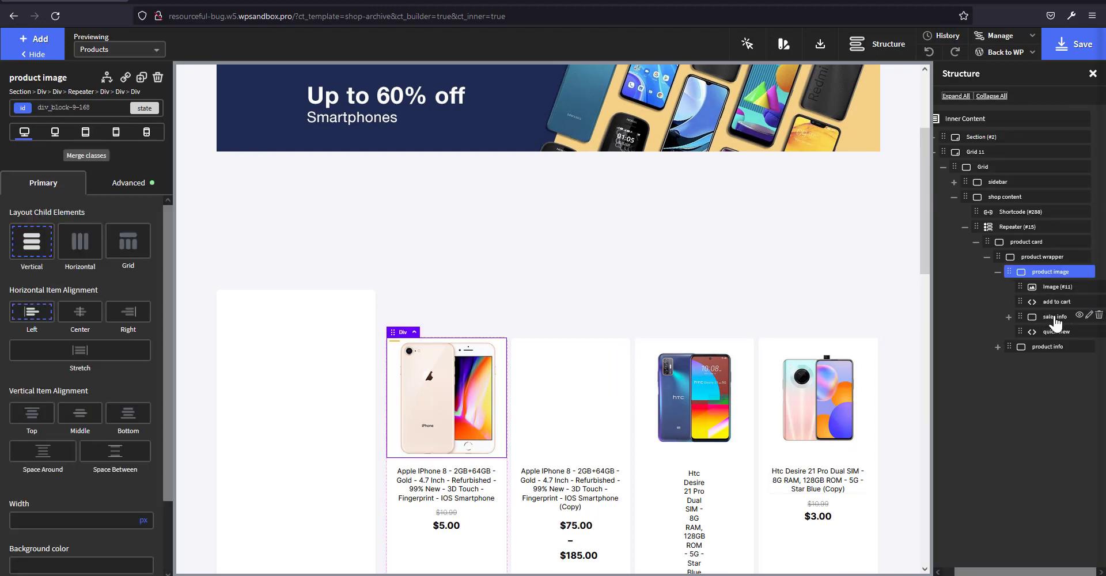
pyautogui.click(35, 39)
pyautogui.write('co')
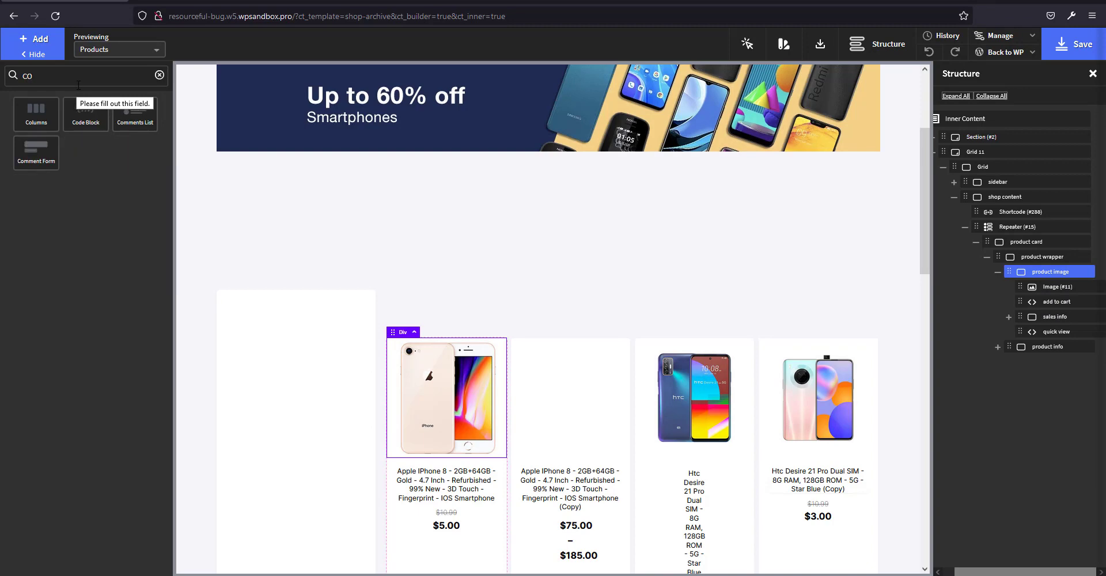
pyautogui.click(84, 122)
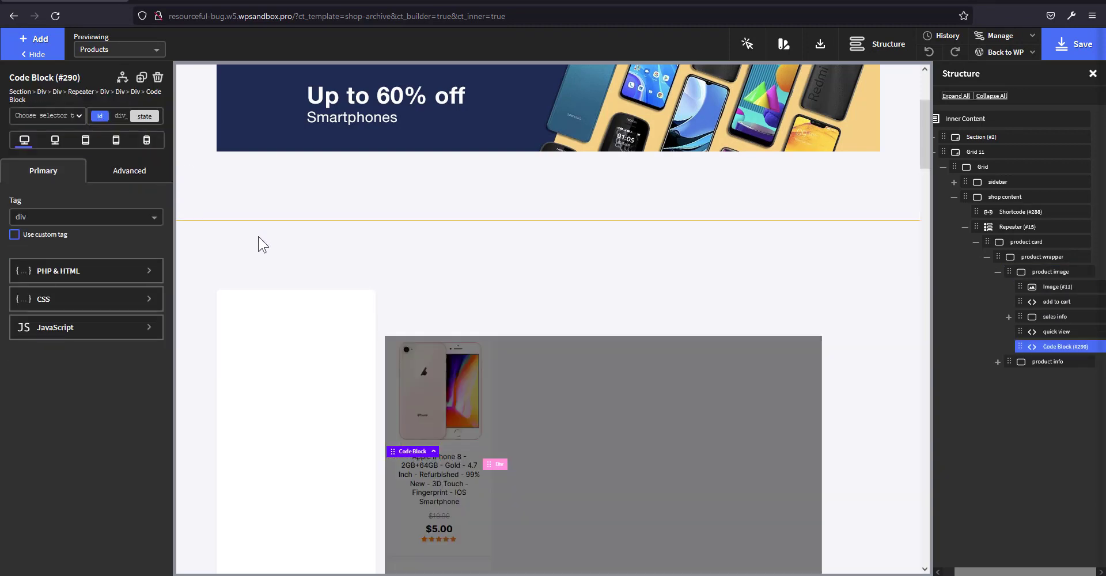
pyautogui.press('F2')
pyautogui.write('OUOT')
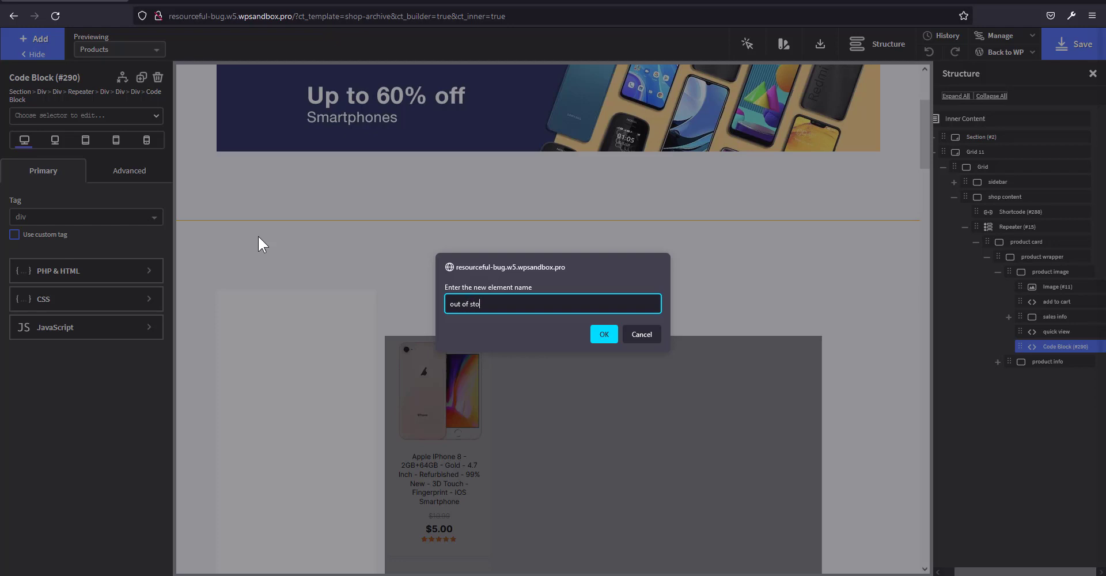
pyautogui.press('Return')
# Replace the block's default PHP with code echoing an "OUT OF STOCK" h6 in a custom-out-of-stock-badge div when $StockQ<1 and the product isn't in stock
pyautogui.click(43, 271)
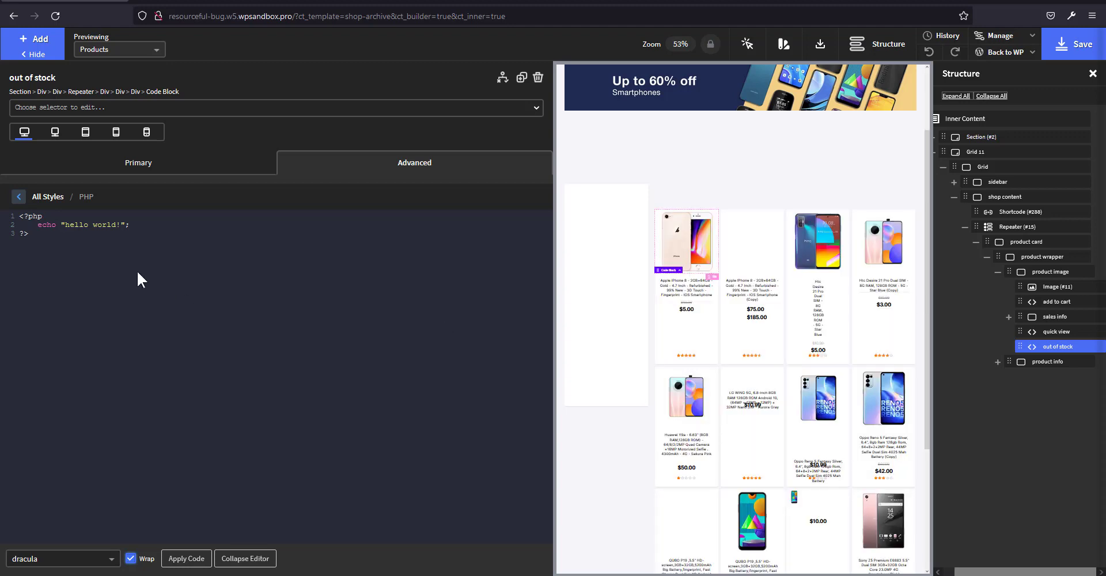
pyautogui.hotkey('ctrl', 'a')
pyautogui.write('<?php     global $product; if (!isset($product) || !$product) {return;}  $StockQ=$product->get_stock_quantity();      if ($StockQ<1 && ! $product->is_in_stock() ){     echo \'<div id="c_out_stock_badge" class="custom-out-of-stock-badge" ><h6 id="" class="ct-headline">OUT OF STOCK</h6></div>\';     }   ?>')
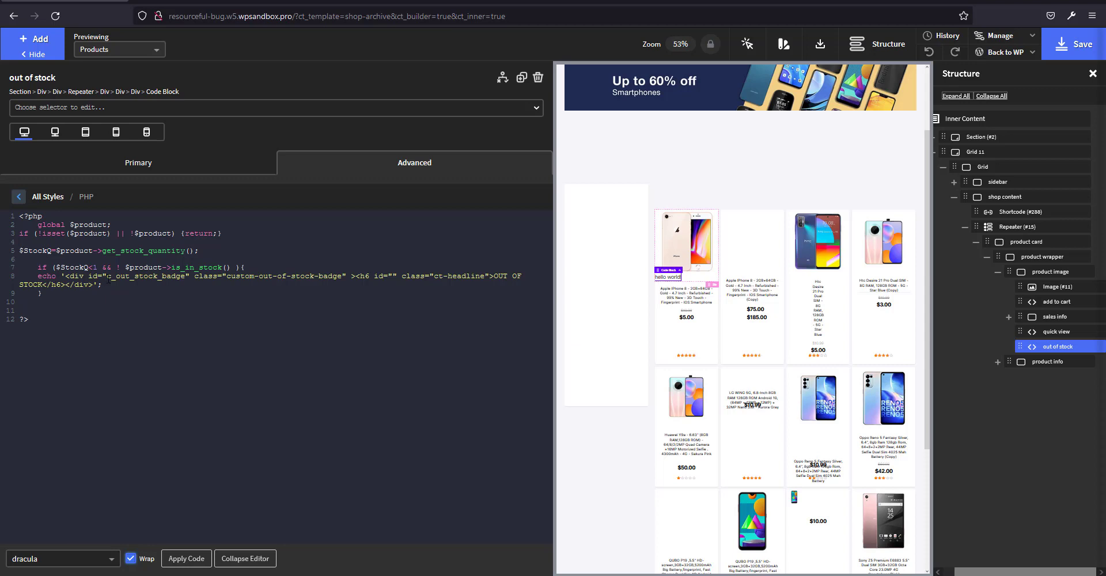
# Remove the empty id and the ct-headline class from the badge's h6 tag, apply the code and save the template
pyautogui.moveTo(107, 278); pyautogui.dragTo(344, 278)
pyautogui.click(456, 269)
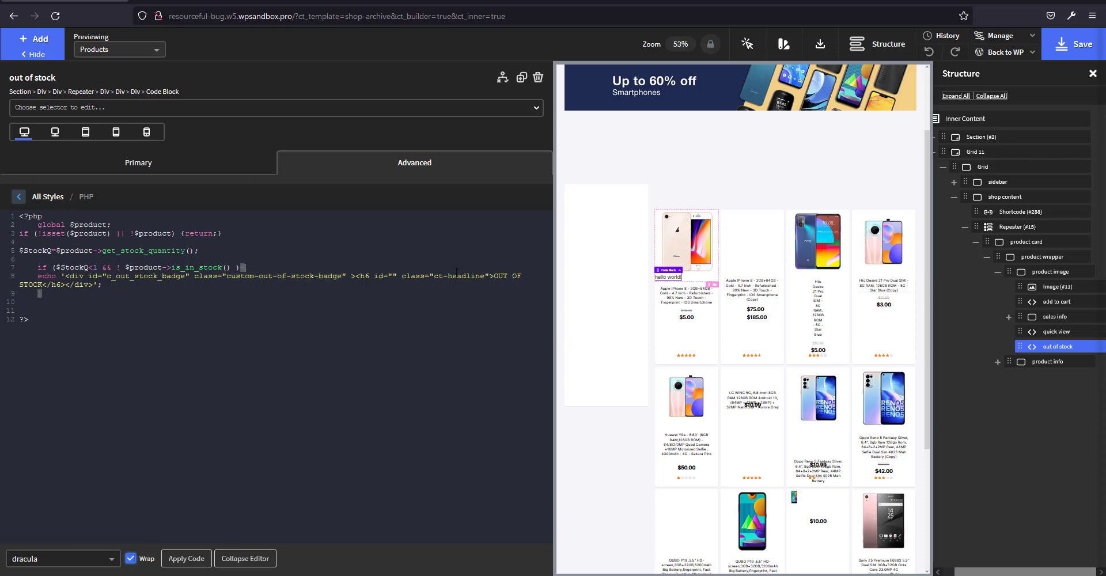
pyautogui.click(403, 276)
pyautogui.moveTo(374, 276); pyautogui.dragTo(481, 274)
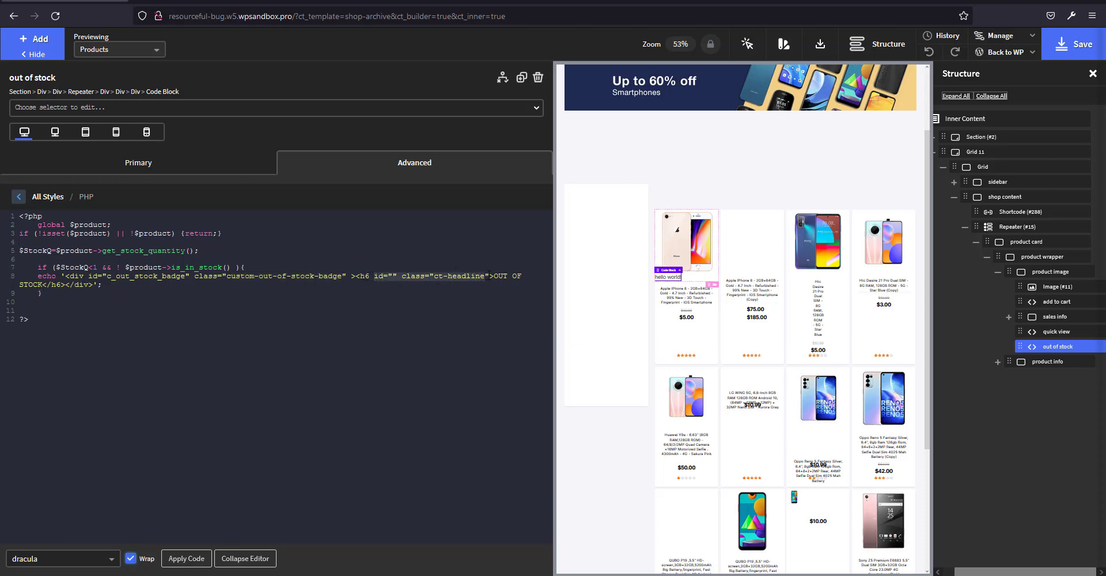
pyautogui.press('BackSpace')
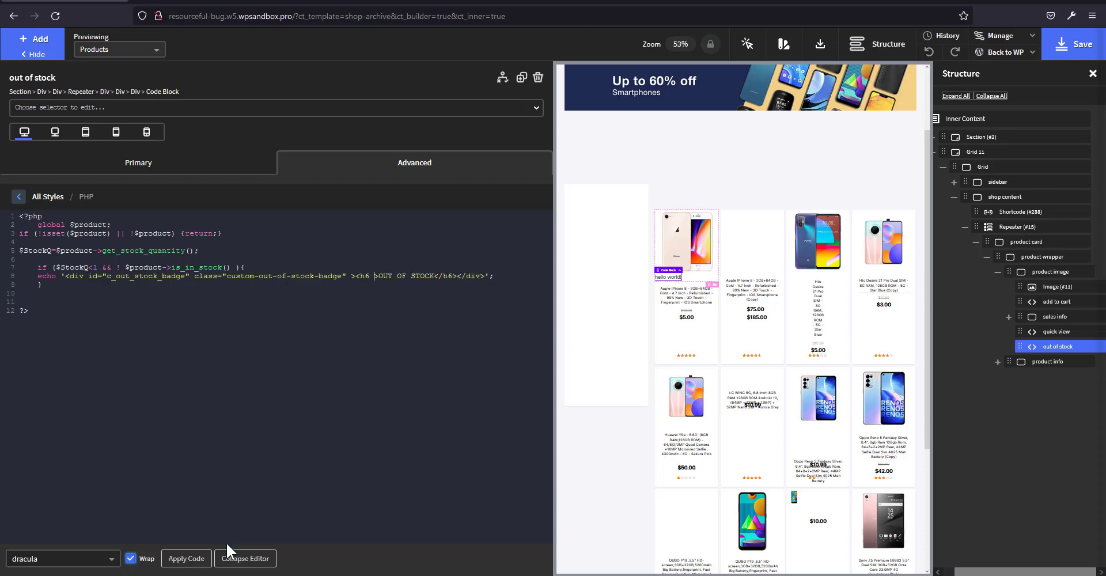
pyautogui.click(186, 560)
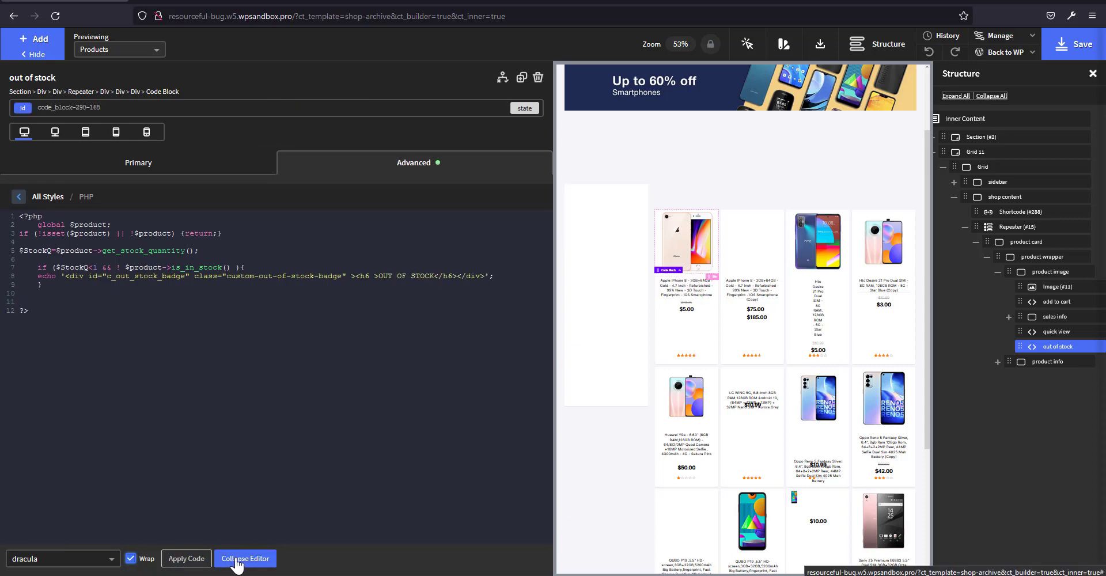
pyautogui.click(1080, 52)
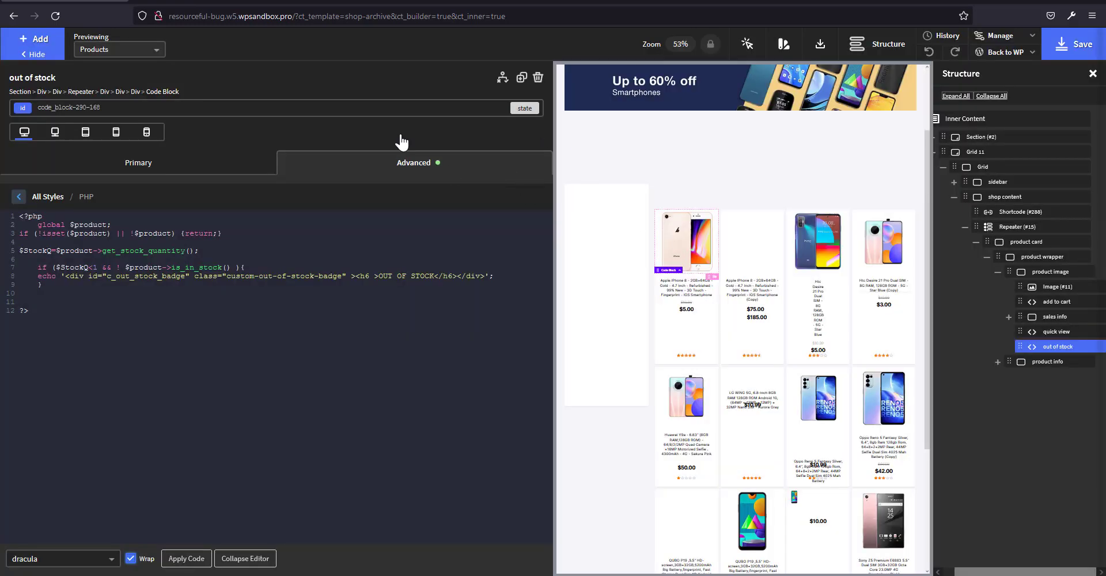
# Switch to the sandbox shop page in Chrome, reload it and check the product cards for out-of-stock labels
pyautogui.click(195, 1)
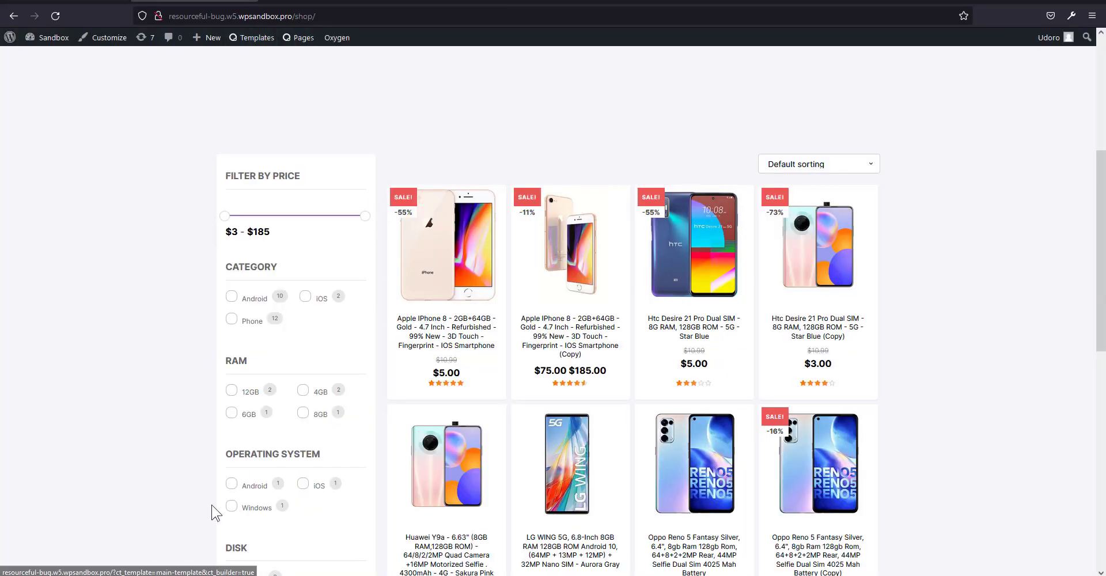
pyautogui.moveTo(128, 573)
pyautogui.click(95, 539)
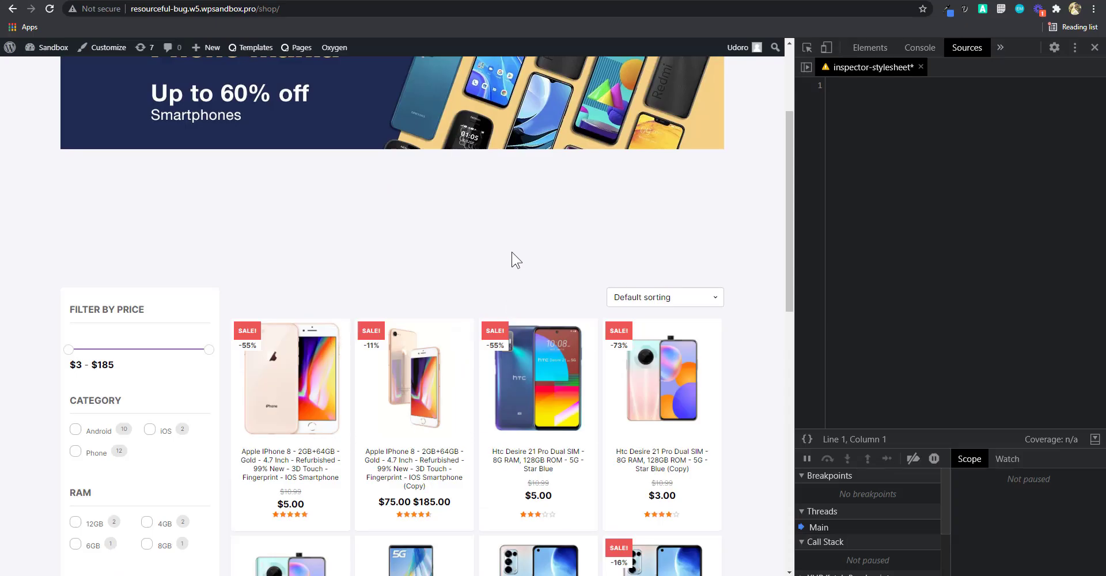
pyautogui.press('F5')
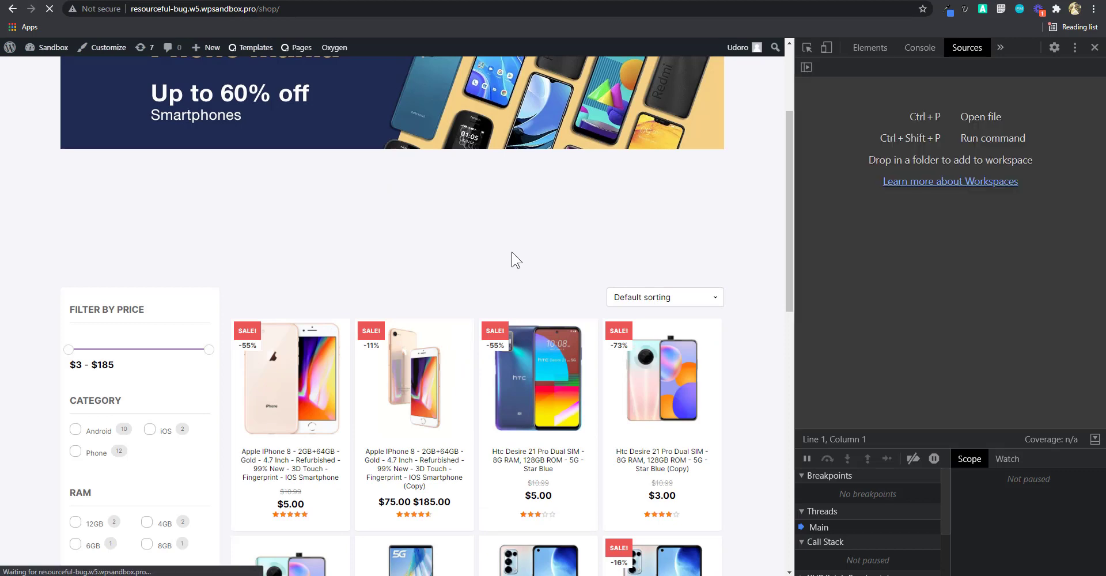
pyautogui.scroll(-3, 283, 346)
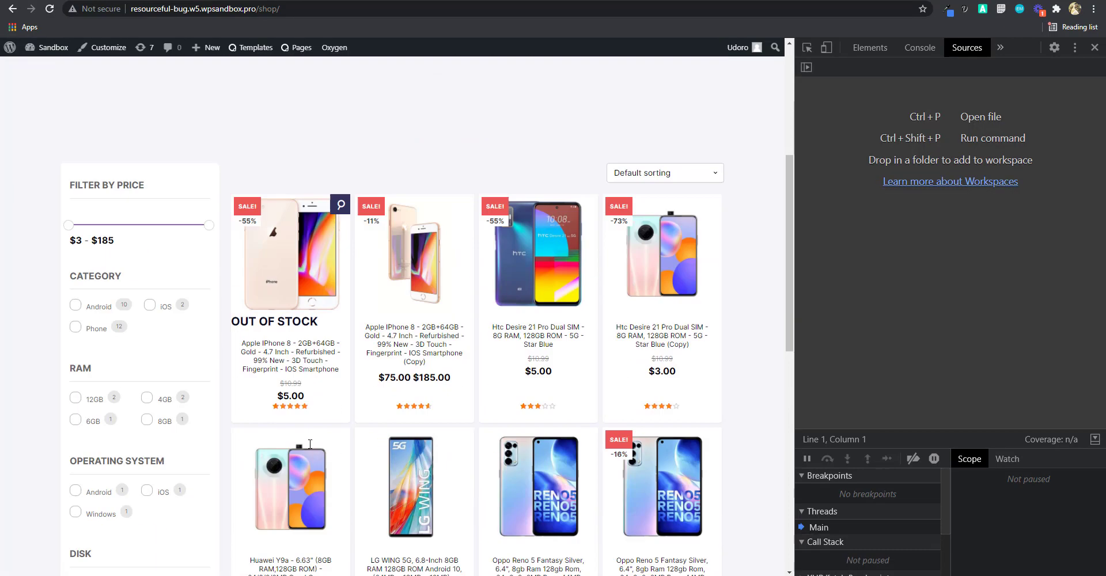
pyautogui.scroll(-6, 273, 268)
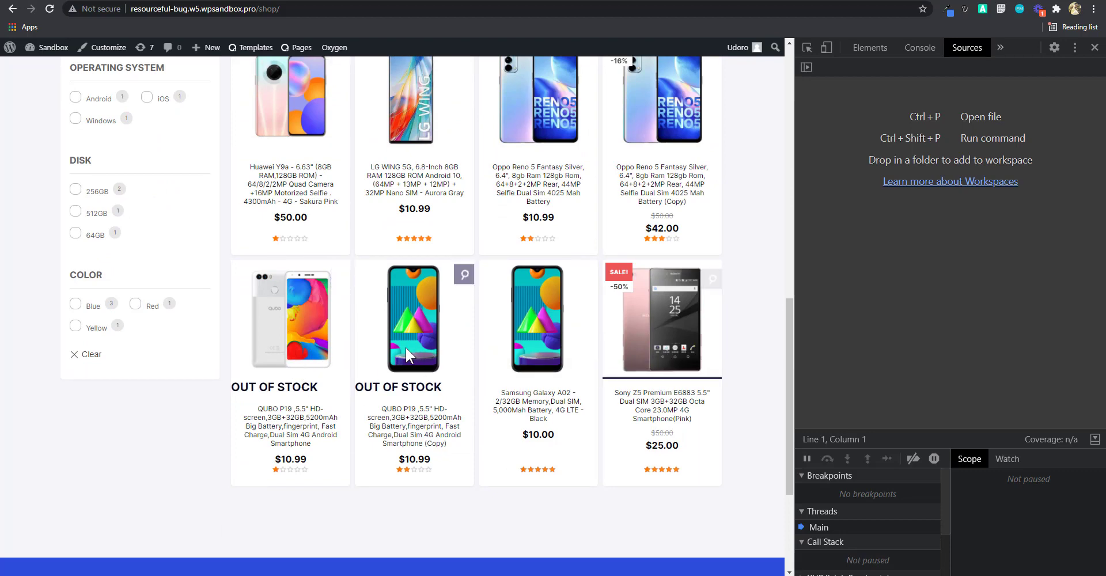
pyautogui.scroll(7, 286, 362)
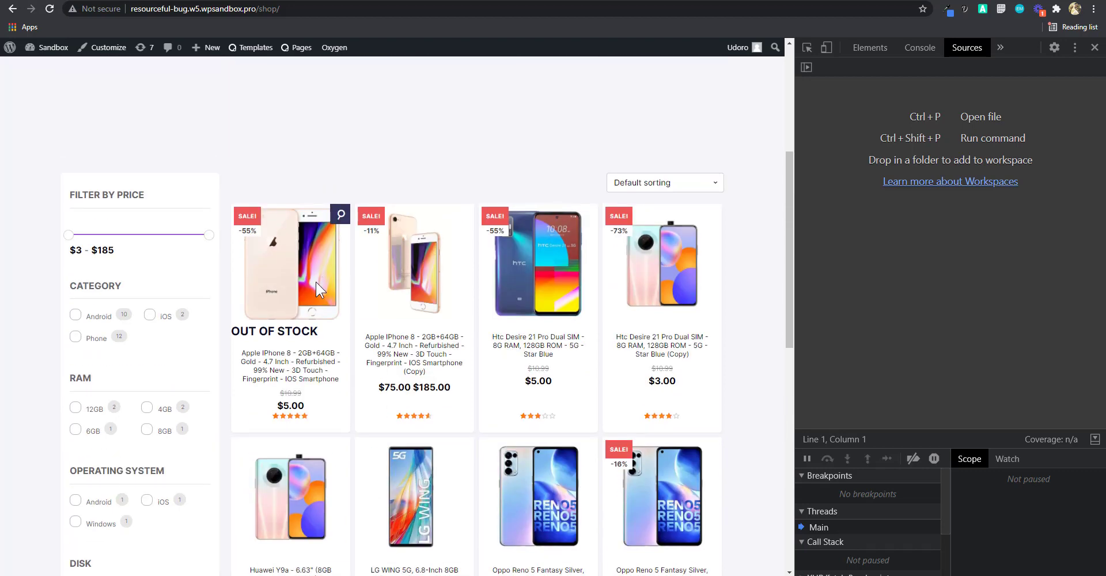
# Inspect the first card's OUT OF STOCK heading, add a new h6 style rule and open the inspector stylesheet
pyautogui.click(807, 47)
pyautogui.click(292, 335)
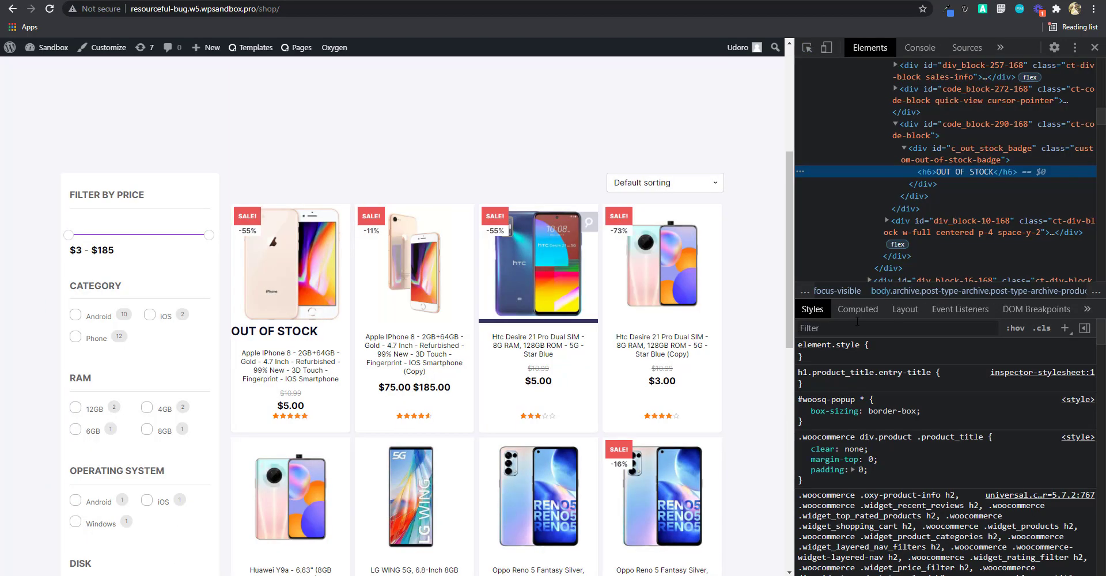
pyautogui.click(1044, 328)
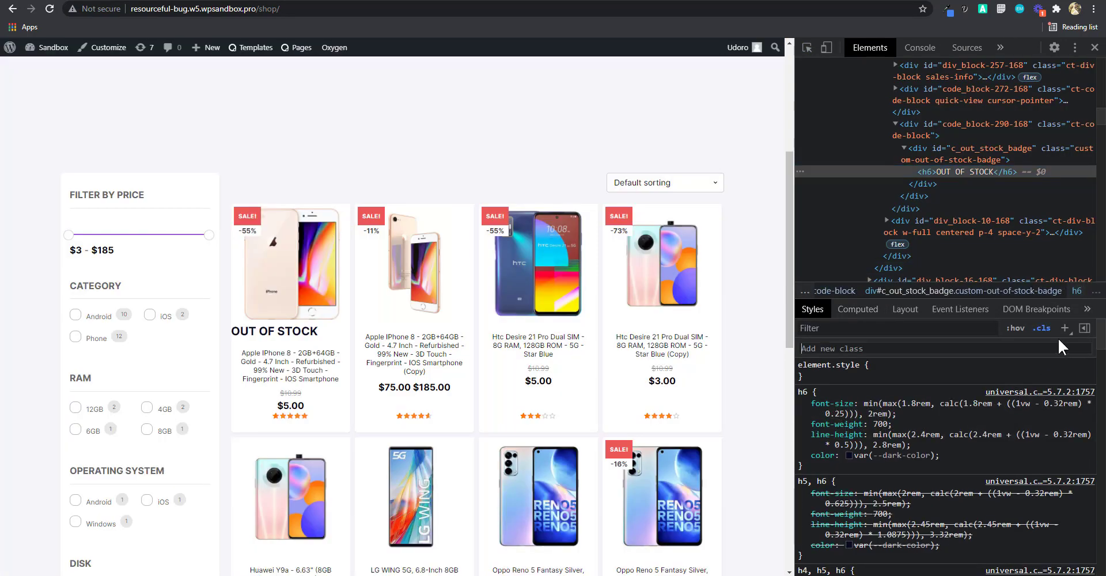
pyautogui.click(1065, 329)
pyautogui.click(1056, 372)
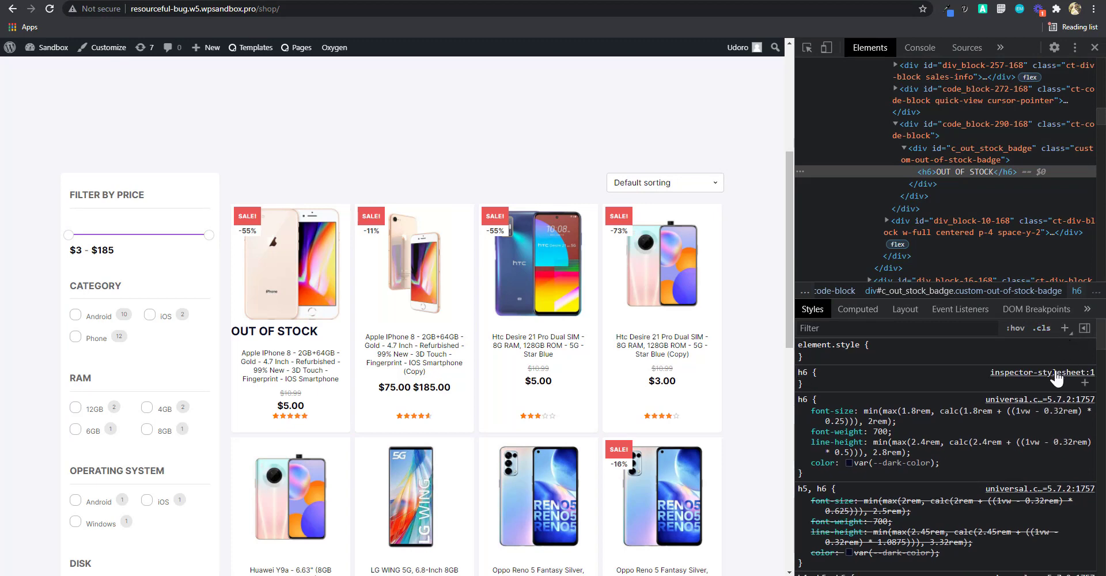
# Replace the h6 rule in the inspector stylesheet with div#c_out_stock_badge positioning, size, padding and translucent white background styles, plus a 12px h6 rule
pyautogui.click(1055, 373)
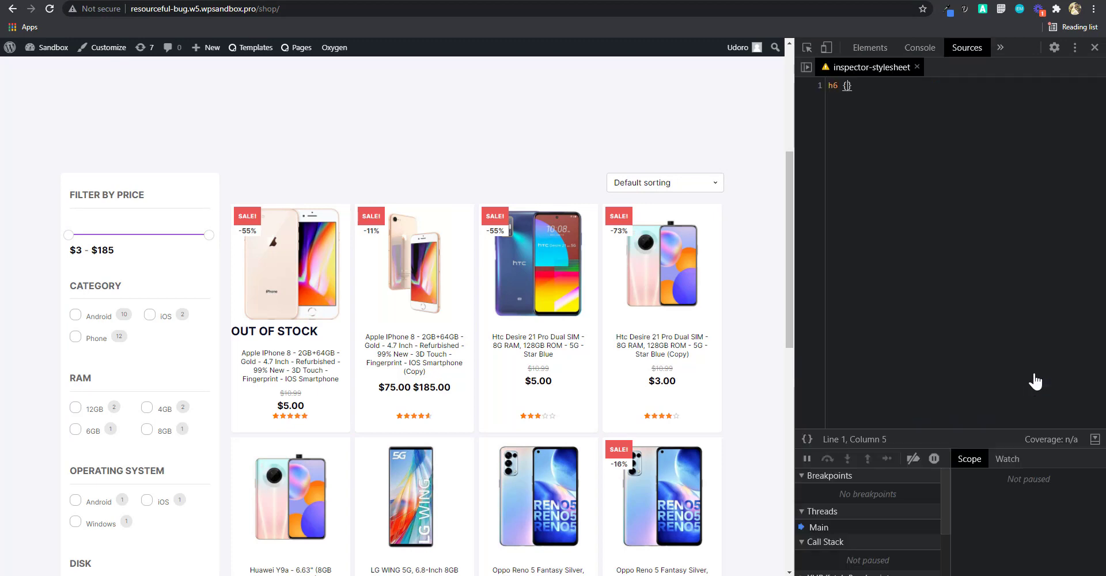
pyautogui.press('BackSpace')
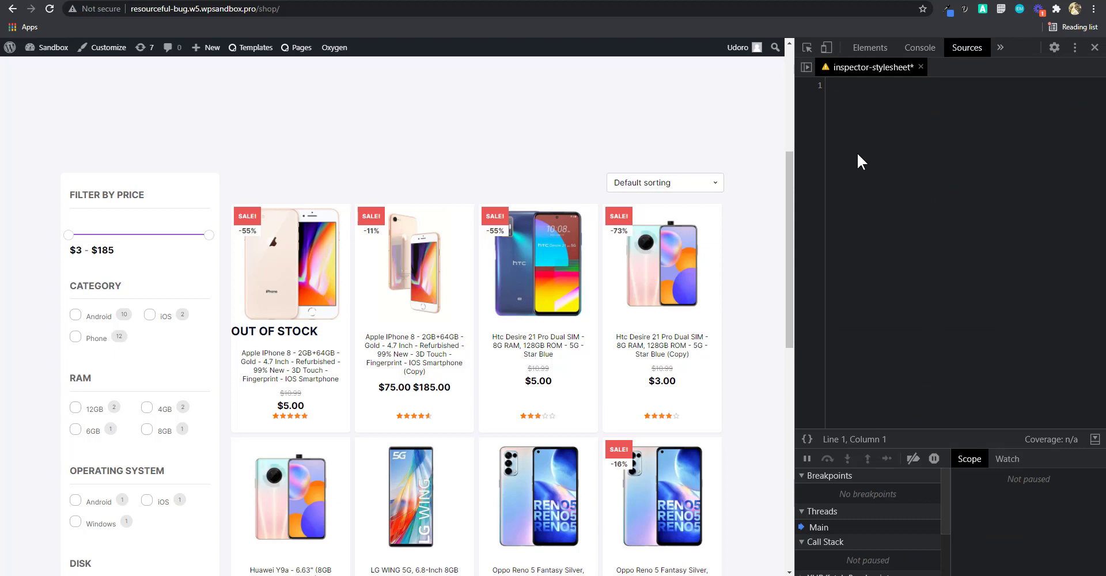
pyautogui.write('div#c_out_stock_badge {     position: absolute;     top: 50%;     left: 50%;     transform: translateX(-50%);     background: rgb(255 255 255 / 80%);     width: 100%;     height: 100%;     padding: 10px 16px; }  div#c_out_stock_badge h6 {     font-size: 12px; }')
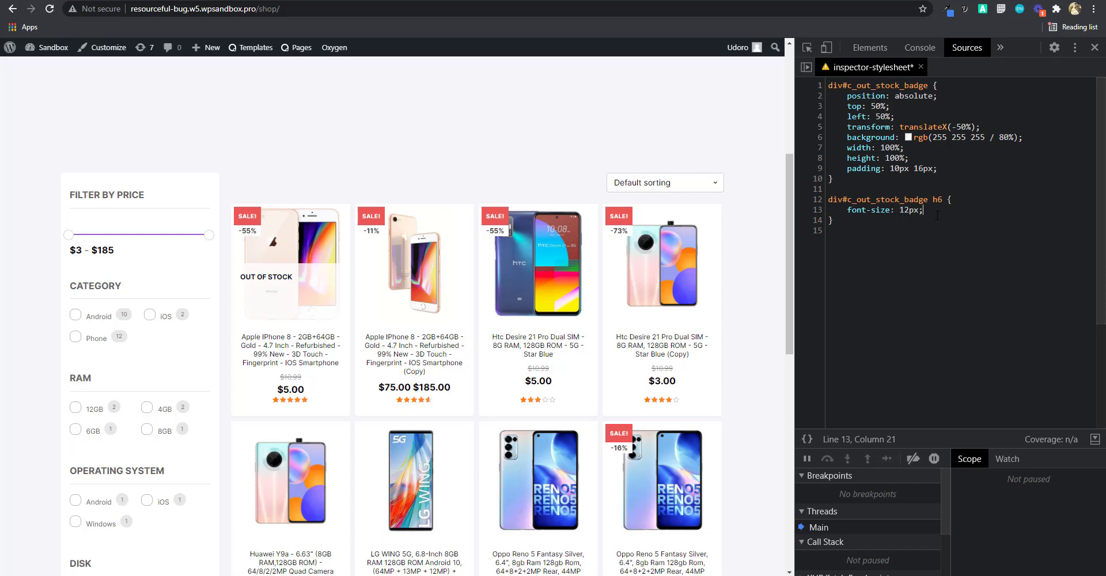
# Add a text-align:center declaration to the div#c_out_stock_badge h6 rule
pyautogui.press('Return')
pyautogui.write('fon')
pyautogui.press('BackSpace')
pyautogui.press('BackSpace')
pyautogui.press('BackSpace')
pyautogui.write('text-align;')
pyautogui.press('BackSpace')
pyautogui.write(':')
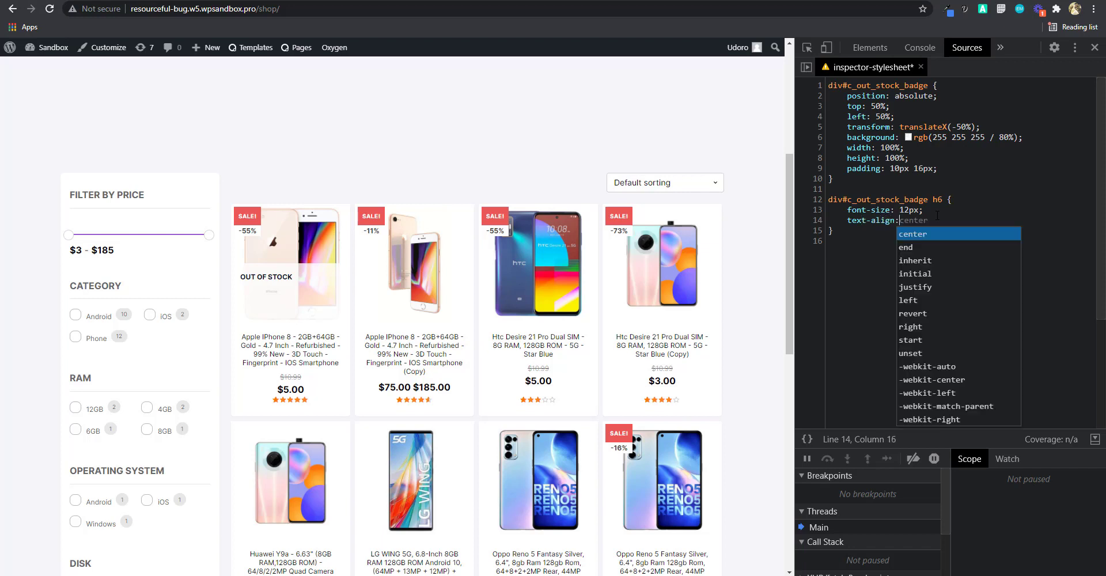
pyautogui.press('Tab')
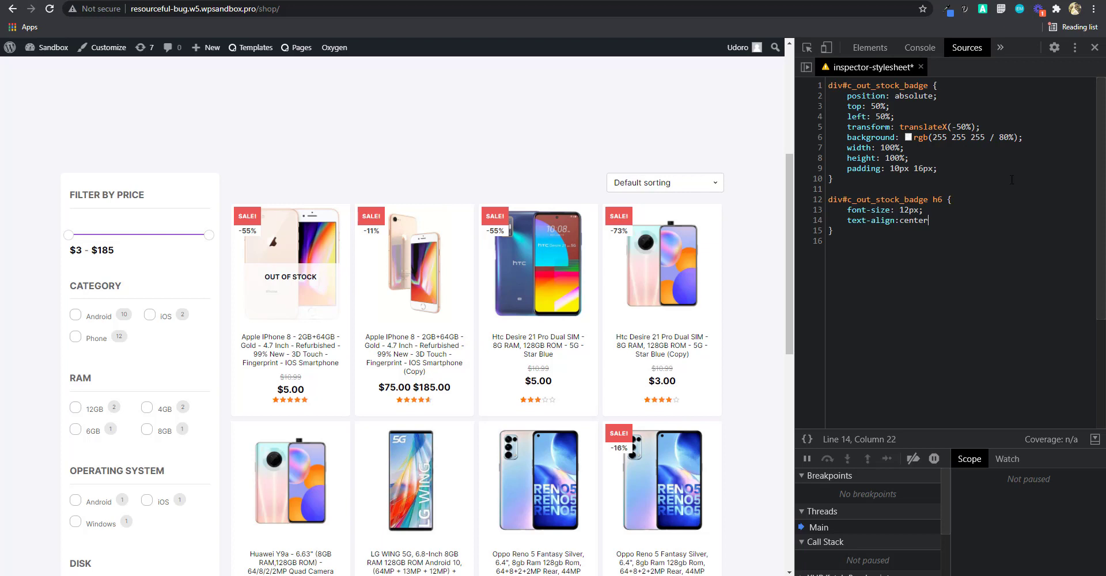
# Comment out the div#c_out_stock_badge h6 rule, adding blank lines above it
pyautogui.moveTo(835, 252); pyautogui.dragTo(819, 199)
pyautogui.click(840, 189)
pyautogui.press('Return')
pyautogui.press('Return')
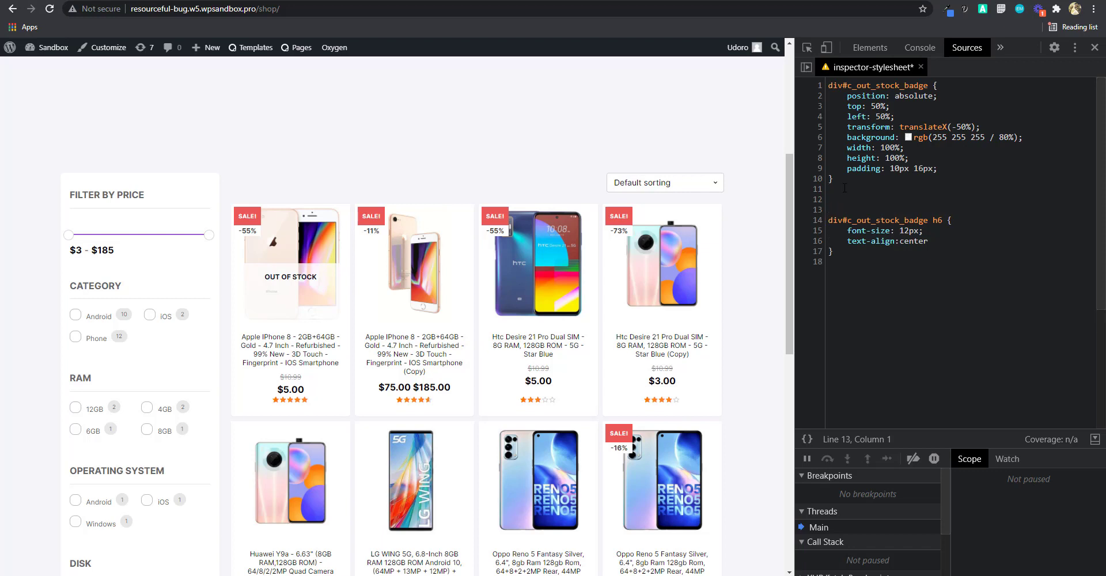
pyautogui.write('/*')
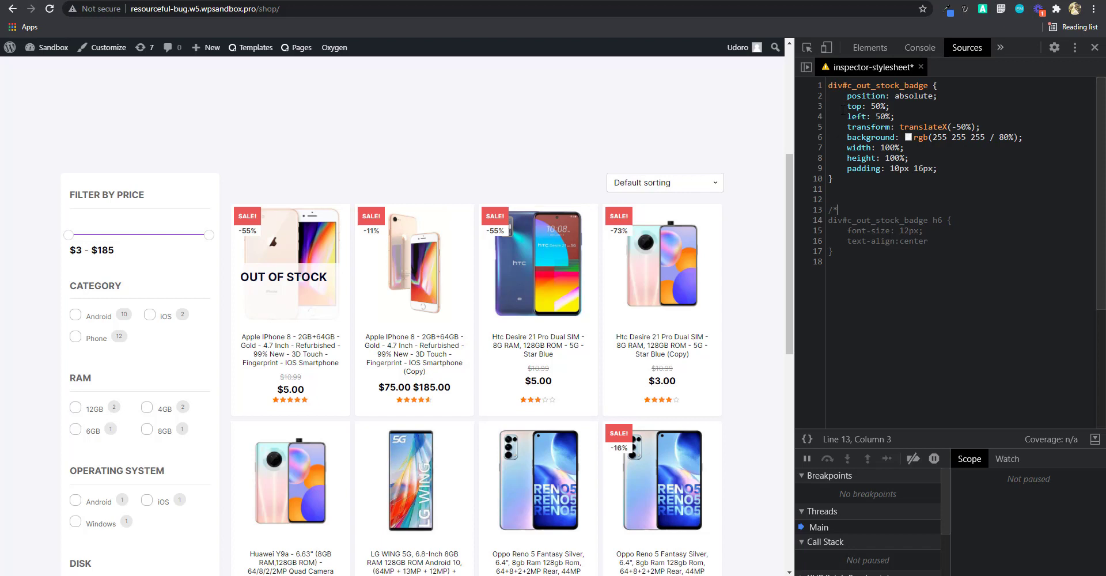
# Try the badge rule without its top offset, restore it, and review the left, transform and background declarations
pyautogui.moveTo(842, 108); pyautogui.dragTo(903, 106)
pyautogui.press('BackSpace')
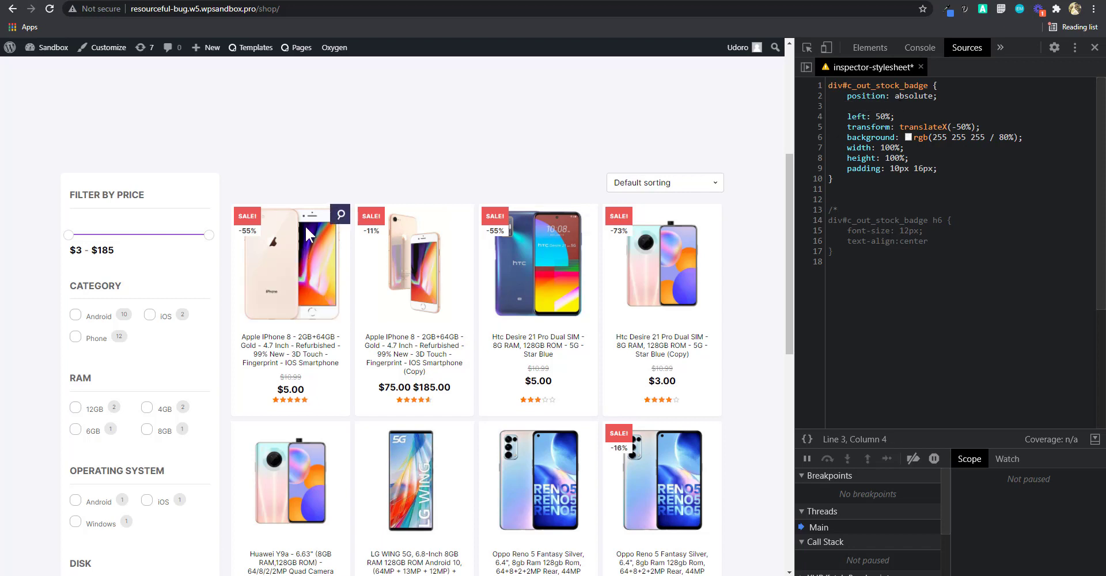
pyautogui.moveTo(897, 114); pyautogui.dragTo(839, 116)
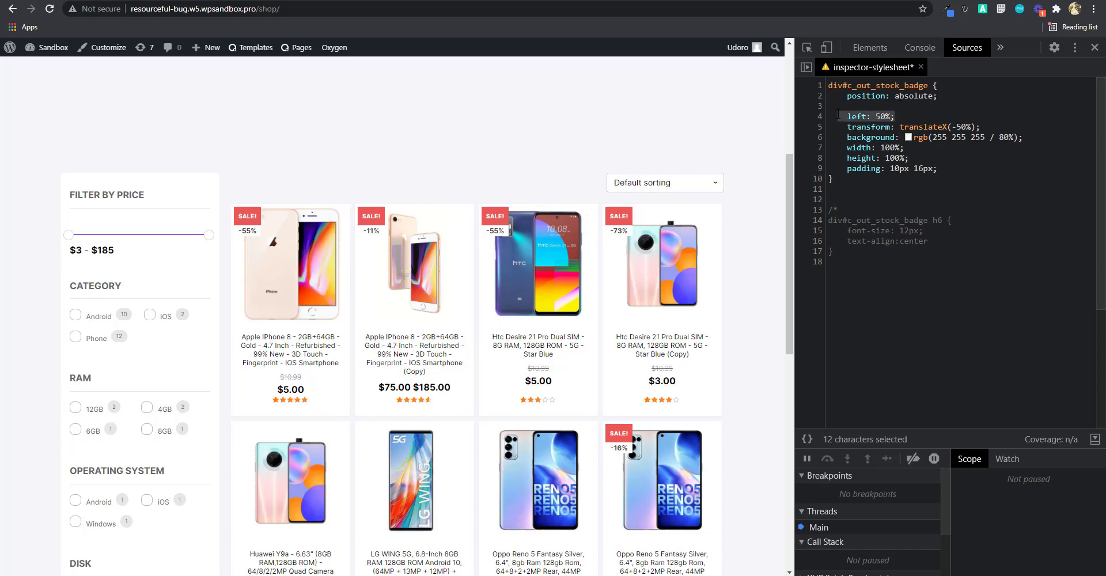
pyautogui.hotkey('ctrl', 'z')
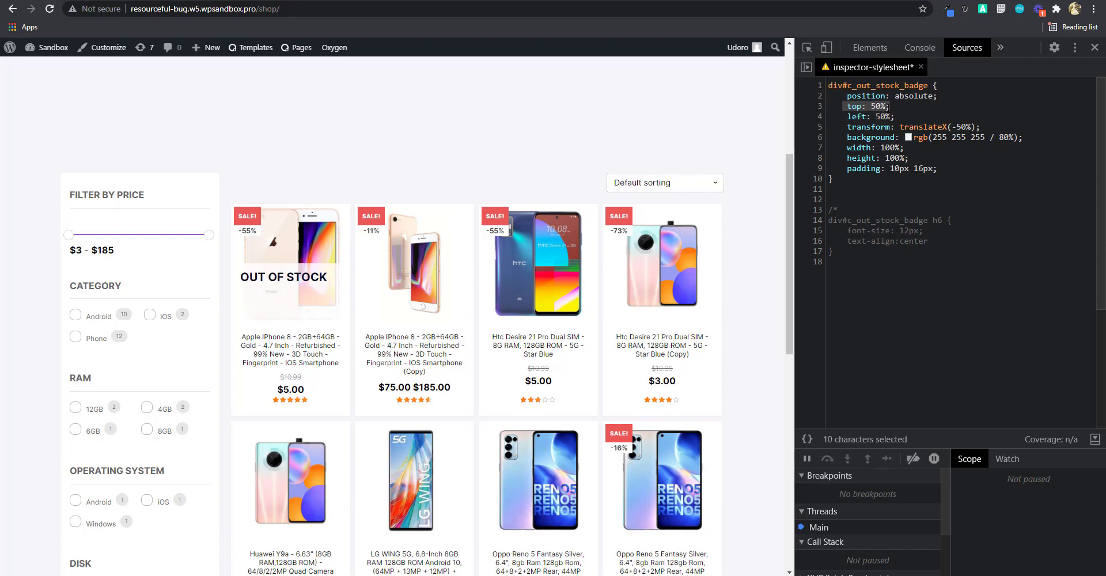
pyautogui.press('Left')
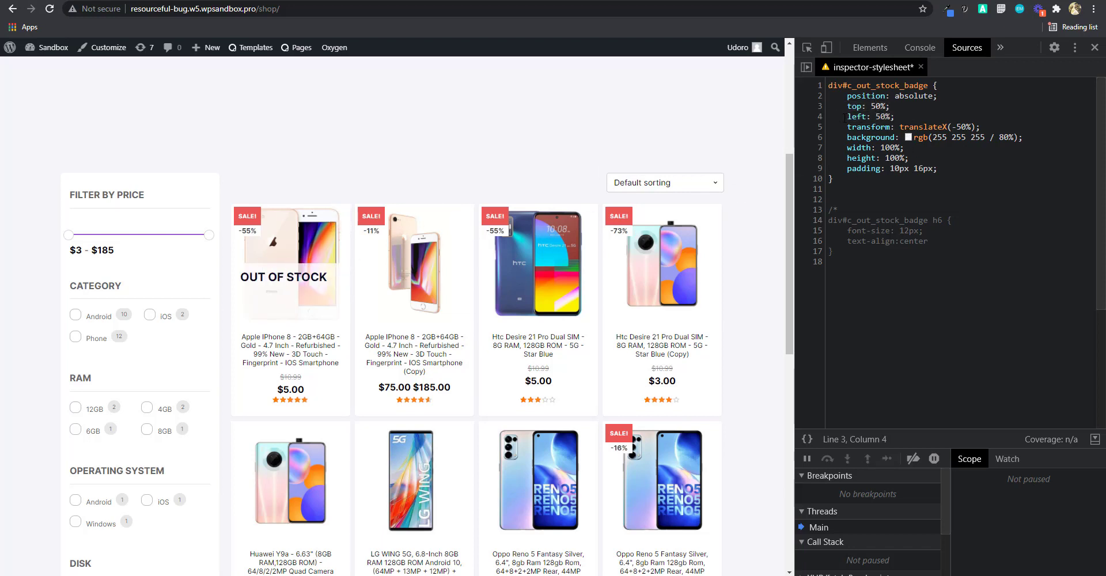
pyautogui.moveTo(843, 116); pyautogui.dragTo(847, 116)
pyautogui.hotkey('shift', 'End')
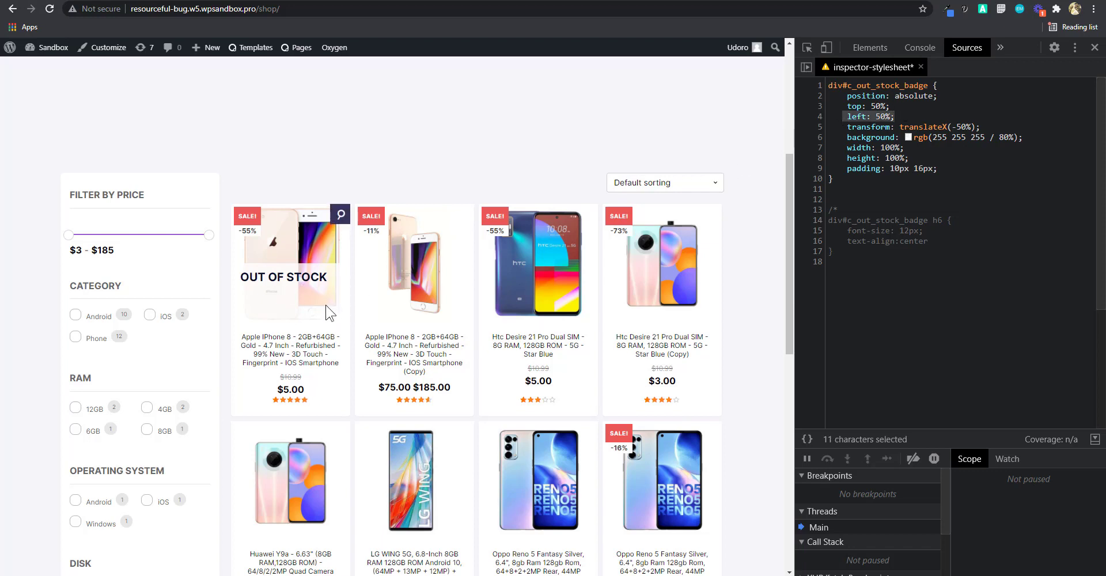
pyautogui.moveTo(847, 127); pyautogui.dragTo(981, 127)
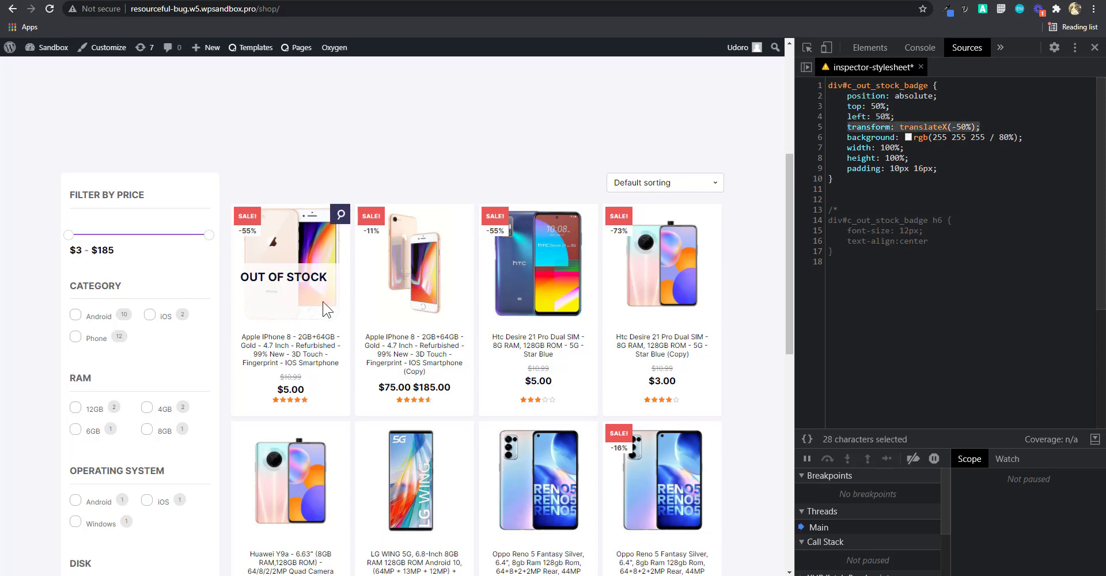
pyautogui.click(847, 137)
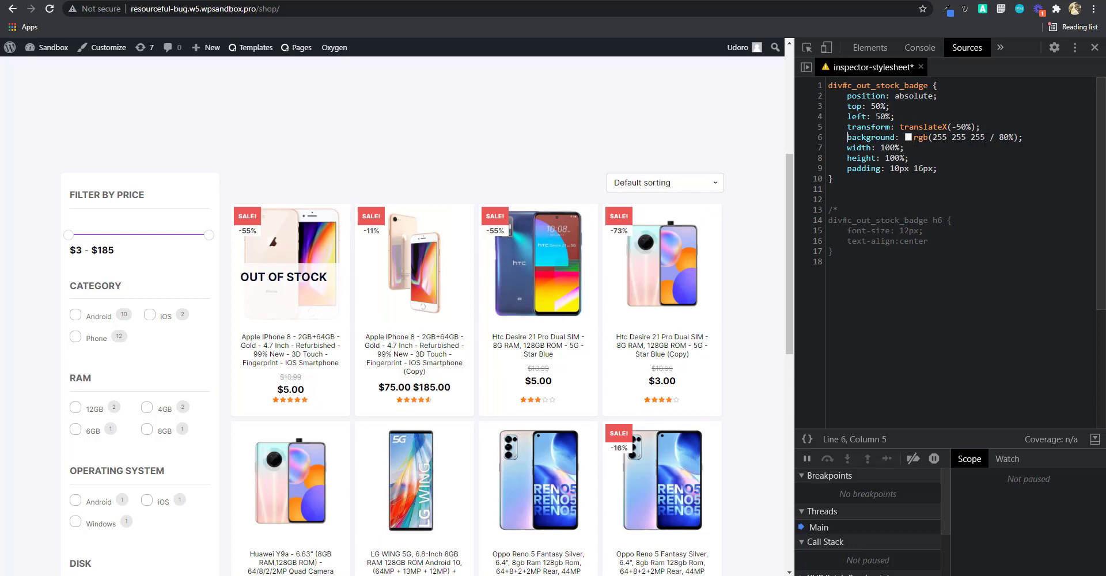
# Try removing the width, height and padding declarations from the badge rule one at a time, restoring each
pyautogui.moveTo(843, 148); pyautogui.dragTo(909, 148)
pyautogui.press('BackSpace')
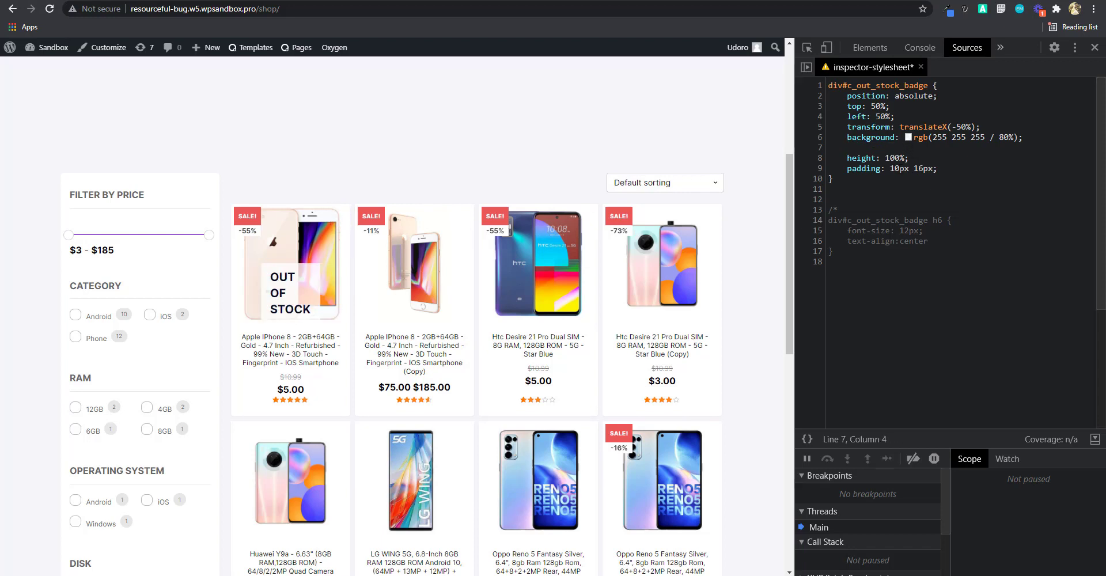
pyautogui.hotkey('ctrl', 'z')
pyautogui.moveTo(909, 158); pyautogui.dragTo(952, 170)
pyautogui.press('BackSpace')
pyautogui.hotkey('ctrl', 'z')
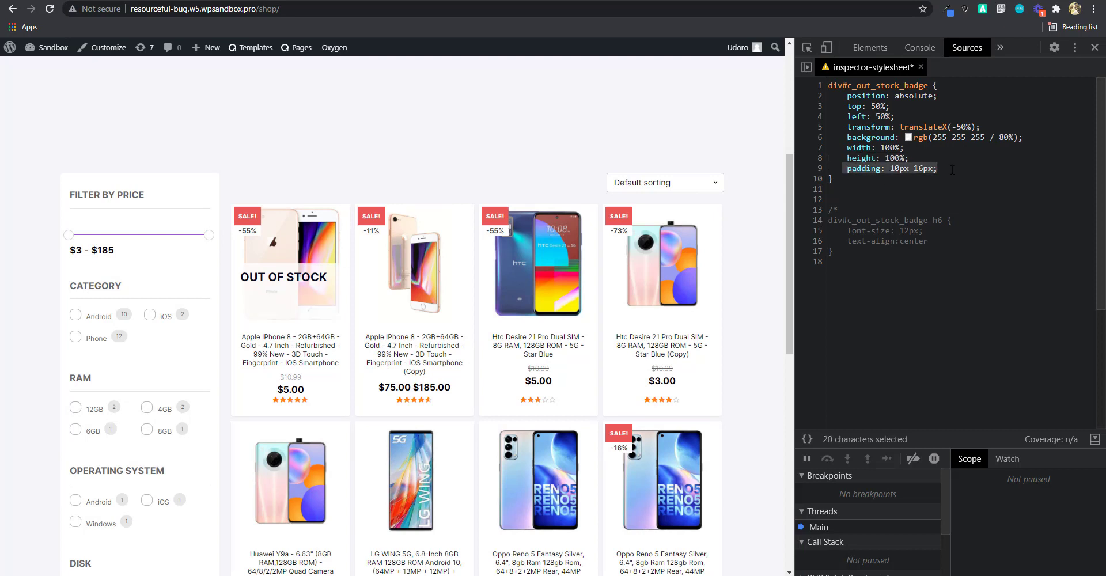
pyautogui.press('BackSpace')
pyautogui.hotkey('ctrl', 'z')
# Remove the comment marker above the div#c_out_stock_badge h6 rule
pyautogui.click(860, 213)
pyautogui.press('BackSpace')
pyautogui.press('BackSpace')
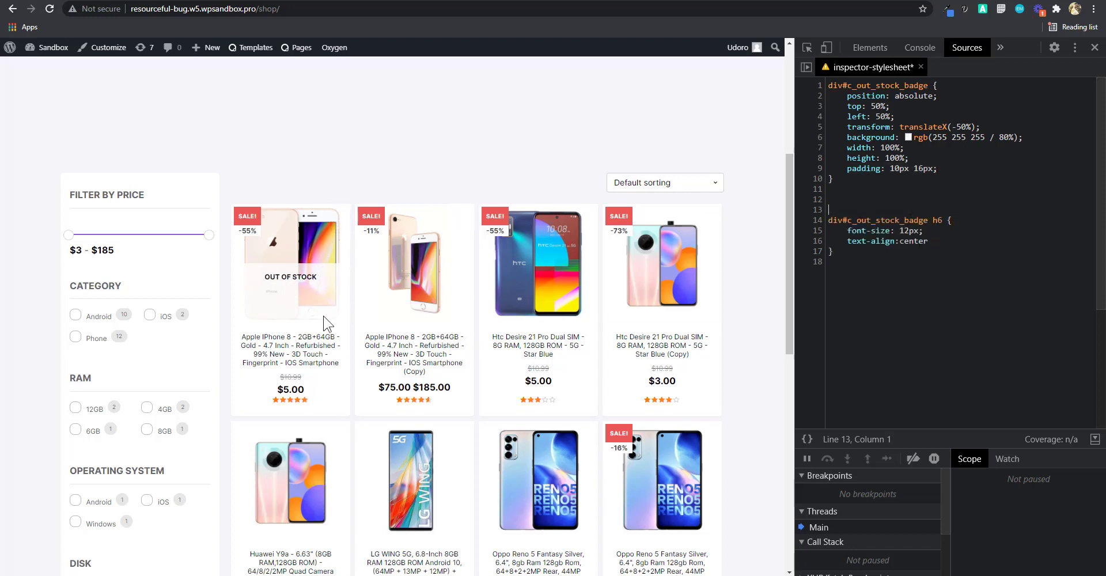
# Review the h6 declarations and examine the out-of-stock badges on products throughout the shop grid
pyautogui.moveTo(848, 230); pyautogui.dragTo(914, 231)
pyautogui.click(847, 241)
pyautogui.scroll(-2, 362, 314)
pyautogui.scroll(-6, 361, 321)
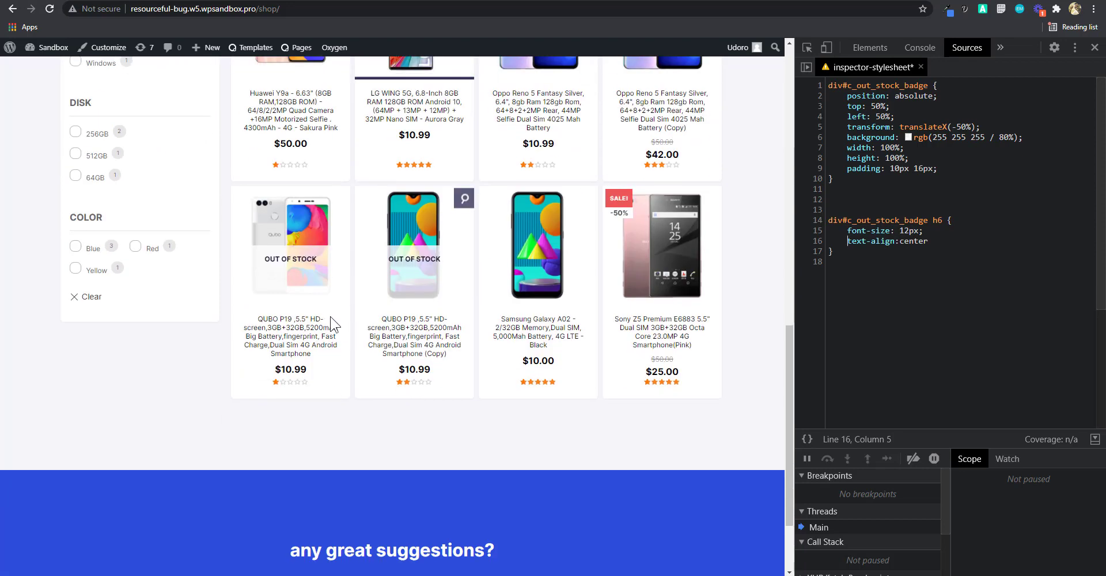
pyautogui.scroll(1, 460, 314)
pyautogui.scroll(7, 308, 288)
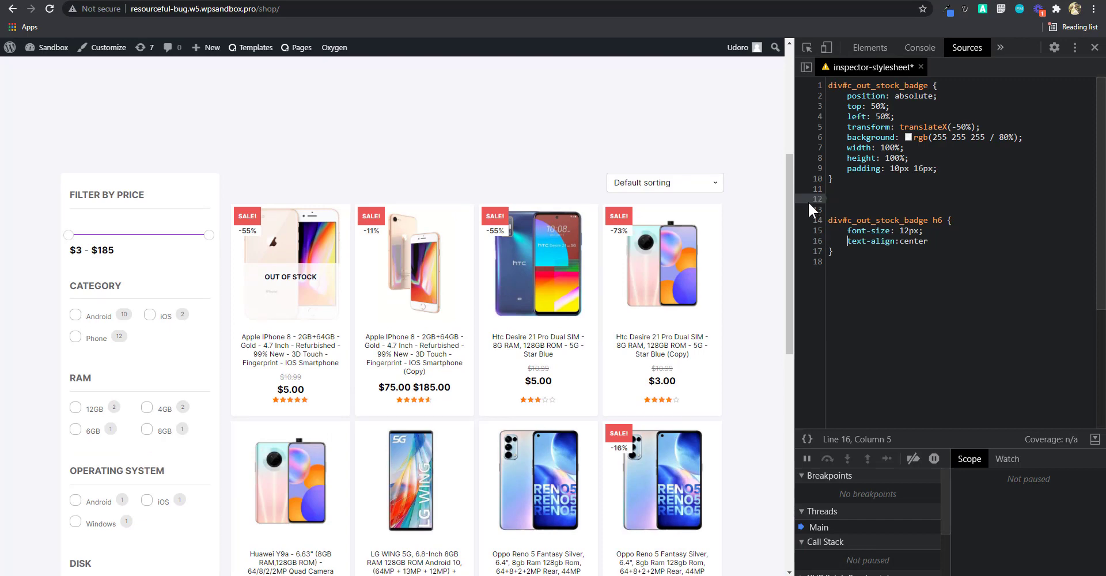
# Copy both out-of-stock badge rules and delete them from the inspector stylesheet
pyautogui.moveTo(812, 262); pyautogui.dragTo(830, 86)
pyautogui.hotkey('ctrl', 'c')
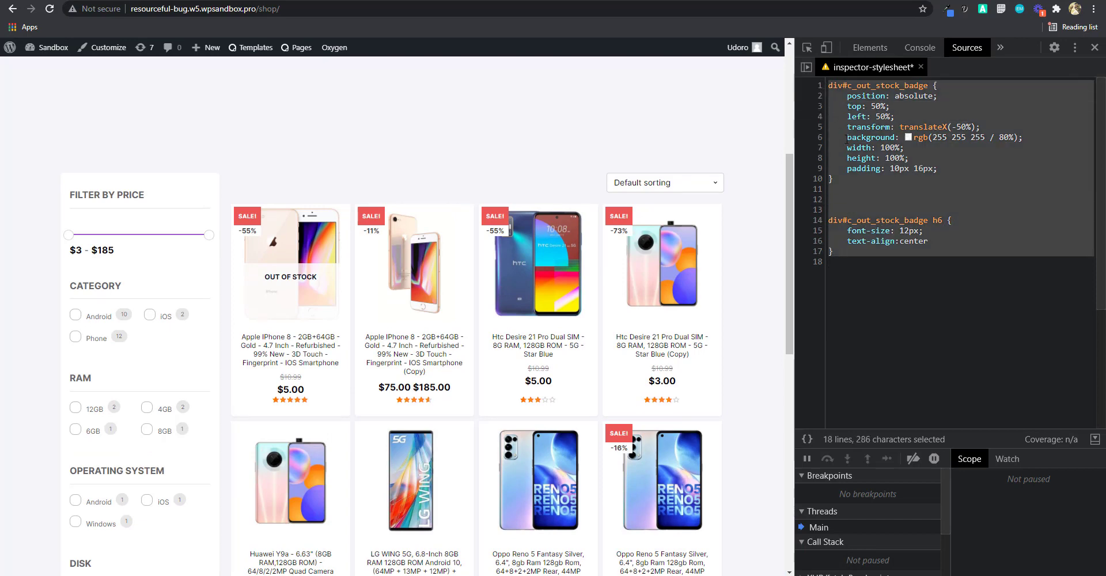
pyautogui.press('BackSpace')
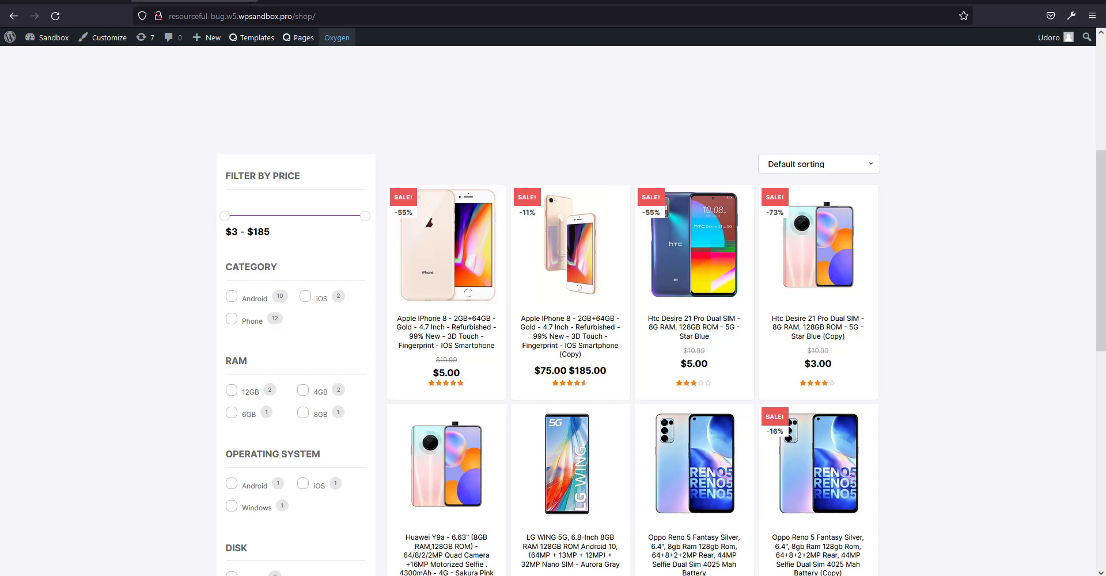
# Switch to the shop-archive template in the Oxygen builder and open the woo stylesheet for editing
pyautogui.click(337, 37)
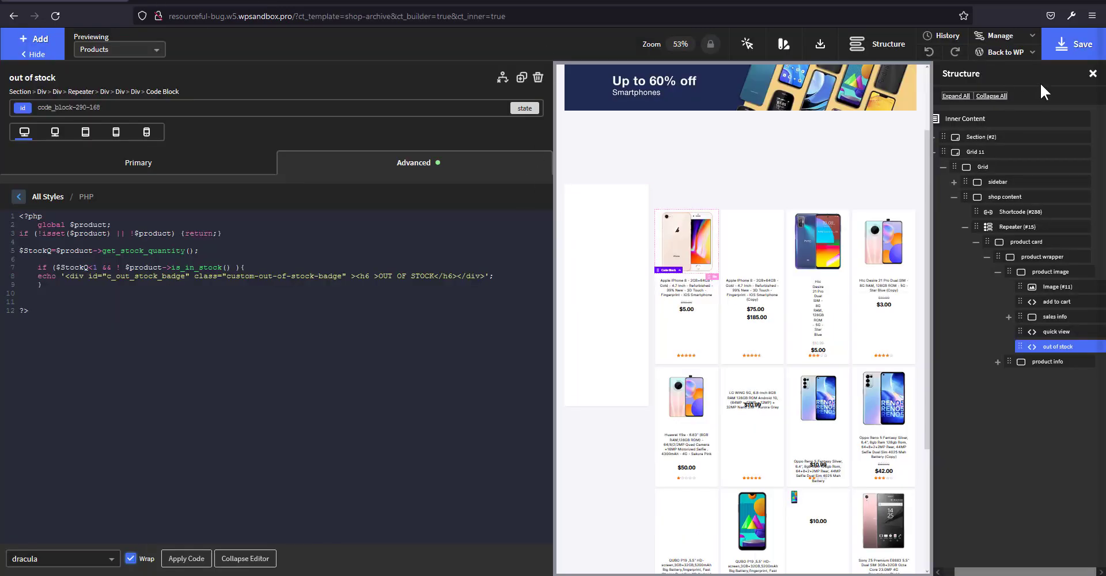
pyautogui.click(1000, 35)
pyautogui.click(1015, 79)
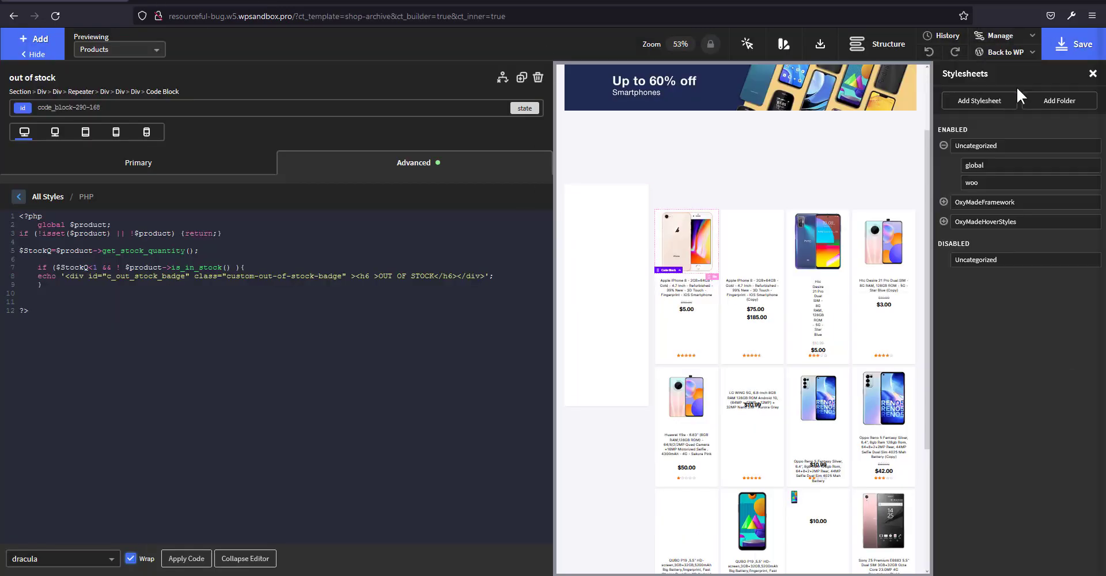
pyautogui.click(975, 187)
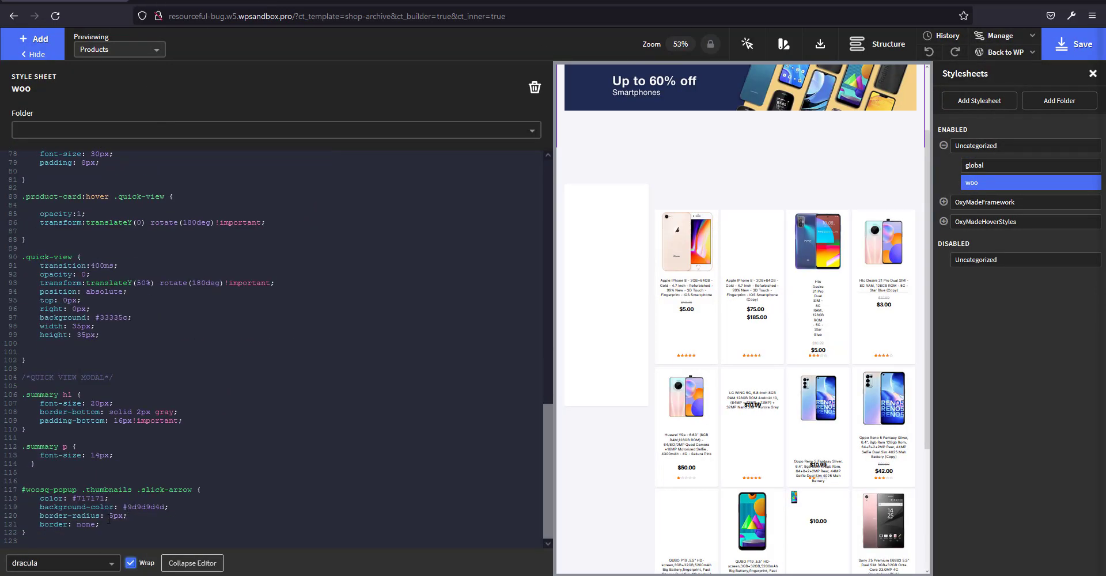
# Append an "OUT OF STOCK" comment and the copied badge rules to the end of the woo stylesheet and save
pyautogui.click(52, 538)
pyautogui.press('Return')
pyautogui.press('Return')
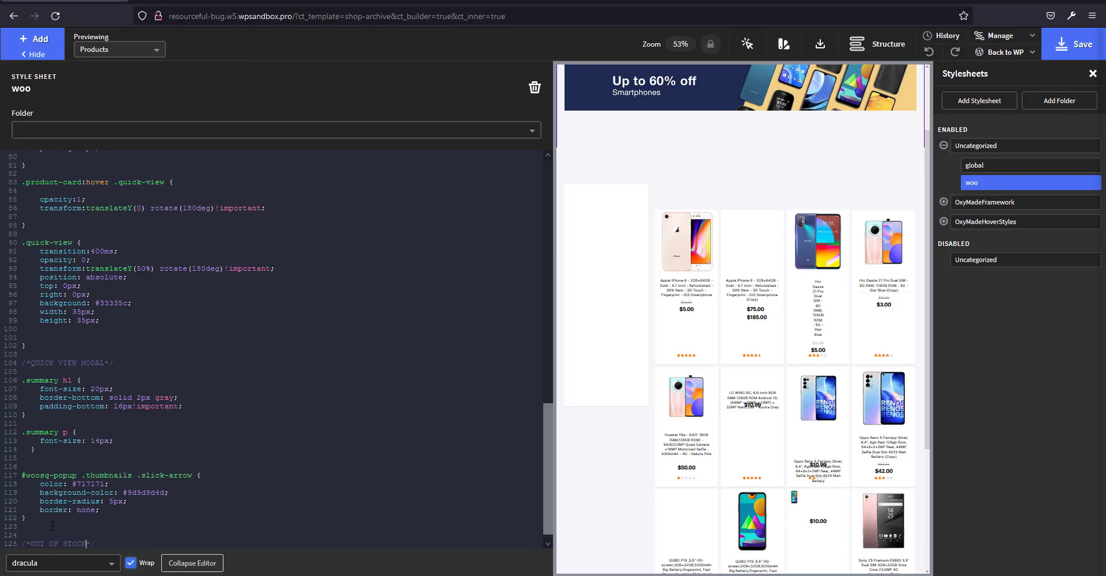
pyautogui.hotkey('ctrl', 'v')
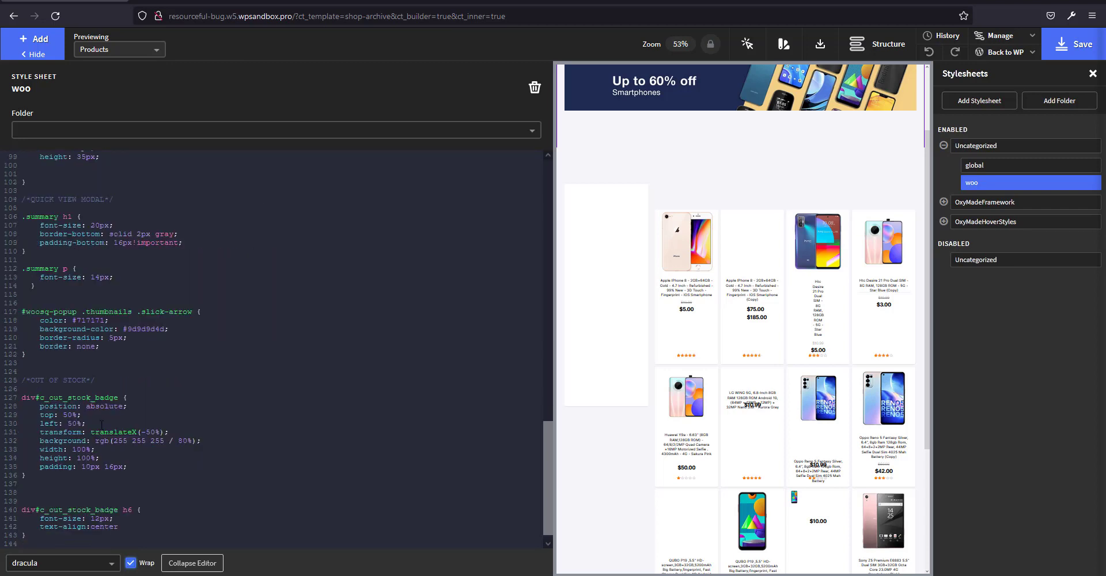
pyautogui.click(1073, 46)
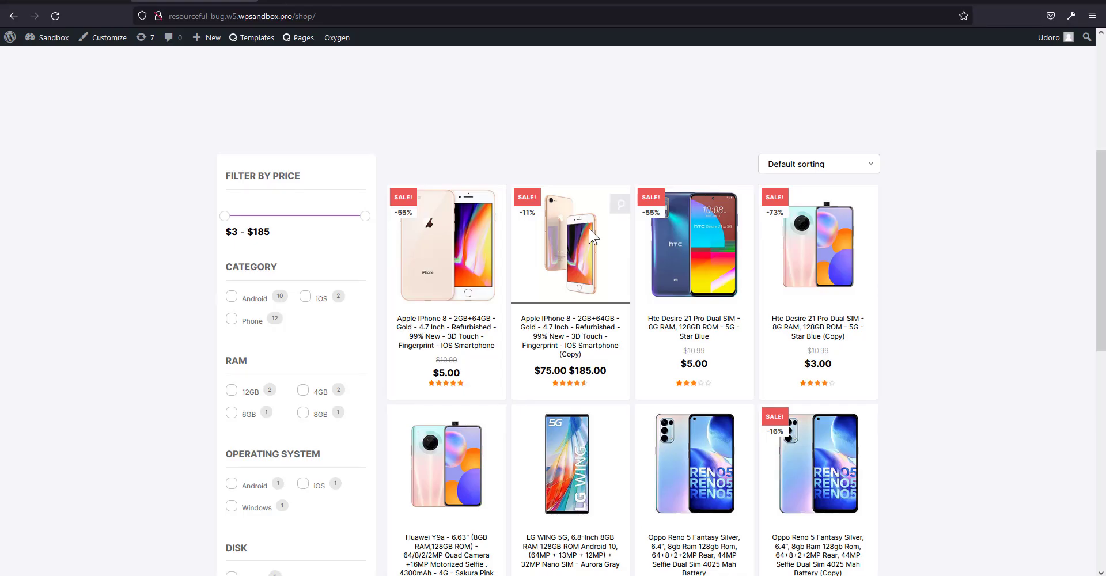
# Reload the live shop page and check the out-of-stock badges across the product grid
pyautogui.scroll(3, 679, 256)
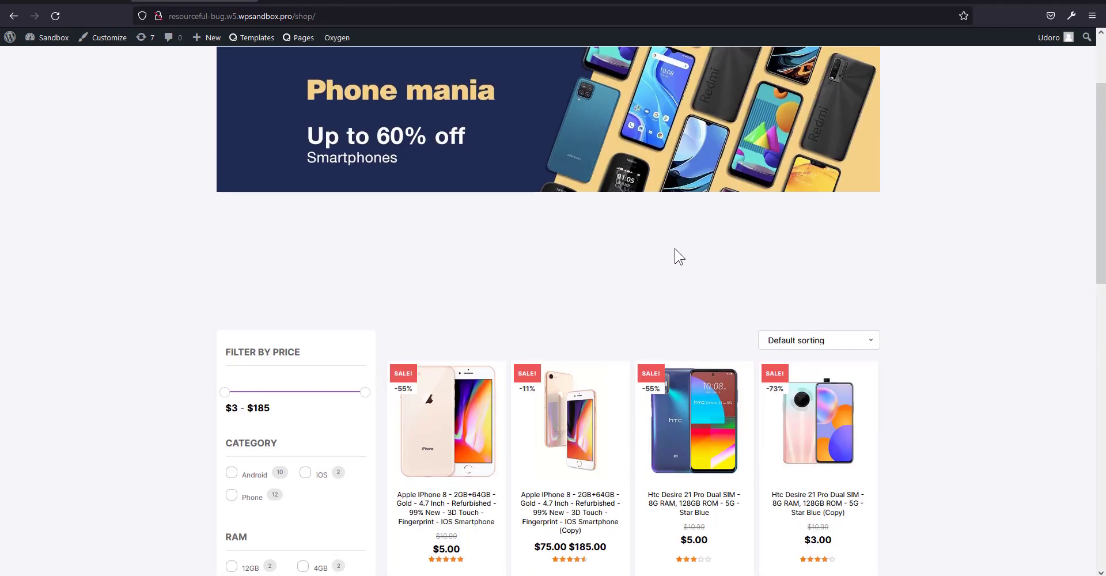
pyautogui.scroll(-3, 679, 256)
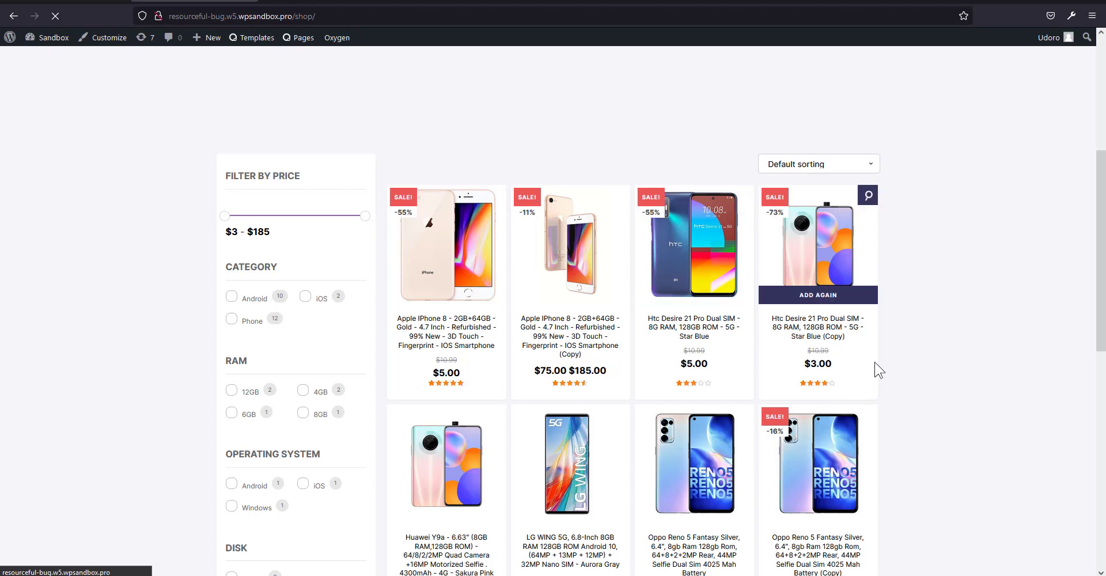
pyautogui.scroll(-5, 878, 371)
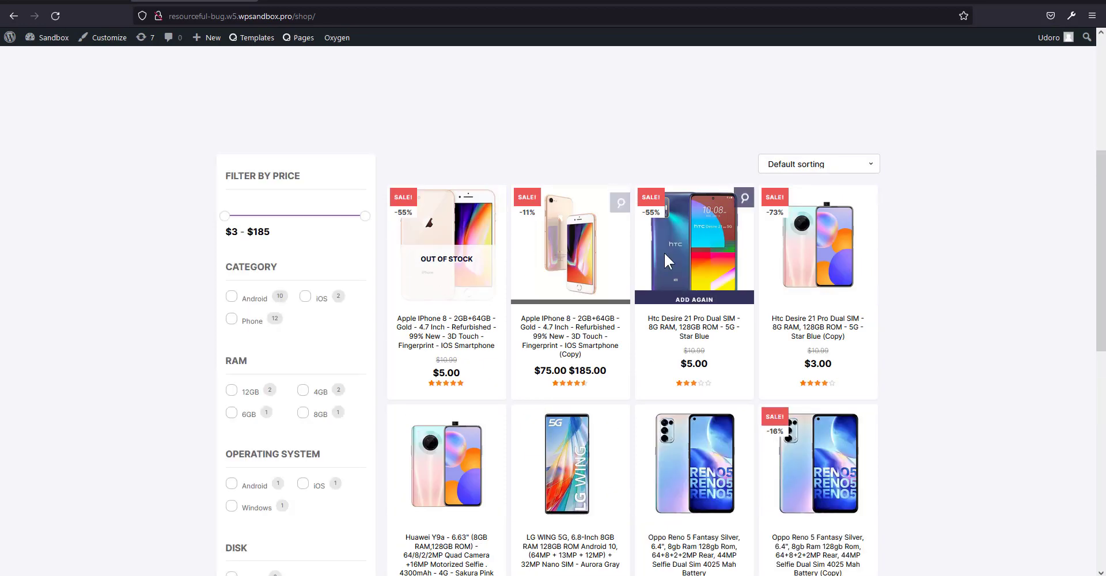
pyautogui.scroll(-4, 794, 259)
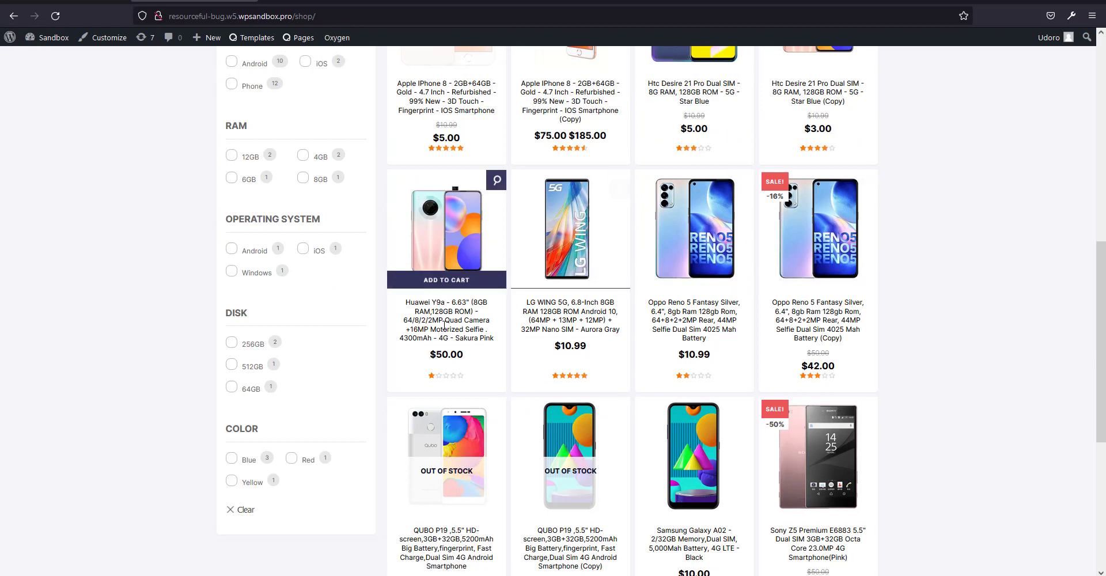
pyautogui.scroll(-2, 447, 345)
pyautogui.scroll(4, 703, 438)
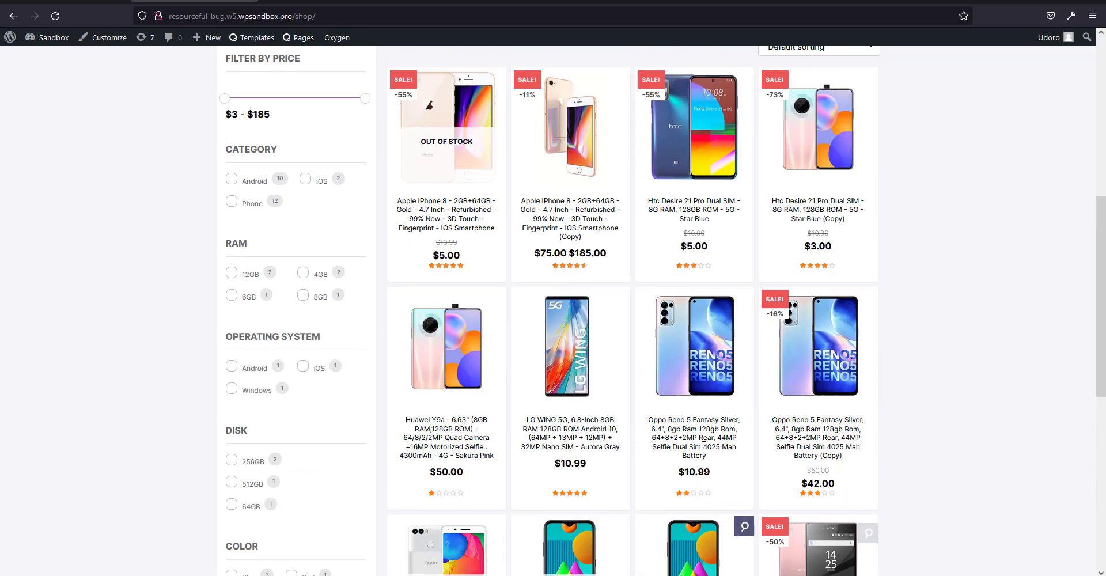
pyautogui.scroll(1, 461, 374)
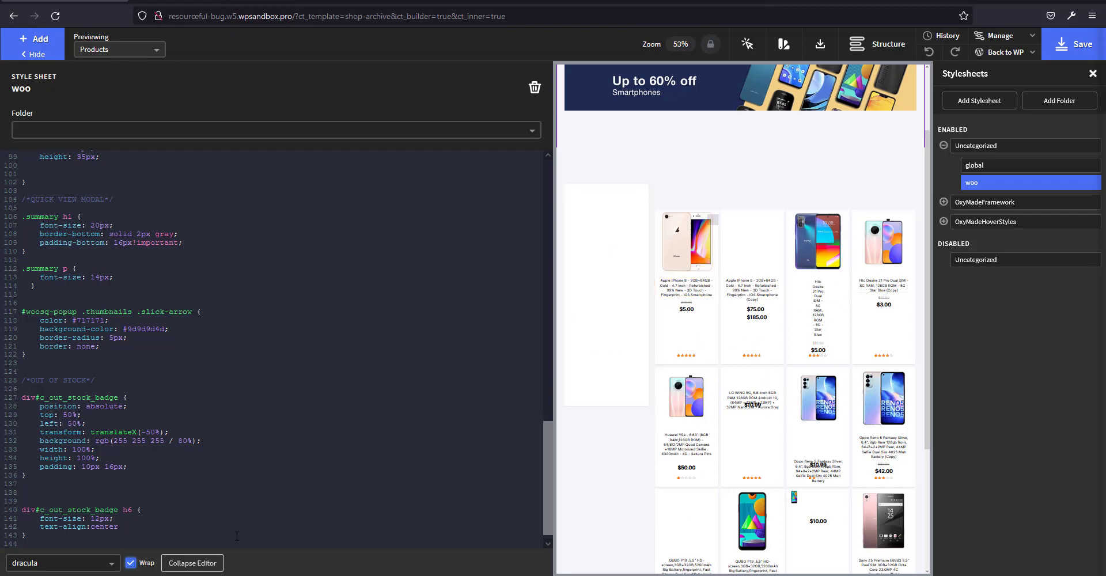
# Collapse the builder's code editor, select the first product's image, and show it in the element structure
pyautogui.click(192, 563)
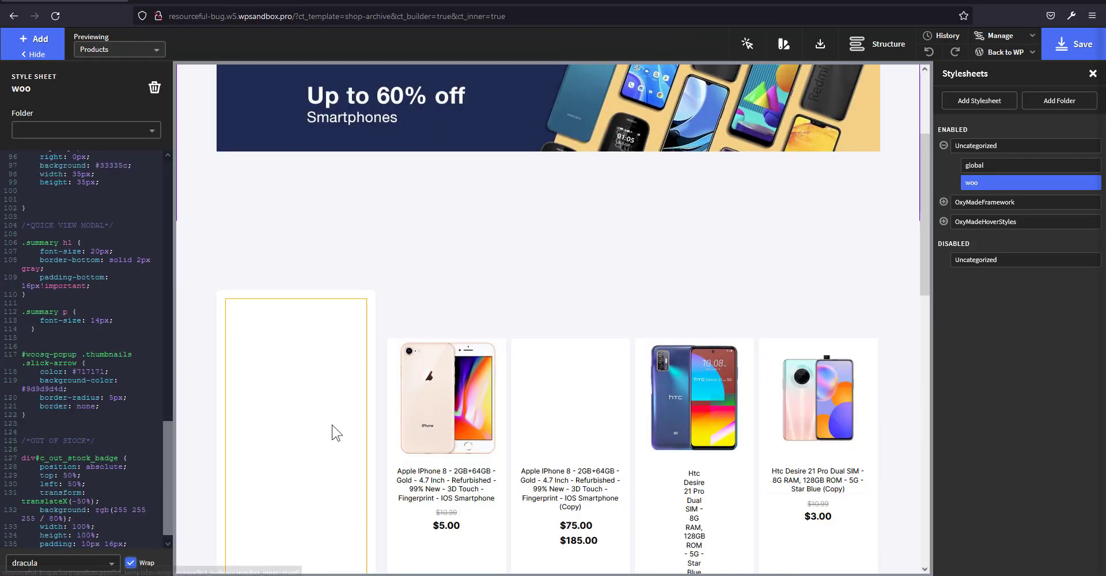
pyautogui.click(500, 410)
pyautogui.click(882, 44)
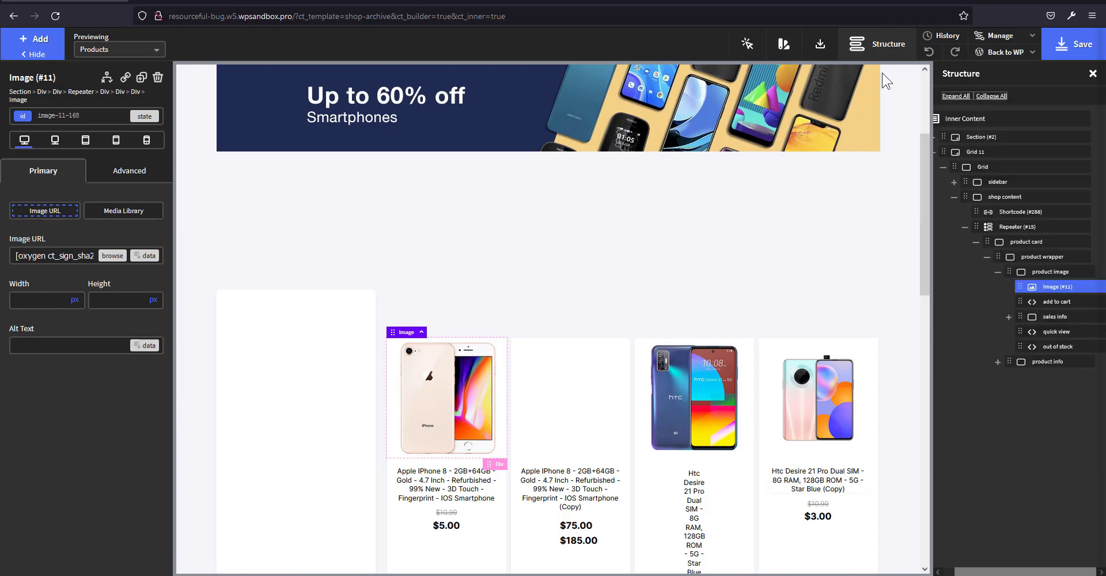
# Select the product card in the element structure, collapse its product wrapper, and review the card's assigned classes
pyautogui.click(1022, 243)
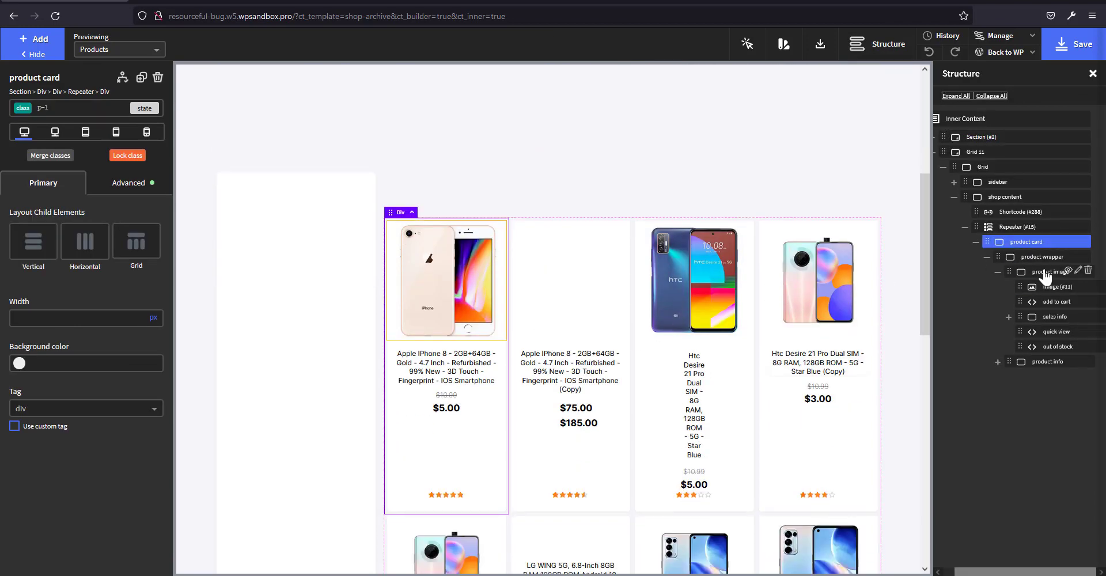
pyautogui.click(986, 257)
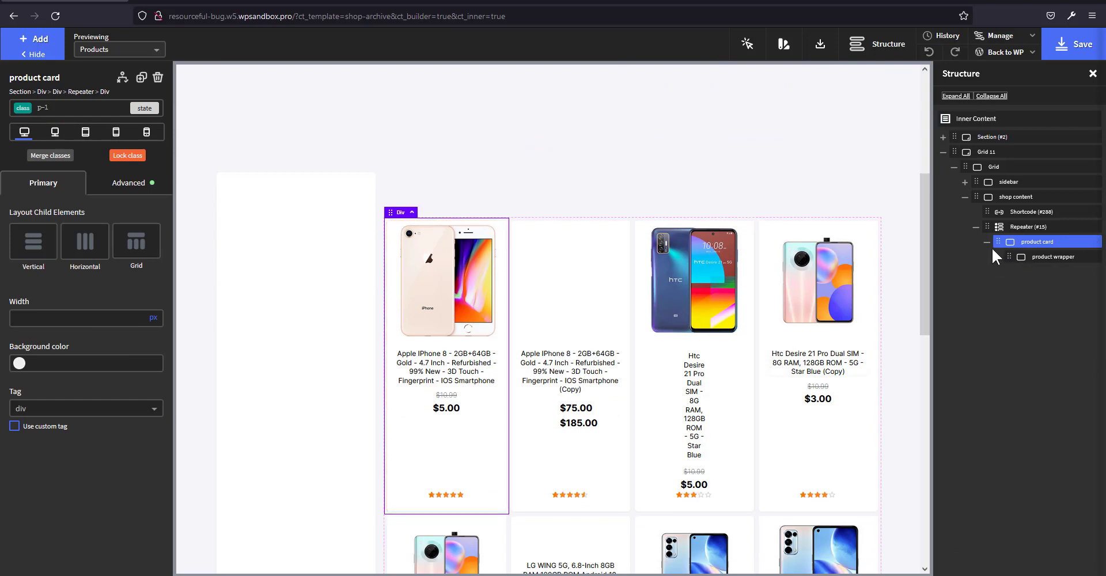
pyautogui.click(75, 107)
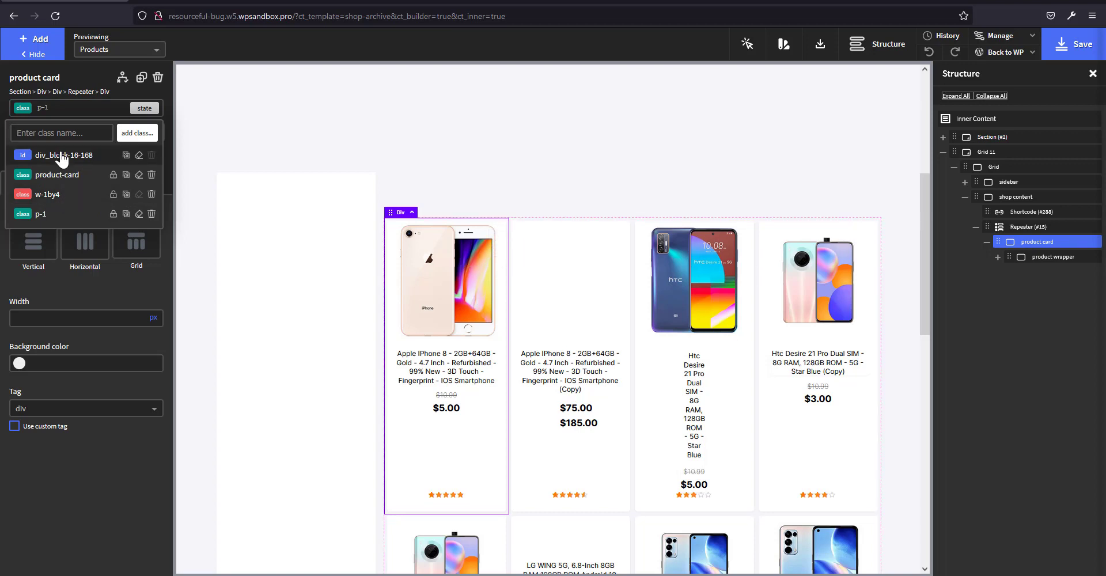
pyautogui.click(81, 464)
# Compare the product grid's layout at the tablet and landscape-phone breakpoints
pyautogui.click(86, 134)
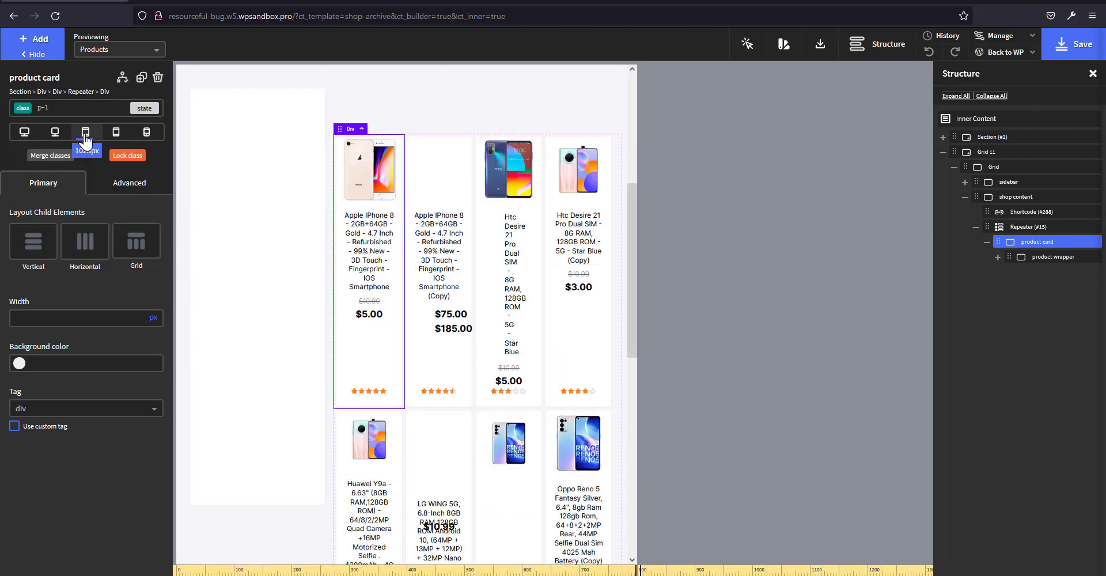
pyautogui.click(116, 133)
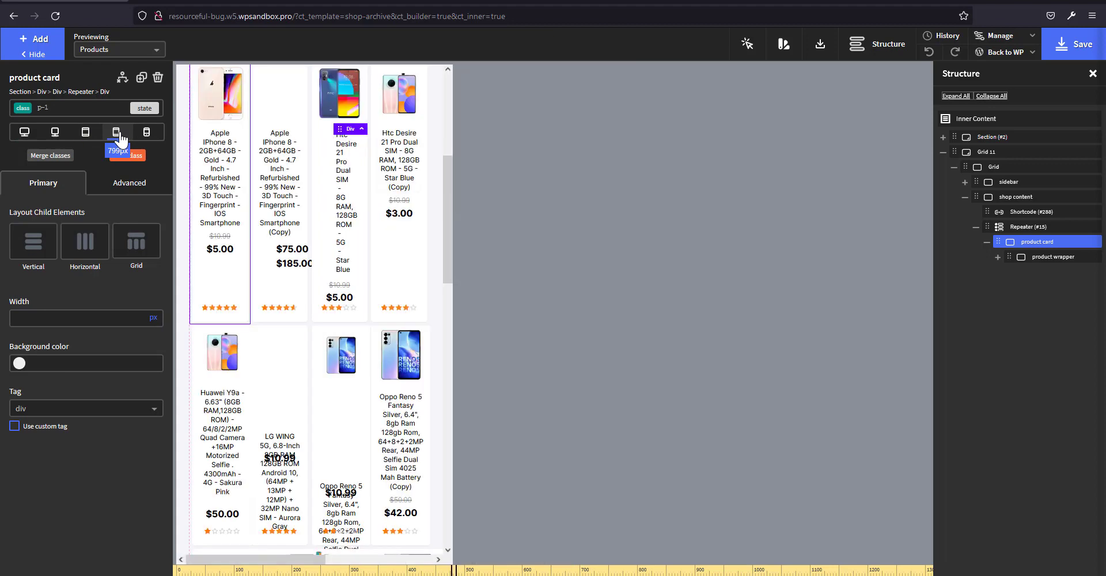
pyautogui.click(81, 136)
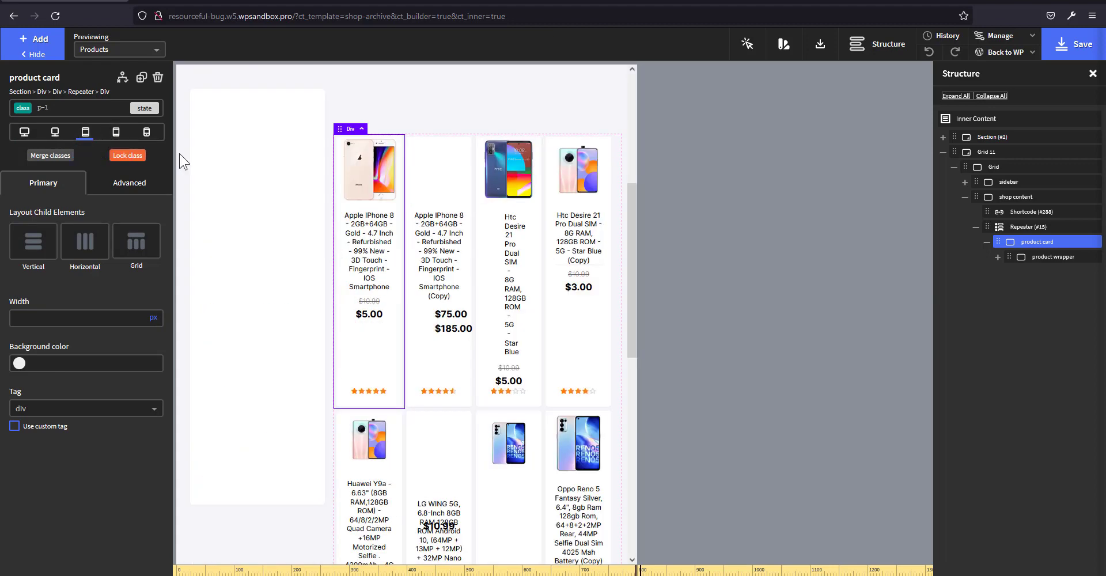
pyautogui.click(114, 136)
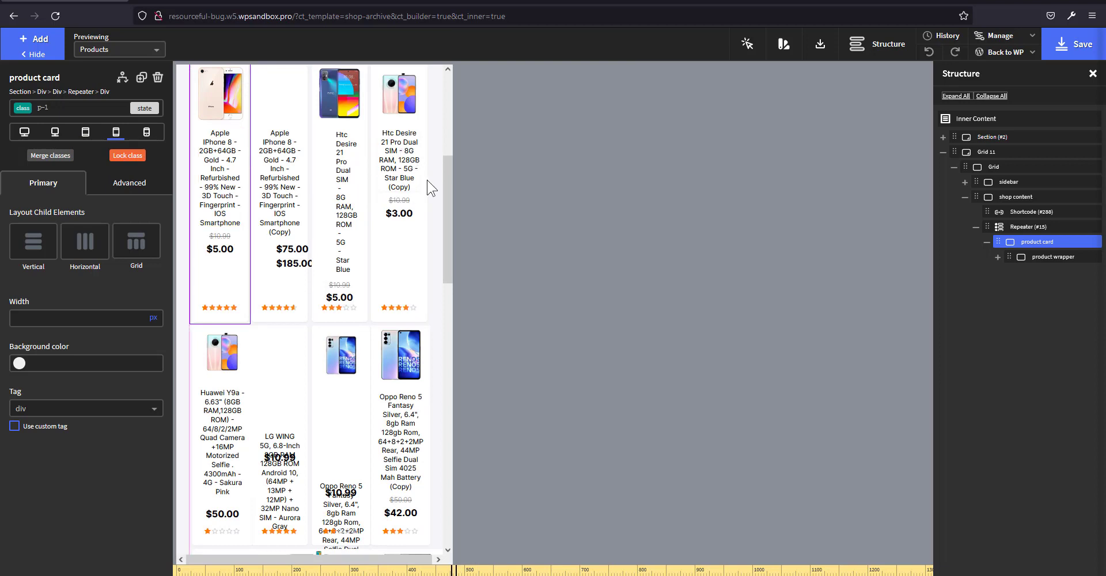
pyautogui.click(86, 136)
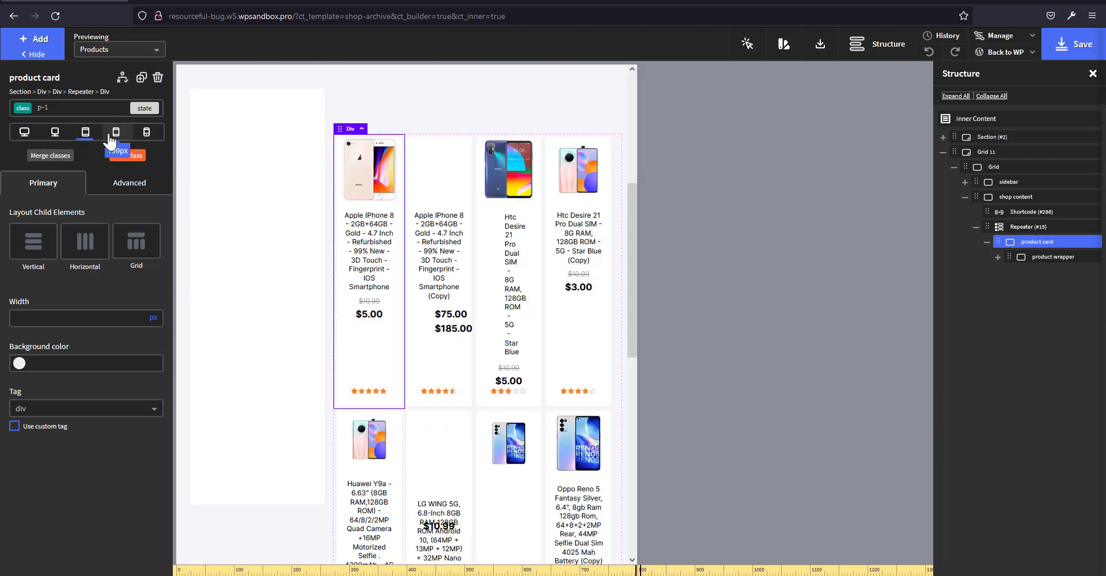
# At the landscape-phone breakpoint, add the md-w-1by3 class to the product card
pyautogui.click(110, 137)
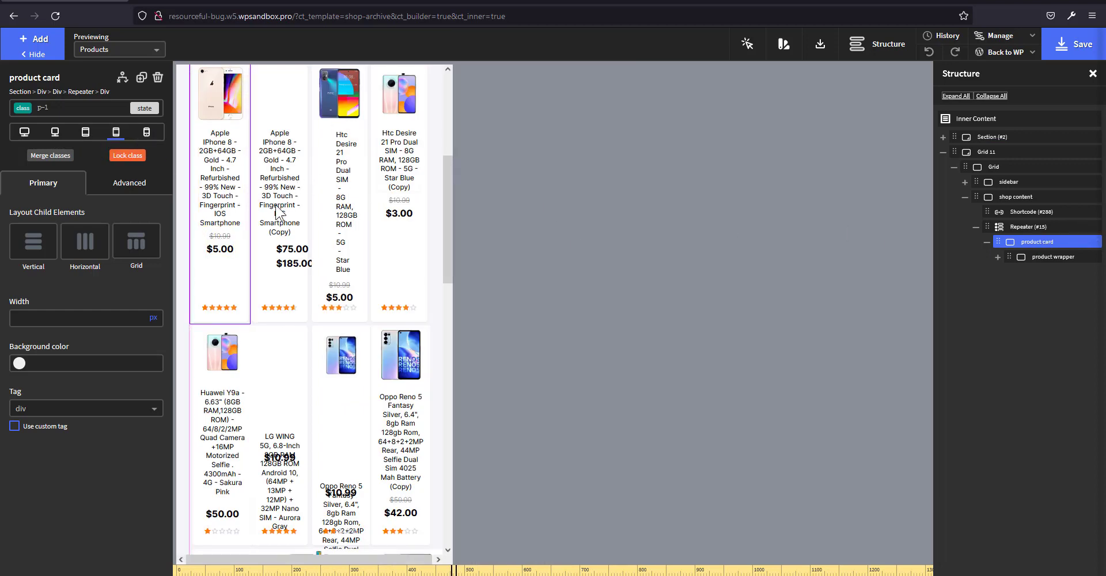
pyautogui.click(68, 109)
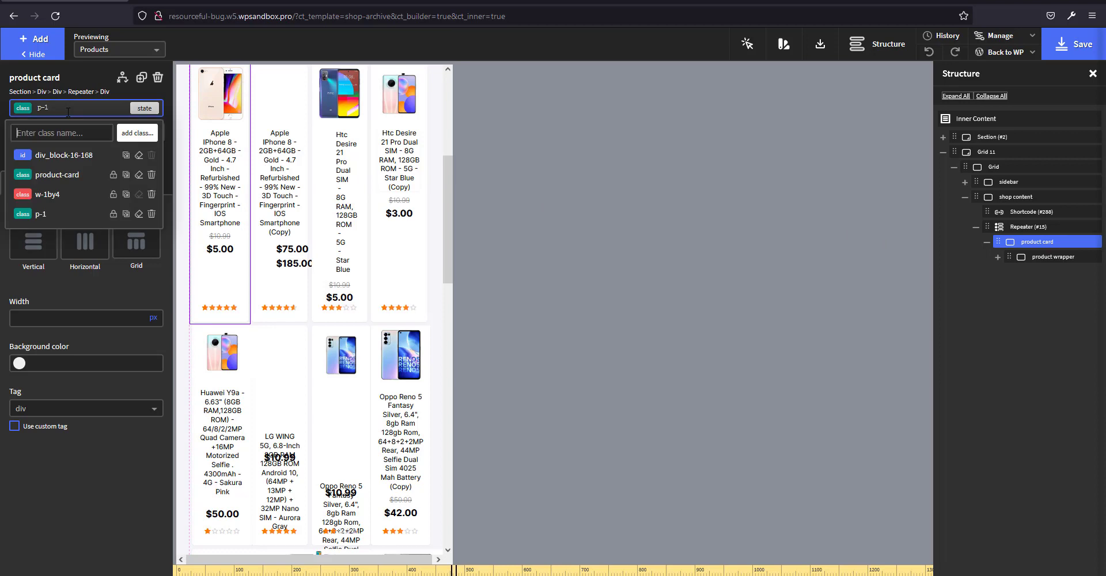
pyautogui.write('md-w')
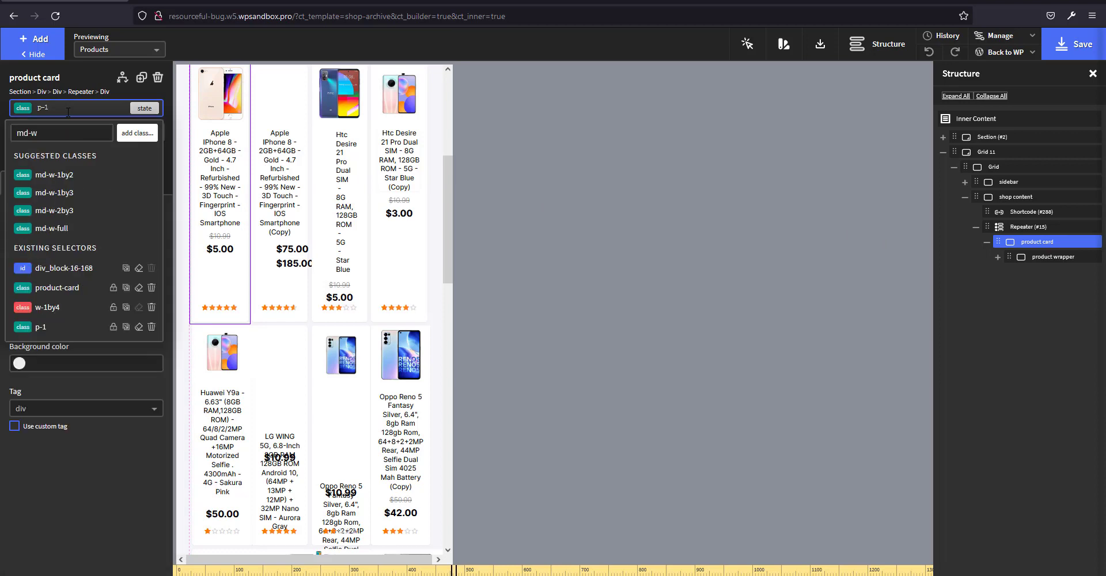
pyautogui.click(91, 199)
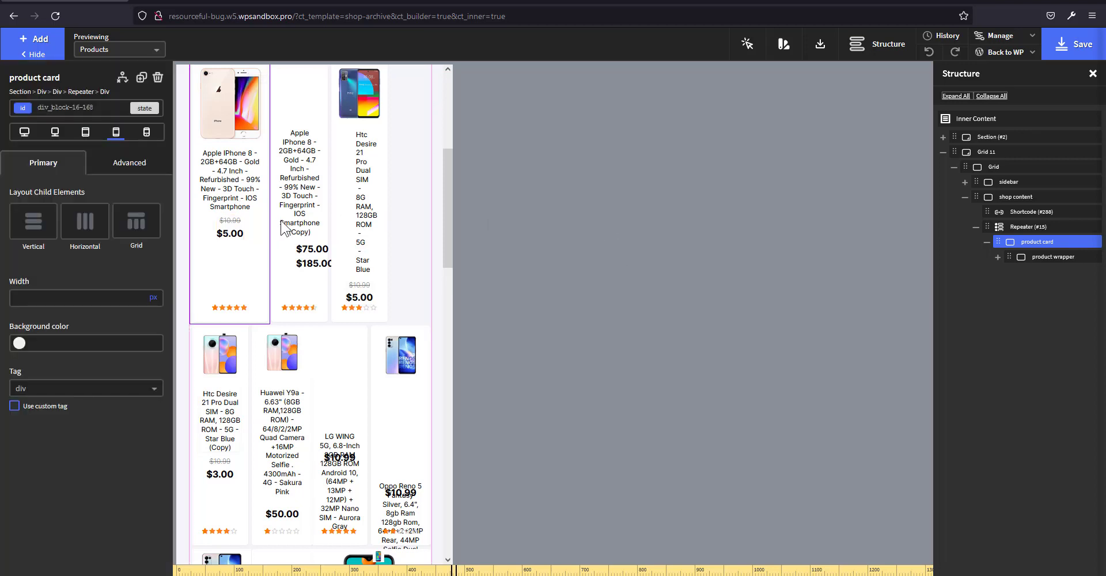
# Refresh the repeater's preview through Single Mode and back to Normal Mode, and check the product grid down to the portrait-phone breakpoint
pyautogui.click(1015, 227)
pyautogui.click(112, 327)
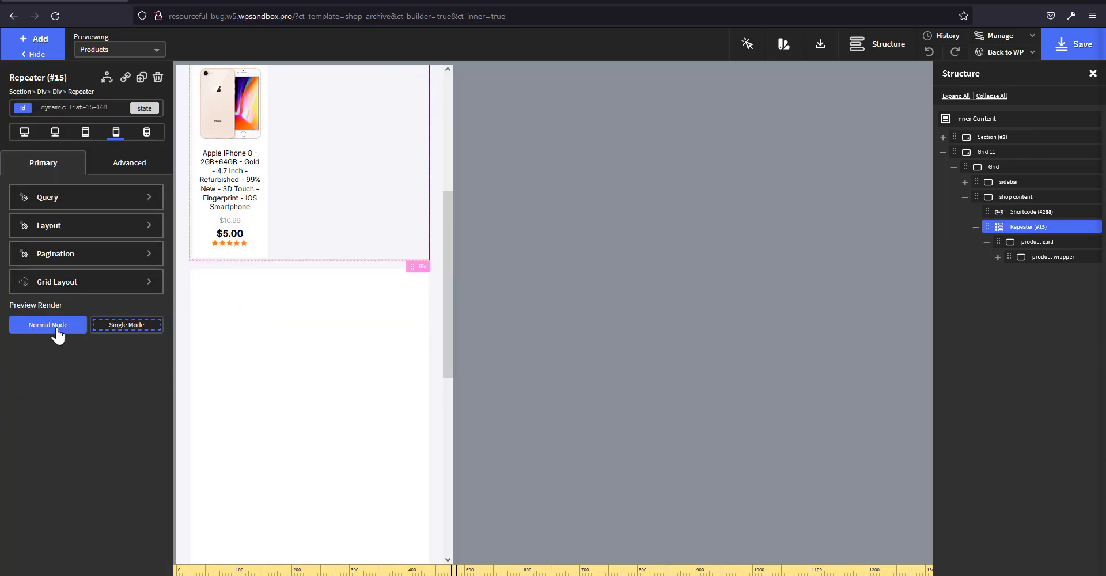
pyautogui.click(58, 326)
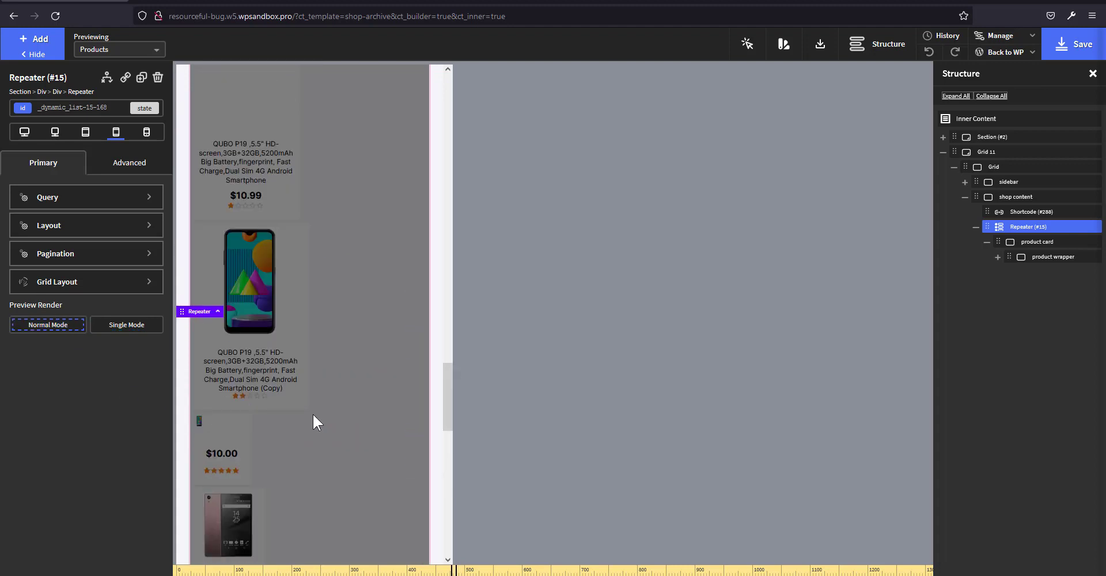
pyautogui.scroll(15, 313, 409)
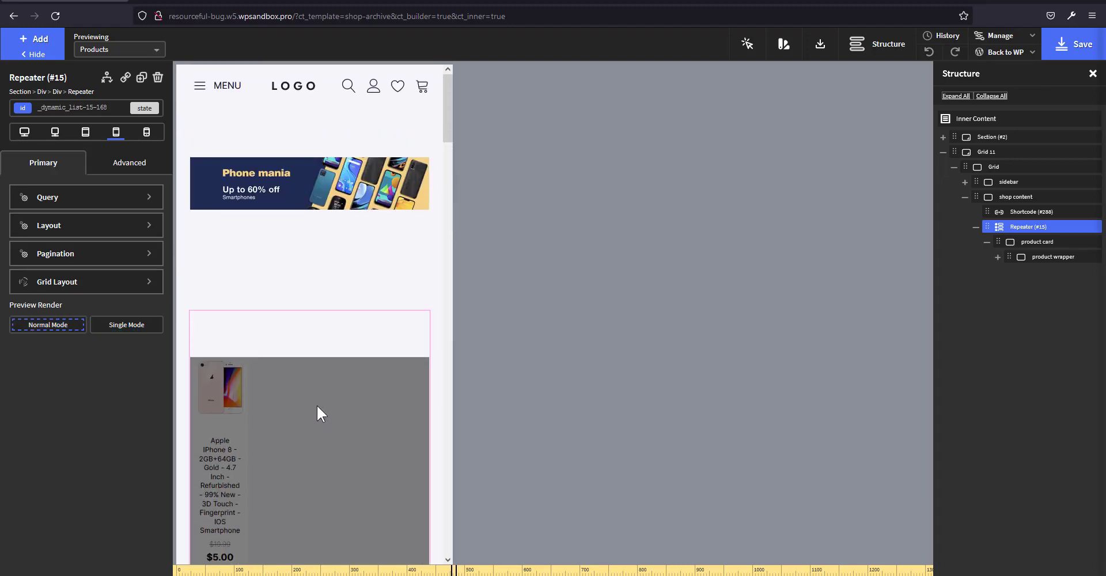
pyautogui.scroll(-5, 318, 407)
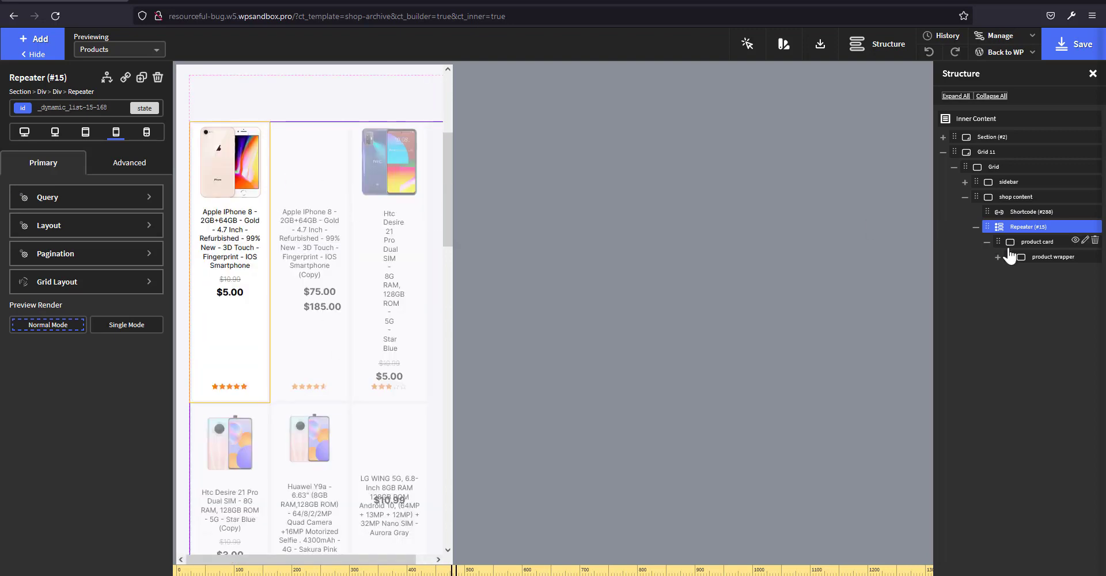
pyautogui.click(148, 133)
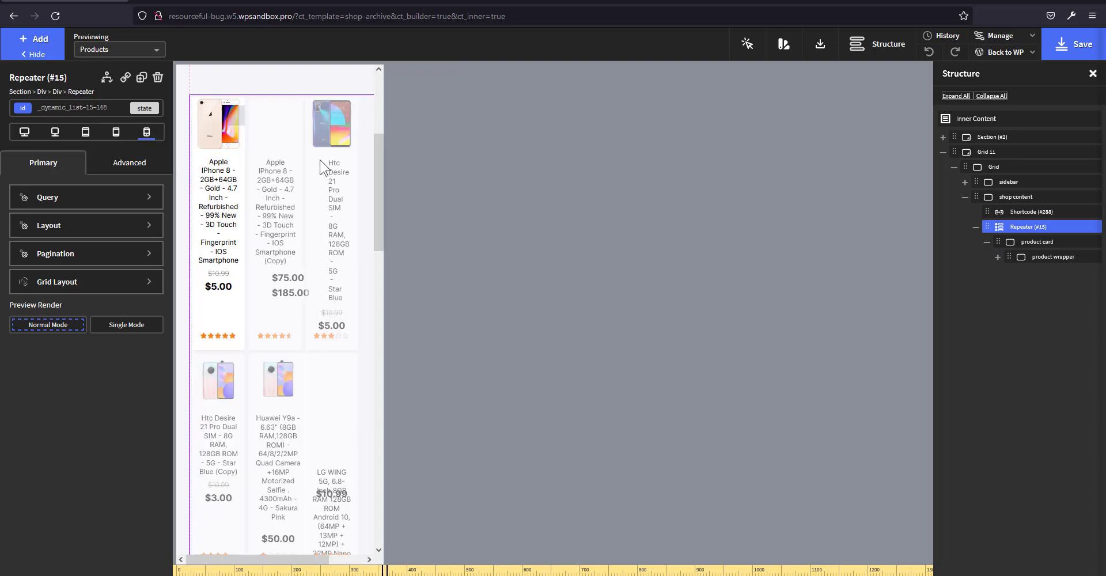
pyautogui.click(107, 105)
pyautogui.click(107, 107)
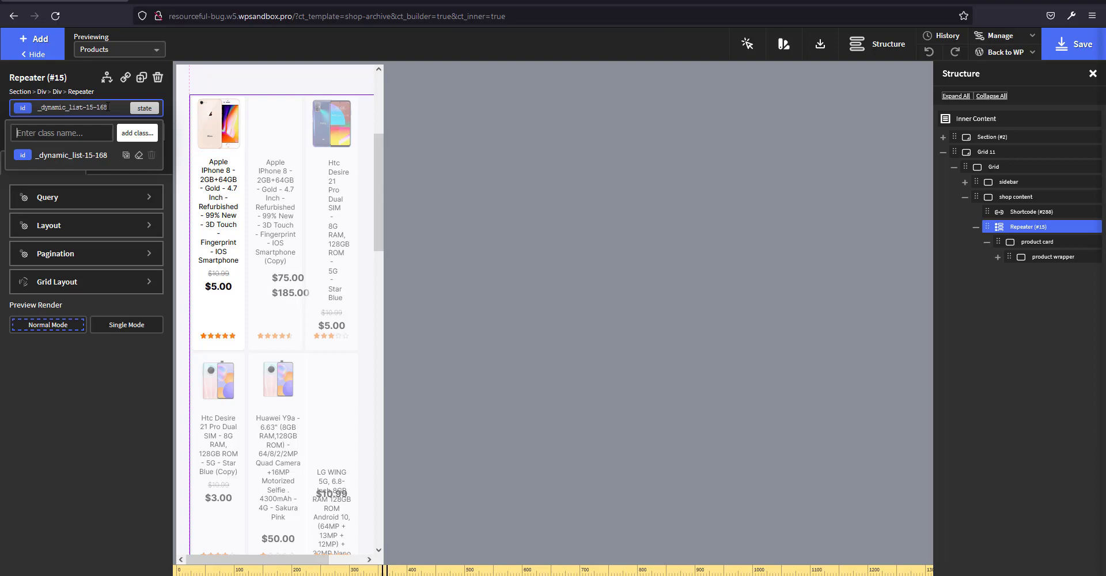
pyautogui.write('md')
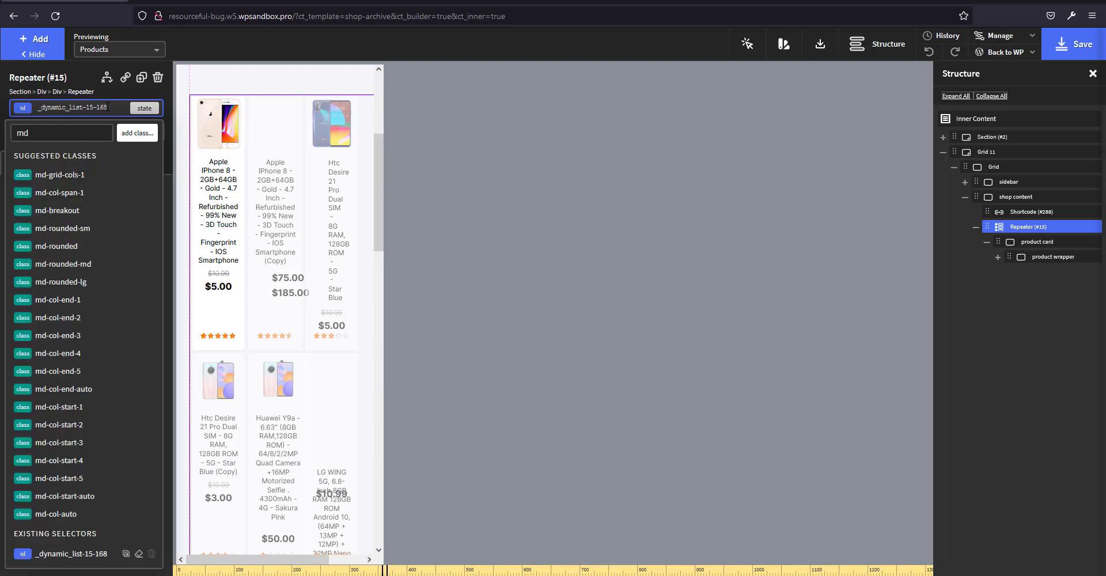
pyautogui.write('-w')
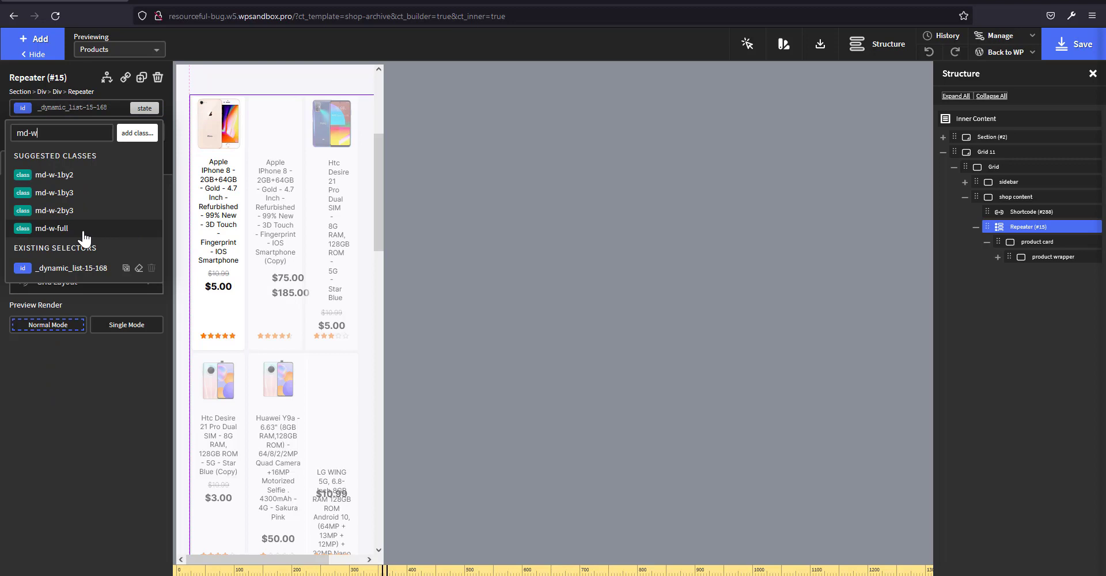
pyautogui.tripleClick(44, 134)
pyautogui.write('s')
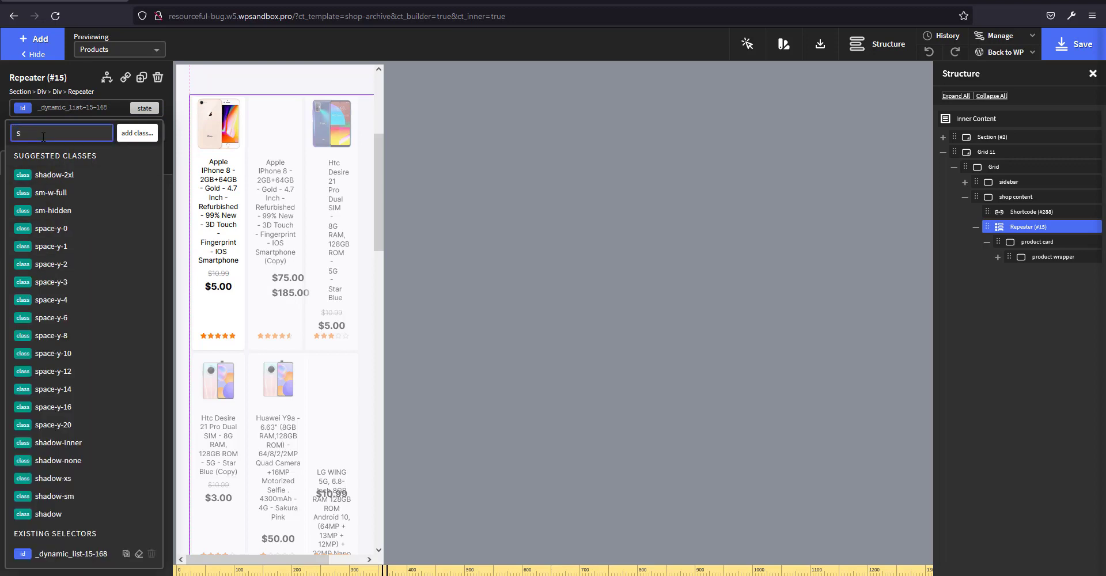
pyautogui.write('m-w')
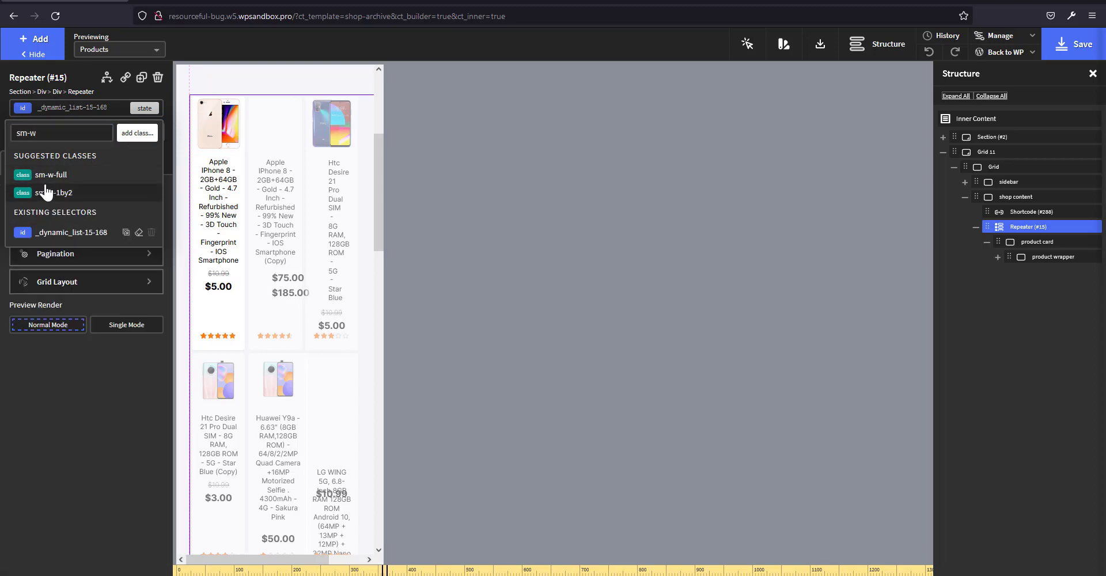
pyautogui.click(62, 181)
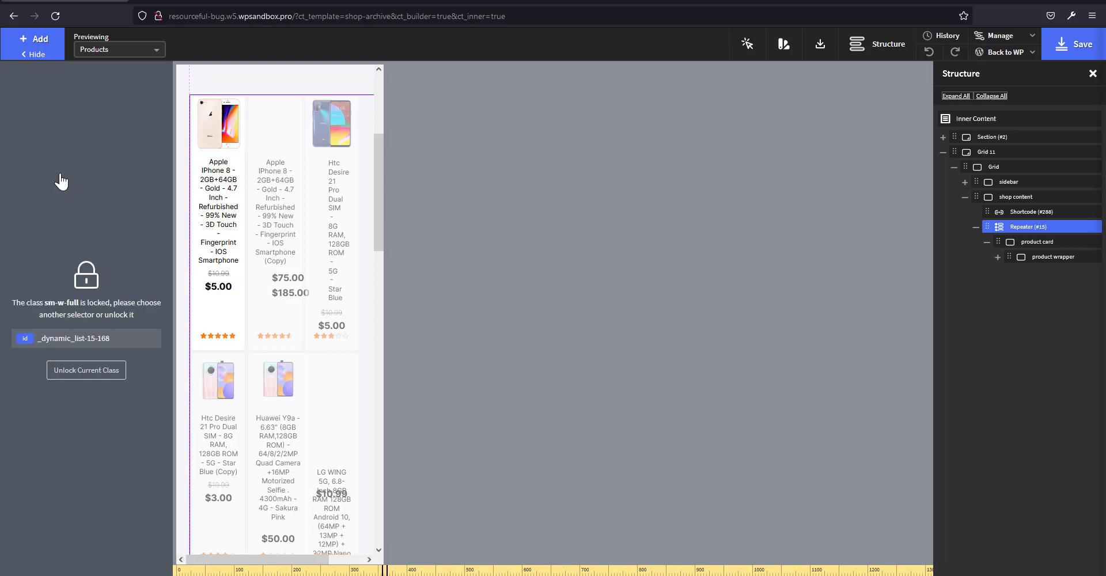
pyautogui.click(95, 339)
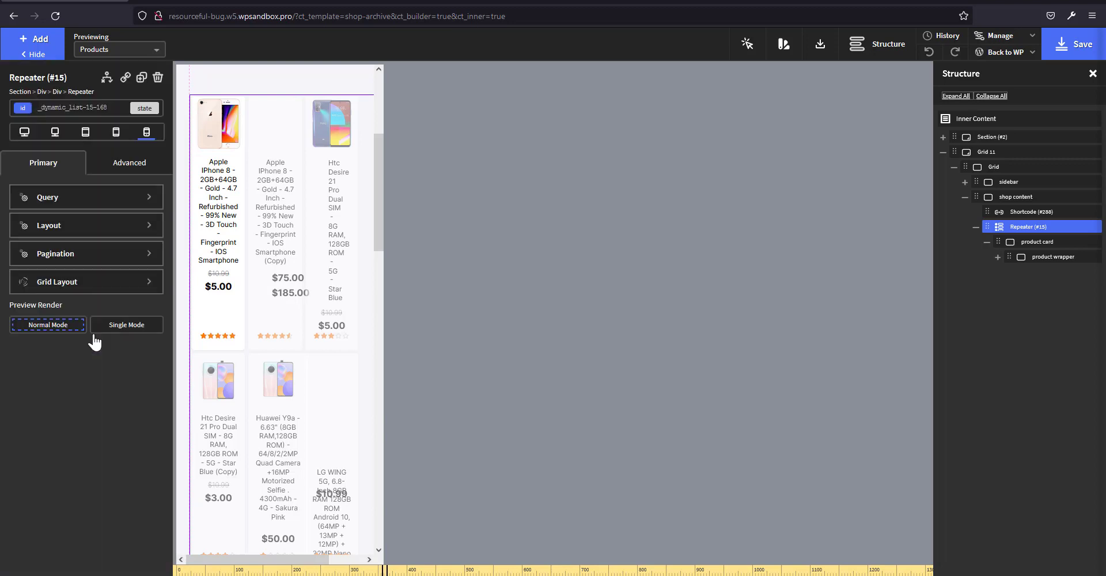
pyautogui.click(100, 104)
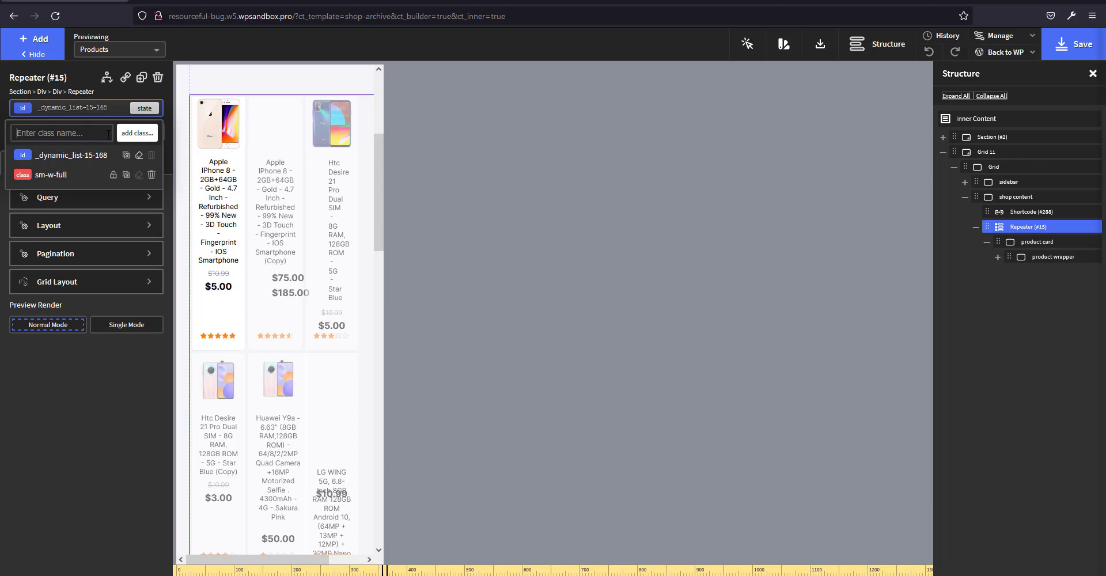
pyautogui.click(152, 175)
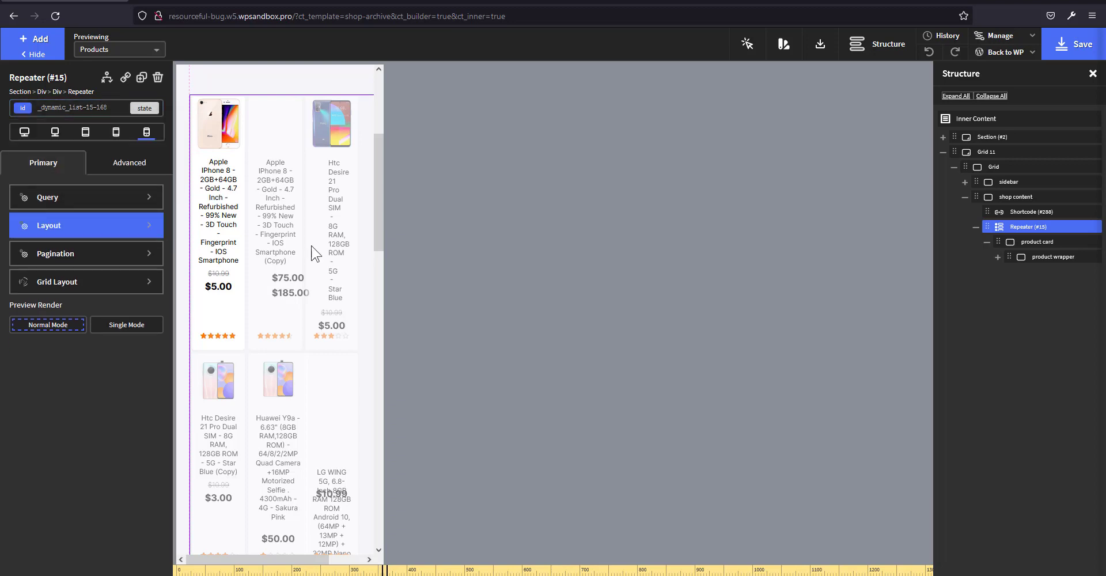
# Add the sm-w-full class to the product card for the portrait-phone breakpoint and return to the card's own ID selector
pyautogui.click(1032, 243)
pyautogui.click(75, 107)
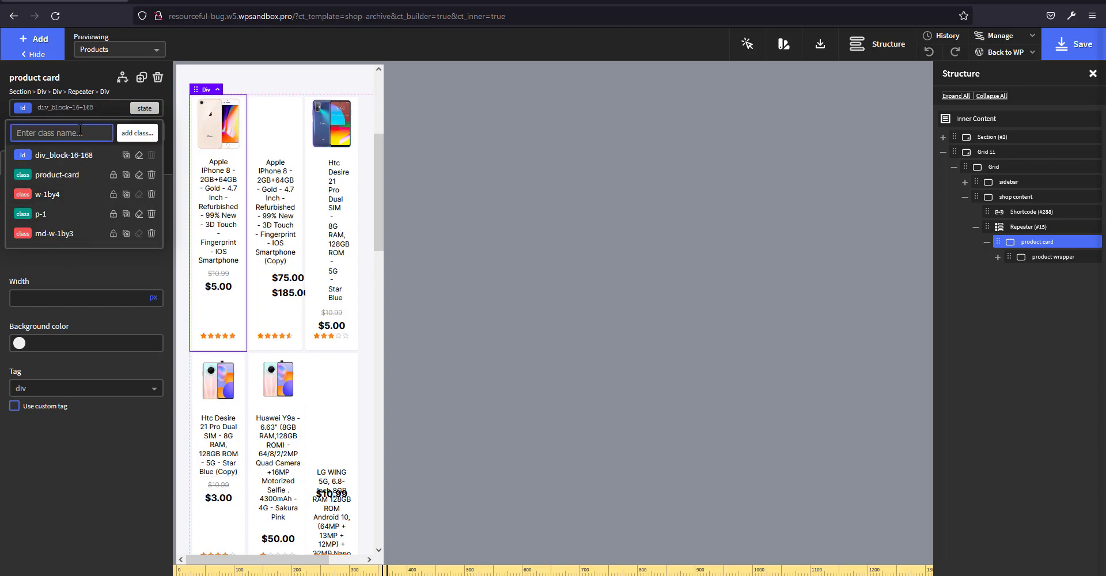
pyautogui.write('sm')
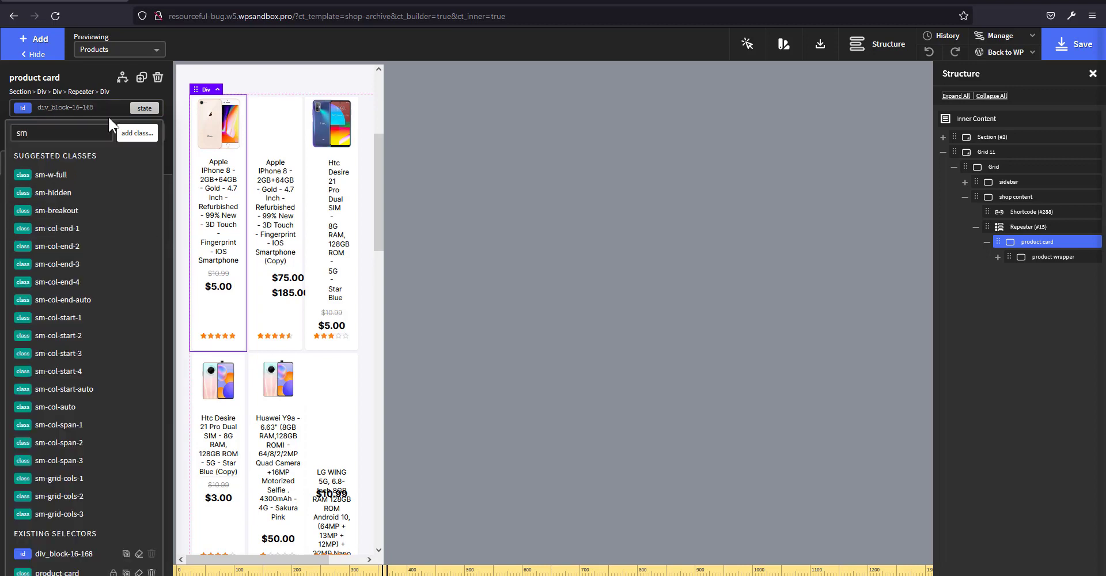
pyautogui.write('-w')
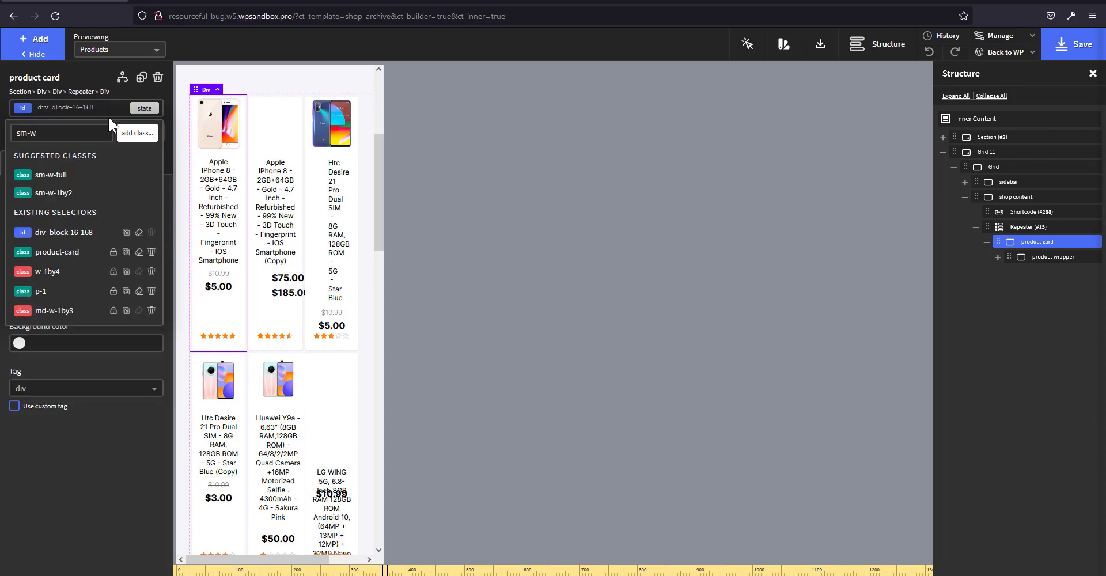
pyautogui.click(71, 174)
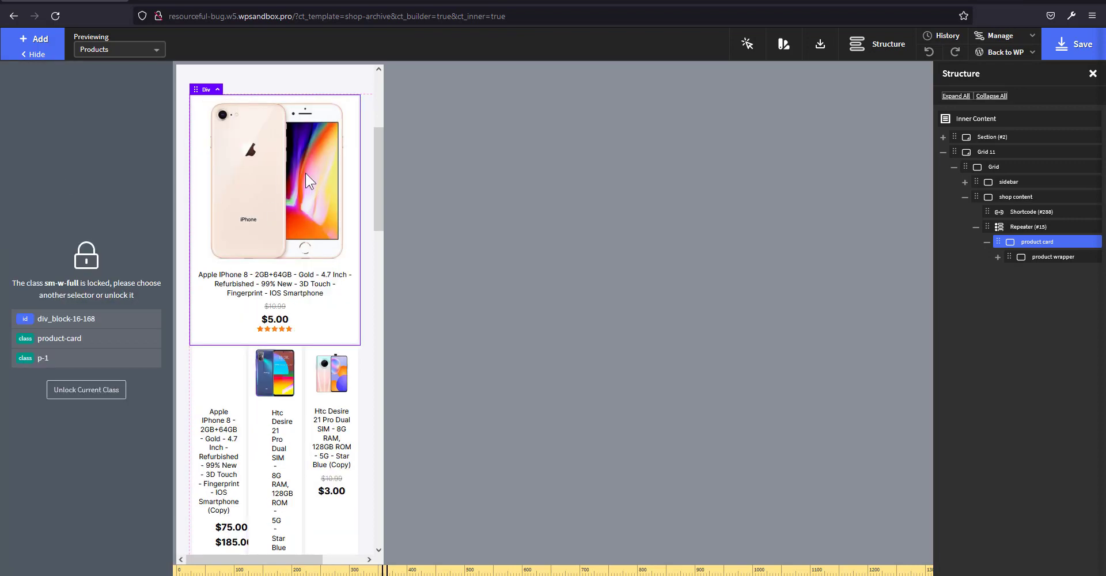
pyautogui.click(247, 196)
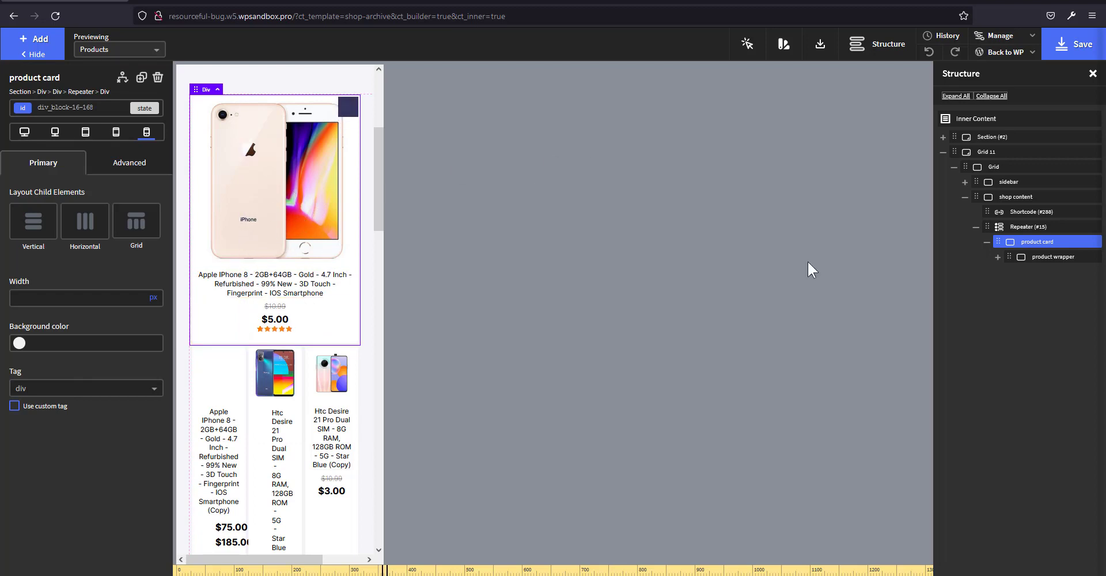
# Add the sm-horizontal class to the product wrapper and return to the wrapper's own ID selector
pyautogui.click(1047, 261)
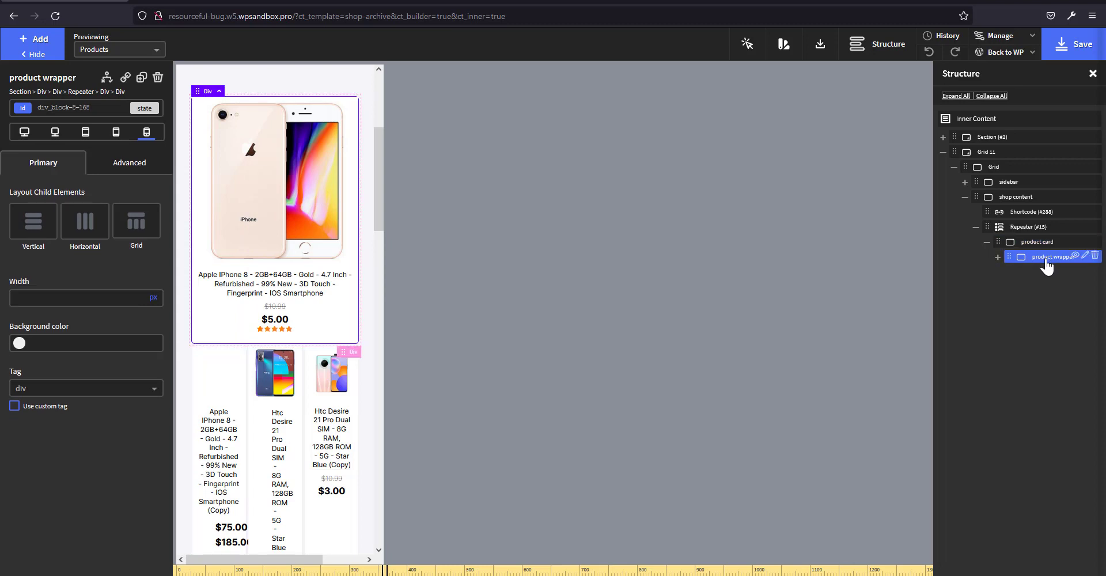
pyautogui.click(998, 258)
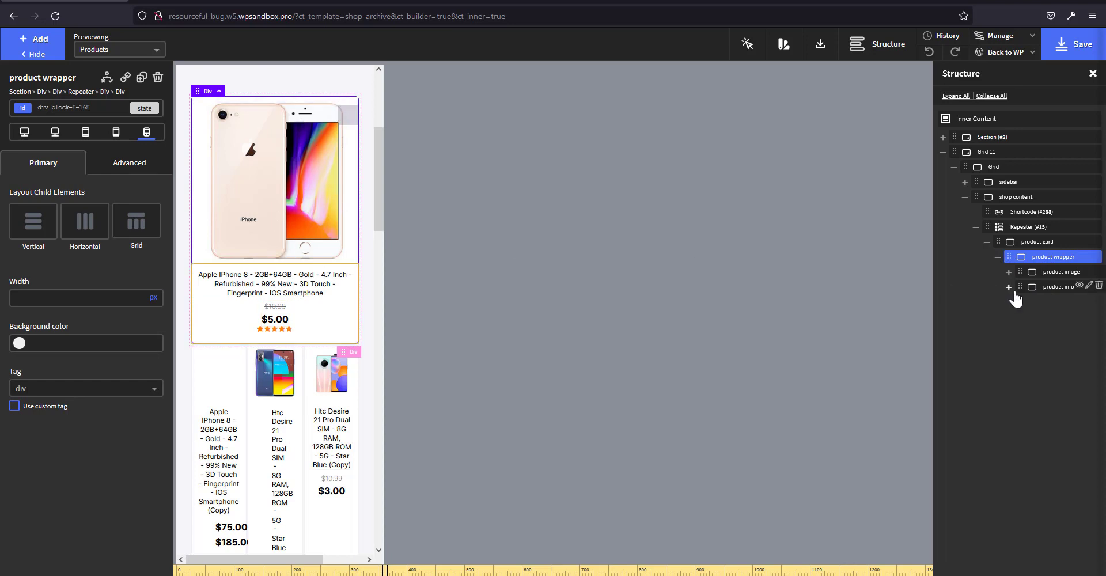
pyautogui.click(97, 113)
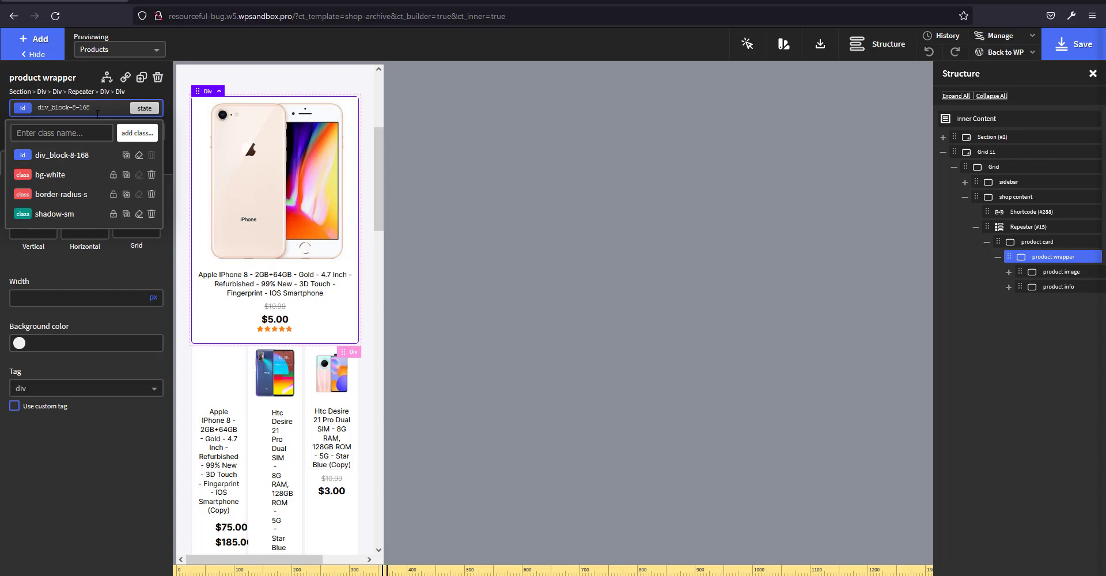
pyautogui.write('sm')
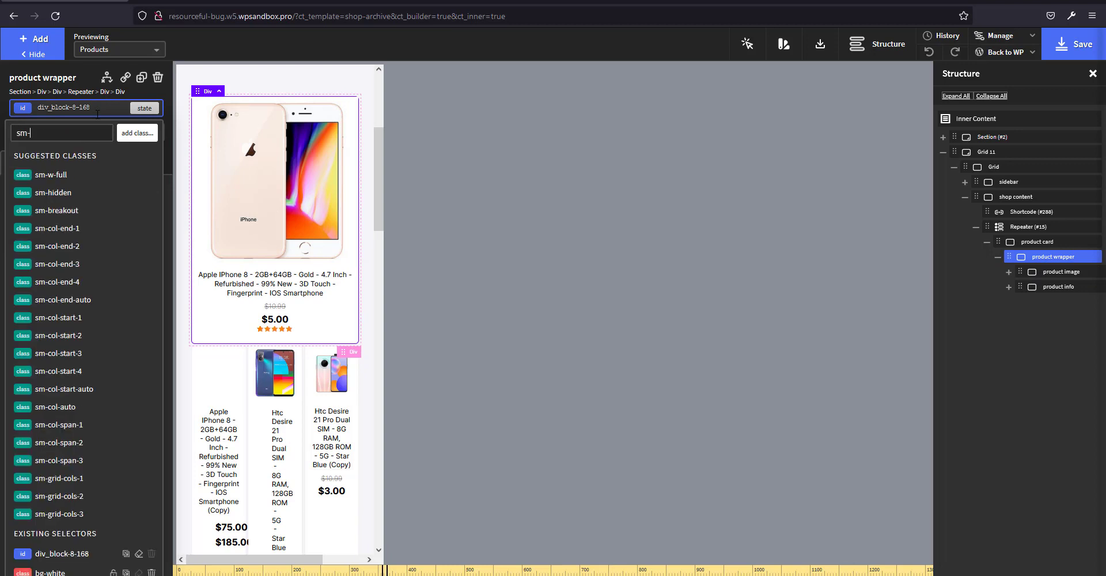
pyautogui.write('-ho')
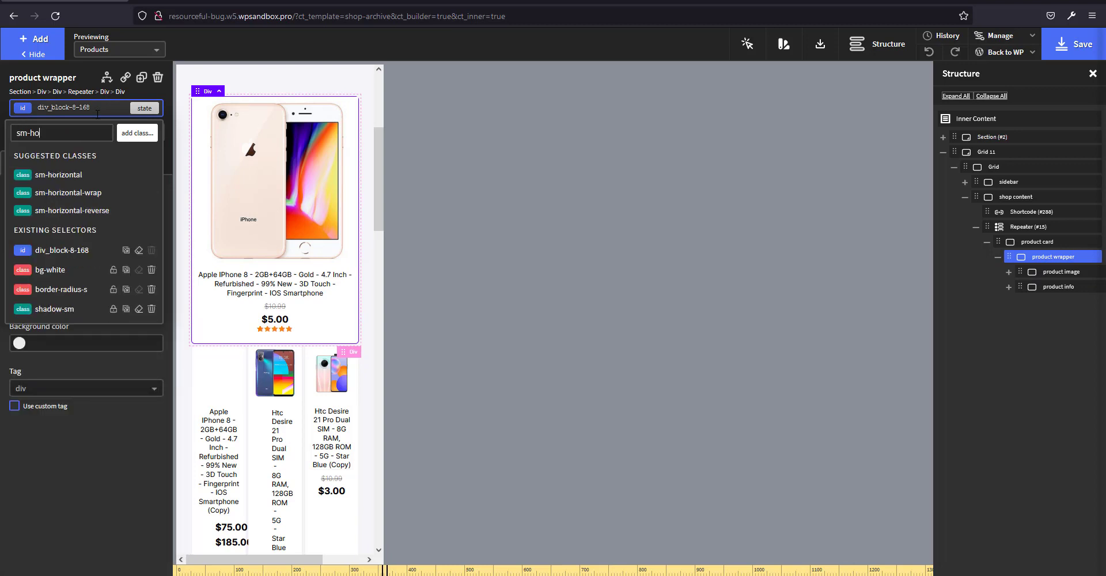
pyautogui.click(64, 175)
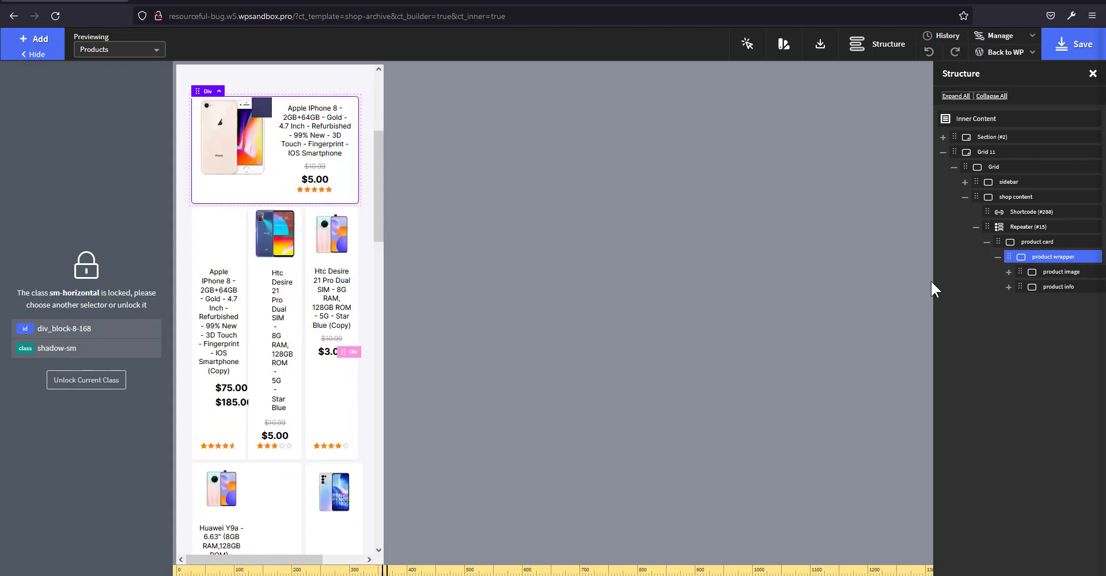
pyautogui.click(874, 255)
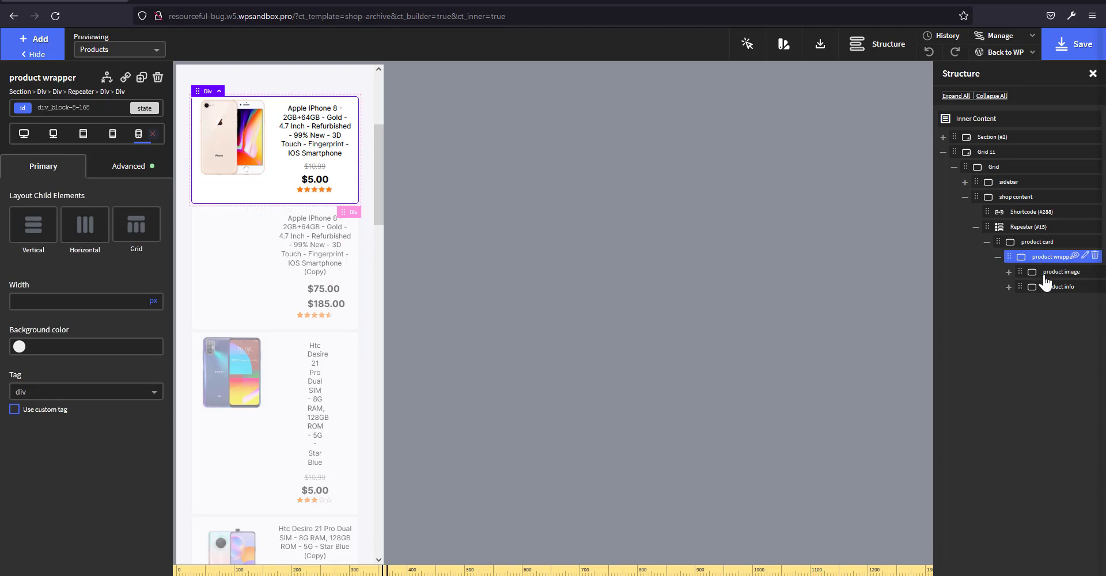
# At the portrait-phone breakpoint, lay out the product info's children vertically with left horizontal alignment
pyautogui.click(1056, 293)
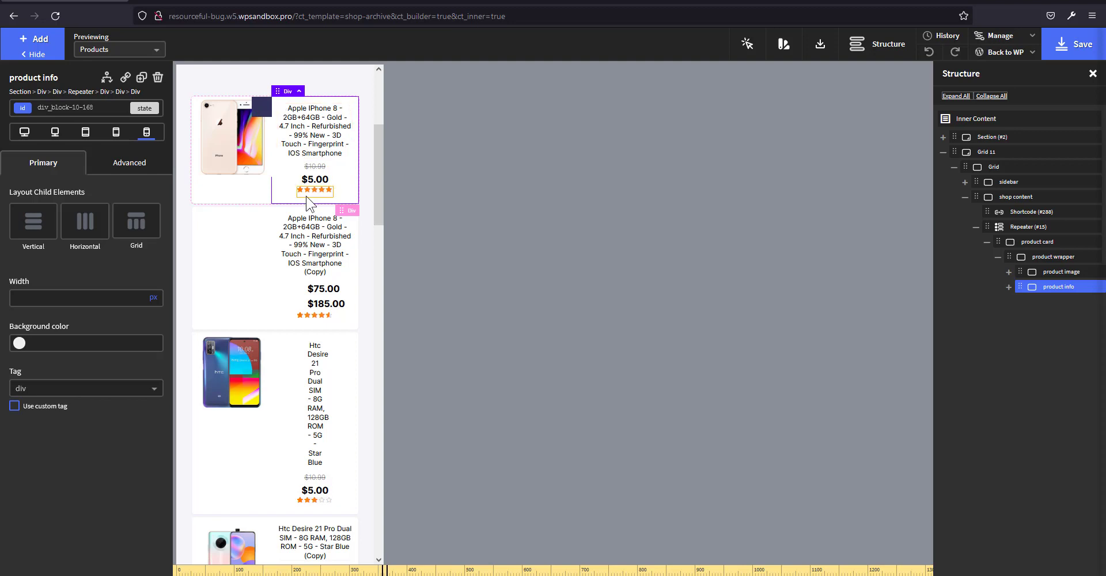
pyautogui.click(40, 233)
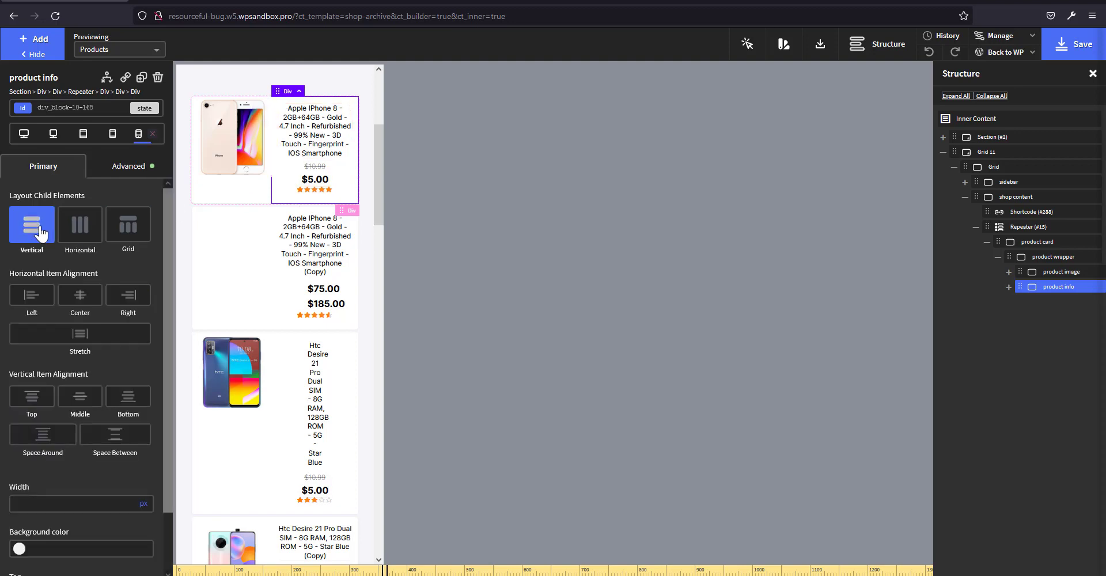
pyautogui.click(39, 298)
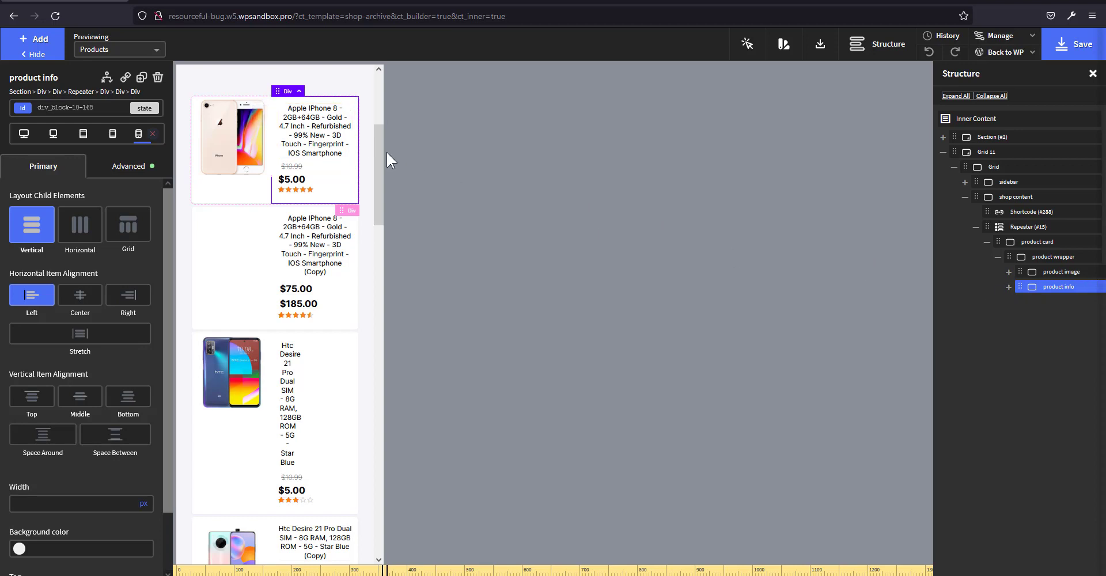
pyautogui.click(94, 107)
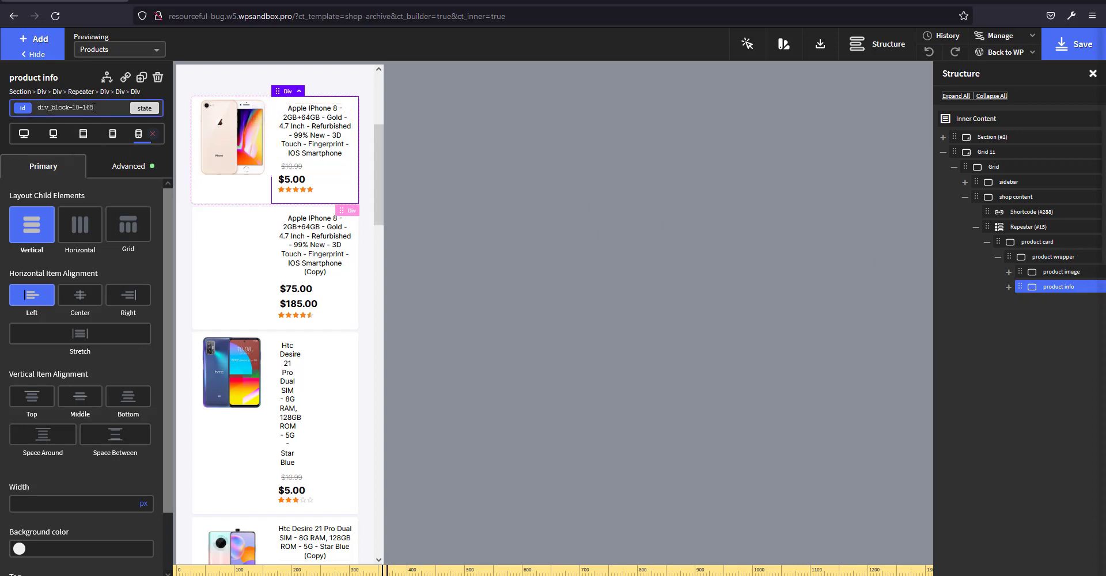
# Left-align the product title's text at the portrait-phone breakpoint
pyautogui.click(1009, 286)
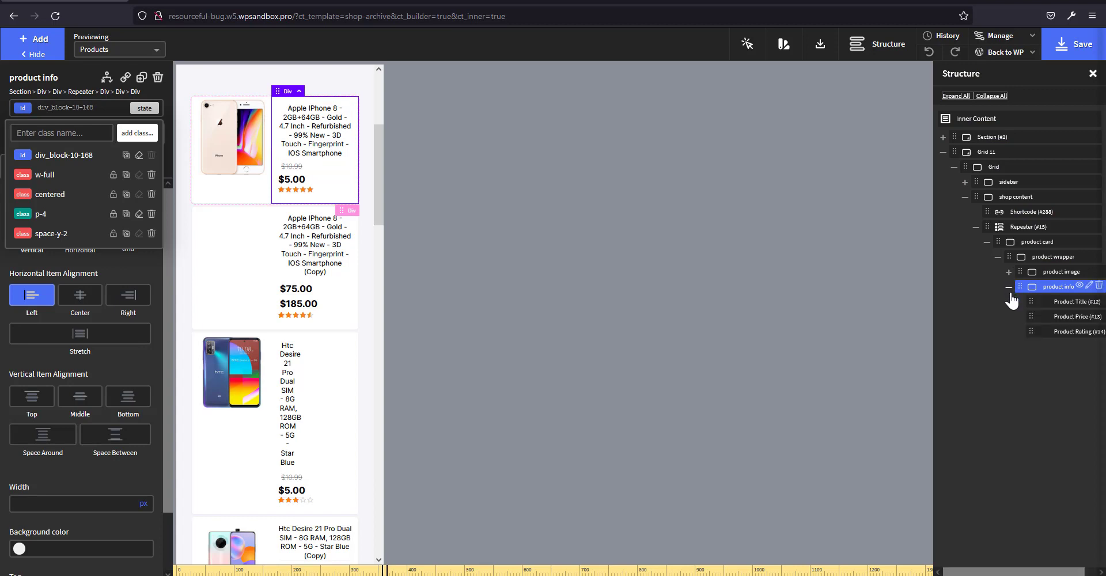
pyautogui.click(1057, 307)
pyautogui.click(136, 177)
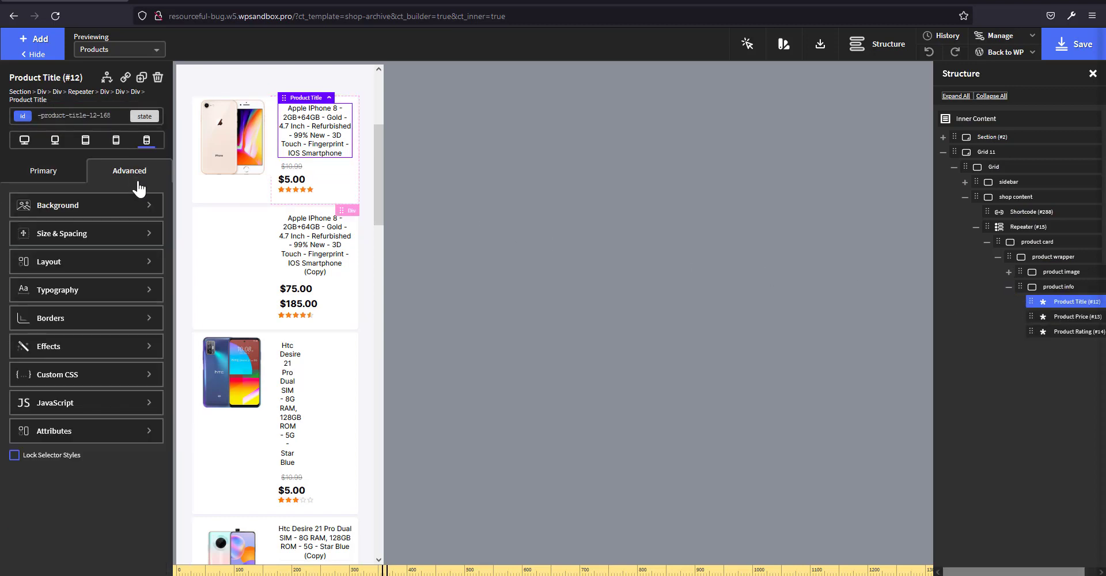
pyautogui.click(98, 288)
pyautogui.click(25, 395)
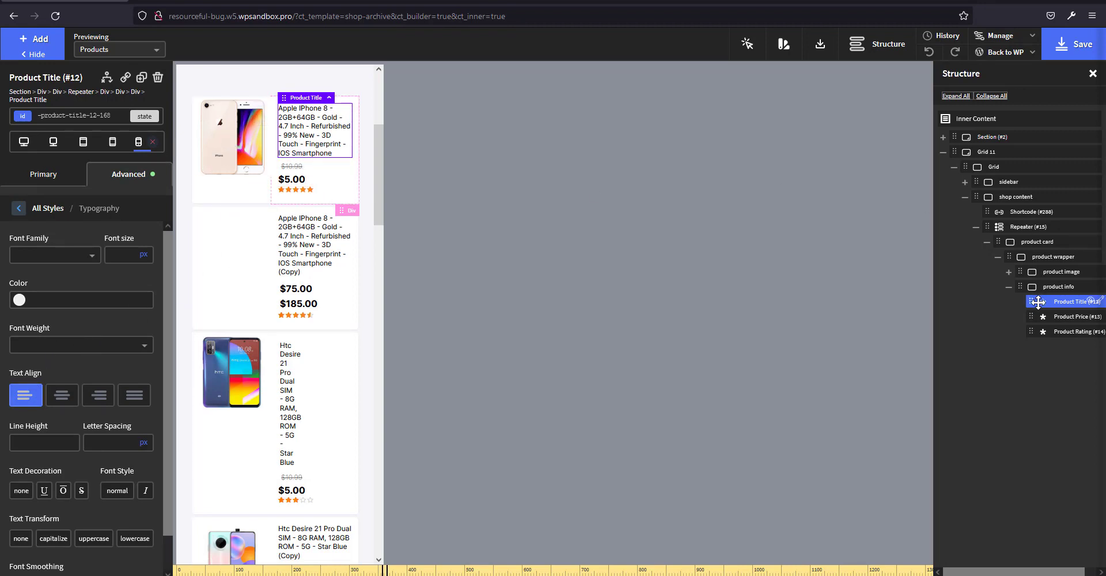
# Add the border-l class to the product info div and return to its own ID selector
pyautogui.click(1054, 288)
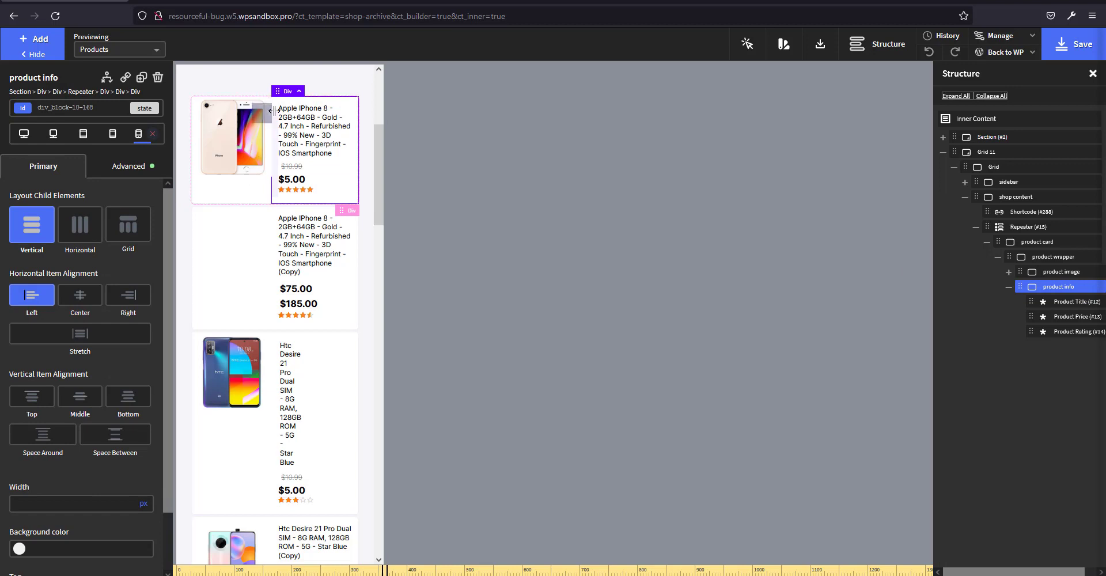
pyautogui.click(86, 107)
pyautogui.write('border')
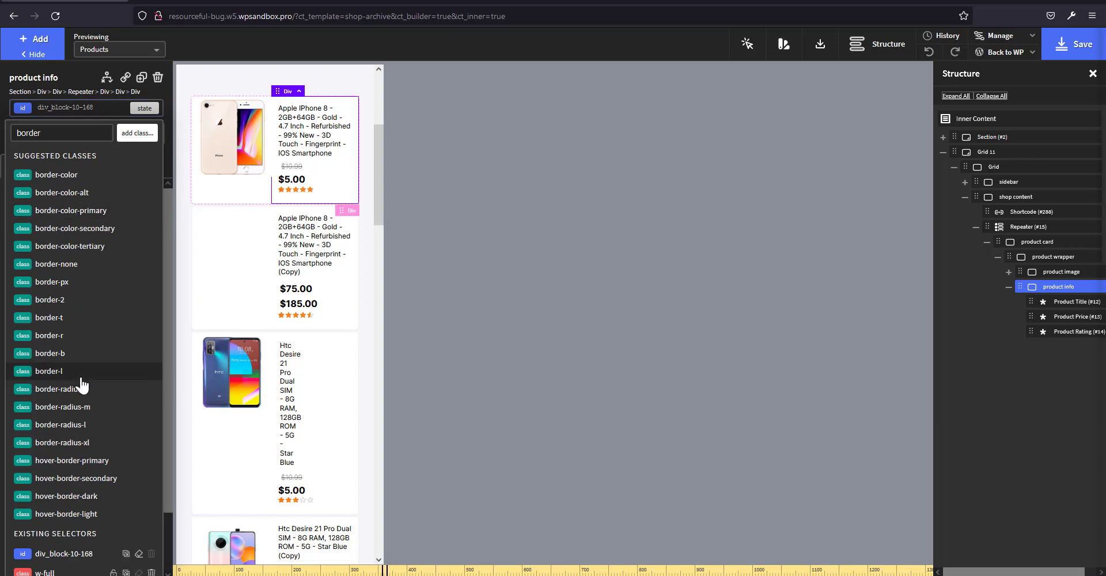
pyautogui.click(81, 378)
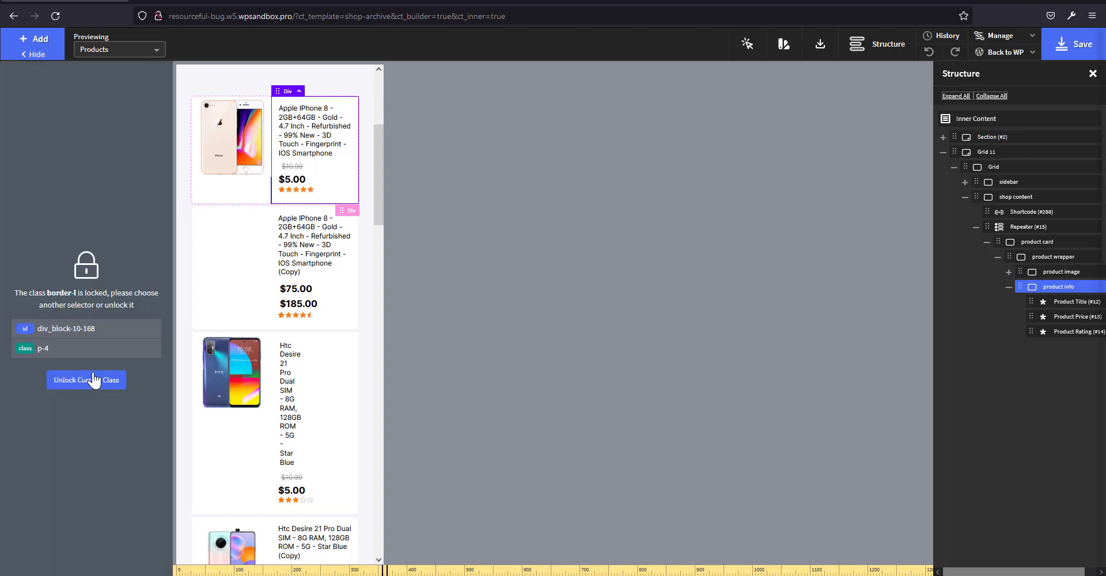
pyautogui.click(88, 333)
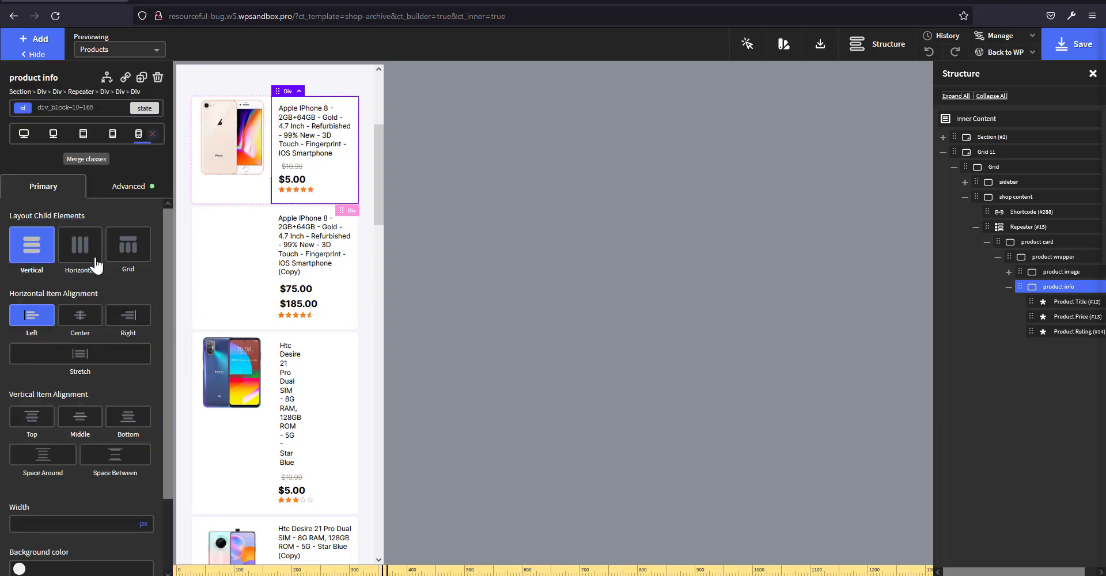
# Add the border-color class to the product info div and return to its own ID selector
pyautogui.click(788, 46)
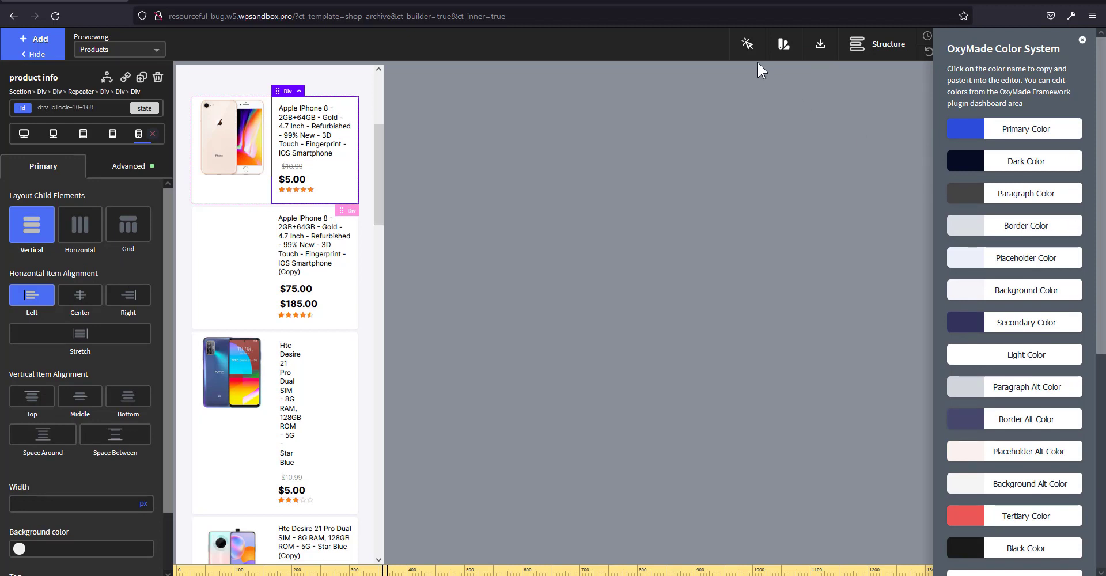
pyautogui.click(1082, 40)
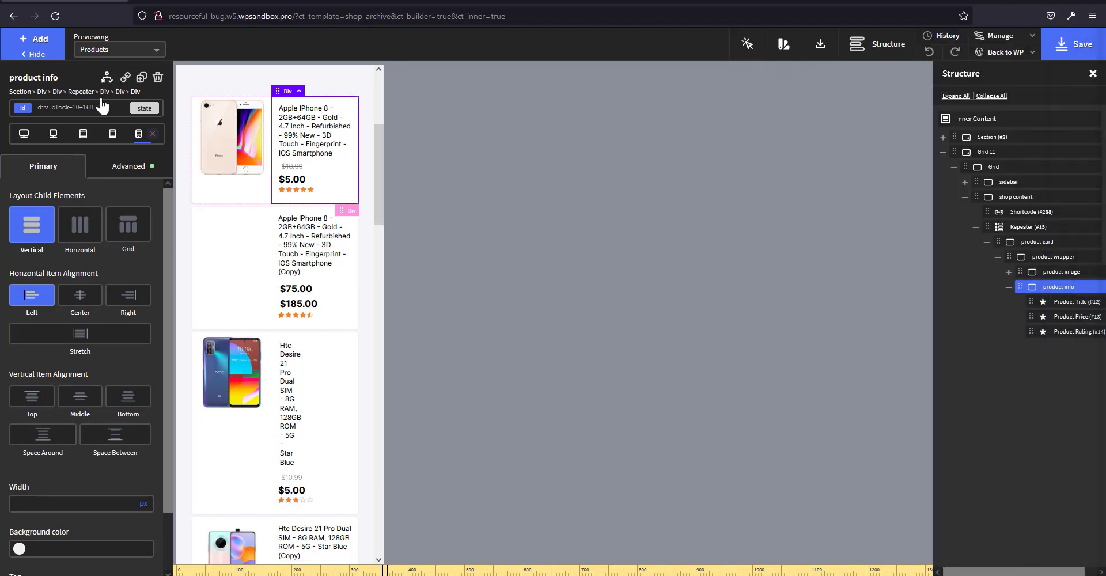
pyautogui.click(99, 107)
pyautogui.write('bord')
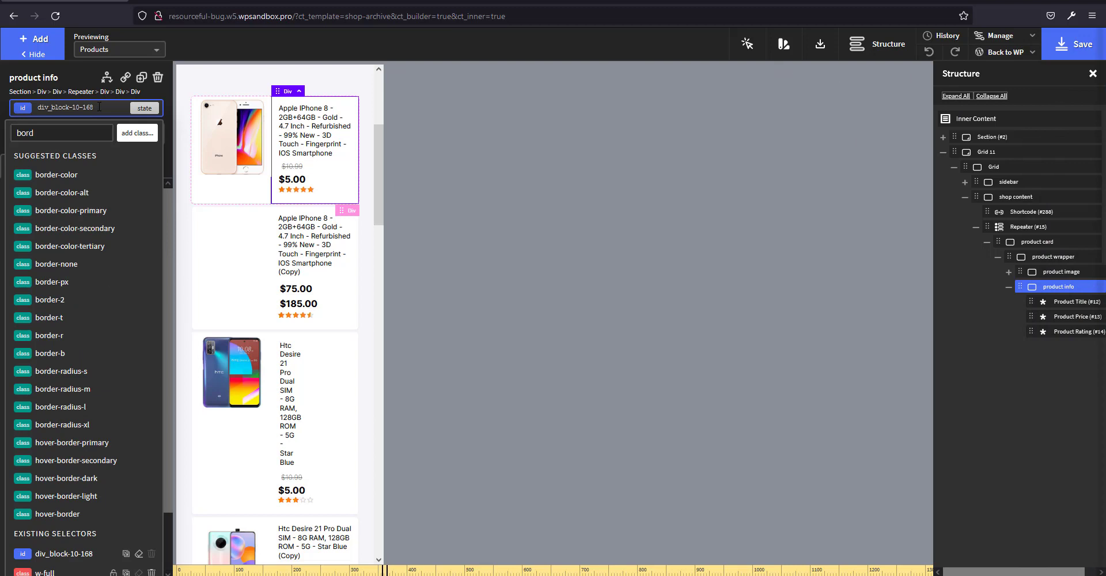
pyautogui.click(62, 179)
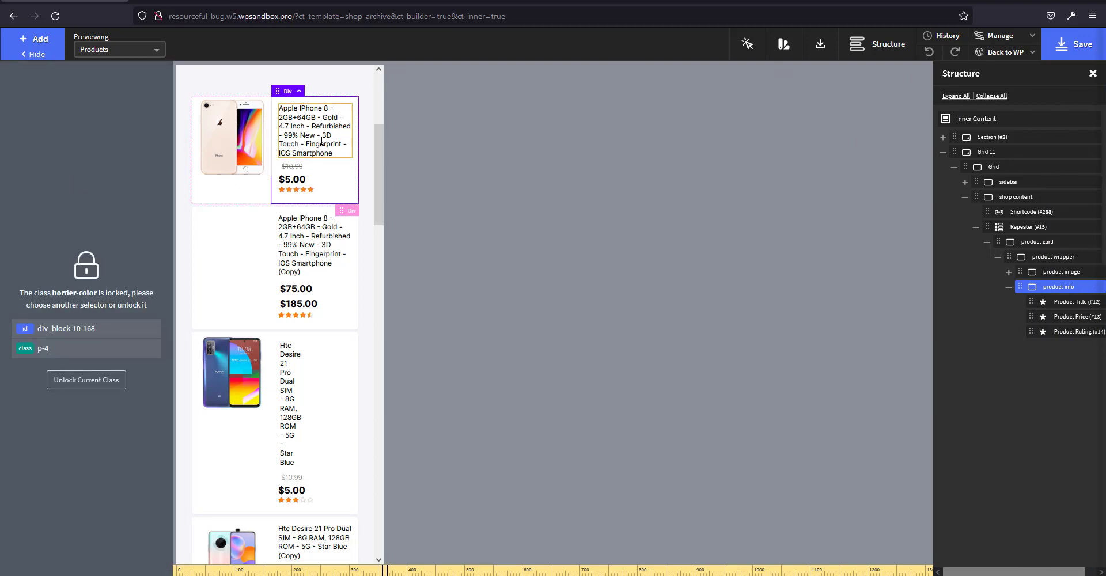
pyautogui.click(350, 188)
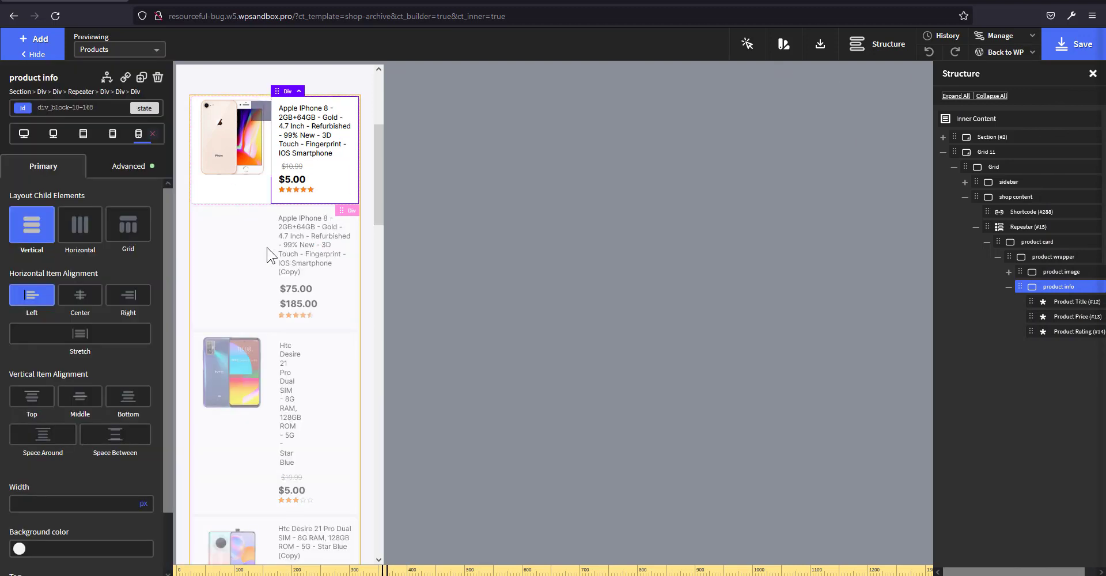
# Save the shop-archive template and reload the live shop page
pyautogui.click(338, 93)
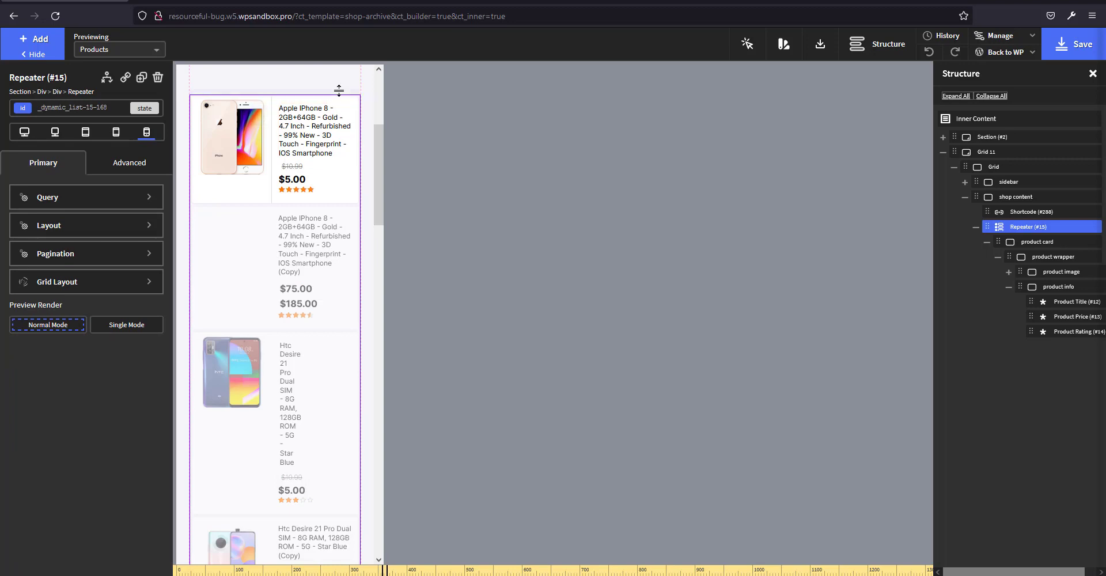
pyautogui.click(1060, 272)
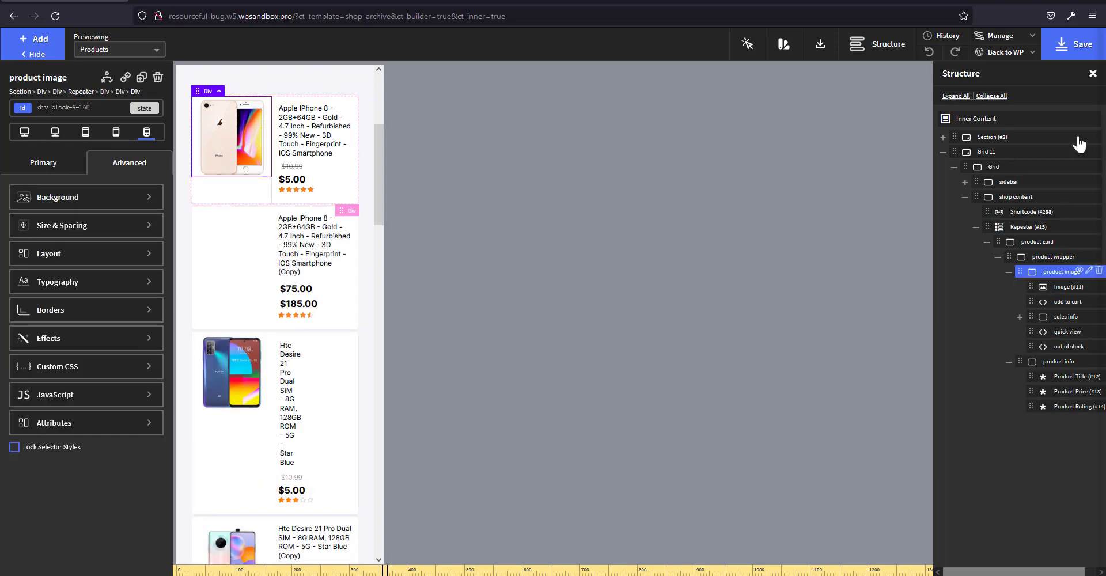
pyautogui.click(1071, 46)
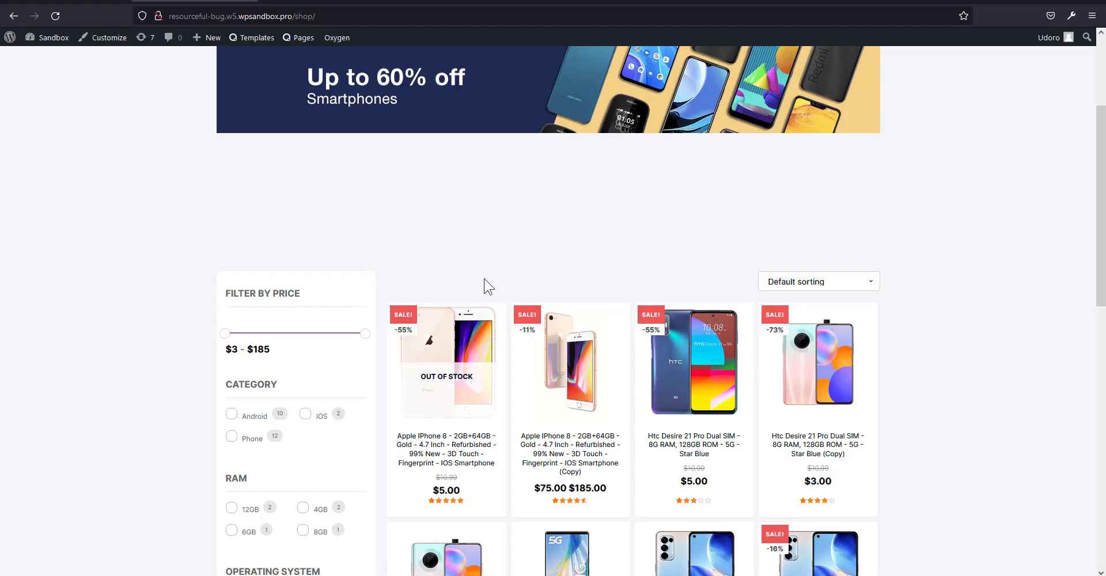
pyautogui.click(56, 15)
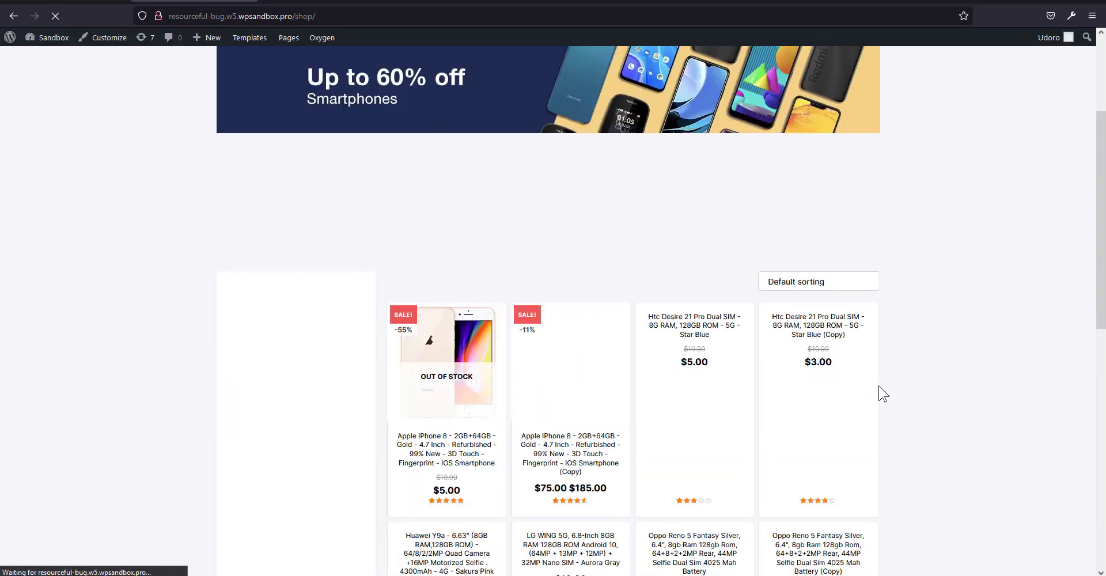
pyautogui.moveTo(876, 393)
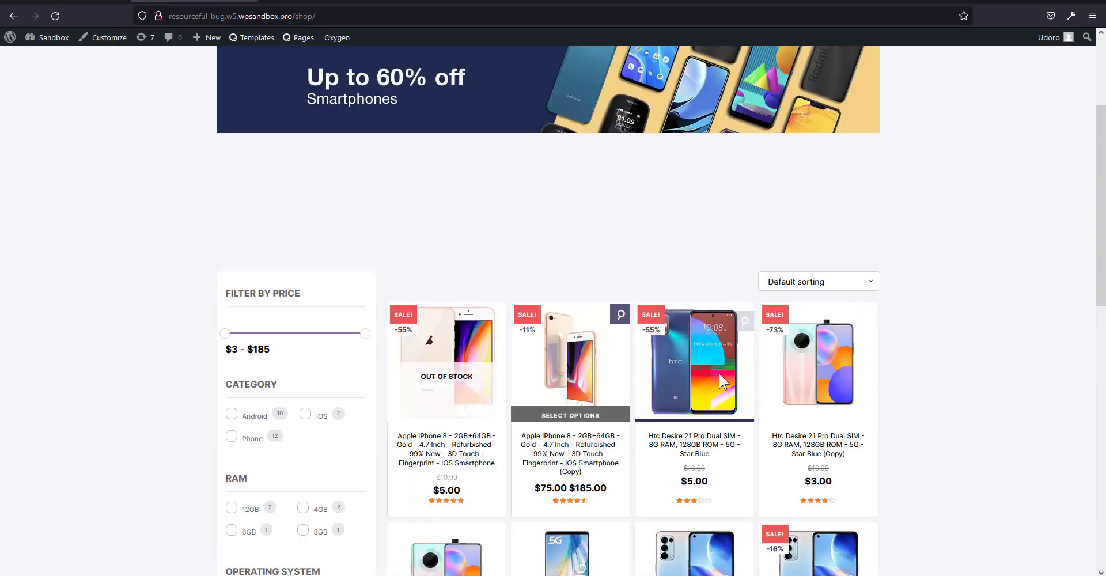
# Open the shop page in responsive design mode and compare the iPad view in portrait and landscape orientation
pyautogui.hotkey('ctrl', 'shift', 'i')
pyautogui.click(1067, 36)
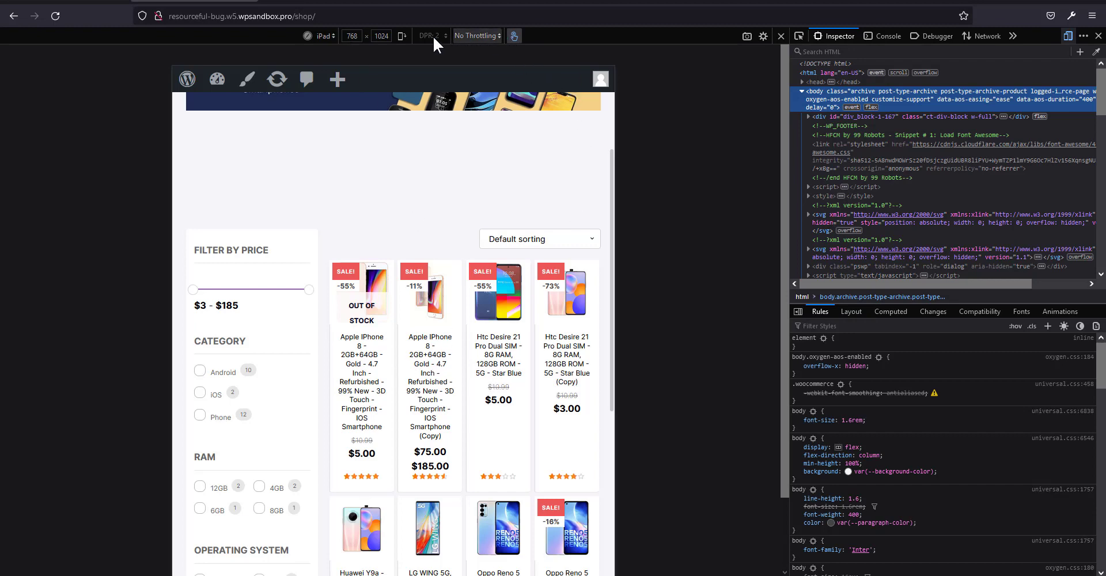
pyautogui.click(401, 35)
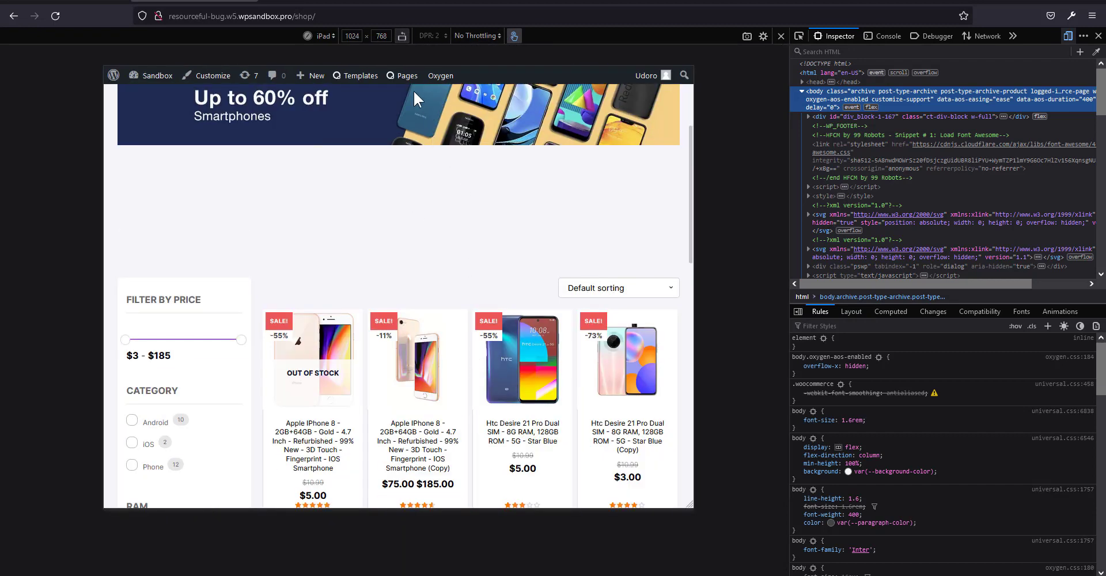
pyautogui.click(402, 36)
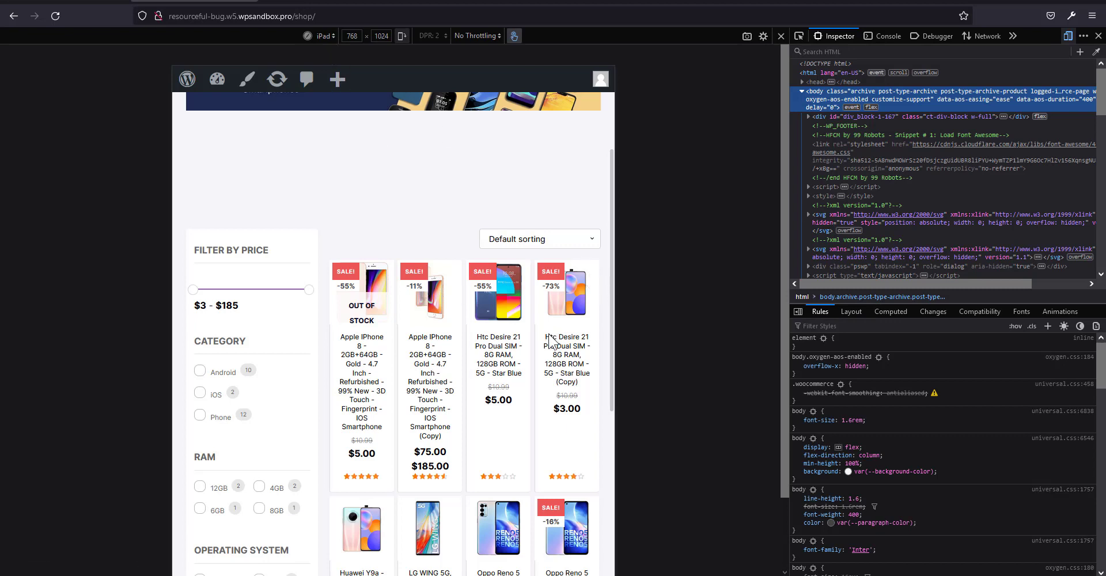
# Switch the device preview to iPhone 6/7/8 and examine the product cards down the shop page
pyautogui.click(323, 36)
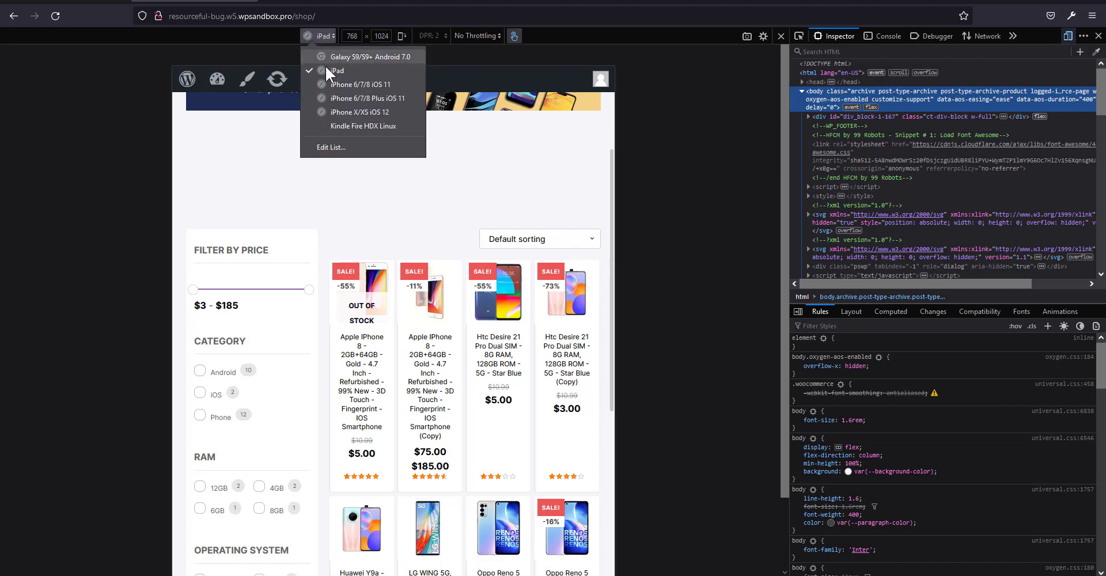
pyautogui.click(358, 86)
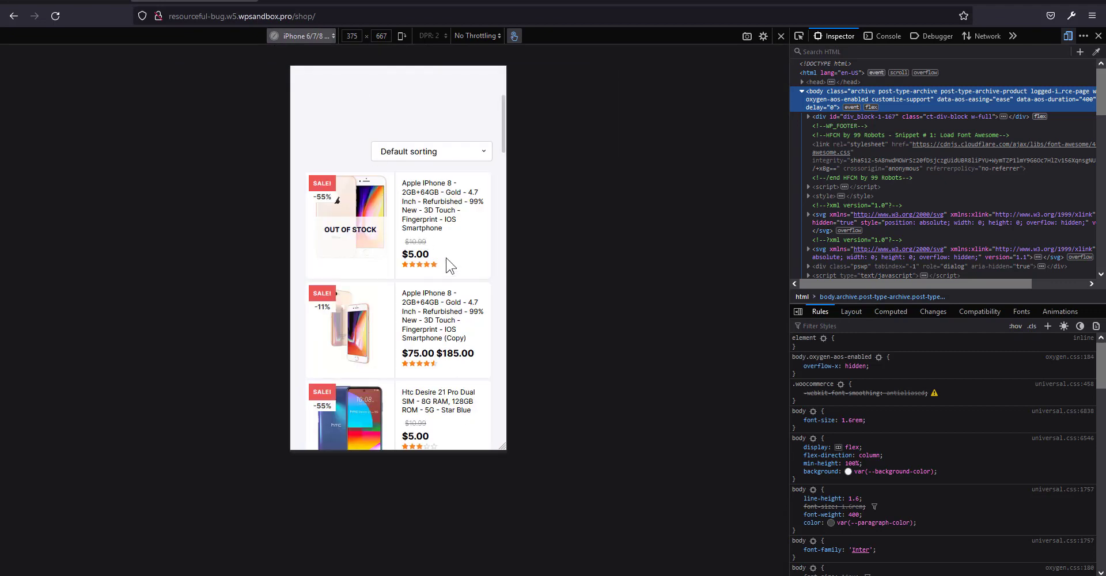
pyautogui.scroll(-2, 395, 349)
pyautogui.scroll(-4, 395, 349)
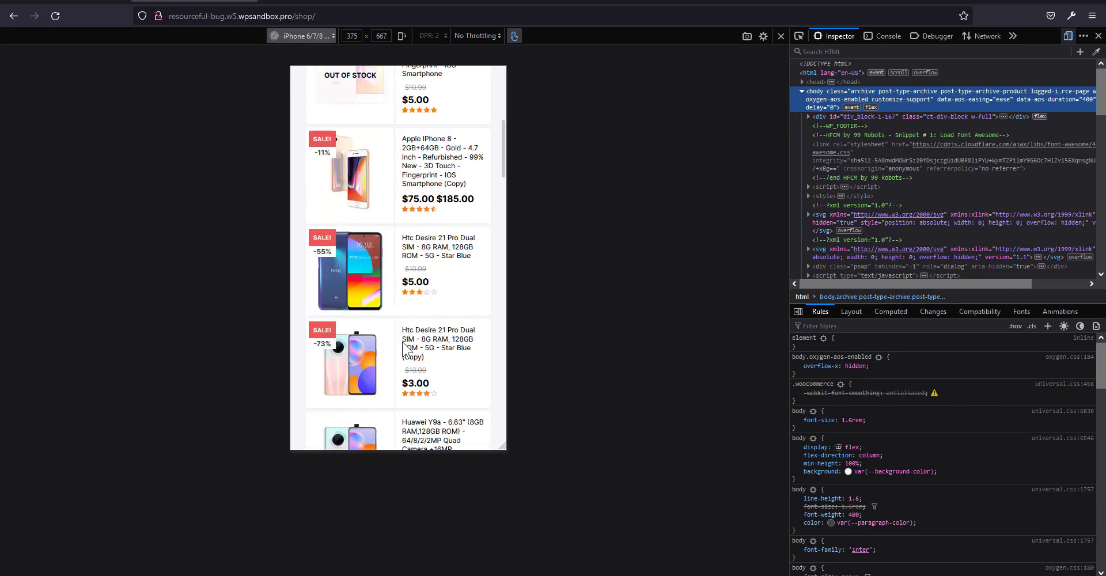
pyautogui.scroll(10, 385, 314)
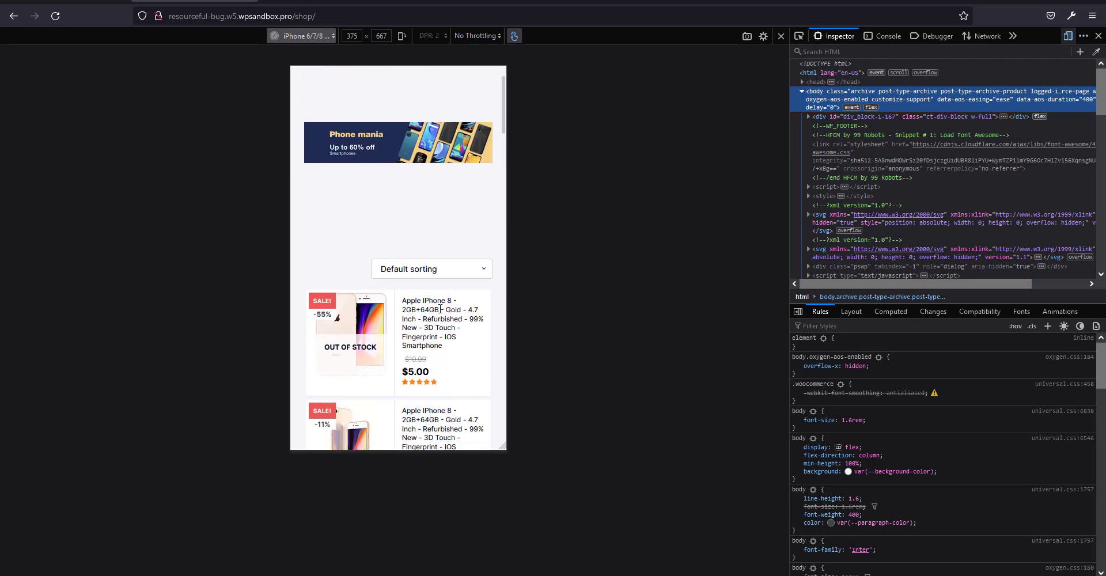
# Review the spacing between title, price and rating on the first product cards in the phone preview
pyautogui.scroll(-3, 369, 323)
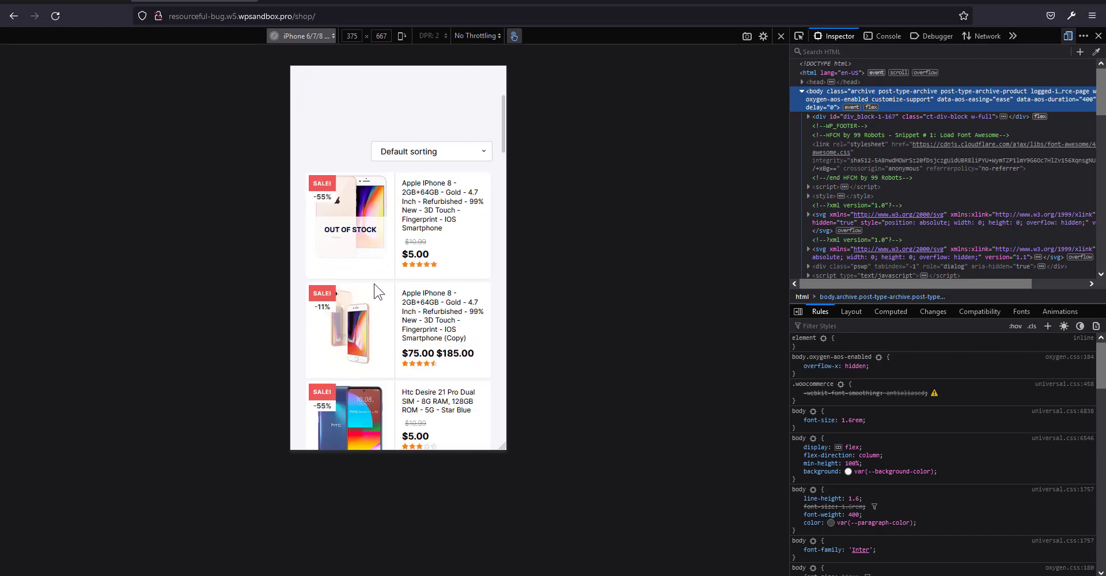
pyautogui.scroll(2, 375, 288)
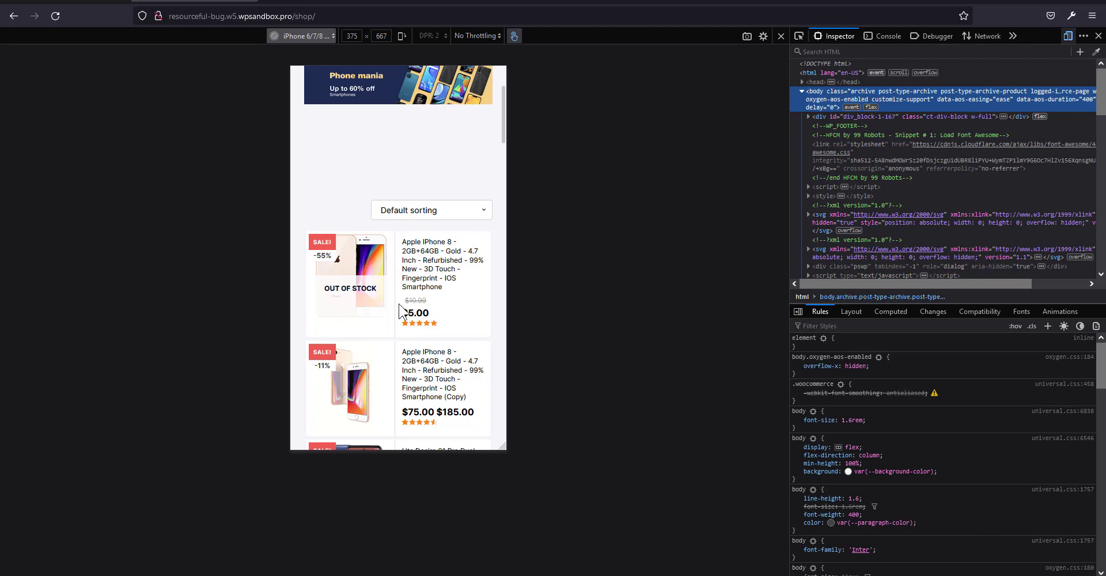
pyautogui.scroll(-1, 377, 305)
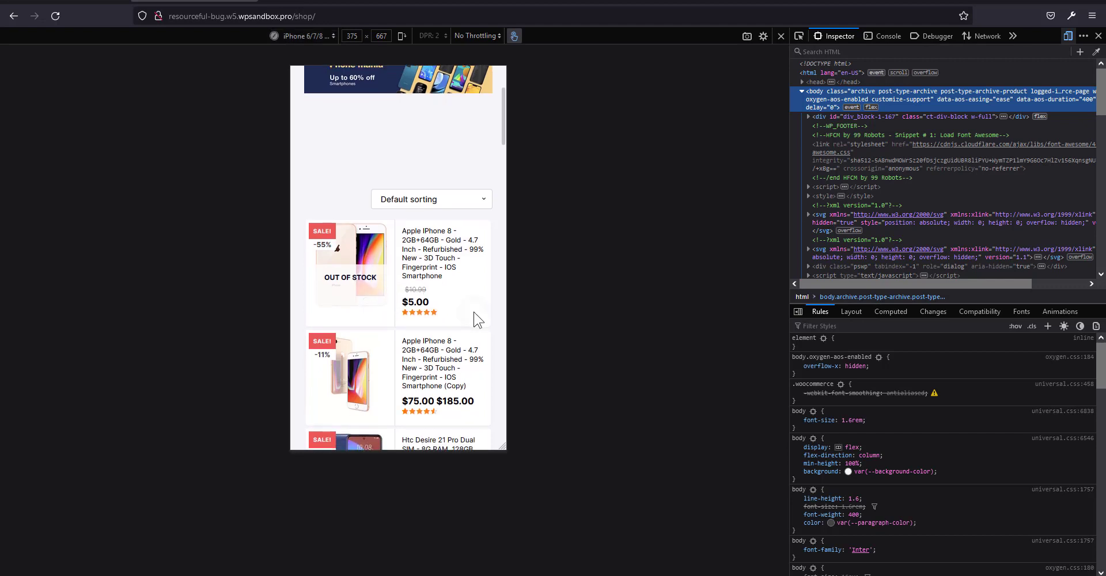
pyautogui.scroll(-1, 472, 296)
pyautogui.scroll(2, 403, 294)
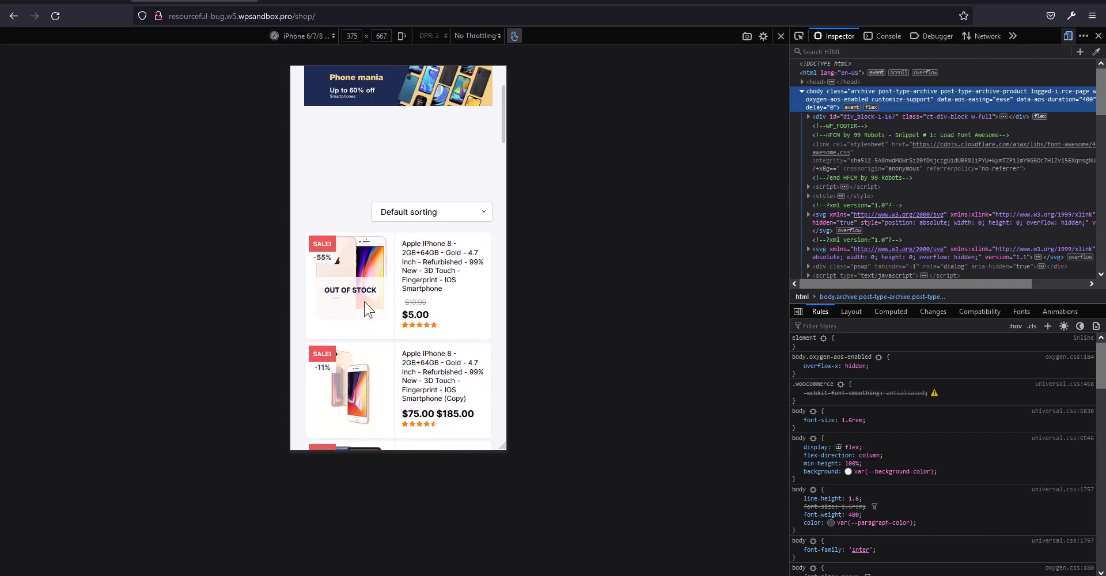
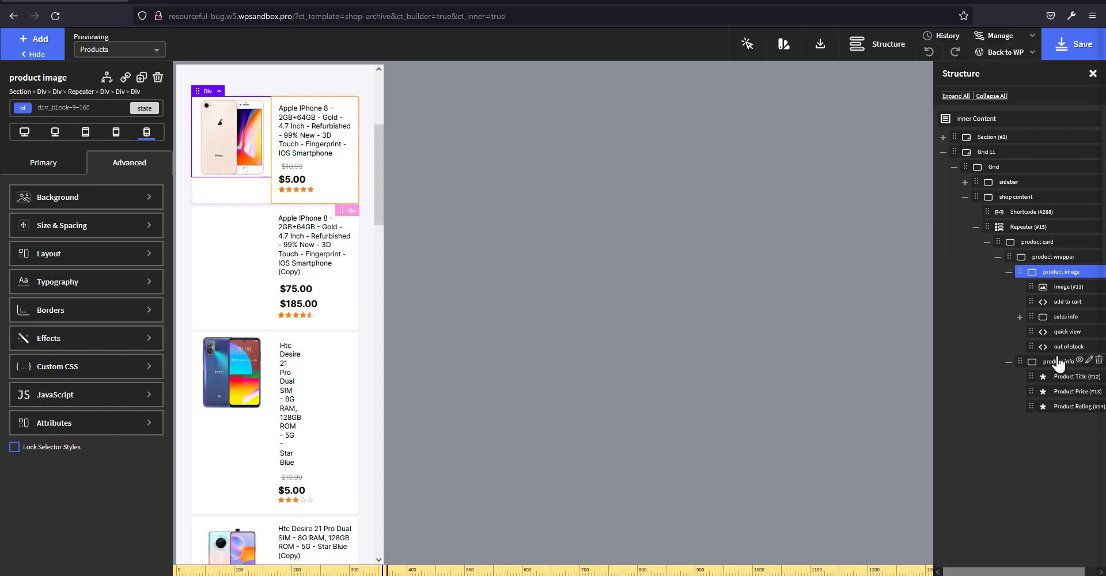
# Duplicate the add to cart code block and move the copy into the product info div, below Product Rating
pyautogui.click(1062, 310)
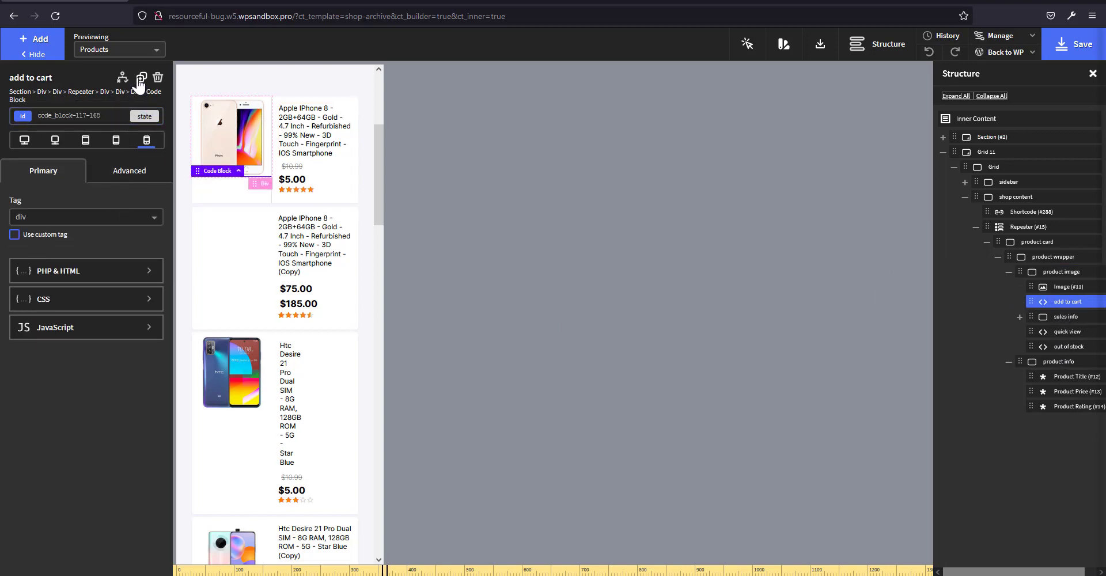
pyautogui.hotkey('ctrl', 'd')
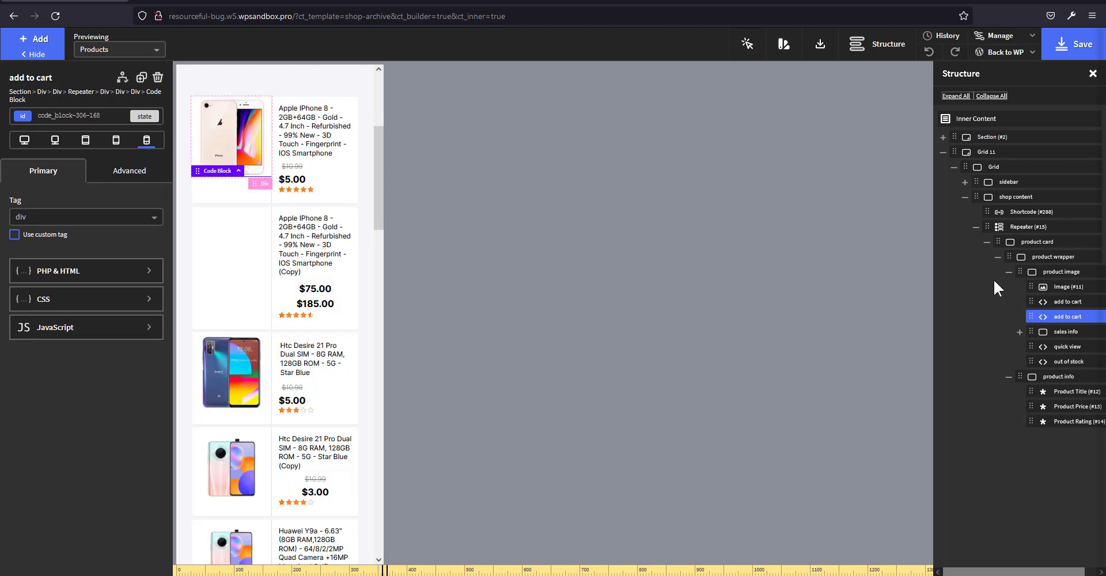
pyautogui.moveTo(1023, 322); pyautogui.dragTo(1050, 432)
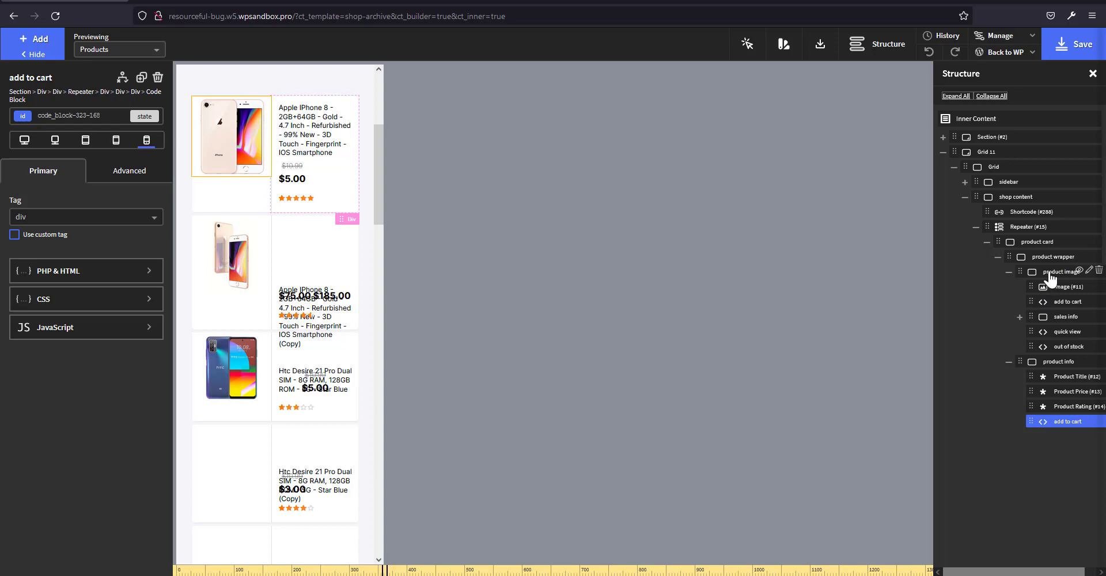
# Set the product info div's position to relative at the desktop breakpoint and return to the 479px phone breakpoint
pyautogui.click(1054, 363)
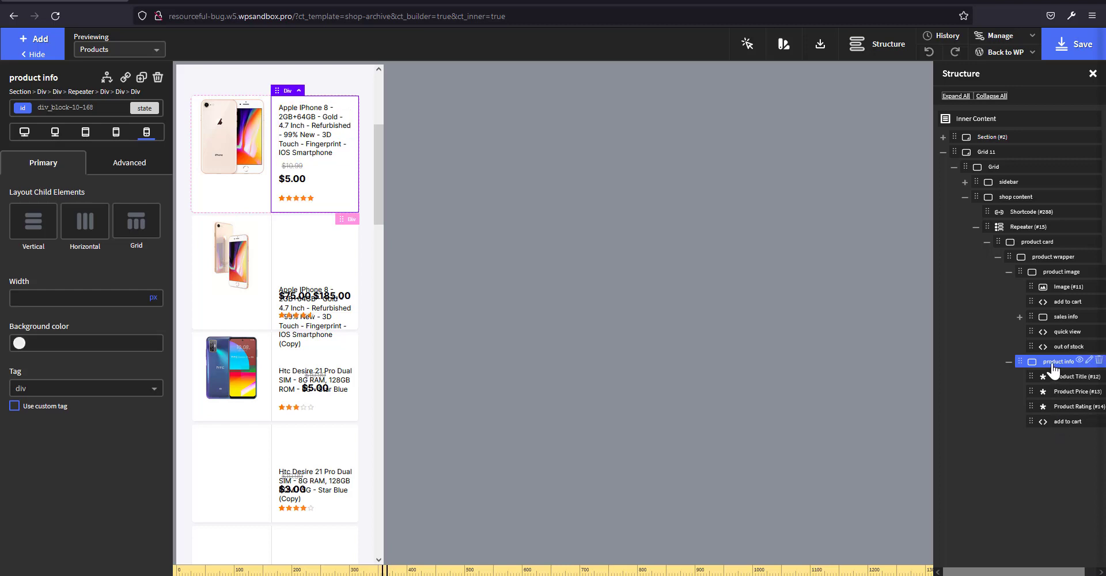
pyautogui.click(23, 134)
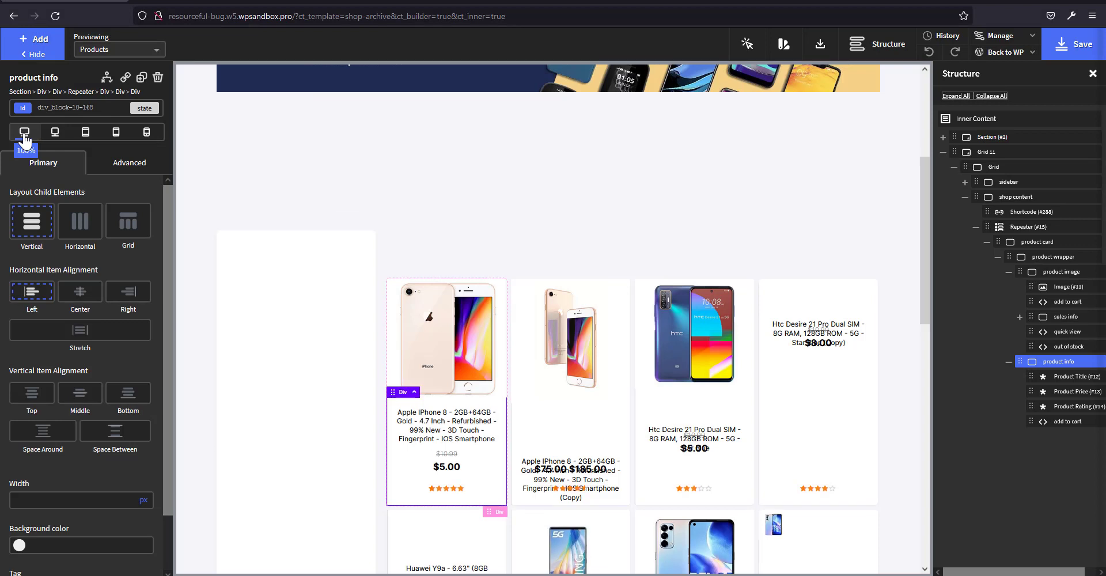
pyautogui.click(121, 166)
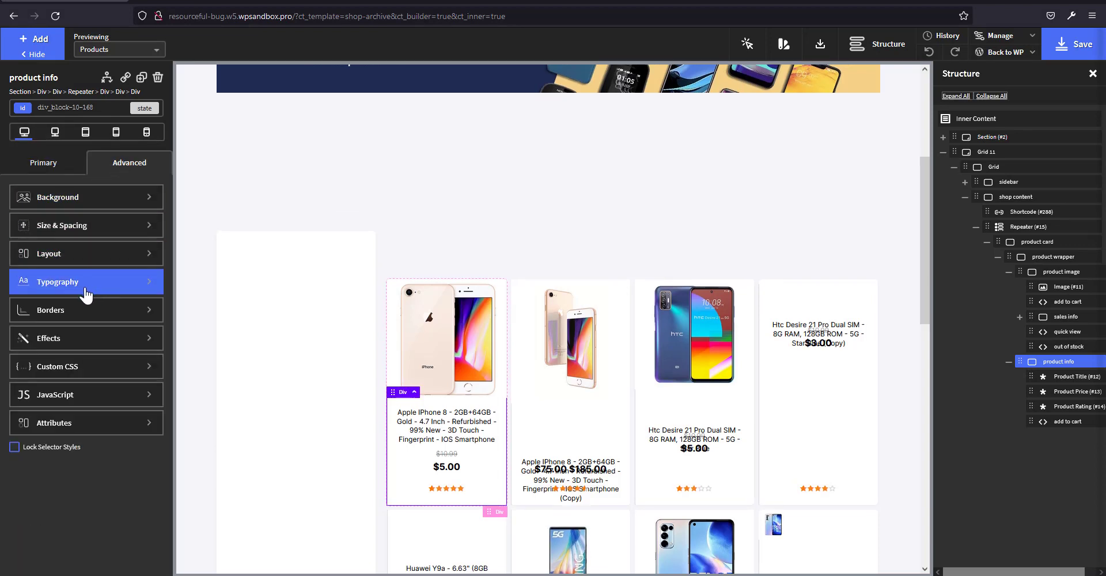
pyautogui.click(87, 256)
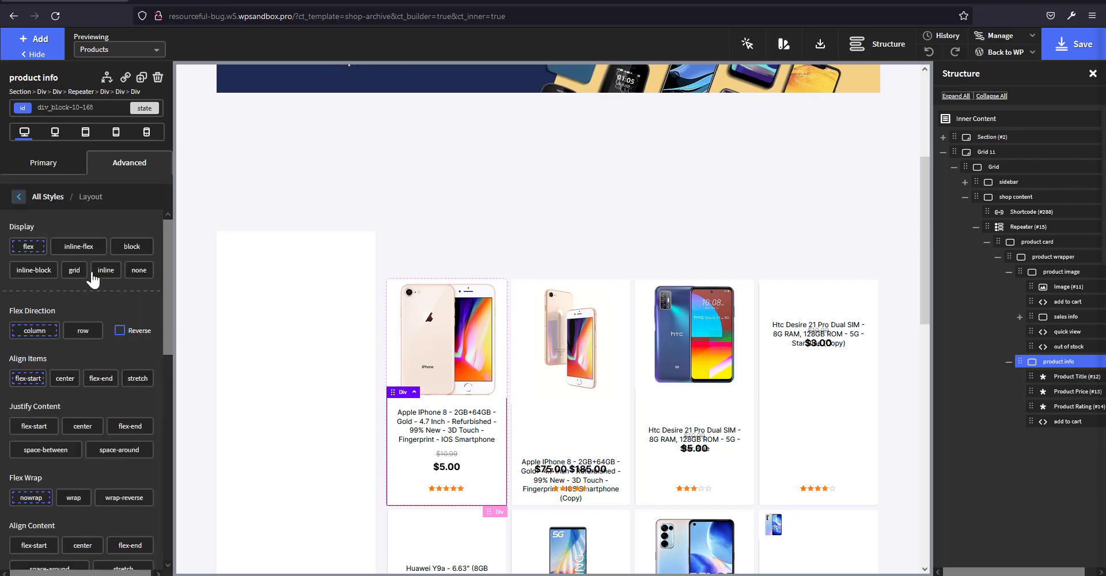
pyautogui.scroll(-5, 102, 447)
pyautogui.scroll(-3, 135, 465)
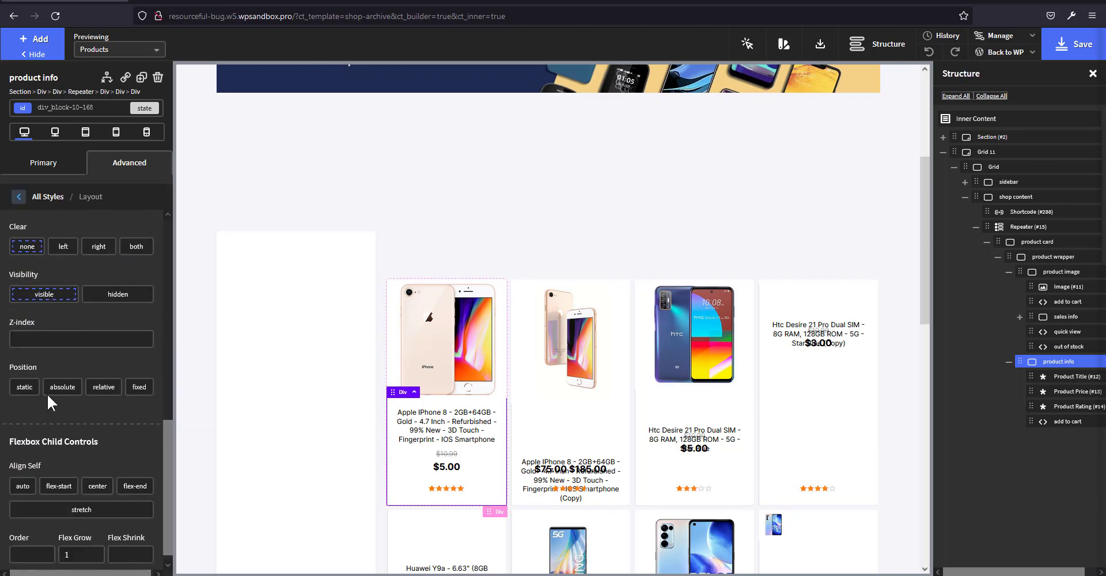
pyautogui.click(103, 388)
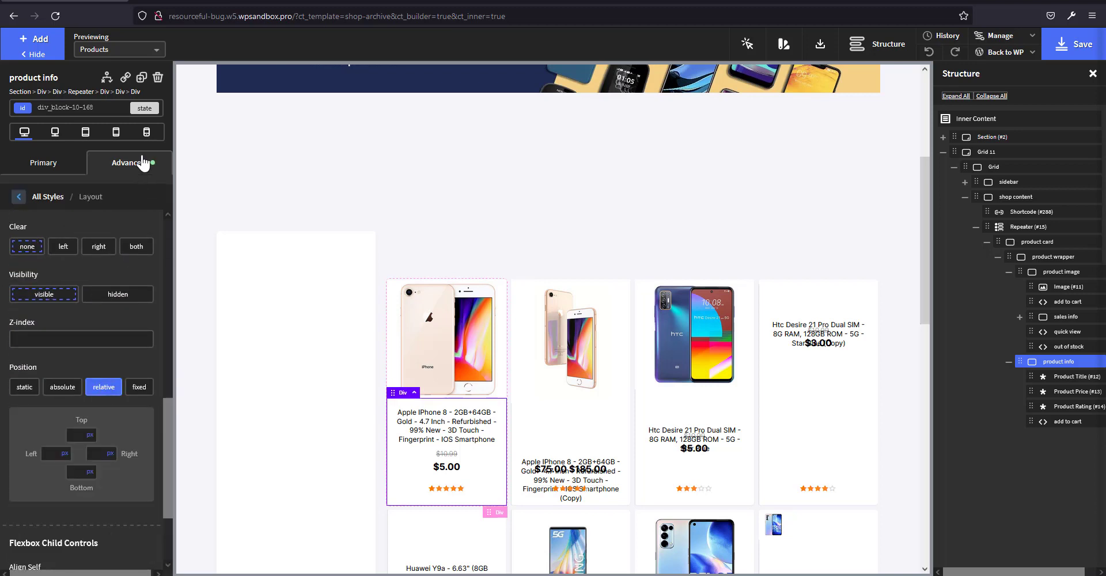
pyautogui.click(146, 132)
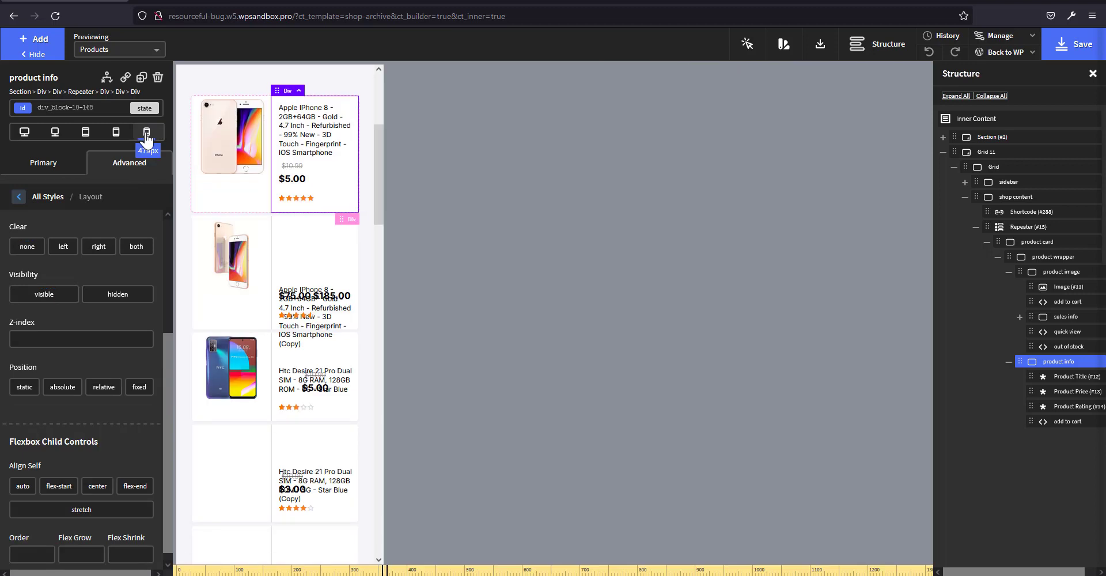
# Select the add to cart copy in product info, save the template and open the shop page on the front end
pyautogui.click(1060, 423)
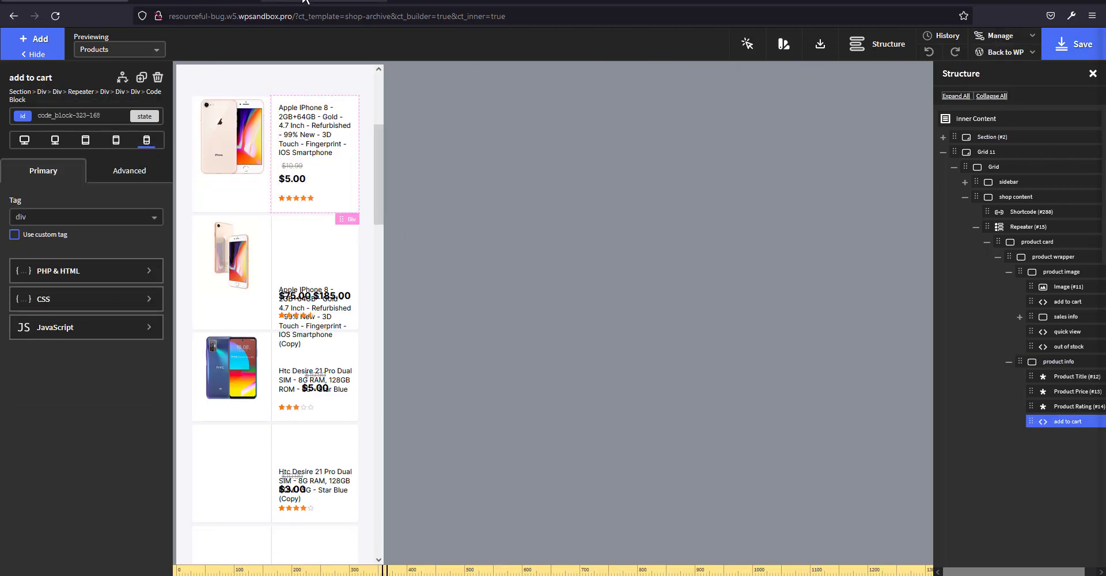
pyautogui.click(1078, 49)
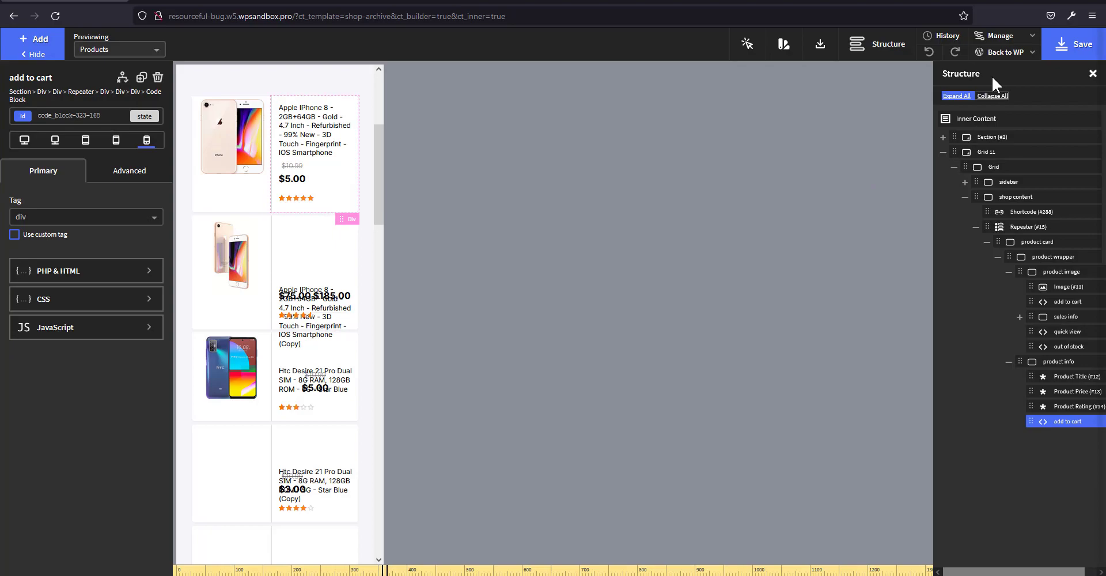
pyautogui.moveTo(1013, 54)
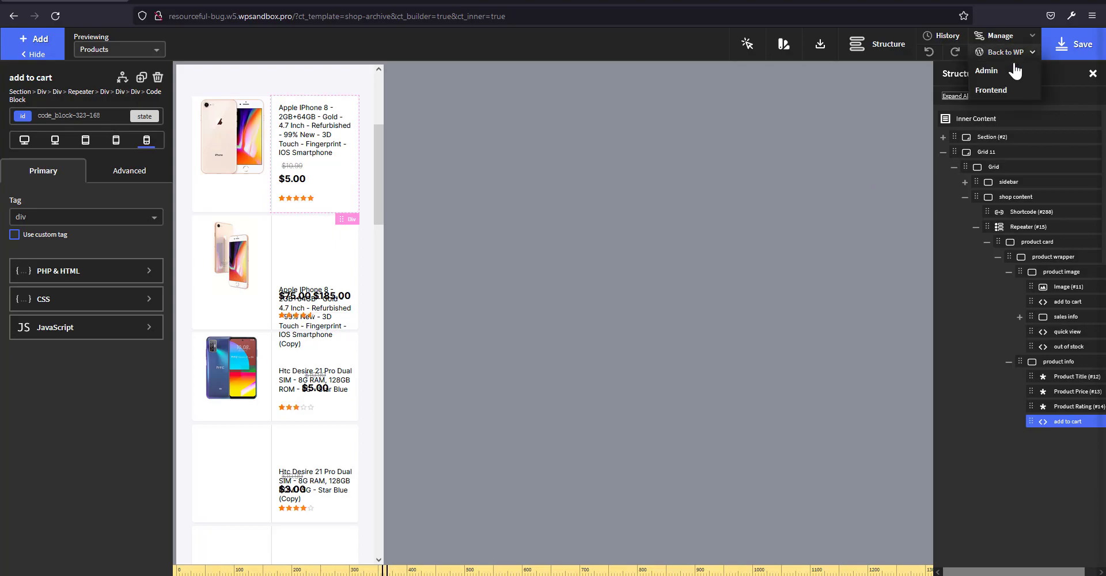
pyautogui.click(1000, 89)
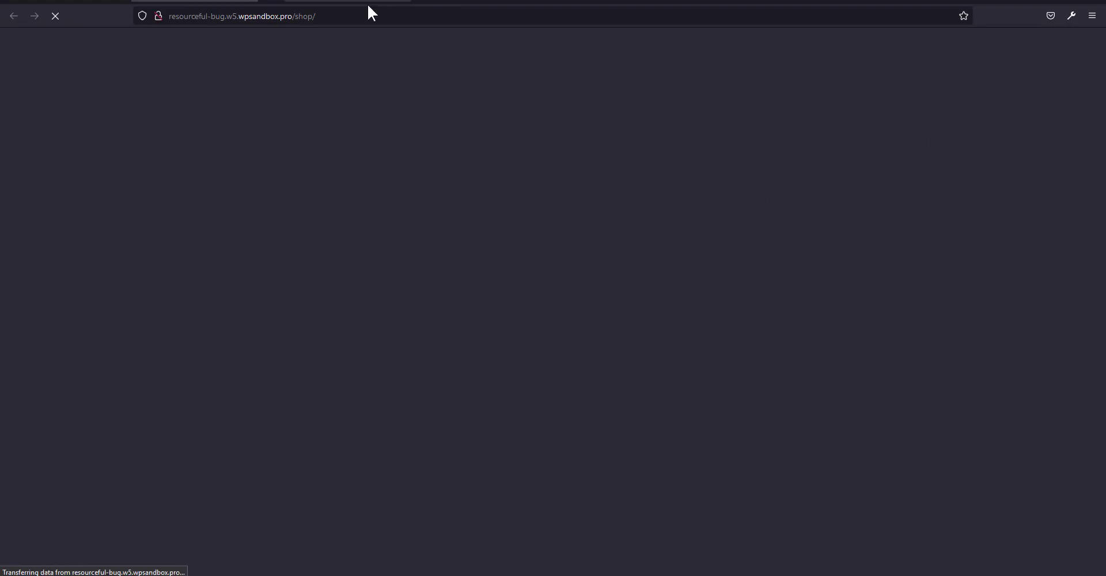
# Switch to the shop page in Chrome and check the add-to-cart buttons revealed on a product card at desktop width
pyautogui.scroll(-5, 521, 360)
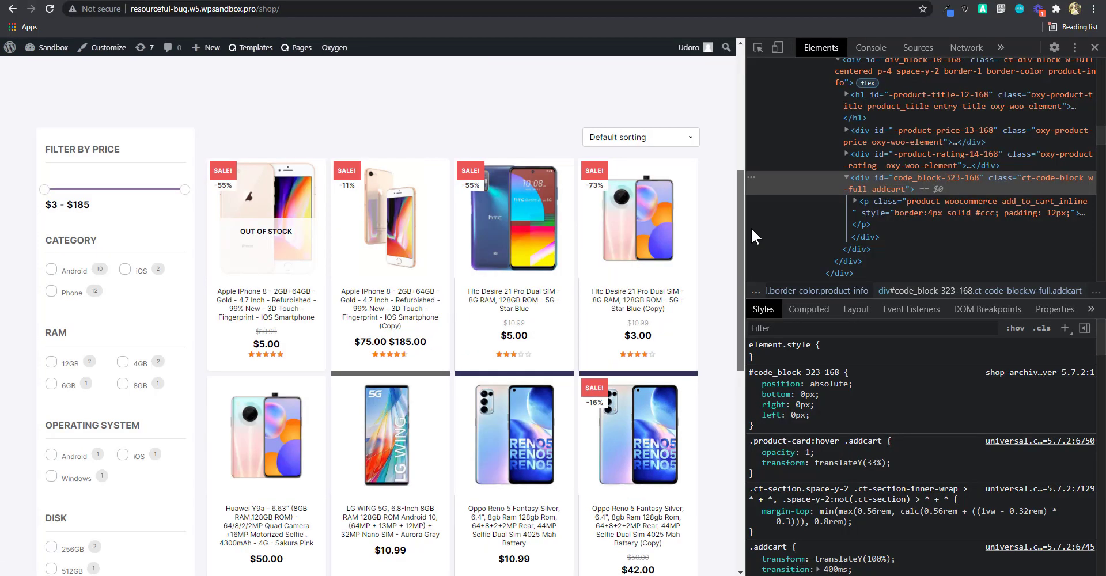
pyautogui.moveTo(743, 226)
pyautogui.mouseDown()
pyautogui.moveTo(743, 177)
pyautogui.moveTo(743, 240)
pyautogui.mouseUp()
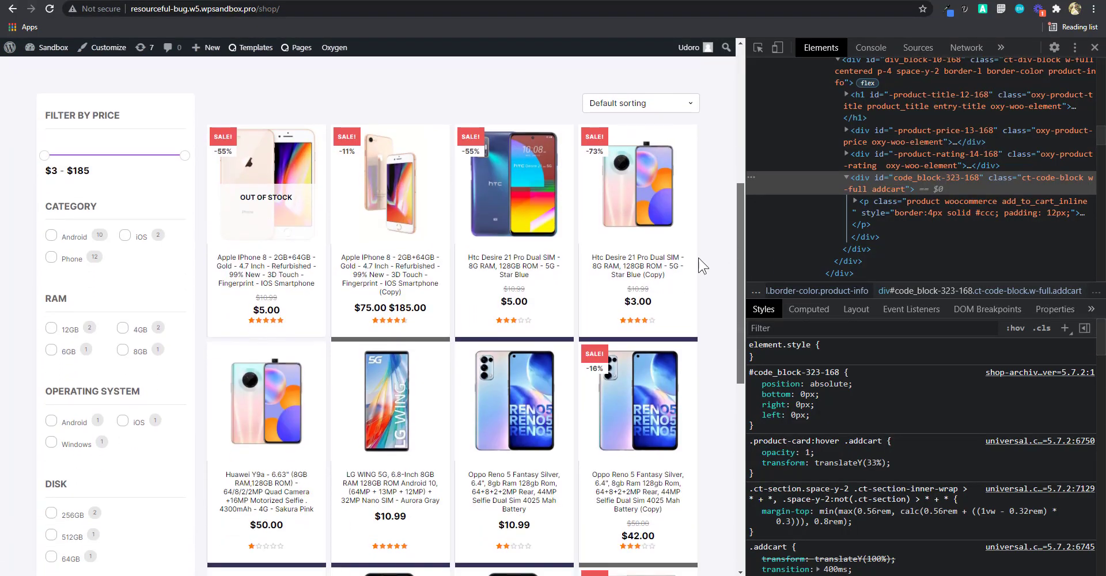
pyautogui.moveTo(680, 288)
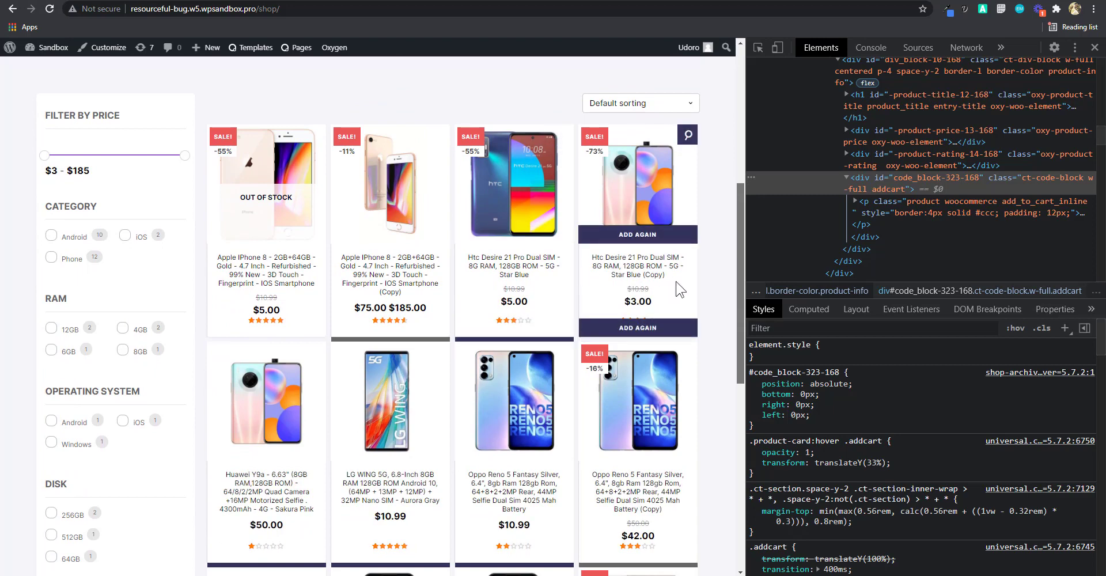
# Preview the shop page as an iPhone X and examine how the add-to-cart buttons sit on the product cards
pyautogui.click(758, 48)
pyautogui.click(777, 47)
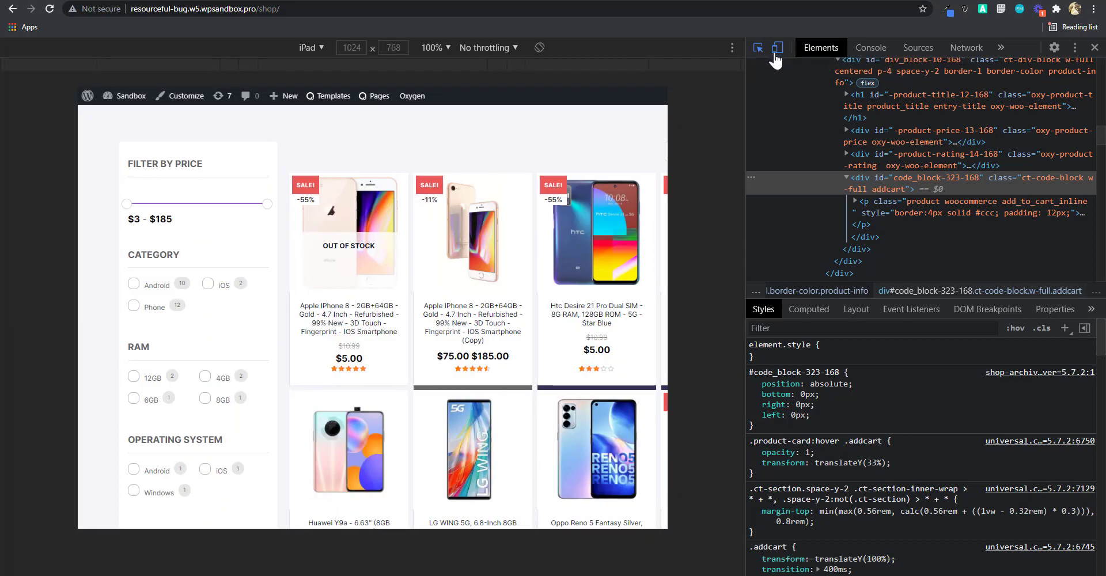
pyautogui.click(311, 47)
pyautogui.click(330, 183)
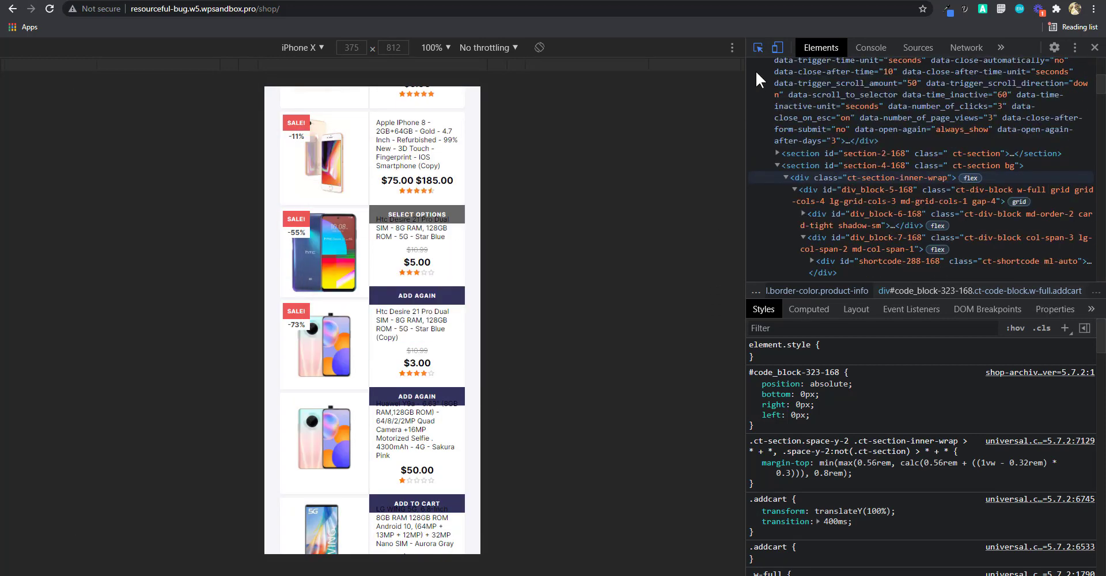
pyautogui.click(758, 48)
pyautogui.scroll(-2, 427, 380)
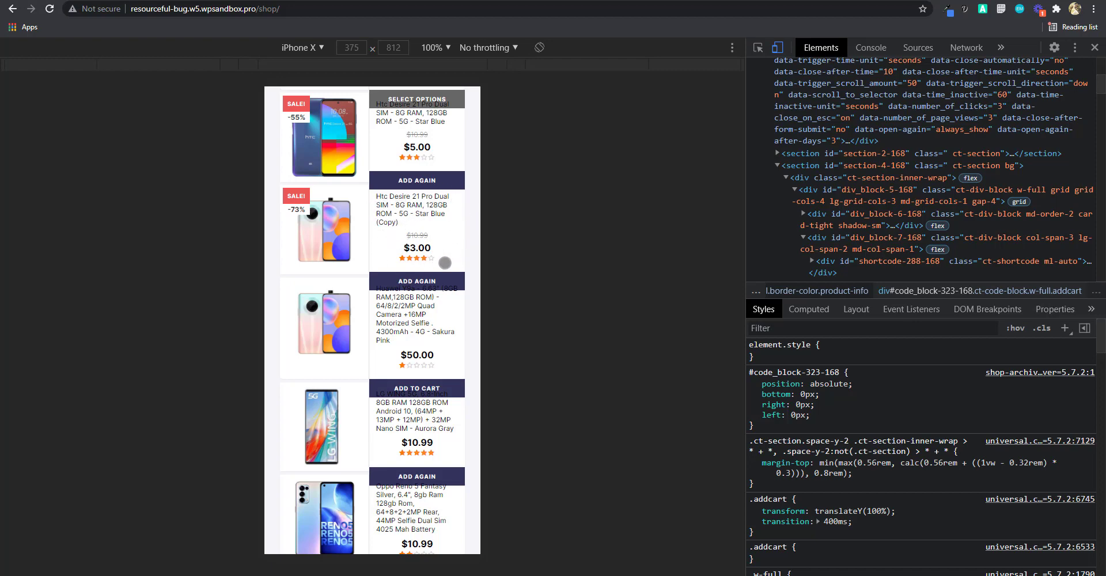
# Inspect the add-to-cart link inside a card's product info and create a new empty style rule for it
pyautogui.click(759, 47)
pyautogui.click(461, 276)
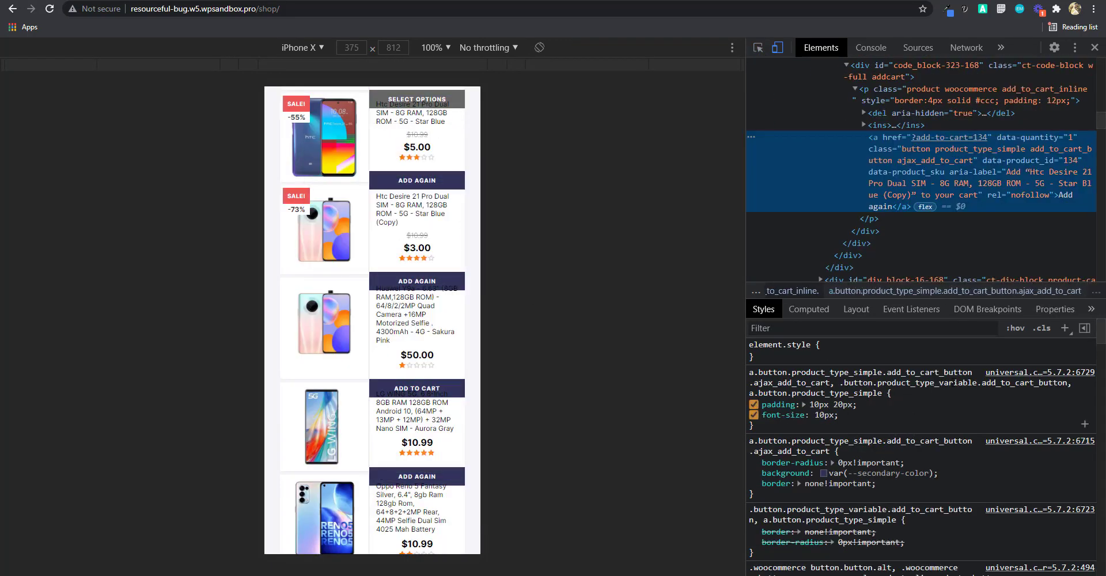
pyautogui.click(1064, 328)
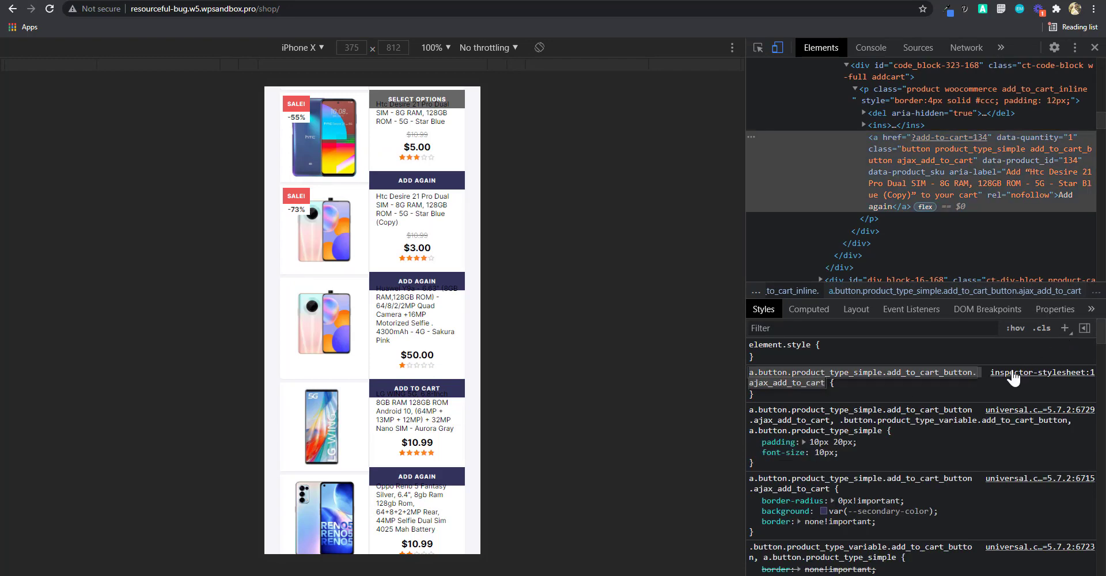
pyautogui.press('Escape')
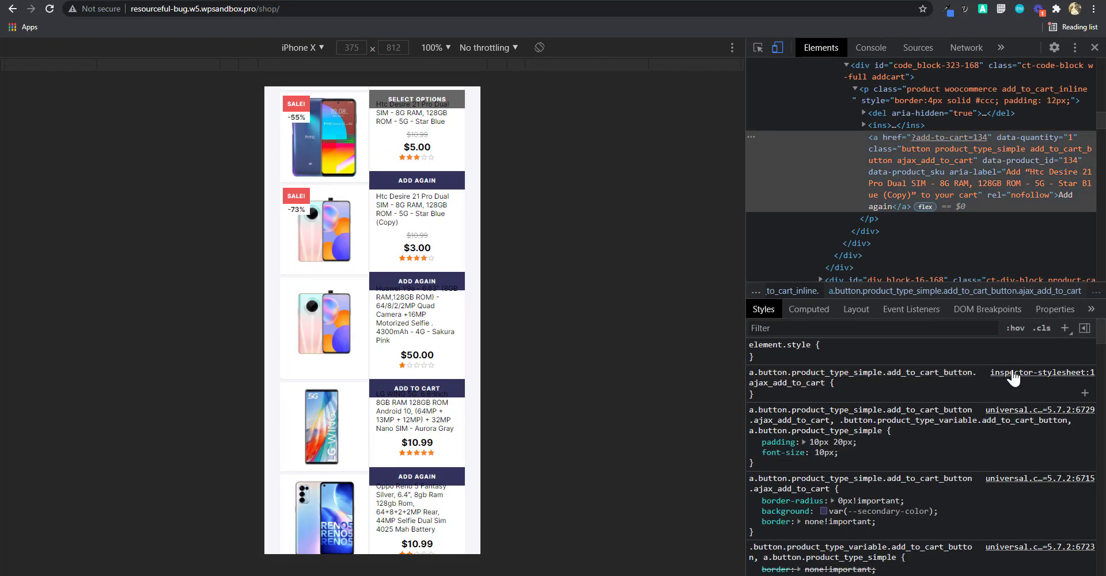
# Replace the inspector stylesheet's contents with a .product-info .addcart rule using position:static!important and transform: translateY(0), and copy the rule
pyautogui.click(1012, 373)
pyautogui.hotkey('ctrl', 'a')
pyautogui.press('BackSpace')
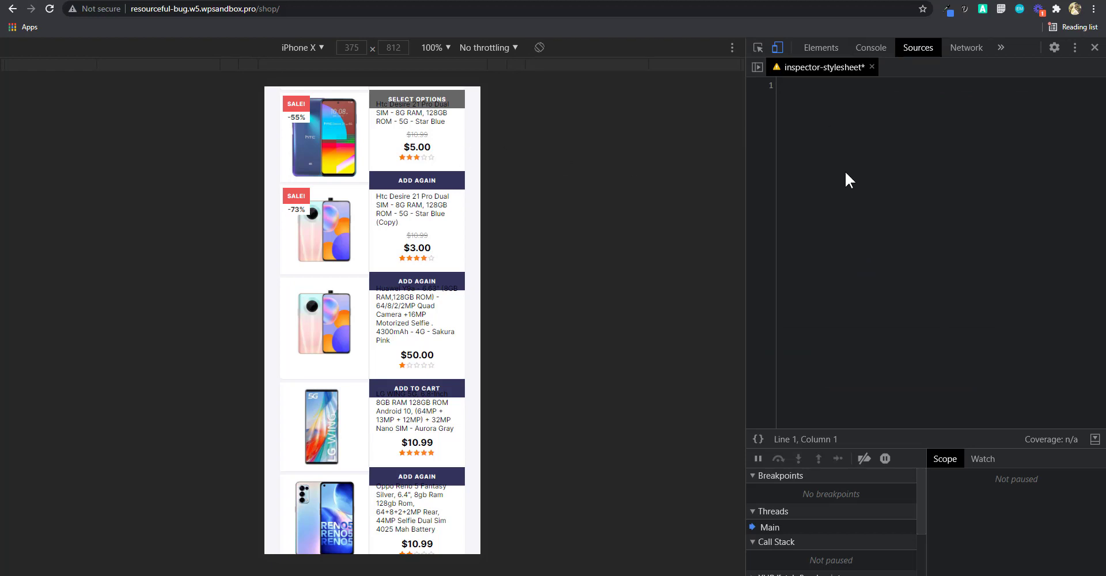
pyautogui.write('.product-info .addcart {')
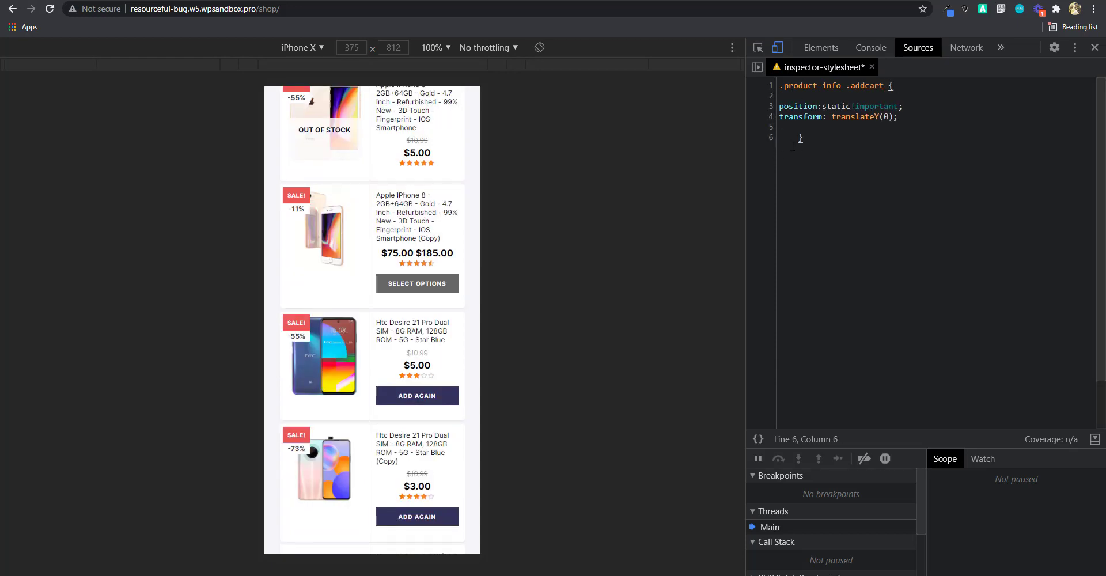
pyautogui.moveTo(837, 141); pyautogui.dragTo(773, 88)
pyautogui.hotkey('ctrl', 'c')
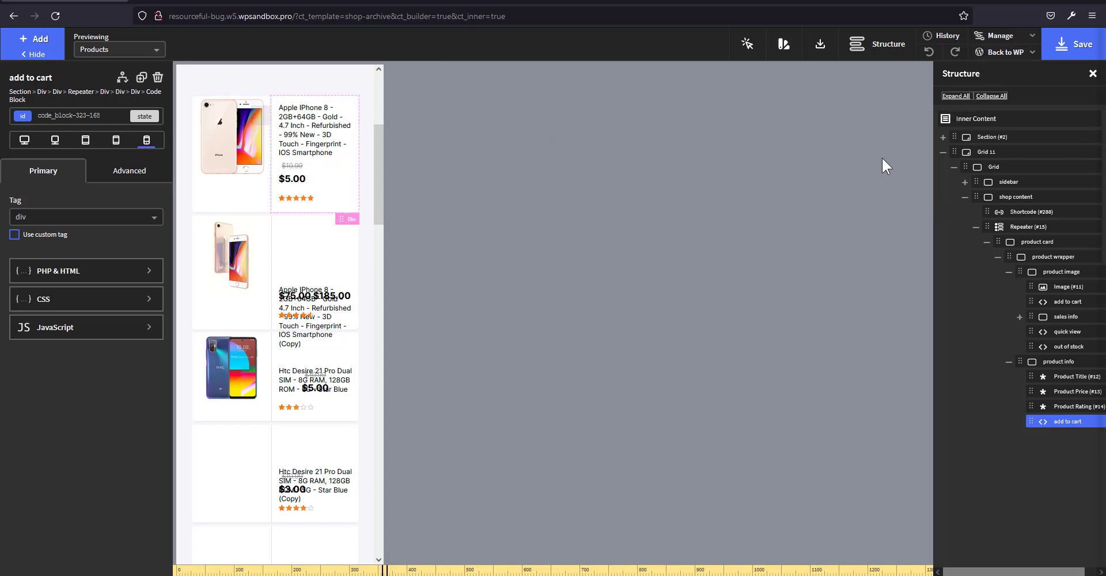
pyautogui.click(1001, 38)
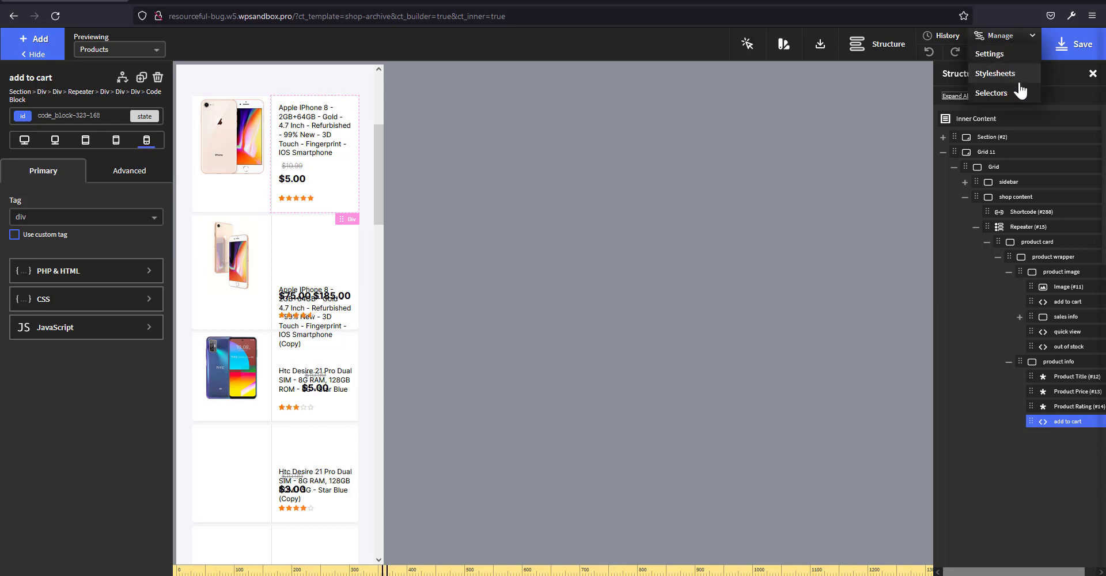
pyautogui.click(1015, 74)
pyautogui.click(996, 184)
pyautogui.scroll(-15, 101, 513)
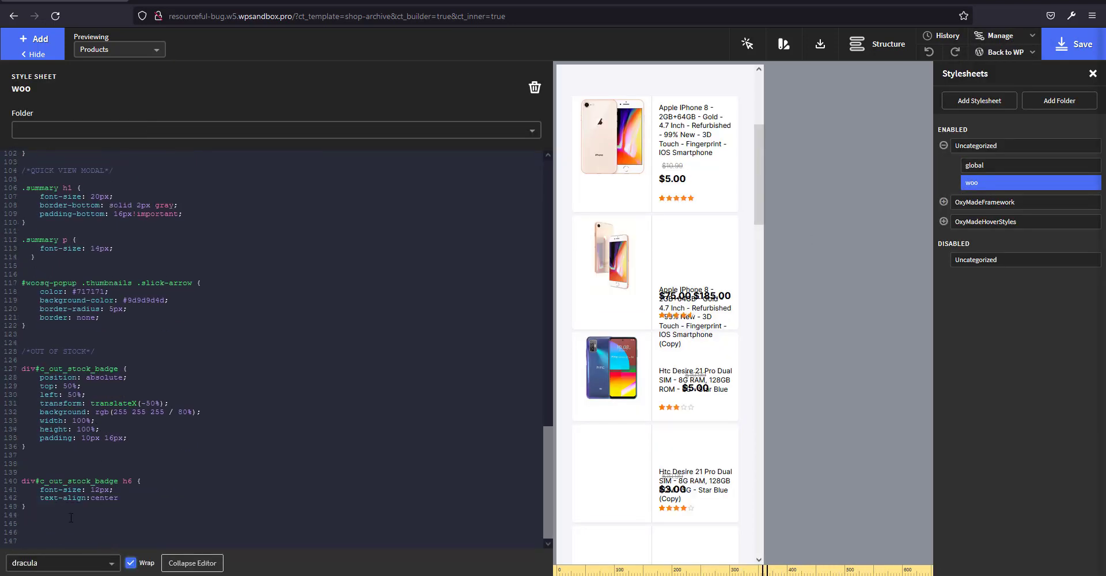
pyautogui.write('meida')
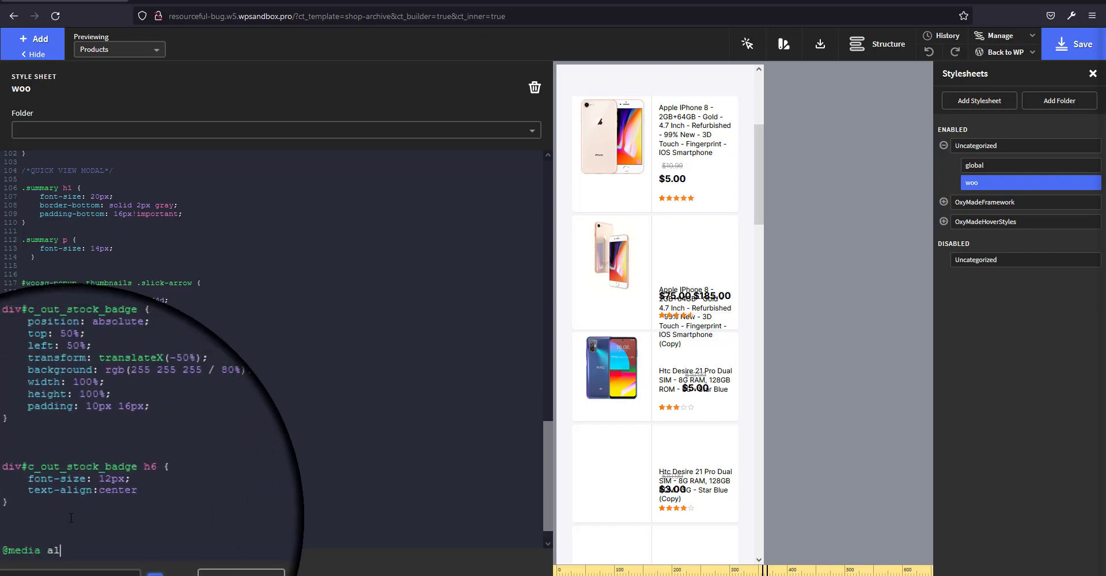
pyautogui.write(' all and (max-width:')
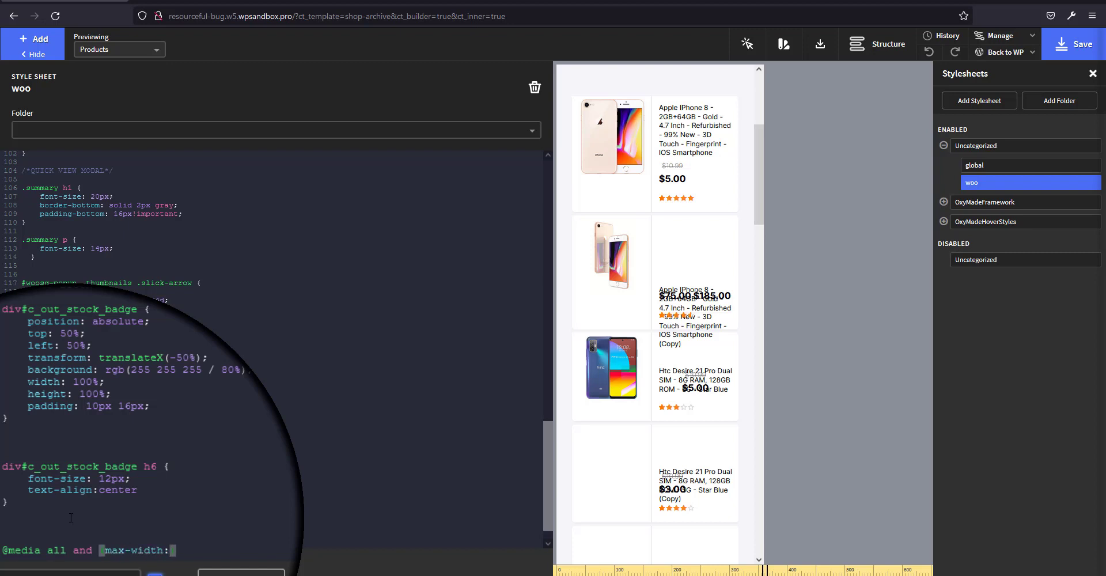
pyautogui.write('481px){')
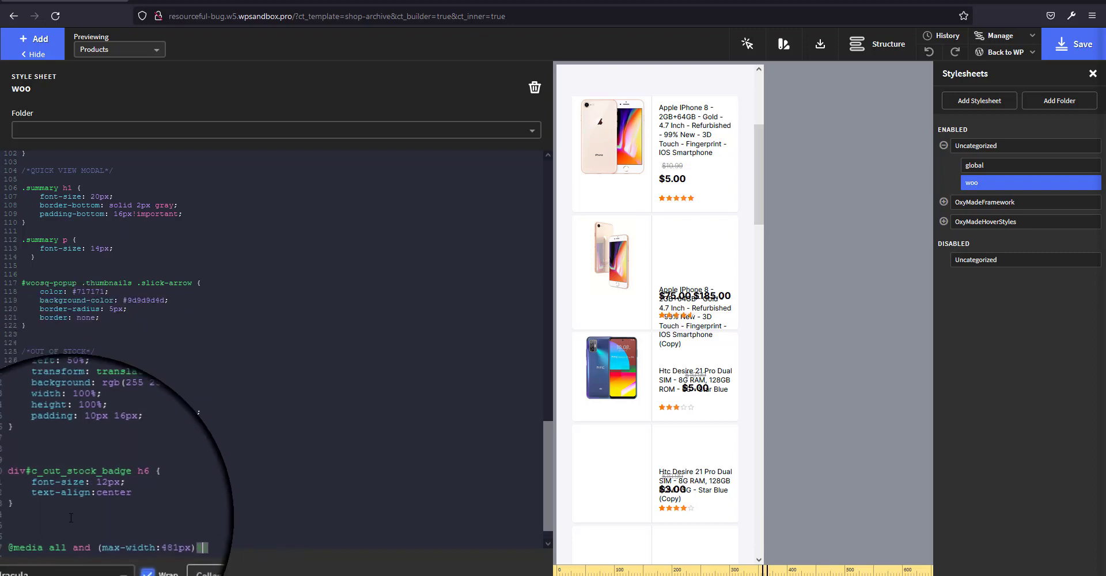
pyautogui.press('Return')
pyautogui.press('Return')
pyautogui.press('Return')
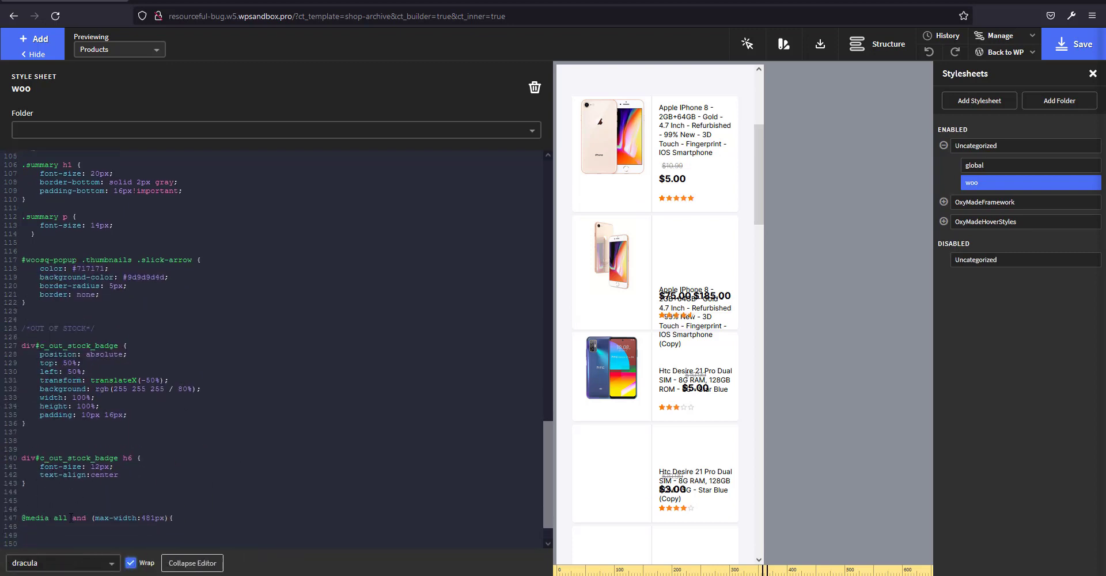
pyautogui.hotkey('ctrl', 'v')
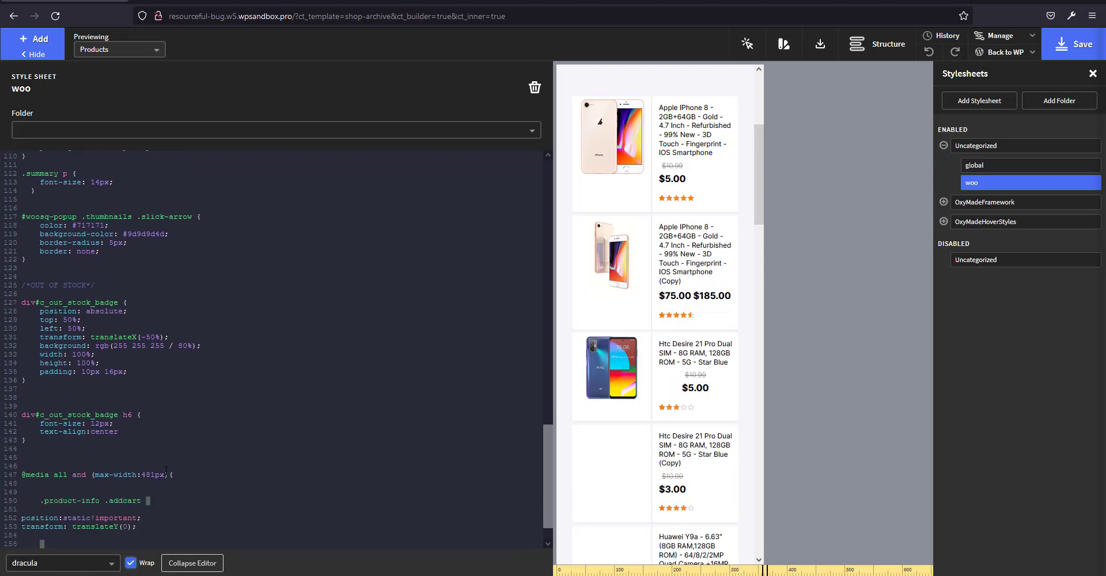
pyautogui.scroll(-1, 191, 451)
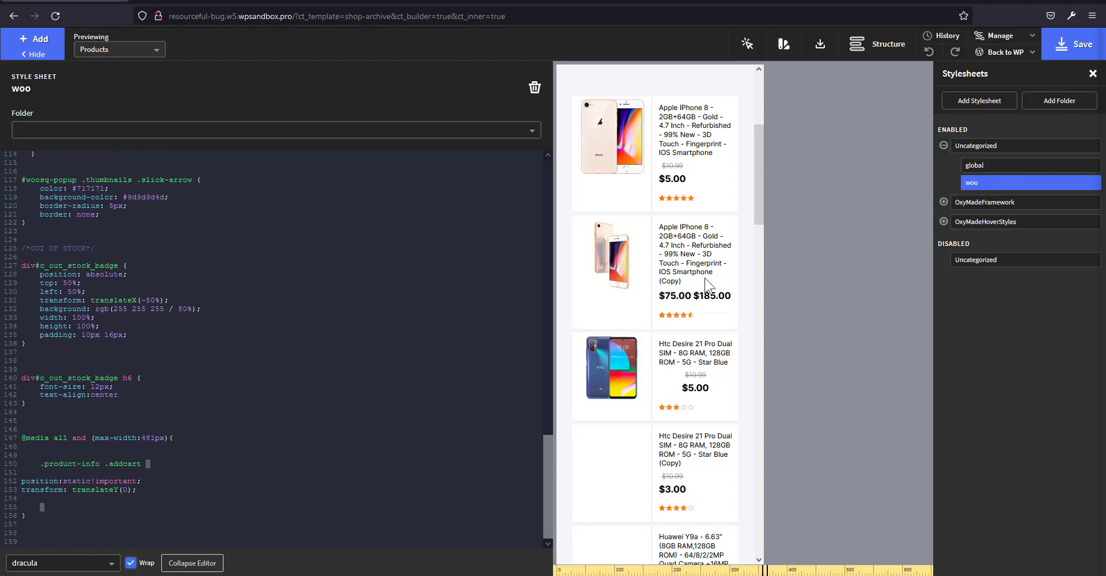
# Set the product image's add to cart block to display none at the phone breakpoint and save the template
pyautogui.click(873, 51)
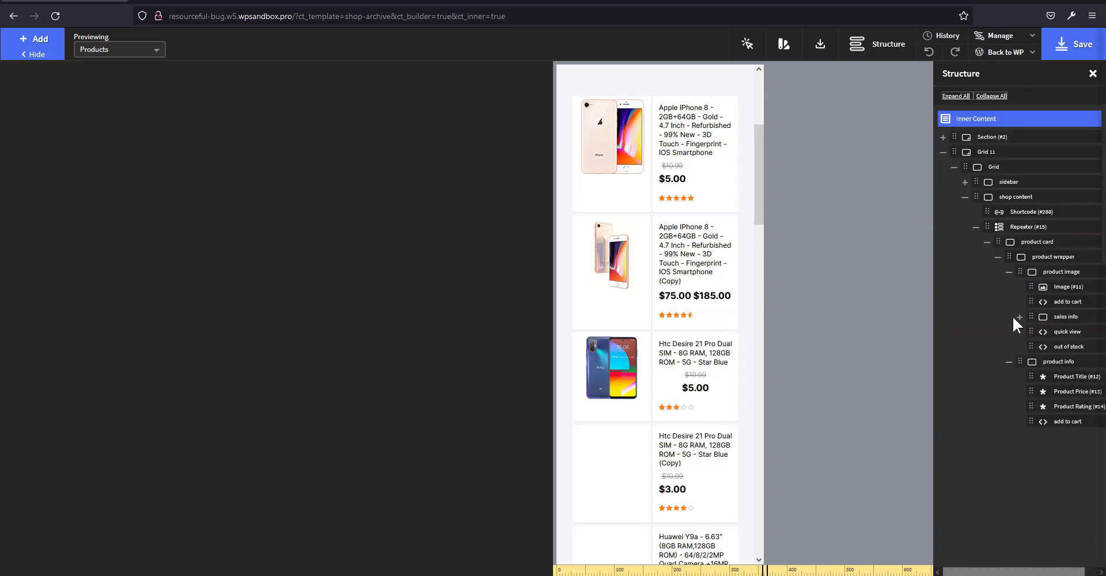
pyautogui.click(1063, 303)
pyautogui.click(122, 181)
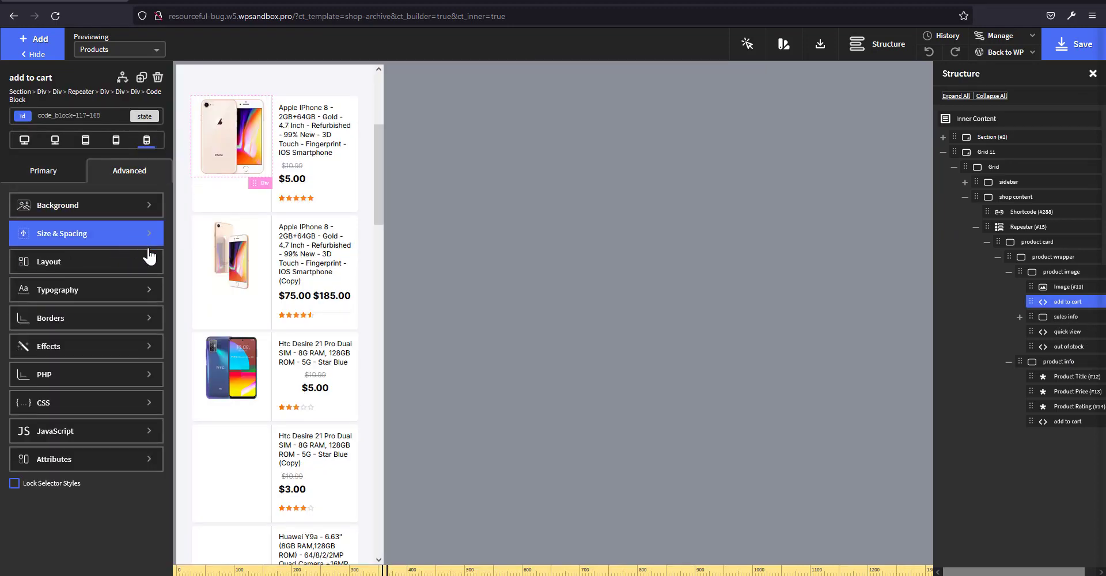
pyautogui.click(129, 238)
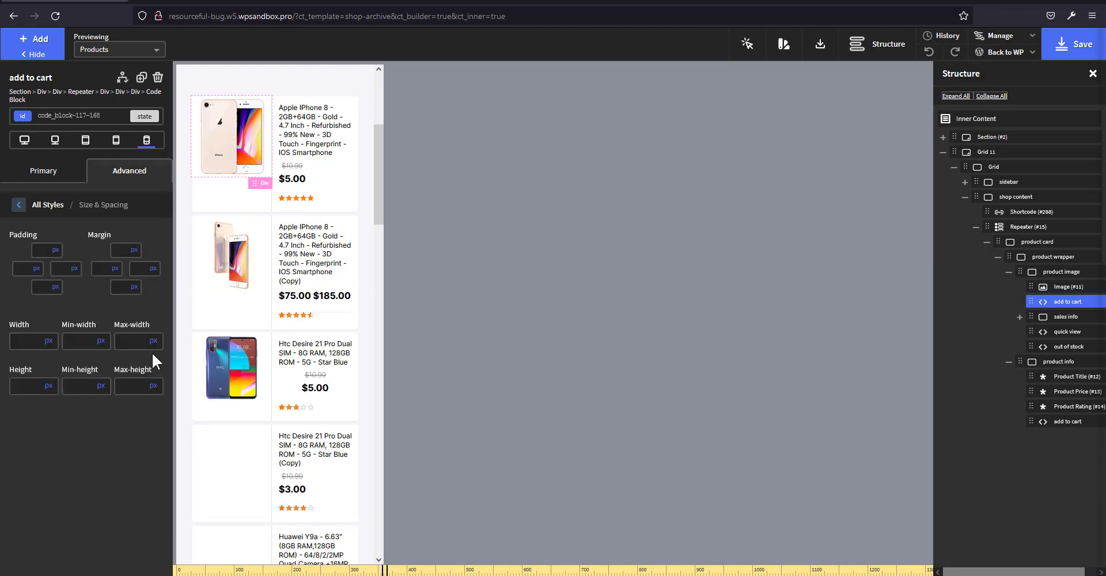
pyautogui.click(127, 179)
pyautogui.click(103, 268)
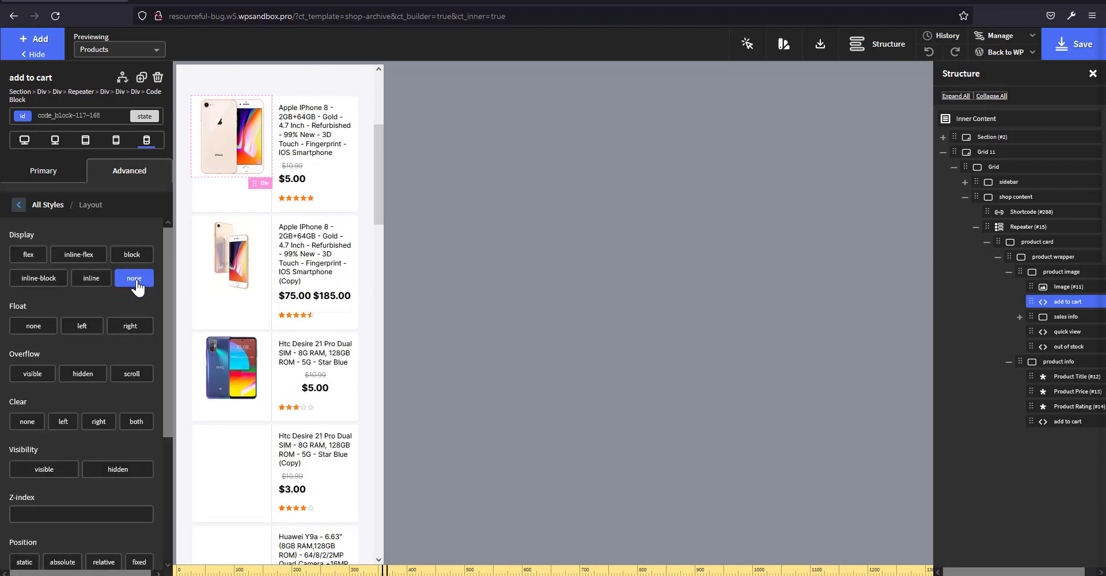
pyautogui.click(136, 282)
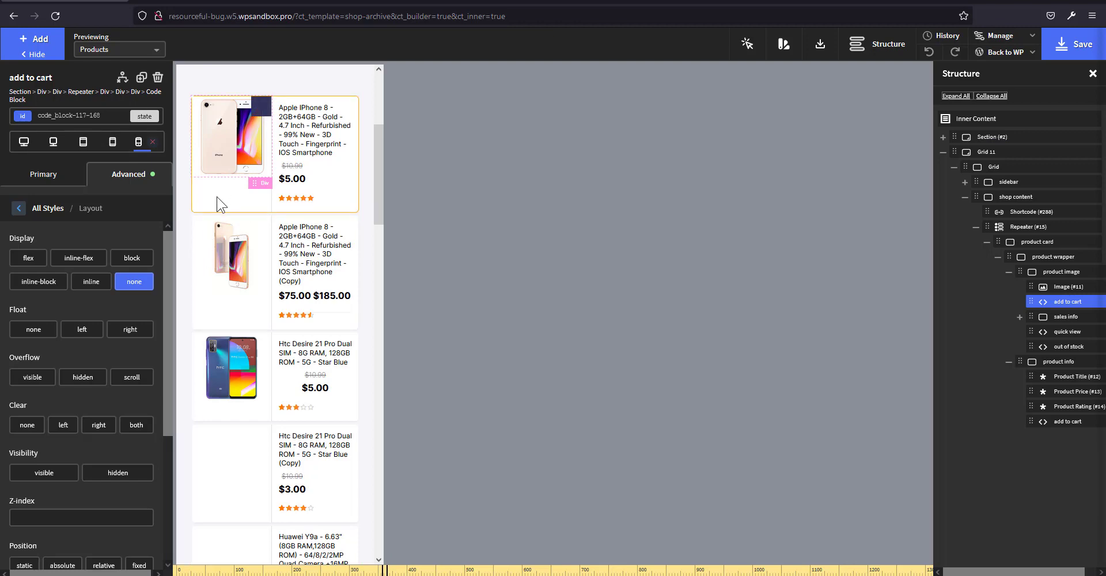
pyautogui.click(1075, 44)
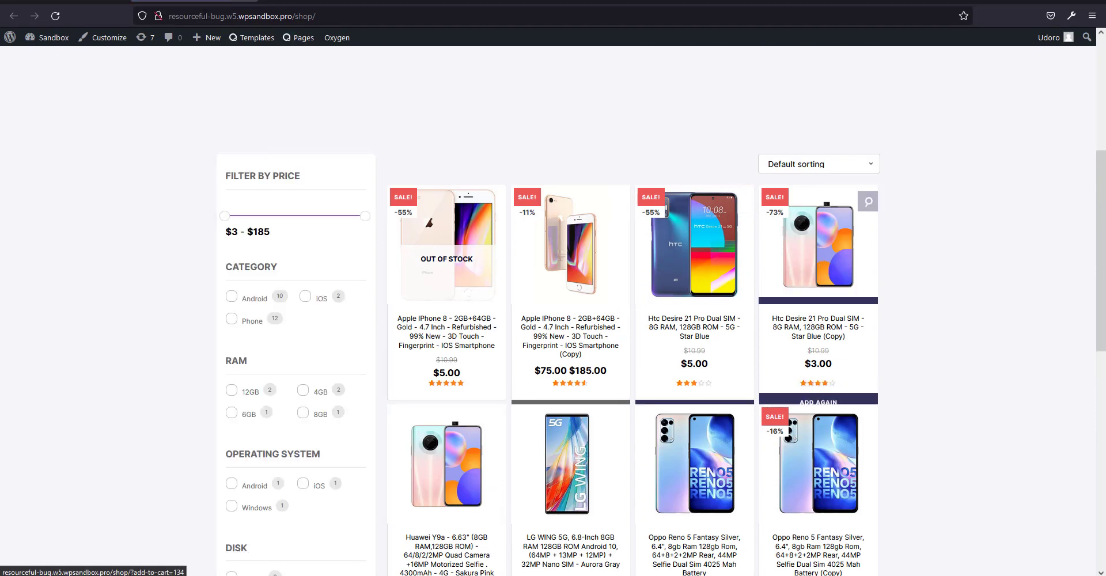
# Back in the Oxygen builder, set the product info's add to cart block to display block at the 479px breakpoint and save
pyautogui.click(64, 1)
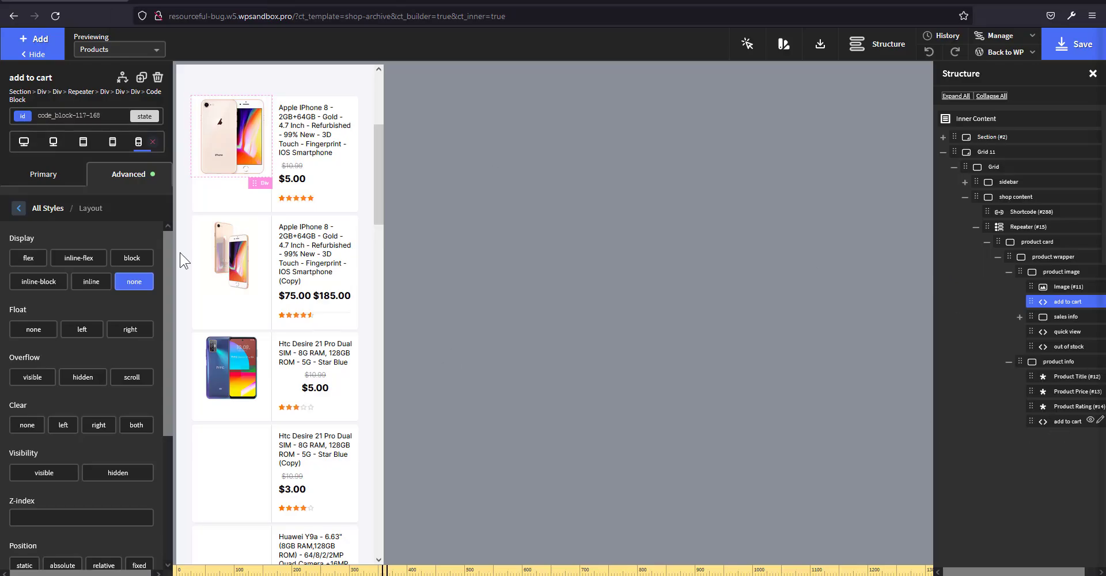
pyautogui.click(24, 141)
pyautogui.click(124, 174)
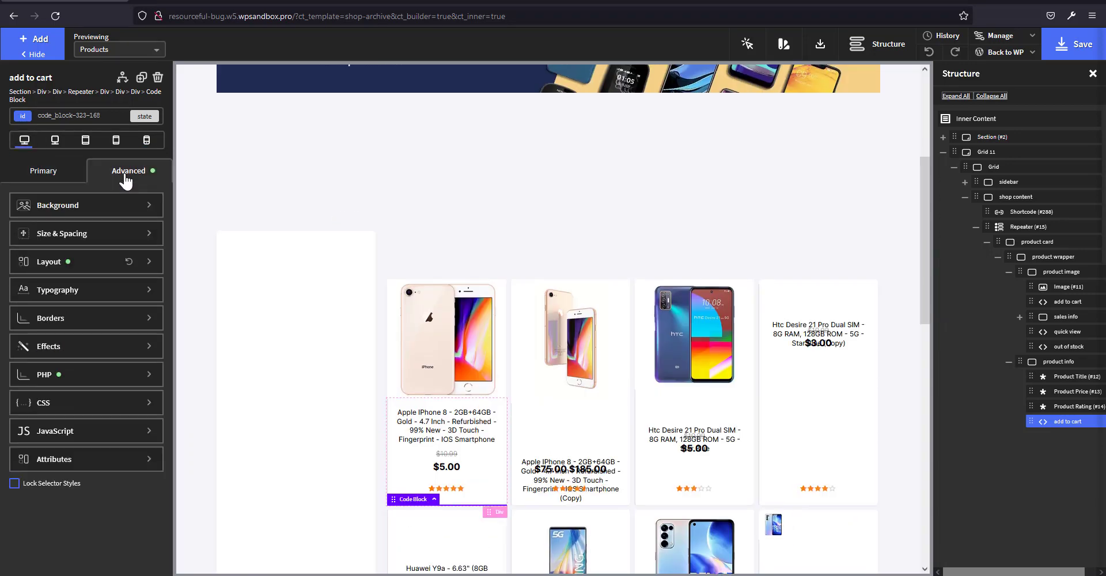
pyautogui.click(84, 261)
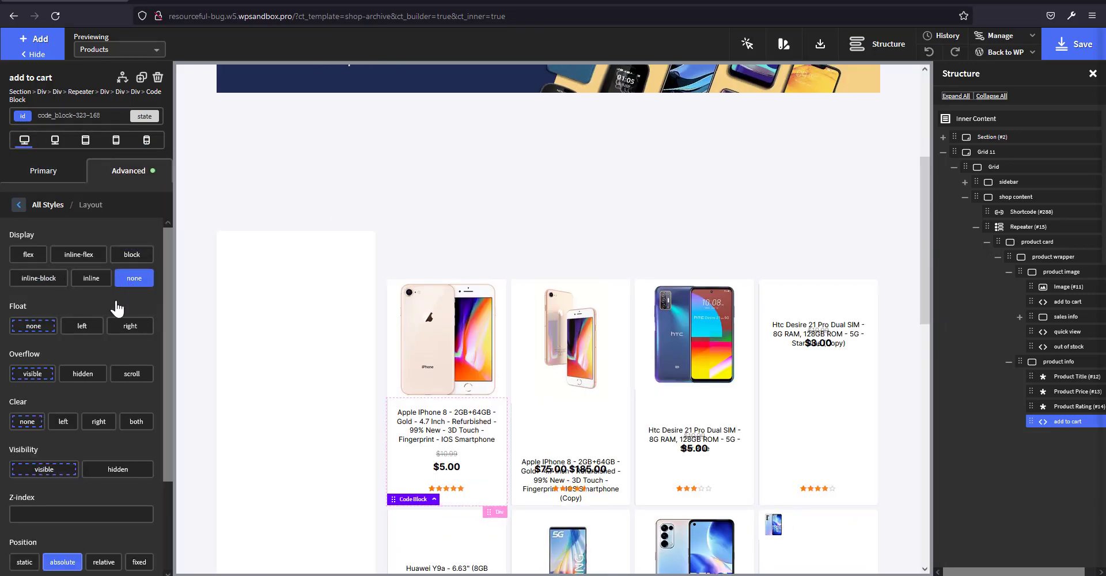
pyautogui.click(147, 140)
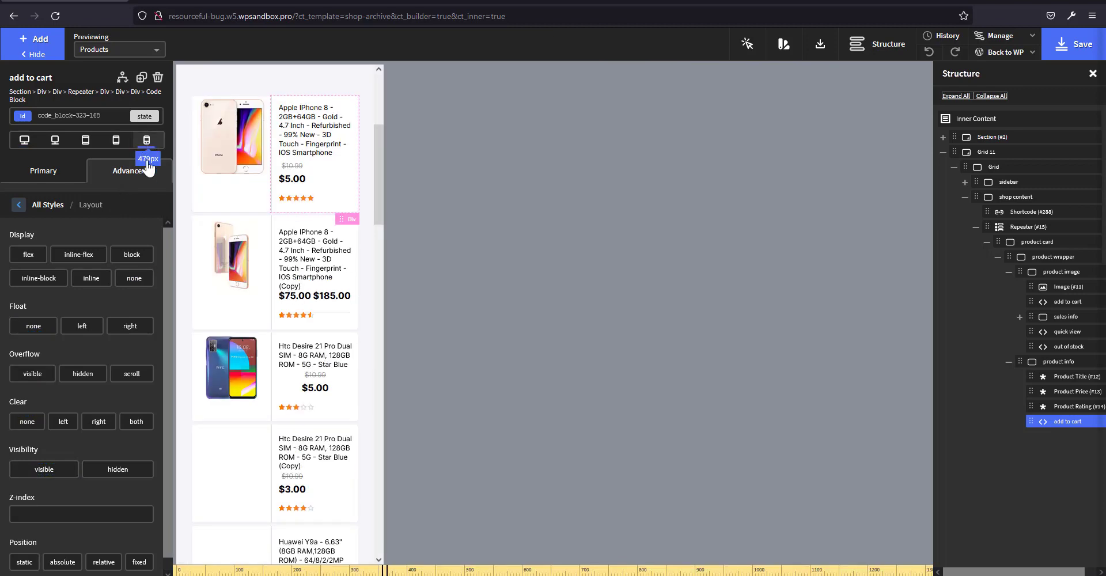
pyautogui.click(27, 258)
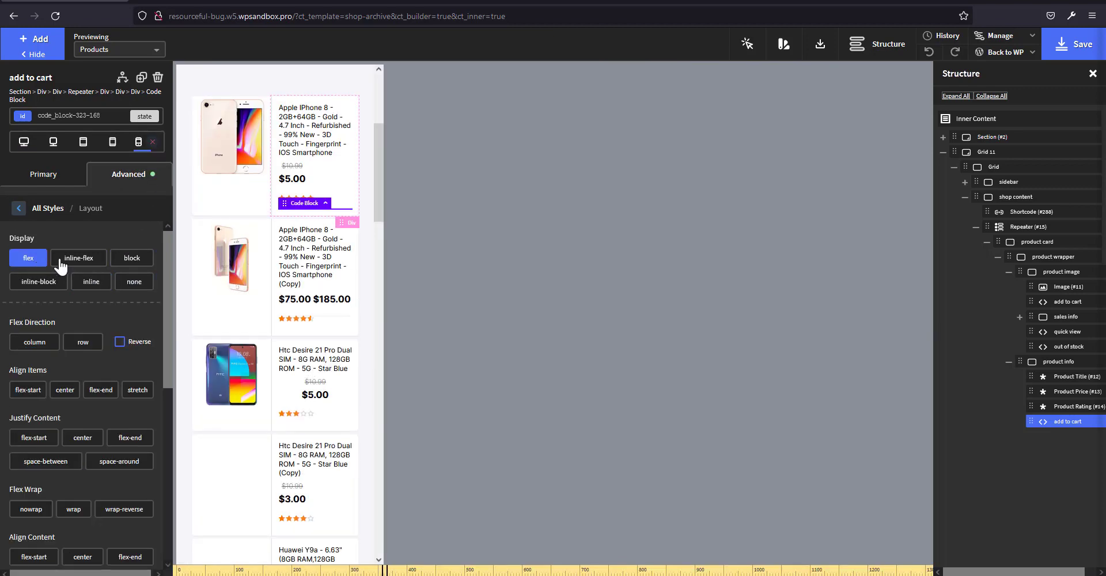
pyautogui.click(128, 258)
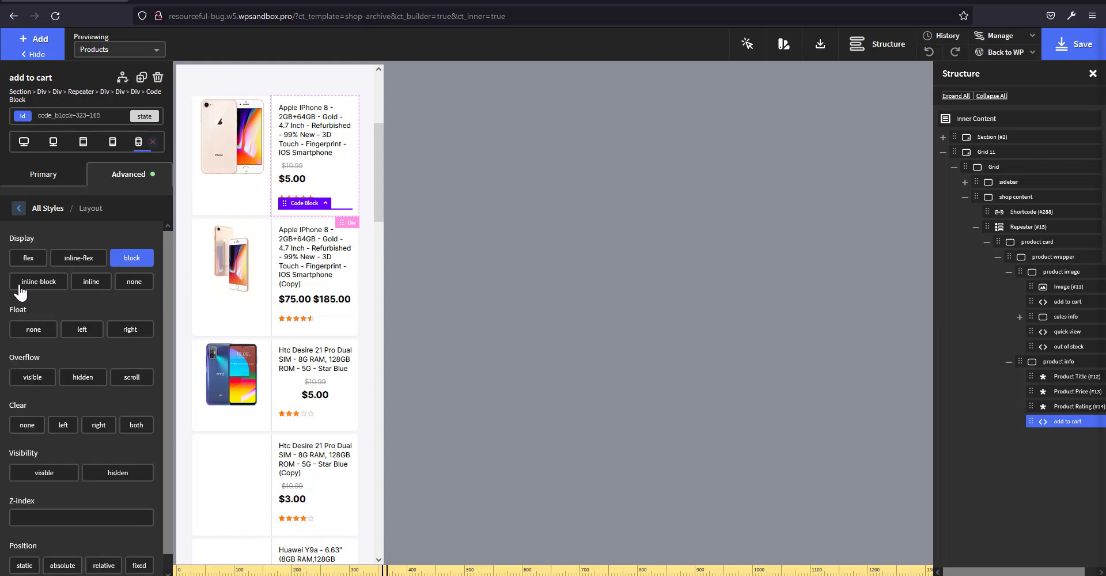
pyautogui.click(1066, 52)
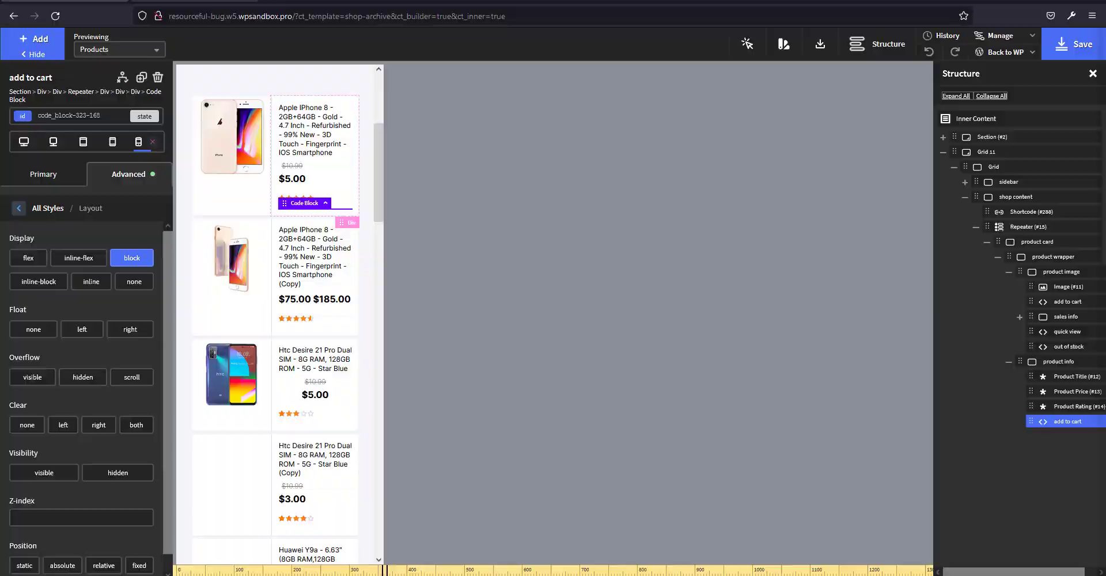
# Reload the shop page in Firefox, preview it at iPhone 6/7/8 size and examine the add-to-cart buttons on the product cards
pyautogui.click(193, 1)
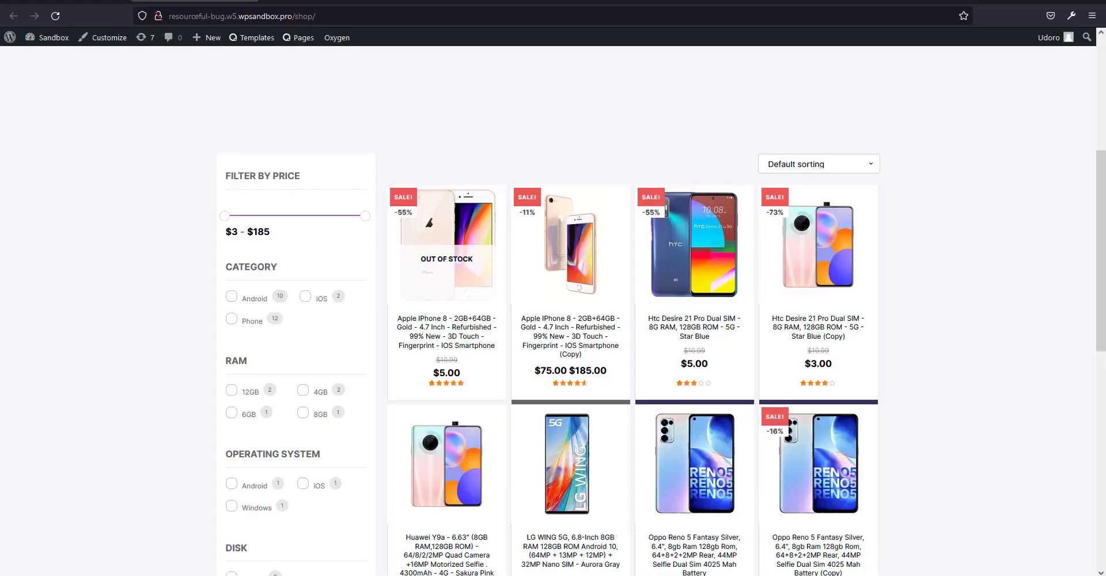
pyautogui.press('F5')
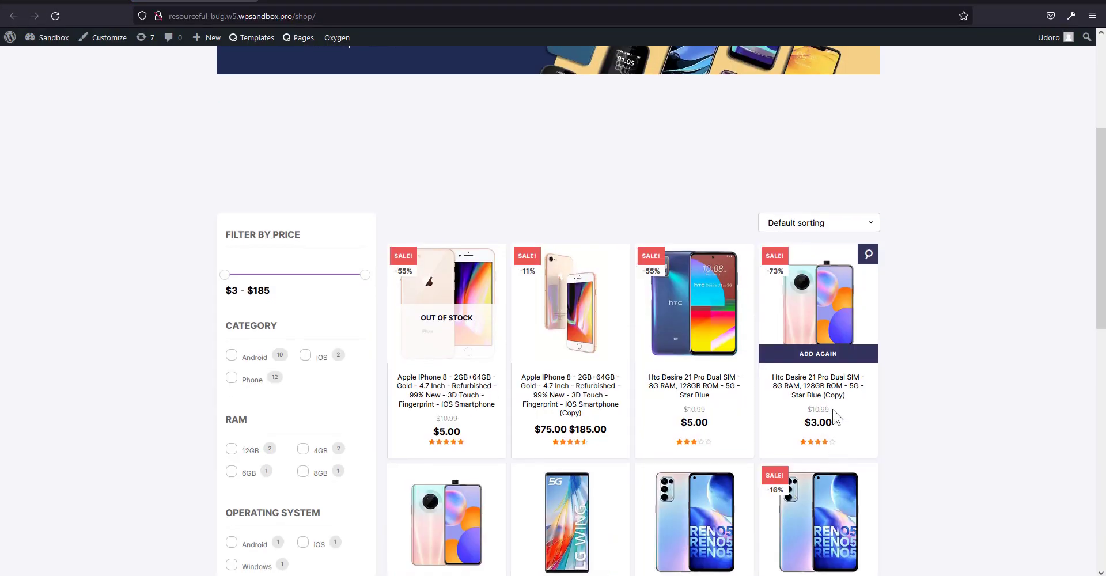
pyautogui.press('F12')
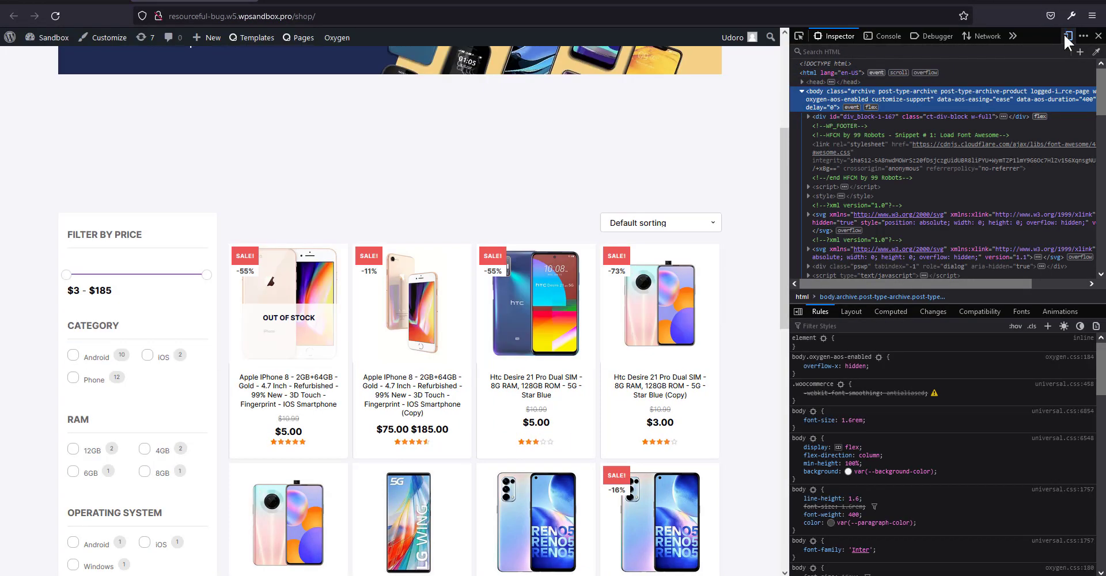
pyautogui.click(1067, 36)
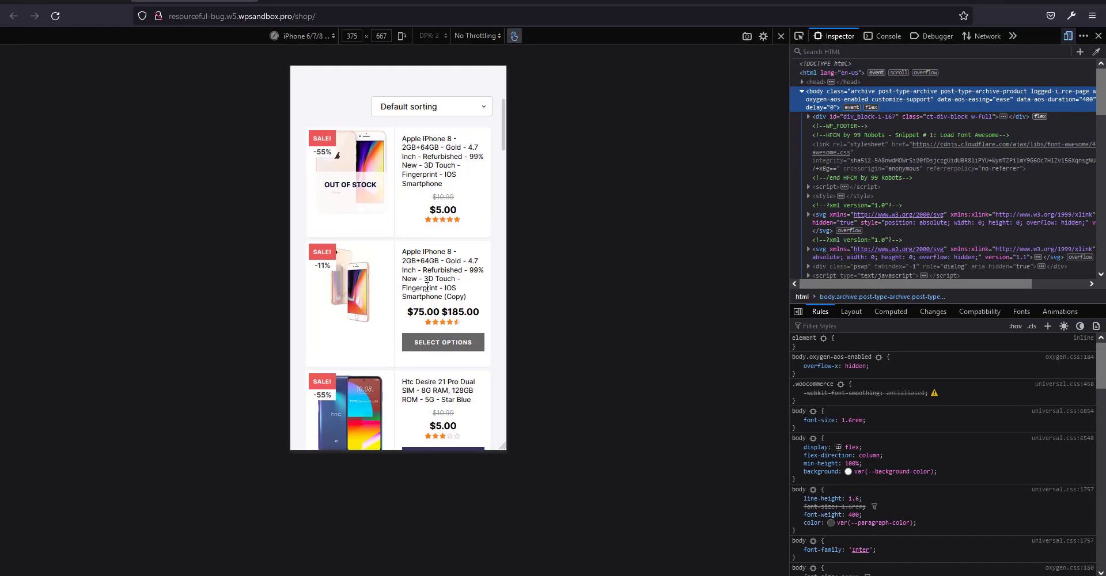
pyautogui.scroll(-3, 444, 293)
pyautogui.scroll(-3, 459, 286)
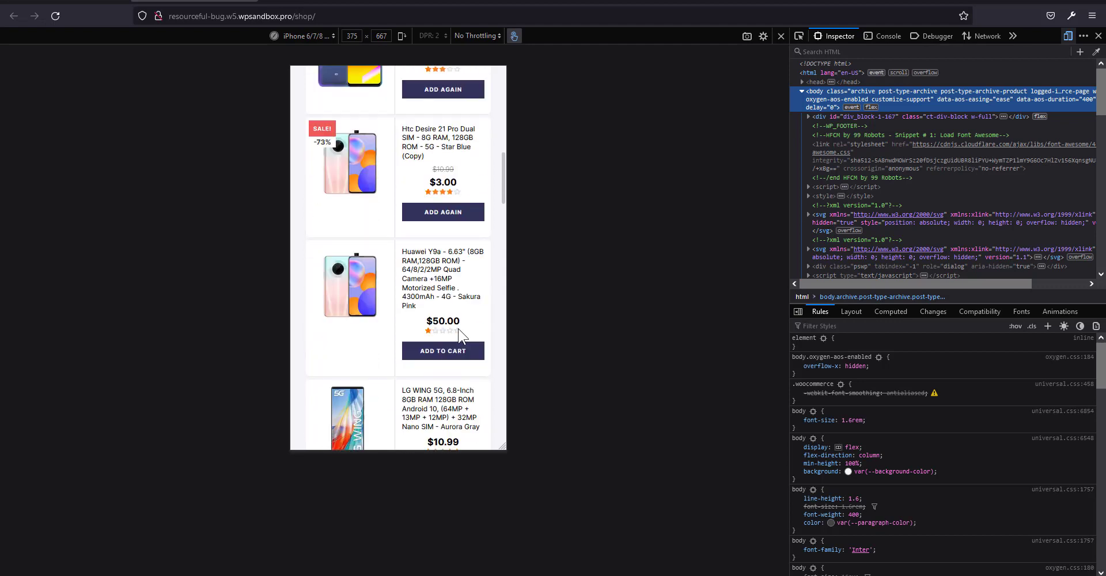
pyautogui.scroll(4, 432, 291)
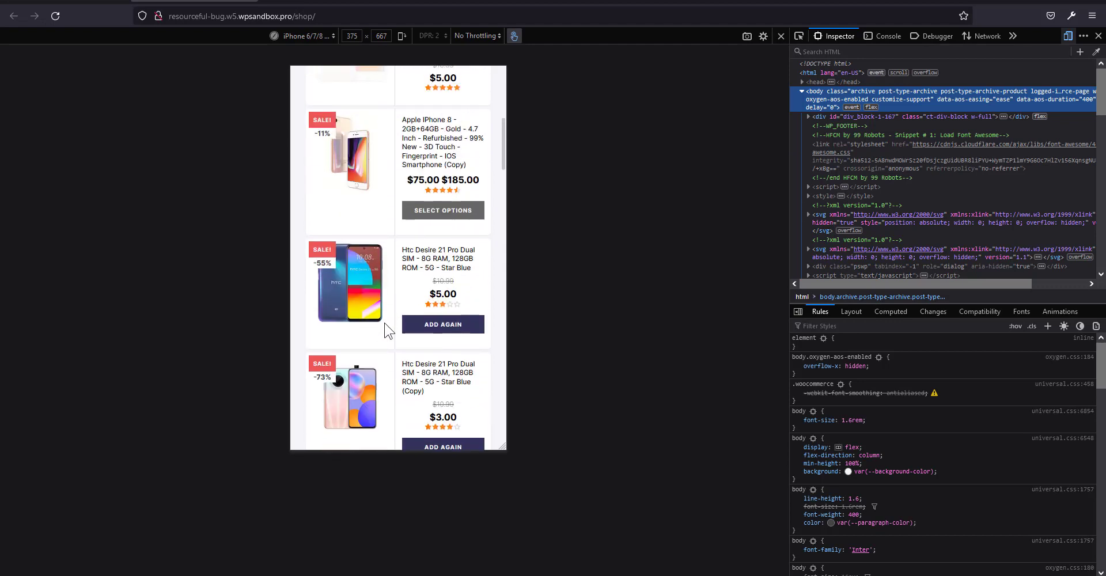
pyautogui.scroll(-1, 363, 248)
pyautogui.scroll(1, 366, 190)
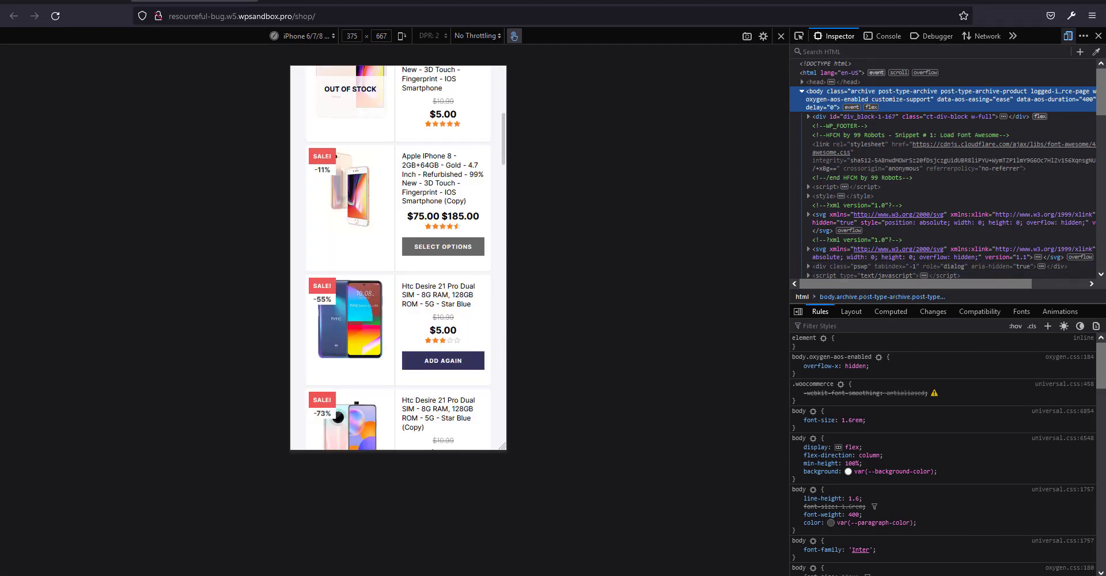
# Switch to Chrome, reload the shop page, and create a new empty style rule for the first product card's quick-view block
pyautogui.click(97, 553)
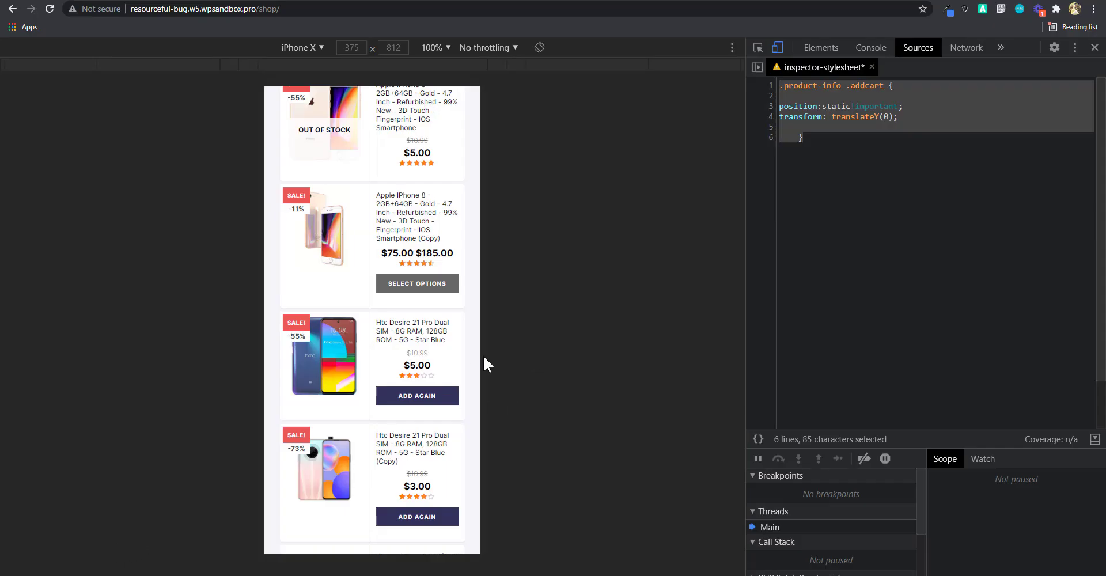
pyautogui.press('F5')
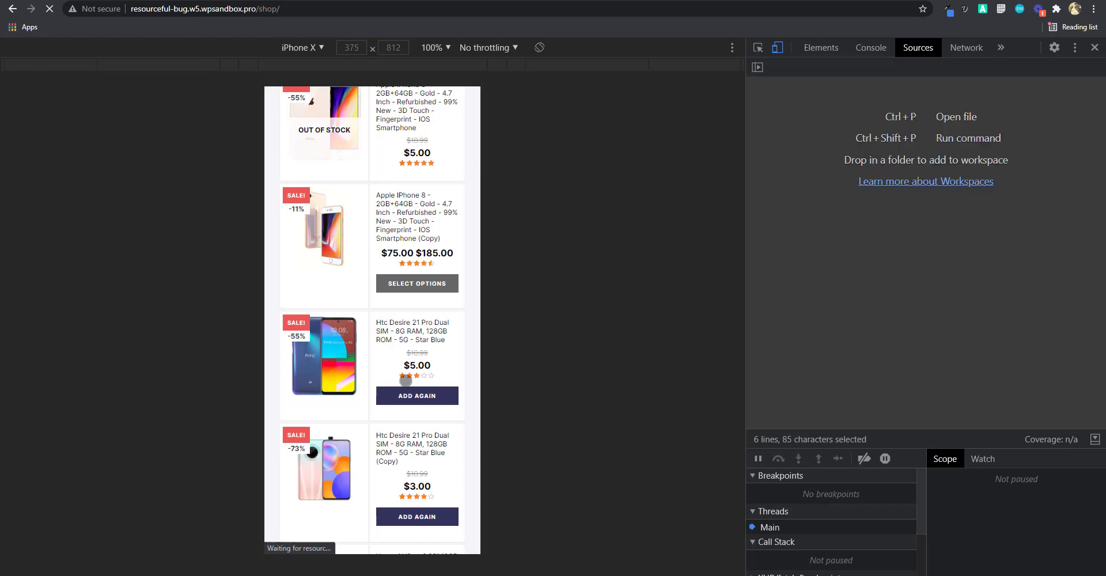
pyautogui.click(758, 47)
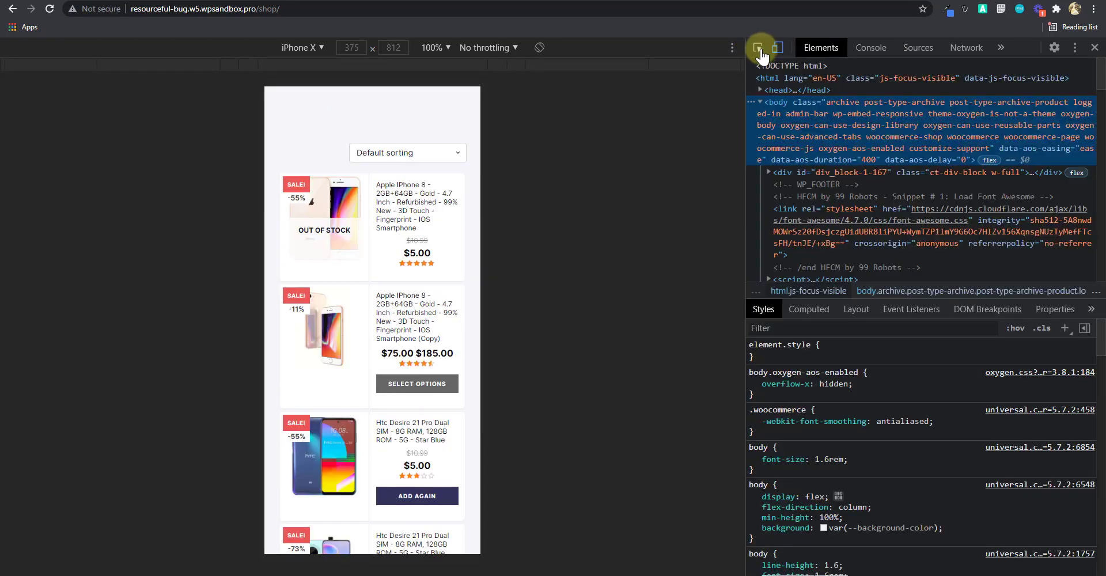
pyautogui.click(363, 206)
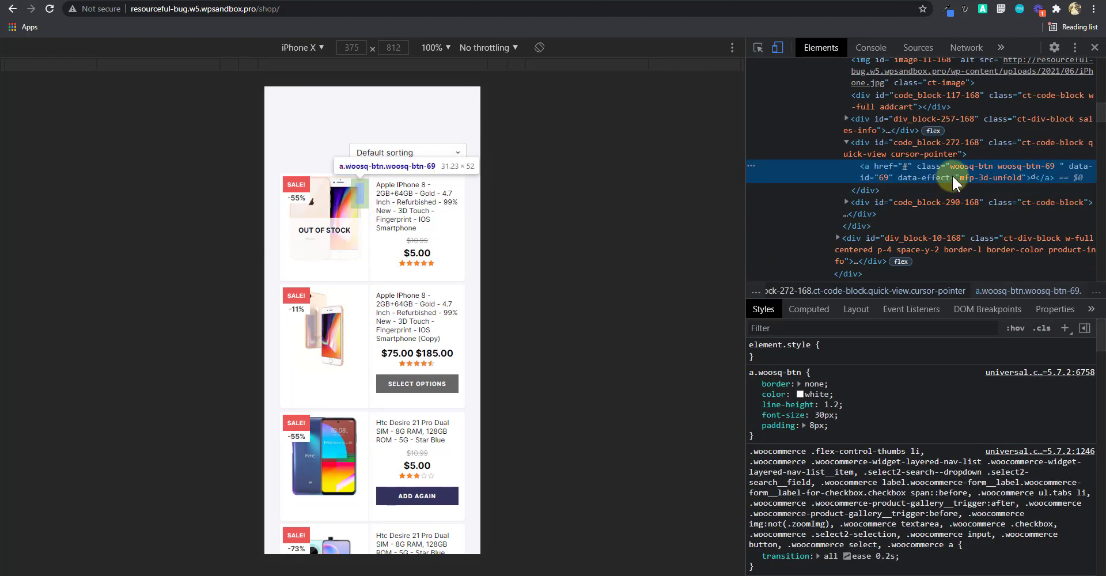
pyautogui.click(955, 148)
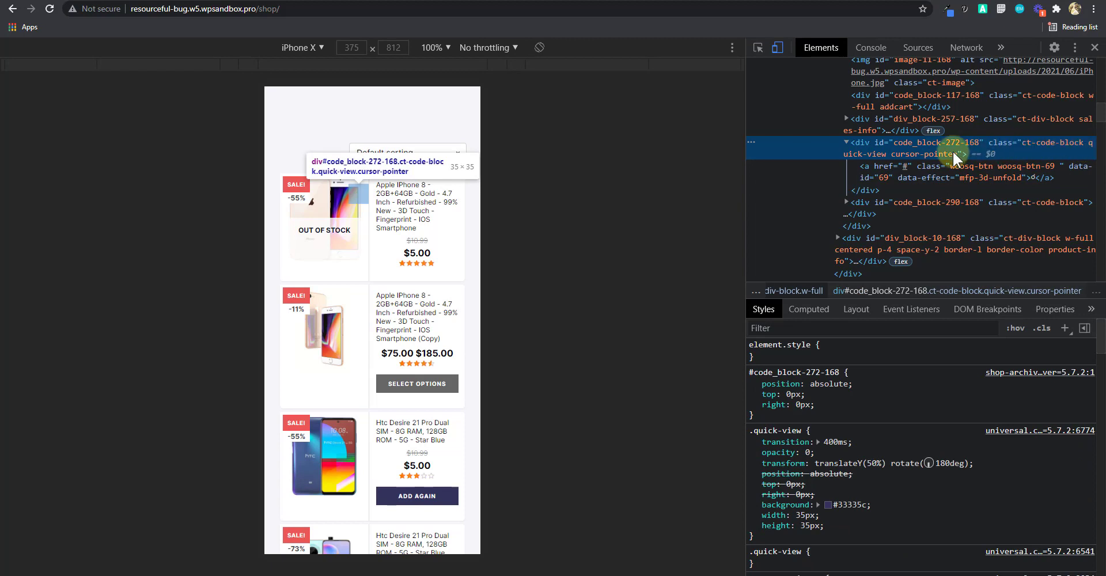
pyautogui.doubleClick(871, 154)
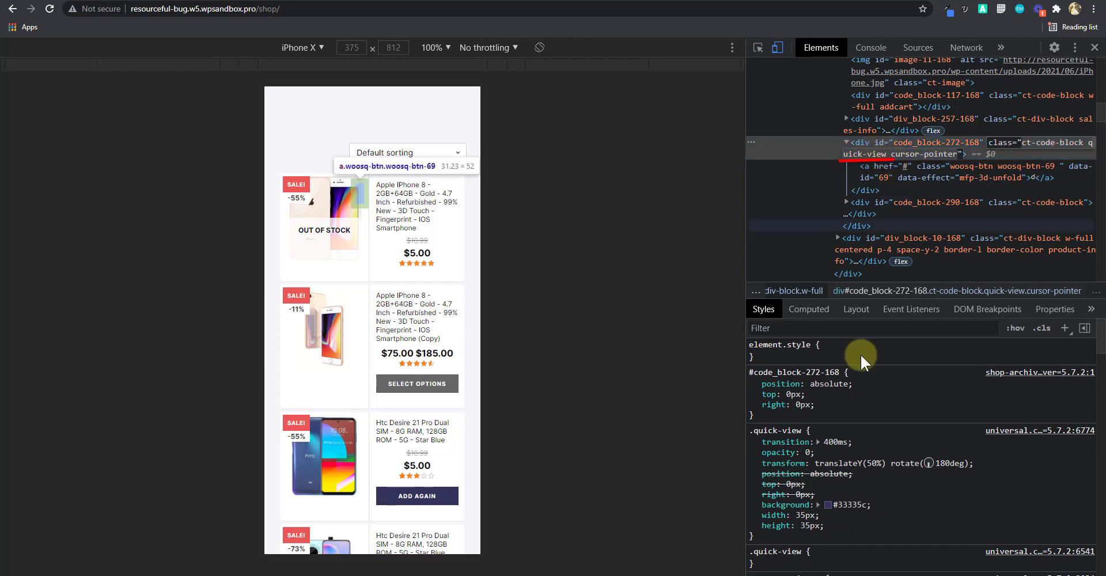
pyautogui.click(1064, 328)
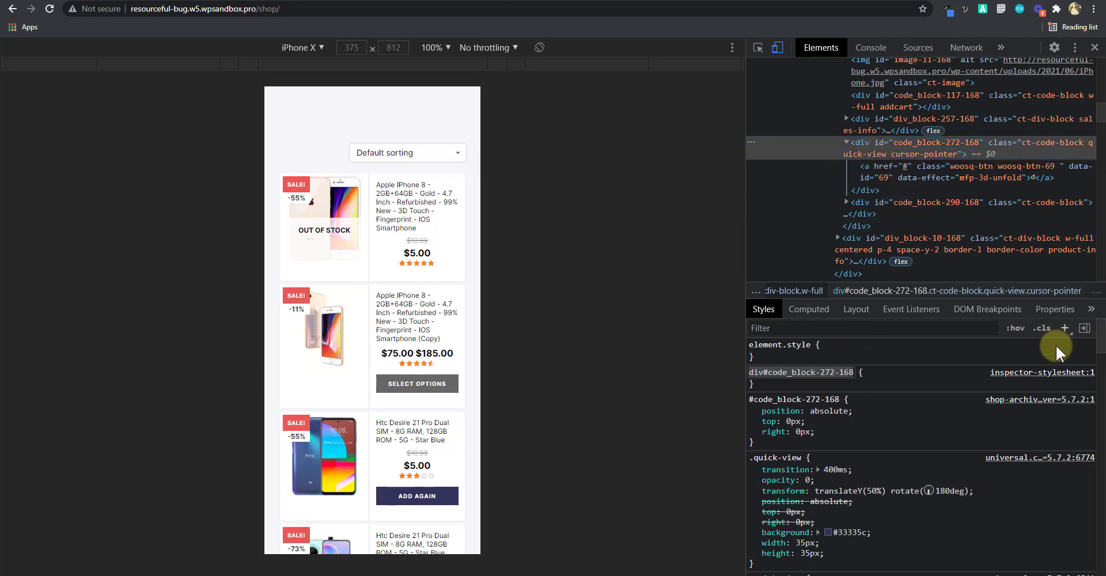
# Change the new rule's selector to .quick-view and set its opacity to 1
pyautogui.write('.w')
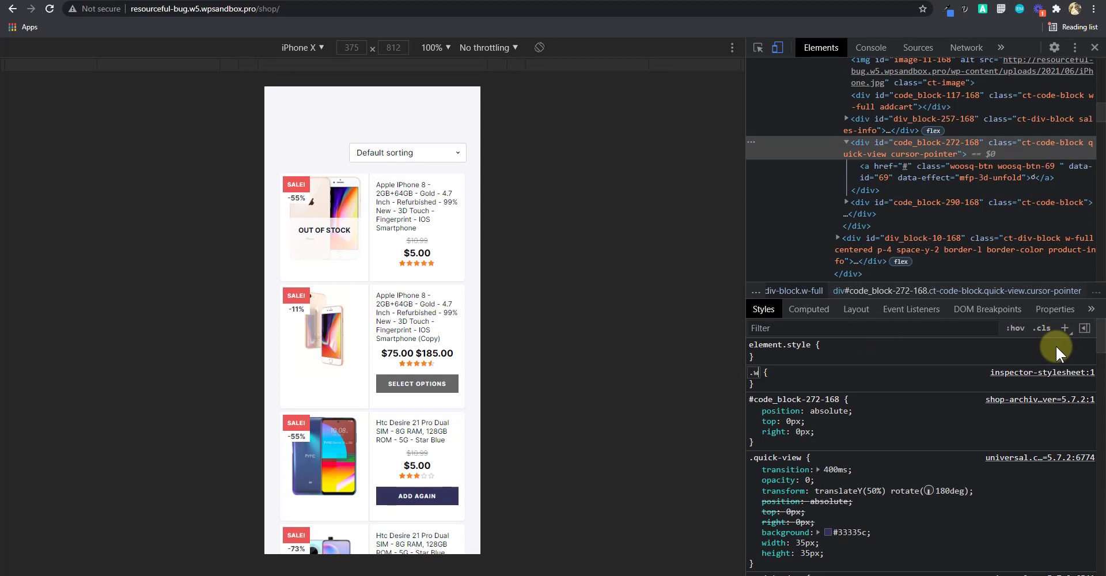
pyautogui.write('uick-view')
pyautogui.press('Return')
pyautogui.write('opa')
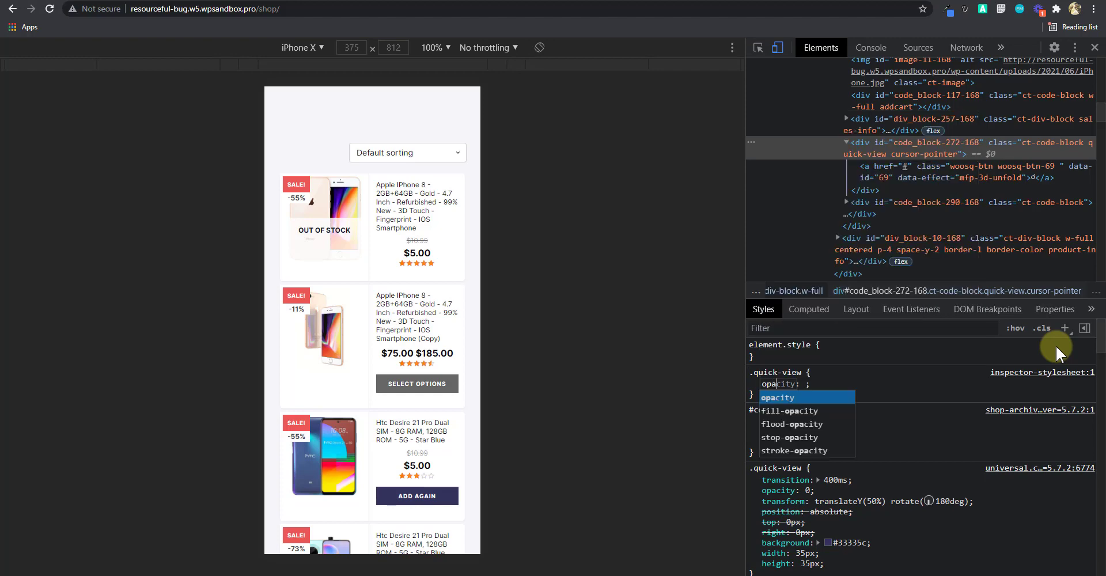
pyautogui.press('Tab')
pyautogui.write('1')
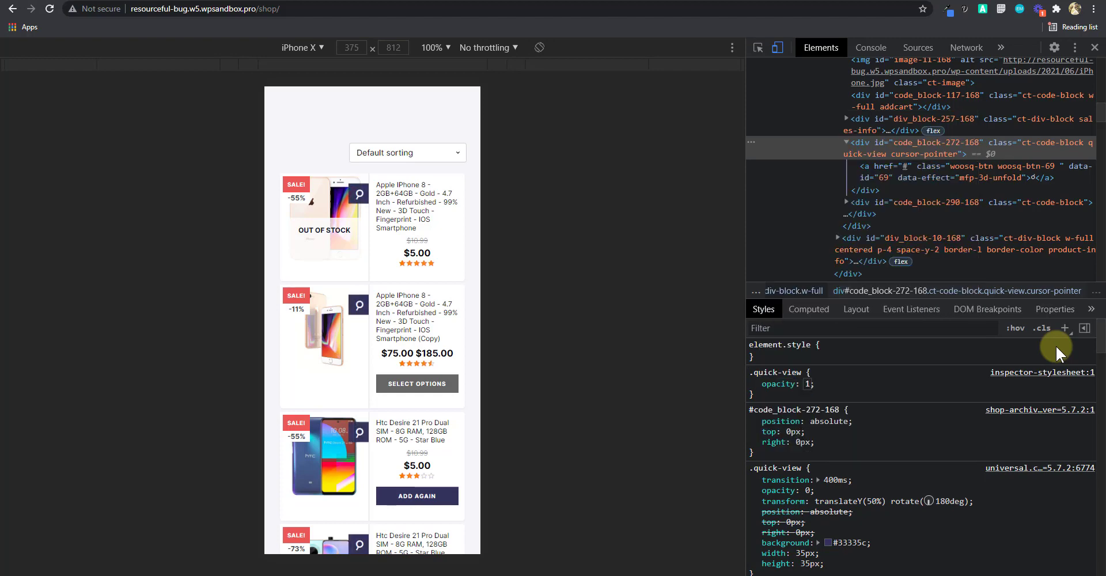
pyautogui.press('Return')
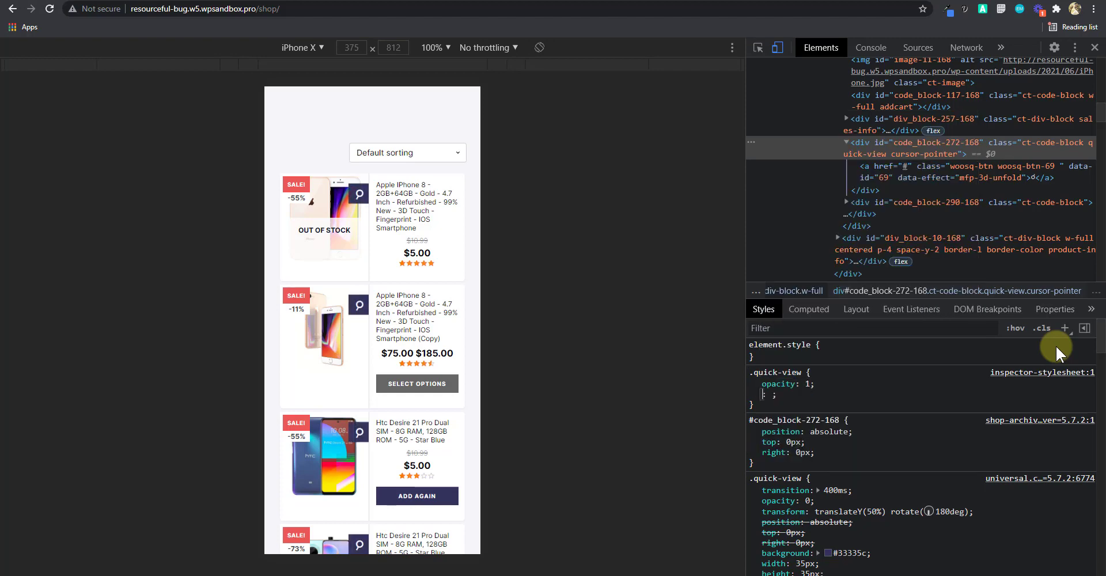
pyautogui.rightClick(787, 512)
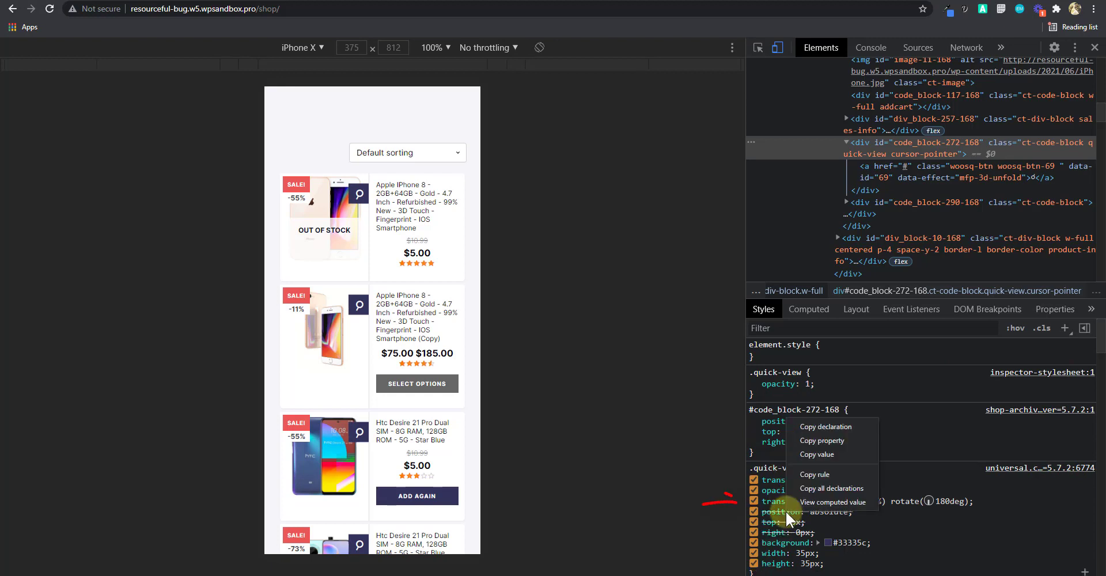
pyautogui.click(836, 426)
pyautogui.click(831, 382)
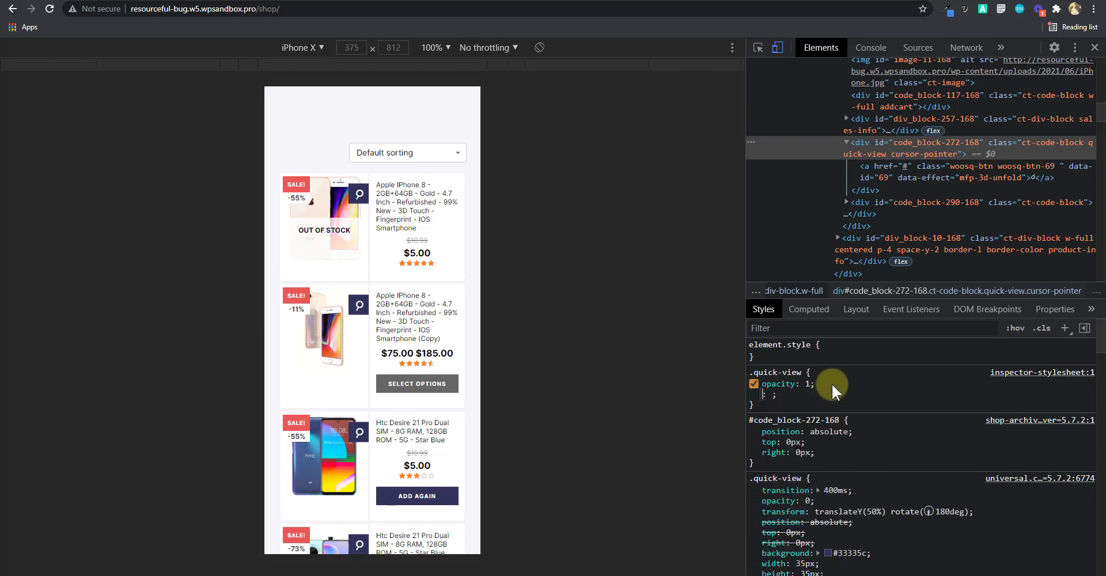
pyautogui.hotkey('ctrl', 'v')
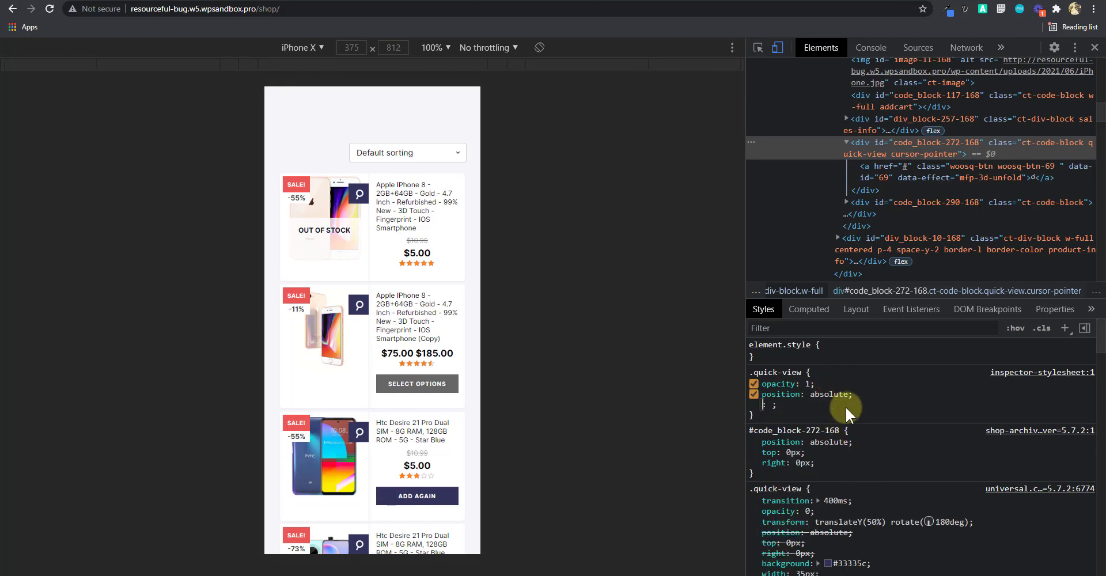
pyautogui.click(896, 393)
pyautogui.hotkey('ctrl', 'z')
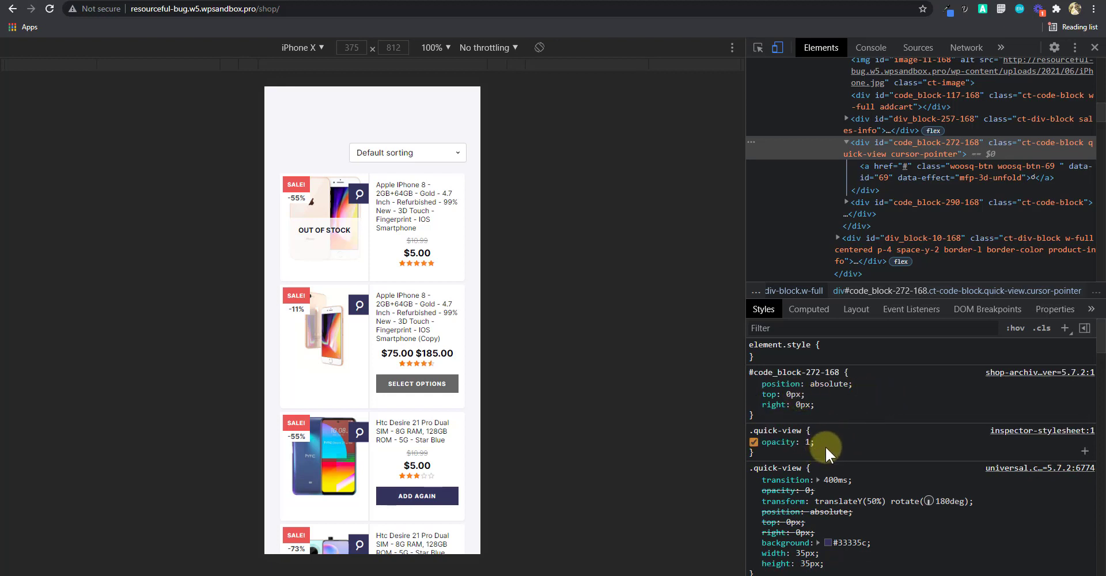
# Copy the original quick-view transform declaration into the new .quick-view rule and change it to translateY(0) rotate(180deg)
pyautogui.rightClick(786, 499)
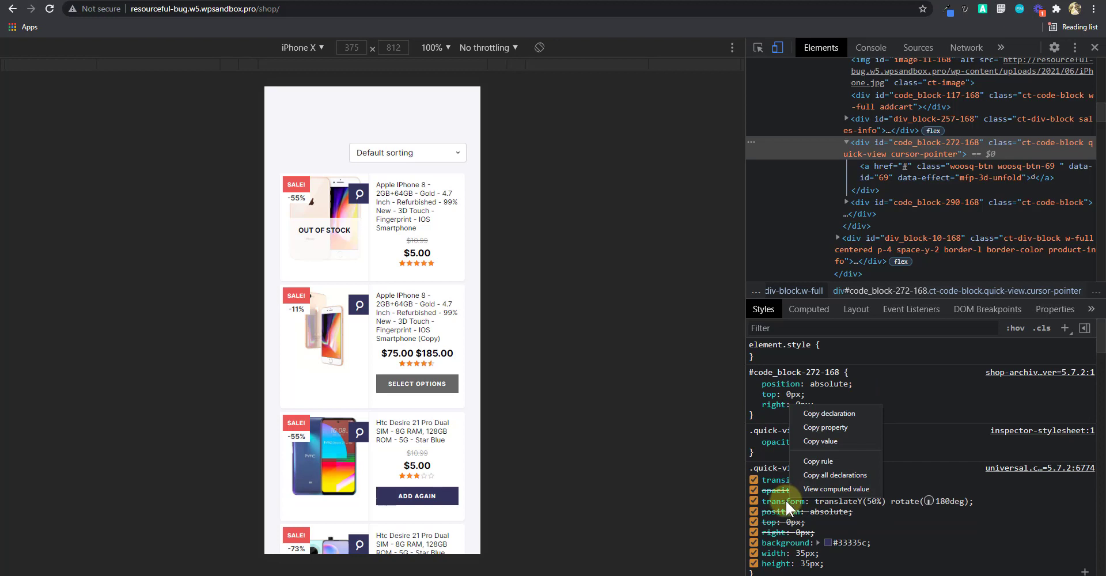
pyautogui.click(839, 415)
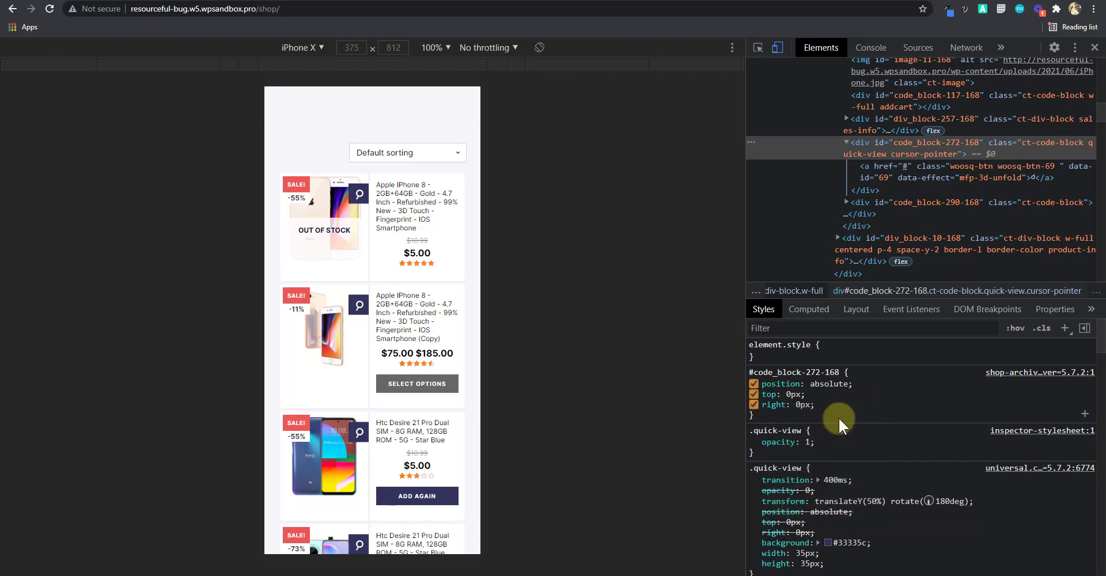
pyautogui.click(825, 442)
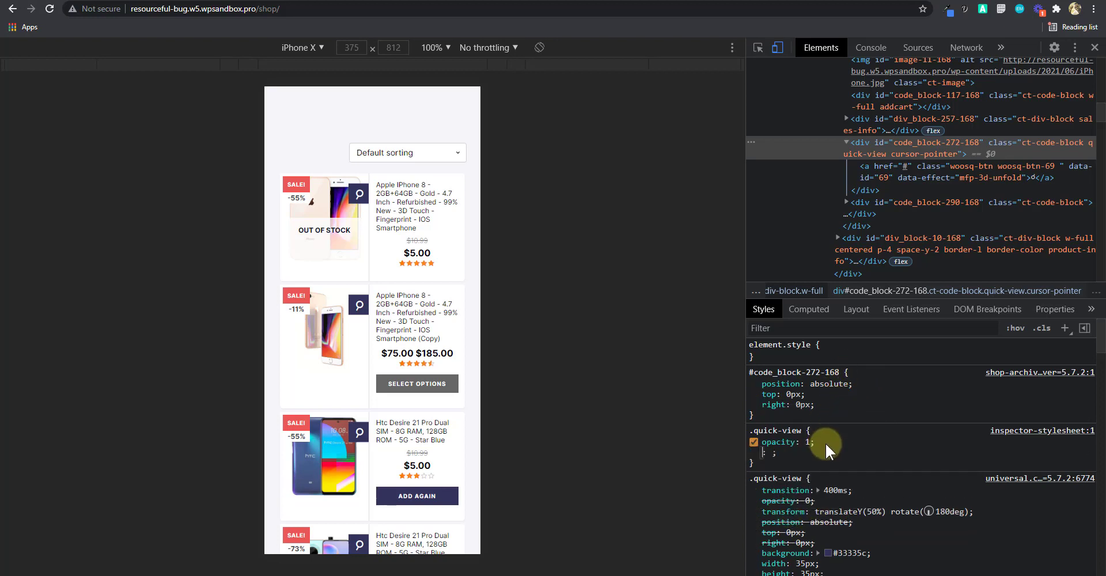
pyautogui.hotkey('ctrl', 'v')
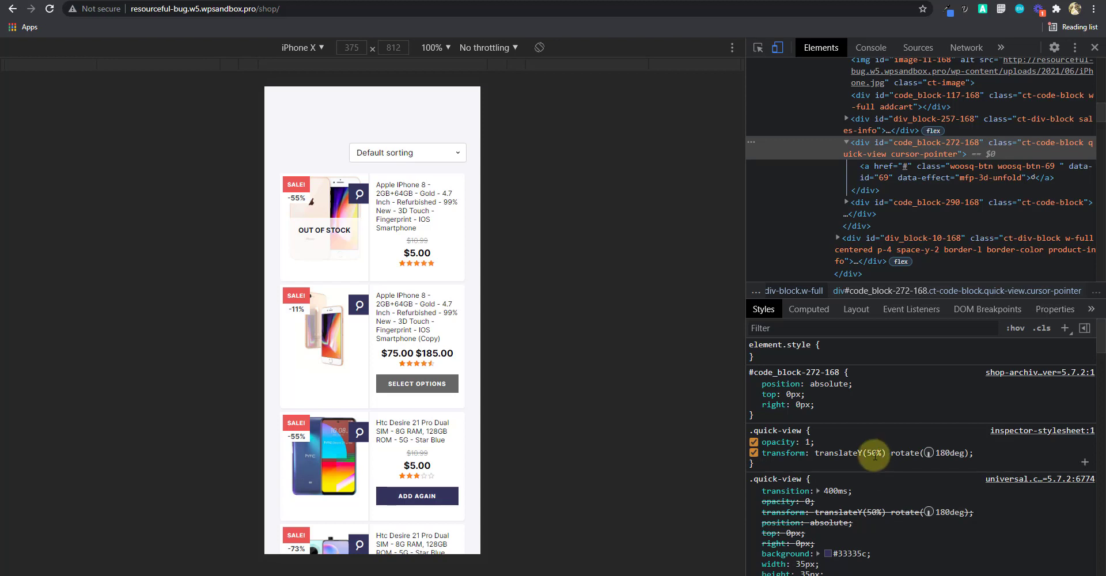
pyautogui.click(875, 454)
pyautogui.click(875, 453)
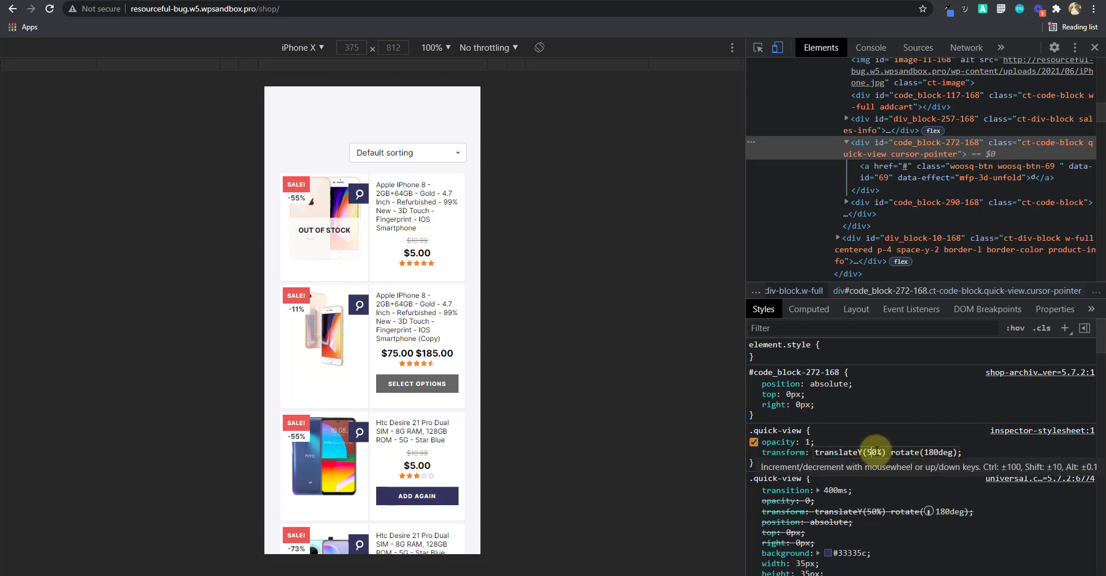
pyautogui.press('BackSpace')
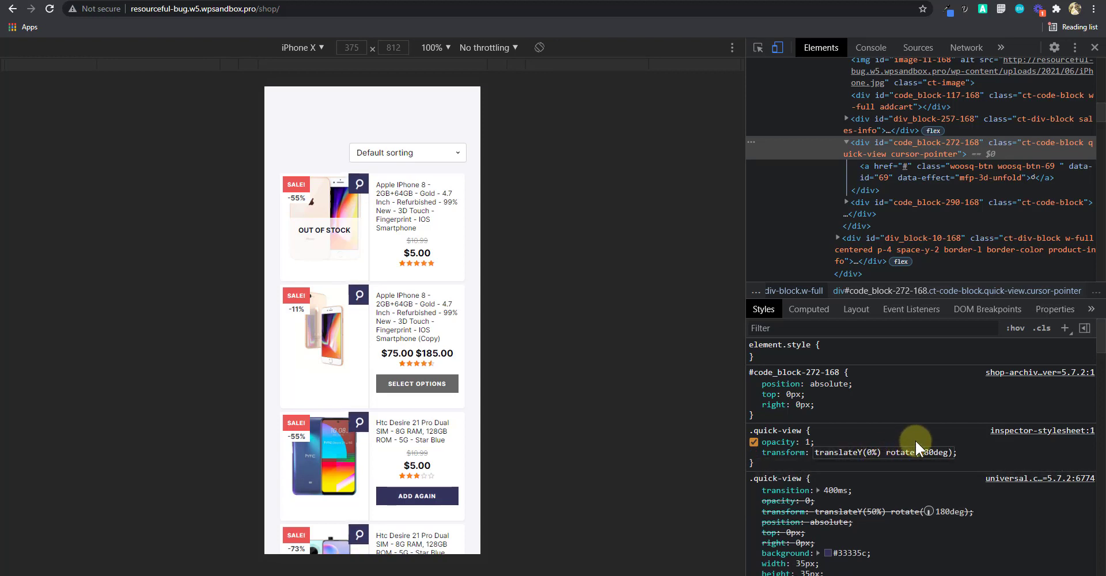
pyautogui.press('Delete')
pyautogui.press('Return')
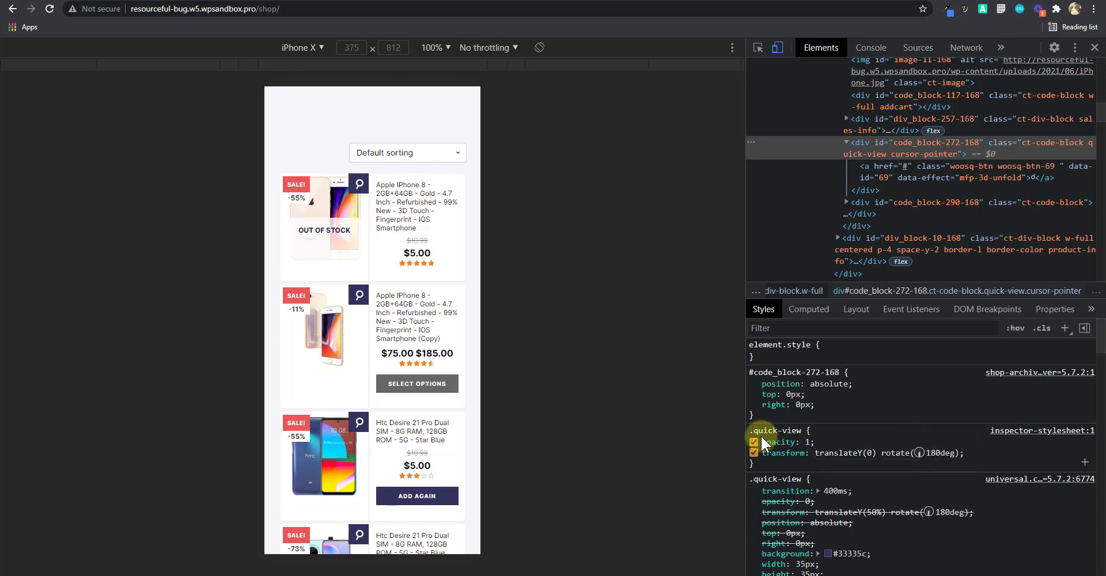
# Add a top declaration of auto!important to the new .quick-view rule
pyautogui.click(987, 457)
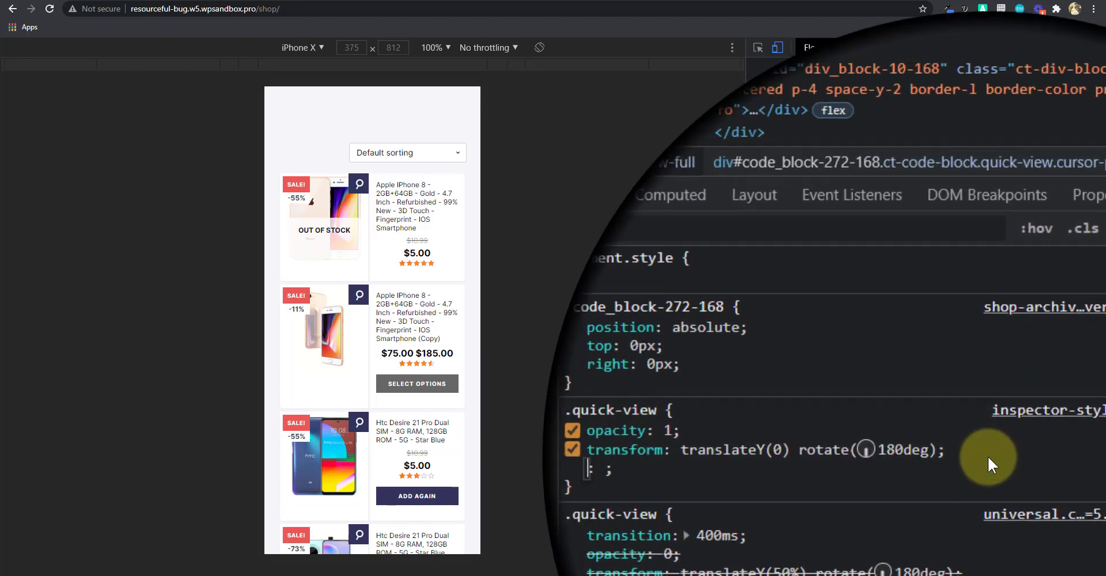
pyautogui.write('o')
pyautogui.press('BackSpace')
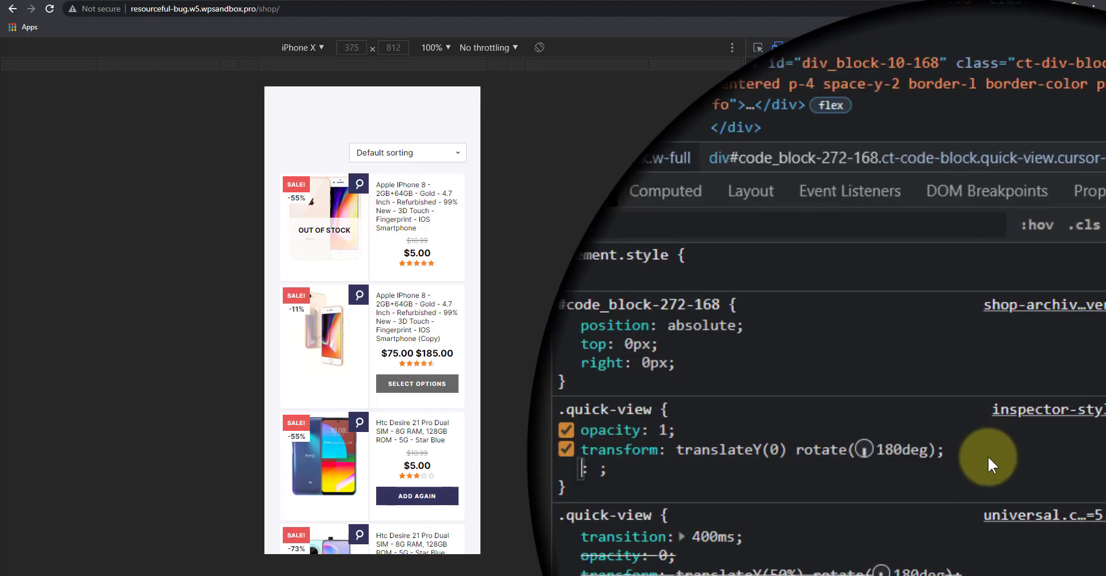
pyautogui.write('top:a')
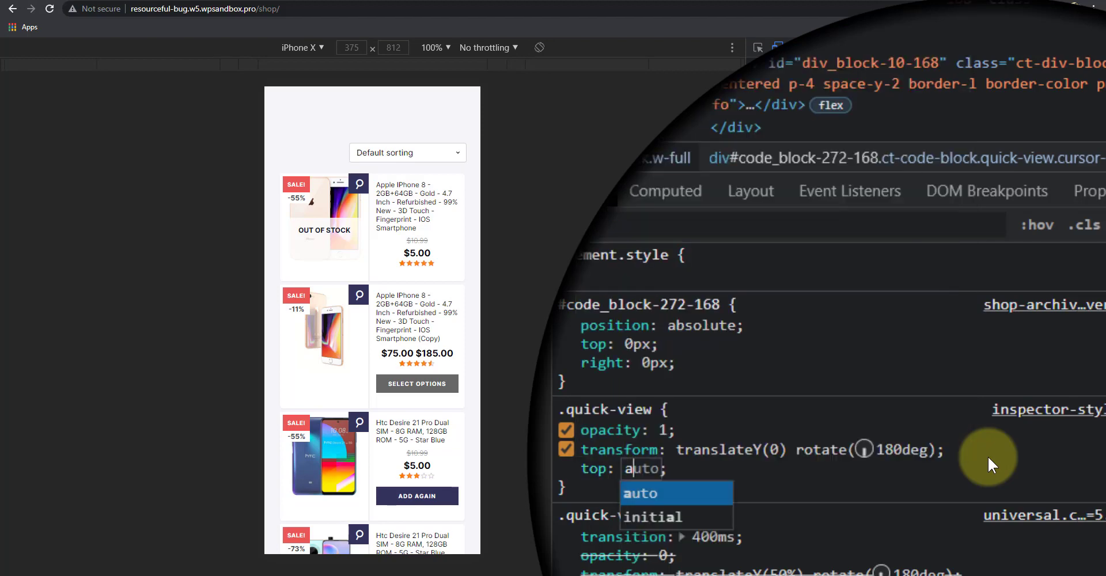
pyautogui.press('Return')
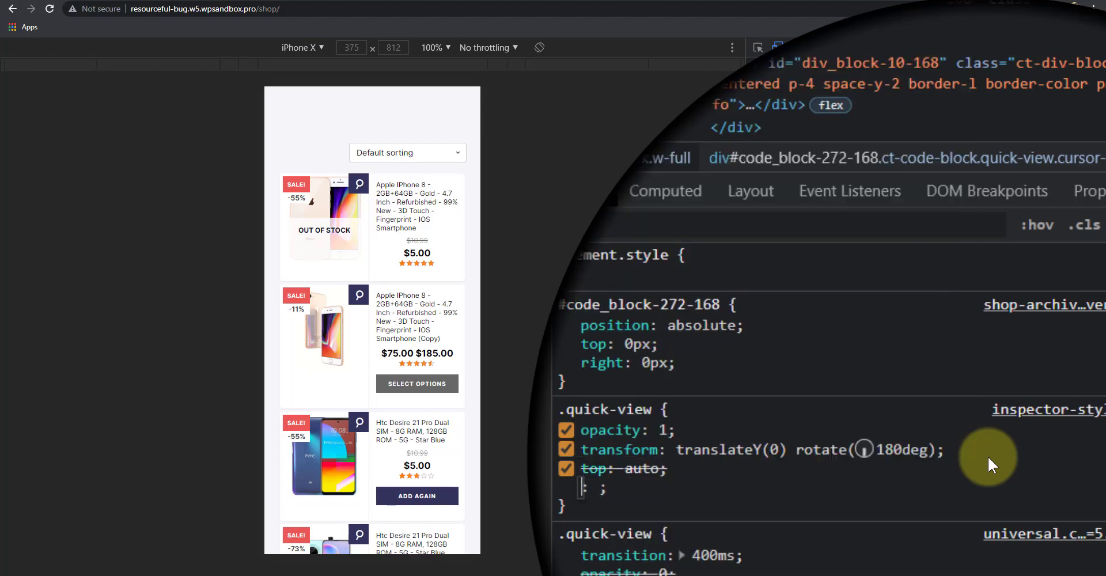
pyautogui.click(812, 458)
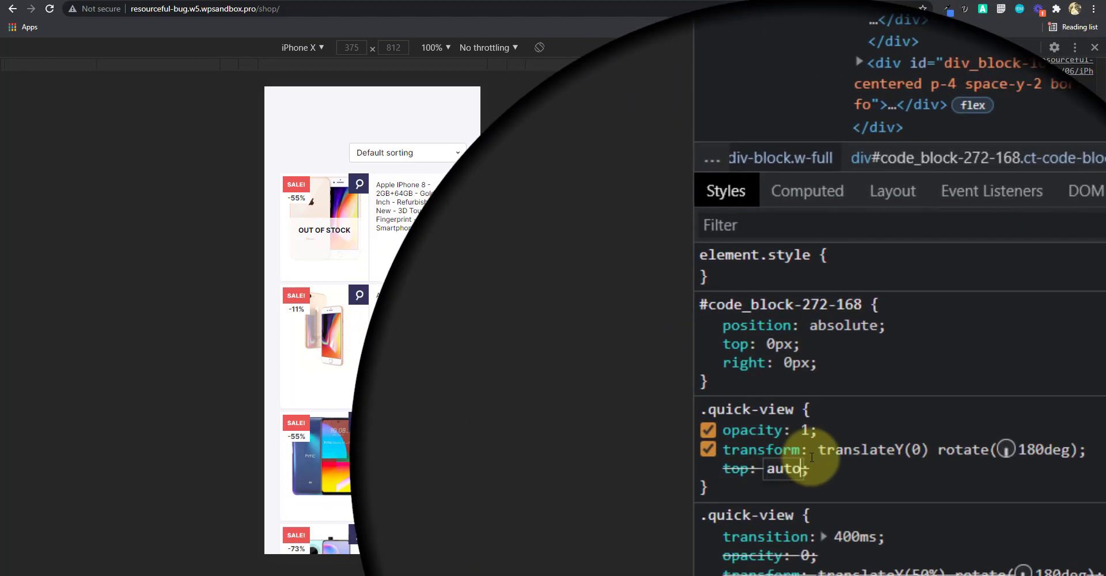
pyautogui.write('!important')
pyautogui.press('Return')
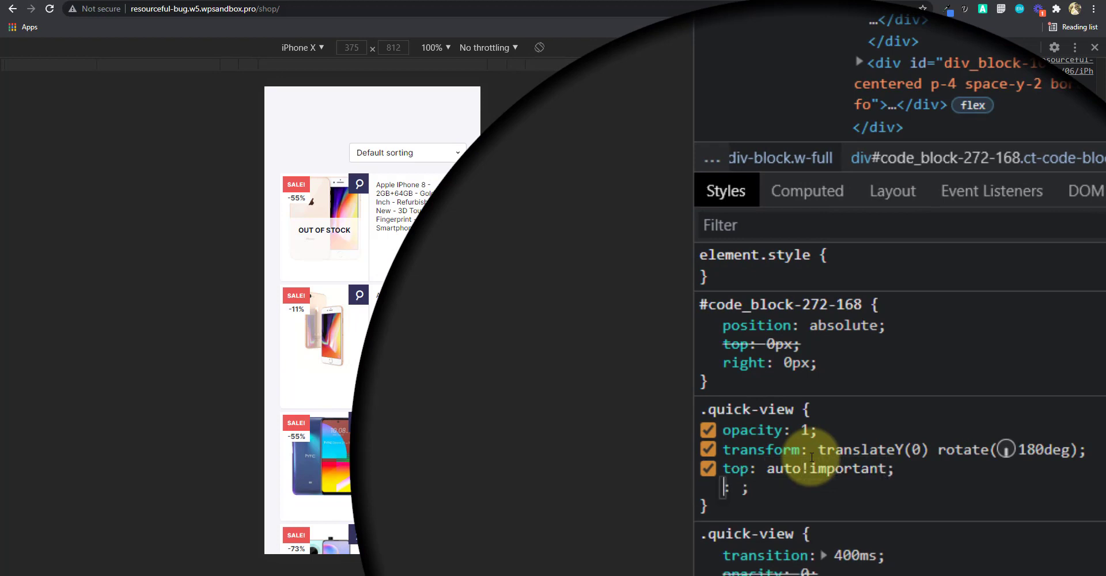
# Add bottom: 0 and left: 0 to the .quick-view rule, and toggle the top declaration off and on to compare
pyautogui.write('bottom')
pyautogui.press('Tab')
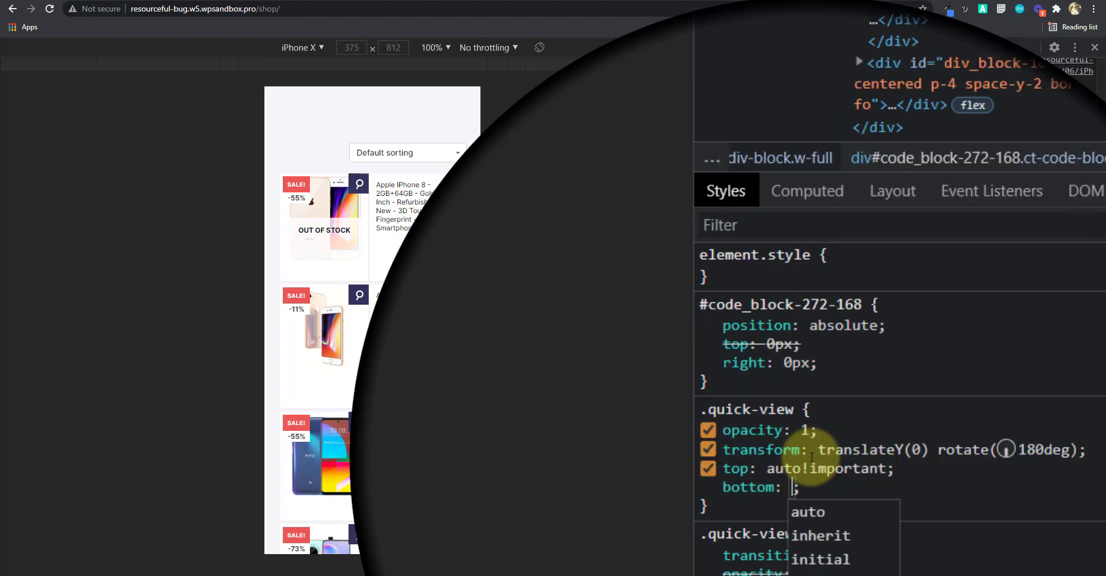
pyautogui.write('0')
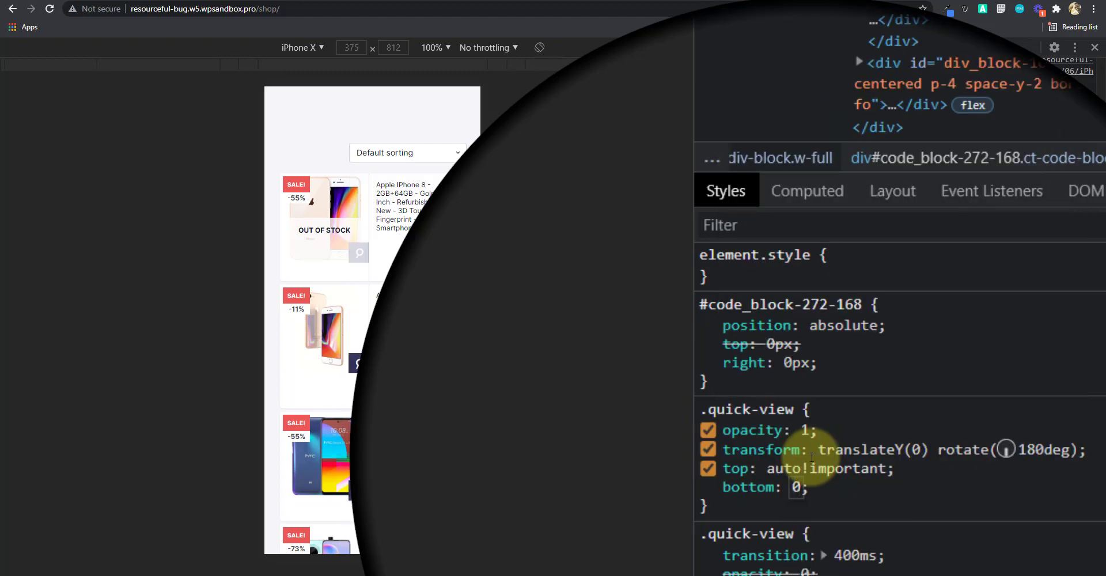
pyautogui.press('Return')
pyautogui.write('left')
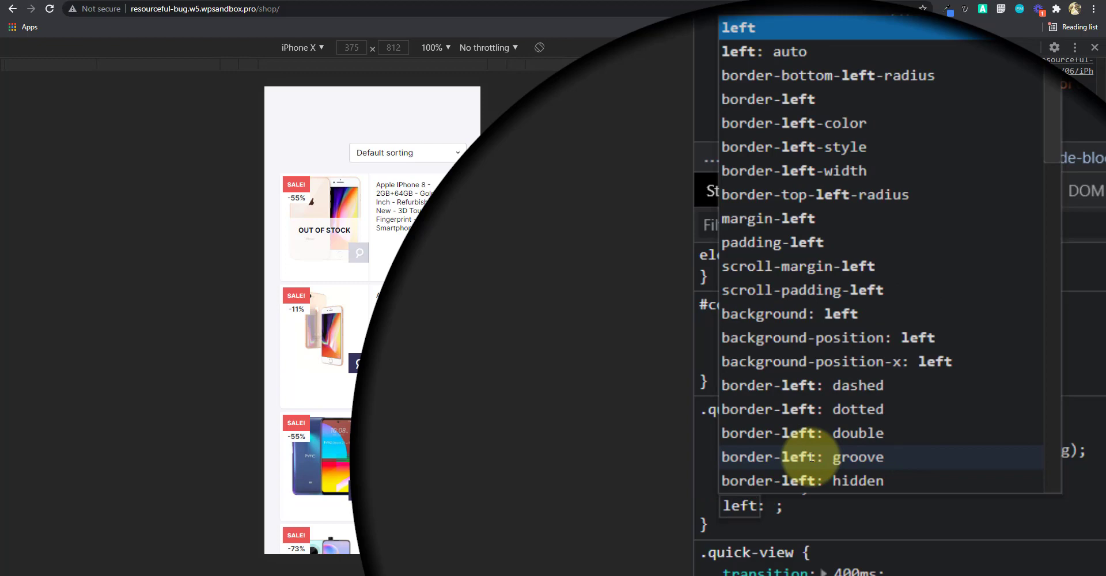
pyautogui.press('Tab')
pyautogui.write('0')
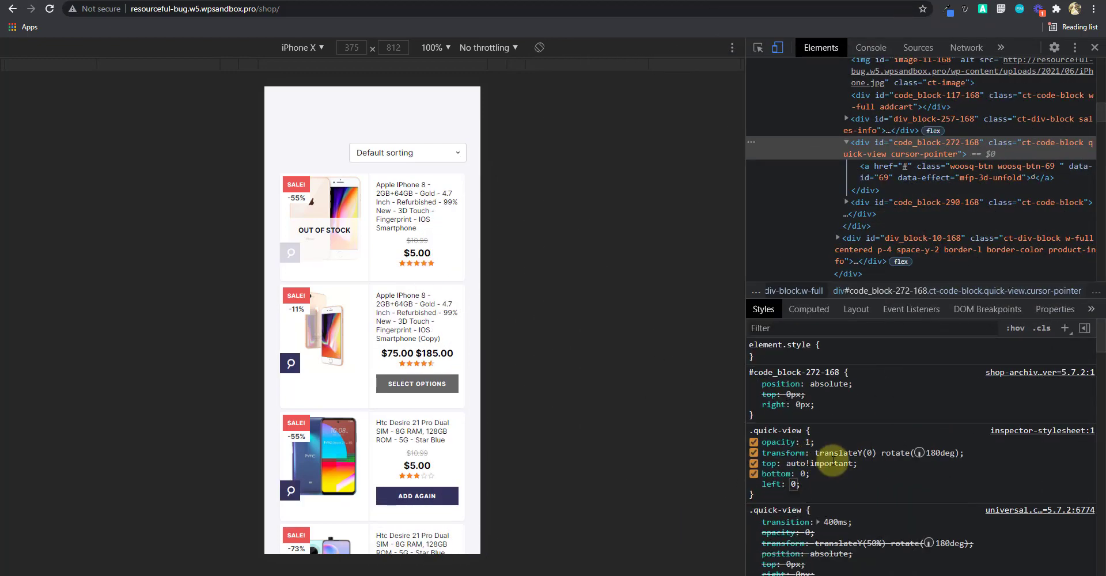
pyautogui.click(768, 479)
pyautogui.click(753, 463)
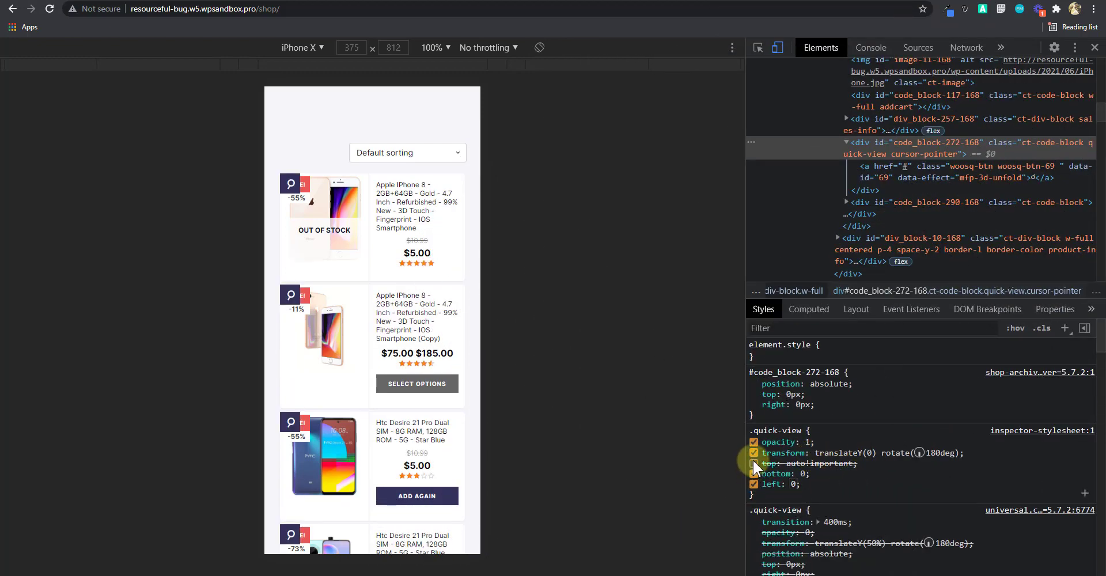
pyautogui.click(753, 463)
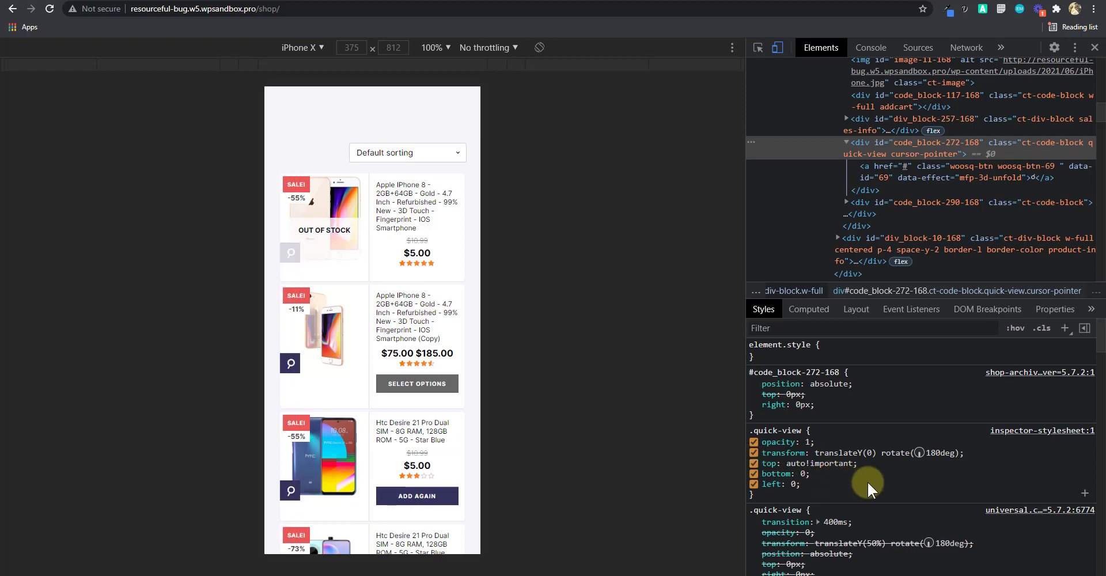
# Copy the complete new .quick-view rule from the inspector stylesheet
pyautogui.scroll(-1, 868, 479)
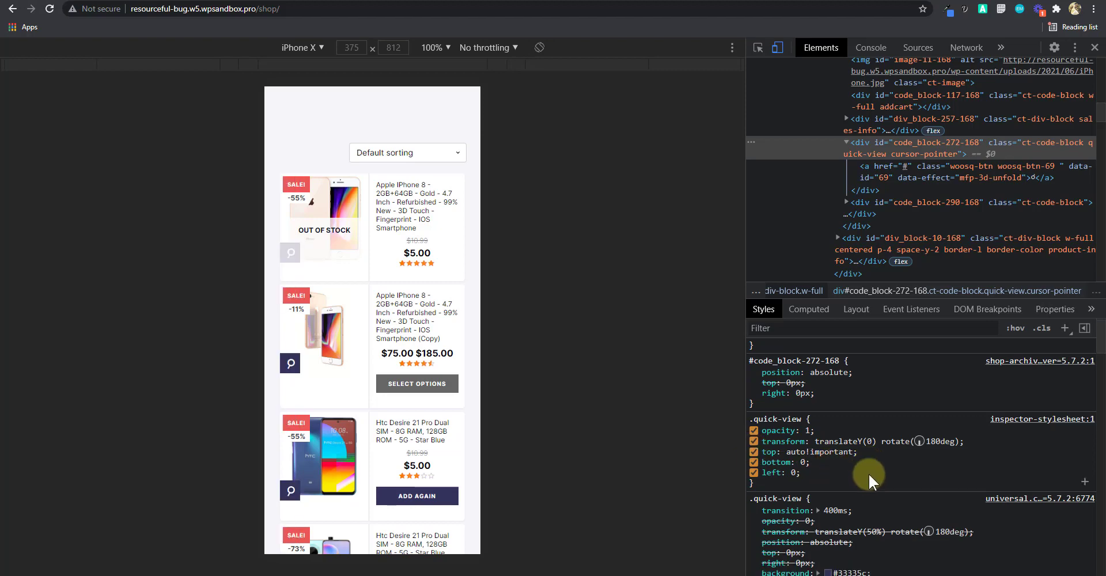
pyautogui.scroll(-2, 869, 472)
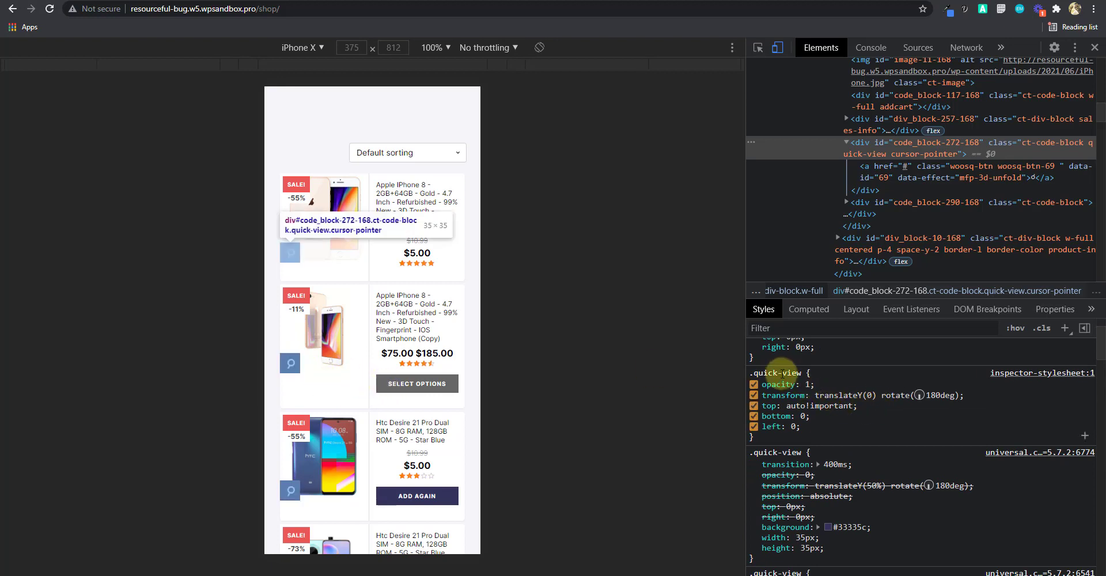
pyautogui.rightClick(828, 386)
pyautogui.click(829, 392)
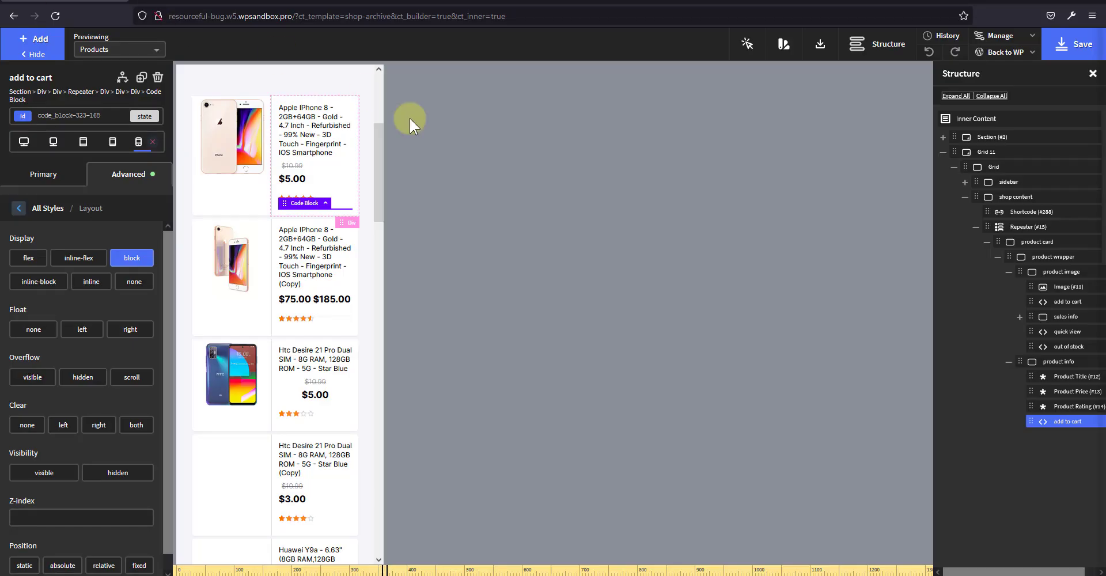
# Switch to the Oxygen builder in Firefox and paste the .quick-view rule into the woo stylesheet's max-width:481px media query, below the .addcart rule
pyautogui.moveTo(1002, 36)
pyautogui.click(1029, 91)
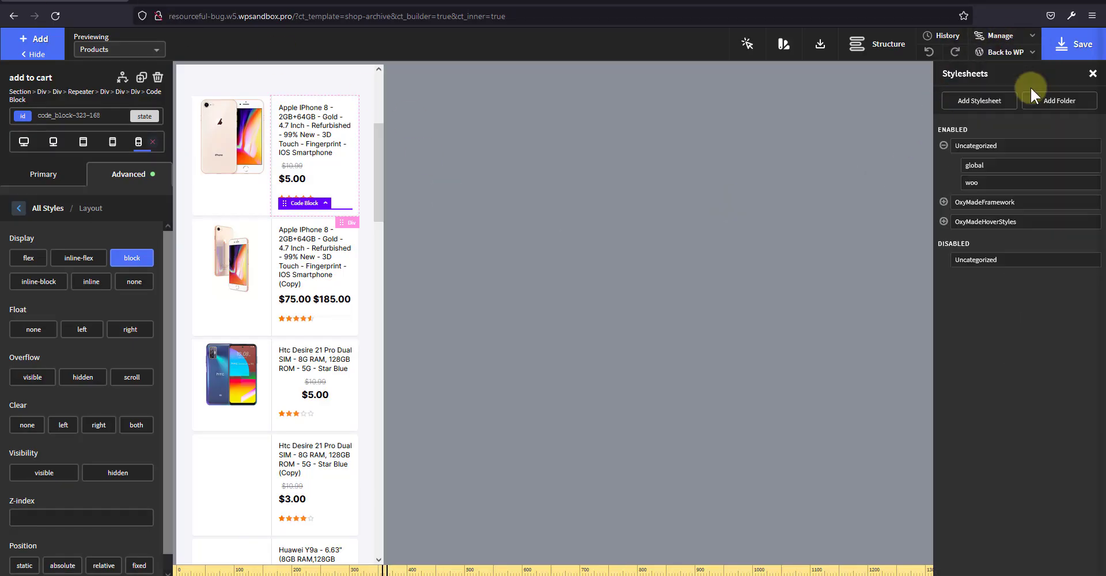
pyautogui.click(975, 182)
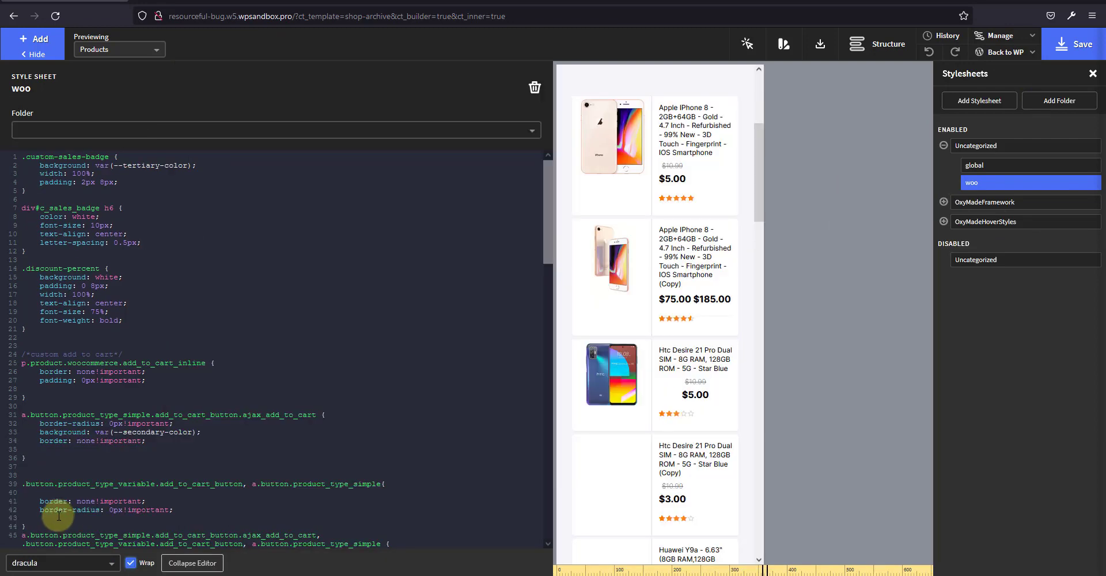
pyautogui.scroll(-15, 58, 516)
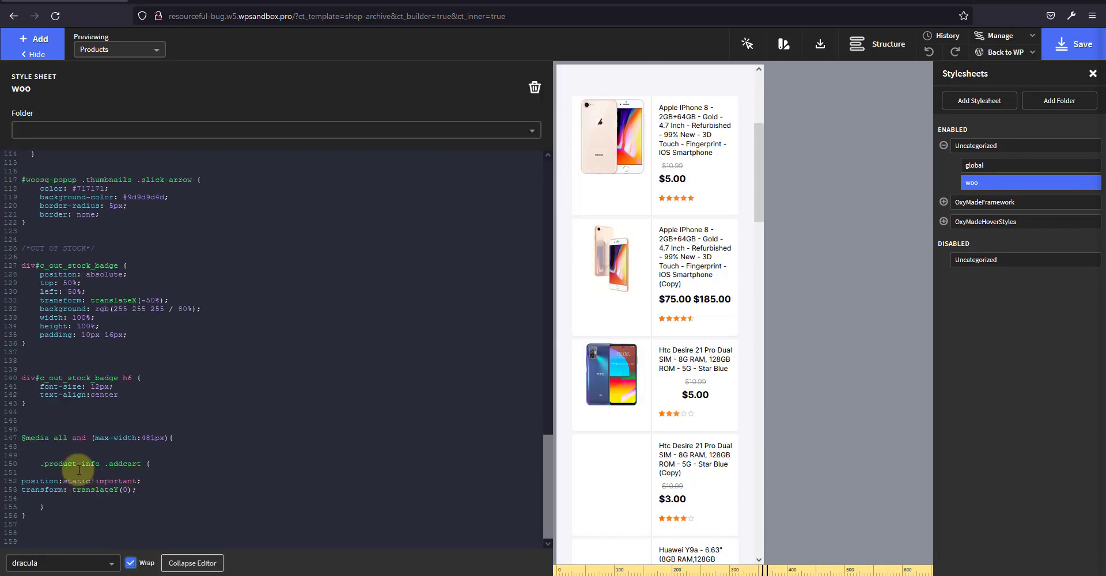
pyautogui.click(55, 506)
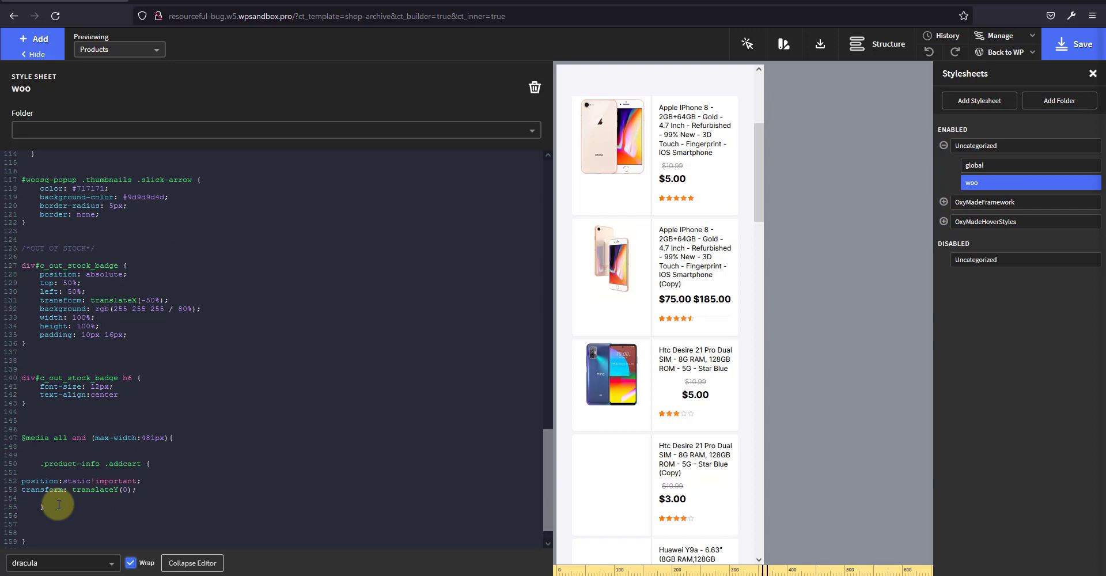
pyautogui.write('.quick-view {     opacity: 1;     transform: translateY(0) rotate(180deg);     top: auto!important;     bottom: 0;     left: 0; }')
pyautogui.scroll(-1, 72, 462)
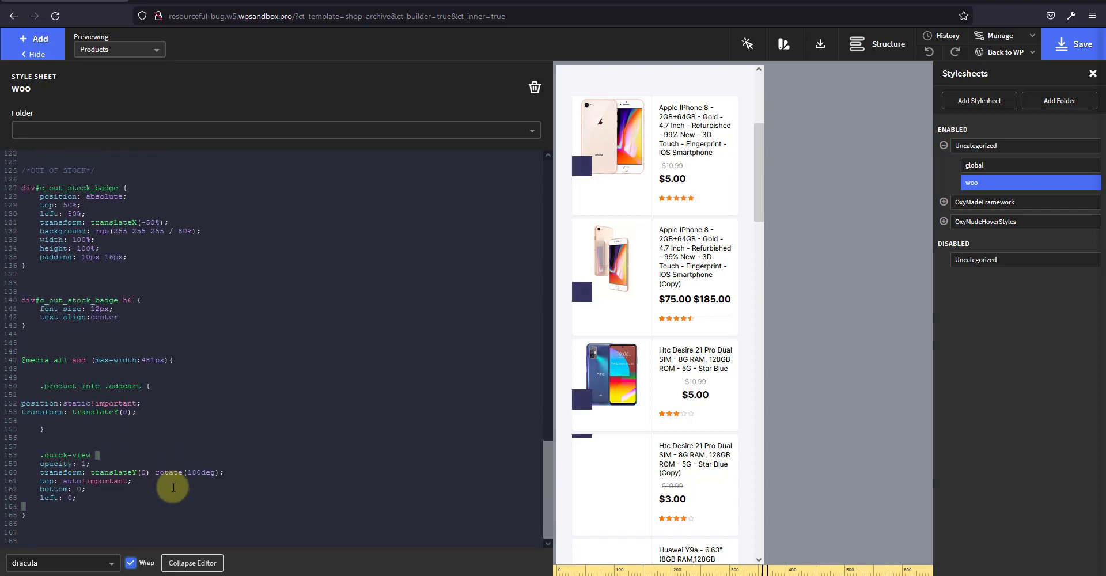
# Try the .quick-view rule's top declaration without !important, and restore it after comparing the preview
pyautogui.click(109, 483)
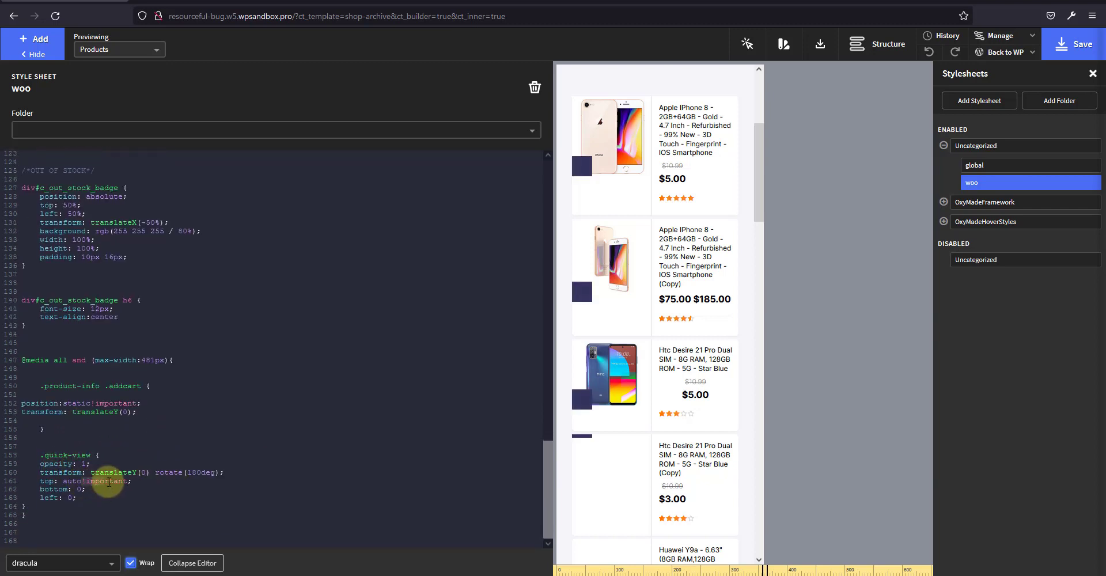
pyautogui.doubleClick(108, 483)
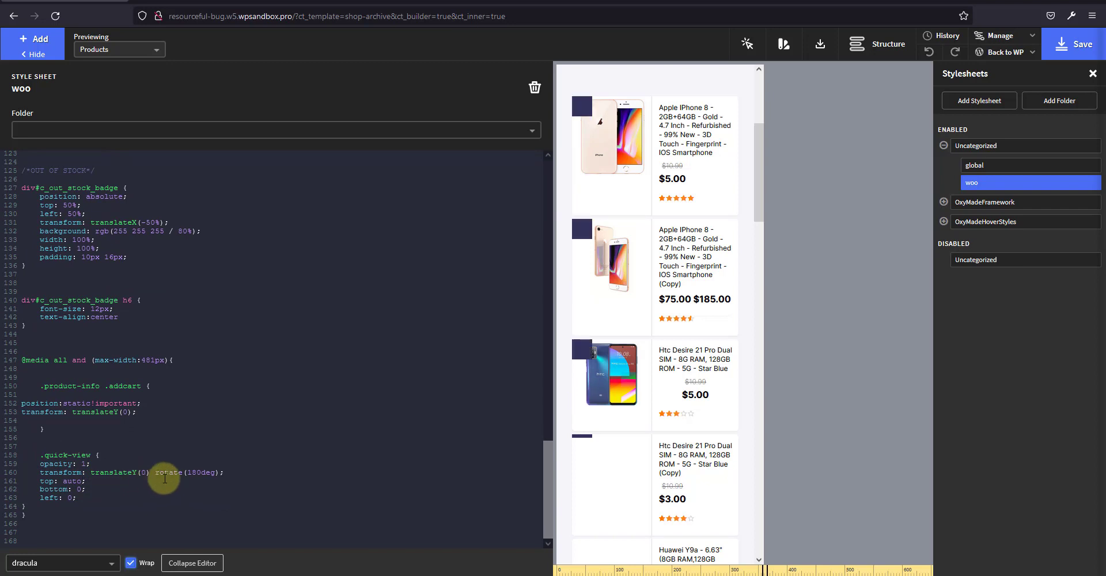
pyautogui.click(121, 510)
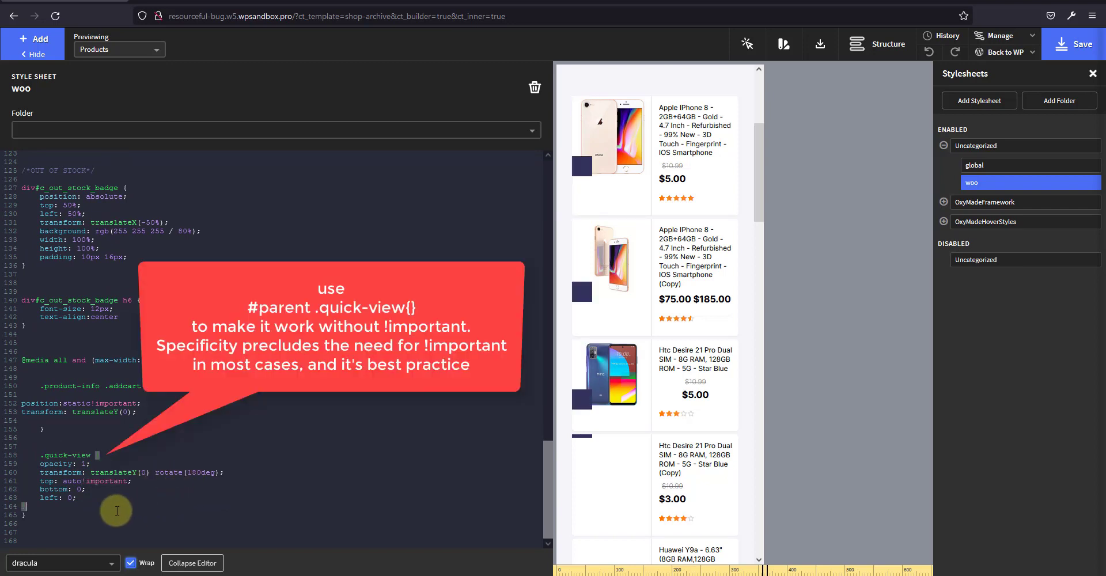
pyautogui.click(67, 515)
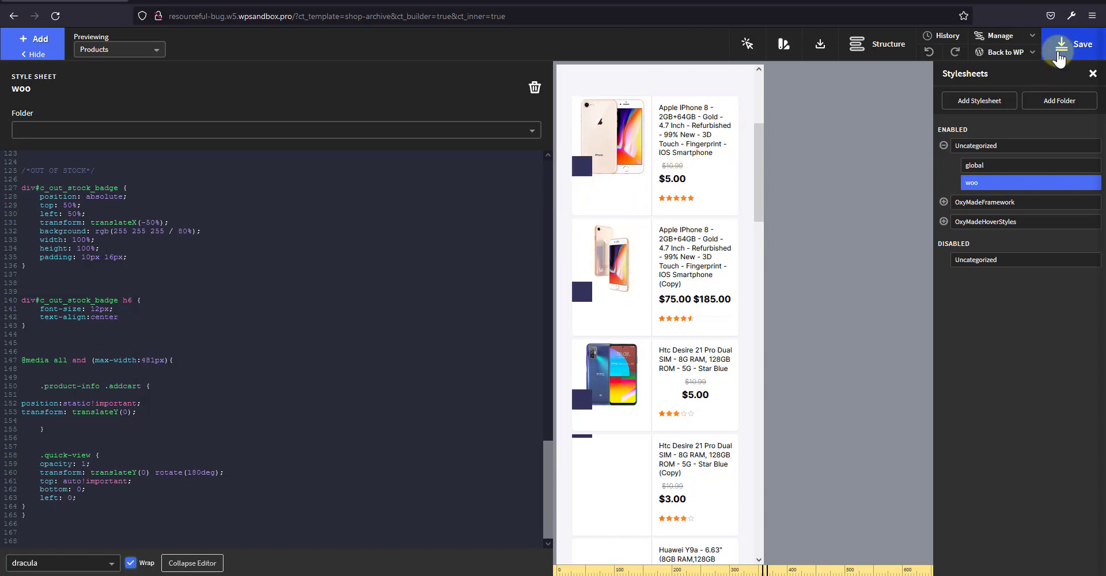
# Save the shop-archive template and switch to the live shop page in Chrome
pyautogui.click(1059, 57)
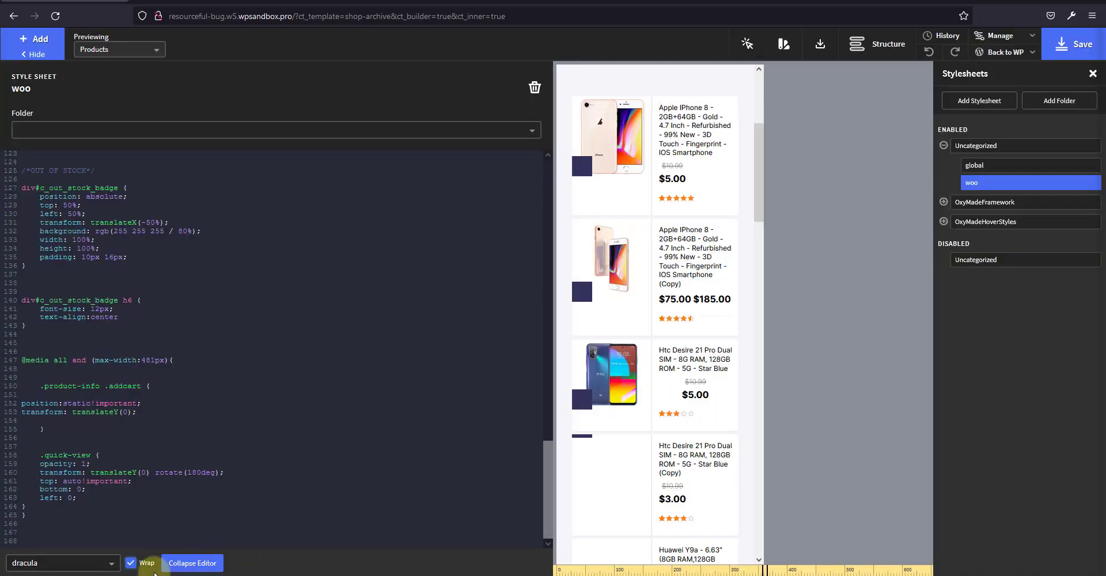
pyautogui.moveTo(125, 573)
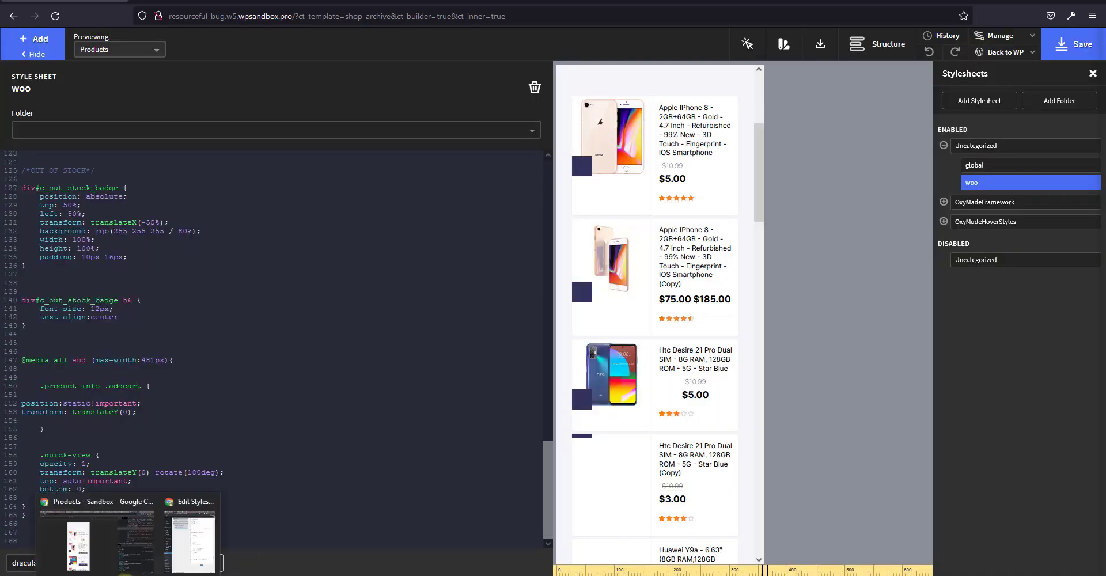
pyautogui.click(98, 545)
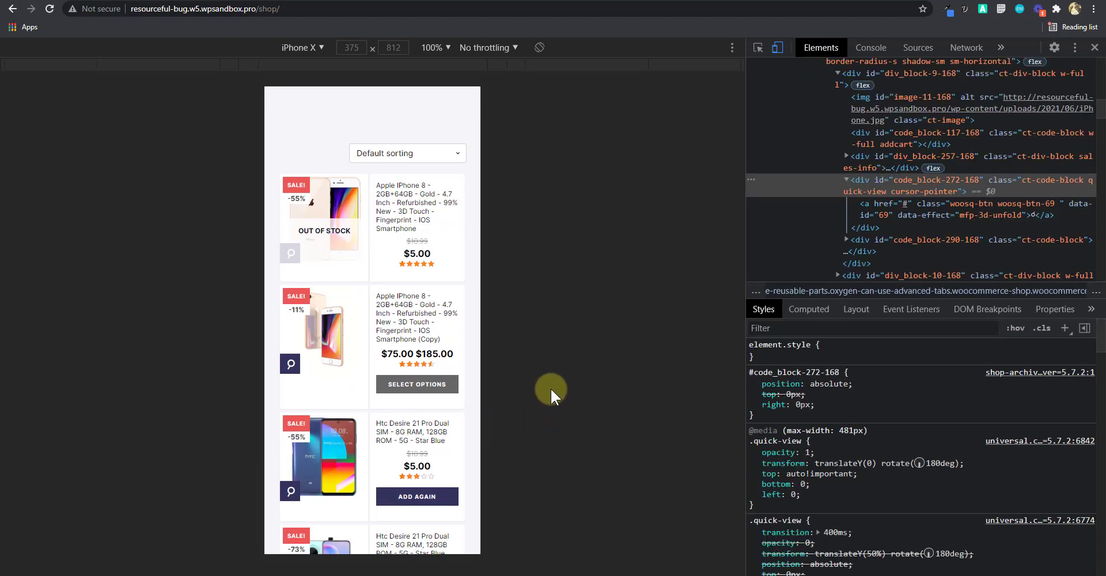
# Check the product grid at a responsive size of 1018 × 828 and on an iPad in landscape at 1024 × 768
pyautogui.click(300, 47)
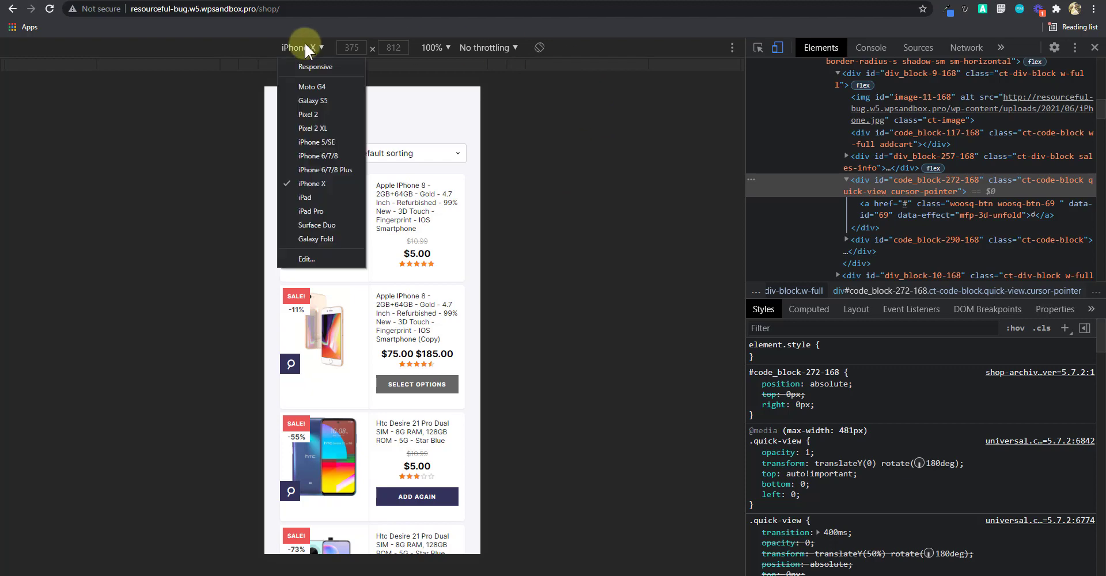
pyautogui.click(303, 90)
pyautogui.moveTo(732, 278); pyautogui.dragTo(673, 338)
pyautogui.scroll(-5, 453, 337)
pyautogui.click(299, 48)
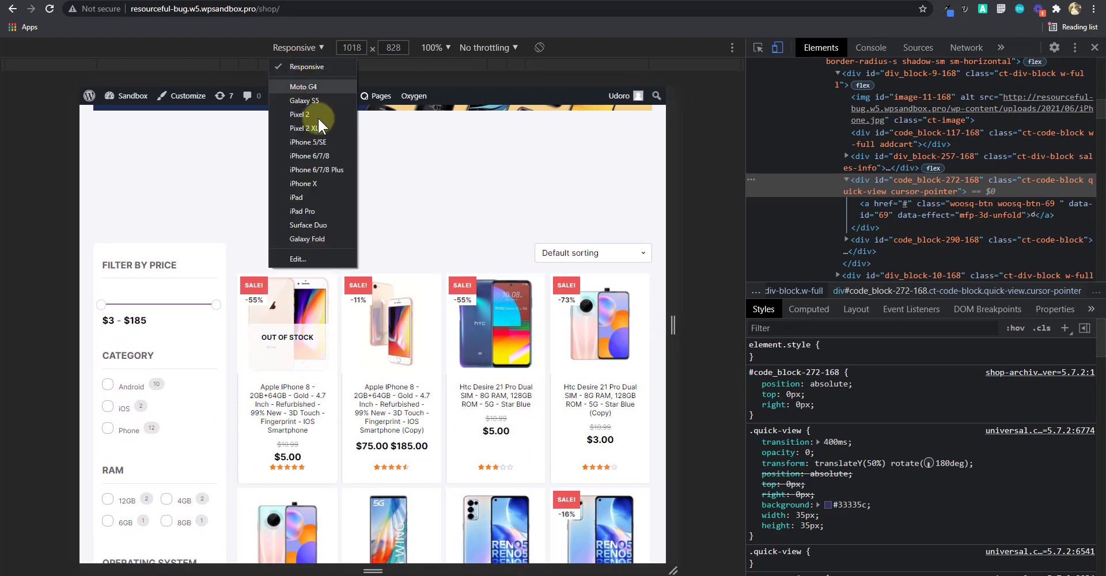
pyautogui.click(328, 195)
pyautogui.click(539, 47)
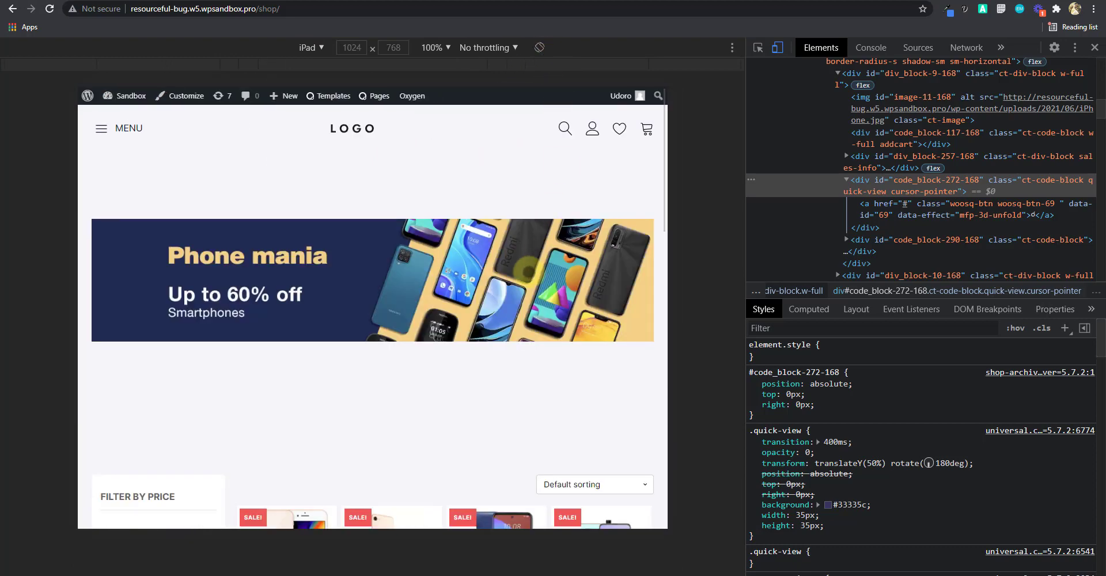
pyautogui.scroll(-6, 526, 272)
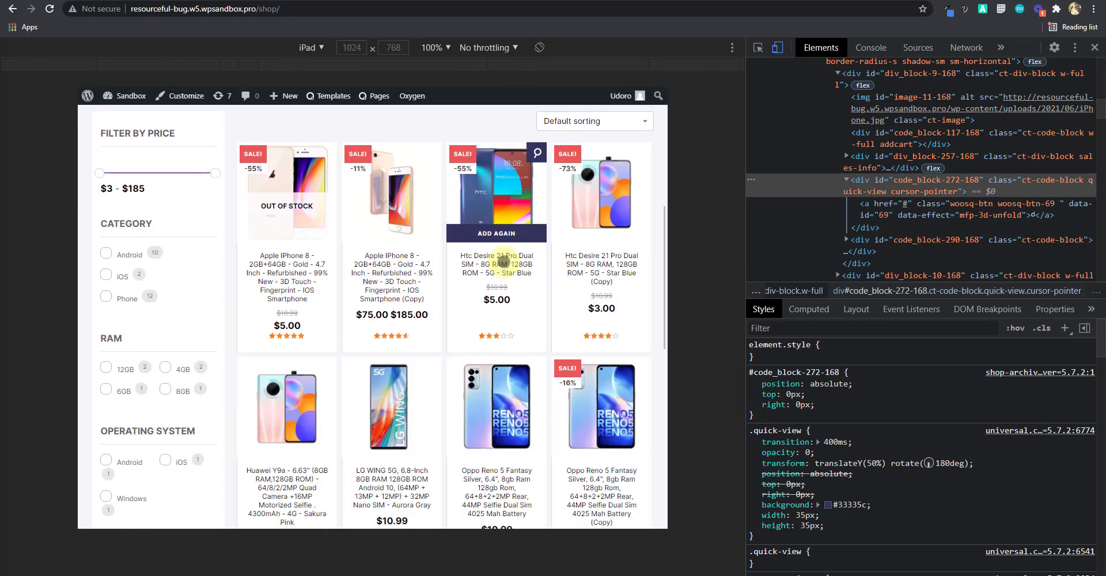
pyautogui.scroll(1, 498, 277)
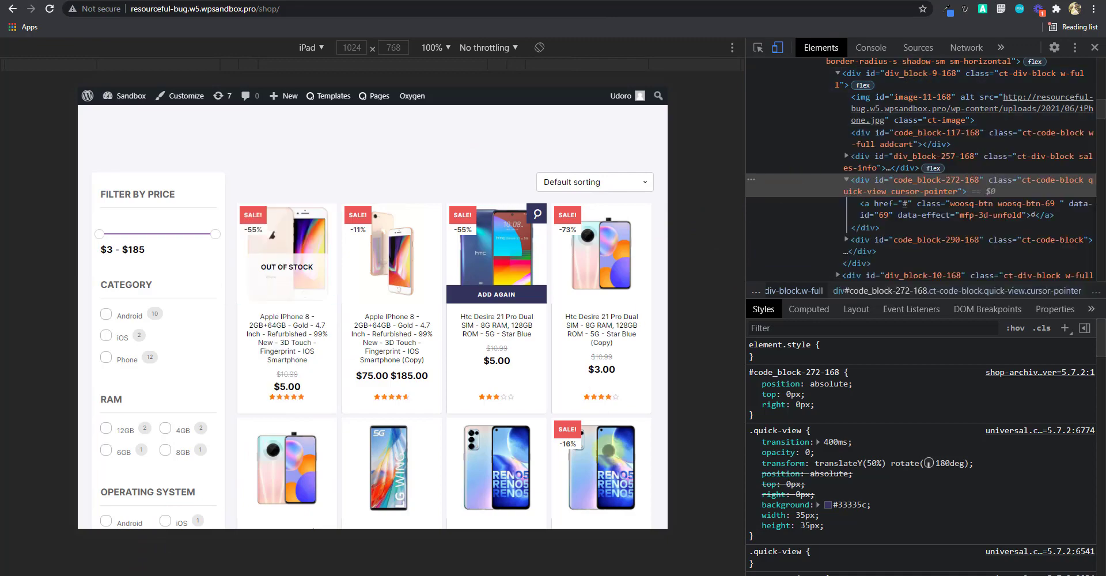
# Switch to the Oxygen builder in Firefox, set the canvas to the tablet breakpoint, and reopen the end of the woo stylesheet
pyautogui.click(714, 575)
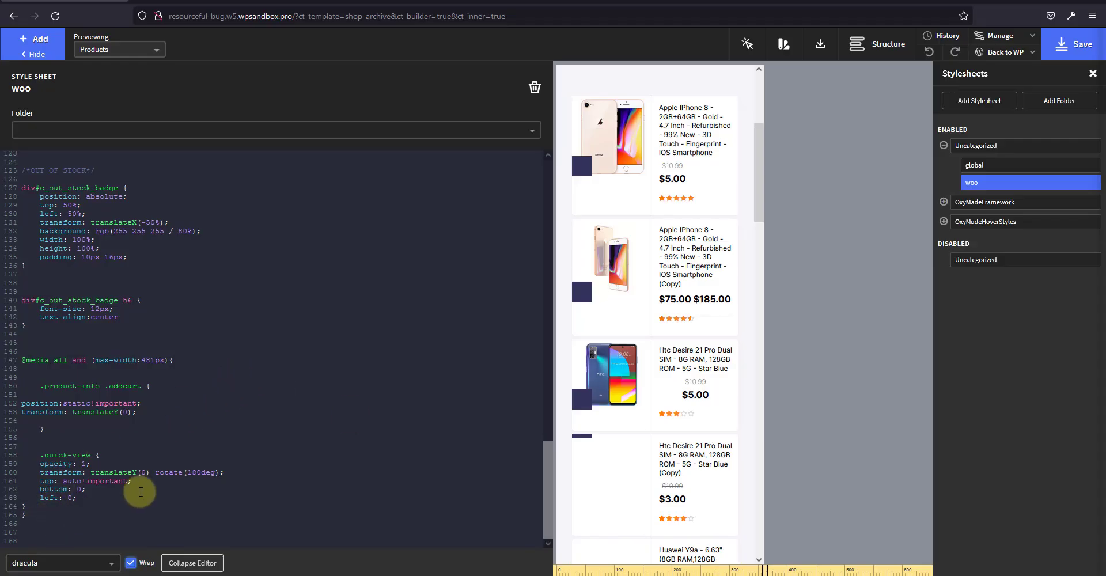
pyautogui.click(581, 105)
pyautogui.click(115, 140)
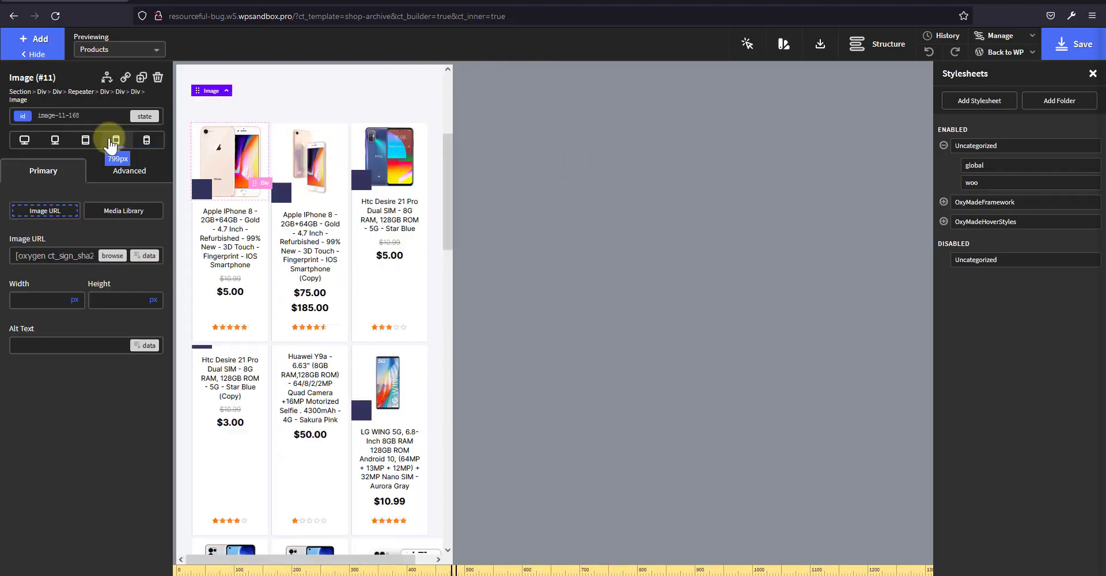
pyautogui.click(86, 139)
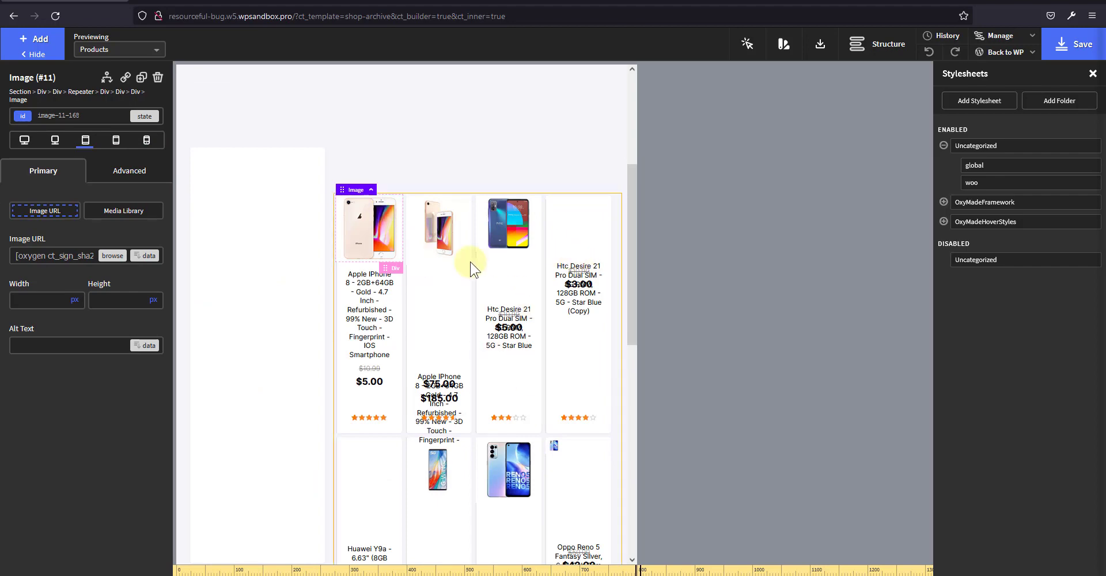
pyautogui.click(989, 190)
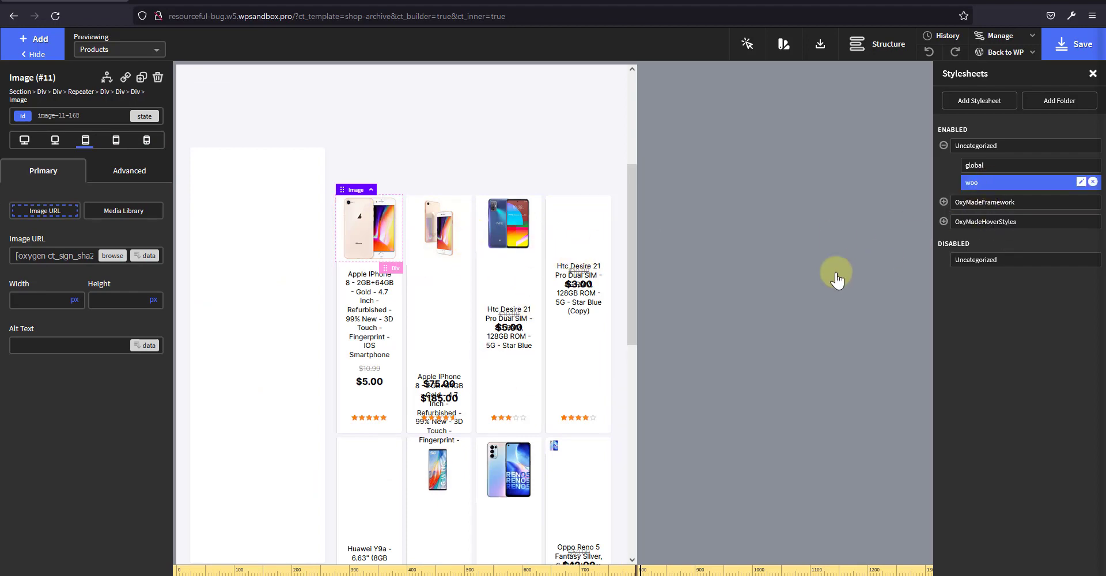
pyautogui.scroll(-10, 172, 432)
pyautogui.scroll(-8, 147, 421)
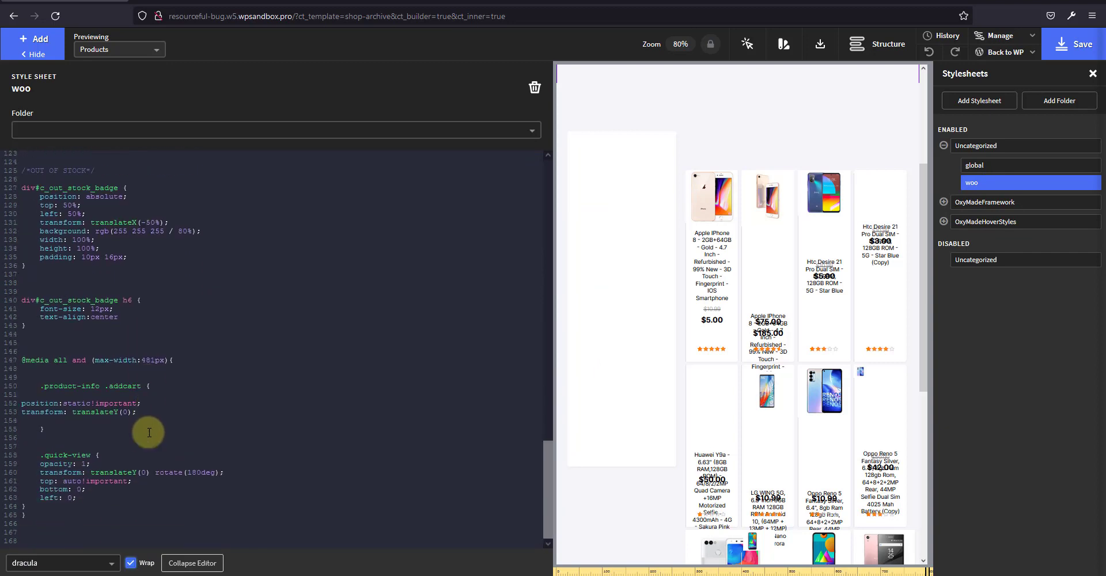
# Duplicate the whole max-width:481px media query below the original in the woo stylesheet
pyautogui.click(20, 502)
pyautogui.moveTo(20, 502); pyautogui.dragTo(4, 364)
pyautogui.hotkey('ctrl', 'c')
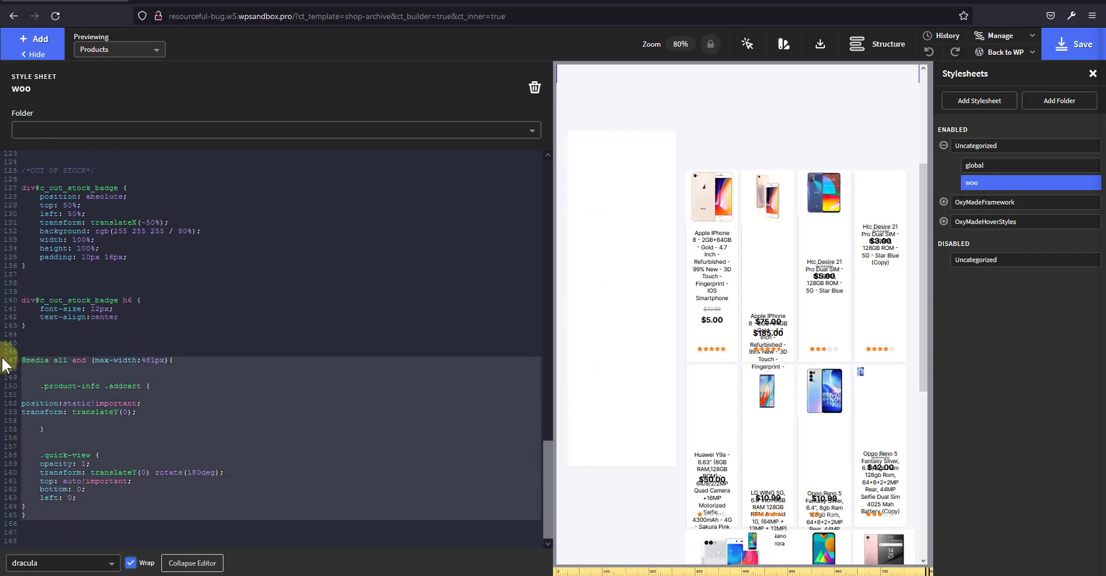
pyautogui.click(49, 514)
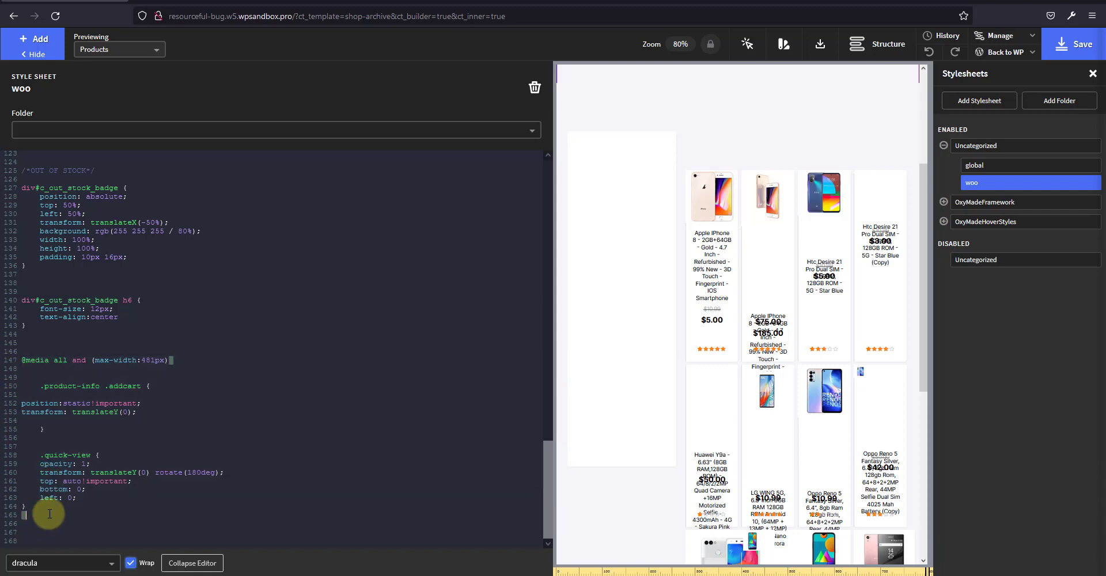
pyautogui.press('Return')
pyautogui.press('Return')
pyautogui.press('Return')
pyautogui.hotkey('ctrl', 'v')
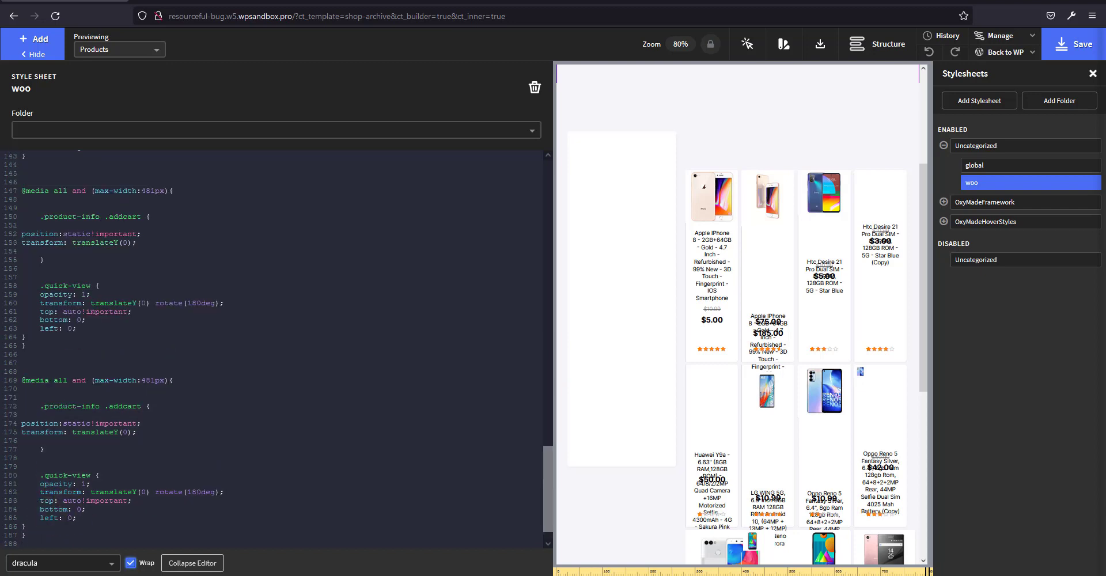
# Move the duplicated media query above the original, directly below the div#c_out_stock_badge h6 rule
pyautogui.keyDown('shift'); pyautogui.click(23, 380); pyautogui.keyUp('shift')
pyautogui.hotkey('ctrl', 'c')
pyautogui.press('BackSpace')
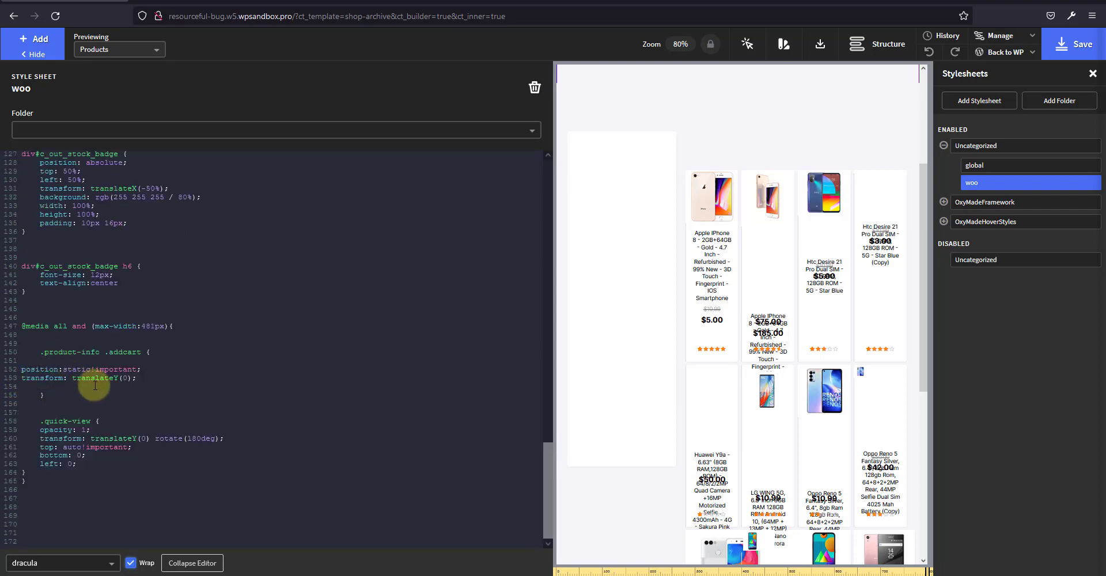
pyautogui.click(110, 309)
pyautogui.hotkey('ctrl', 'v')
pyautogui.press('Return')
pyautogui.press('Return')
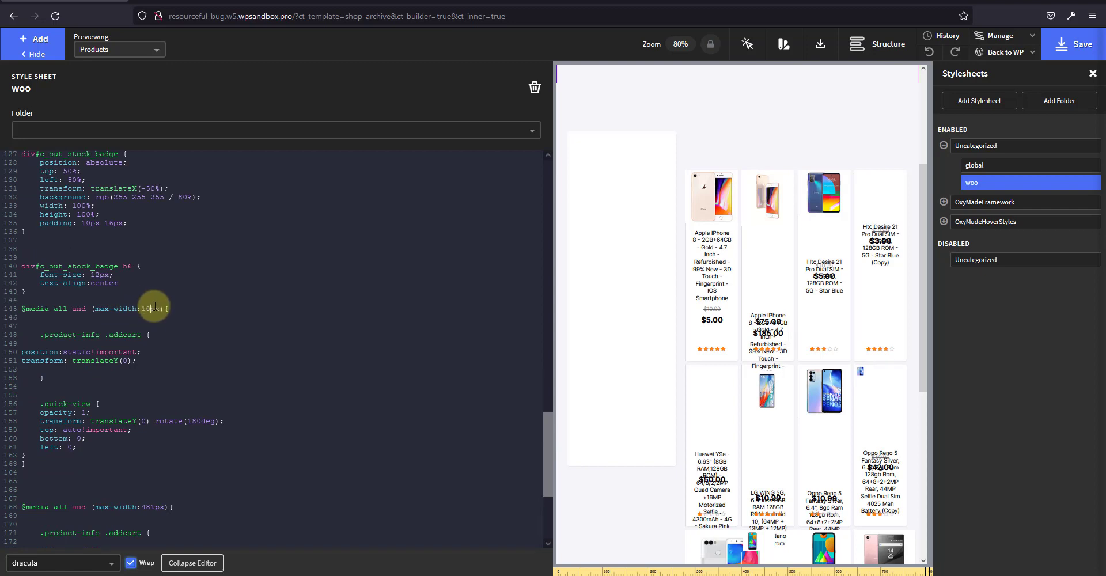
# Set the upper media query's max-width to 1025px and delete the top, bottom and left declarations from its .quick-view rule
pyautogui.write('25')
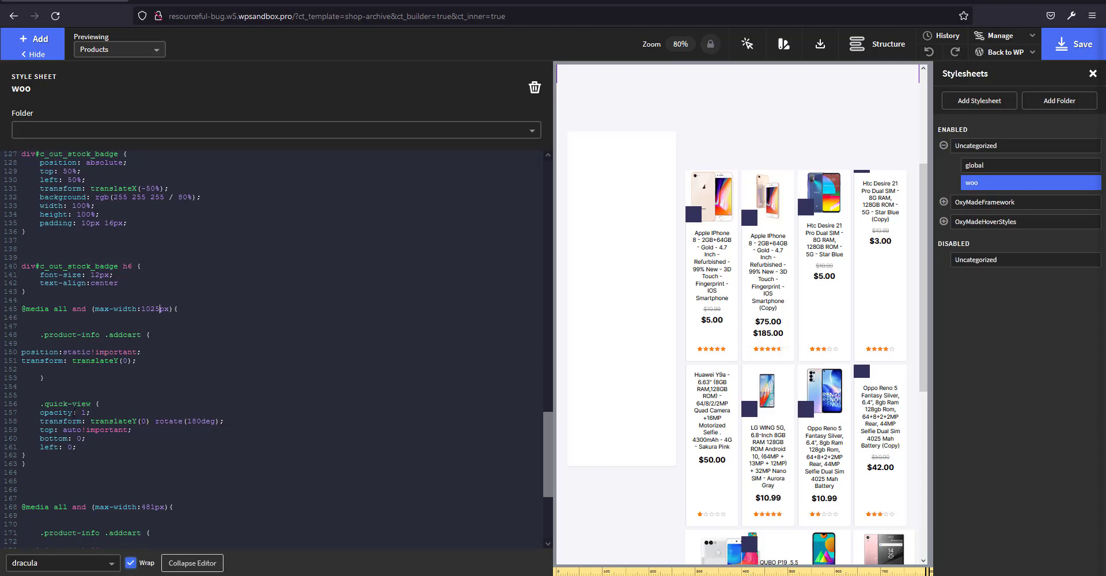
pyautogui.moveTo(40, 431); pyautogui.dragTo(86, 447)
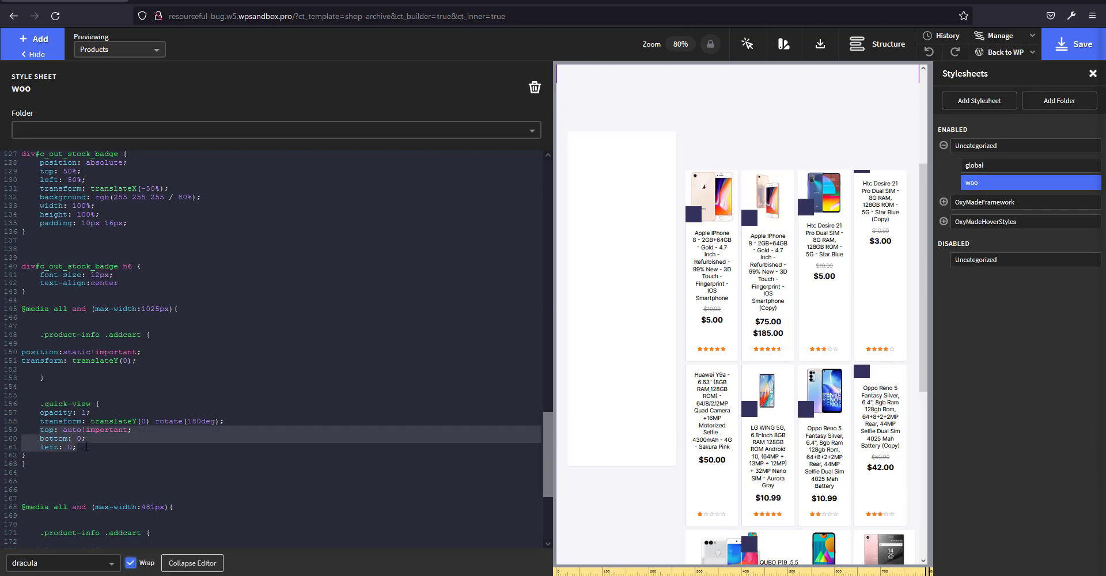
pyautogui.press('BackSpace')
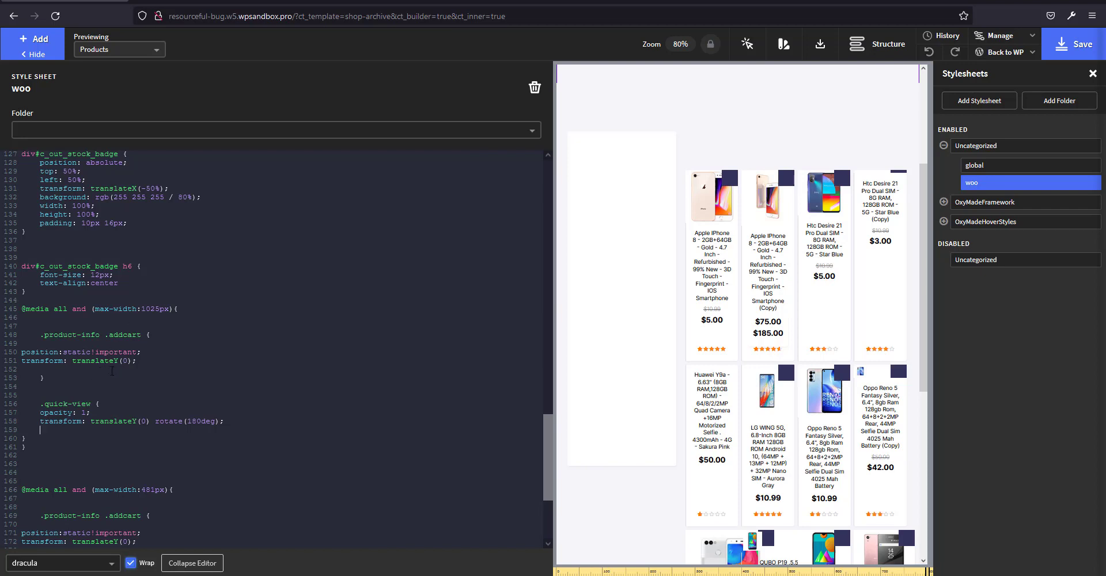
# Auto-indent the entire woo stylesheet, save the template, and collapse the code editor
pyautogui.hotkey('ctrl', 'a')
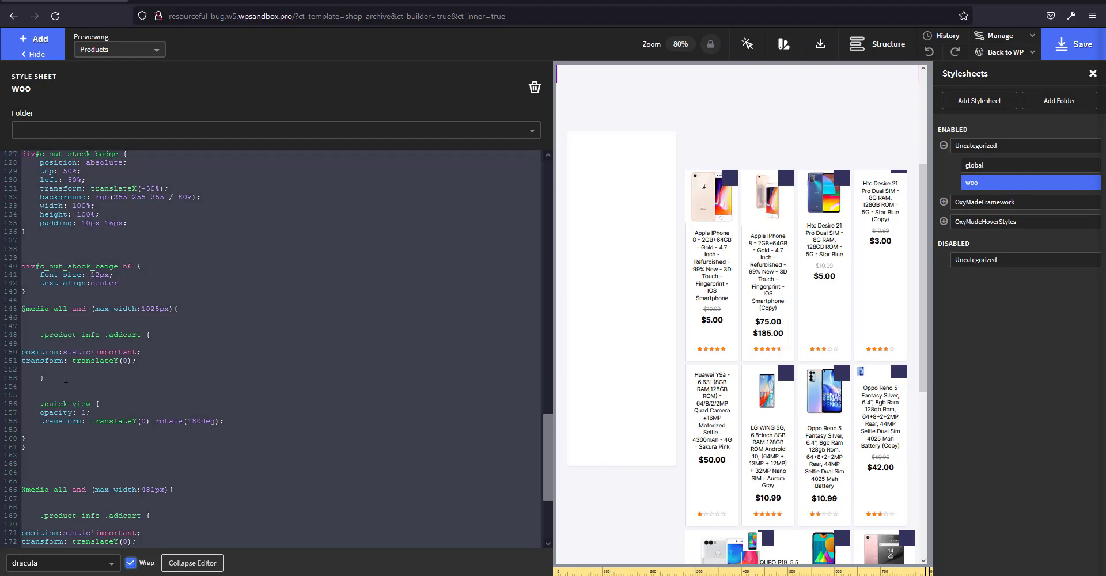
pyautogui.hotkey('shift', 'Tab')
pyautogui.click(216, 368)
pyautogui.scroll(-2, 116, 351)
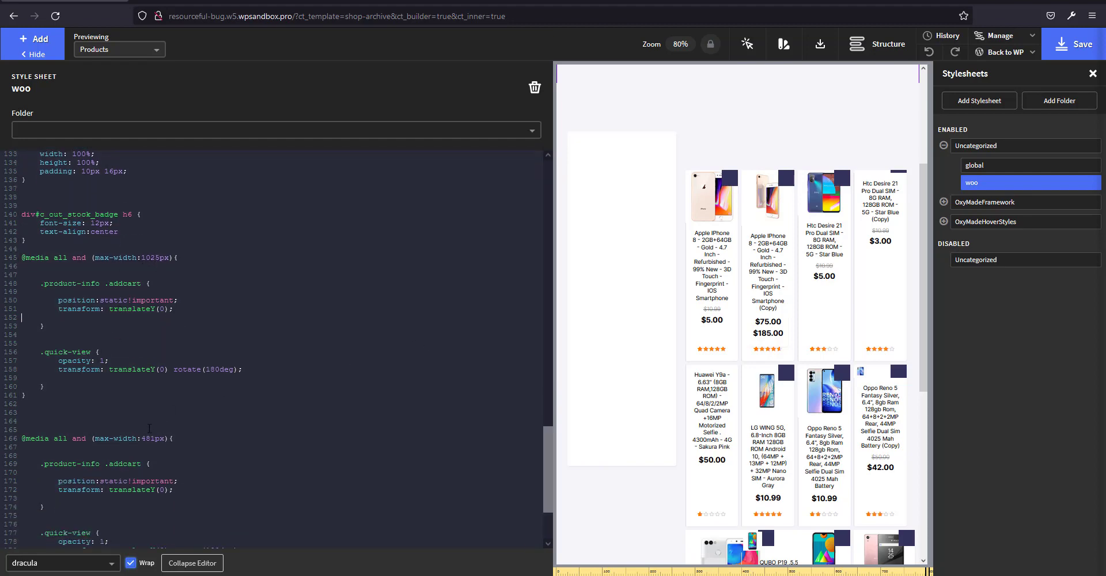
pyautogui.click(1081, 49)
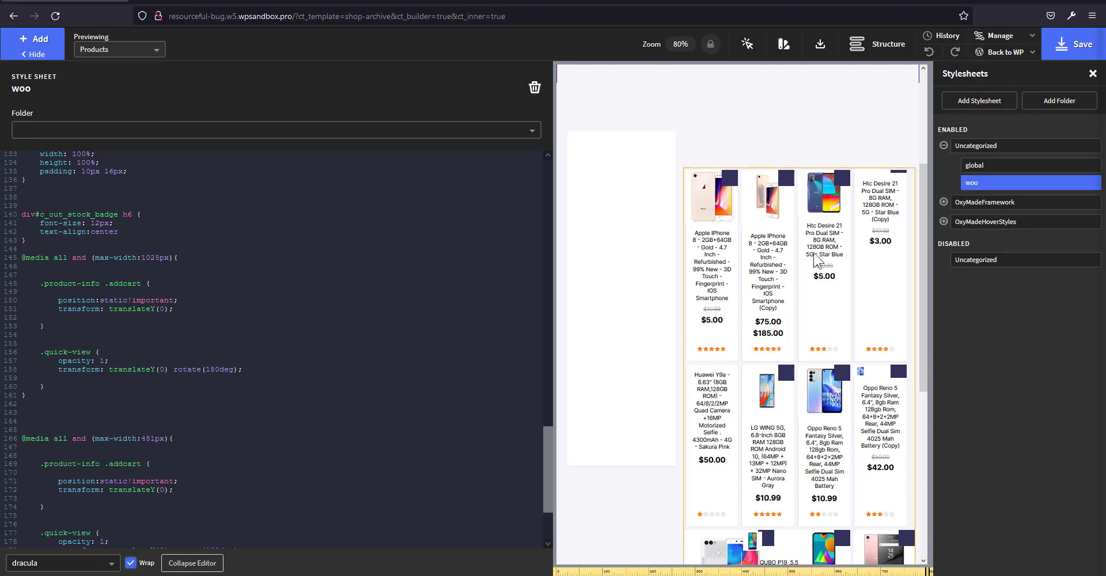
pyautogui.click(192, 563)
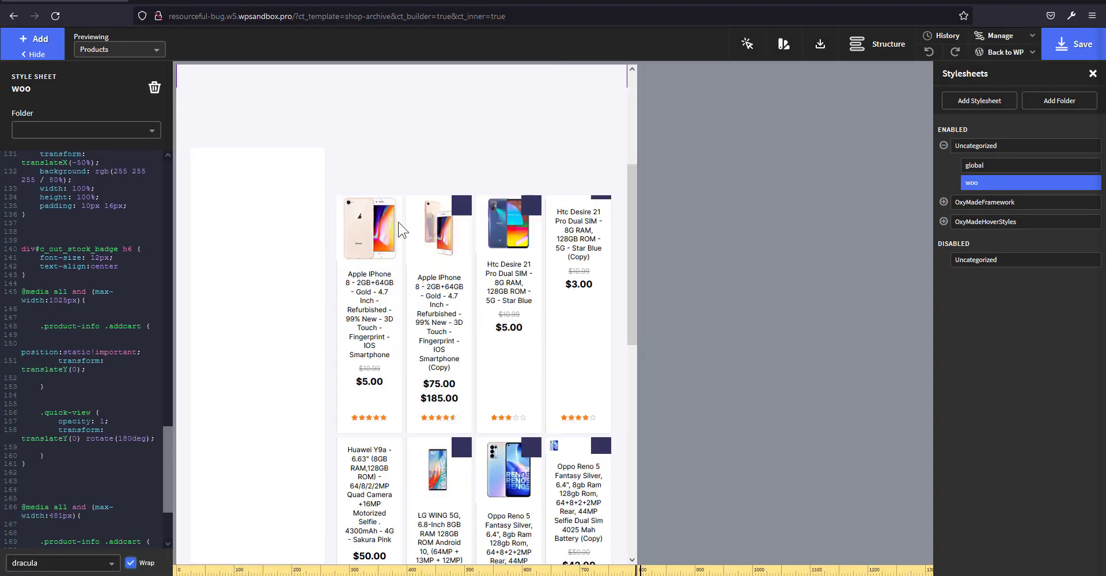
# Switch to the live shop page in Chrome and rotate the emulated iPad to check the product cards
pyautogui.moveTo(127, 575)
pyautogui.click(80, 548)
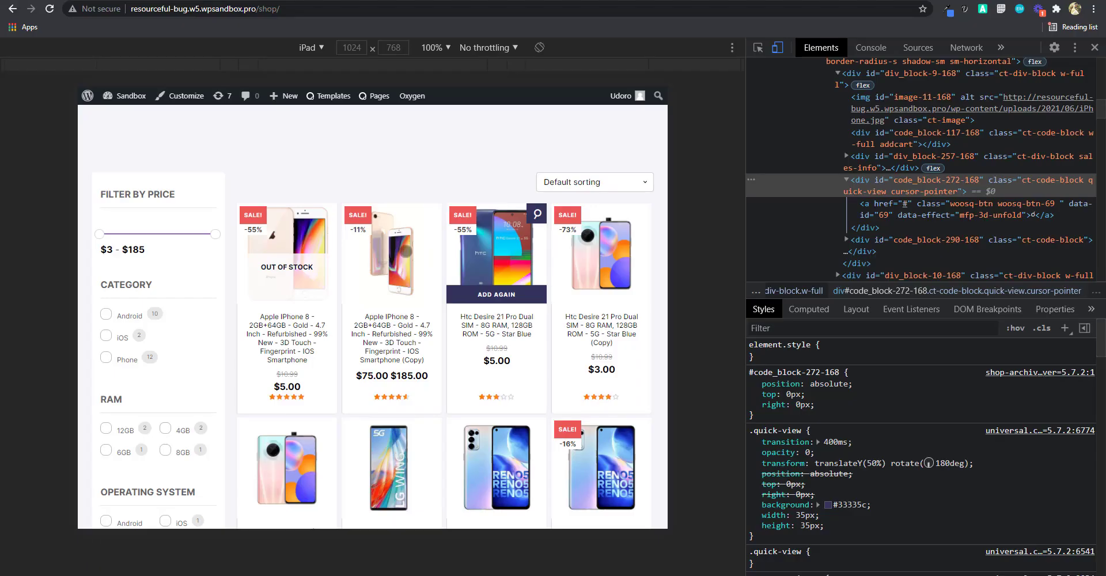
pyautogui.click(539, 48)
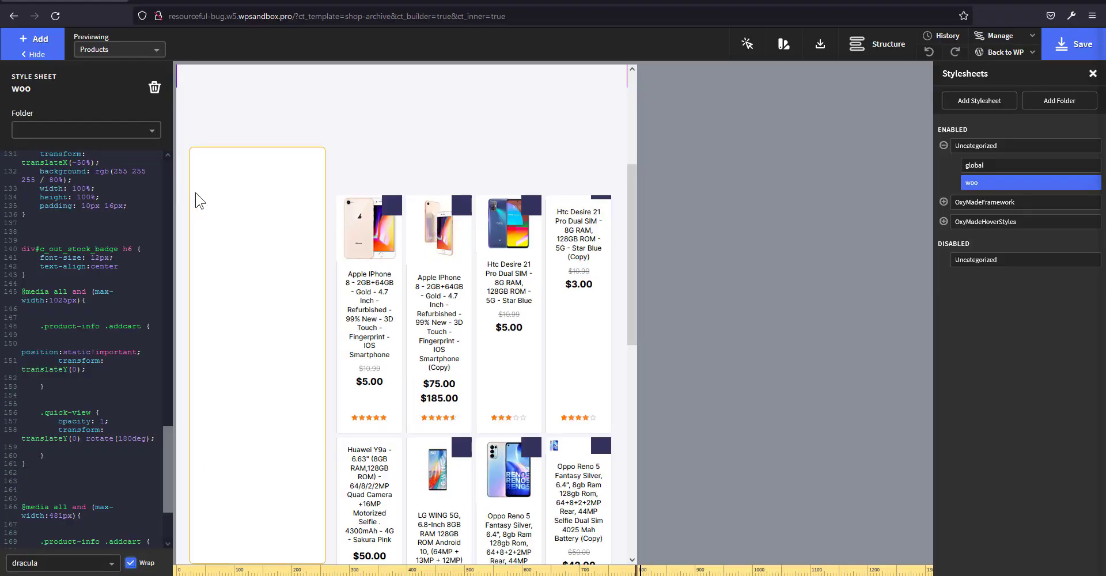
# Replace the md-w-1by3 class on the repeater's product card with lg-w-1by3
pyautogui.click(343, 232)
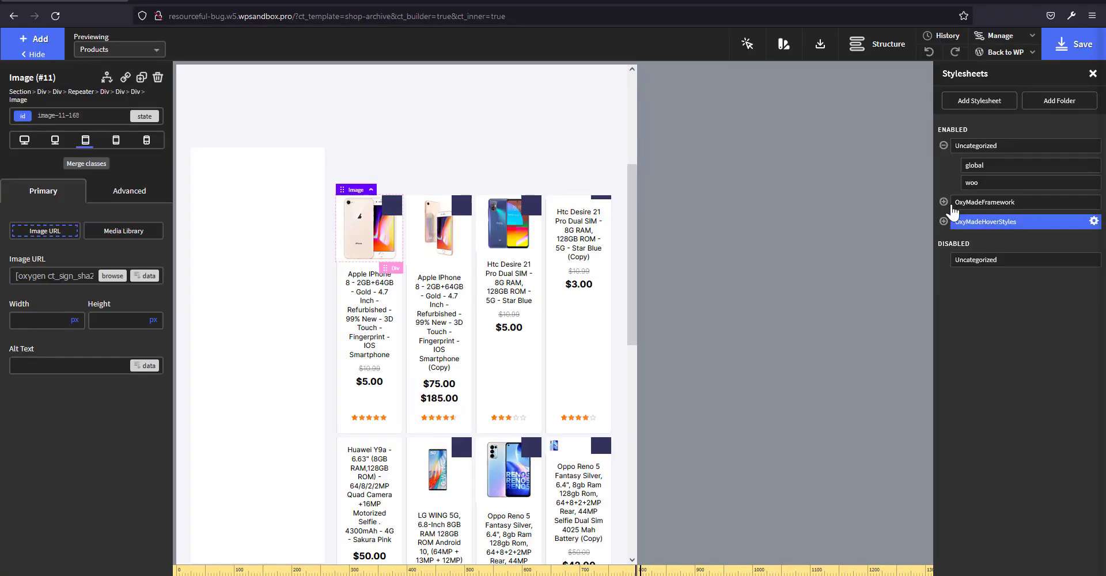
pyautogui.click(890, 49)
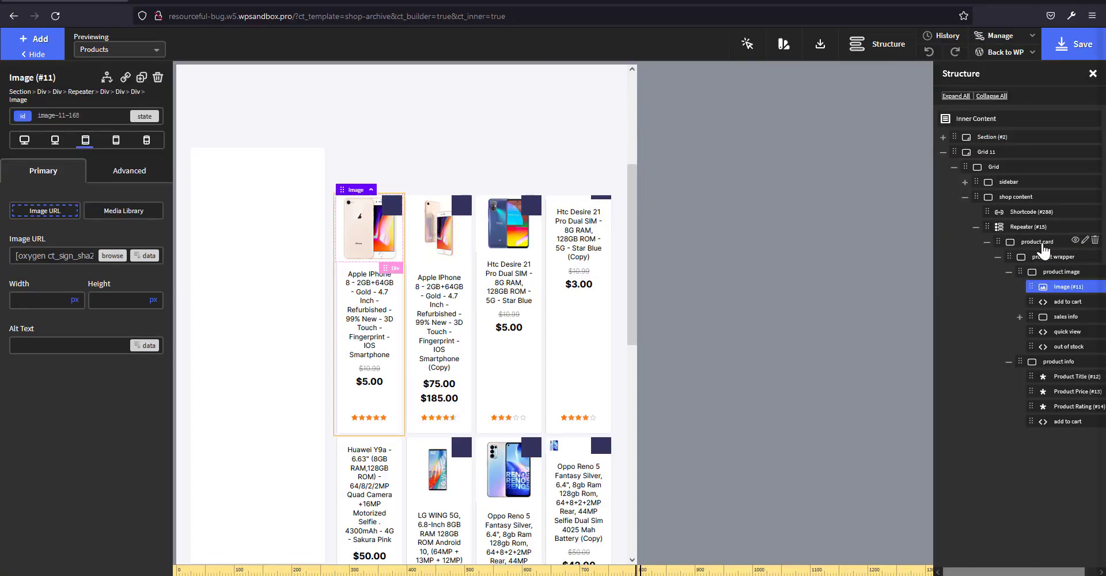
pyautogui.click(1037, 243)
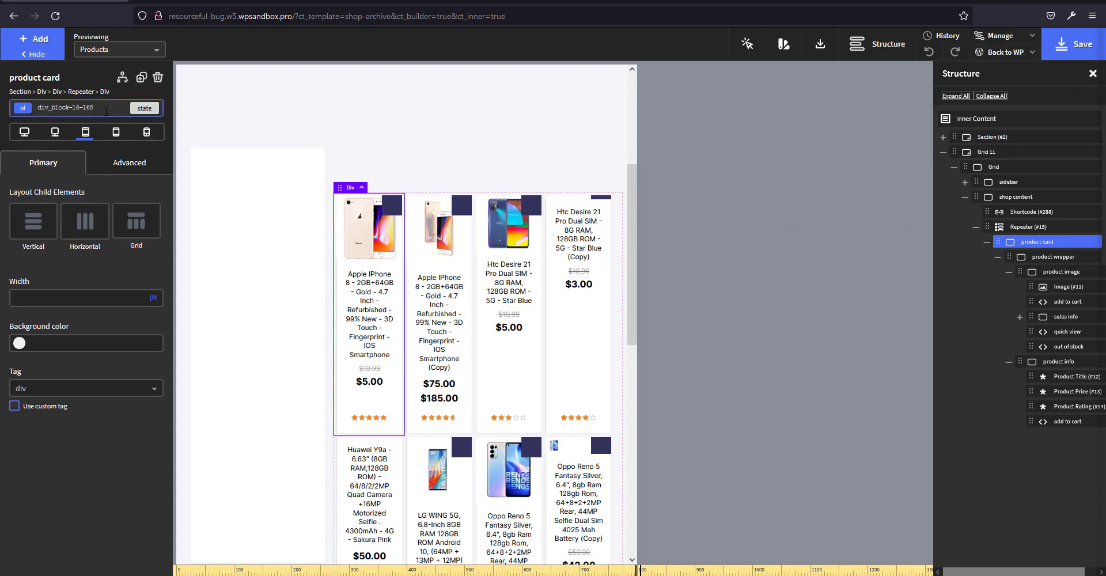
pyautogui.click(109, 108)
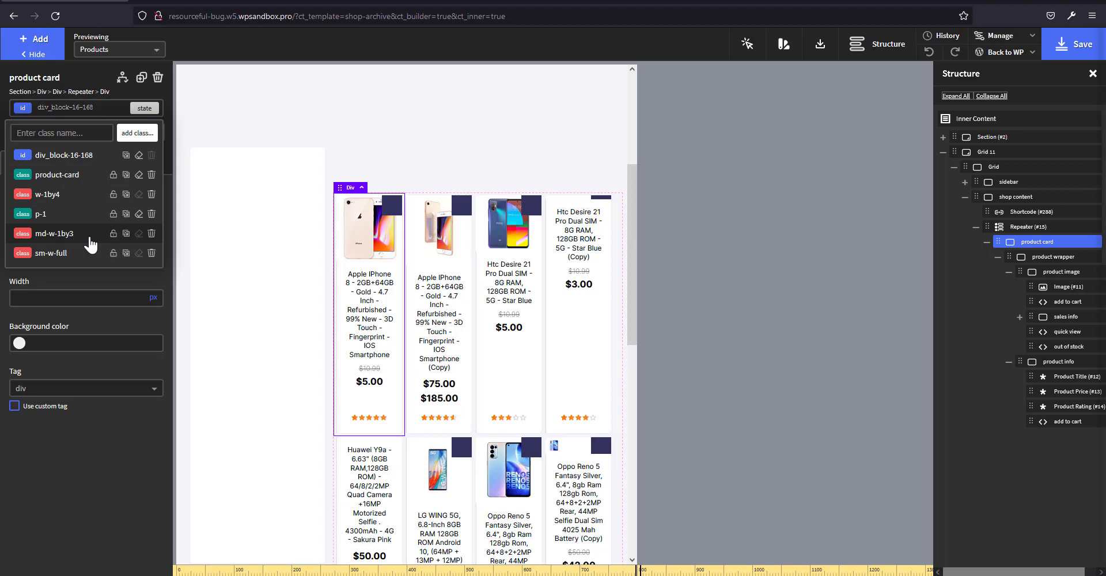
pyautogui.click(81, 452)
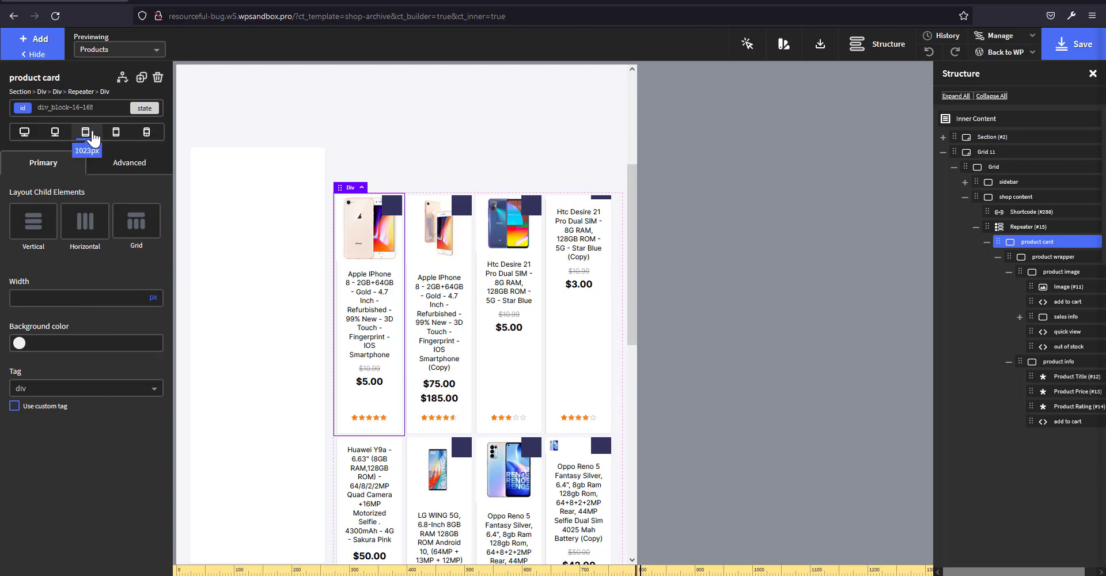
pyautogui.click(72, 108)
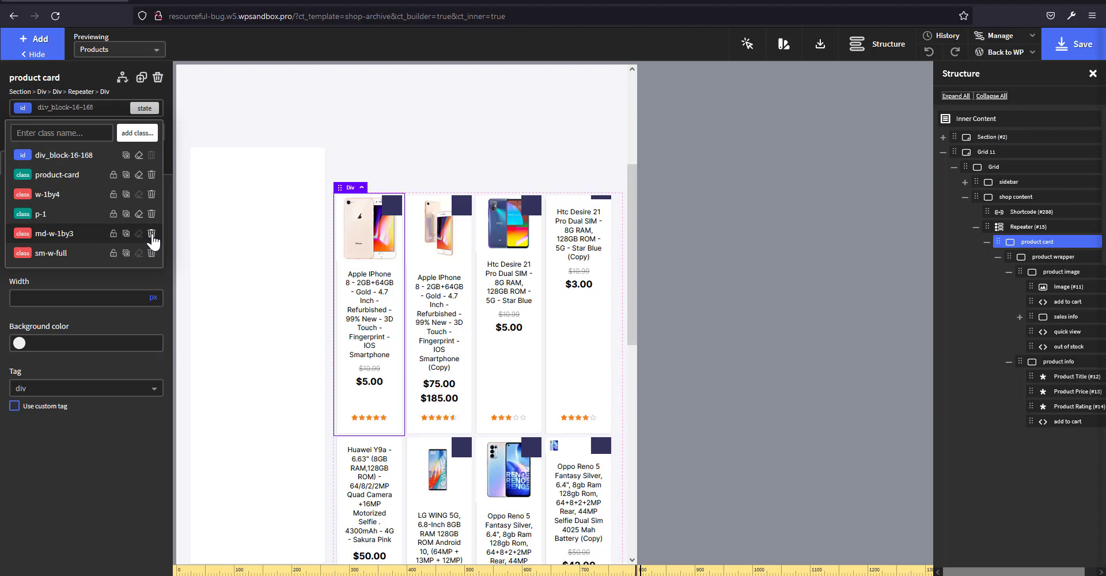
pyautogui.click(152, 235)
pyautogui.click(110, 110)
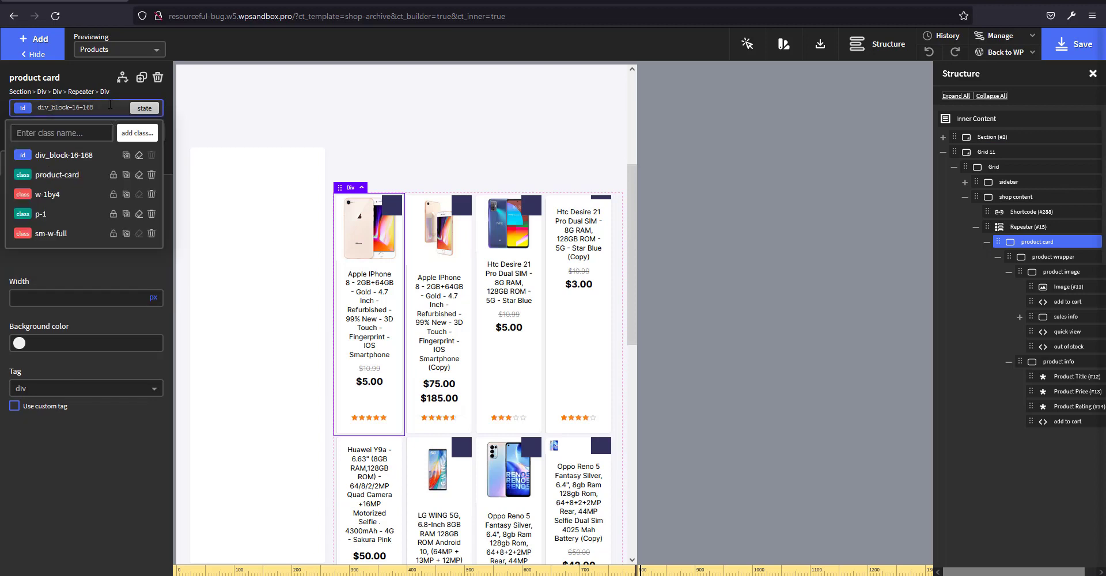
pyautogui.write('lg-w')
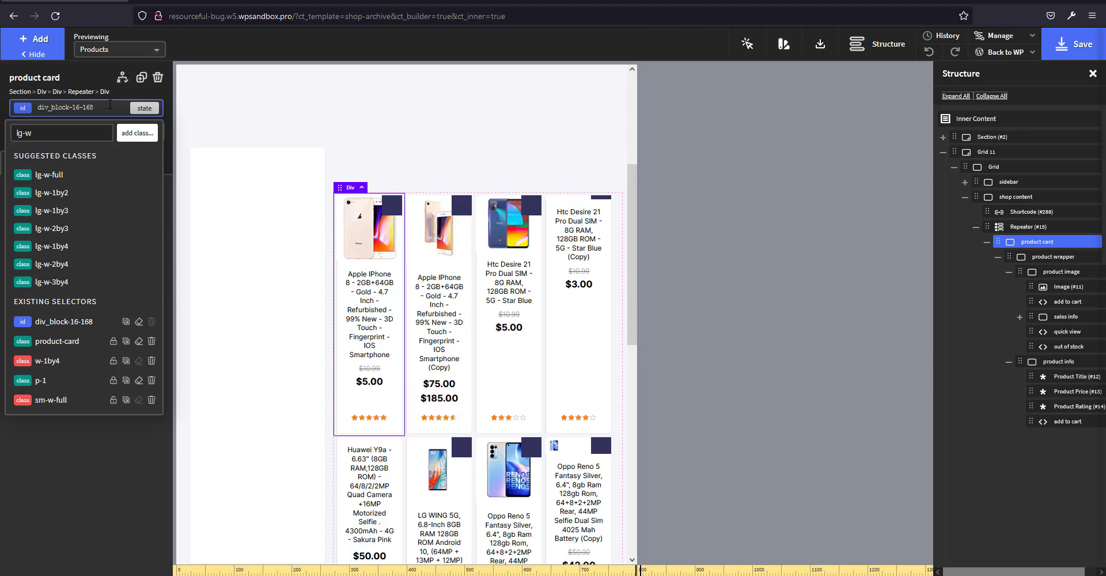
pyautogui.click(69, 211)
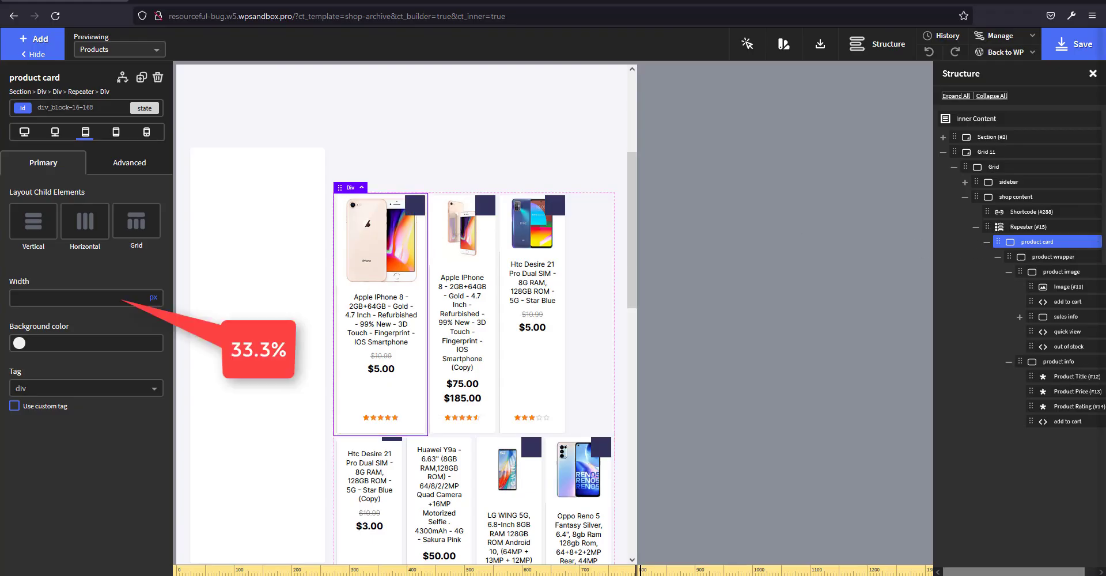
# Switch to the live shop page in Chrome, reload it, and check the product cards' layout at iPad size
pyautogui.moveTo(127, 575)
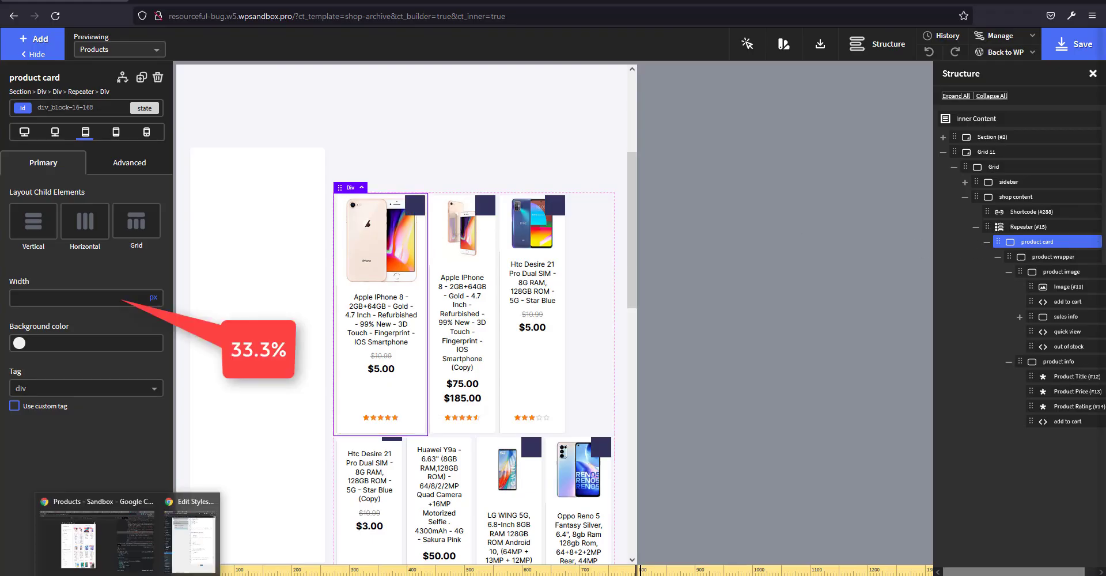
pyautogui.click(97, 553)
pyautogui.press('F5')
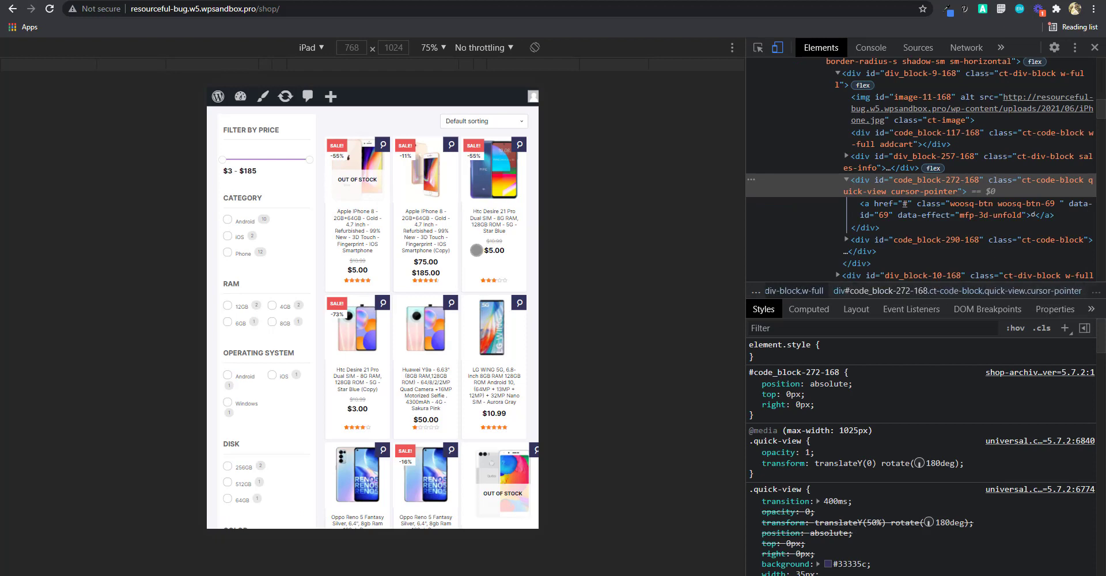
pyautogui.scroll(1, 487, 257)
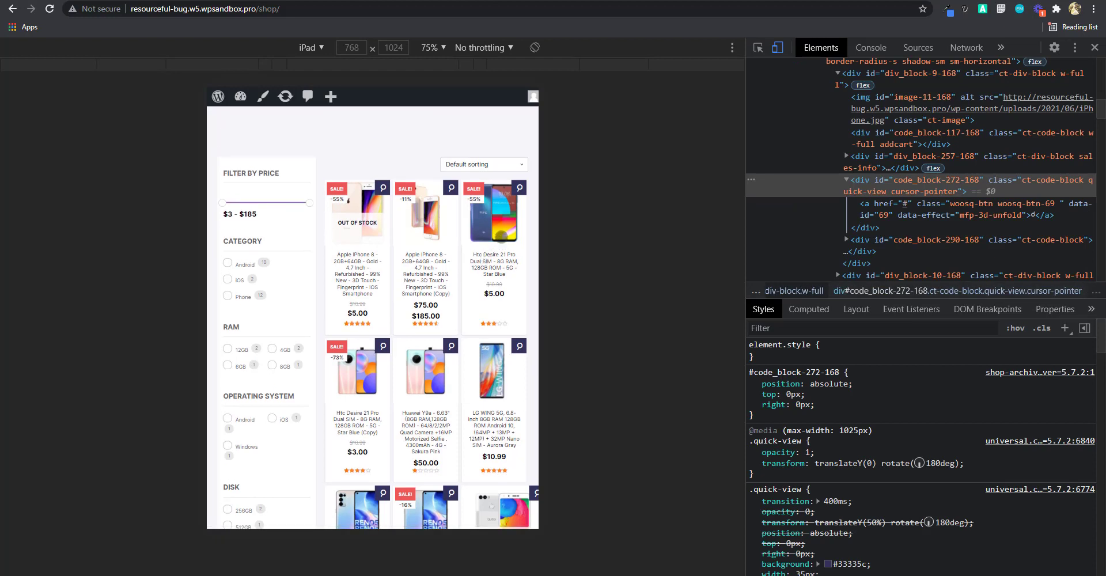
pyautogui.moveTo(496, 235)
pyautogui.mouseDown()
pyautogui.moveTo(497, 207)
pyautogui.moveTo(498, 240)
pyautogui.mouseUp()
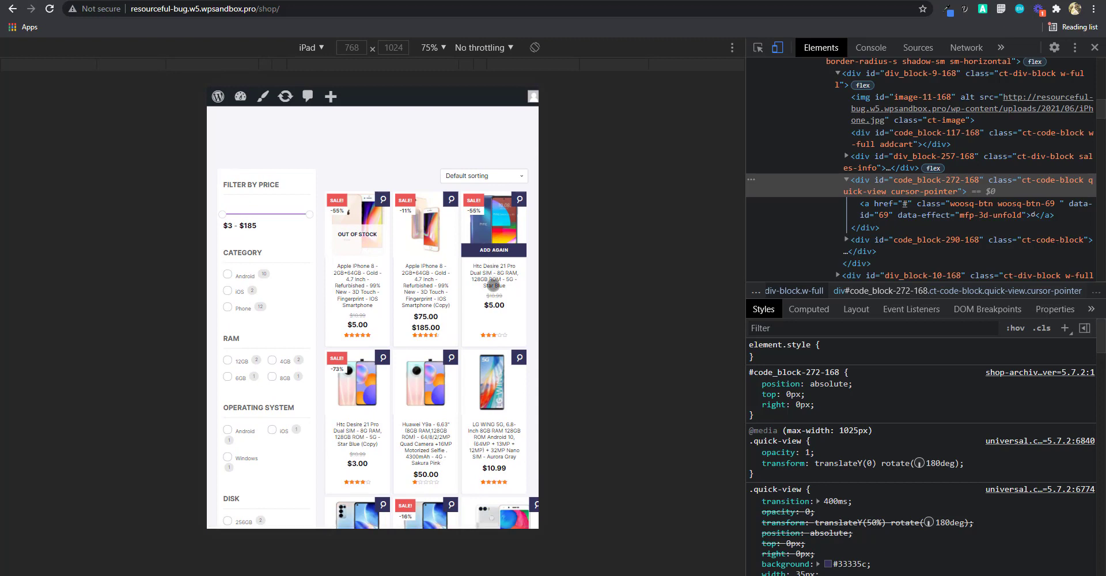
pyautogui.moveTo(492, 311); pyautogui.dragTo(490, 341)
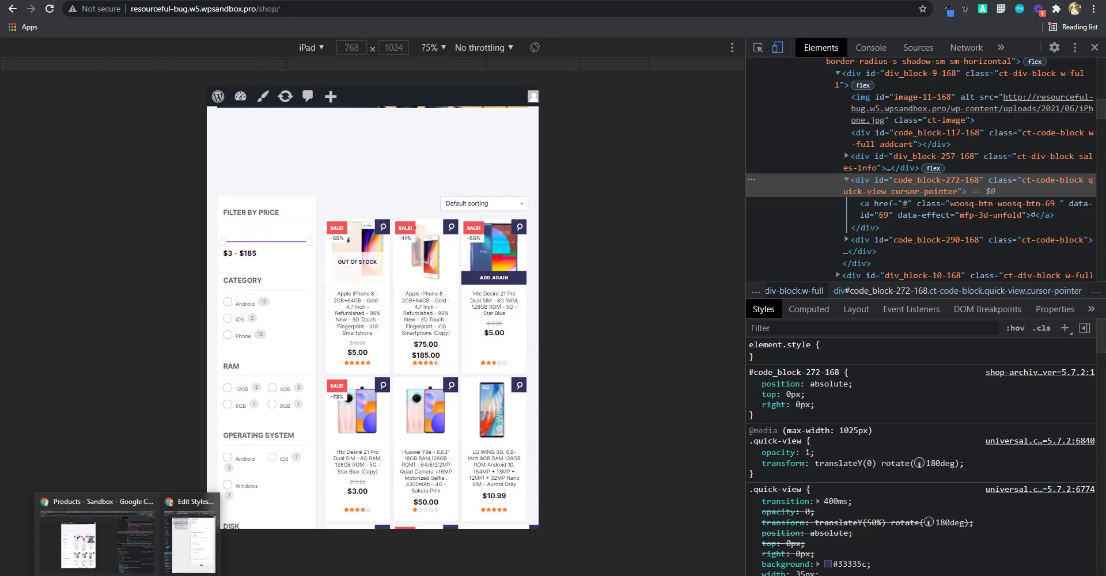
# Return to the Oxygen builder and, in the woo stylesheet's 1025px media query, change the .product-info .addcart selector to .product-card .addcart
pyautogui.click(685, 575)
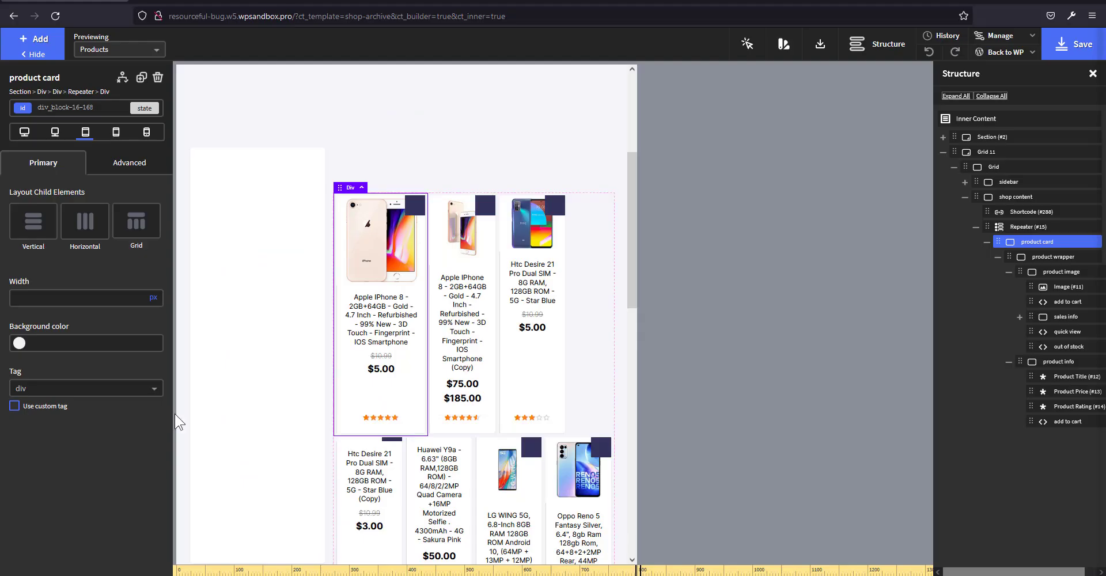
pyautogui.moveTo(1007, 53)
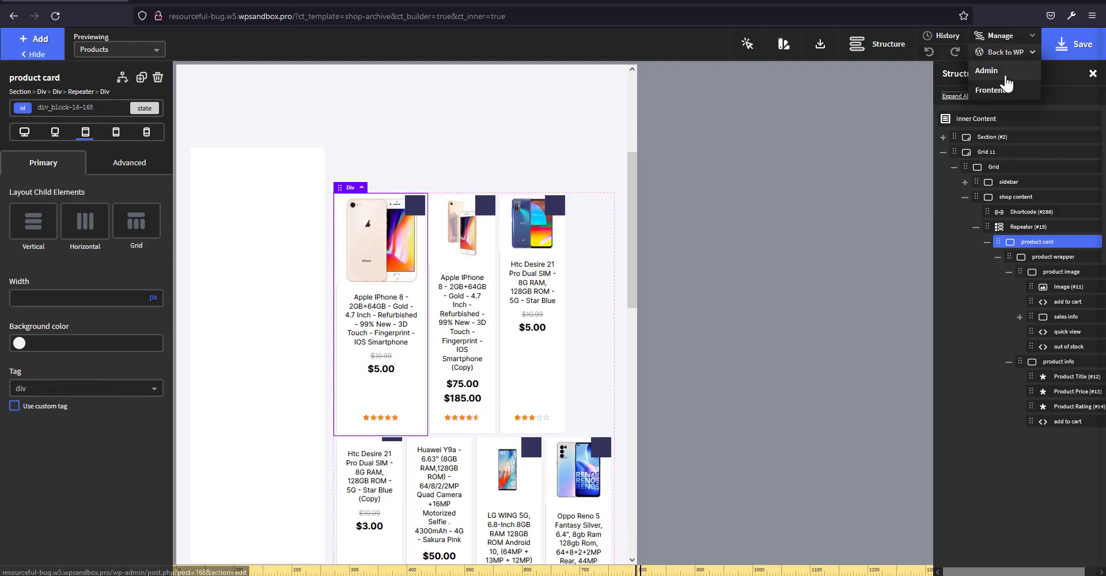
pyautogui.moveTo(1001, 36)
pyautogui.click(1005, 75)
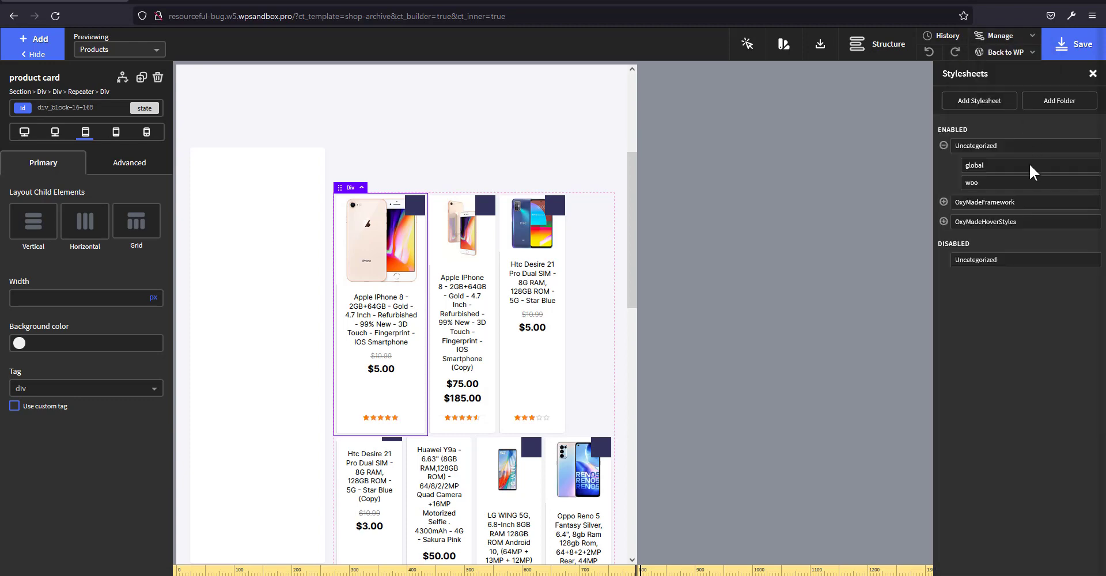
pyautogui.click(982, 184)
pyautogui.click(94, 455)
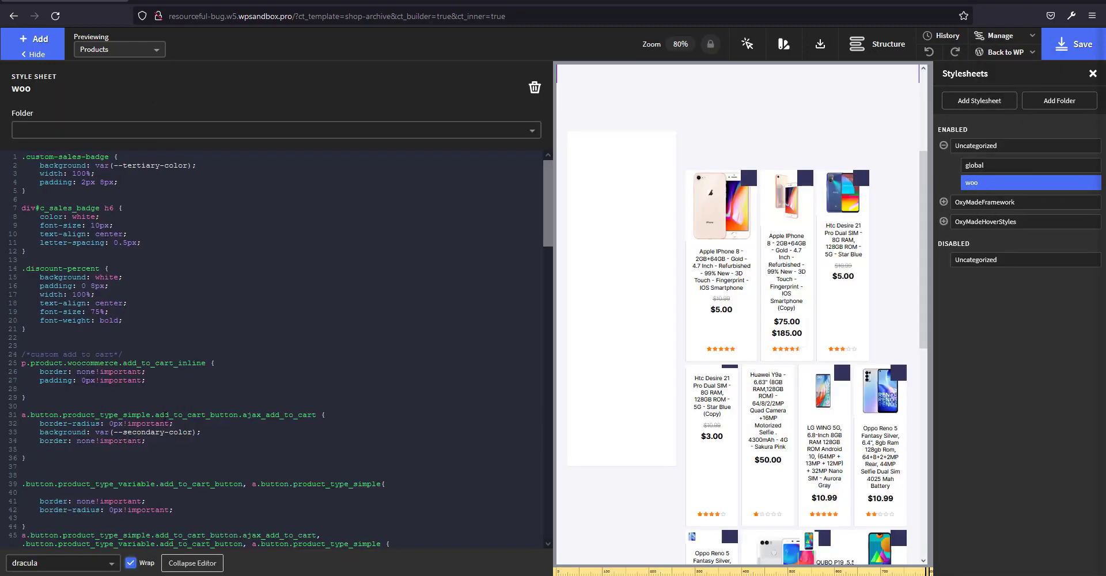
pyautogui.scroll(-20, 195, 439)
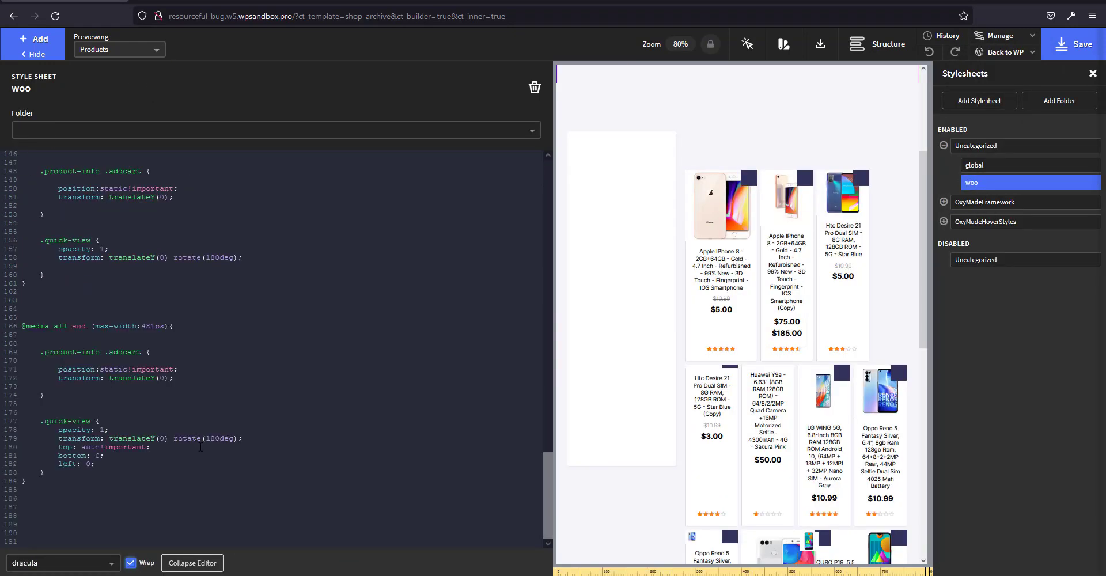
pyautogui.scroll(2, 200, 447)
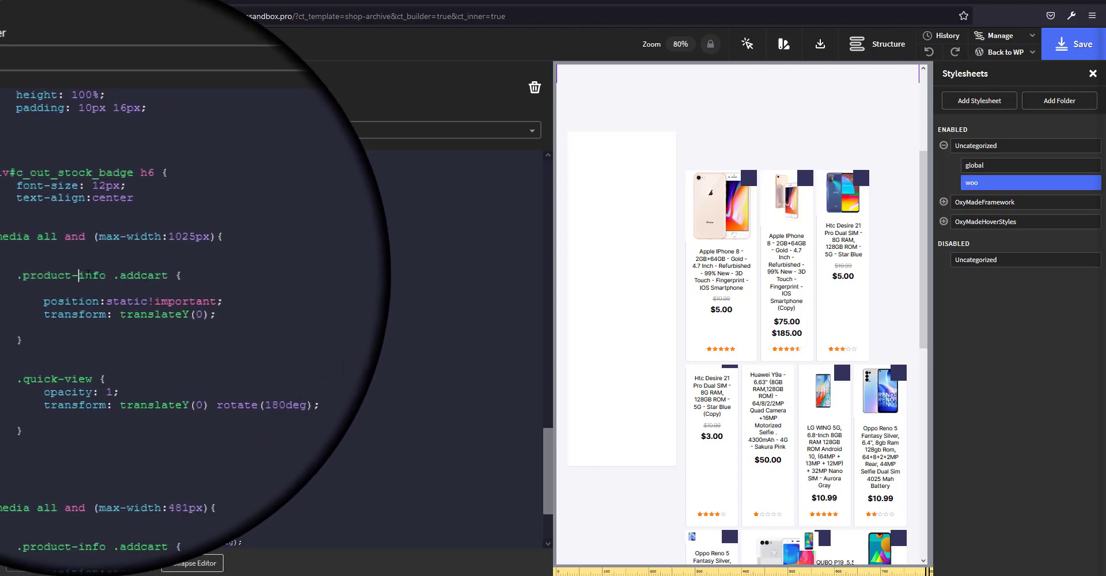
pyautogui.moveTo(78, 275); pyautogui.dragTo(100, 275)
pyautogui.write('card')
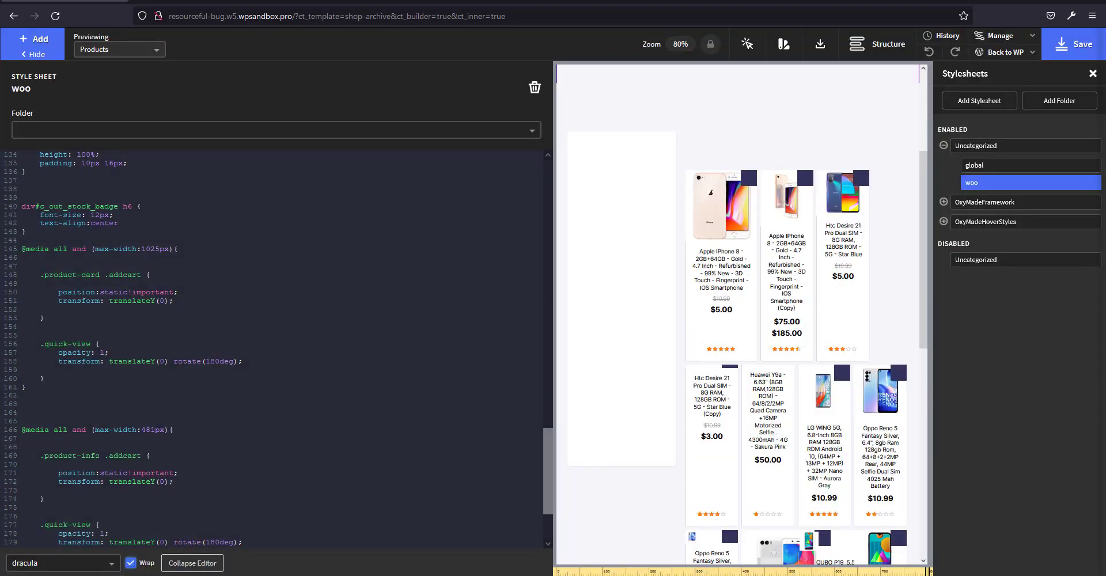
# Switch to the live shop page in Chrome and reload it to check the add-to-cart buttons at iPad size
pyautogui.moveTo(127, 570)
pyautogui.click(84, 548)
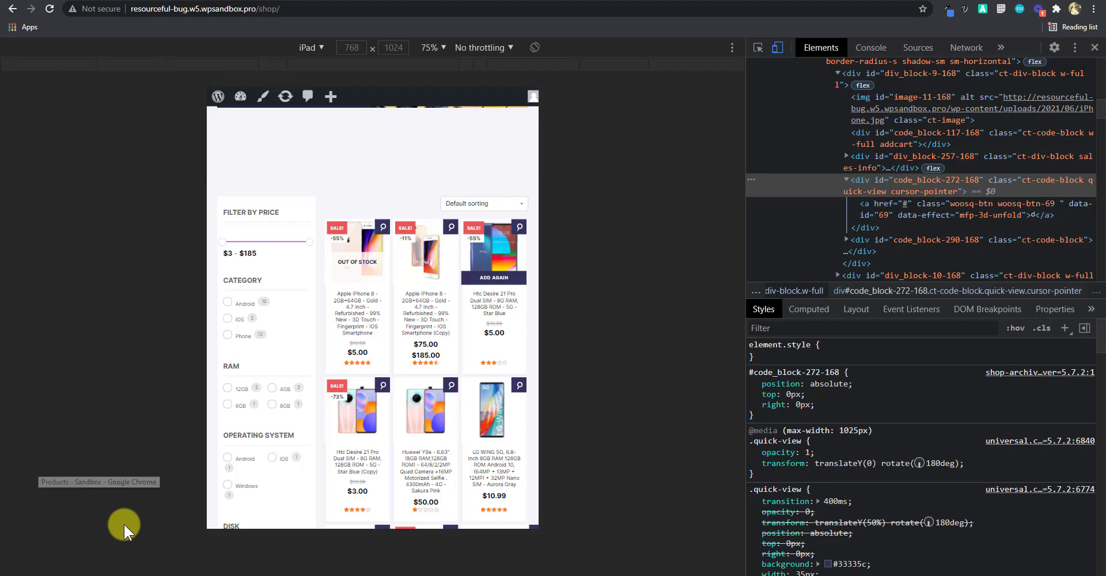
pyautogui.press('F5')
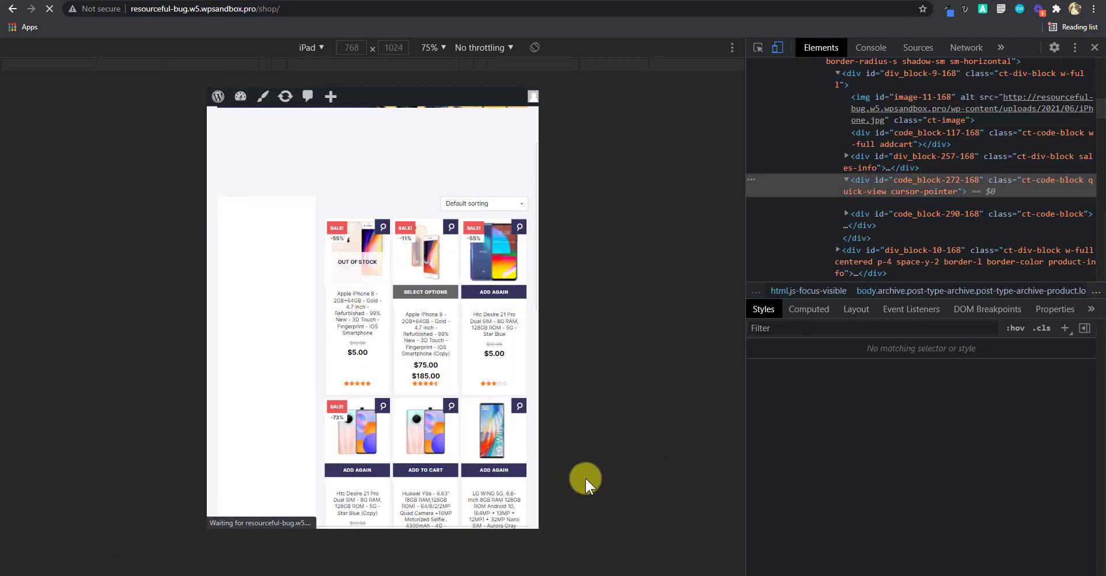
# Set the emulated device to Responsive, narrow it to about 381 px, and open and close a product's quick view
pyautogui.click(309, 49)
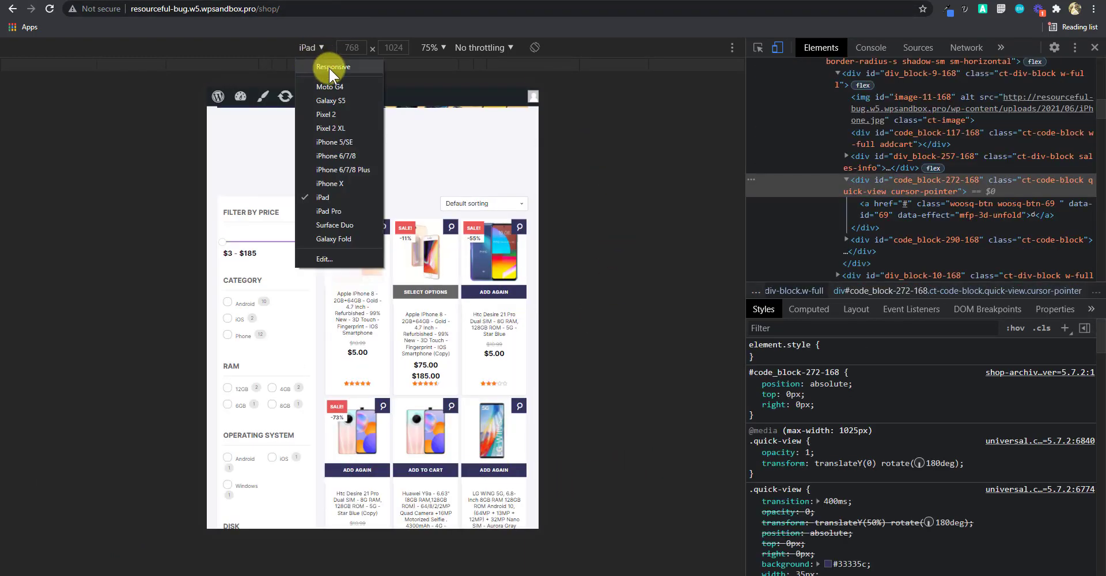
pyautogui.click(329, 68)
pyautogui.moveTo(607, 306); pyautogui.dragTo(461, 360)
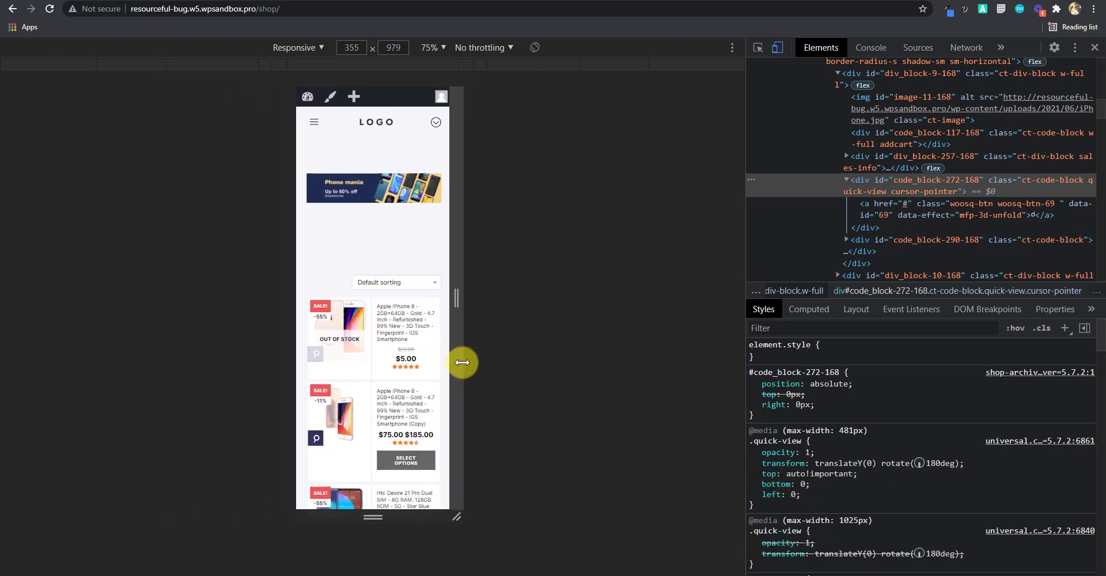
pyautogui.scroll(-5, 420, 358)
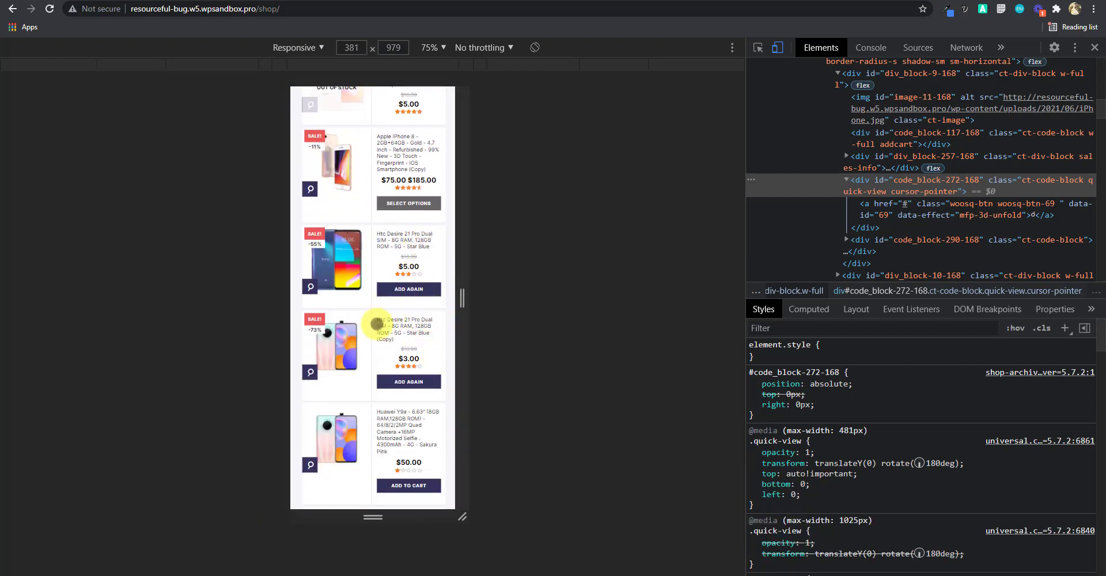
pyautogui.click(309, 372)
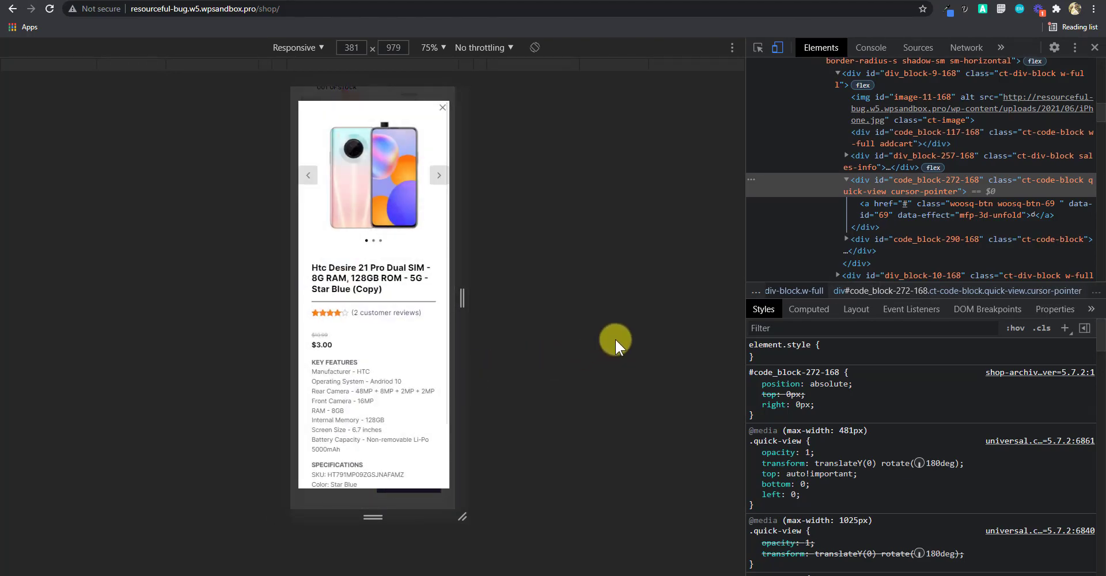
pyautogui.click(440, 104)
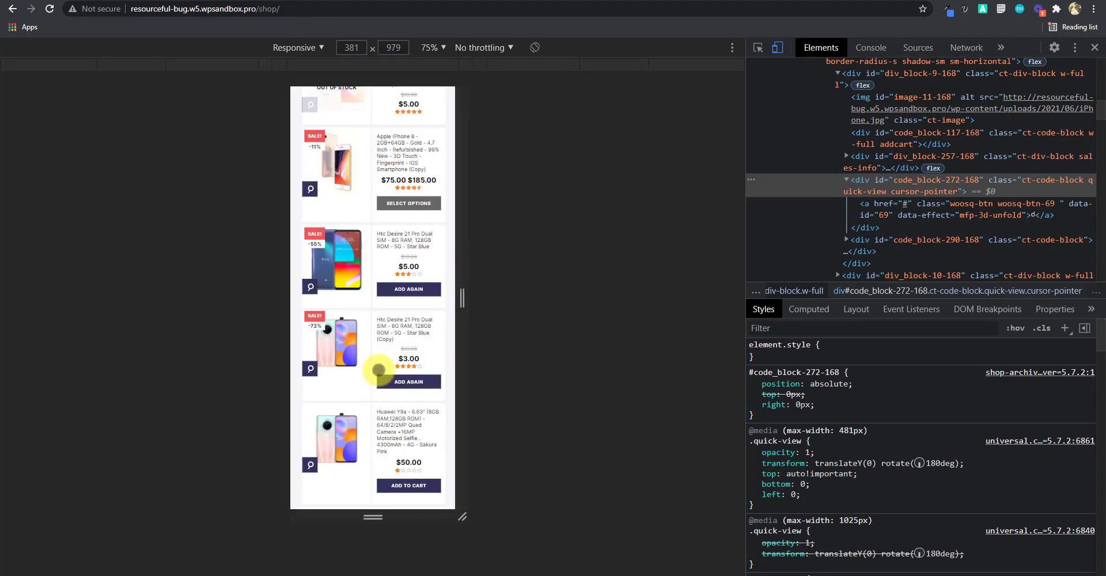
# Emulate an iPhone X and inspect the add-to-cart button element on the Htc Desire 21 Pro card marked -55%
pyautogui.click(296, 47)
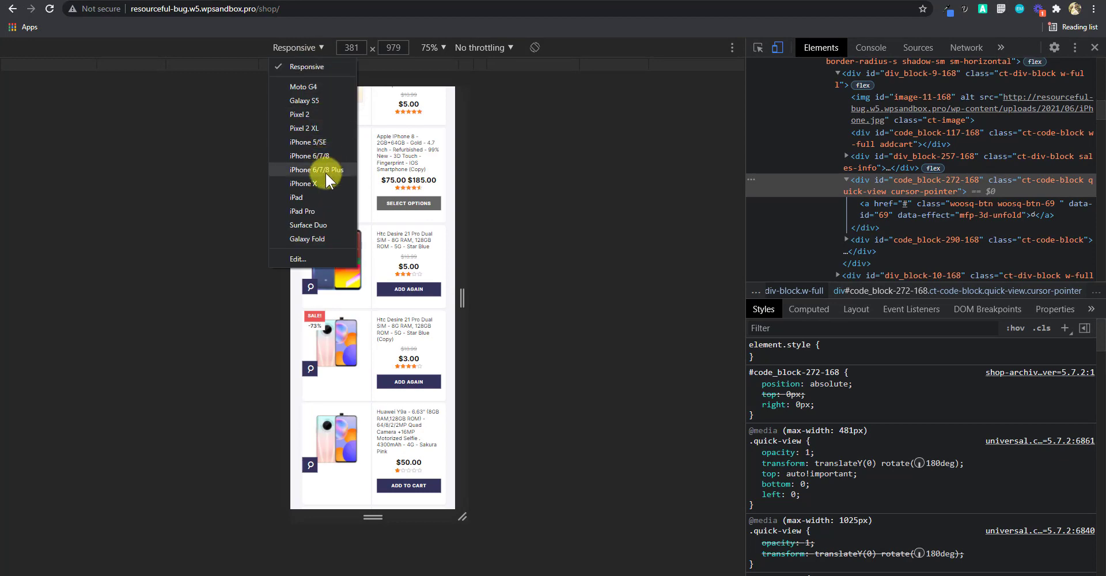
pyautogui.click(291, 174)
pyautogui.click(758, 47)
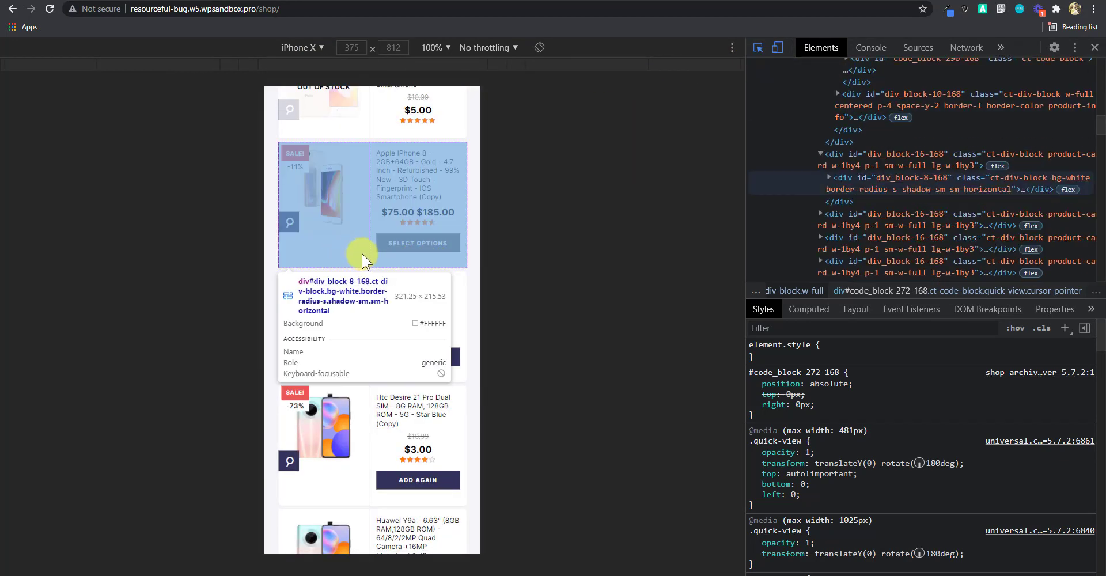
pyautogui.scroll(-1, 419, 270)
pyautogui.click(420, 320)
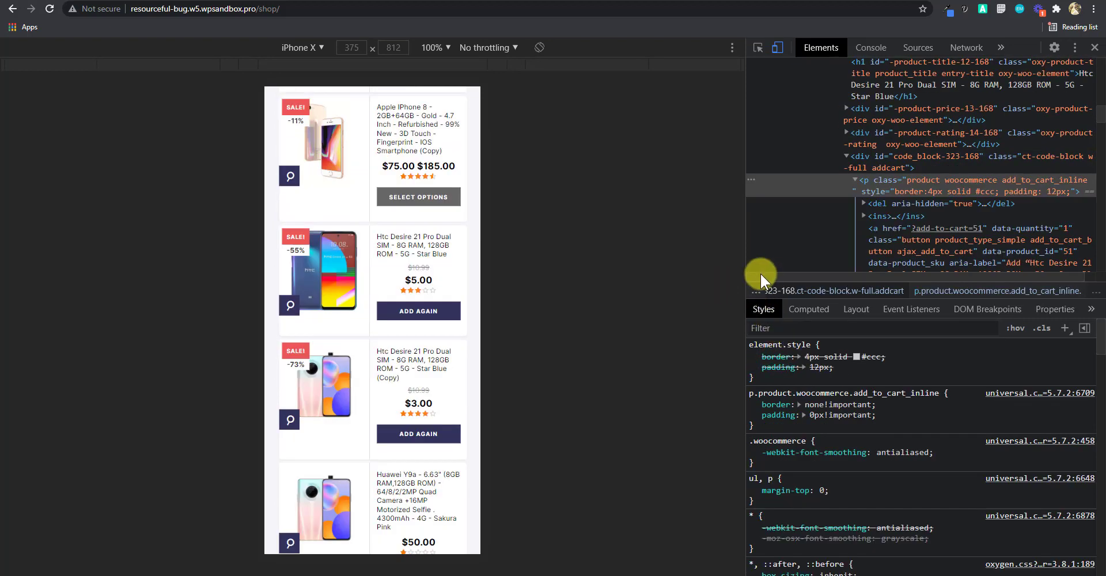
pyautogui.click(758, 48)
pyautogui.click(451, 313)
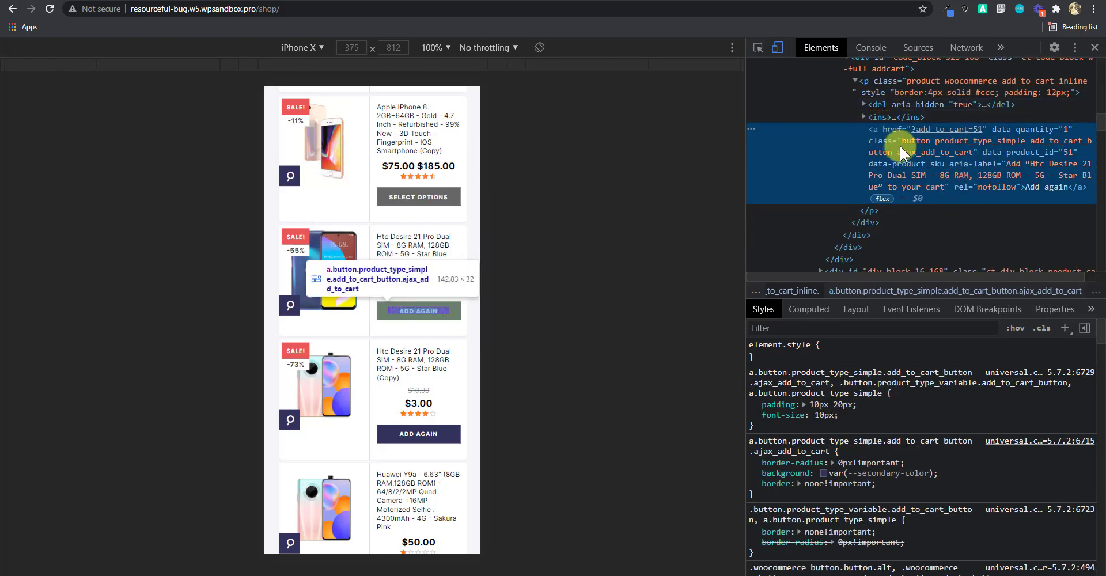
pyautogui.click(864, 116)
pyautogui.click(863, 116)
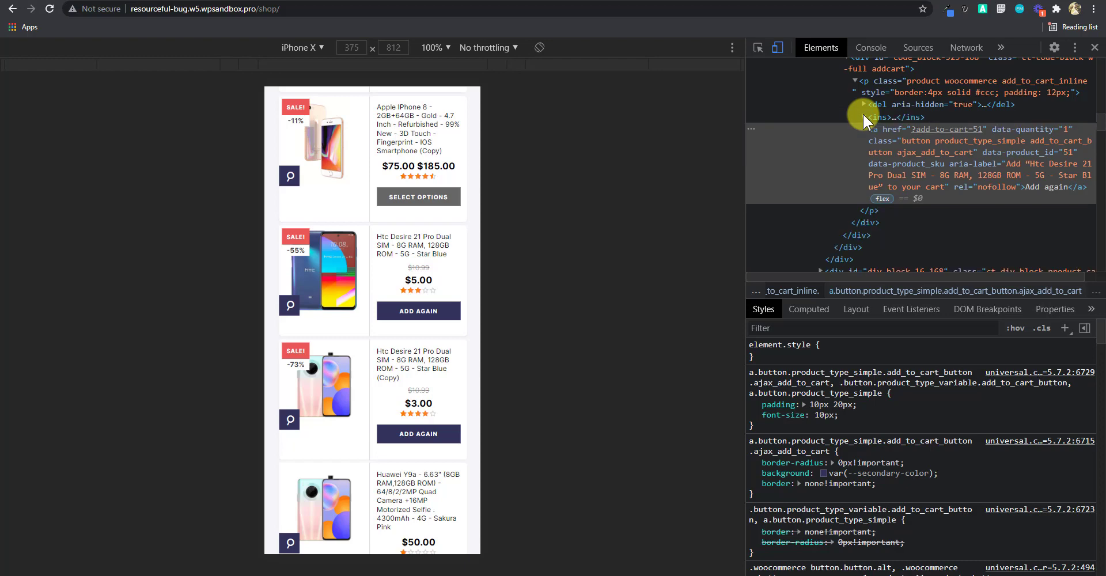
pyautogui.click(758, 47)
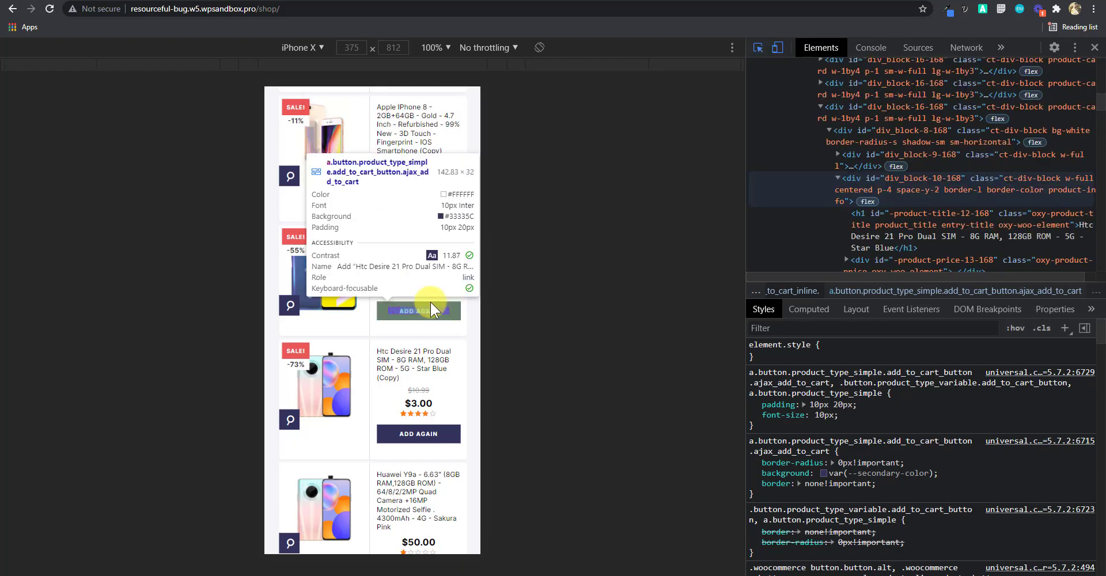
pyautogui.click(448, 303)
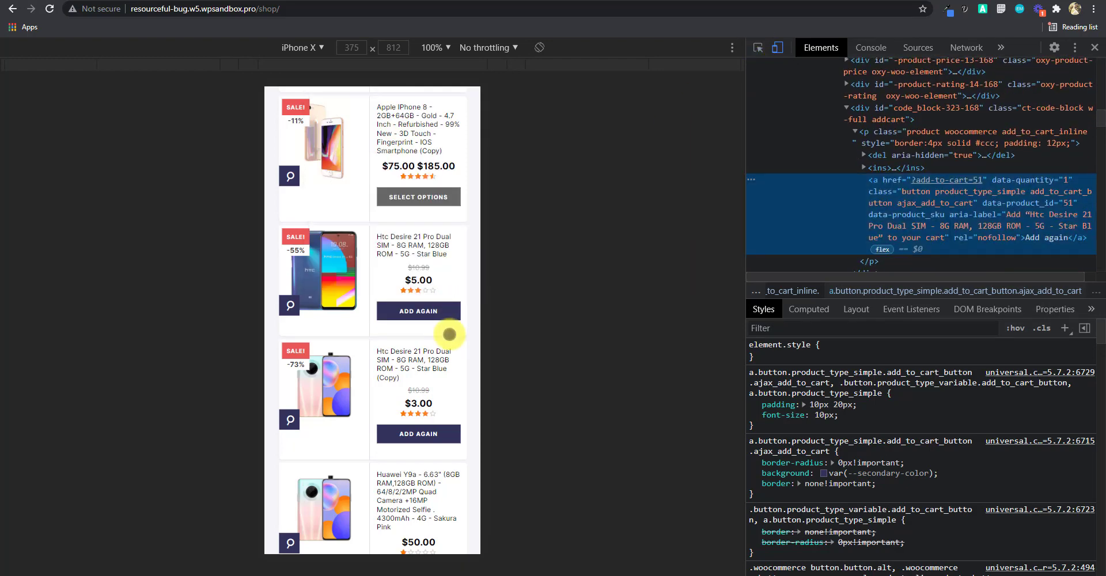
# Inspect the addcart code block and its add_to_cart_inline paragraph on the Htc Desire 21 Pro card marked -55%
pyautogui.scroll(-1, 905, 196)
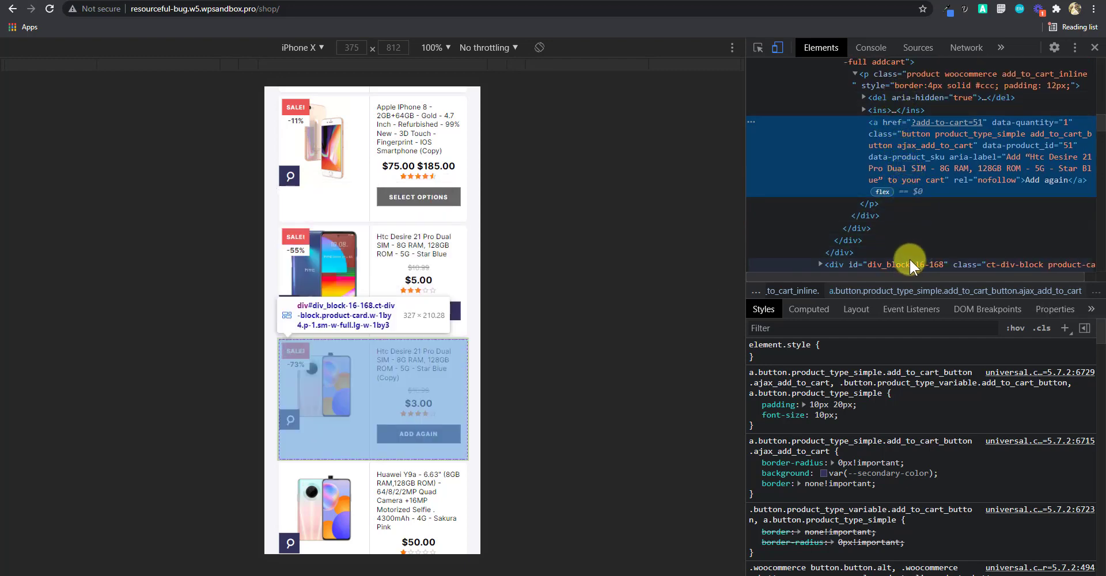
pyautogui.scroll(2, 915, 160)
pyautogui.scroll(1, 435, 255)
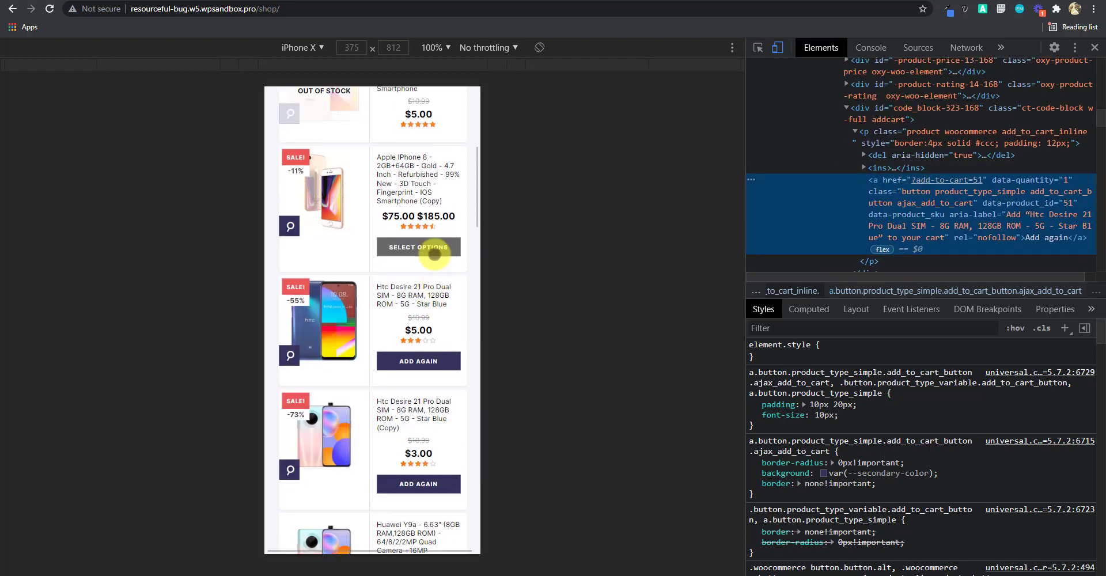
pyautogui.click(759, 48)
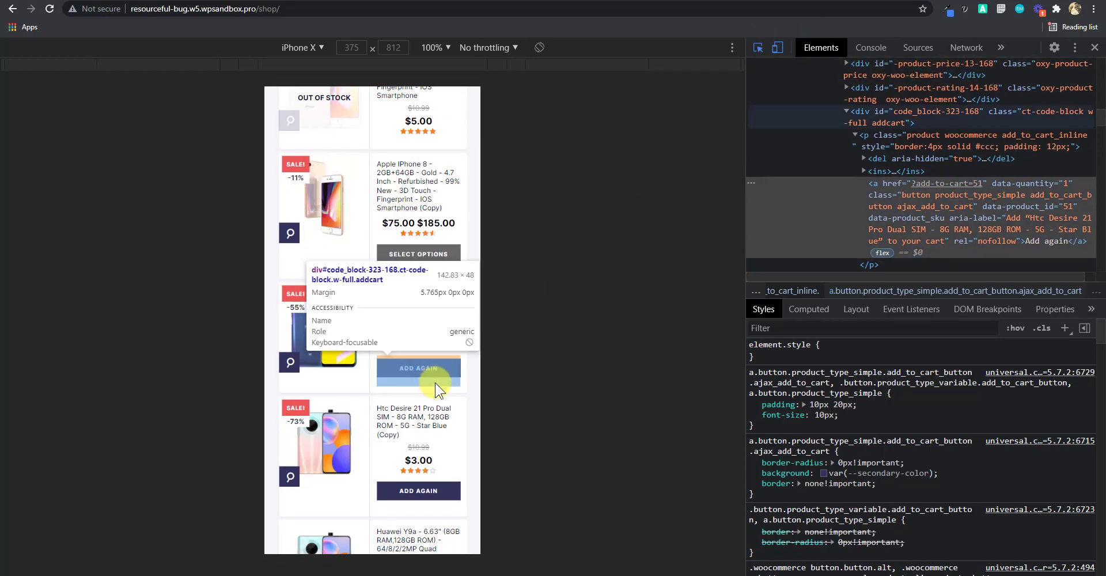
pyautogui.click(435, 382)
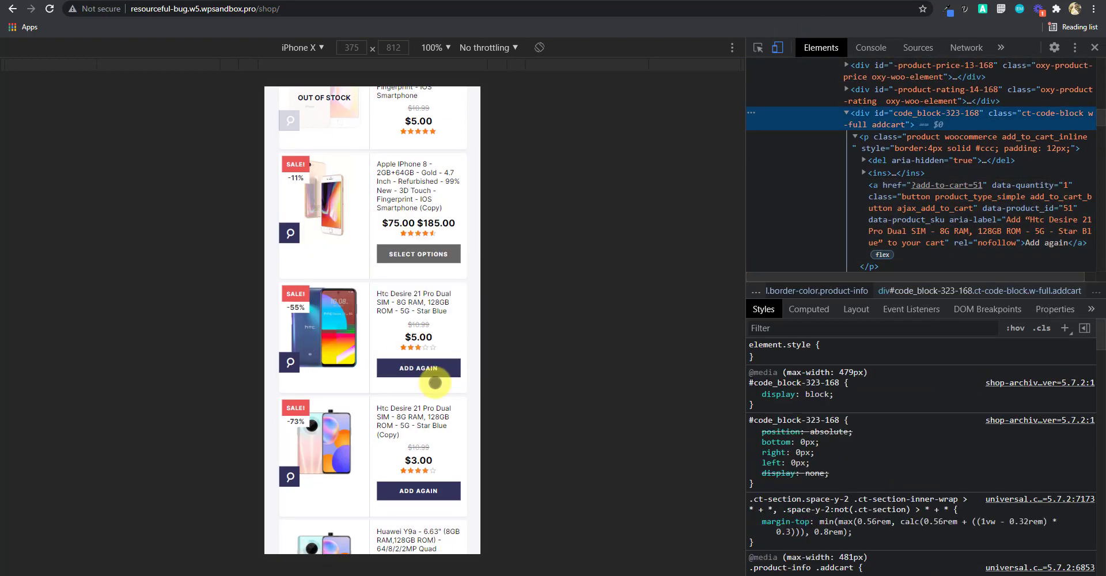
pyautogui.click(856, 136)
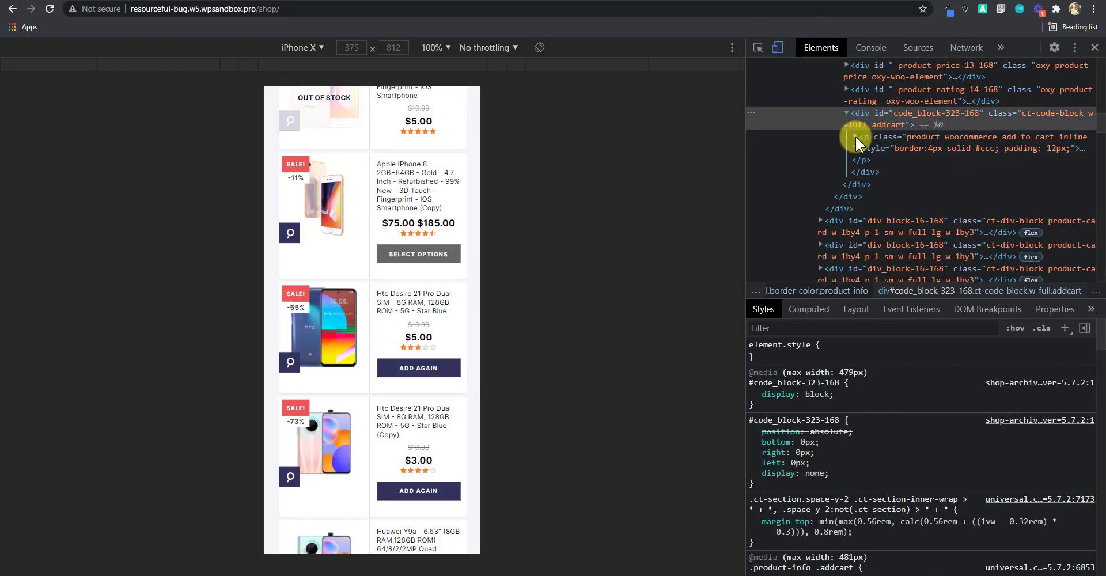
pyautogui.click(884, 118)
pyautogui.click(890, 136)
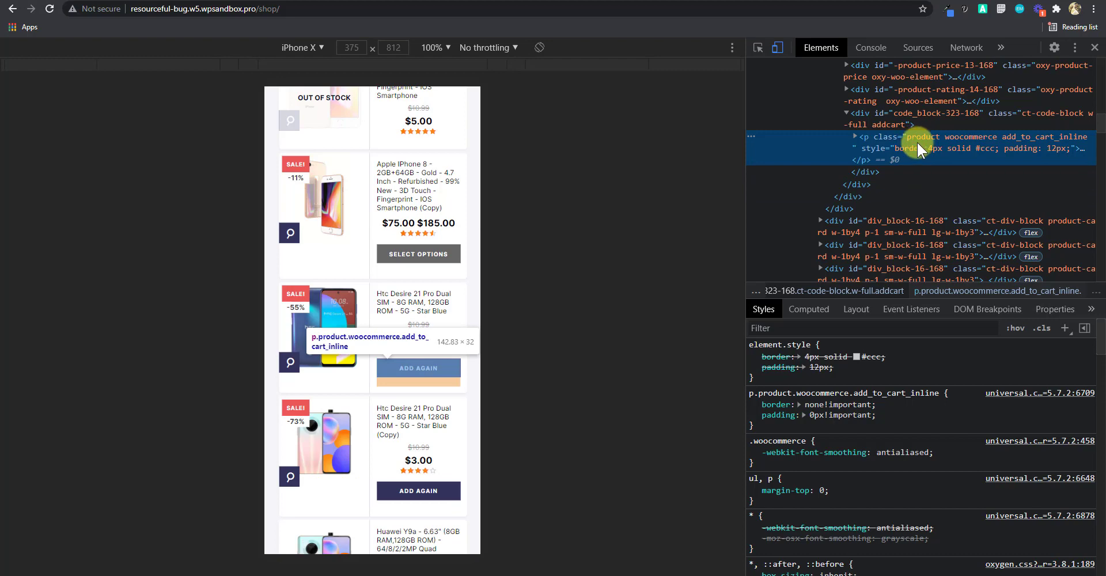
pyautogui.doubleClick(1040, 137)
pyautogui.doubleClick(1033, 137)
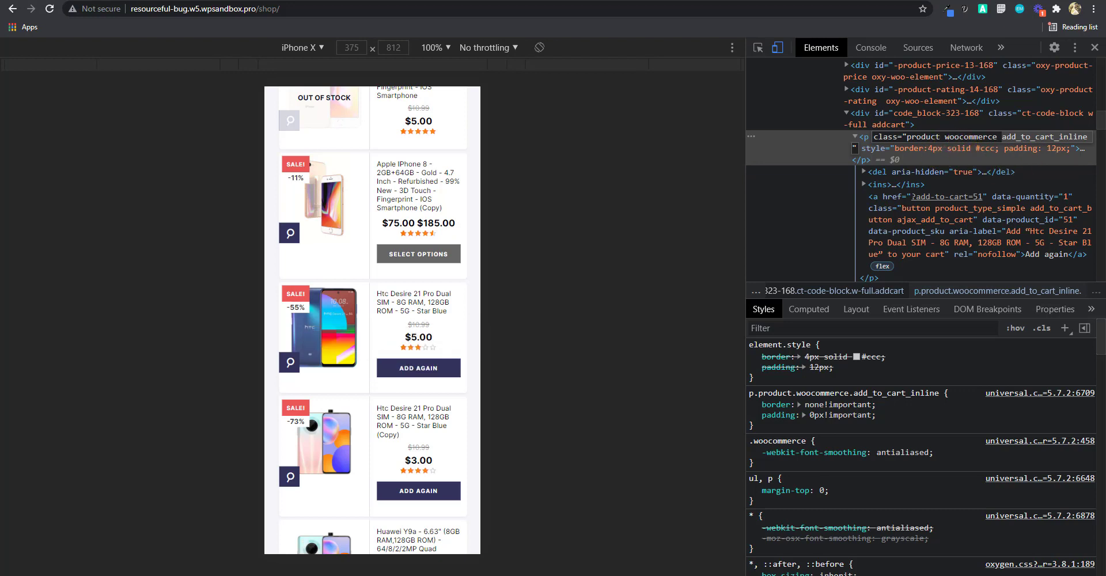
pyautogui.press('Escape')
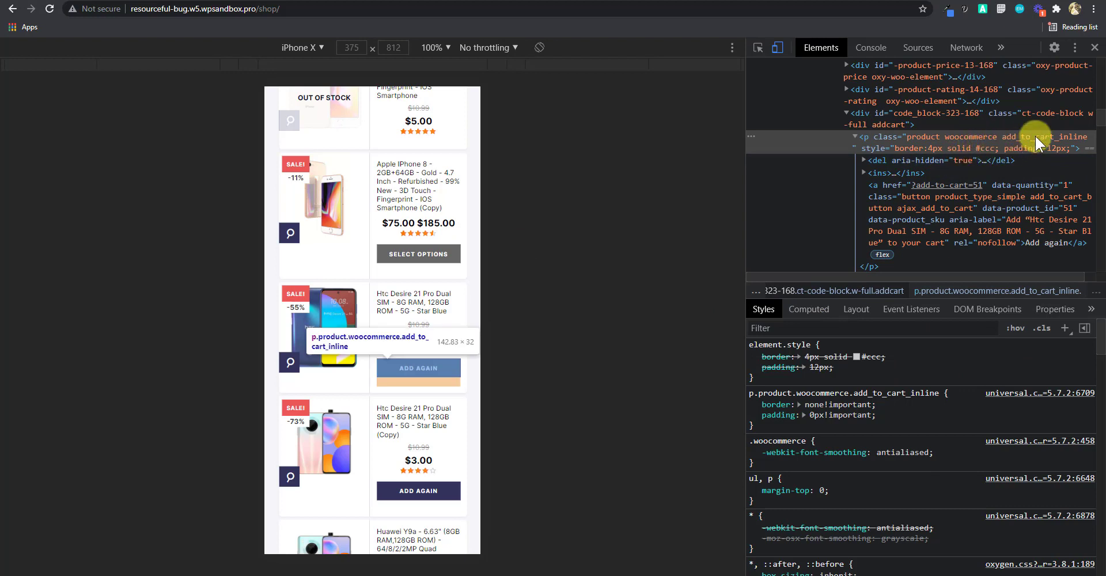
# Add an inspector-stylesheet rule setting margin-bottom: 0 on p.product.woocommerce.add_to_cart_inline and copy the whole rule
pyautogui.click(1065, 329)
pyautogui.click(1047, 394)
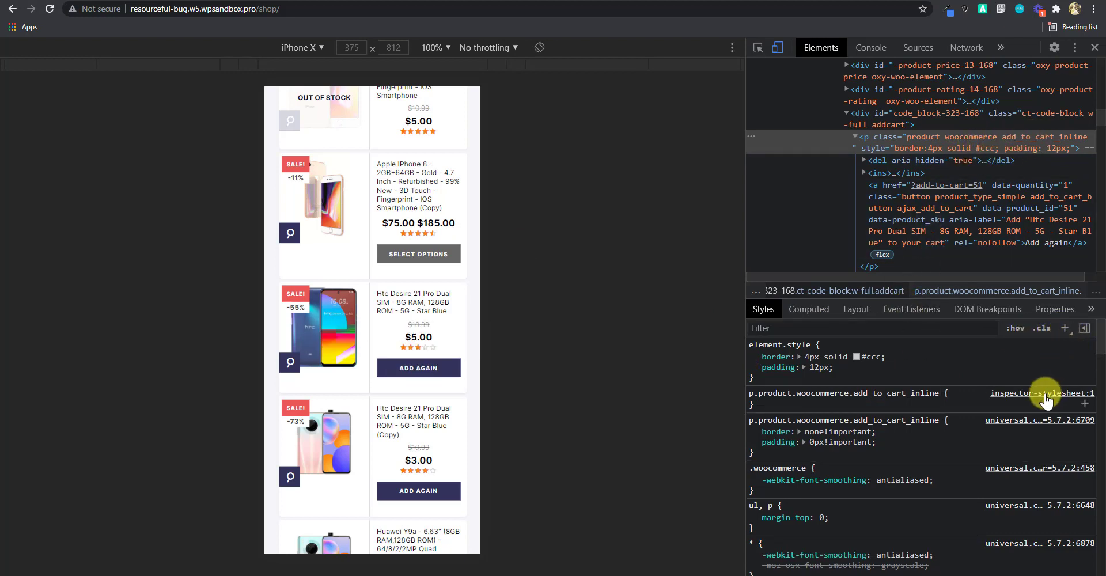
pyautogui.click(1046, 397)
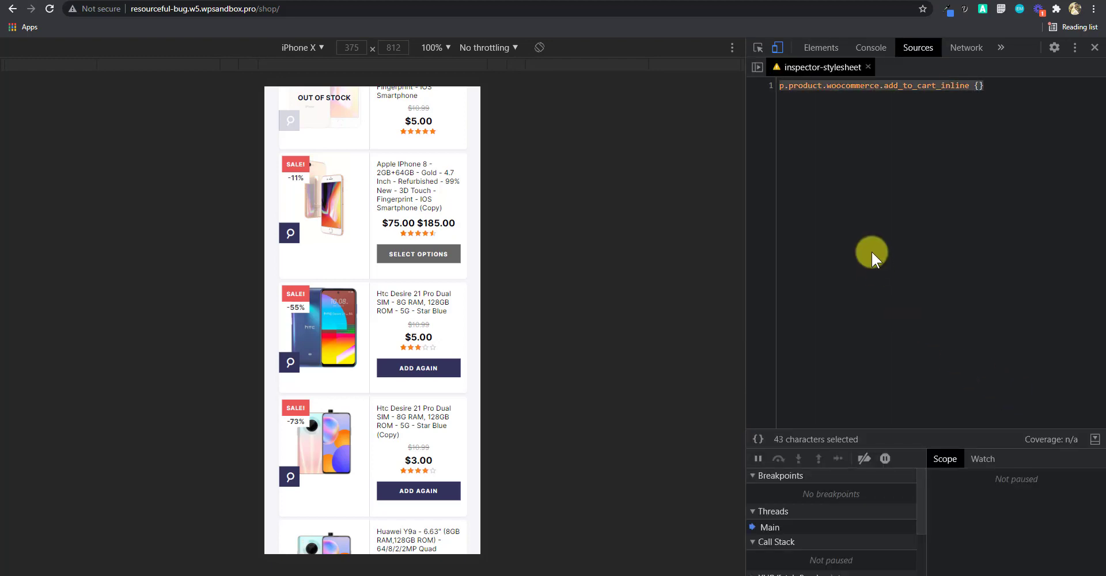
pyautogui.write('p.product.woocommerce.add_to_cart_inline { \tmargin-bottom: 0px;  }')
pyautogui.click(870, 95)
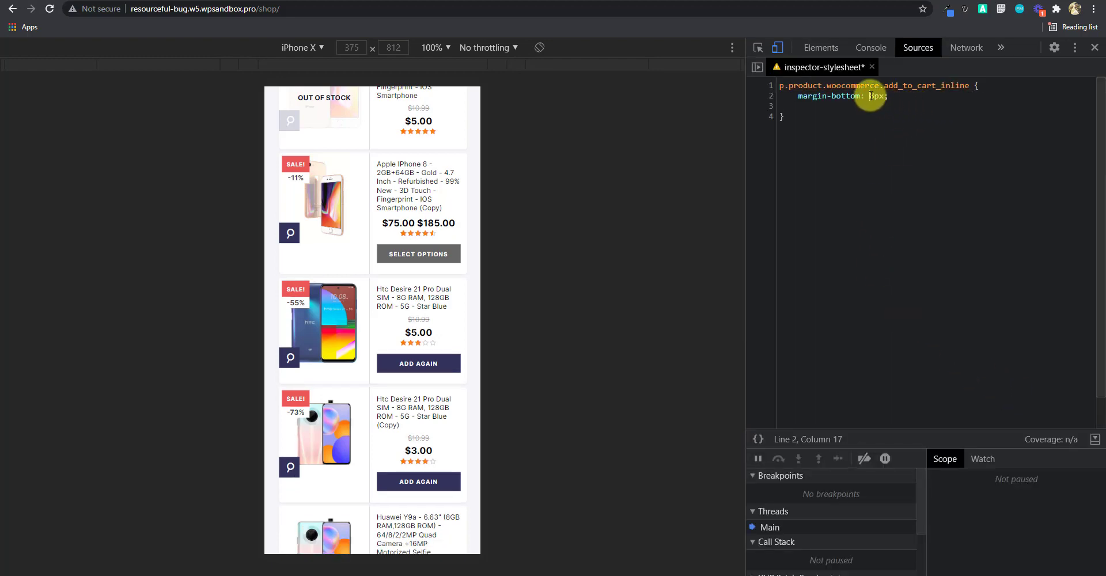
pyautogui.moveTo(871, 96); pyautogui.dragTo(884, 96)
pyautogui.write('0')
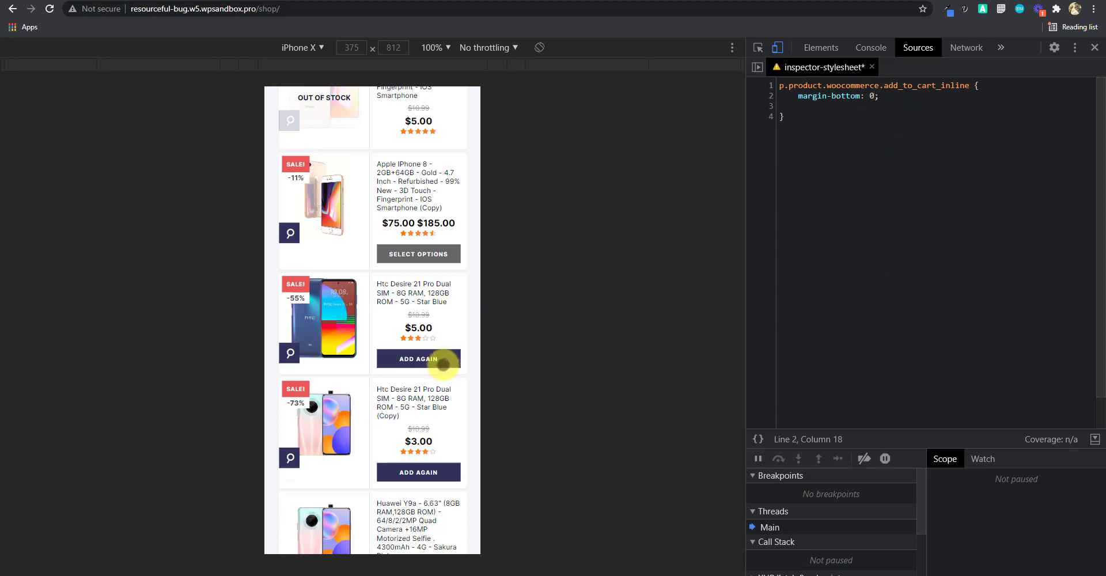
pyautogui.hotkey('ctrl', 'a')
pyautogui.hotkey('ctrl', 'c')
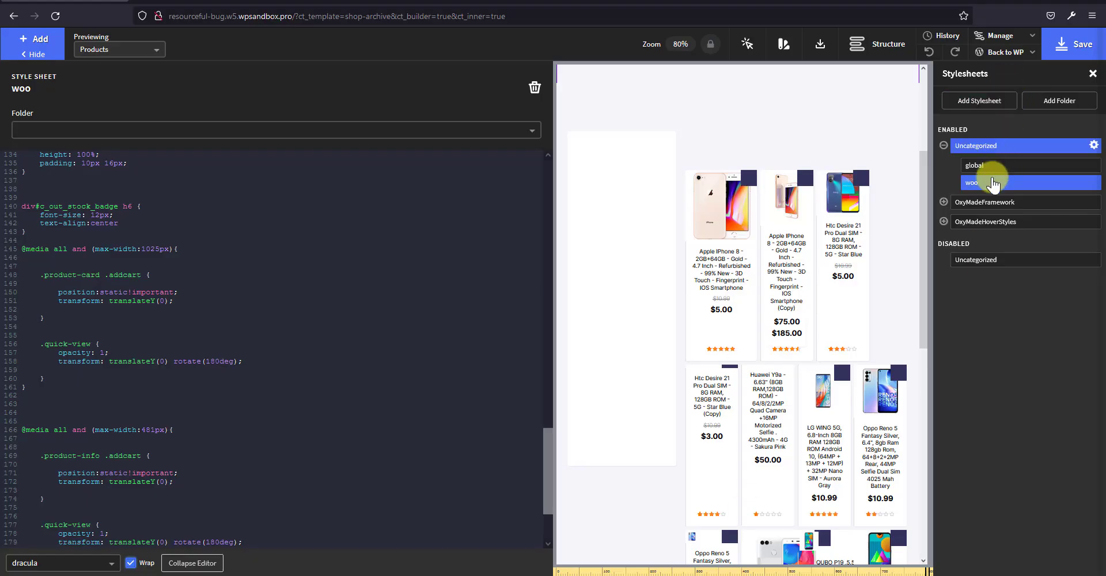
# Switch to the Oxygen builder, paste the copied rule after .quick-view in the woo stylesheet's 481px media query, and save
pyautogui.scroll(-4, 259, 353)
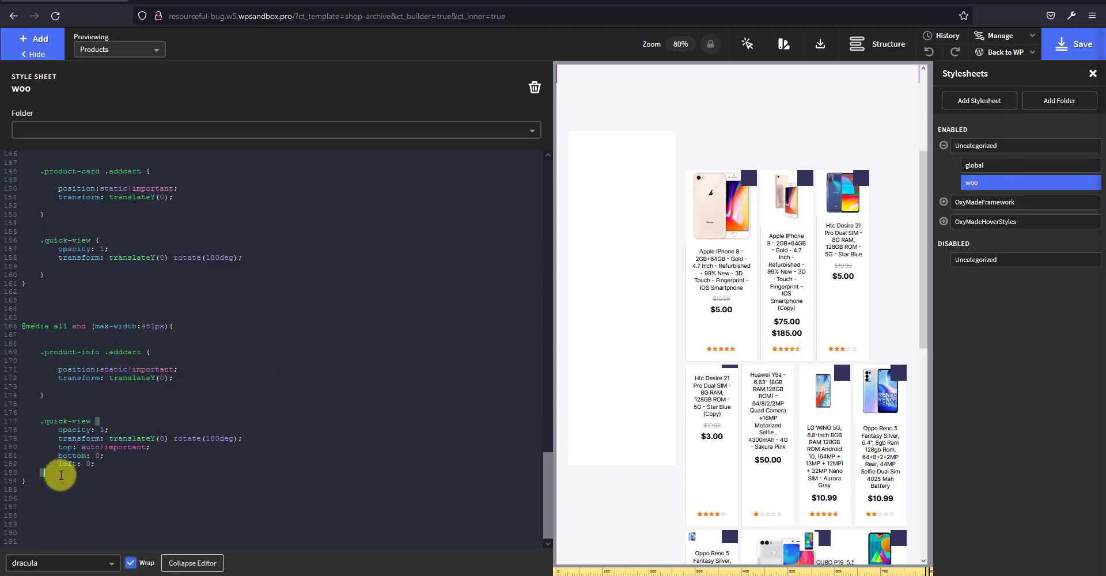
pyautogui.hotkey('ctrl', 'v')
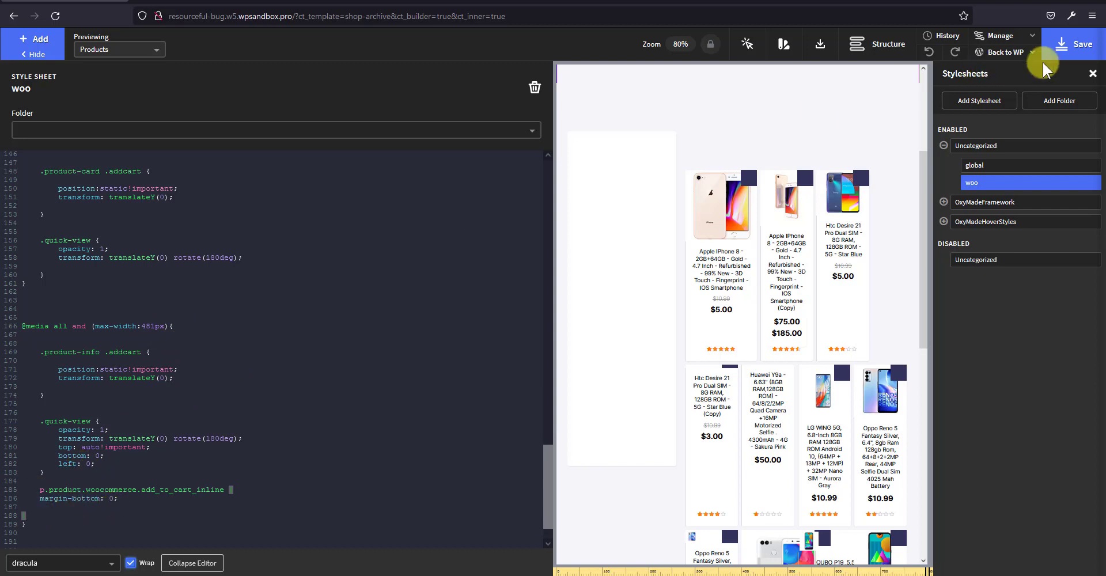
pyautogui.click(1077, 50)
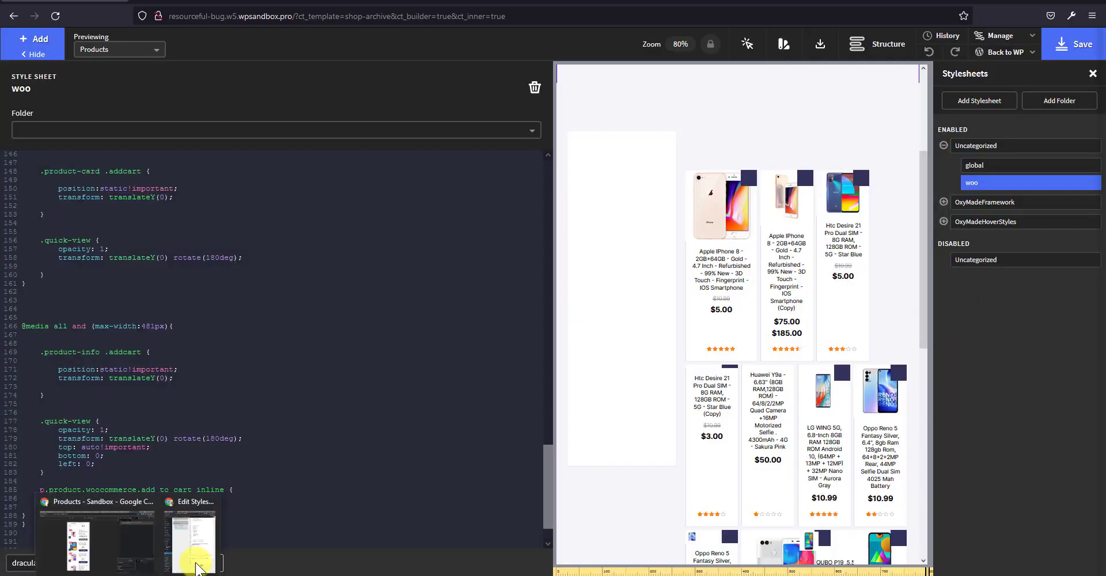
# Switch to the live shop page in Chrome, reload it, and inspect the quick-view button on the card marked -55%
pyautogui.click(98, 548)
pyautogui.press('F5')
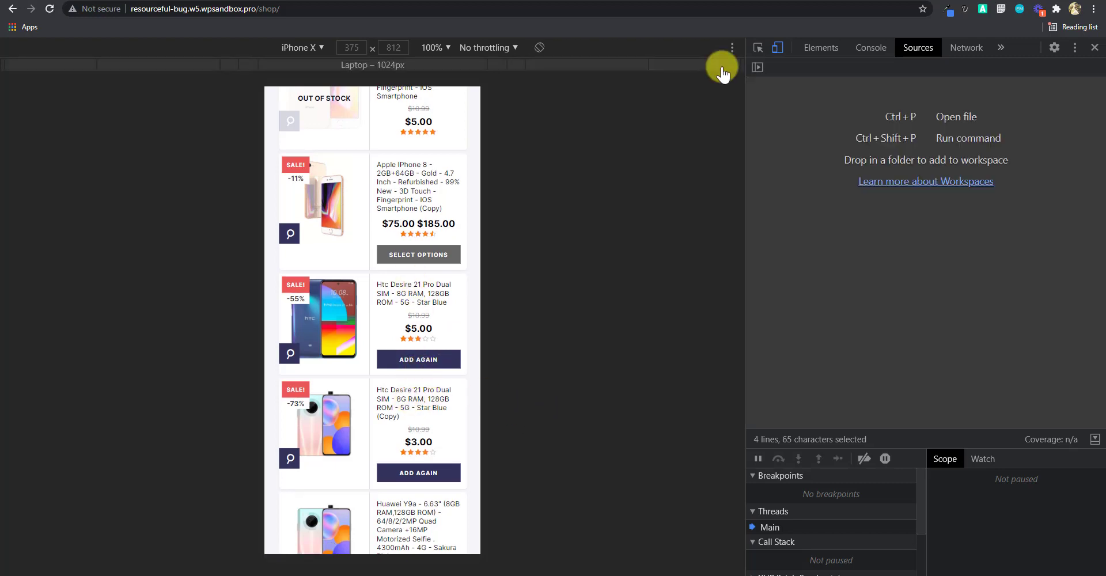
pyautogui.click(758, 49)
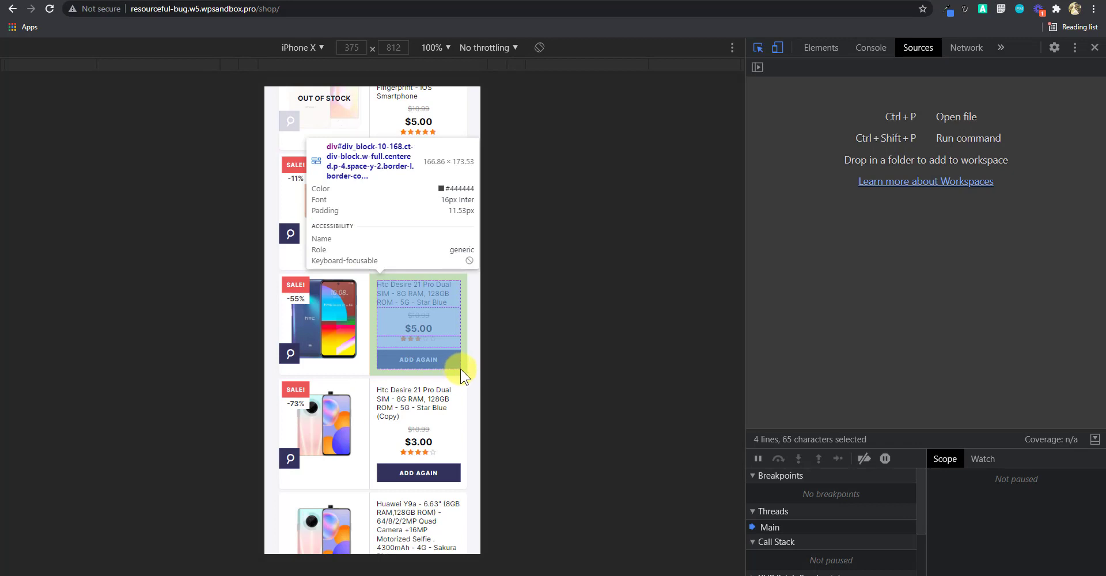
pyautogui.click(279, 357)
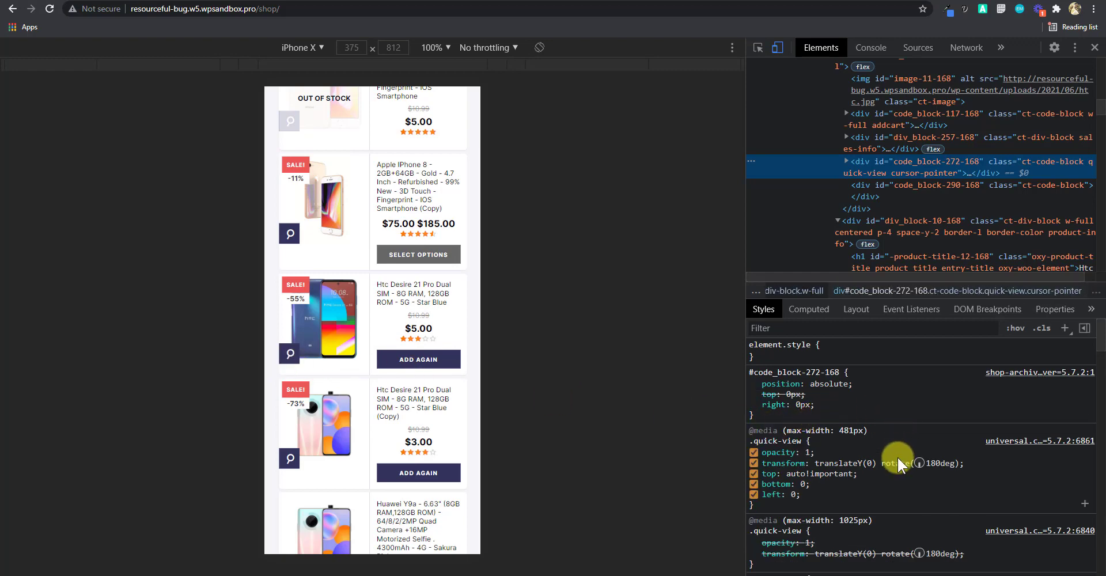
# Try translateY(10px) in the transform of the 481px .quick-view rule
pyautogui.click(868, 463)
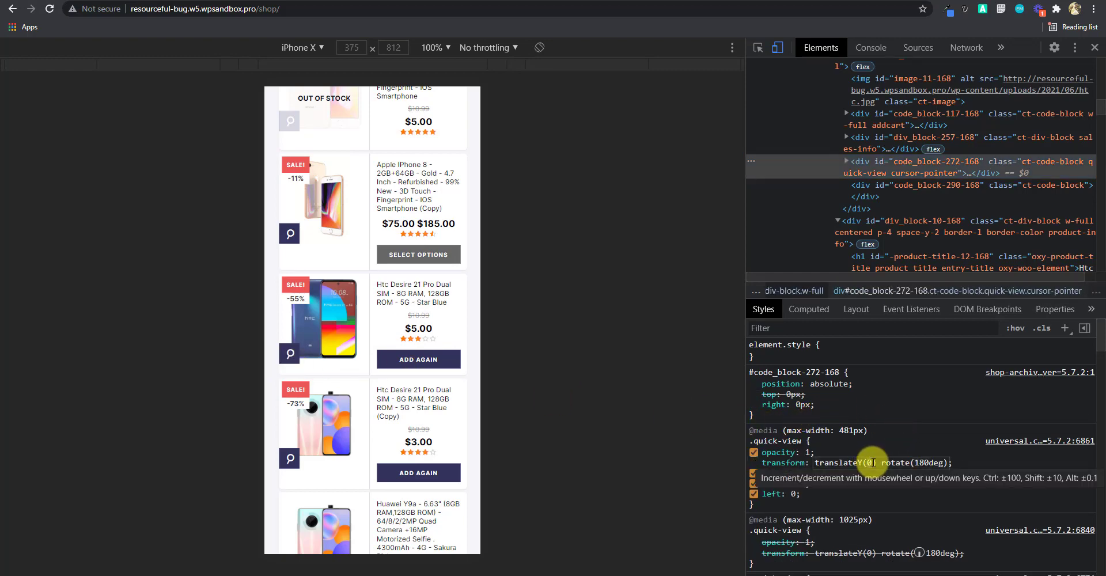
pyautogui.write('10')
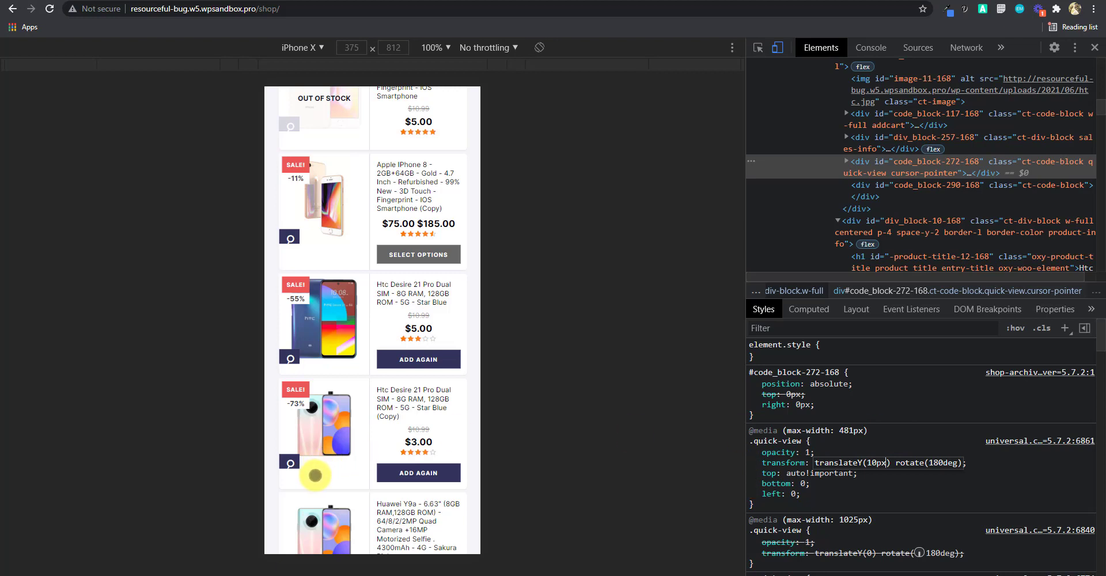
pyautogui.press('BackSpace')
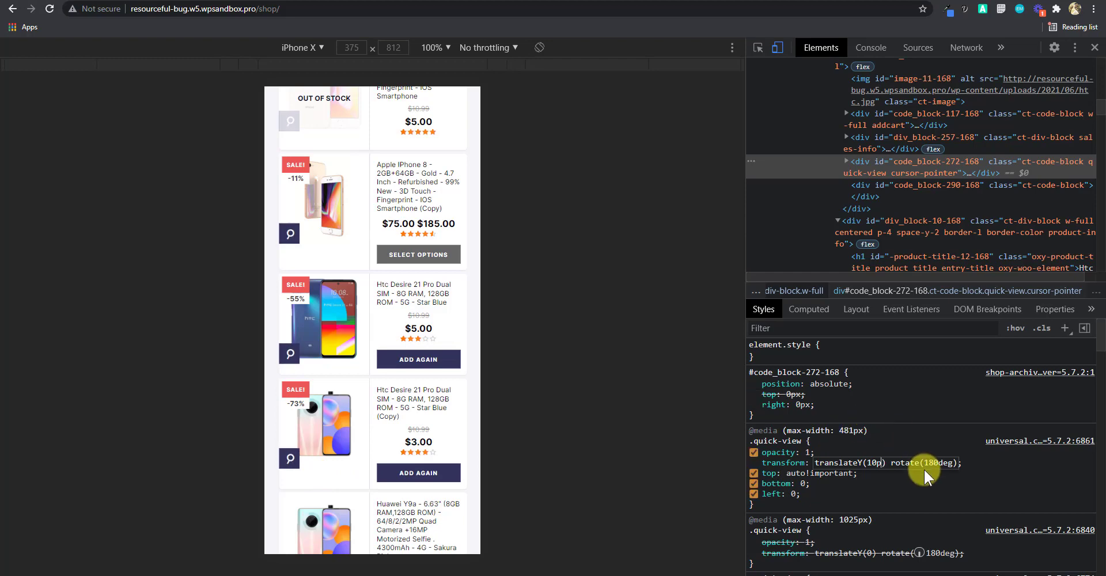
# Inspect the product image and its div_block-9-168 container on the Htc Desire 21 Pro card marked -73%
pyautogui.click(757, 47)
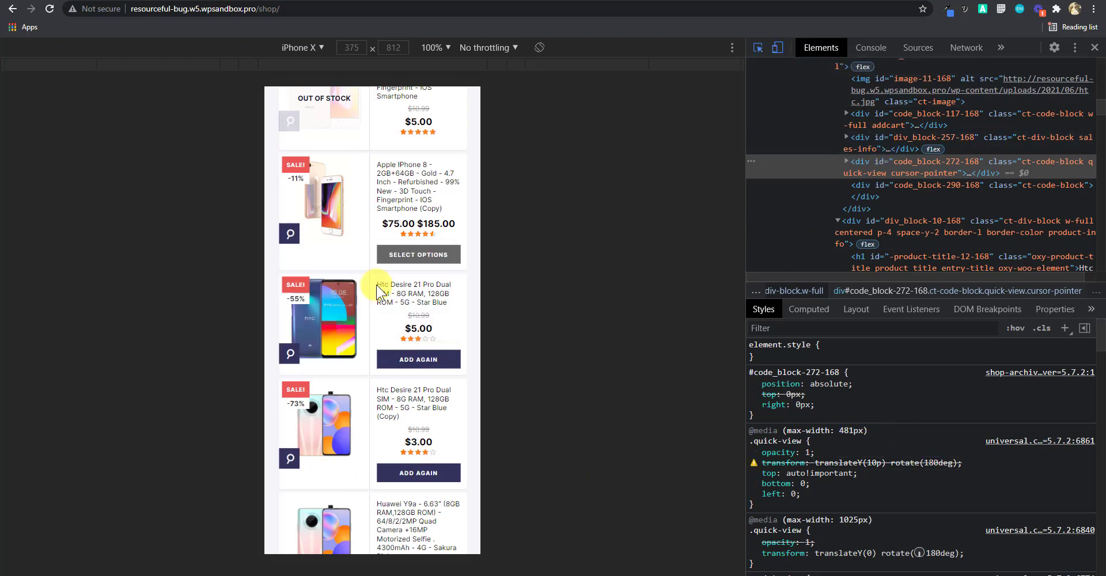
pyautogui.click(346, 463)
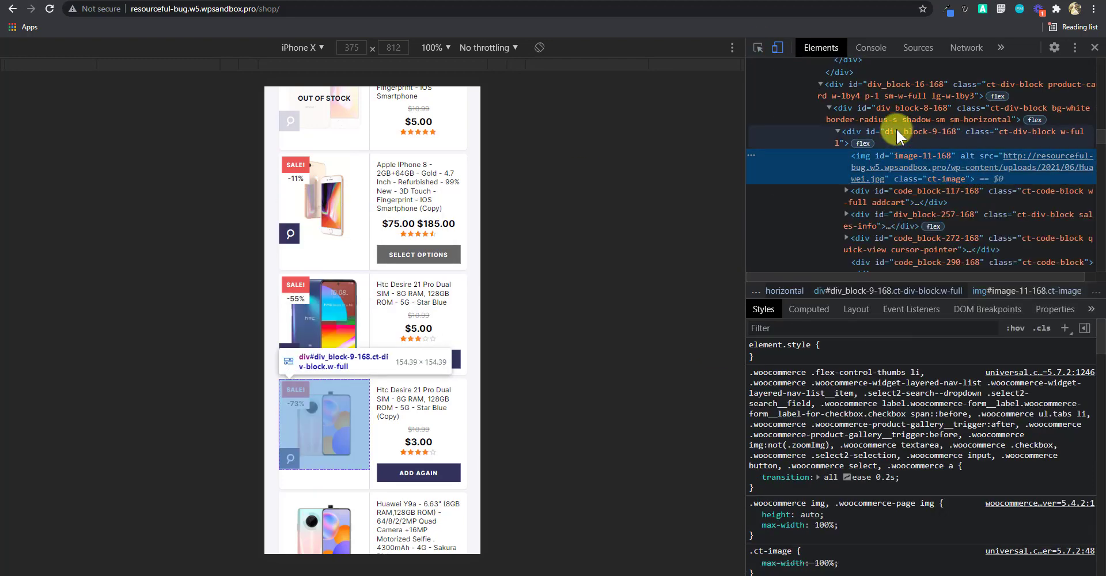
pyautogui.moveTo(897, 219)
pyautogui.scroll(-1, 890, 129)
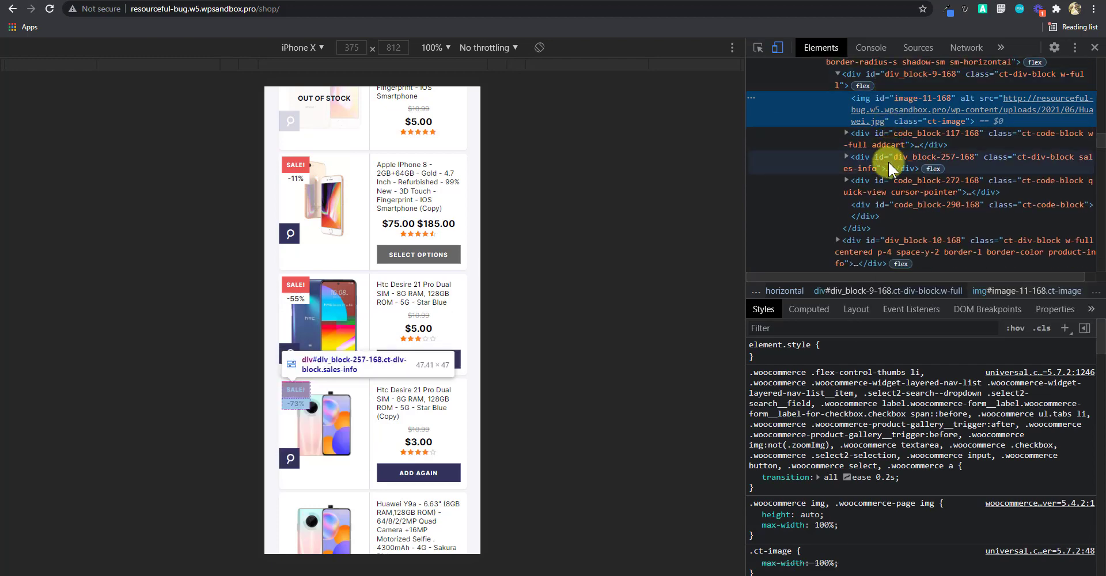
pyautogui.click(757, 47)
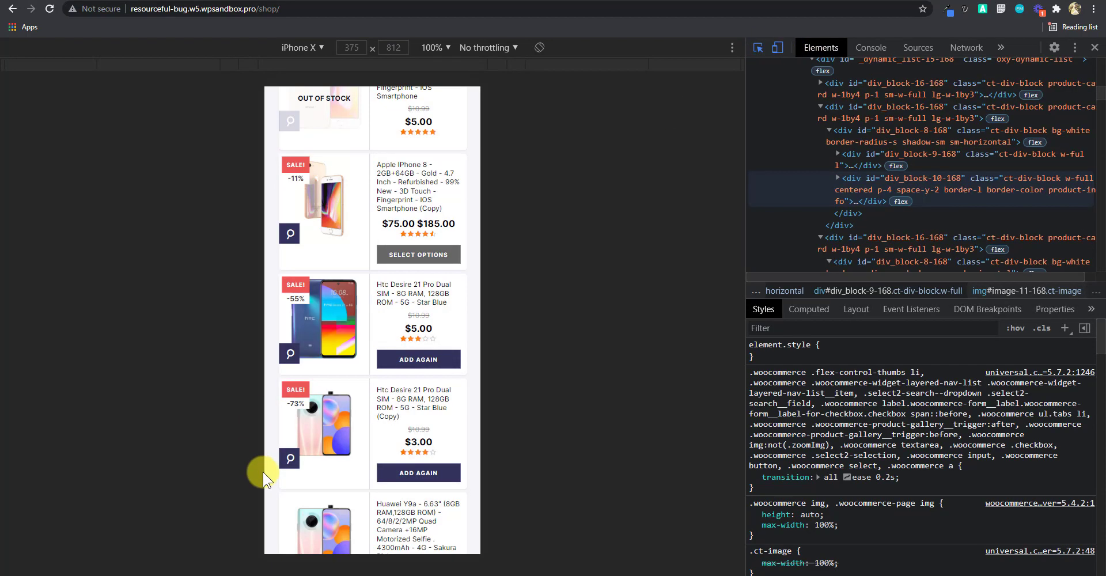
pyautogui.click(351, 465)
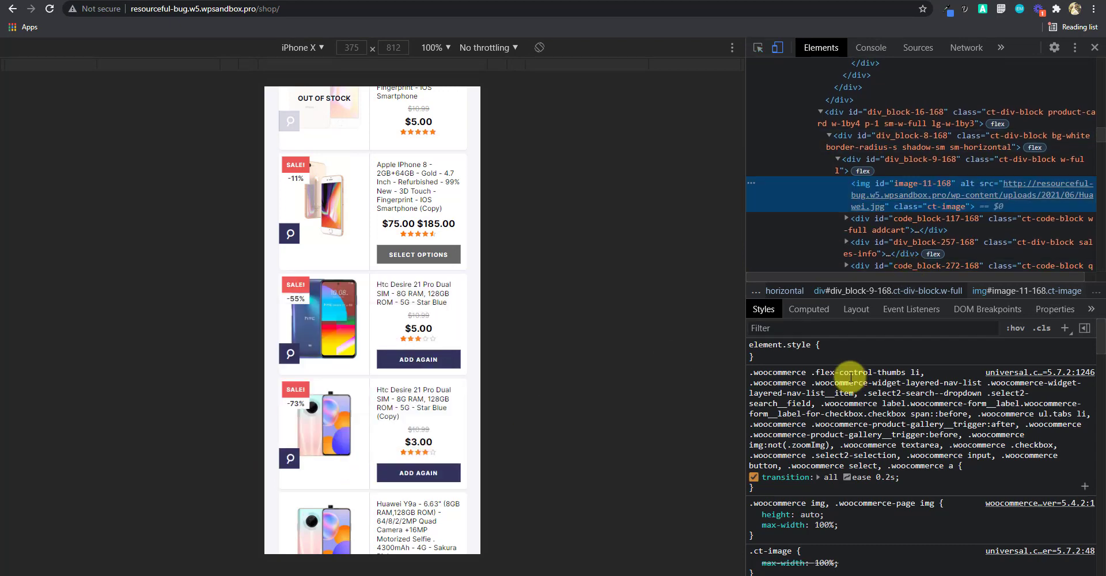
pyautogui.click(934, 164)
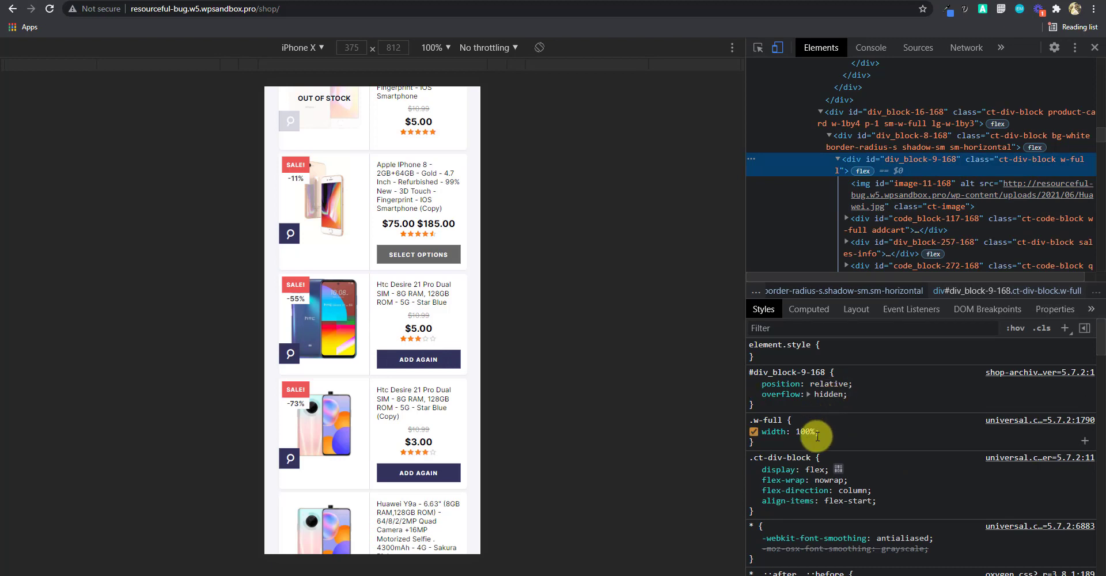
# Try a height of 100% in the element style of the div_block-9-168 image container
pyautogui.click(848, 353)
pyautogui.write('height')
pyautogui.press('Tab')
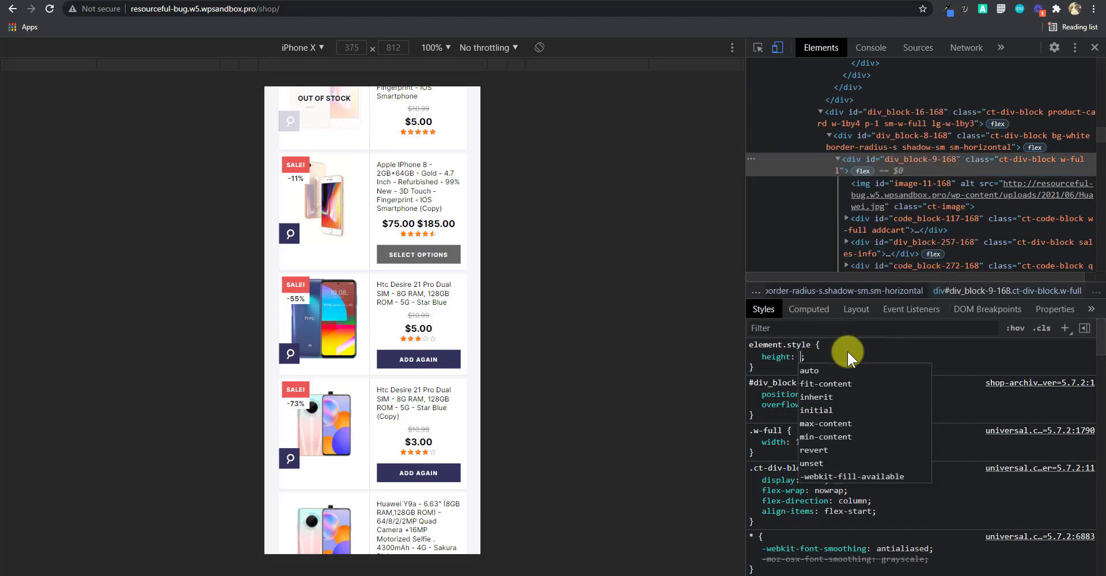
pyautogui.write('100%')
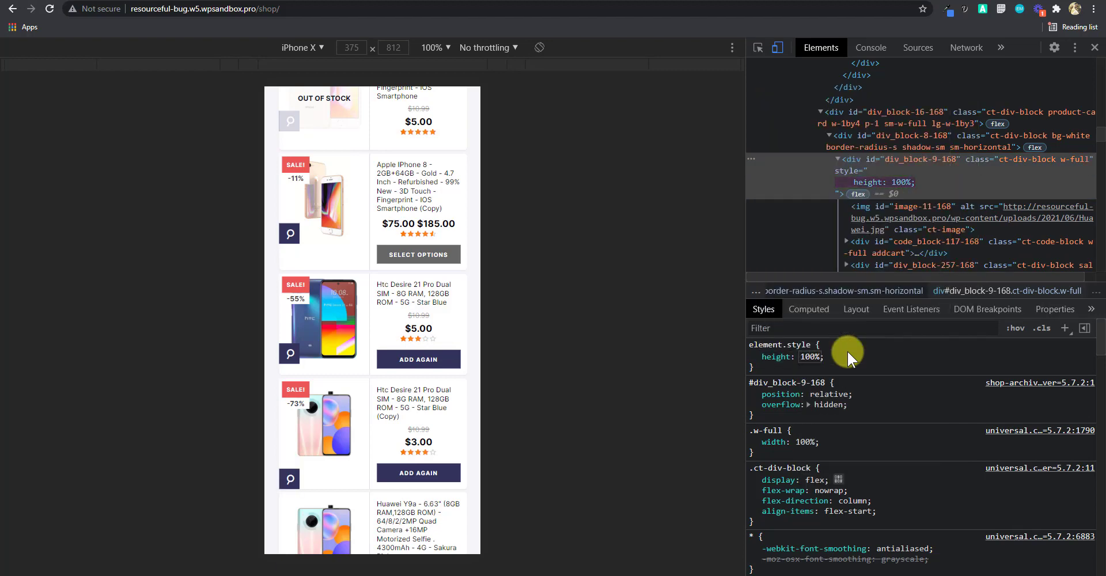
pyautogui.press('Return')
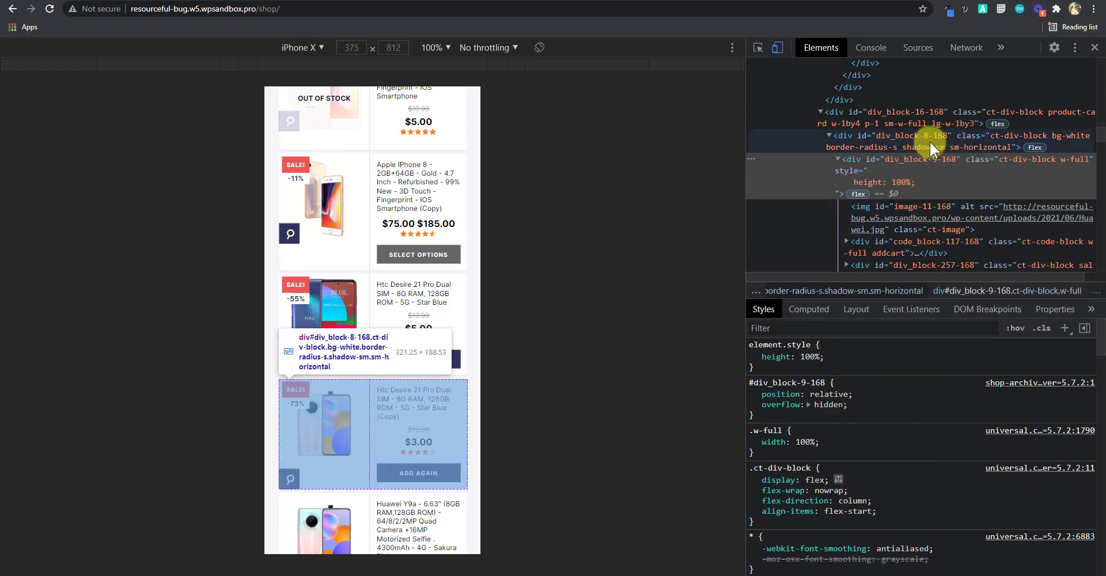
# Remove the height declaration from the image container's element style
pyautogui.click(779, 359)
pyautogui.press('BackSpace')
pyautogui.press('Return')
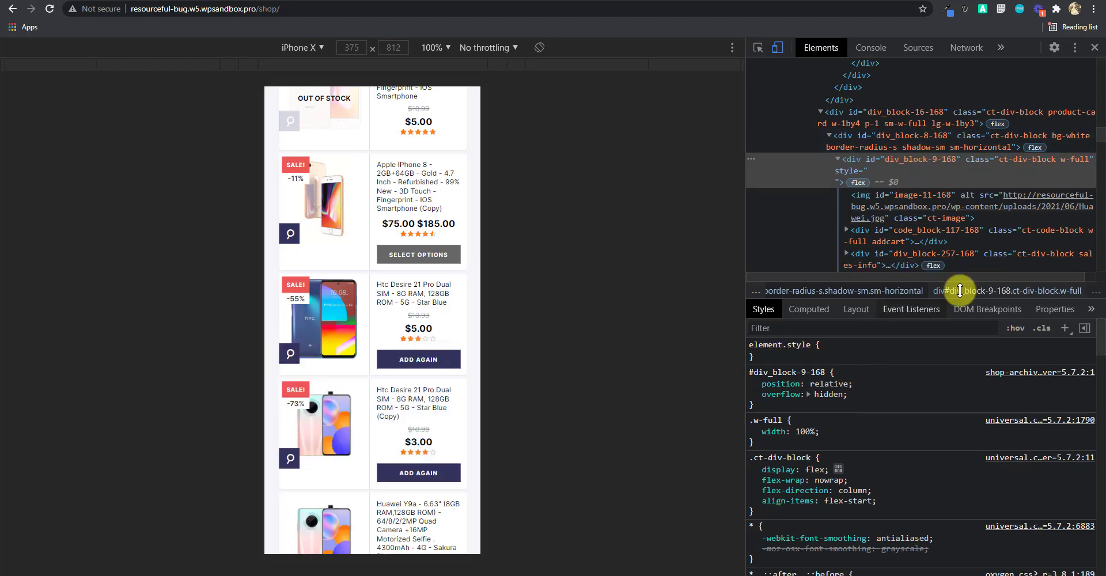
# Identify the div_block-9-168 image container in the inspector, switch to the Oxygen builder and select the product image element by that ID
pyautogui.click(941, 162)
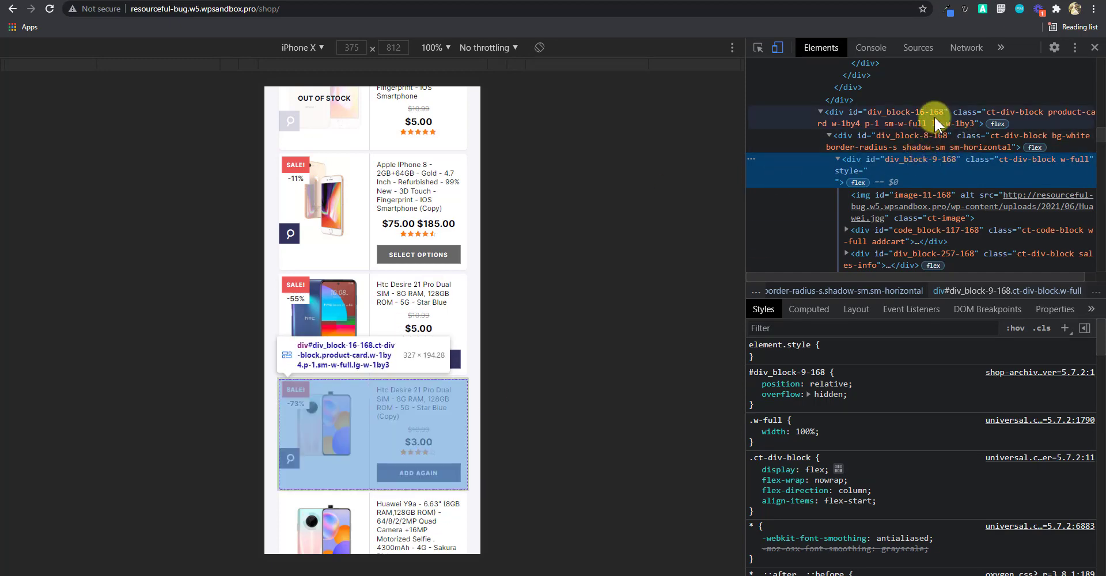
pyautogui.scroll(1, 941, 167)
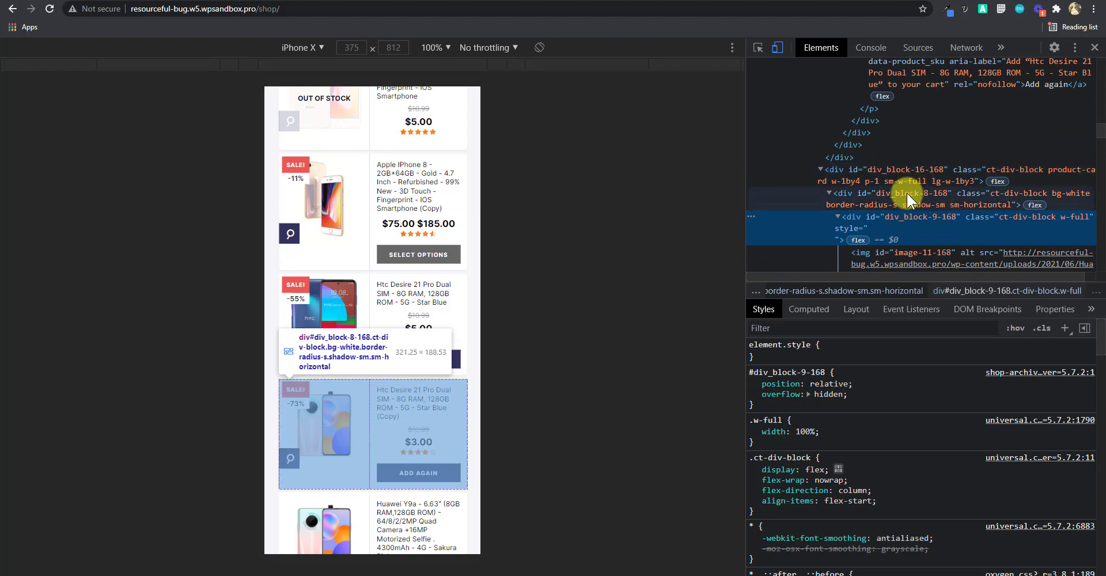
pyautogui.scroll(-1, 904, 222)
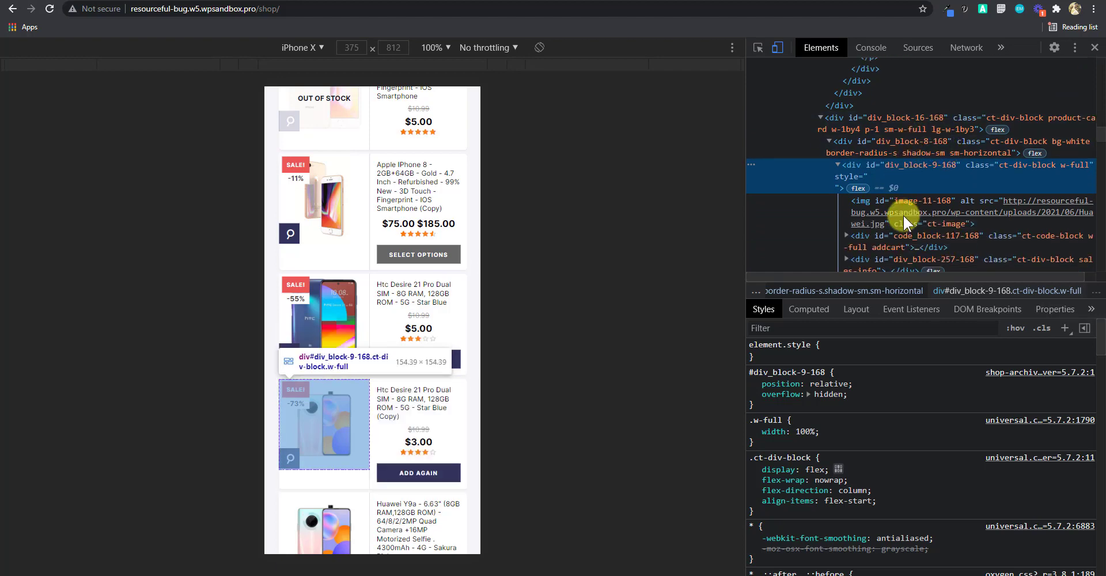
pyautogui.click(839, 158)
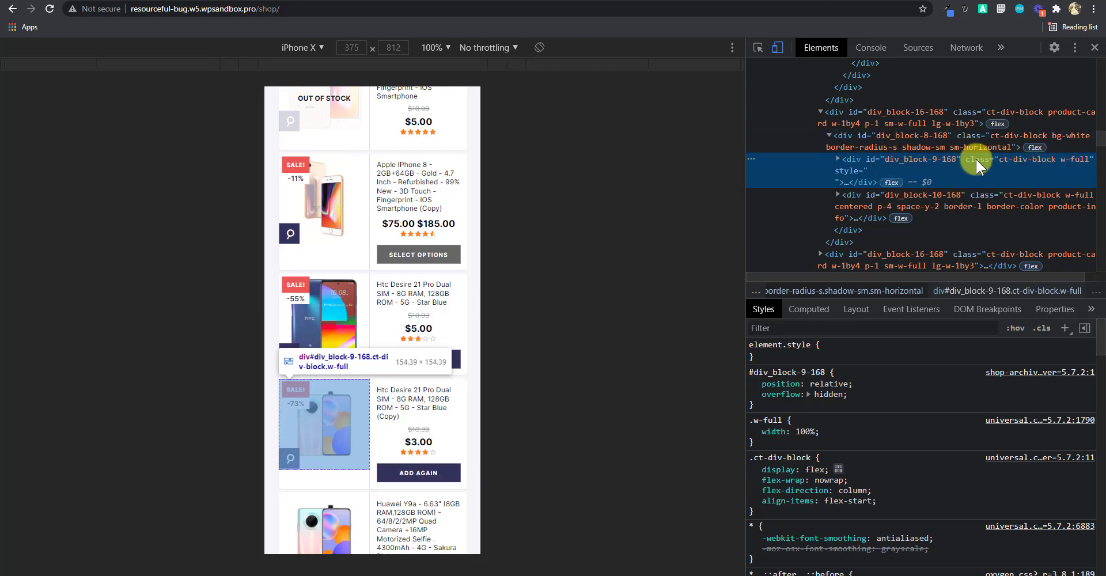
pyautogui.click(710, 575)
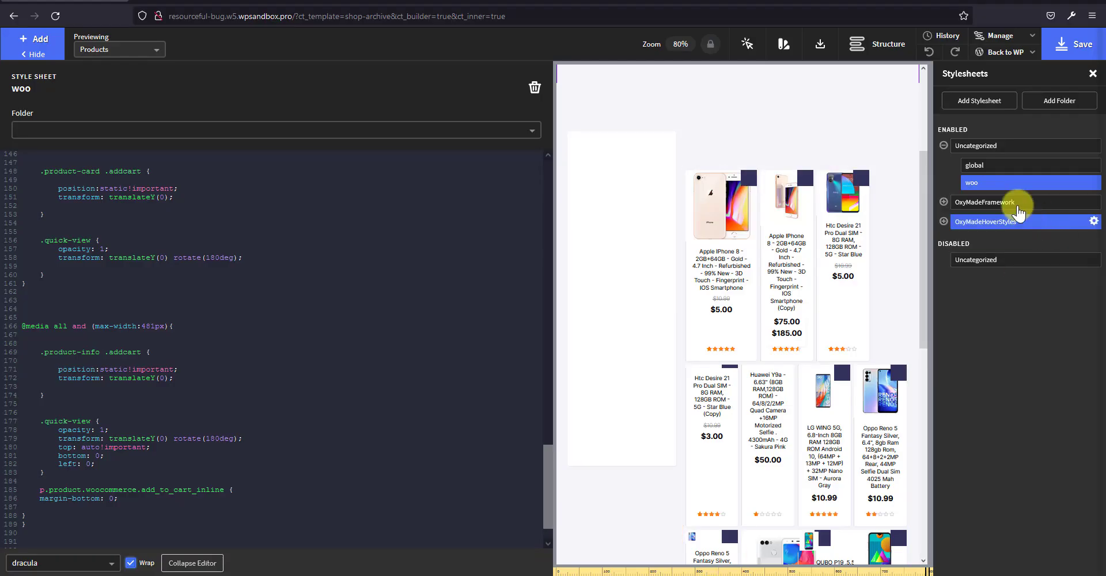
pyautogui.click(883, 36)
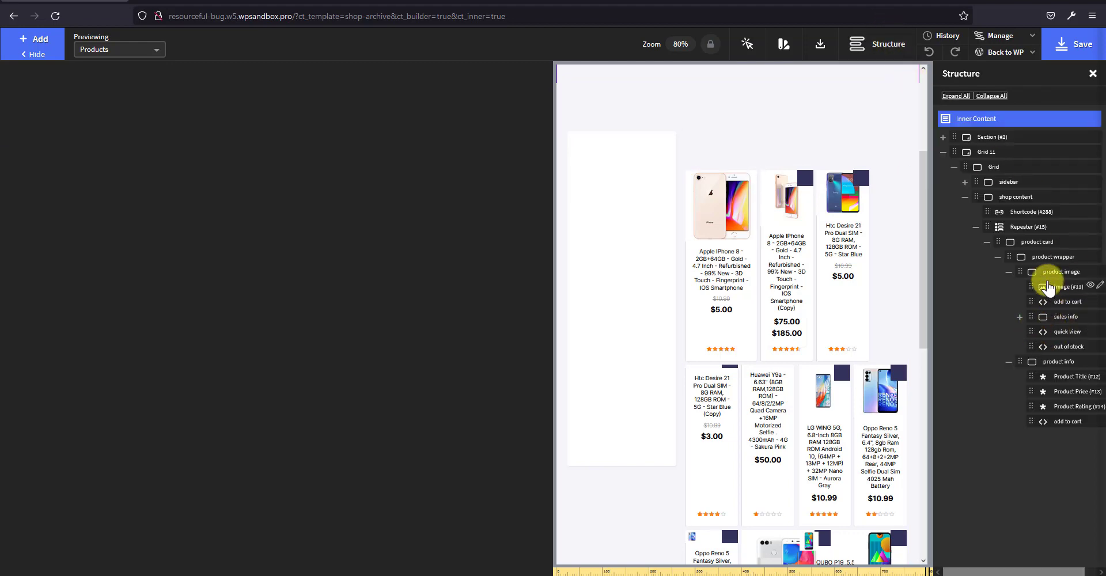
pyautogui.click(1058, 276)
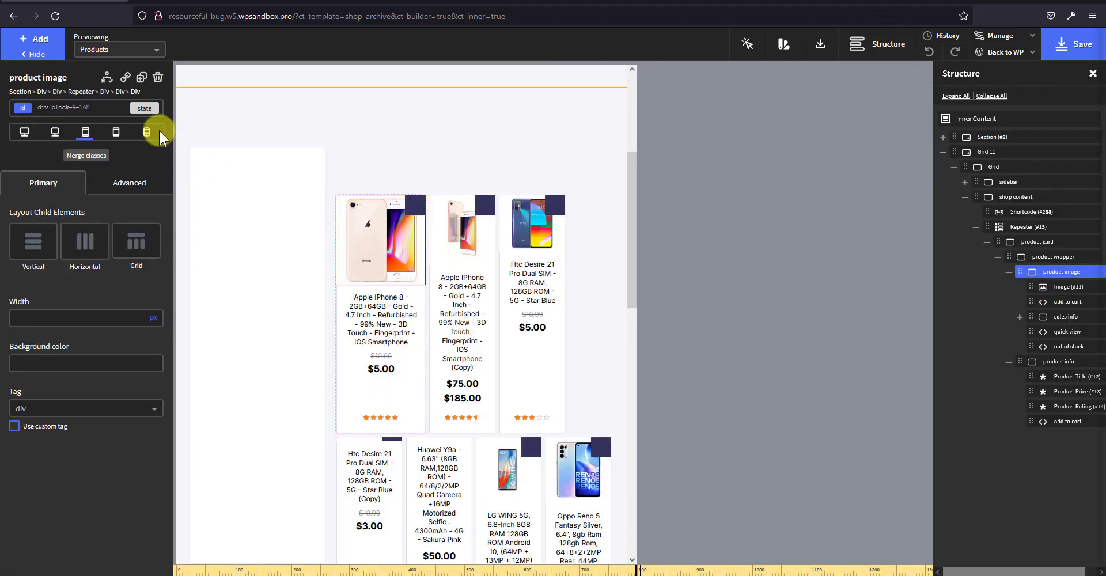
pyautogui.click(87, 108)
pyautogui.click(86, 109)
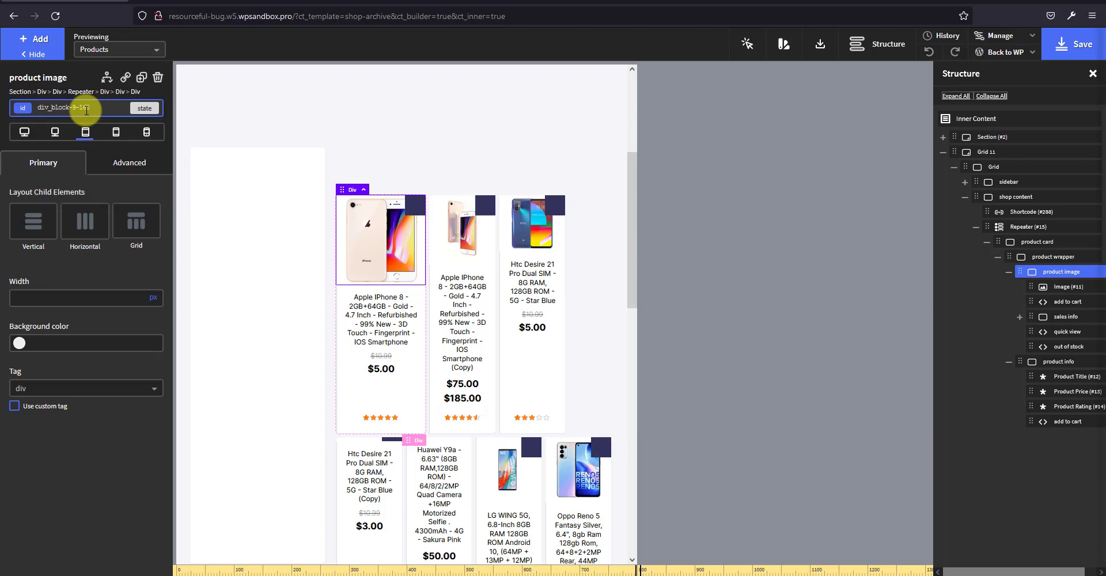
pyautogui.click(86, 109)
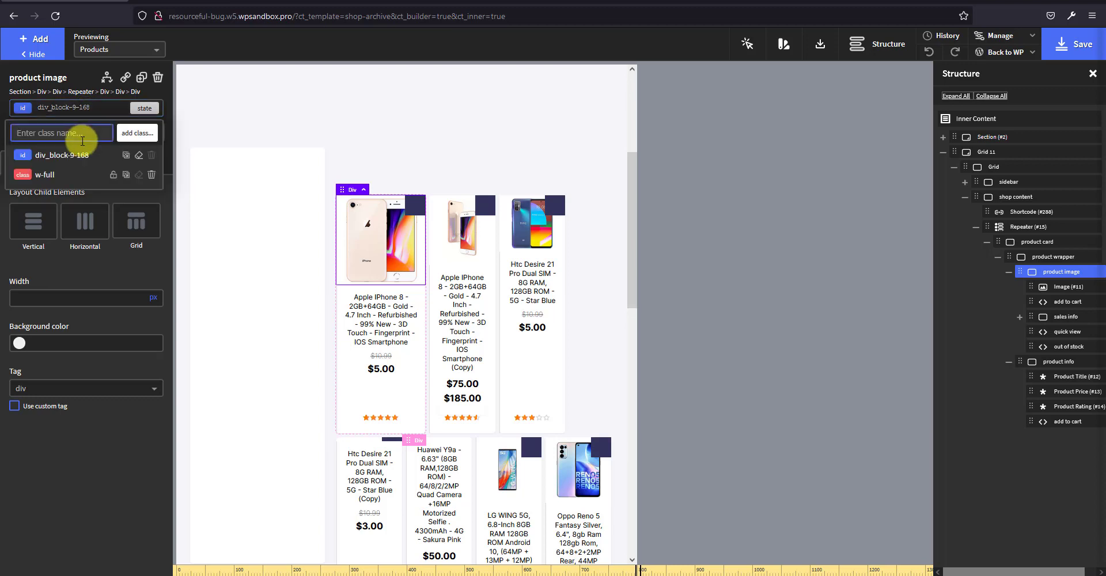
pyautogui.click(80, 158)
pyautogui.click(78, 158)
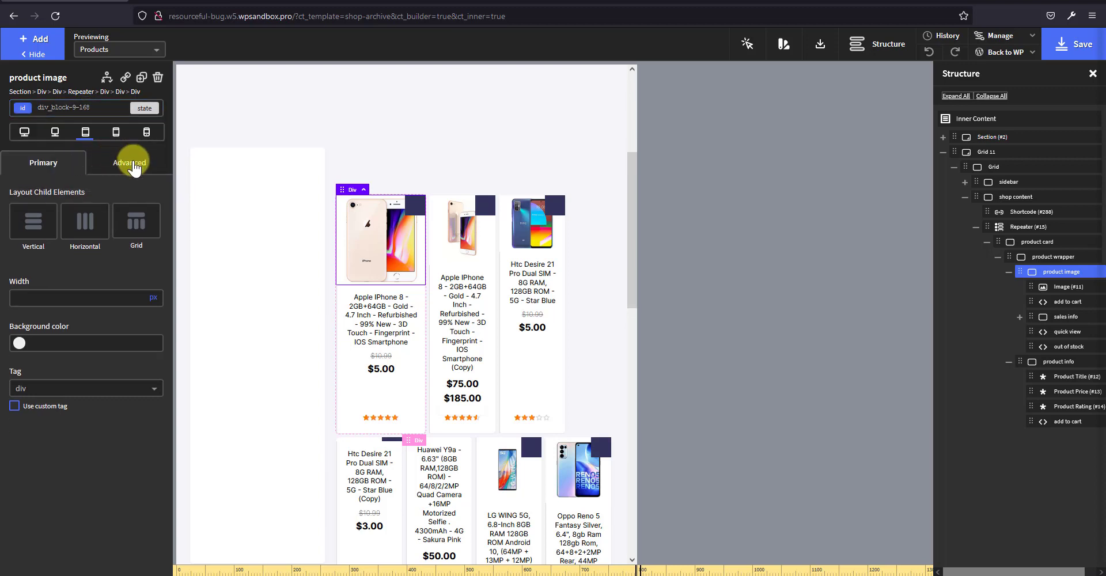
# Set the product image container's height to 100% at the smallest phone breakpoint
pyautogui.click(134, 167)
pyautogui.click(93, 220)
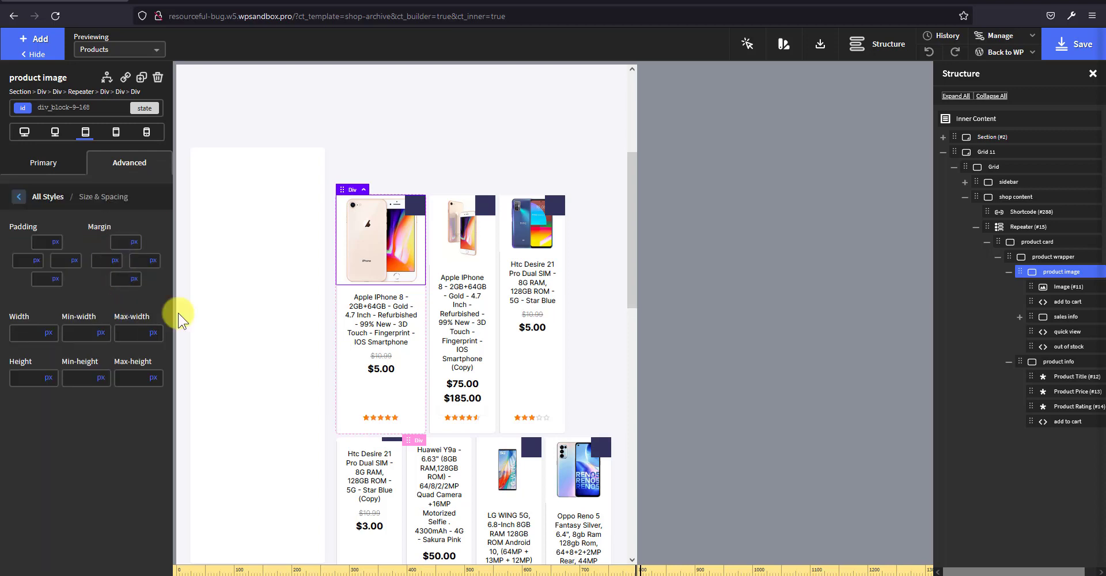
pyautogui.click(146, 132)
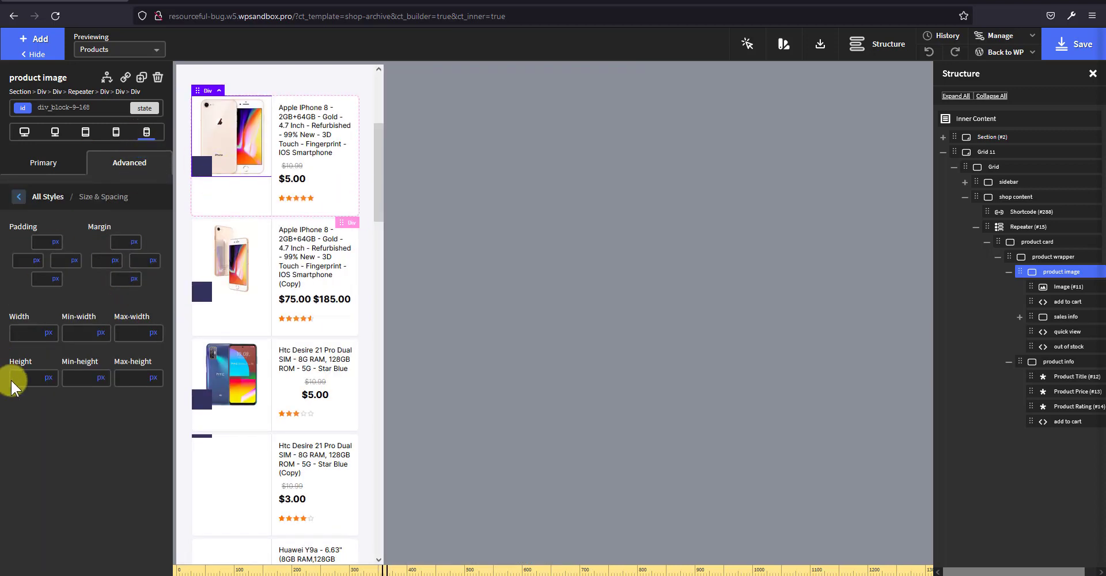
pyautogui.click(51, 382)
pyautogui.click(50, 404)
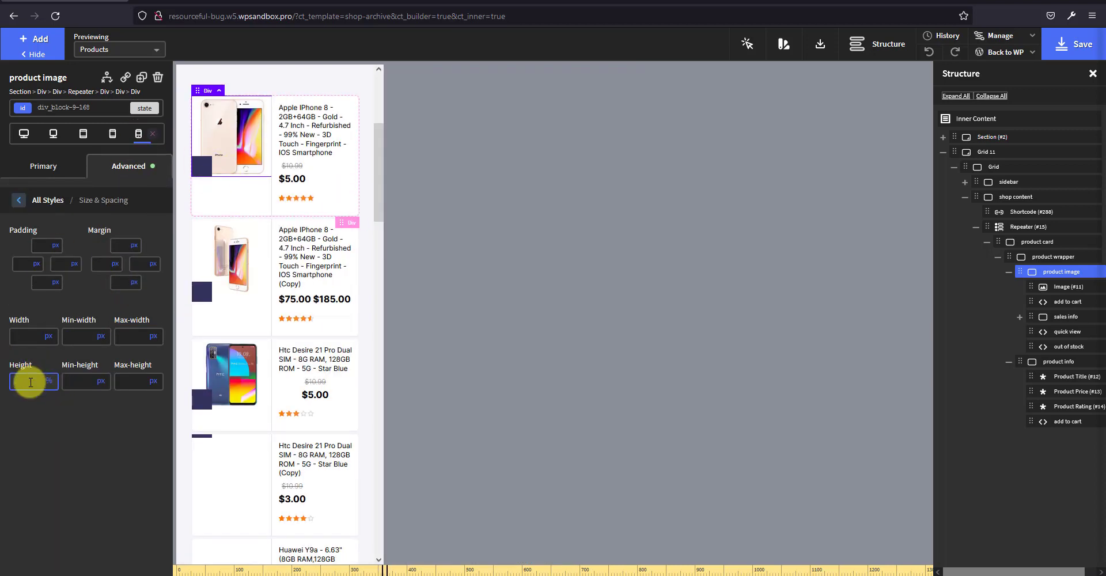
pyautogui.click(31, 382)
pyautogui.write('100')
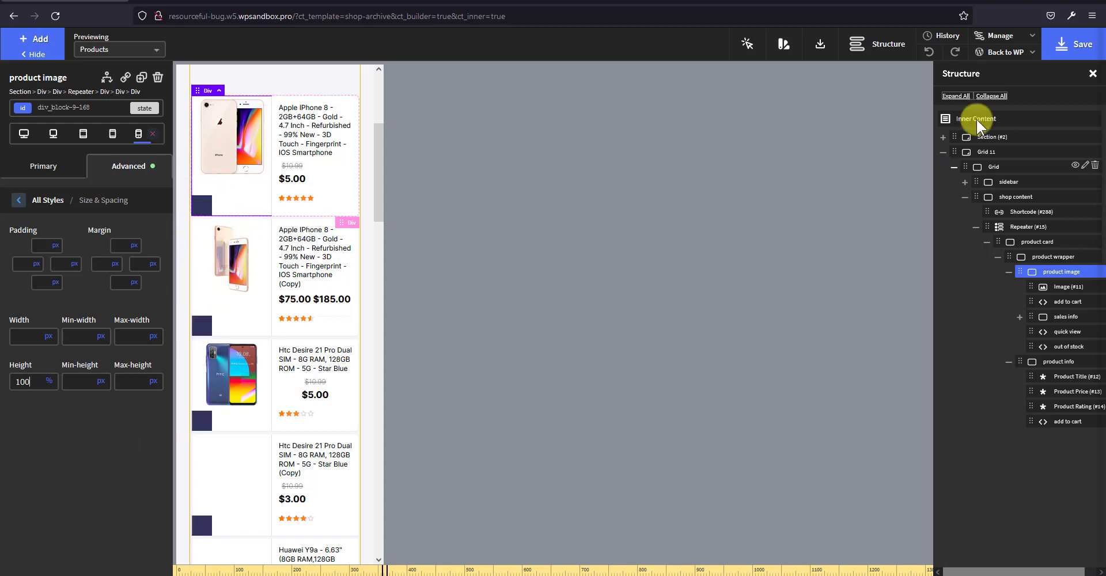
# In the woo stylesheet, set bottom to 4px and left to 4px in the .quick-view rule of the 481px media query
pyautogui.click(1007, 41)
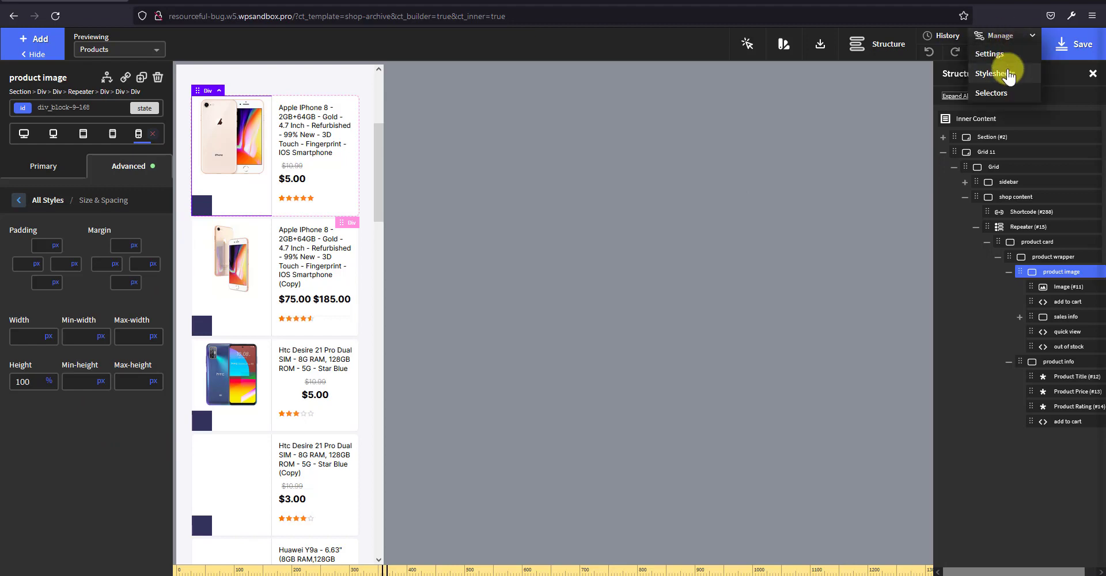
pyautogui.click(1013, 74)
pyautogui.click(984, 184)
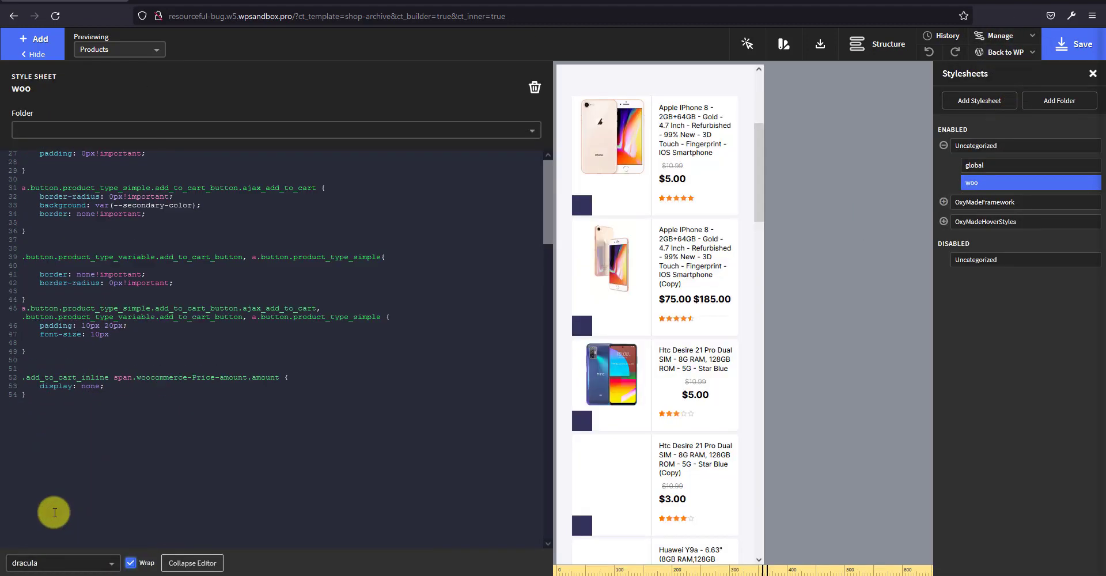
pyautogui.scroll(-10, 55, 511)
pyautogui.scroll(-5, 75, 502)
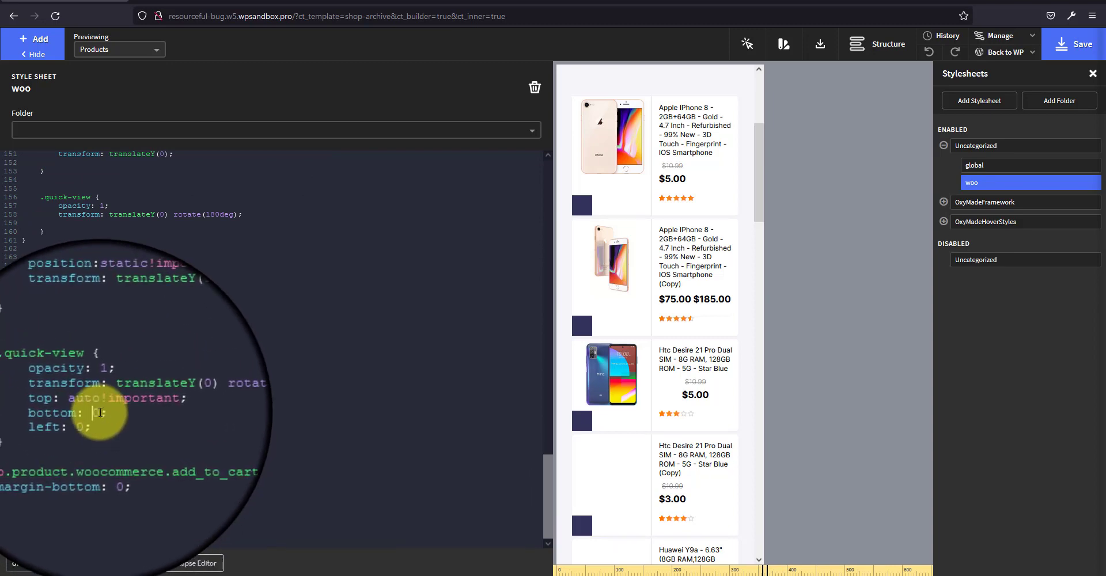
pyautogui.press('Delete')
pyautogui.write('2')
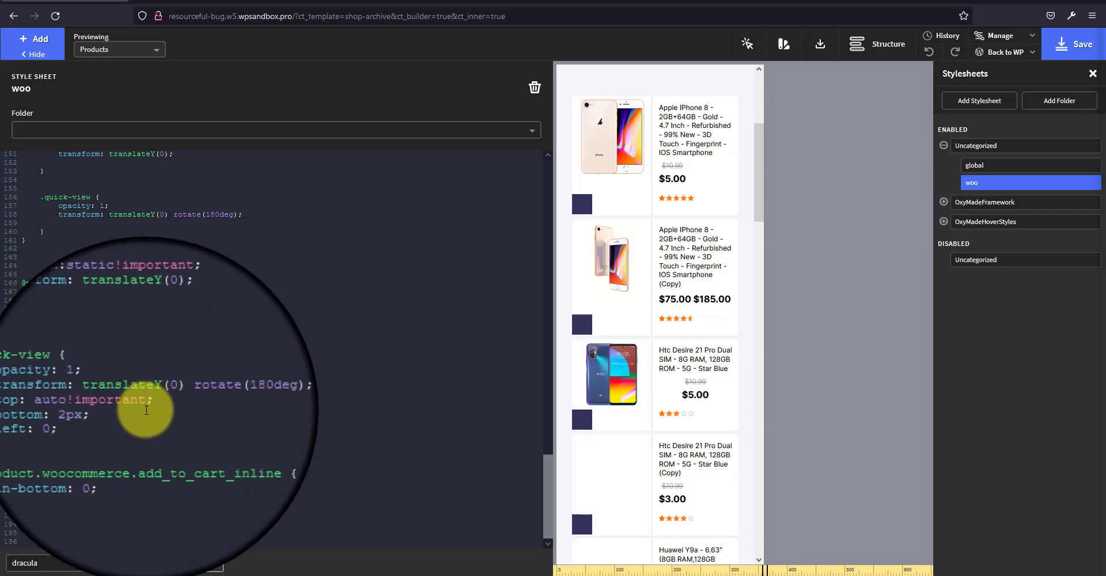
pyautogui.click(101, 409)
pyautogui.press('BackSpace')
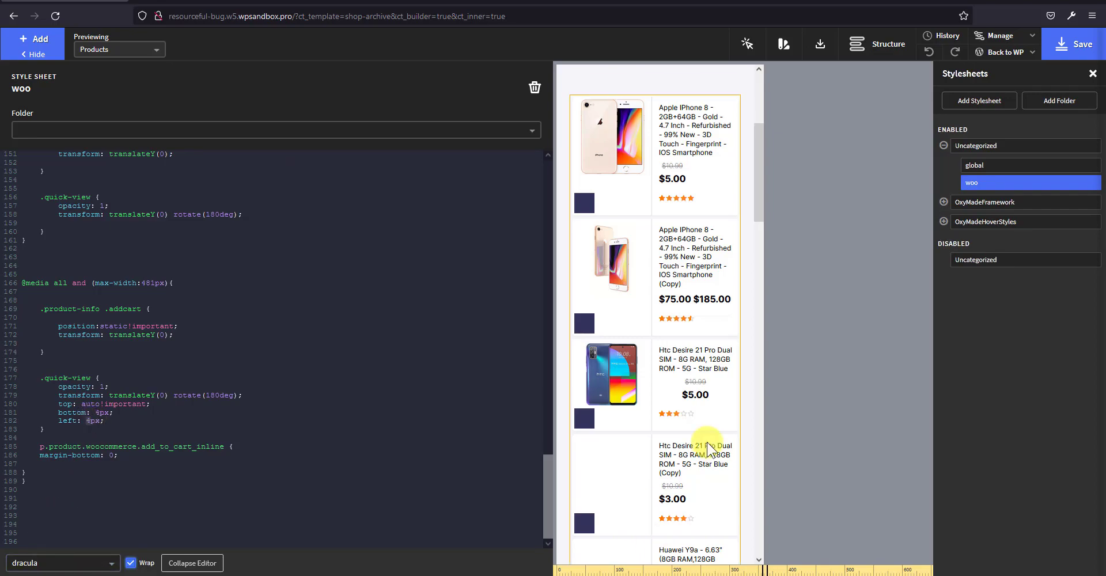
# Save the shop-archive template and switch to the Products page in Chrome
pyautogui.click(1076, 46)
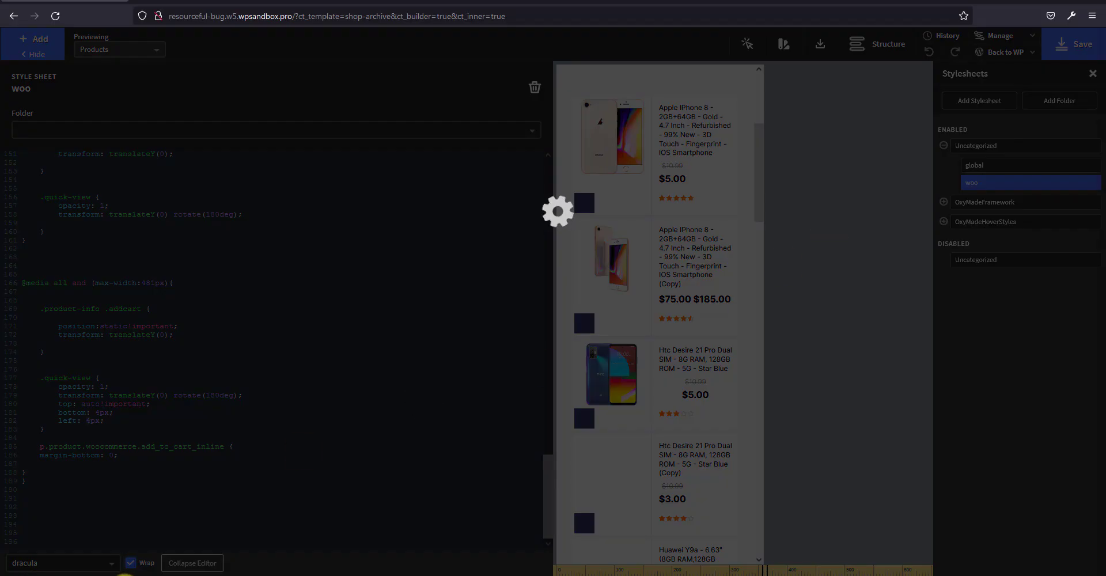
pyautogui.moveTo(127, 574)
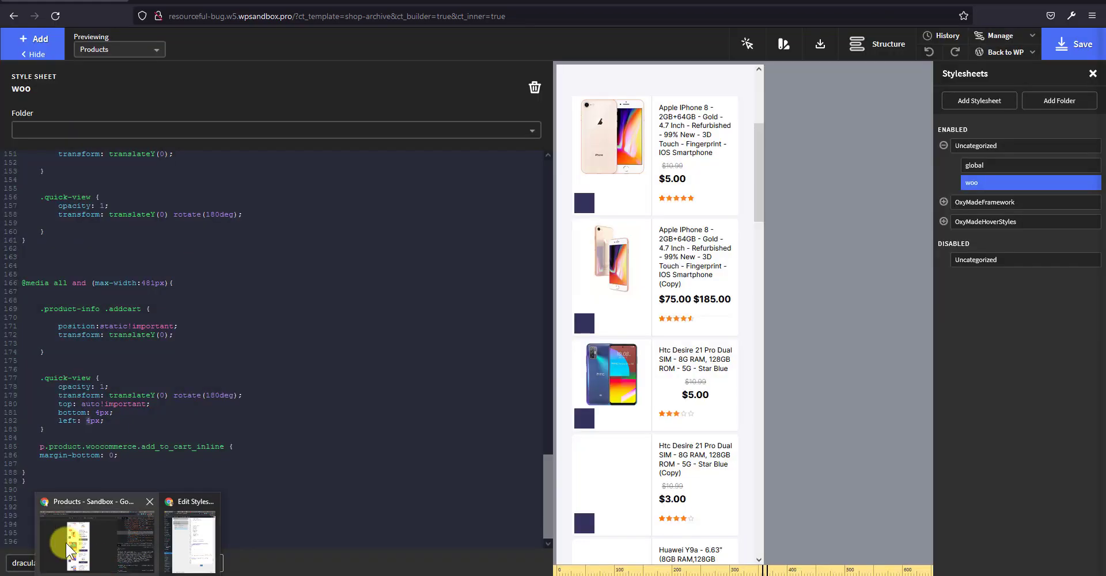
pyautogui.click(155, 521)
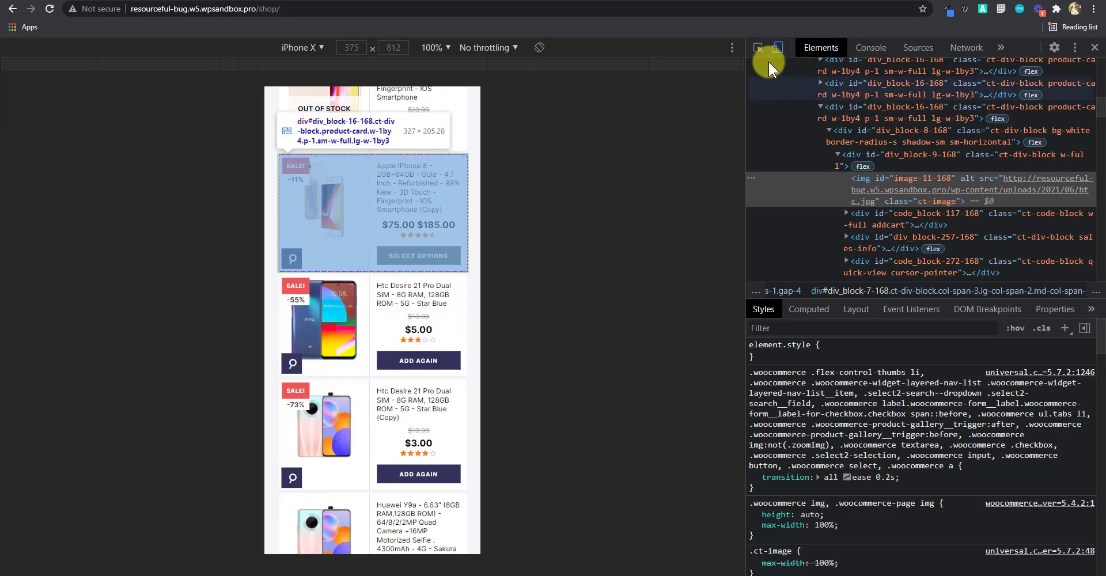
# Inspect the quick-view button on the -55% Htc Desire 21 Pro card and the .quick-view rules of its code_block-272-168 container
pyautogui.click(758, 48)
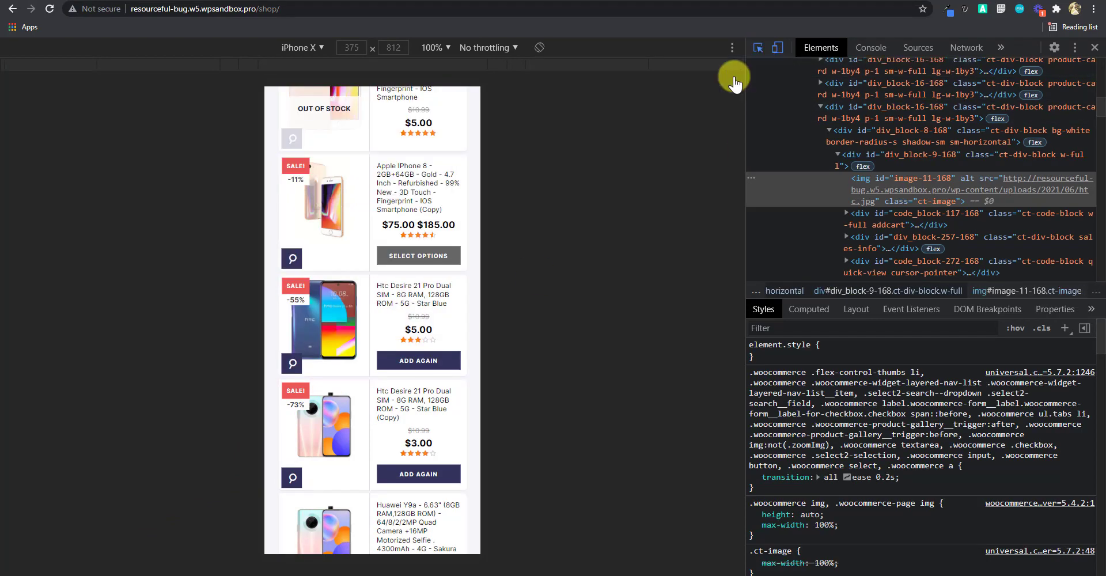
pyautogui.click(446, 372)
pyautogui.scroll(-5, 849, 482)
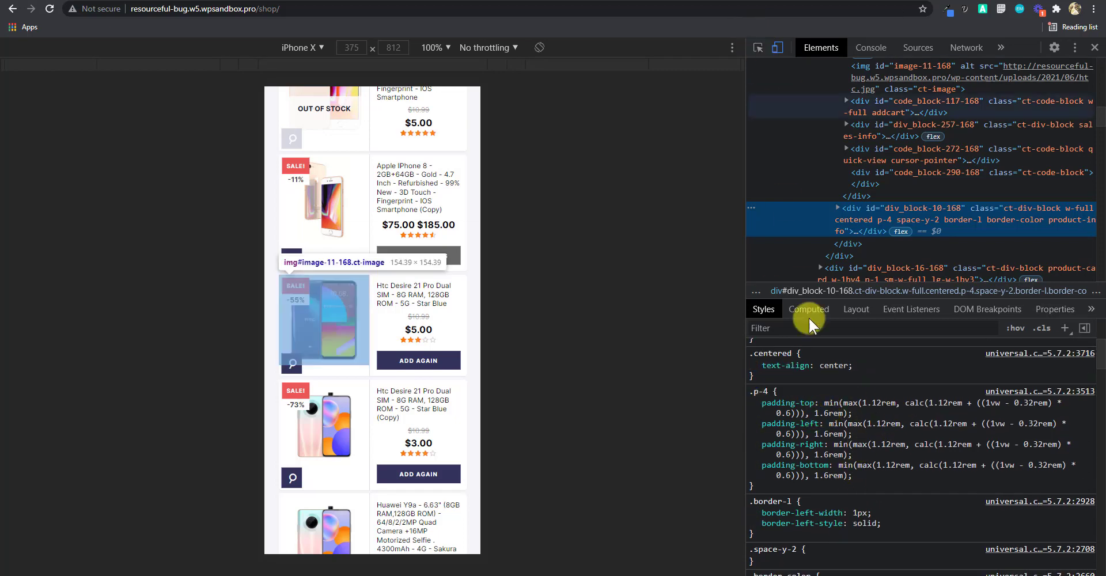
pyautogui.click(759, 46)
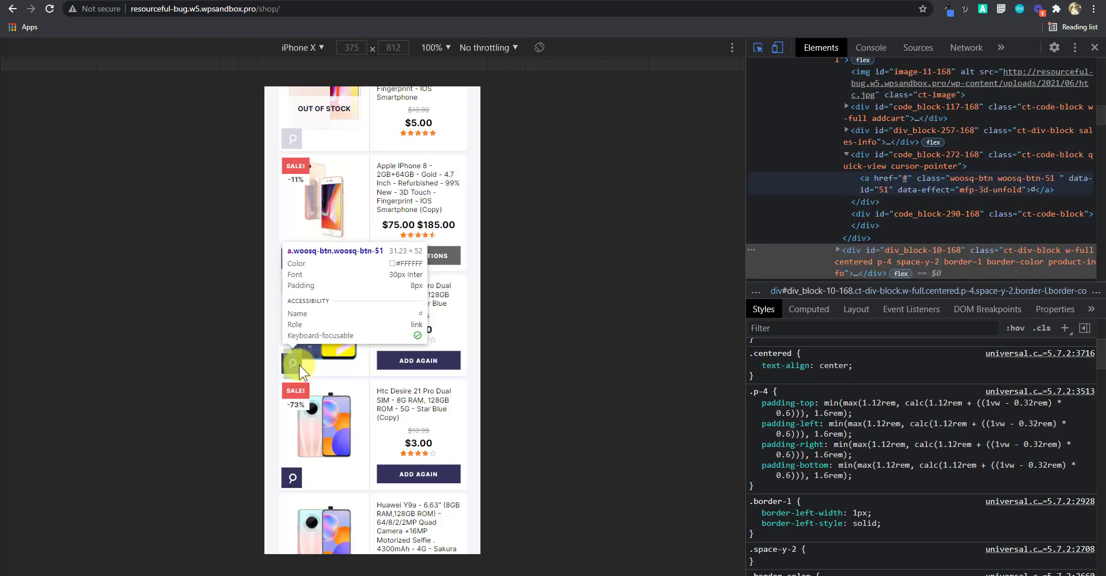
pyautogui.click(299, 364)
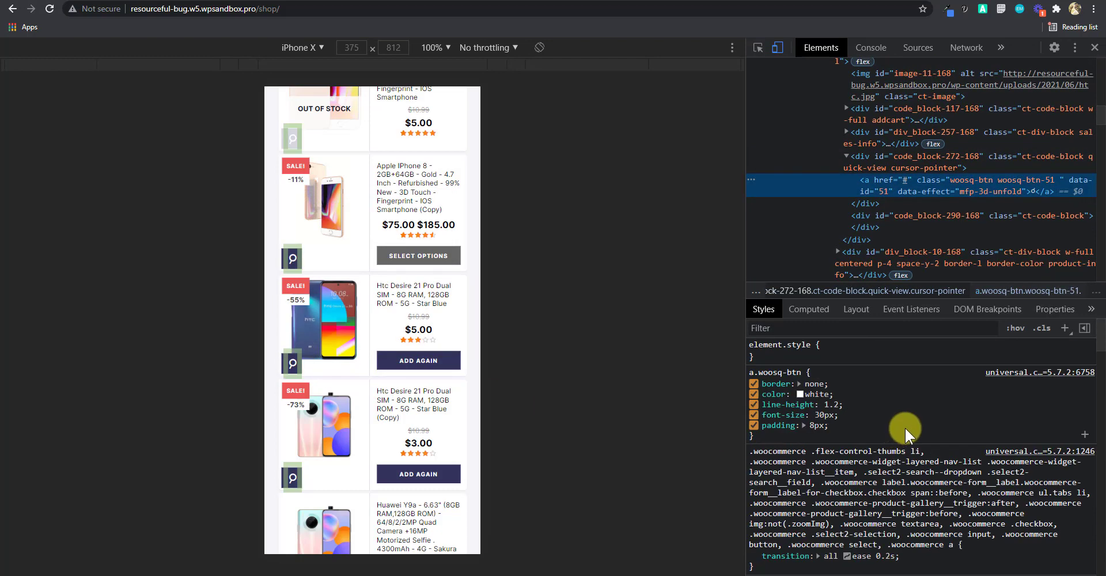
pyautogui.scroll(-5, 855, 431)
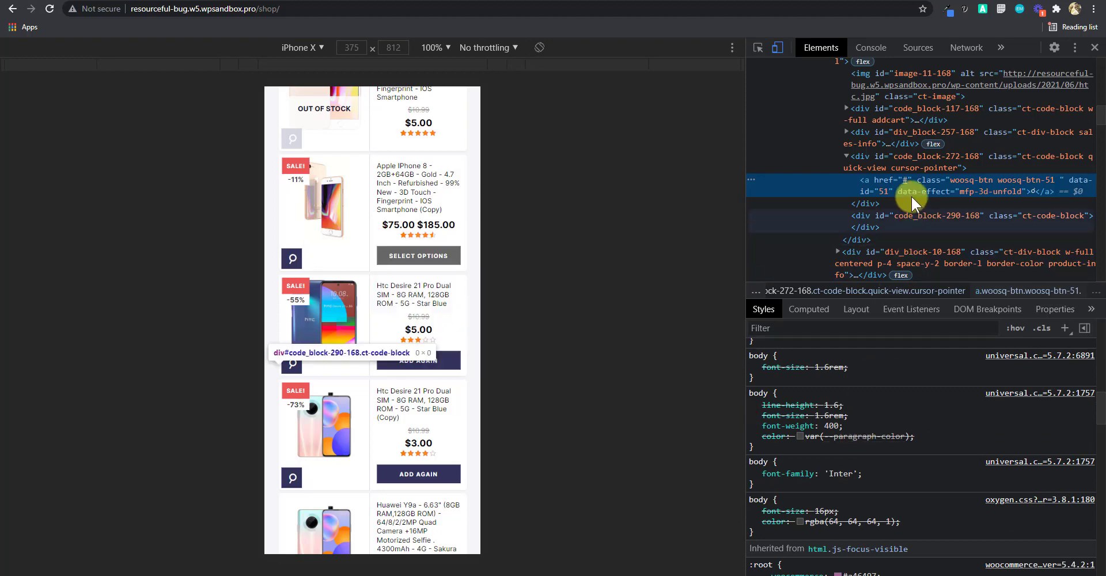
pyautogui.click(913, 164)
pyautogui.scroll(-3, 864, 438)
pyautogui.scroll(3, 883, 439)
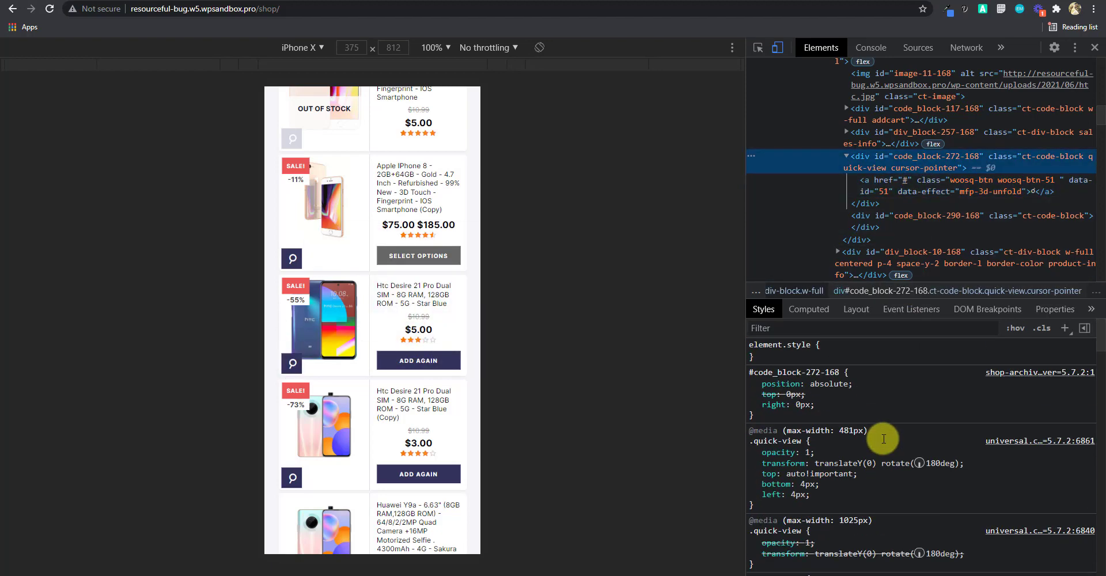
pyautogui.scroll(-2, 851, 463)
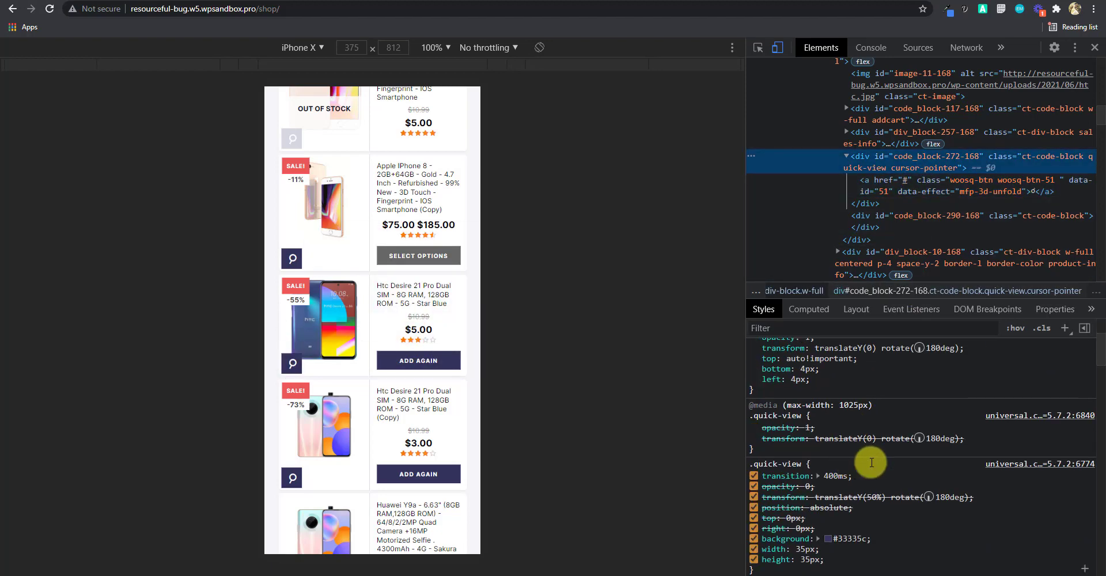
pyautogui.scroll(2, 824, 466)
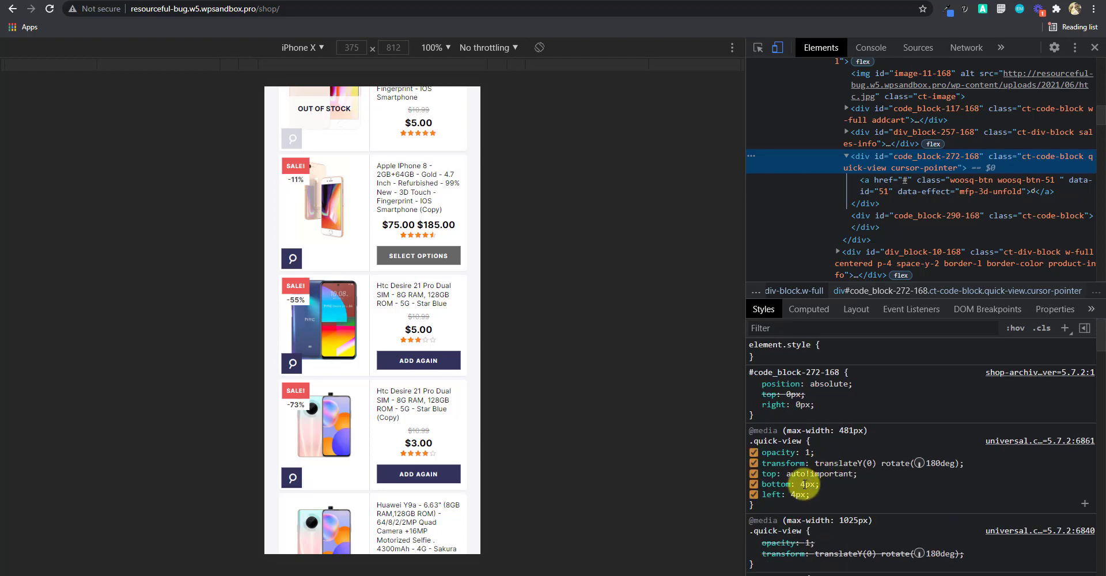
# Try bottom 12px and left 8px in the inspected 481px .quick-view rule and check the placement across the product cards
pyautogui.click(805, 484)
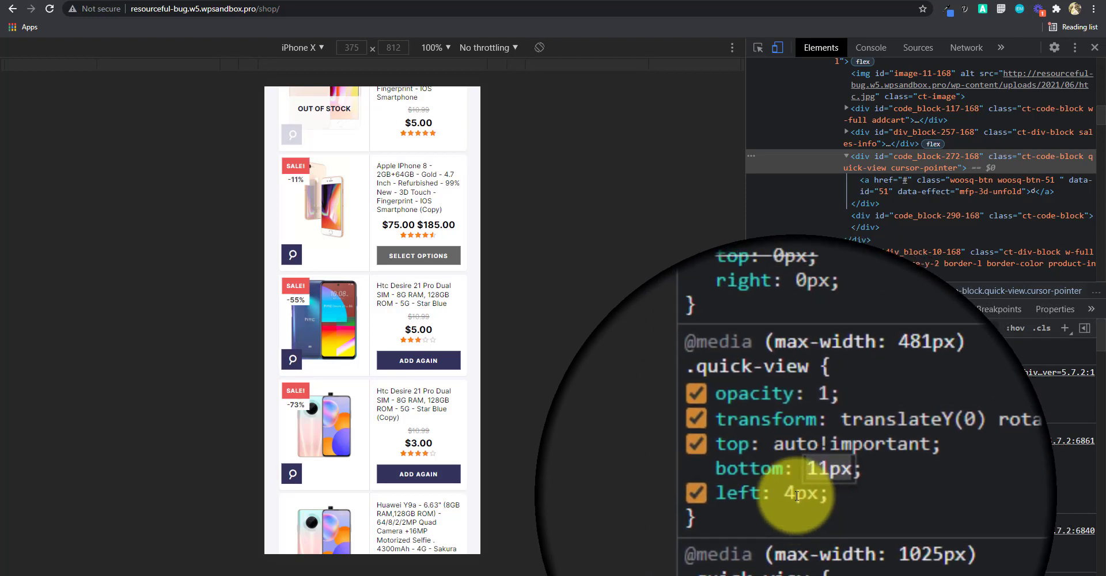
pyautogui.click(795, 494)
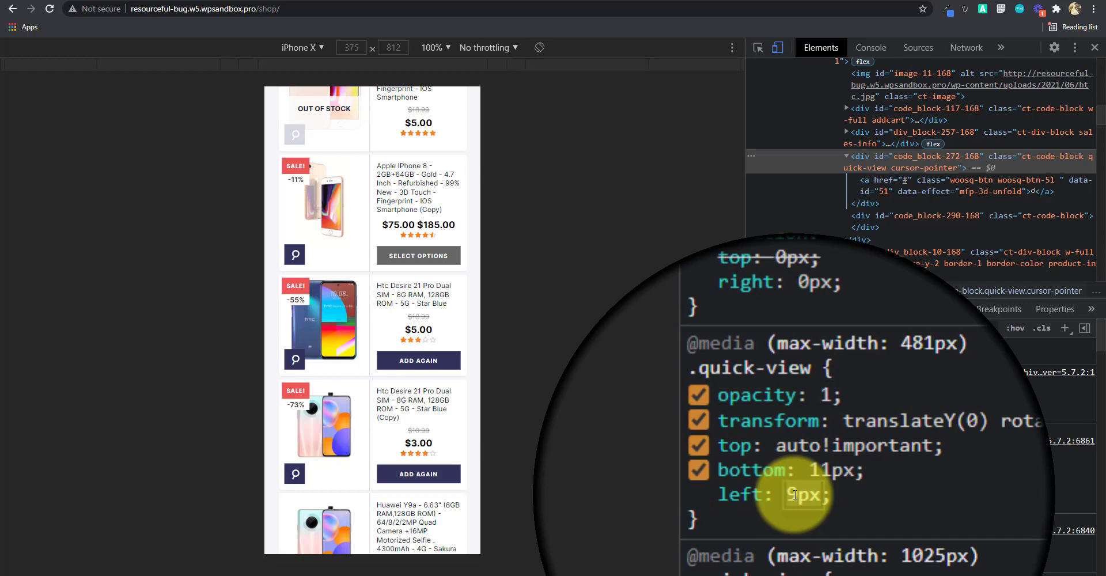
pyautogui.press('Down')
pyautogui.click(806, 484)
pyautogui.press('Up')
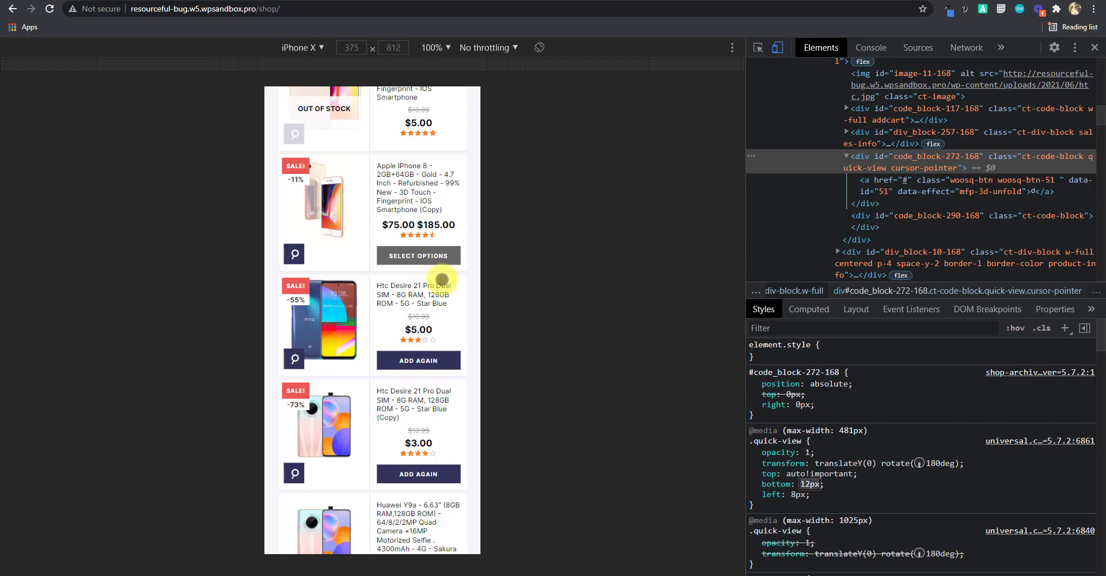
pyautogui.scroll(-5, 399, 294)
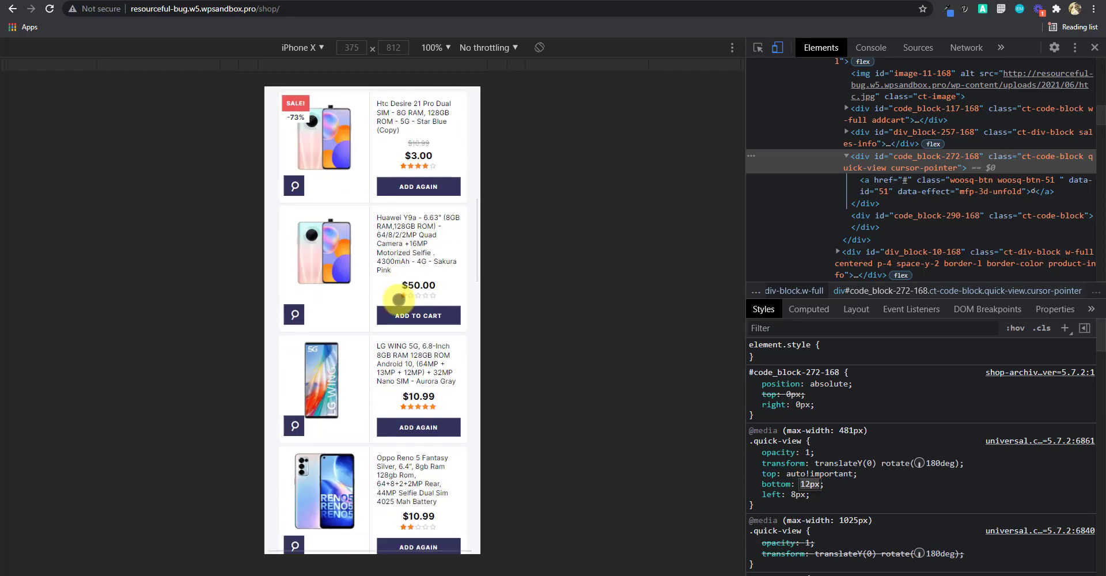
pyautogui.scroll(1, 399, 299)
pyautogui.scroll(-1, 398, 300)
pyautogui.scroll(1, 398, 300)
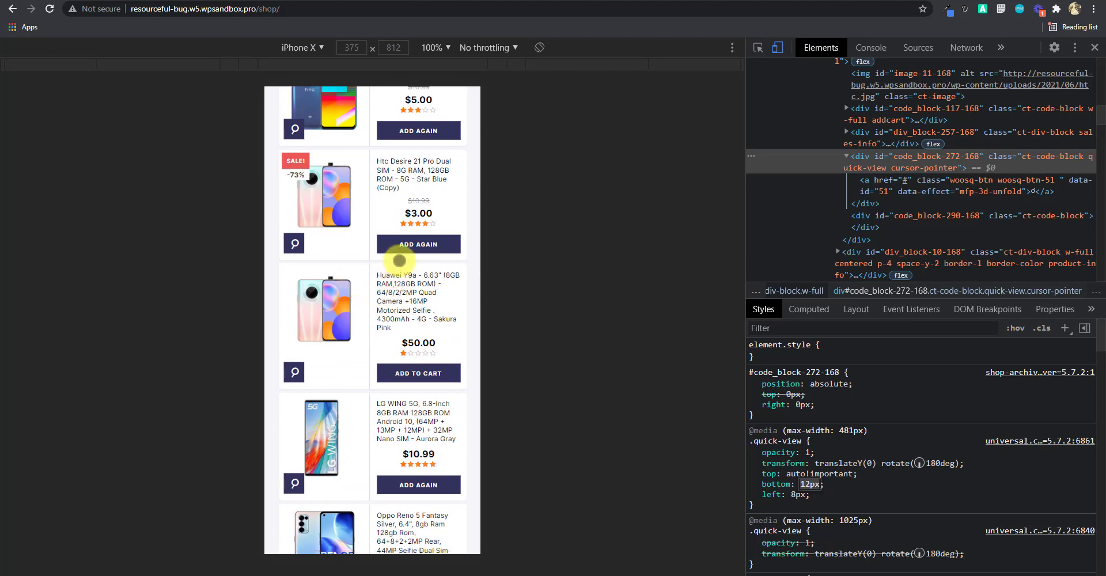
# Try left 12px in the inspected 481px .quick-view rule and compare the button position on the mobile product cards
pyautogui.scroll(-3, 399, 259)
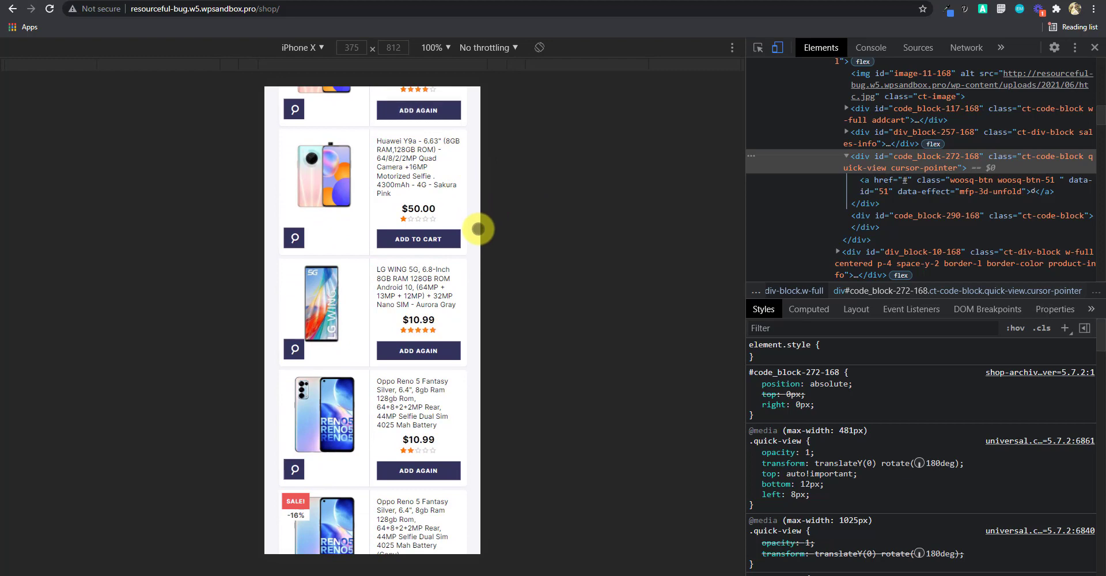
pyautogui.scroll(-1, 475, 213)
pyautogui.moveTo(474, 204); pyautogui.dragTo(484, 294)
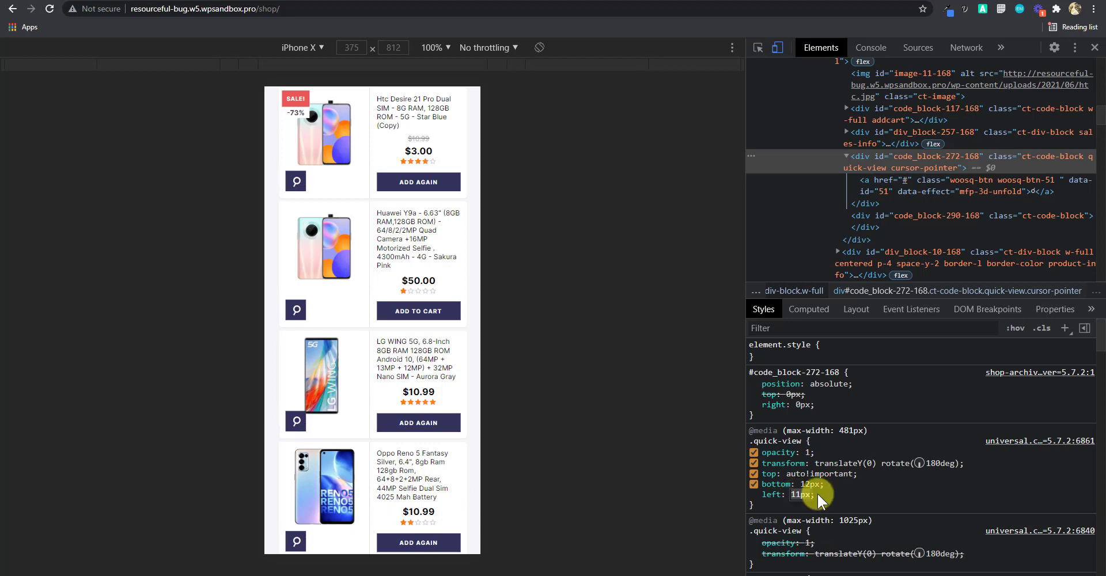
pyautogui.scroll(-2, 361, 328)
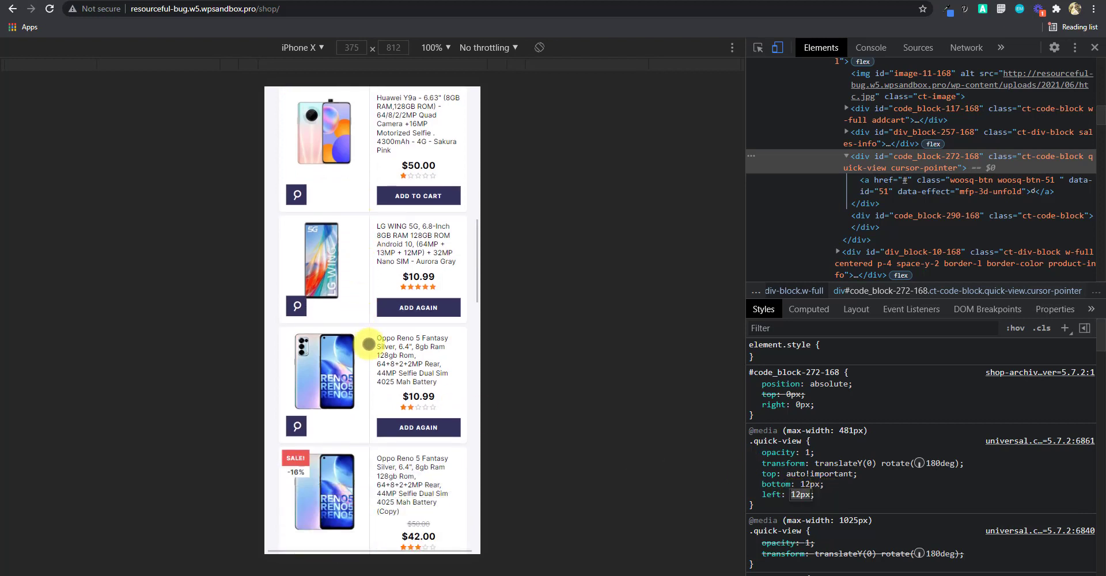
pyautogui.scroll(2, 296, 346)
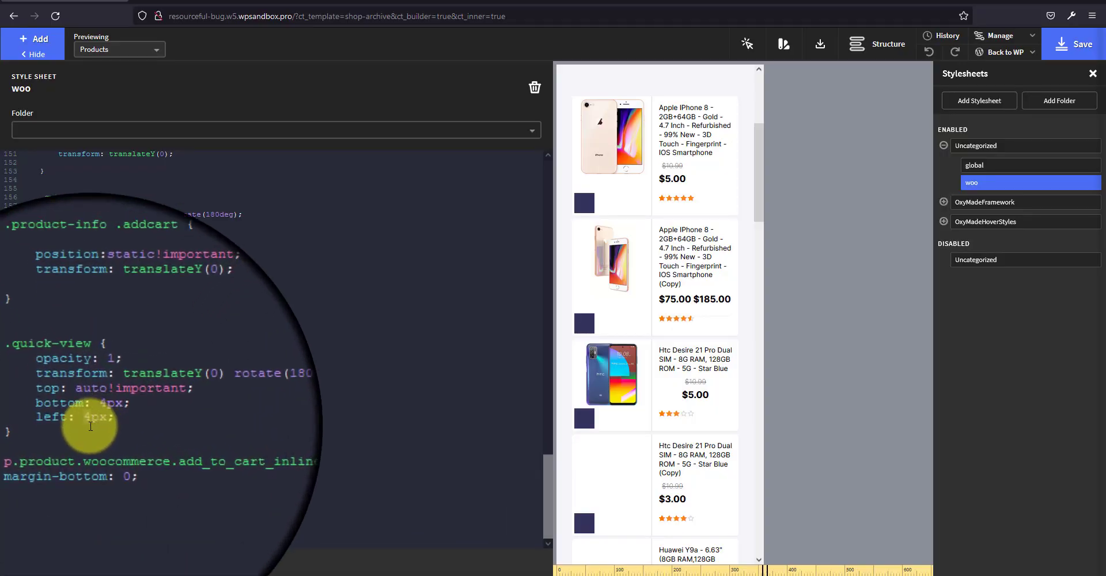
# In the woo stylesheet, set bottom to 12px and left to 8px in the 481px .quick-view rule and save the template
pyautogui.write('12')
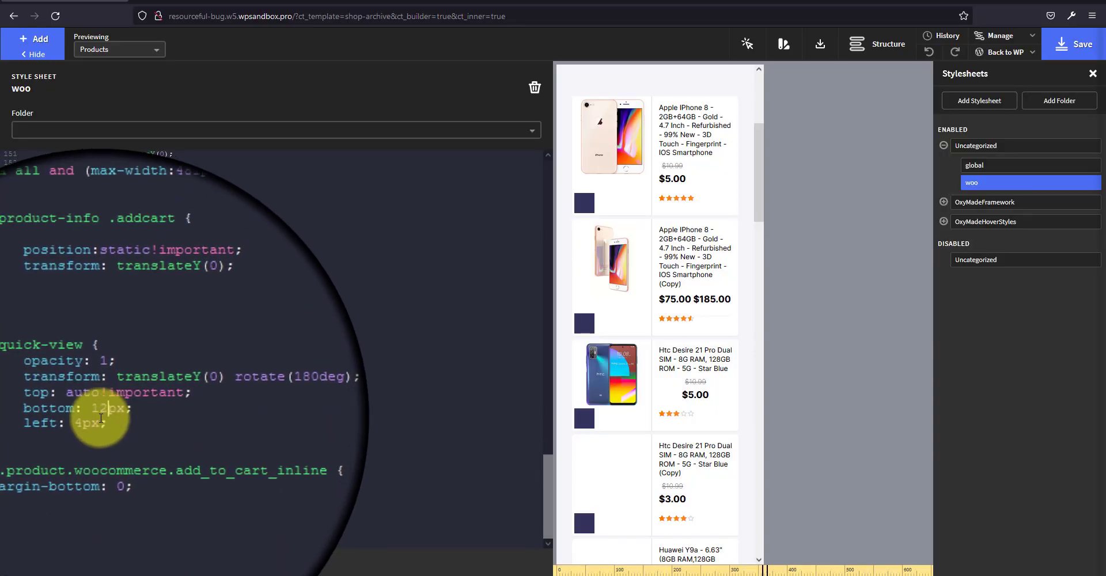
pyautogui.moveTo(94, 421); pyautogui.dragTo(88, 420)
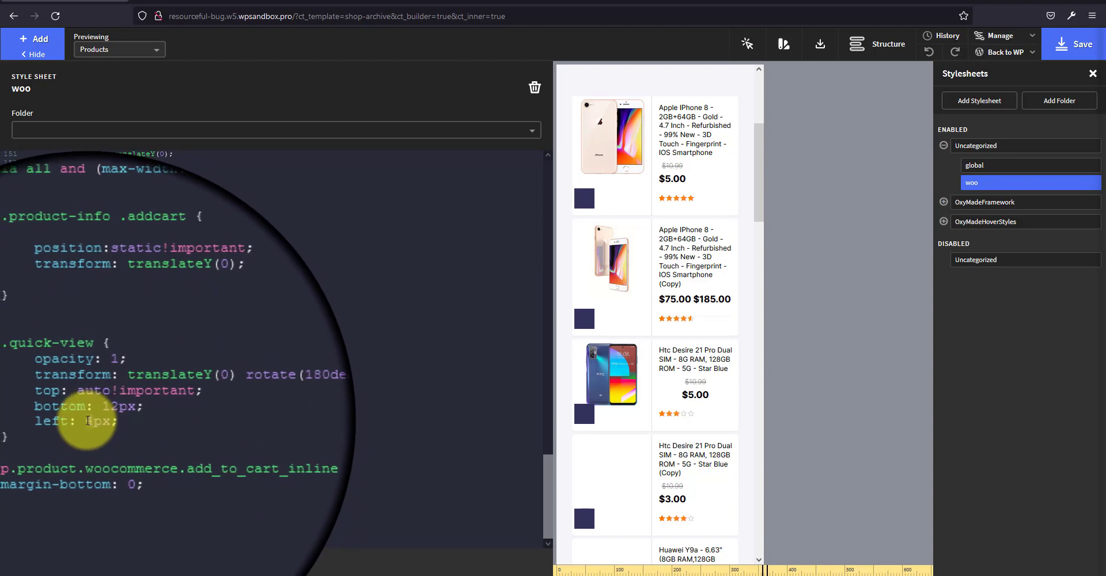
pyautogui.write('8')
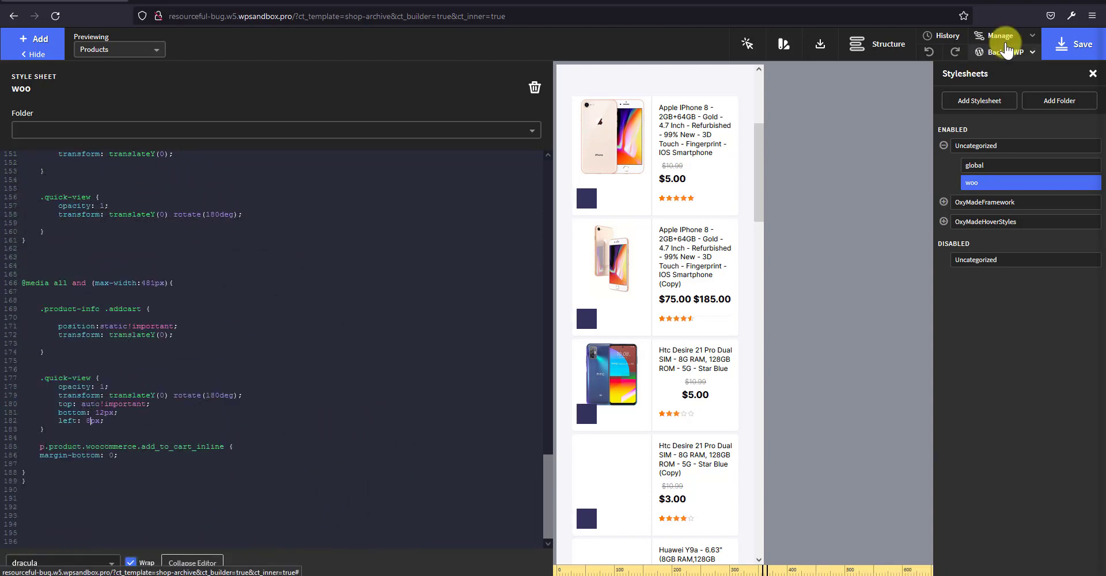
pyautogui.click(1056, 43)
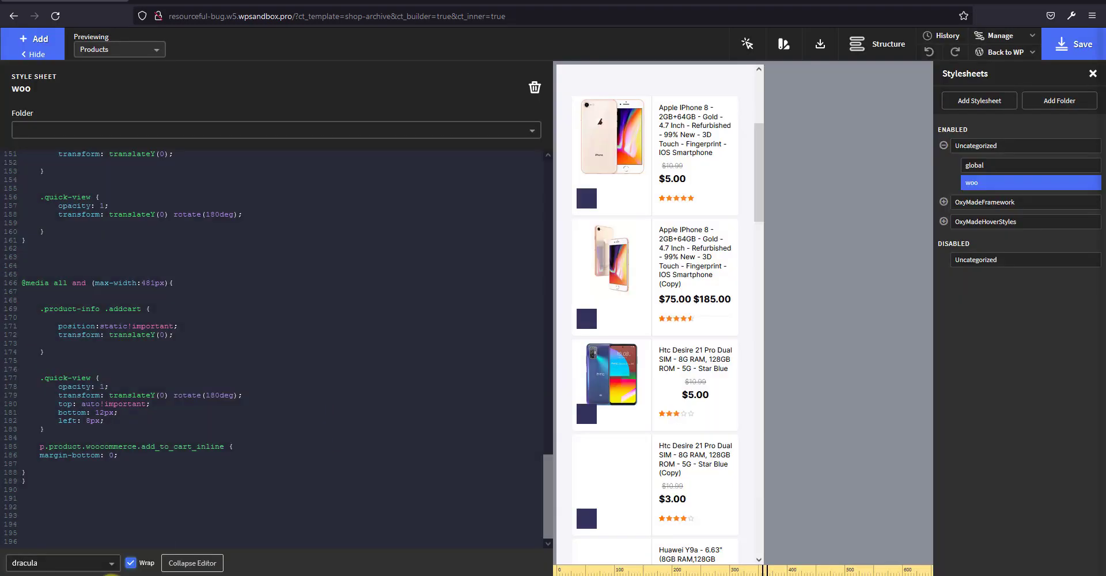
# Switch to the Products page in Chrome, reload it, and check the quick-view button placement on the mobile cards
pyautogui.moveTo(128, 575)
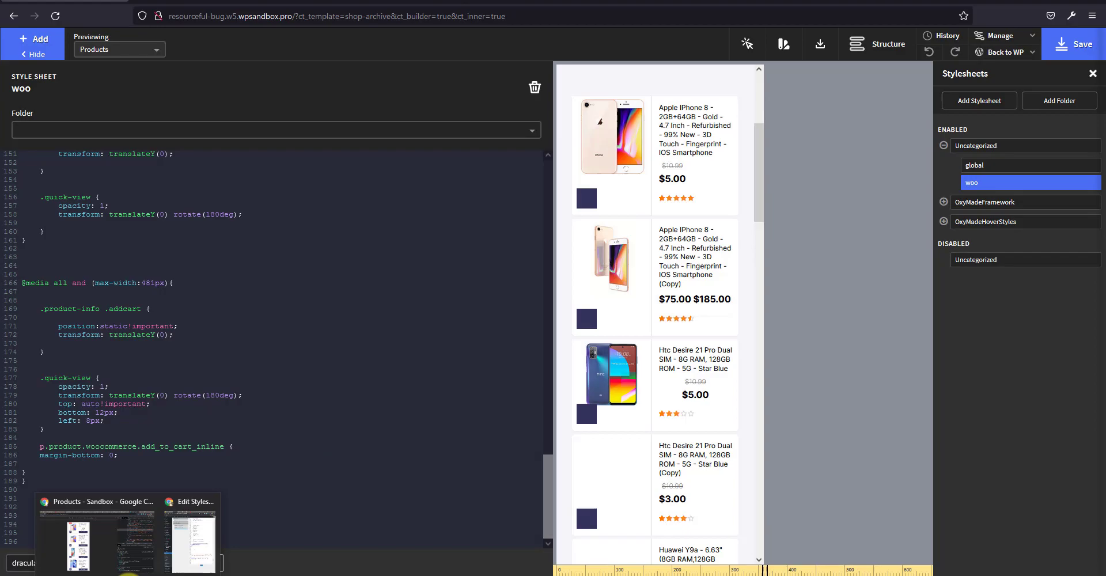
pyautogui.click(79, 542)
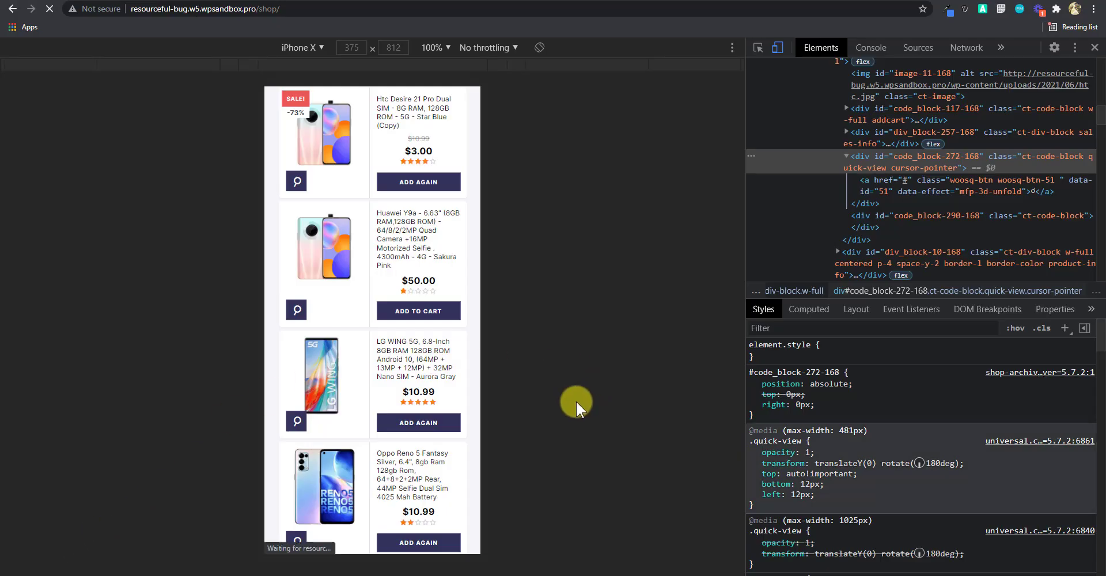
pyautogui.scroll(10, 400, 421)
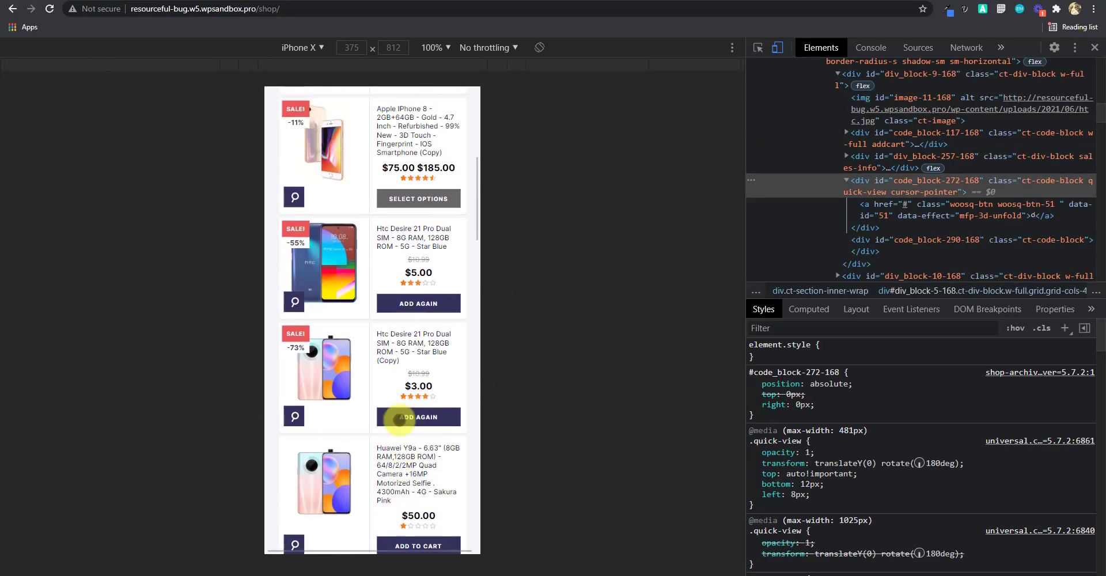
pyautogui.scroll(-5, 399, 417)
pyautogui.scroll(-1, 399, 417)
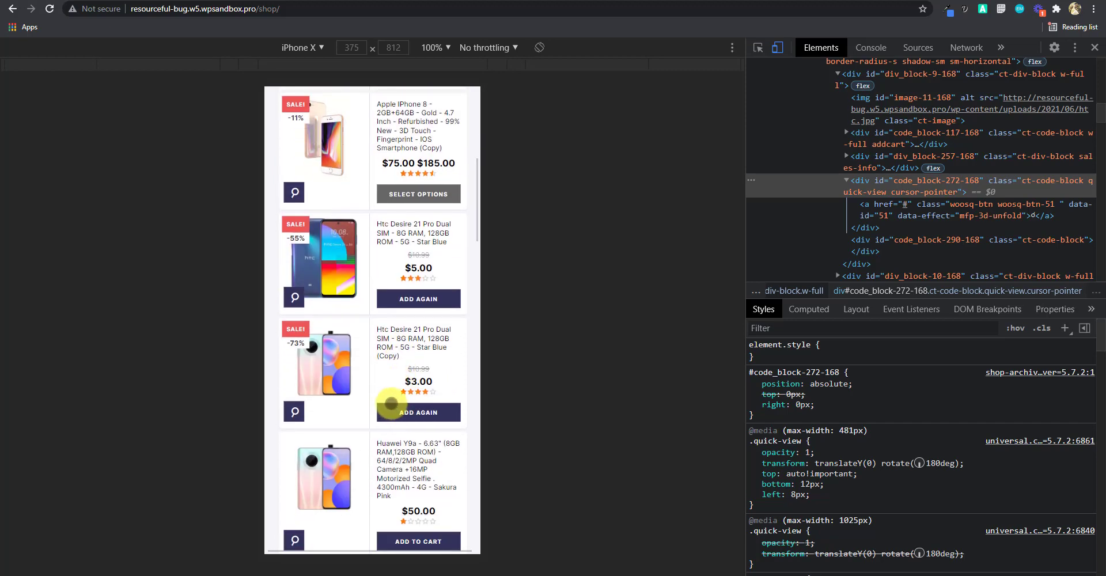
# Open and close the quick view of the -73% Htc Desire 21 Pro (Copy) card, and look through the surrounding product cards
pyautogui.click(295, 412)
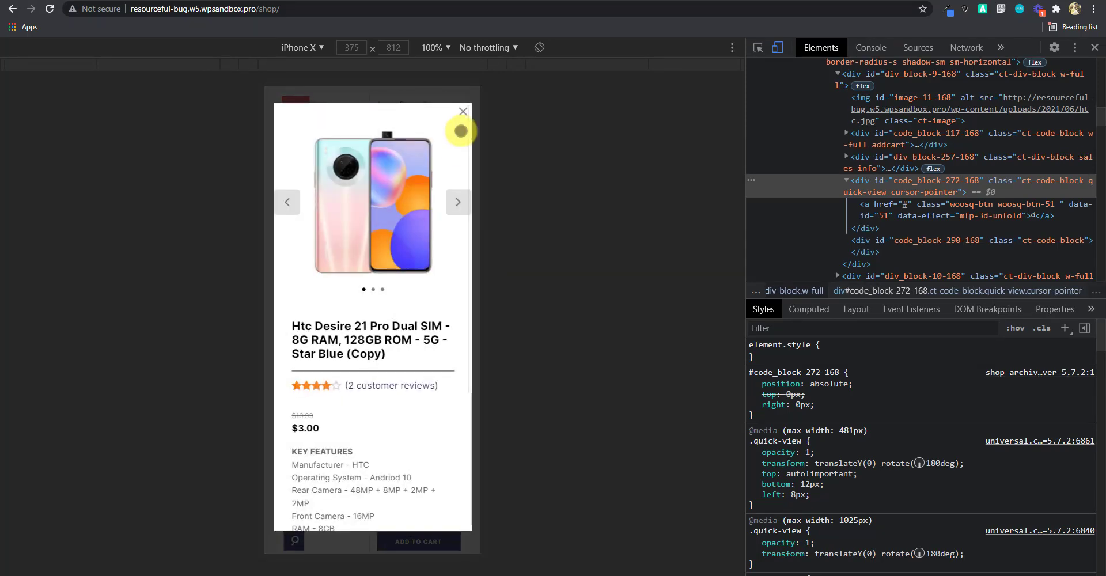
pyautogui.click(459, 122)
pyautogui.scroll(-3, 440, 421)
pyautogui.scroll(6, 439, 420)
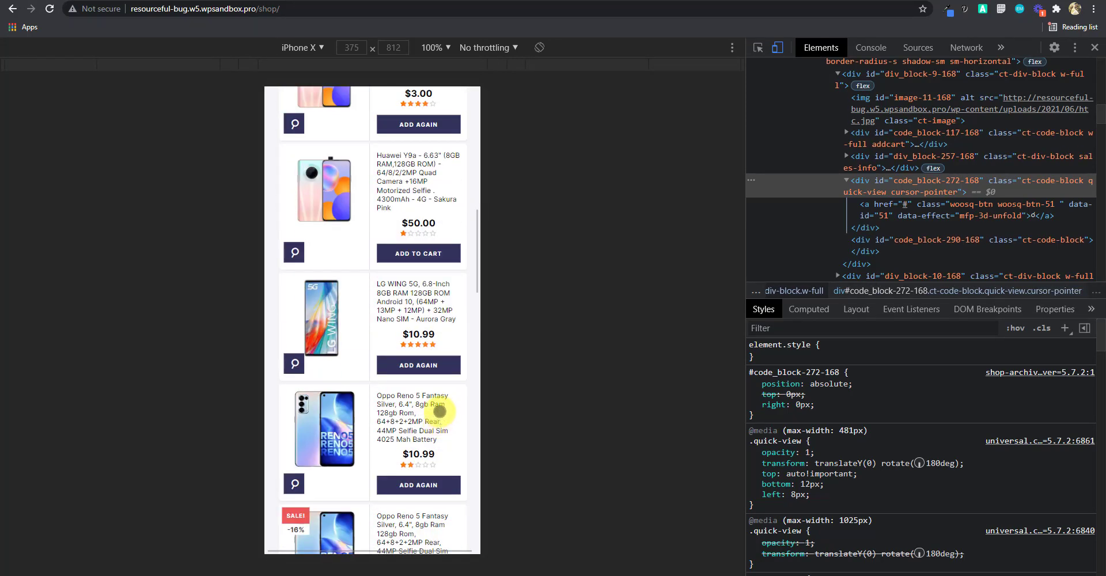
pyautogui.scroll(-2, 446, 388)
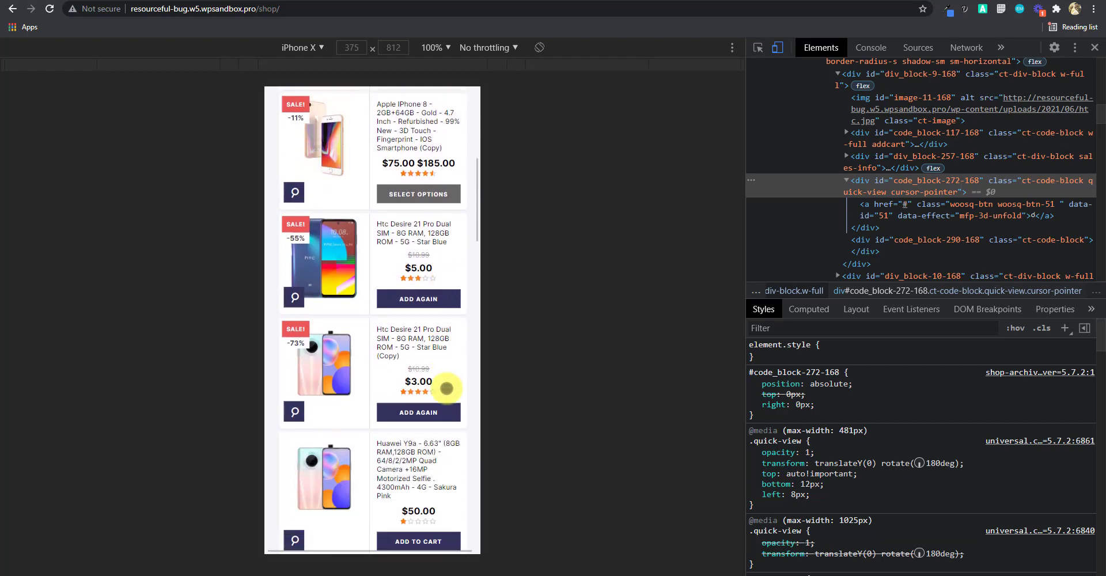
pyautogui.scroll(-5, 451, 407)
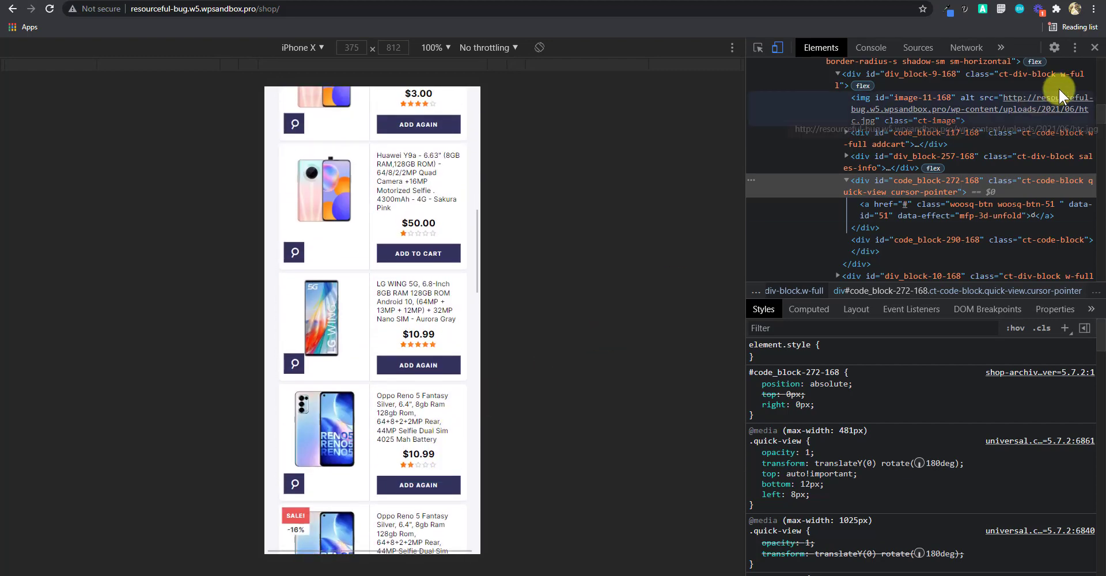
# Close DevTools to check the product grid at desktop width, and reopen the mobile preview
pyautogui.click(1096, 48)
pyautogui.scroll(5, 896, 359)
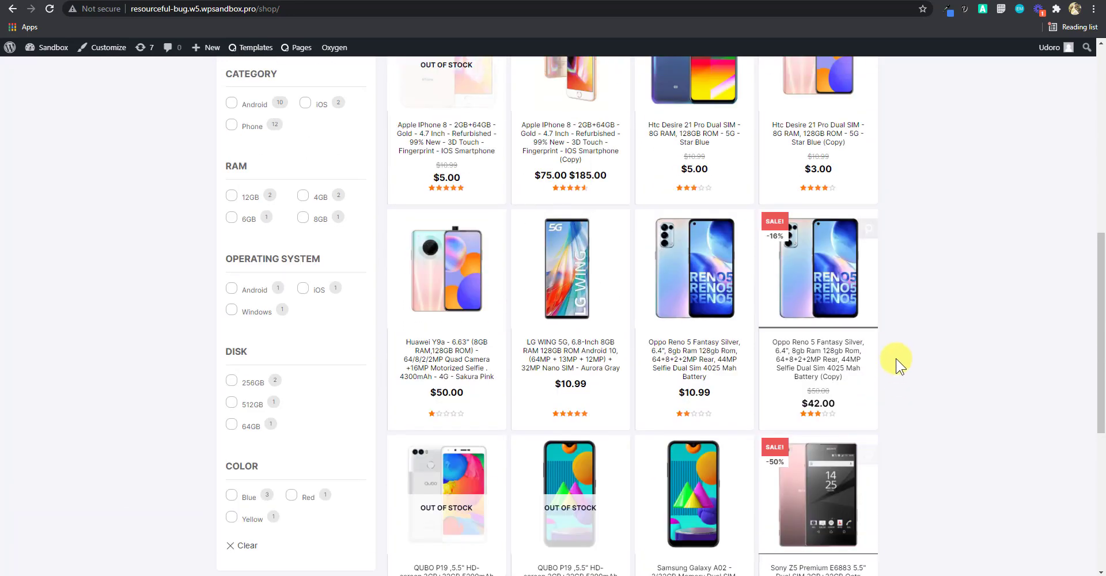
pyautogui.scroll(3, 888, 324)
pyautogui.hotkey('ctrl', 'shift', 'i')
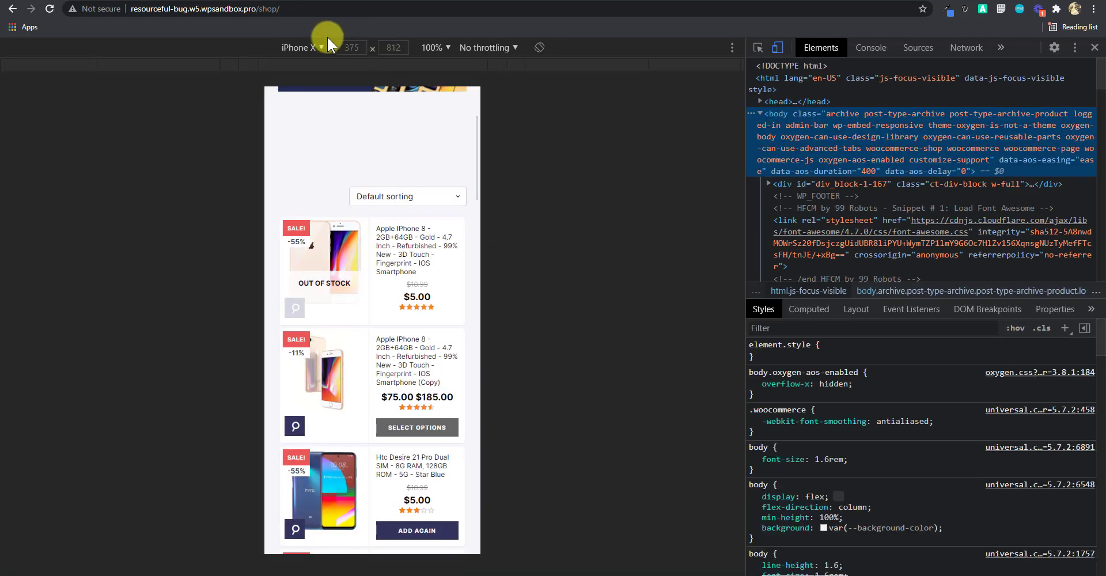
# Switch the device preview to Responsive, narrow it to 365 px, and examine the product cards along the whole shop page
pyautogui.click(318, 48)
pyautogui.click(321, 66)
pyautogui.moveTo(492, 322); pyautogui.dragTo(484, 353)
pyautogui.scroll(-4, 704, 293)
pyautogui.scroll(5, 618, 372)
pyautogui.scroll(-10, 493, 353)
pyautogui.scroll(-5, 449, 388)
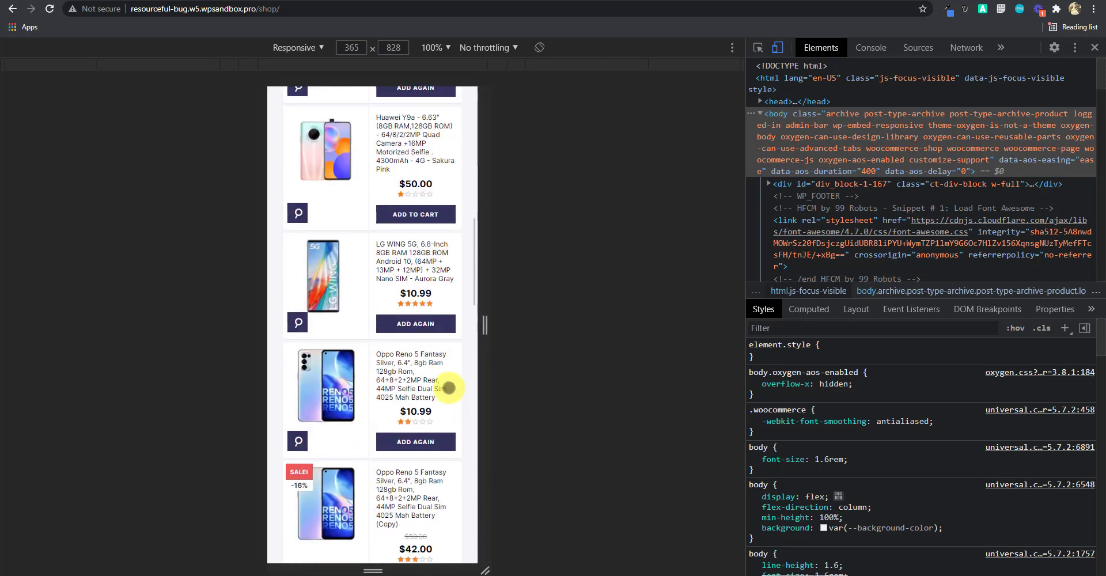
pyautogui.scroll(-15, 449, 388)
pyautogui.scroll(10, 453, 389)
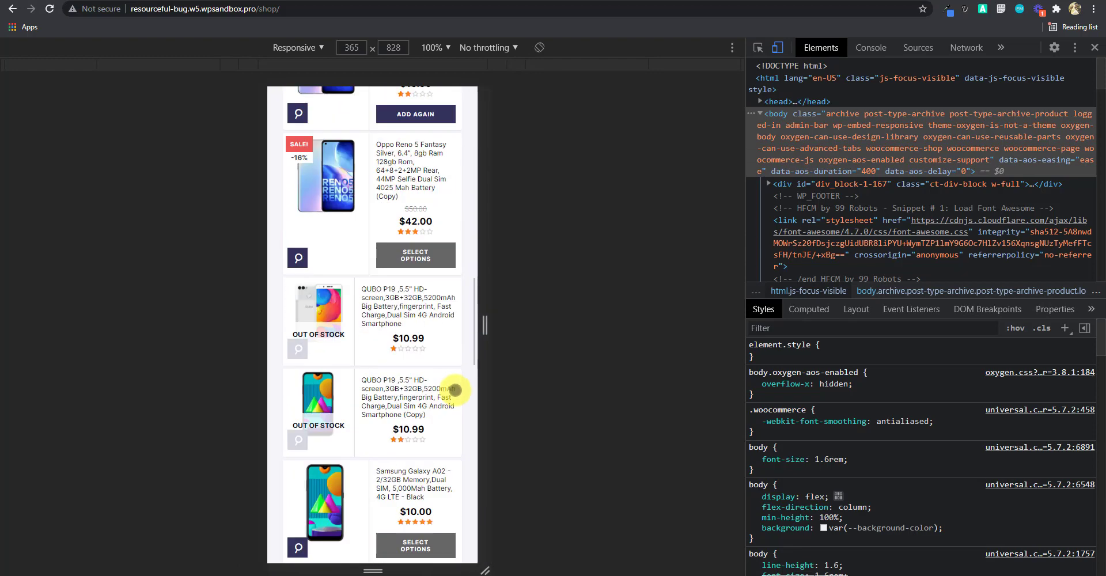
pyautogui.scroll(10, 452, 391)
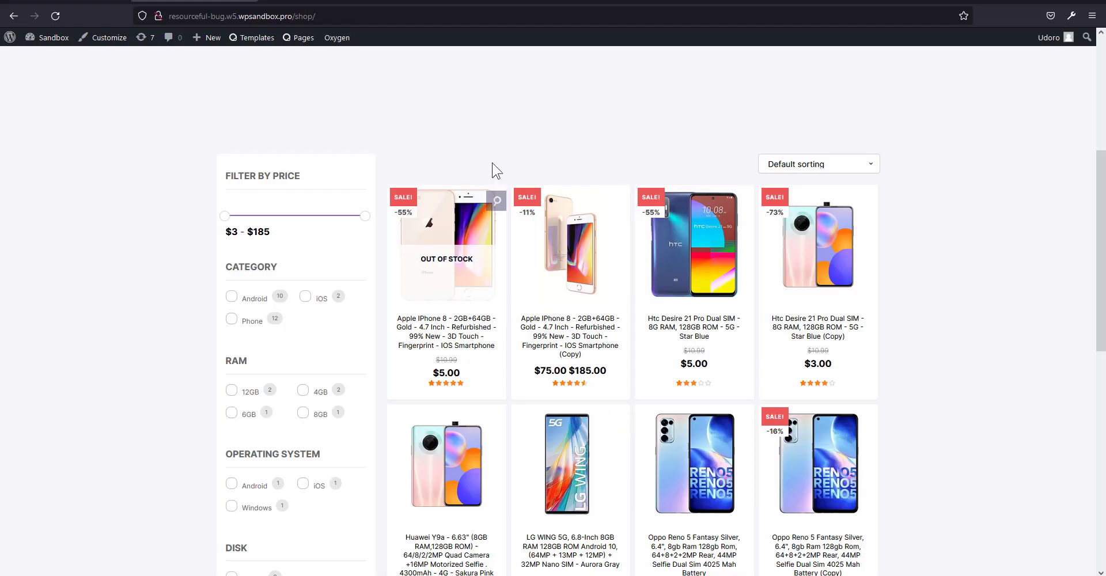
# Review the banner and product grid of the sandbox shop page at desktop width in Firefox
pyautogui.scroll(5, 507, 230)
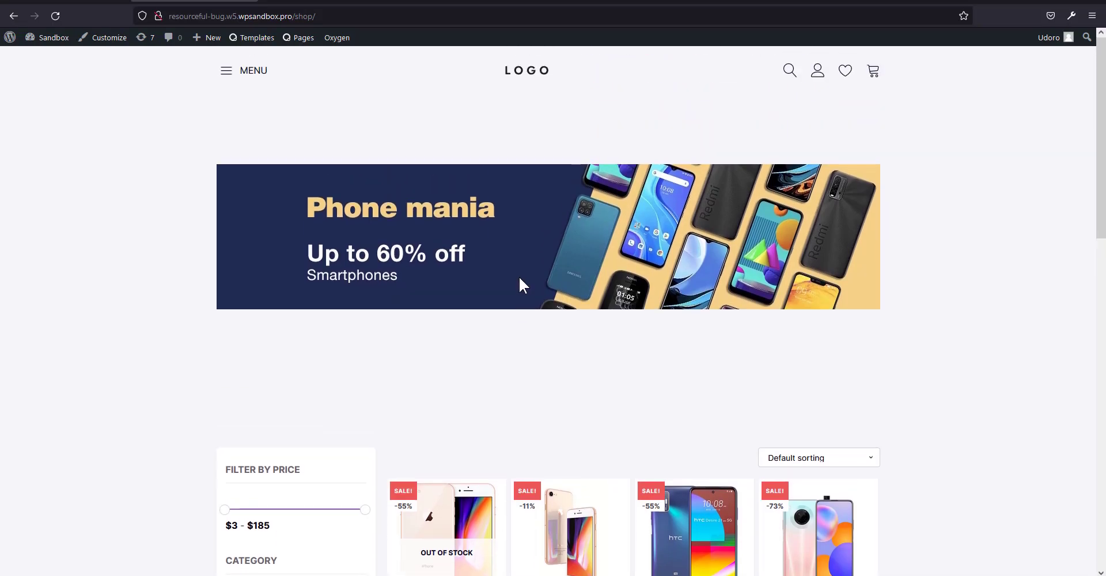
pyautogui.scroll(-2, 519, 278)
pyautogui.scroll(-1, 524, 285)
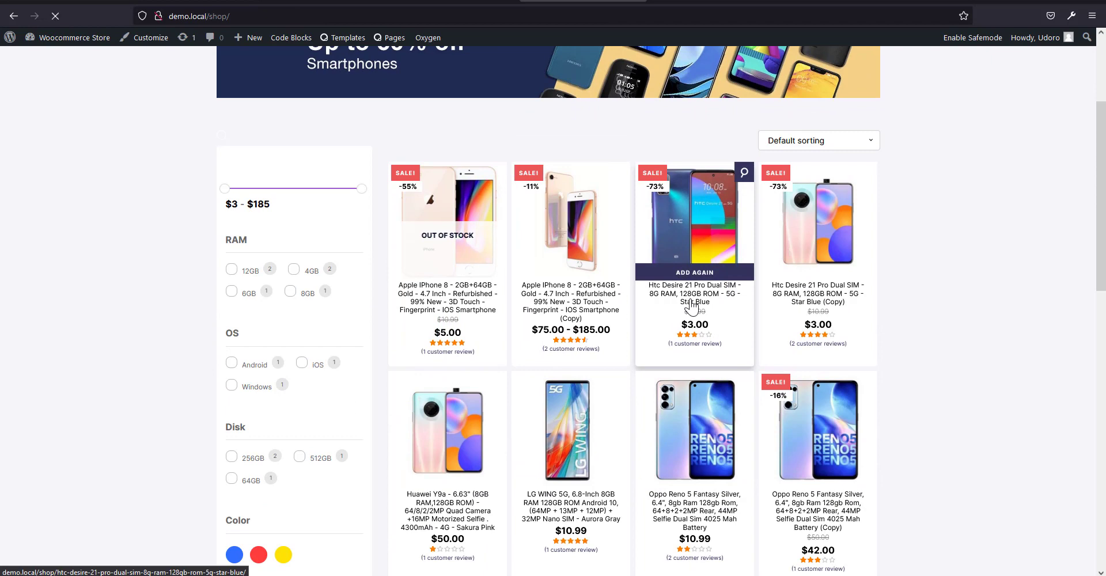
# On the demo.local shop, open the Htc Desire 21 Pro Star Blue product and examine its summary, related products and sidebar
pyautogui.click(693, 309)
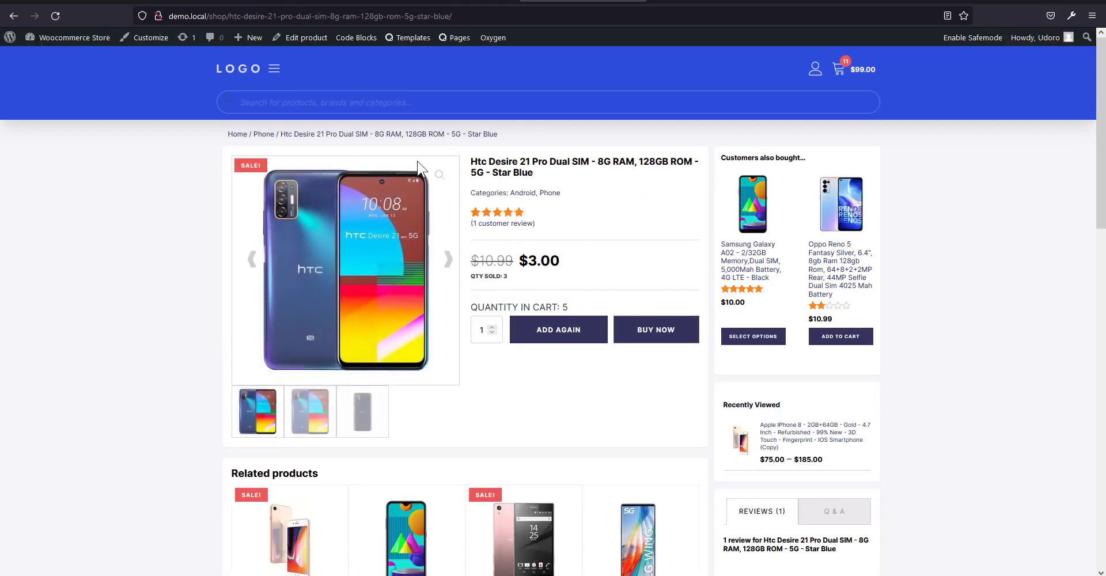
pyautogui.scroll(-3, 861, 279)
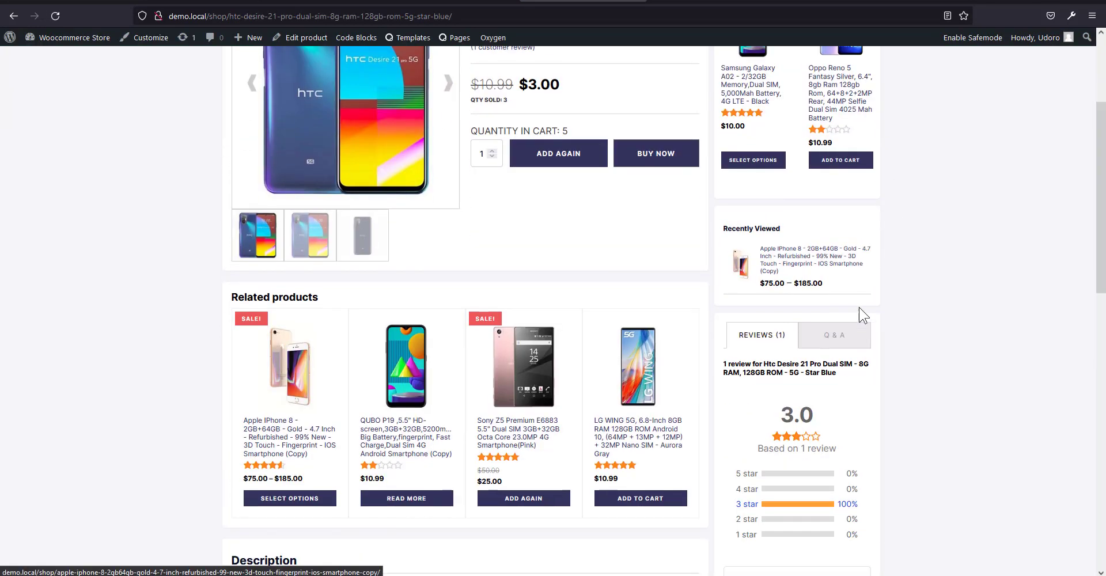
pyautogui.scroll(3, 444, 375)
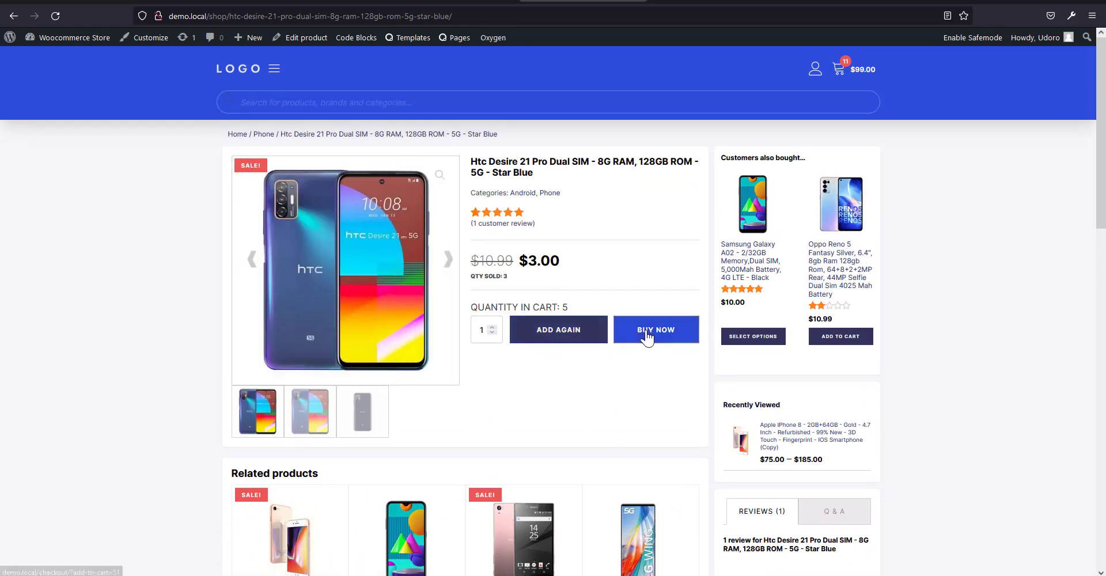
pyautogui.scroll(-1, 758, 115)
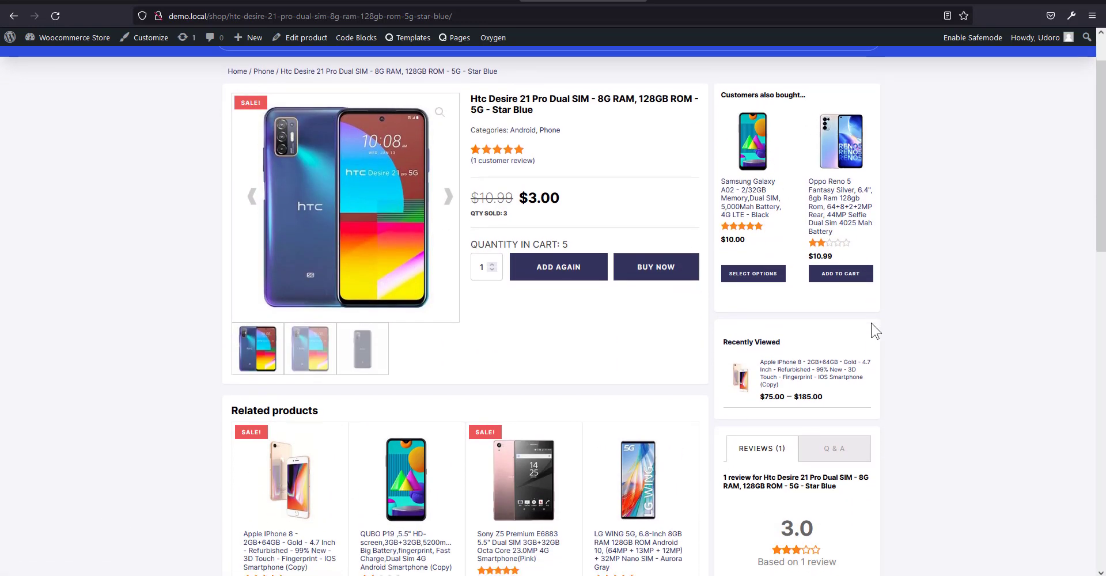
pyautogui.scroll(-3, 874, 329)
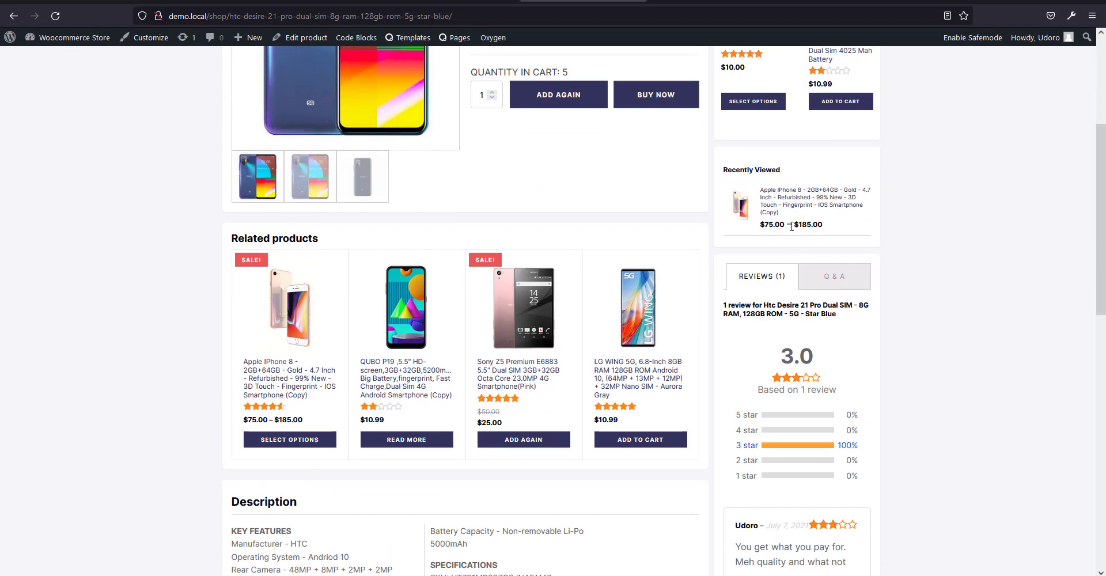
# Examine the demo product's Reviews and Q & A tabs, description, details and review form
pyautogui.click(838, 285)
pyautogui.click(786, 283)
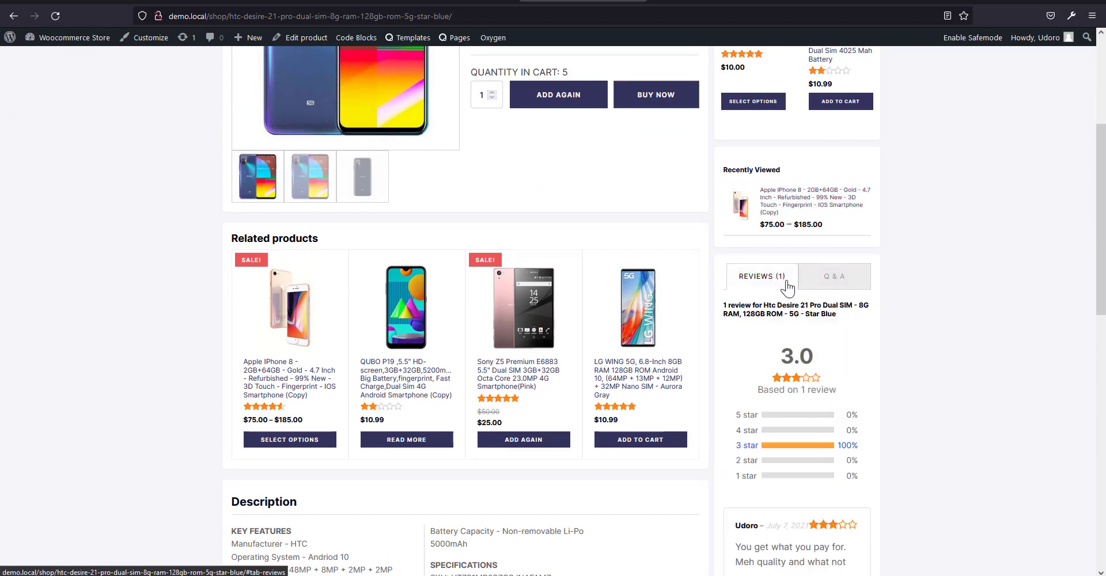
pyautogui.scroll(-6, 611, 288)
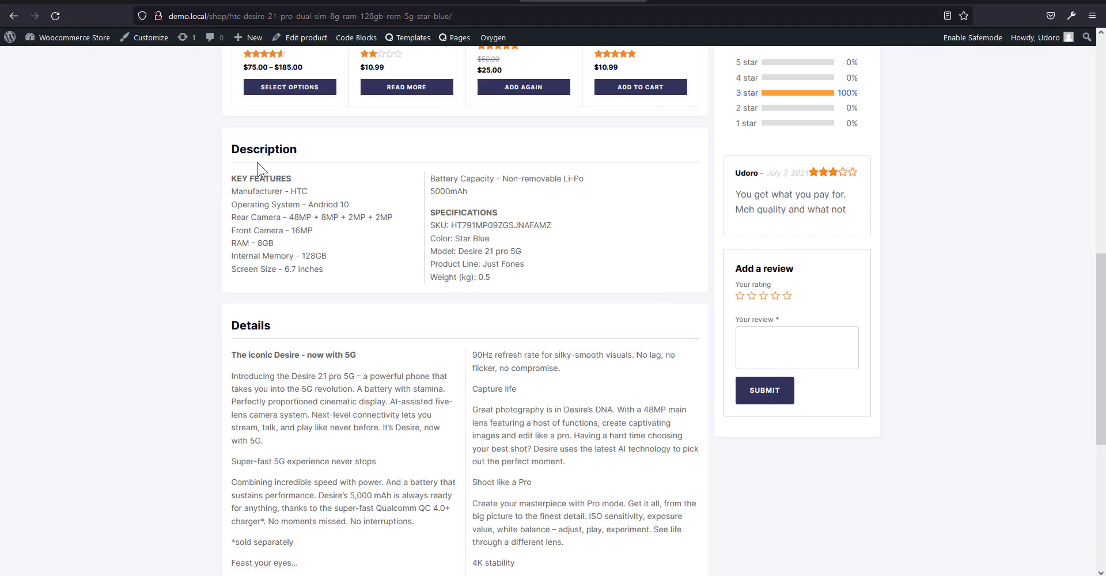
pyautogui.scroll(-2, 333, 316)
pyautogui.scroll(10, 749, 380)
pyautogui.scroll(2, 804, 371)
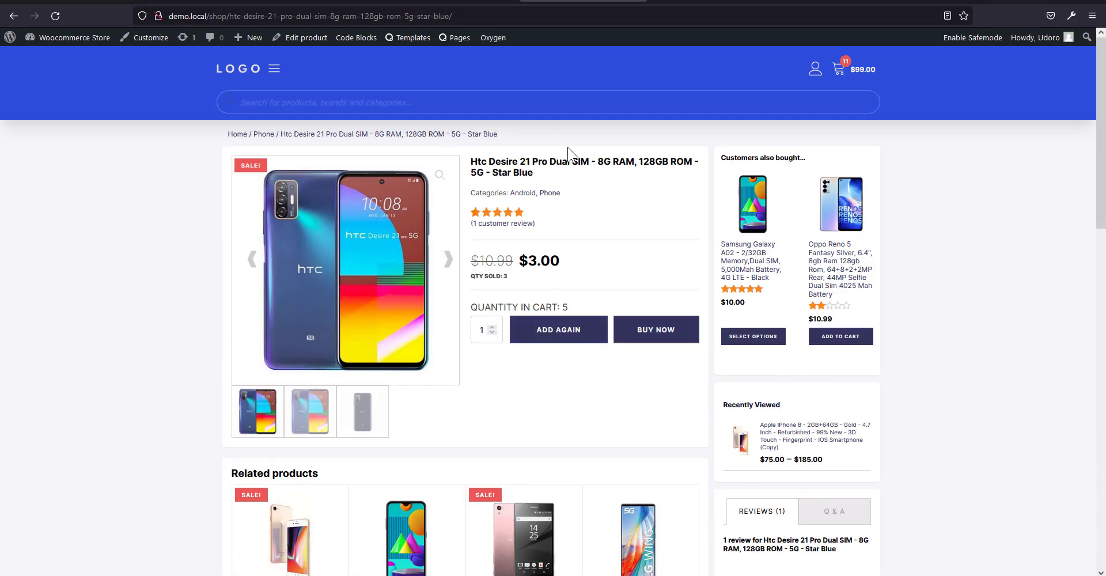
# Add the Htc Desire 21 Pro Star Blue to the cart twice, closing the shopping cart panel each time
pyautogui.click(583, 339)
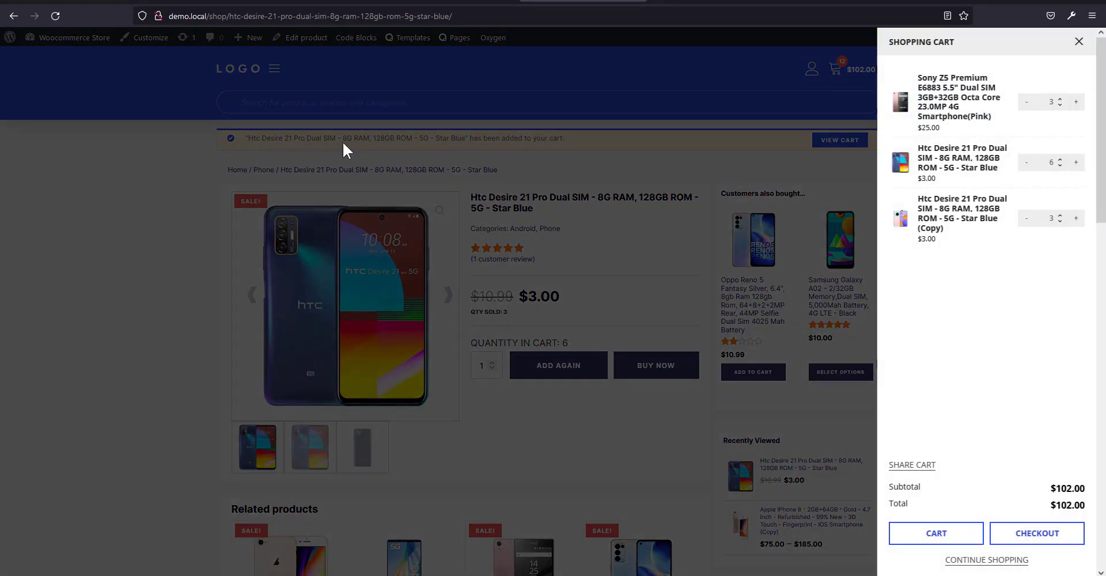
pyautogui.click(1079, 42)
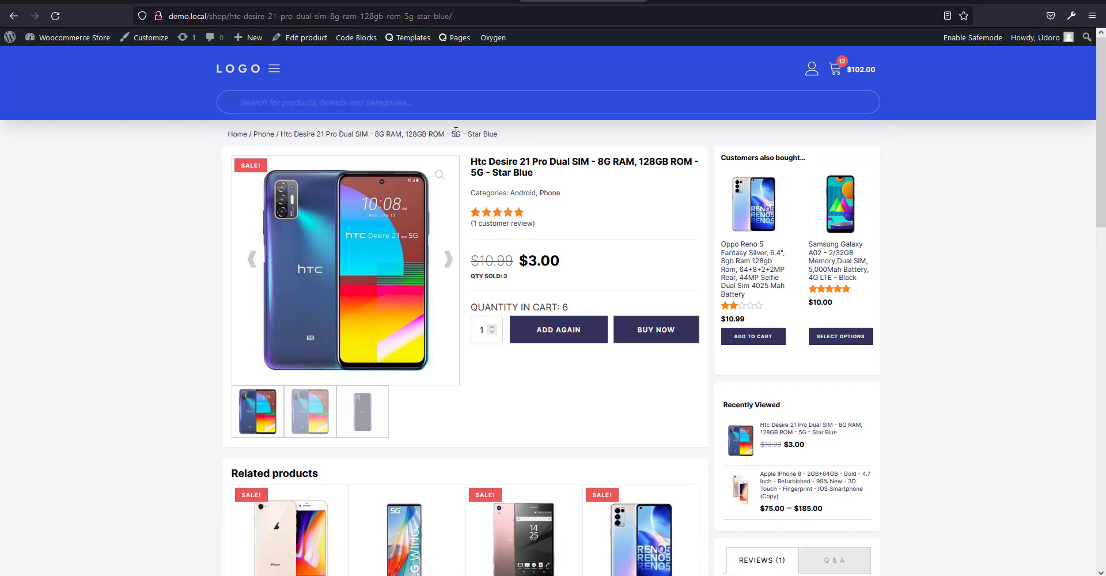
pyautogui.click(578, 340)
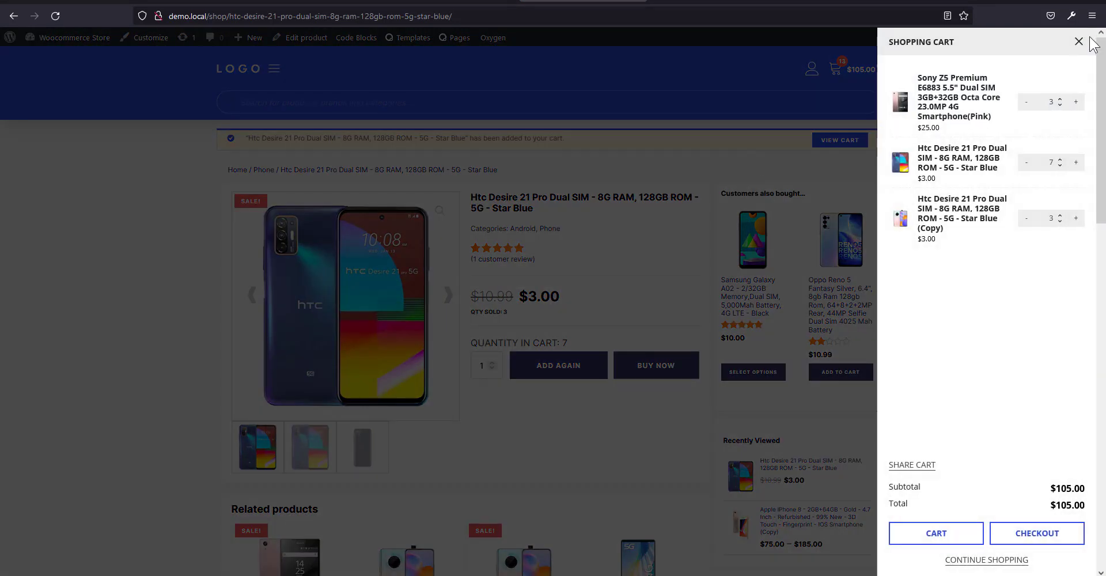
pyautogui.click(1092, 41)
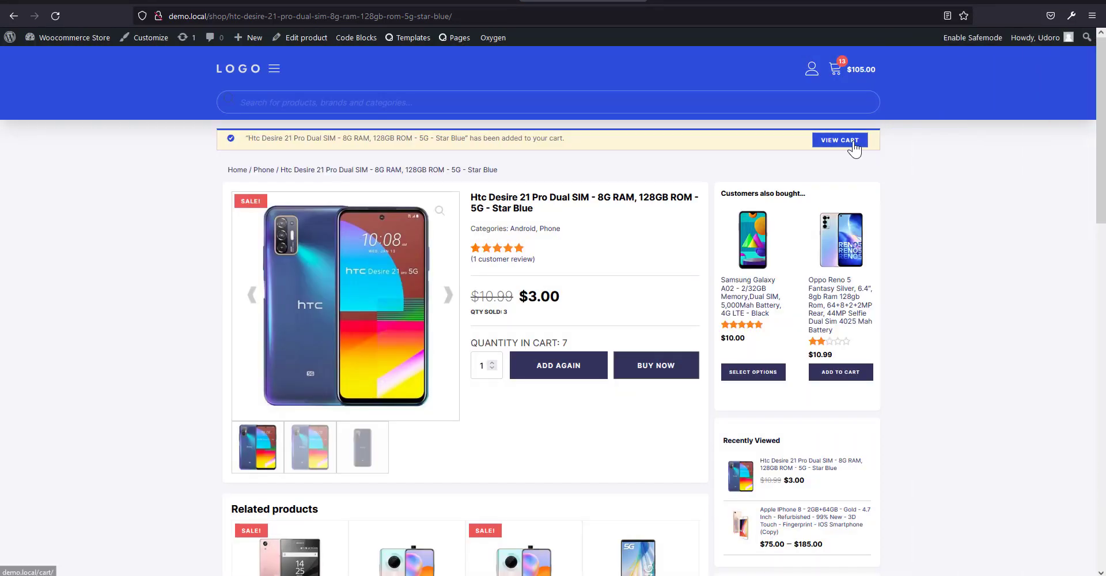